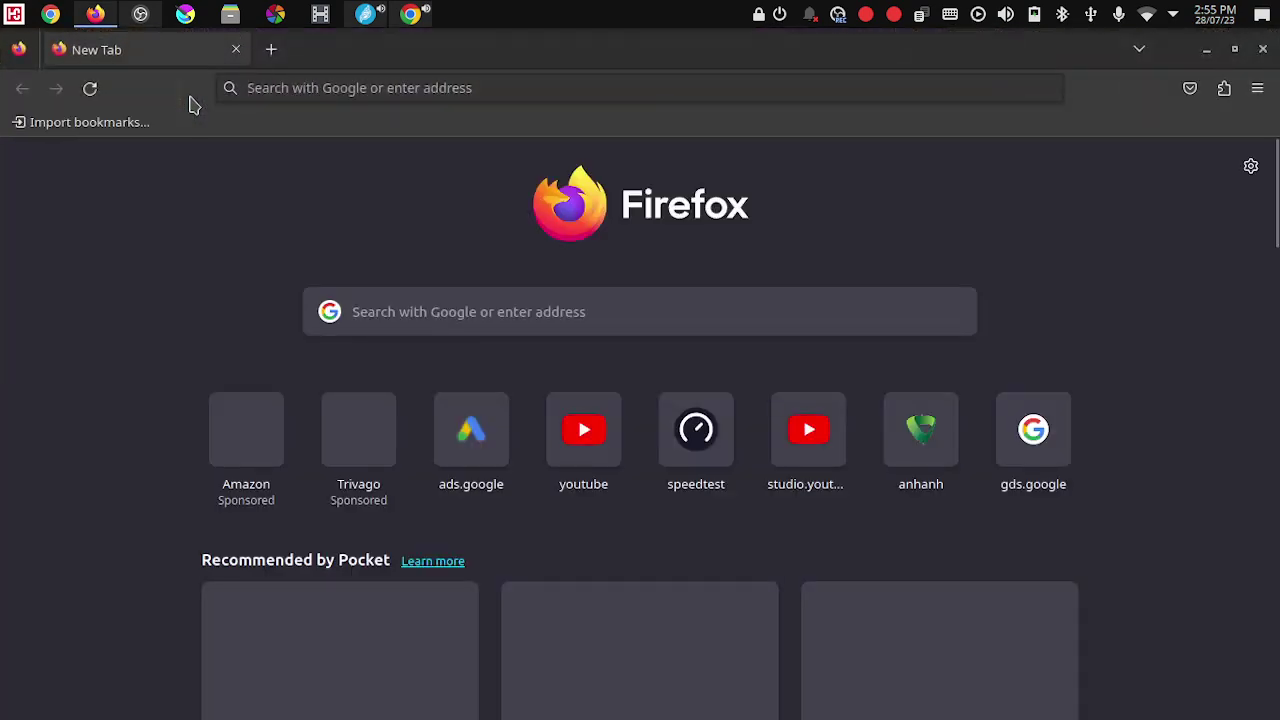
Step: Open Google Ads from the new tab page, sign in, and select the first listed ads account
click(474, 443)
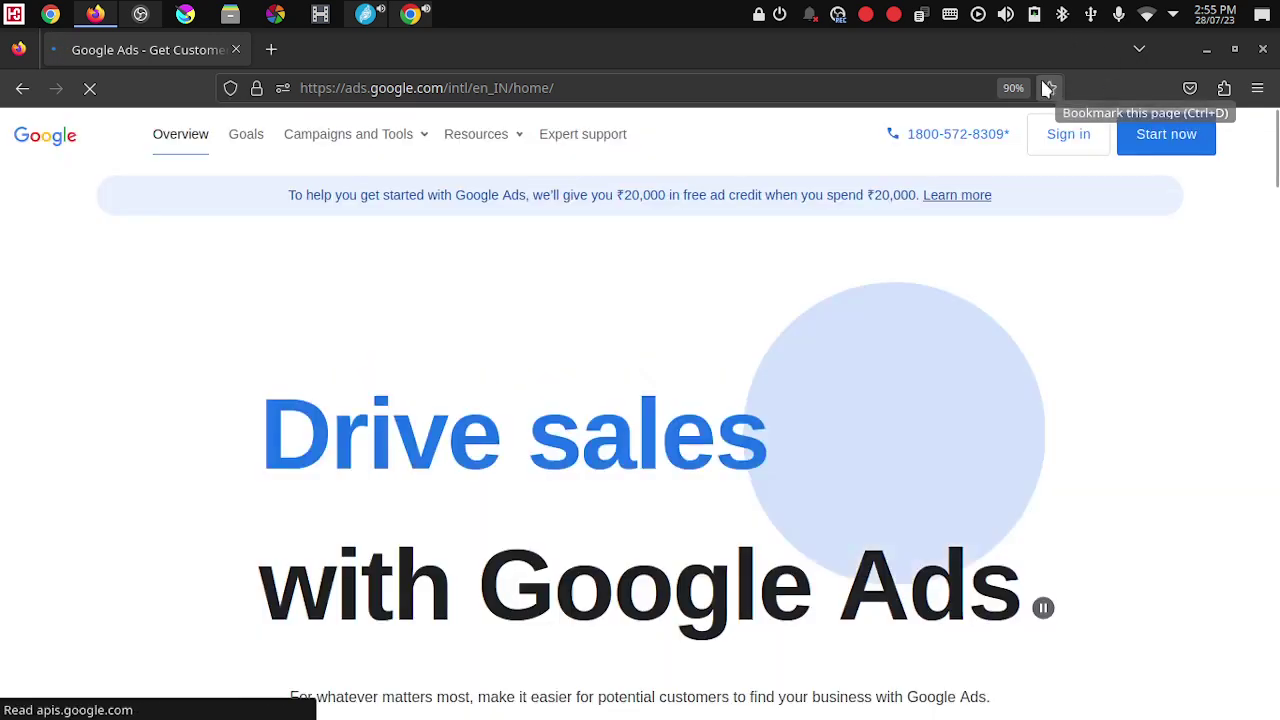
click(1068, 140)
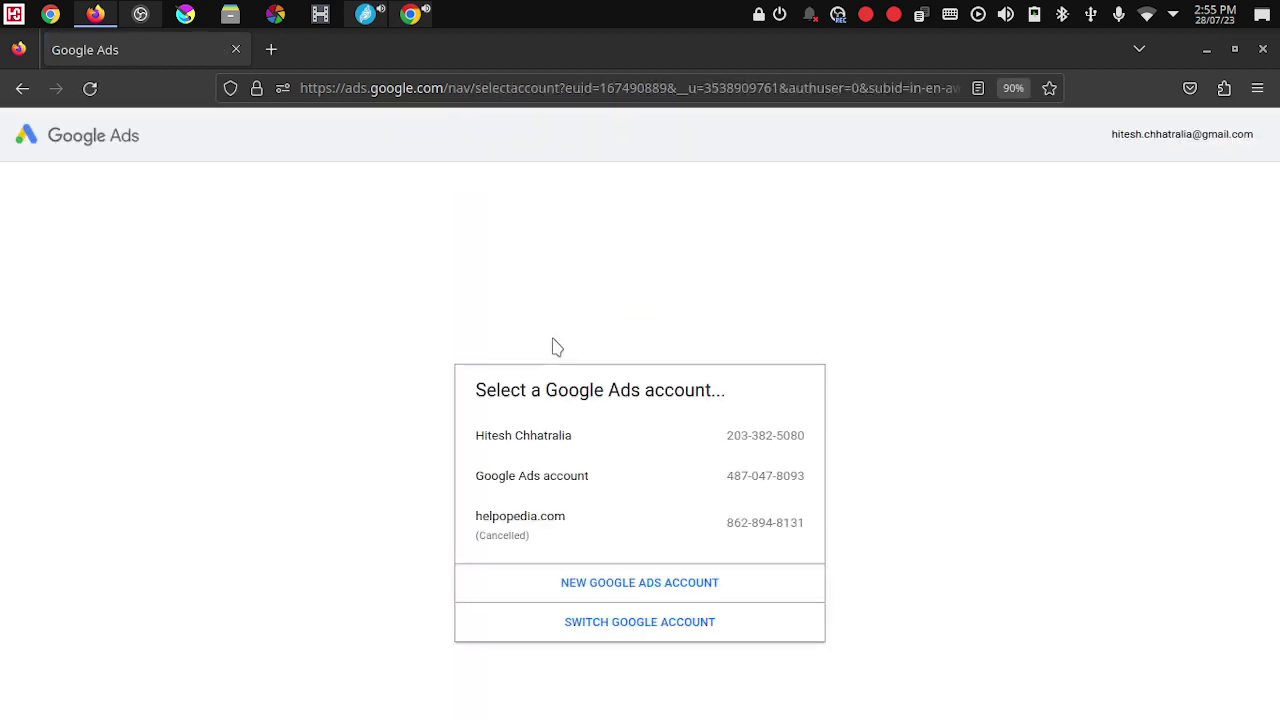
click(545, 450)
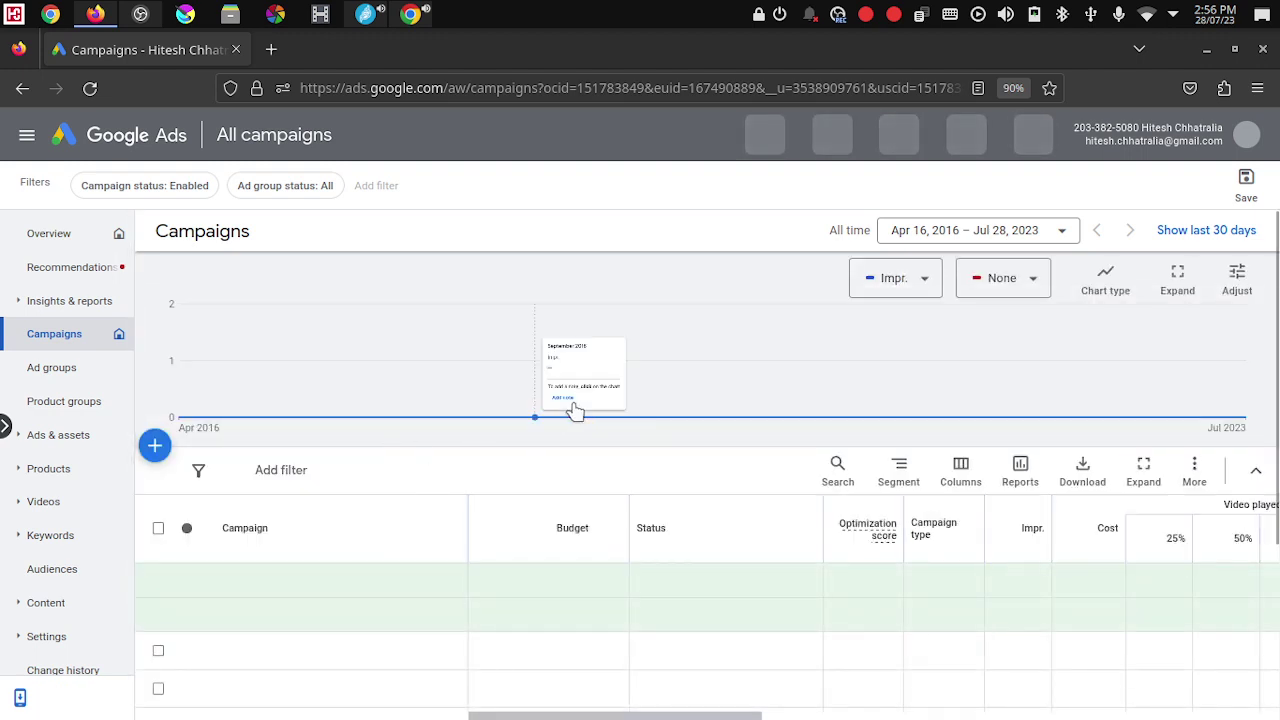
Step: Start creating a new campaign from the campaigns overview, dismissing the account notices and reloading the page
click(154, 447)
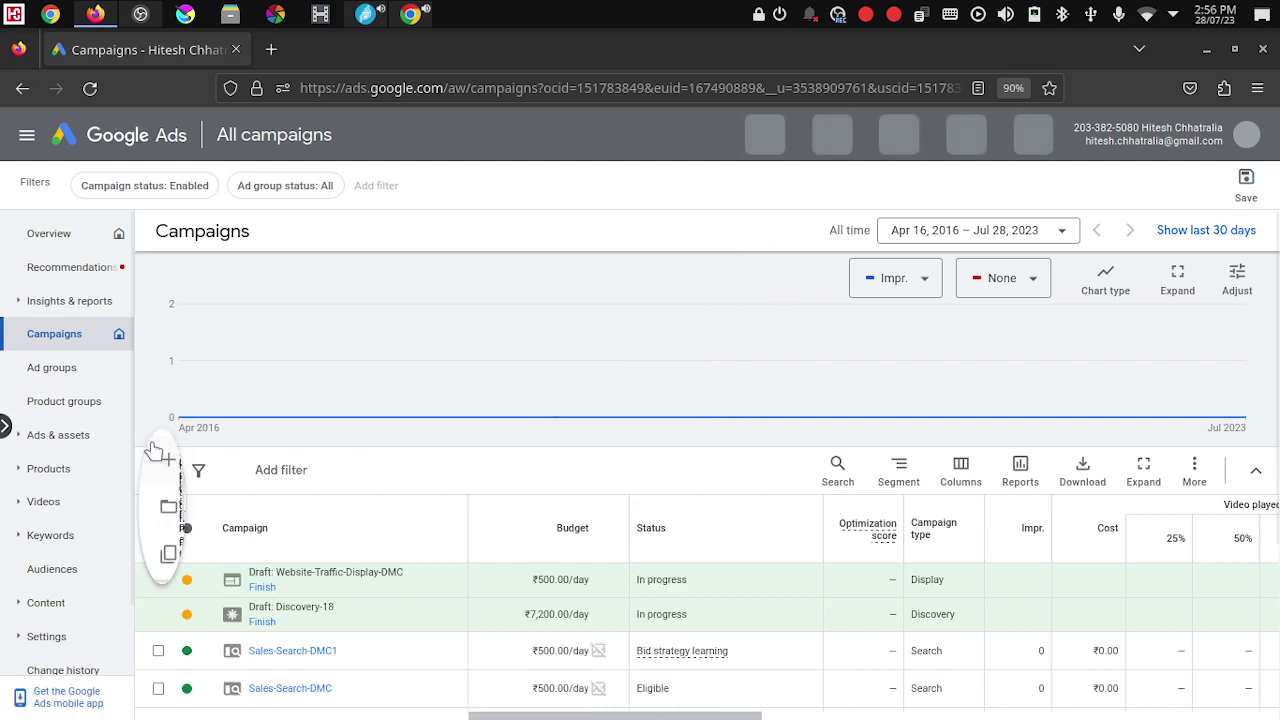
click(240, 461)
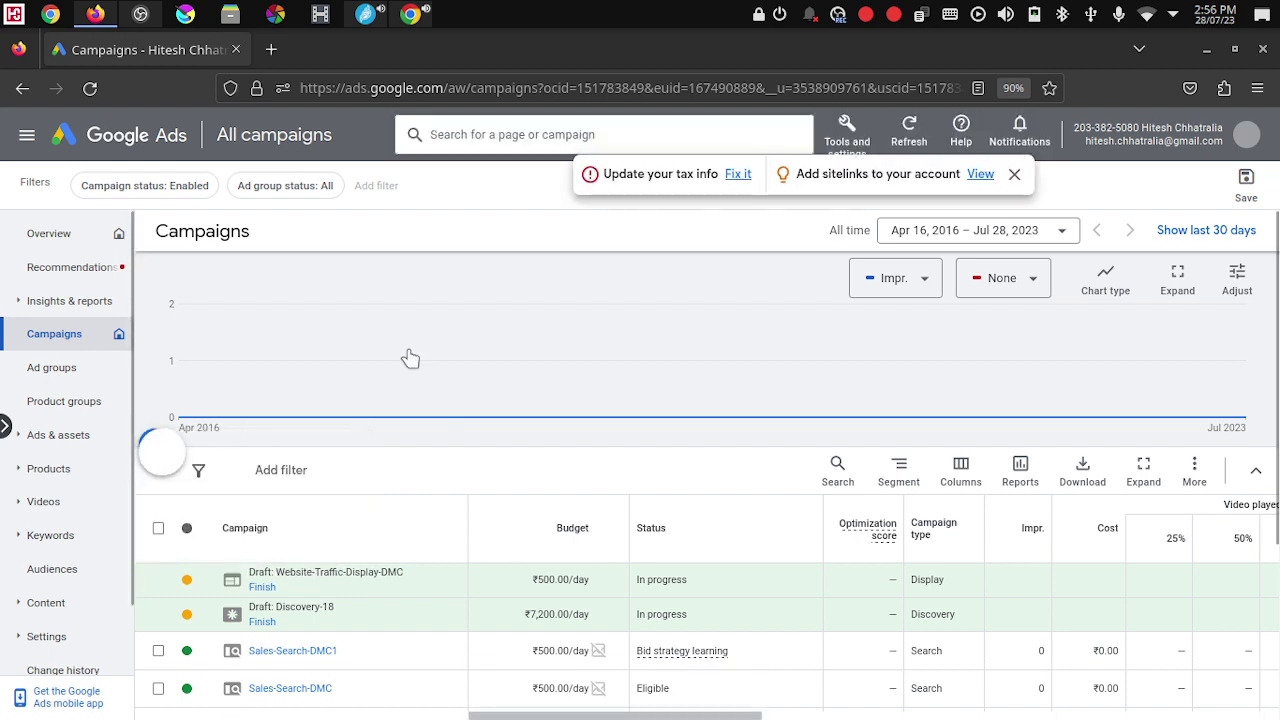
click(1014, 174)
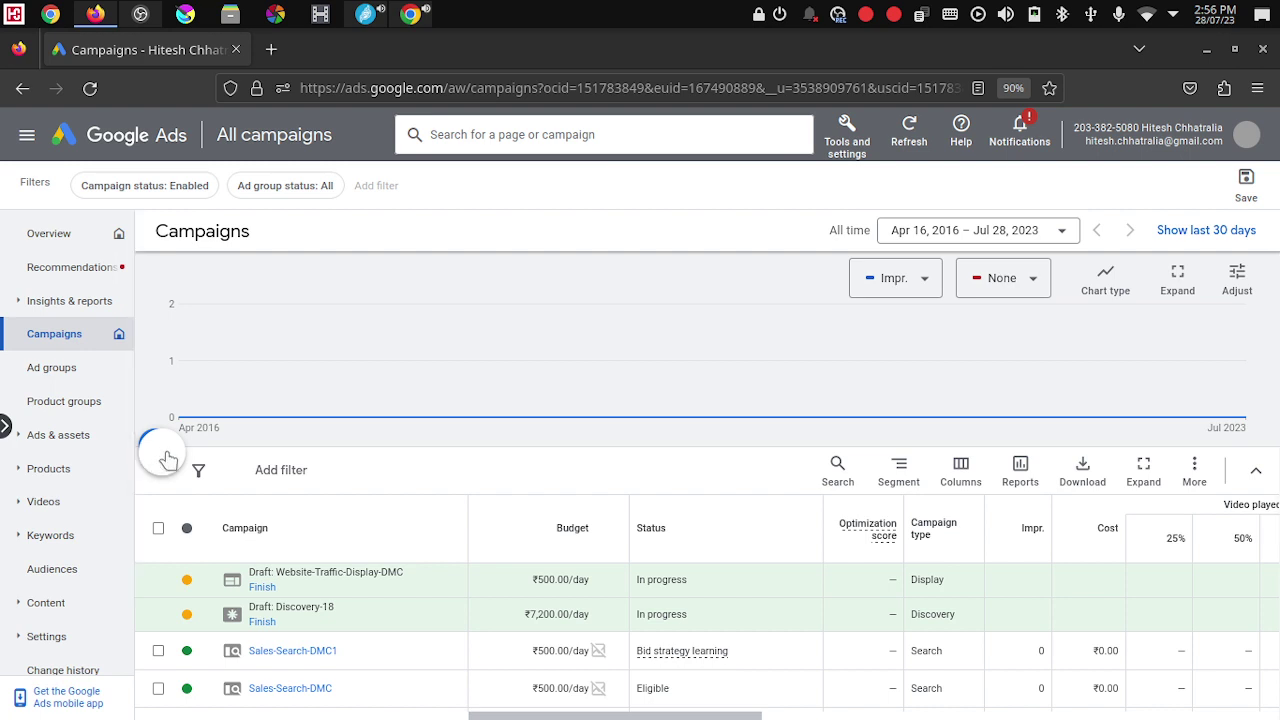
click(89, 88)
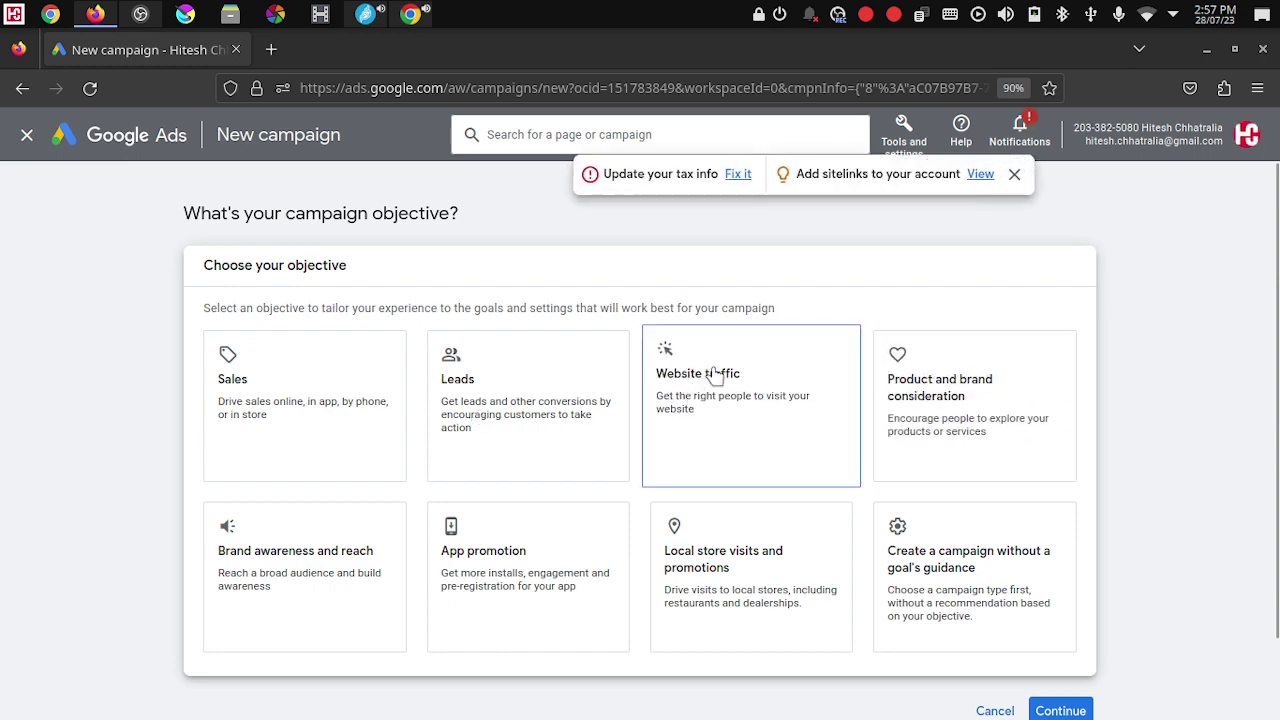
Step: Choose the Website traffic objective, accept the default conversion goals, and select Display as the campaign type
click(713, 373)
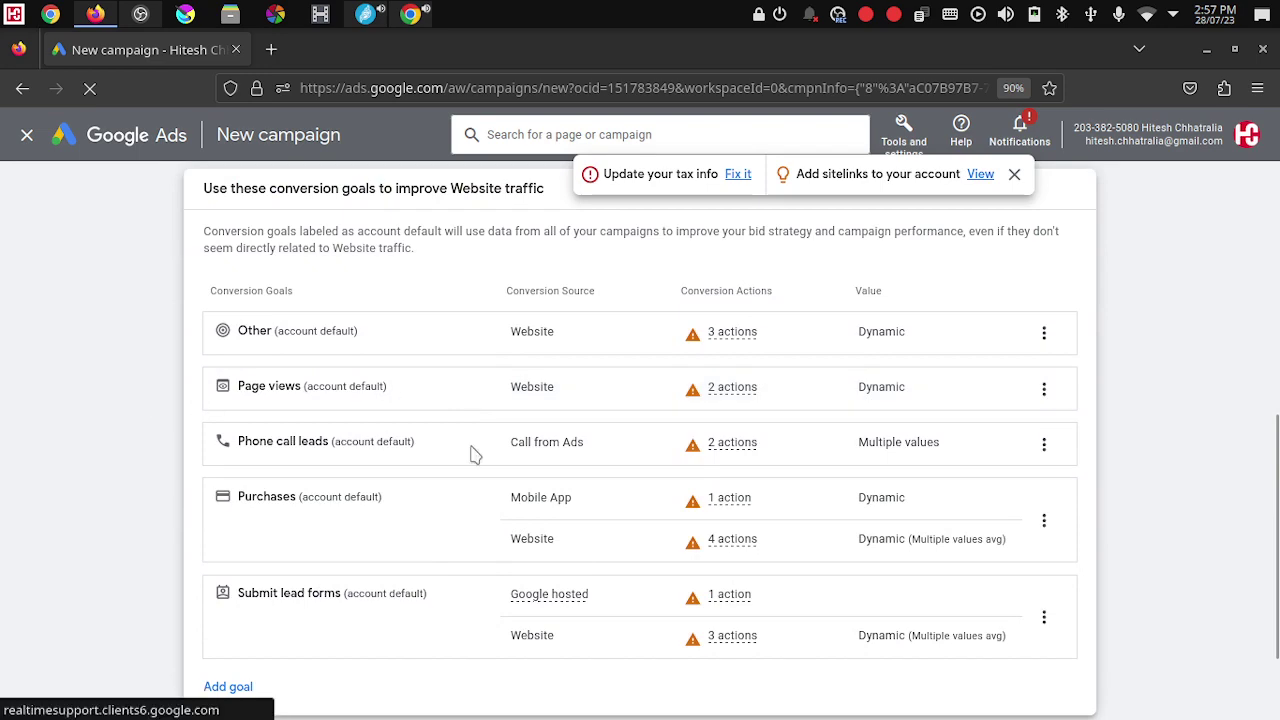
scroll(875, 510, down, 3)
click(1060, 623)
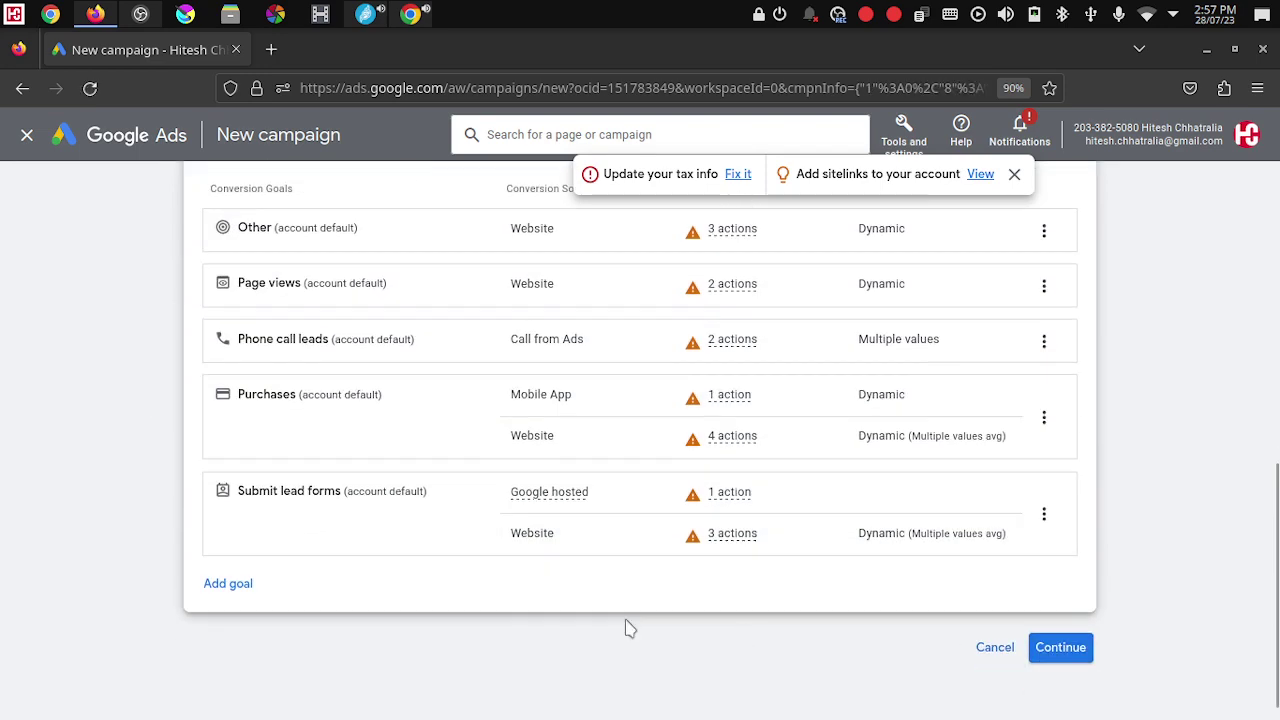
scroll(418, 525, down, 3)
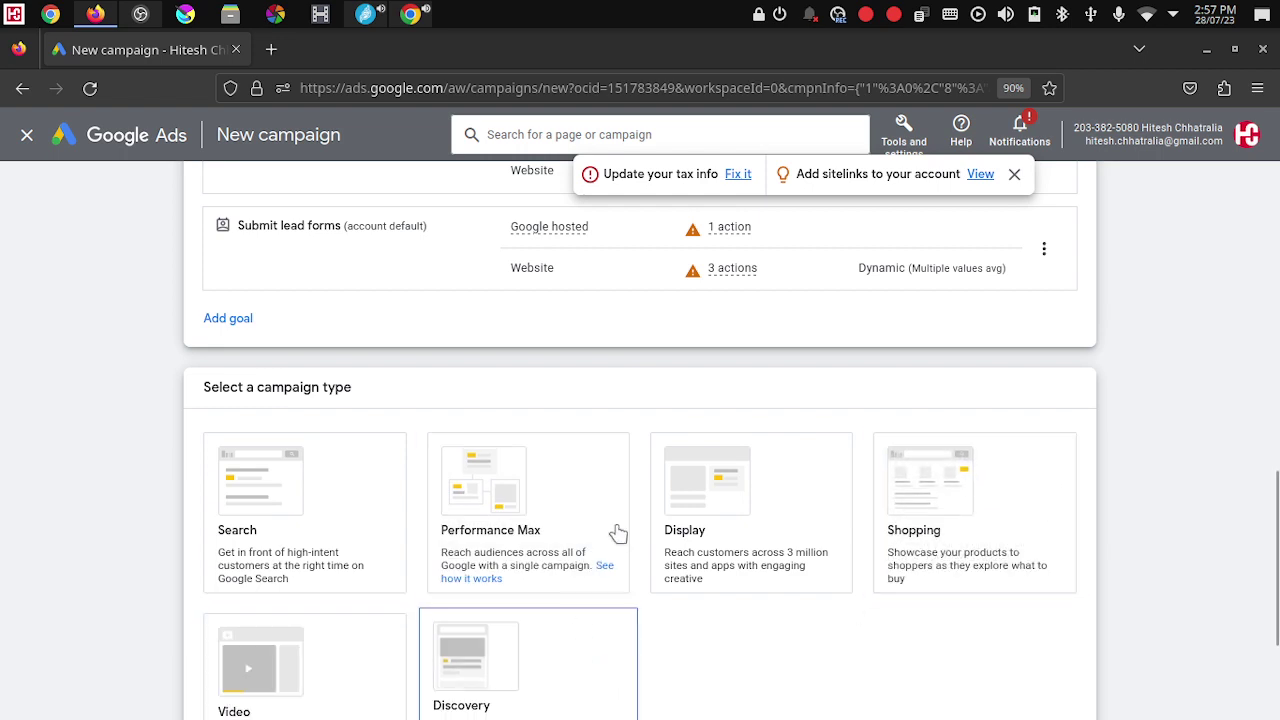
click(706, 511)
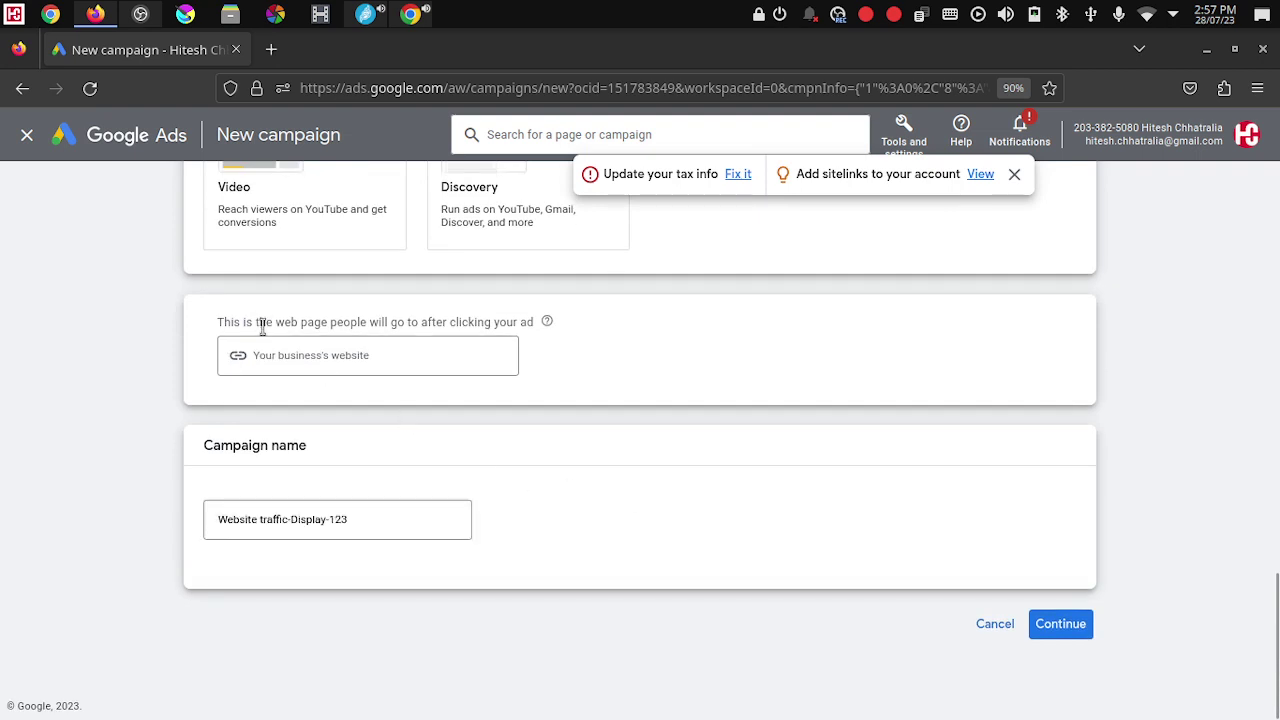
click(315, 355)
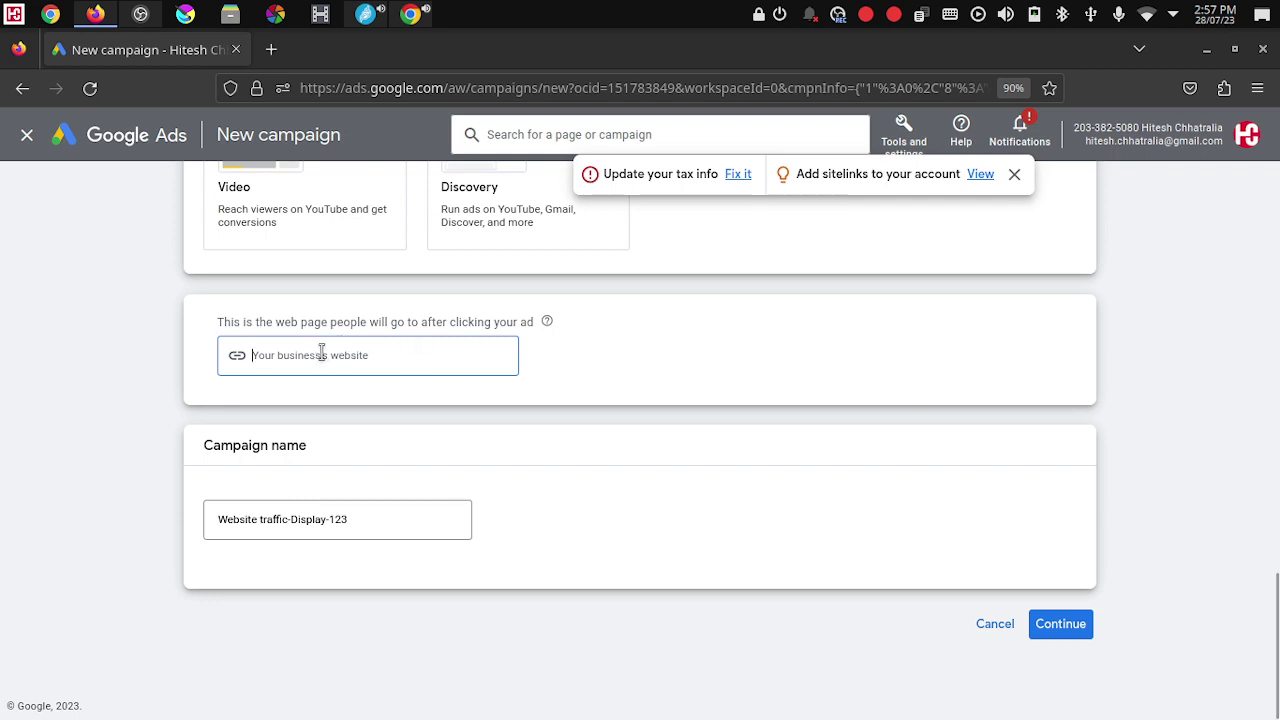
text(h)
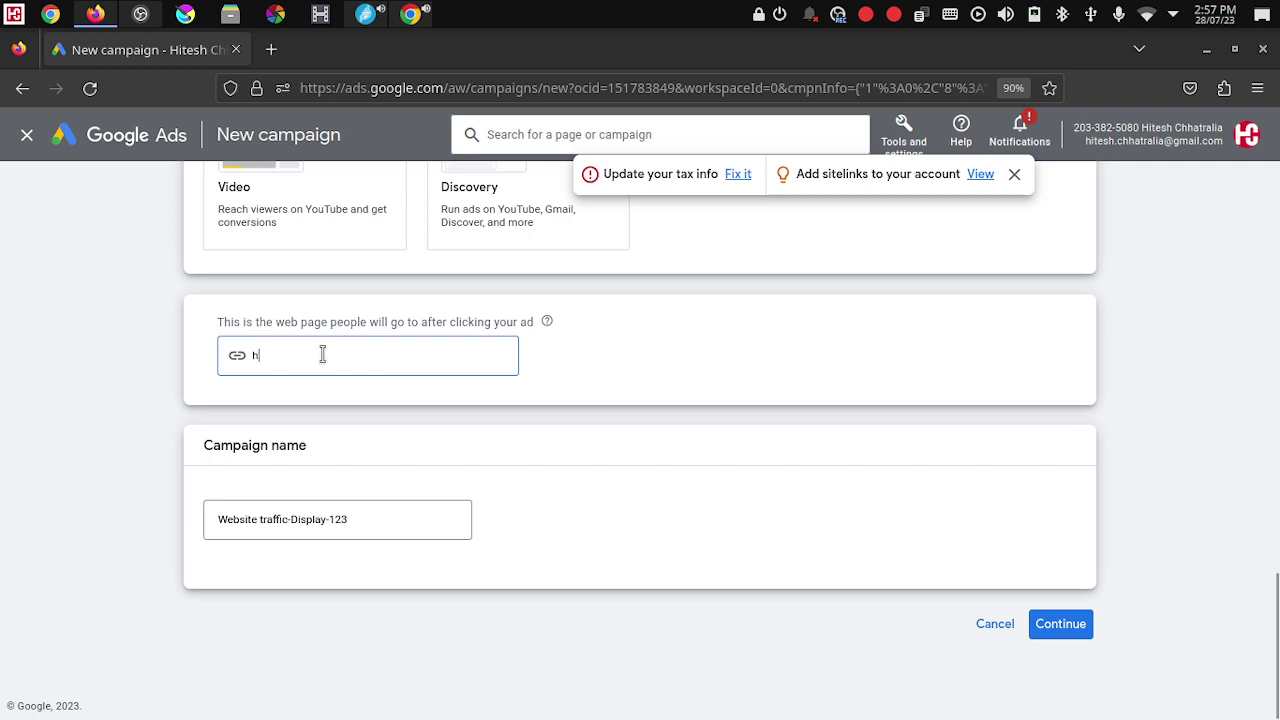
text(ttps://www.helpopedia.com)
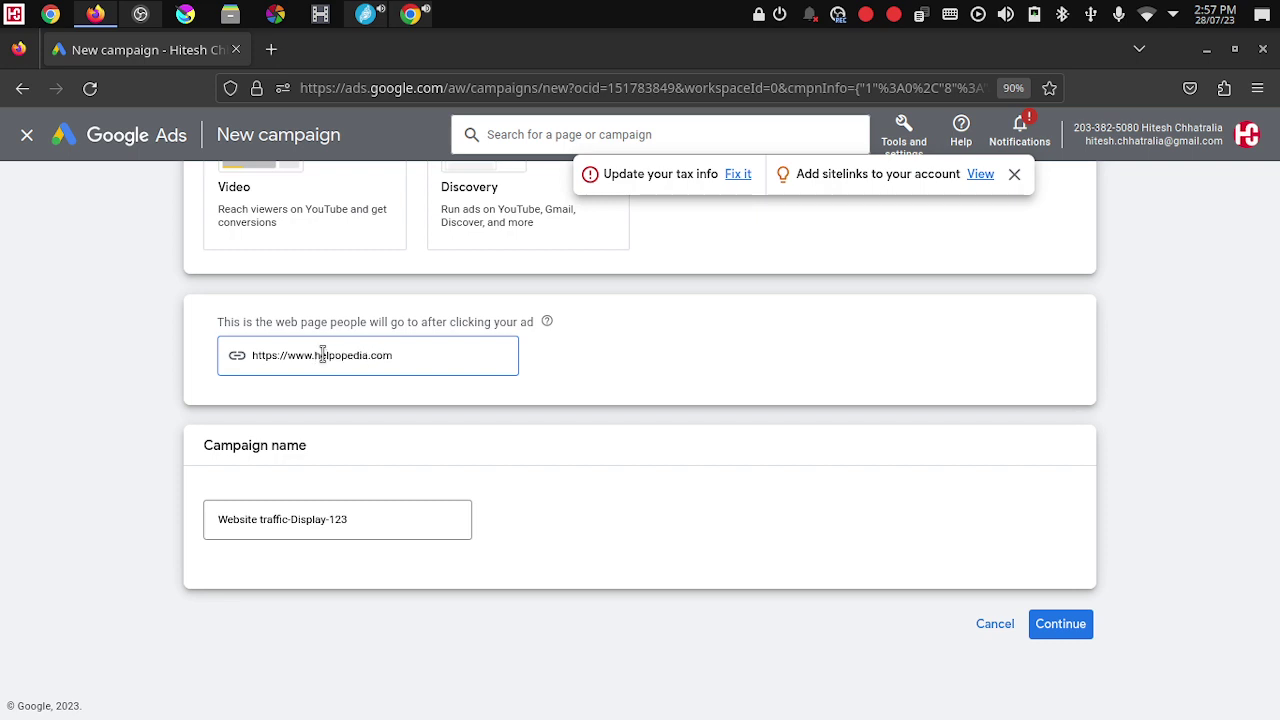
Step: Replace the number ending the campaign name with a Helpopedia suffix and continue with a new campaign instead of the saved draft
click(380, 518)
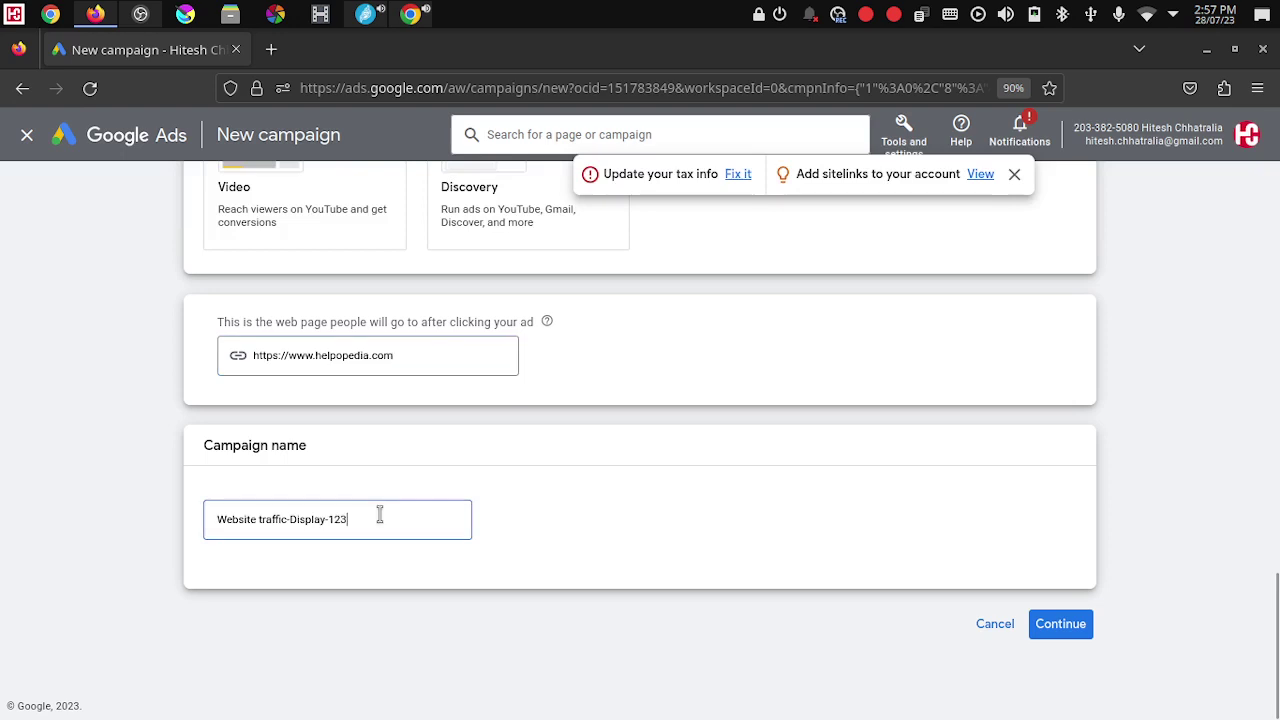
key(BackSpace)
drag(336, 519, 420, 514)
click(420, 523)
click(1058, 624)
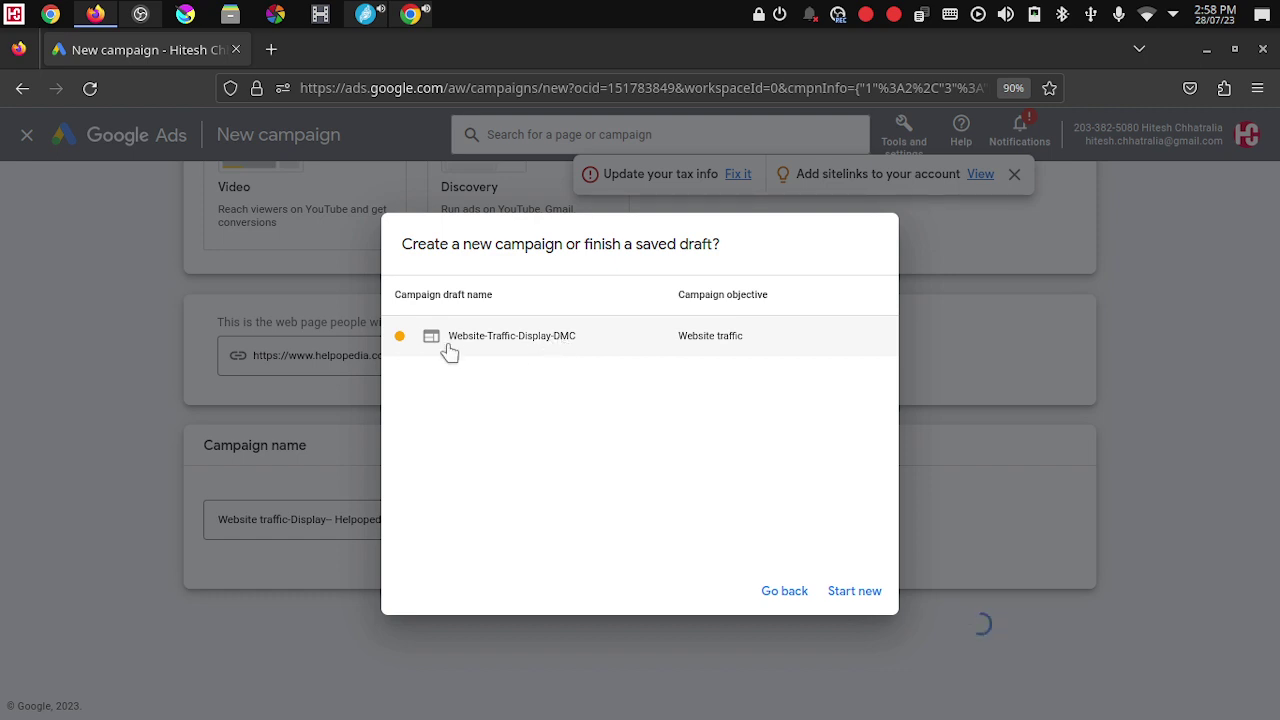
click(853, 594)
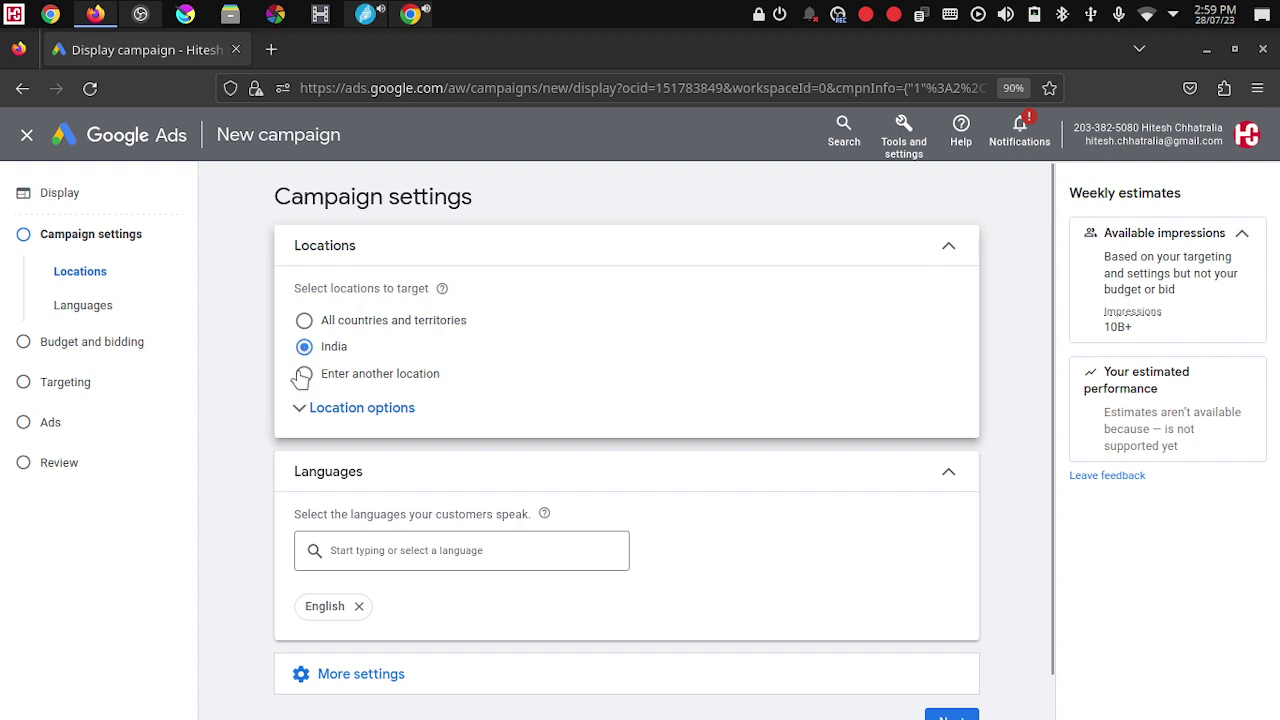
Step: Switch location targeting to another location and target the state of Maharashtra, India
click(303, 374)
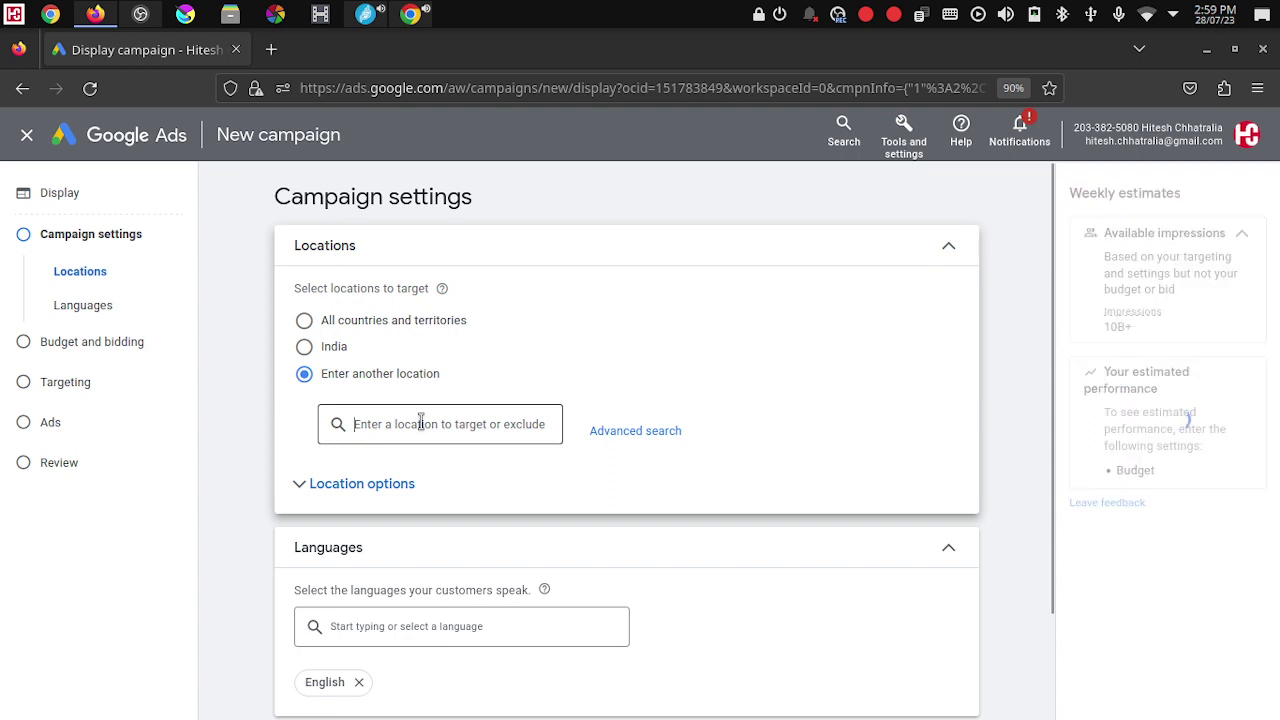
text(M)
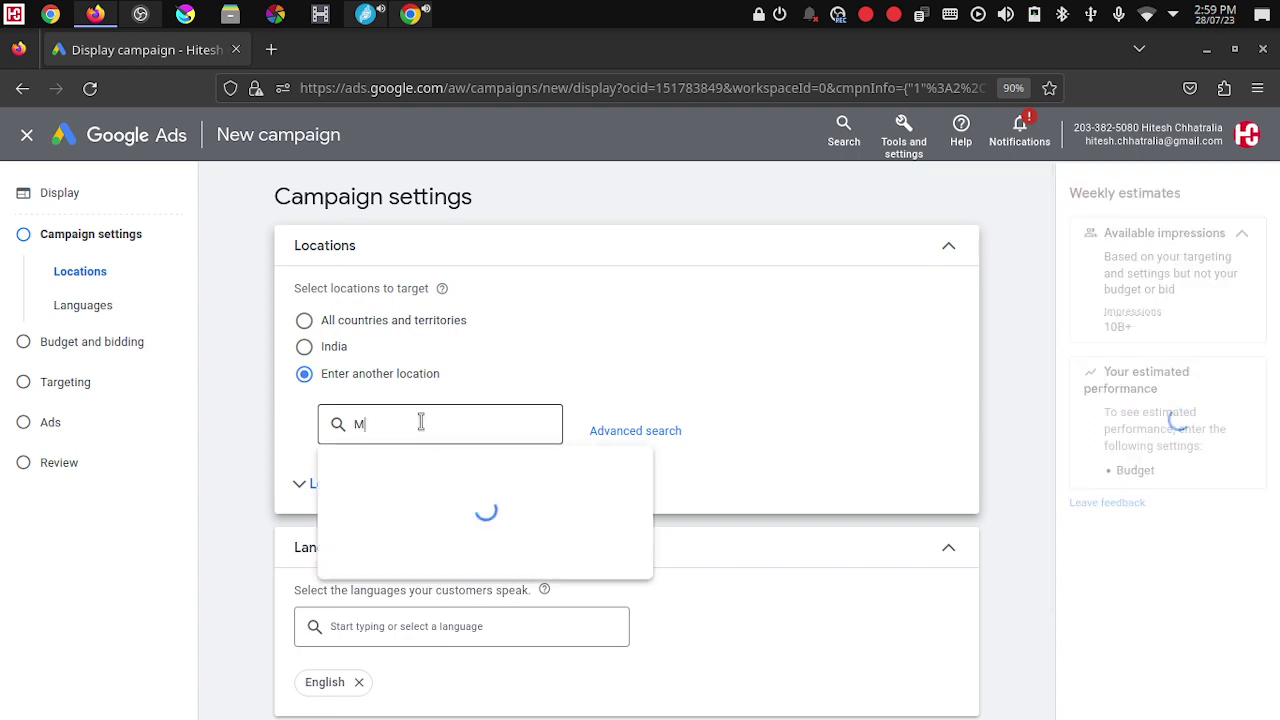
text(aha)
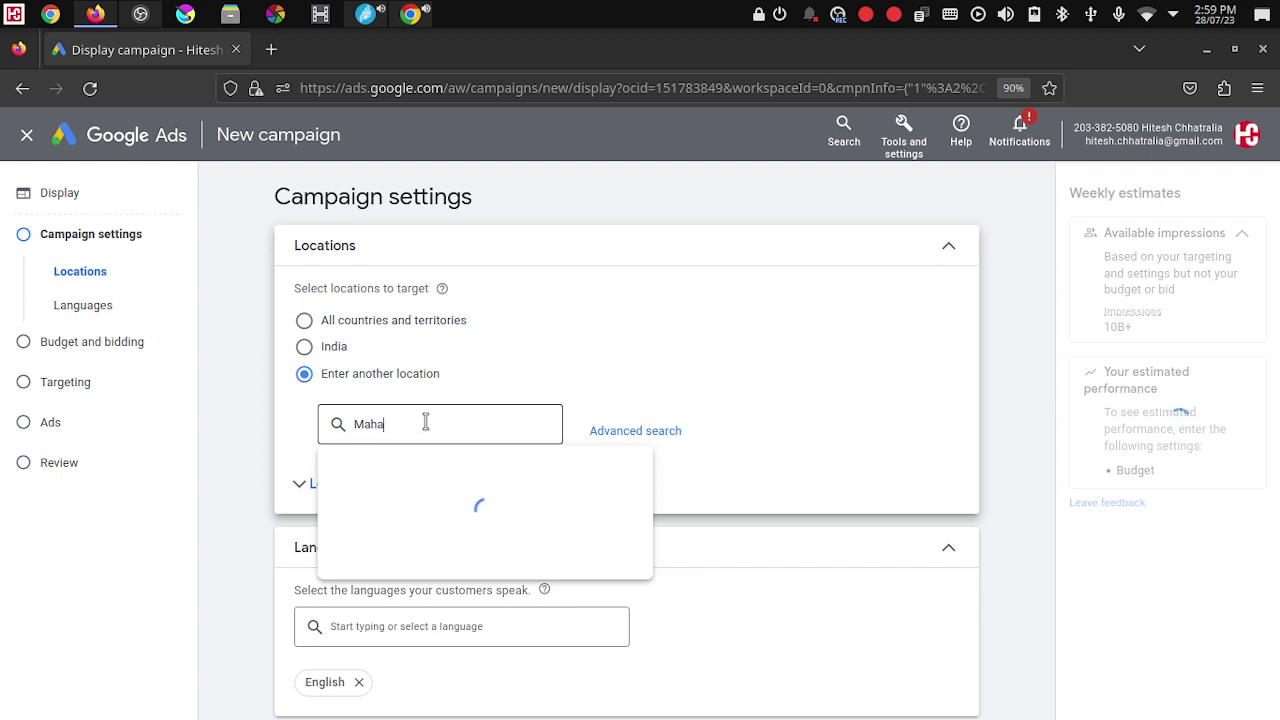
text(rasht)
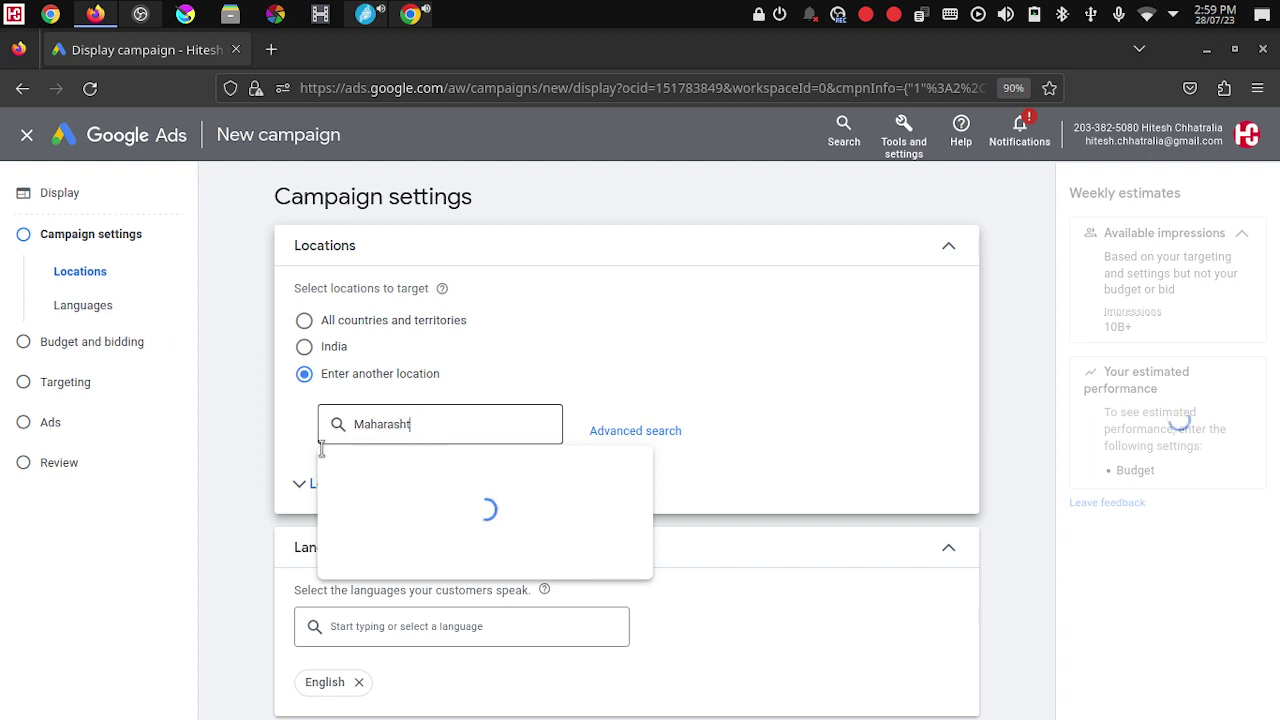
text(ra)
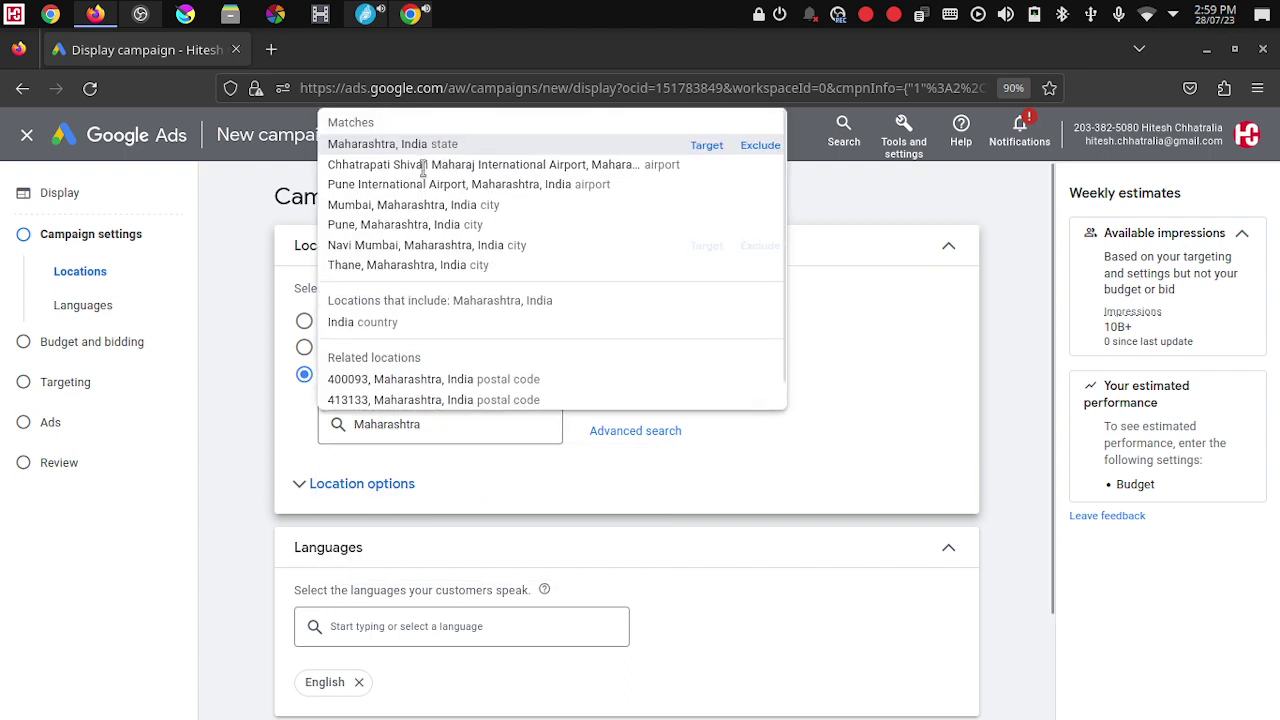
click(412, 145)
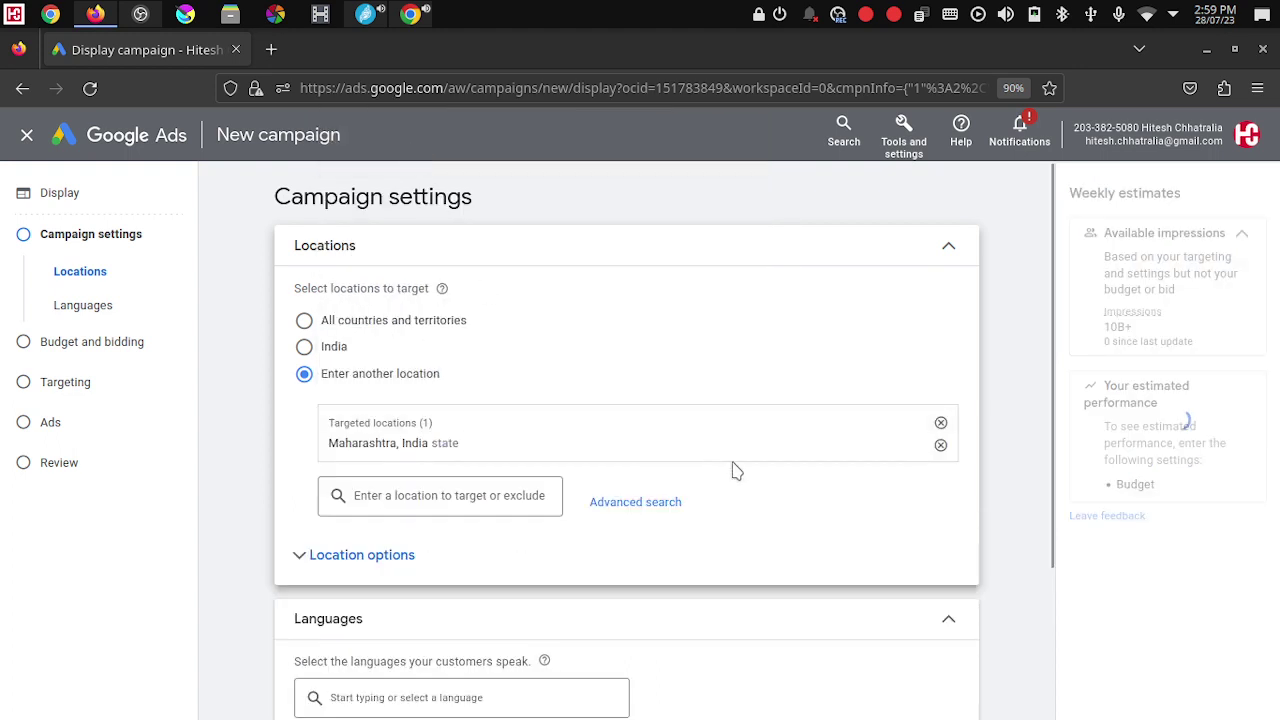
Step: Remove English from the customer languages so the campaign targets all languages
scroll(732, 467, down, 2)
scroll(700, 480, down, 1)
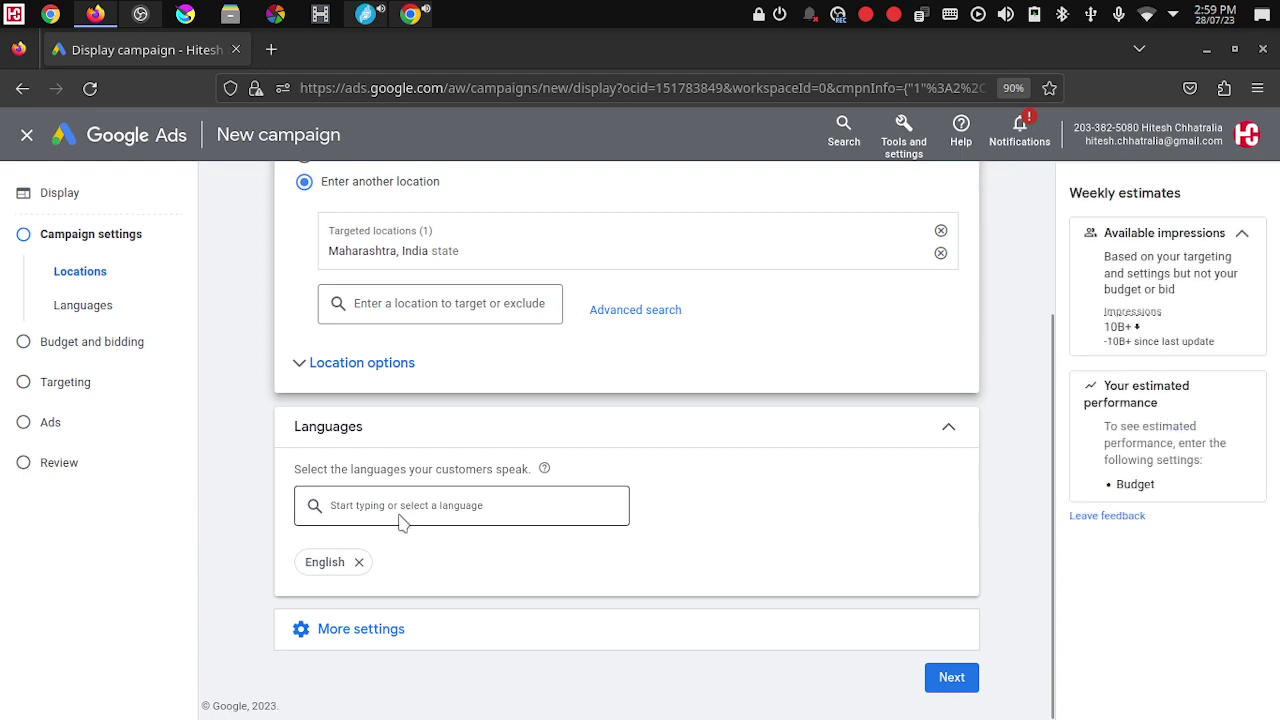
click(359, 563)
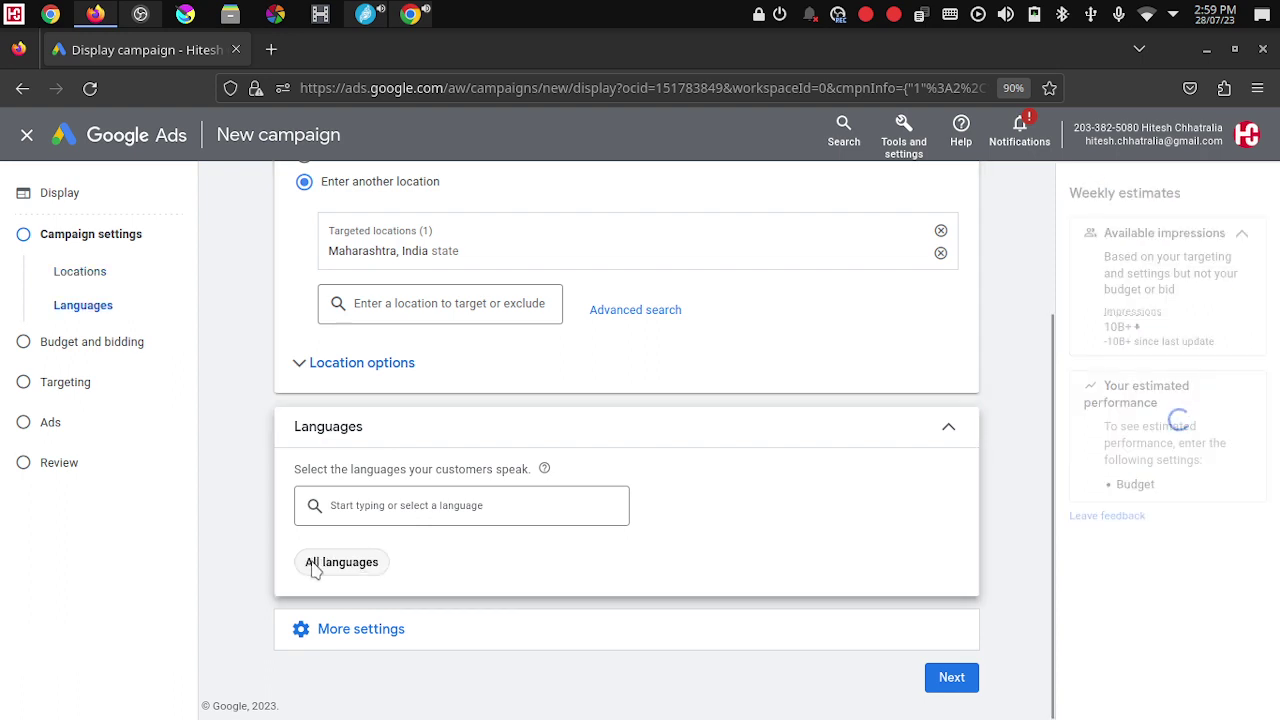
Step: Expand the additional campaign settings and open the ad rotation options for review
click(353, 634)
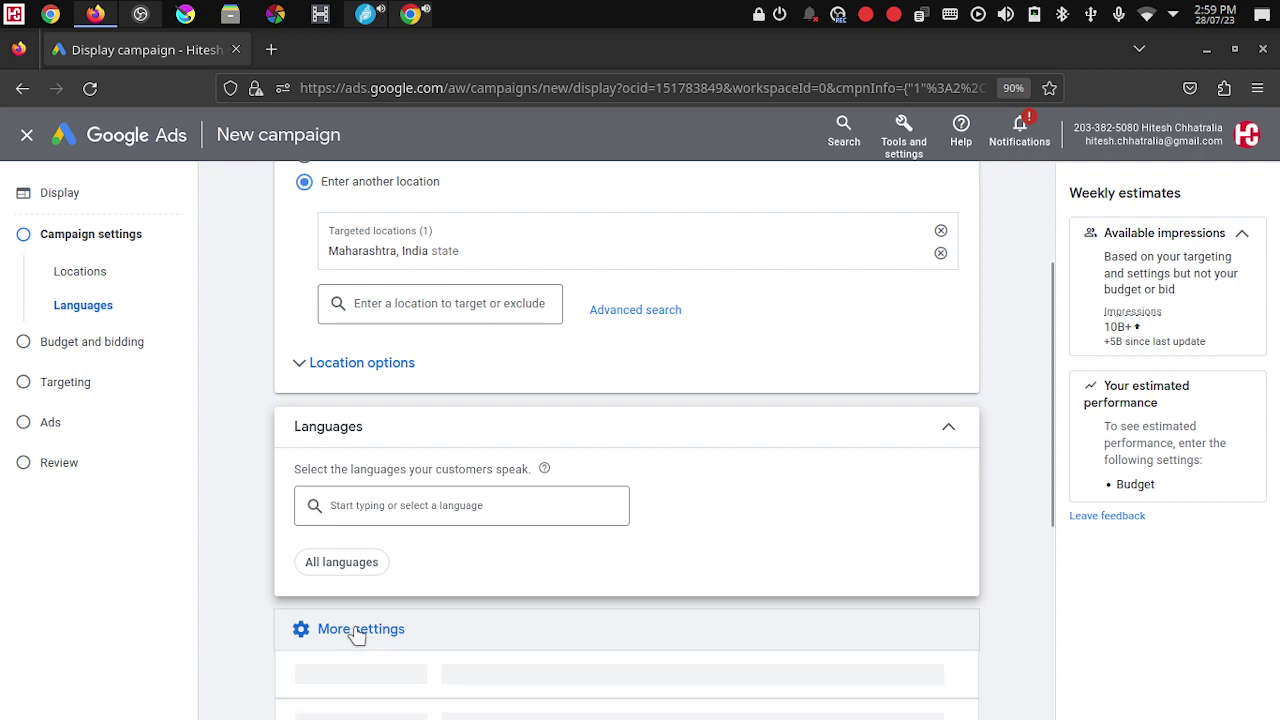
scroll(560, 571, down, 3)
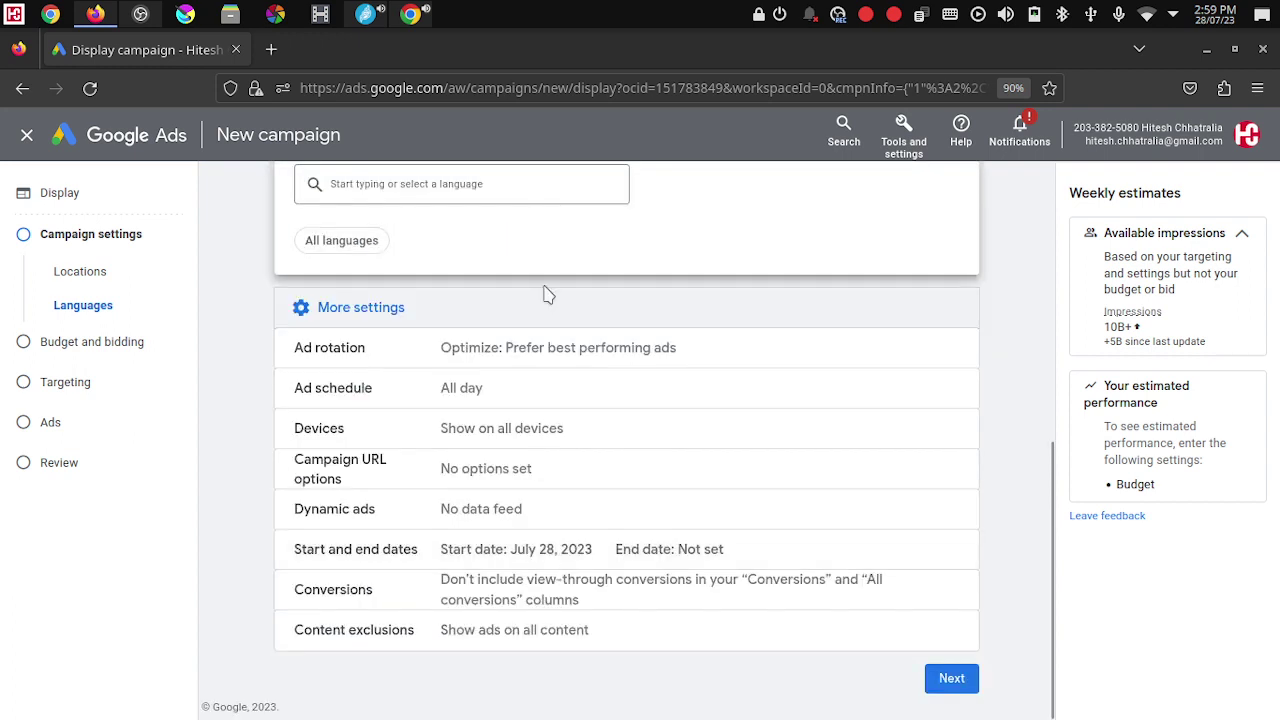
click(508, 354)
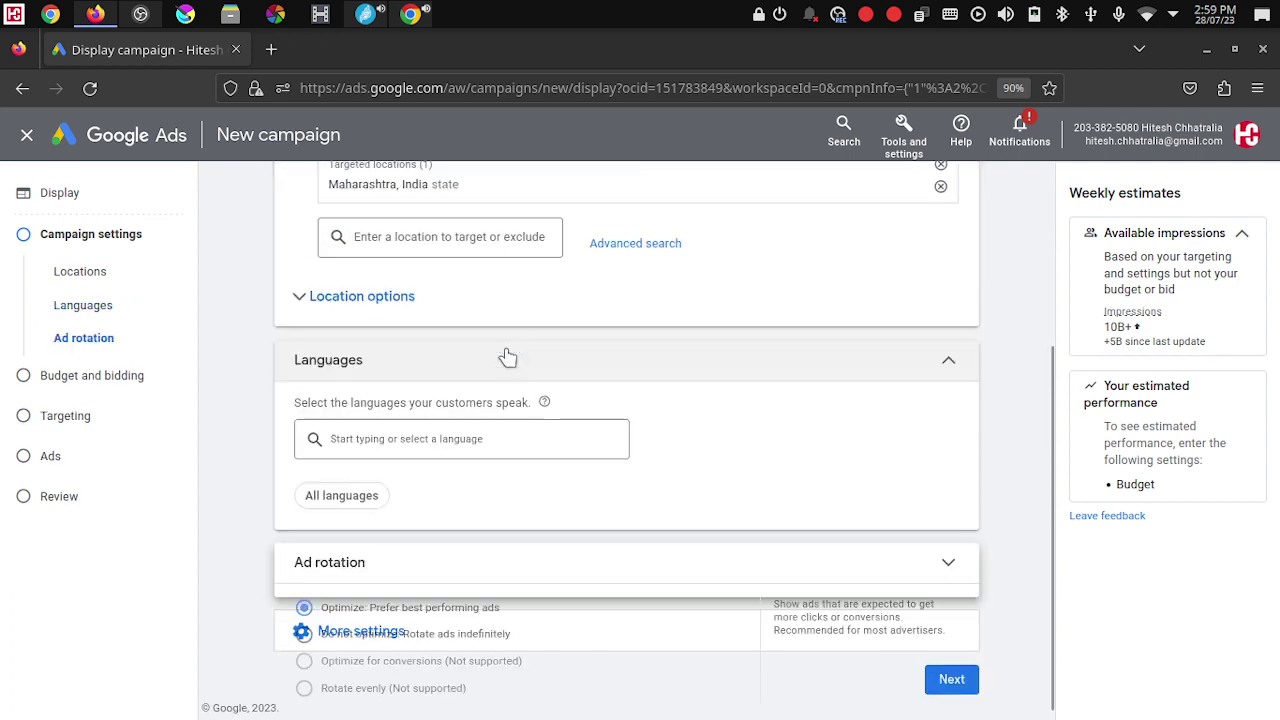
scroll(431, 569, down, 2)
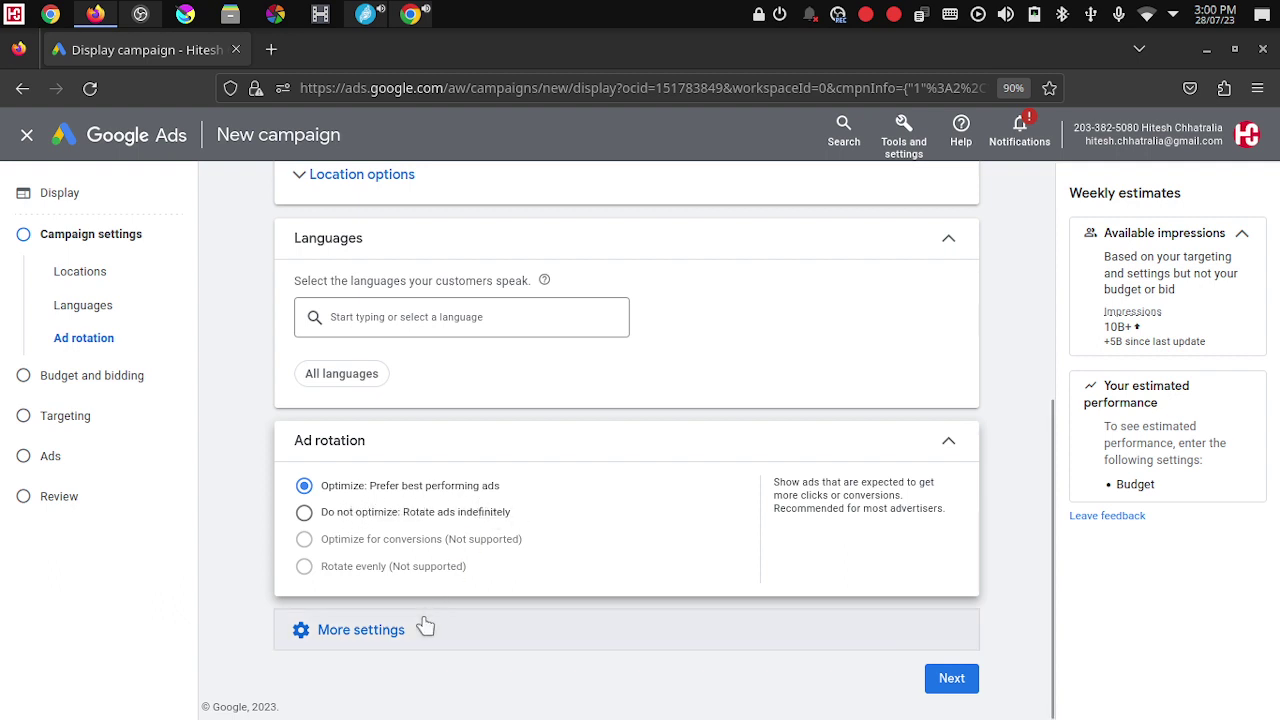
Step: Open the ad schedule settings and set the first schedule entry to Mondays - Fridays
click(360, 630)
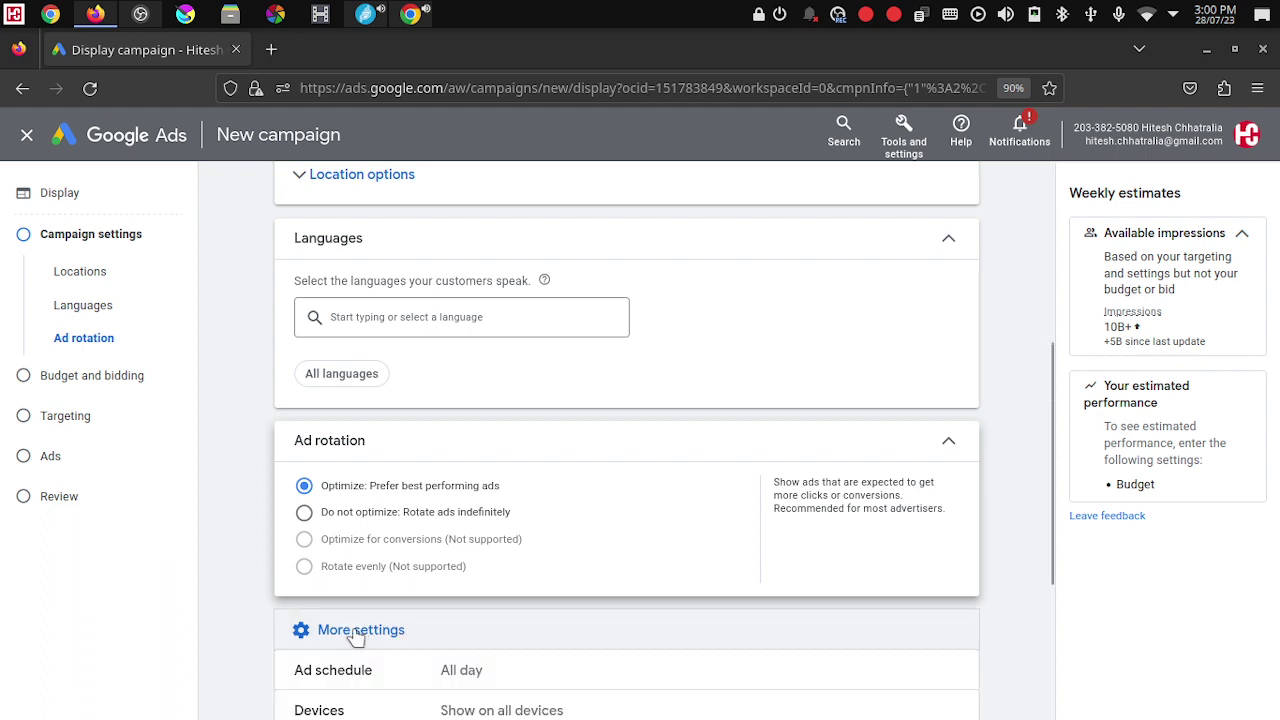
scroll(519, 558, down, 1)
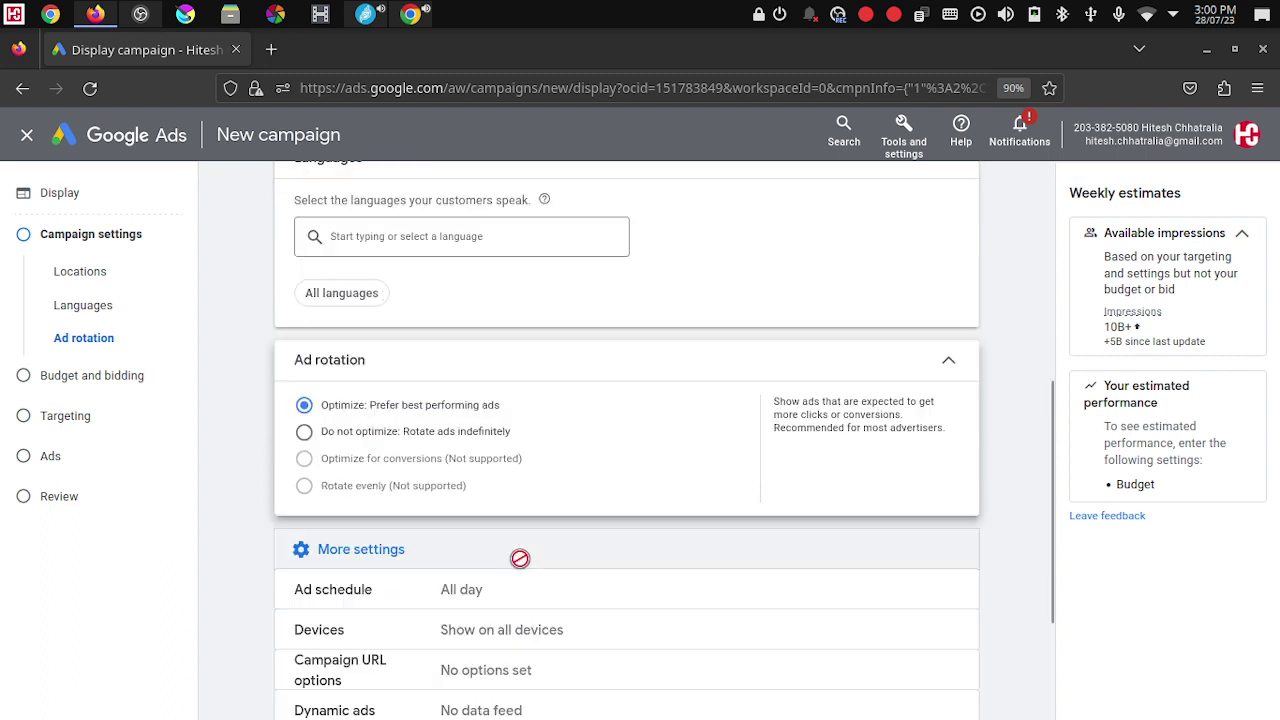
click(466, 594)
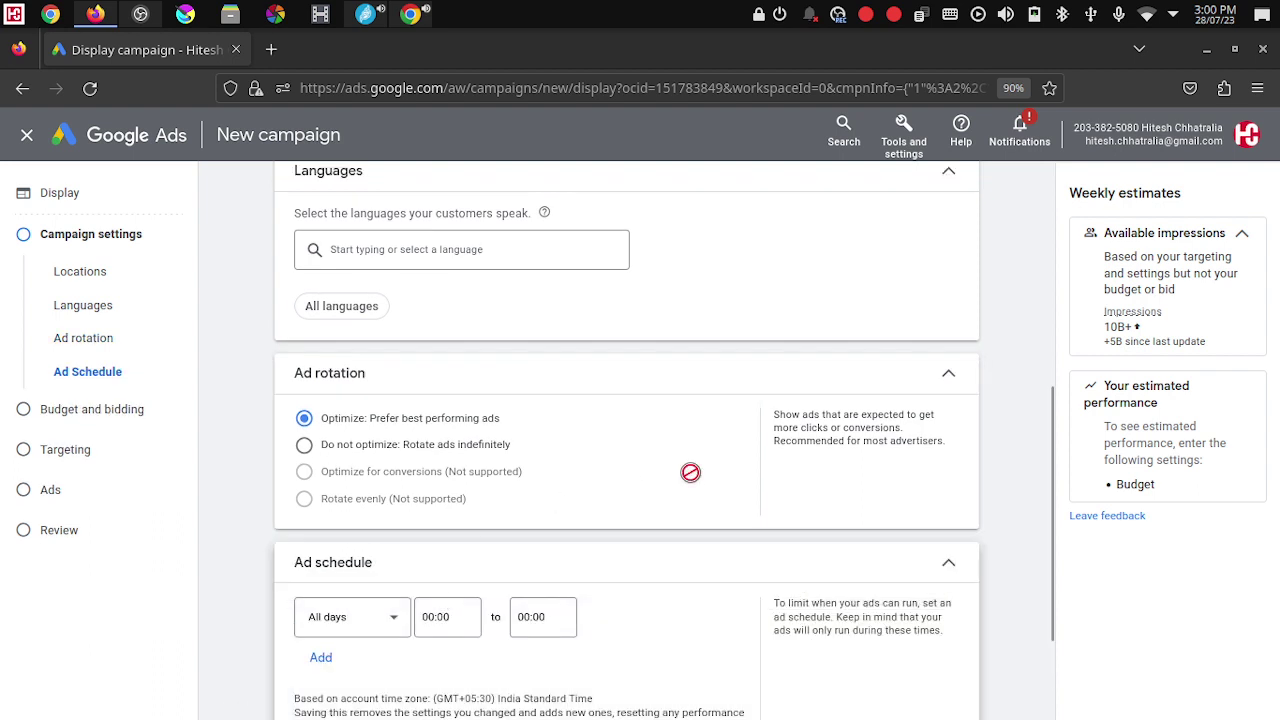
scroll(695, 482, down, 2)
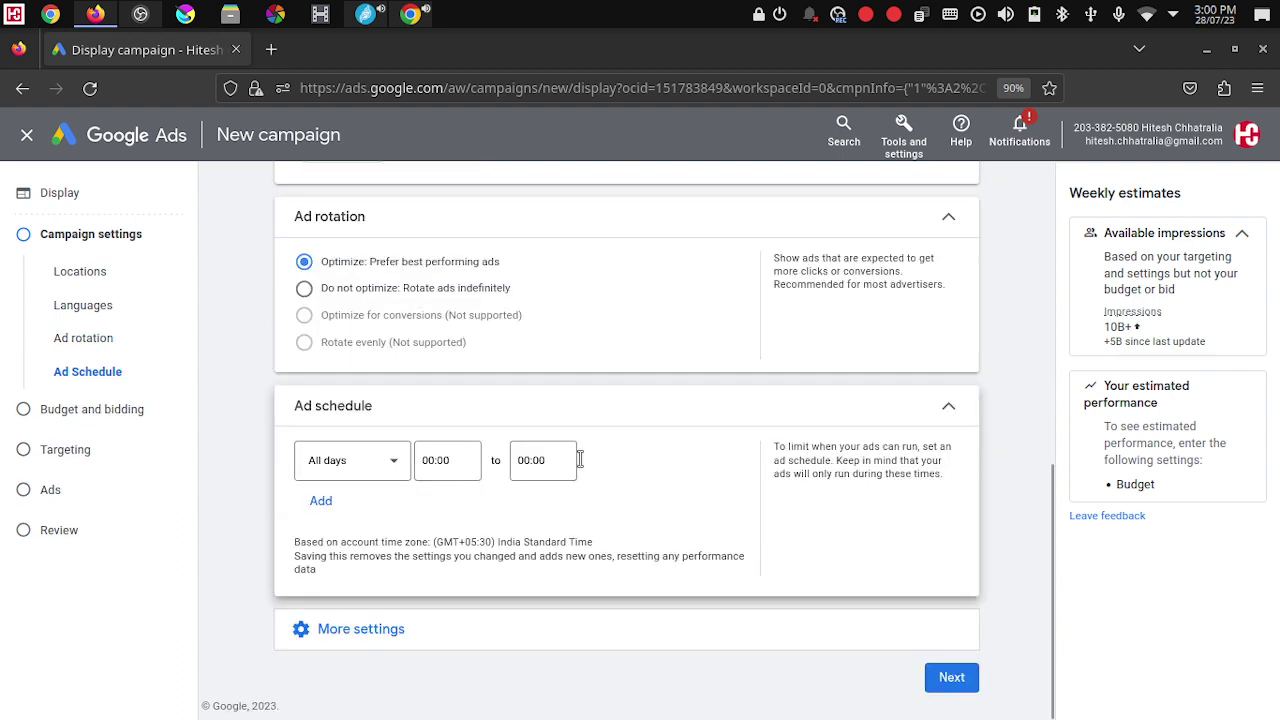
click(352, 470)
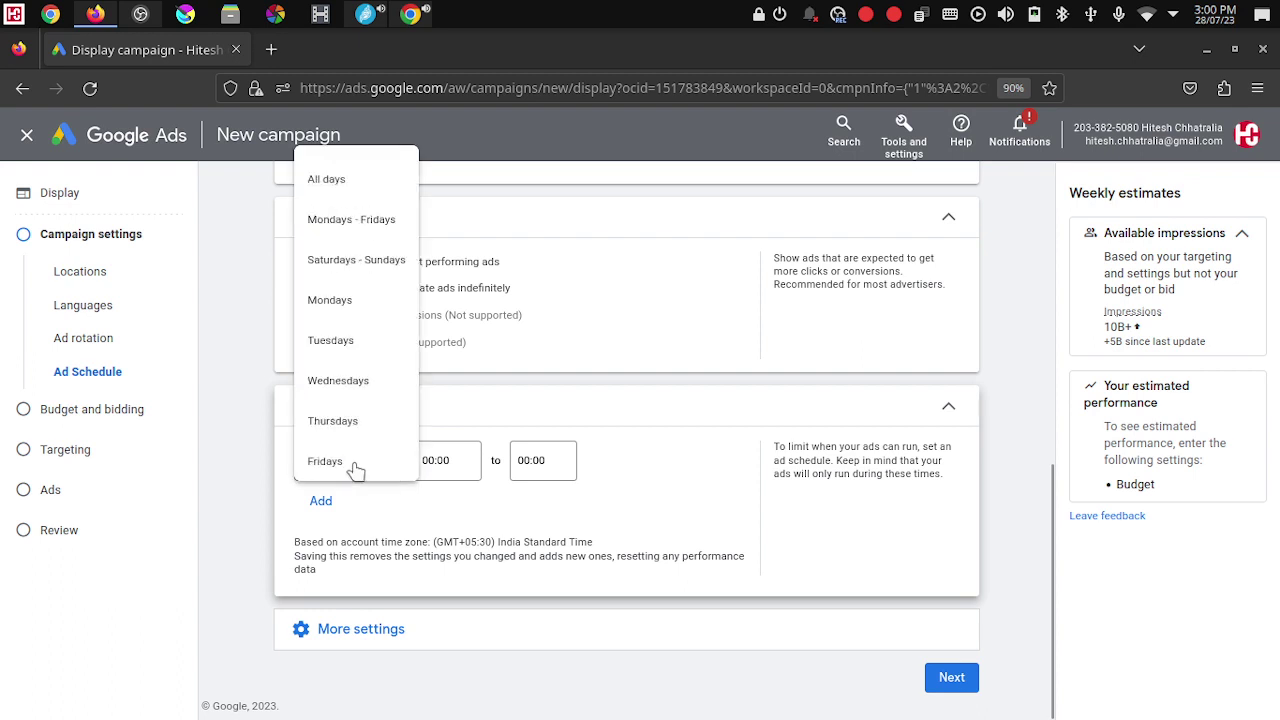
click(358, 221)
Step: Set the Mondays - Fridays start time to 05:00 and add a second schedule entry for Saturdays - Sundays
click(472, 468)
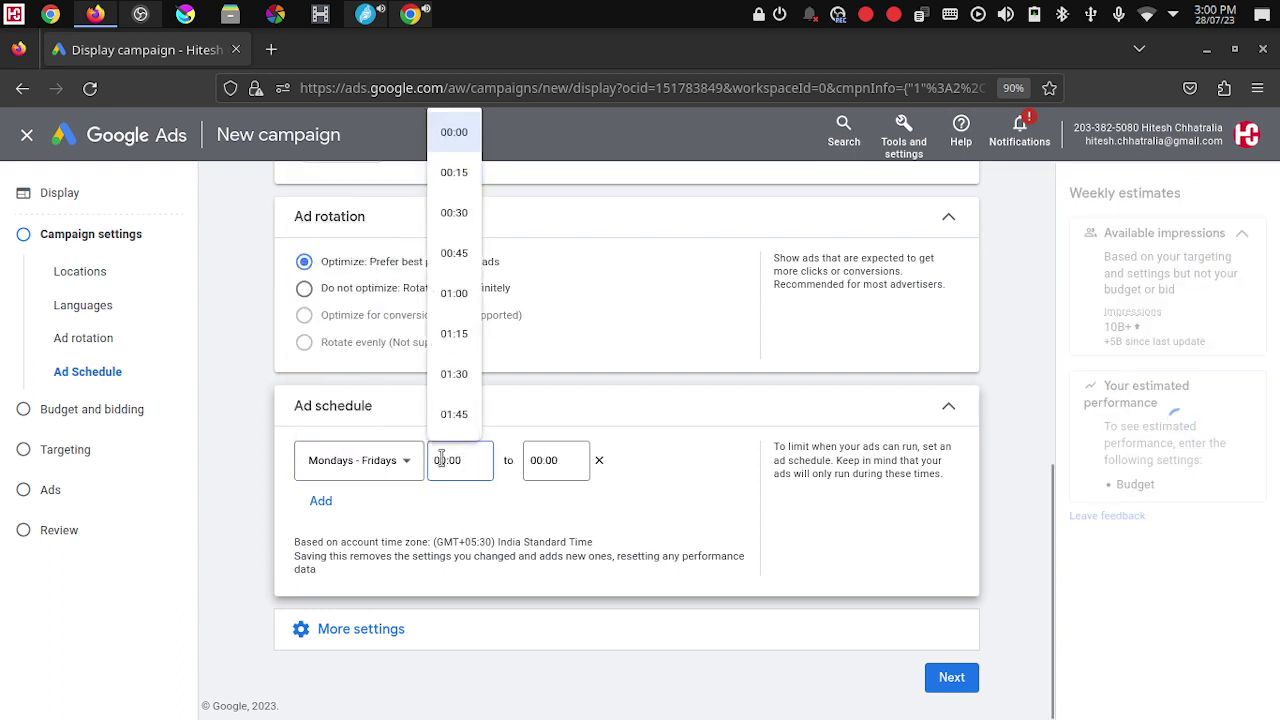
scroll(456, 313, down, 3)
scroll(456, 313, down, 4)
scroll(456, 313, down, 4)
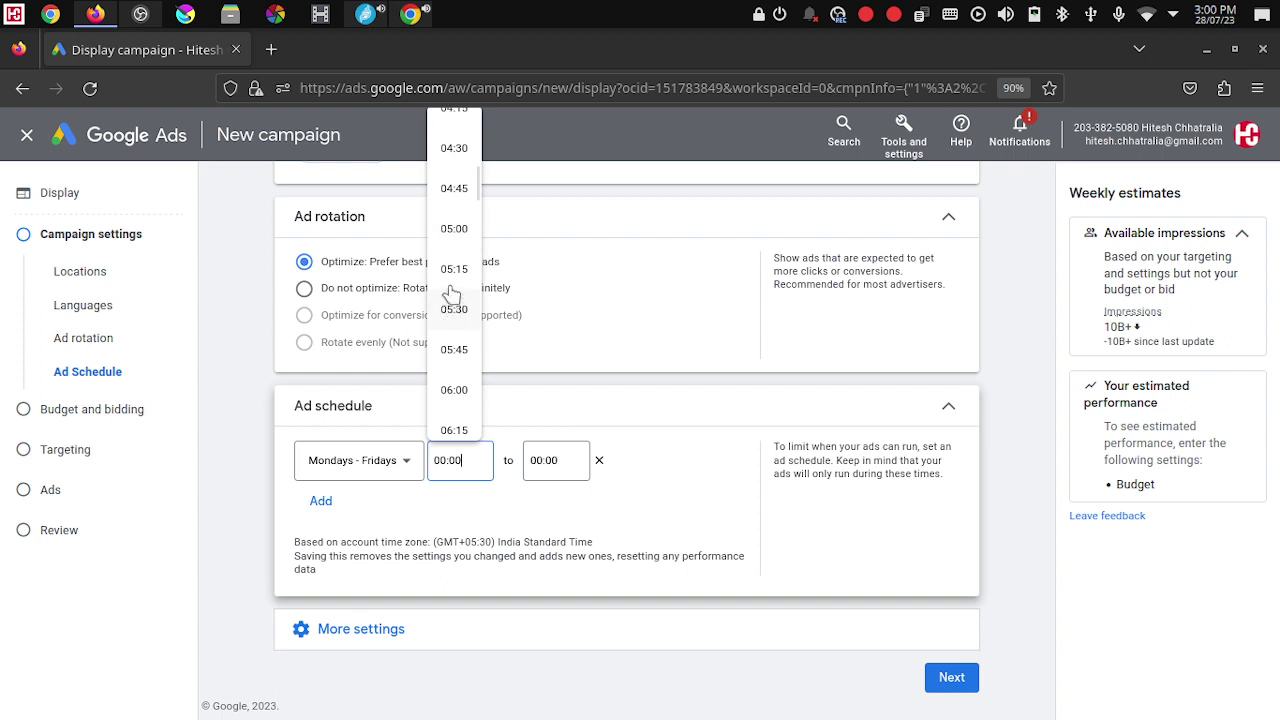
click(455, 229)
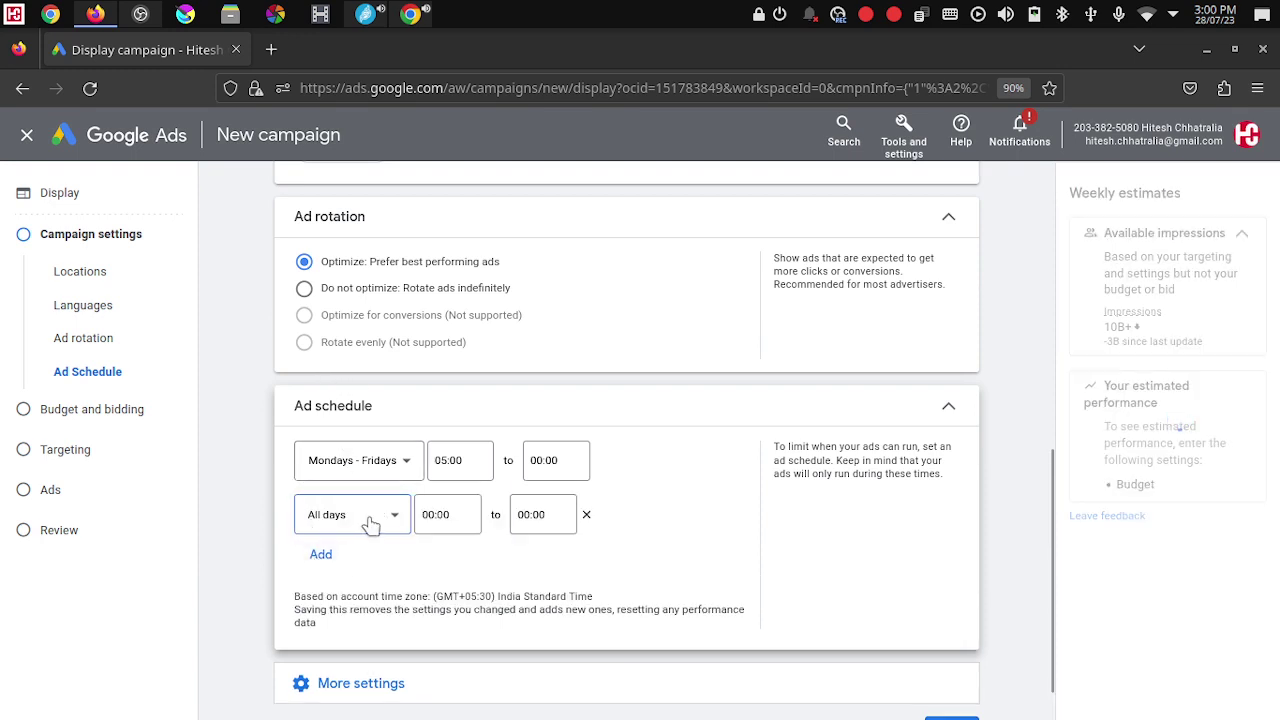
click(370, 522)
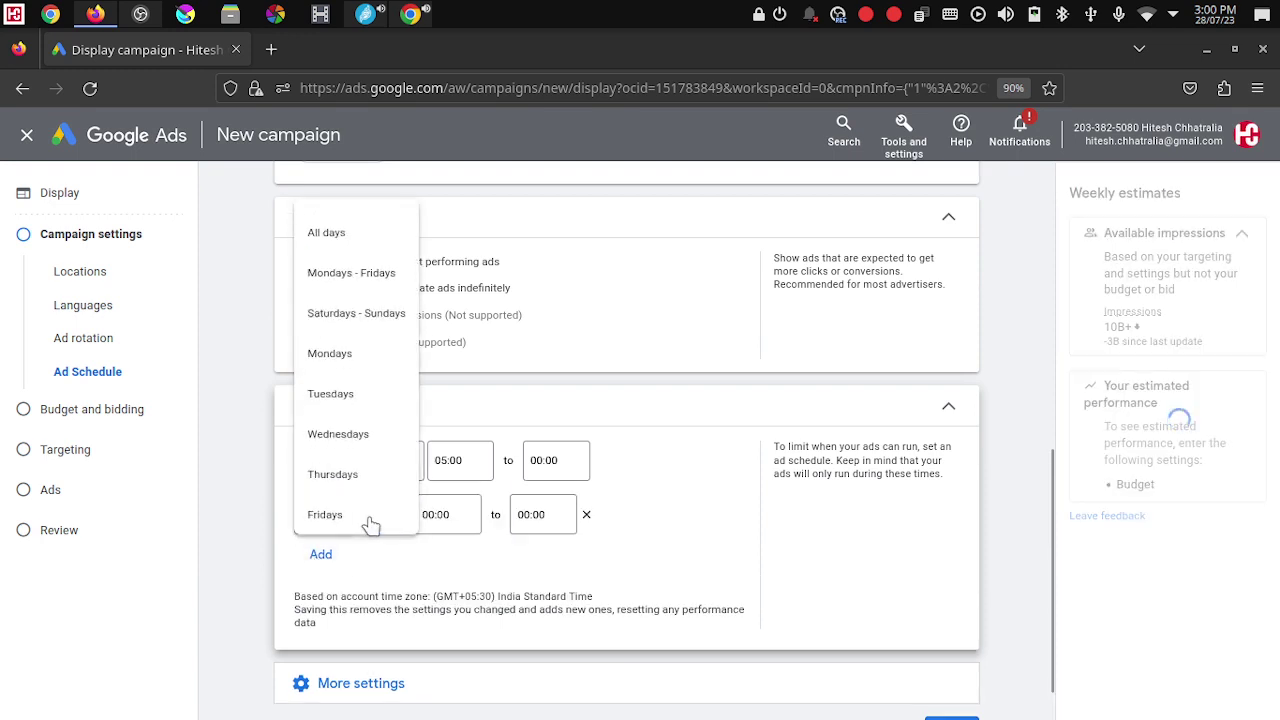
click(352, 318)
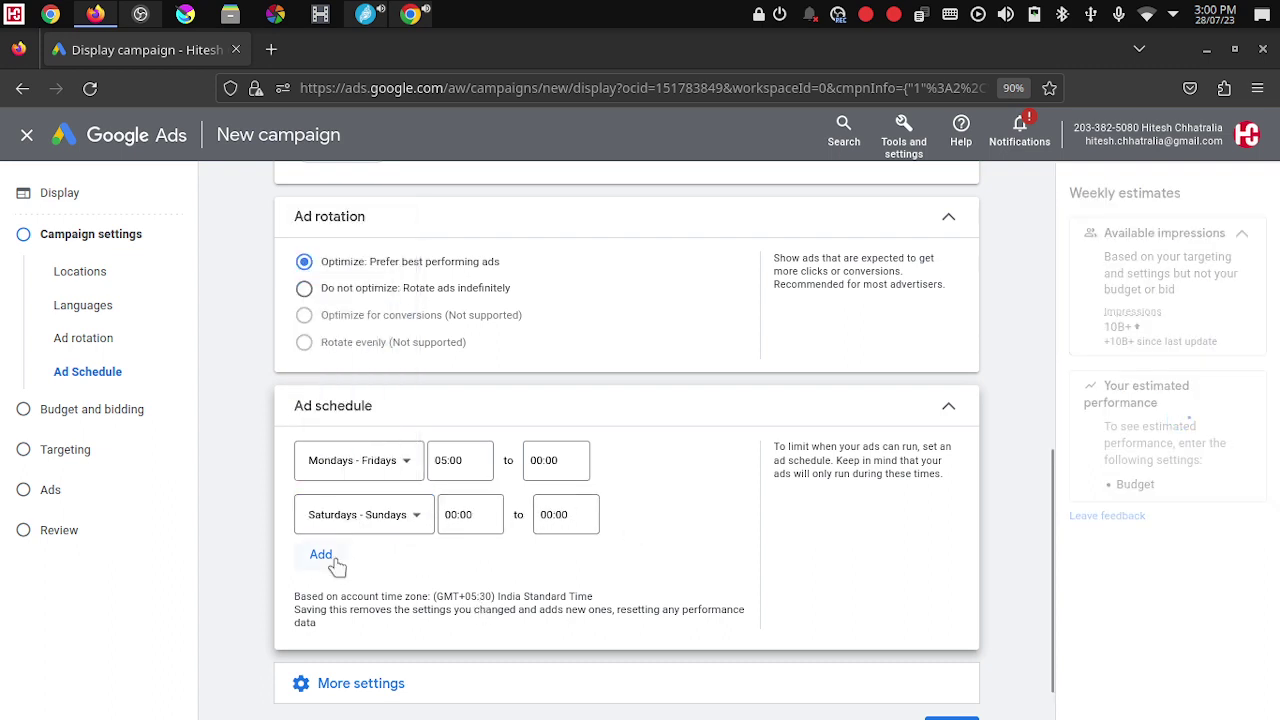
Step: Open the campaign's device settings and switch to specific targeting for devices
scroll(749, 541, down, 1)
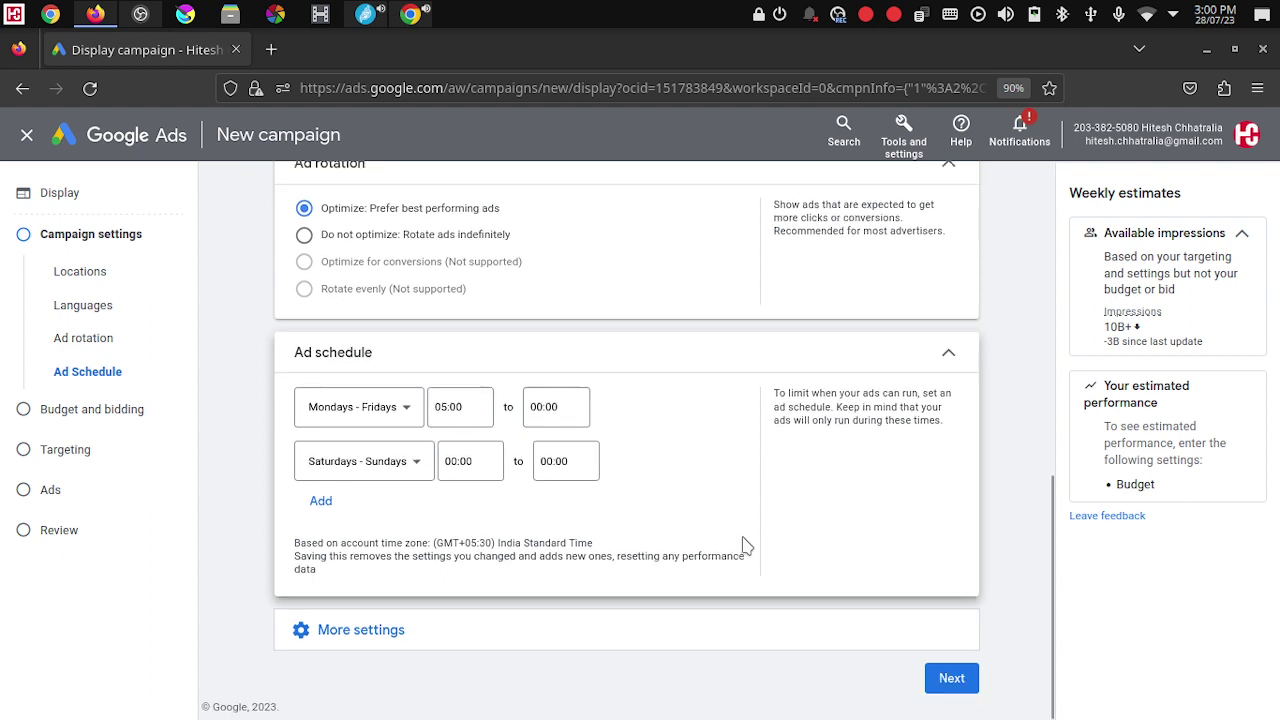
click(360, 630)
scroll(517, 573, down, 3)
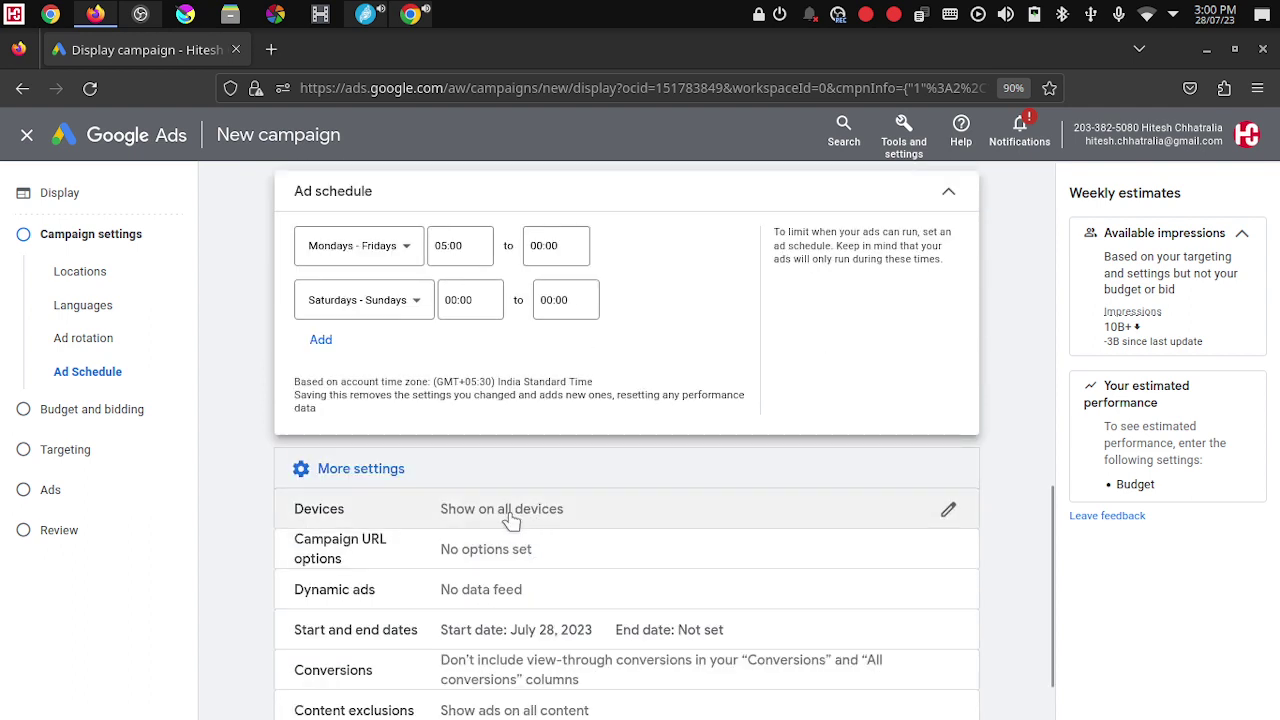
click(510, 512)
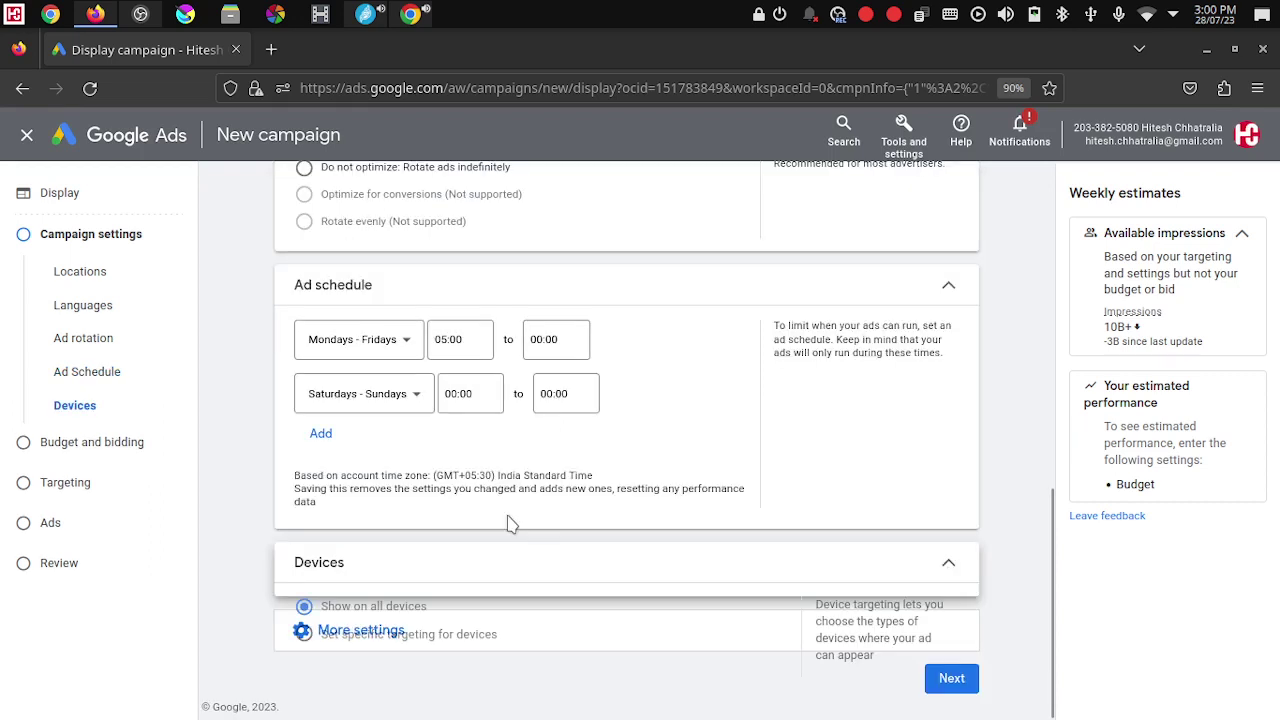
scroll(532, 508, down, 2)
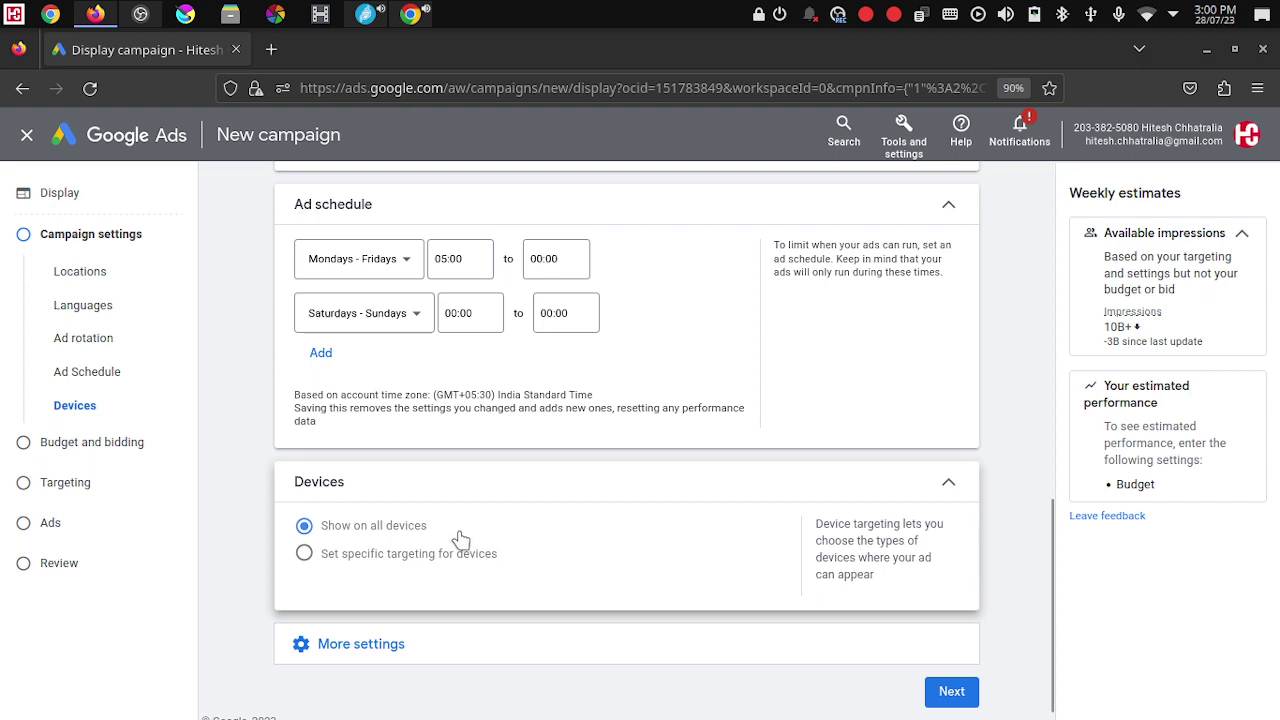
click(304, 554)
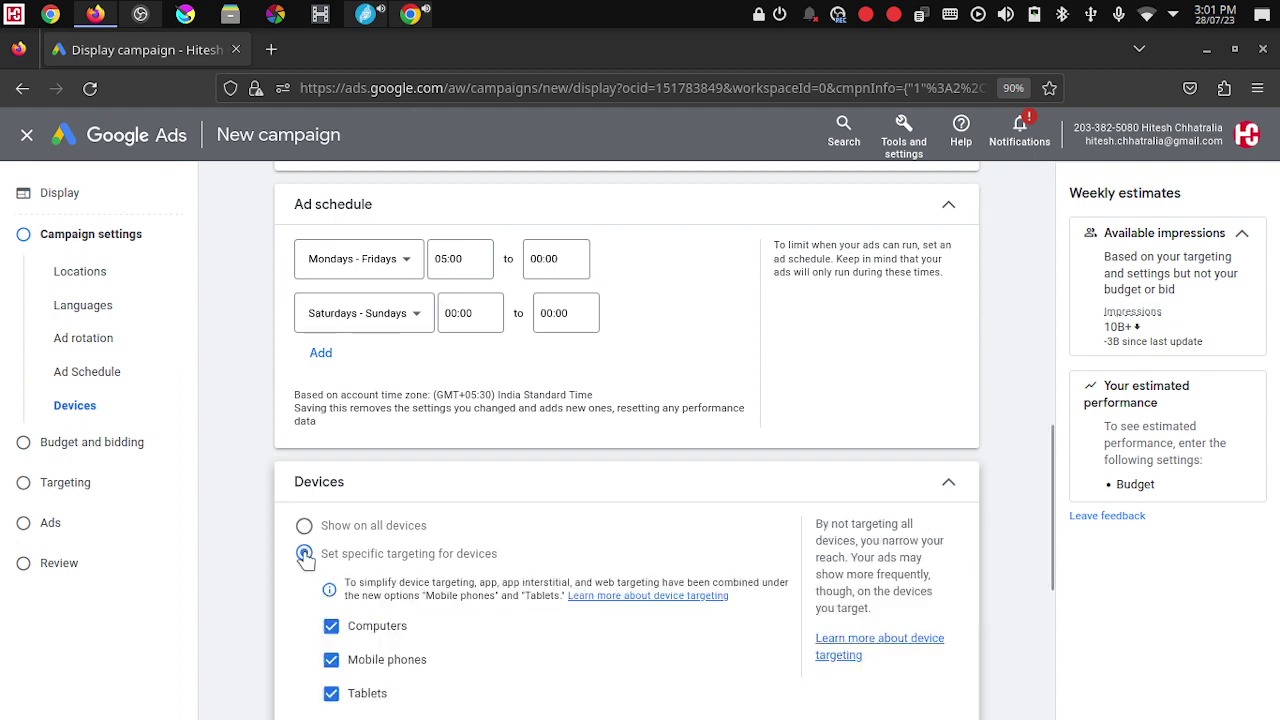
Step: Try limiting operating system targeting to Android from version 7.0 to current, and cancel the selection
scroll(552, 558, down, 3)
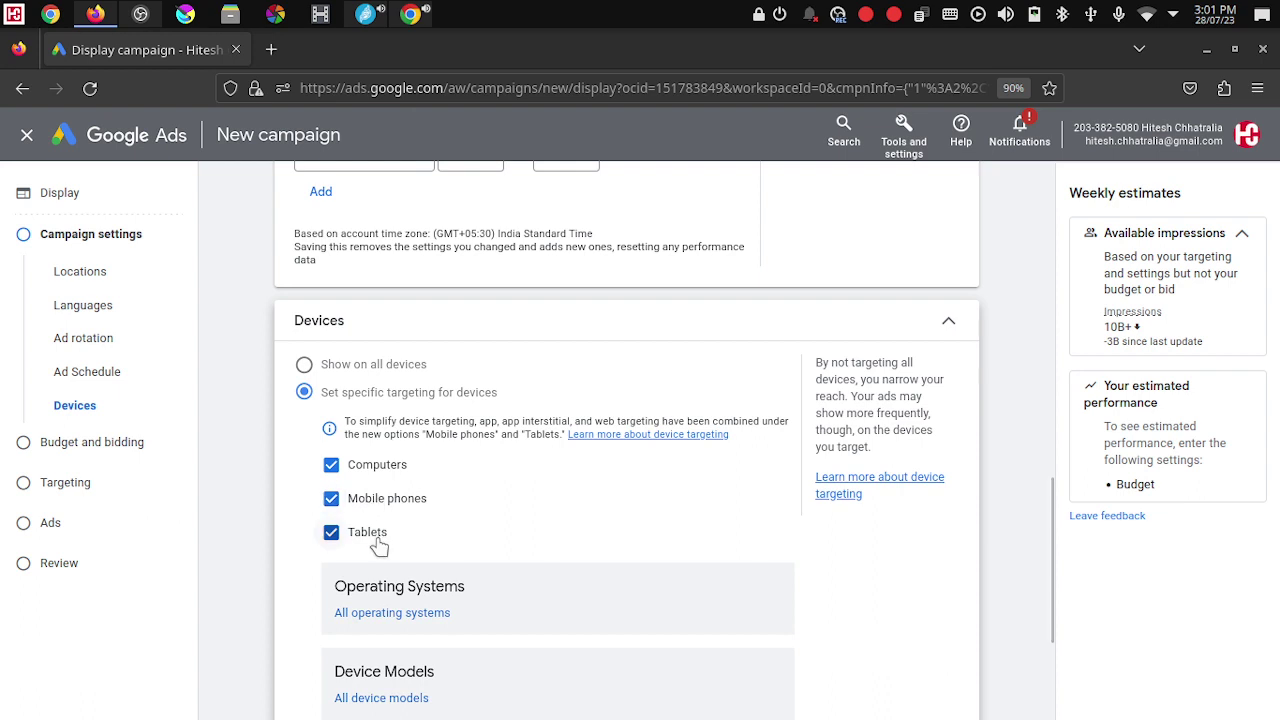
scroll(507, 515, down, 2)
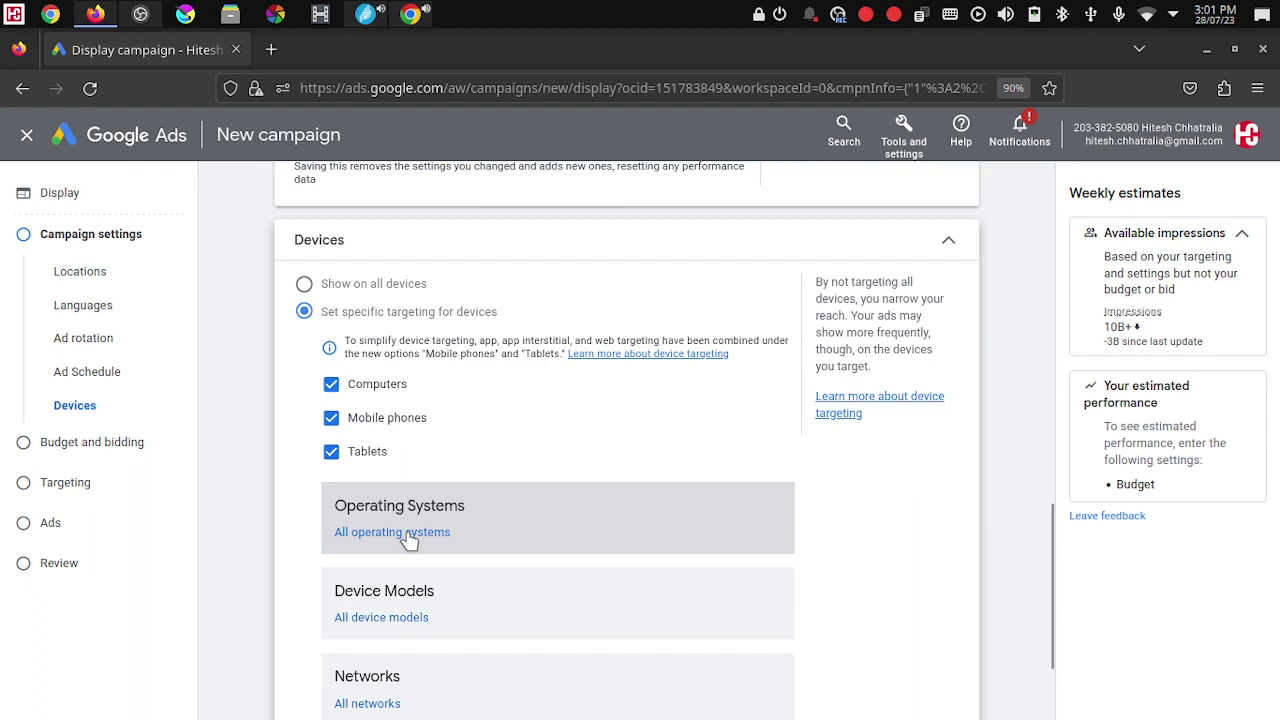
click(408, 536)
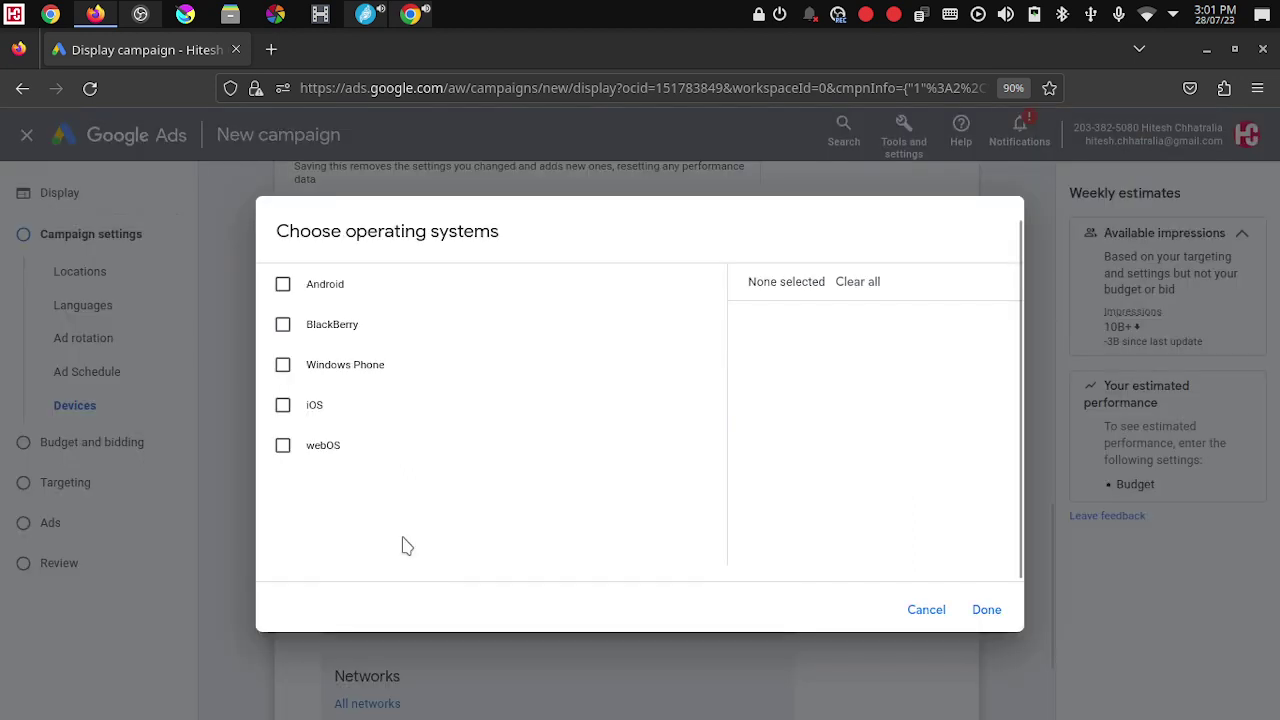
click(290, 288)
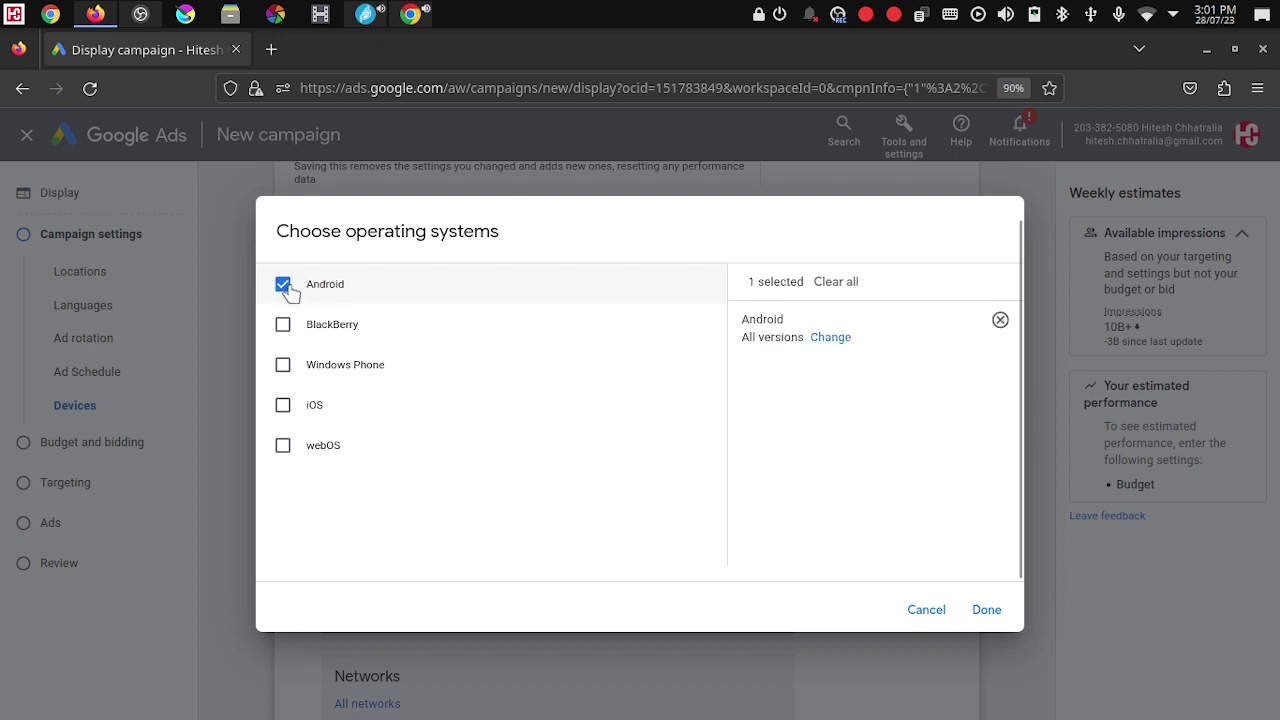
click(834, 339)
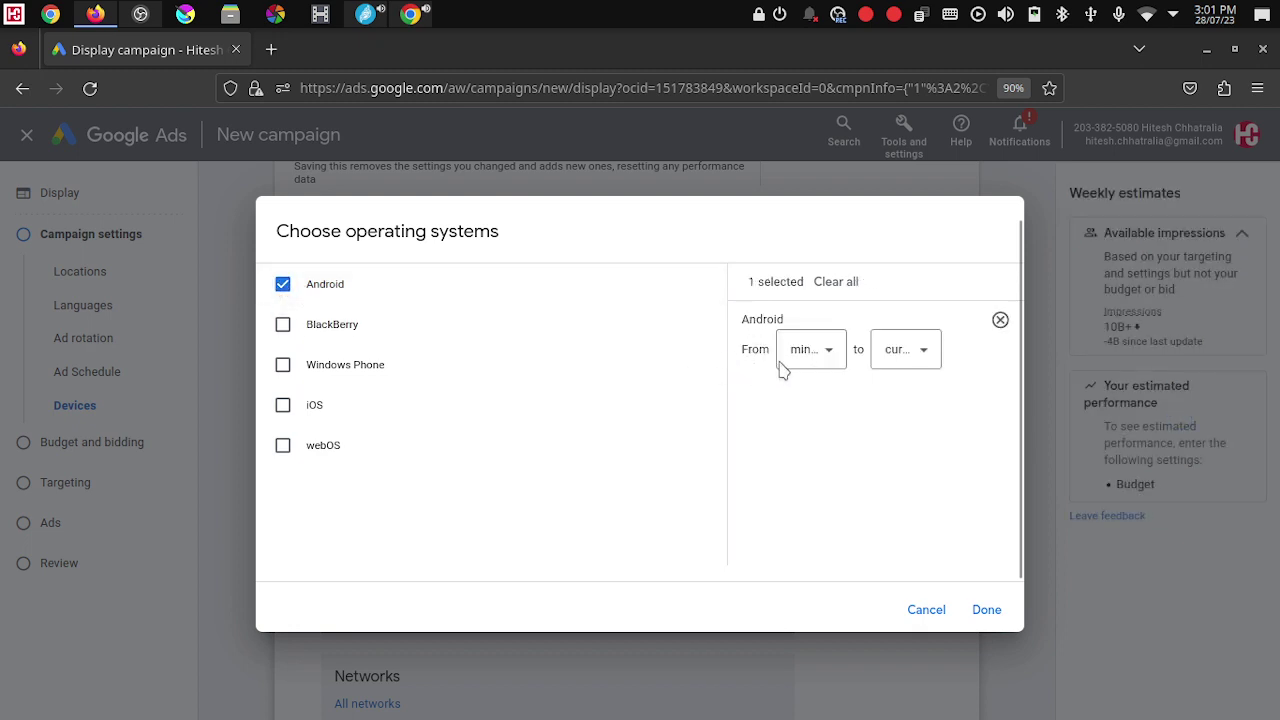
click(818, 349)
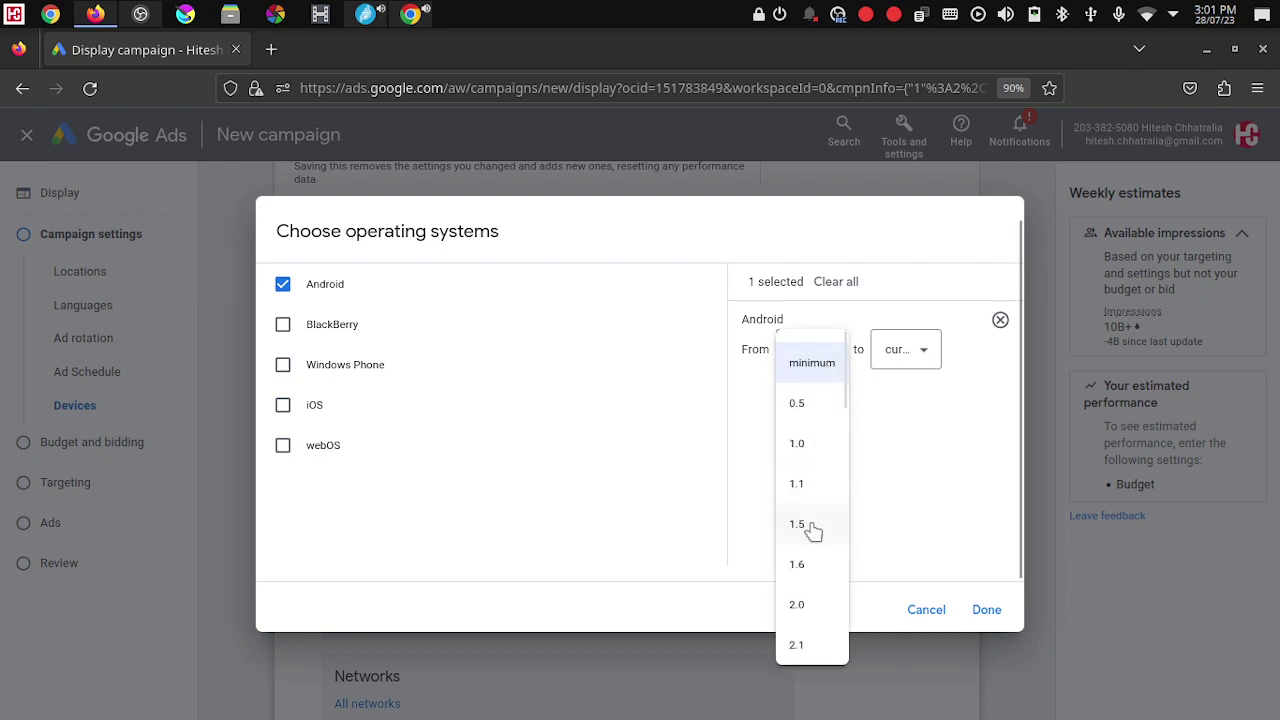
scroll(812, 527, down, 7)
scroll(836, 527, down, 1)
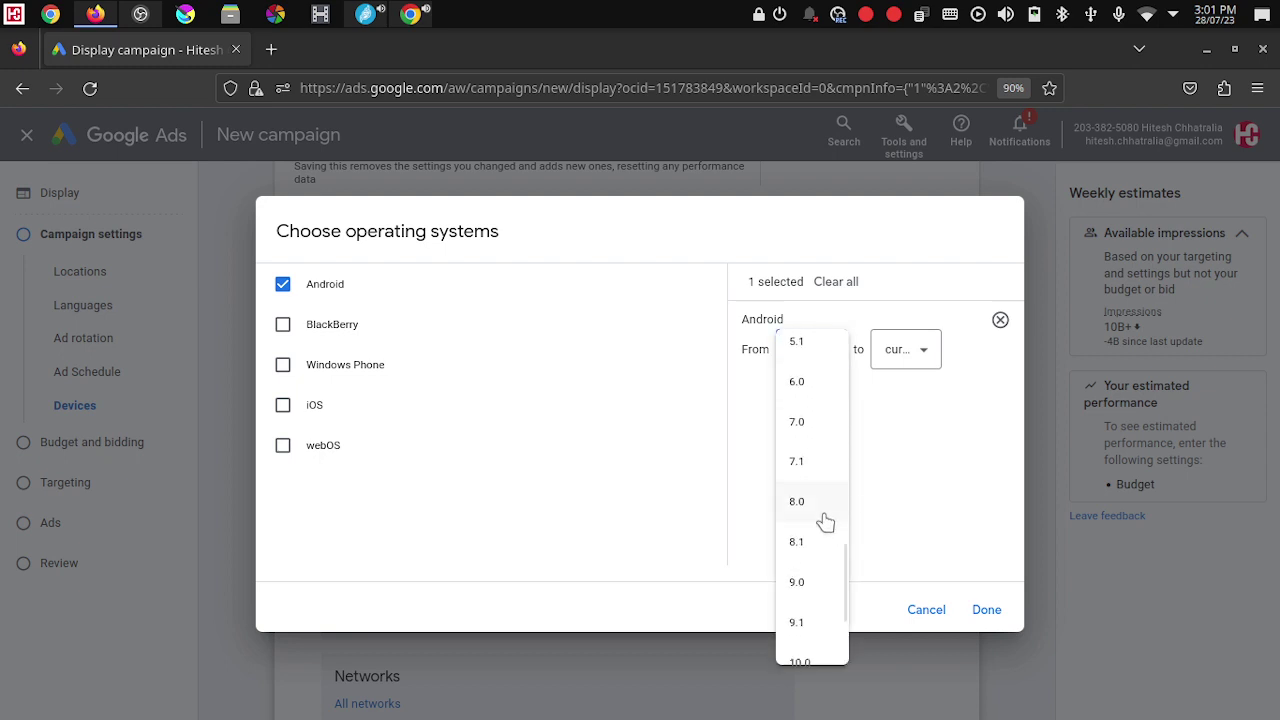
click(793, 434)
click(917, 360)
scroll(908, 520, down, 5)
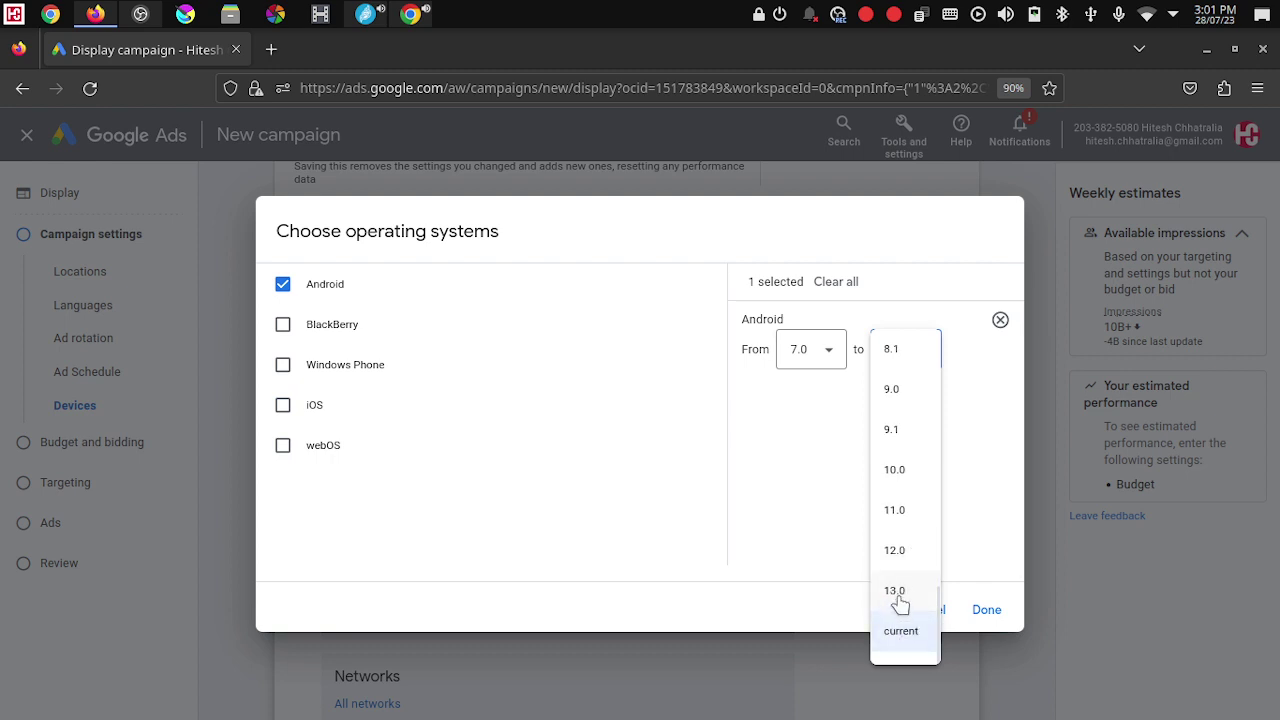
click(900, 631)
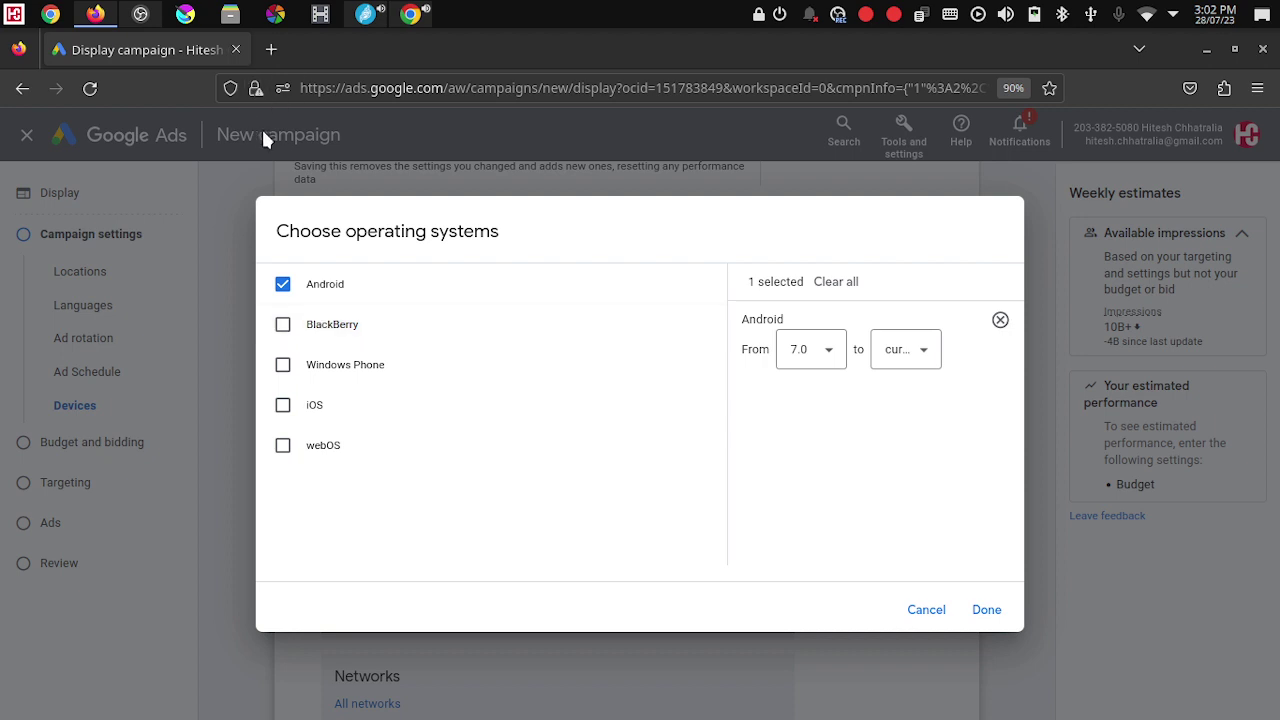
click(925, 610)
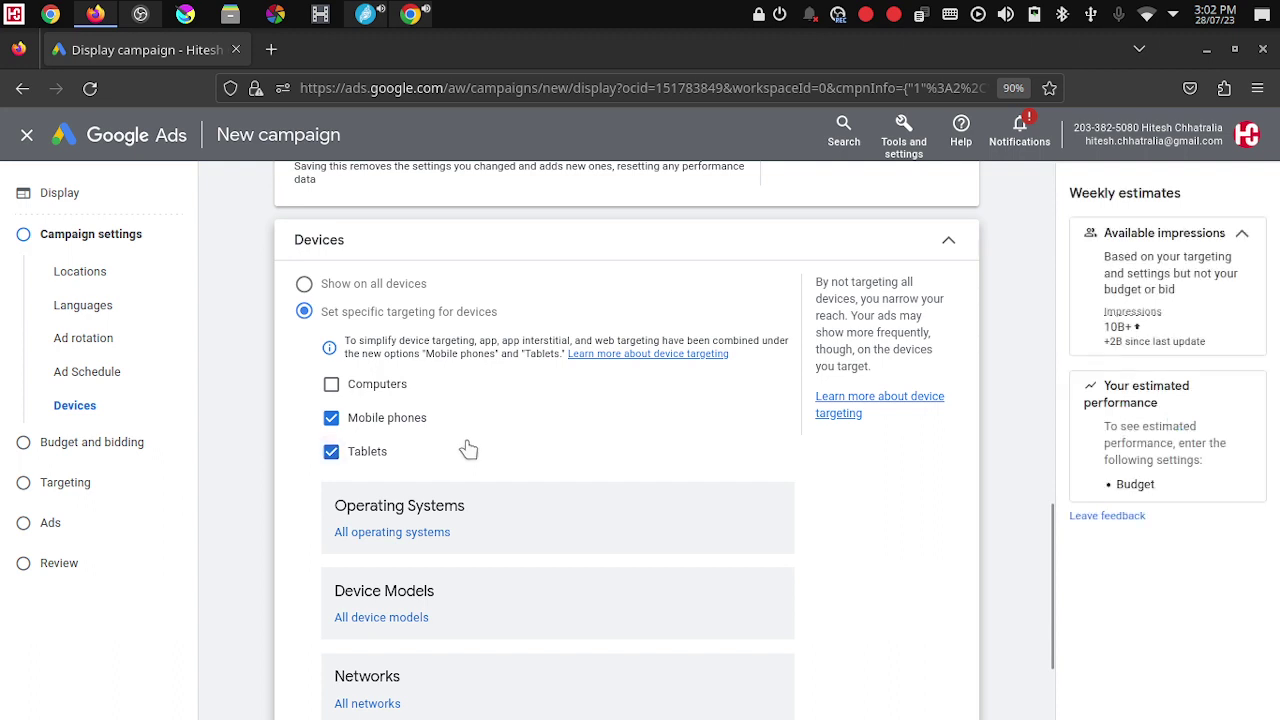
Step: Open the device model targeting options and look through the list of Android manufacturers as far as Lenovo
scroll(466, 449, down, 2)
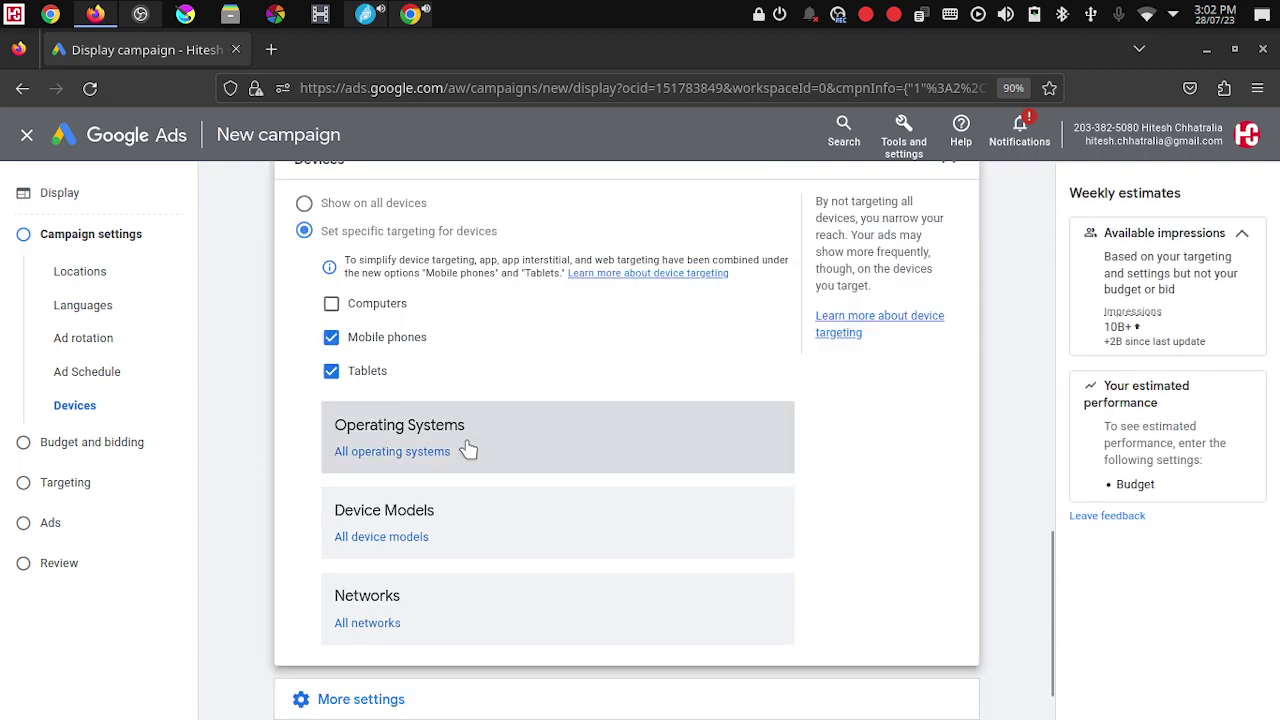
click(402, 538)
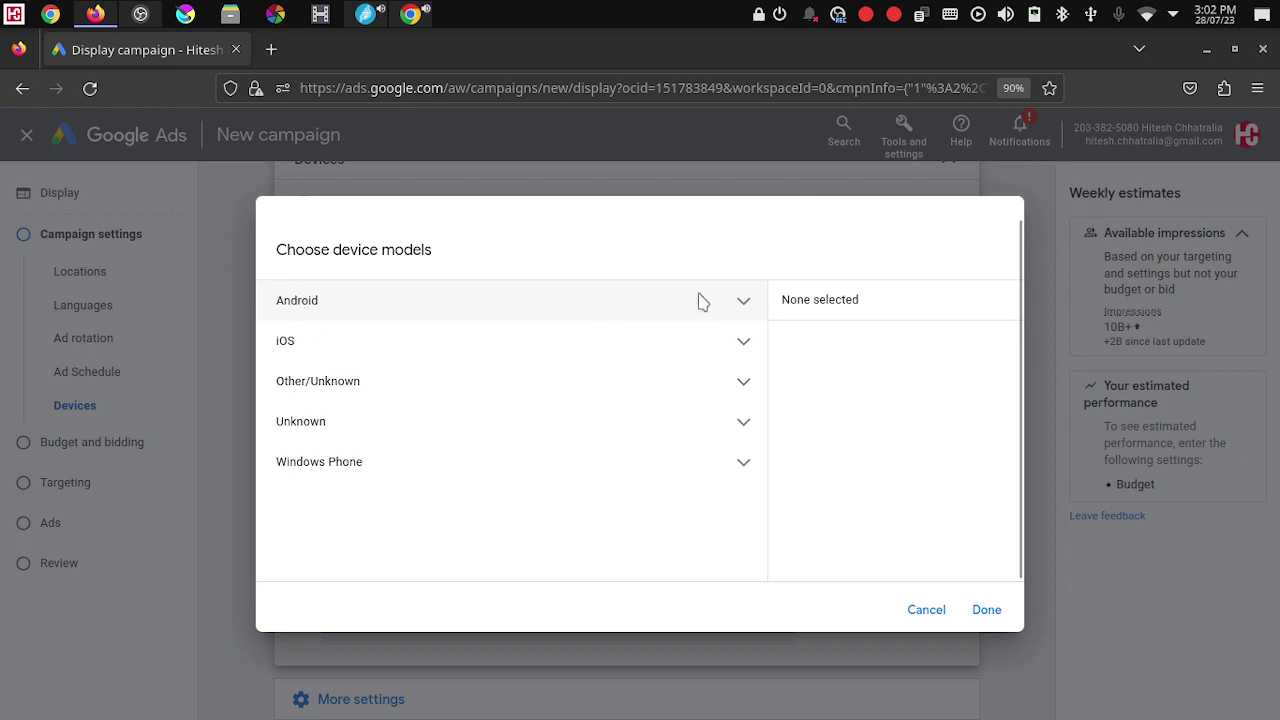
click(745, 308)
scroll(471, 386, down, 3)
scroll(473, 387, down, 2)
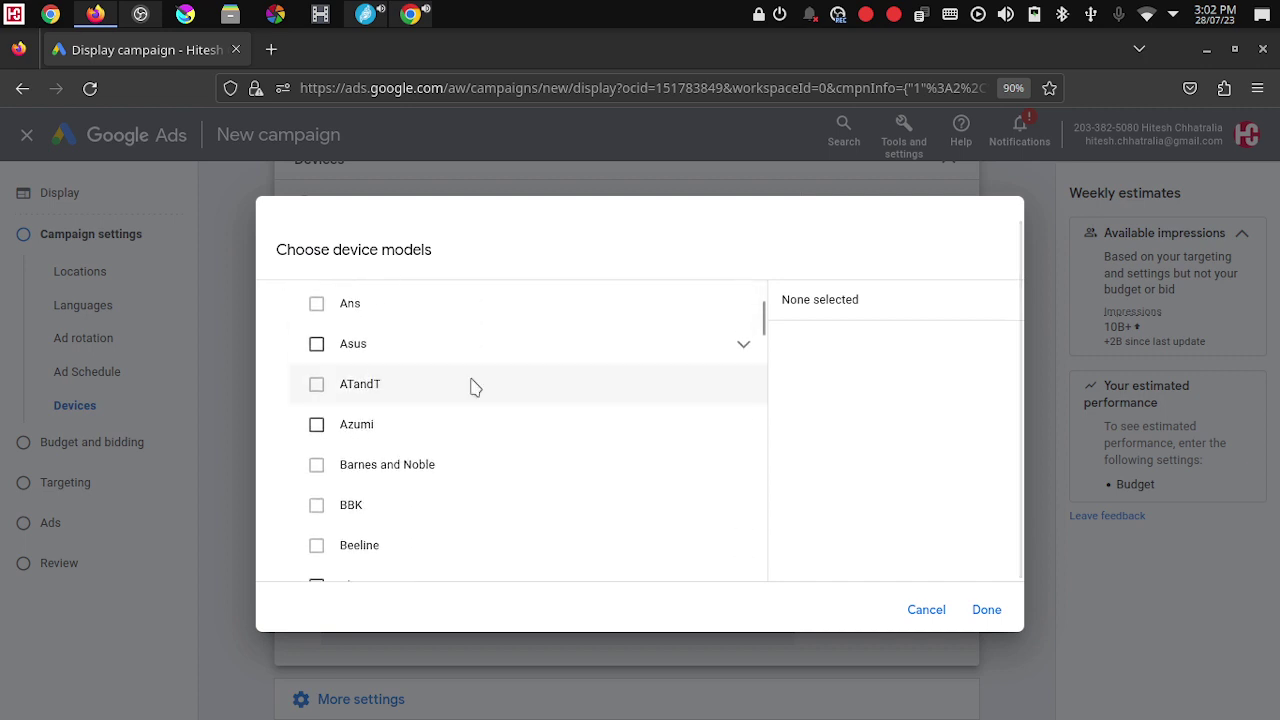
scroll(475, 387, down, 2)
scroll(473, 388, down, 2)
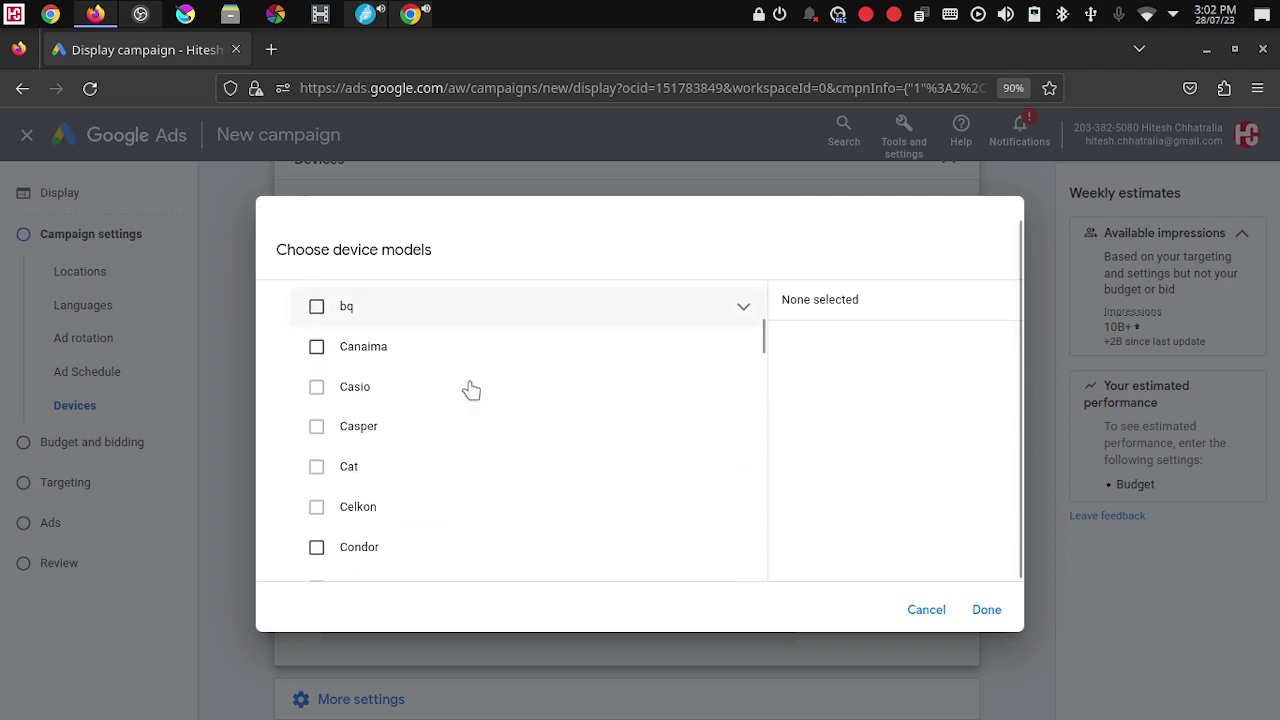
scroll(471, 389, down, 2)
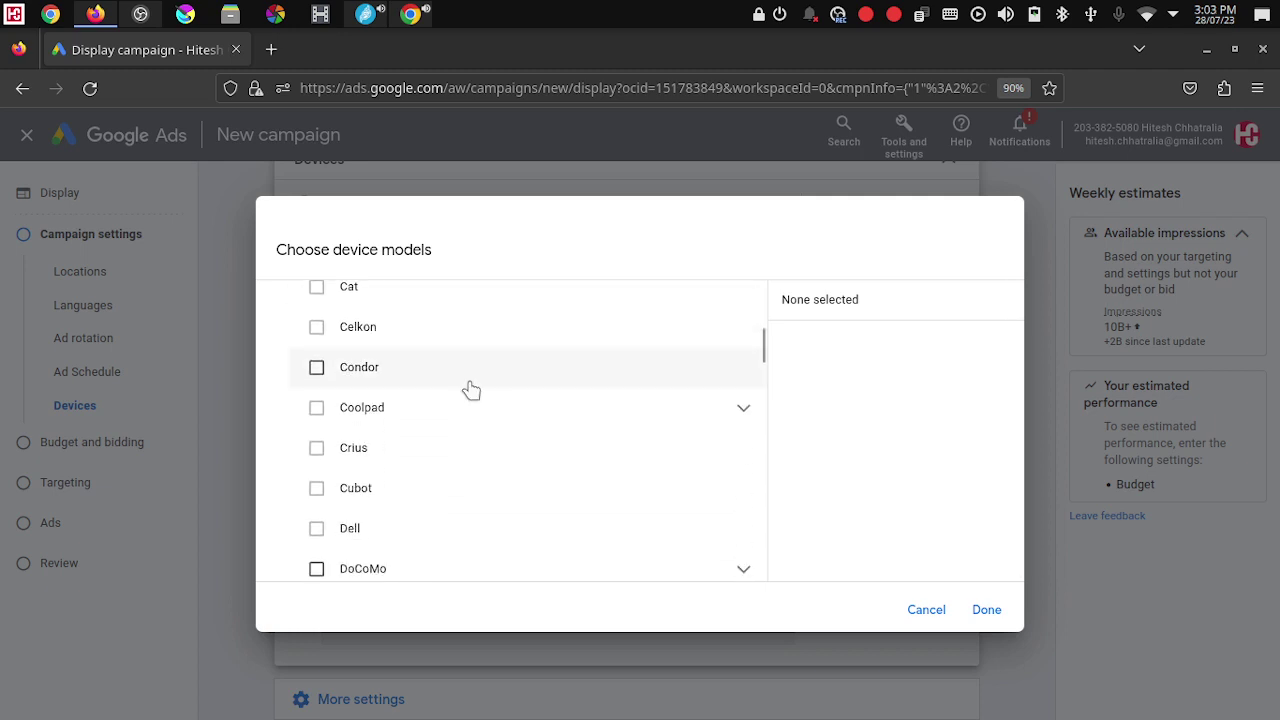
scroll(466, 500, down, 4)
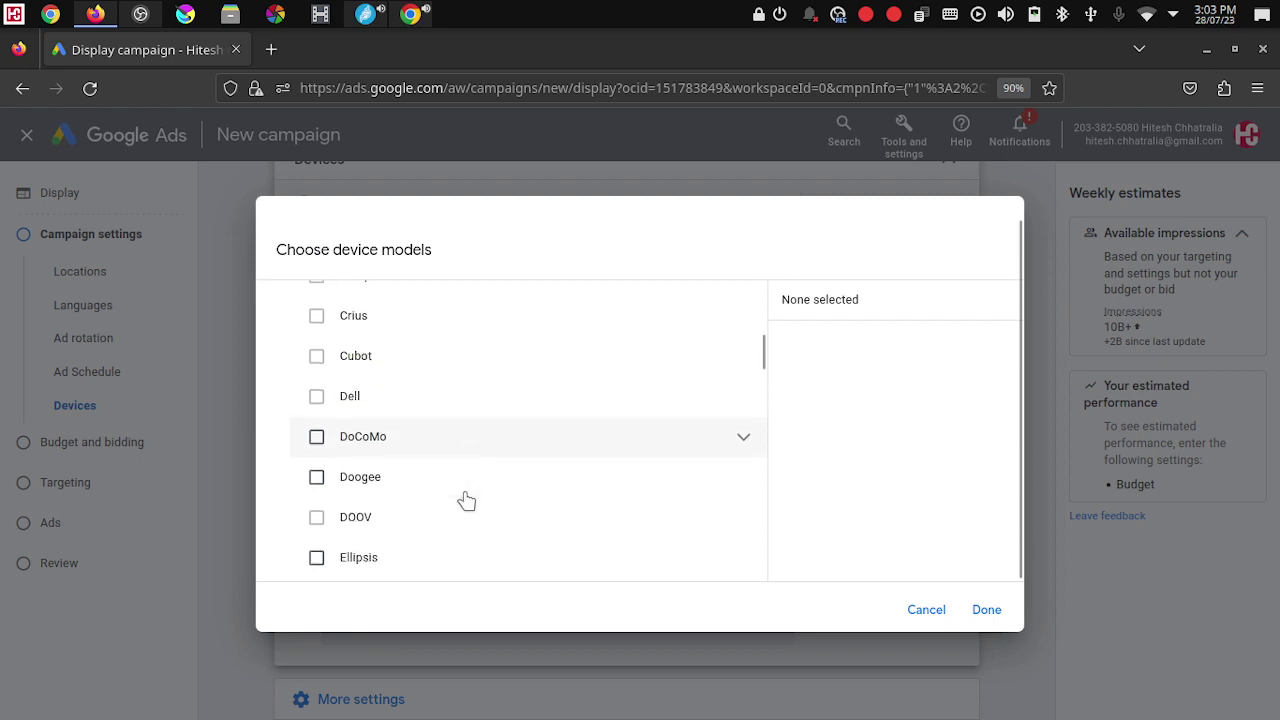
scroll(466, 500, down, 5)
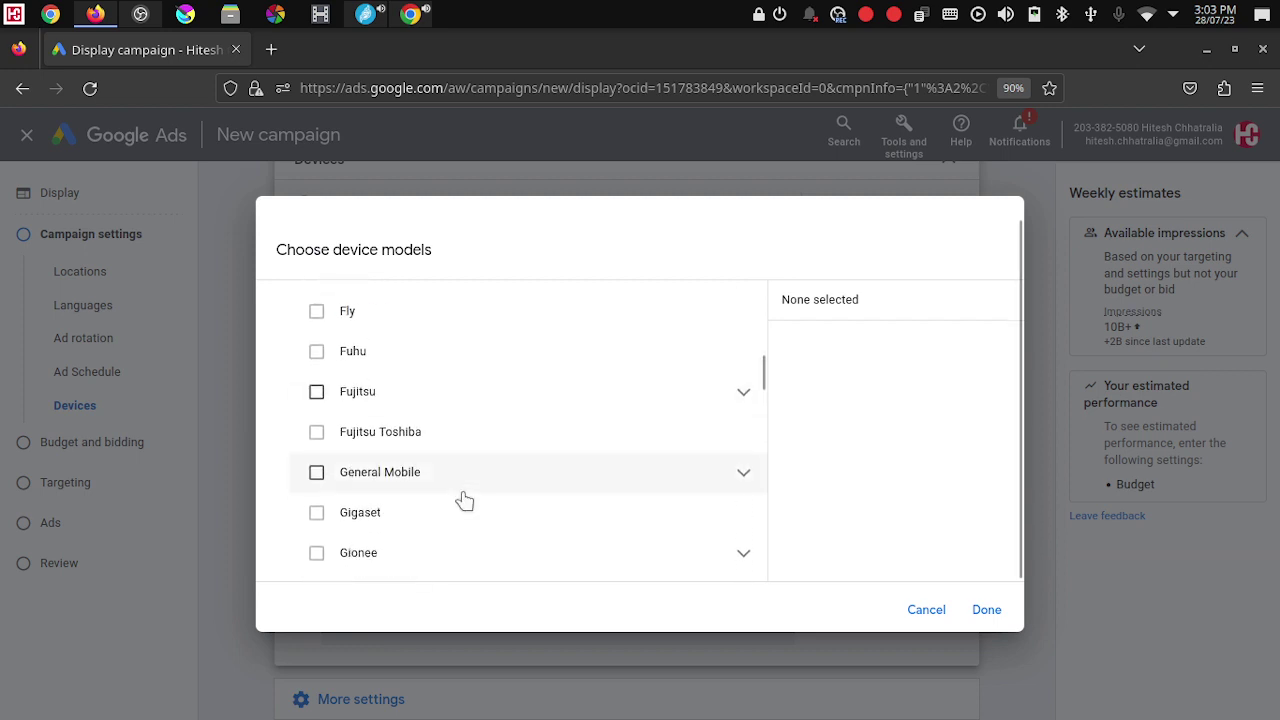
scroll(465, 500, down, 2)
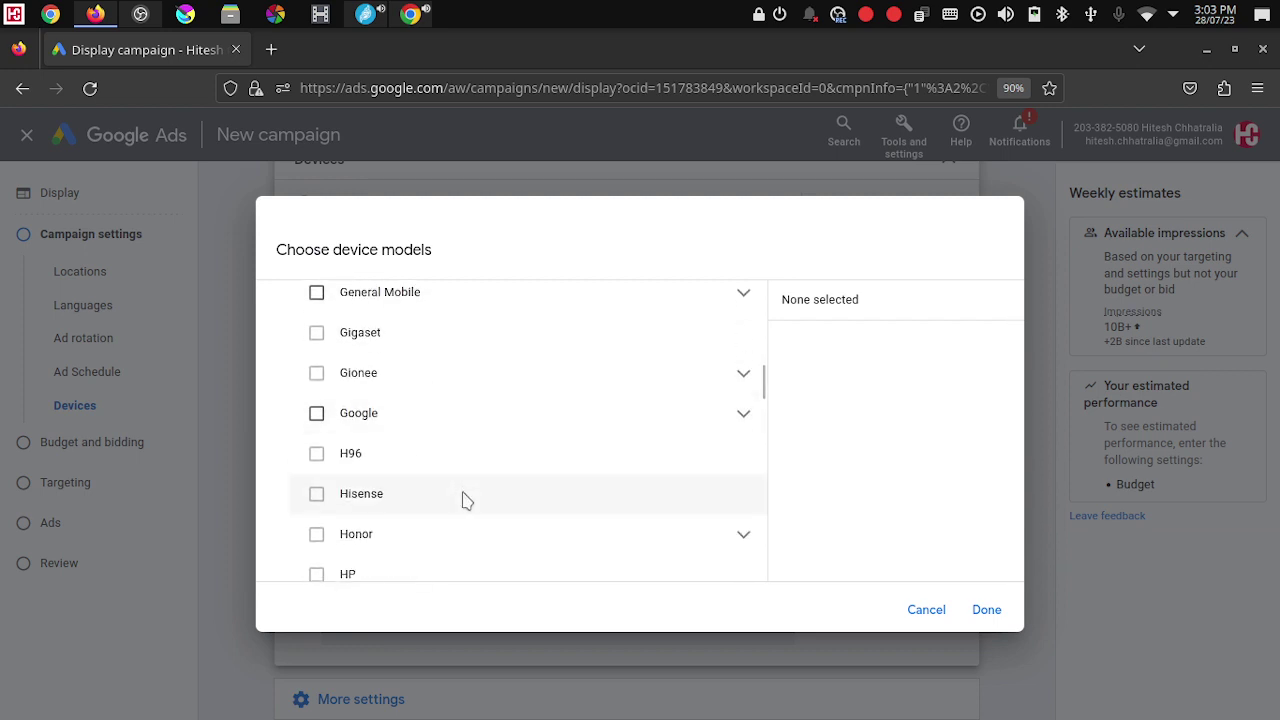
scroll(412, 396, down, 3)
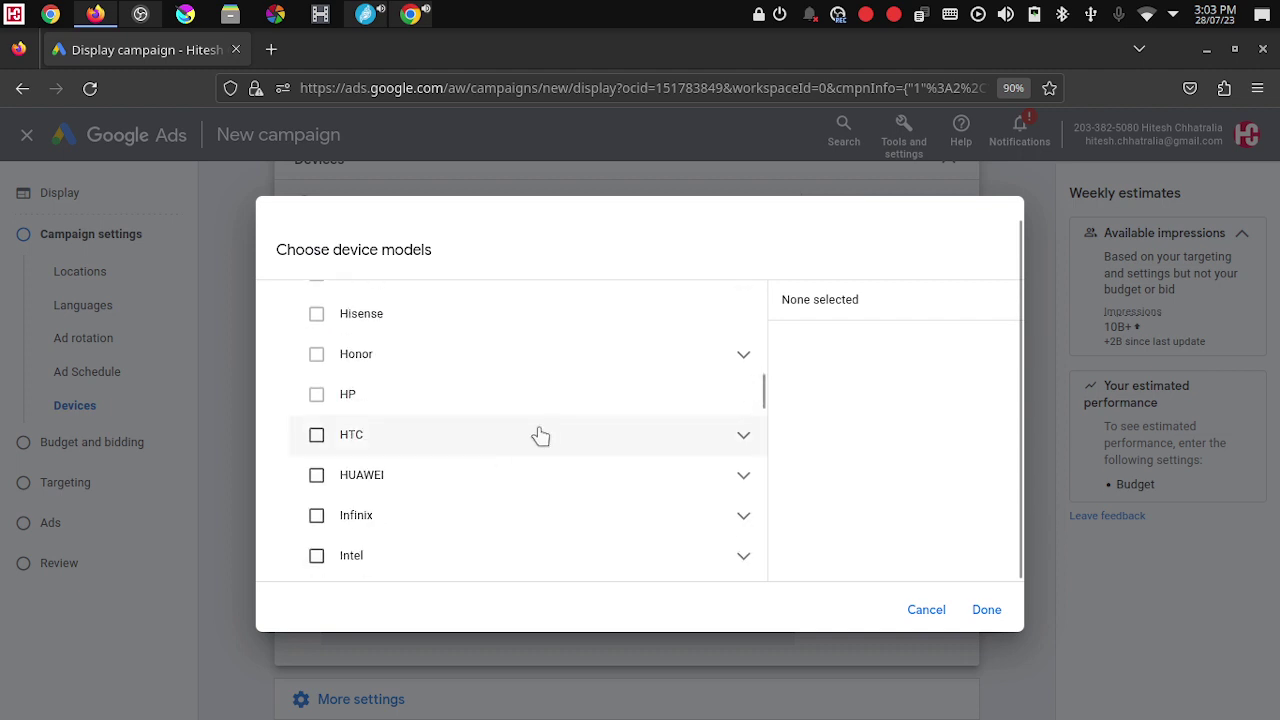
scroll(600, 481, down, 1)
scroll(600, 481, down, 5)
scroll(500, 417, down, 2)
scroll(500, 417, down, 5)
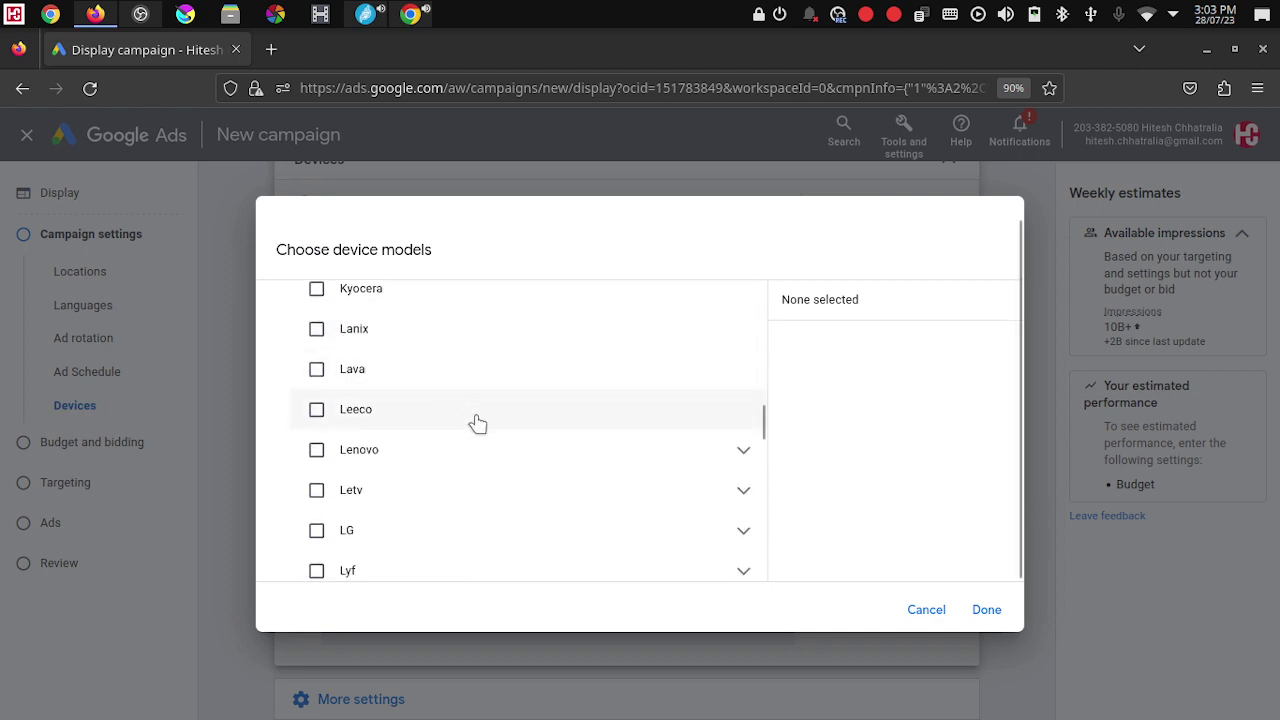
Step: Examine the individual Lenovo device models available for targeting and cancel the device model selection
click(743, 451)
scroll(517, 460, down, 2)
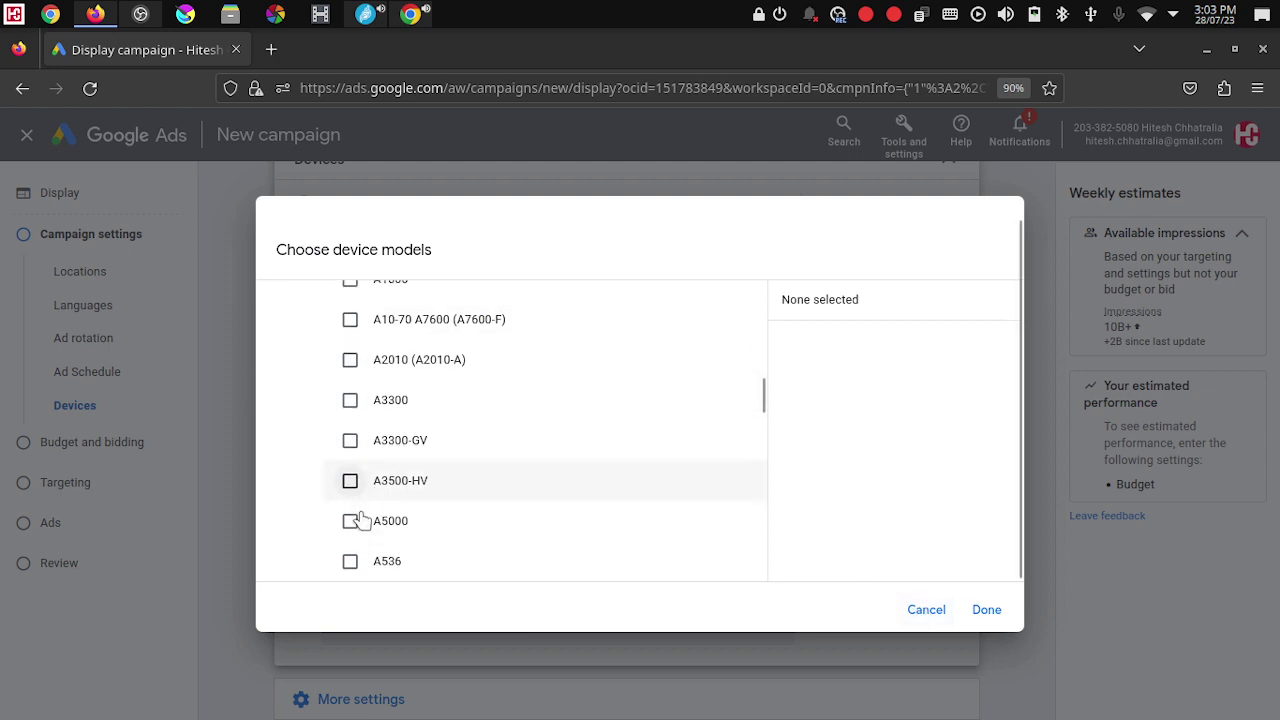
scroll(357, 525, down, 2)
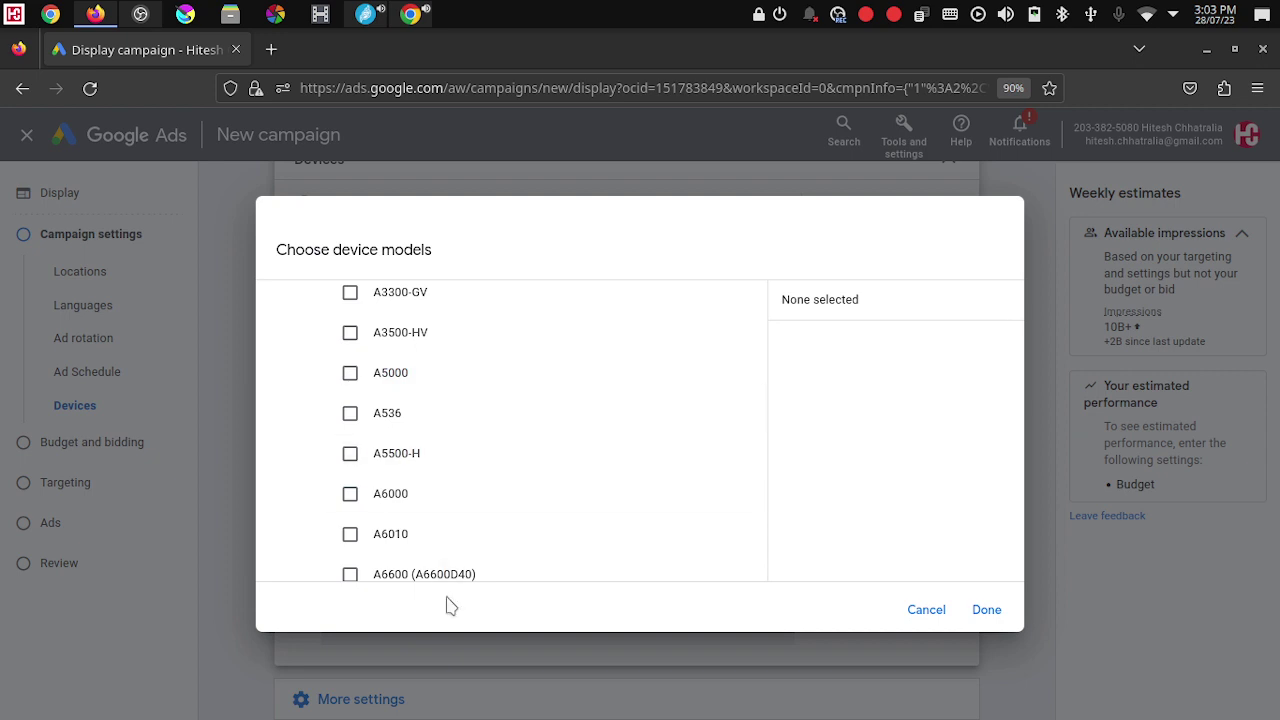
scroll(466, 463, down, 3)
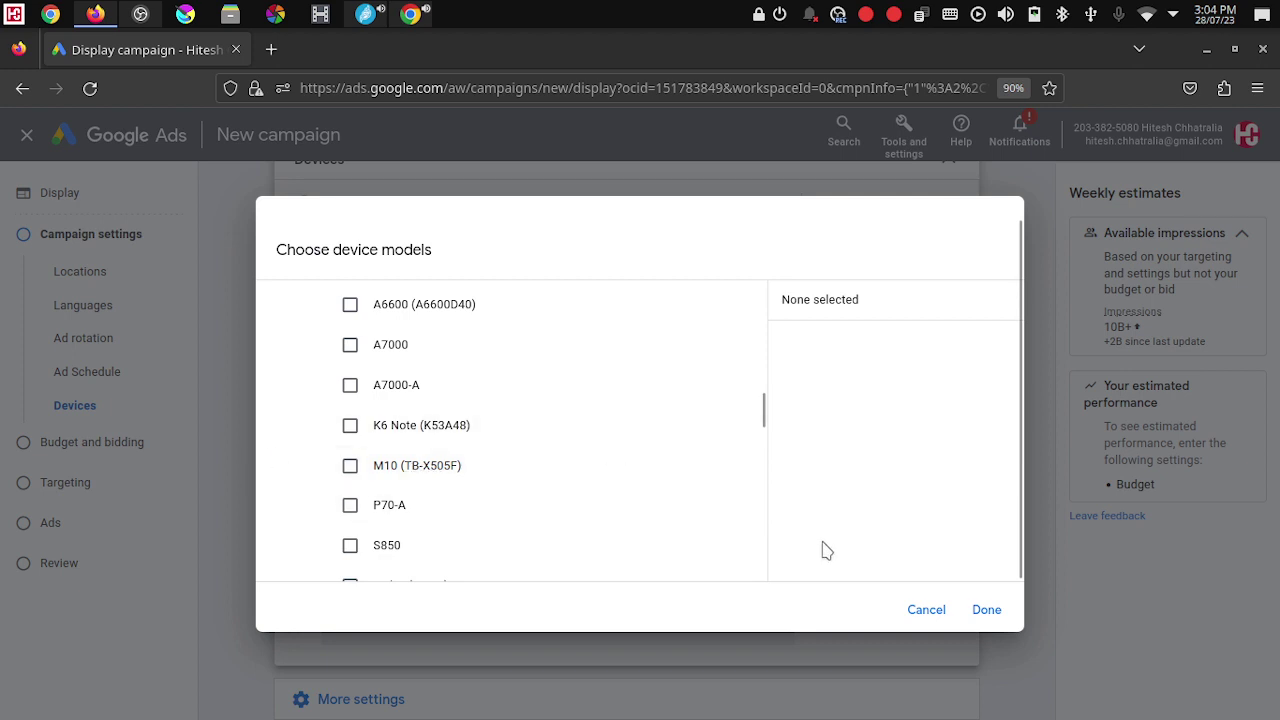
click(929, 610)
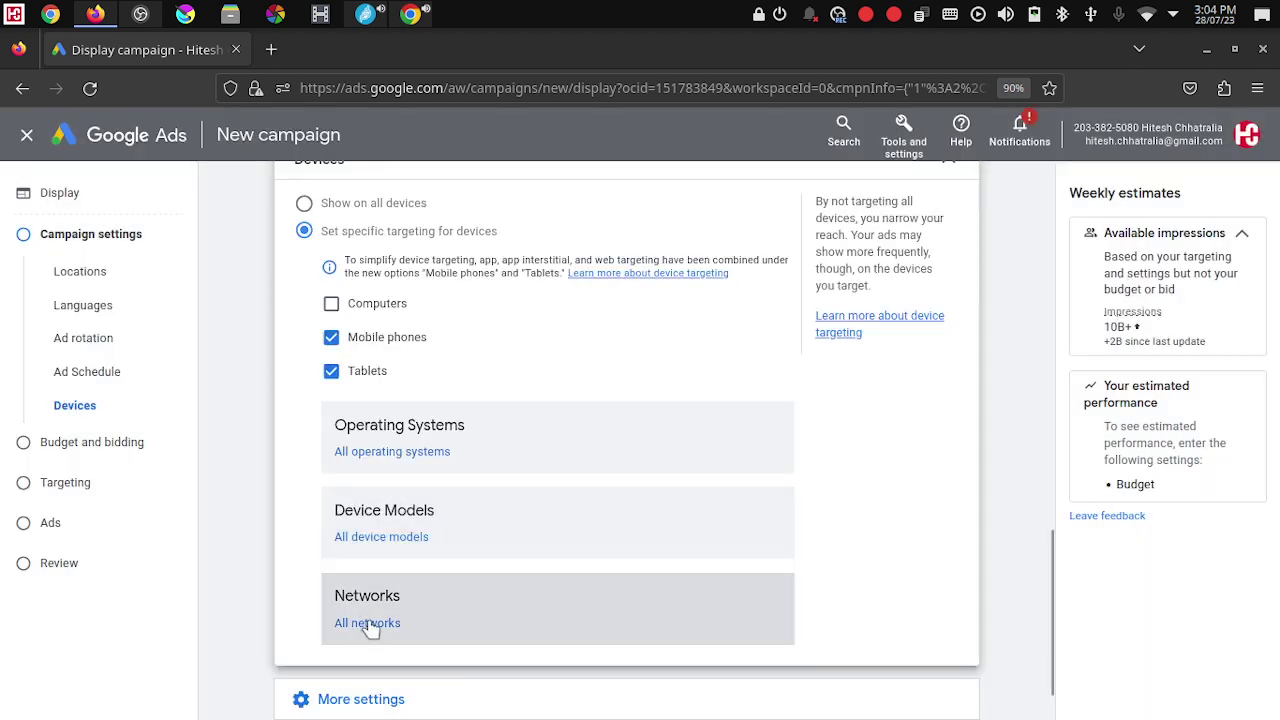
Step: Examine the network targeting options, including the mobile carriers for India, and cancel the network selection
click(367, 623)
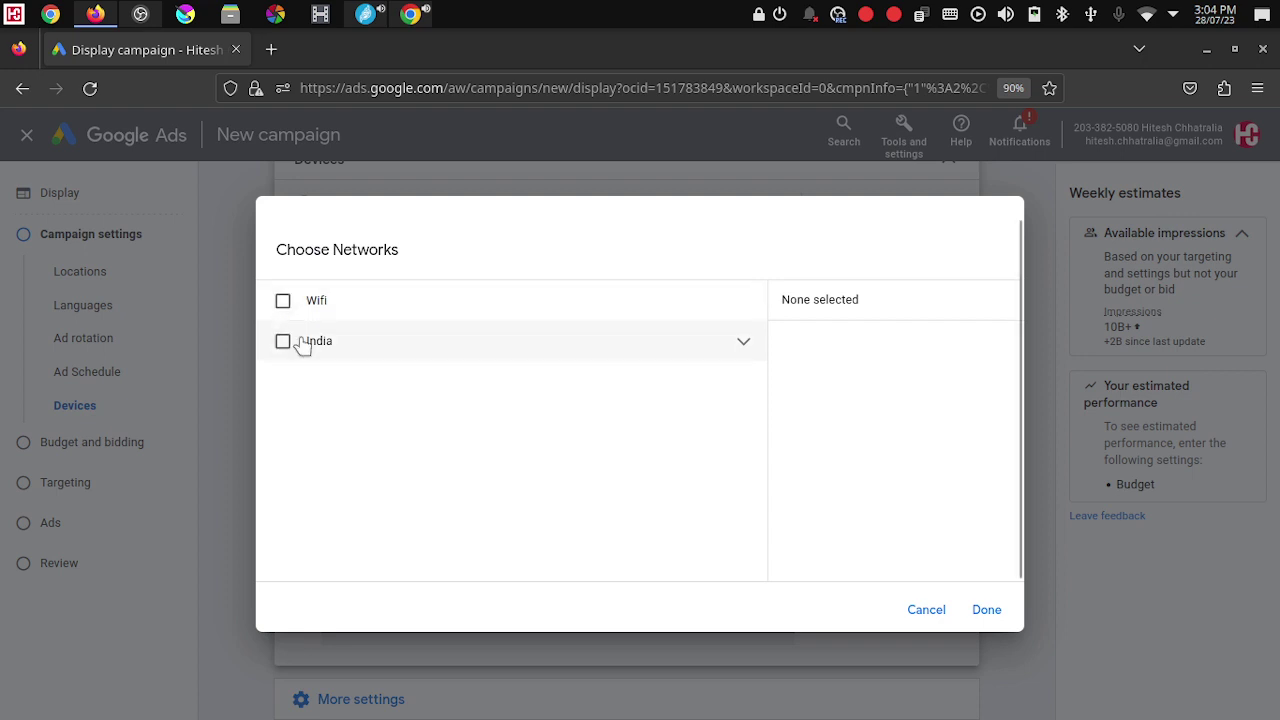
click(745, 344)
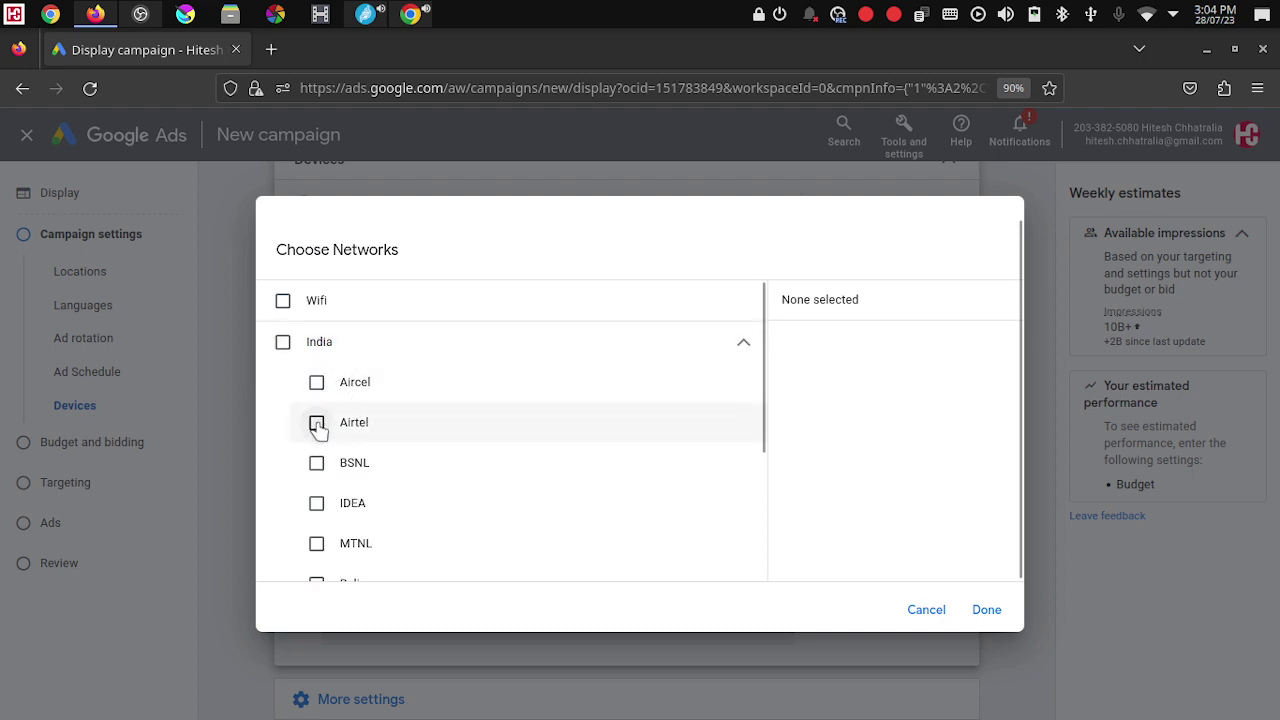
scroll(316, 541, down, 4)
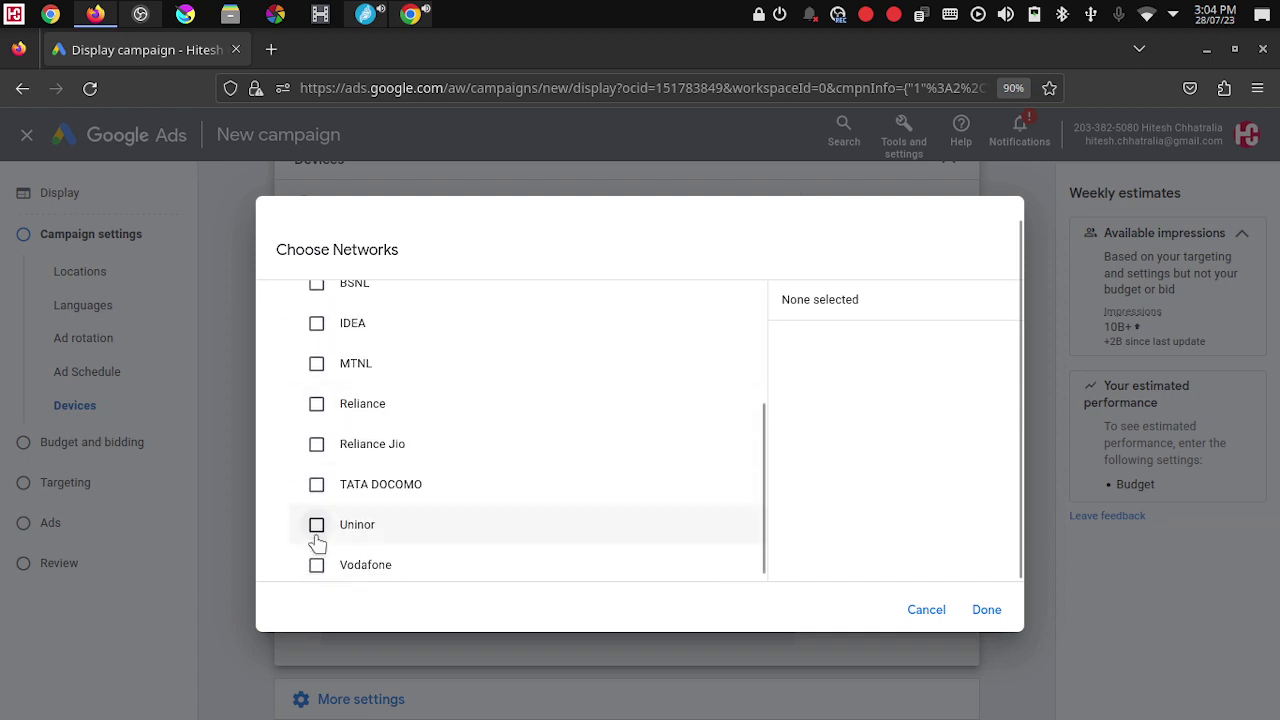
scroll(316, 541, down, 1)
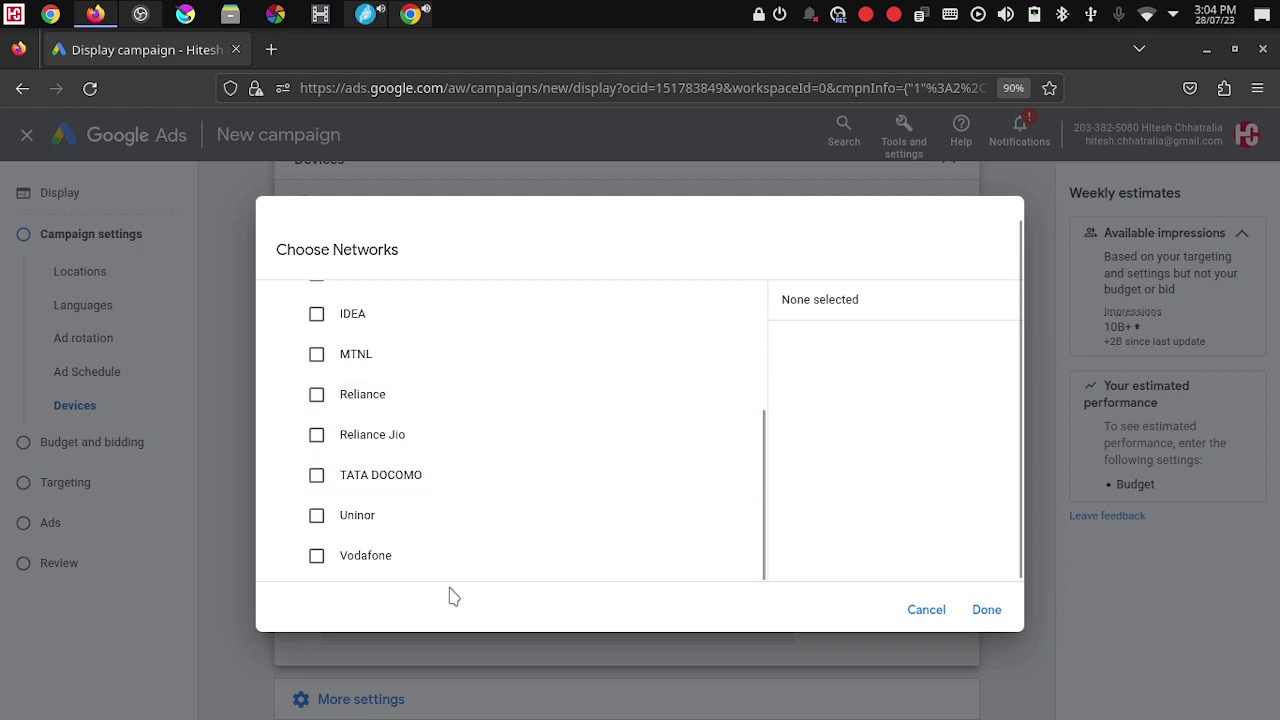
click(927, 612)
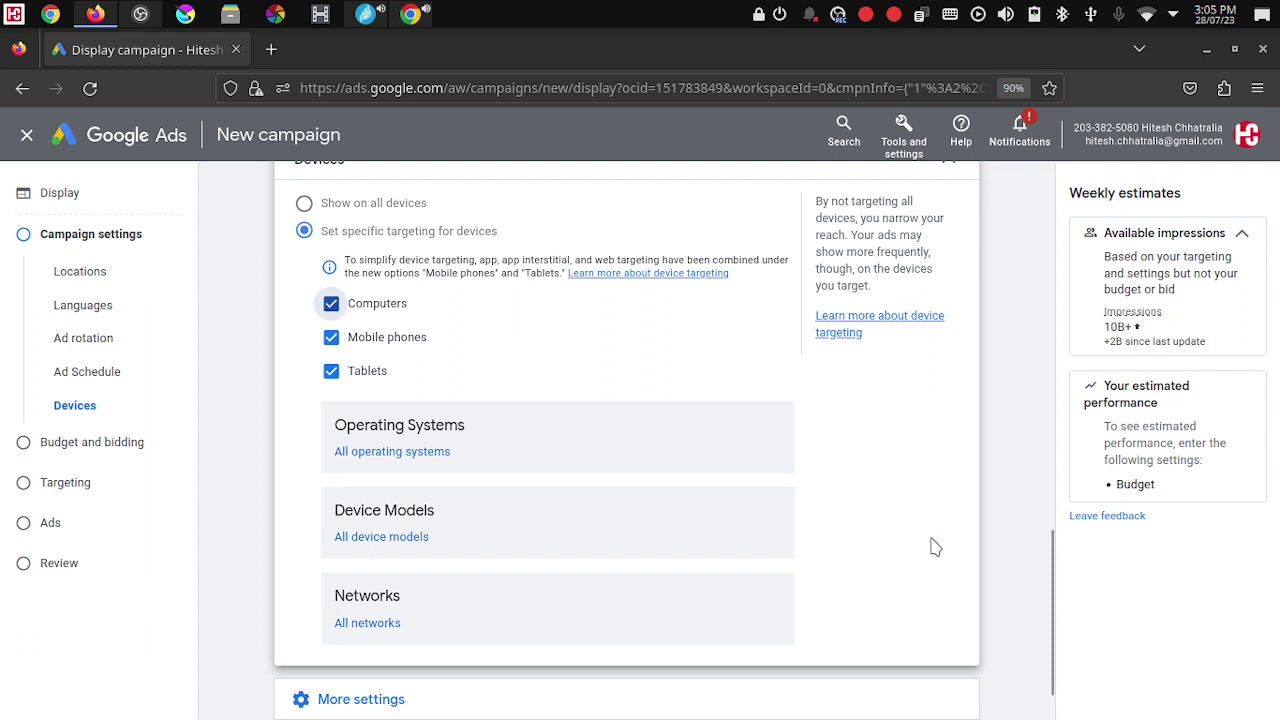
Step: Set the campaign to show on all devices and expand the additional campaign settings
click(304, 204)
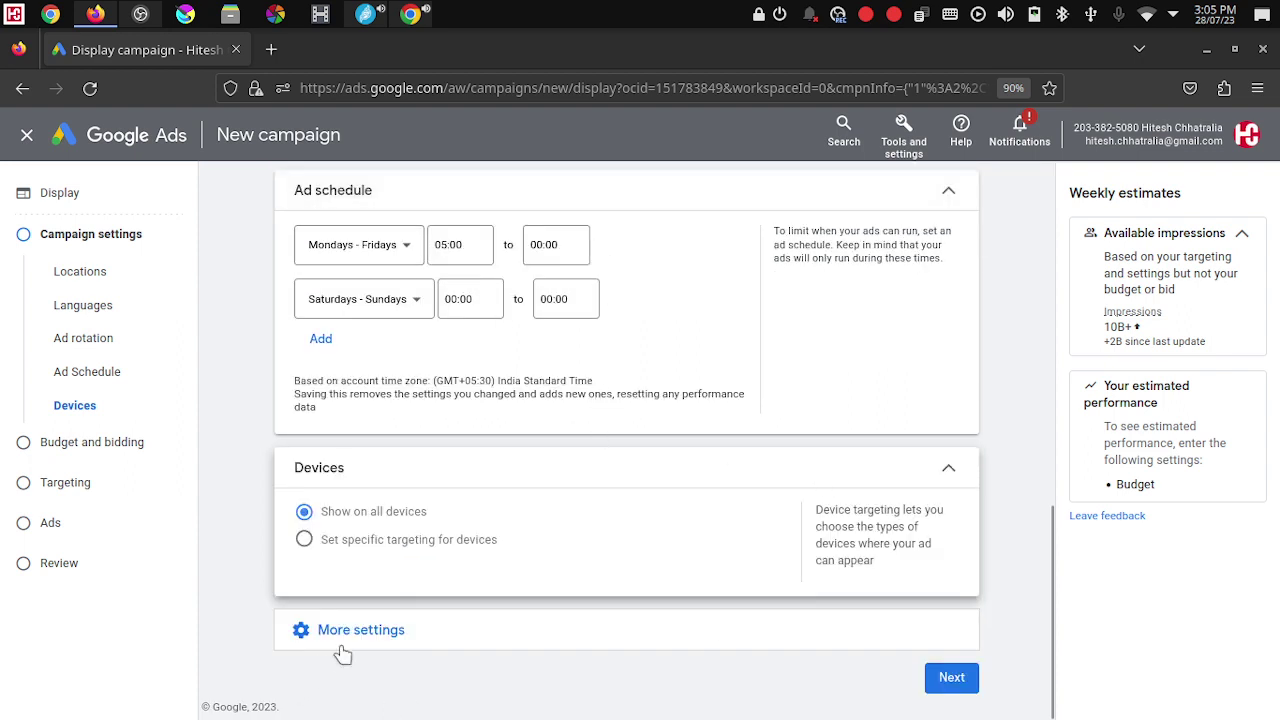
click(369, 632)
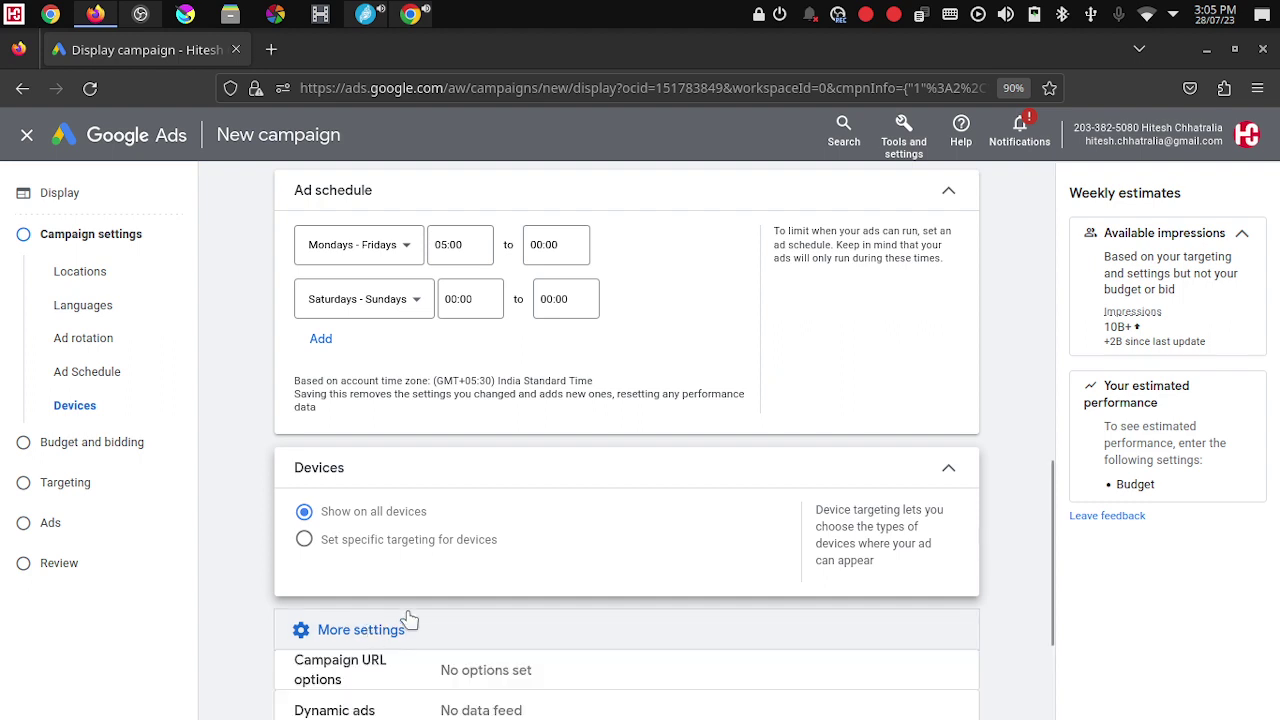
scroll(637, 560, down, 2)
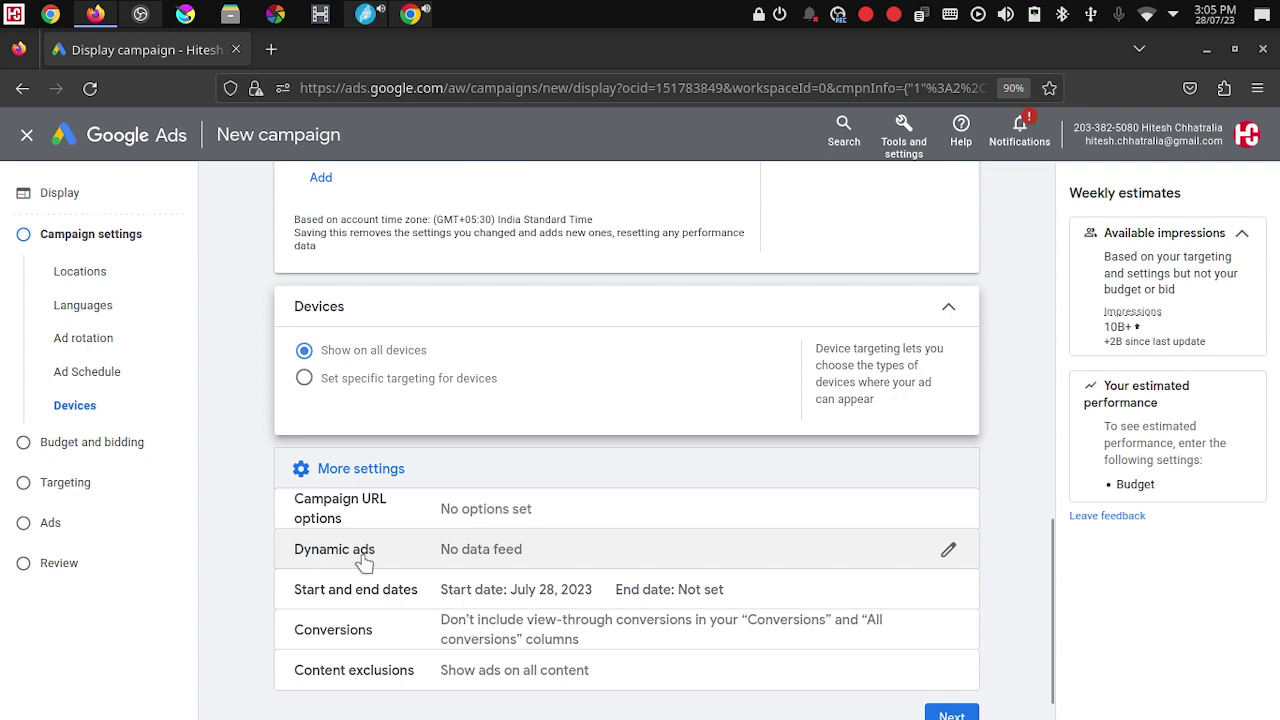
Step: Enable the dynamic ads feed for personalized ads and select the Helpopedia EduTech data feed
click(527, 549)
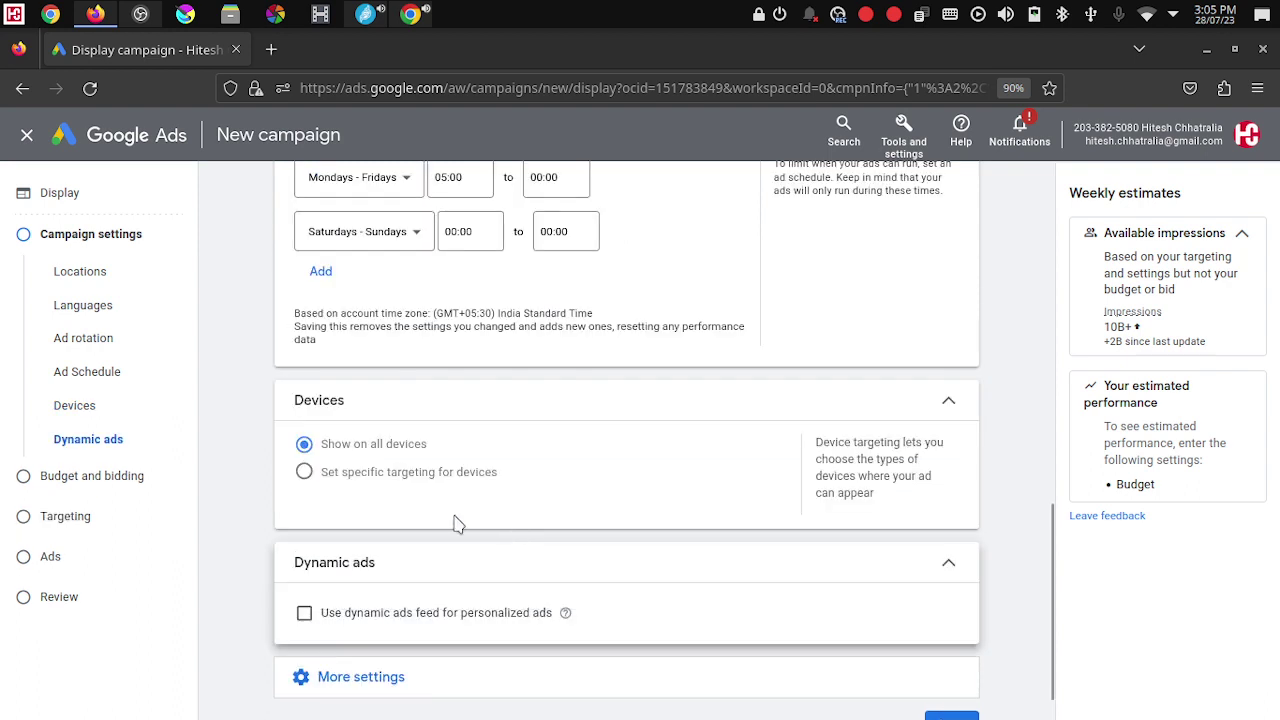
click(306, 613)
scroll(720, 551, down, 2)
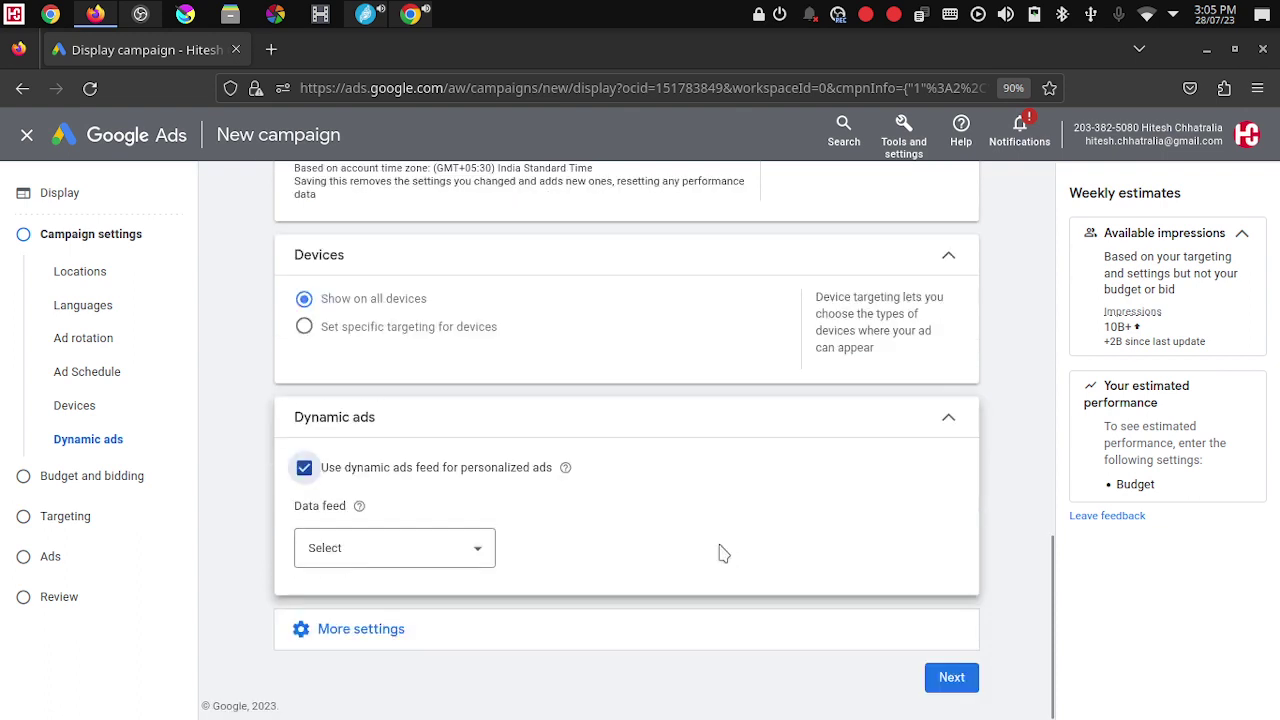
click(487, 549)
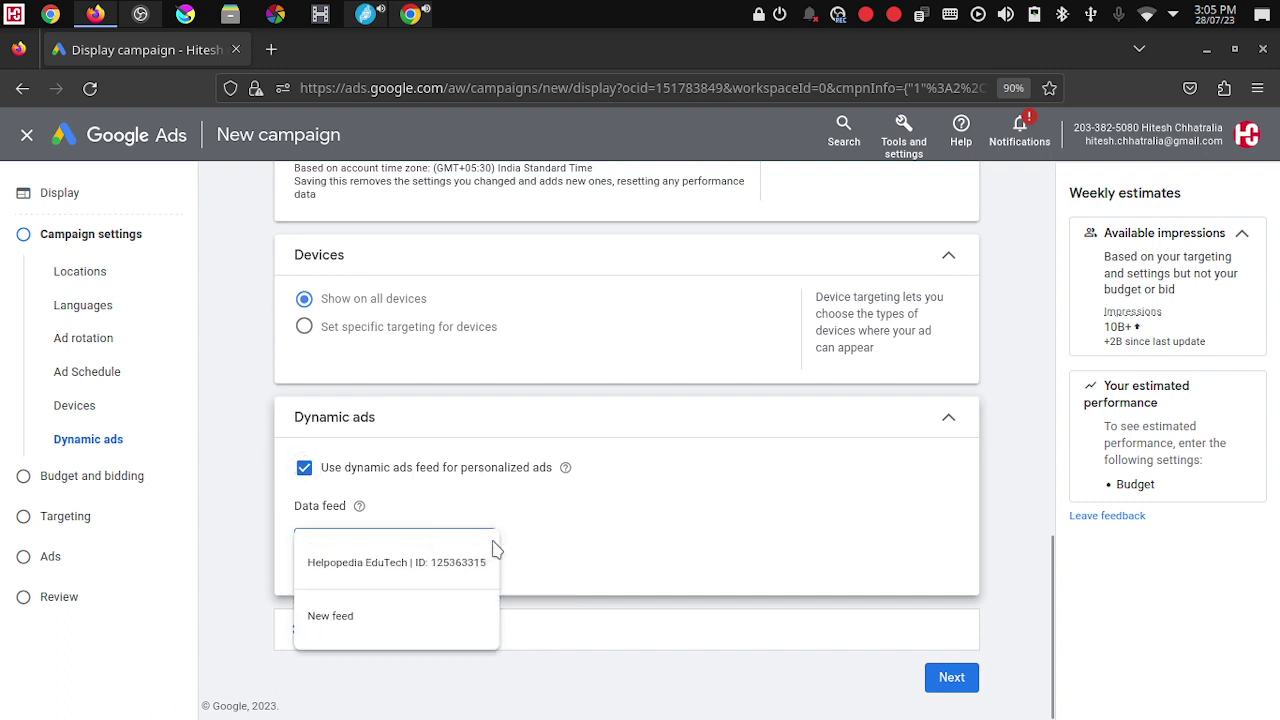
click(391, 565)
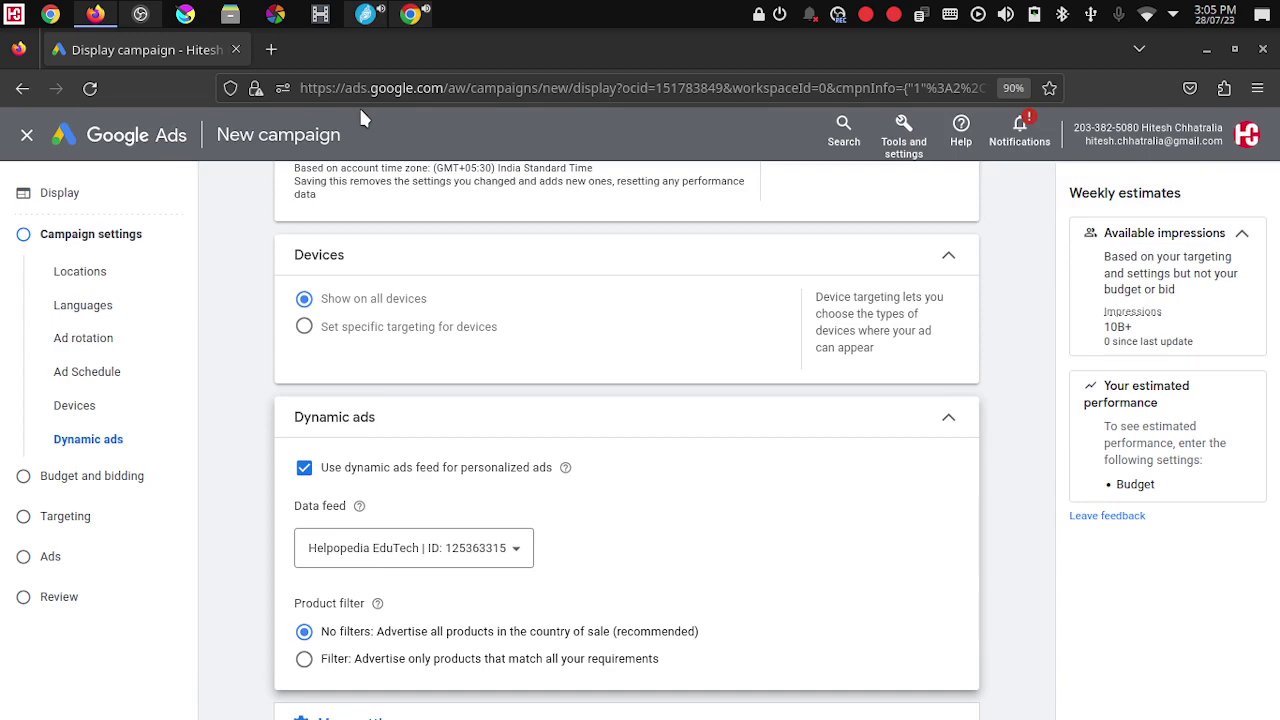
Step: Hide the meet.jit.si screen-sharing notice on the desktop and switch back to Firefox
key(super+d)
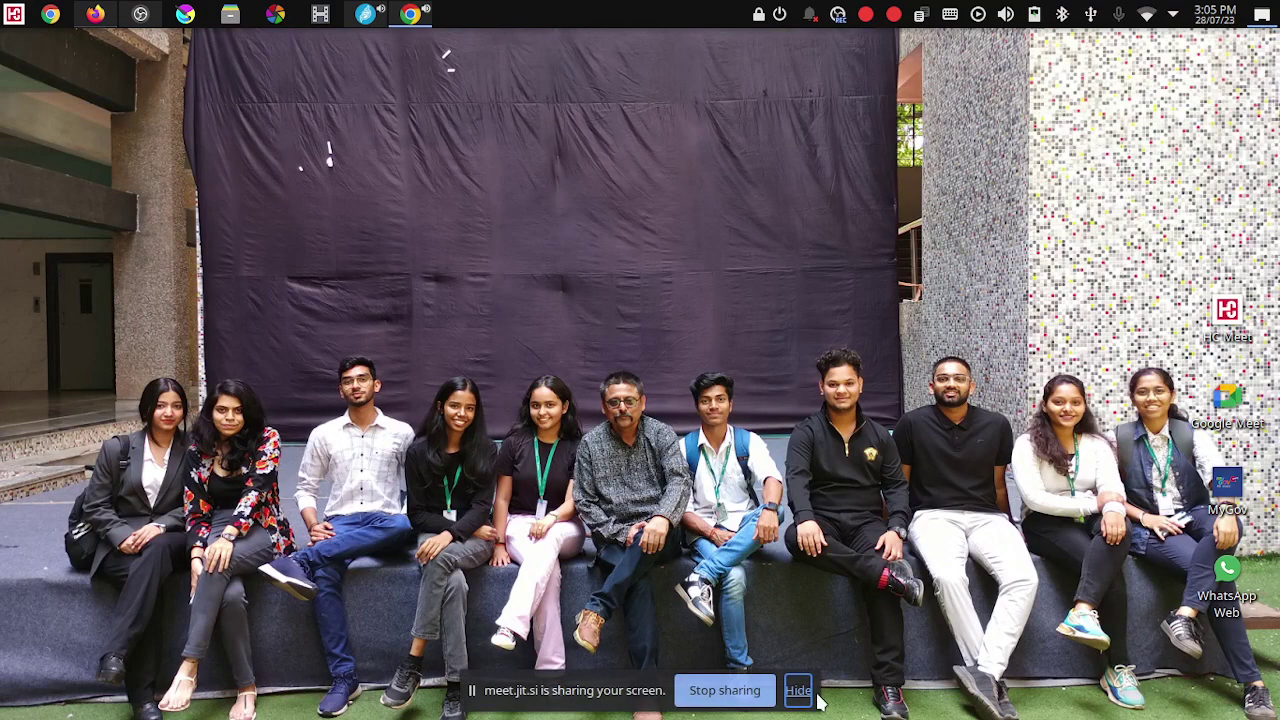
click(803, 690)
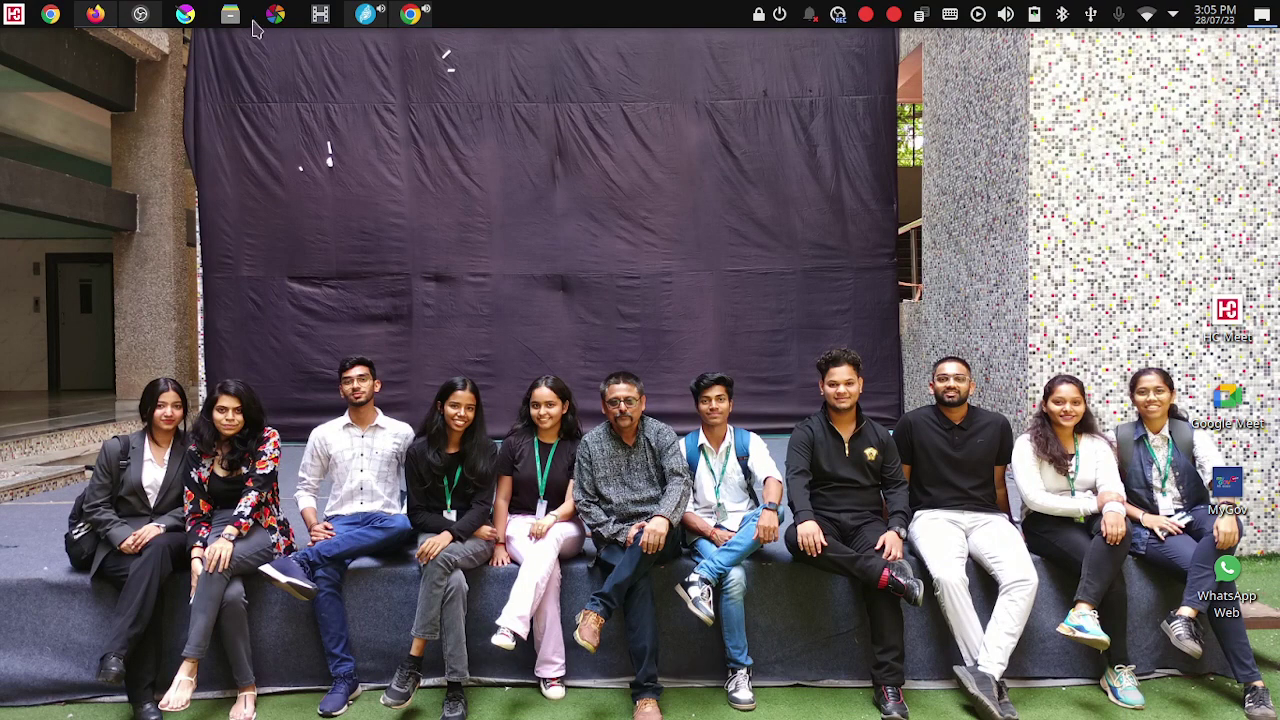
click(97, 22)
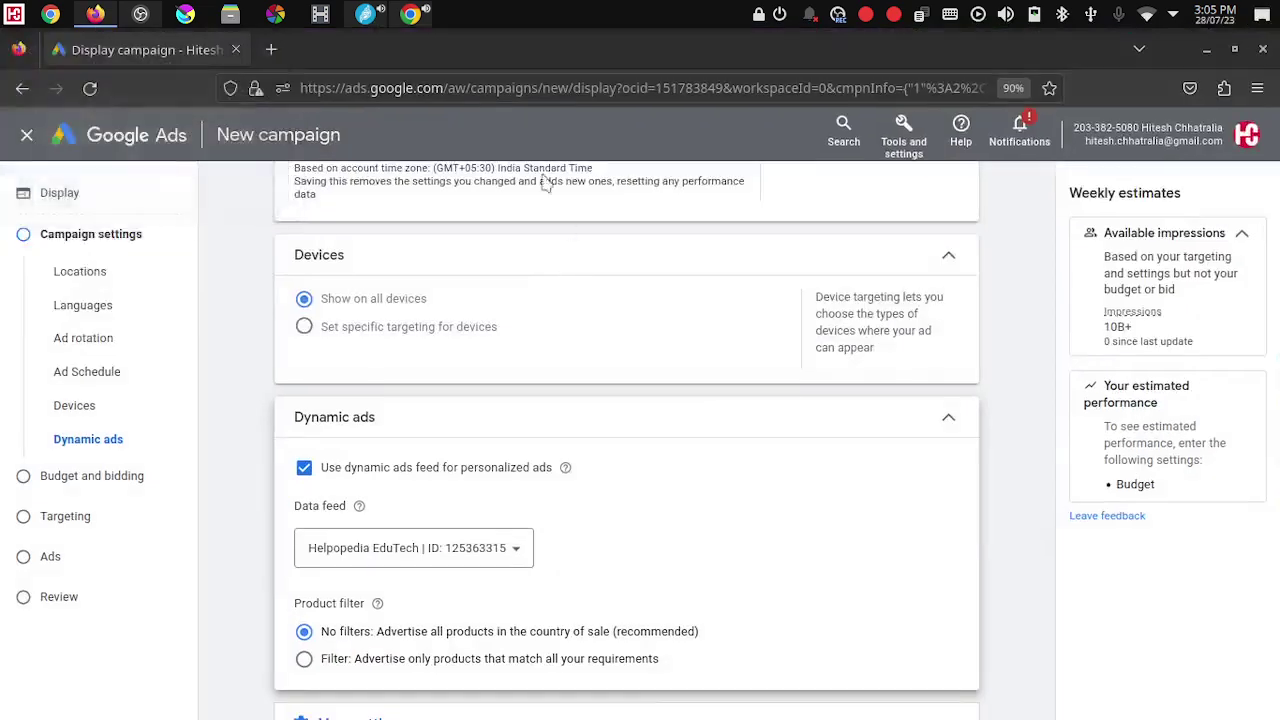
Step: Search the web for "google merchant center" in a new browser tab
click(270, 49)
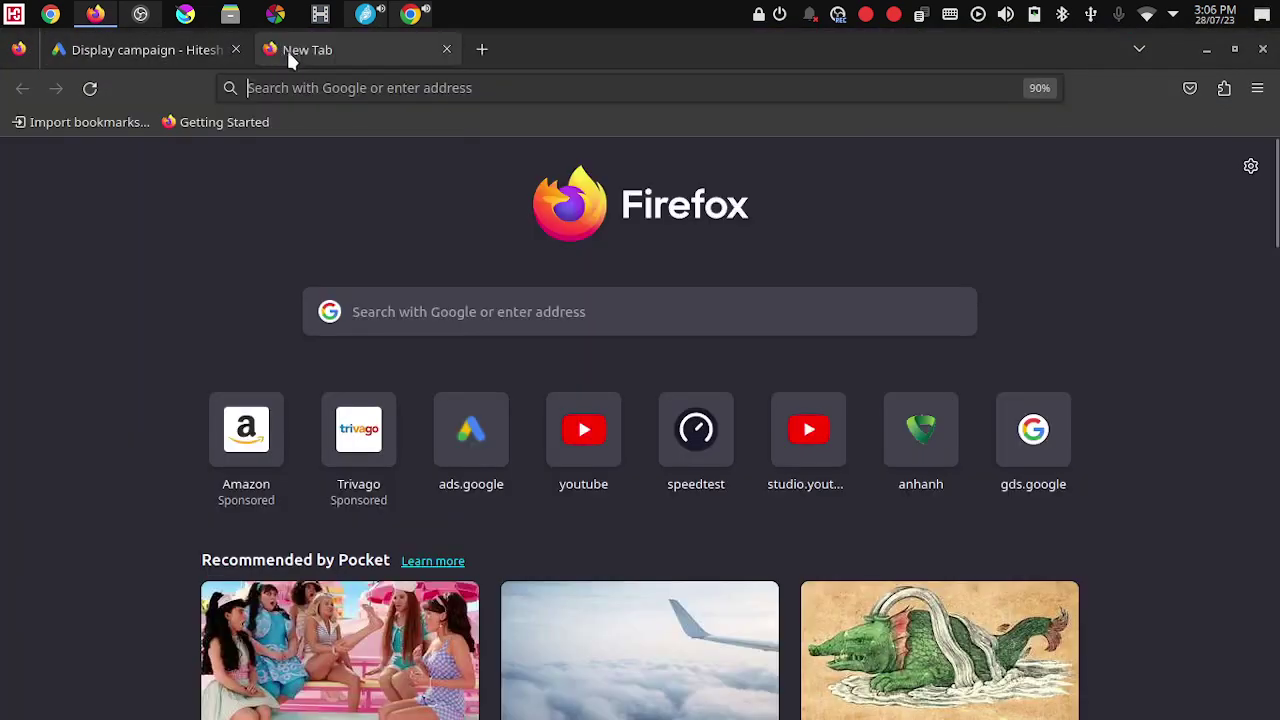
click(446, 311)
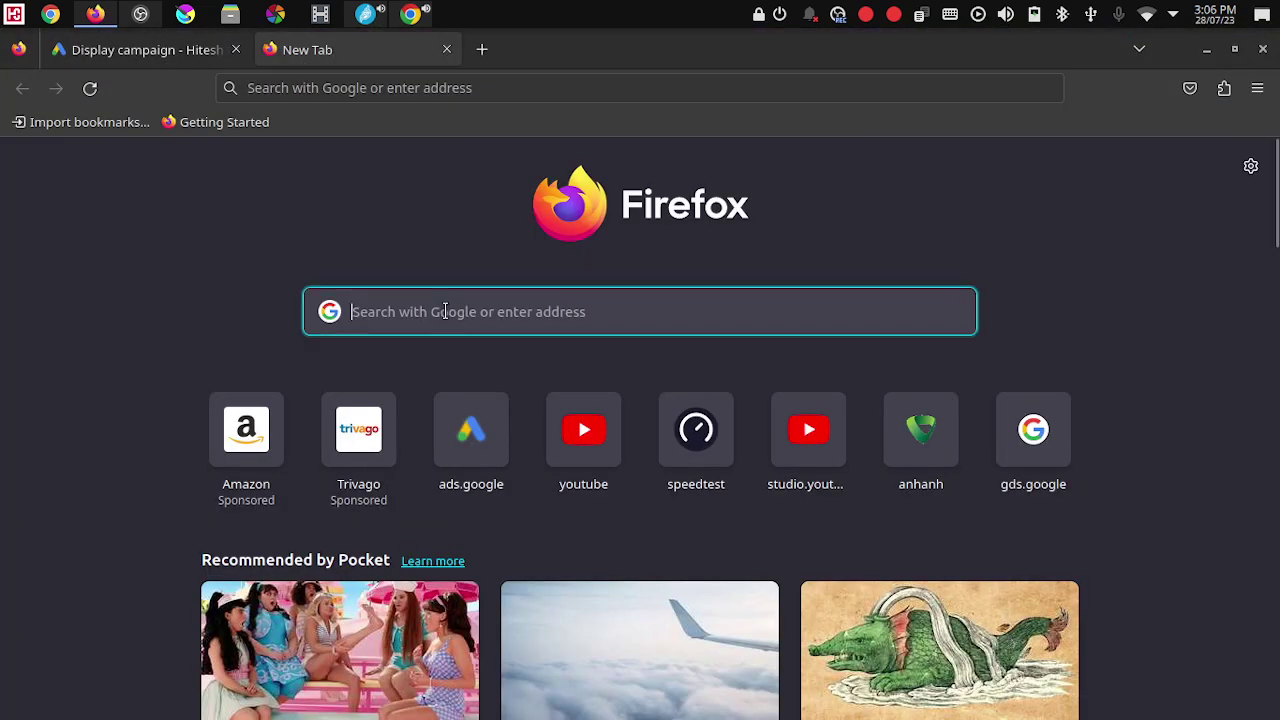
text(google)
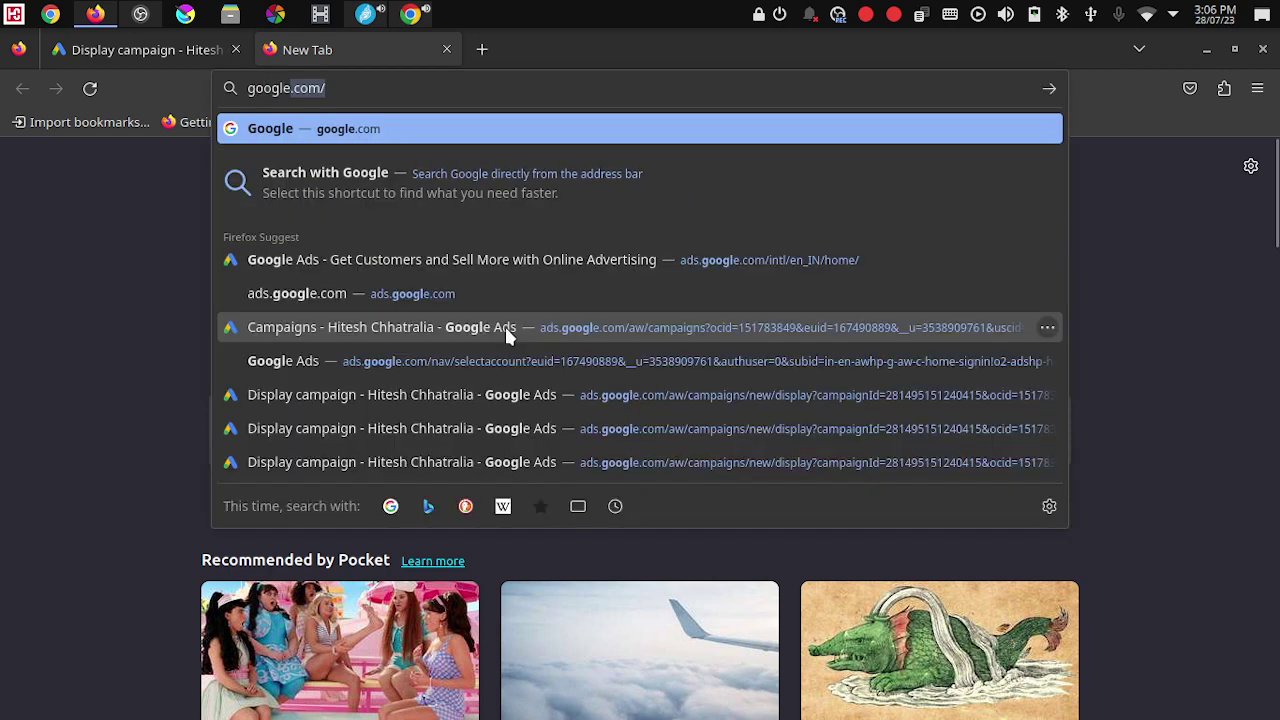
text( merchan)
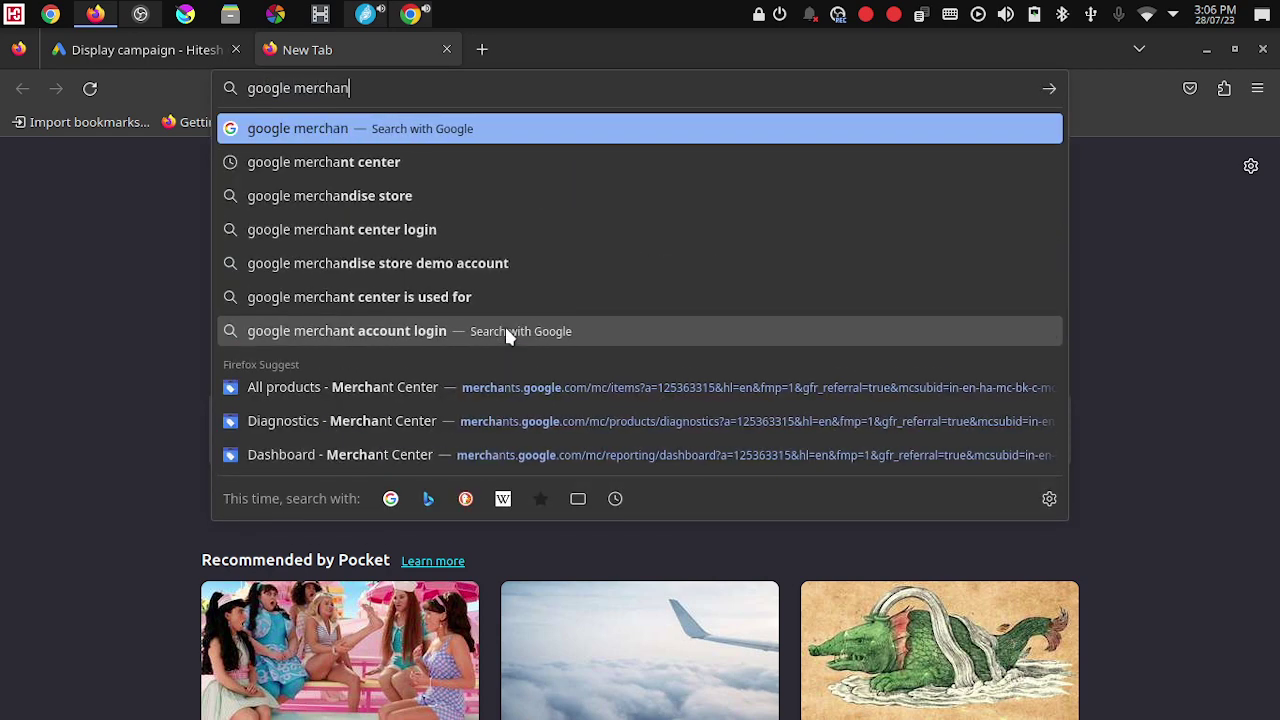
text(t center)
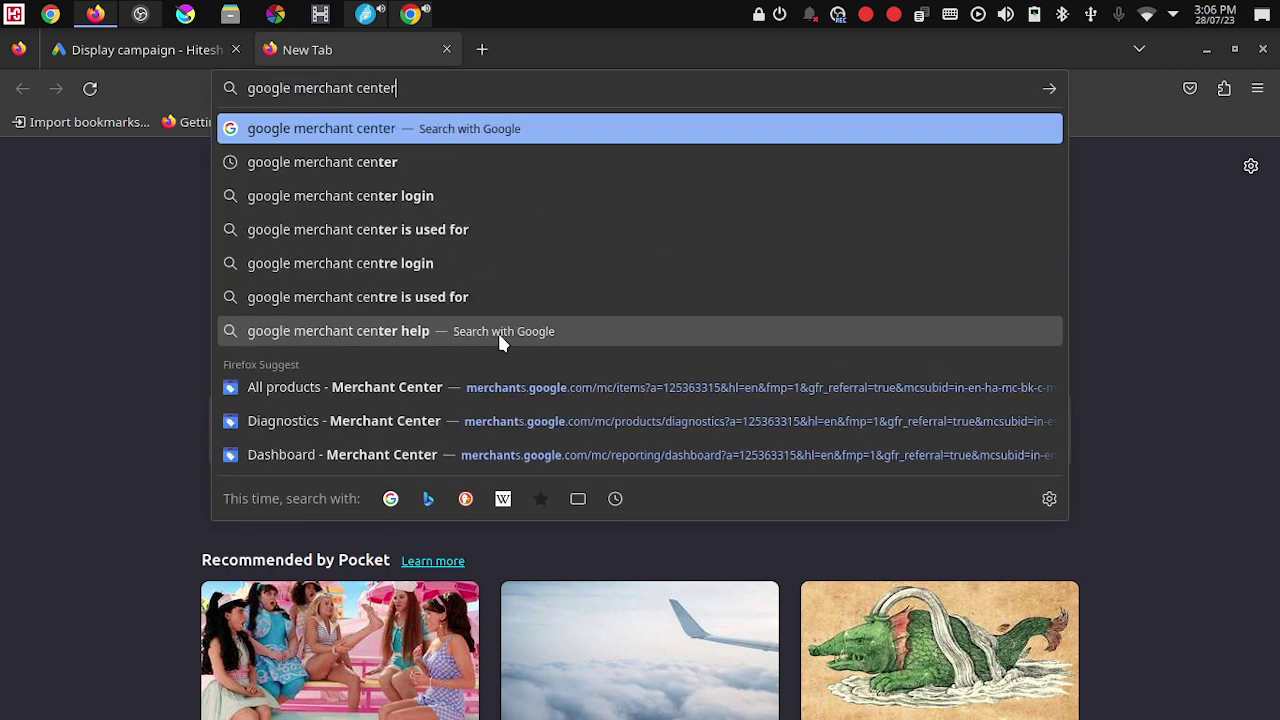
key(Return)
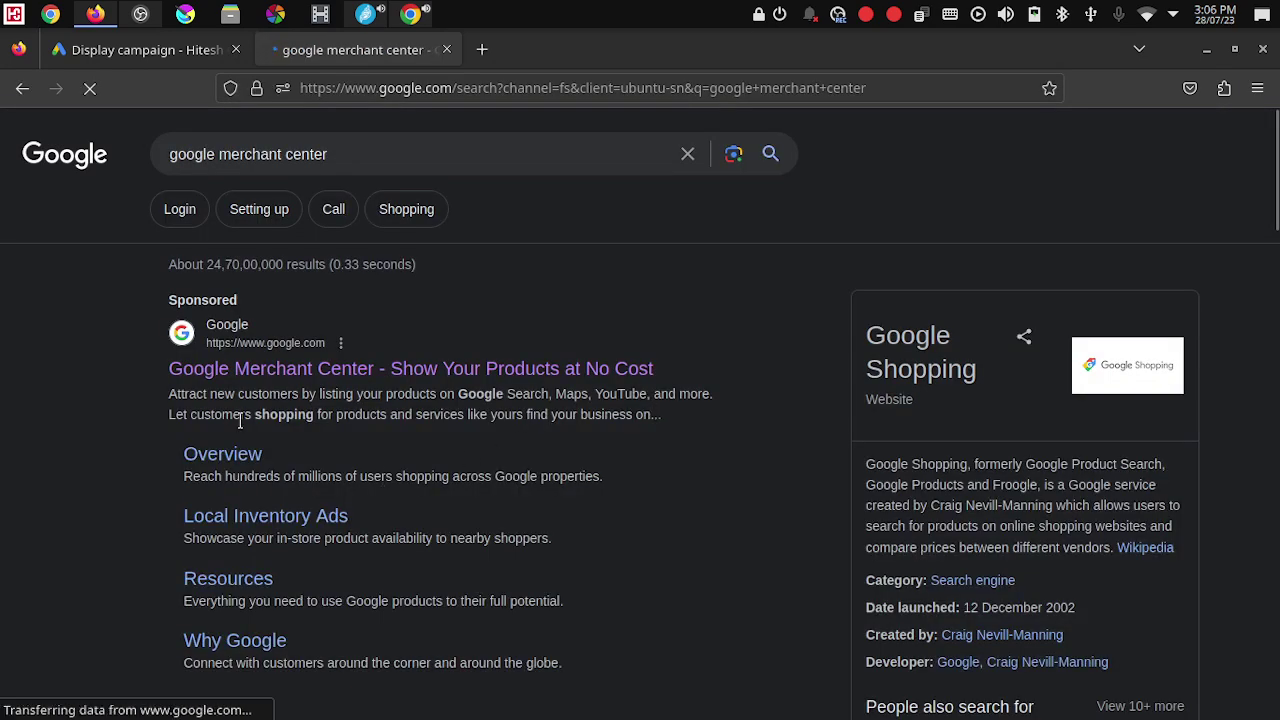
Step: Open the sponsored Google Merchant Center result and sign in to Merchant Center
click(296, 370)
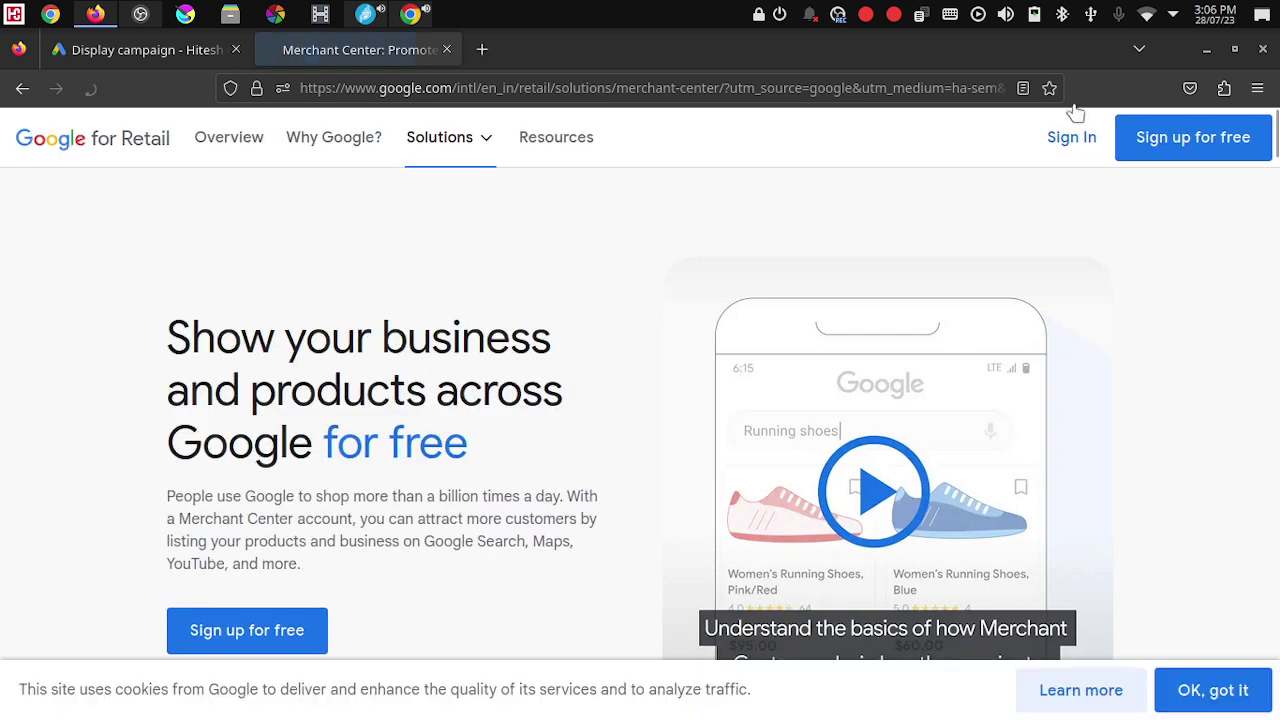
click(1073, 136)
click(888, 285)
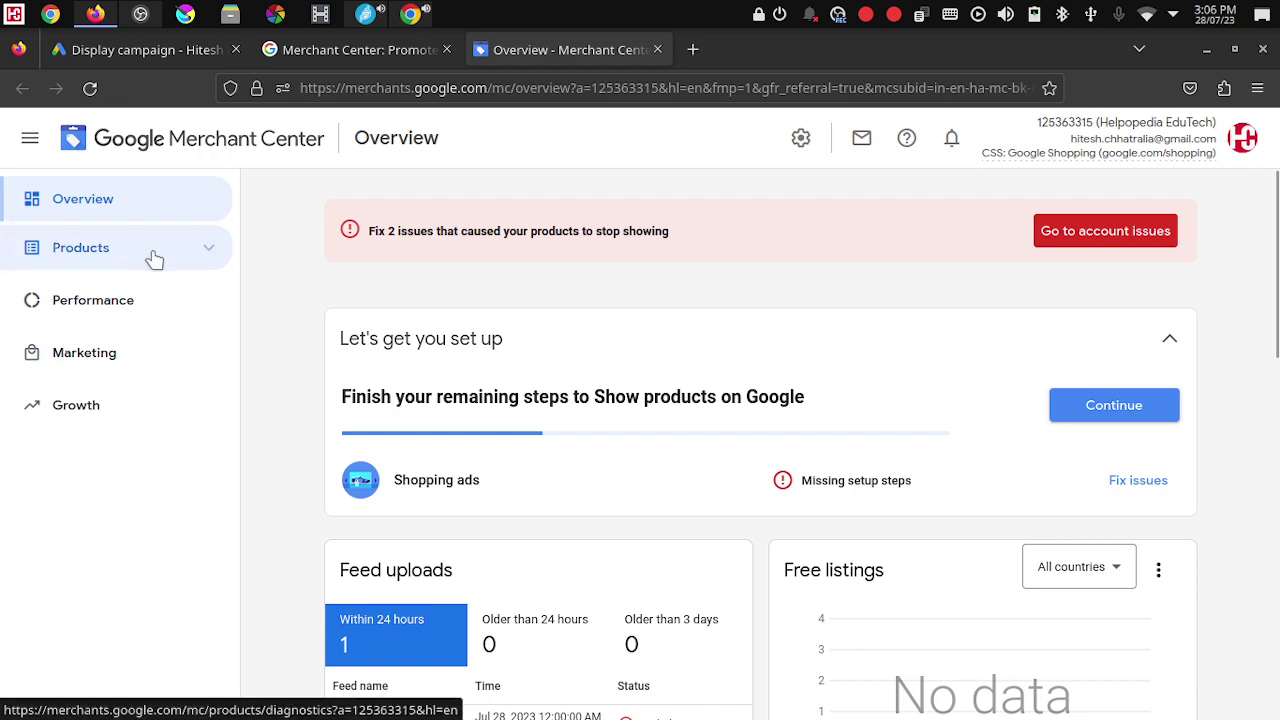
Step: Show the list of all products in the Helpopedia EduTech merchant account
click(100, 258)
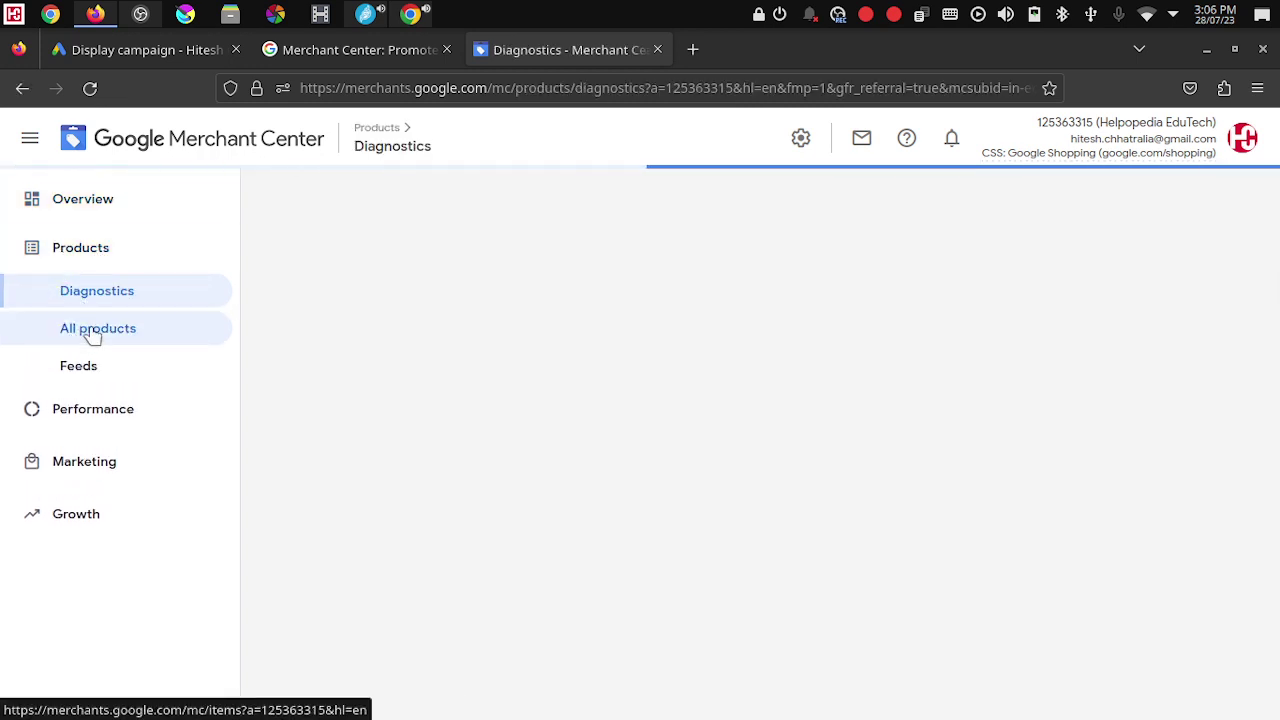
click(90, 335)
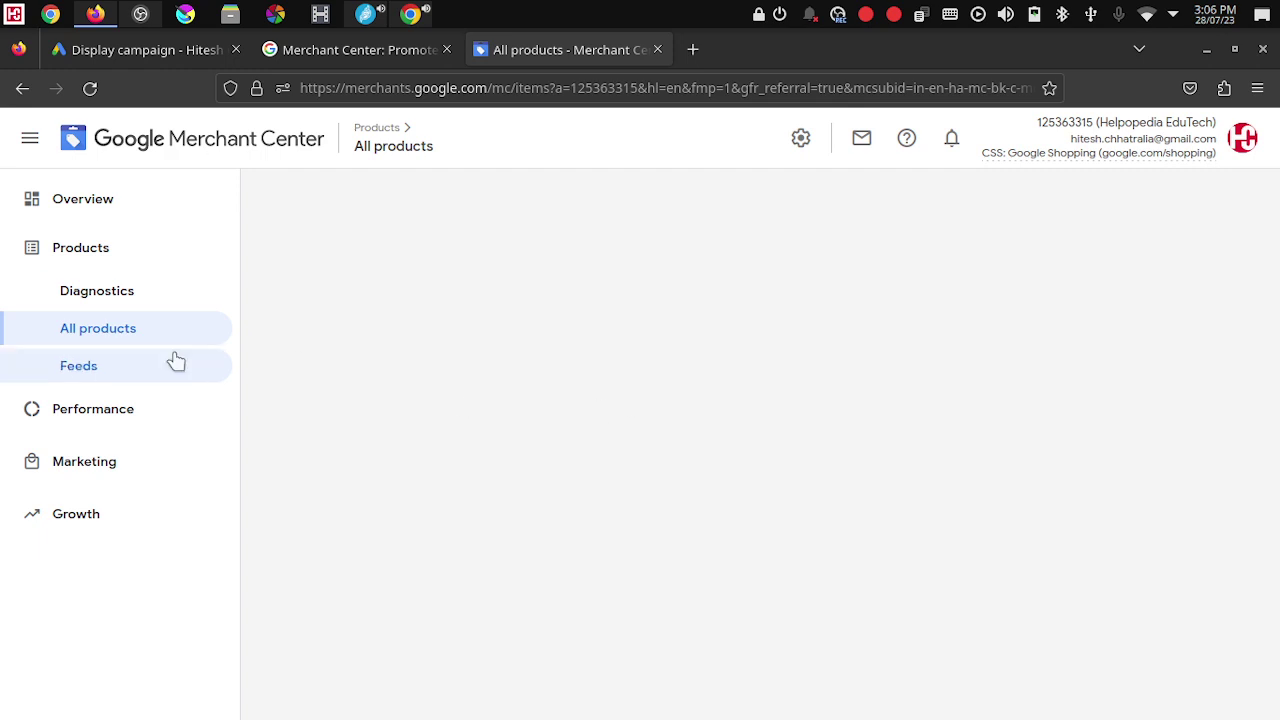
click(90, 336)
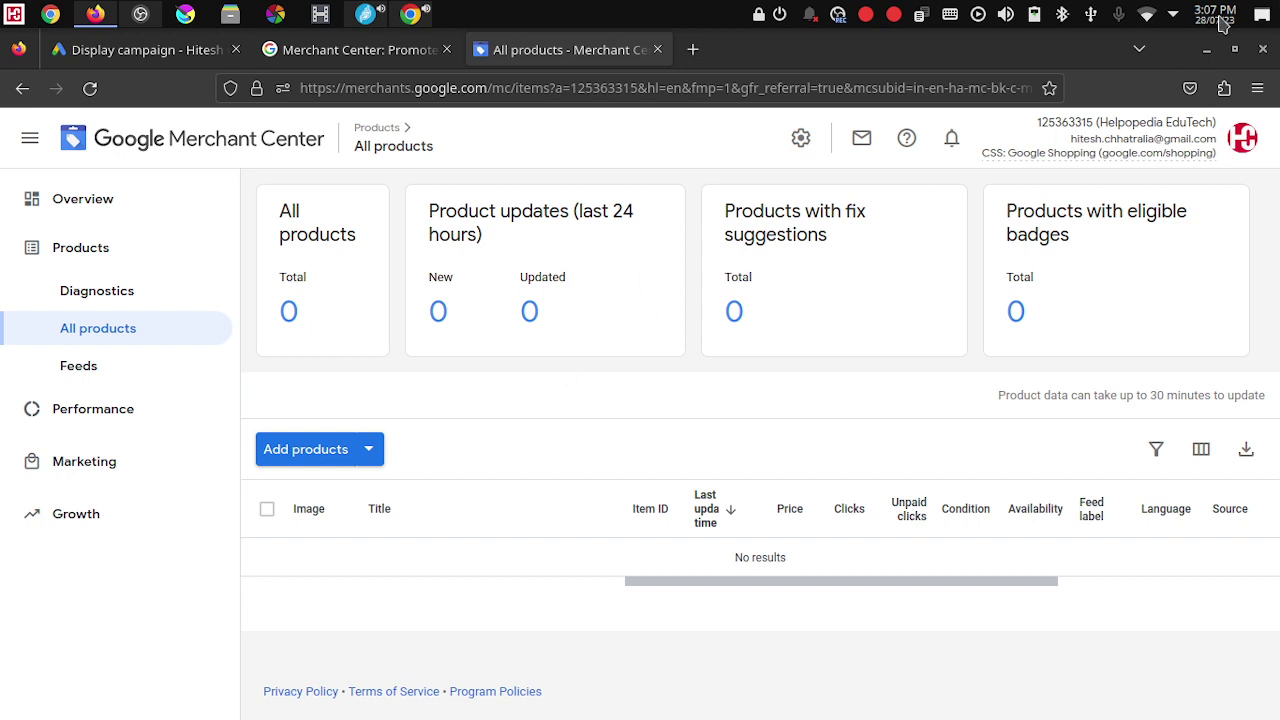
Step: Copy the Merchant Center account ID and find it on the Display campaign page to match the selected data feed
double_click(1070, 122)
key(ctrl+c)
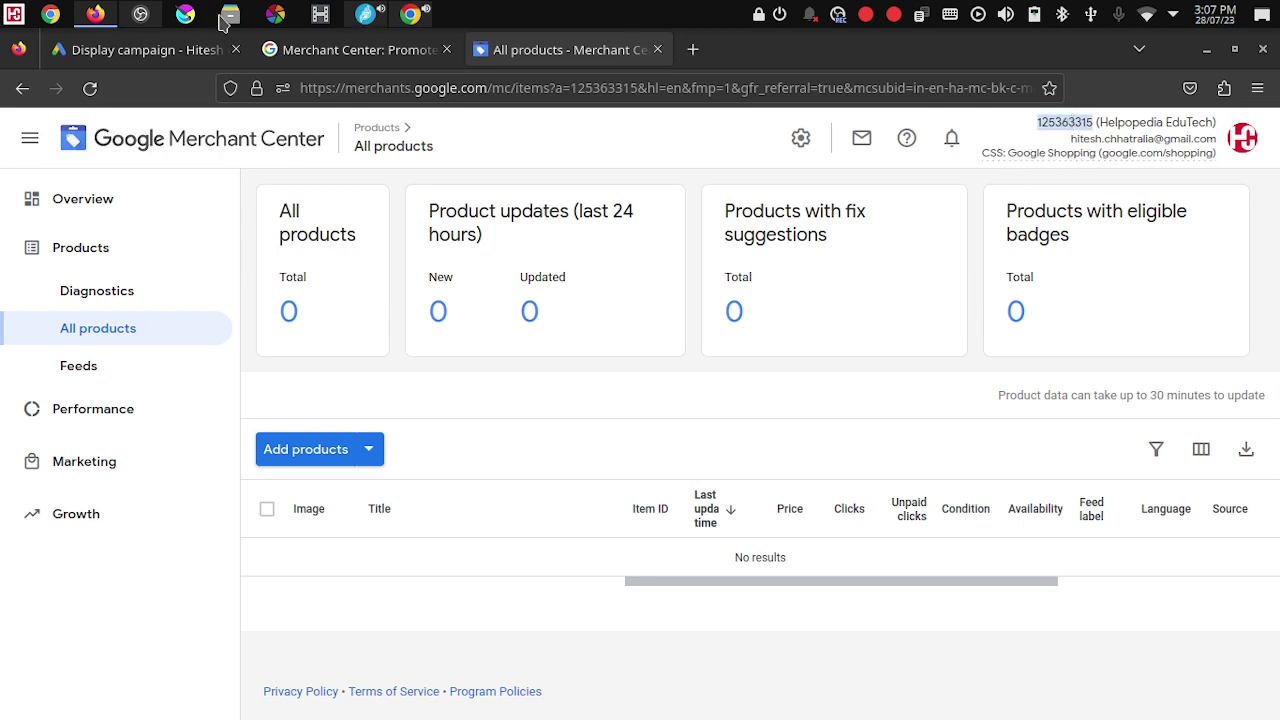
click(120, 49)
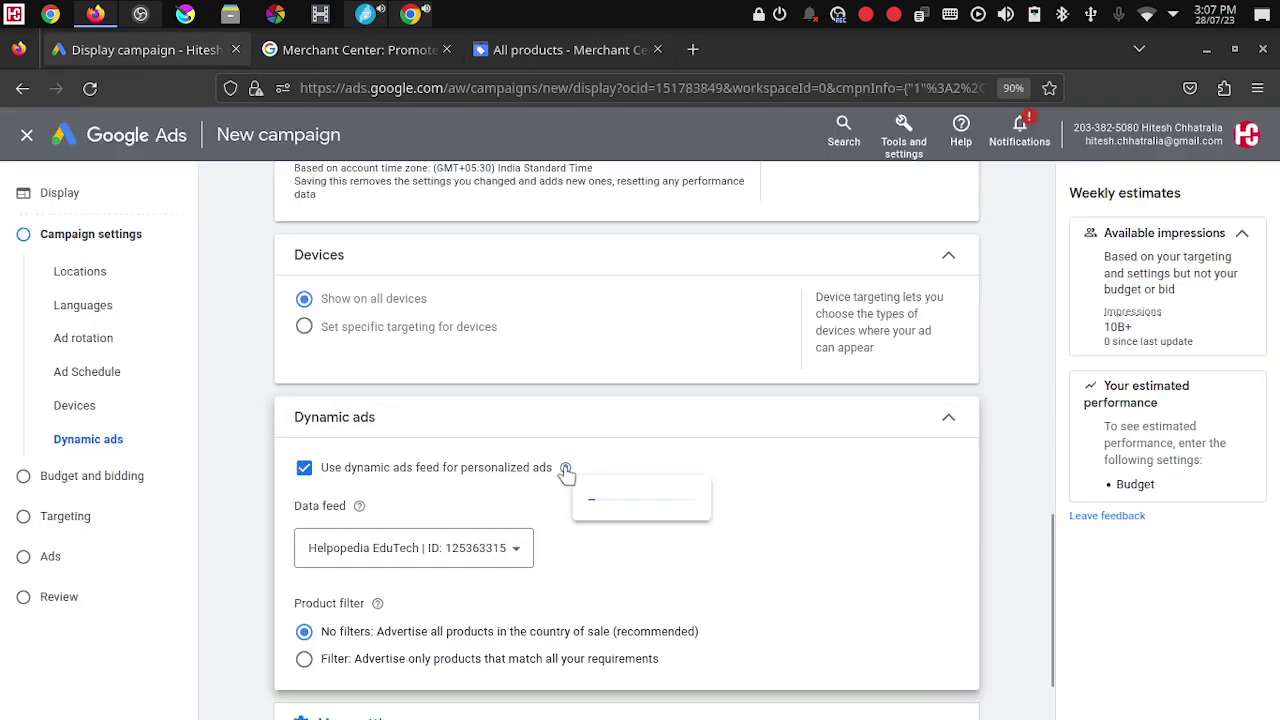
key(ctrl+f)
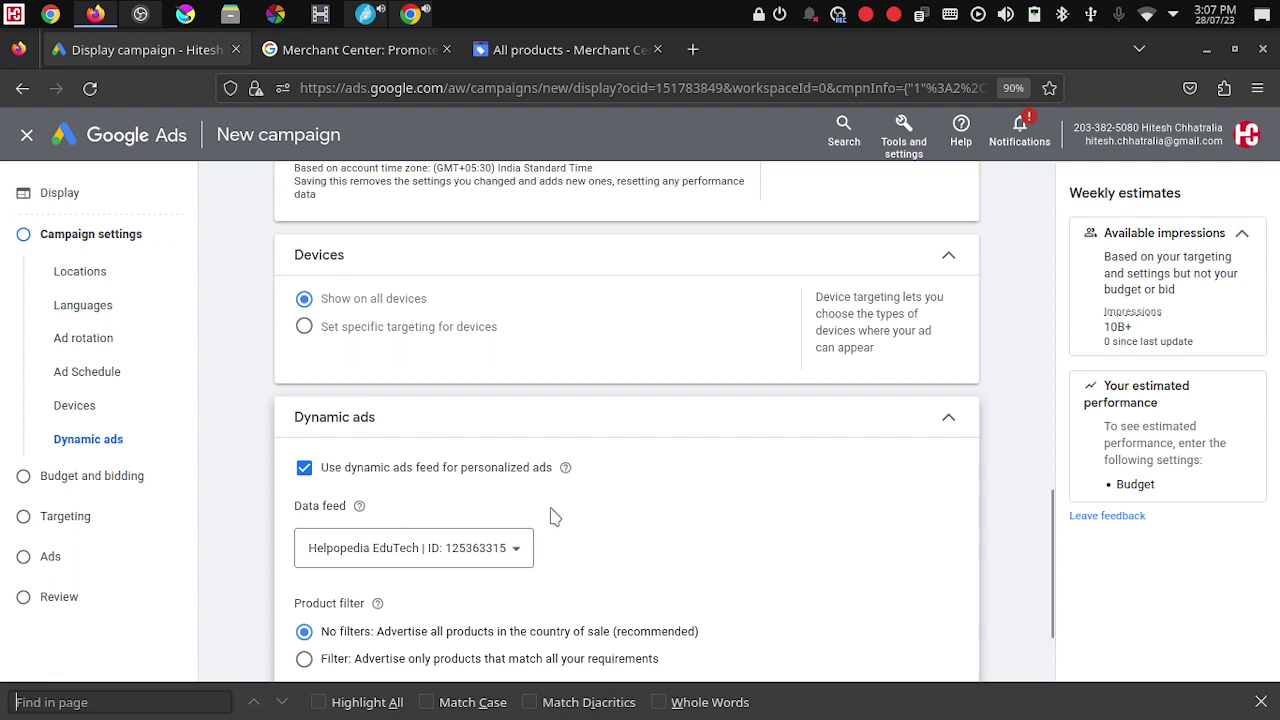
key(ctrl+v)
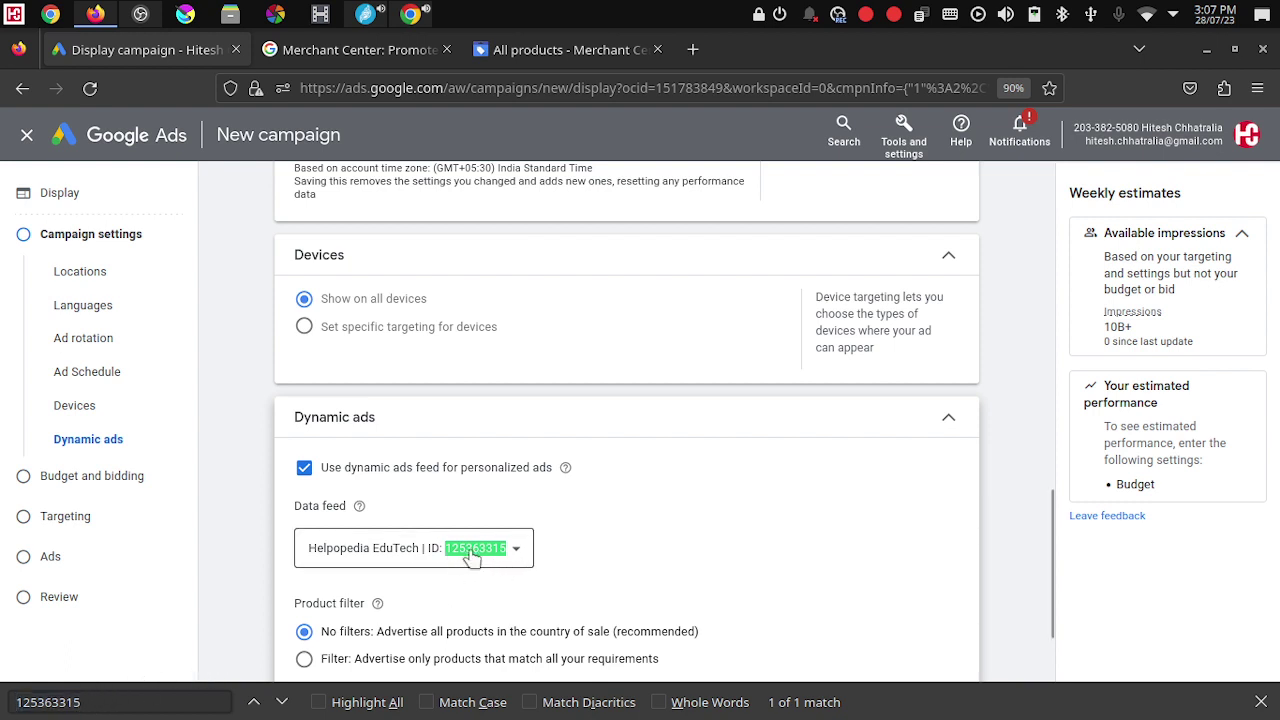
click(1260, 706)
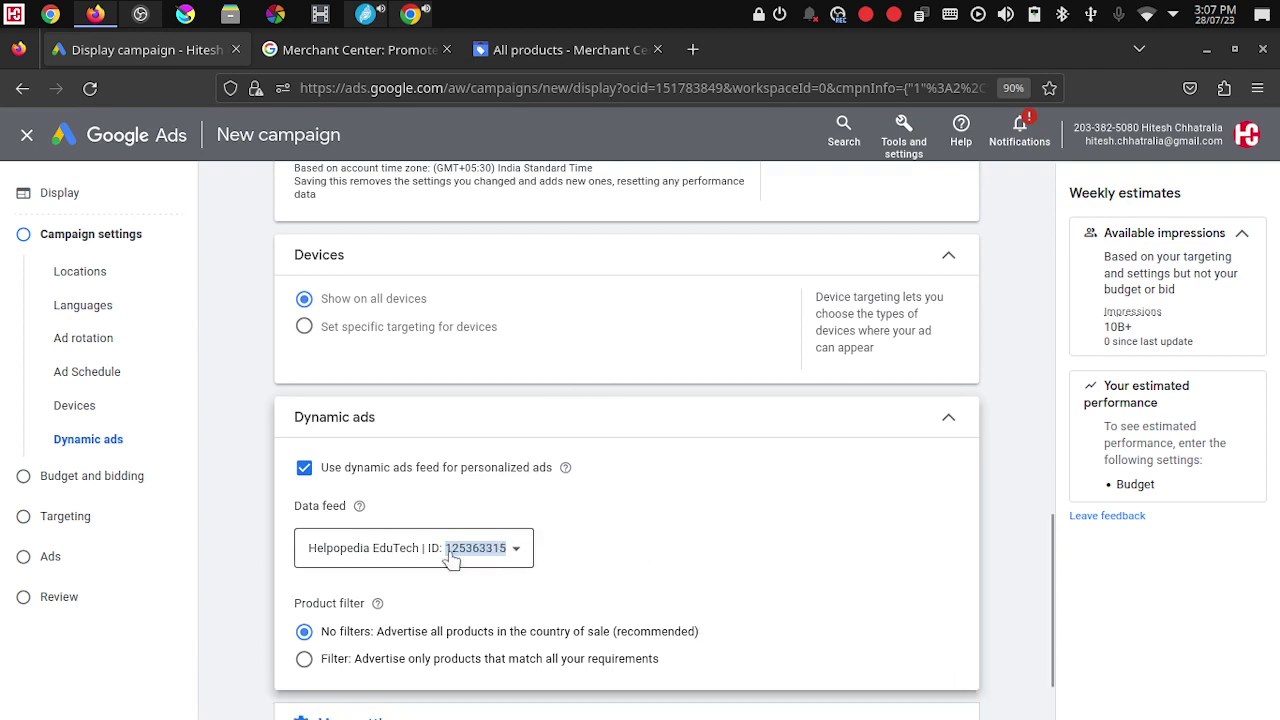
Step: Compare the account ID shown in Merchant Center with the data feed selected in the campaign
click(580, 45)
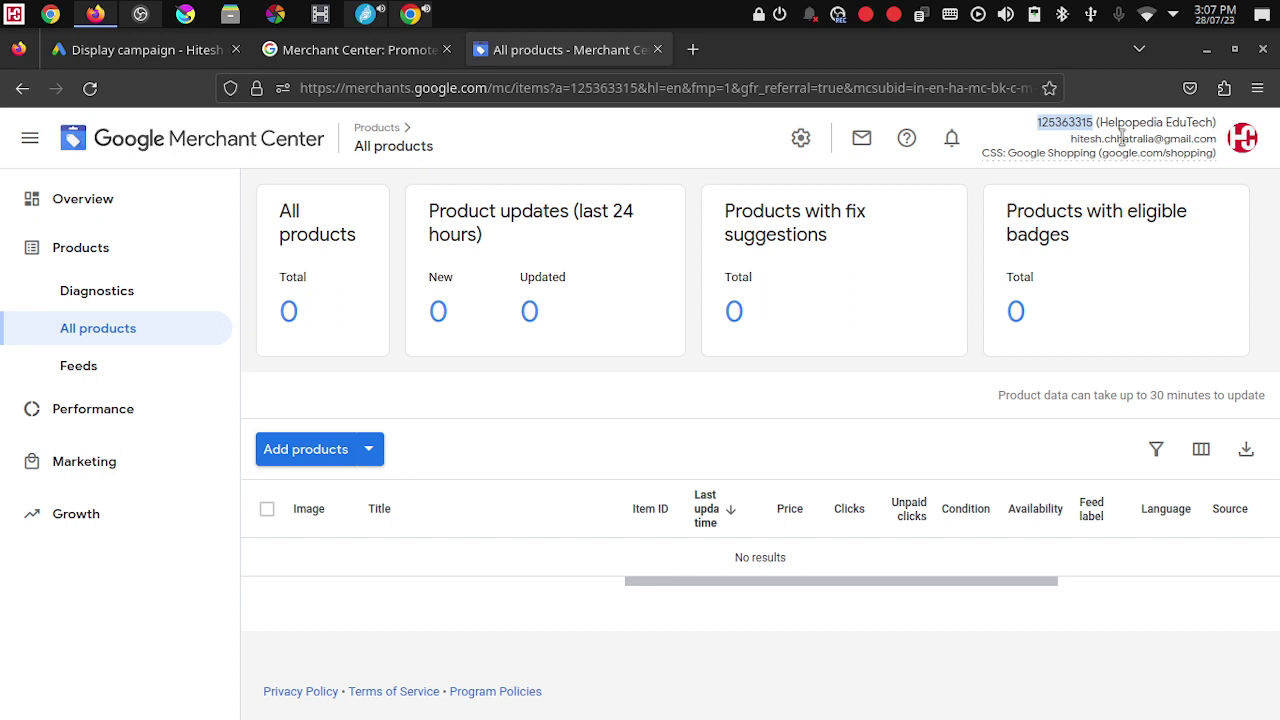
click(130, 50)
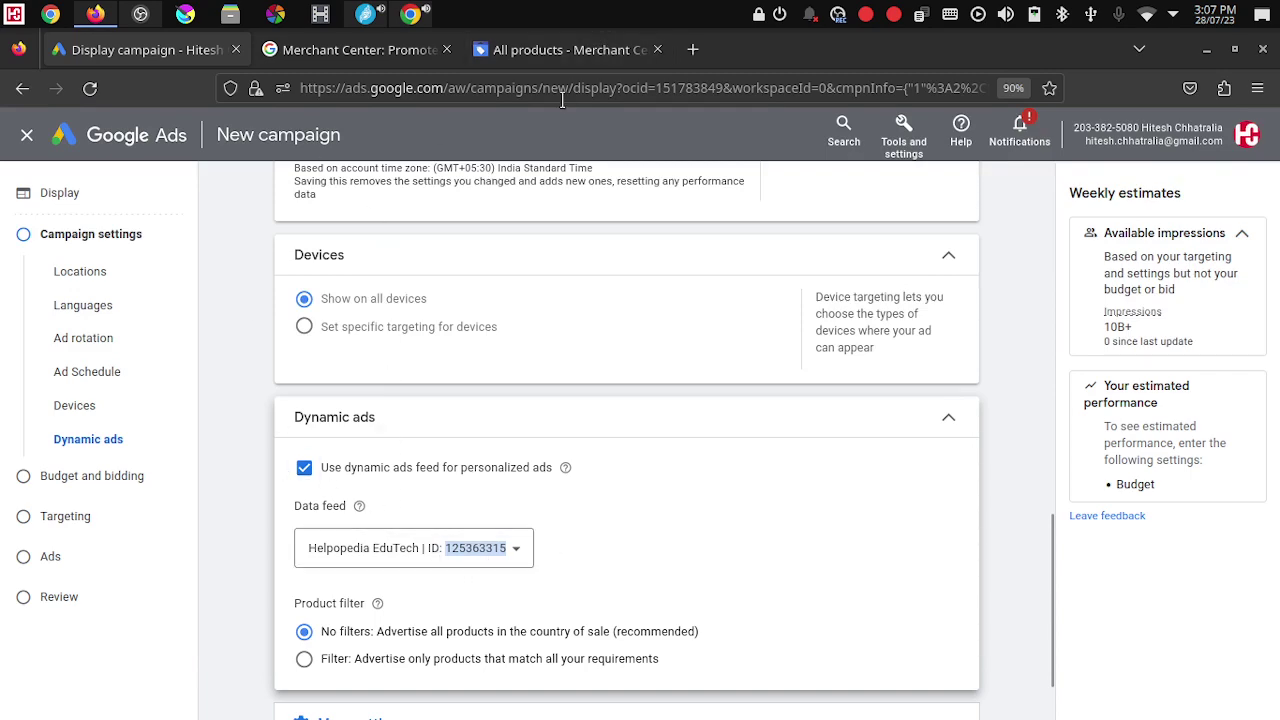
click(568, 50)
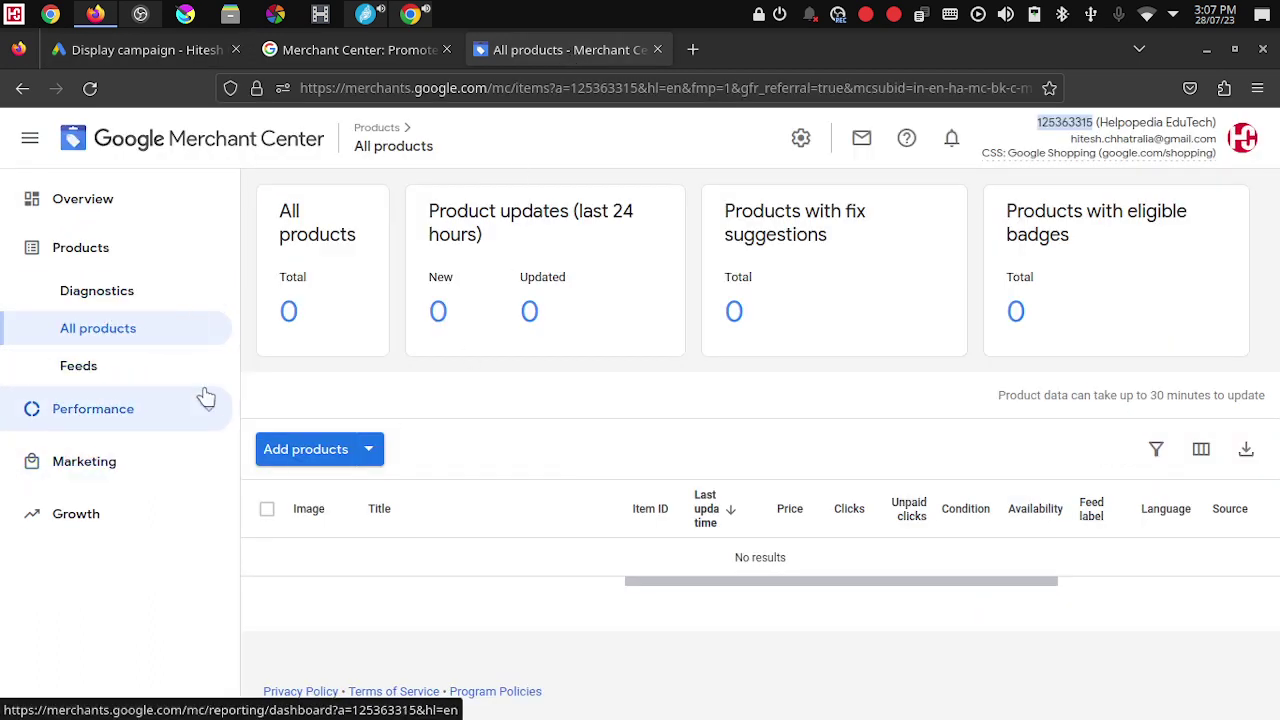
Step: Load google.com in the Google for Retail tab and search for "dell laptop" from the recent searches
click(365, 50)
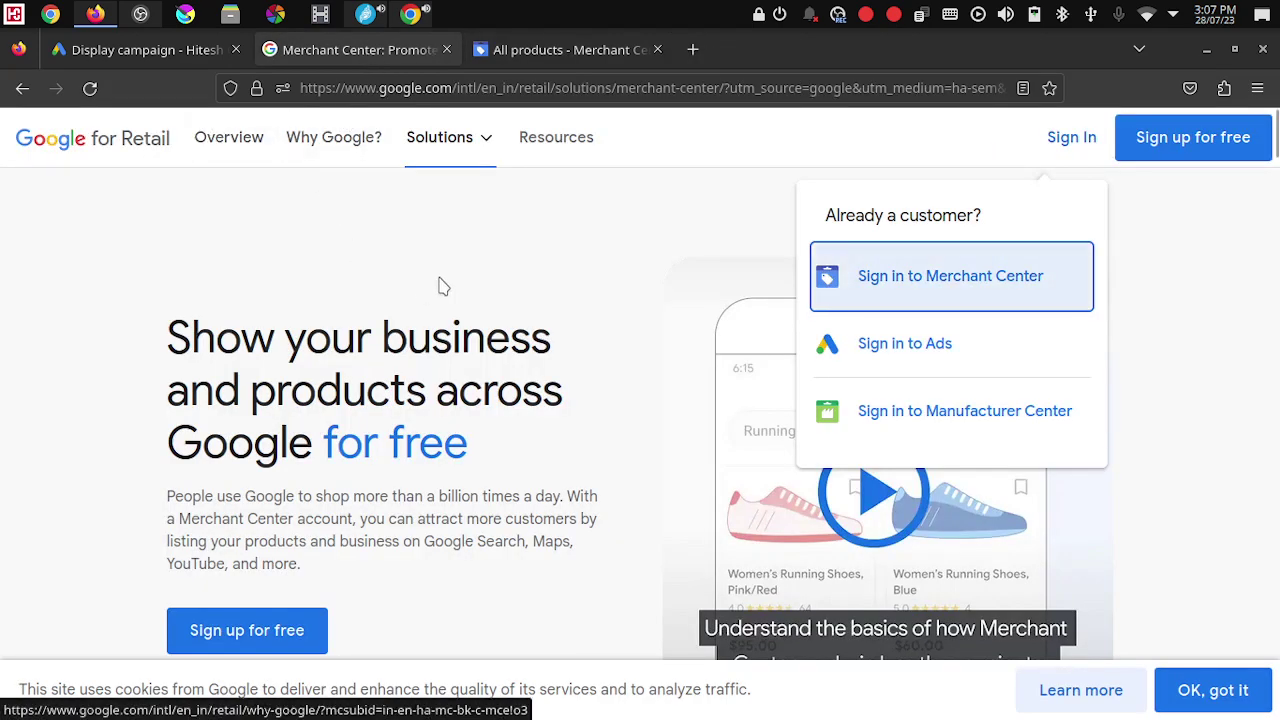
click(416, 90)
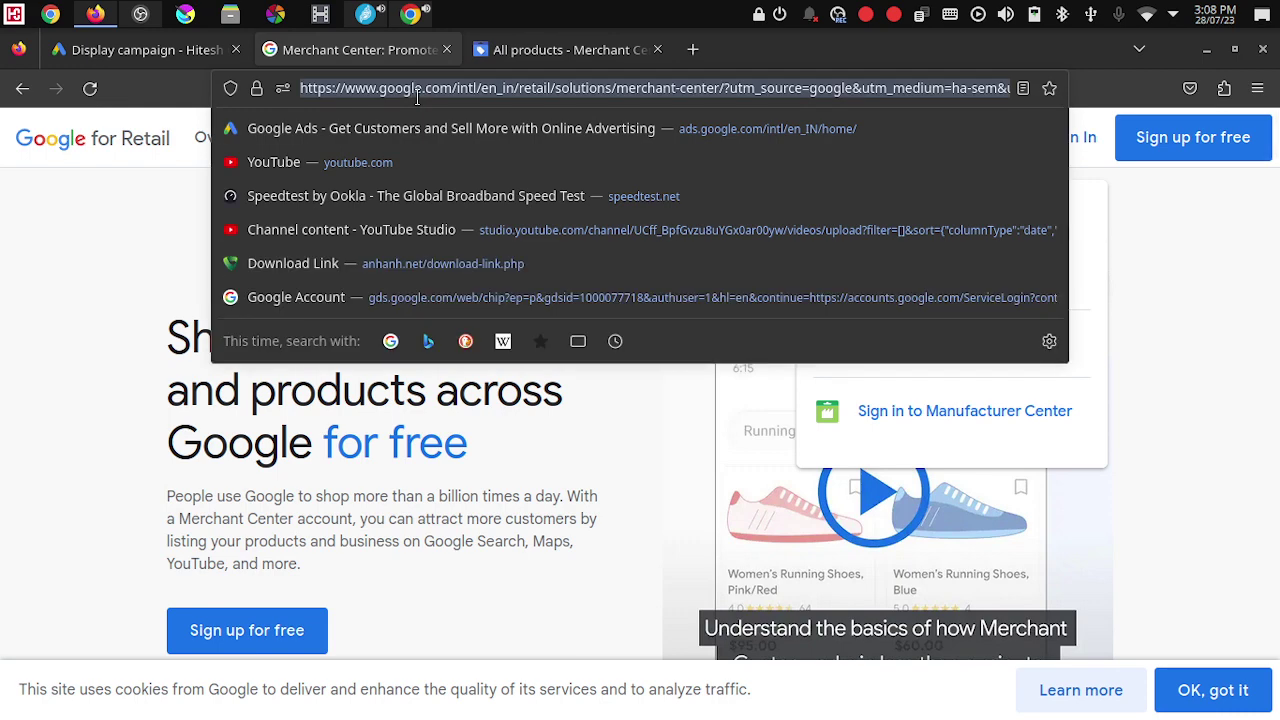
text(google.com/)
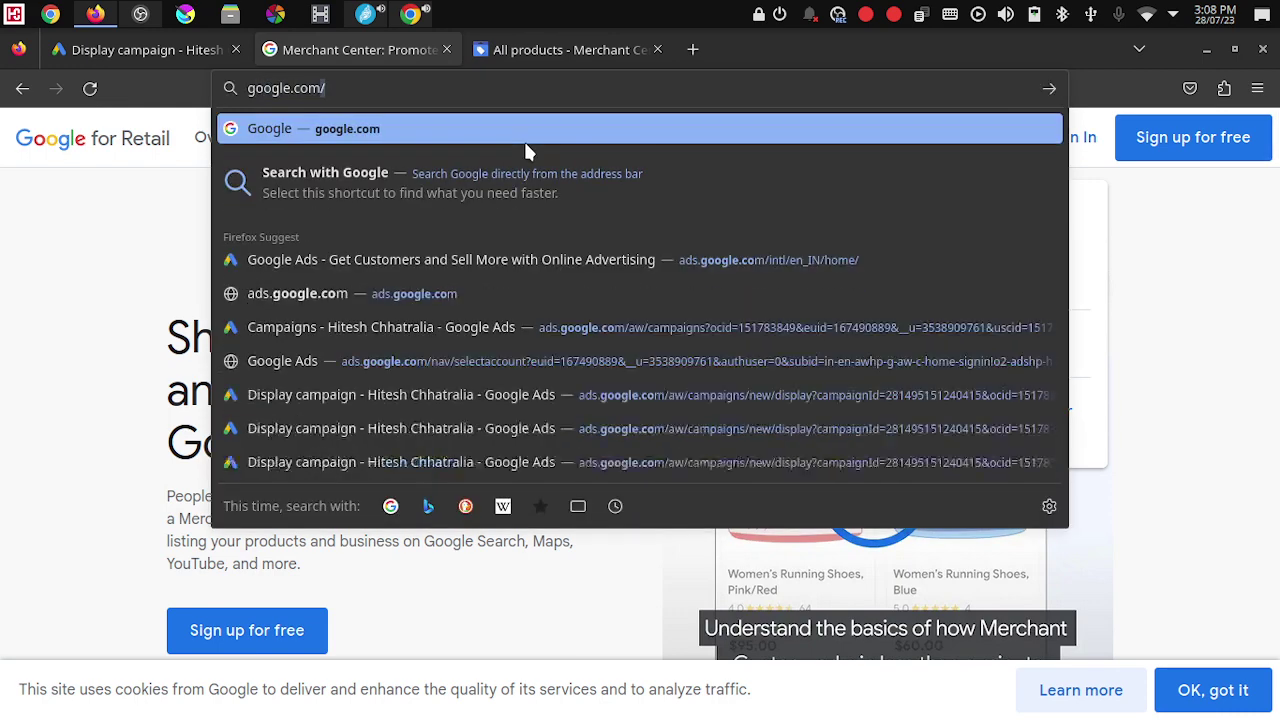
key(Return)
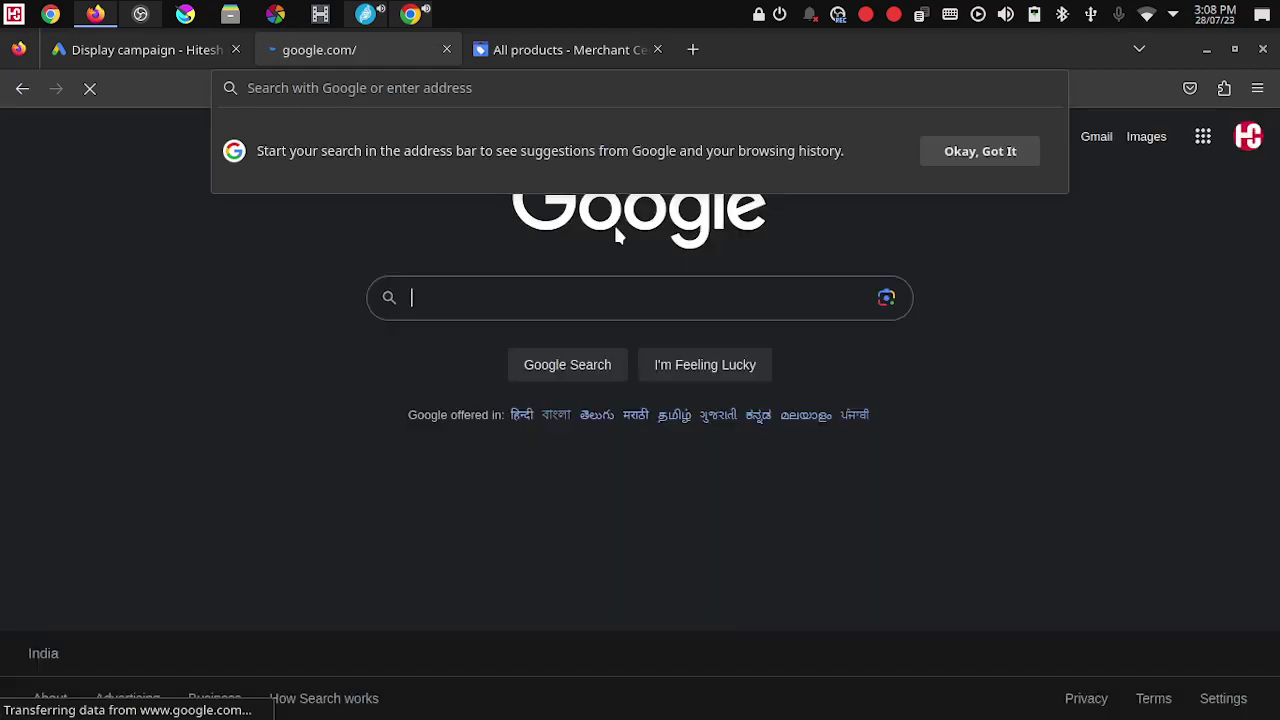
click(464, 297)
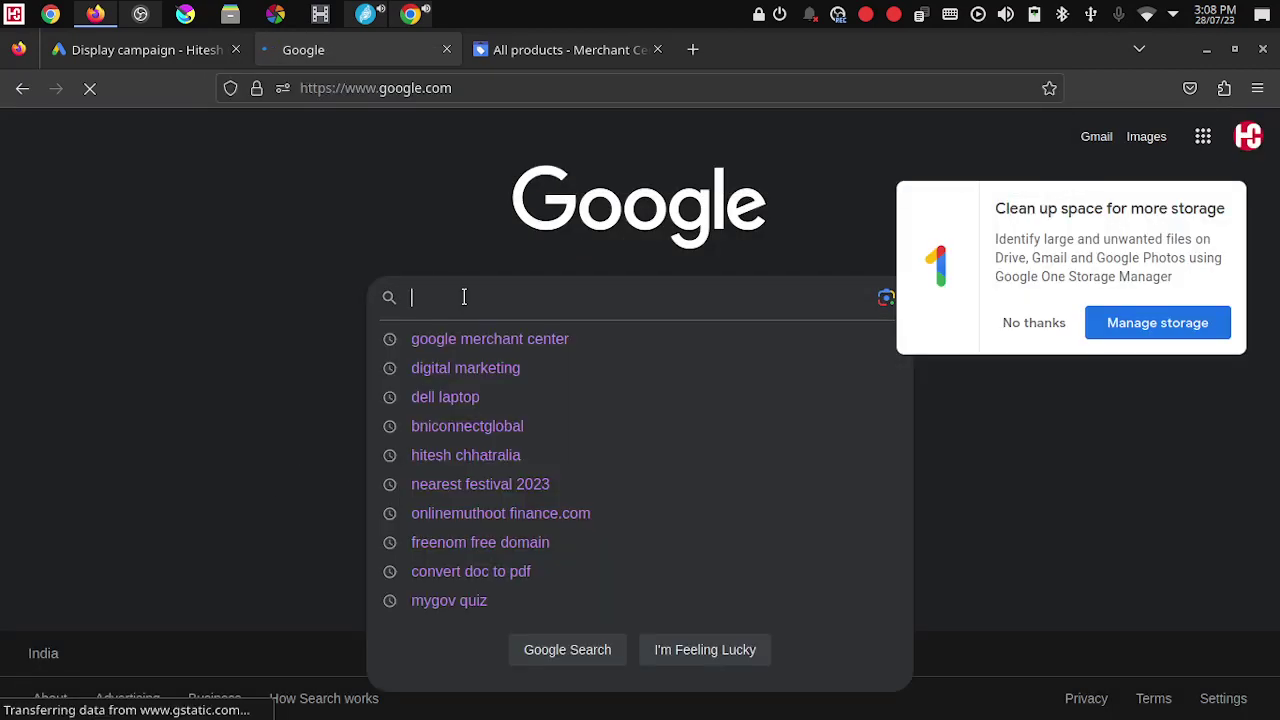
click(441, 395)
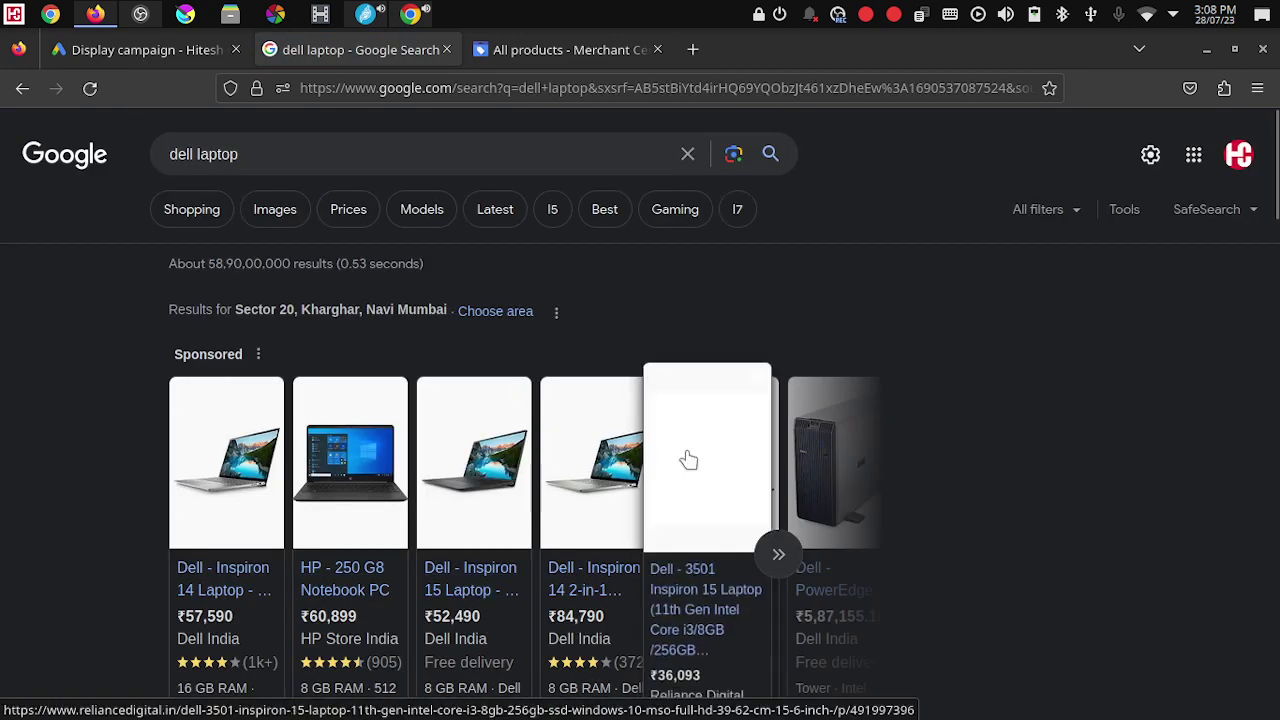
Step: Examine the sponsored dell laptop listings, including the product listings in the Shopping results
scroll(781, 389, down, 5)
scroll(329, 323, up, 5)
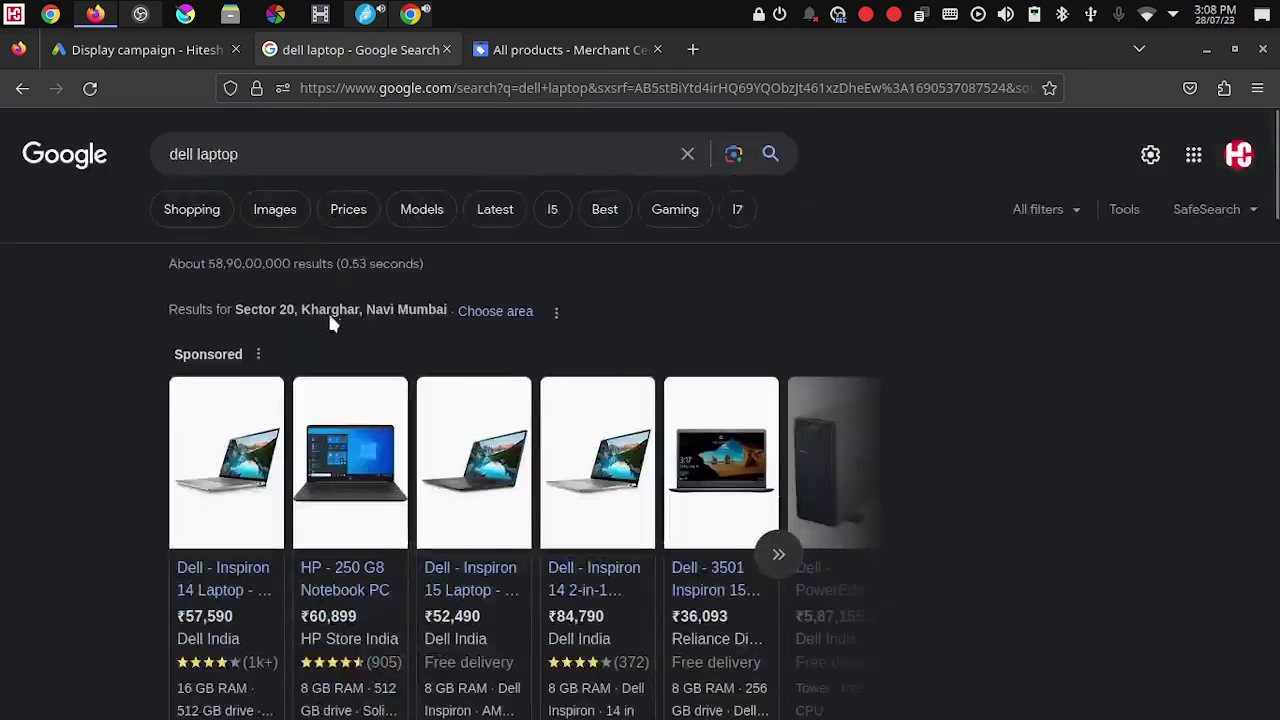
click(196, 211)
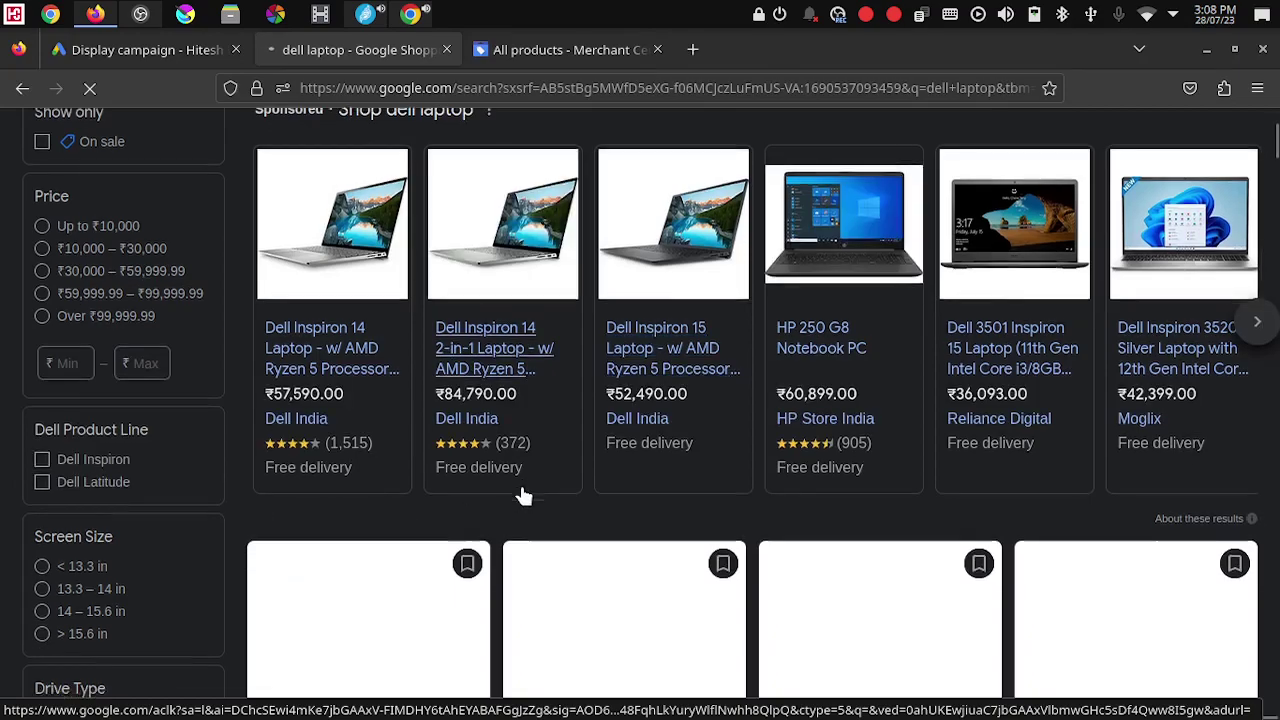
scroll(518, 494, down, 3)
scroll(514, 491, up, 5)
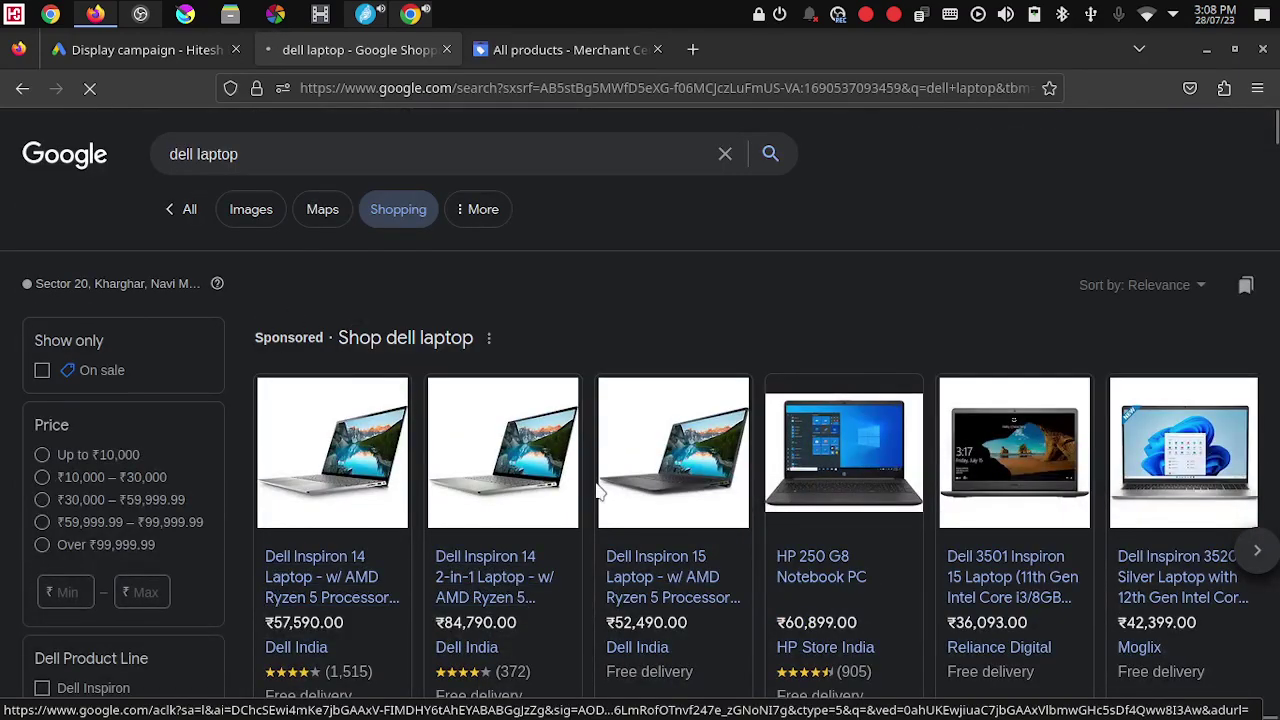
scroll(594, 490, down, 5)
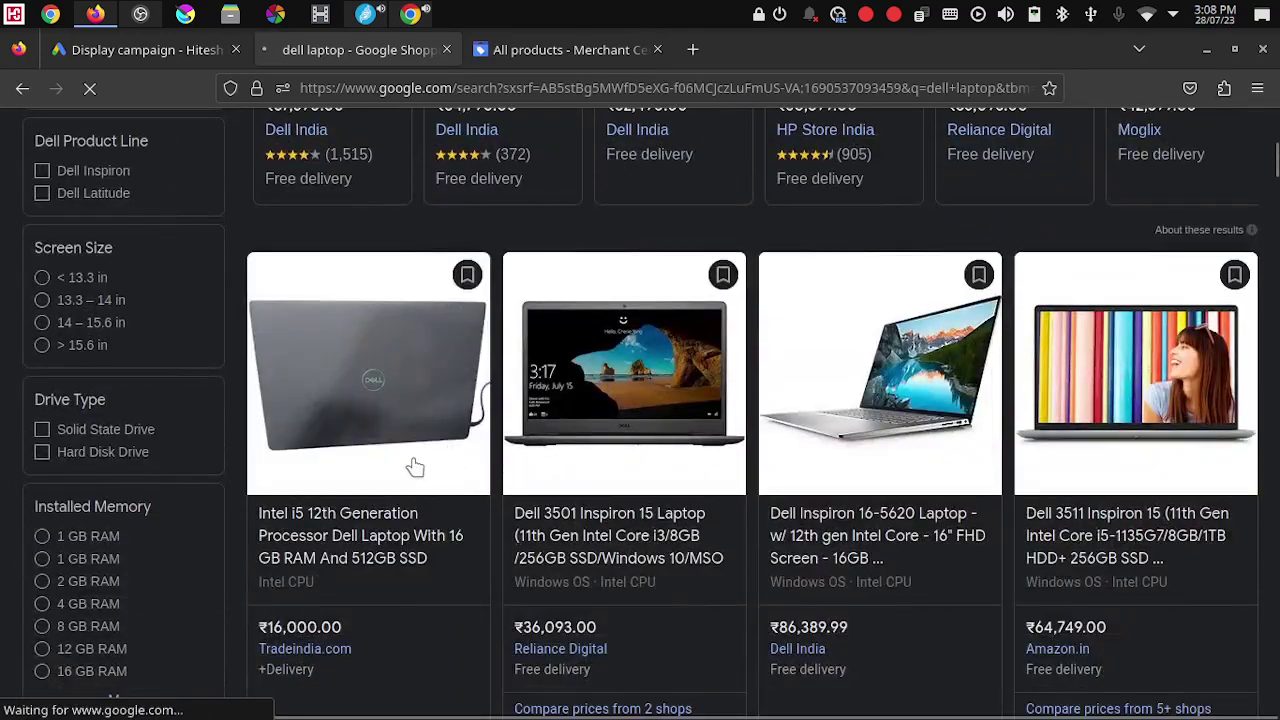
scroll(393, 464, up, 1)
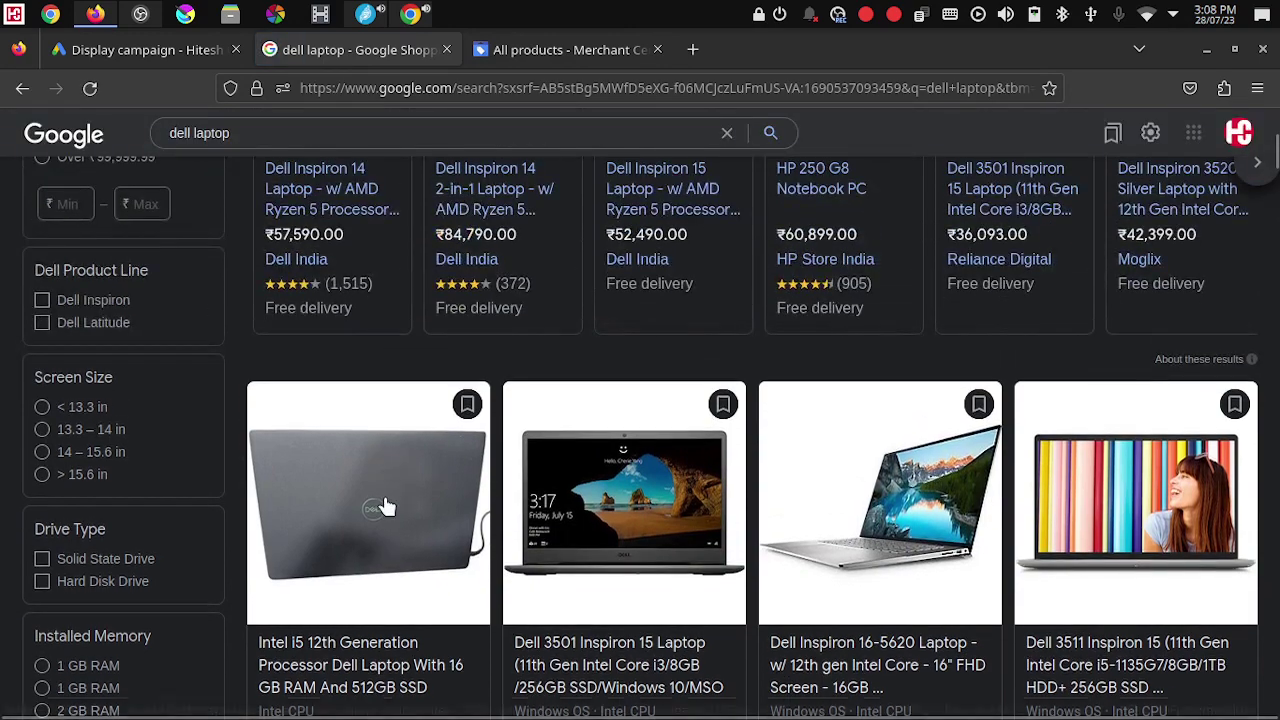
scroll(1068, 505, down, 8)
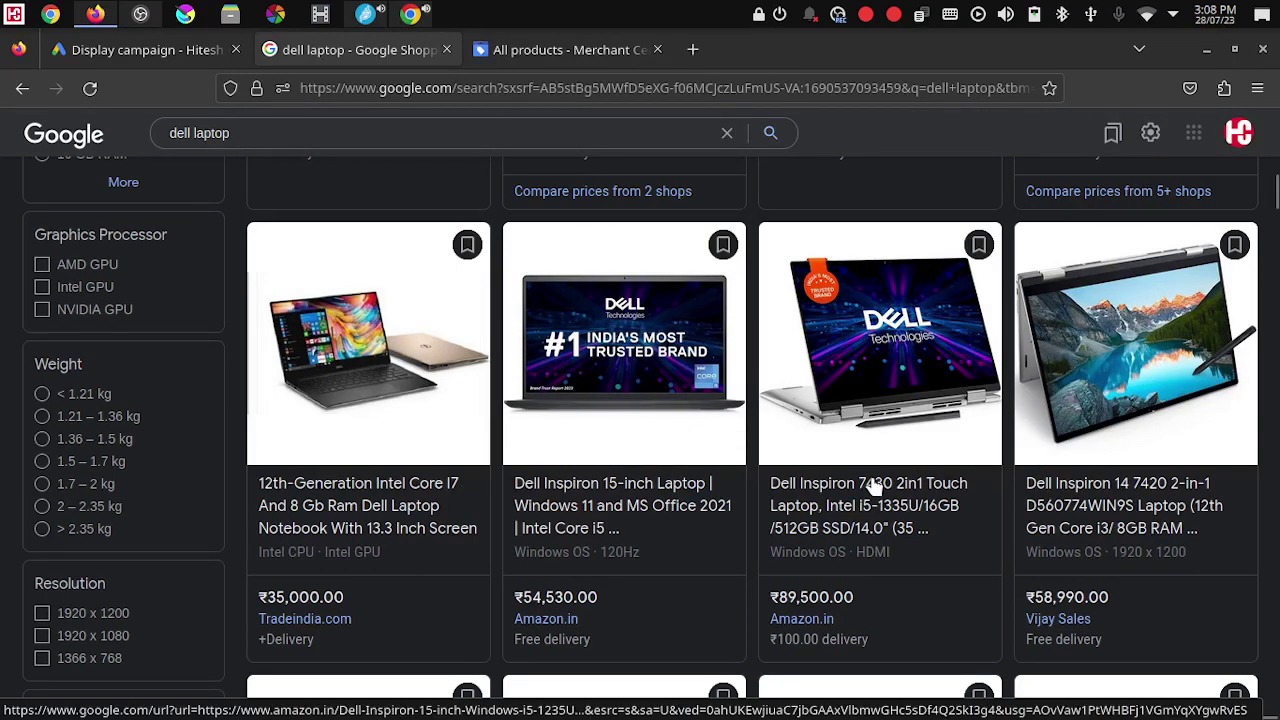
scroll(711, 565, up, 4)
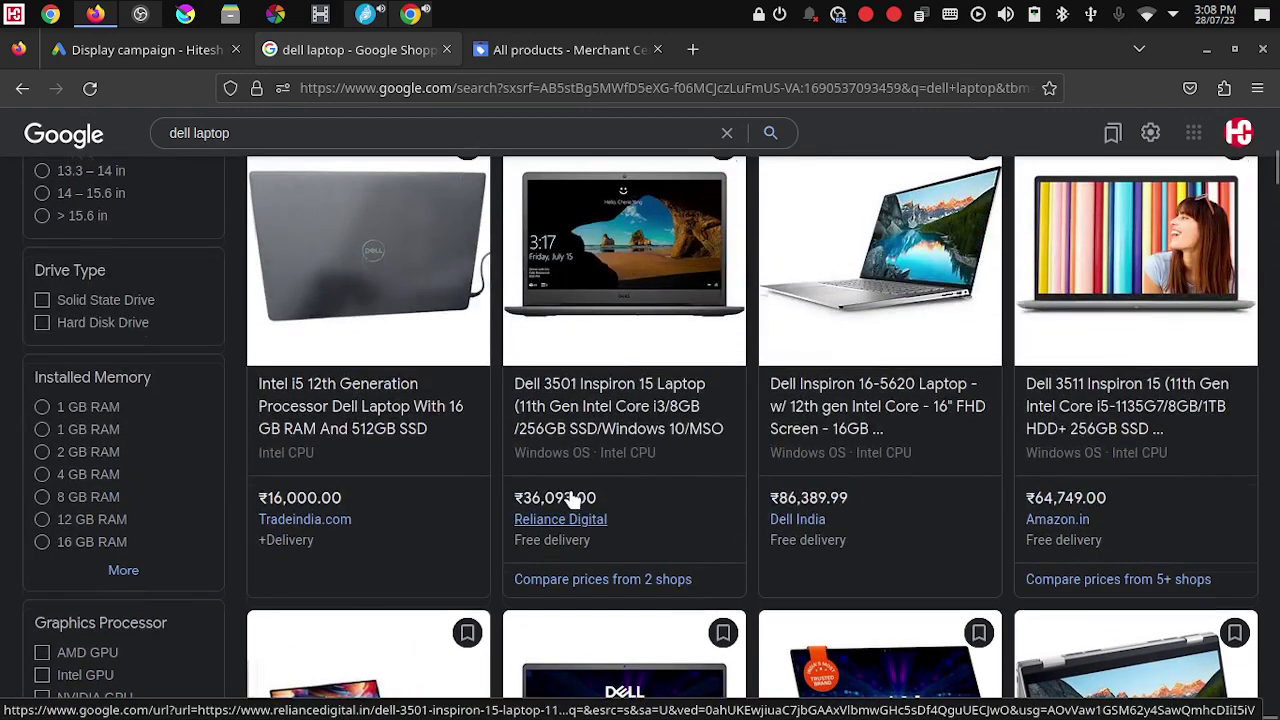
scroll(573, 500, up, 4)
scroll(257, 274, up, 3)
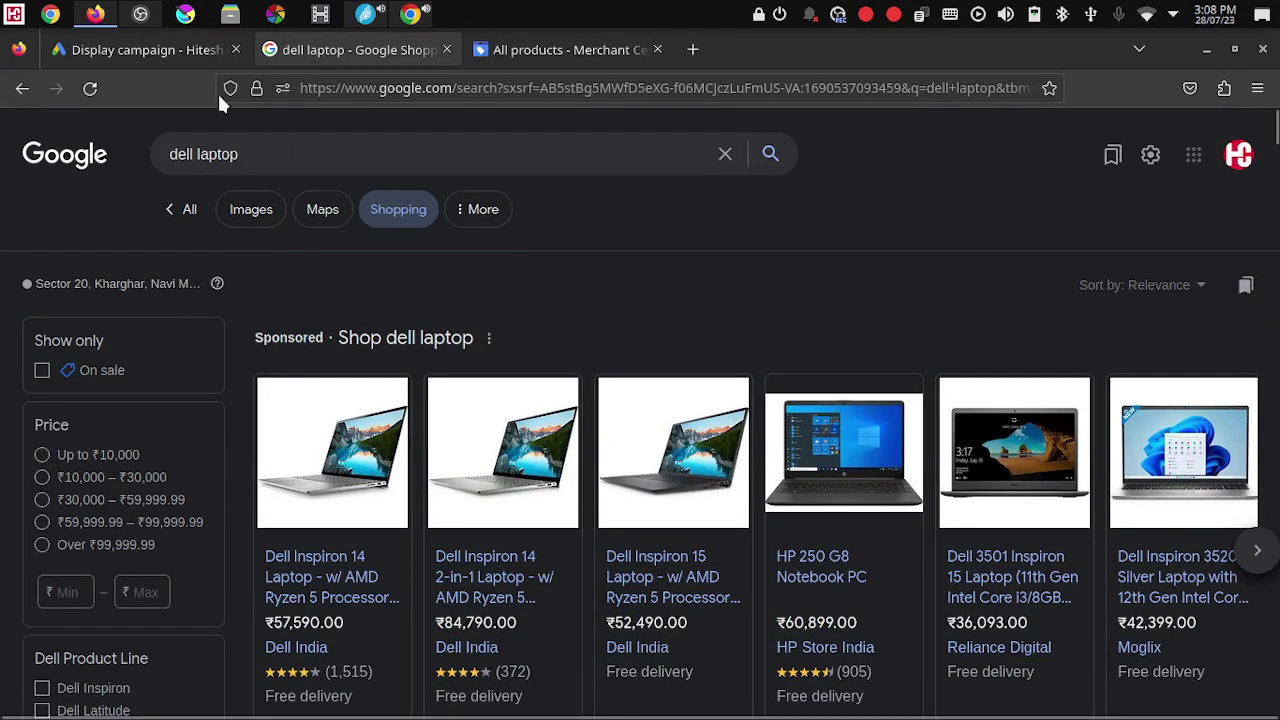
Step: Return to the Display campaign and disable the dynamic ads feed for personalized ads
click(117, 55)
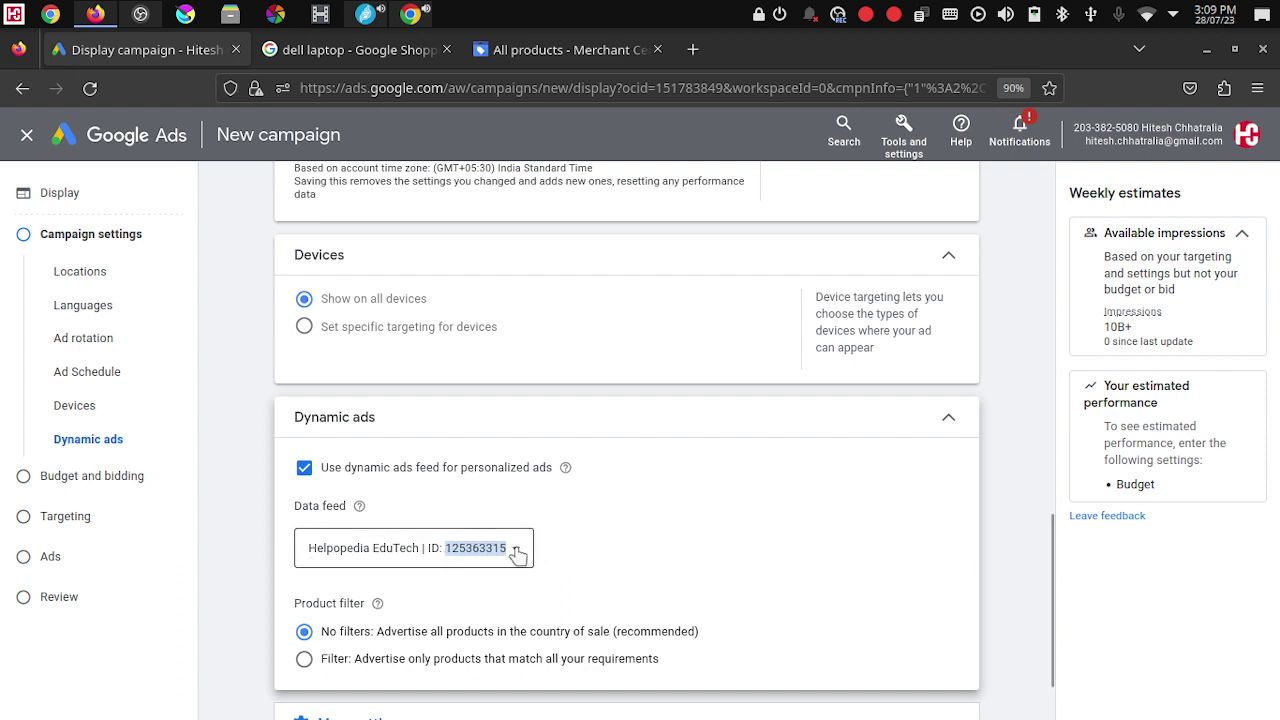
click(303, 470)
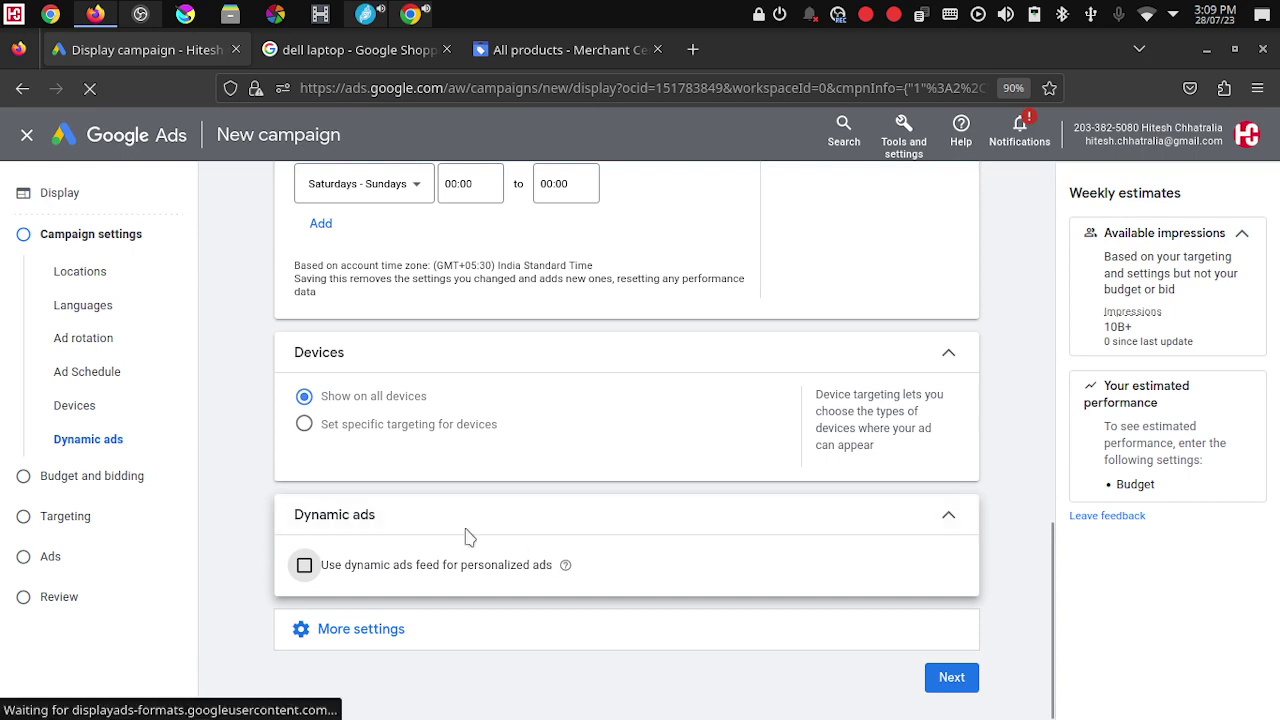
Step: Expand the additional campaign settings and set the campaign's start date to Jul 29, 2023
click(350, 632)
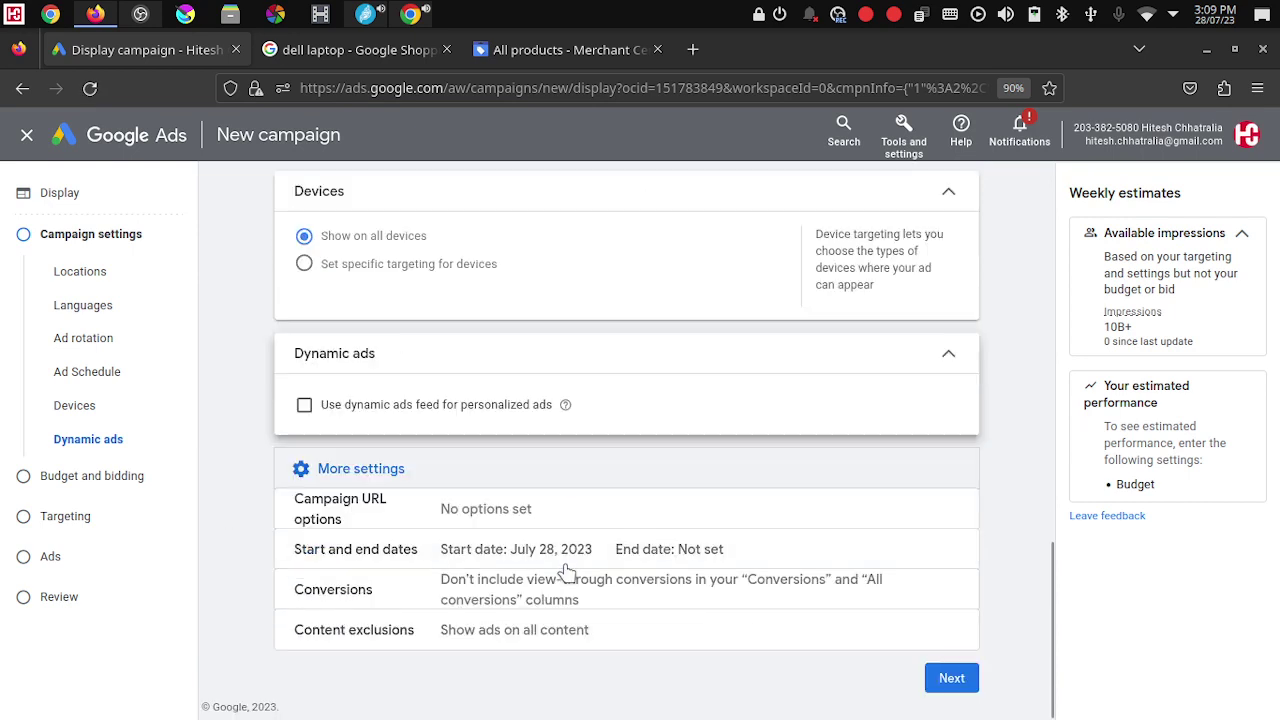
click(522, 555)
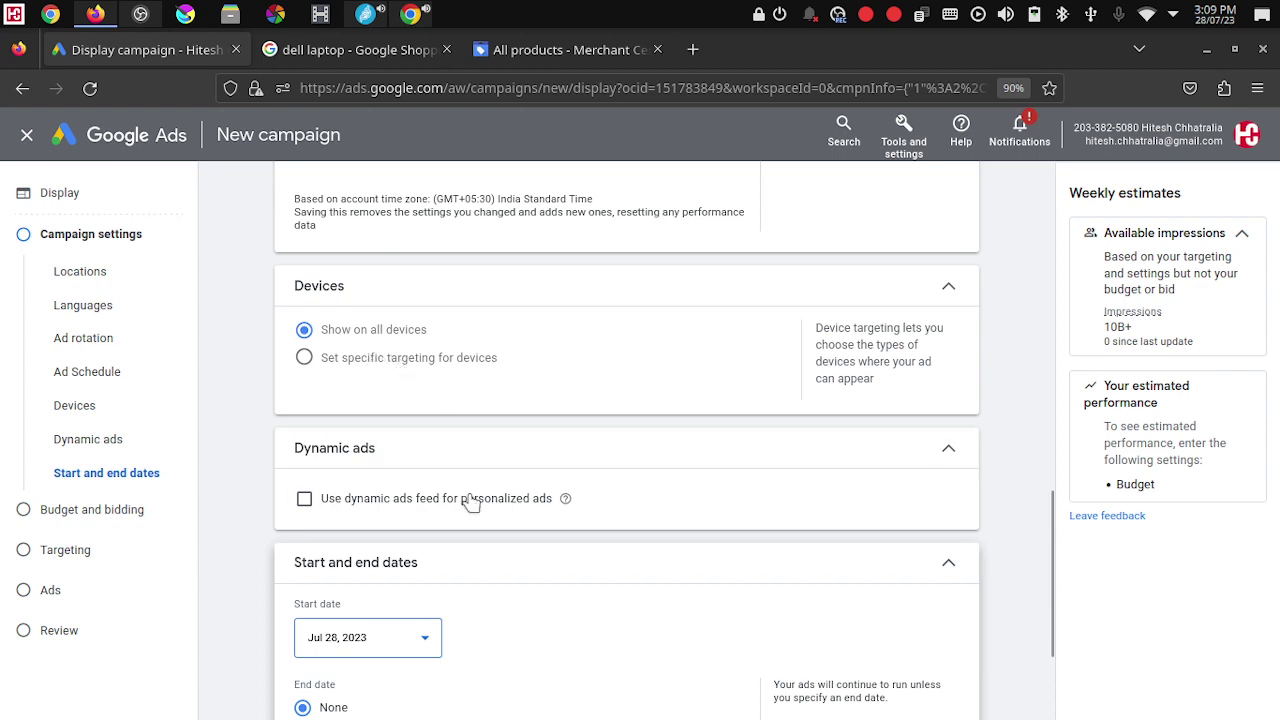
scroll(467, 498, down, 3)
click(403, 482)
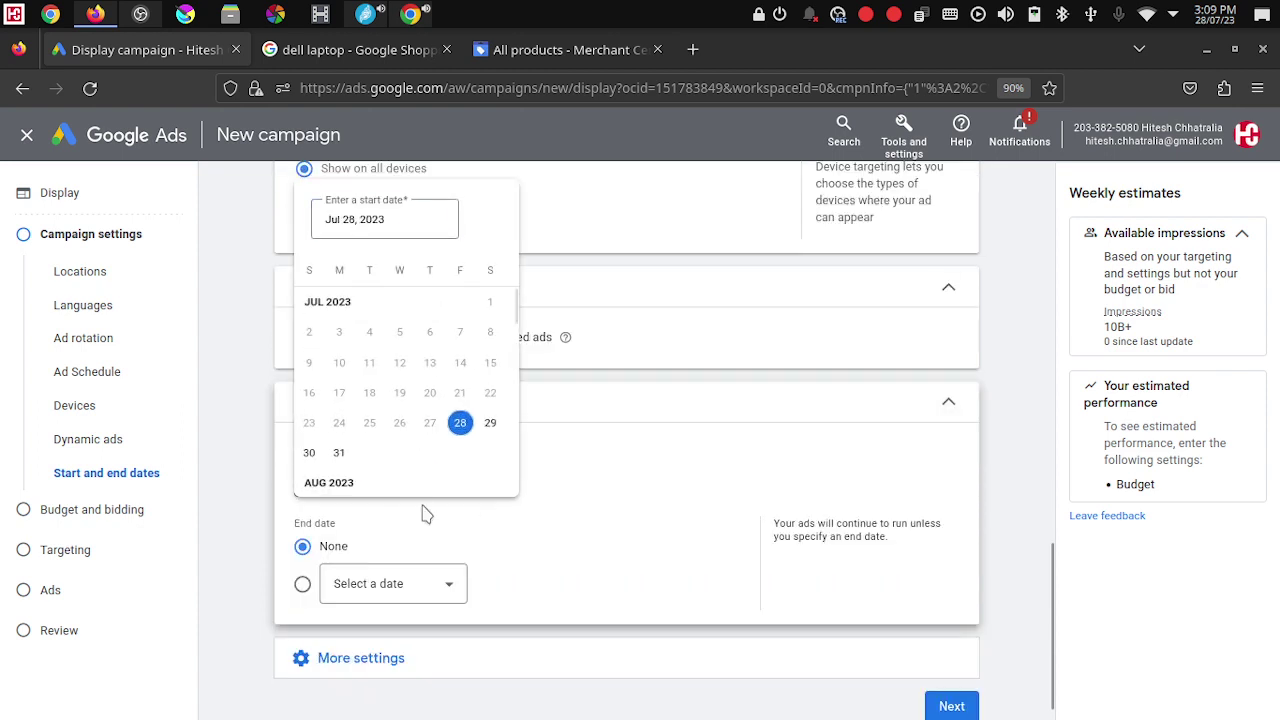
click(490, 423)
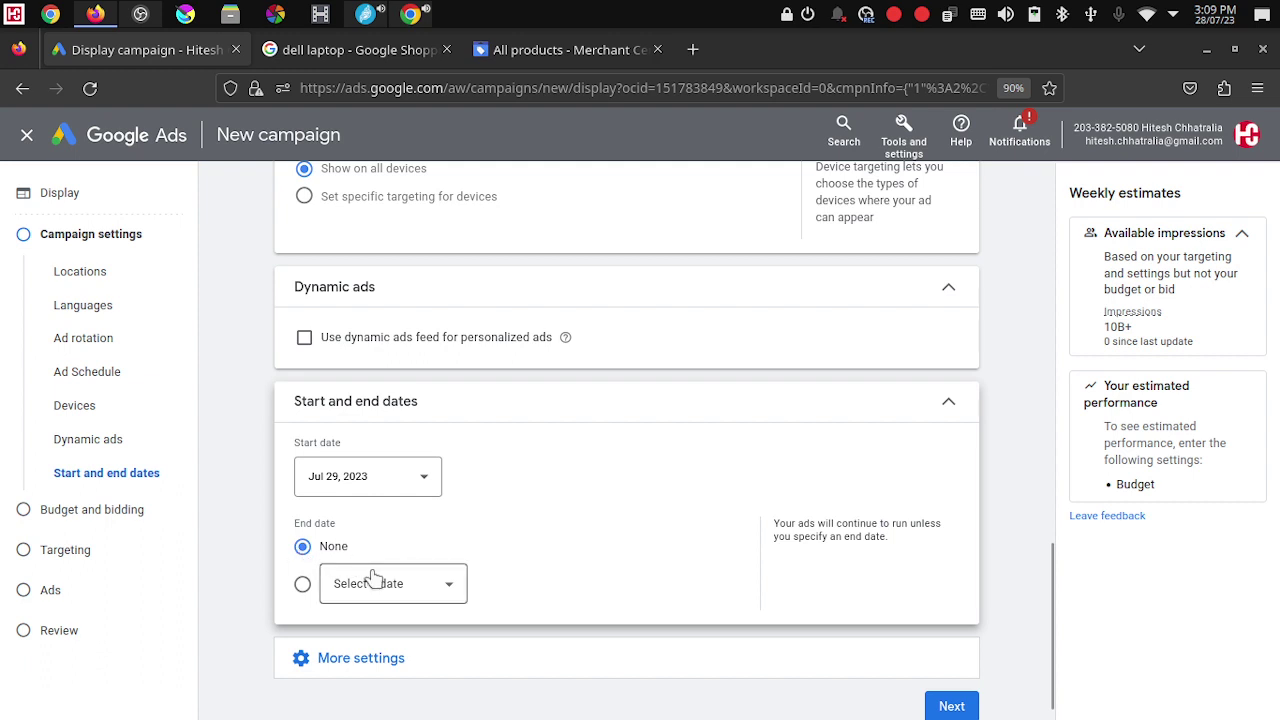
Step: Set the campaign's end date to Aug 15, 2023
click(303, 585)
click(371, 589)
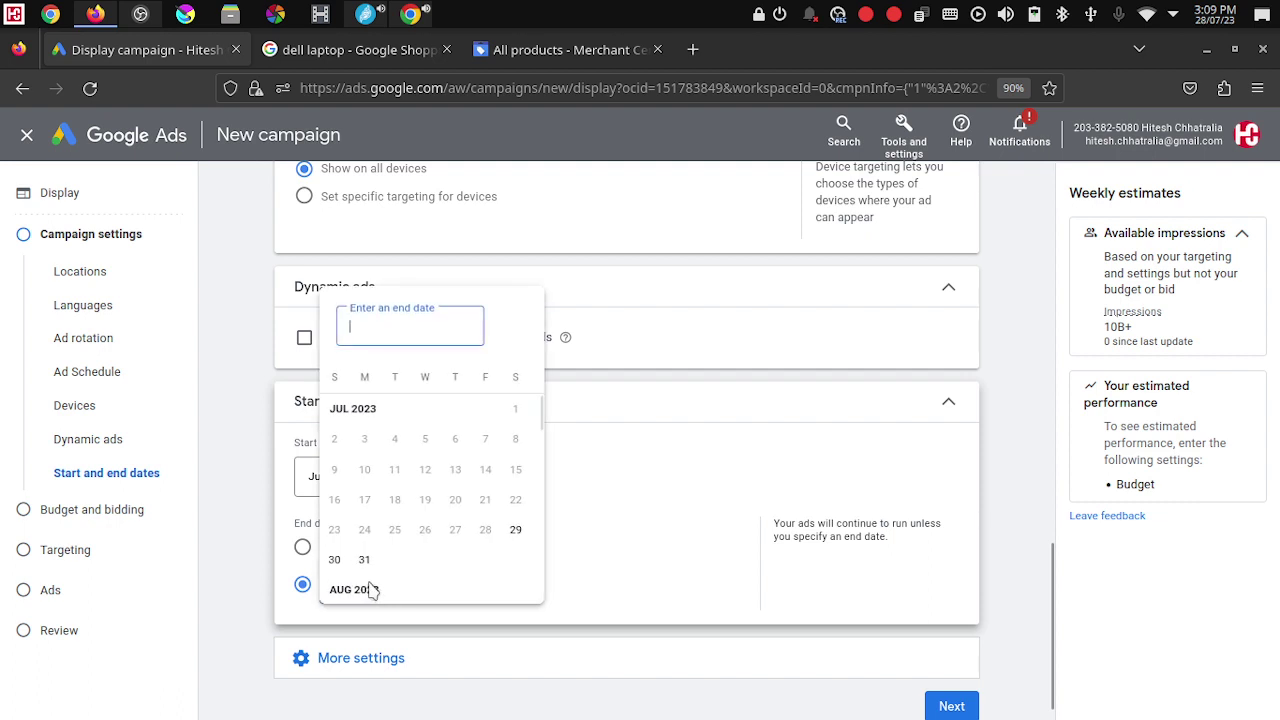
scroll(468, 531, down, 2)
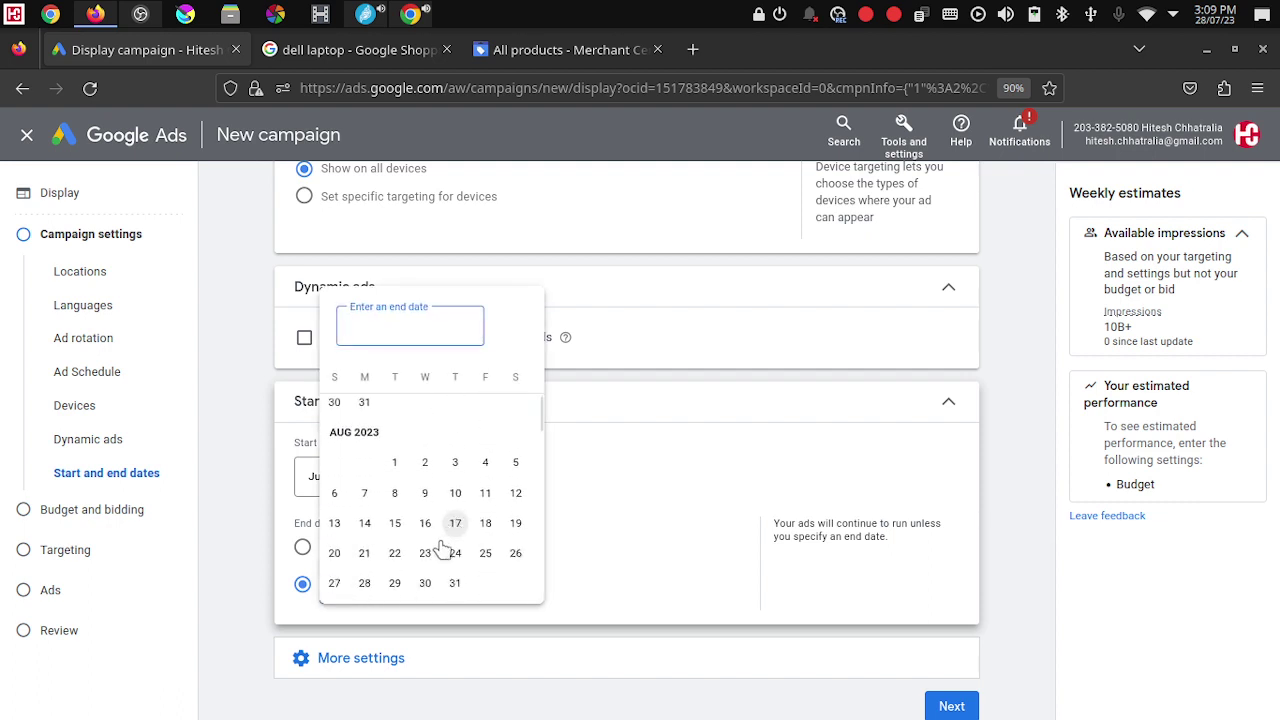
click(395, 523)
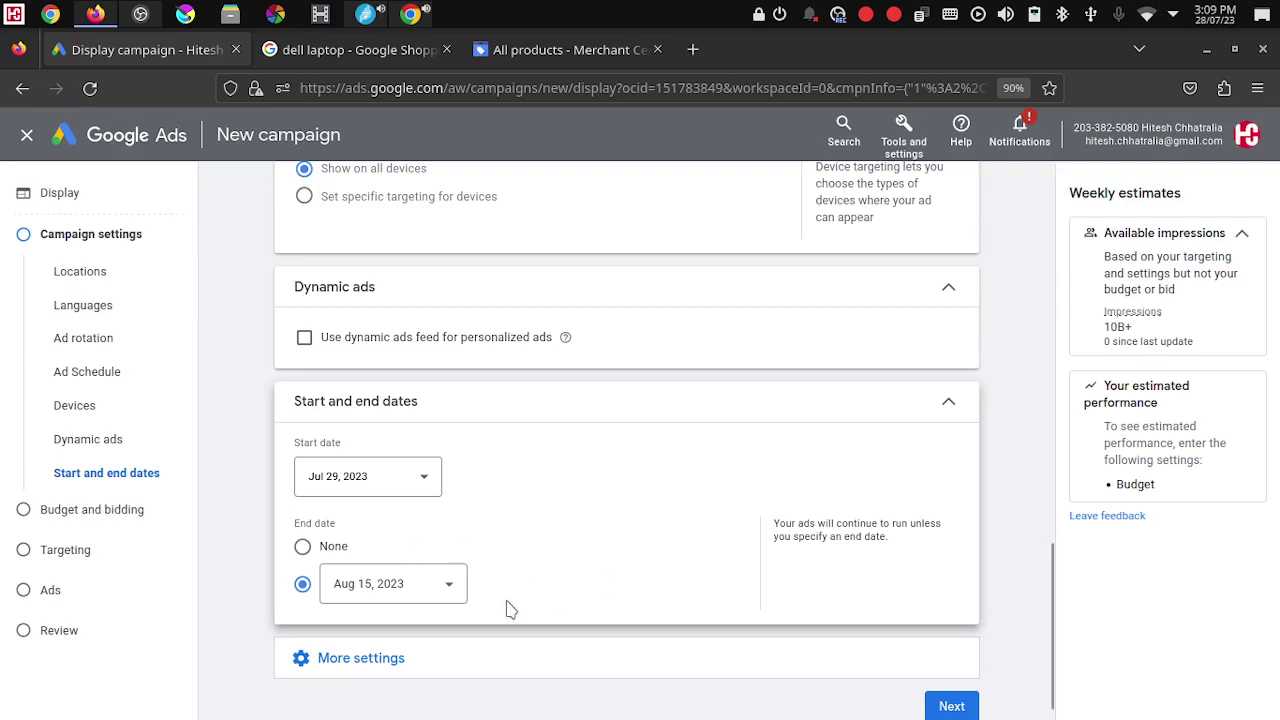
Step: Expand the additional campaign settings and open the Conversions section to view its view-through conversions option
scroll(497, 611, down, 1)
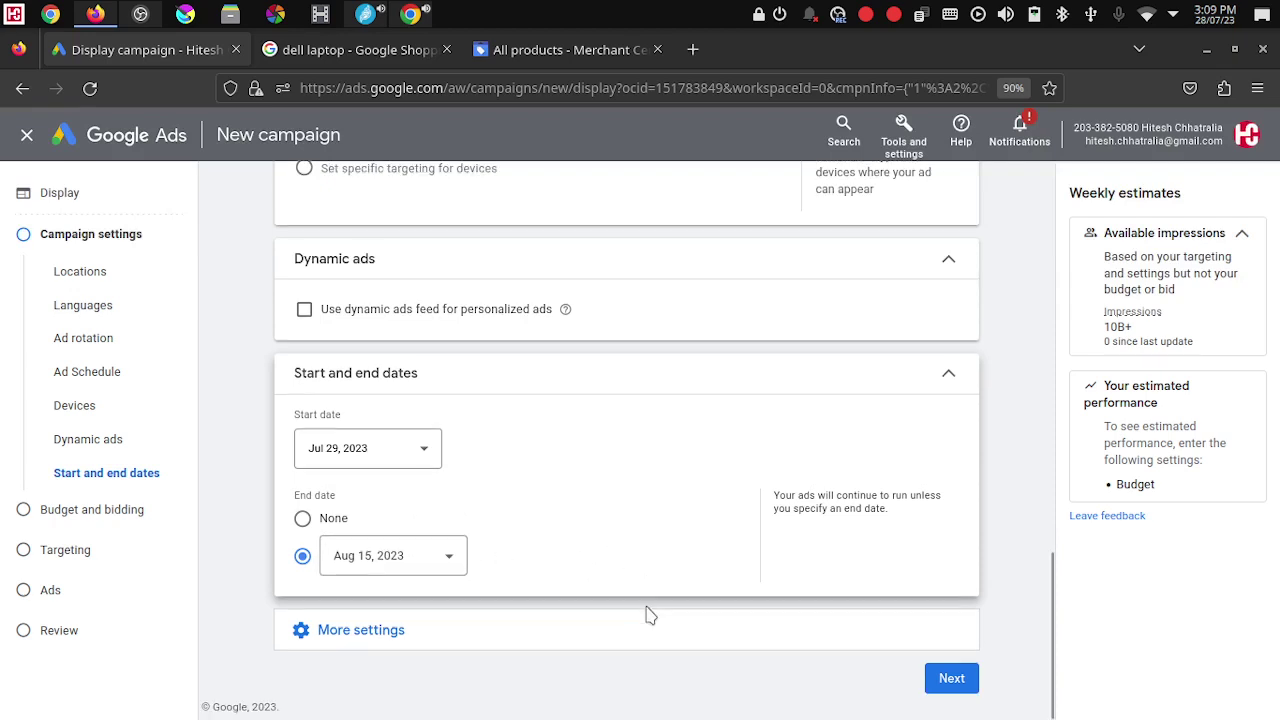
click(366, 632)
scroll(554, 577, down, 2)
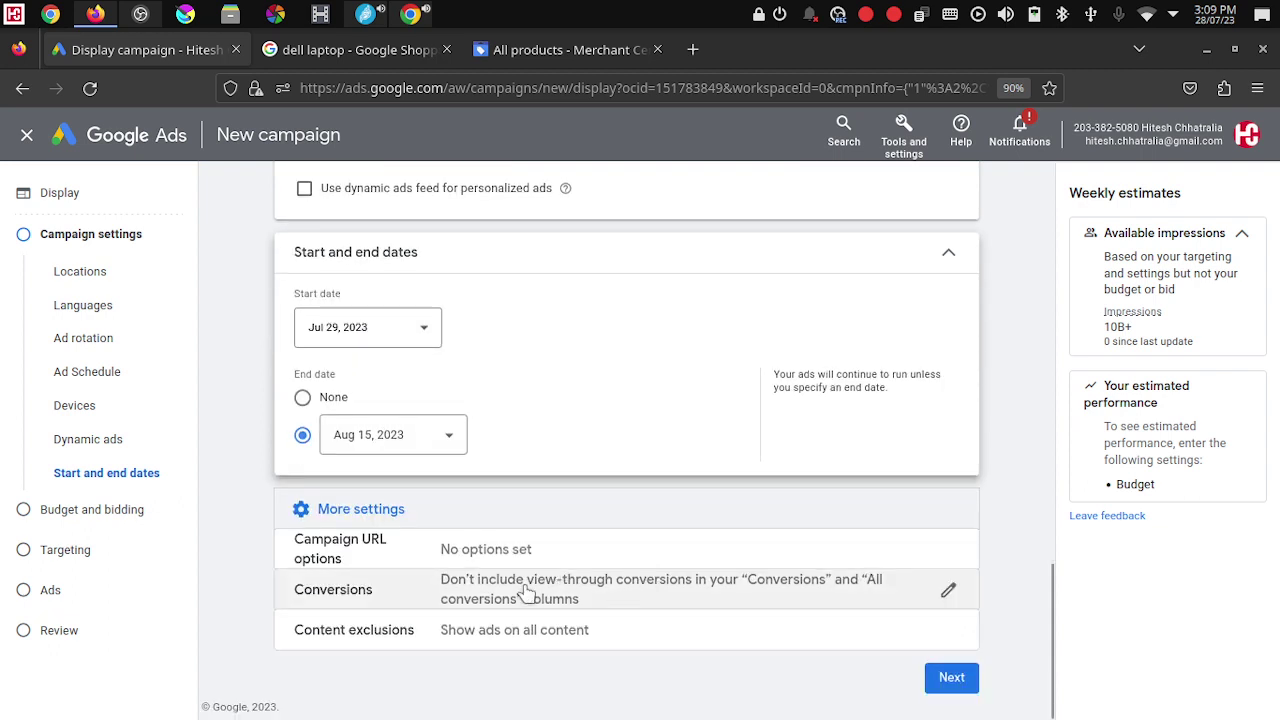
click(590, 590)
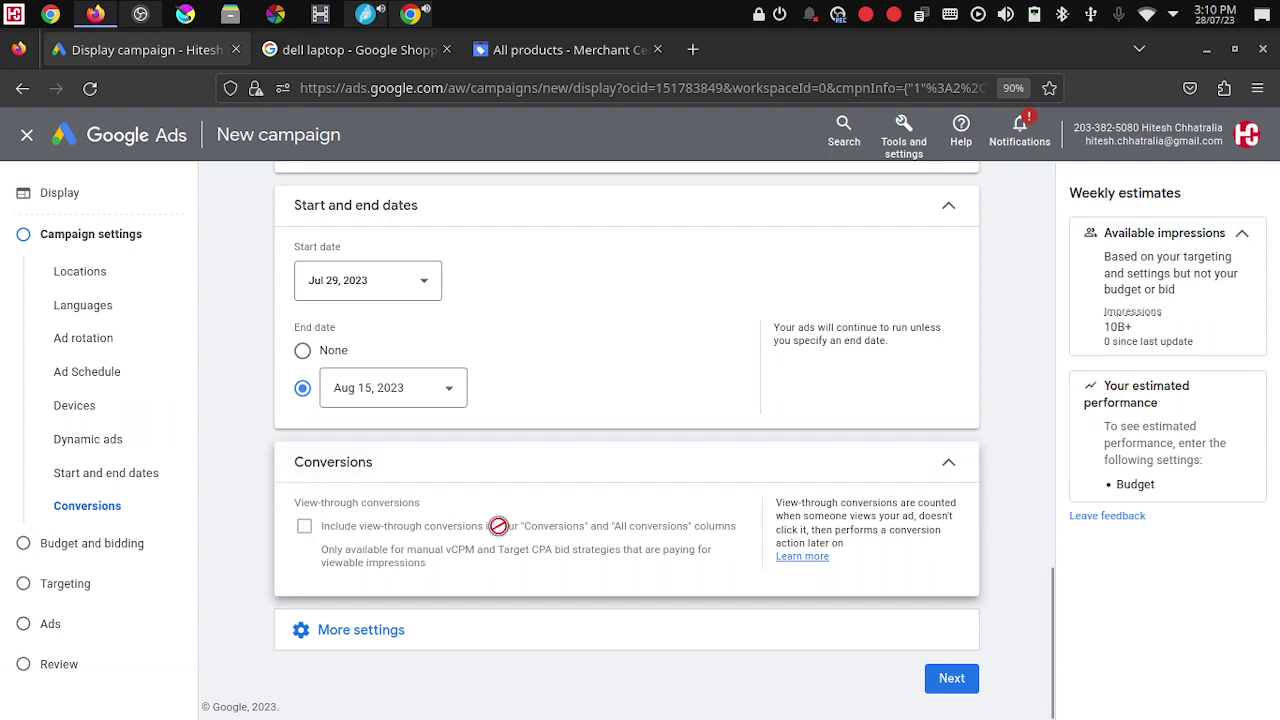
Step: Exclude all sensitive content in Content exclusions: Tragedy and conflict, Sensitive social issues, Profanity and rough language, Sexually suggestive, and Sensational and shocking
click(370, 635)
scroll(538, 573, down, 2)
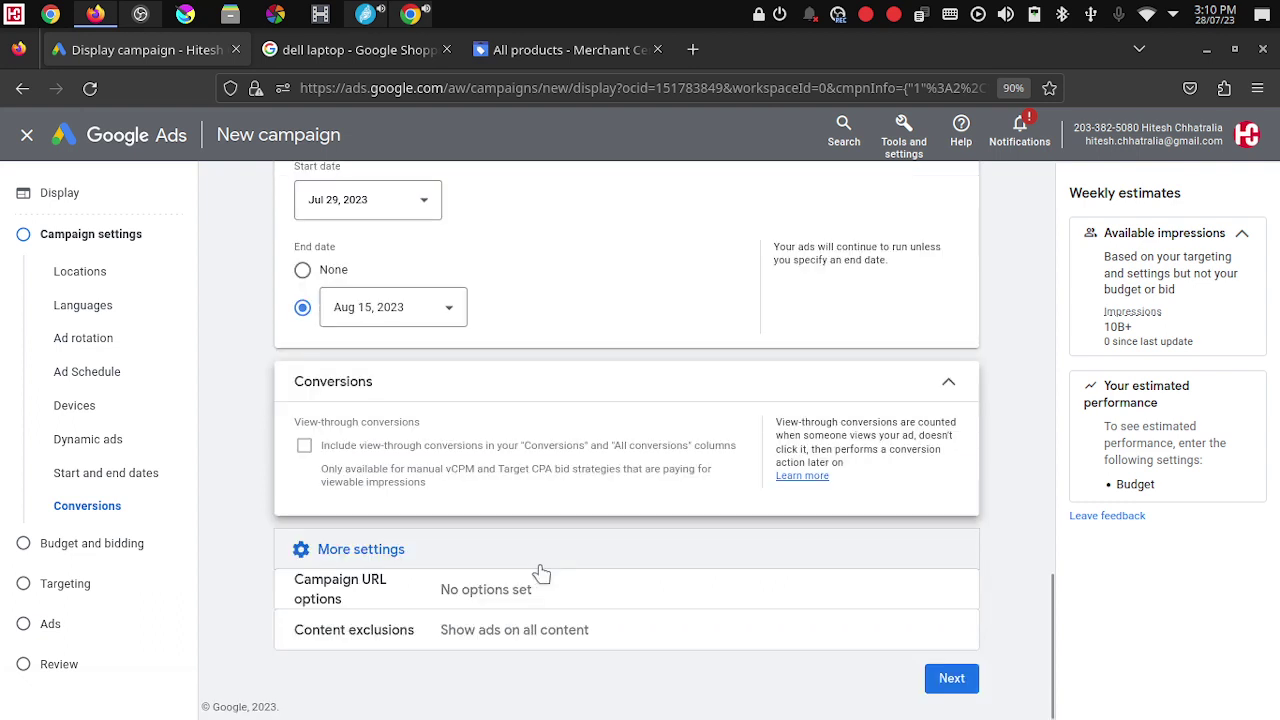
click(510, 632)
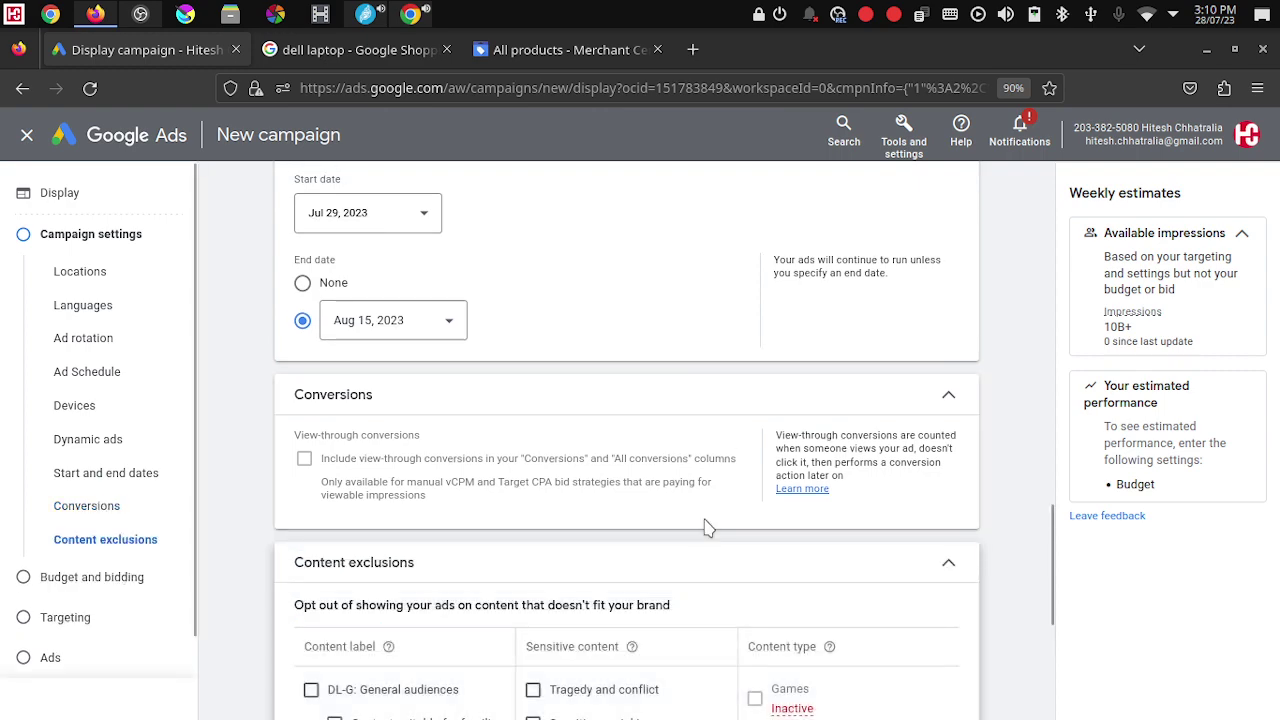
scroll(706, 527, down, 4)
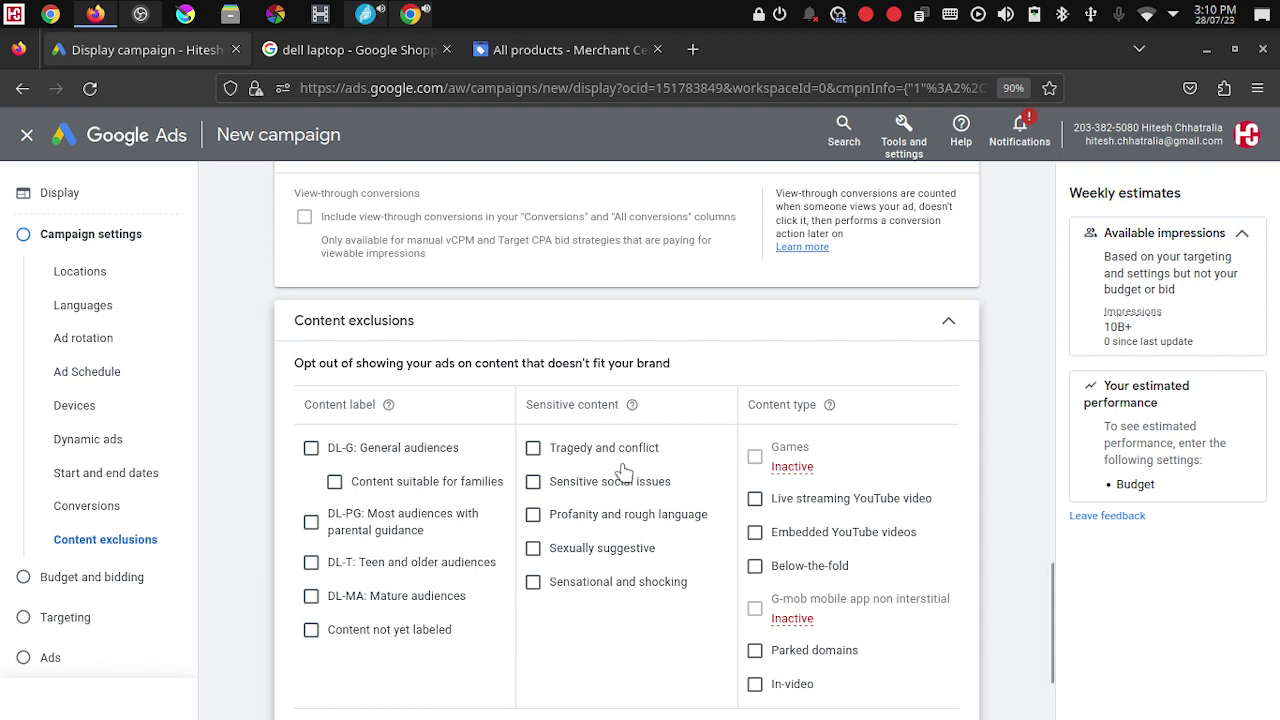
click(533, 449)
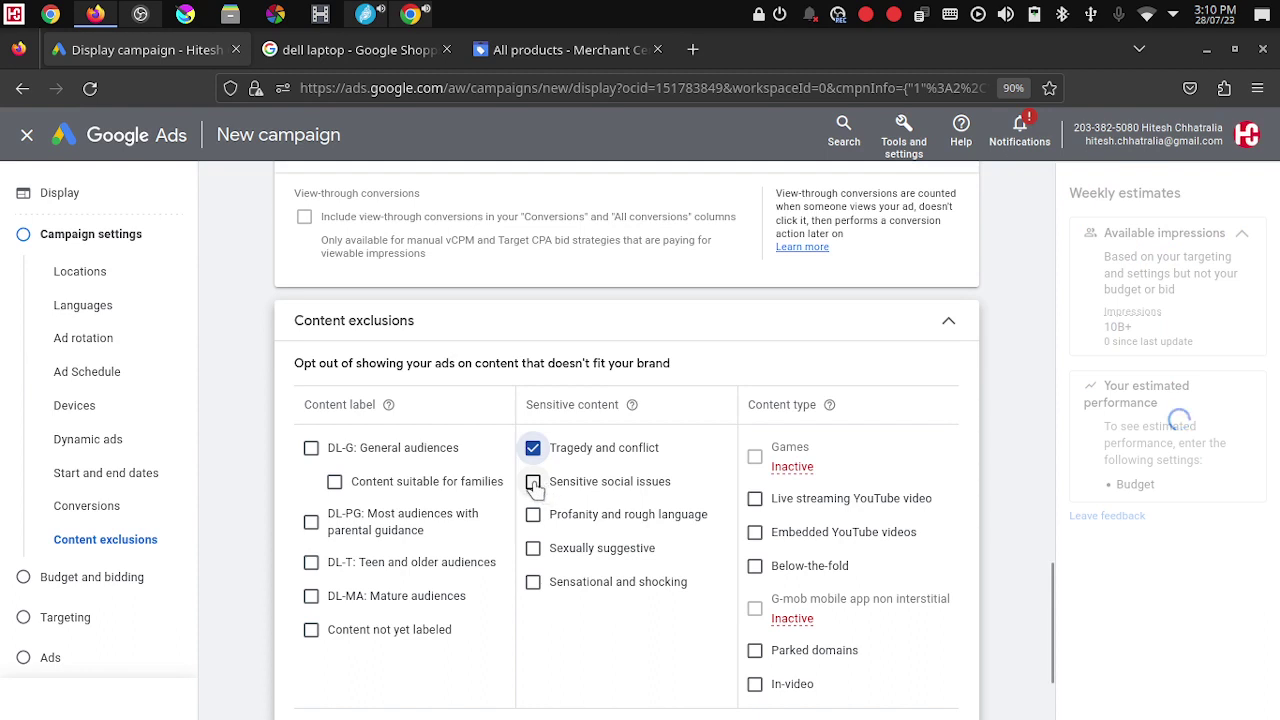
click(533, 481)
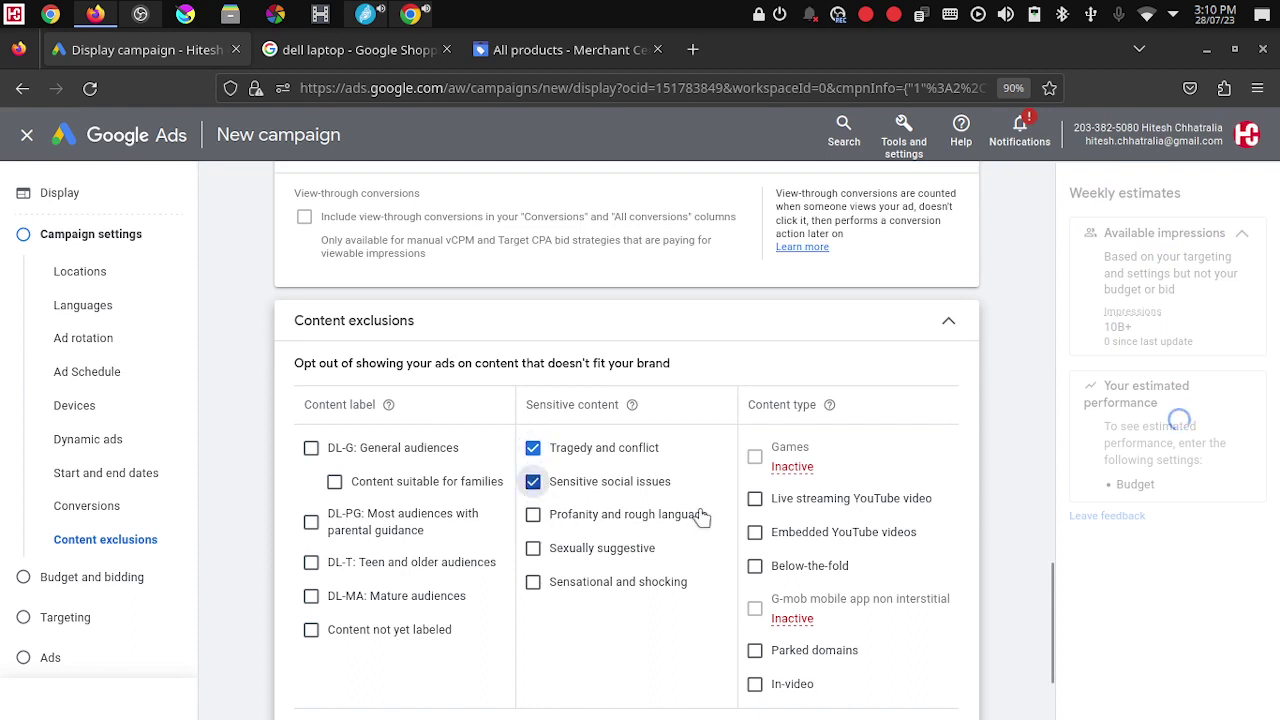
click(533, 514)
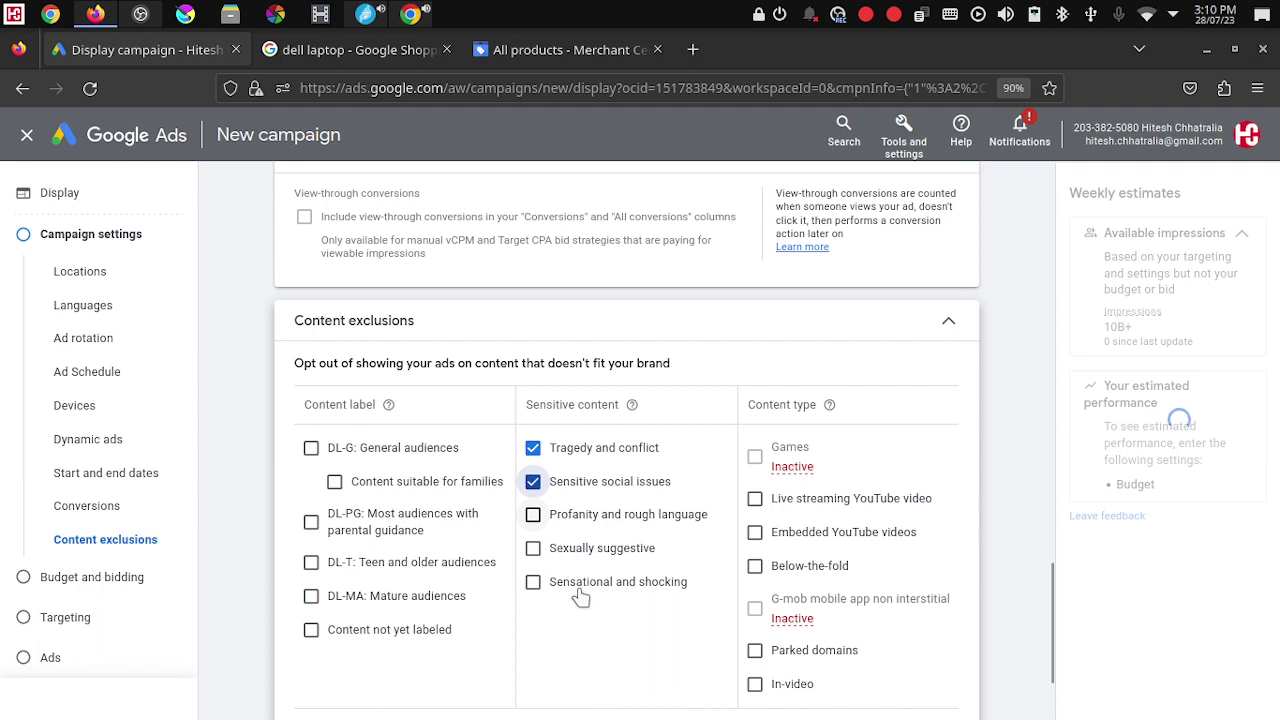
click(533, 549)
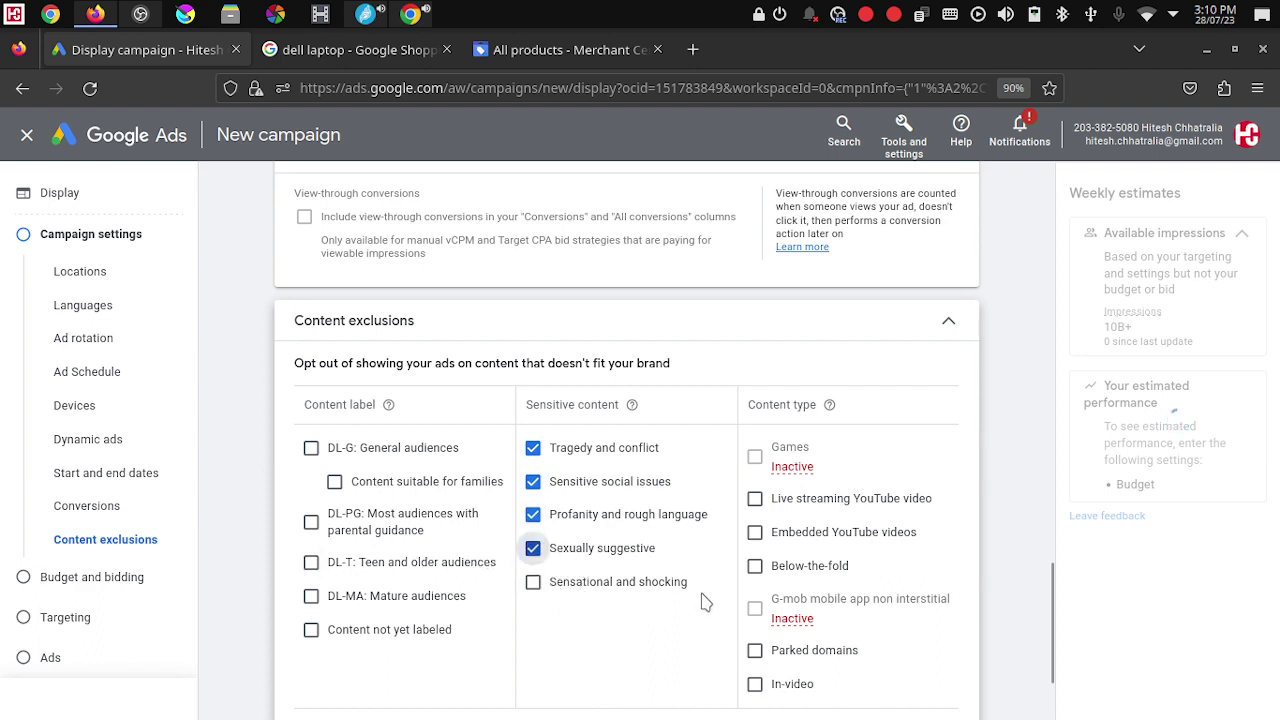
click(533, 583)
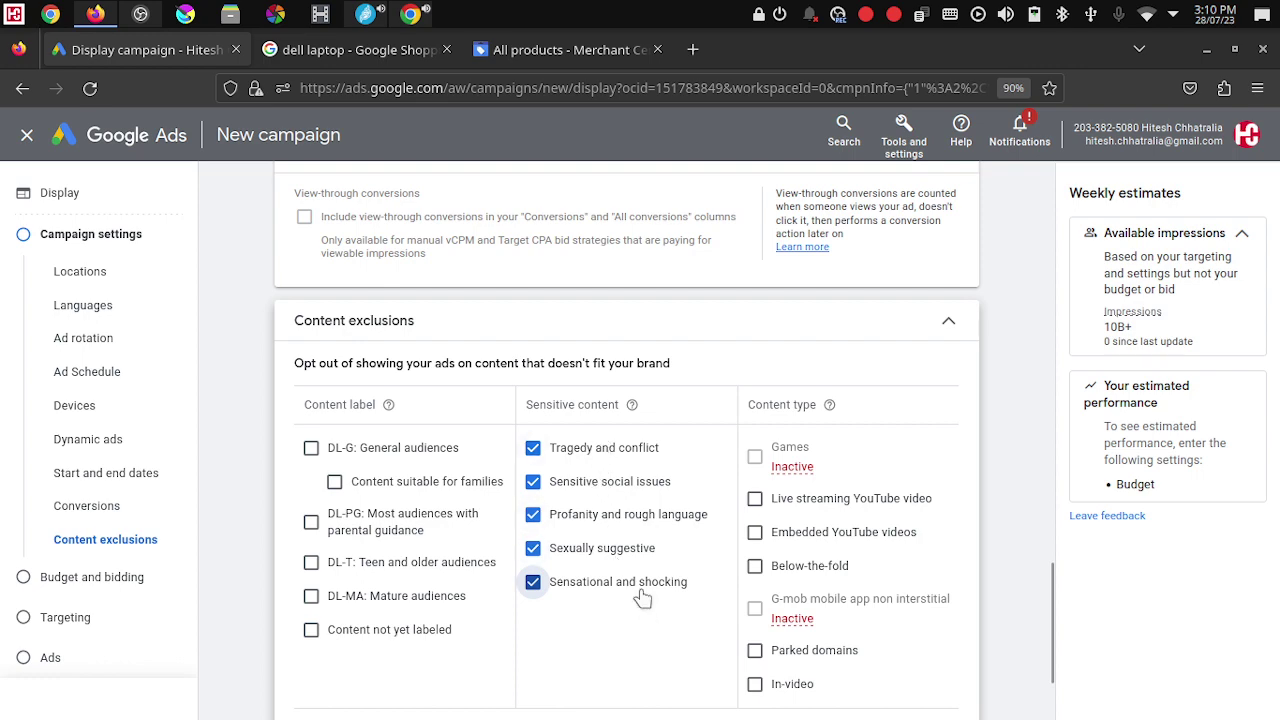
Step: Check the remaining additional campaign settings and continue to Budget and bidding
scroll(643, 597, down, 3)
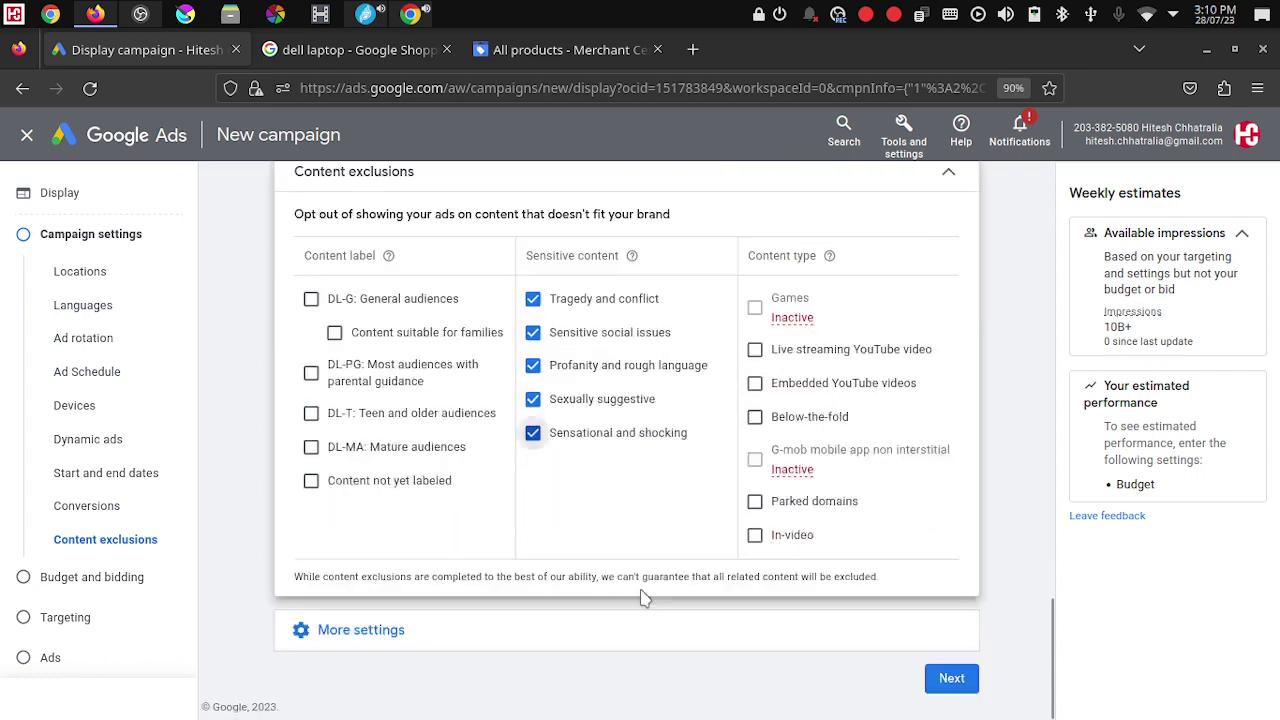
click(358, 631)
scroll(500, 604, down, 1)
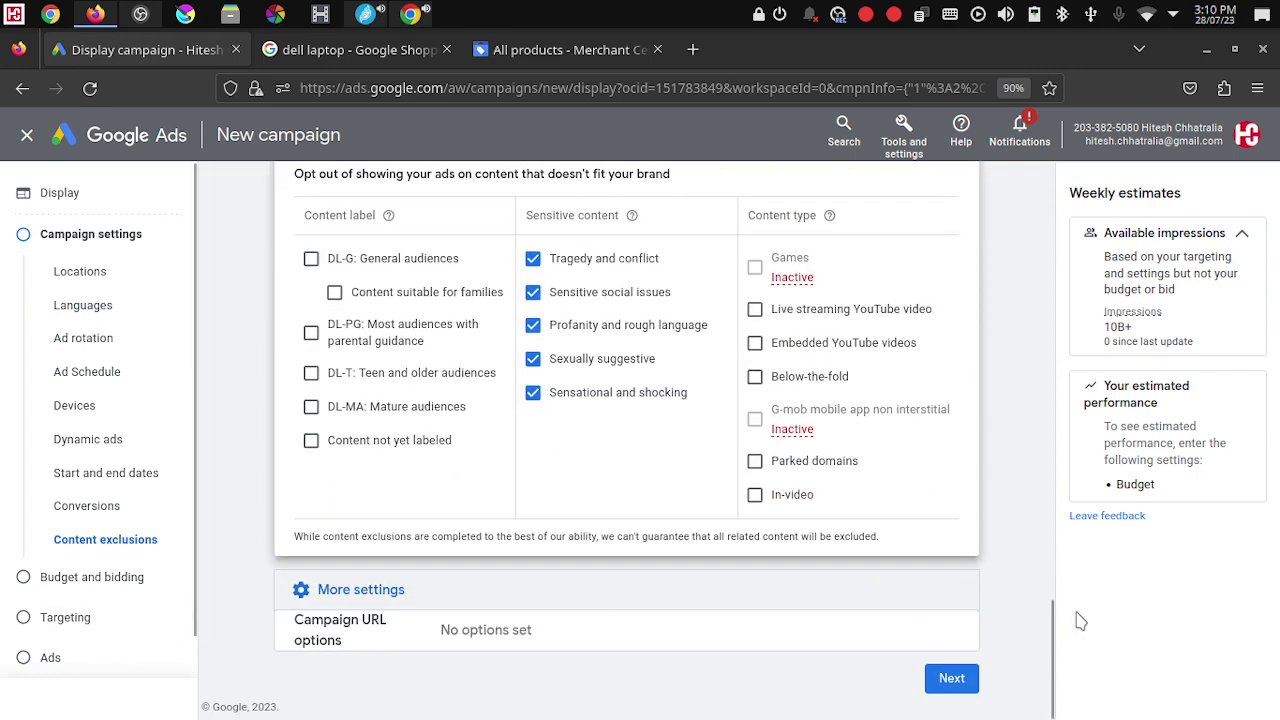
click(951, 680)
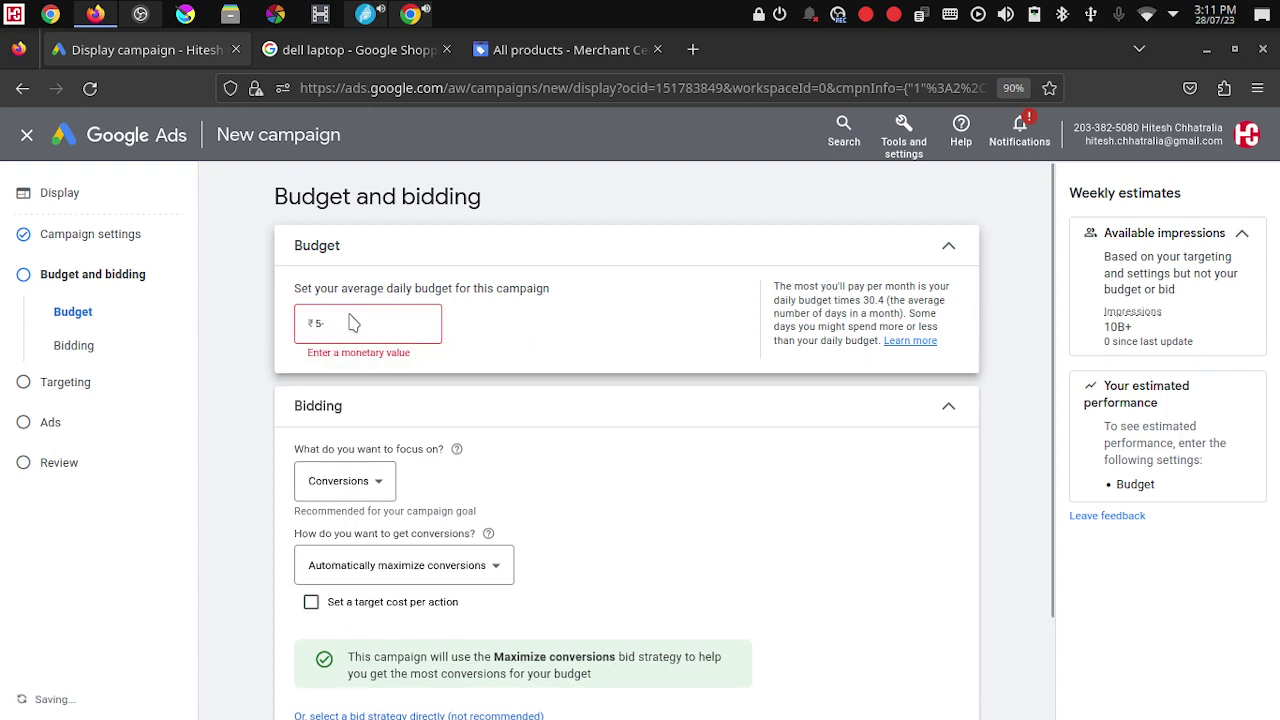
Step: Set the average daily budget to ₹500 and keep Conversions as the bidding focus
key(BackSpace)
text(00)
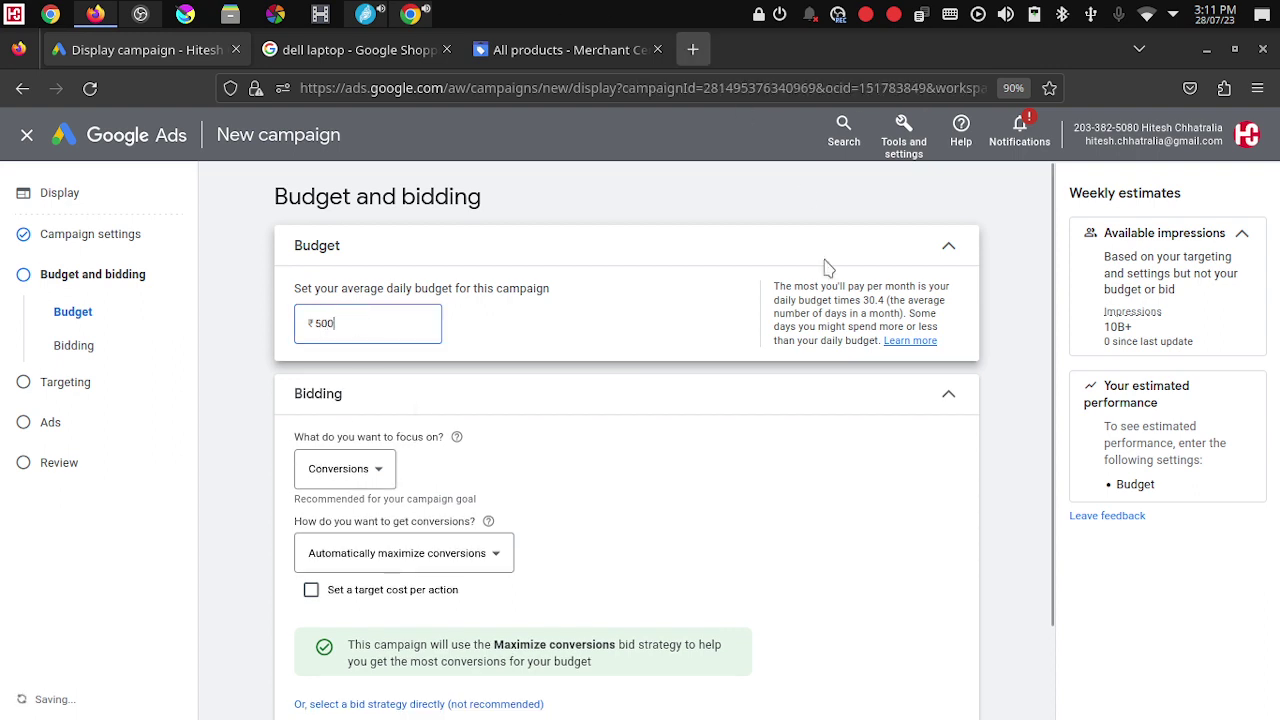
click(380, 477)
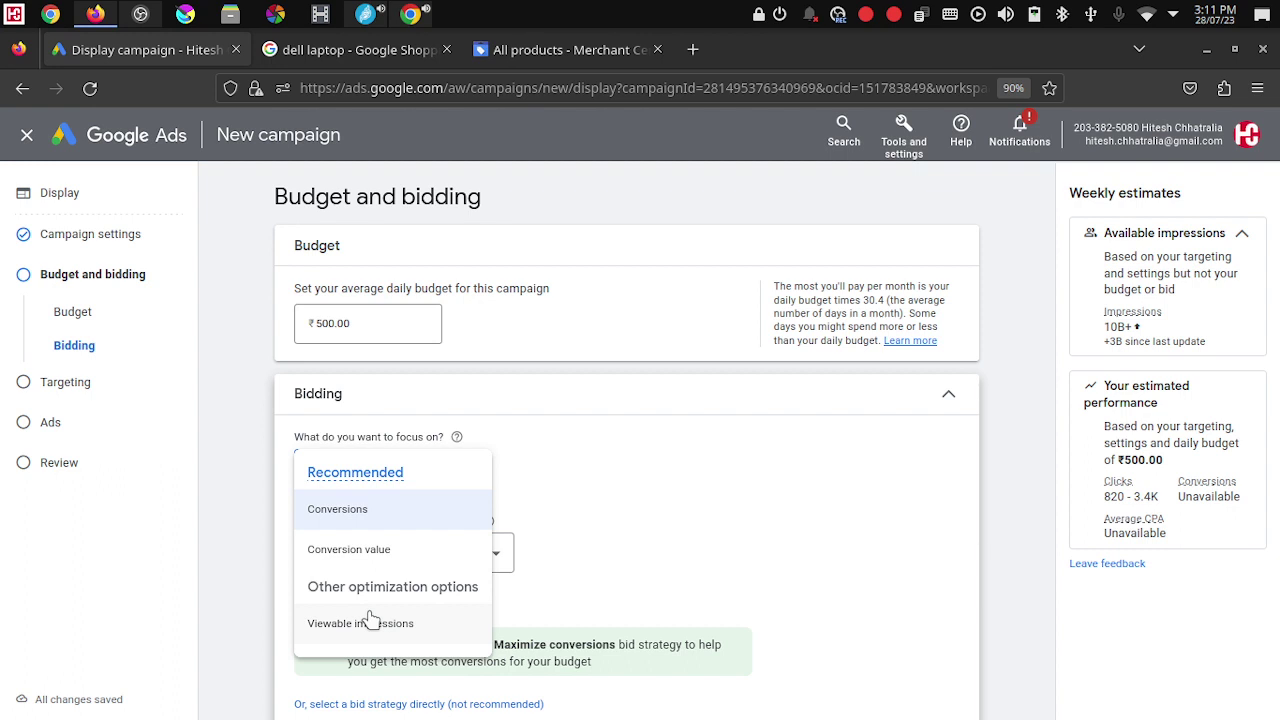
click(342, 515)
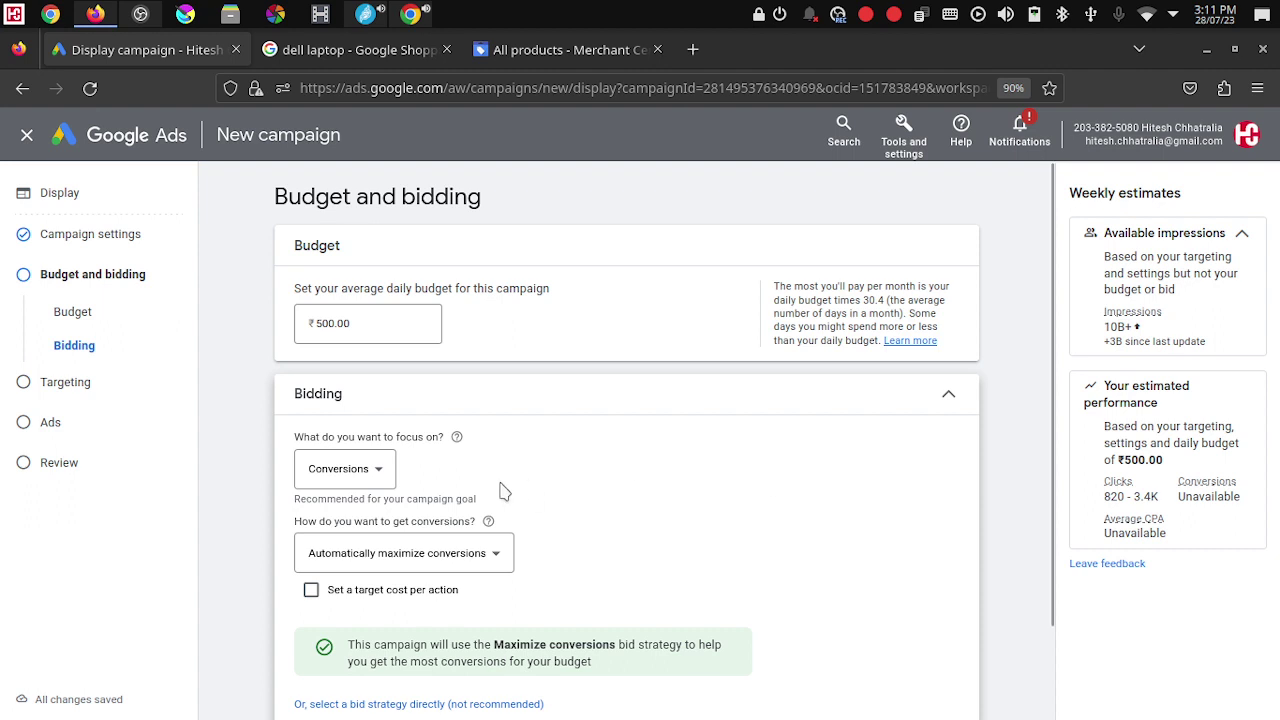
Step: Try manually set bids with an enhanced CPC bid, and return to automatically maximizing conversions
scroll(634, 468, down, 1)
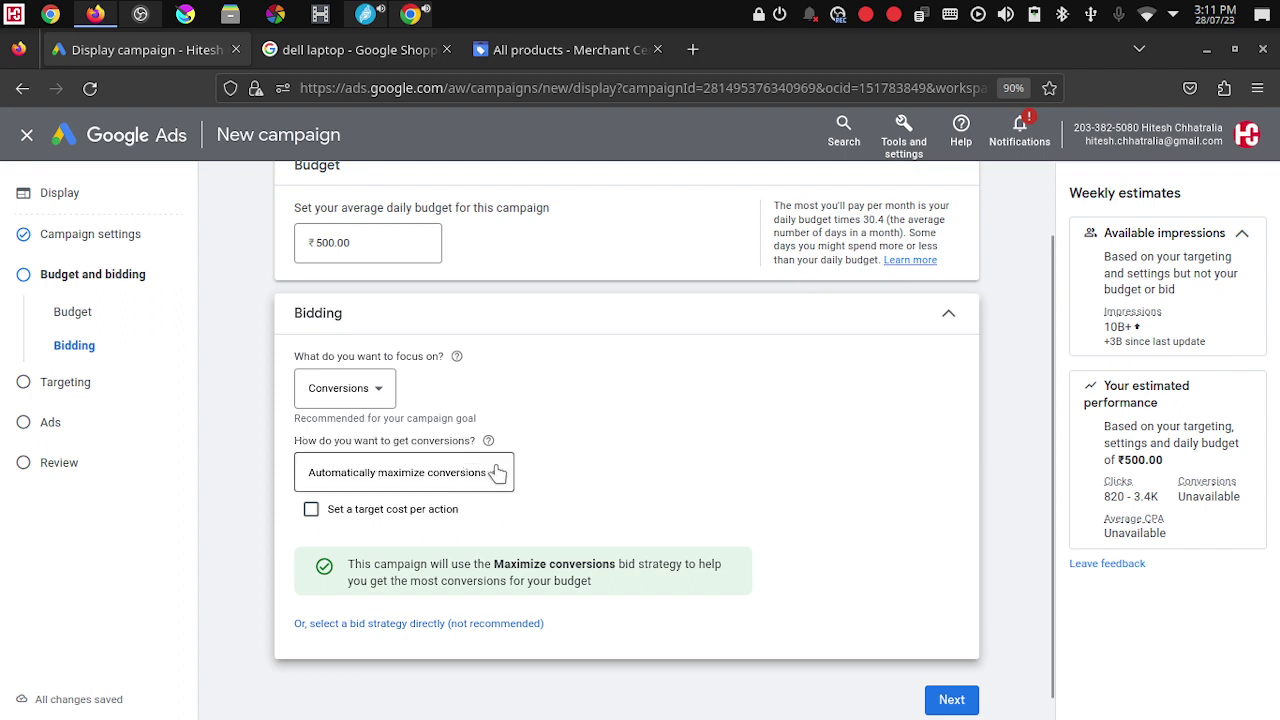
click(500, 472)
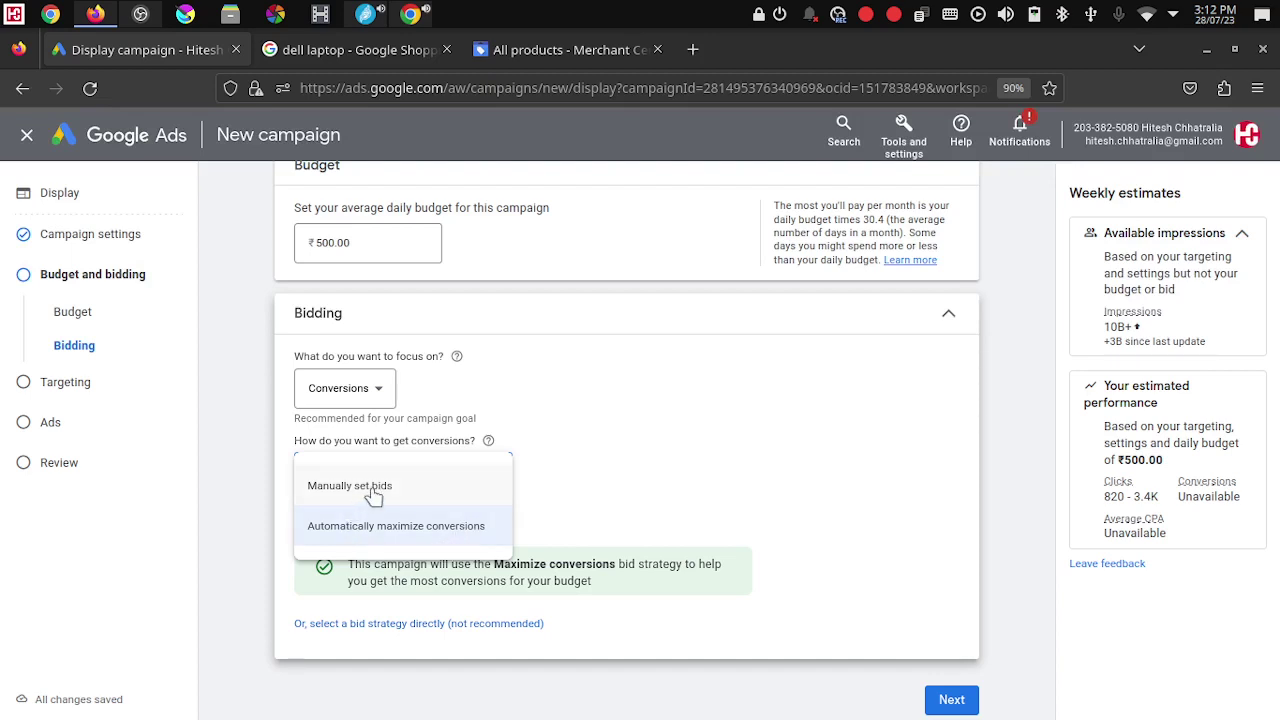
mouse_move(373, 497)
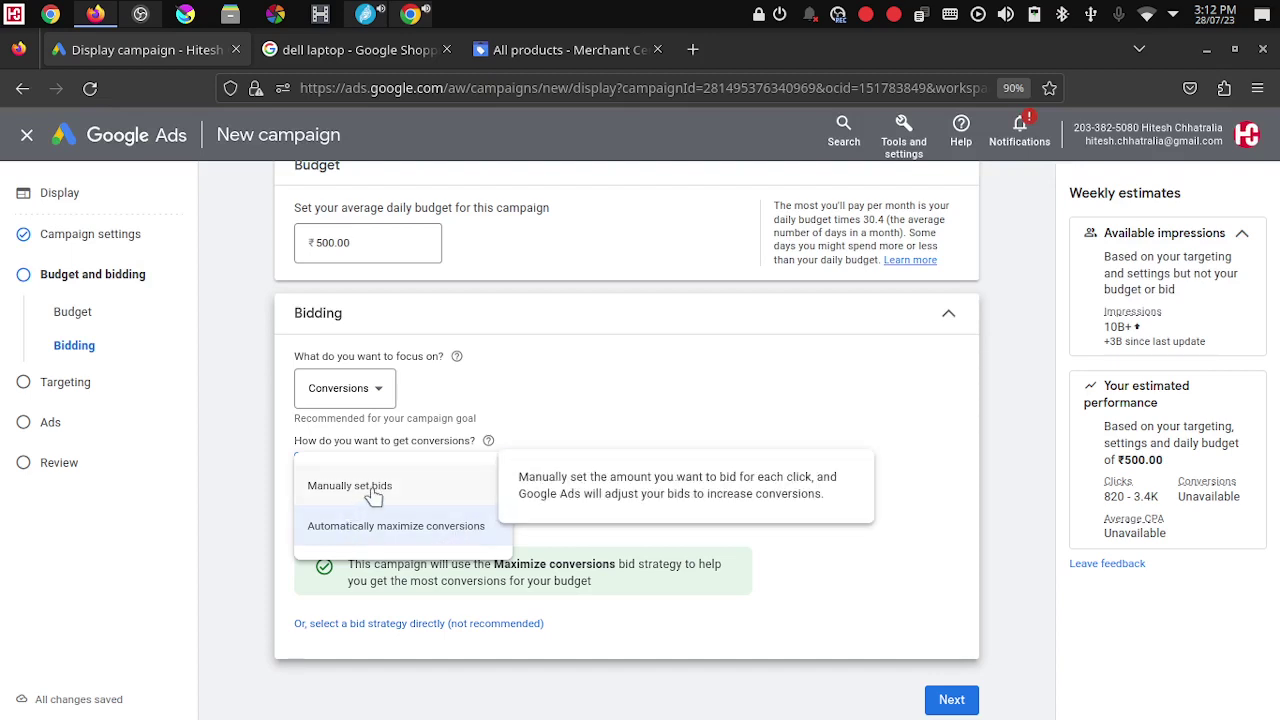
click(373, 497)
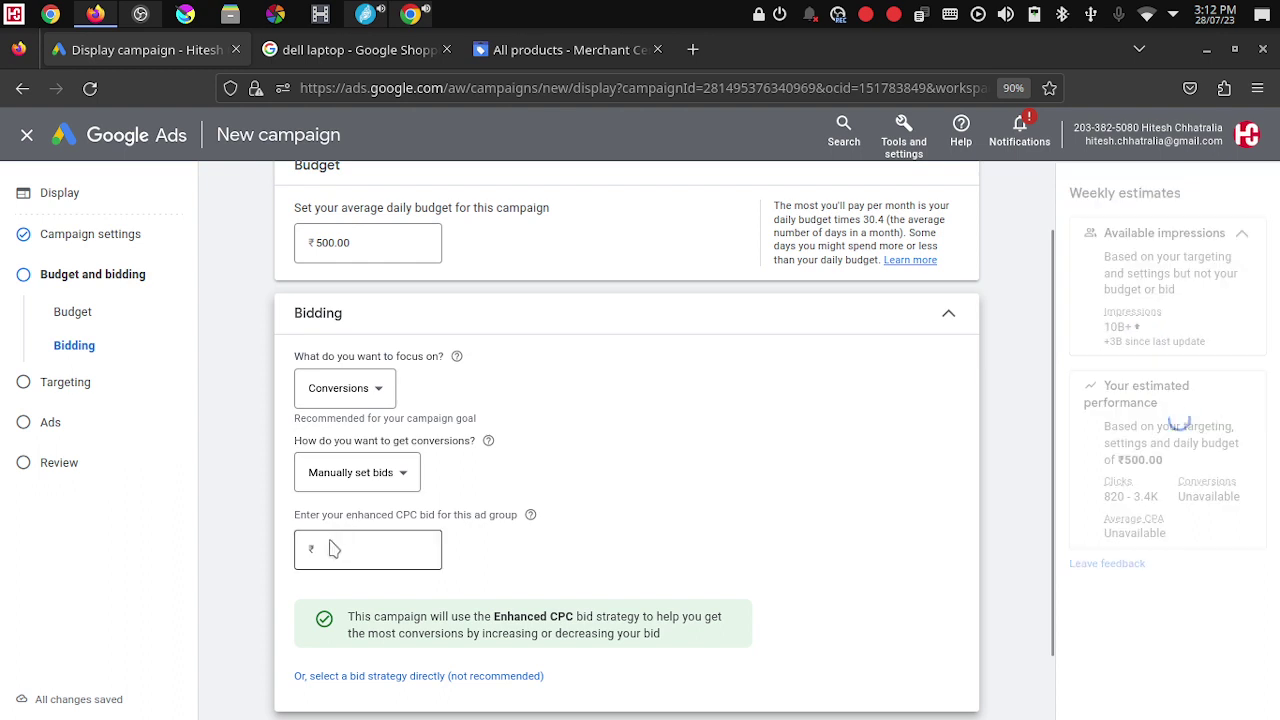
click(370, 543)
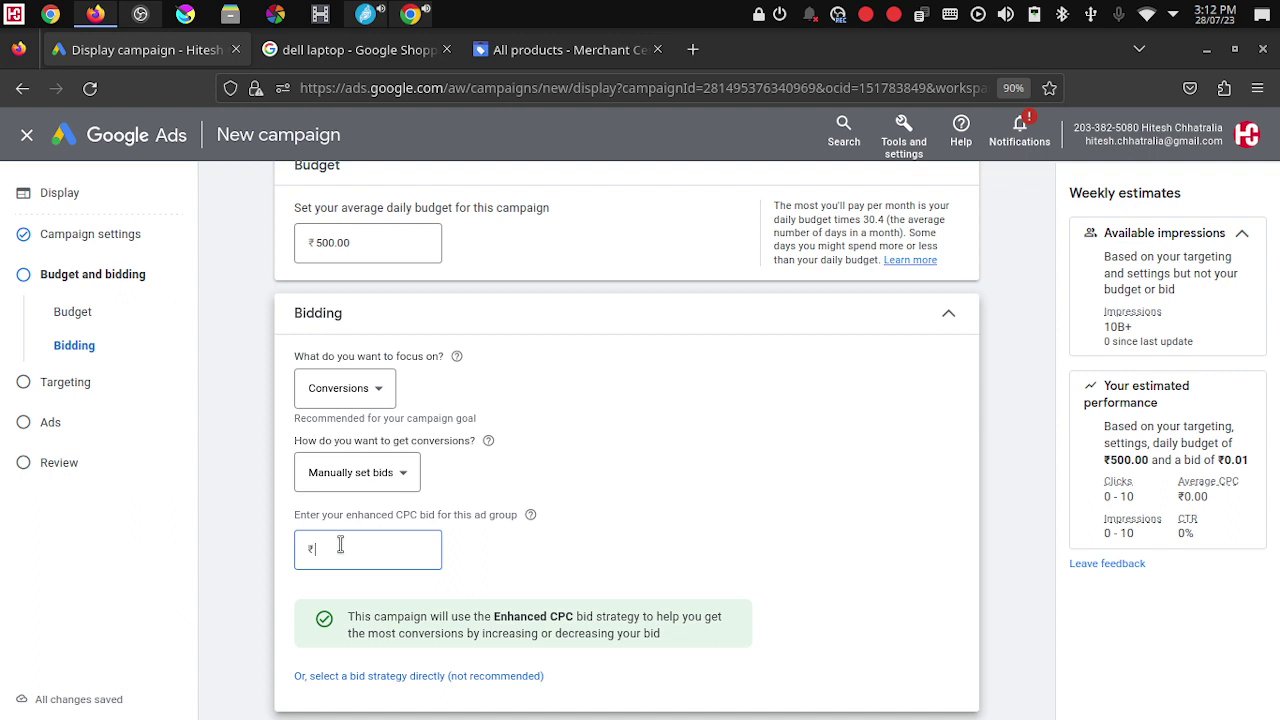
click(400, 474)
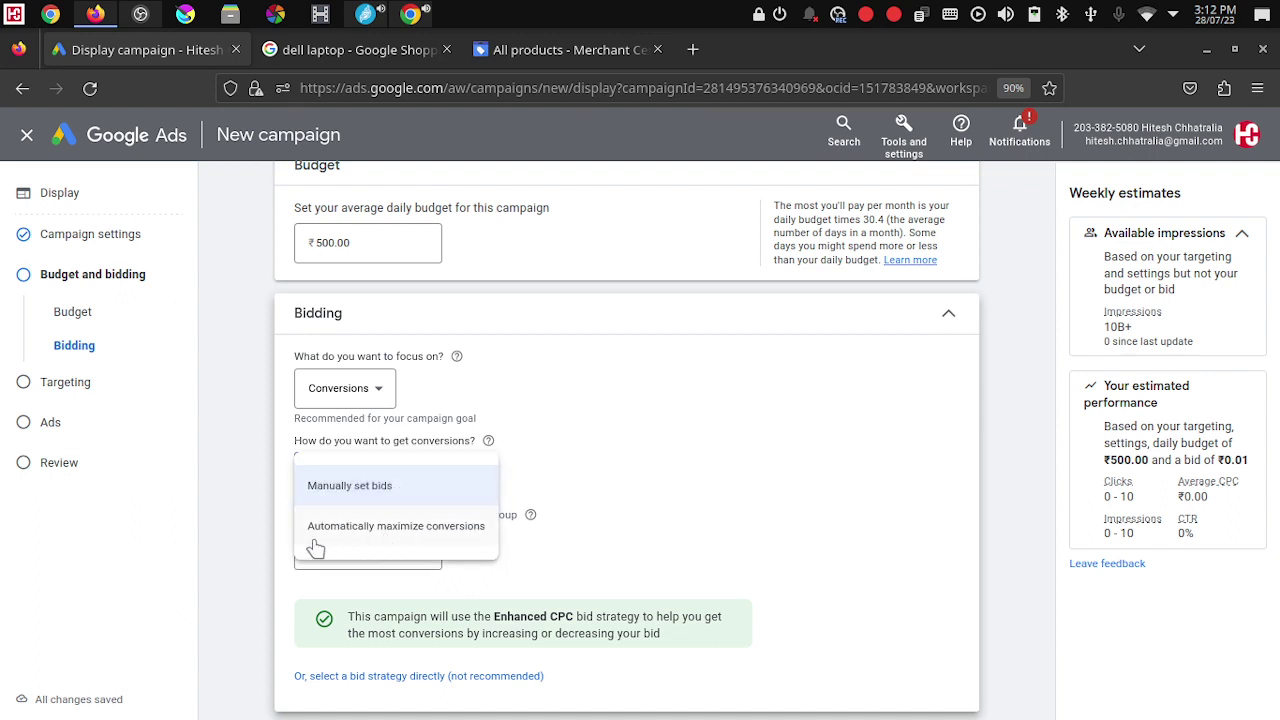
click(398, 527)
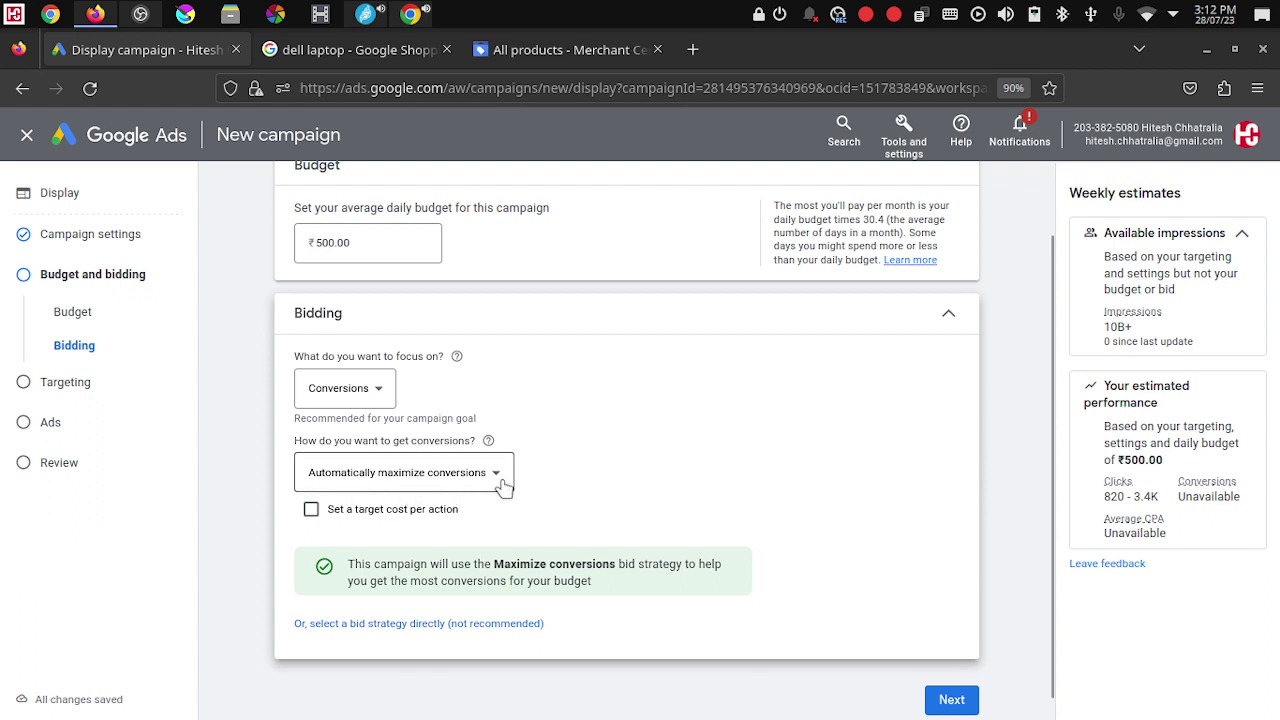
Step: Enable a target cost per action and set the target CPA to ₹1
click(366, 512)
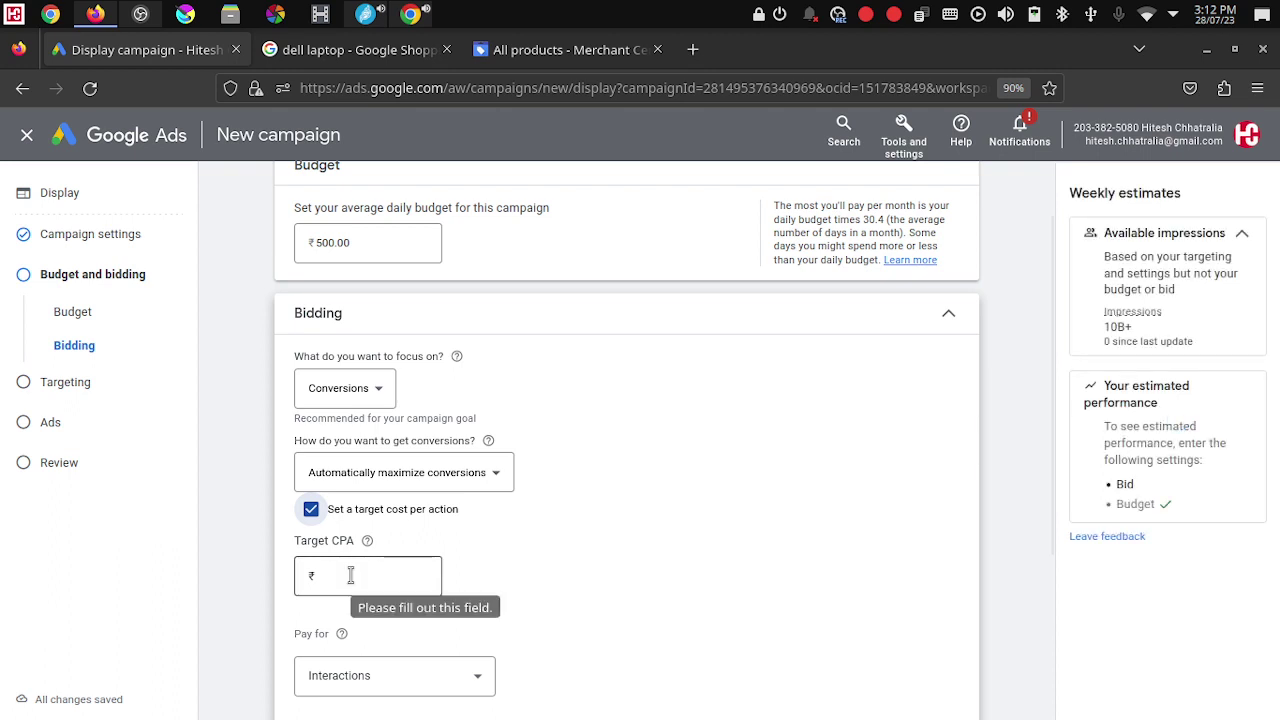
click(350, 575)
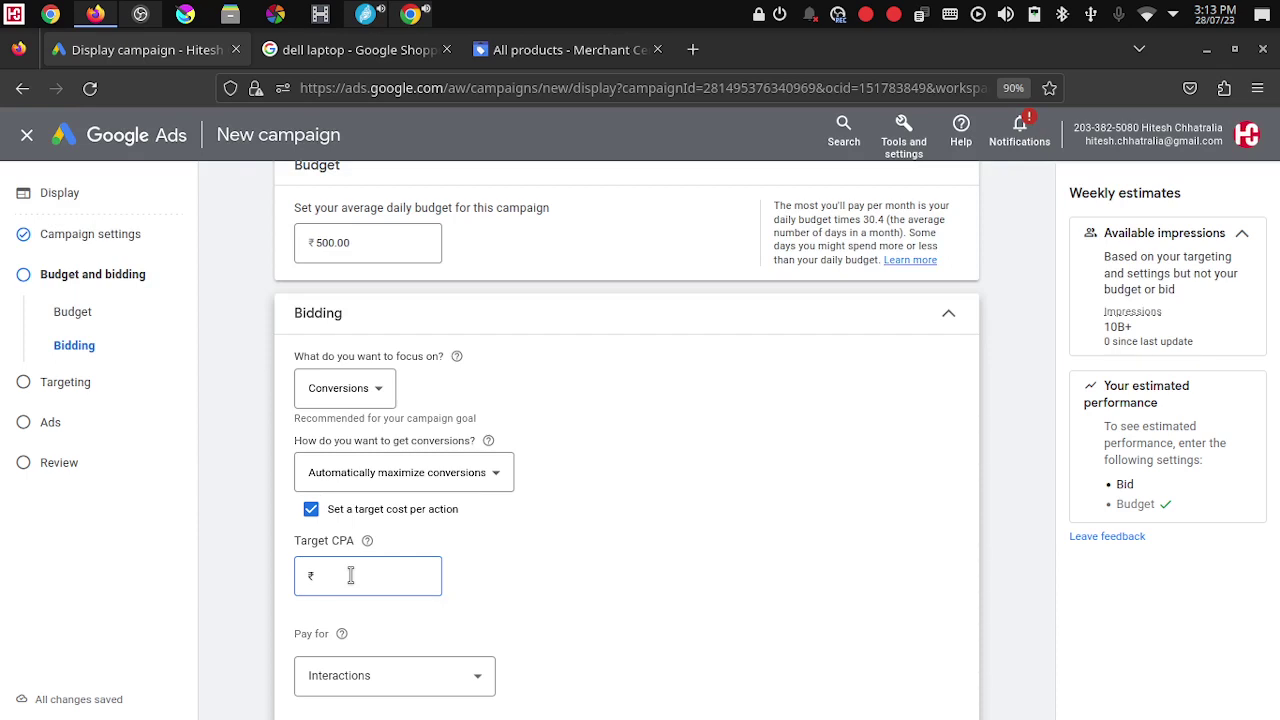
text(1)
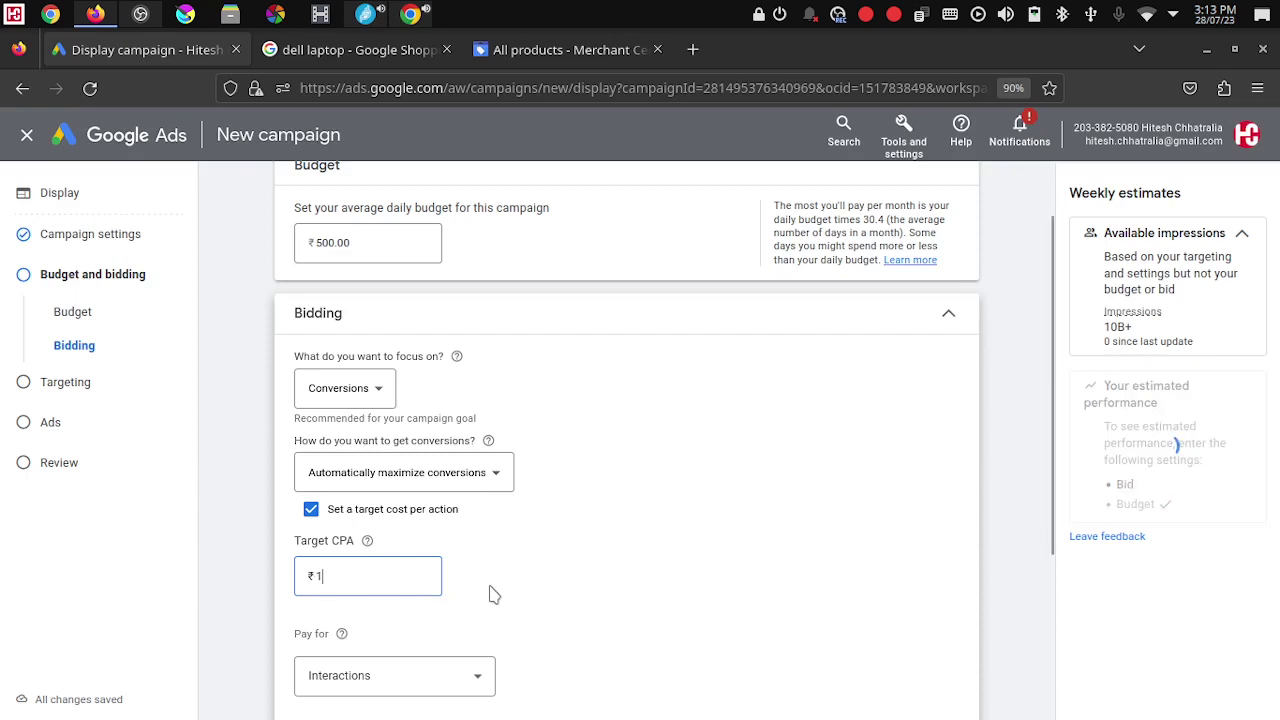
Step: Review the payment options for the target CPA, including Viewable Impressions, and keep Interactions selected
scroll(491, 592, down, 1)
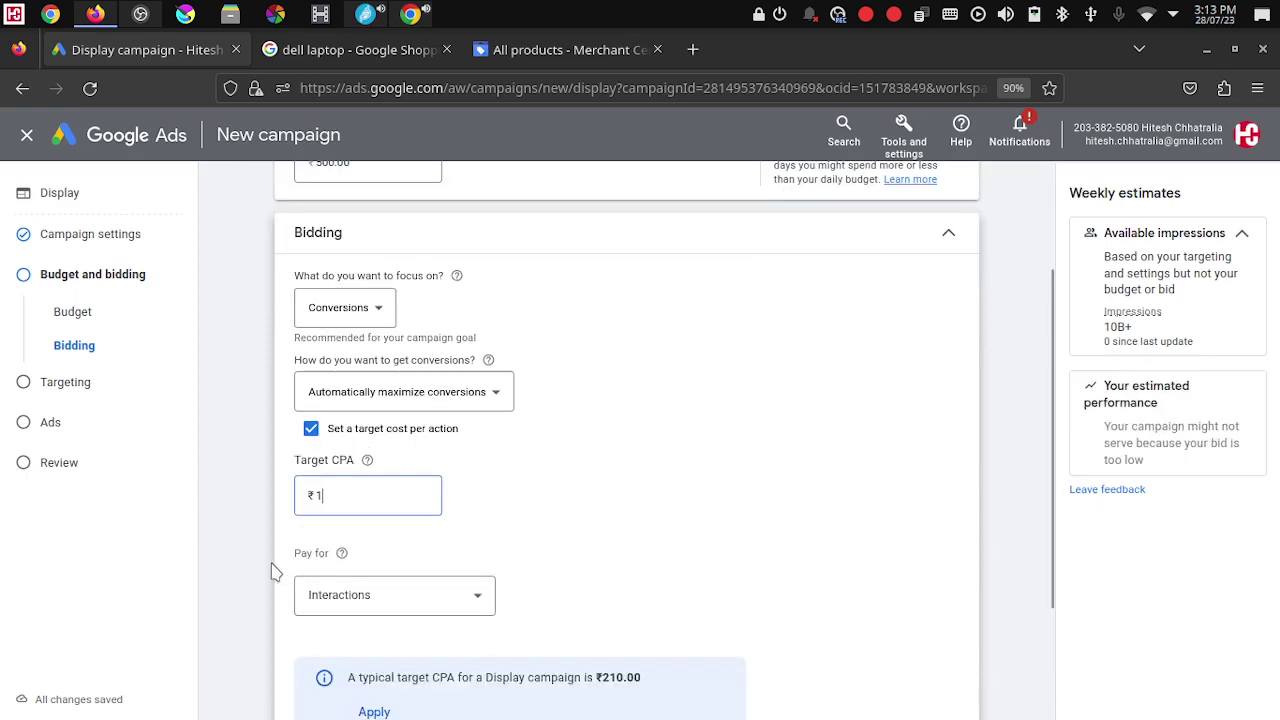
click(448, 603)
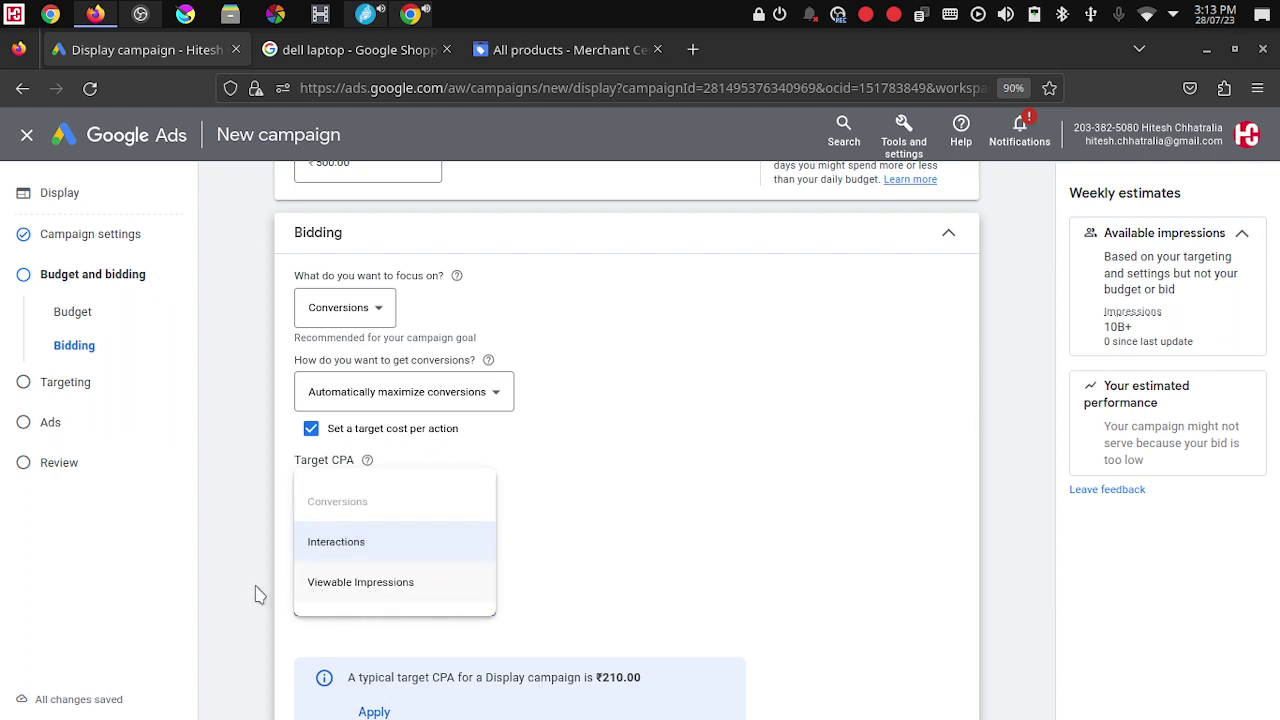
mouse_move(348, 594)
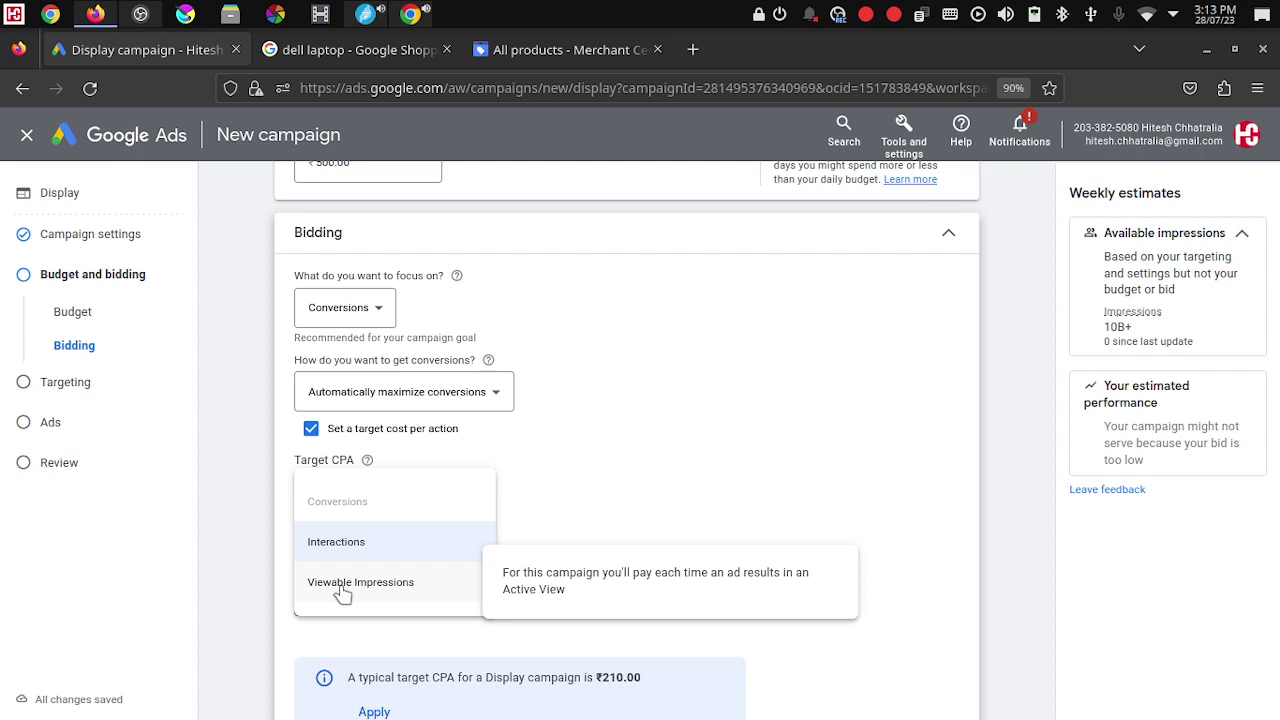
click(338, 541)
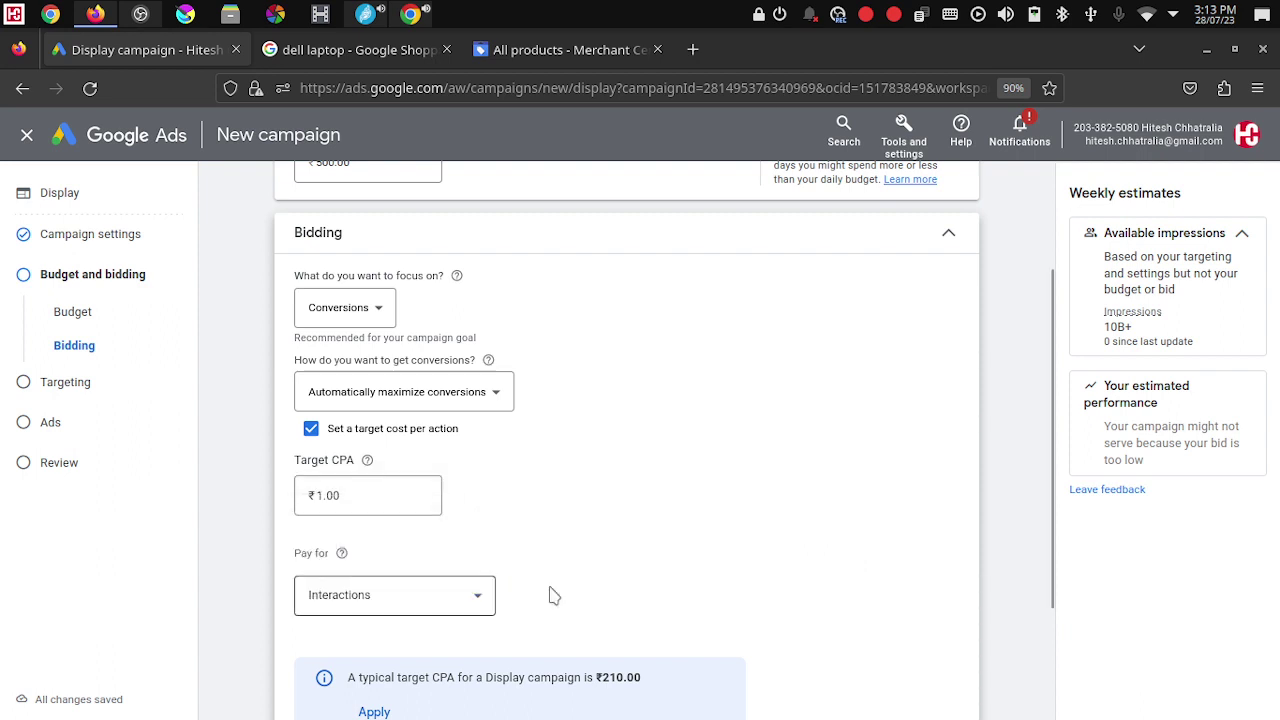
scroll(646, 526, down, 2)
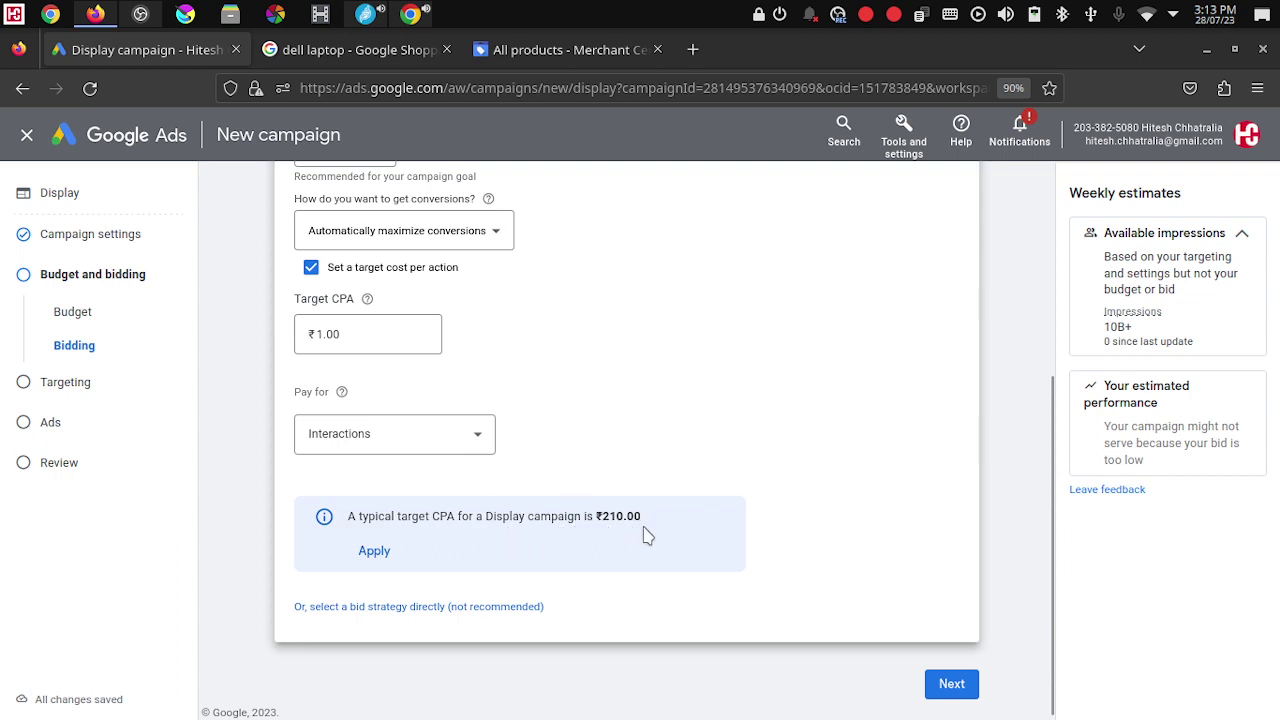
Step: Apply the suggested target CPA of ₹210.00 and continue to the campaign's targeting settings
click(376, 554)
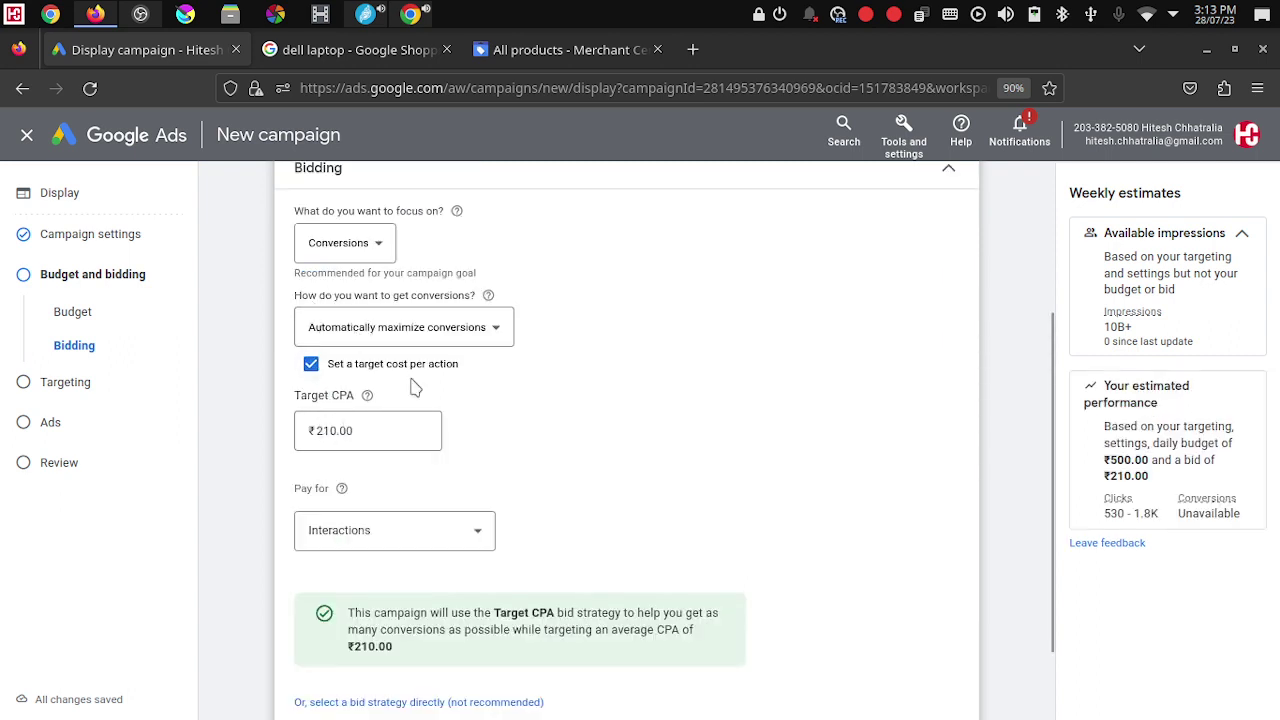
scroll(420, 385, up, 1)
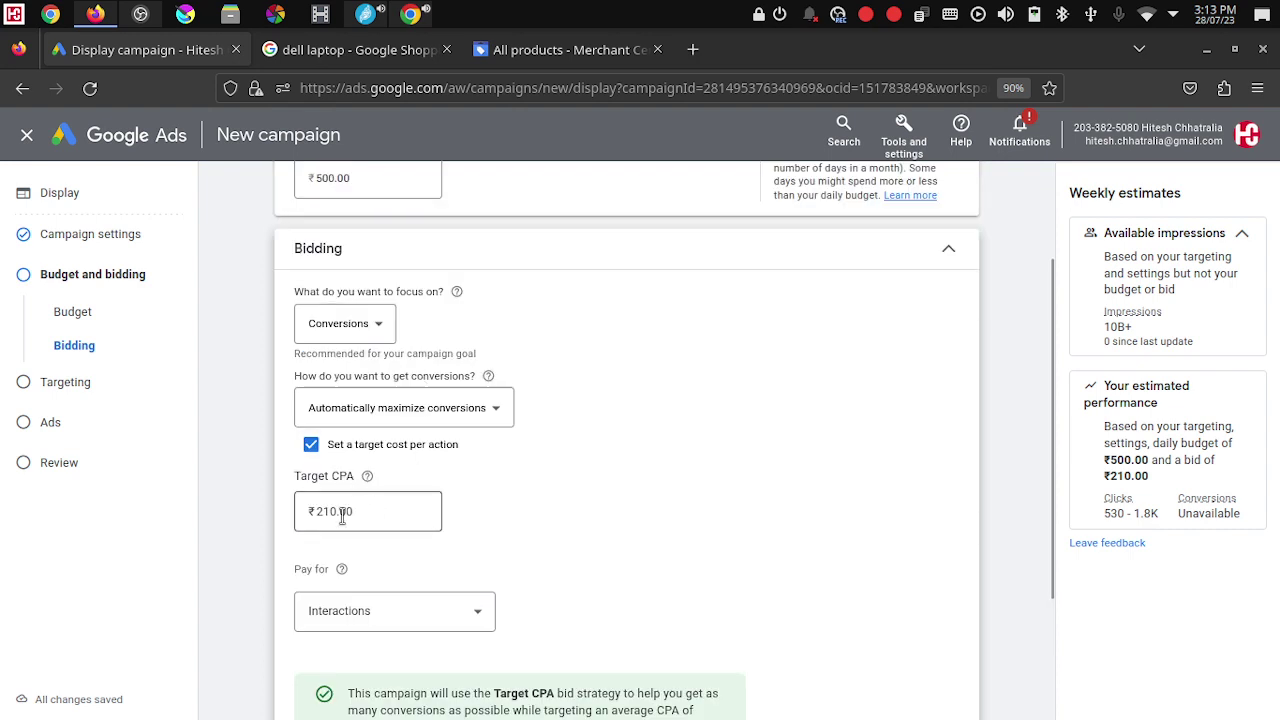
double_click(336, 476)
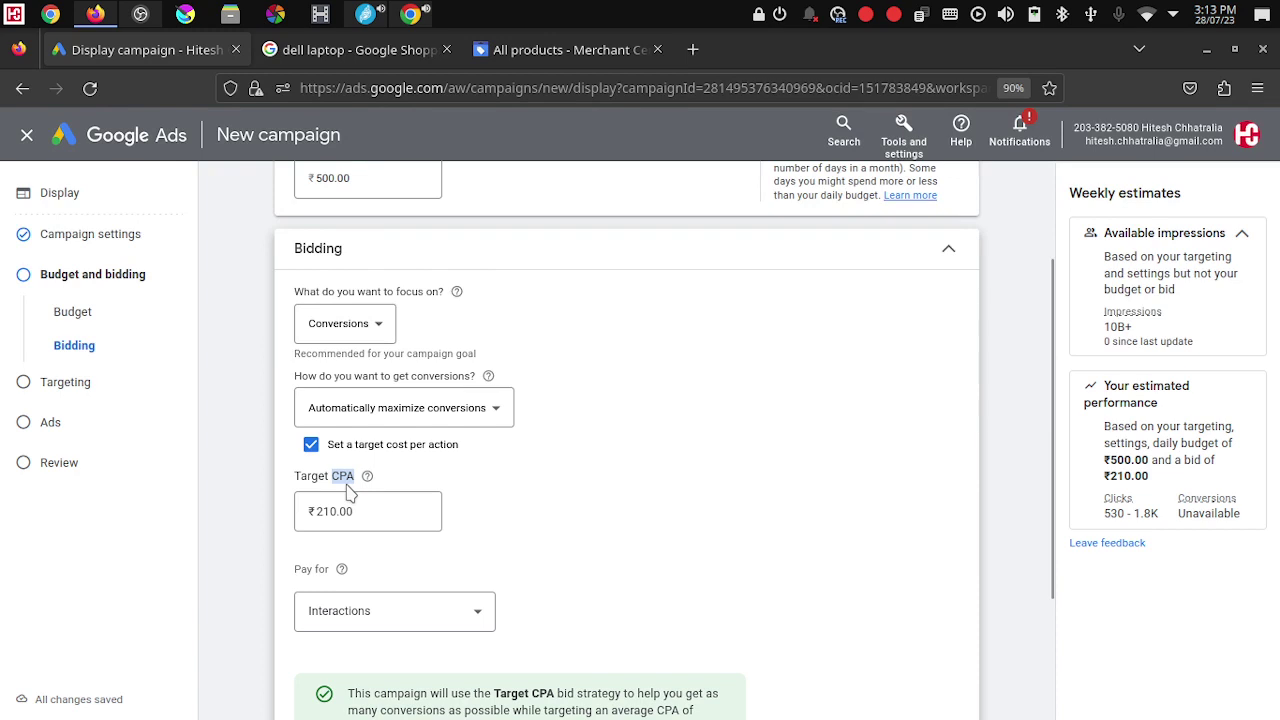
scroll(480, 487, down, 1)
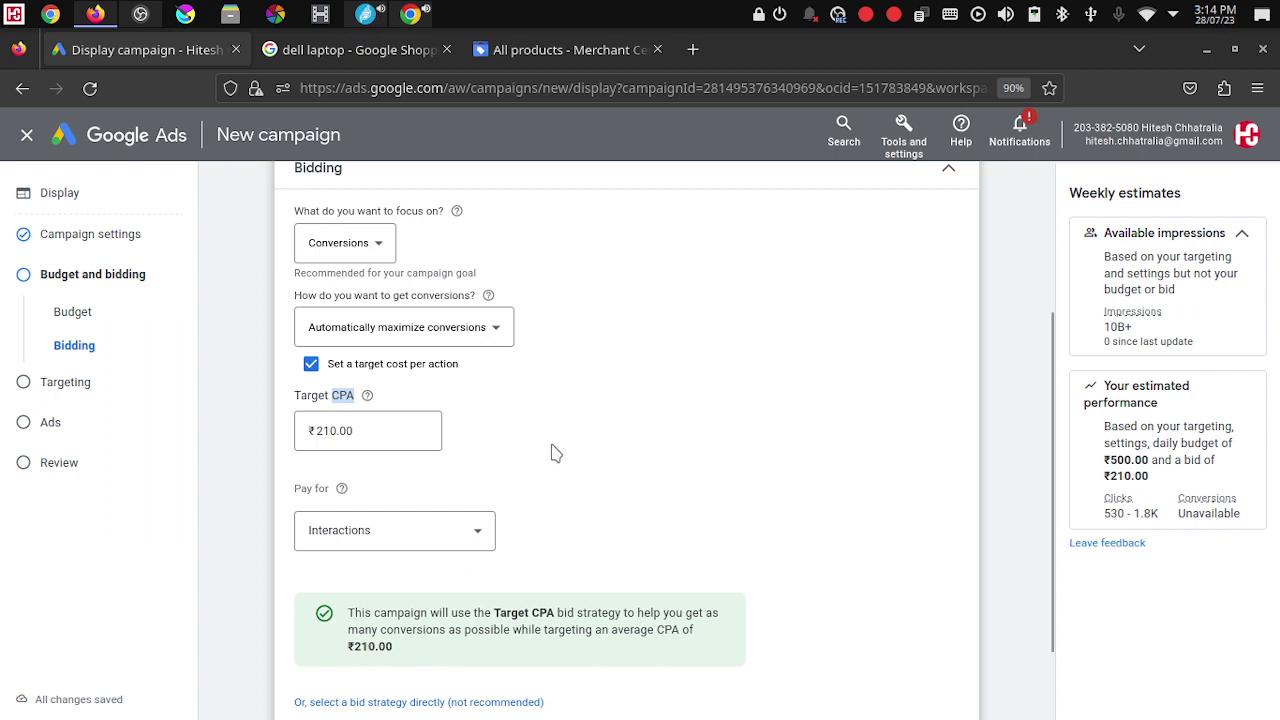
scroll(553, 440, down, 2)
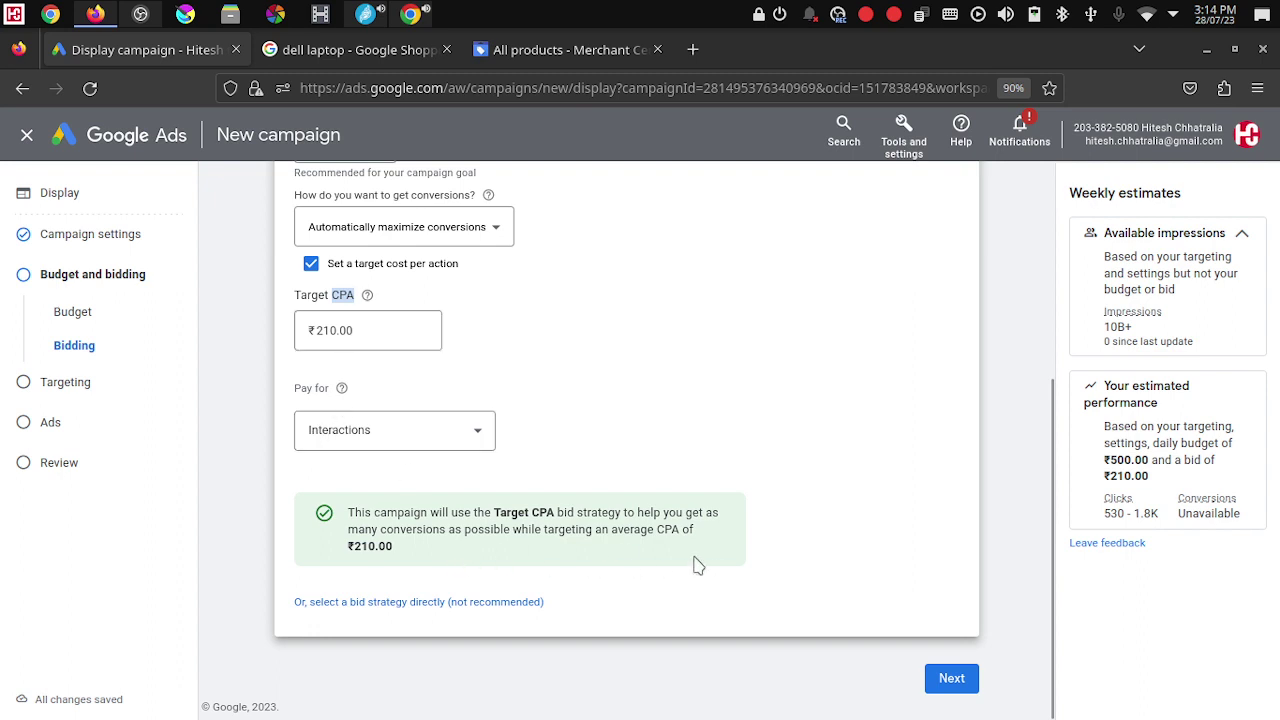
click(951, 679)
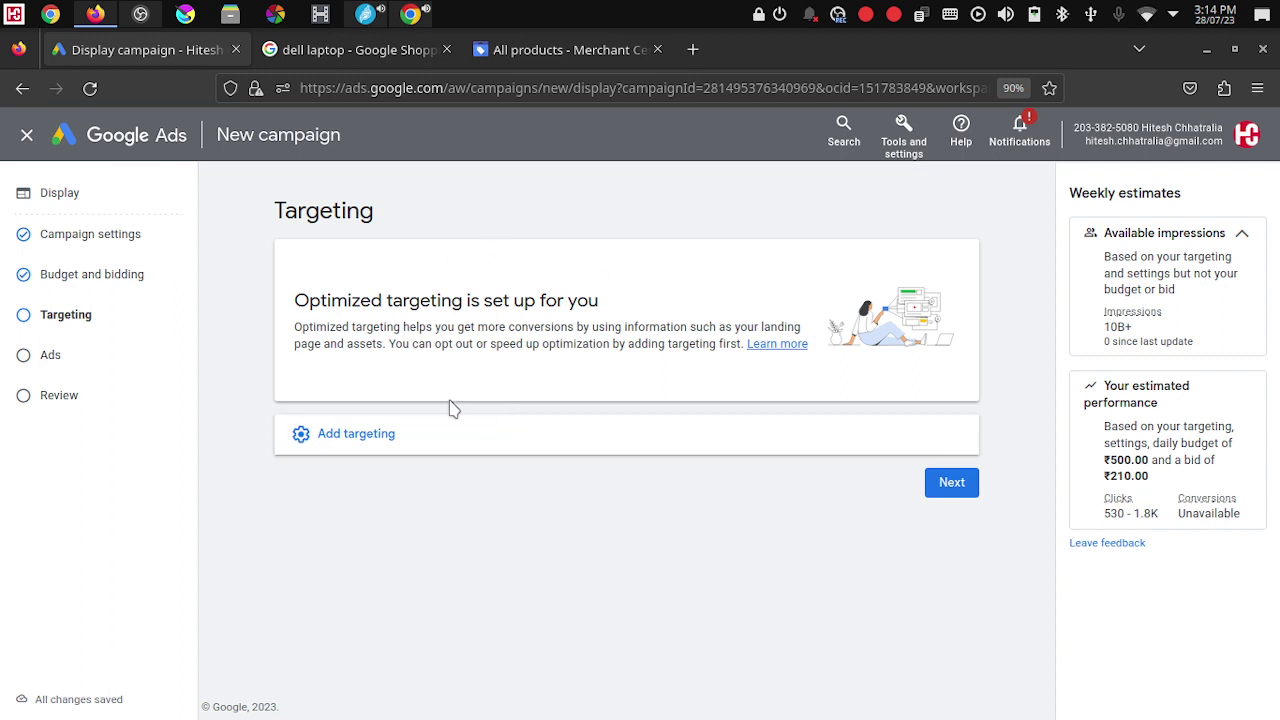
Step: Add audience segment targeting and search the segments for "School", replacing that search with "university"
click(349, 440)
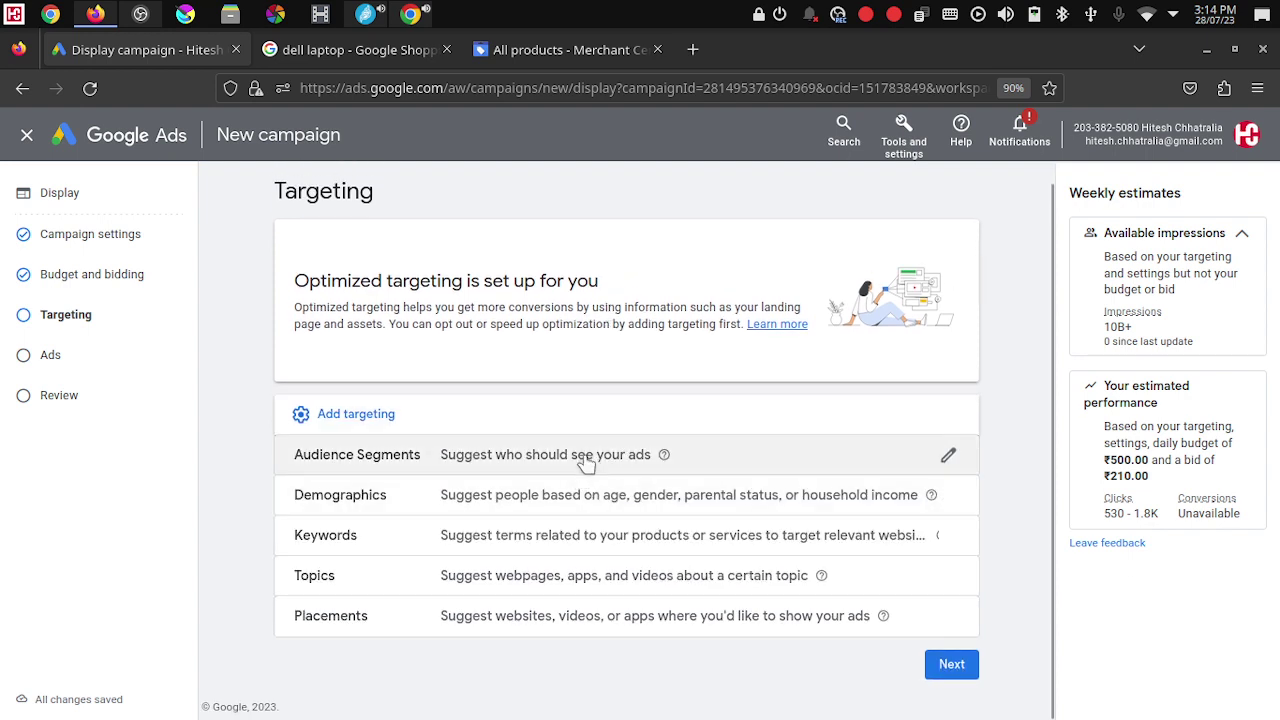
click(481, 467)
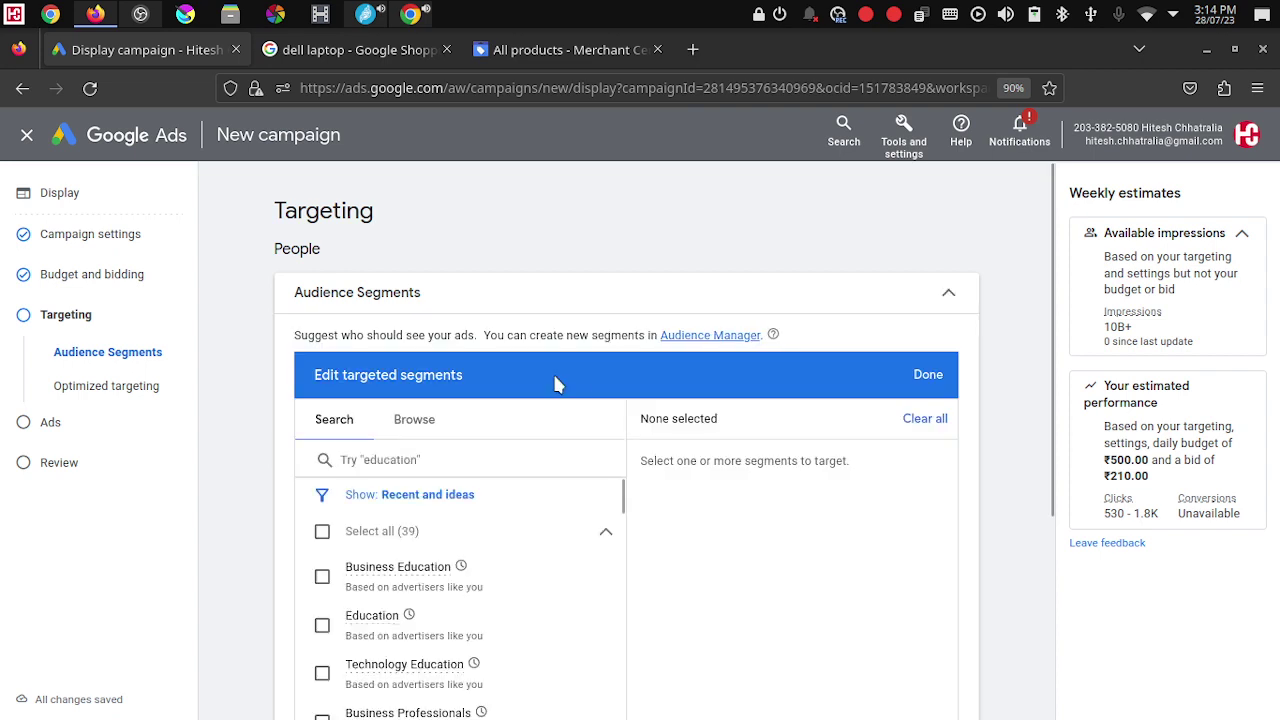
scroll(467, 535, down, 3)
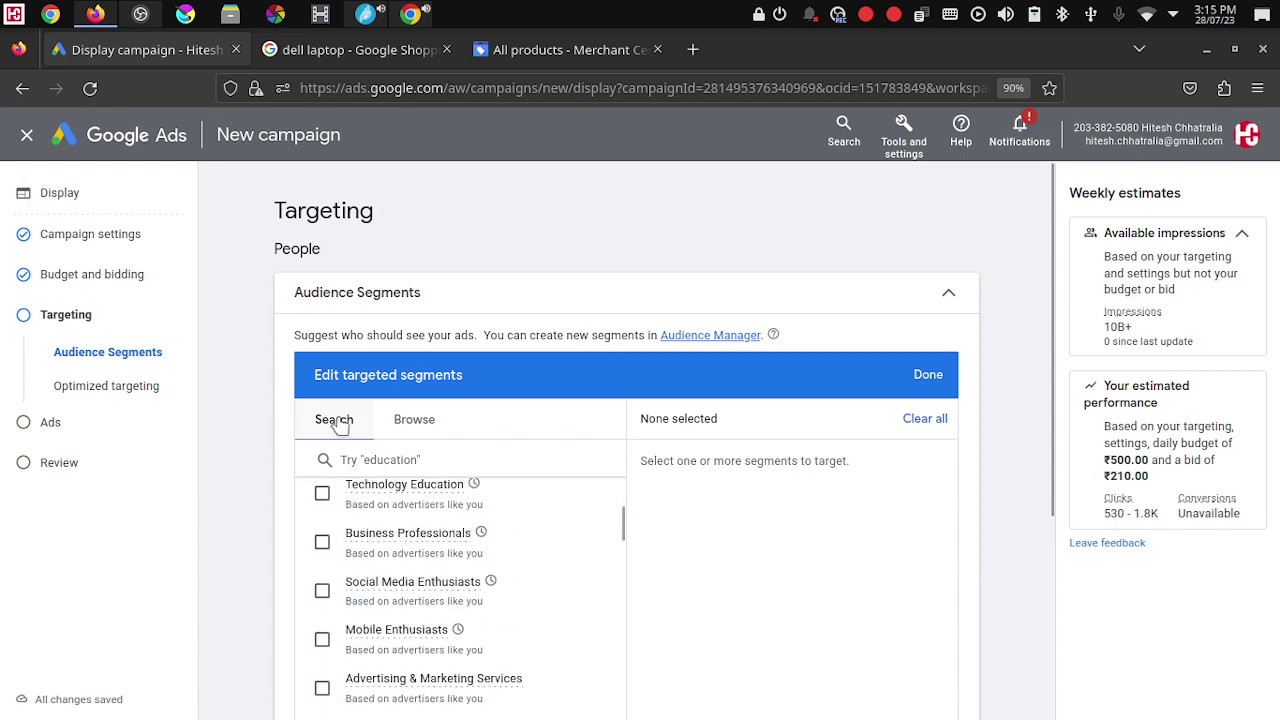
click(378, 459)
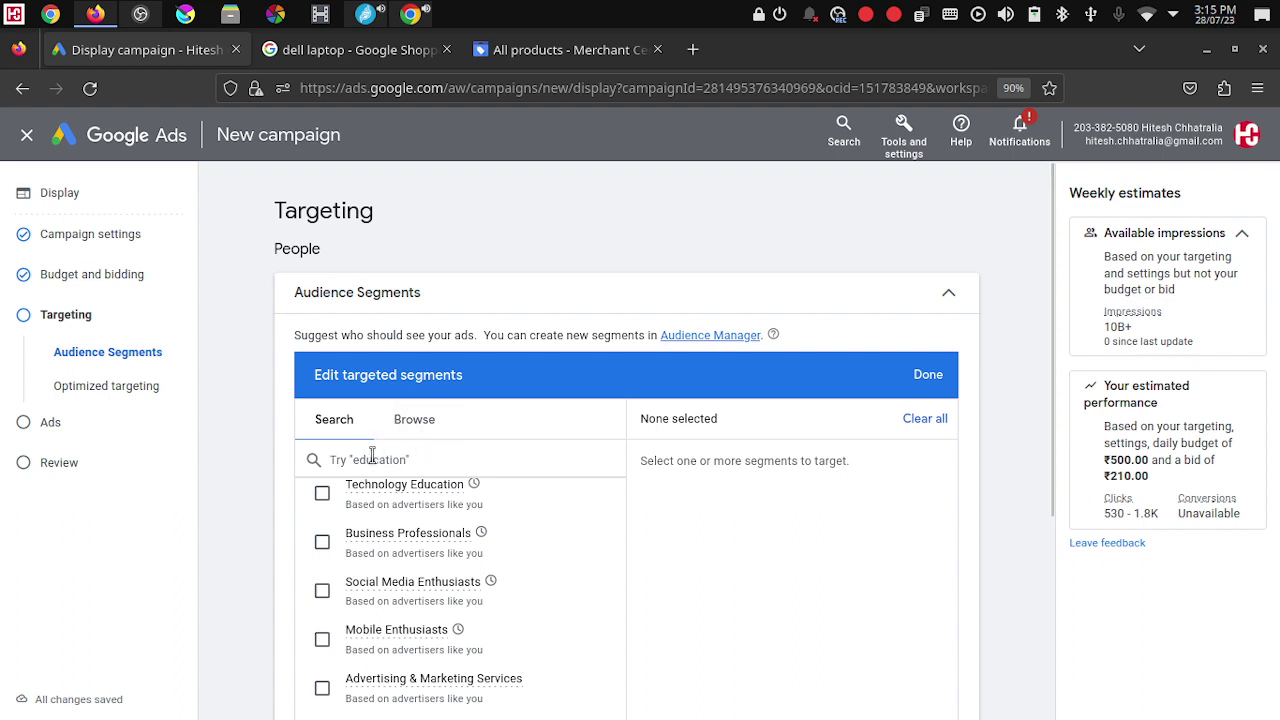
text(School)
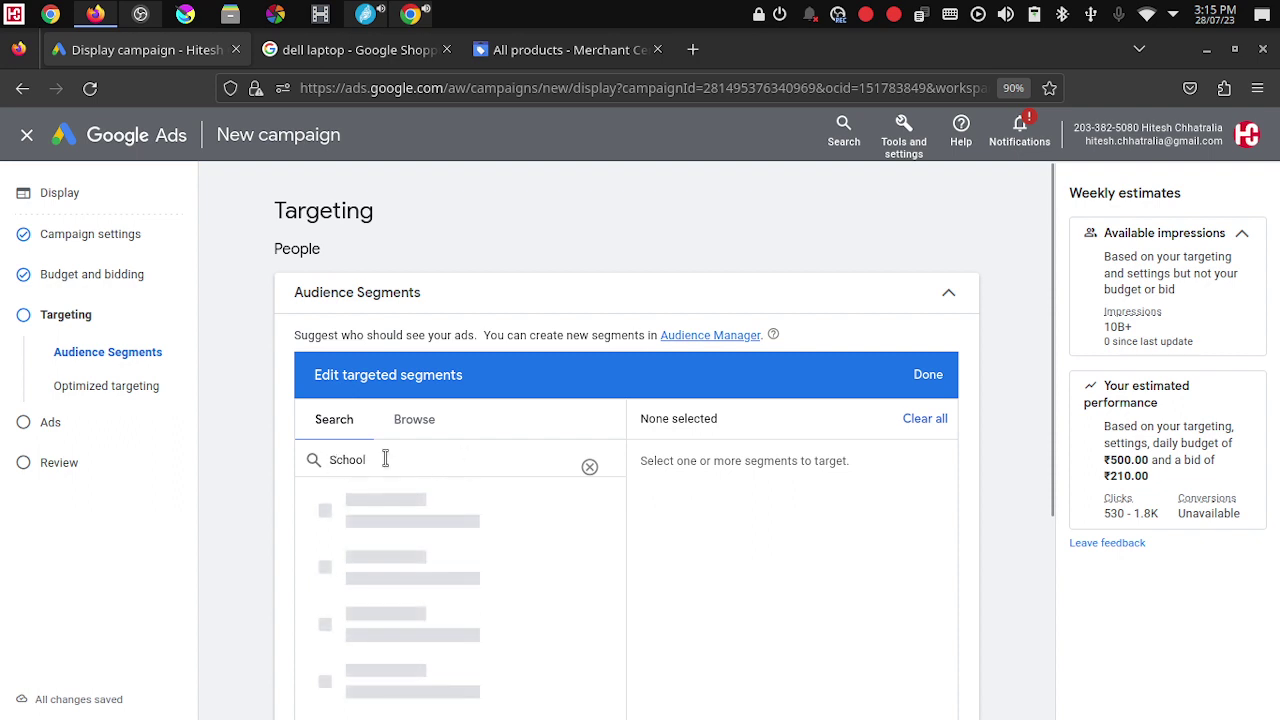
double_click(327, 459)
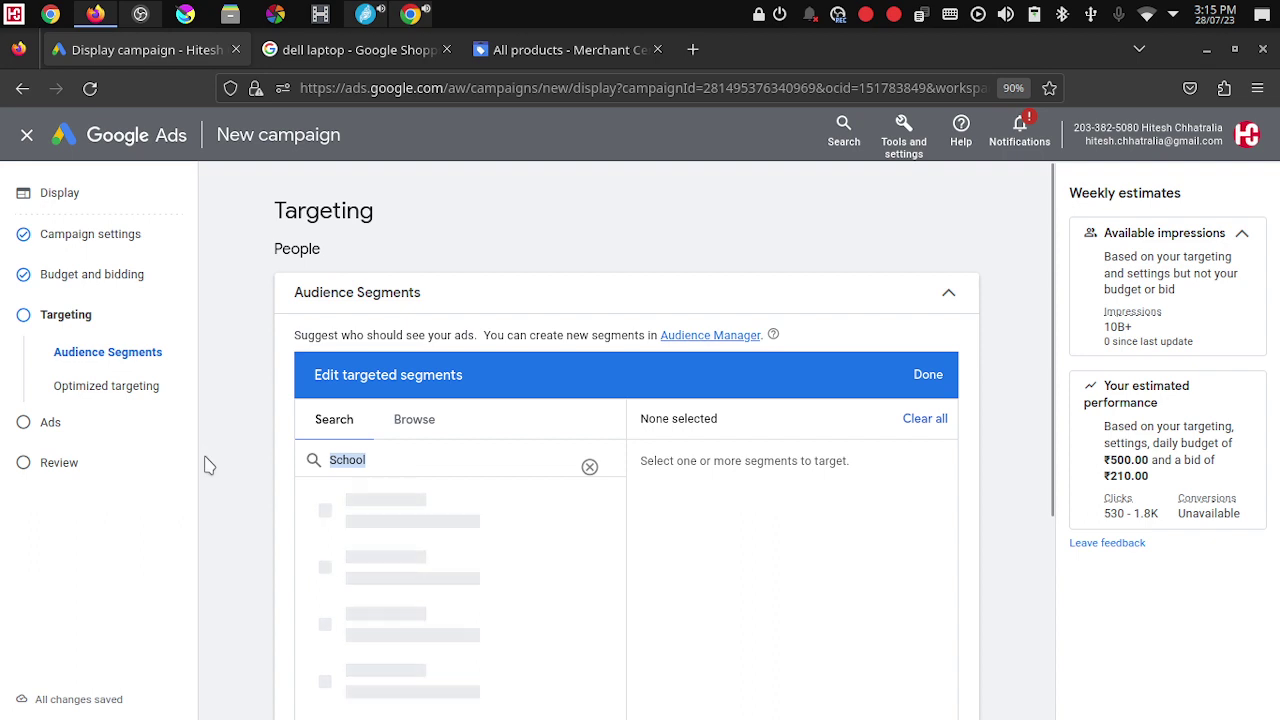
text(university)
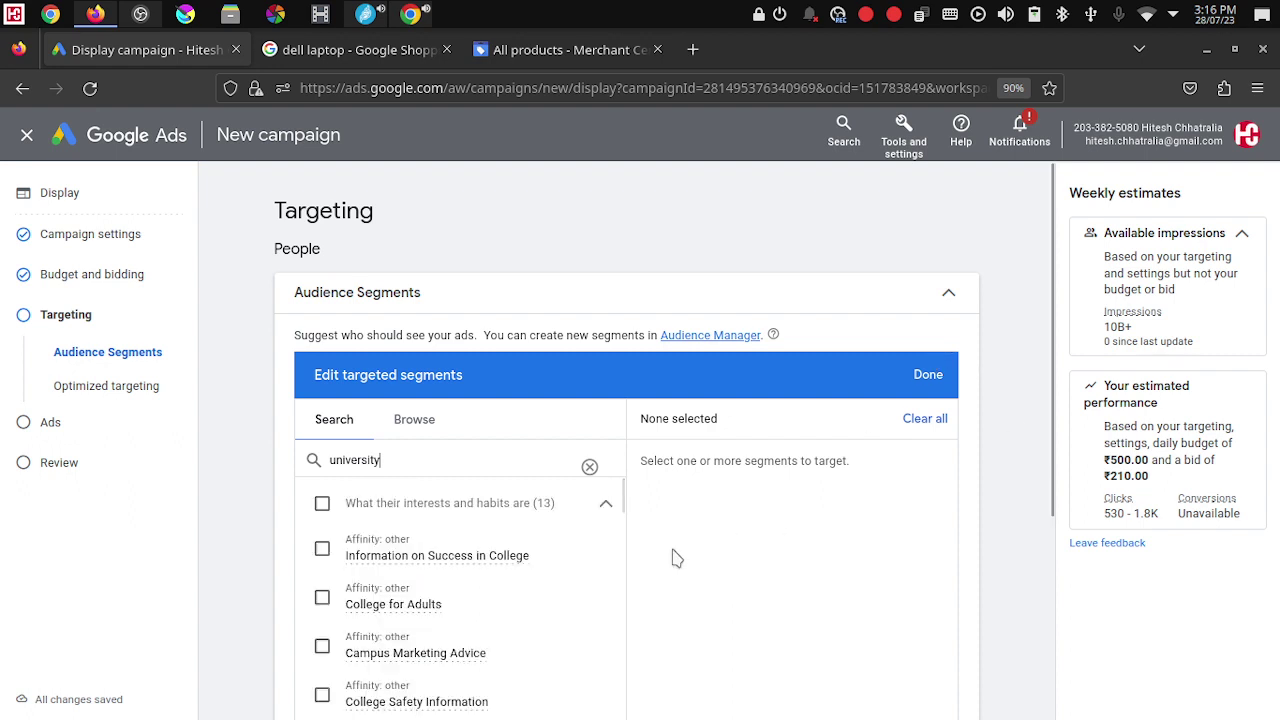
Step: Review the interest and habit segments found for "university", including the details of University of La Verne
scroll(672, 558, down, 3)
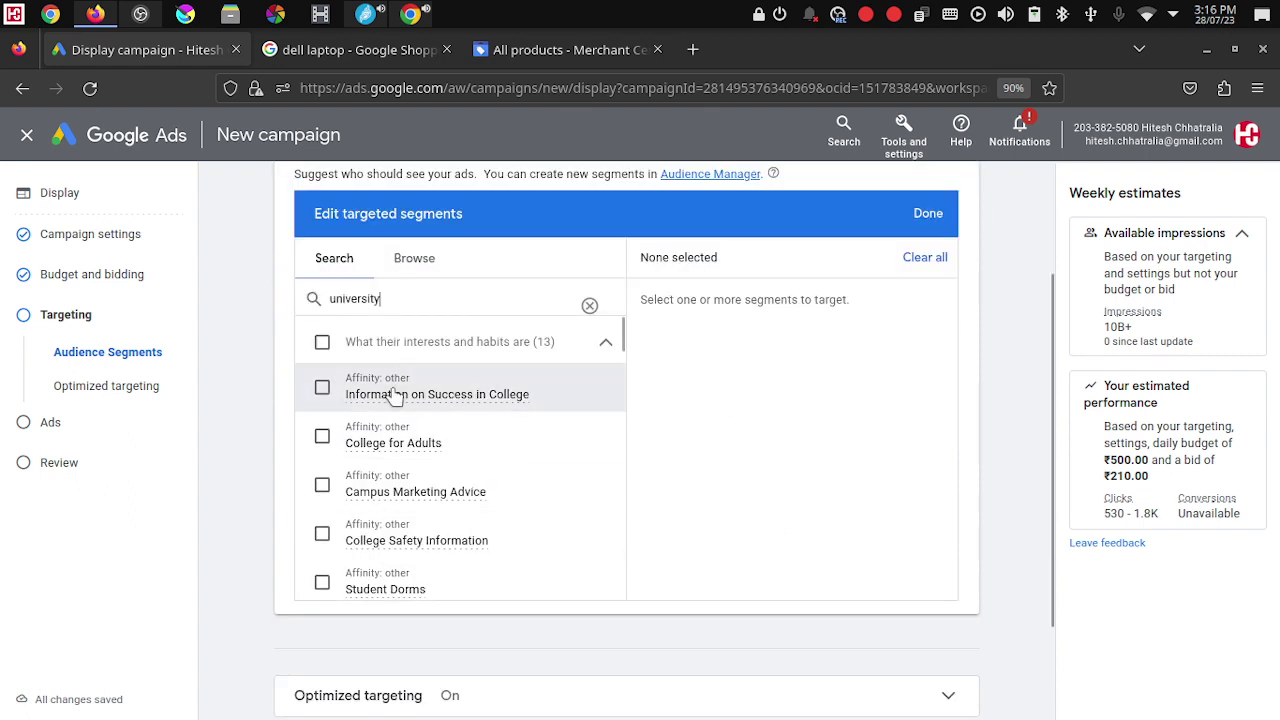
mouse_move(372, 408)
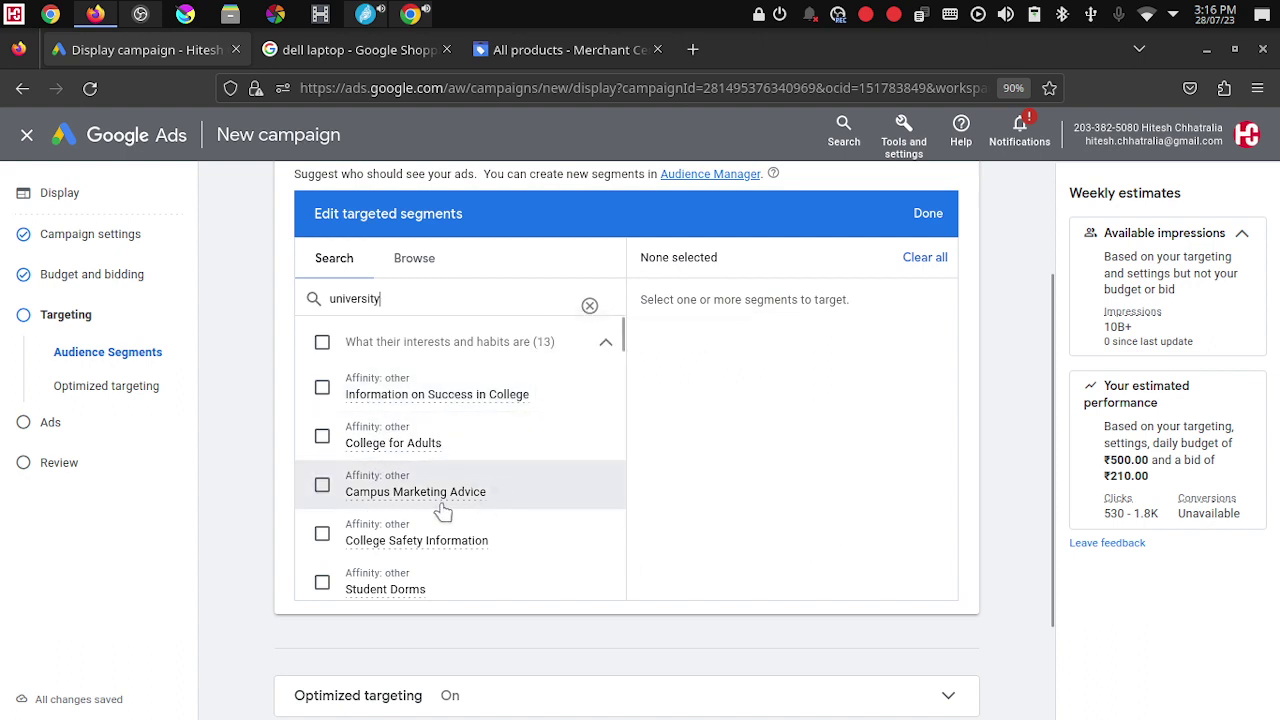
scroll(523, 506, down, 3)
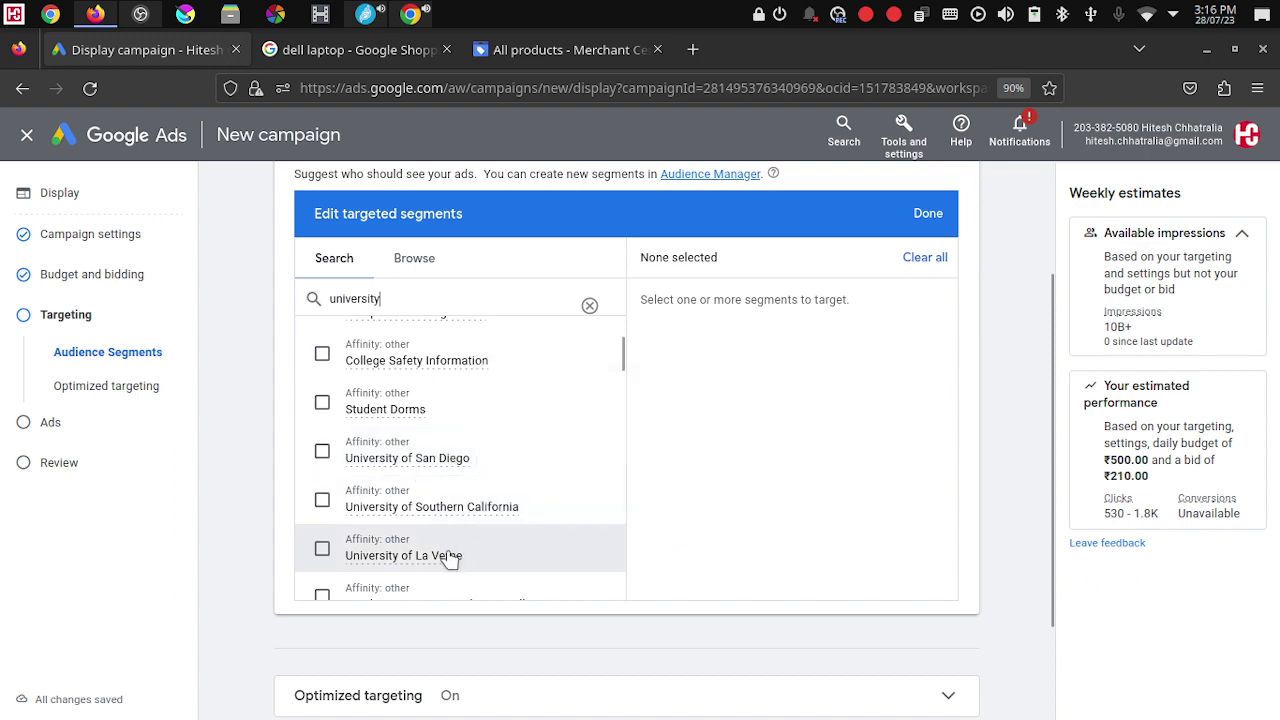
mouse_move(450, 560)
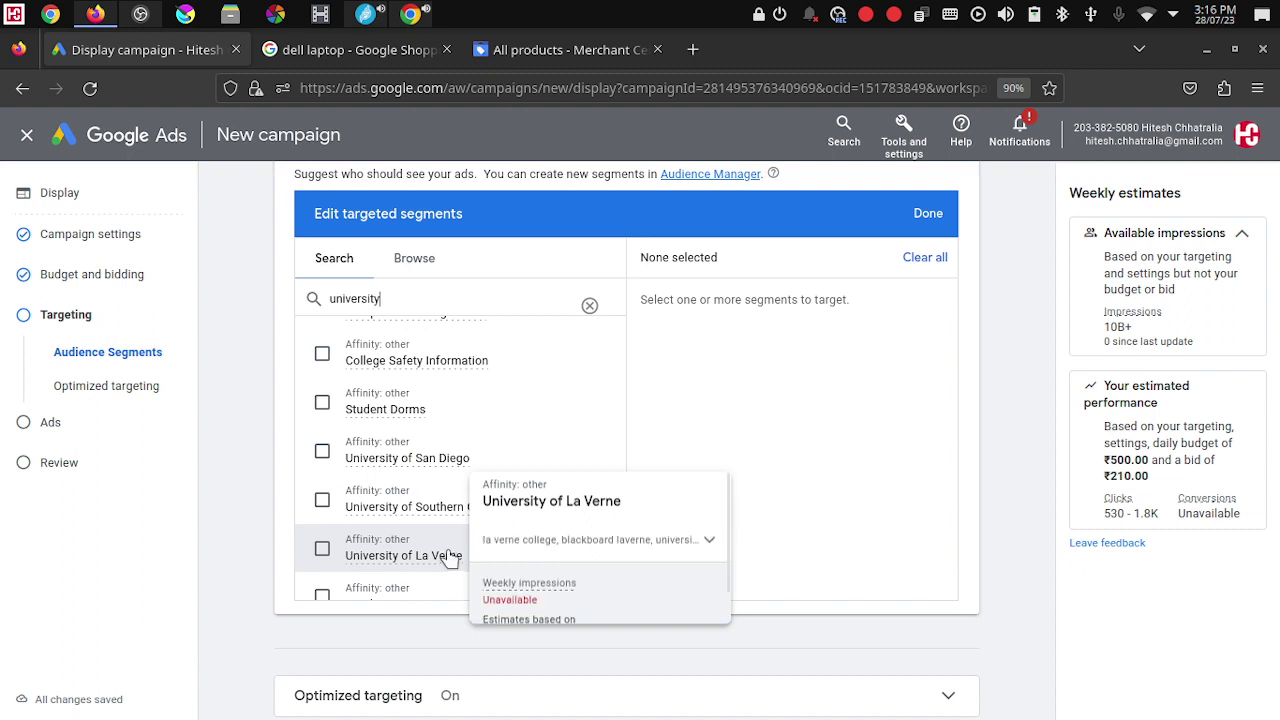
scroll(450, 560, down, 2)
scroll(646, 479, down, 1)
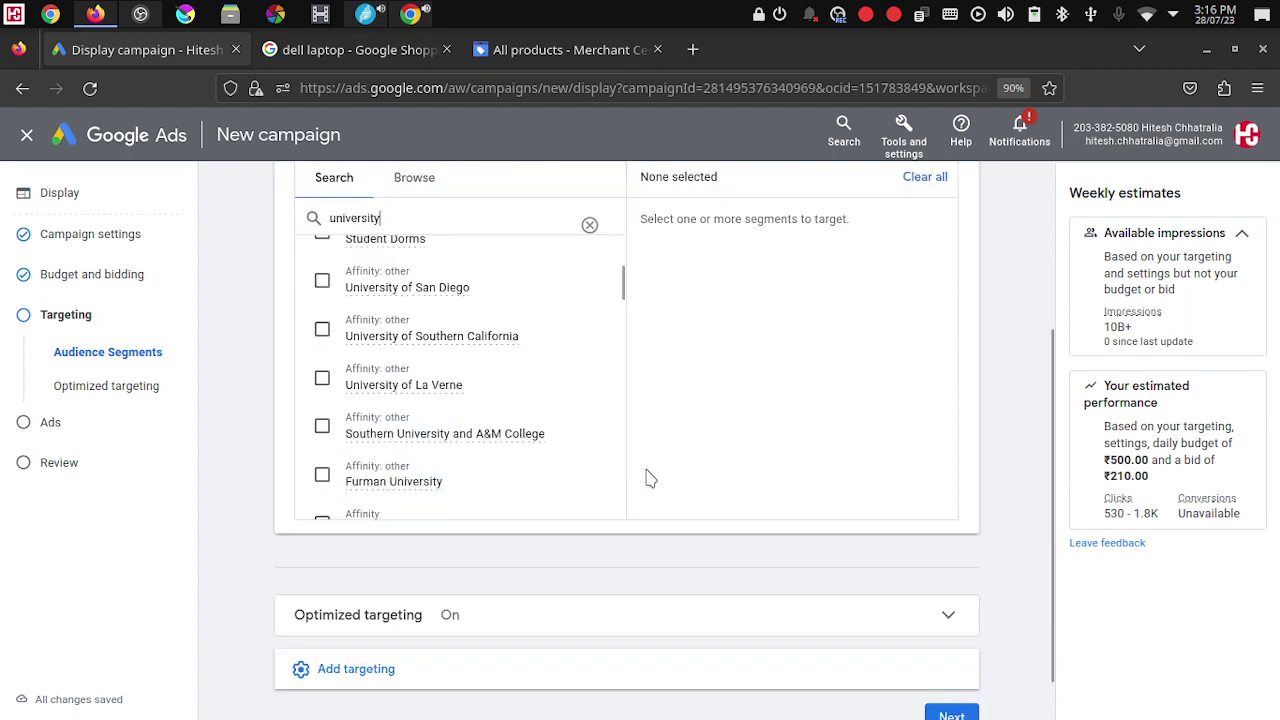
scroll(500, 428, down, 2)
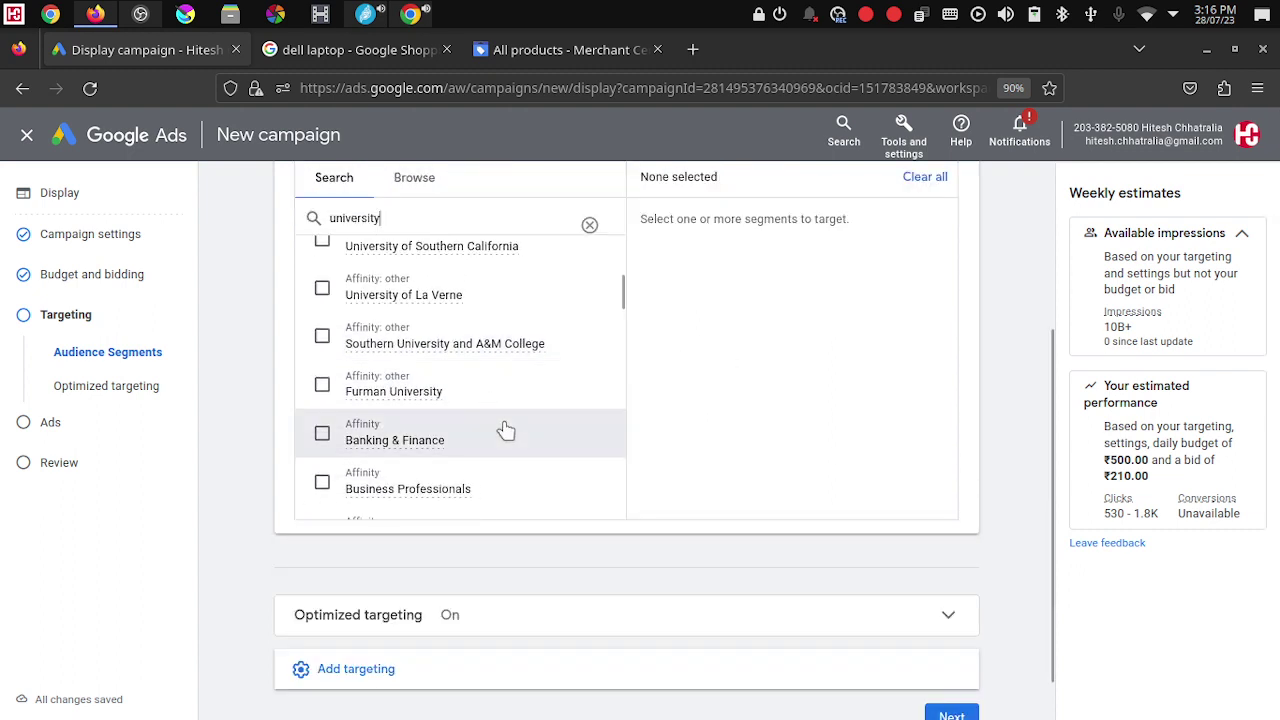
scroll(506, 430, down, 2)
scroll(506, 430, down, 2)
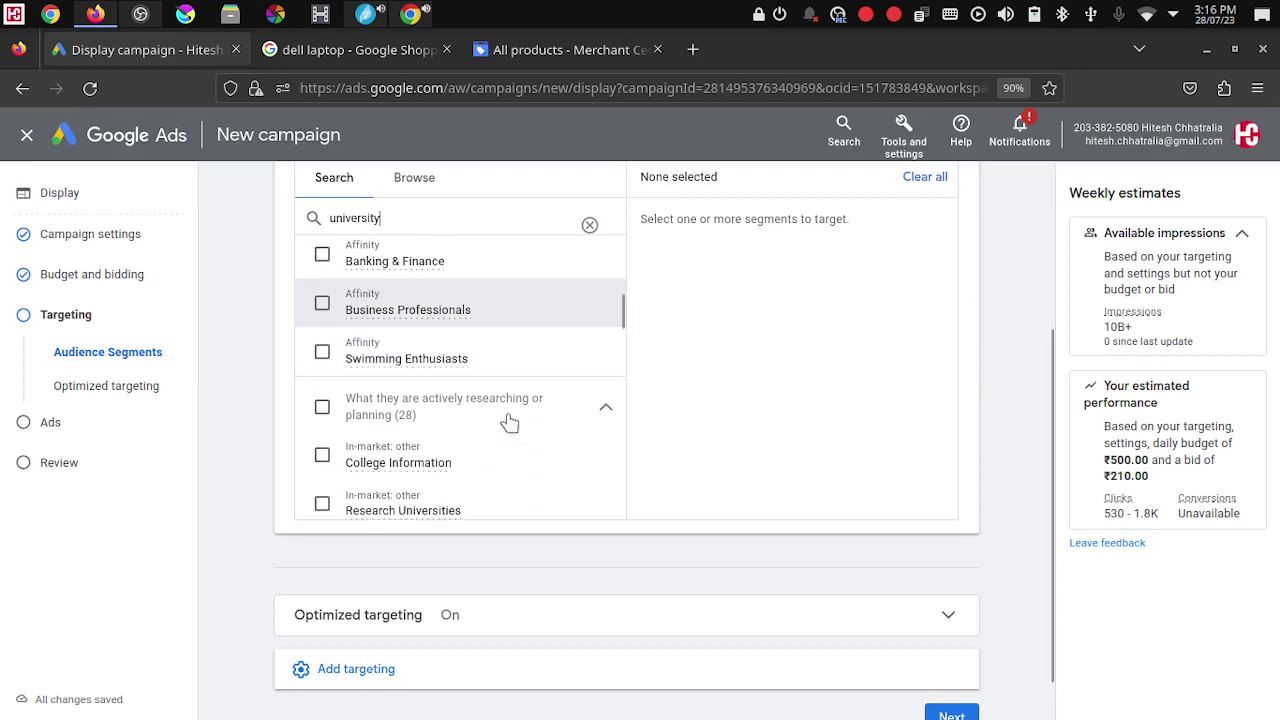
Step: Select the in-market segments Colleges, University College Courses and Universities as targeted audiences
scroll(512, 420, down, 3)
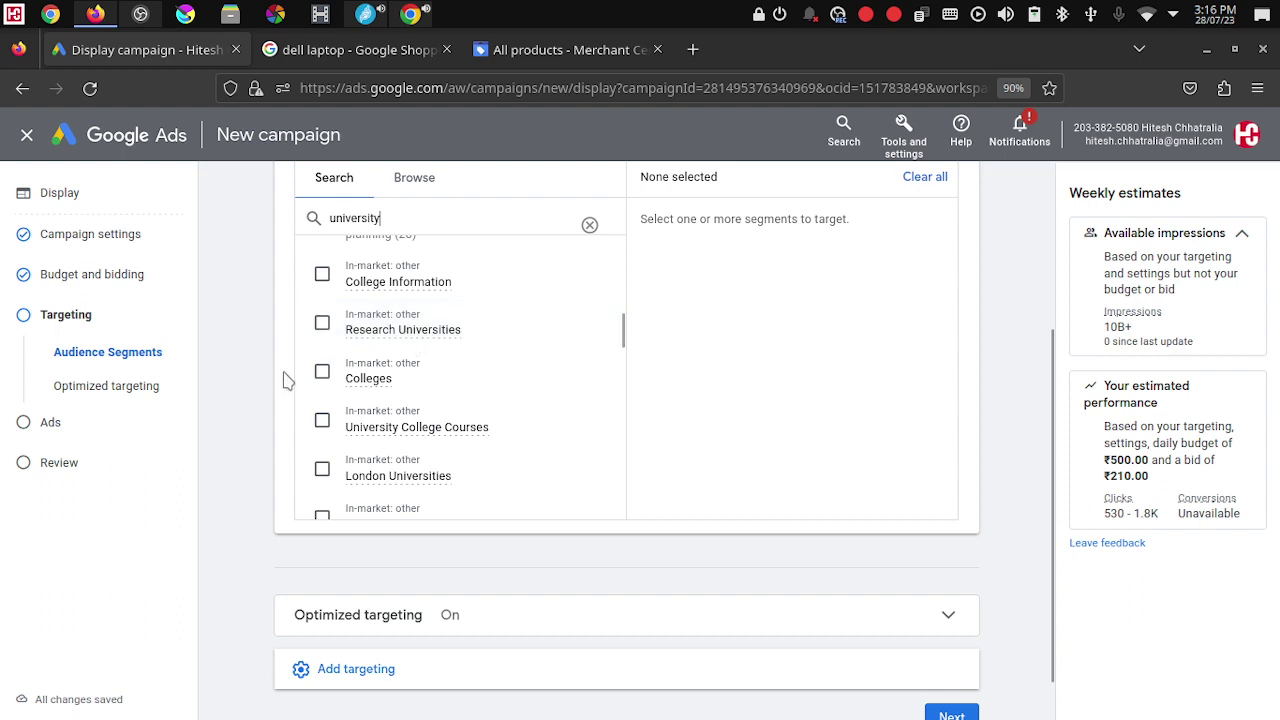
click(322, 372)
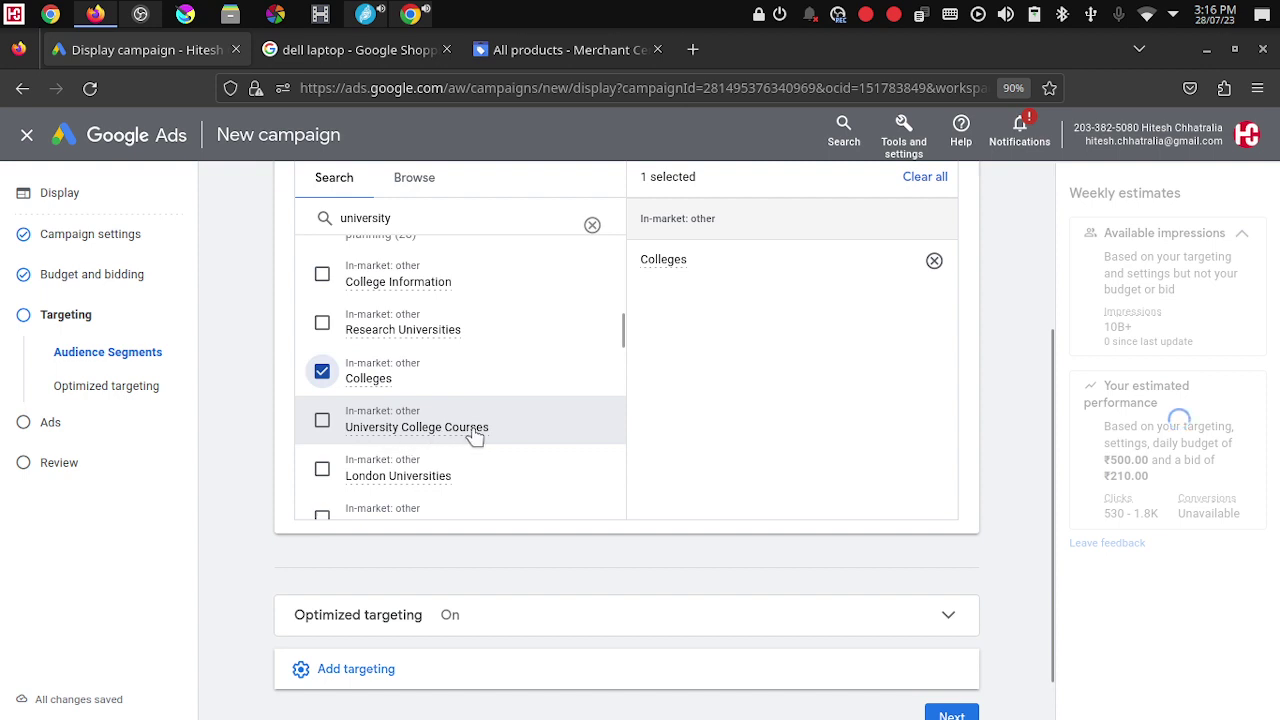
click(322, 421)
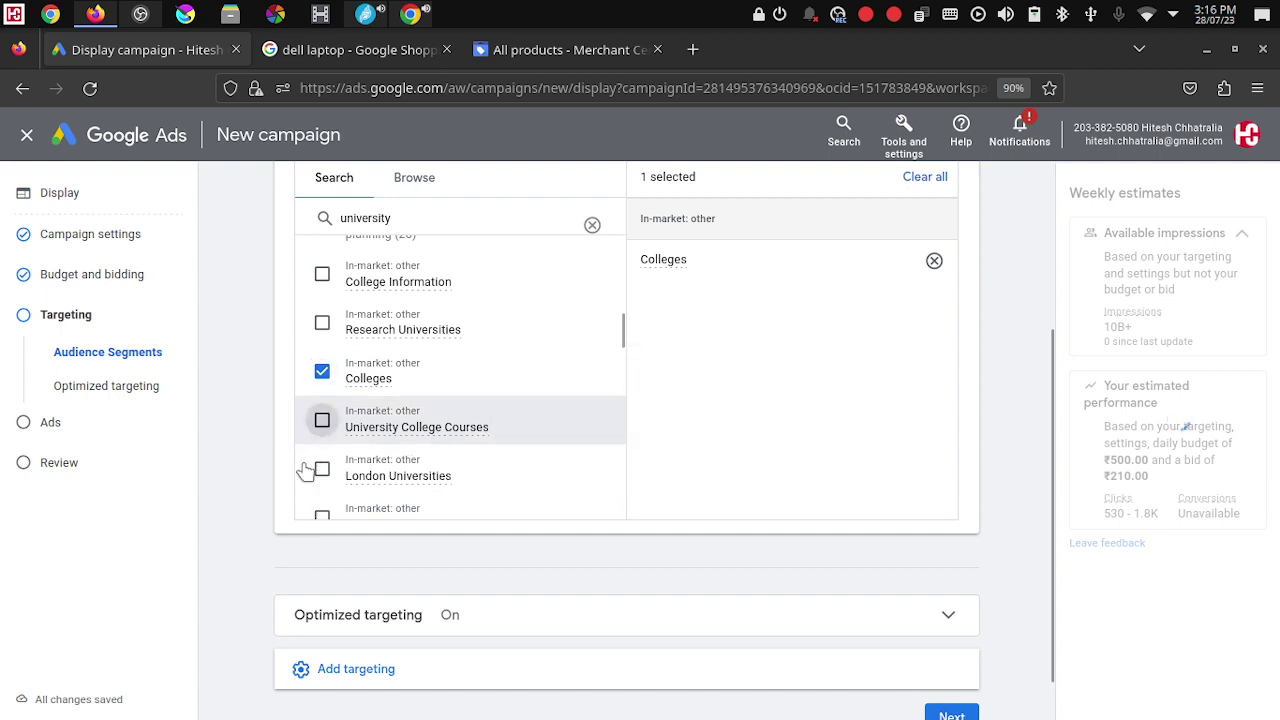
scroll(310, 460, down, 5)
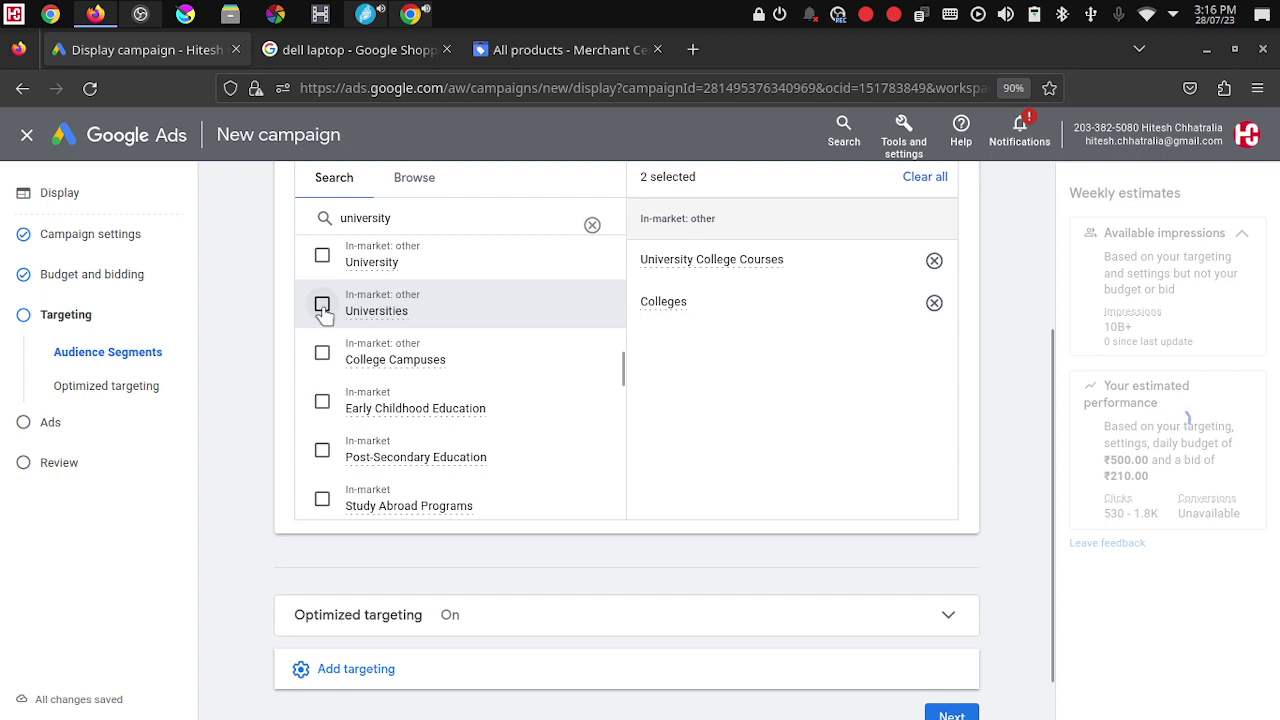
click(322, 305)
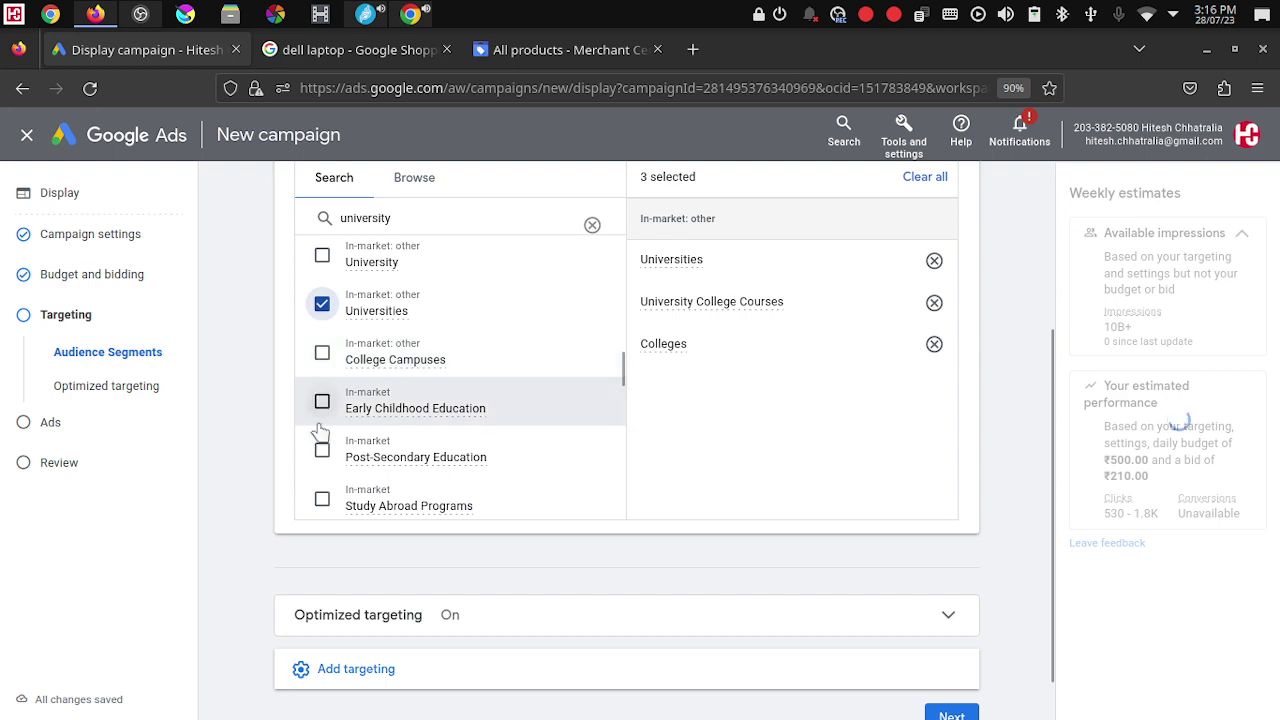
Step: Add the in-market segments Business Education and Education to the targeted audiences
scroll(308, 452, down, 1)
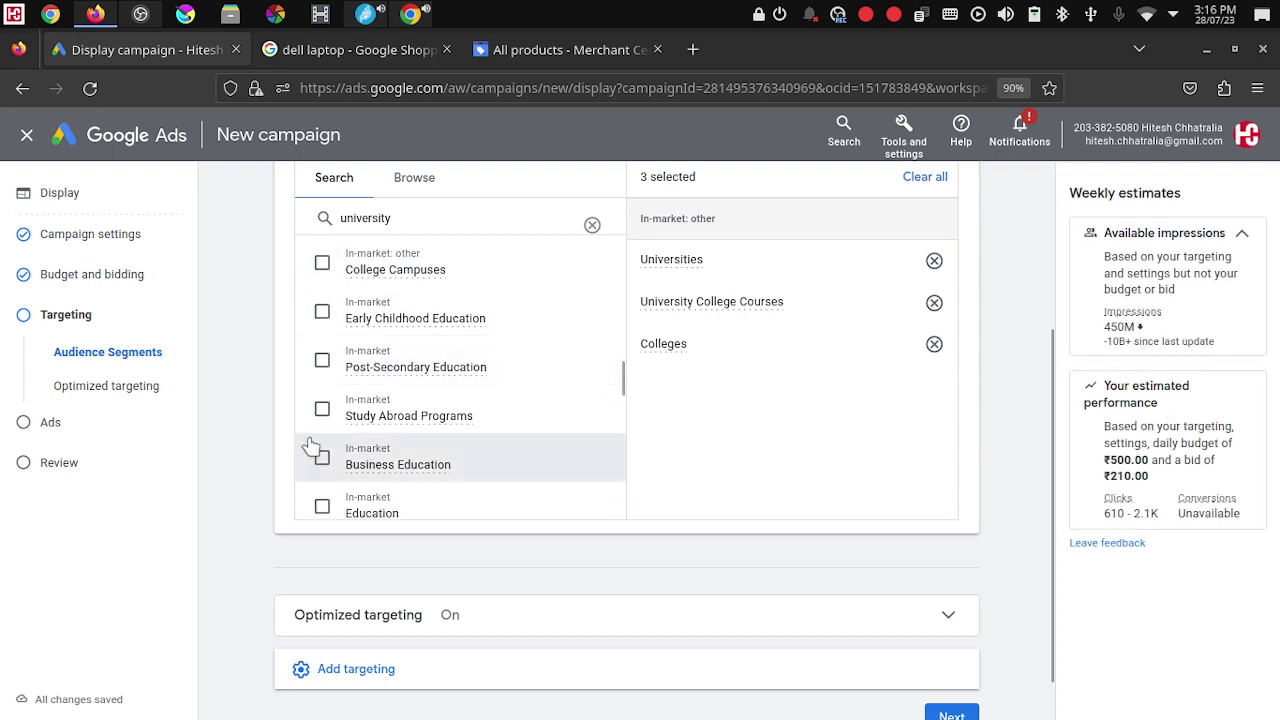
scroll(312, 438, down, 1)
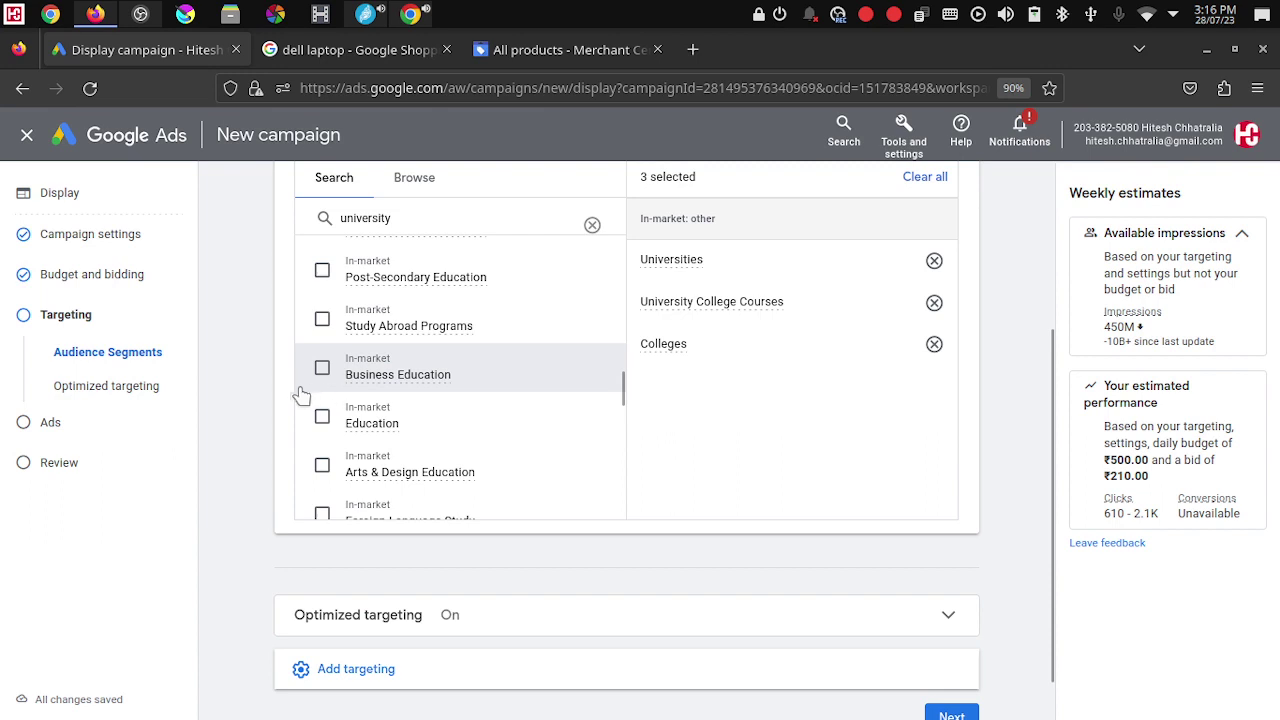
click(322, 368)
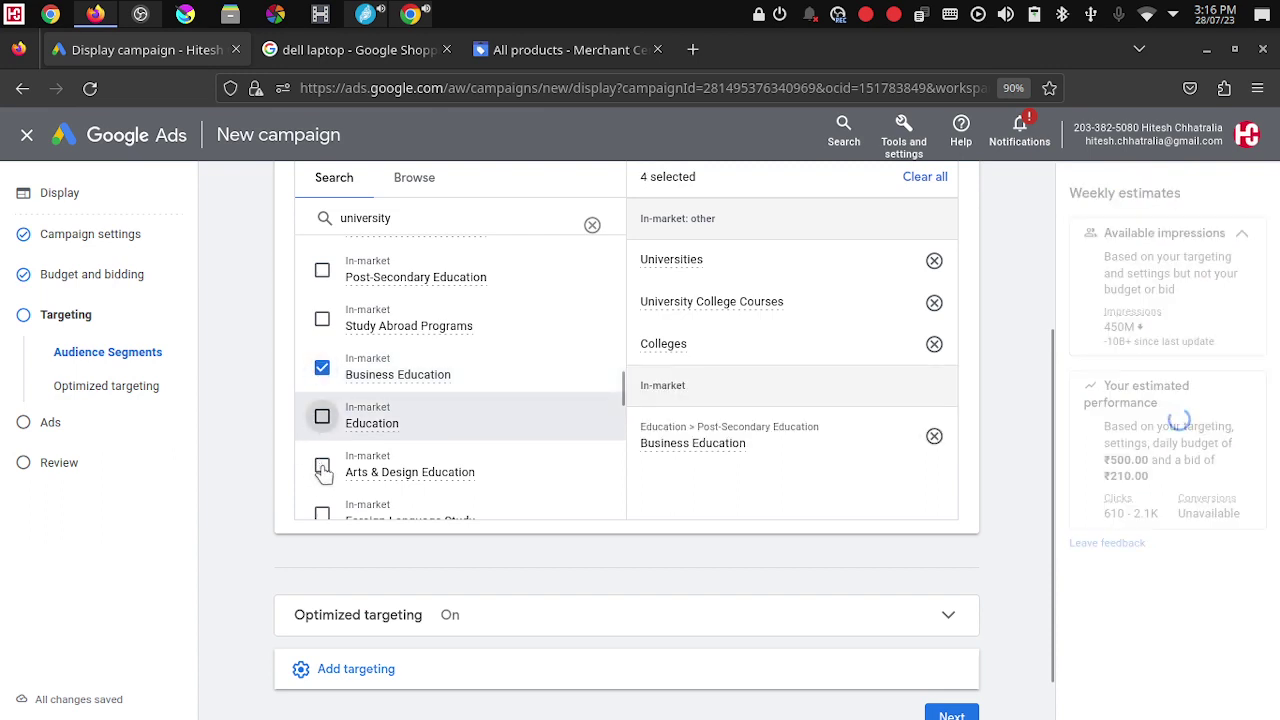
click(322, 420)
scroll(320, 465, down, 1)
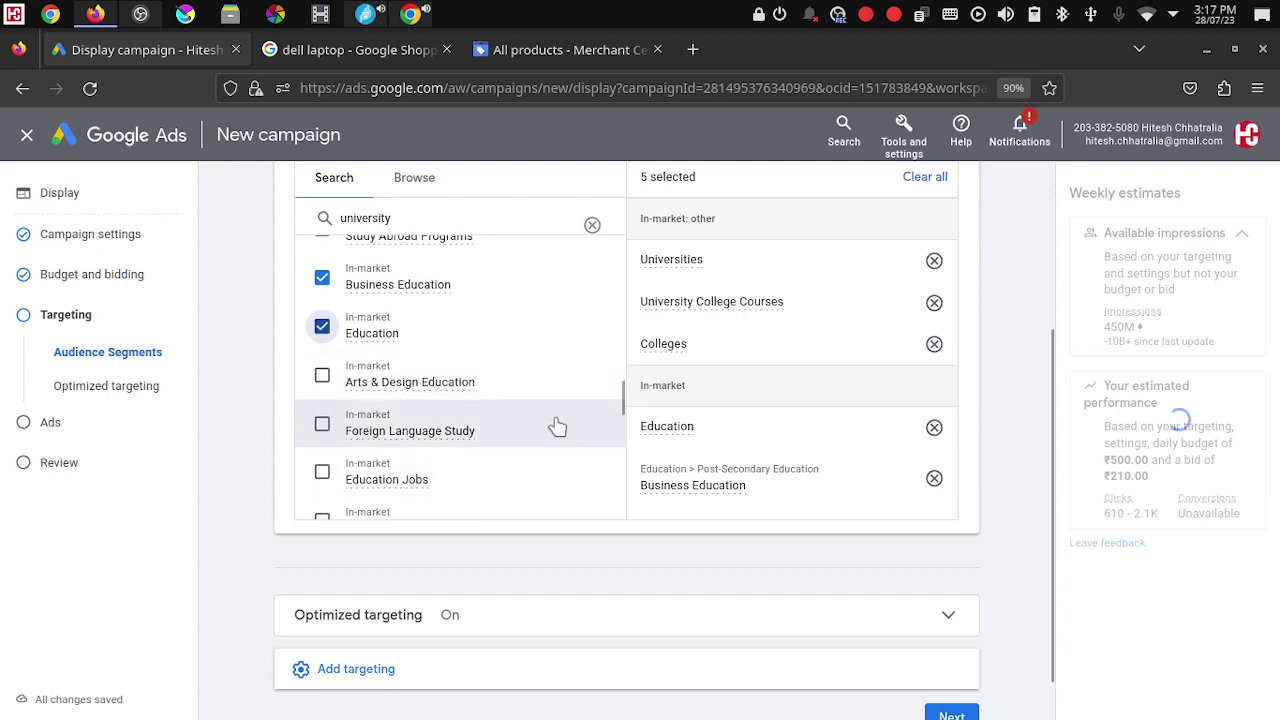
Step: Examine the remaining "university" segments, including education jobs, detailed demographics and custom audience segments
scroll(520, 437, down, 1)
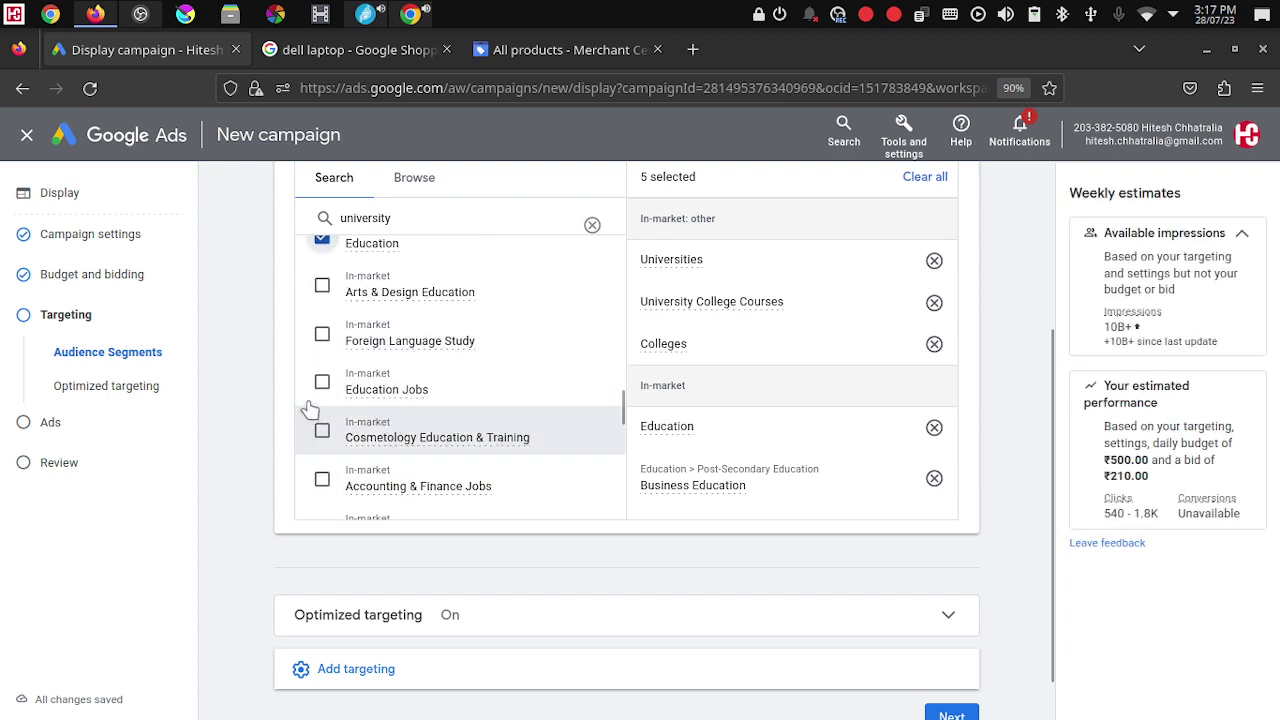
scroll(520, 465, down, 1)
scroll(470, 405, down, 1)
scroll(505, 415, down, 4)
scroll(505, 415, down, 3)
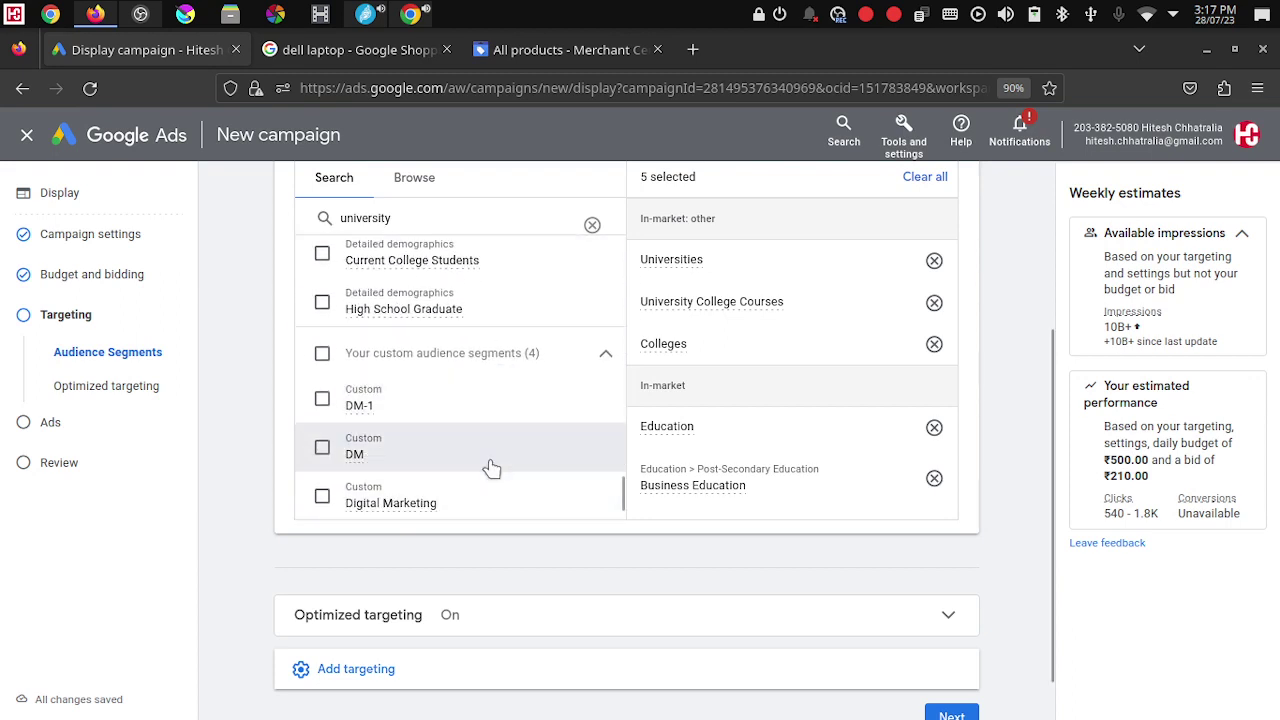
scroll(492, 468, down, 1)
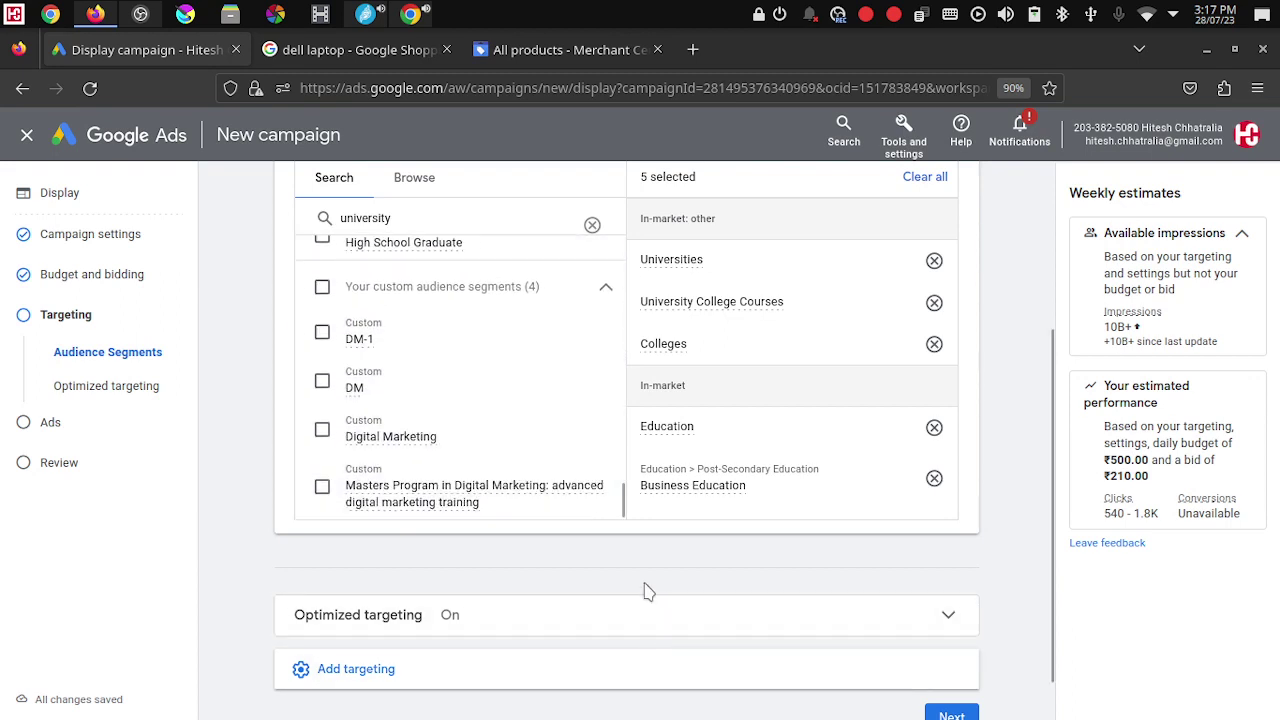
scroll(656, 581, up, 3)
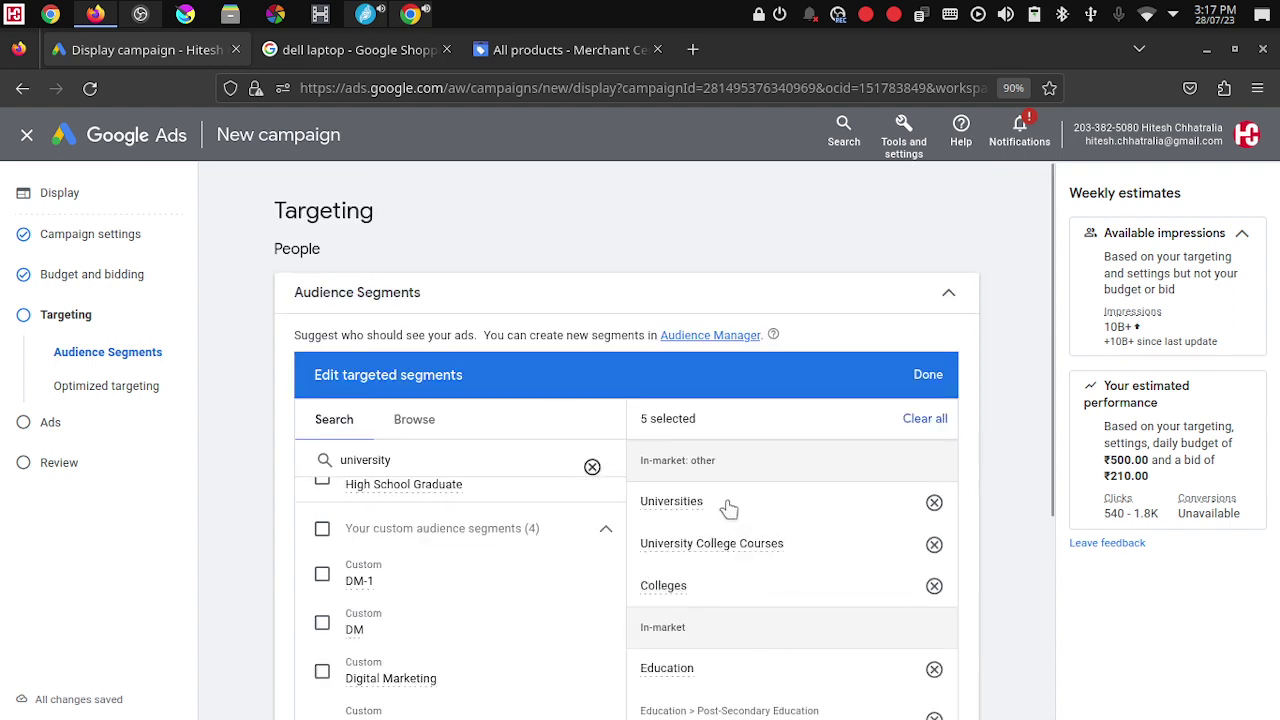
Step: Clear the "university" search and add the affinity segments Mobile Enthusiasts and Social Media Enthusiasts to the targeted audiences
key(Escape)
scroll(548, 542, down, 3)
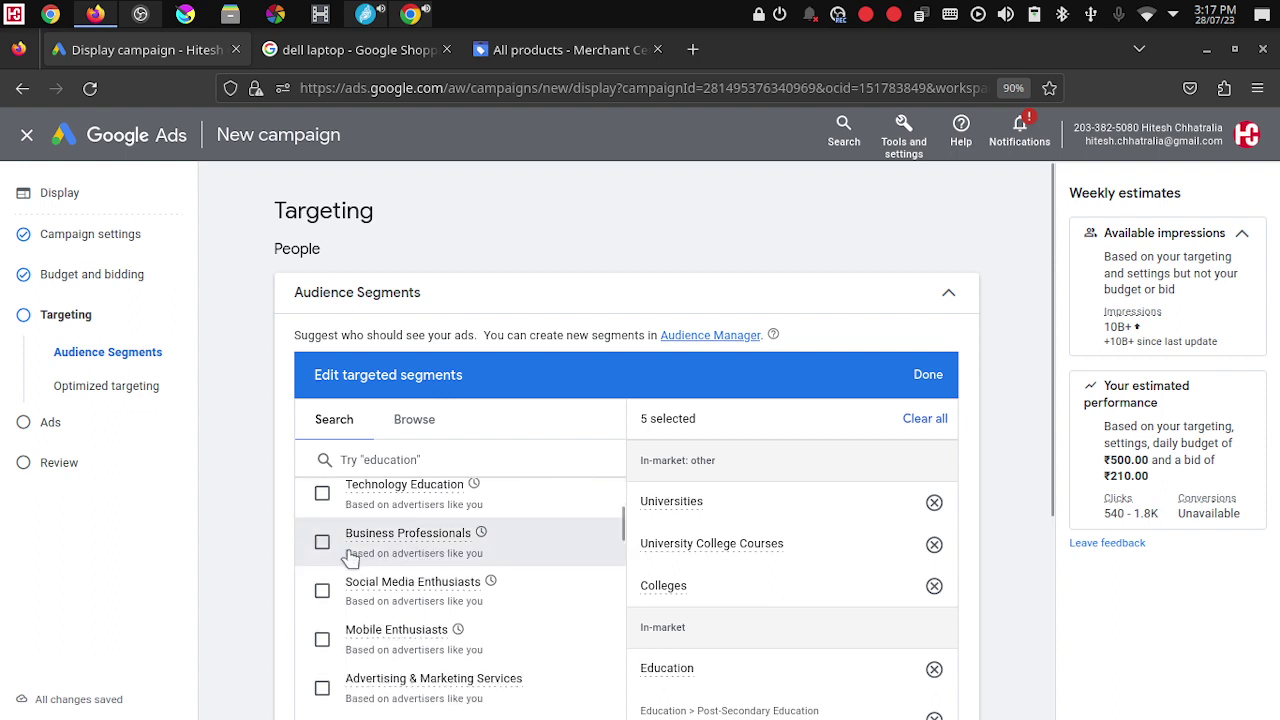
scroll(345, 565, down, 1)
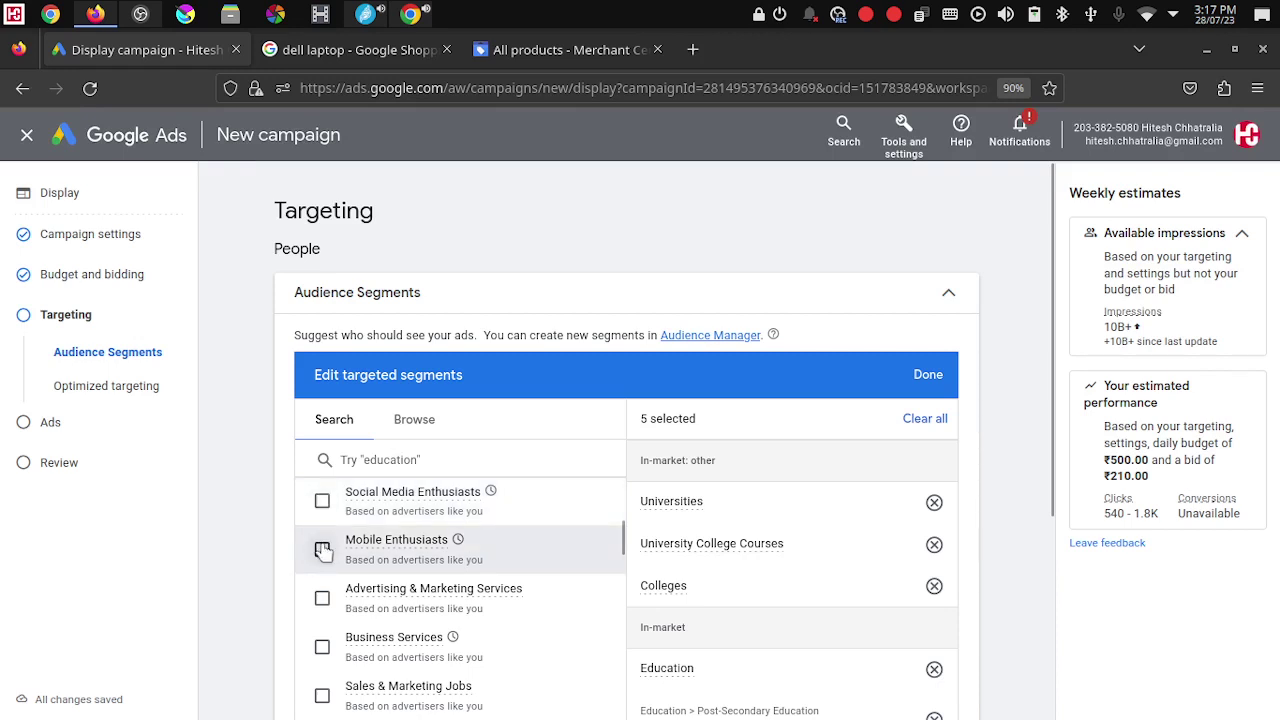
click(322, 549)
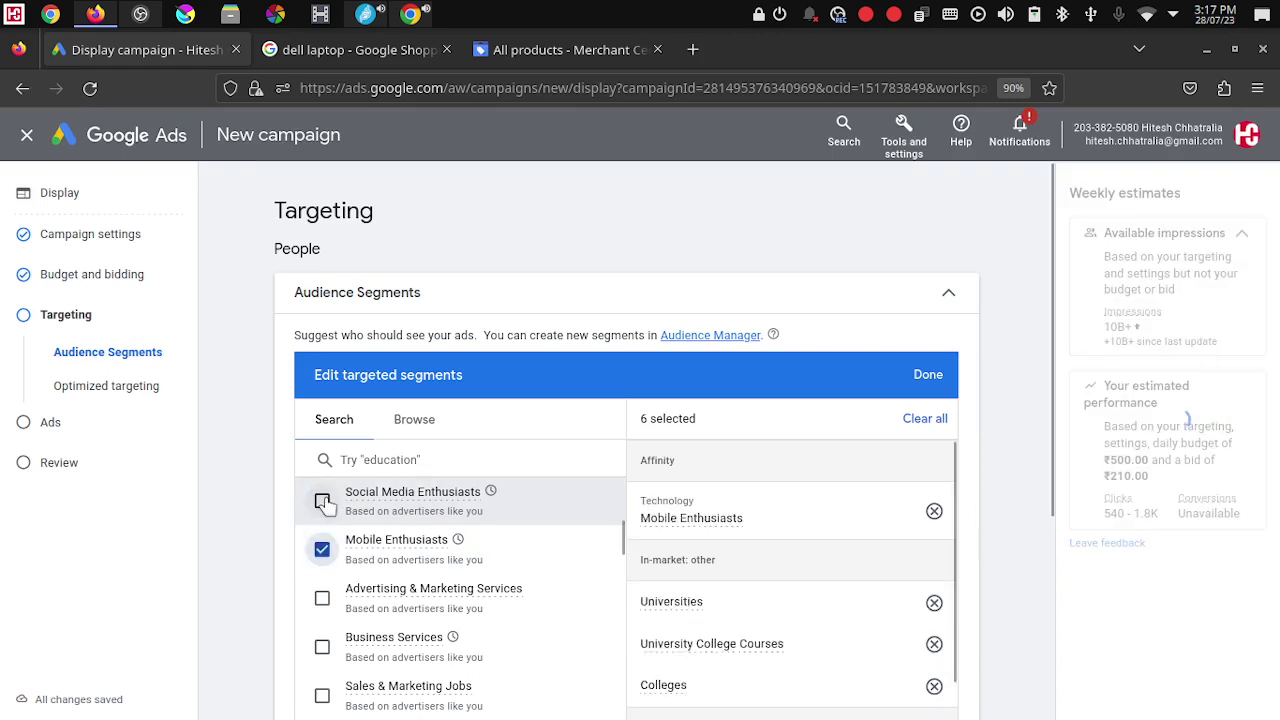
click(322, 501)
Step: Add the Digital Marketing segment suggested from the website to the targeted audiences
scroll(322, 530, down, 2)
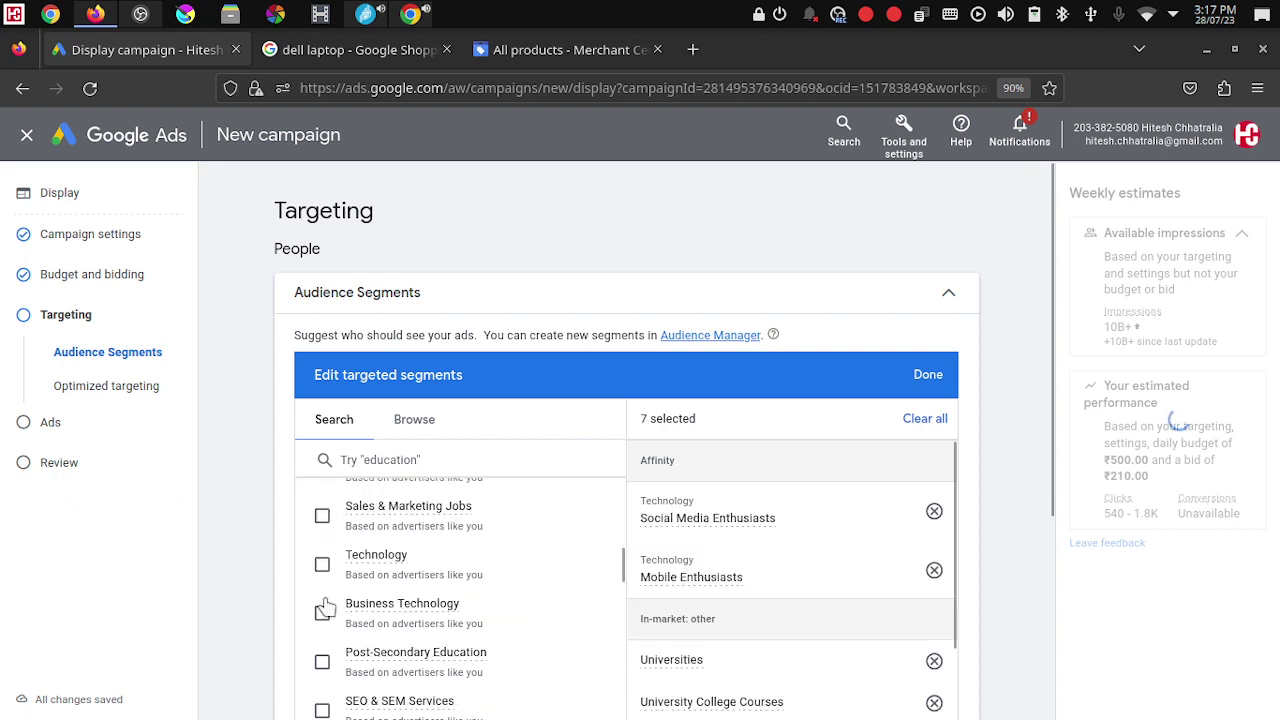
scroll(311, 608, down, 2)
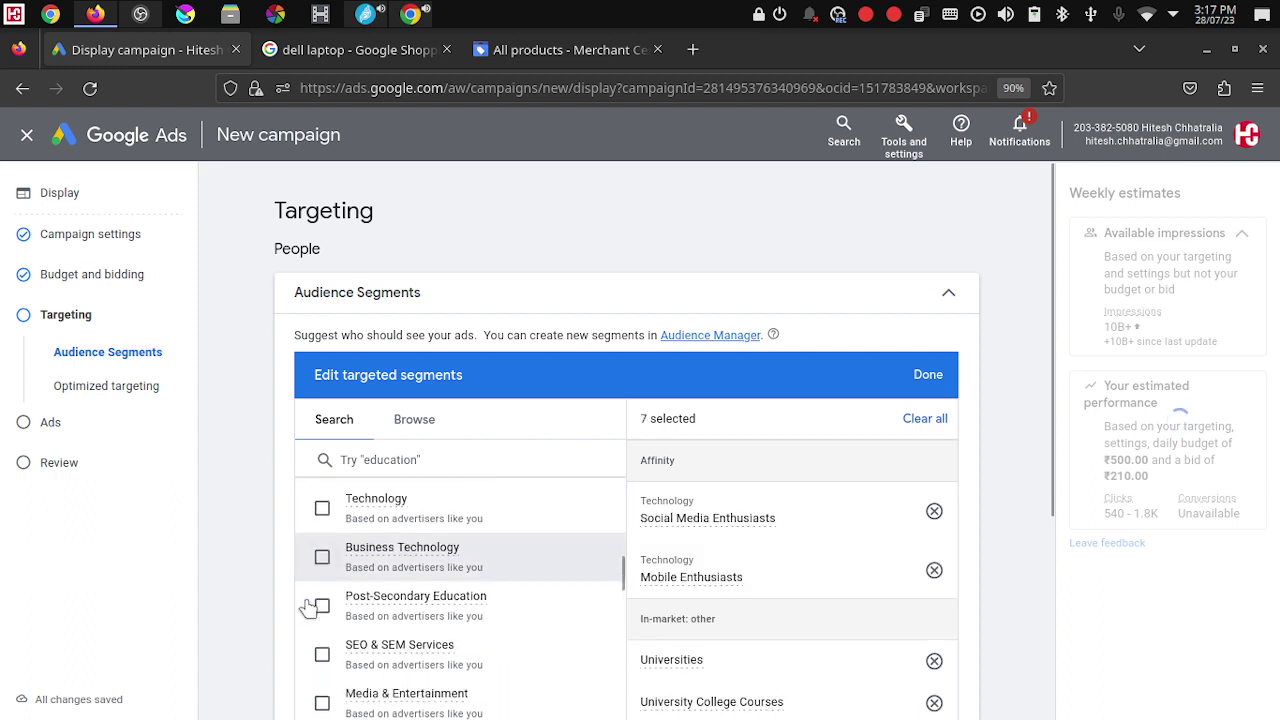
scroll(312, 575, down, 2)
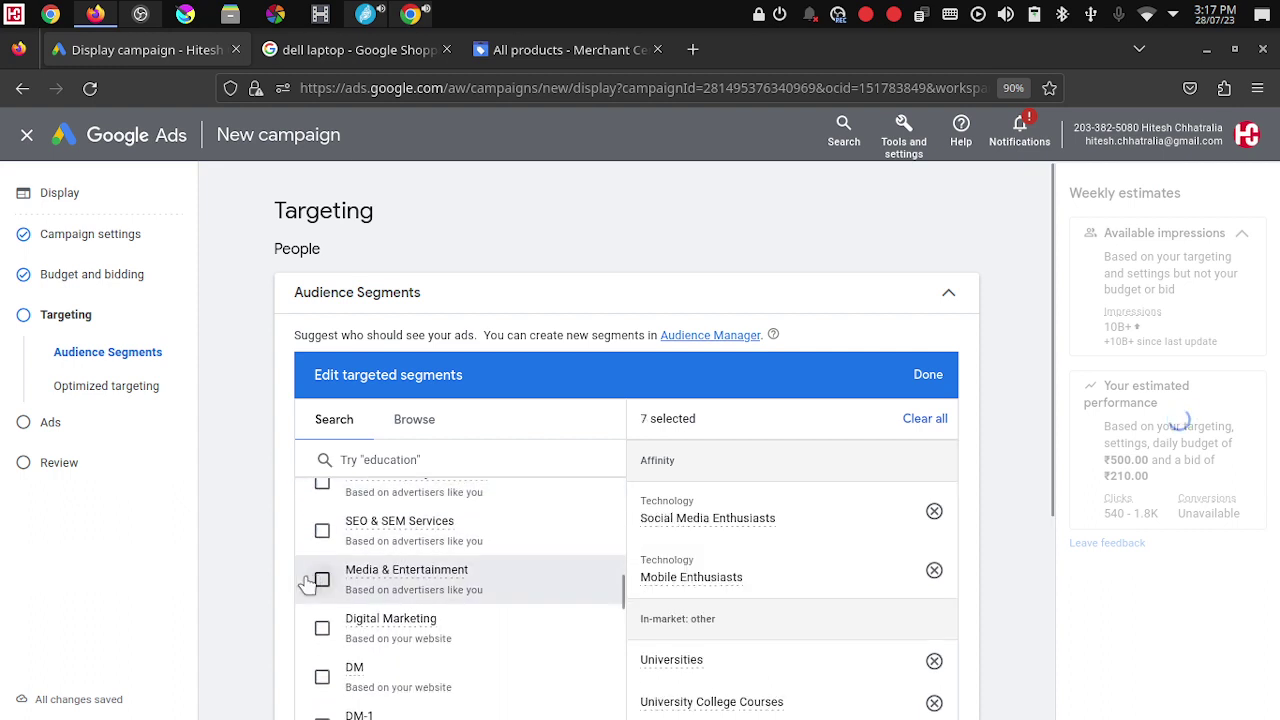
click(322, 630)
Step: Add the website-based segments Online Classes, On-Site Training Courses and Online Marketing to the targeted audiences
scroll(323, 633, down, 4)
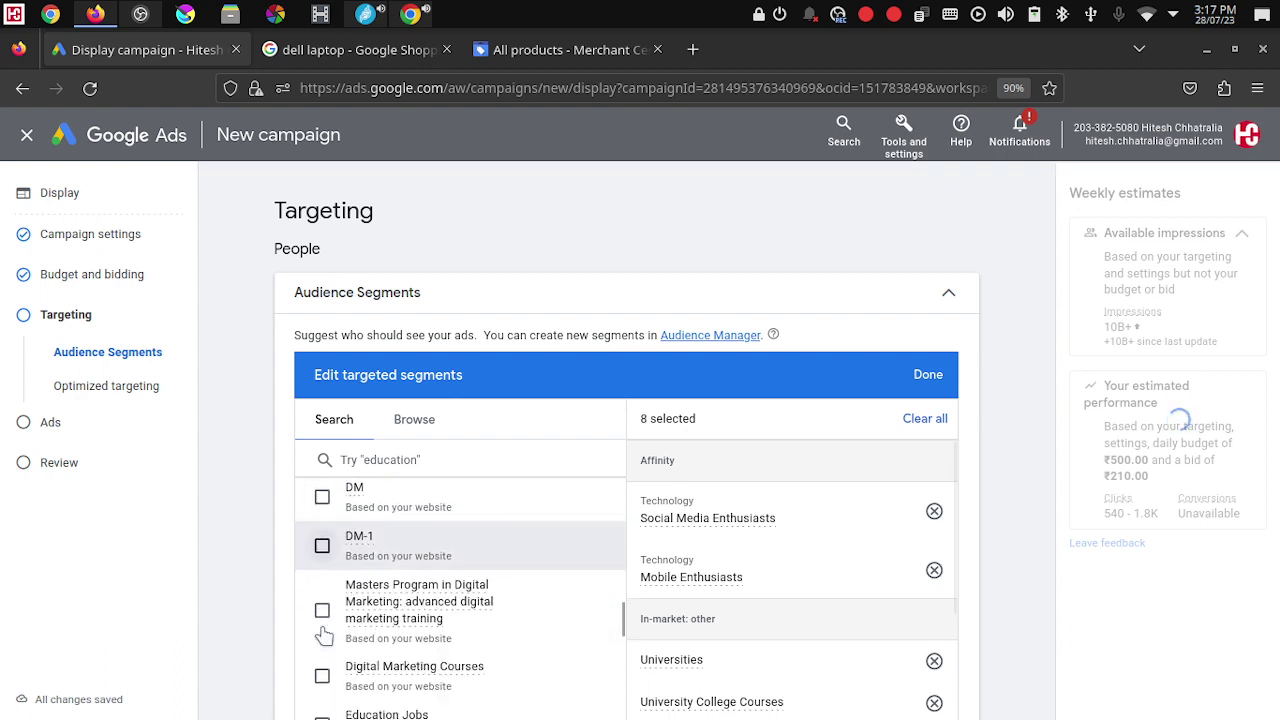
scroll(323, 635, down, 4)
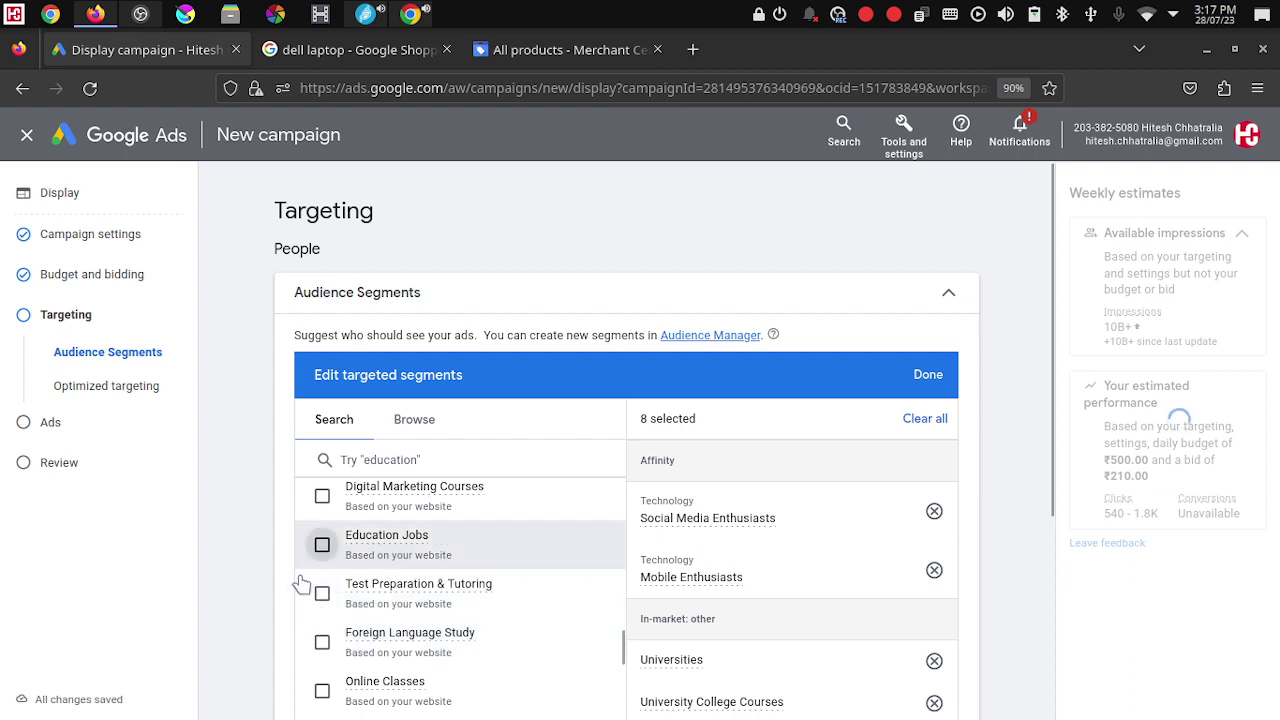
scroll(300, 587, down, 2)
click(321, 601)
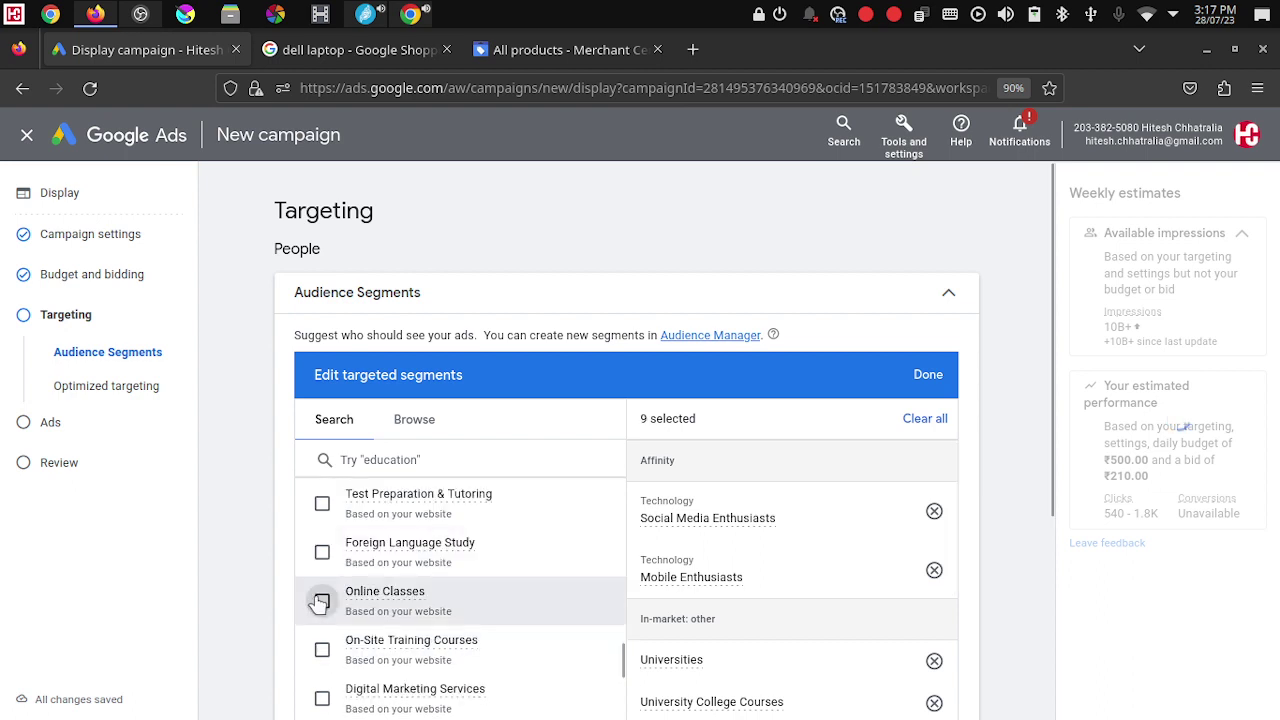
scroll(321, 595, down, 2)
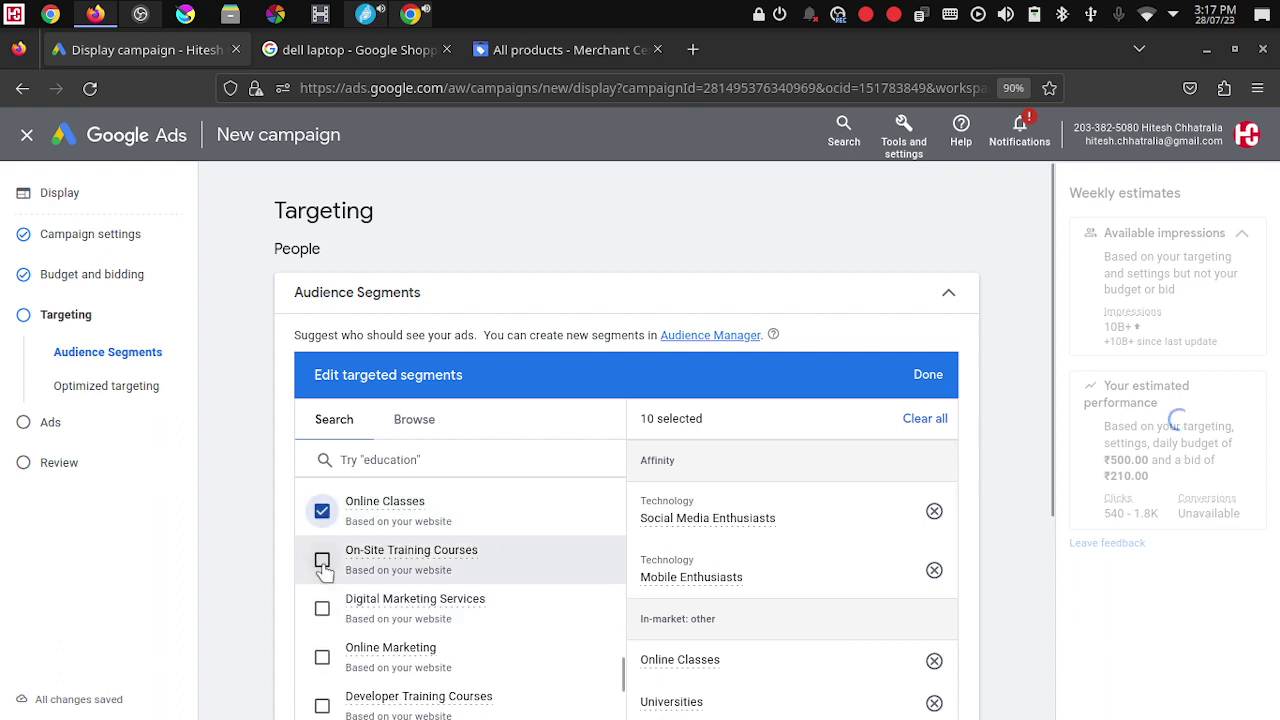
click(322, 561)
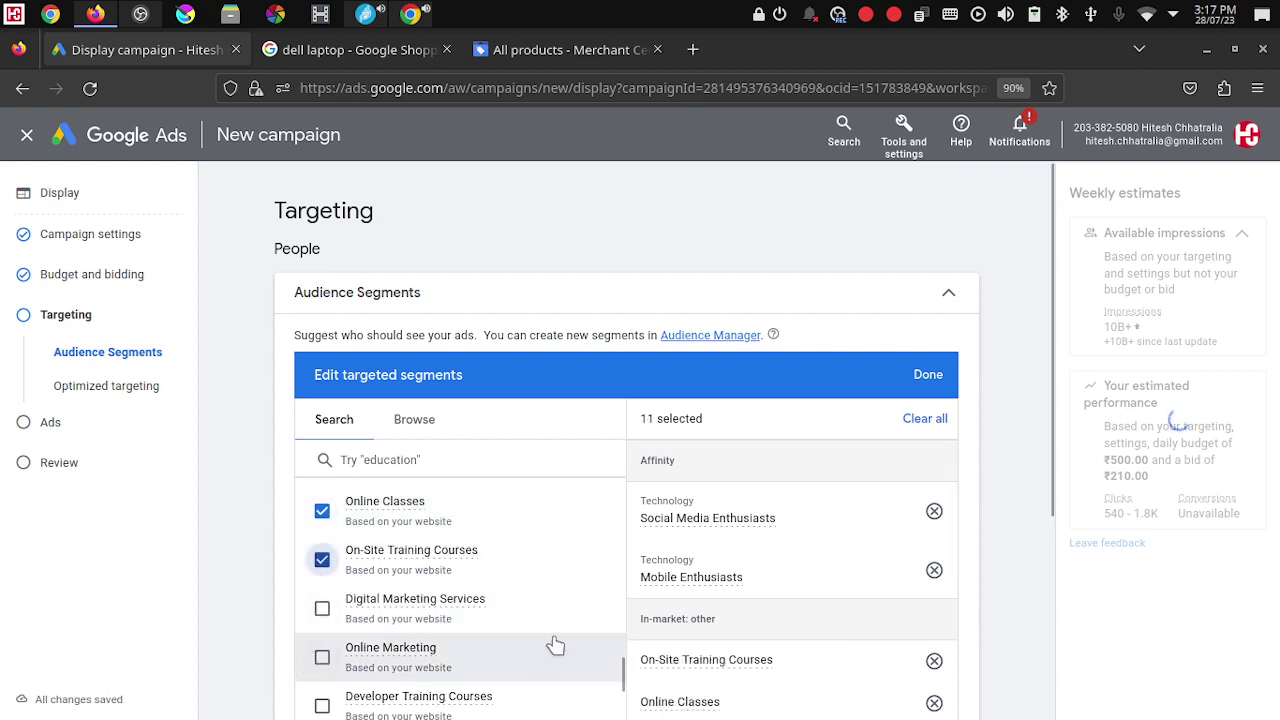
scroll(482, 624, down, 2)
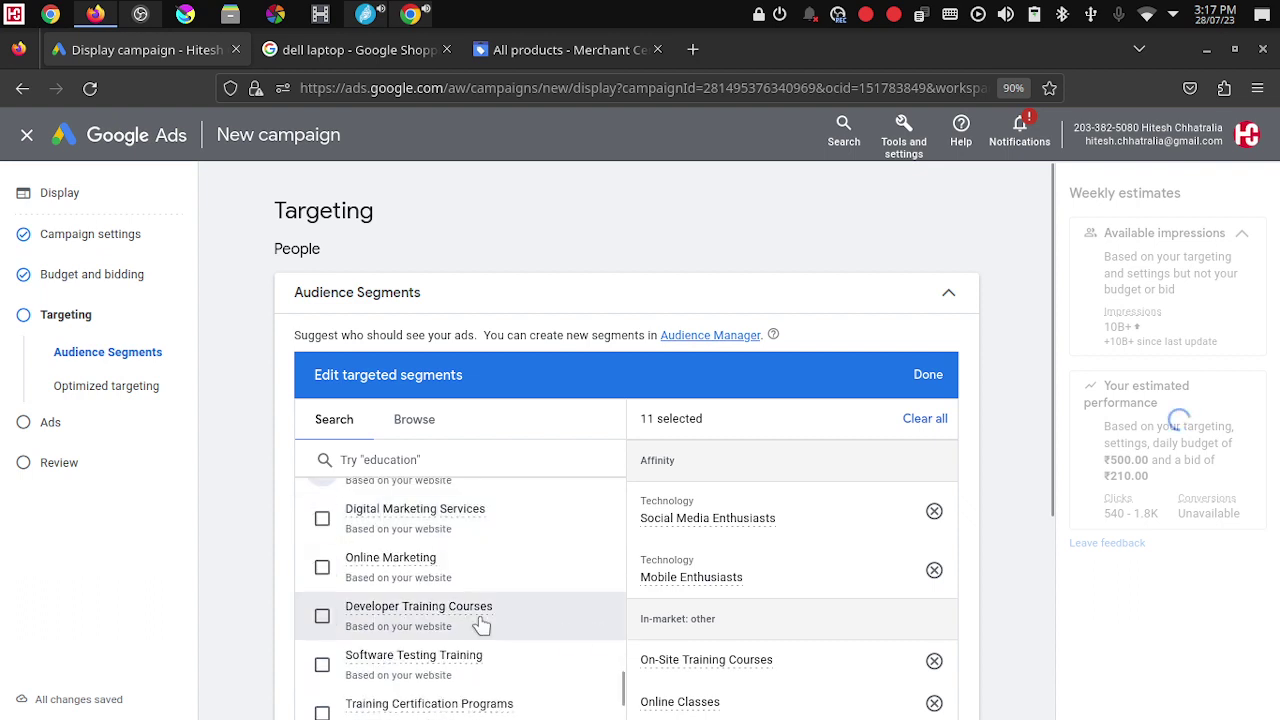
click(321, 567)
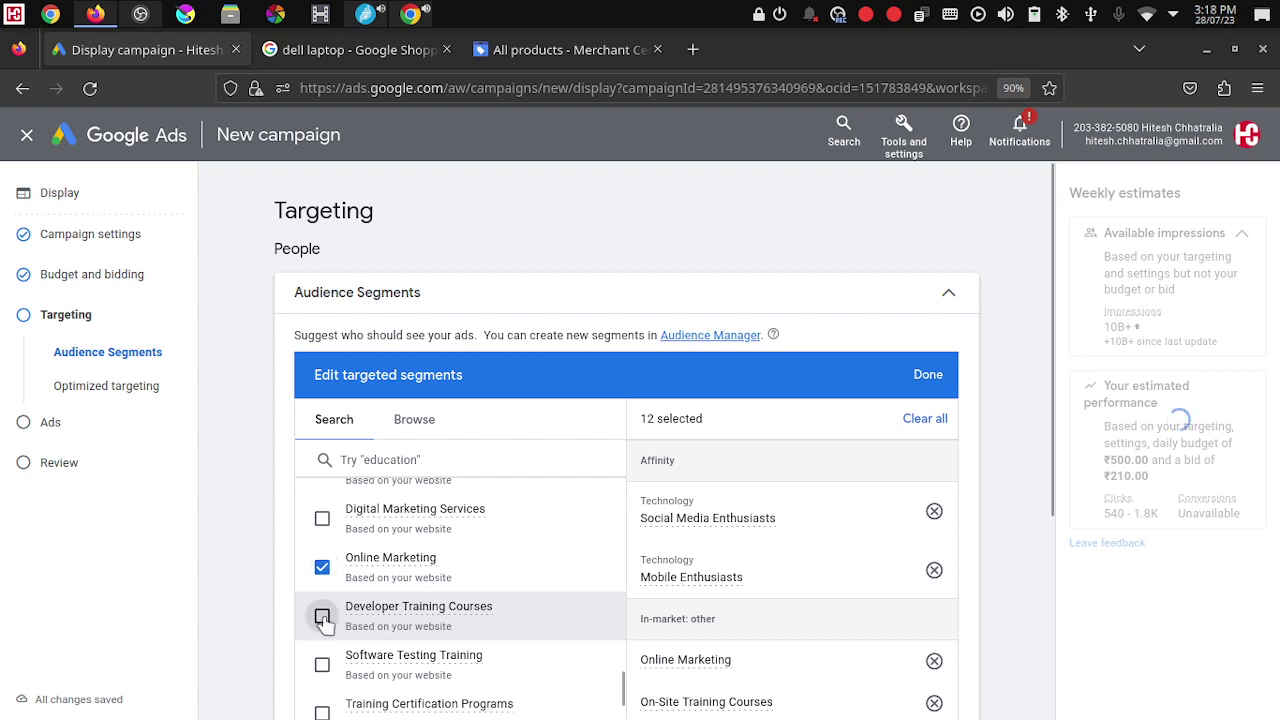
Step: Add Training Certification Programs and the education demographics Current College Students, High School Graduate, Bachelor's Degree and Advanced Degree as targeted segments
scroll(325, 620, down, 2)
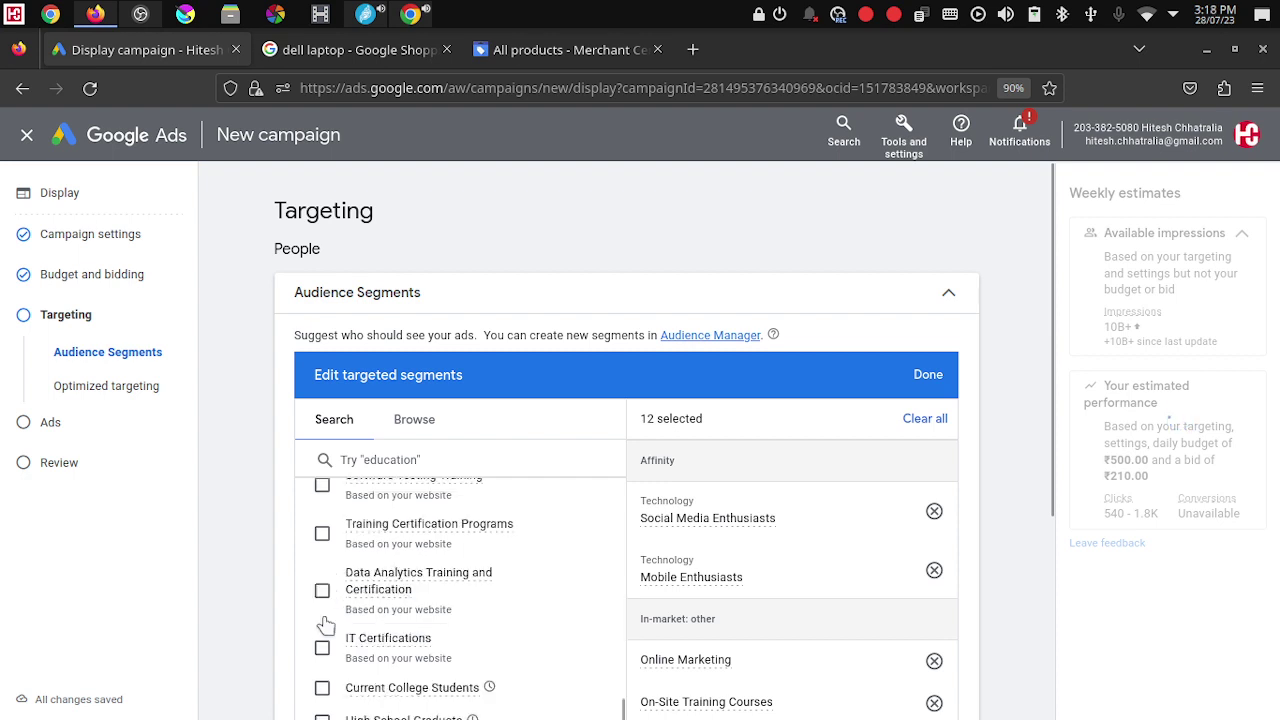
click(322, 535)
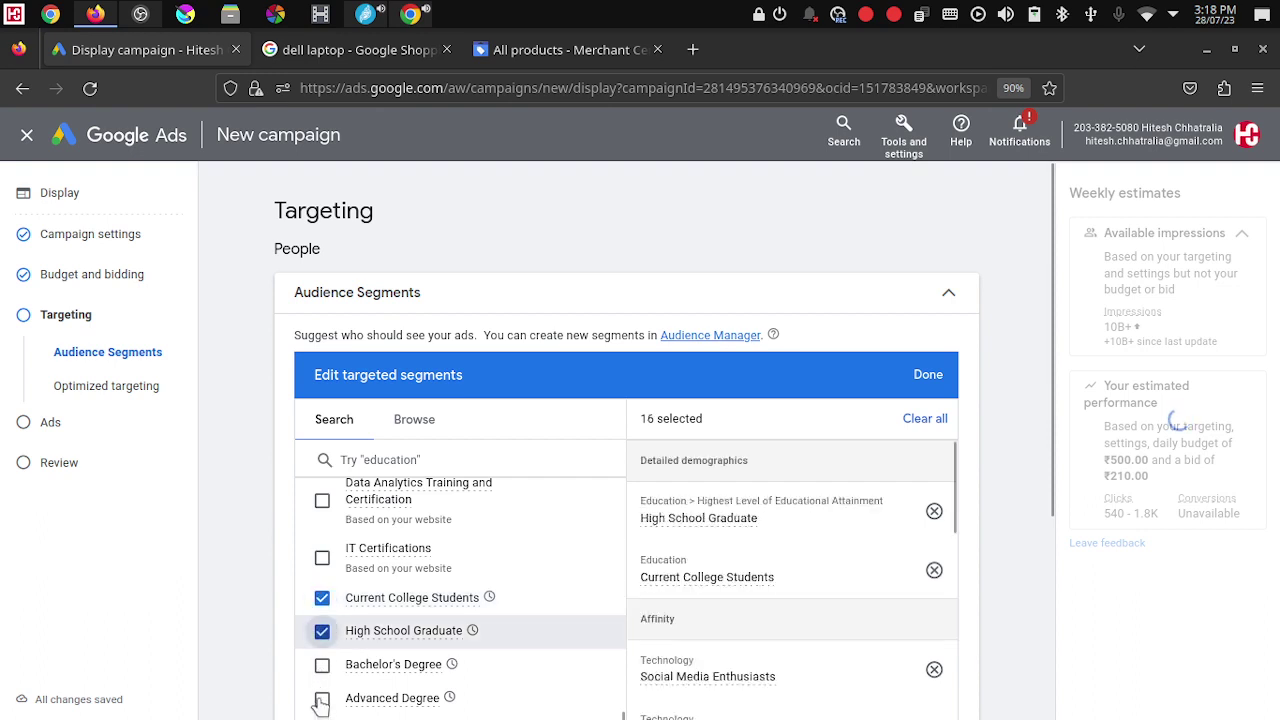
click(322, 666)
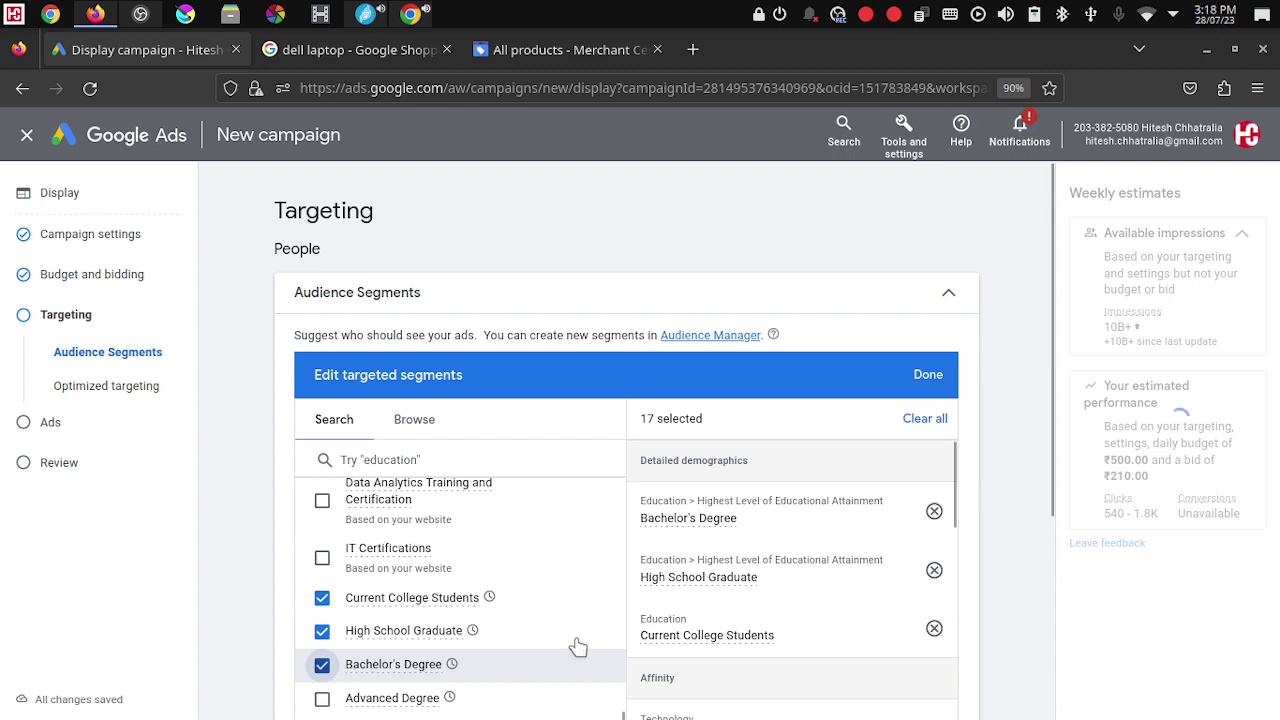
key(Down)
key(space)
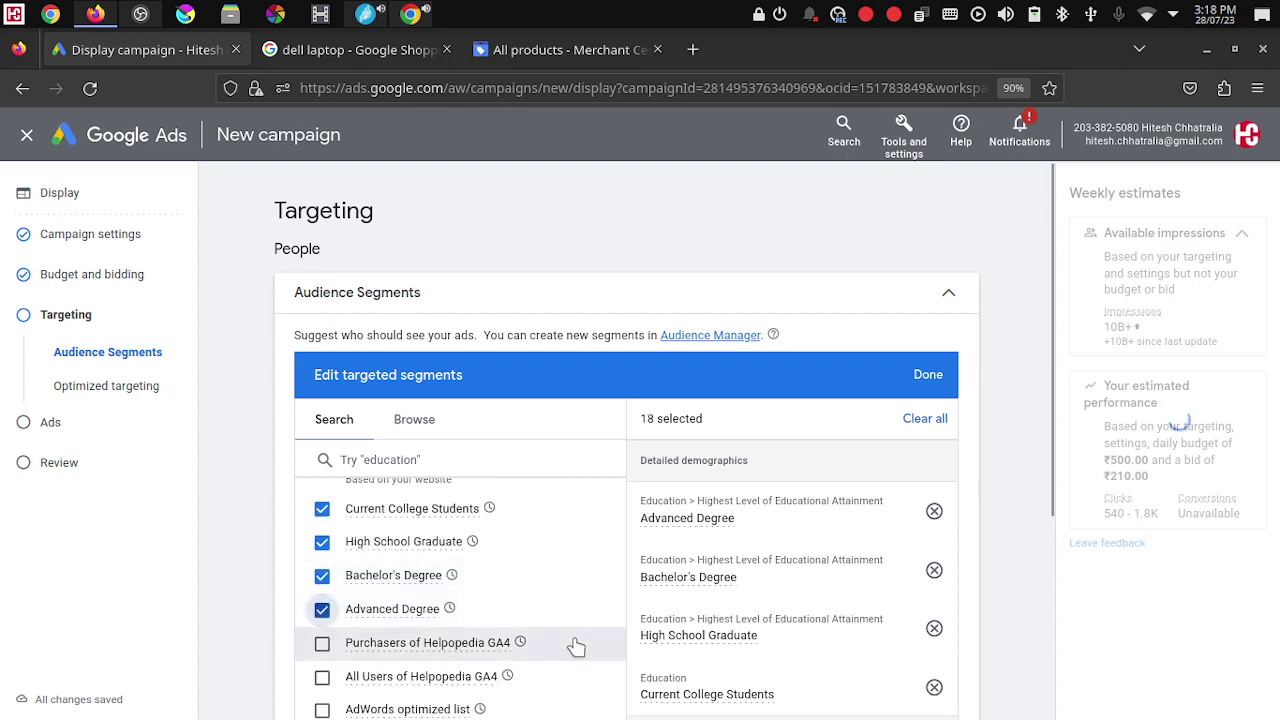
Step: Add the segments Purchasers of Helpopedia GA4, All Users of Helpopedia GA4, AdWords optimized list and Combined Audience to the targeting
scroll(575, 646, down, 3)
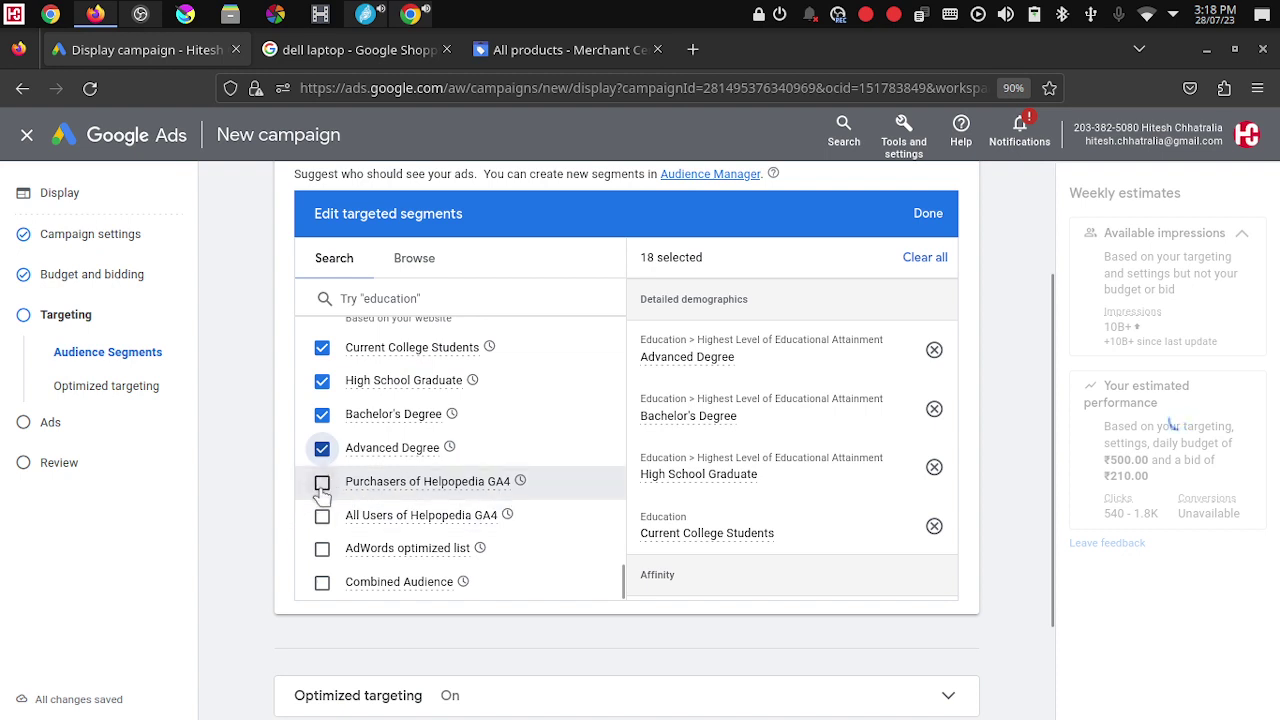
click(322, 483)
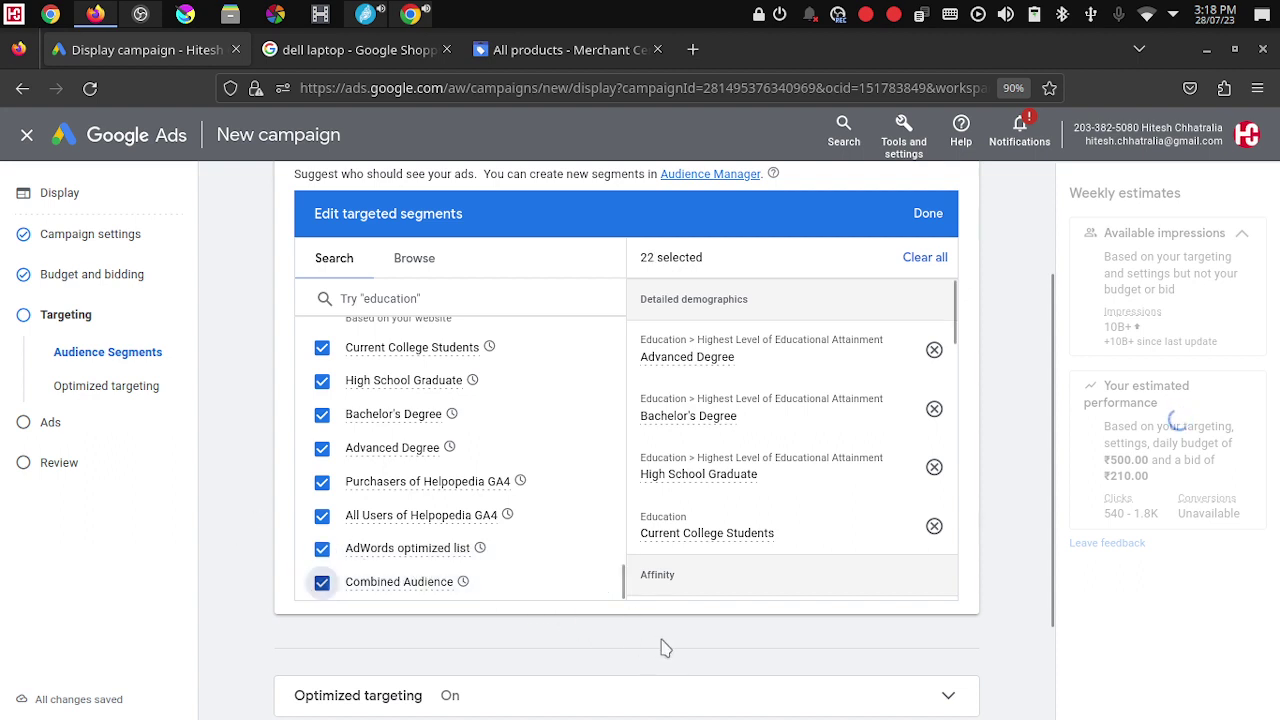
Step: Add demographics targeting to the campaign and exclude the age groups 55 - 64 and 65+
scroll(775, 627, down, 1)
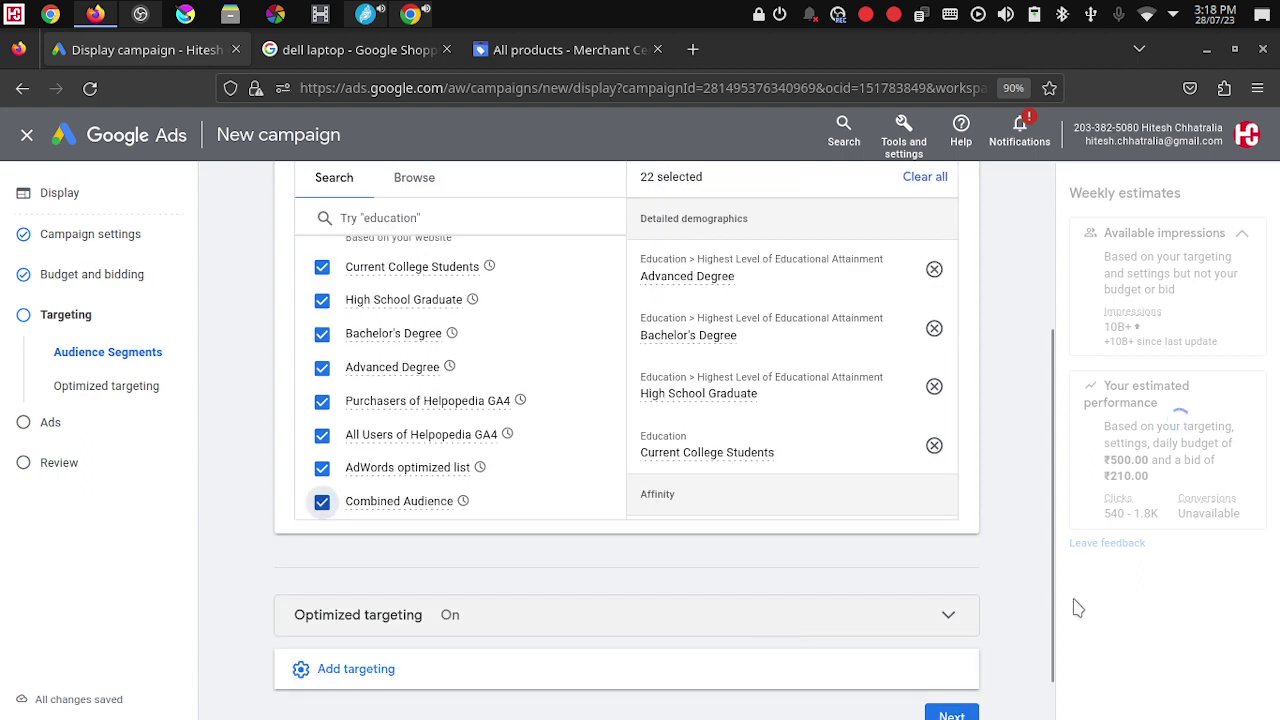
scroll(1077, 607, down, 1)
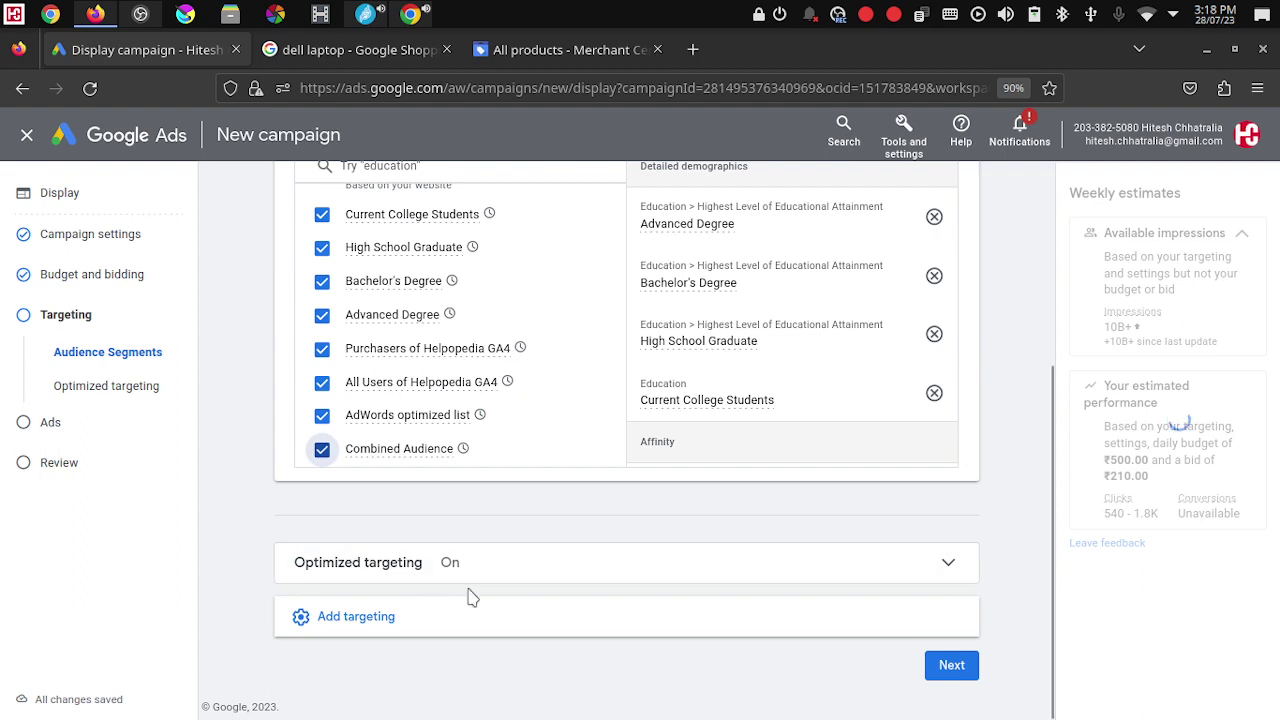
click(356, 617)
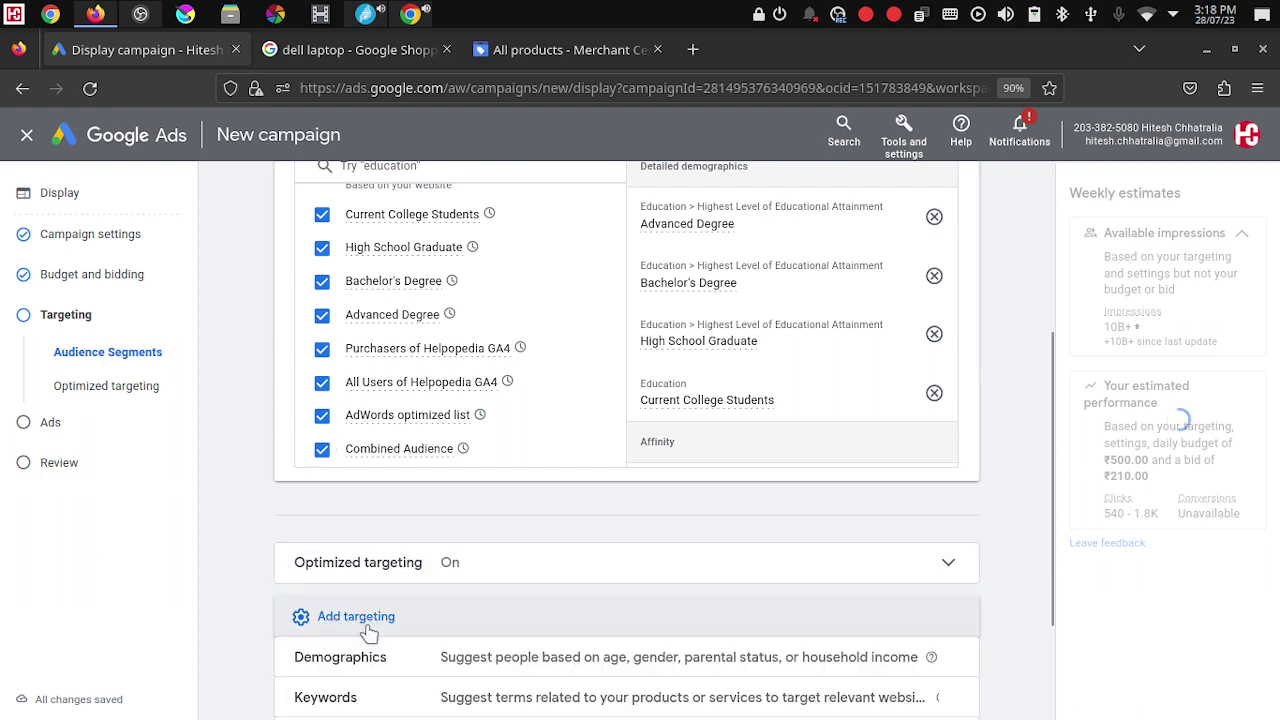
scroll(475, 607, down, 1)
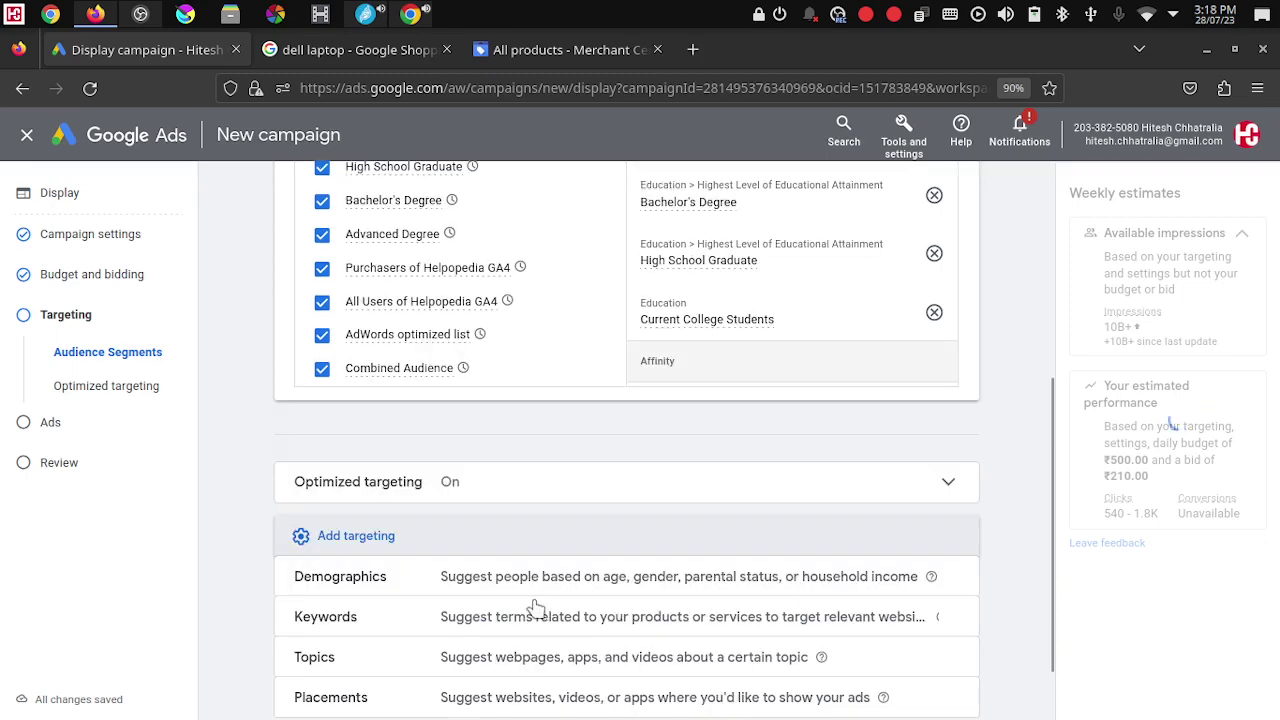
scroll(537, 611, down, 1)
click(522, 512)
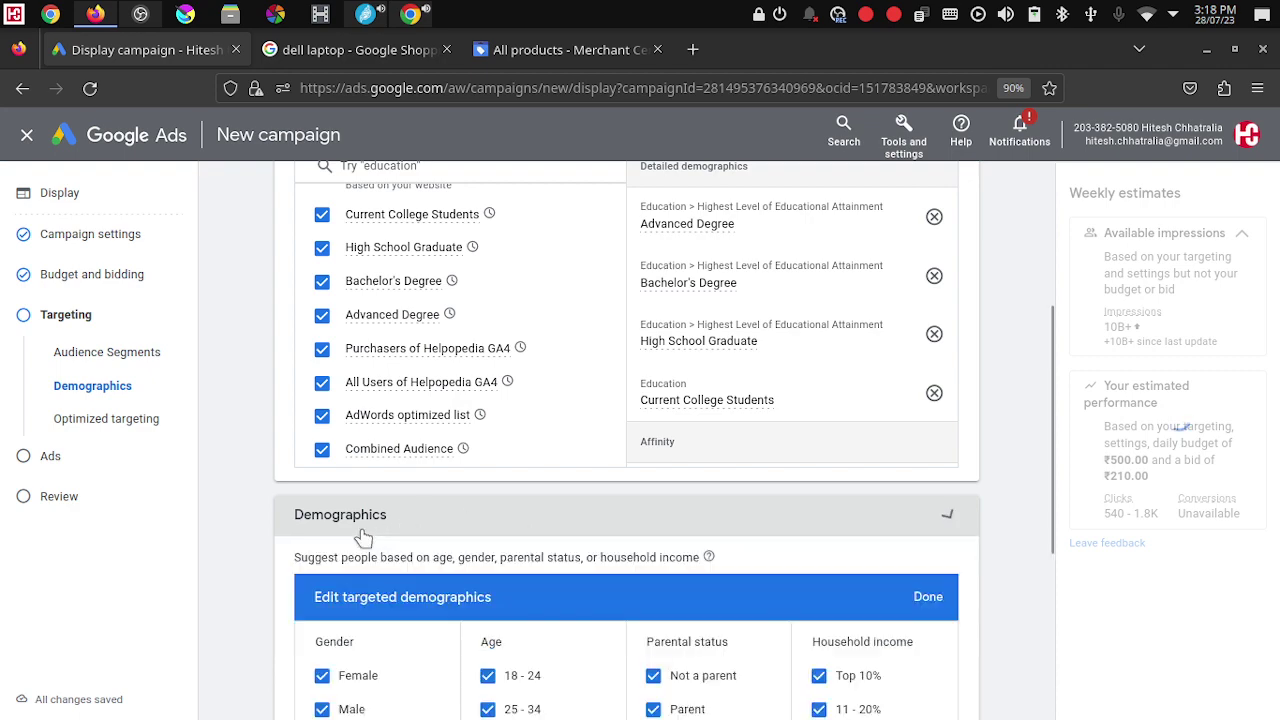
scroll(266, 551, down, 2)
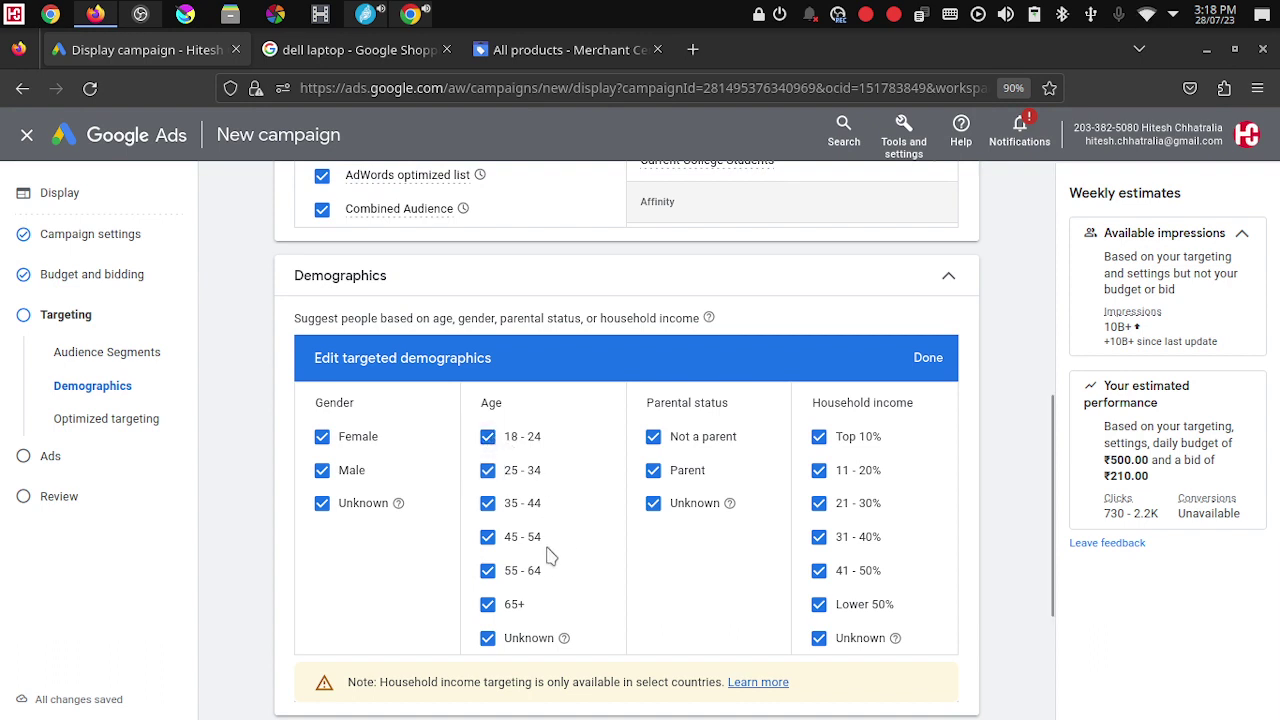
click(488, 571)
click(488, 604)
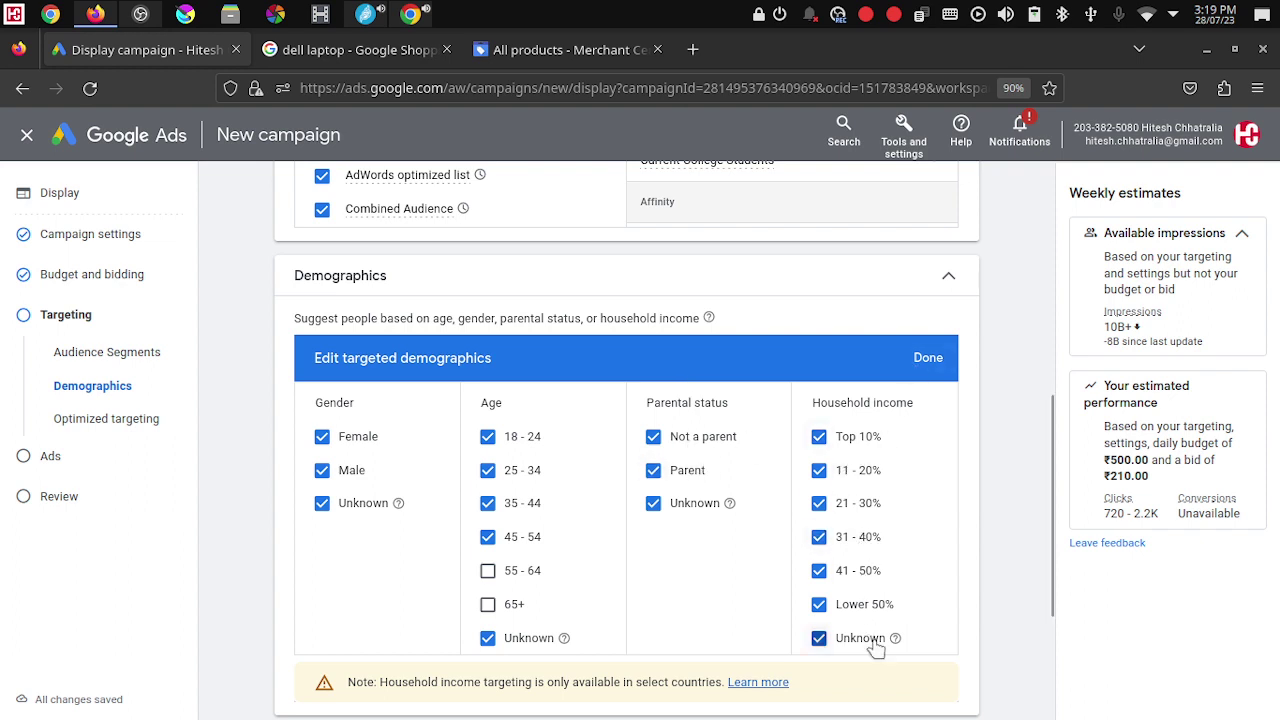
Step: Add keyword targeting to the campaign
scroll(669, 576, down, 5)
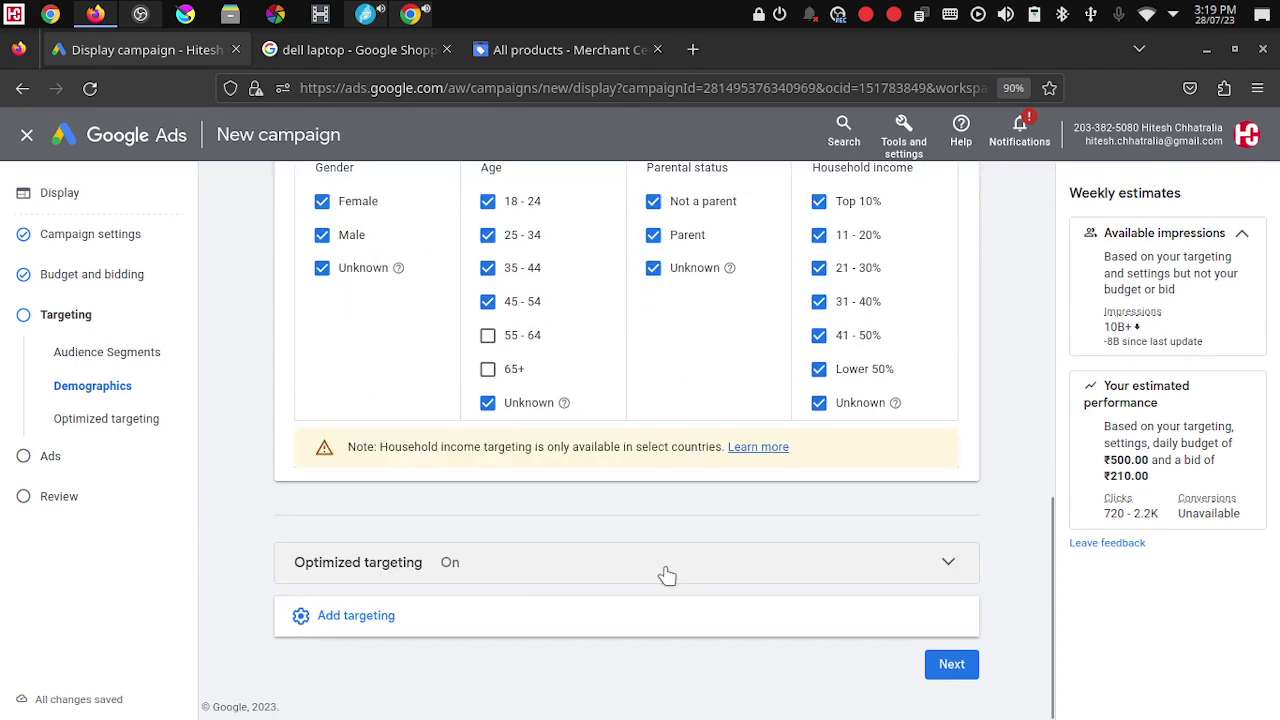
click(362, 622)
scroll(551, 571, down, 2)
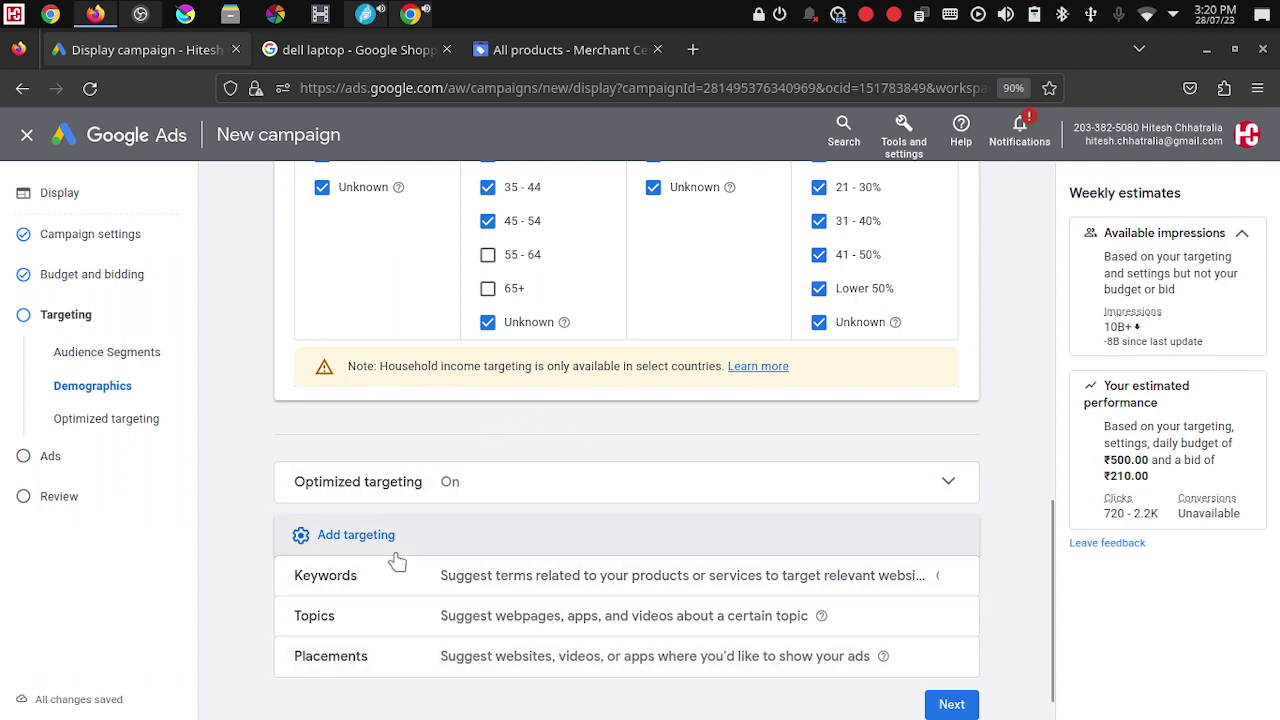
click(490, 580)
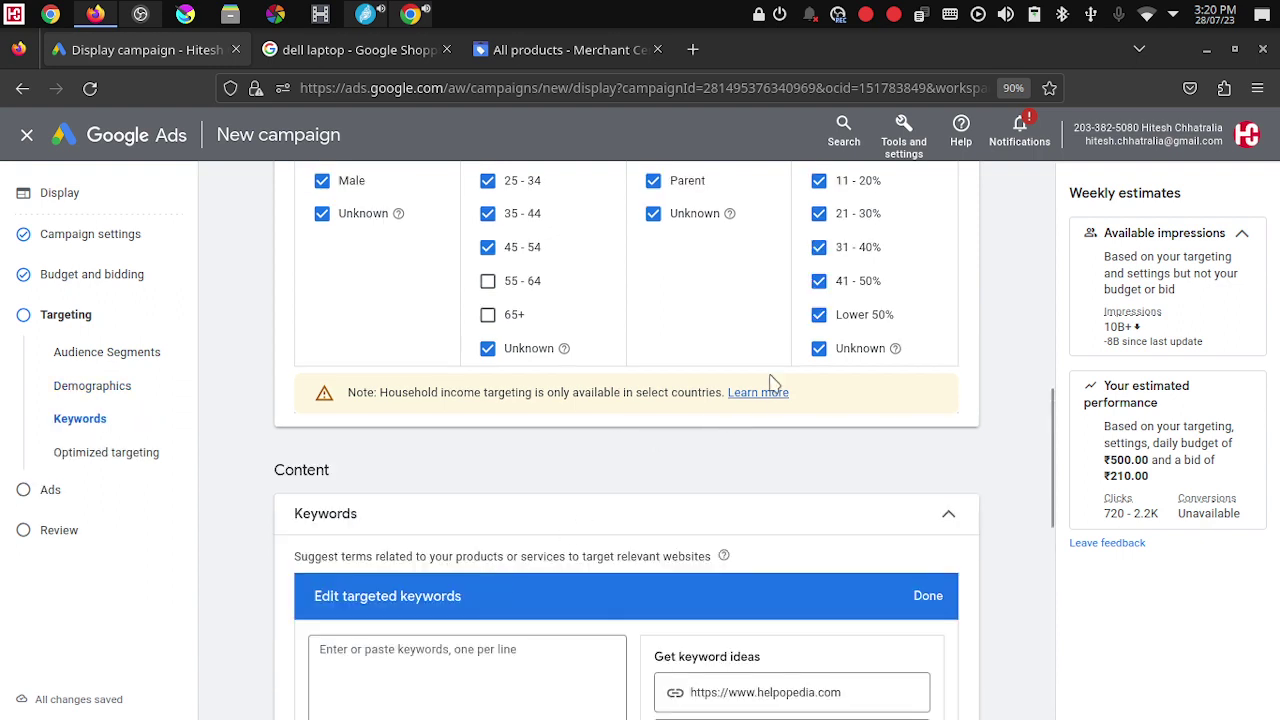
scroll(766, 388, down, 3)
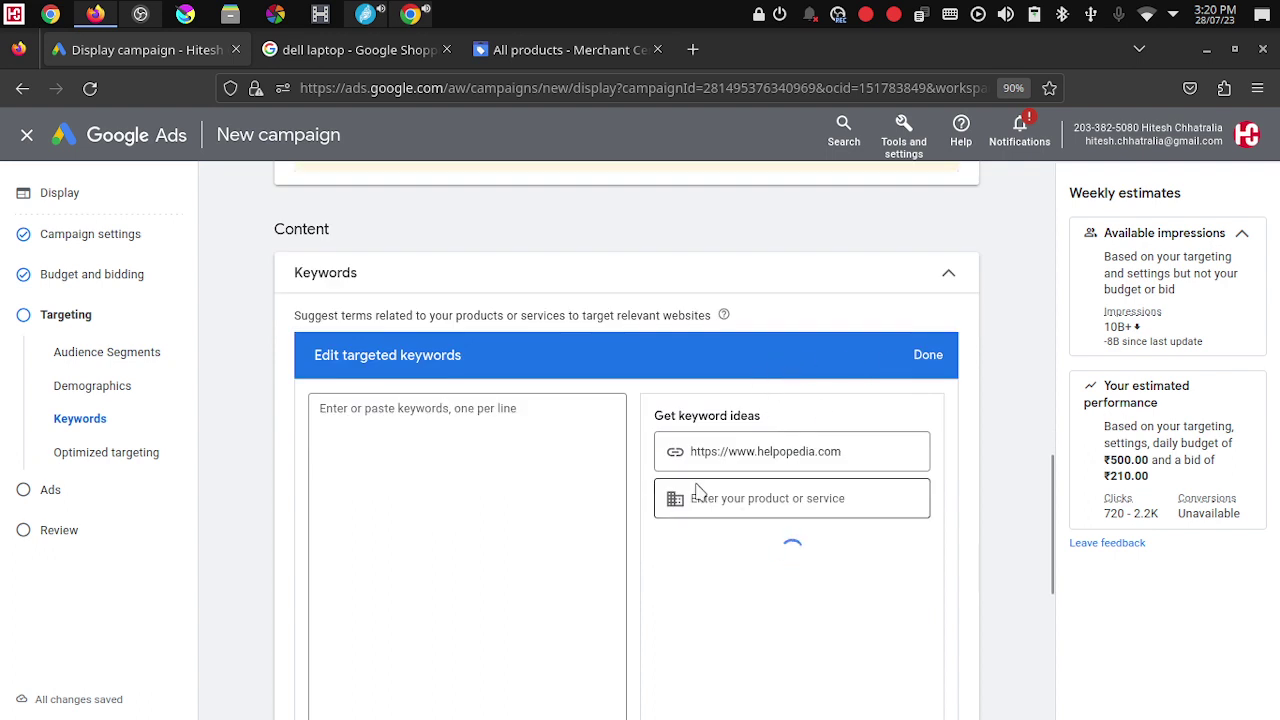
click(863, 450)
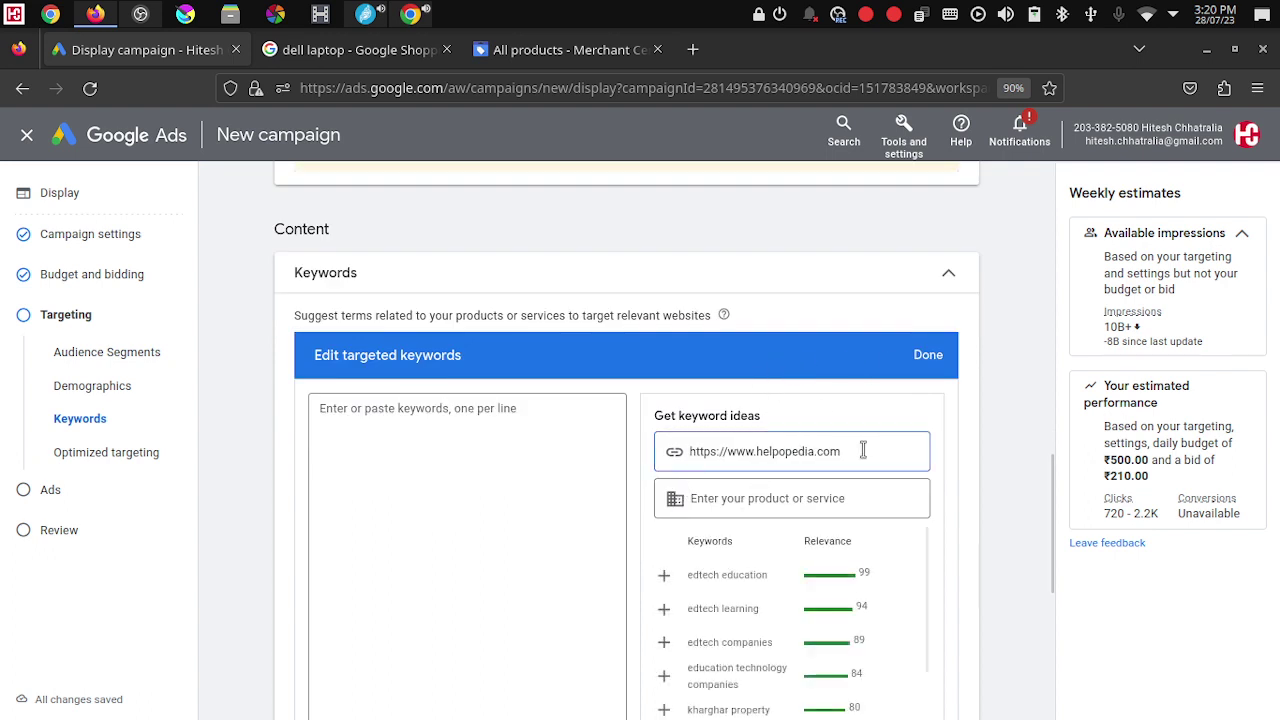
scroll(865, 458, down, 1)
scroll(865, 458, down, 1)
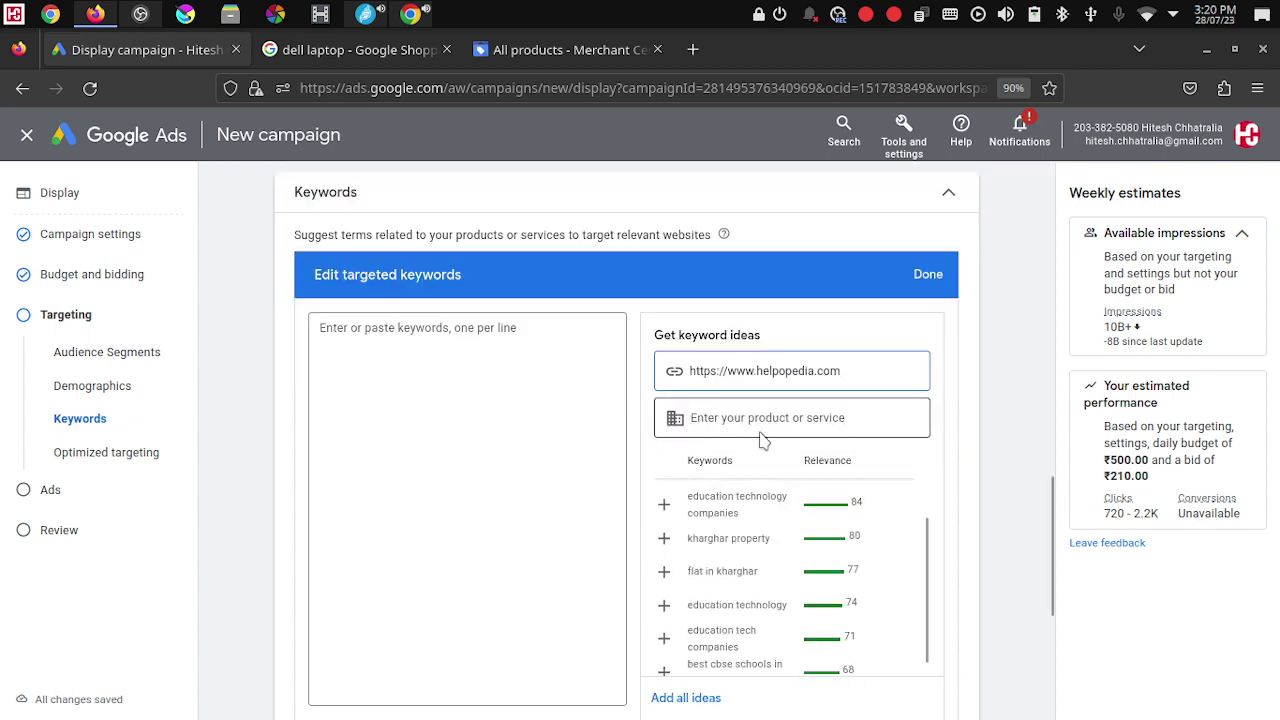
click(664, 507)
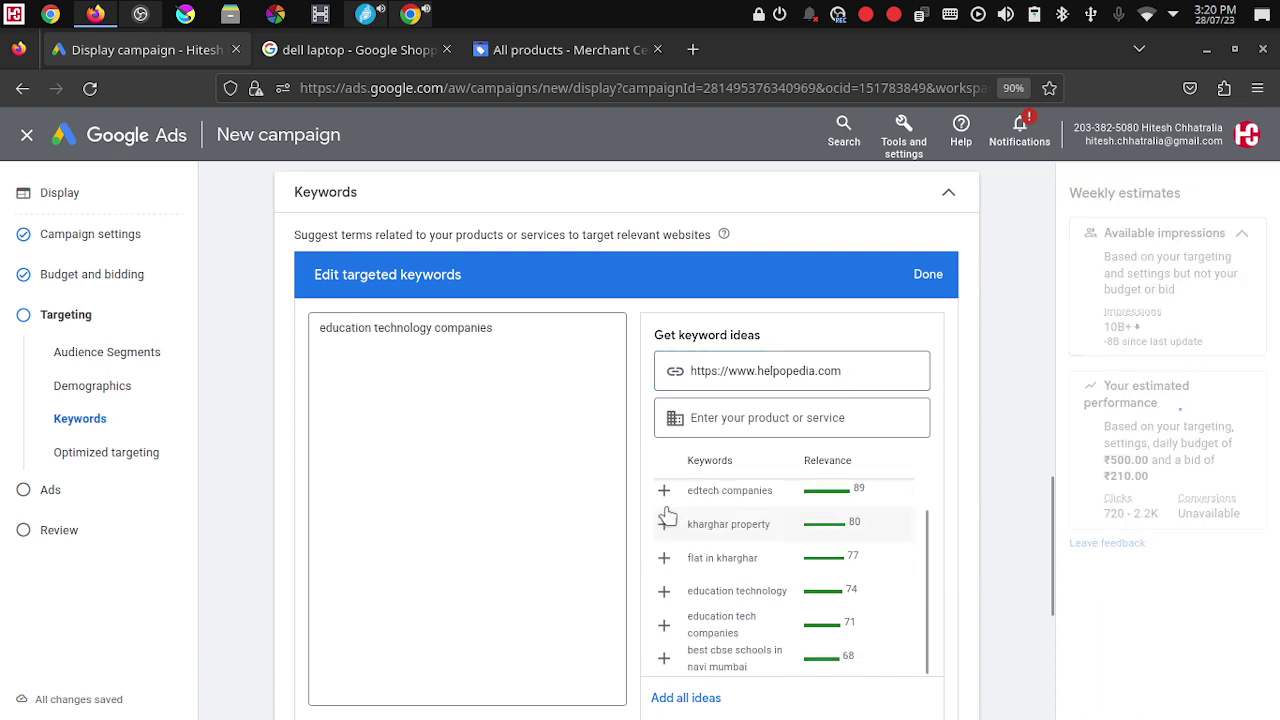
drag(340, 330, 520, 337)
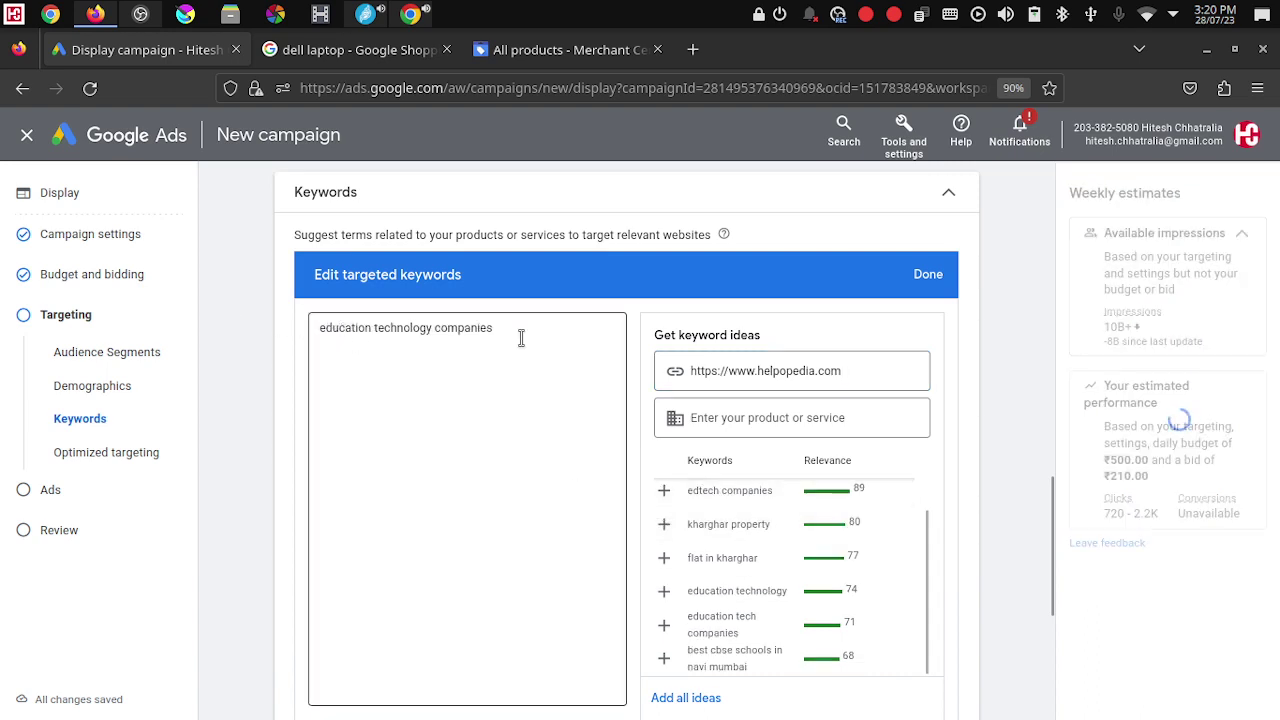
click(666, 497)
click(666, 495)
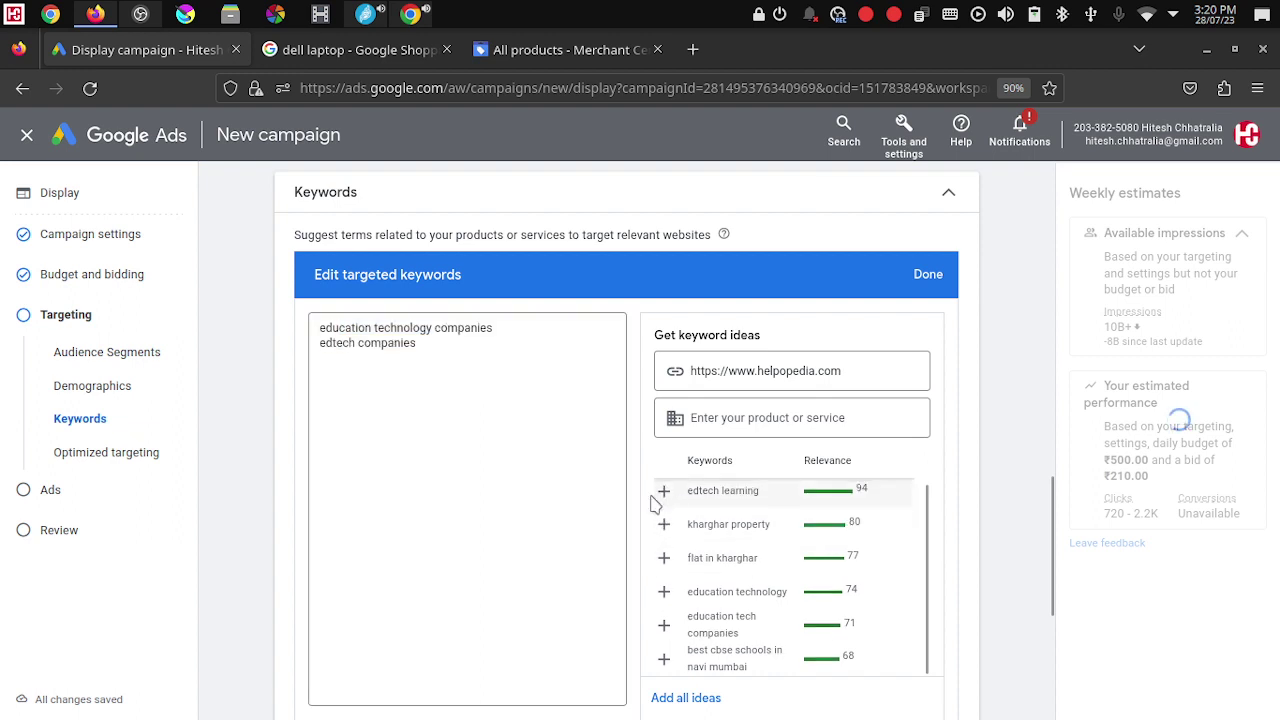
Step: Add all the remaining keyword ideas, from "edtech learning" and "edtech education" through "best cbse schools in navi mumbai", to the targeted keywords
click(666, 495)
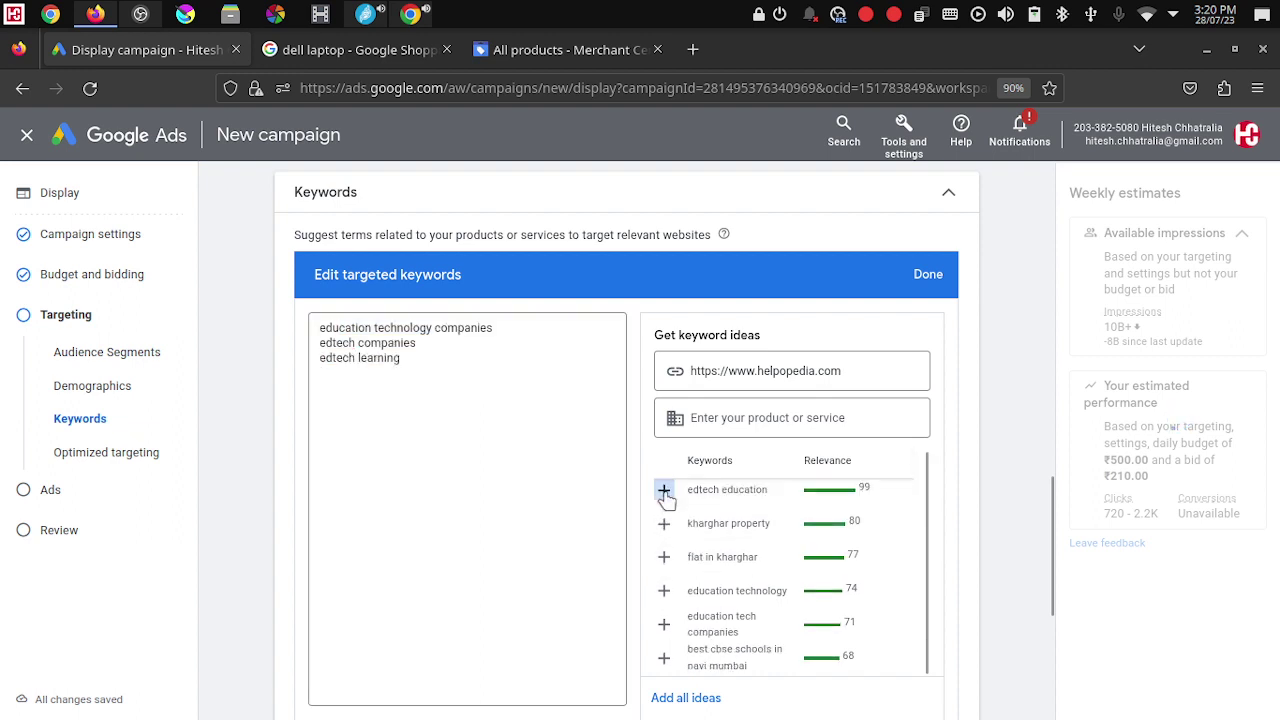
click(665, 494)
click(665, 494)
click(665, 494)
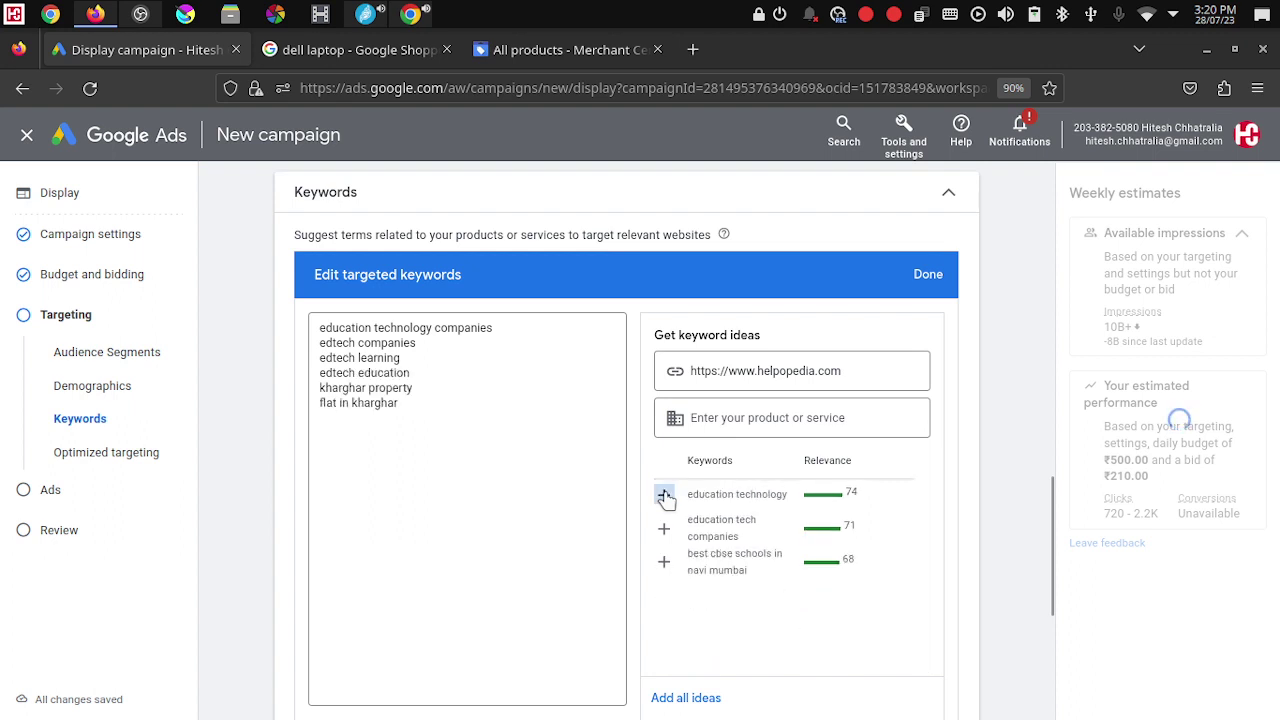
click(665, 495)
click(665, 495)
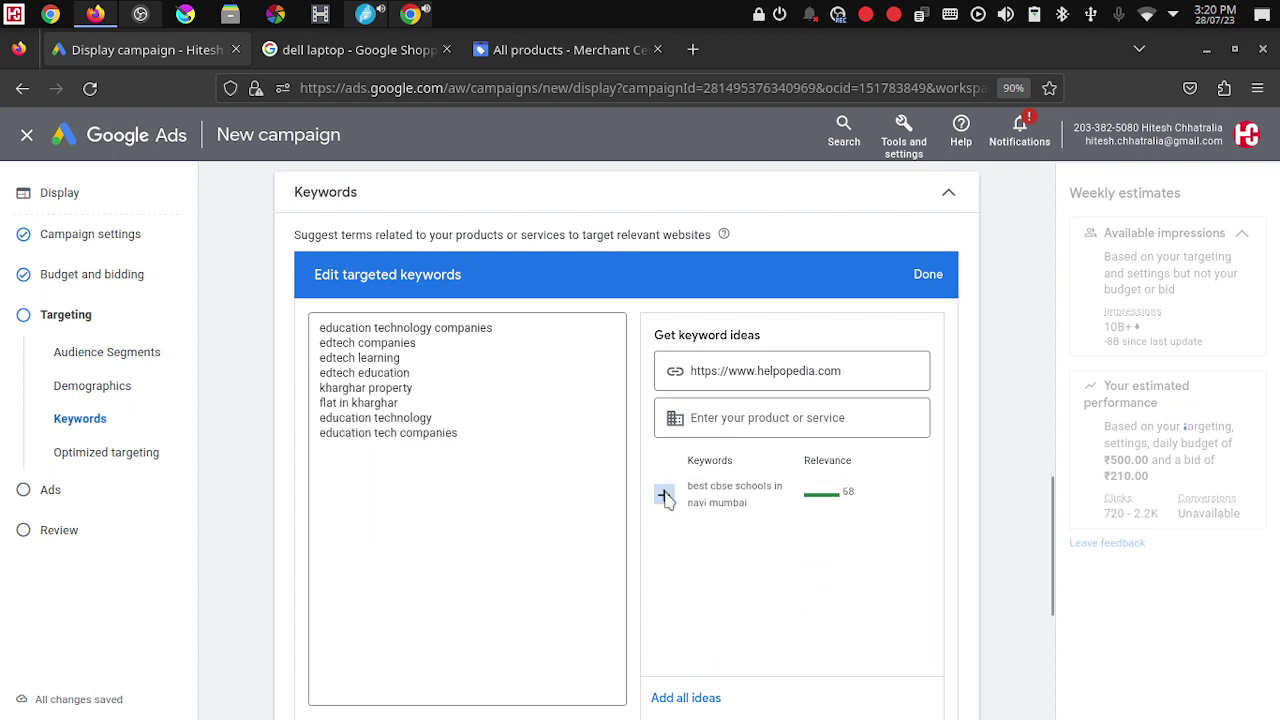
click(665, 495)
Step: Delete the keywords "kharghar property" and "flat in kharghar" from the targeted list, leaving no blank line
drag(667, 500, 410, 402)
click(405, 402)
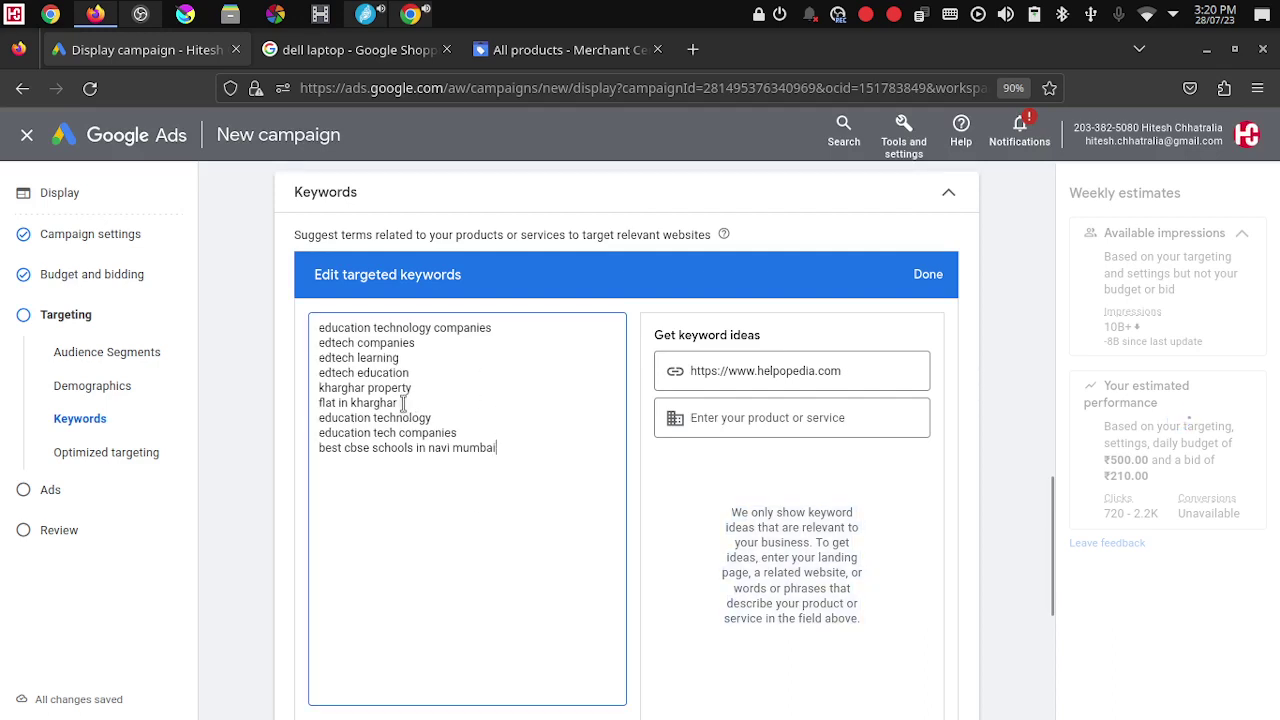
triple_click(340, 402)
mouse_move(291, 398)
mouse_down()
mouse_move(298, 379)
mouse_move(290, 395)
mouse_up()
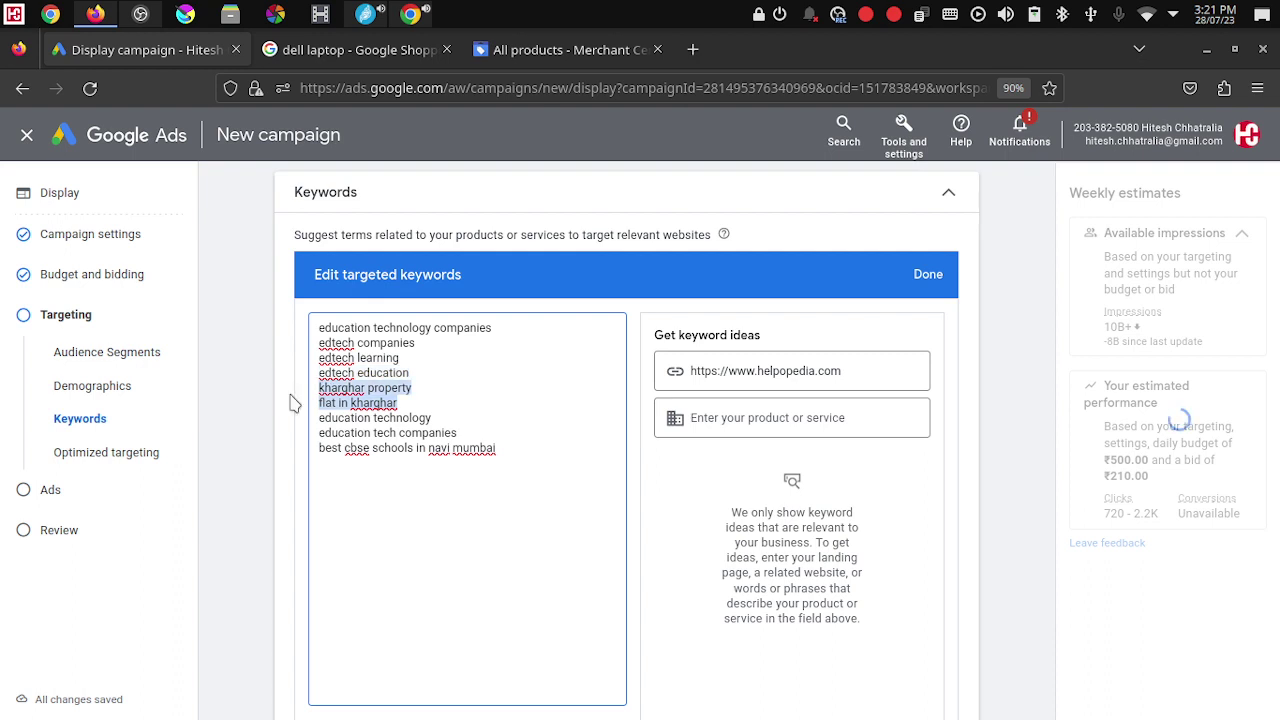
key(BackSpace)
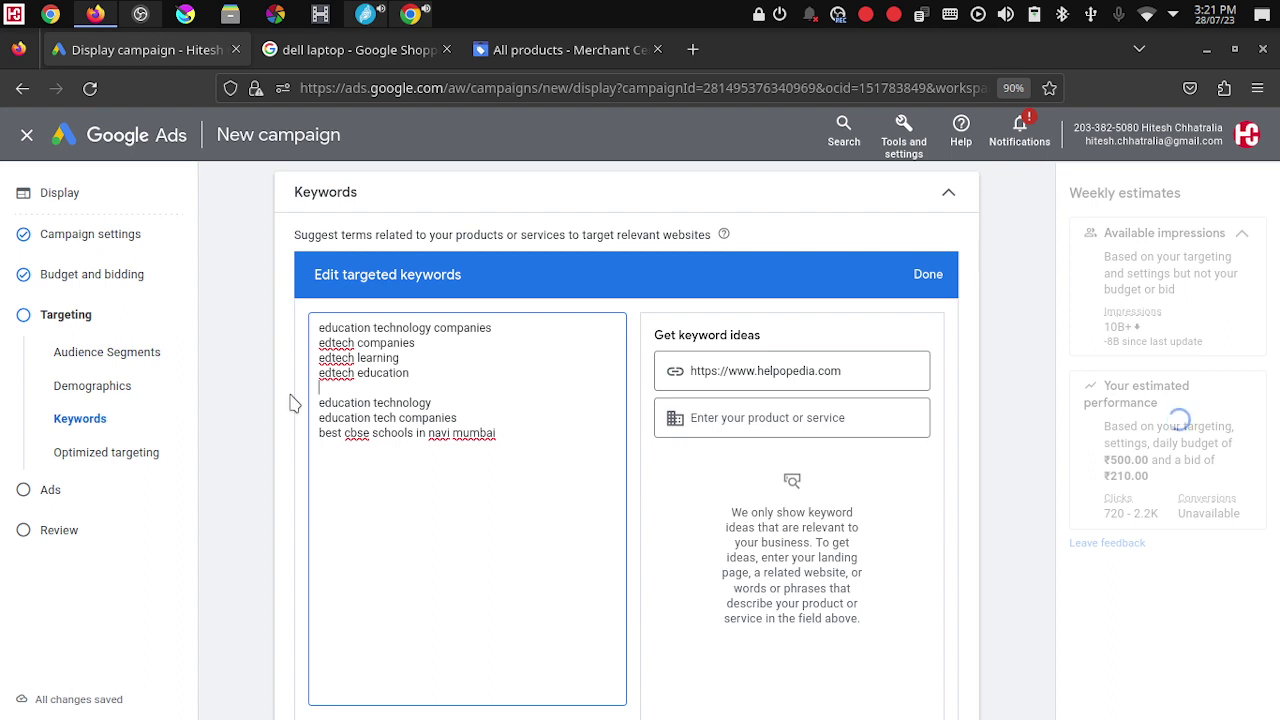
key(Delete)
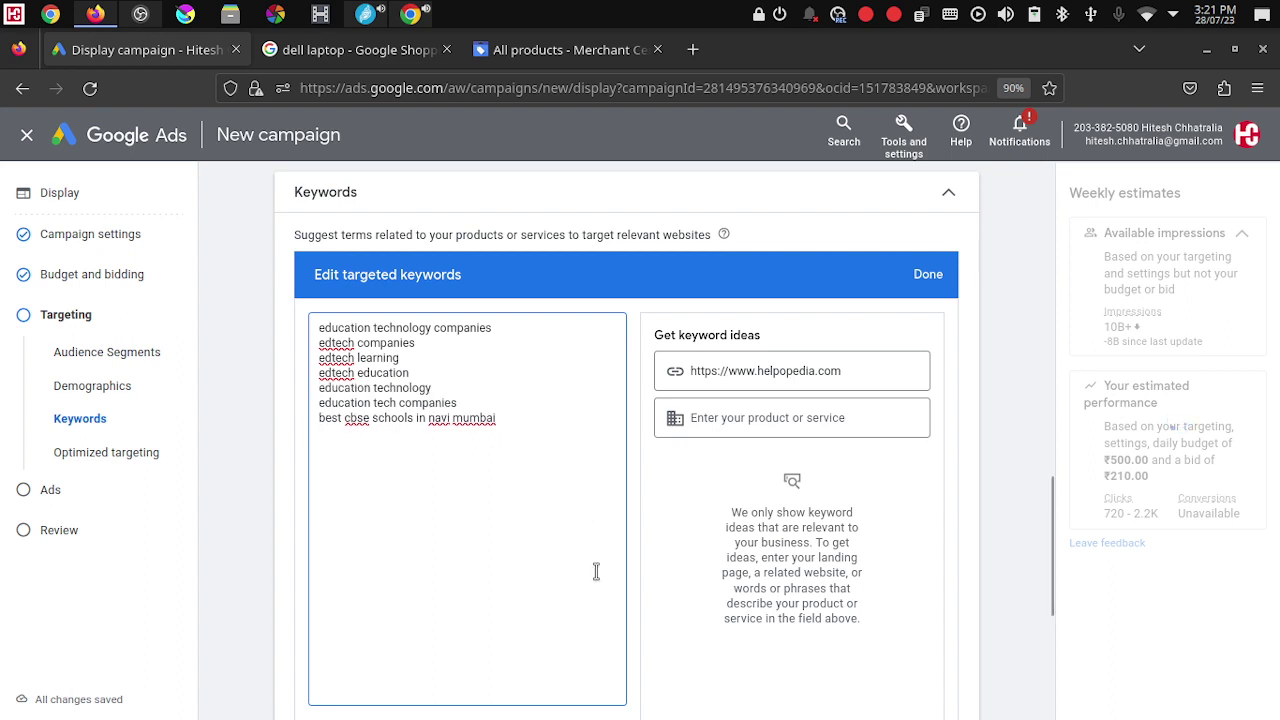
Step: Replace "cbse" in the last targeted keyword so it reads "best digital marketing schools in navi mumbai", correctly spelled
double_click(358, 420)
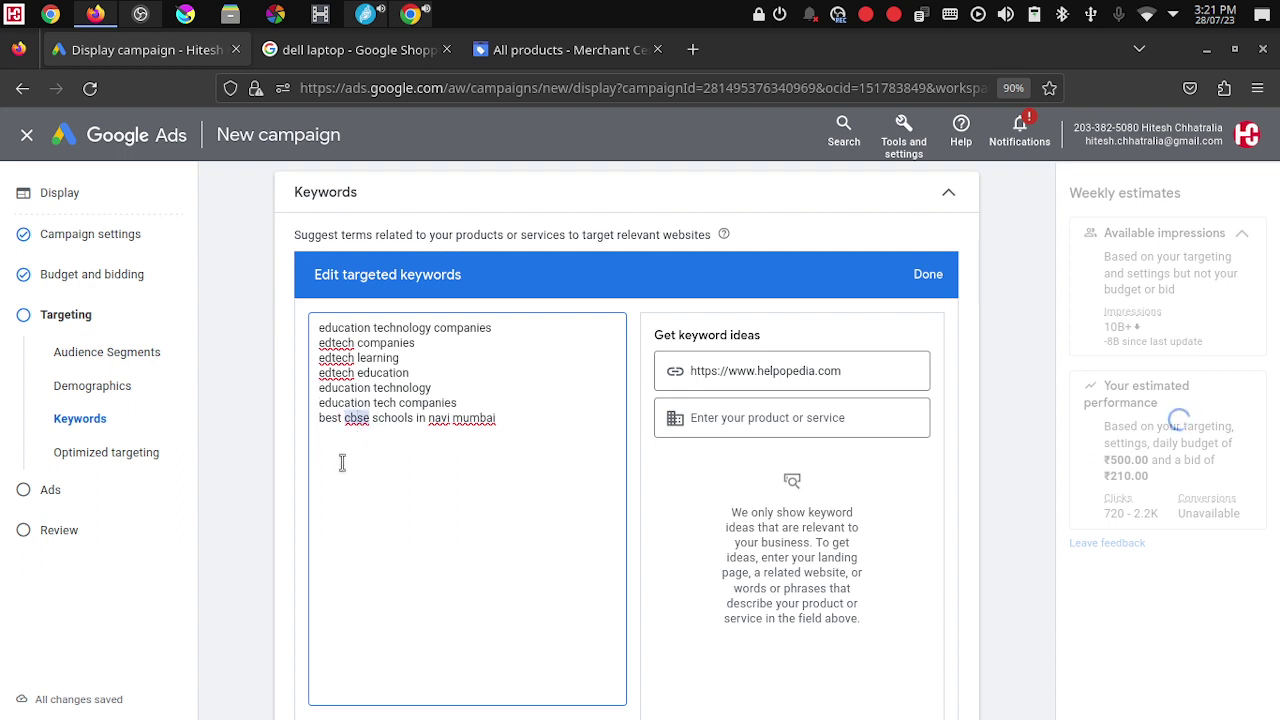
text(di)
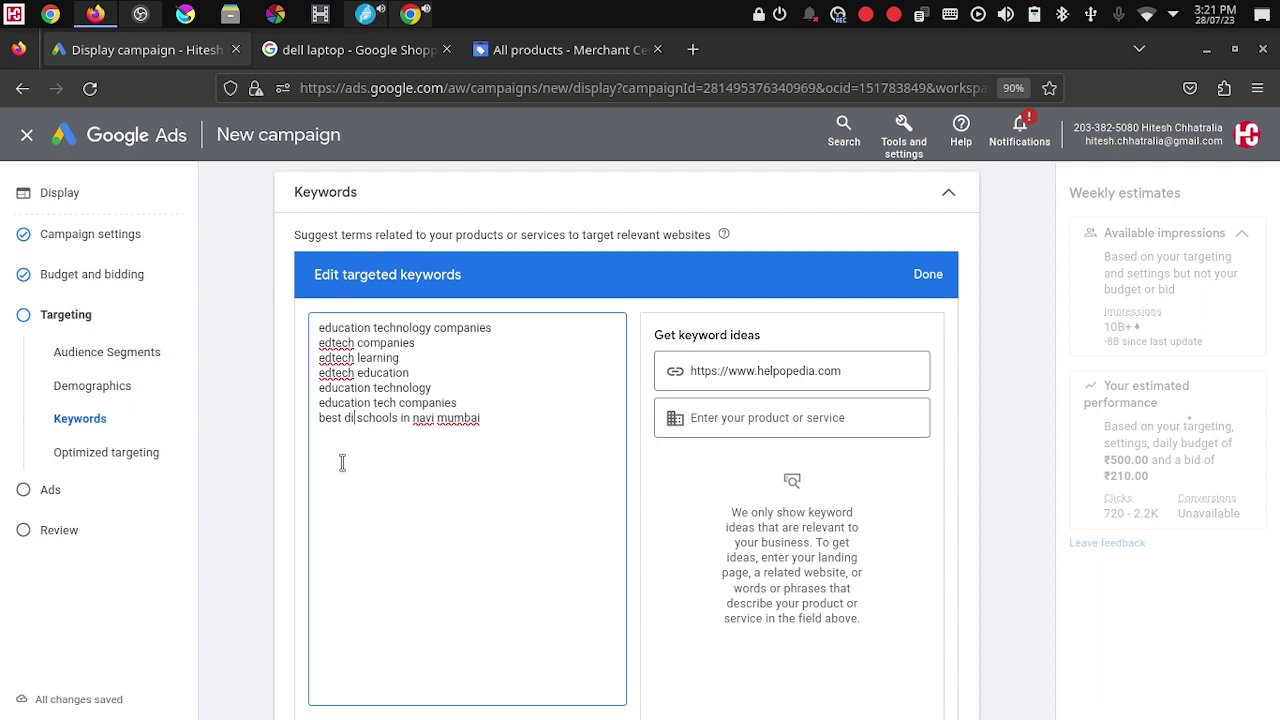
text(gita)
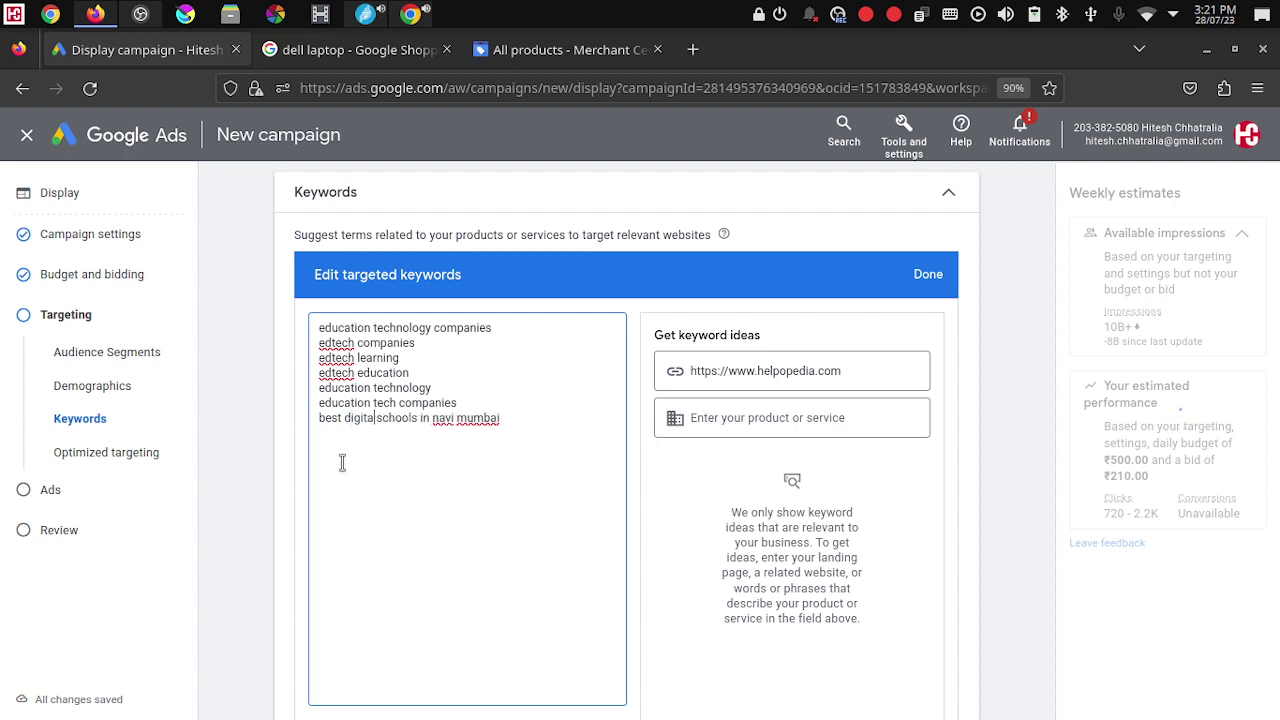
text(l)
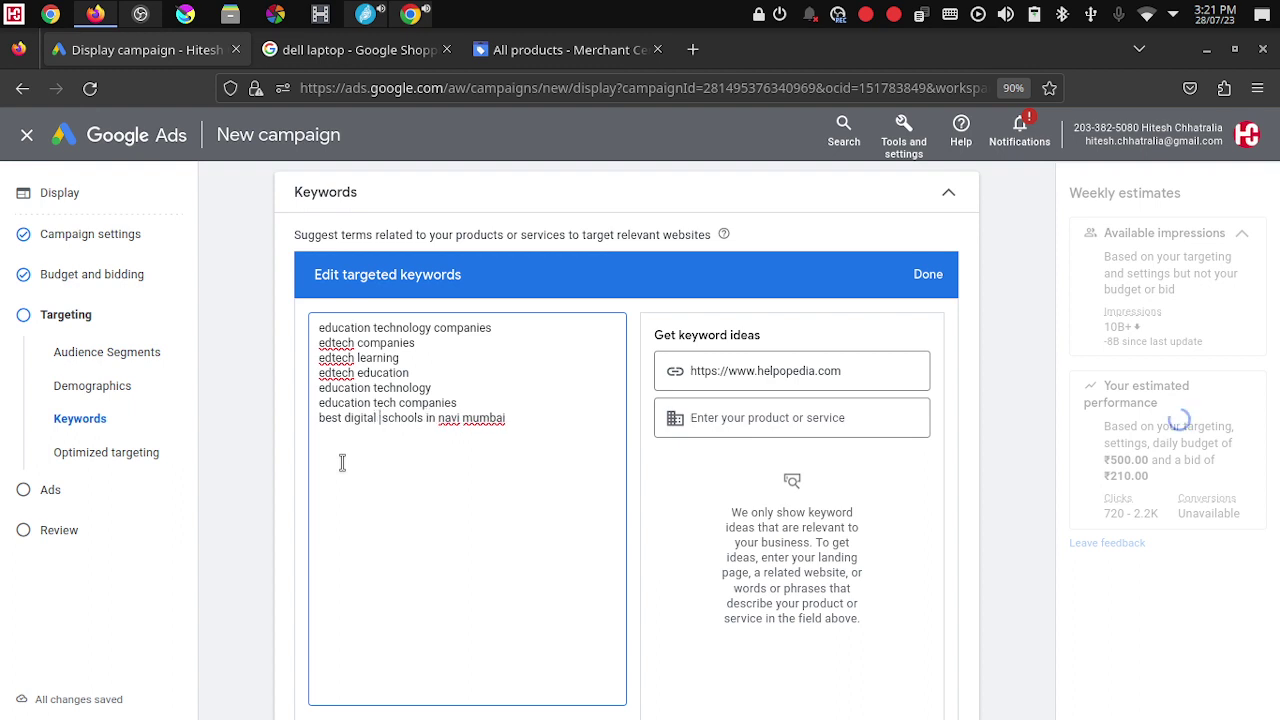
text( ma)
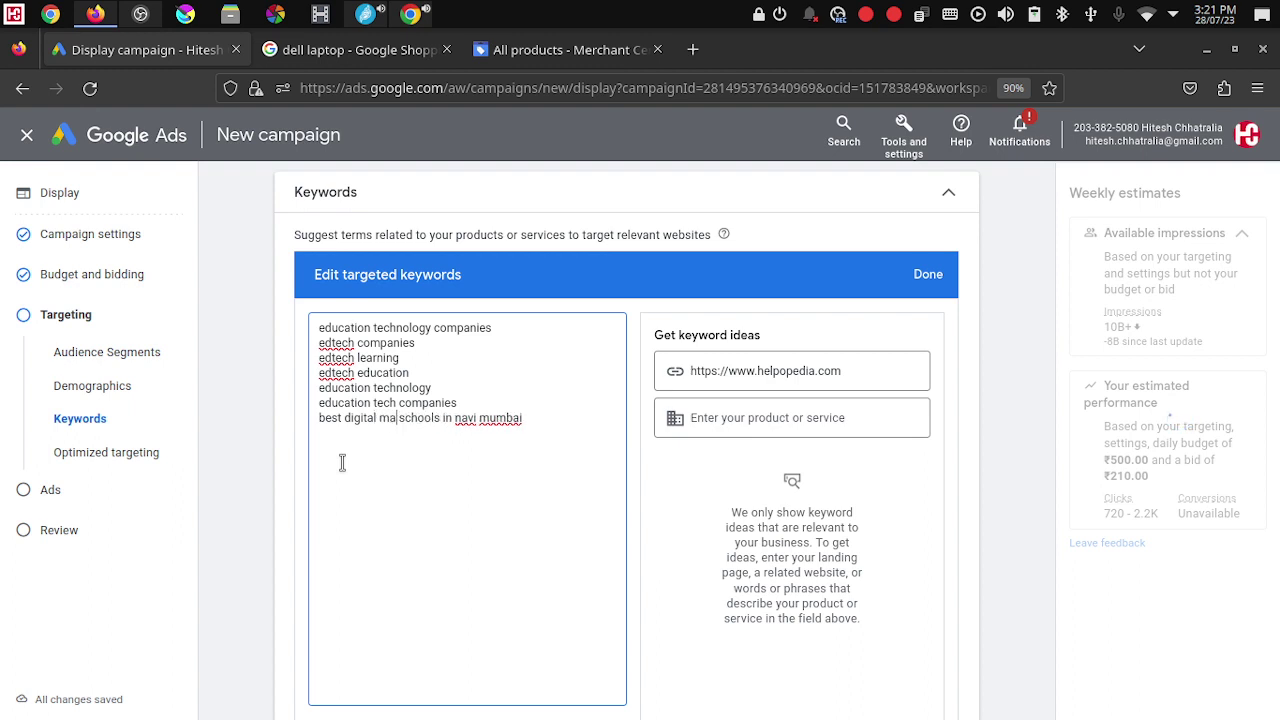
text(rkety)
text(in)
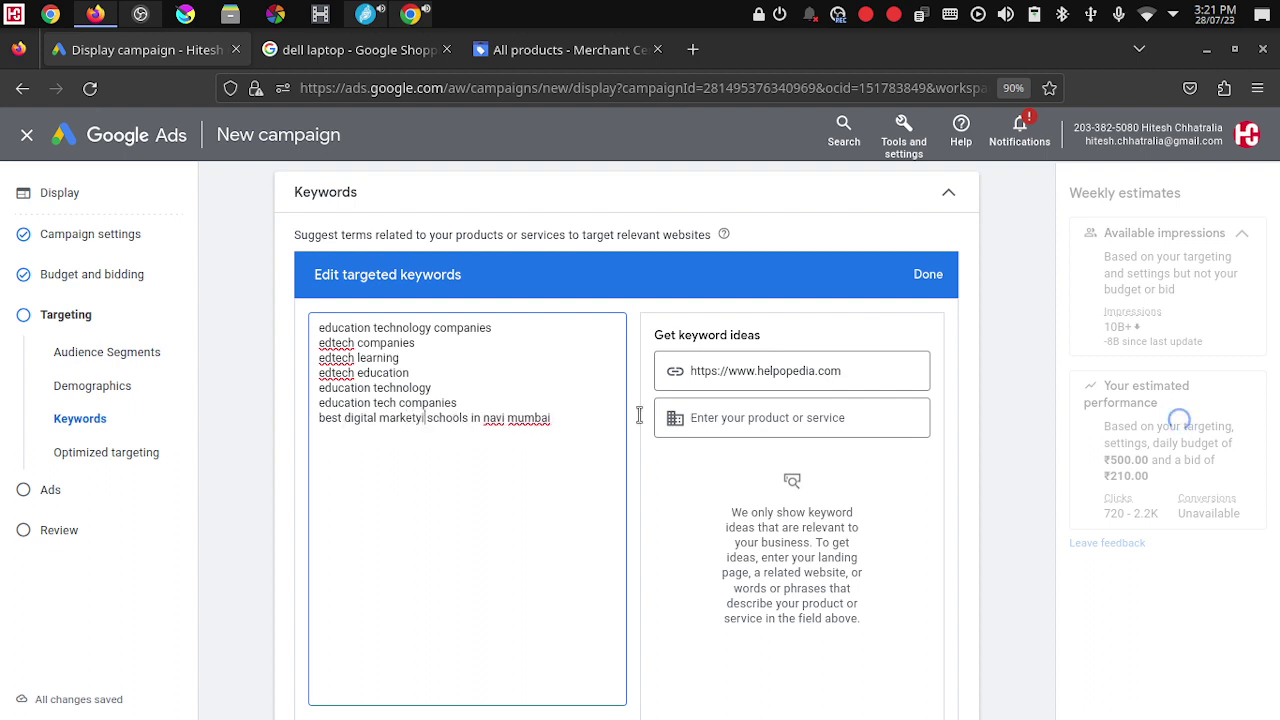
text(g)
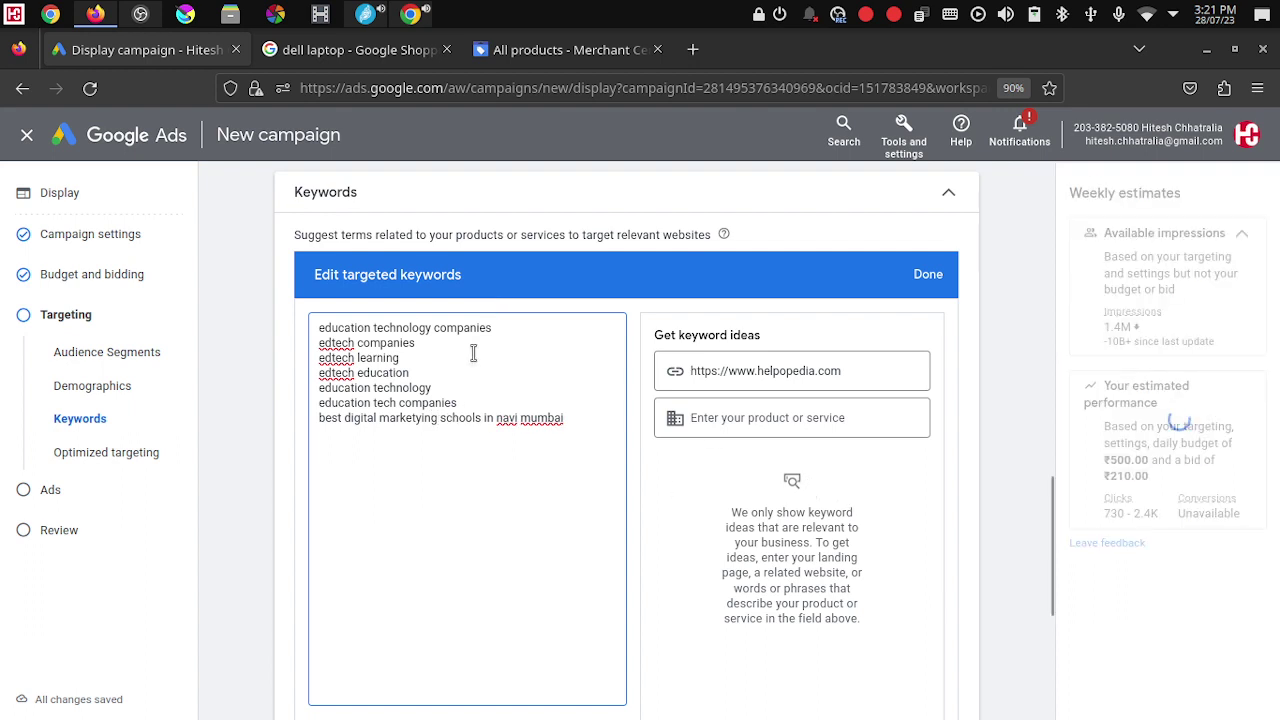
click(726, 415)
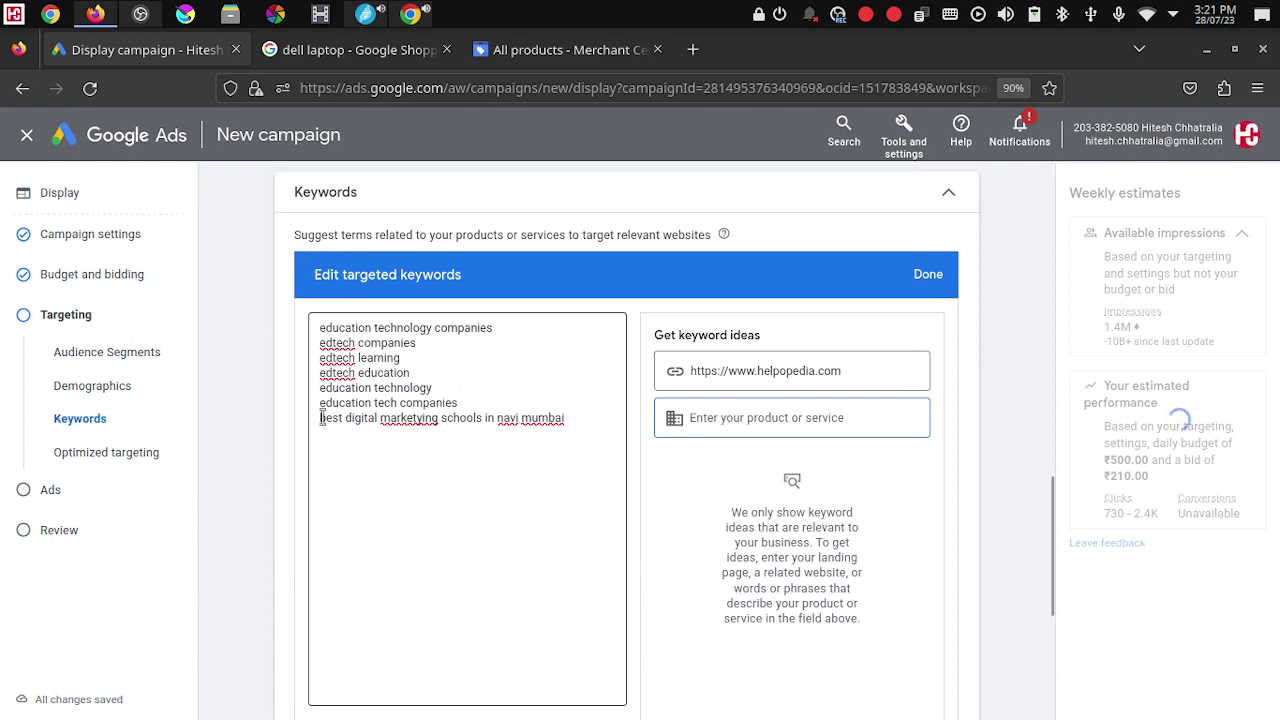
drag(345, 418, 420, 418)
click(405, 416)
right_click(404, 416)
click(479, 80)
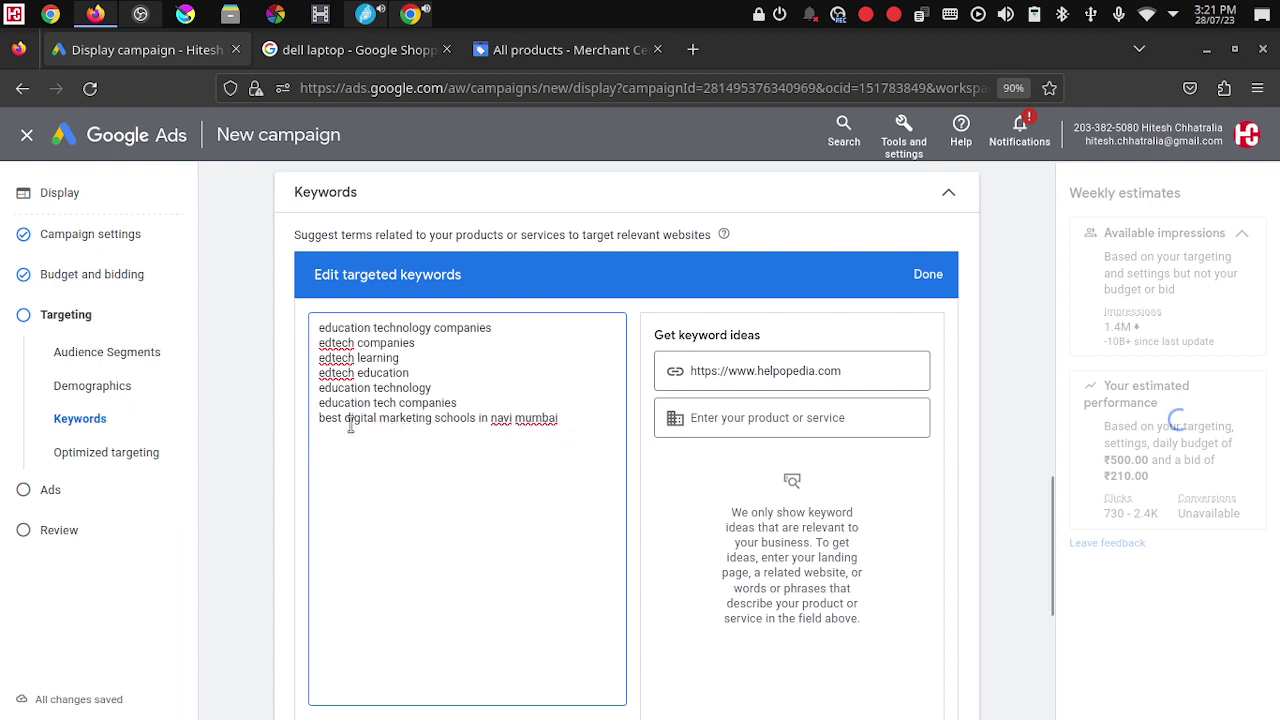
Step: Get keyword ideas for the product or service "digital marketing course", reusing "digital marketing" from the last targeted keyword
drag(344, 418, 432, 420)
key(ctrl+c)
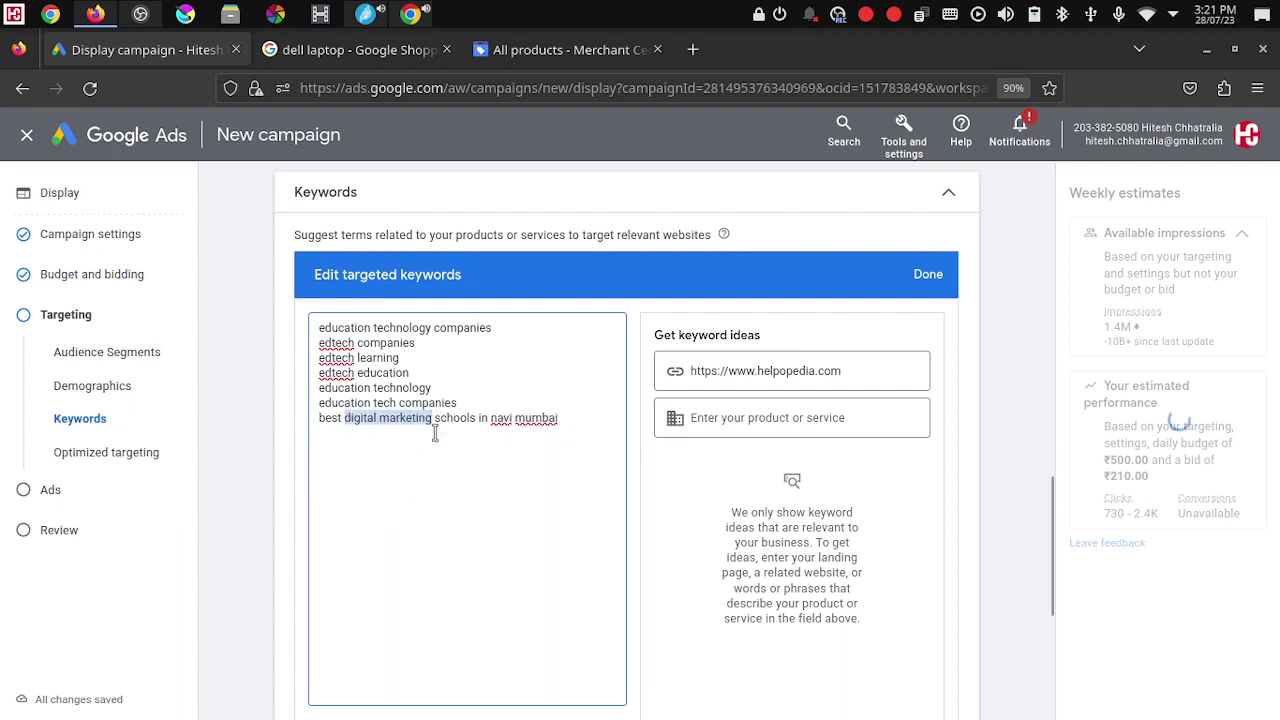
click(722, 418)
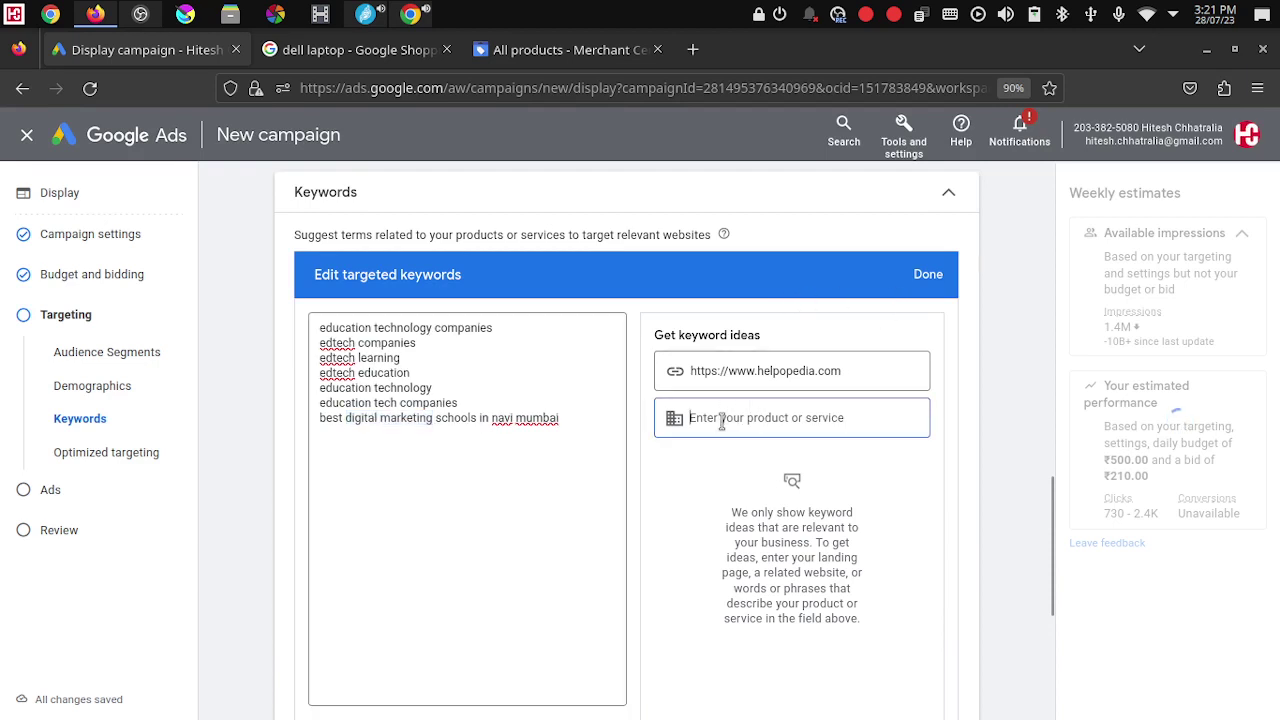
key(ctrl+v)
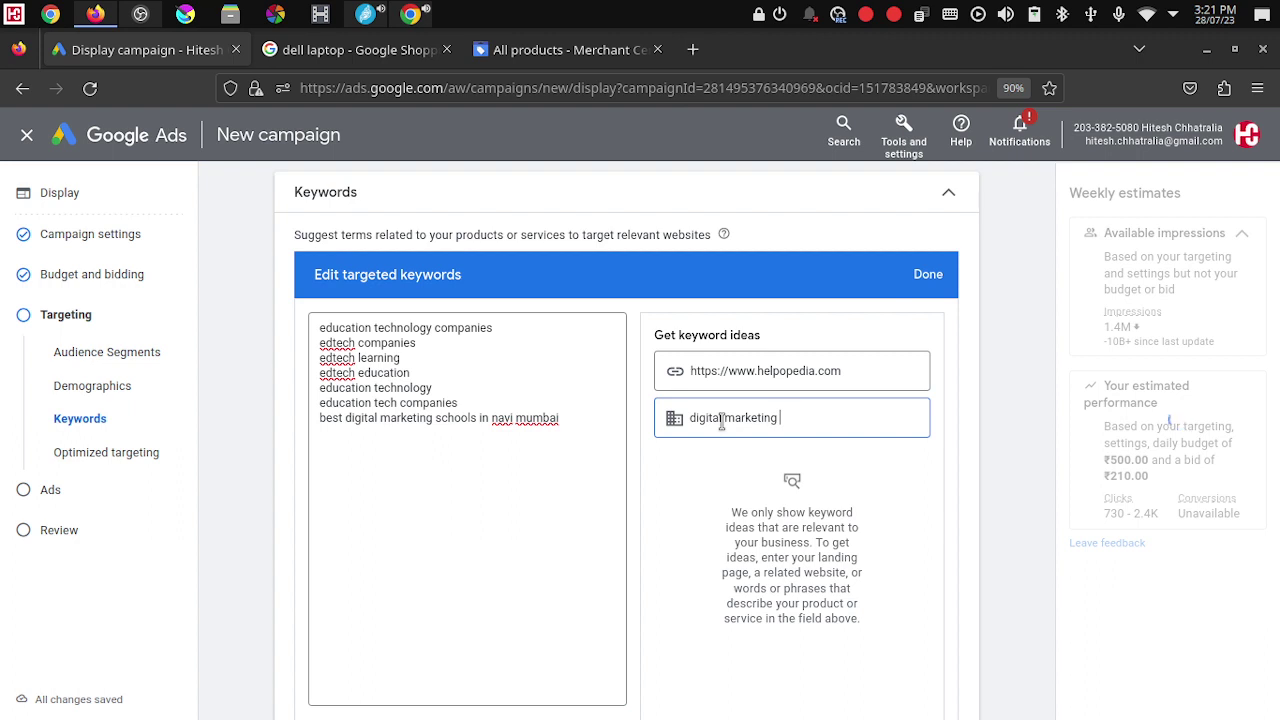
text(ourse)
click(845, 392)
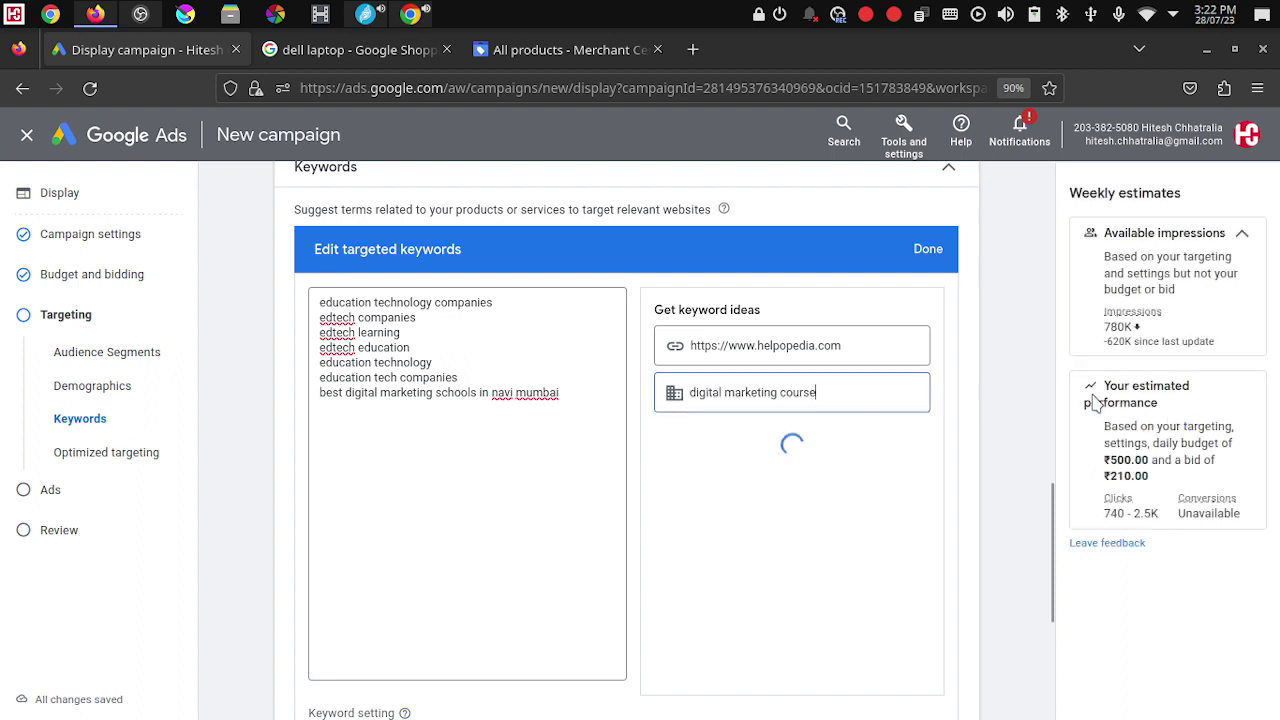
text(,)
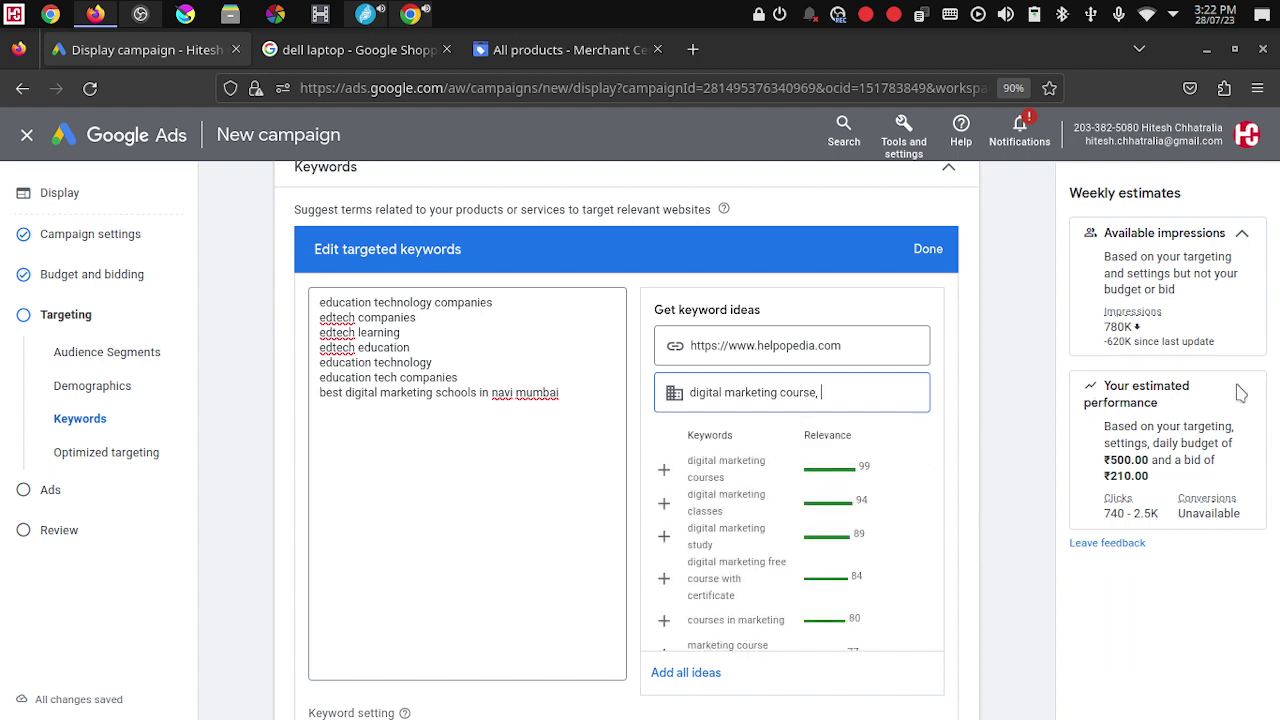
click(665, 474)
click(864, 392)
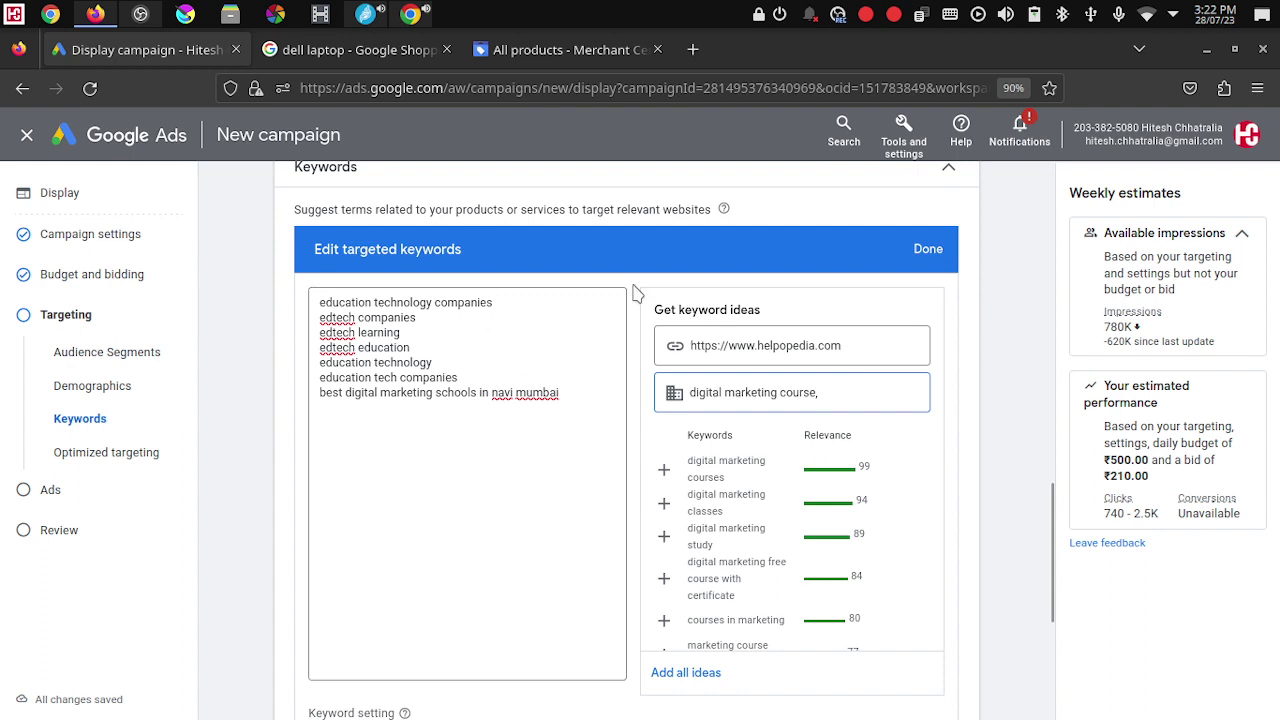
Step: Add every keyword idea for the digital marketing course, from "digital marketing courses" through "business marketing services", to the targeted keywords
click(664, 472)
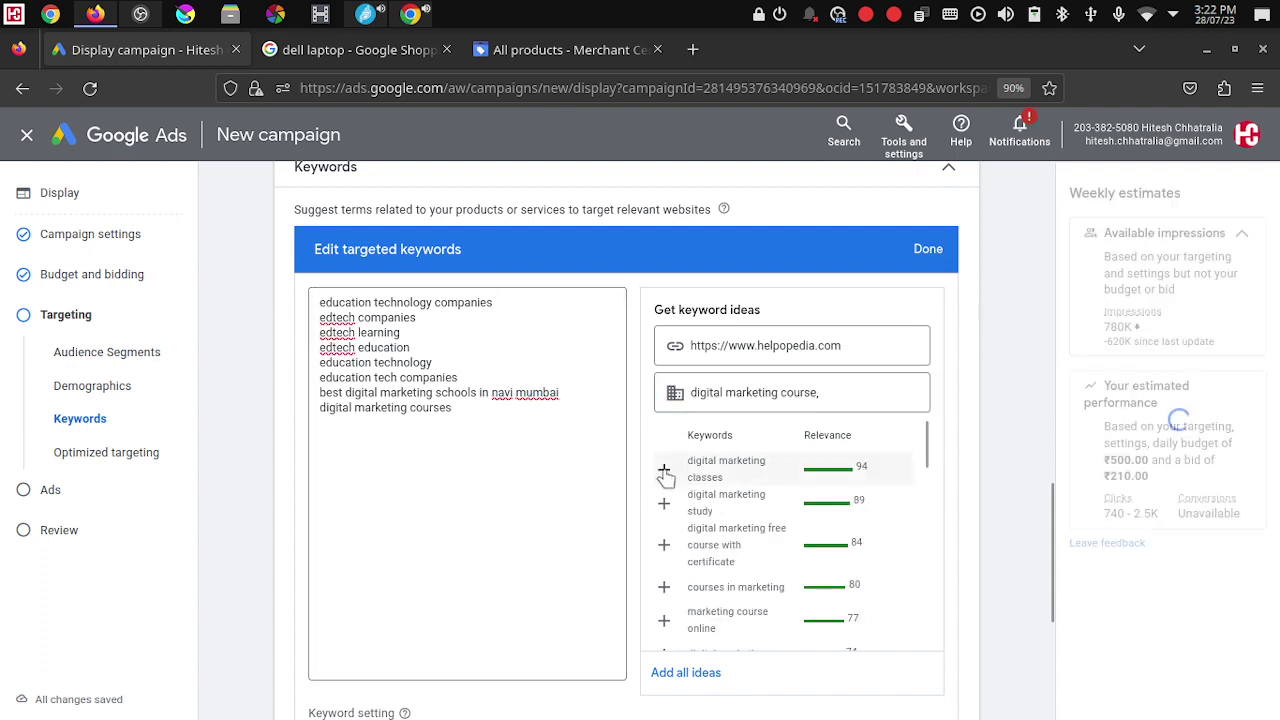
click(664, 472)
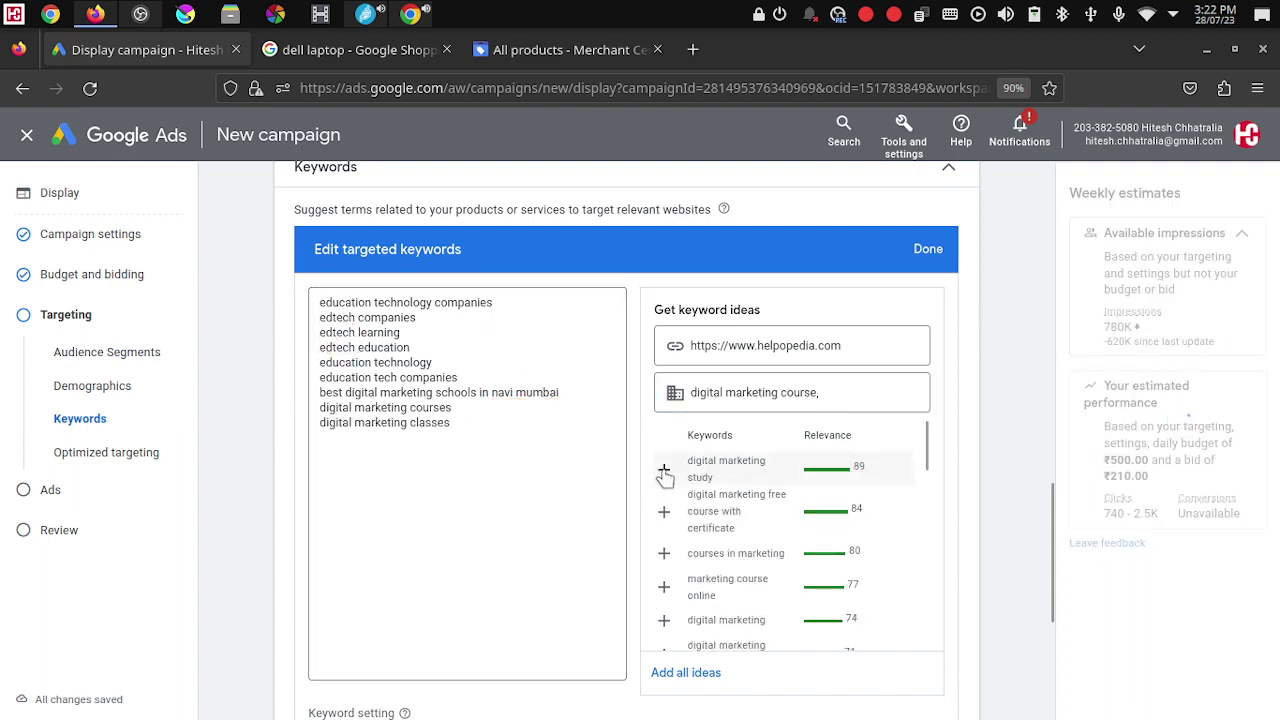
click(664, 472)
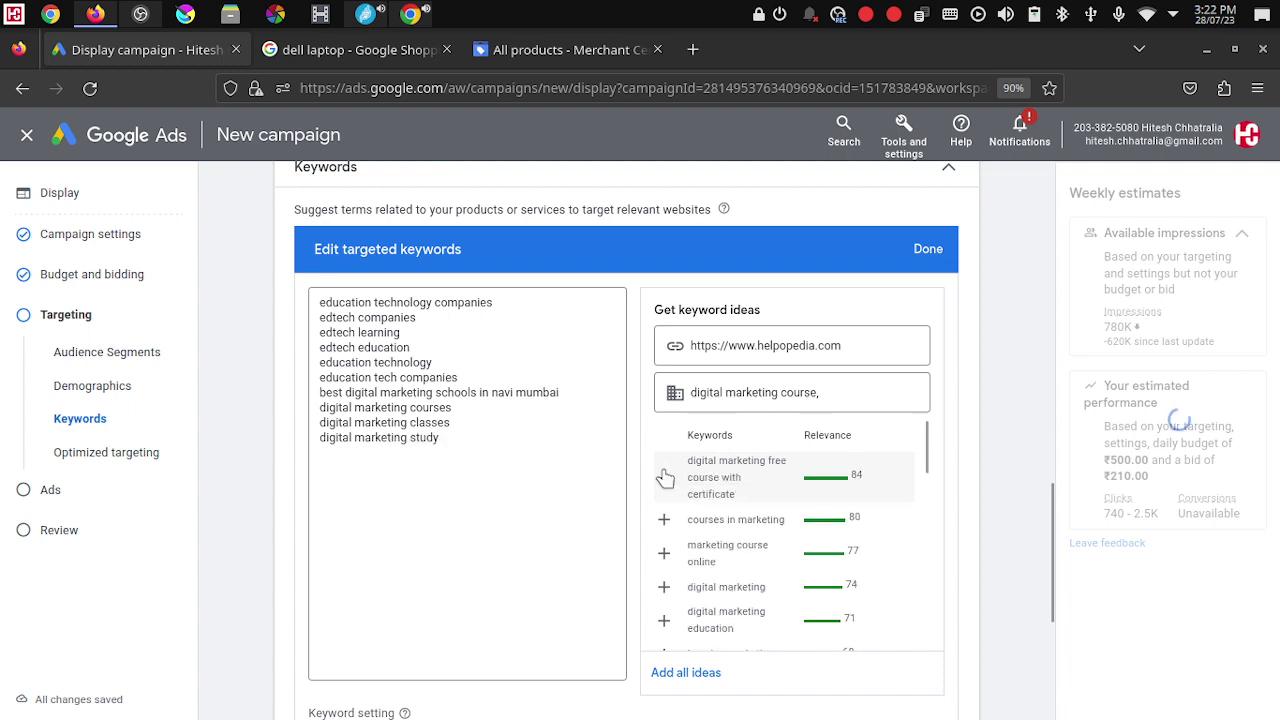
click(664, 474)
click(664, 472)
click(664, 472)
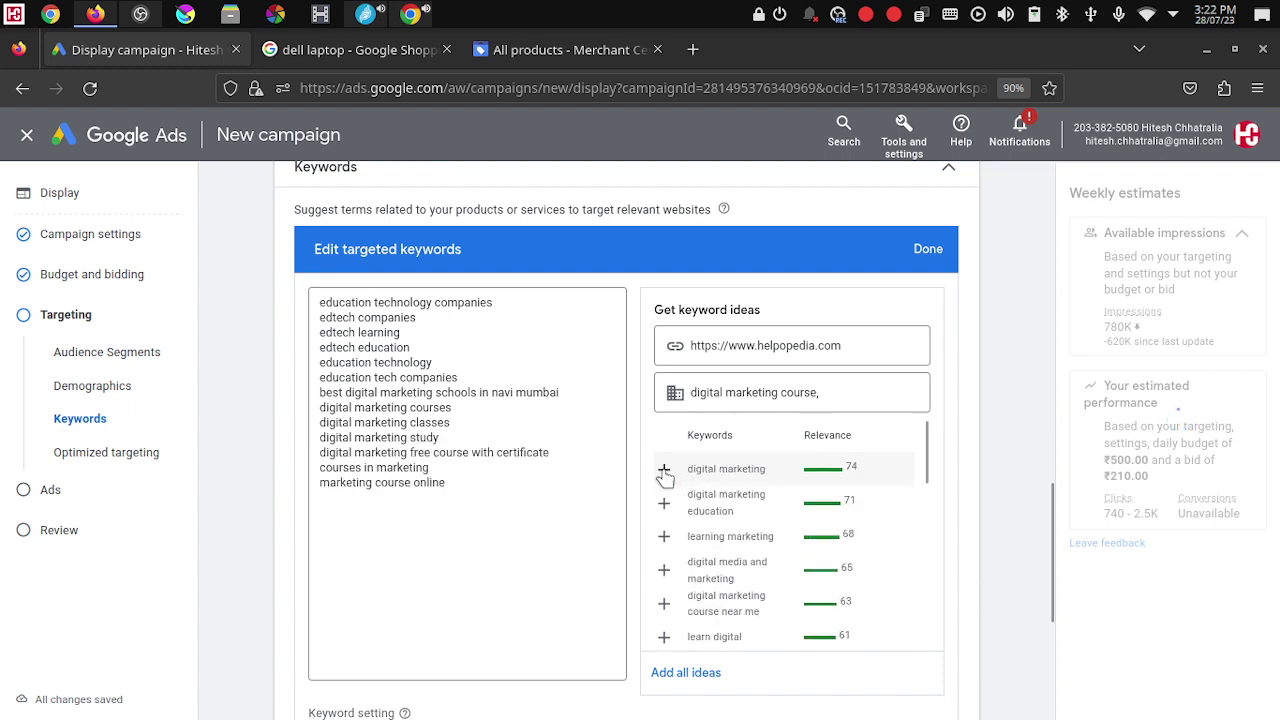
click(664, 472)
click(664, 472)
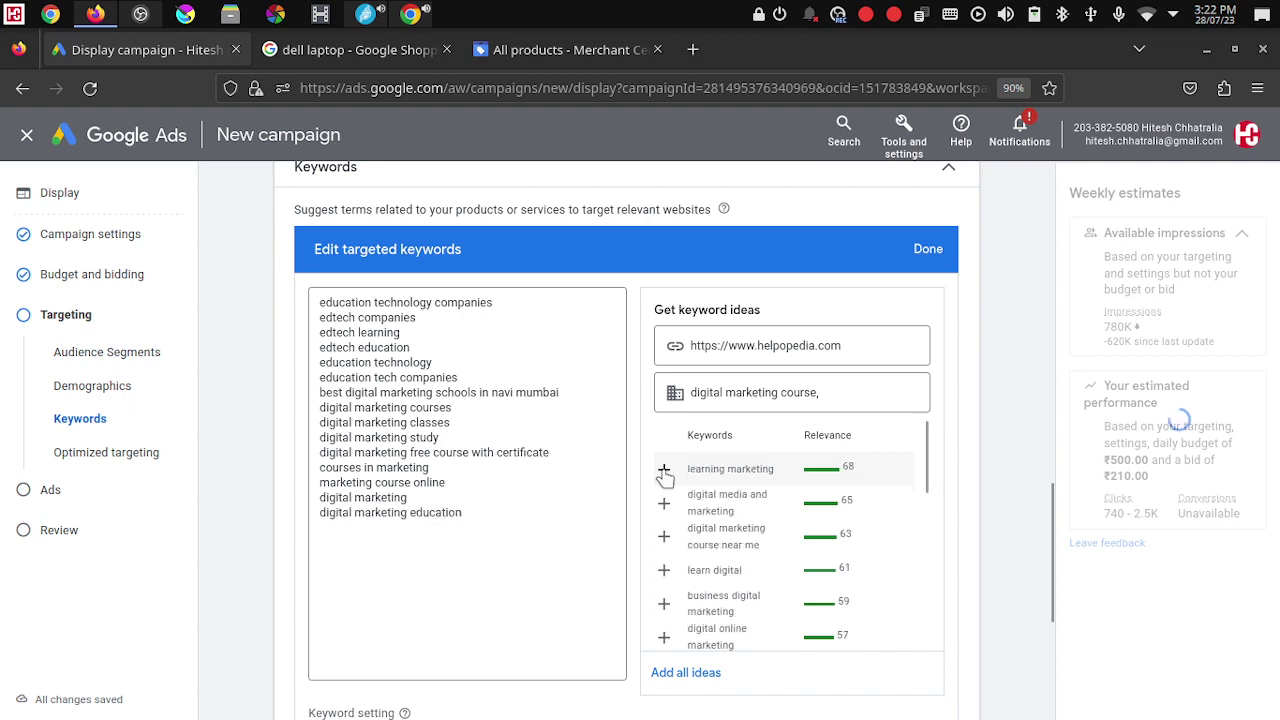
click(664, 472)
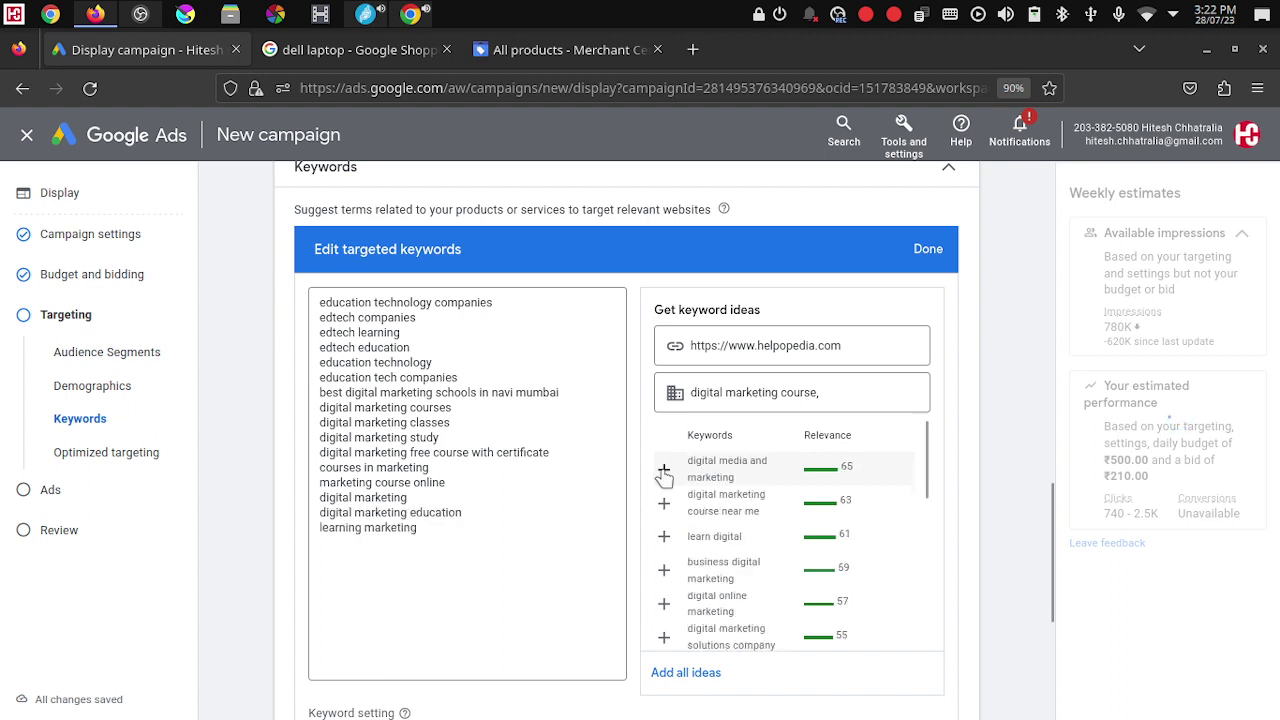
click(664, 472)
click(664, 472)
click(664, 472)
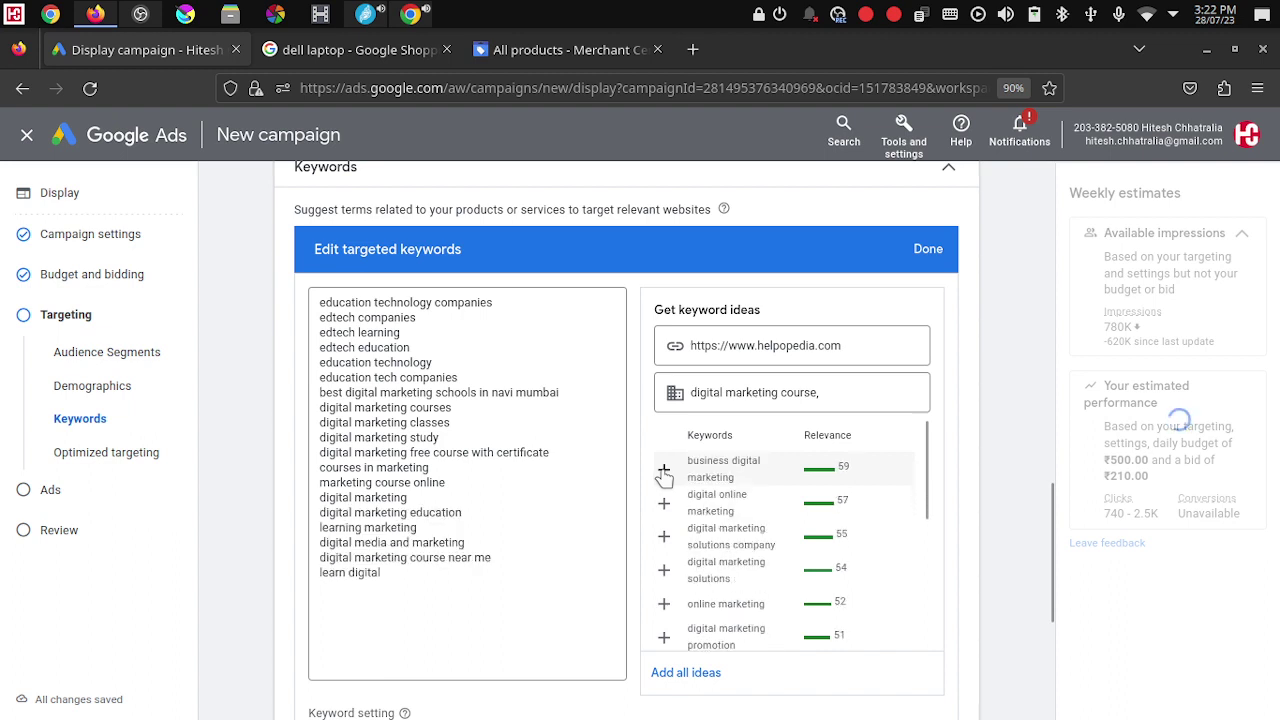
click(664, 472)
click(664, 472)
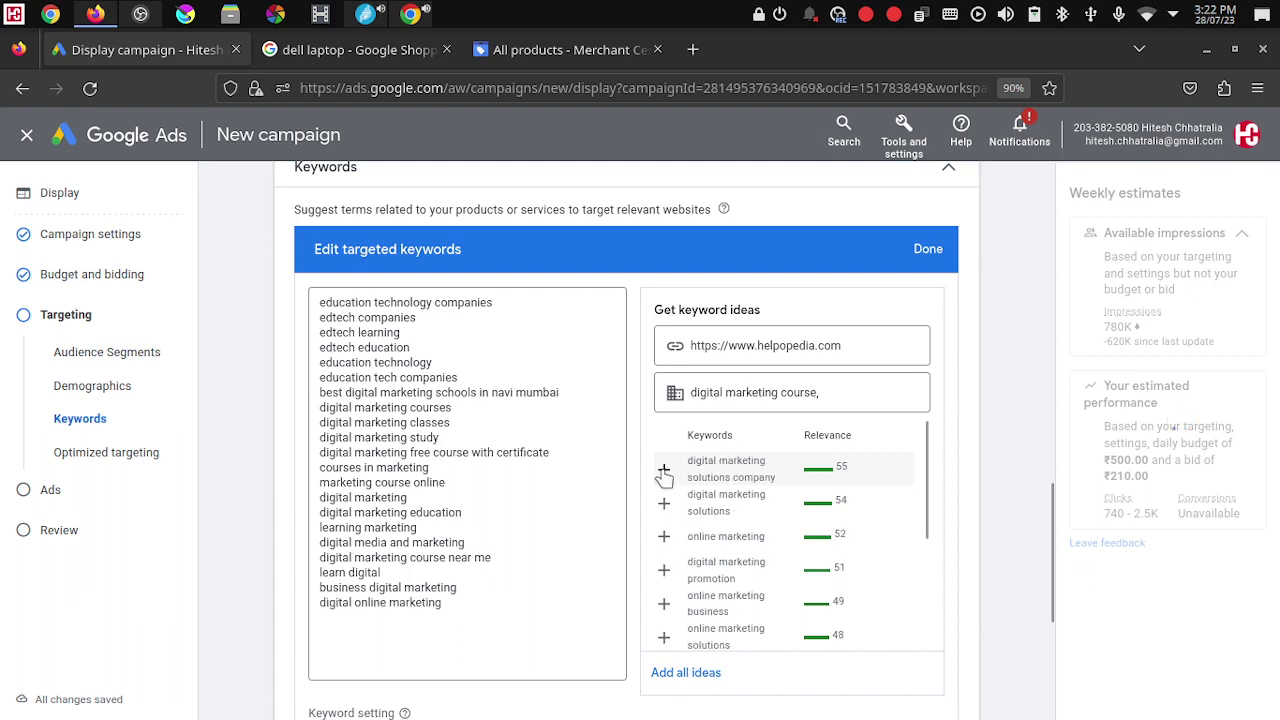
click(664, 472)
click(664, 472)
click(662, 471)
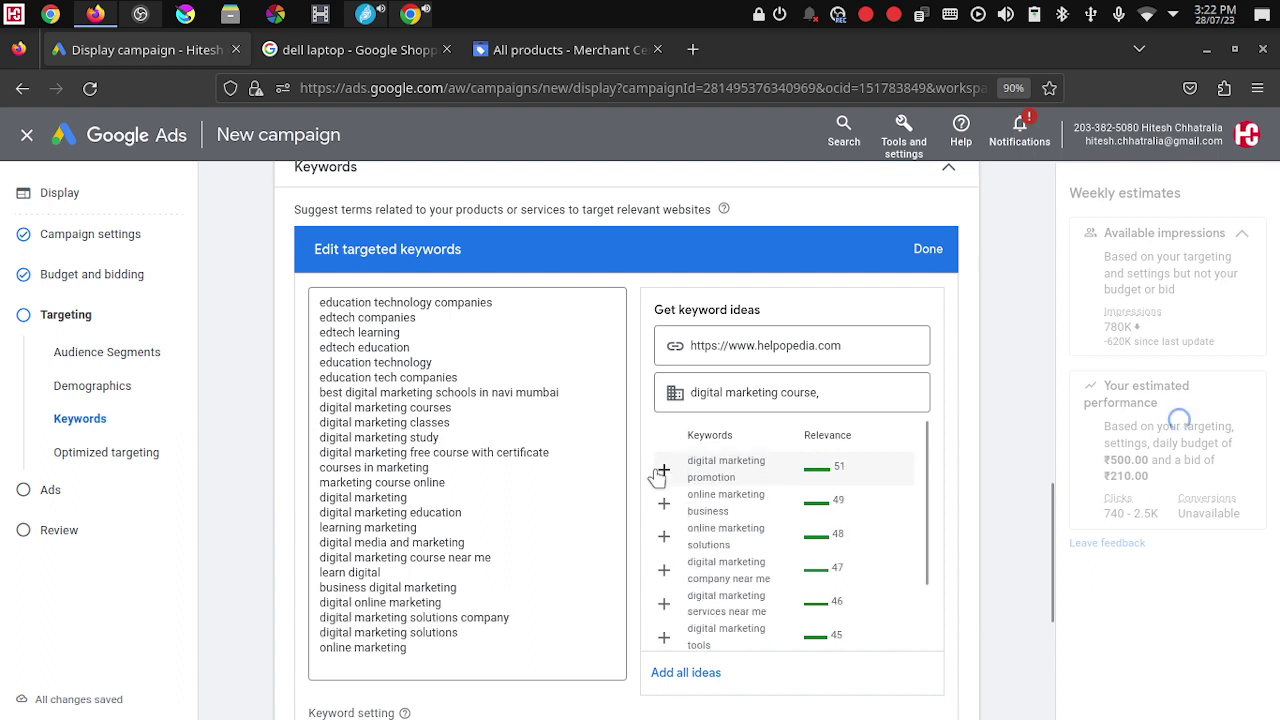
click(663, 470)
click(665, 471)
click(665, 472)
click(664, 472)
click(664, 472)
click(664, 472)
click(664, 472)
click(664, 472)
triple_click(663, 486)
click(665, 486)
triple_click(660, 482)
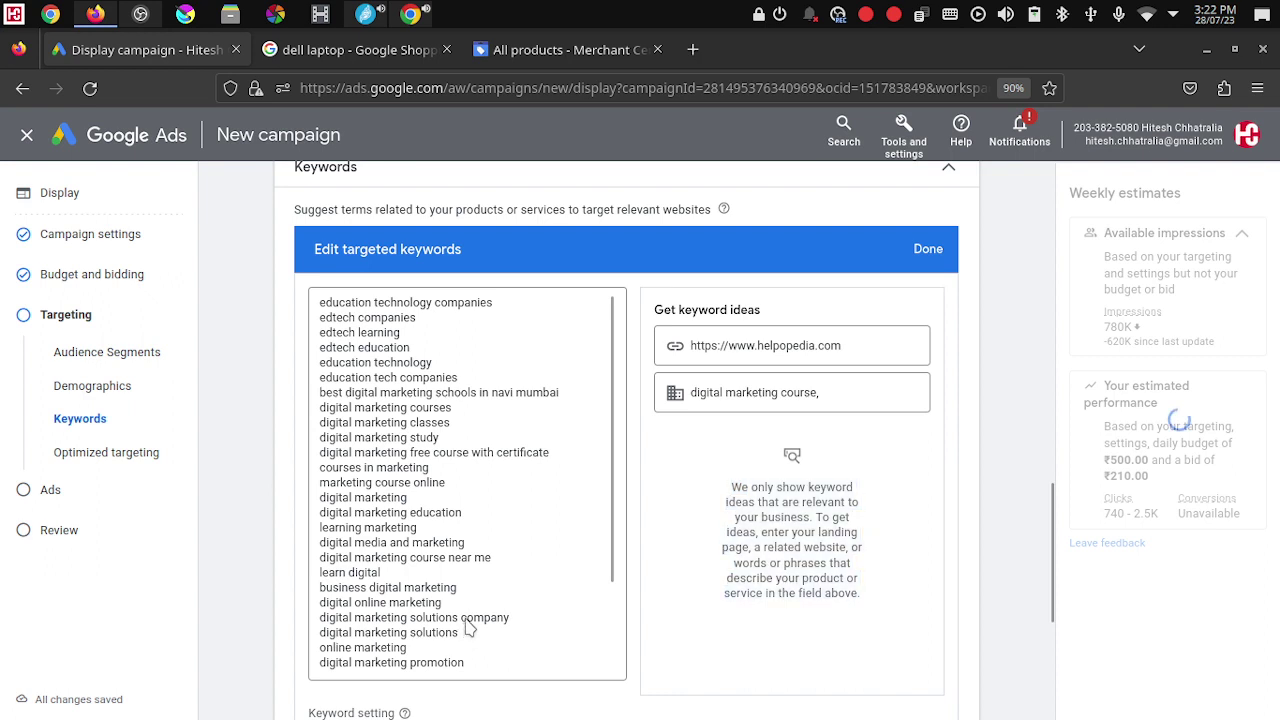
Step: Choose Content as the keyword setting, so ads only show on webpages, apps and videos related to these keywords
scroll(521, 620, down, 5)
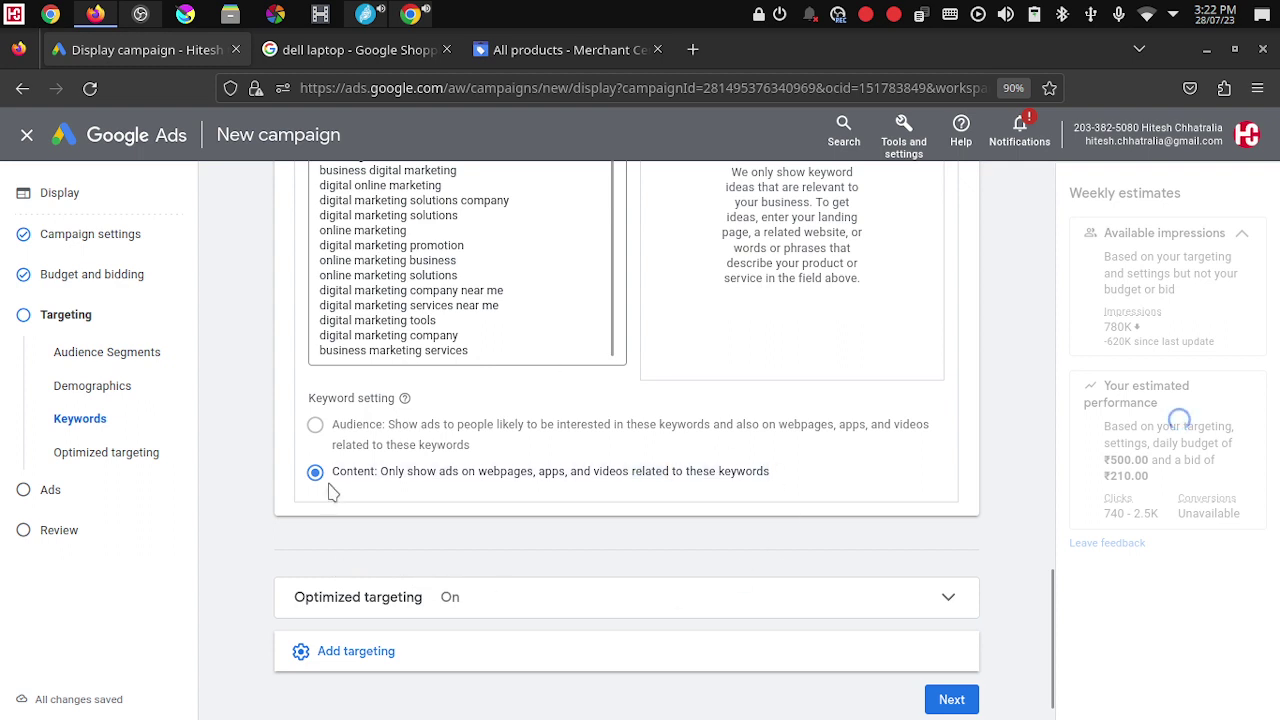
scroll(345, 497, down, 1)
click(315, 437)
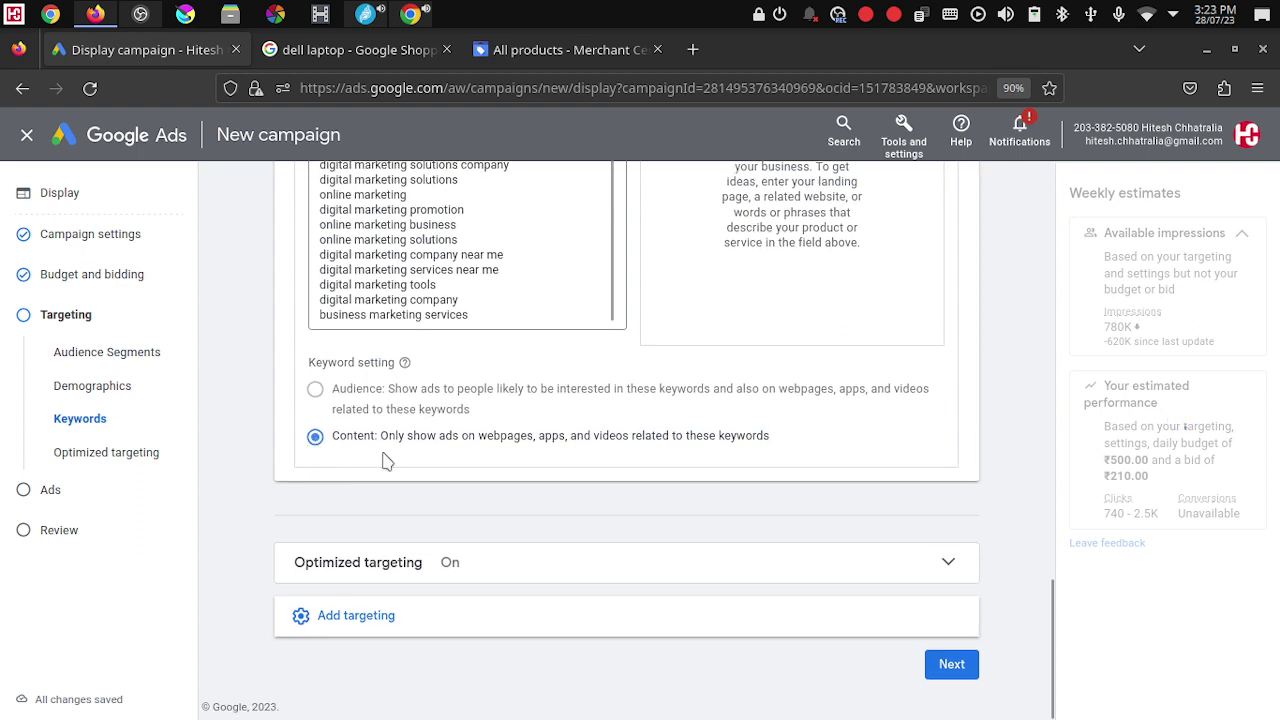
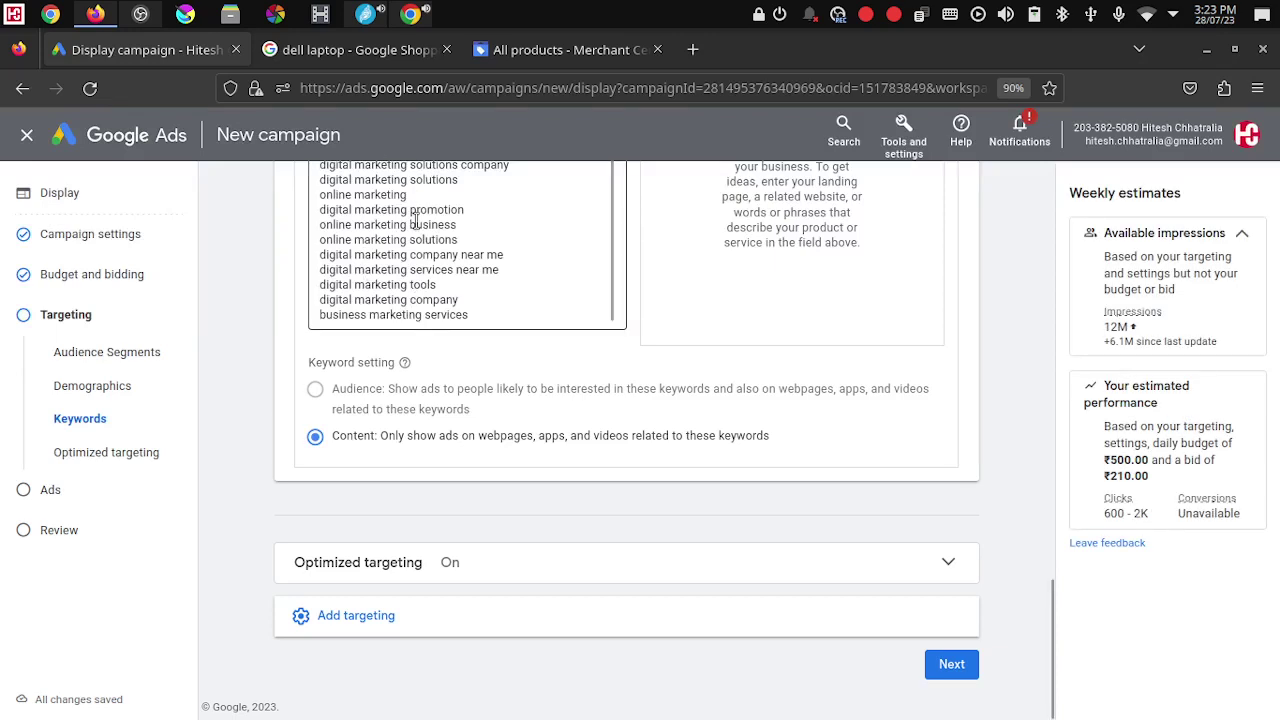
Step: Append "digital marketing" as a new keyword after "business marketing services" in the targeted keywords
click(497, 318)
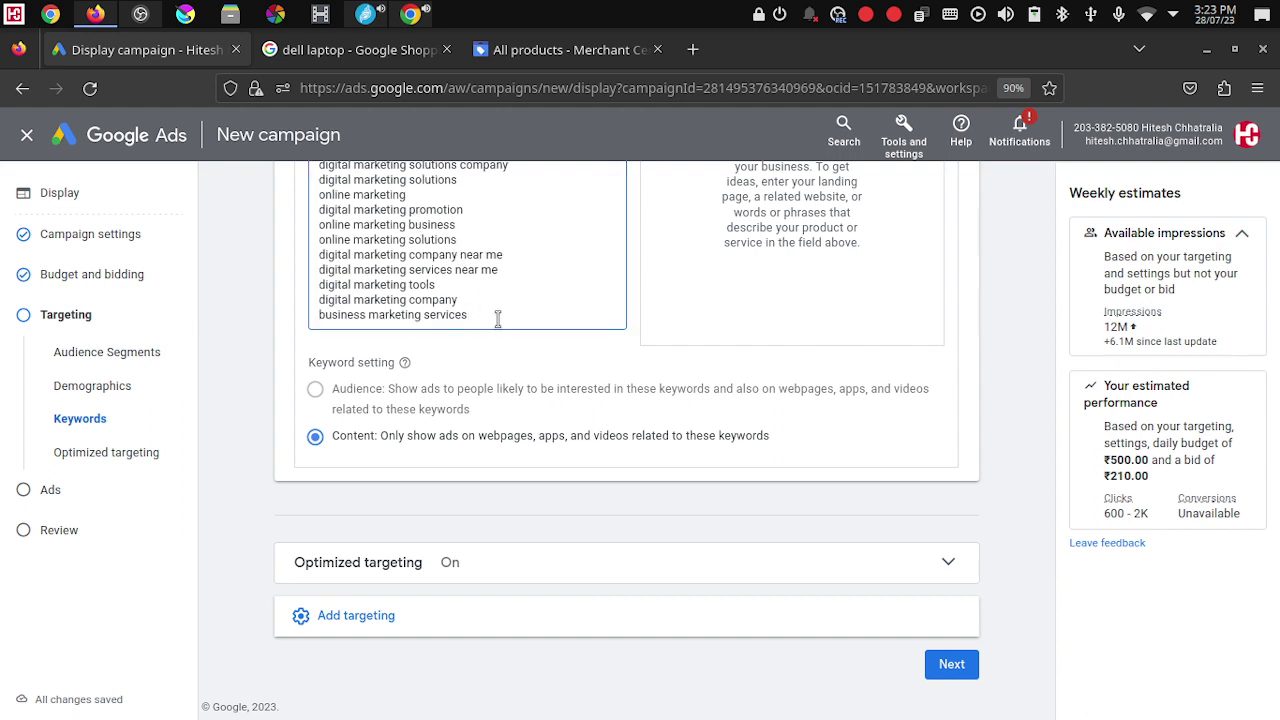
key(Return)
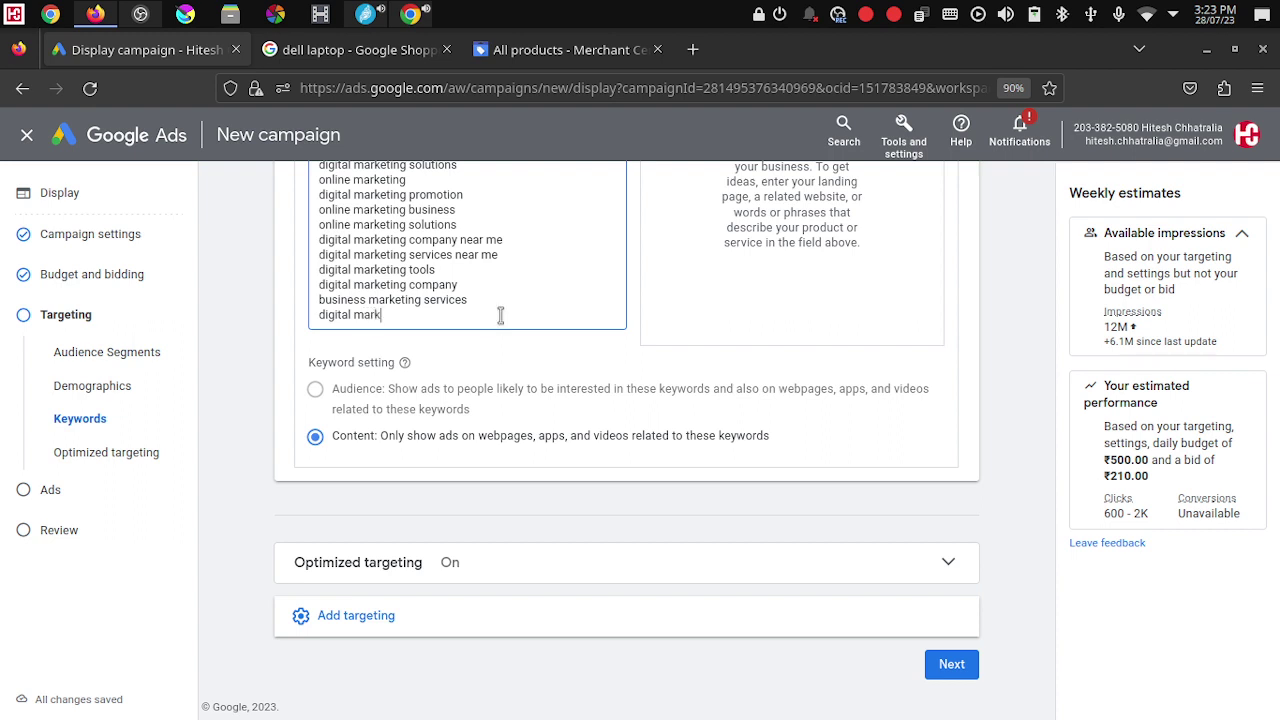
text(digital marketing)
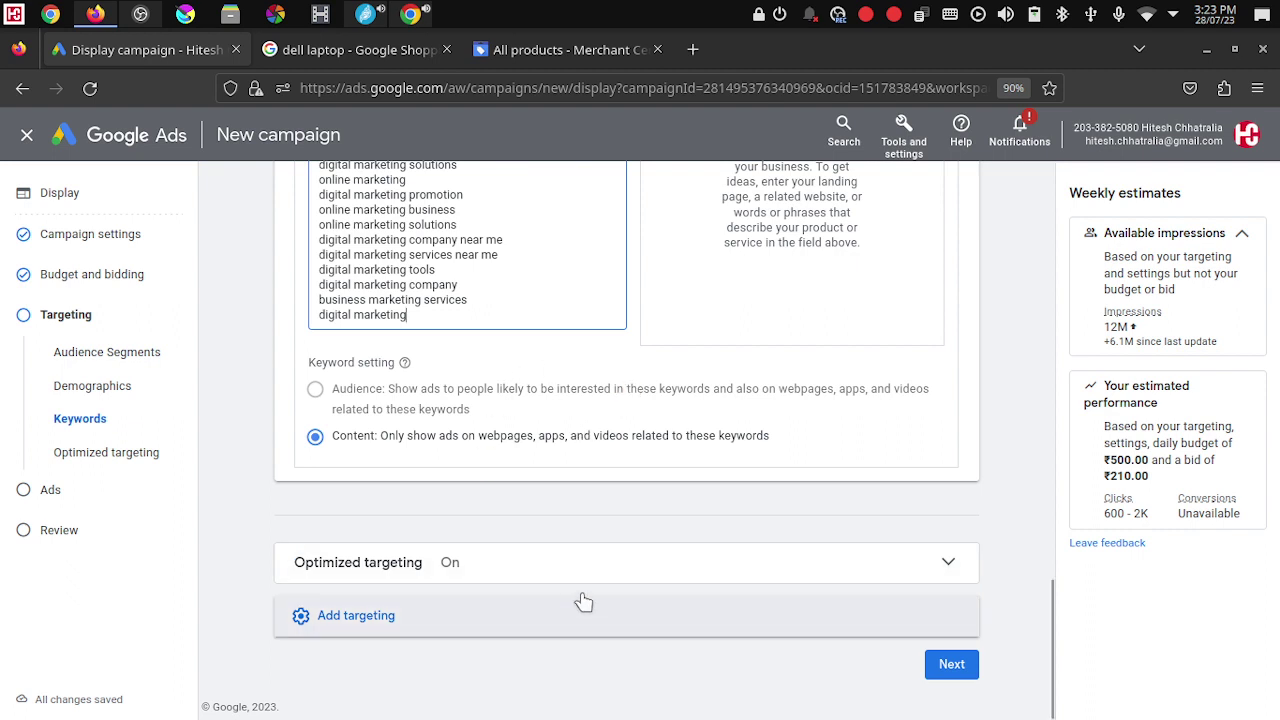
Step: Add Topics as a further targeting type, so webpages, apps and videos about certain topics can be suggested
click(370, 618)
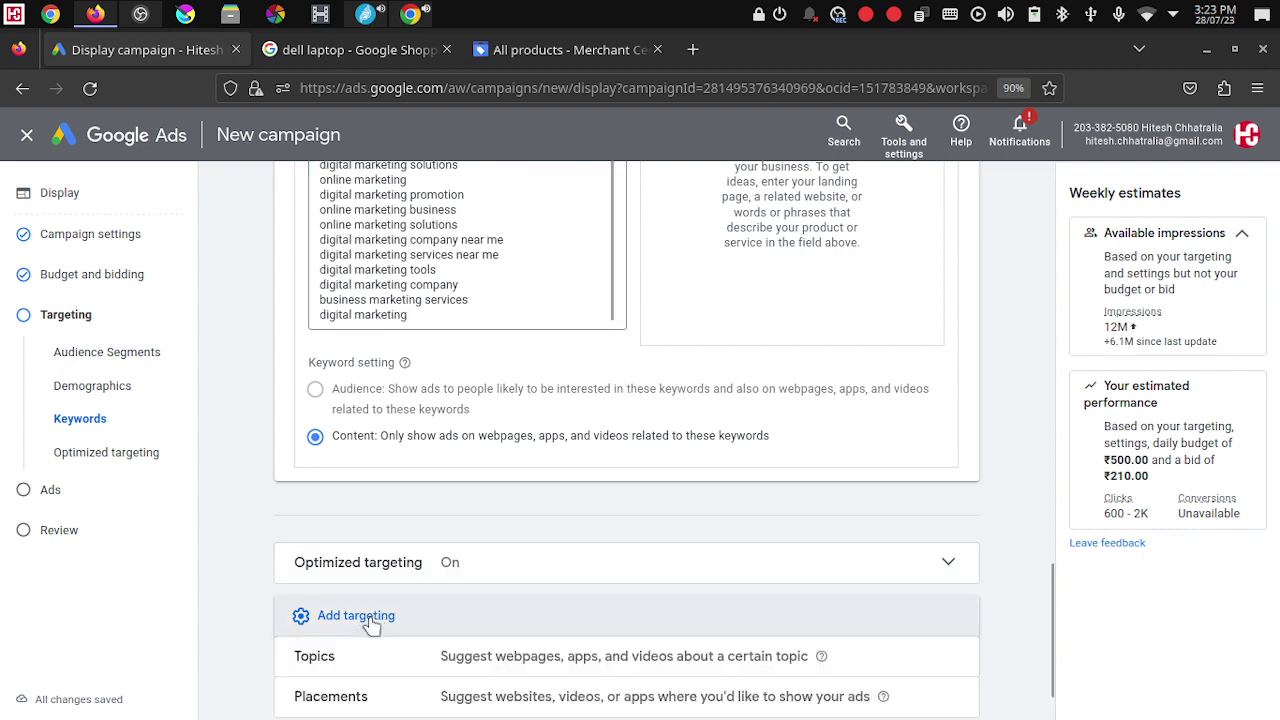
click(645, 670)
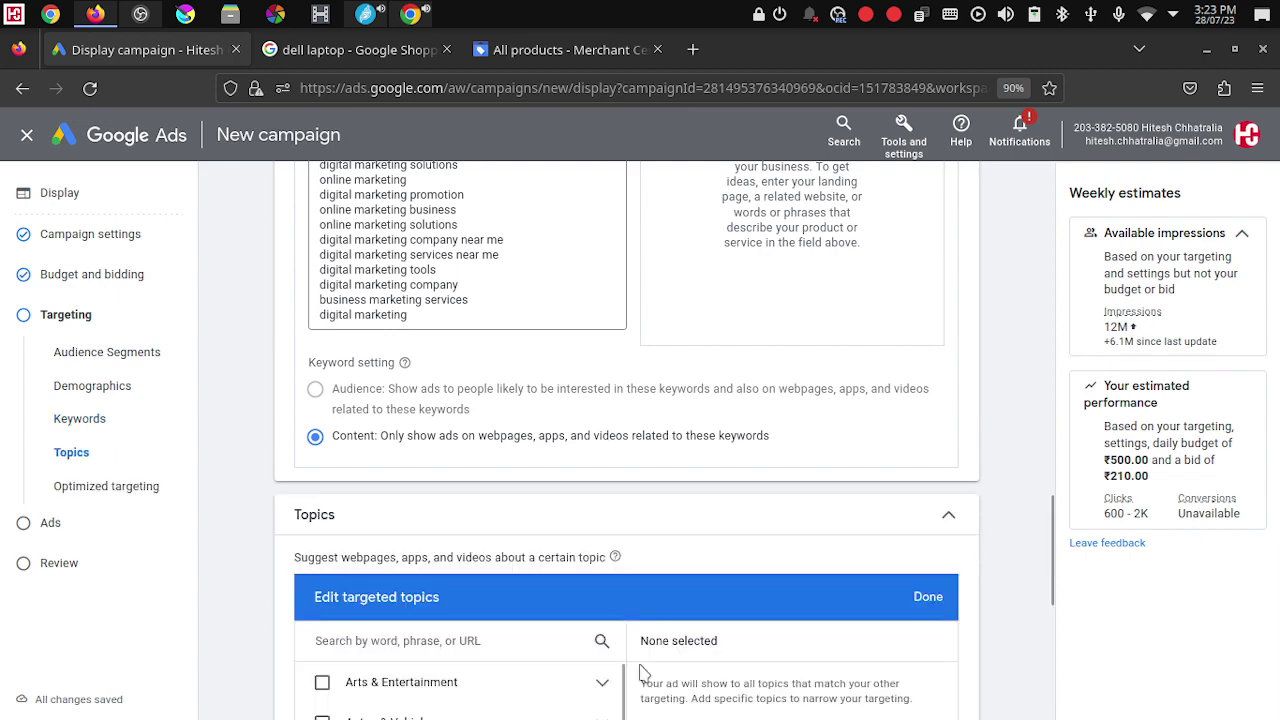
scroll(983, 506, down, 3)
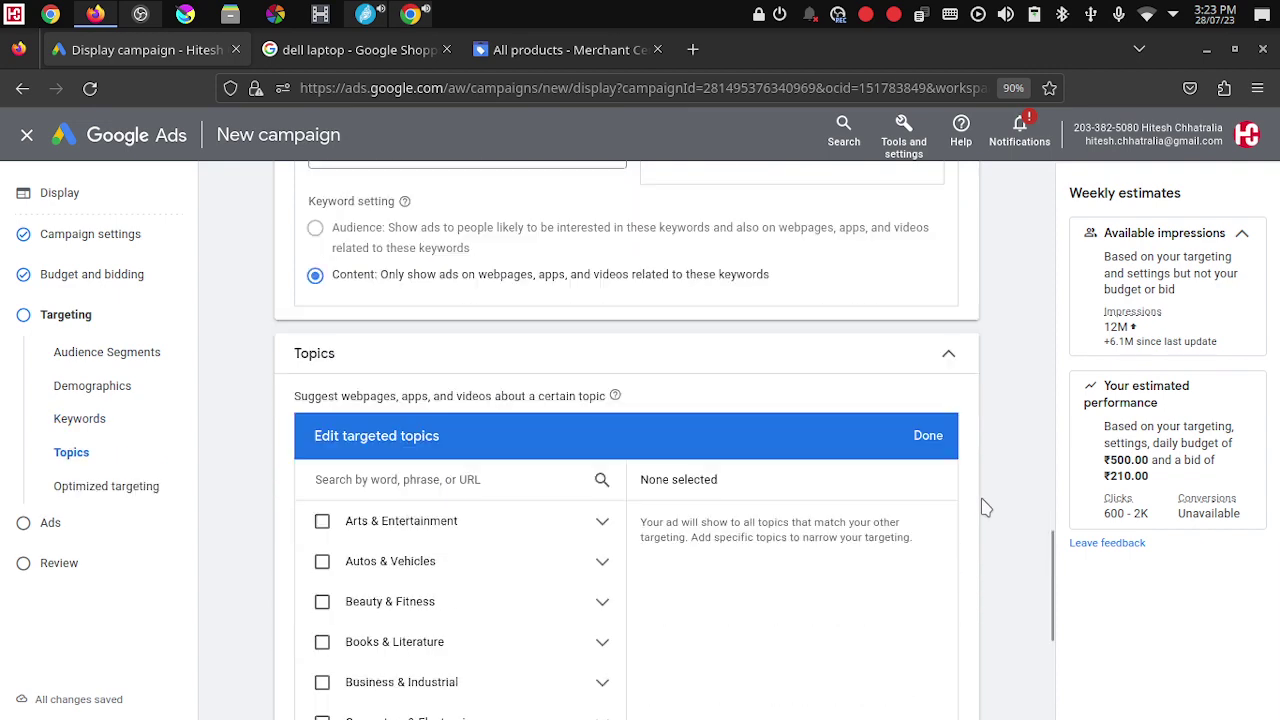
scroll(983, 508, down, 3)
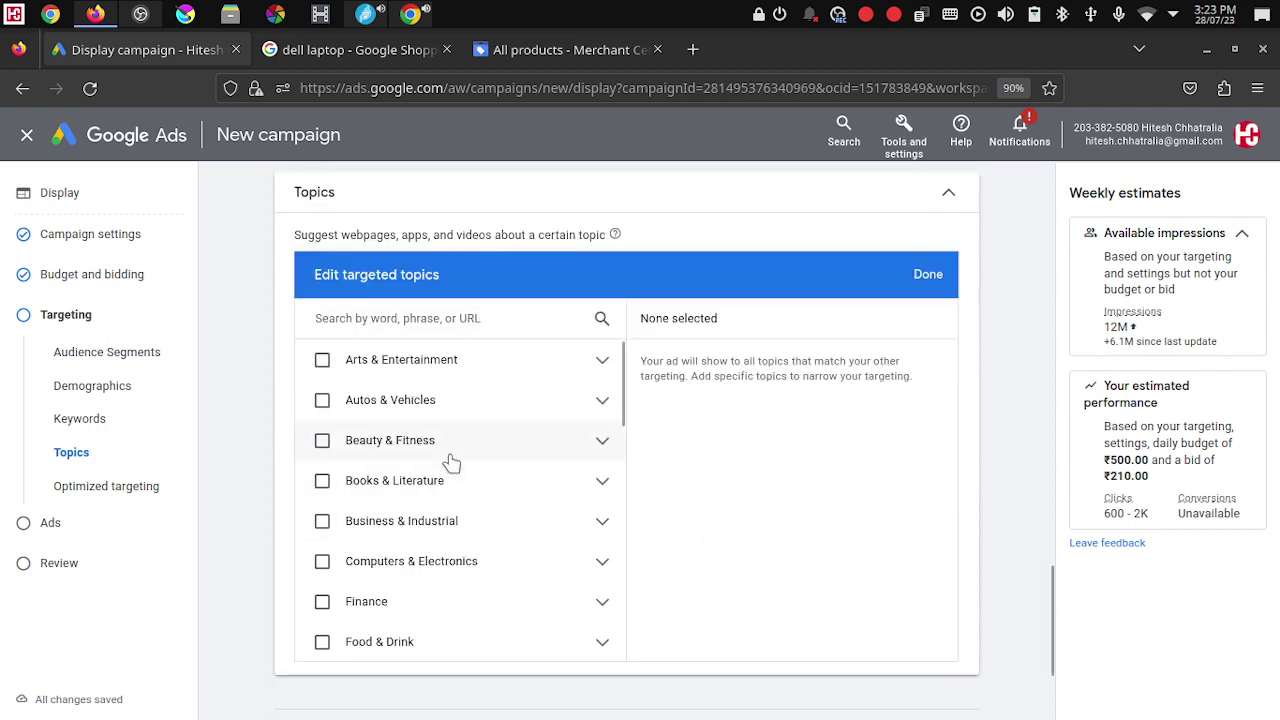
Step: Select Advertising & Marketing under Business & Industrial as a targeted topic, after looking through the Books & Literature subtopics
click(605, 482)
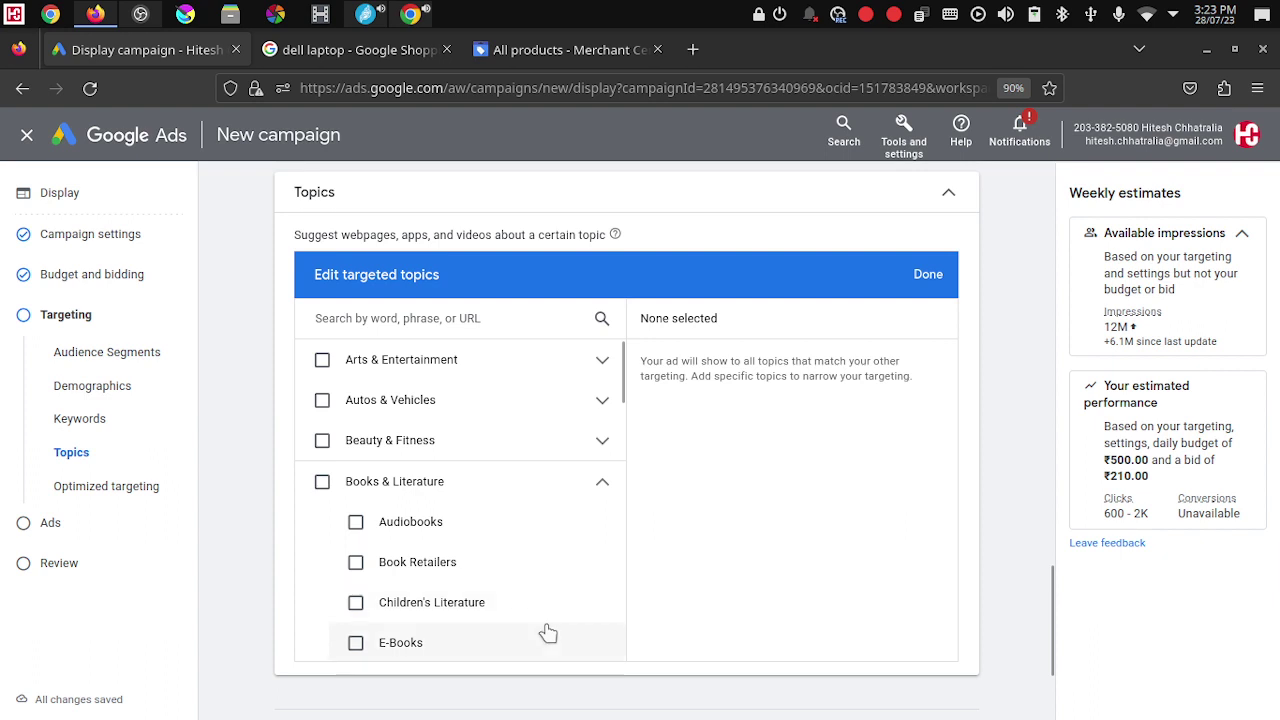
scroll(548, 632, down, 2)
scroll(534, 540, down, 1)
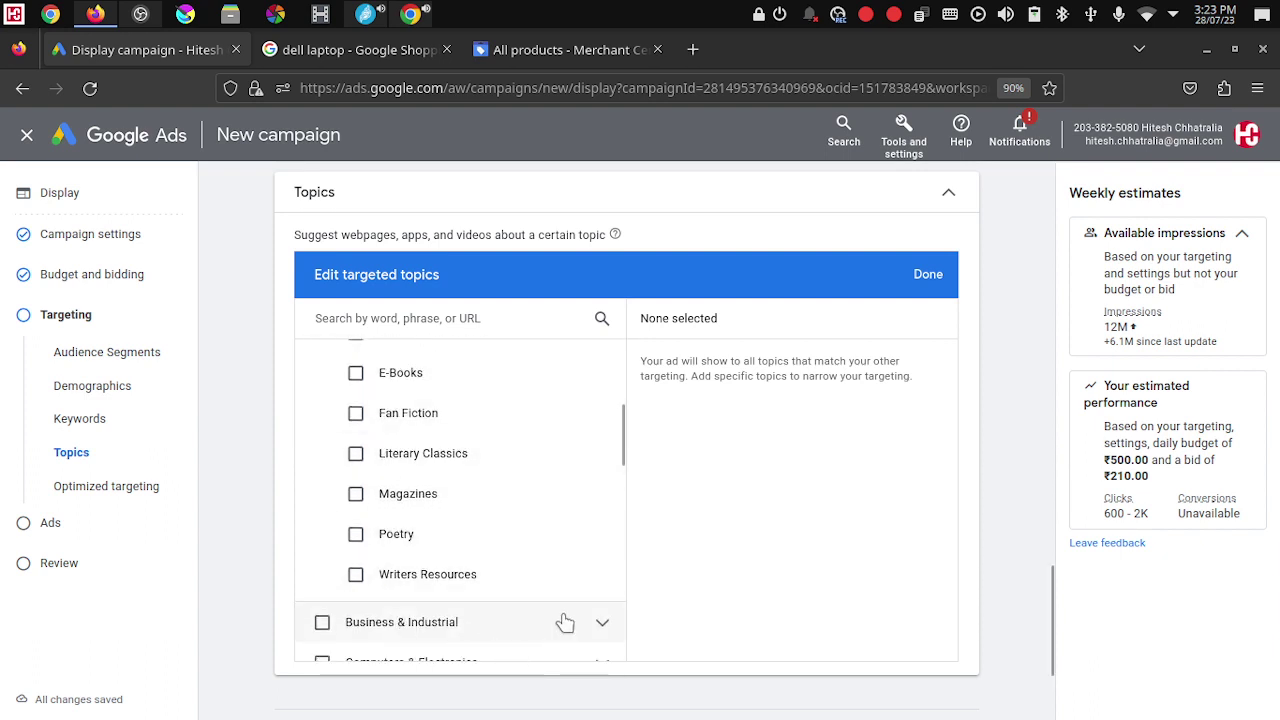
scroll(560, 625, down, 2)
click(603, 446)
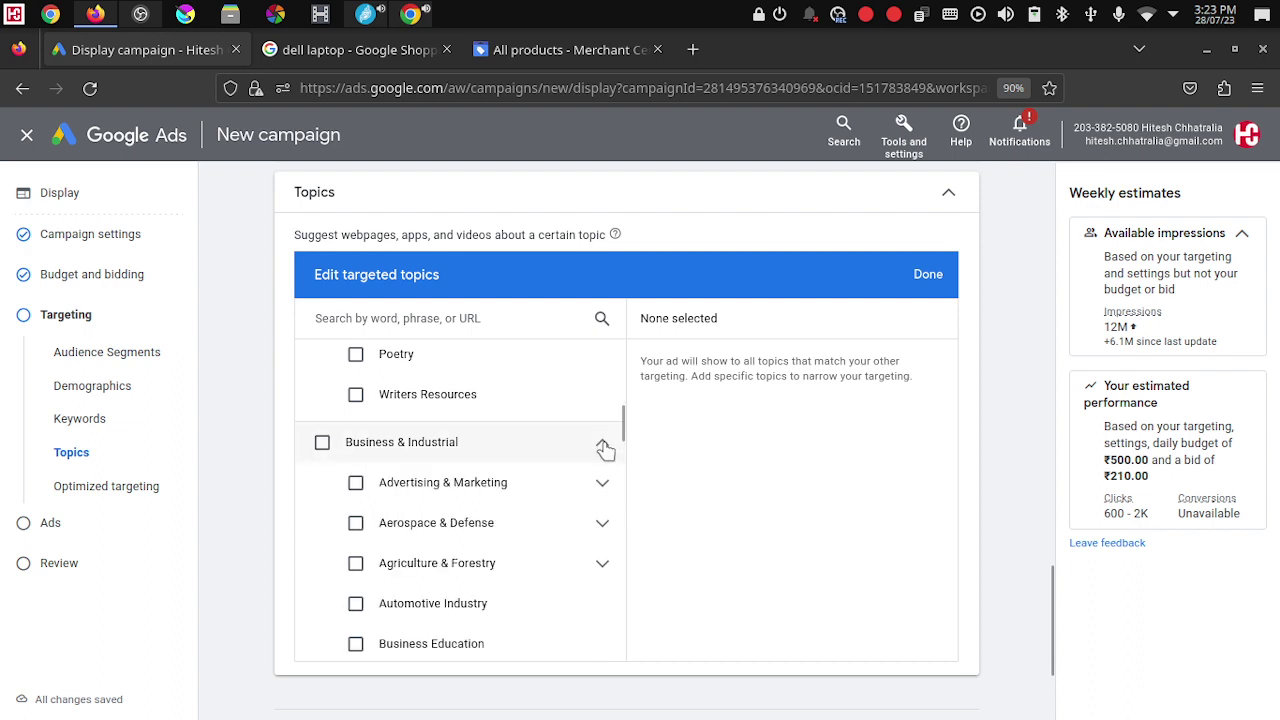
click(356, 483)
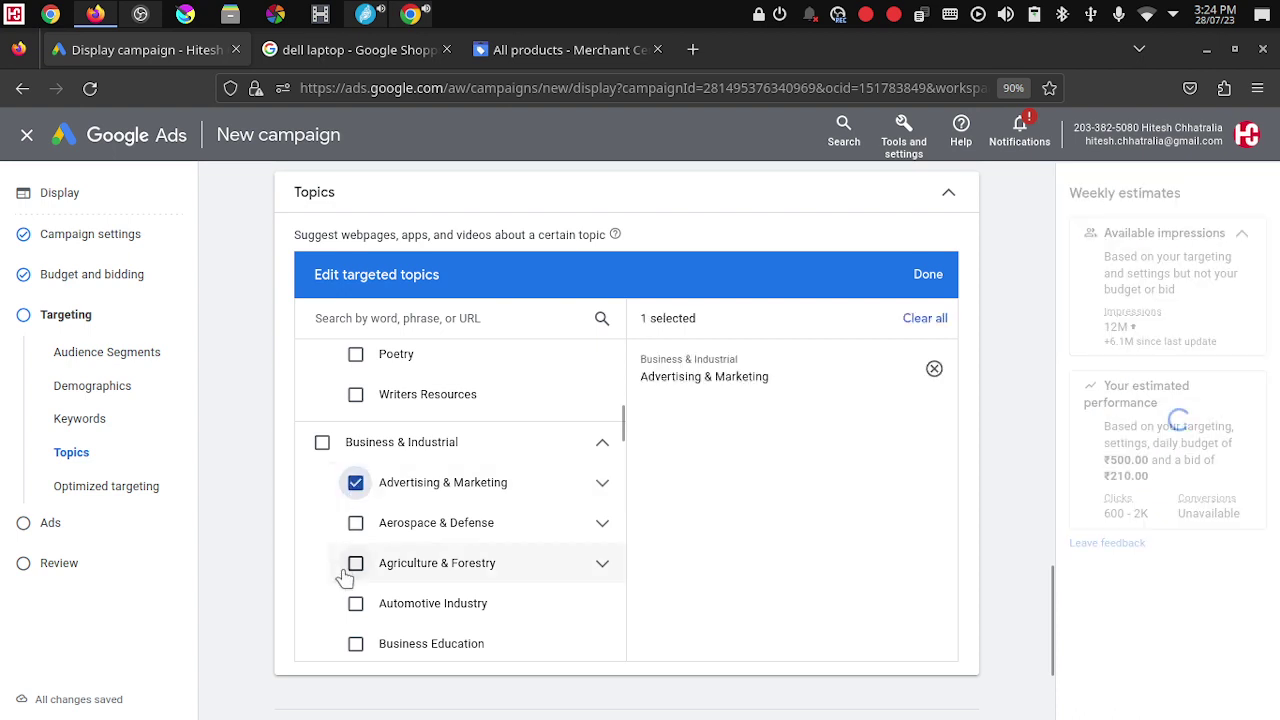
Step: Add Business Education, Business Operations and Business Services under Business & Industrial to the targeted topics
scroll(345, 578, down, 1)
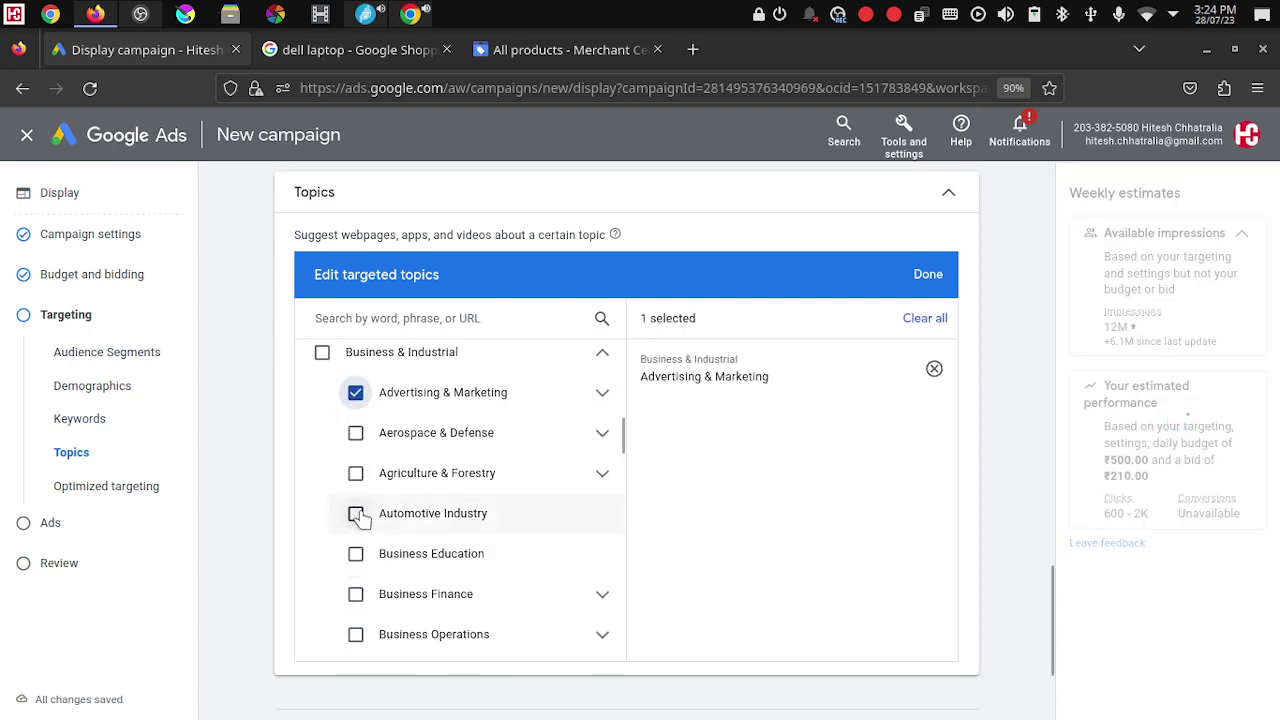
click(355, 554)
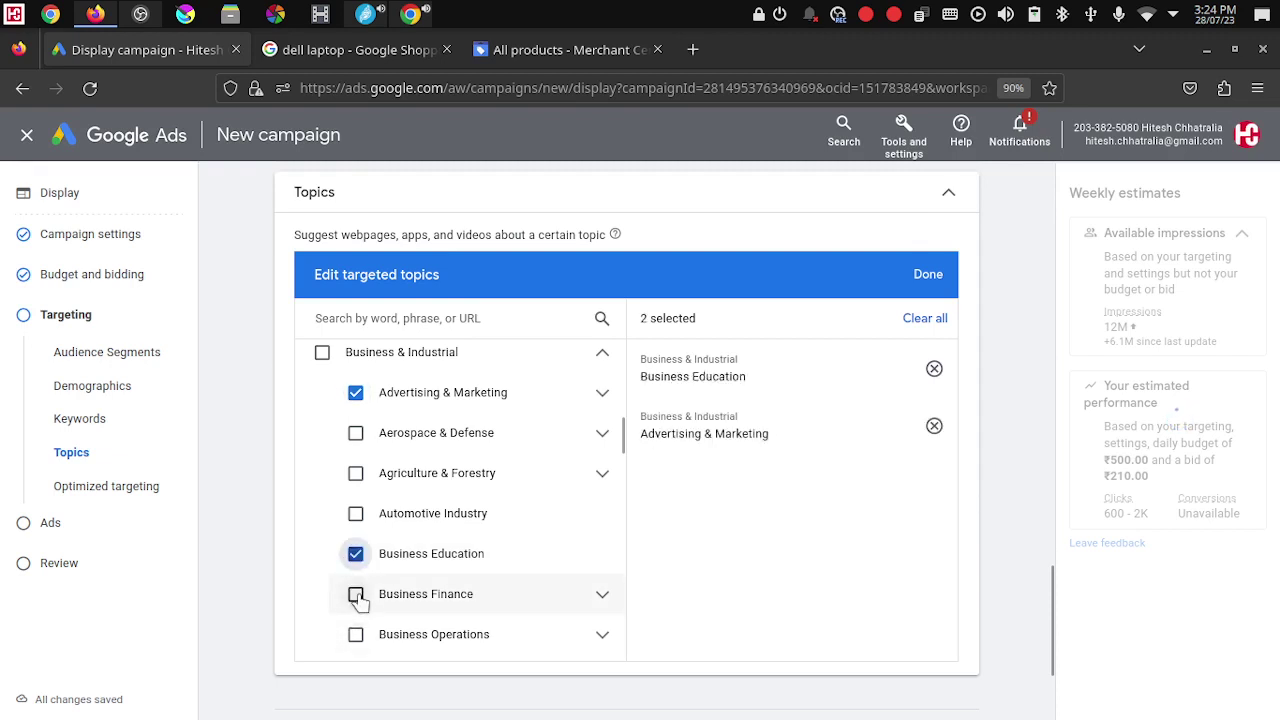
scroll(357, 590, down, 1)
click(357, 546)
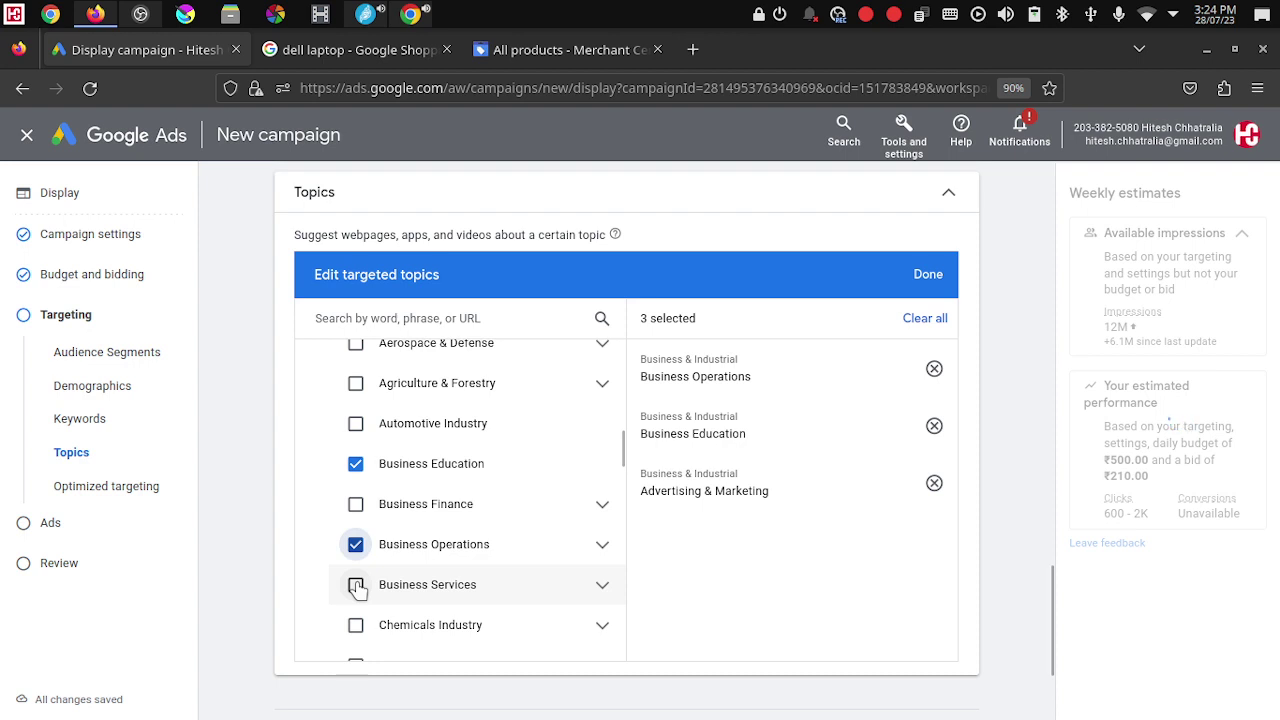
click(357, 586)
Step: Look through the remaining Business & Industrial topics and the Computers & Electronics subtopics for further relevant topics, leaving Computers & Electronics unselected
scroll(357, 590, down, 2)
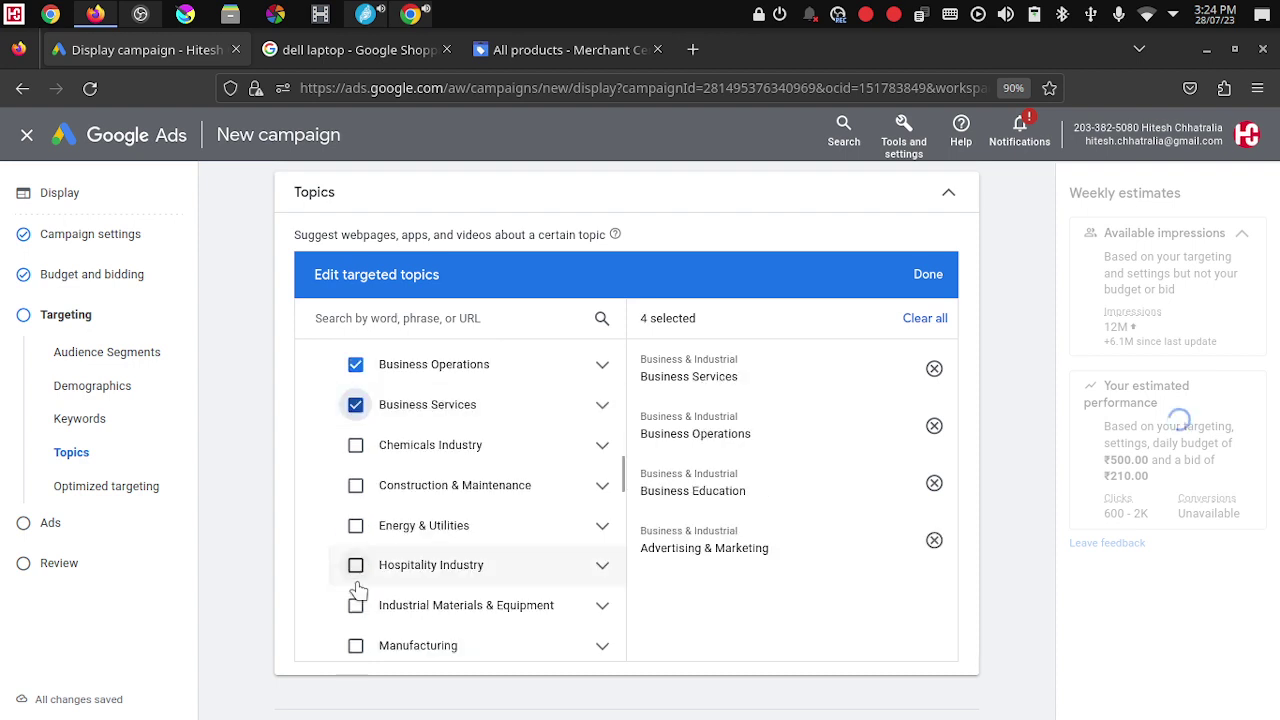
scroll(358, 585, down, 2)
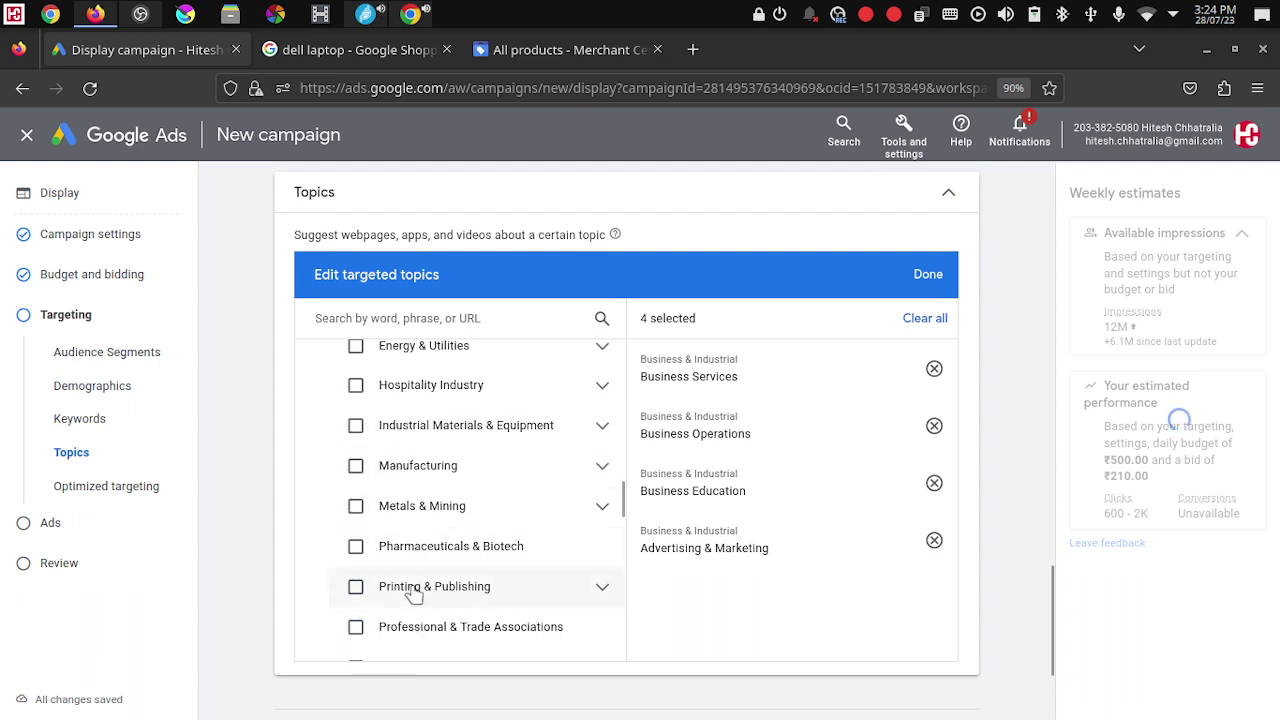
scroll(395, 567, down, 2)
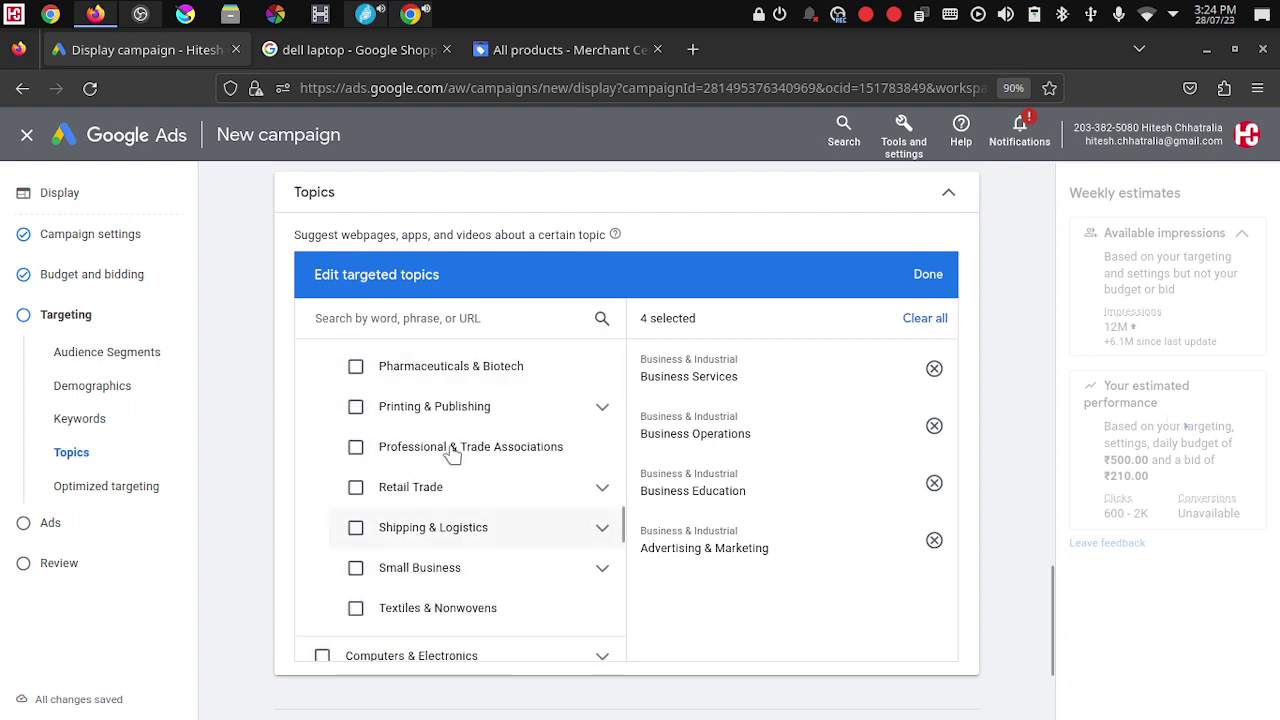
scroll(470, 505, down, 2)
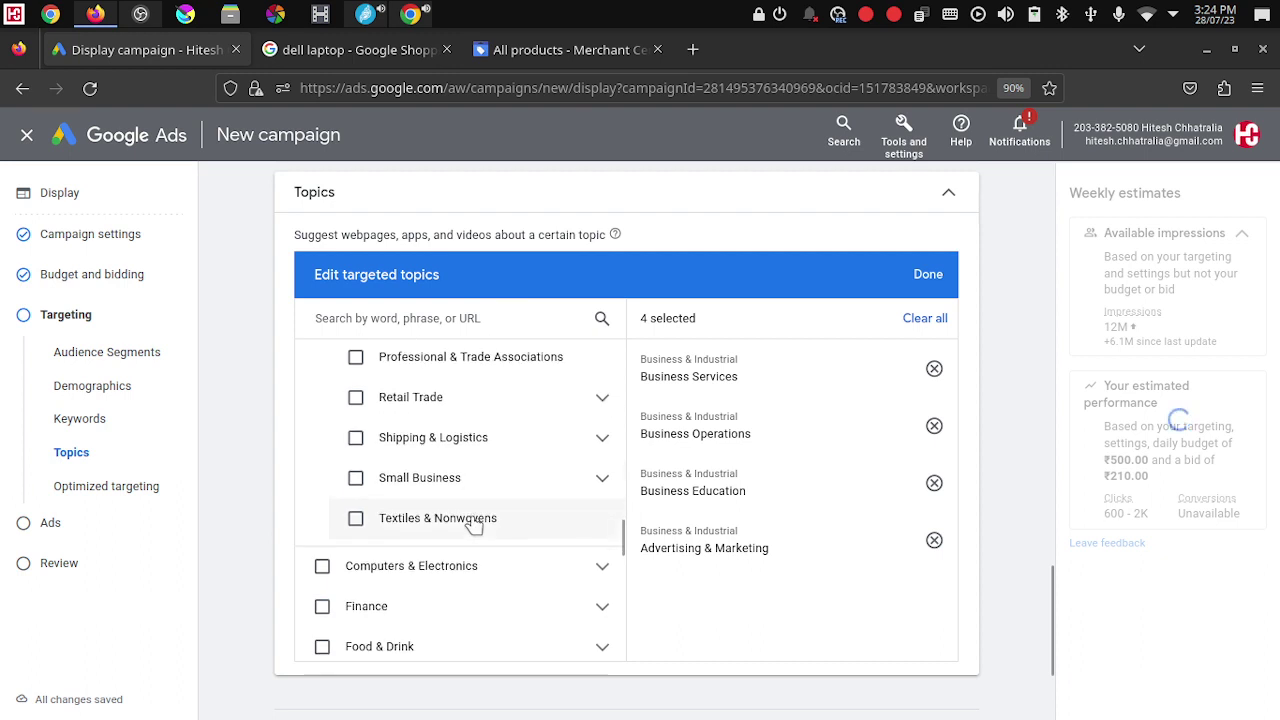
click(564, 568)
scroll(555, 560, down, 2)
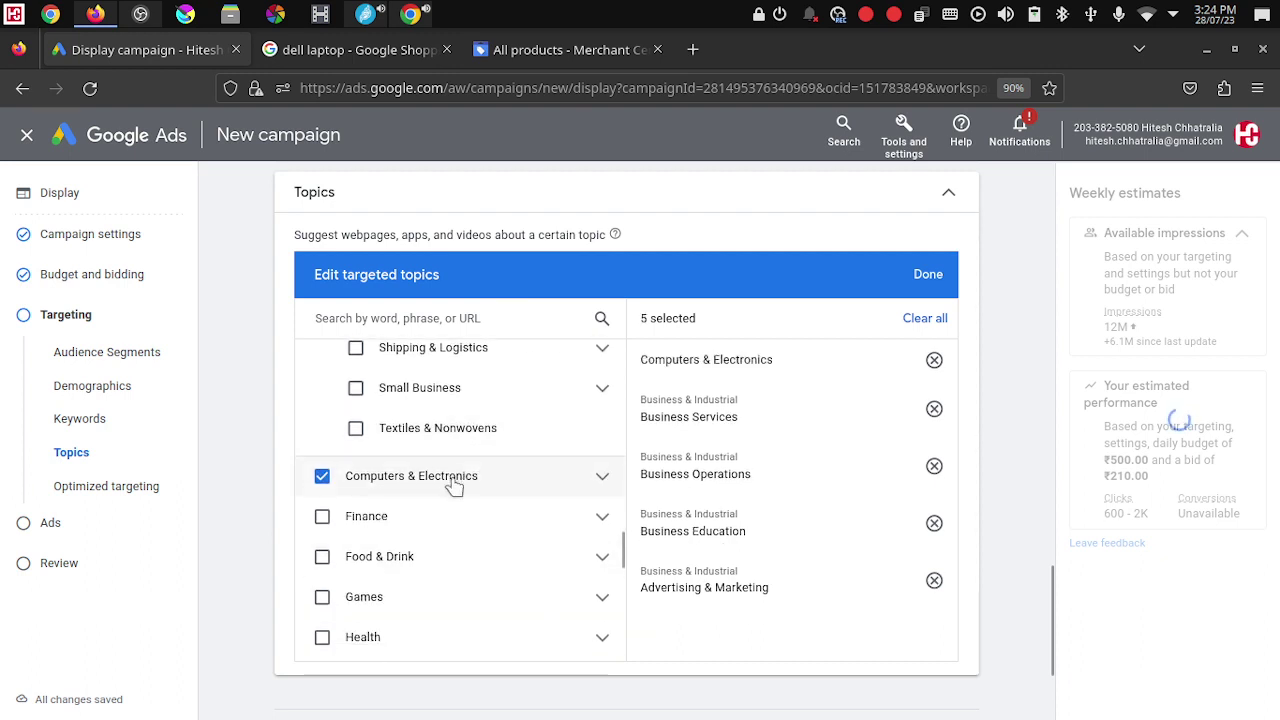
click(606, 497)
click(603, 484)
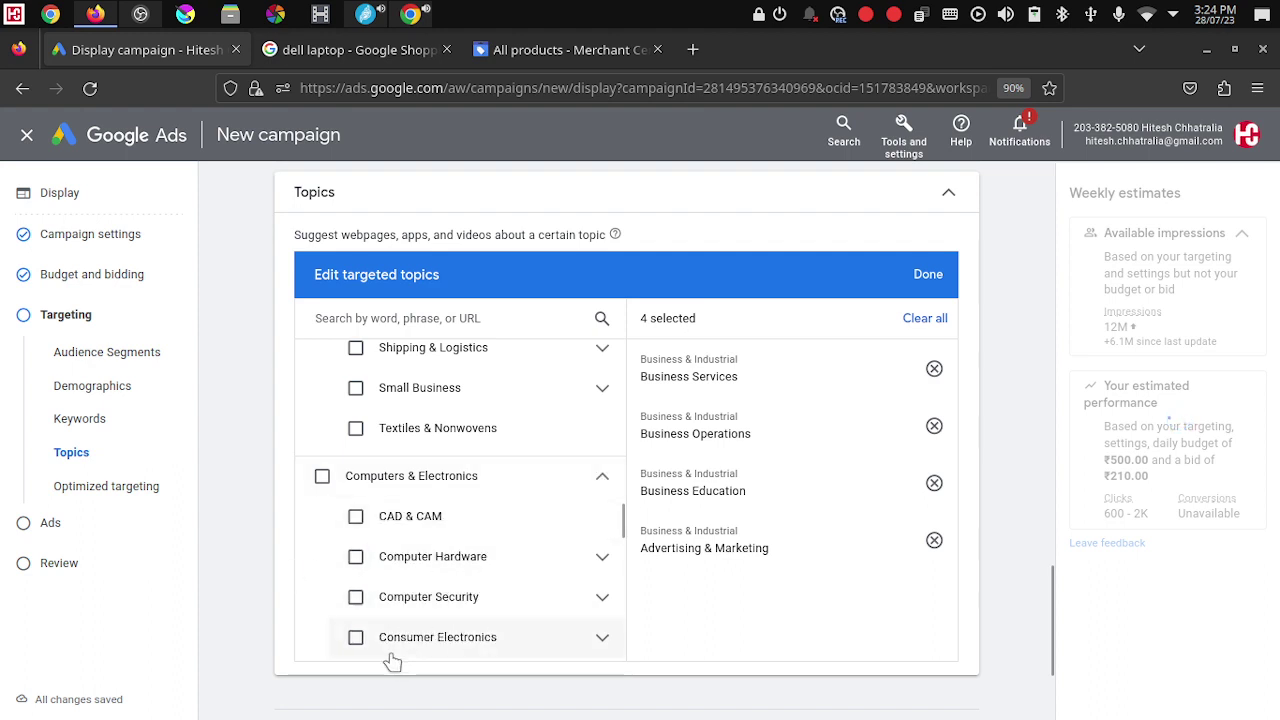
scroll(537, 631, down, 1)
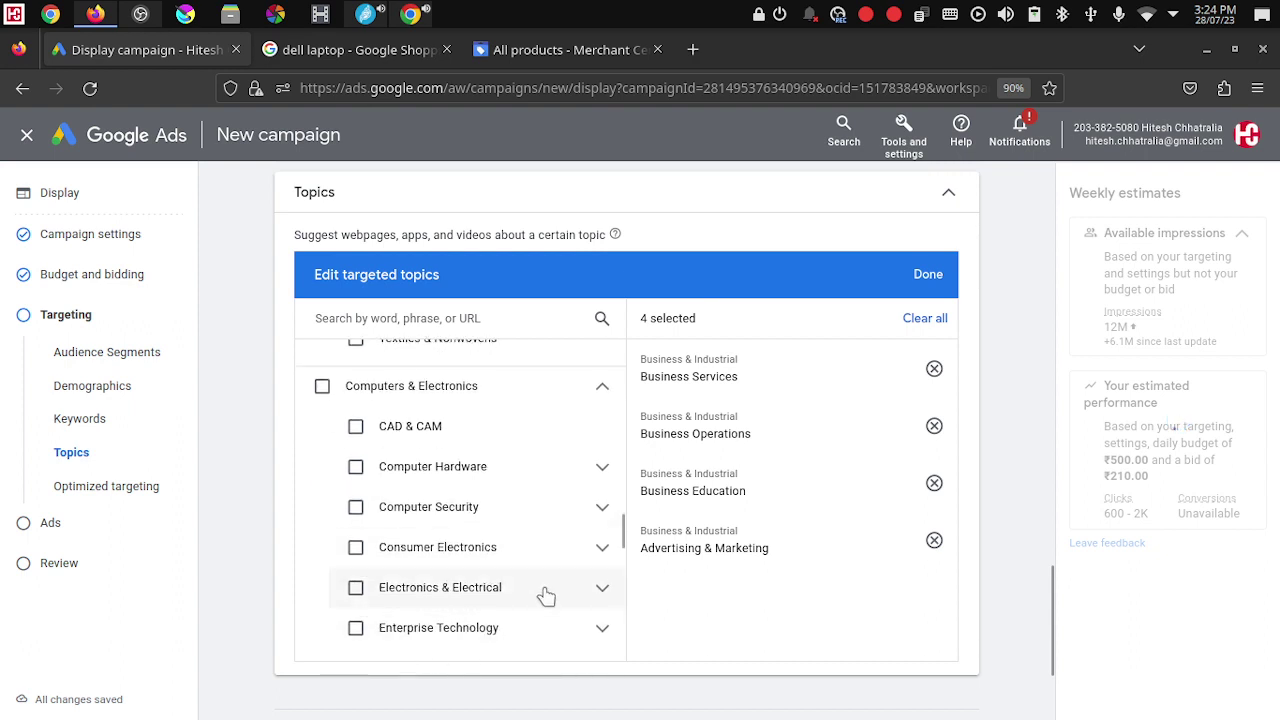
scroll(543, 593, down, 1)
scroll(541, 579, down, 2)
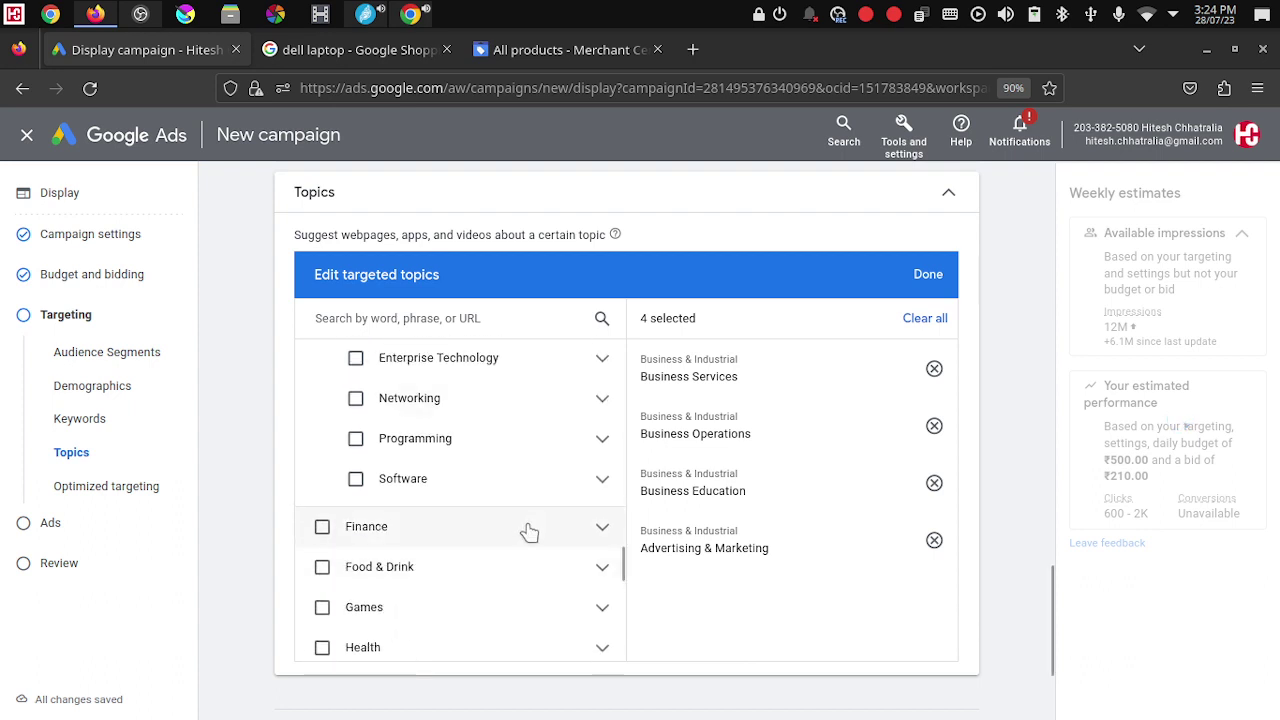
scroll(423, 529, down, 1)
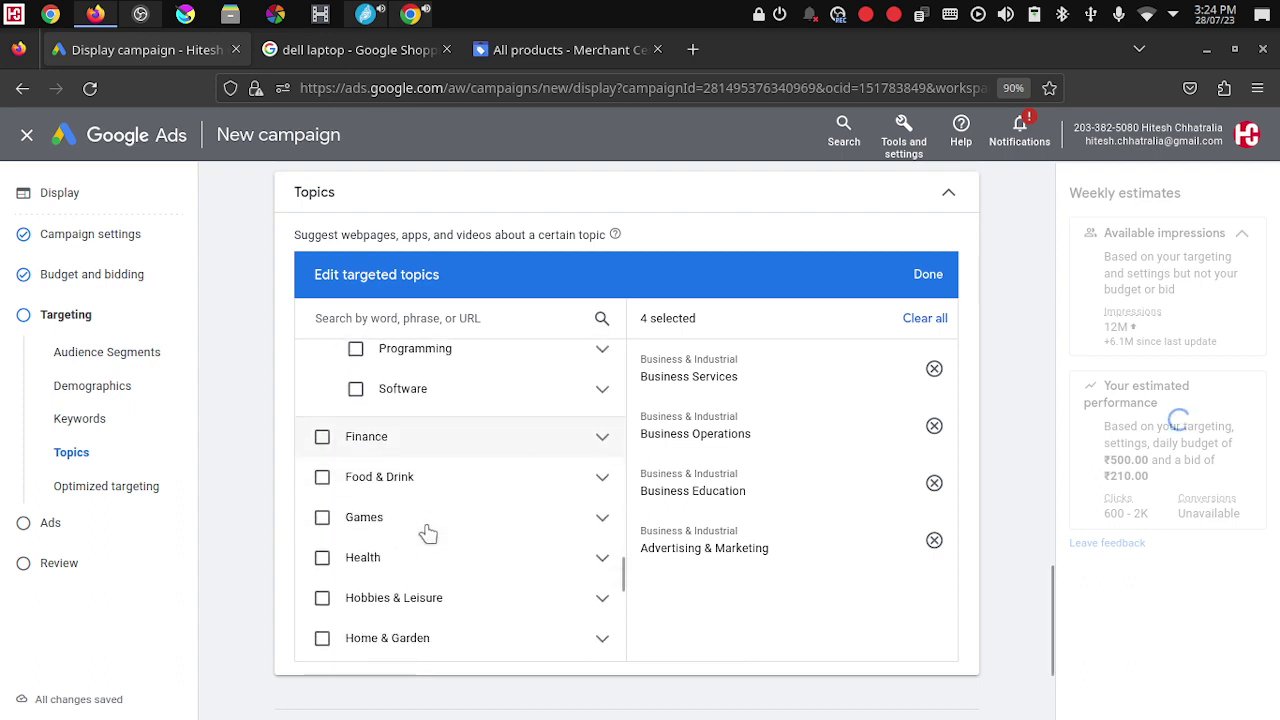
Step: Add Education, Internships and Jobs under Jobs & Education to the targeted topics and finish the topic selection
scroll(434, 534, down, 1)
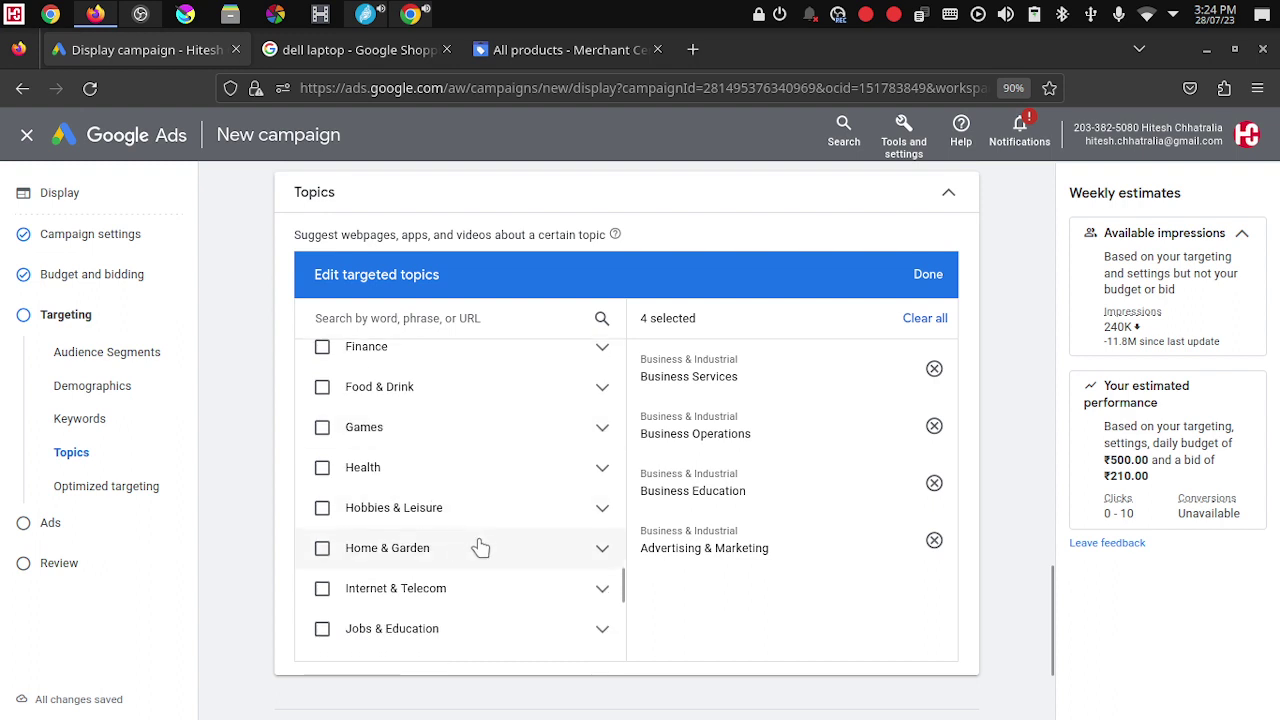
click(523, 647)
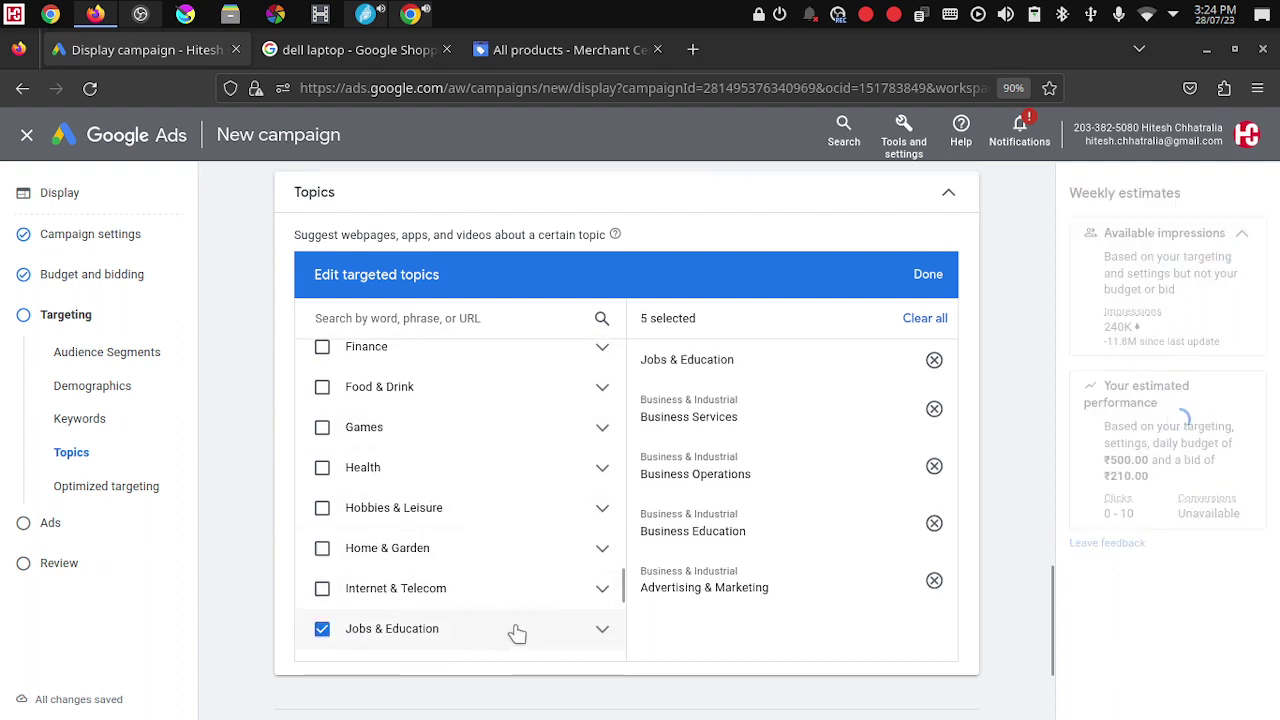
click(604, 633)
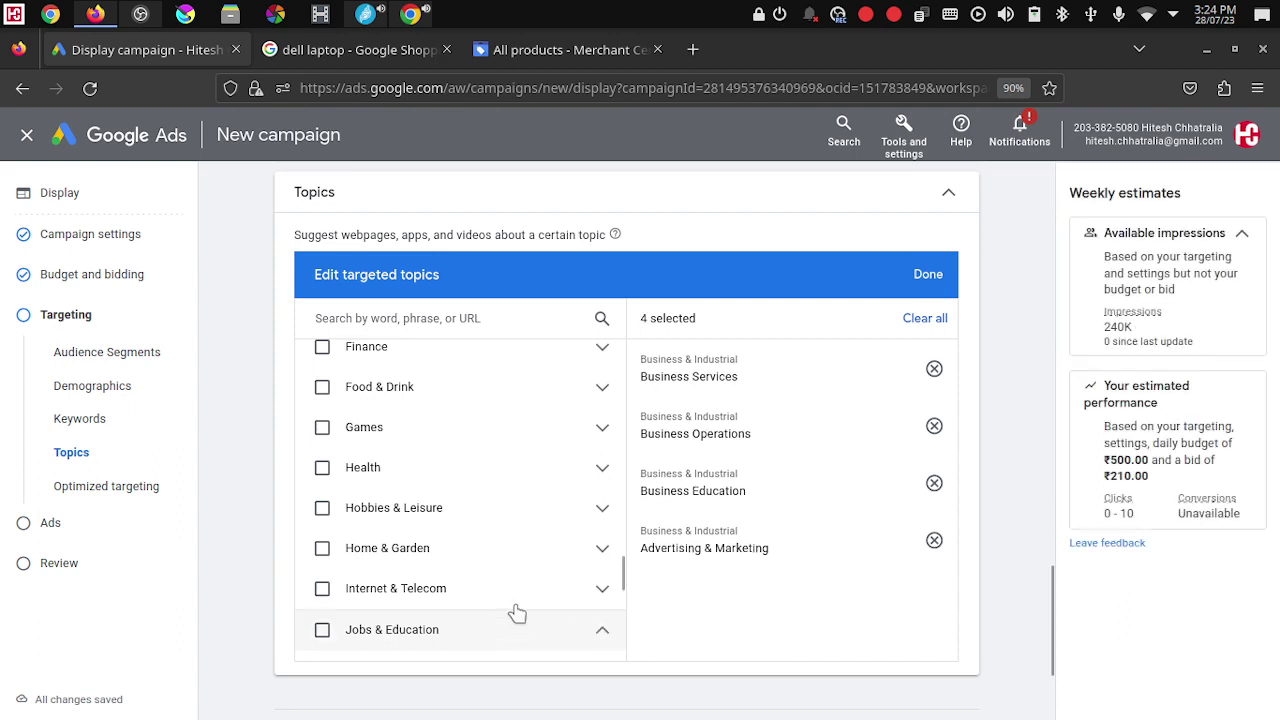
scroll(514, 604, down, 2)
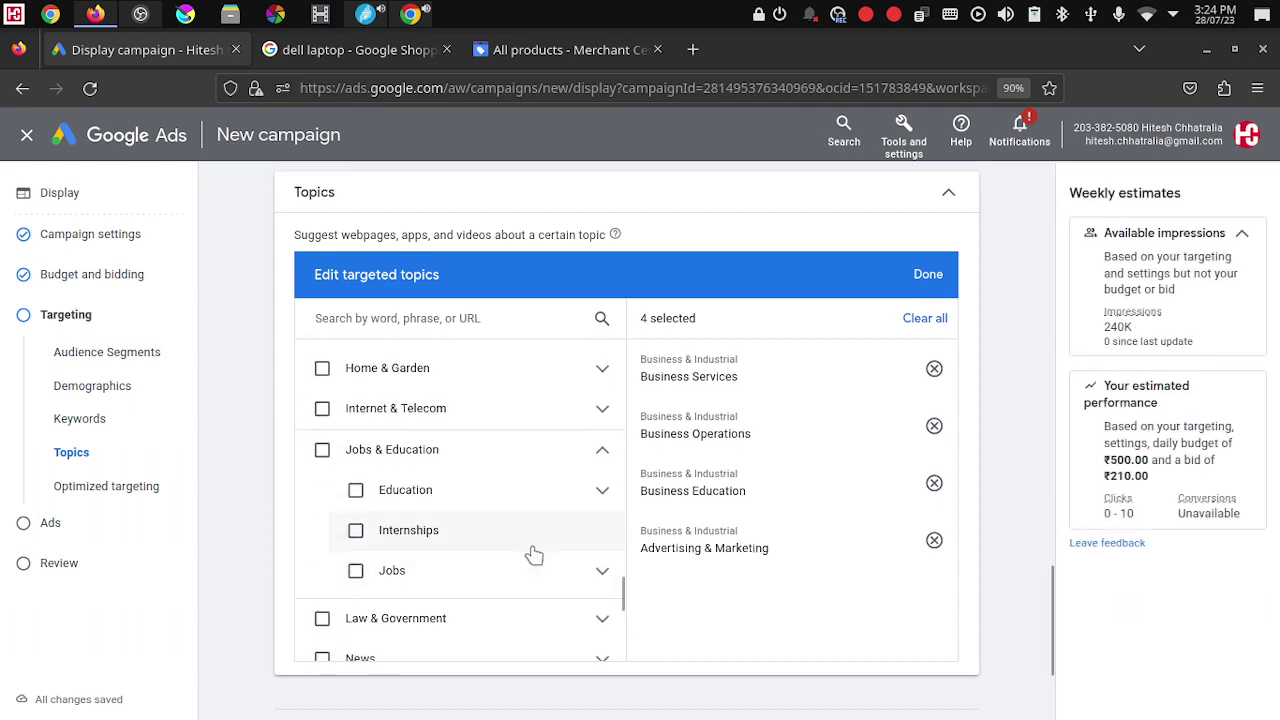
click(355, 492)
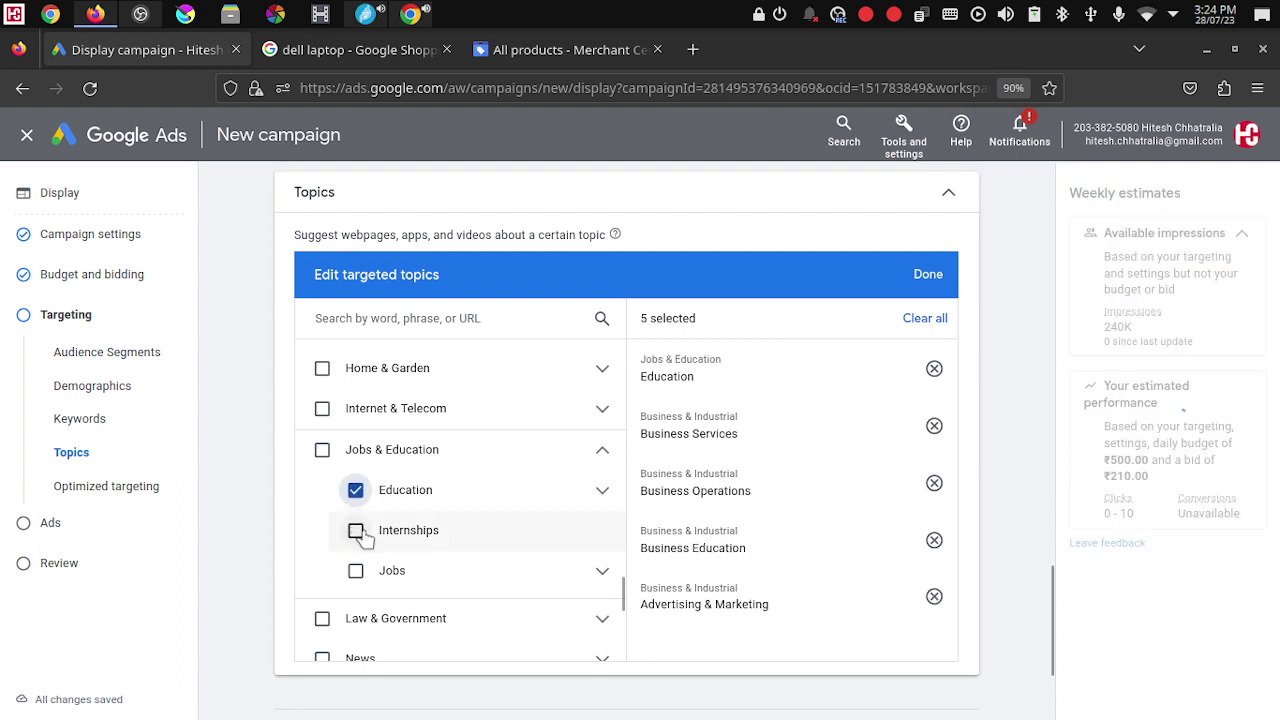
click(356, 532)
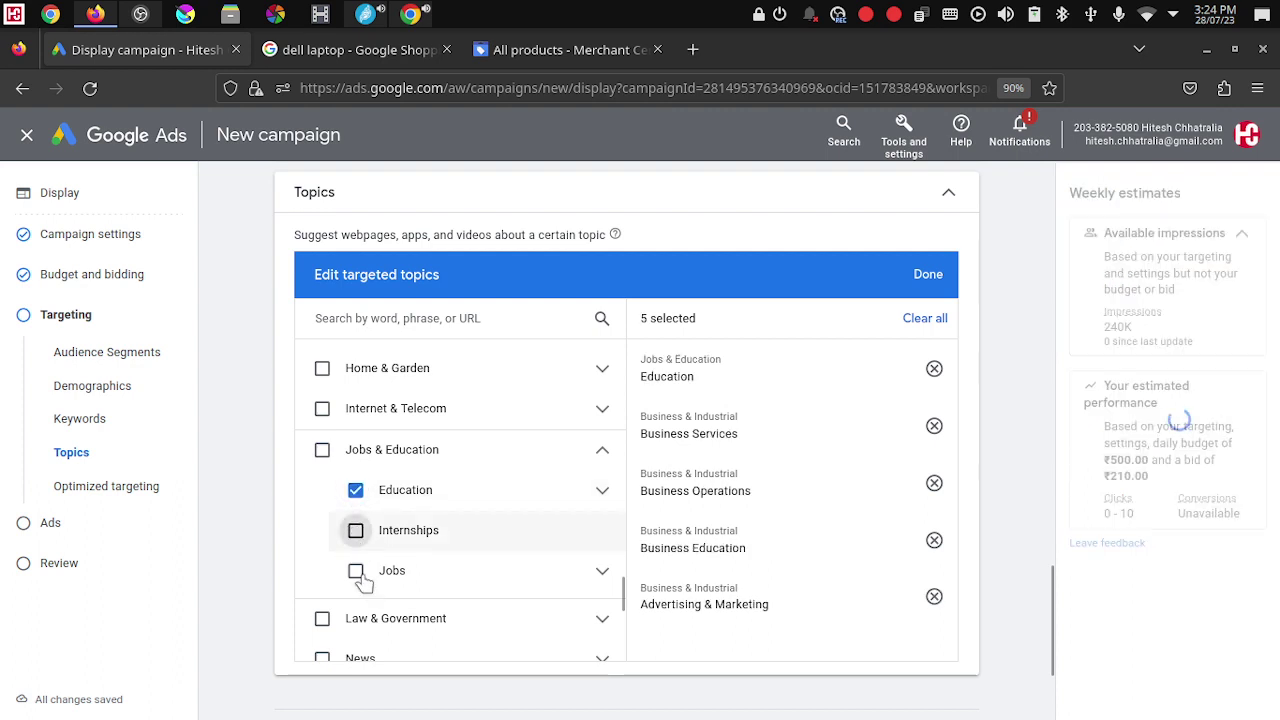
click(368, 570)
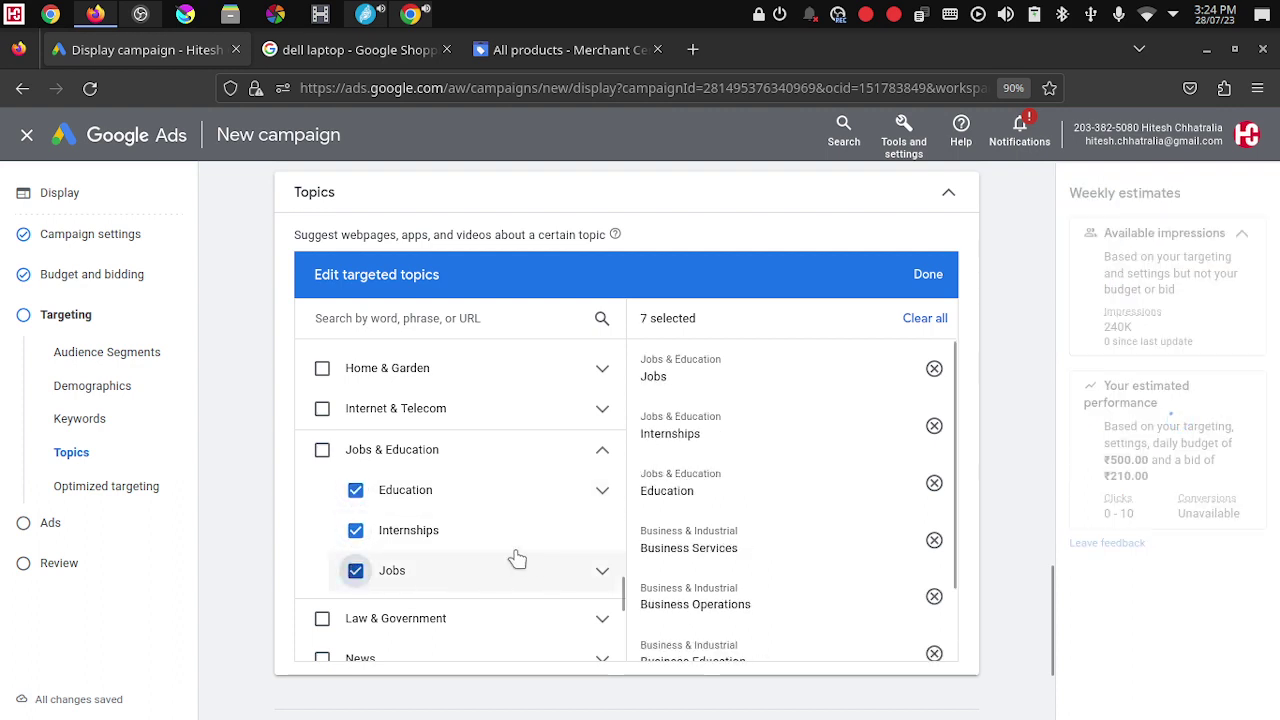
scroll(517, 565, down, 3)
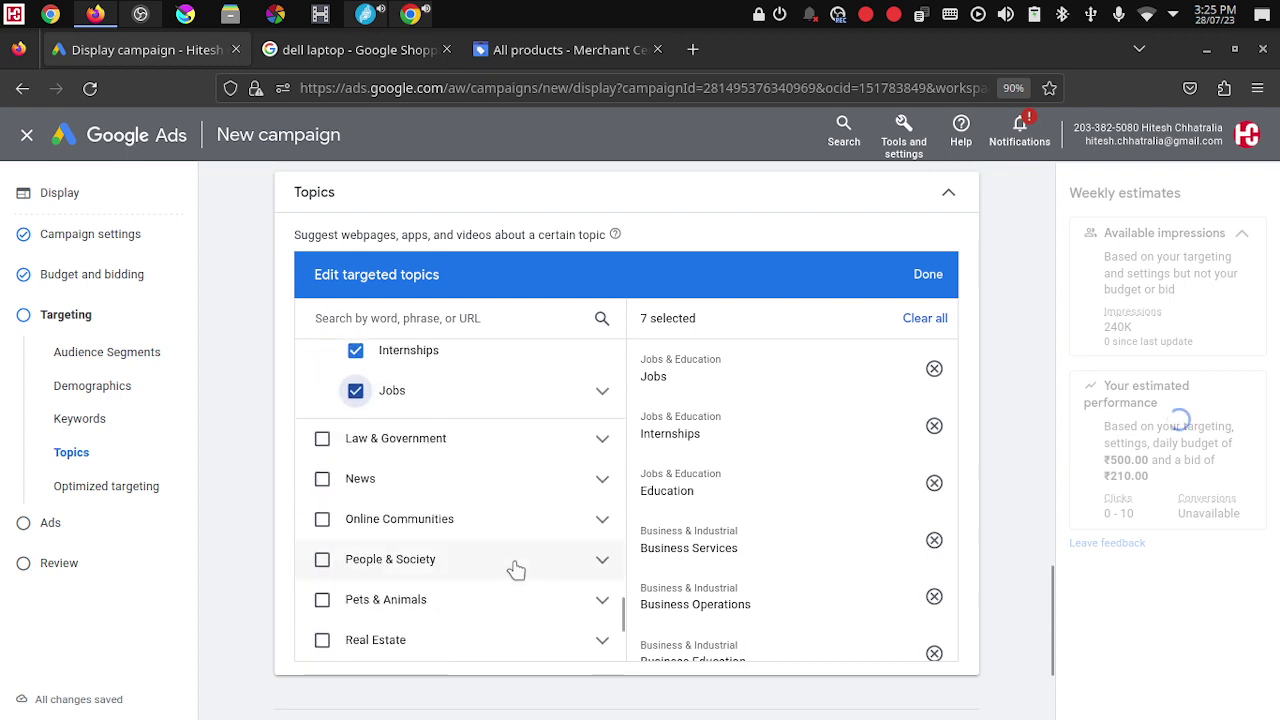
scroll(516, 569, down, 4)
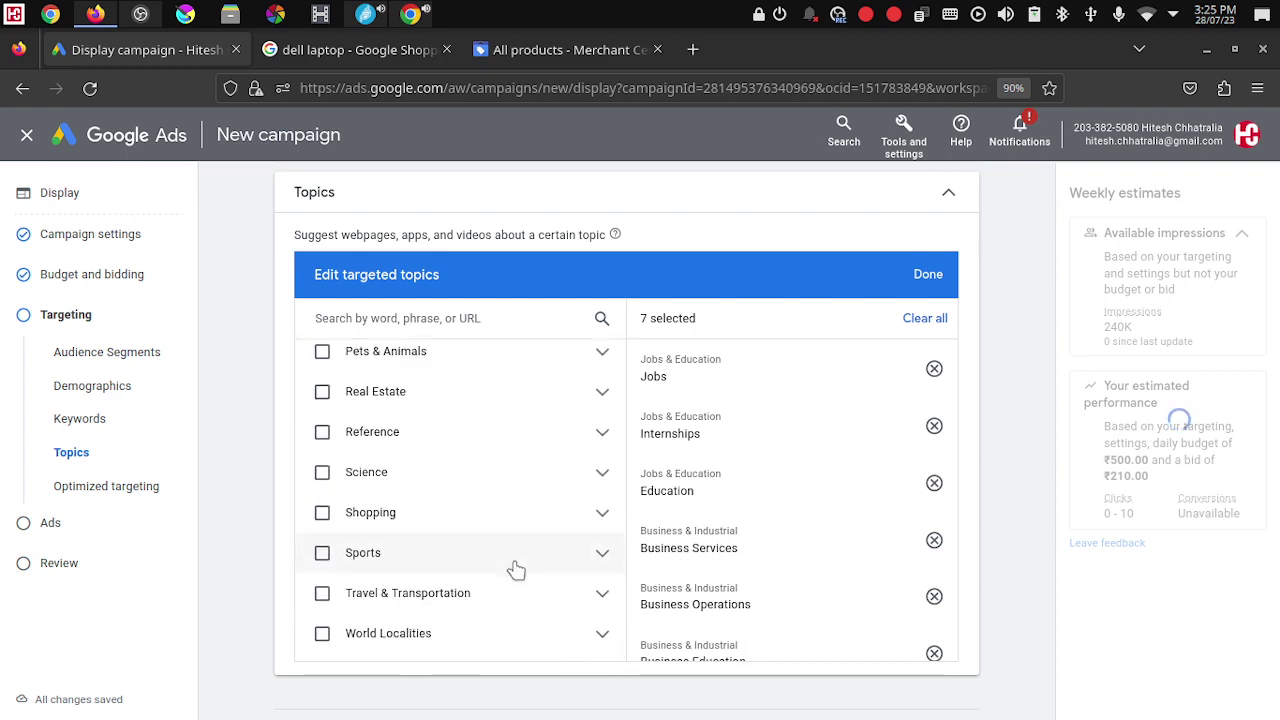
scroll(1043, 414, up, 1)
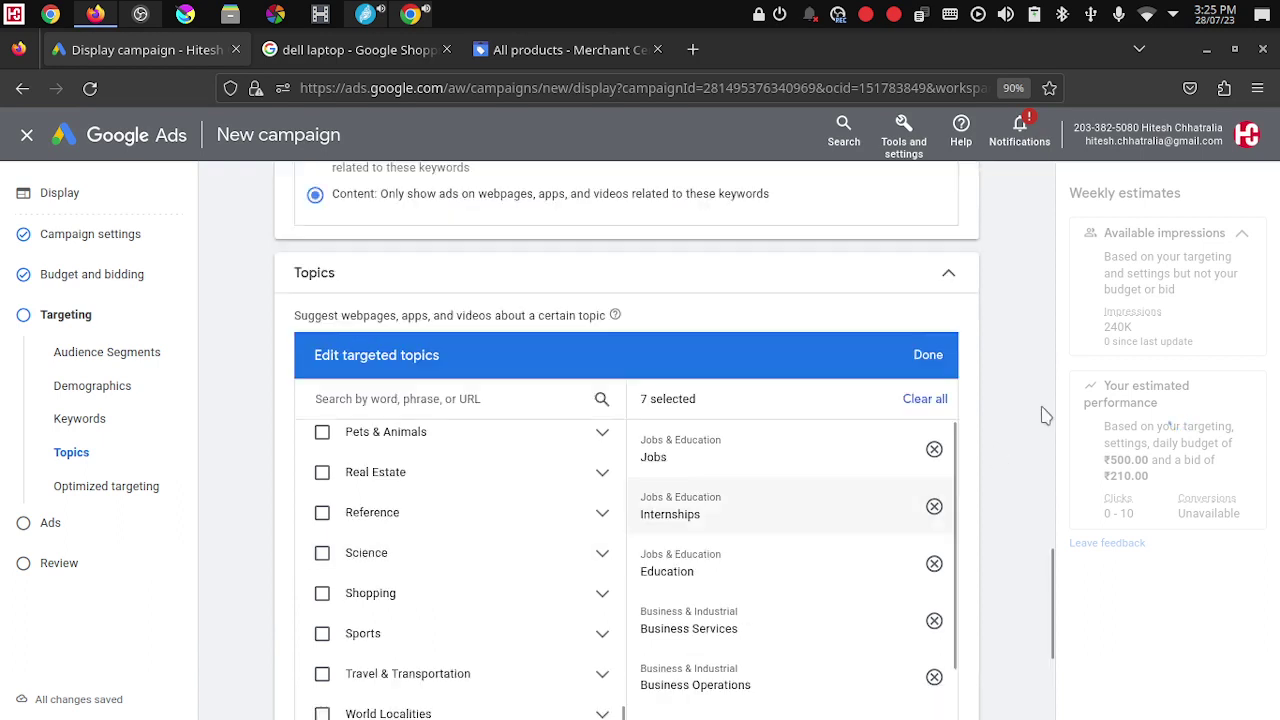
click(929, 358)
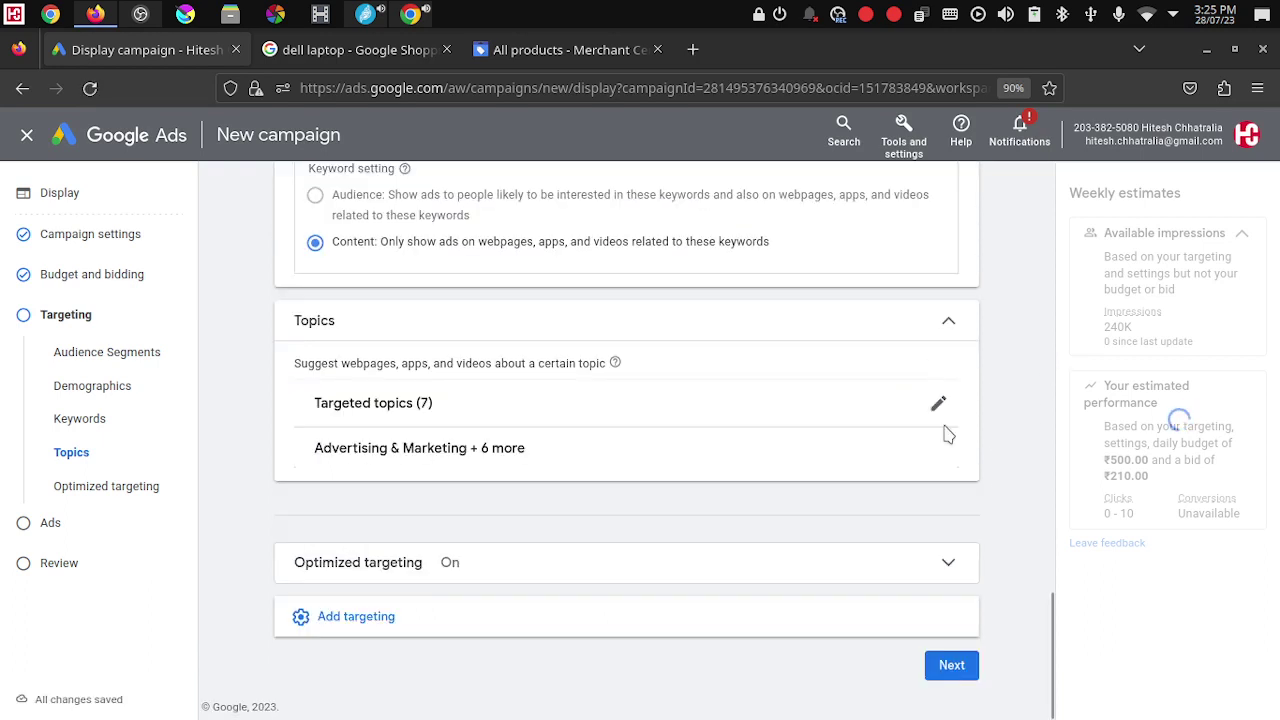
Step: Add placements as a targeting option and search the placements for "digital marketing"
click(357, 618)
click(343, 662)
scroll(650, 510, down, 3)
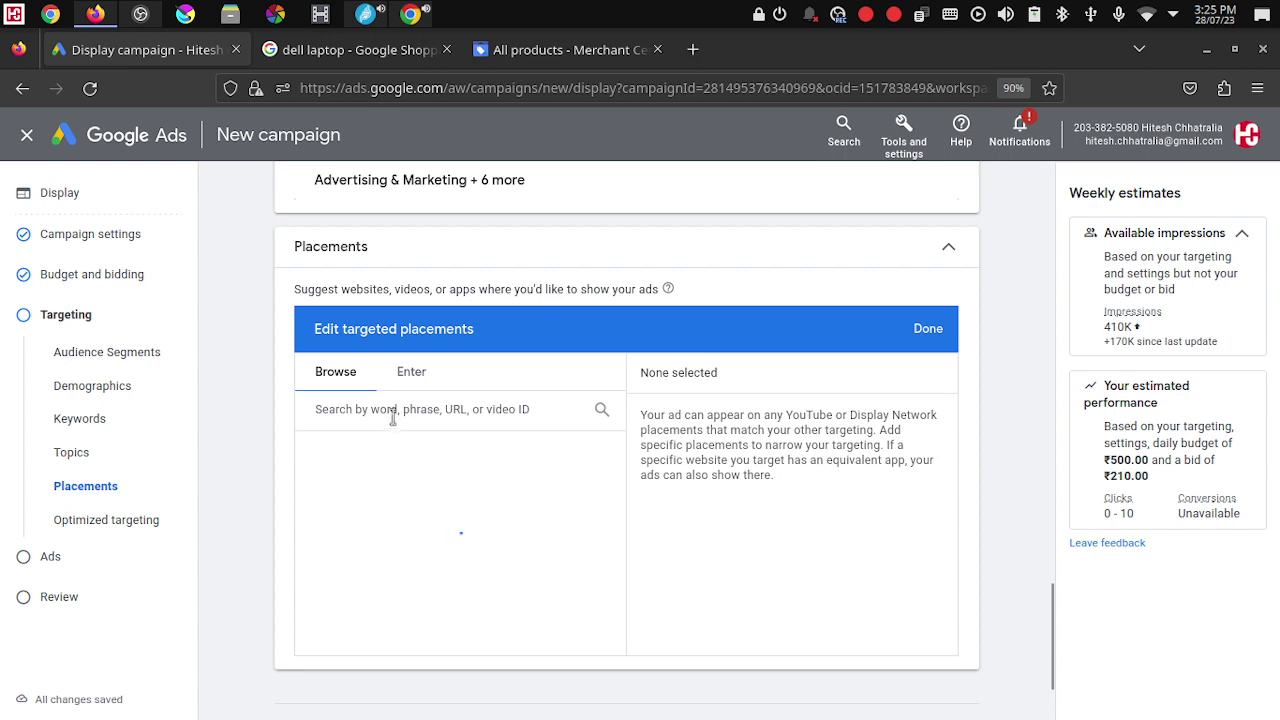
click(359, 408)
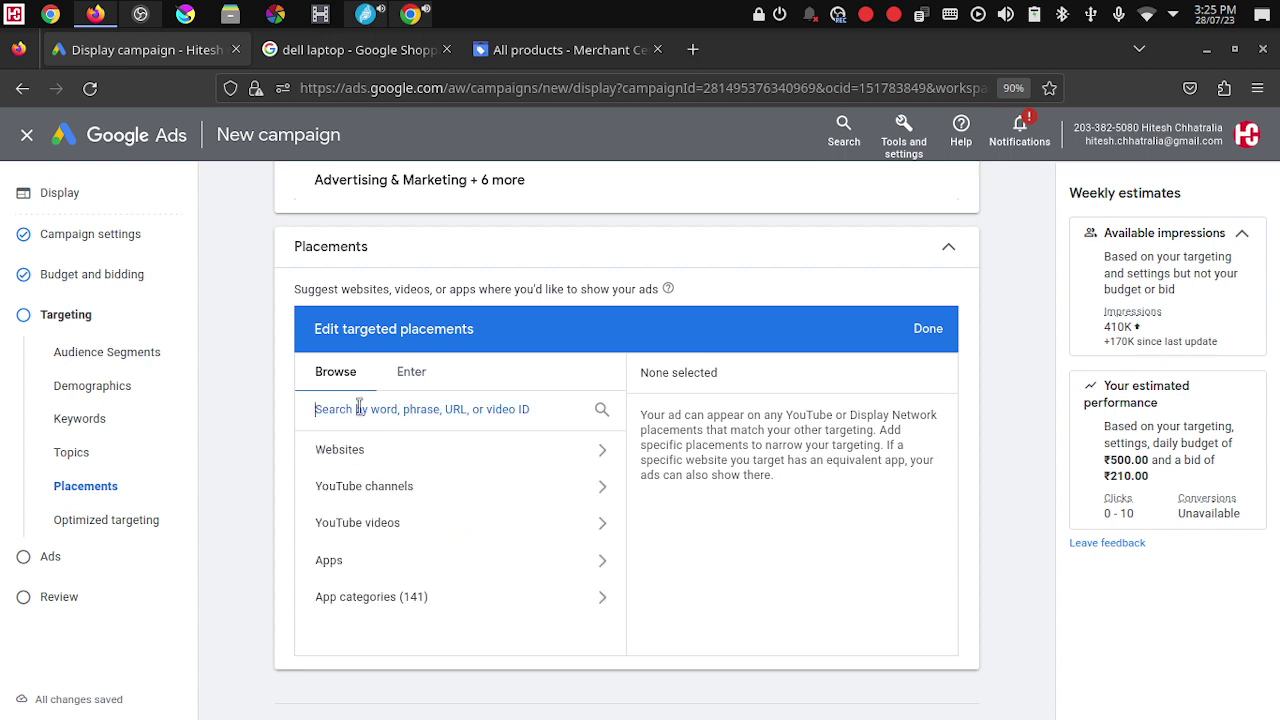
text(di)
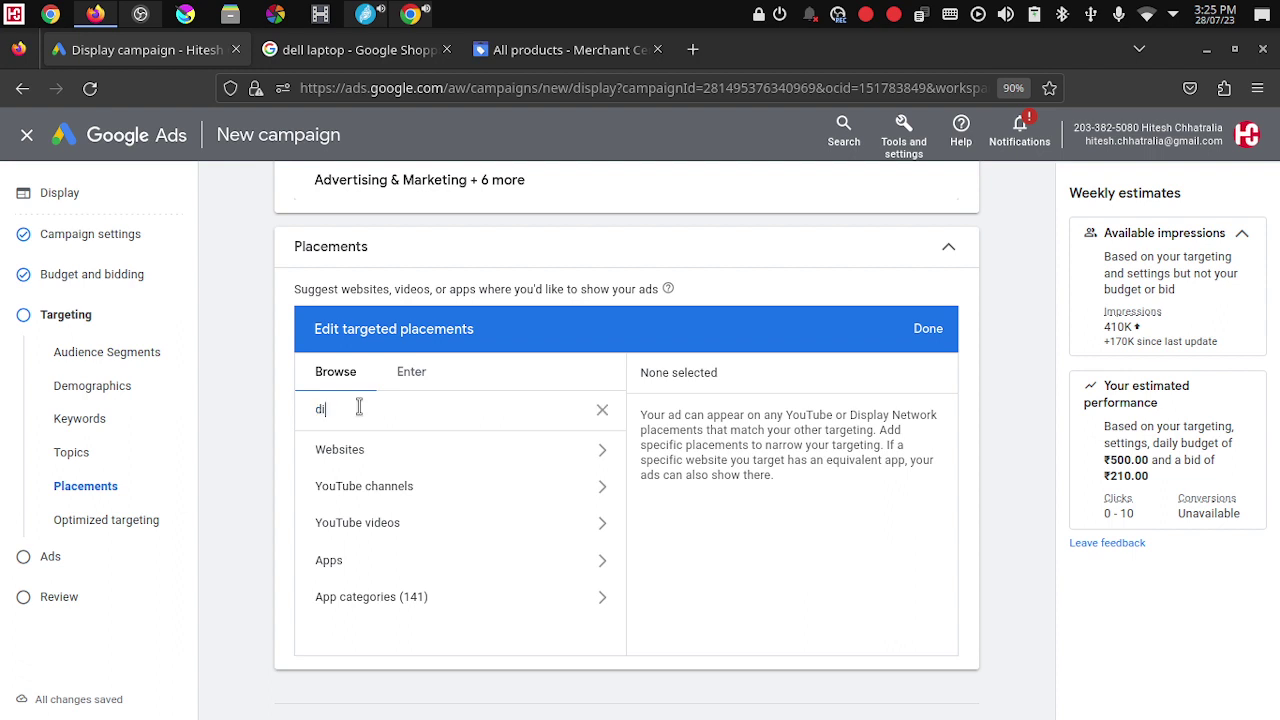
text(gital marketing)
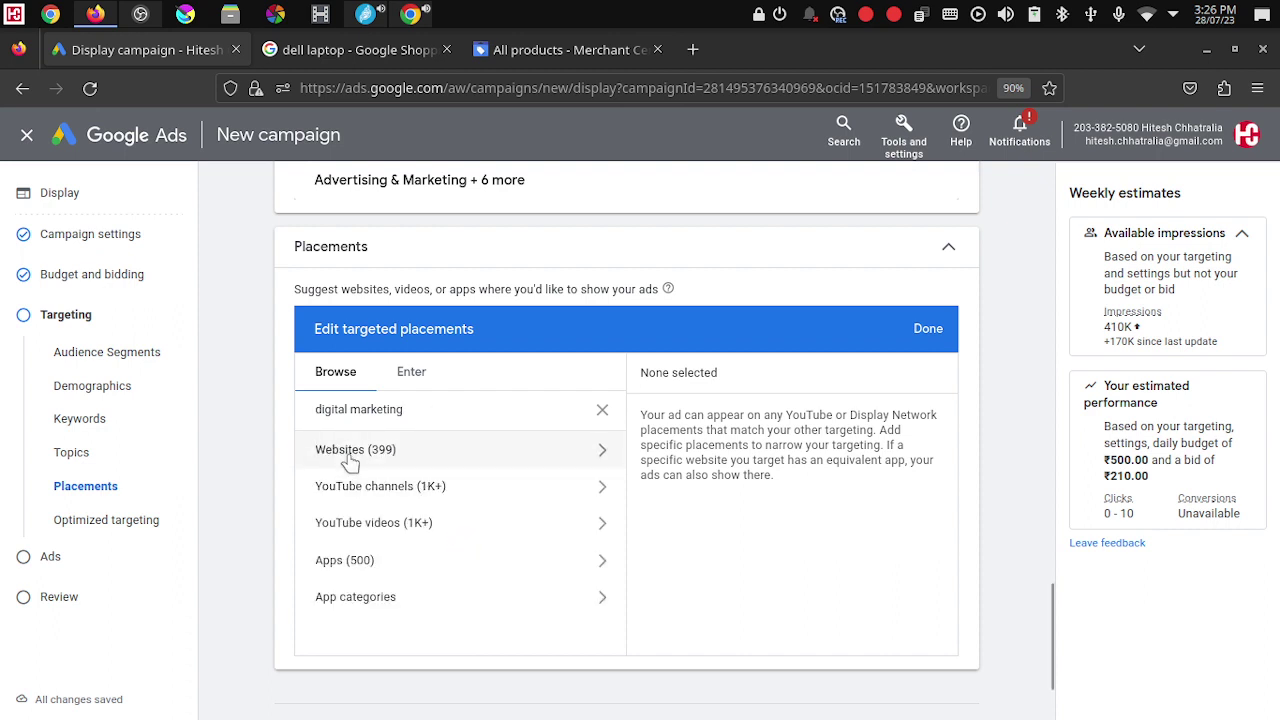
Step: From the website results, target ankuraggarwal.in, digitalinformationworld.com, ojdigitalsolutions.com and datareportal.com as placements
click(596, 449)
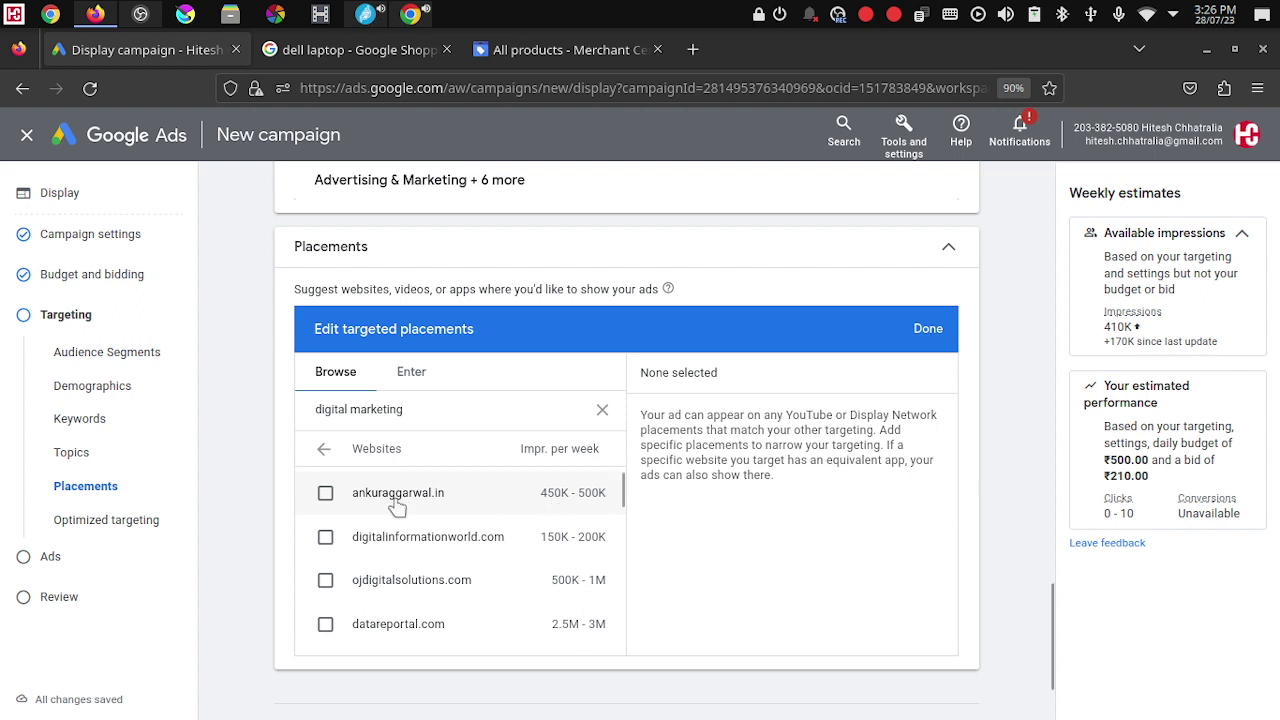
click(326, 494)
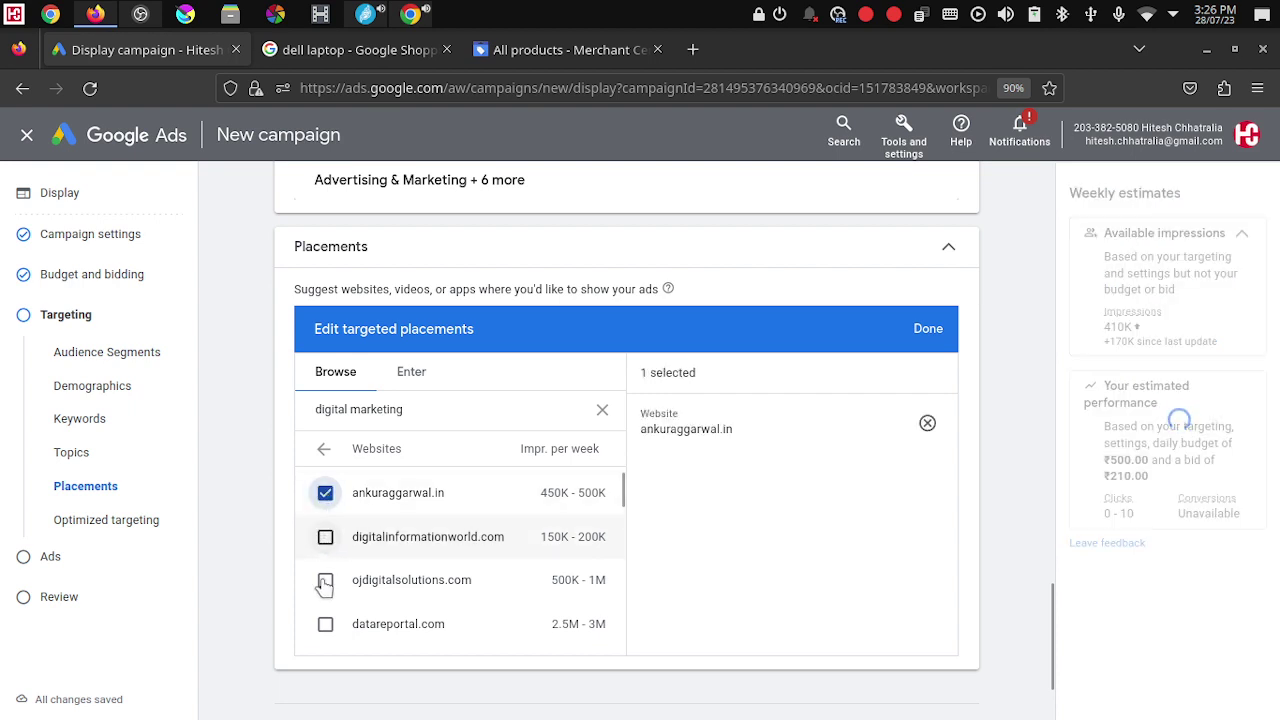
click(325, 537)
click(322, 598)
click(325, 625)
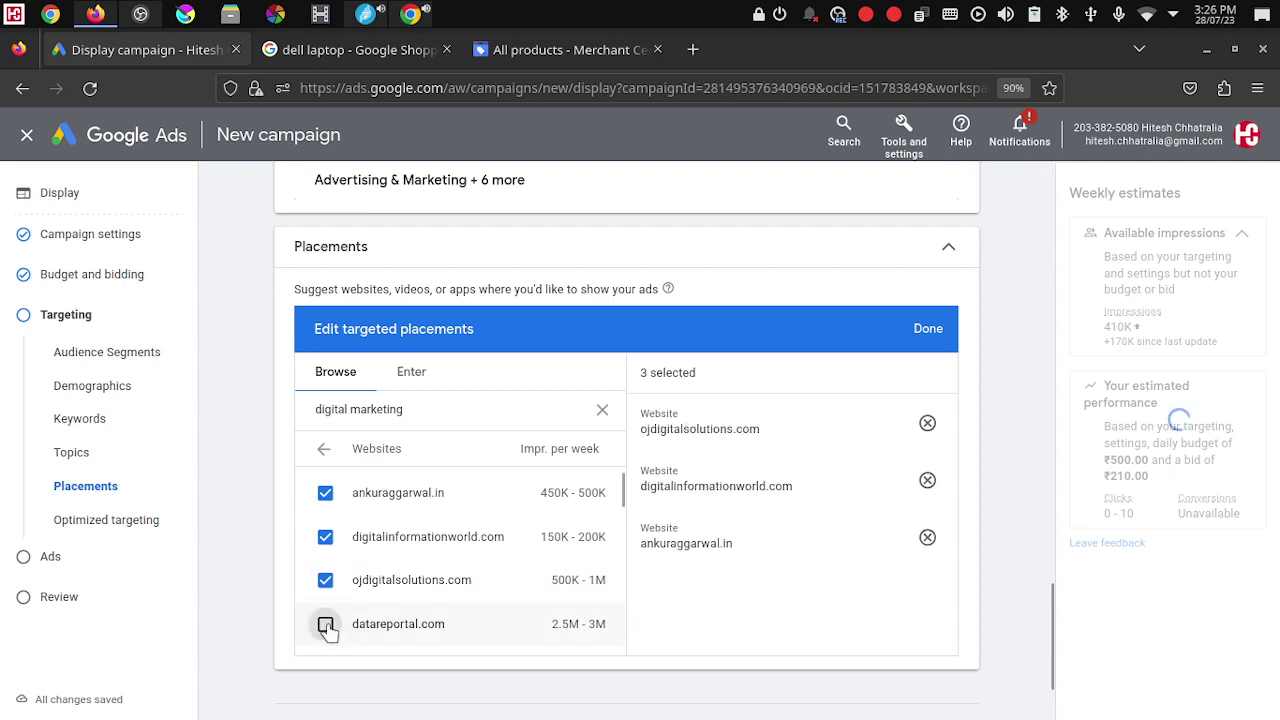
Step: Add the websites productmint.com, mechcontent.com, thrivemyway.com, thesmallbusinessblog.net and surveyheart.com to the targeted placements
scroll(328, 630, down, 3)
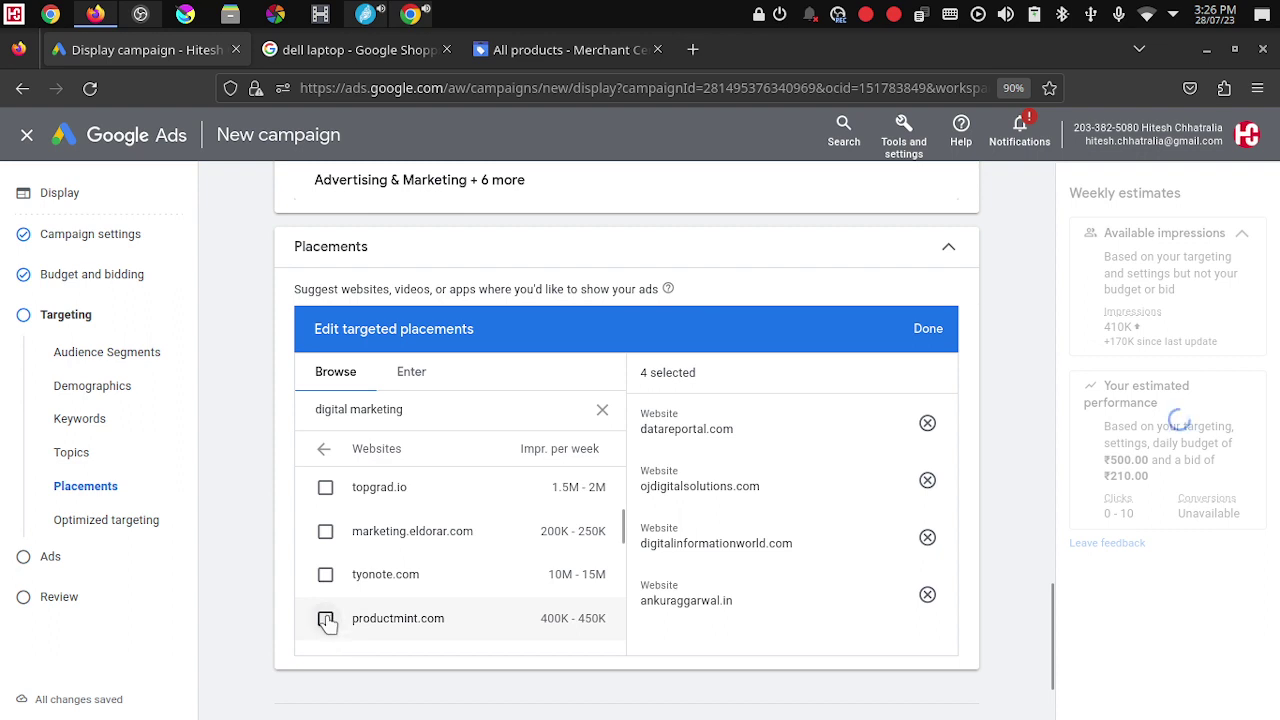
scroll(327, 620, down, 2)
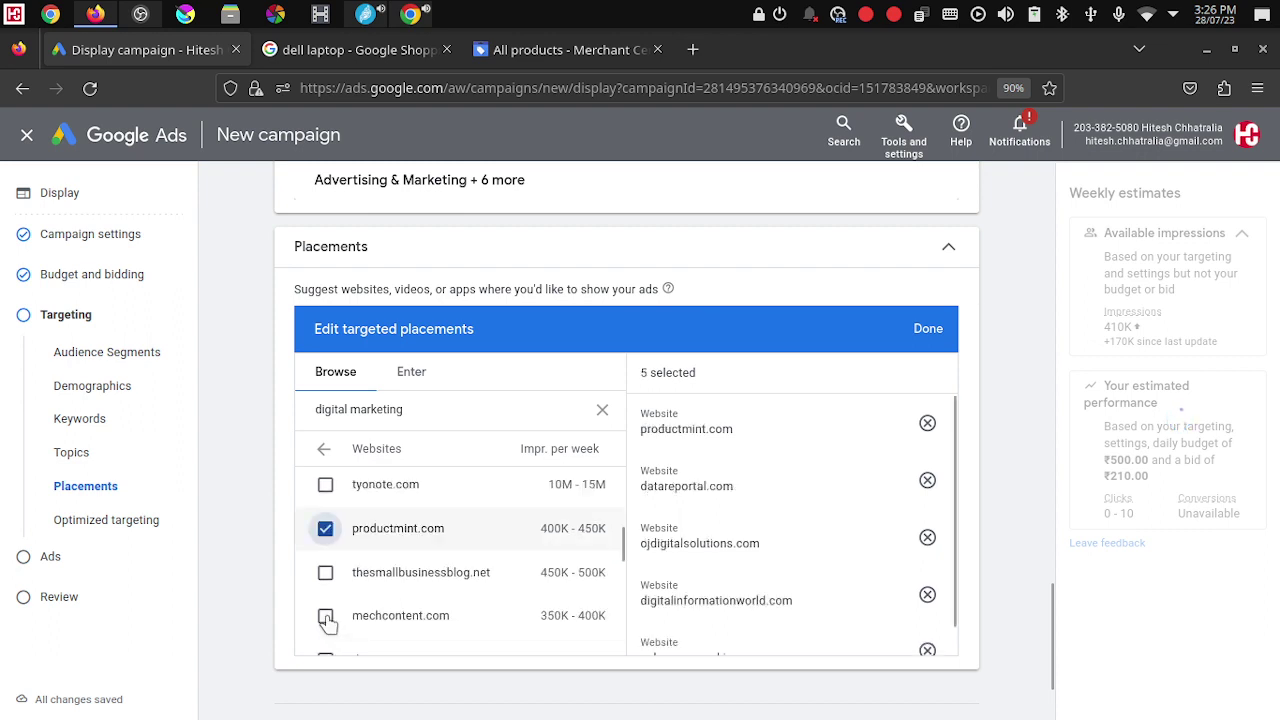
click(326, 616)
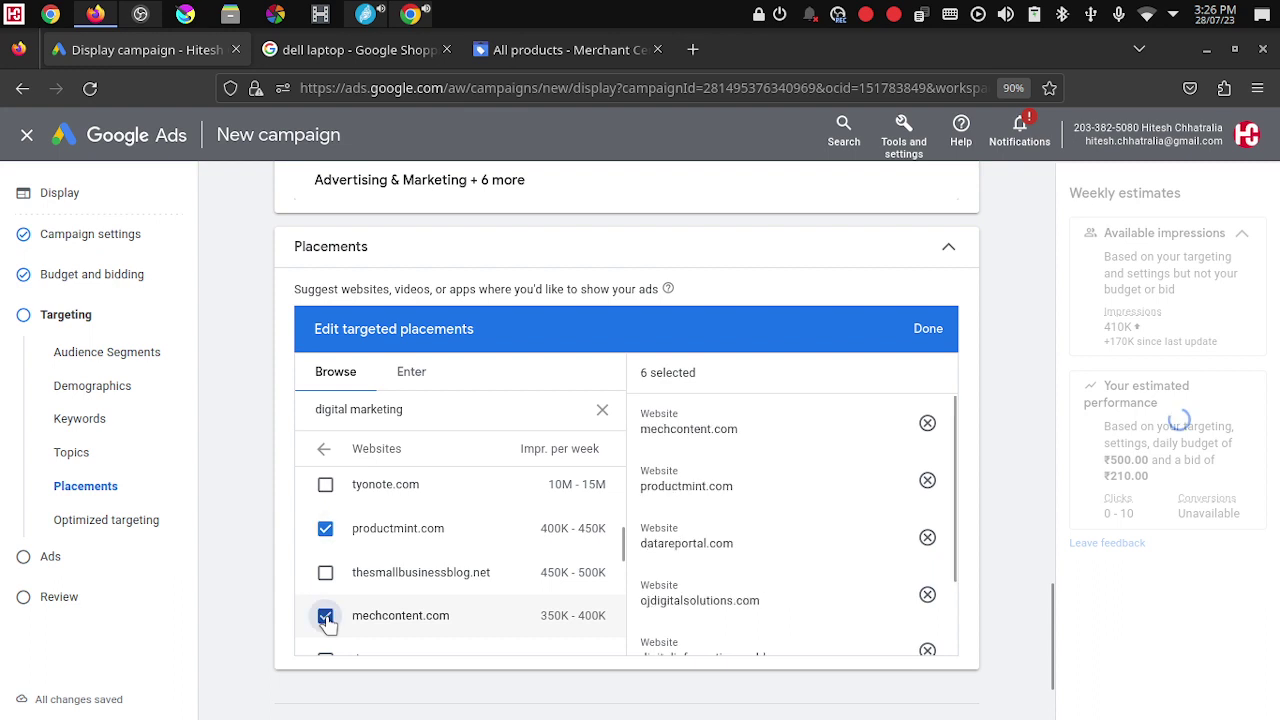
scroll(326, 600, down, 2)
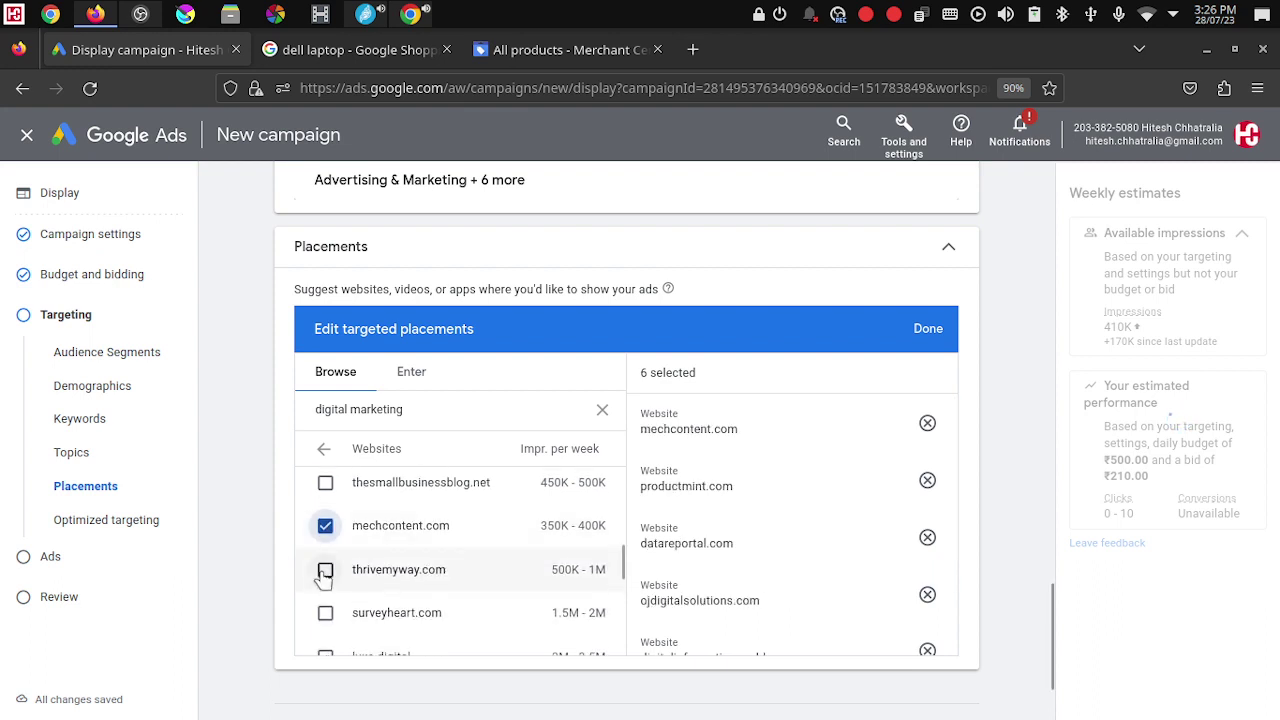
click(325, 572)
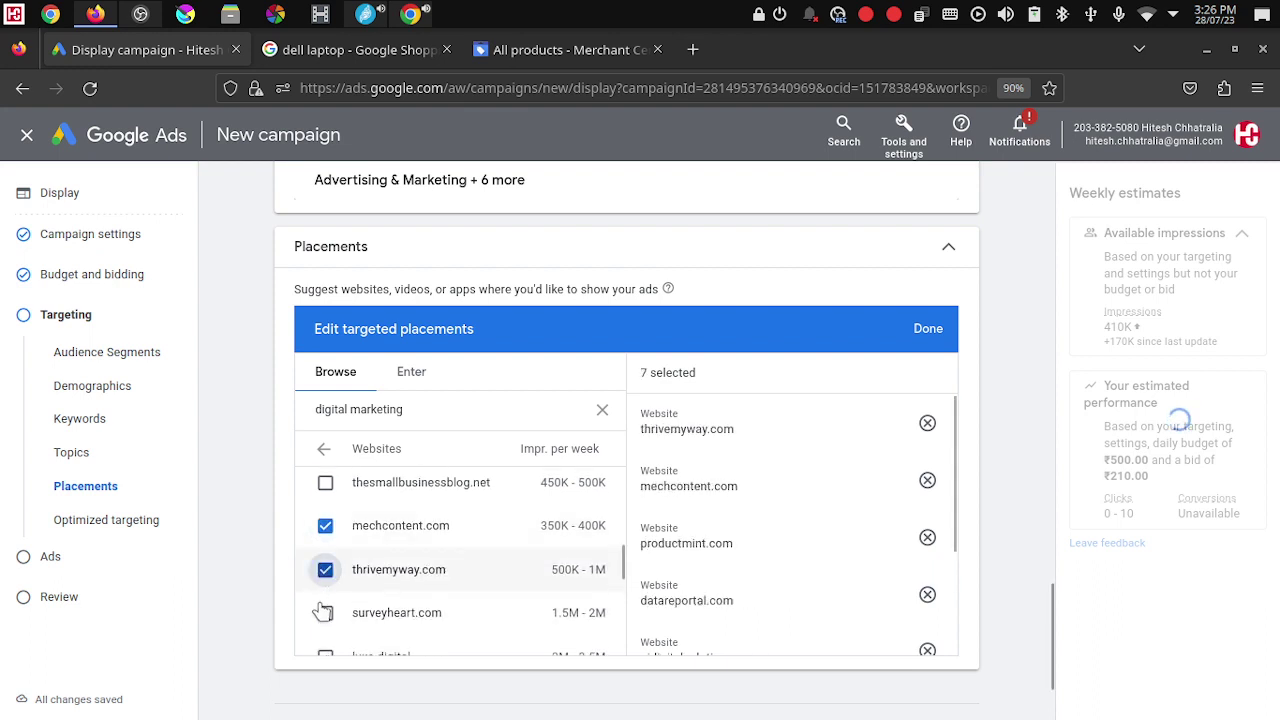
click(325, 485)
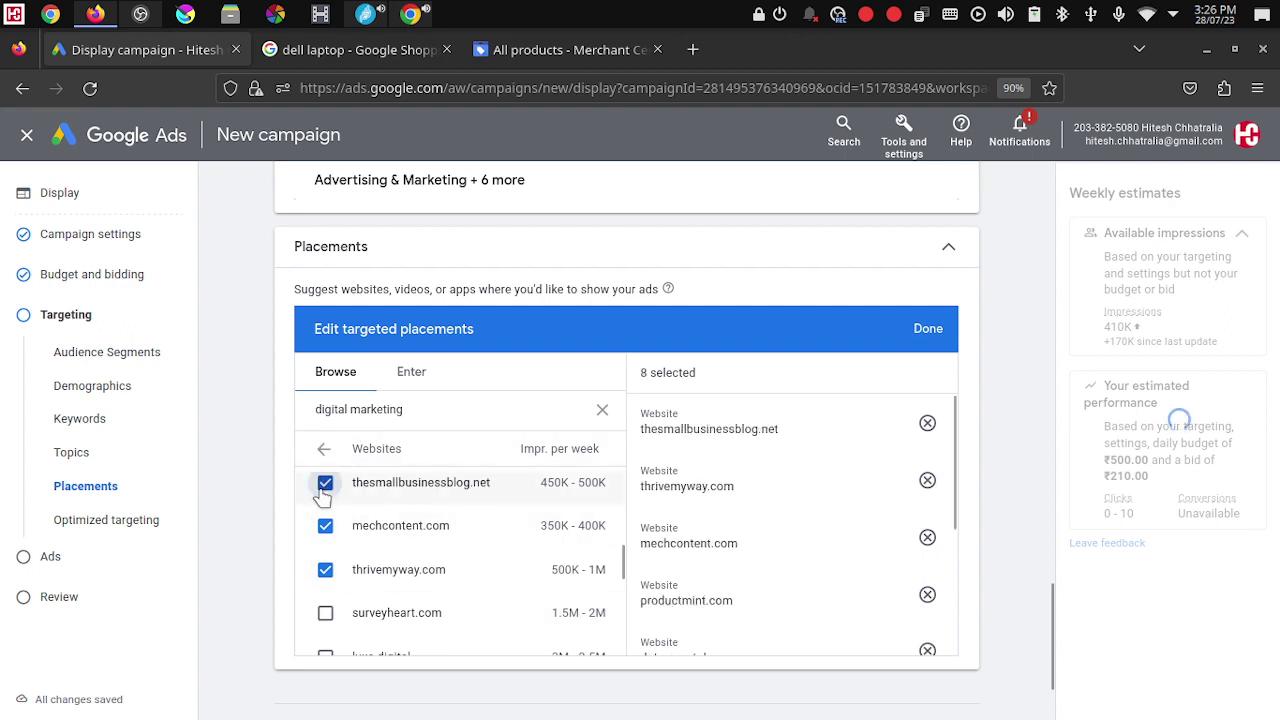
click(325, 614)
Step: Add the websites luxe.digital, speakrj.com, money.lintasbatam.com and marketsplash.com to the targeted placements
scroll(324, 610, down, 2)
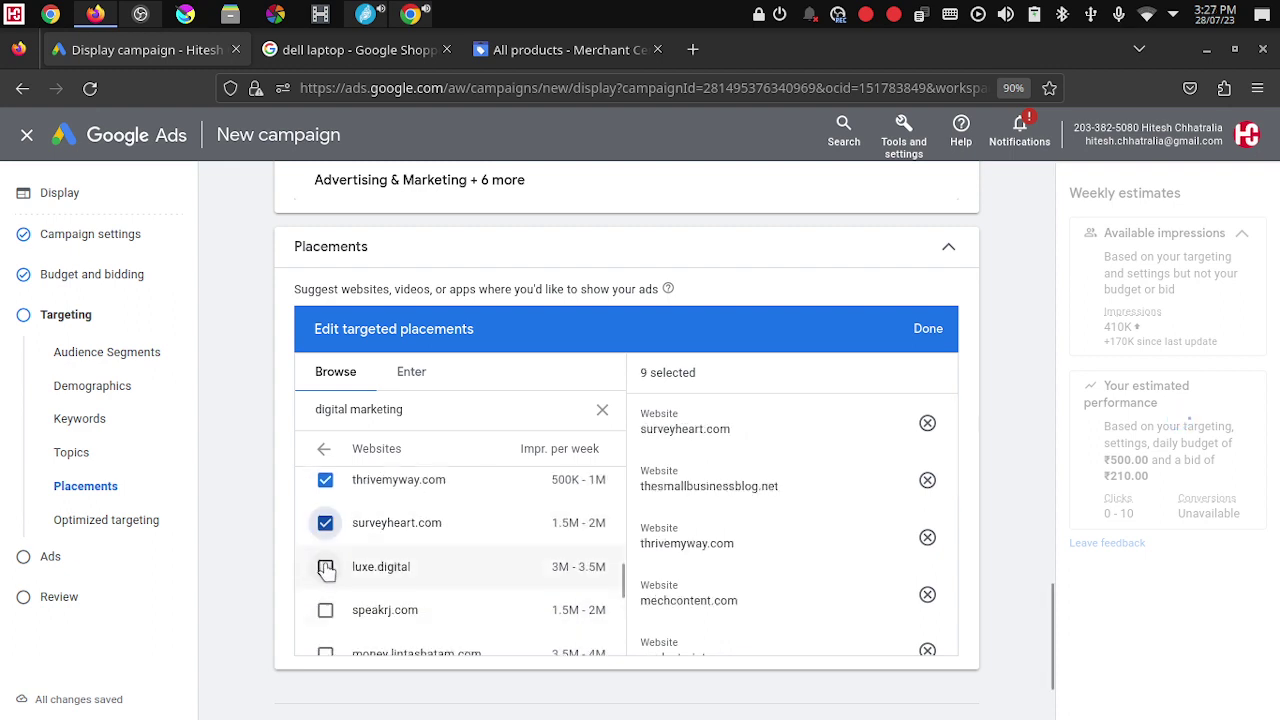
click(325, 567)
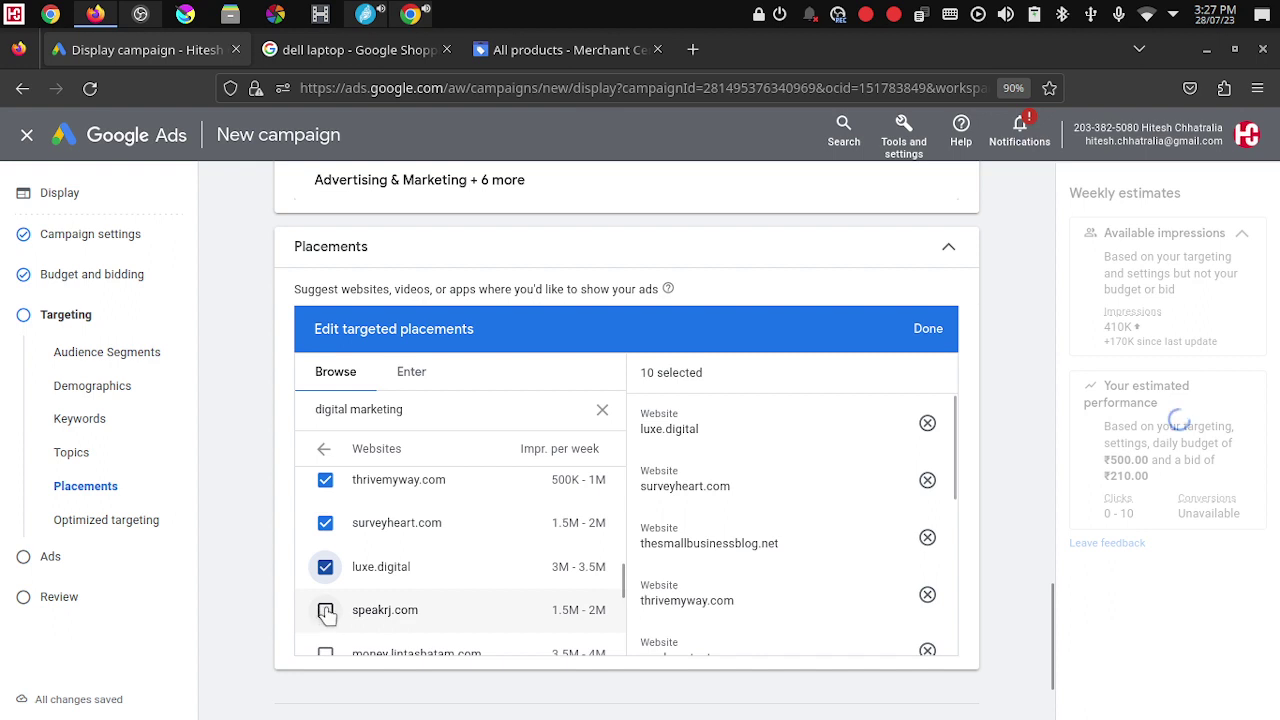
click(326, 612)
scroll(326, 600, down, 2)
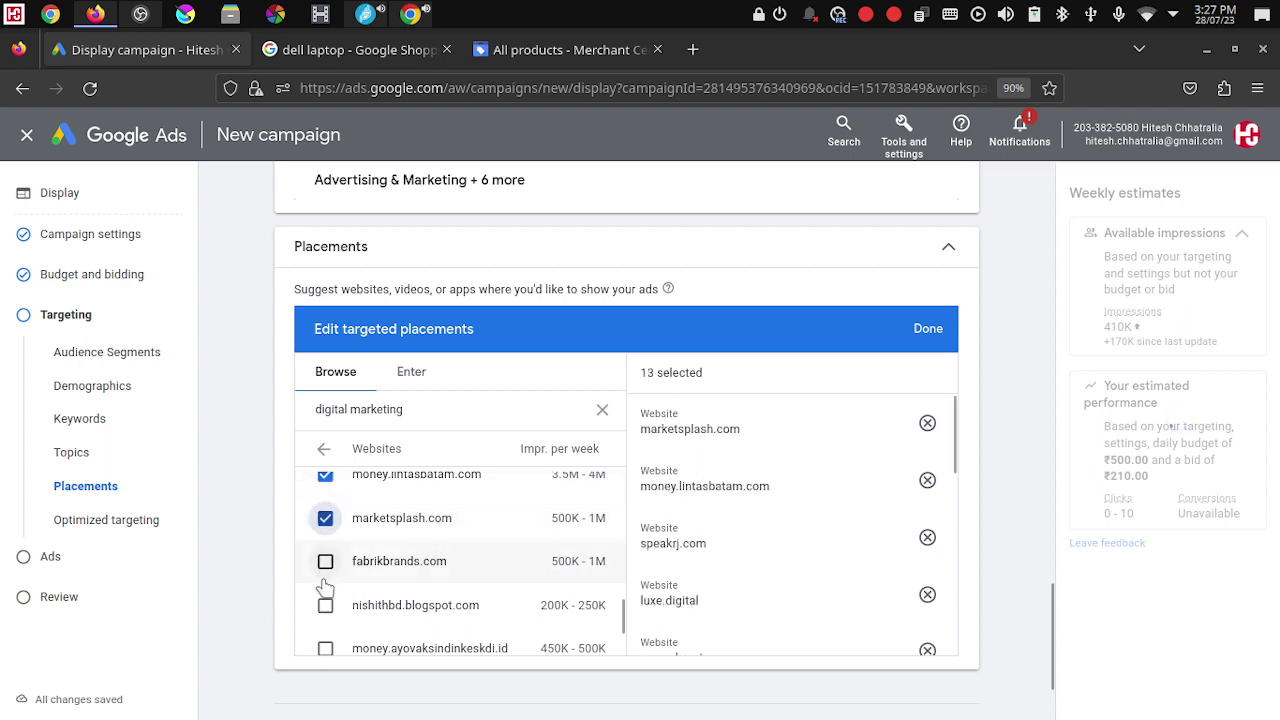
Step: Add the websites fabrikbrands.com, nishithbd.blogspot.com, money.ayovaksindinkeskdi.id and pk.swakarta.com to the targeted placements
click(325, 607)
scroll(325, 607, down, 2)
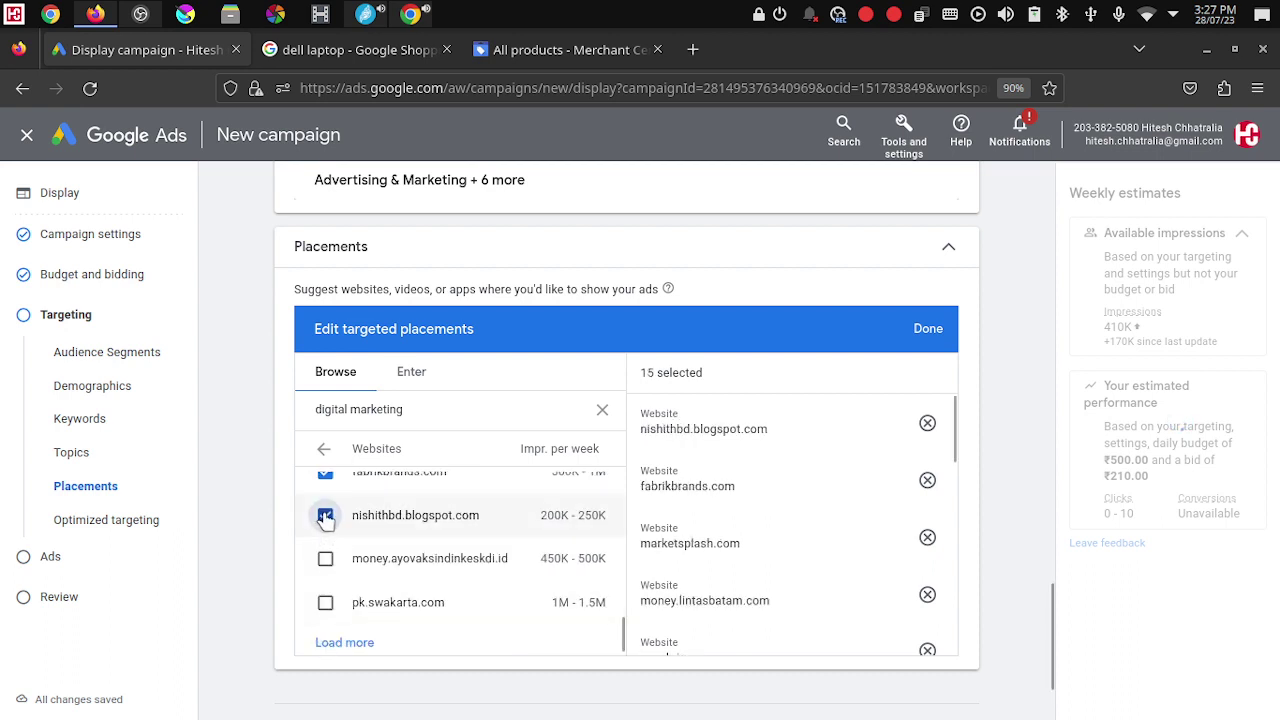
click(322, 606)
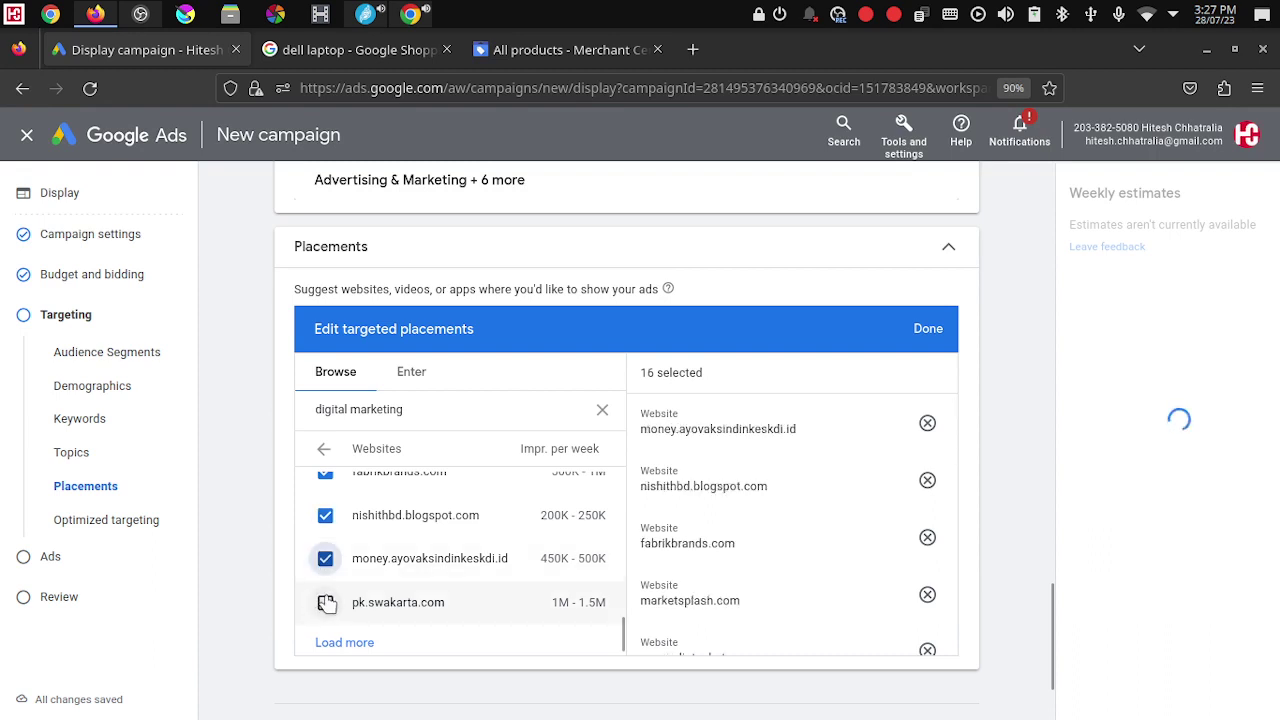
click(326, 603)
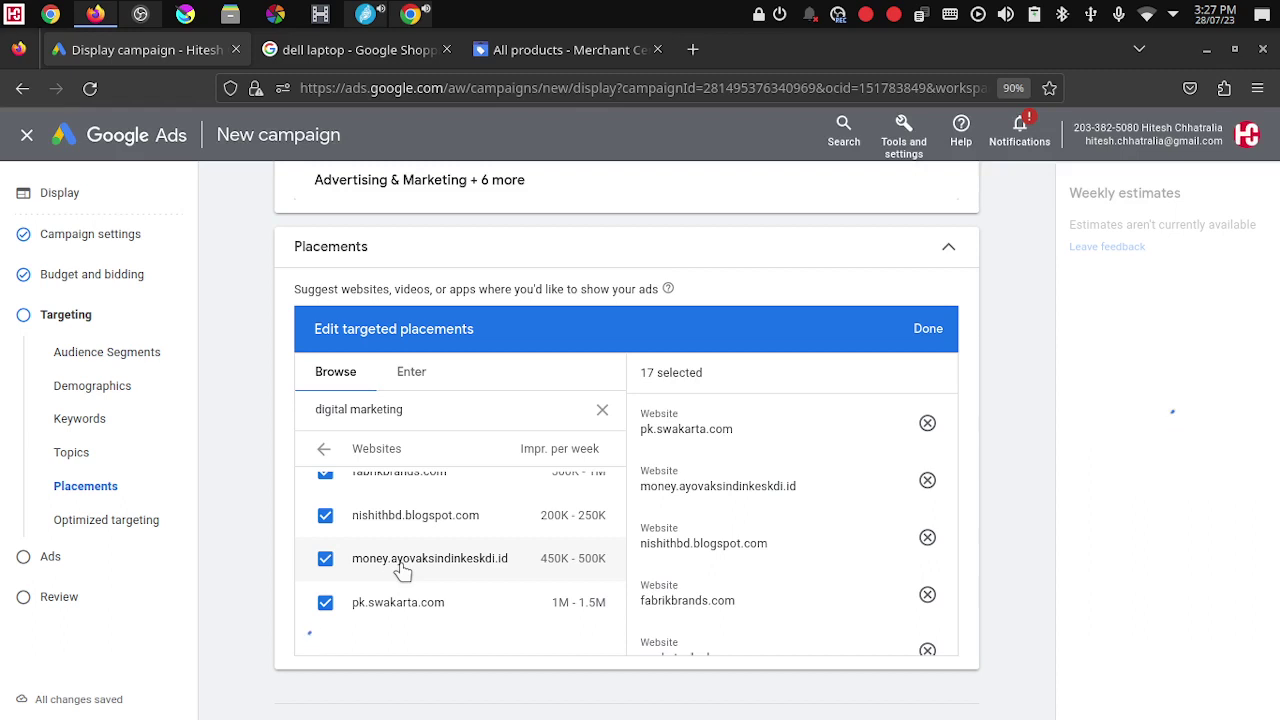
Step: Switch from websites to the YouTube channel results and target The School of Digital Marketing and Neil Patel
scroll(294, 660, down, 3)
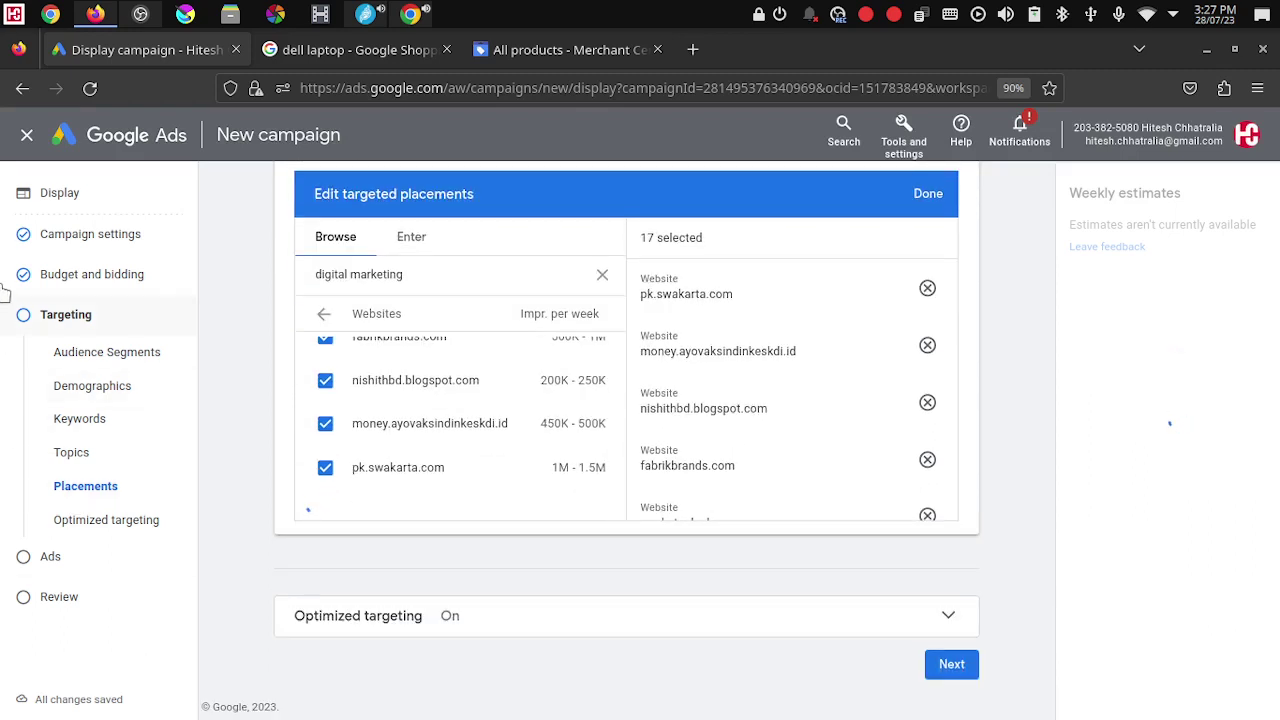
click(323, 316)
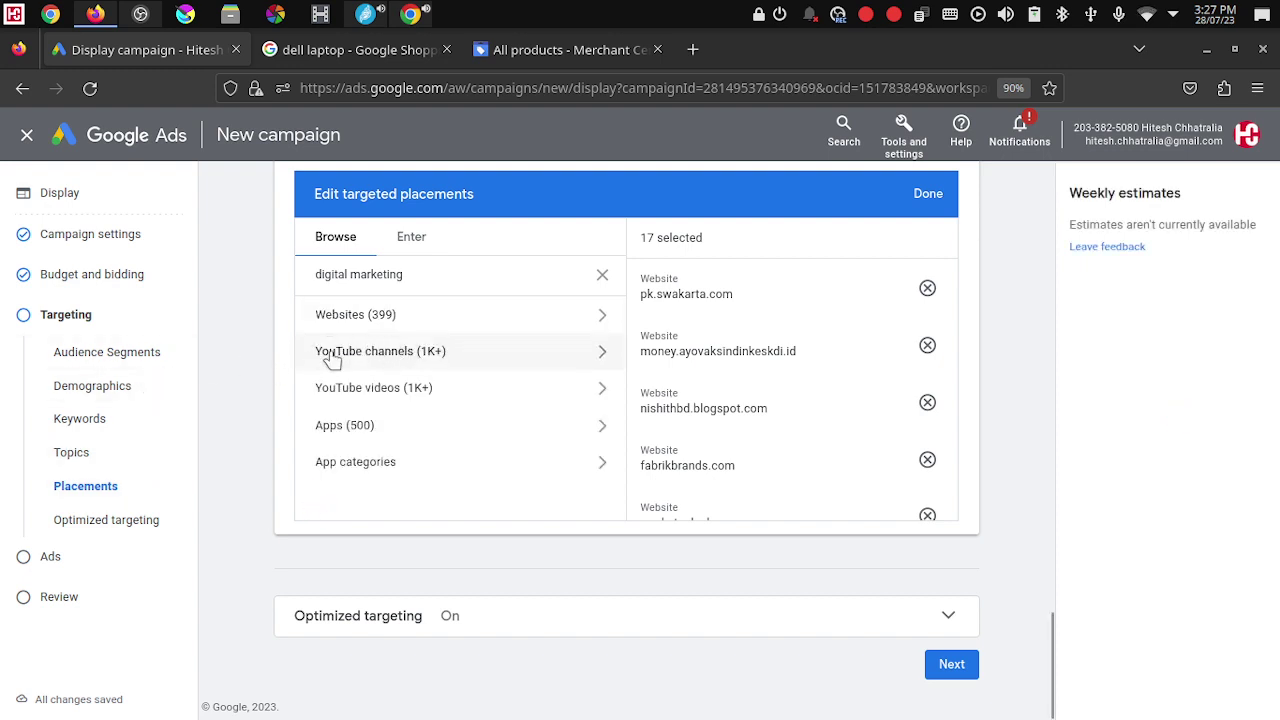
click(529, 353)
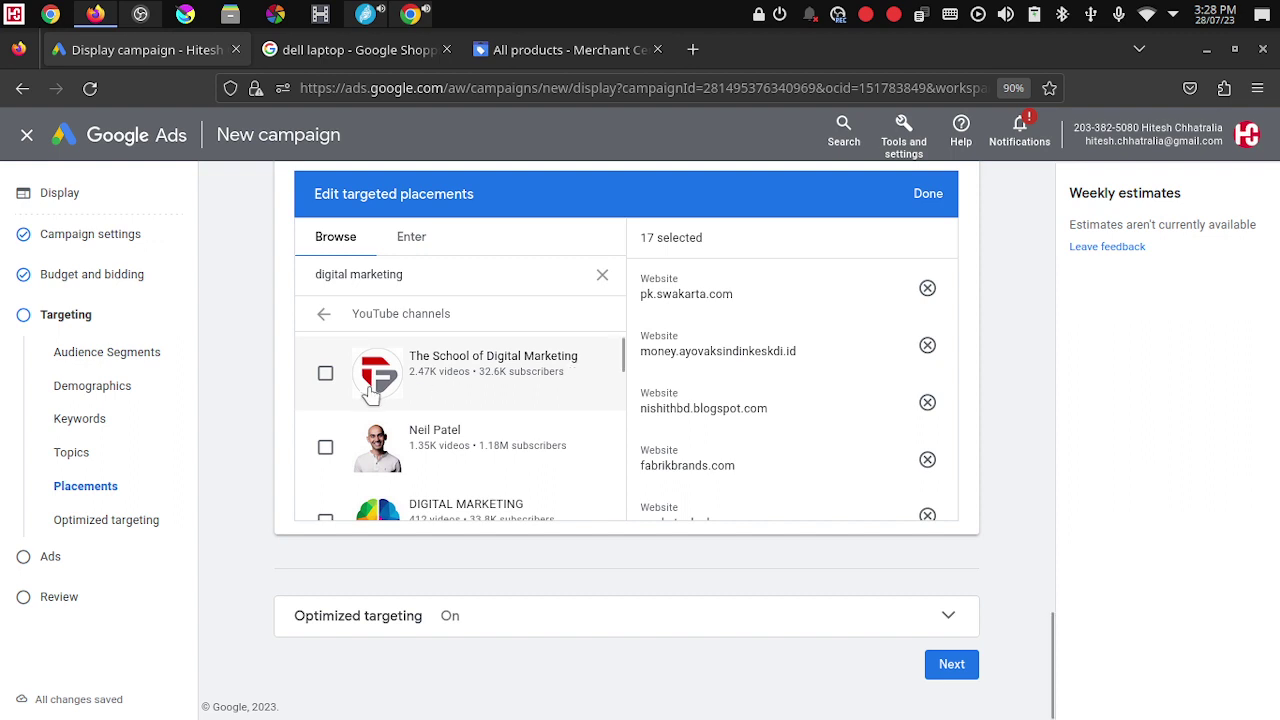
click(325, 376)
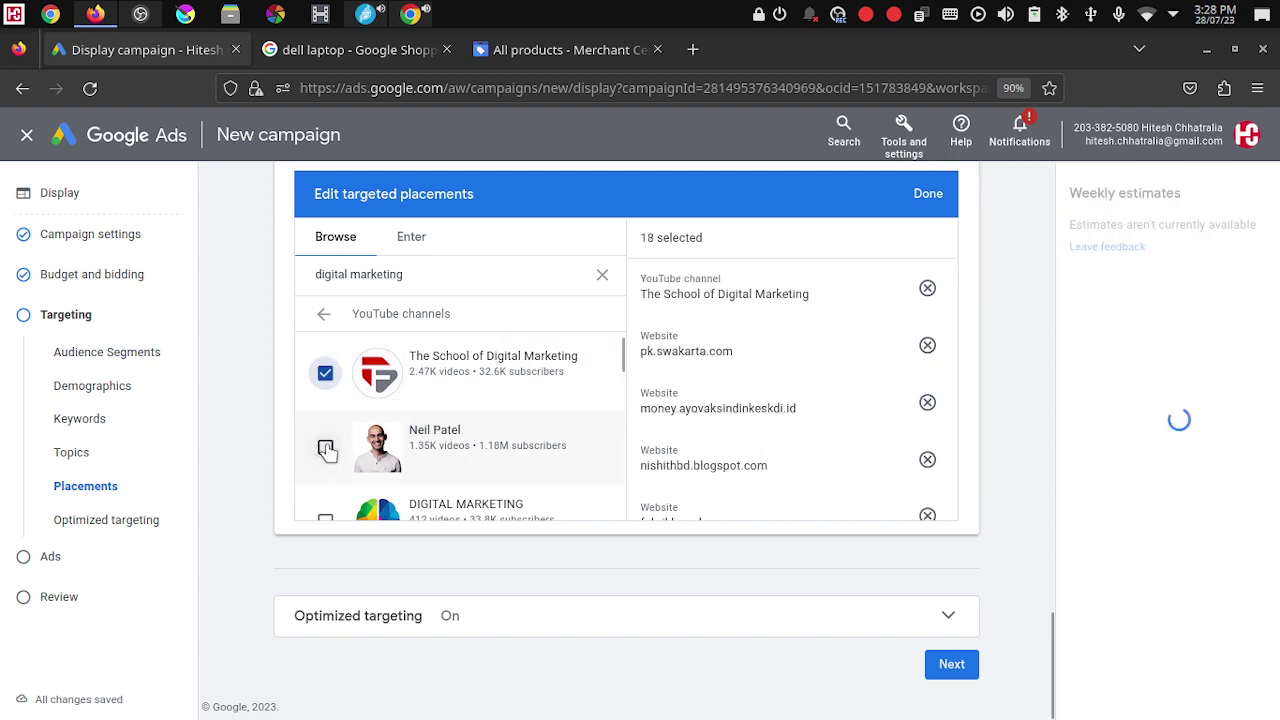
click(327, 447)
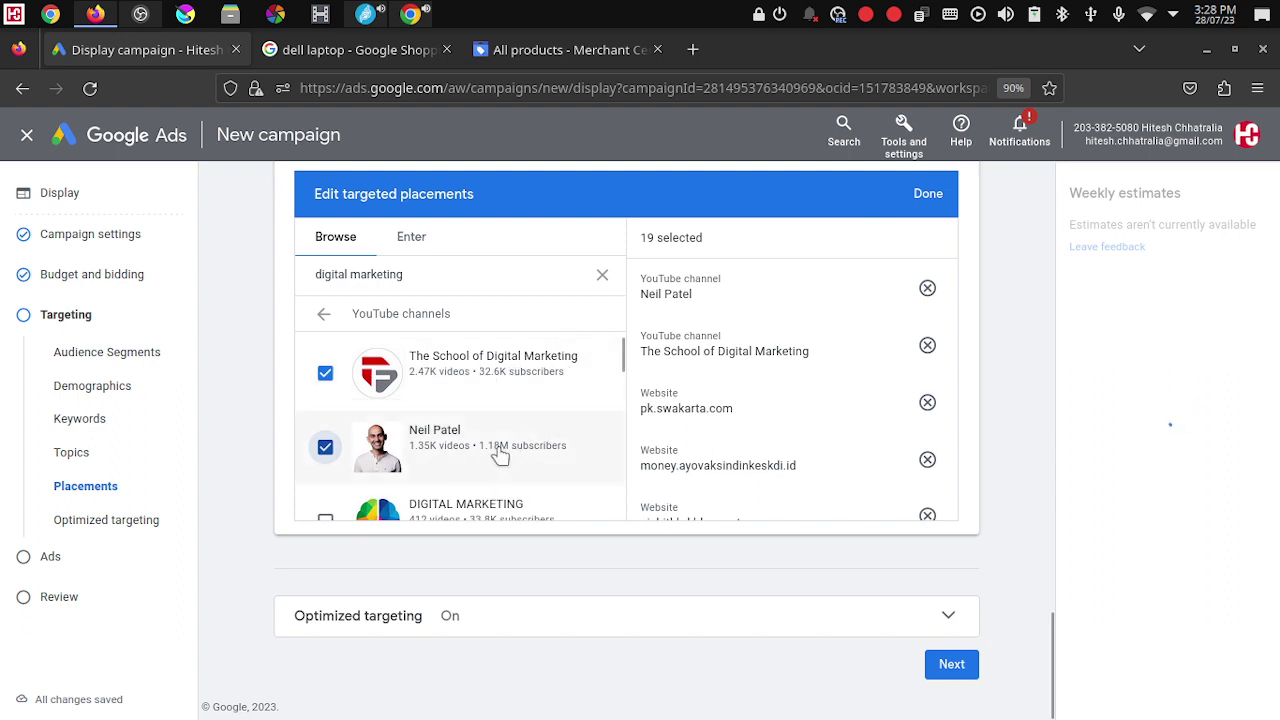
Step: Target the YouTube channels DIGITAL MARKETING, Mindstorm Digital Marketing Ideas and Inbound Explained • Digital Marketing
scroll(495, 458, down, 1)
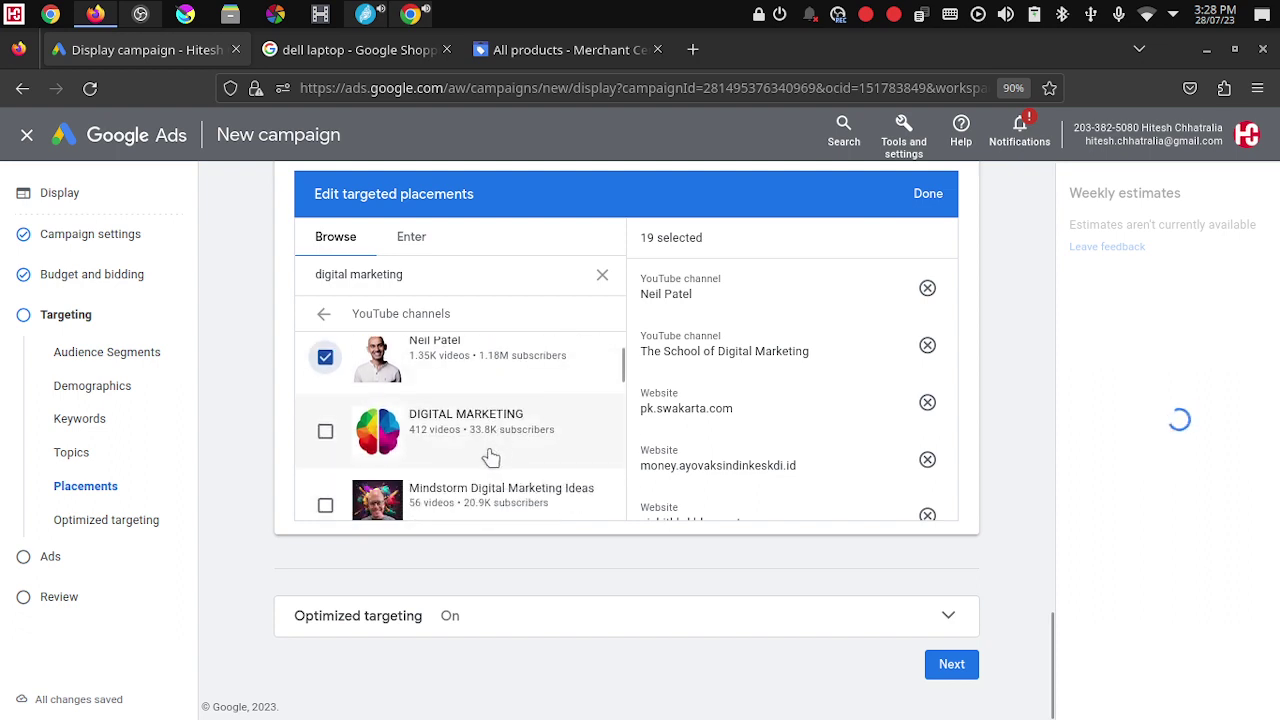
click(326, 433)
scroll(325, 440, down, 1)
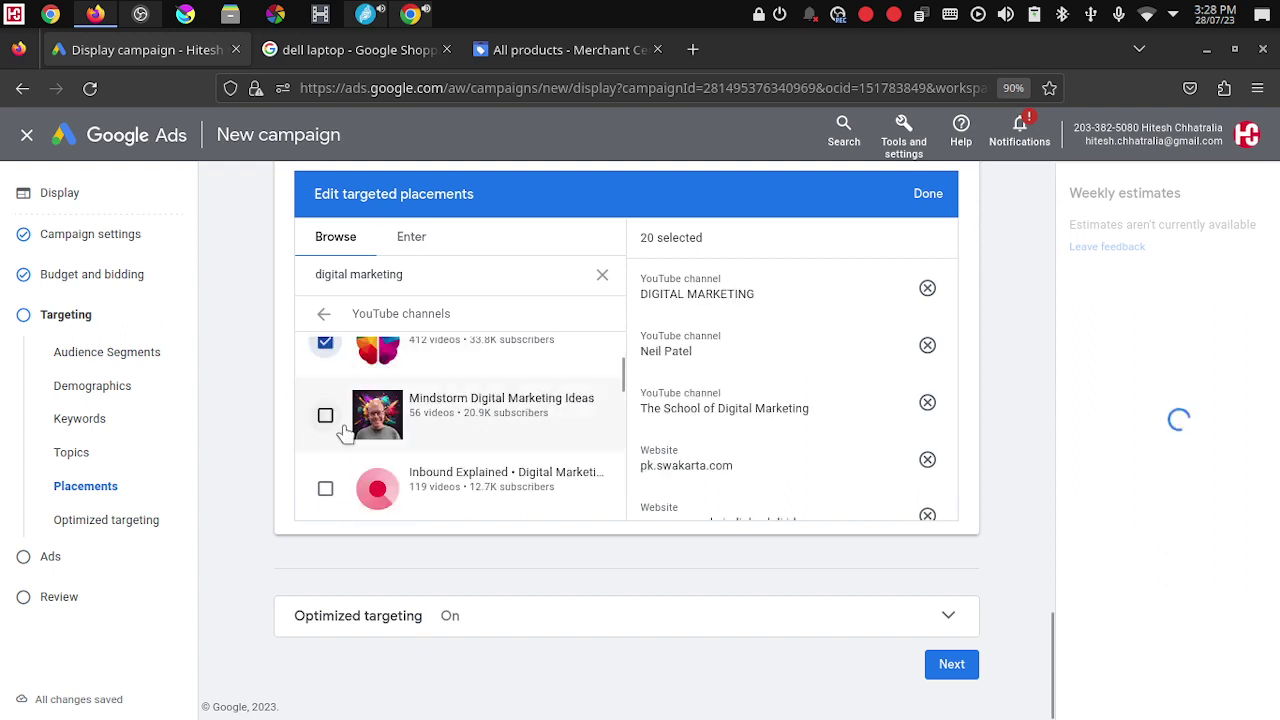
click(326, 418)
click(326, 490)
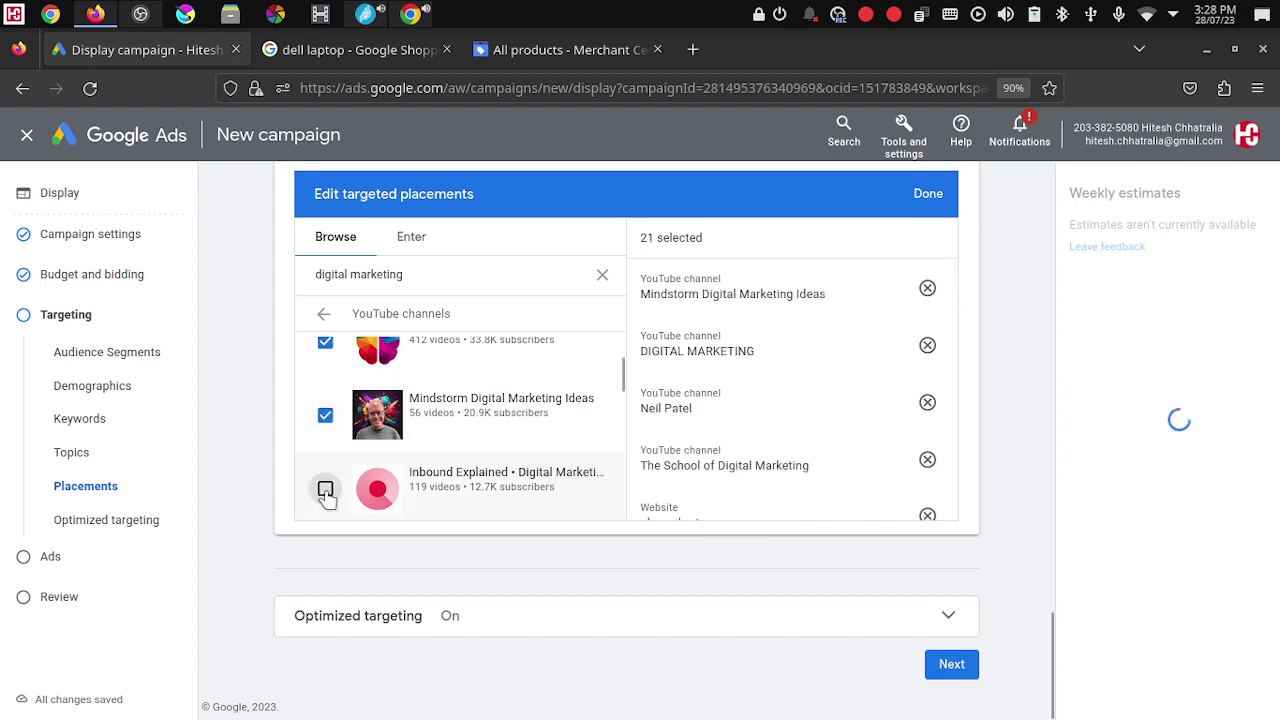
Step: Add the YouTube channels Digital Marketing Institute, HubSpot Marketing, Adam Erhart and Seth Jared to the targeted placements
scroll(326, 493, down, 2)
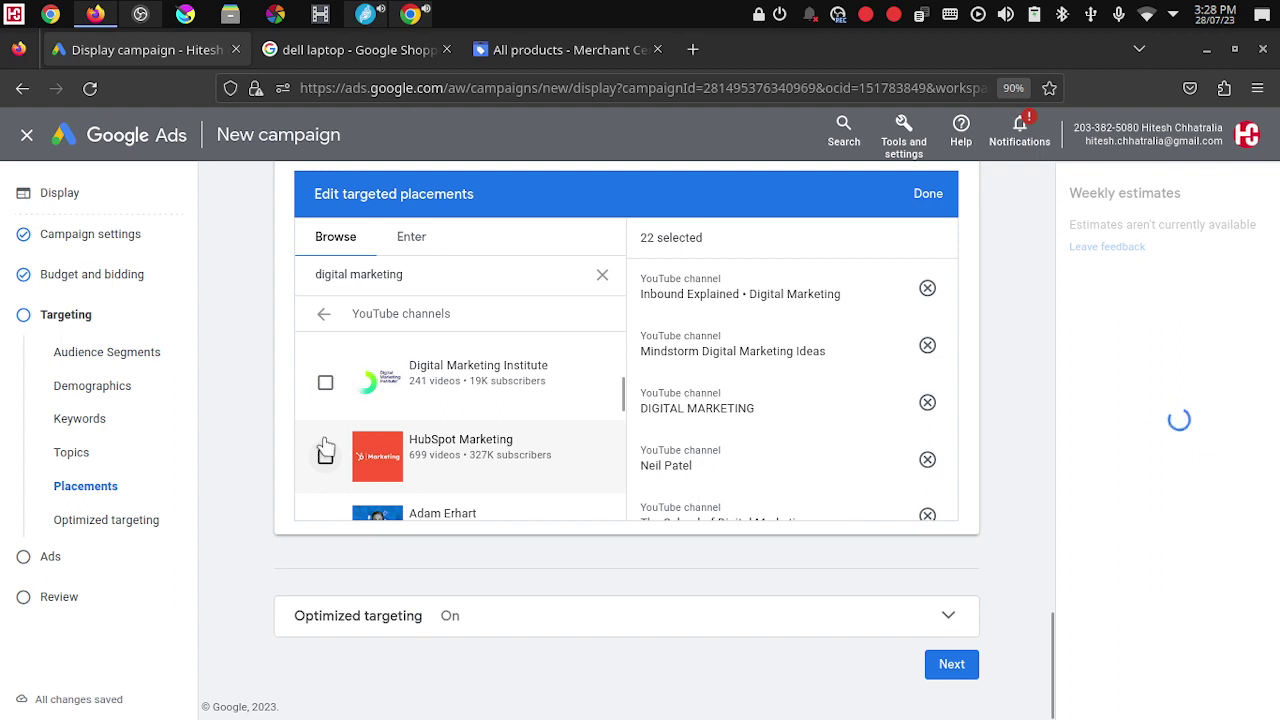
click(326, 385)
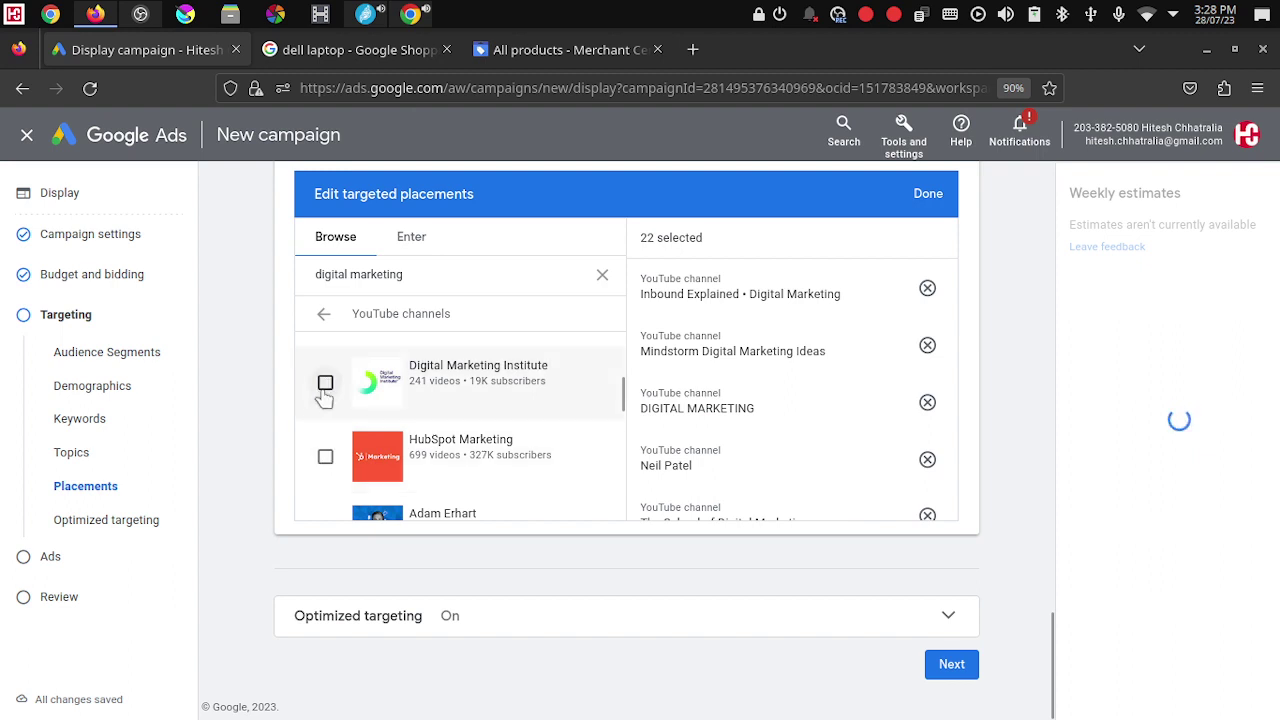
click(326, 460)
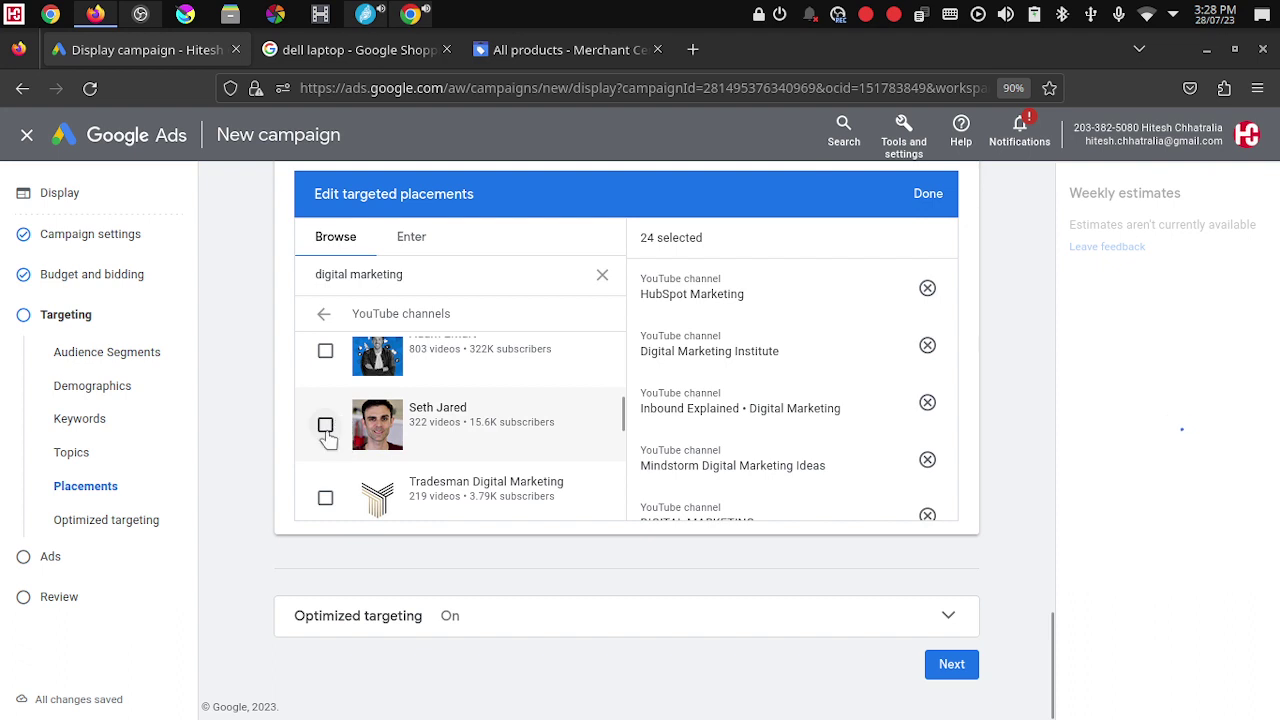
scroll(330, 430, up, 2)
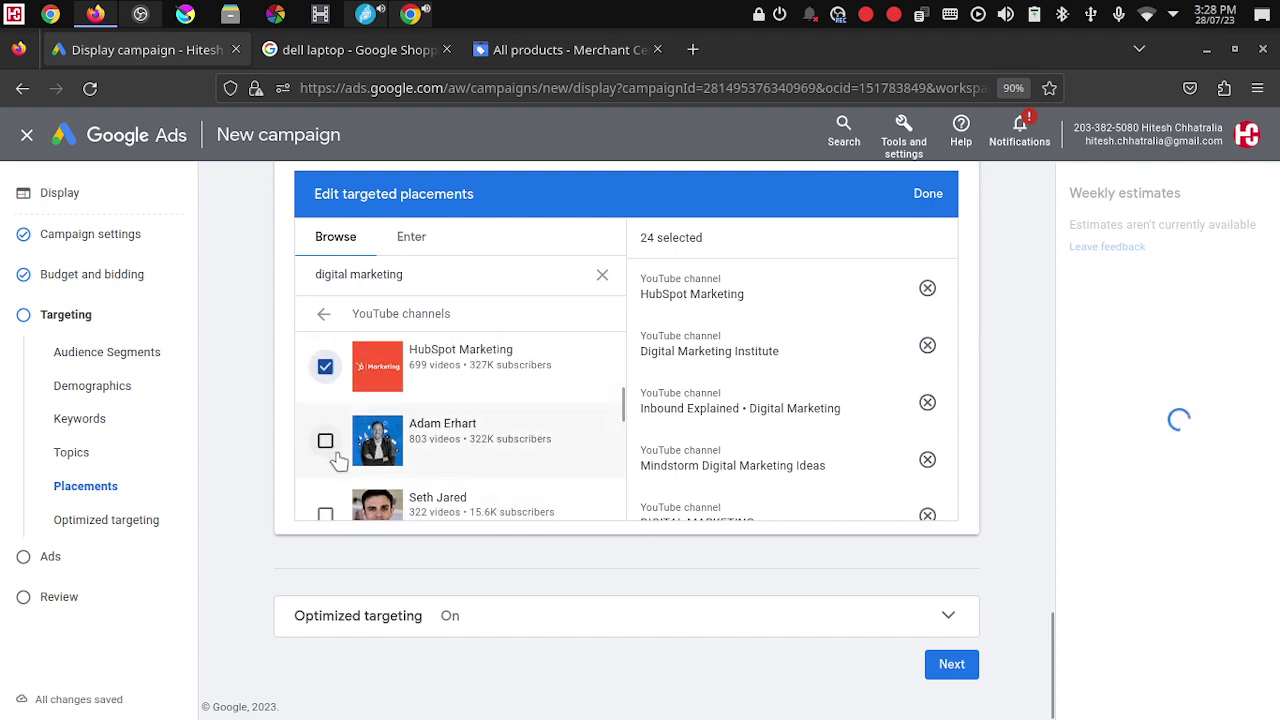
click(326, 443)
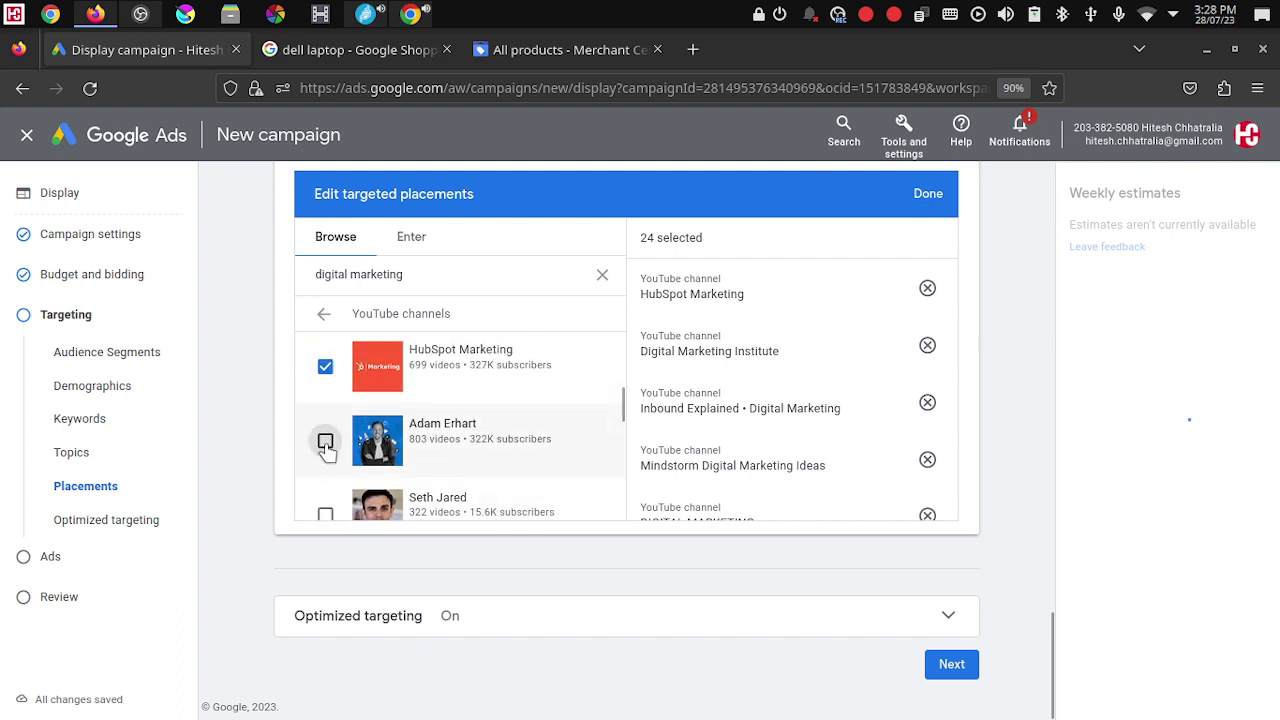
scroll(328, 450, down, 2)
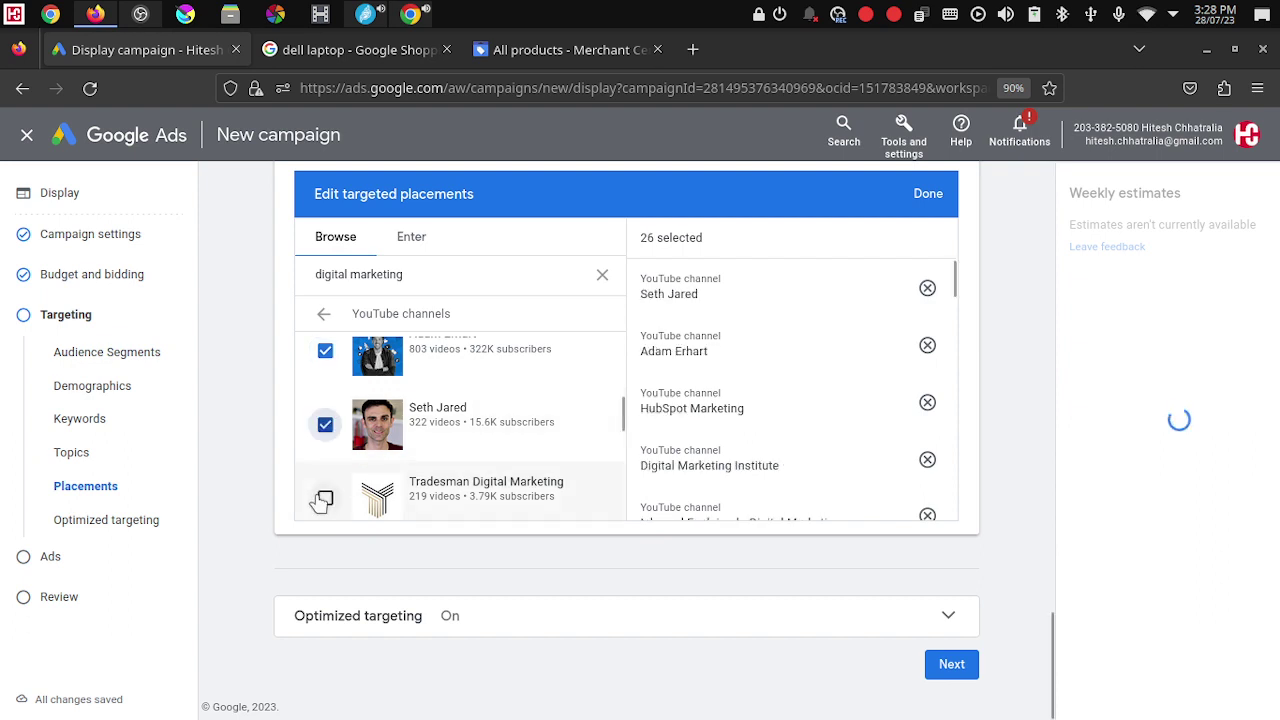
Step: Add the YouTube channels Root & Branch Digital Marketing, Thăng Digital Marketing and Digital Marketing Guruji to the targeted placements
scroll(460, 455, down, 3)
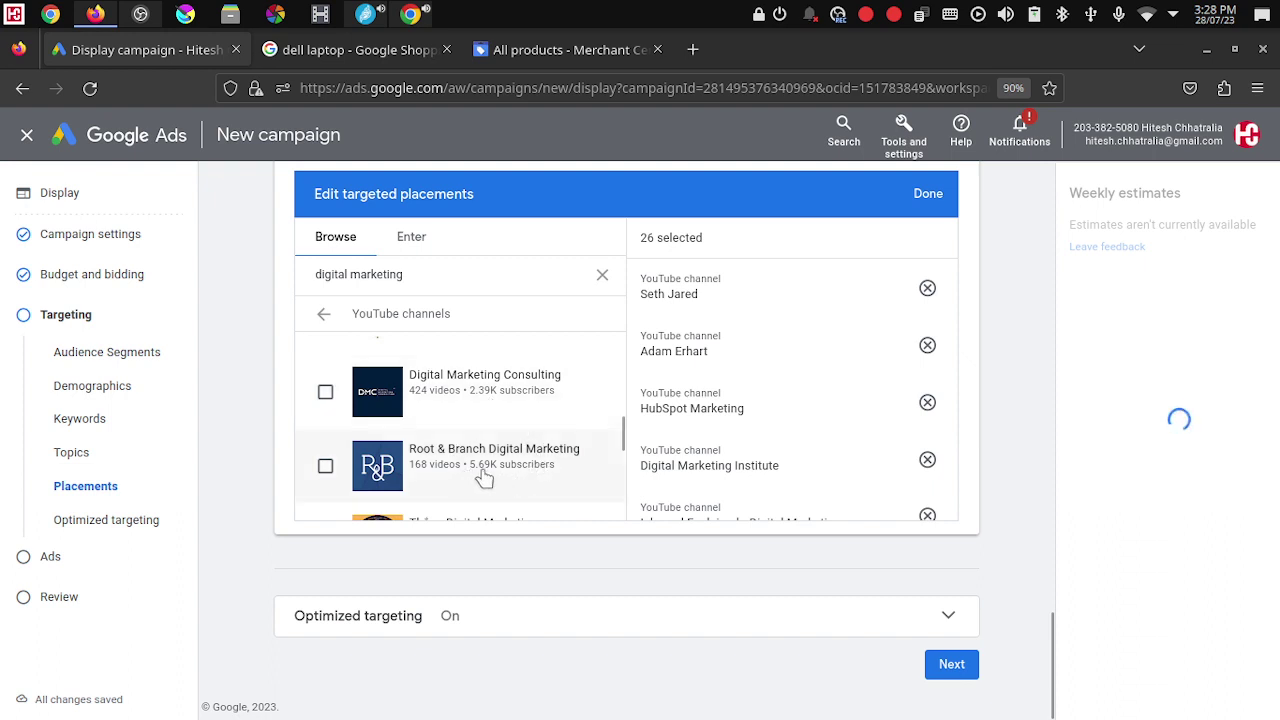
click(325, 467)
scroll(325, 460, down, 1)
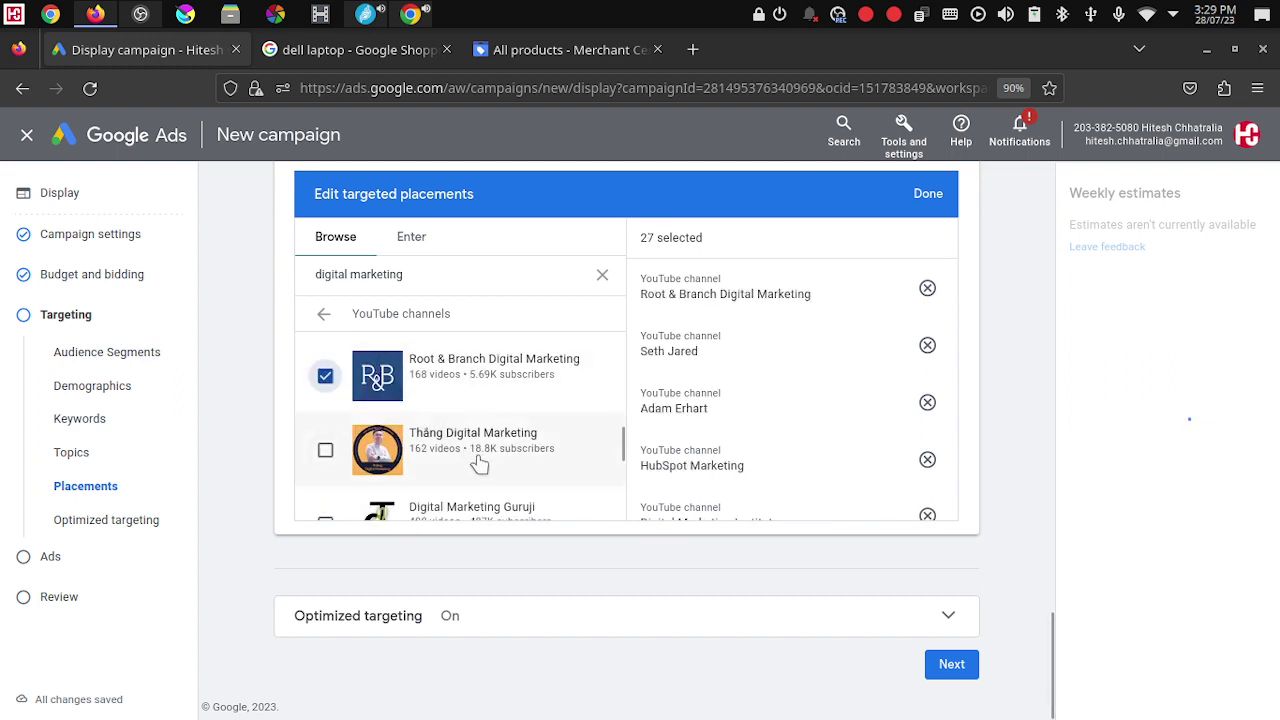
click(325, 452)
scroll(323, 453, down, 2)
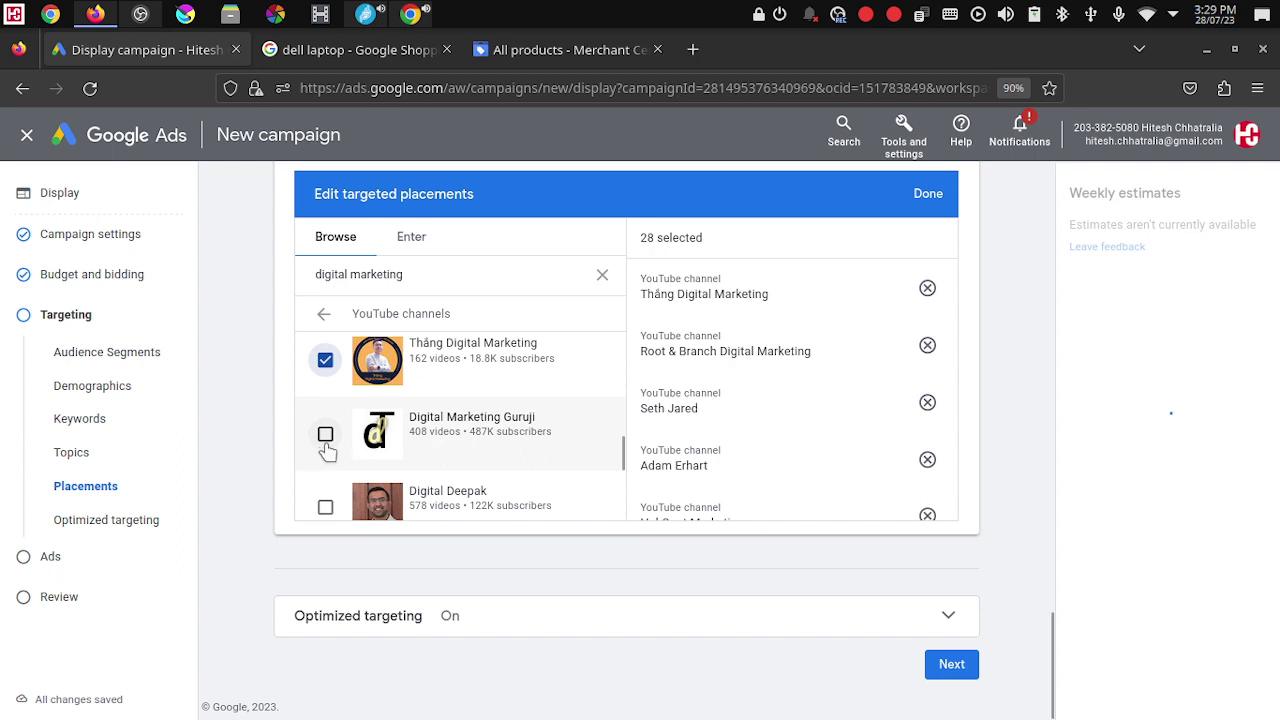
scroll(330, 440, down, 2)
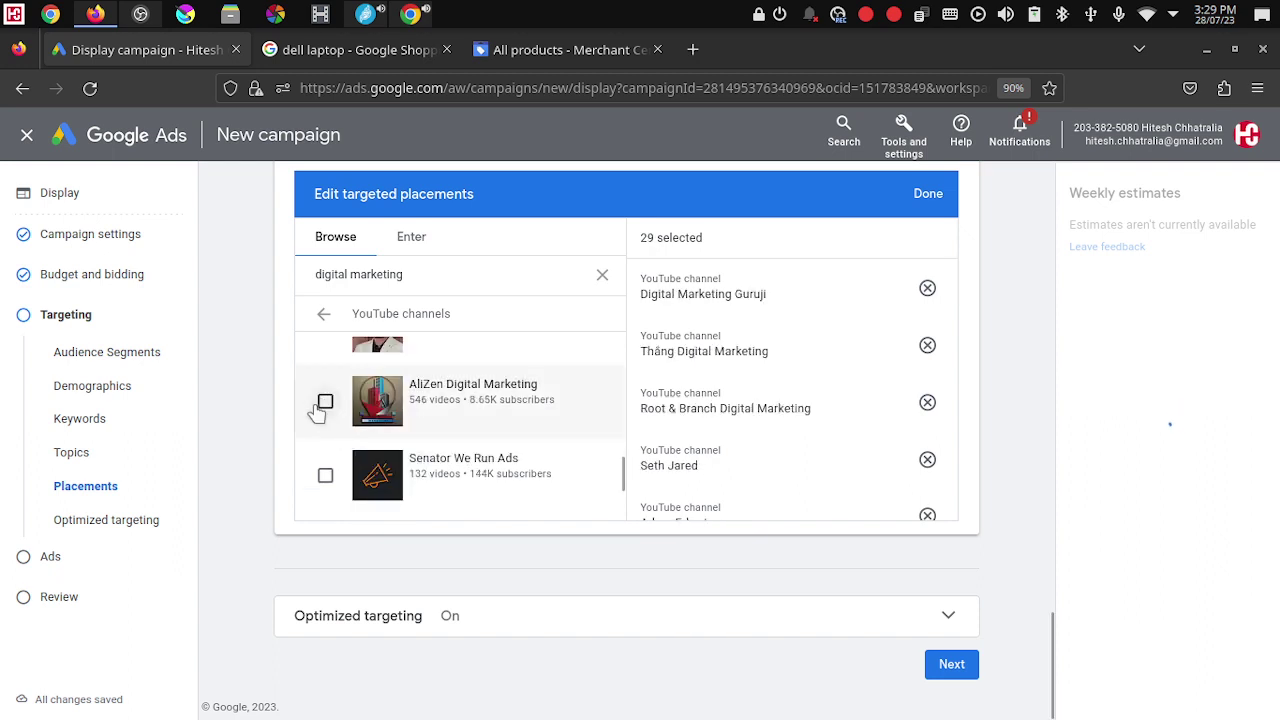
Step: Add the YouTube channels Senator We Run Ads, Jason Wardrop and Digital Scholar to the targeted placements
click(326, 477)
scroll(328, 475, down, 3)
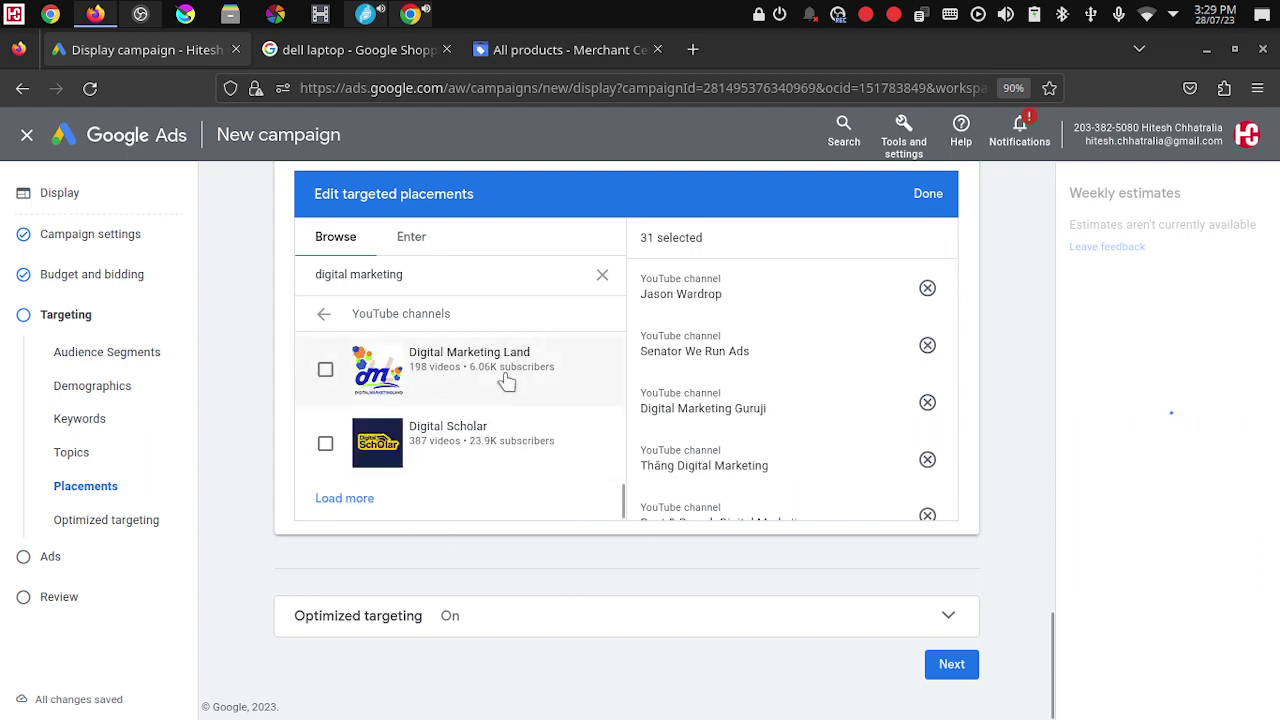
click(324, 446)
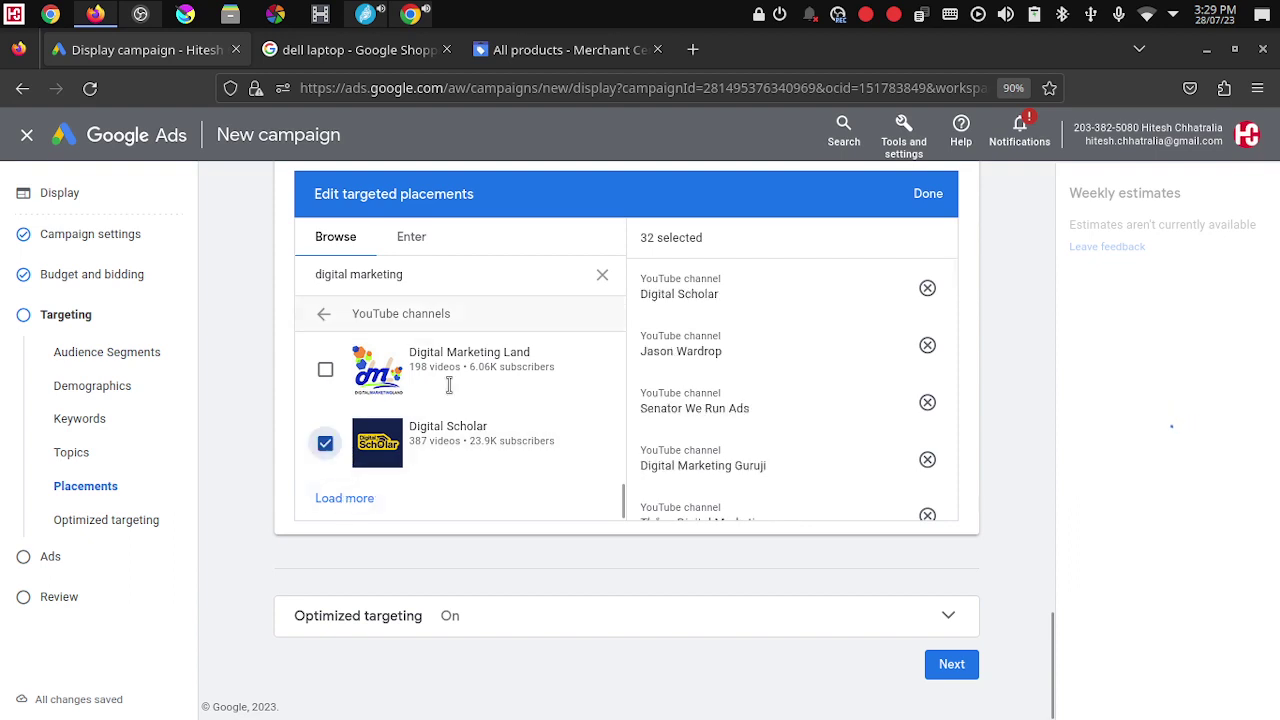
Step: Switch to the YouTube video results and target the first five videos, from Digital Marketing In 5 Minutes to Digital Marketing ဆိုတာဘာလဲ.
click(319, 317)
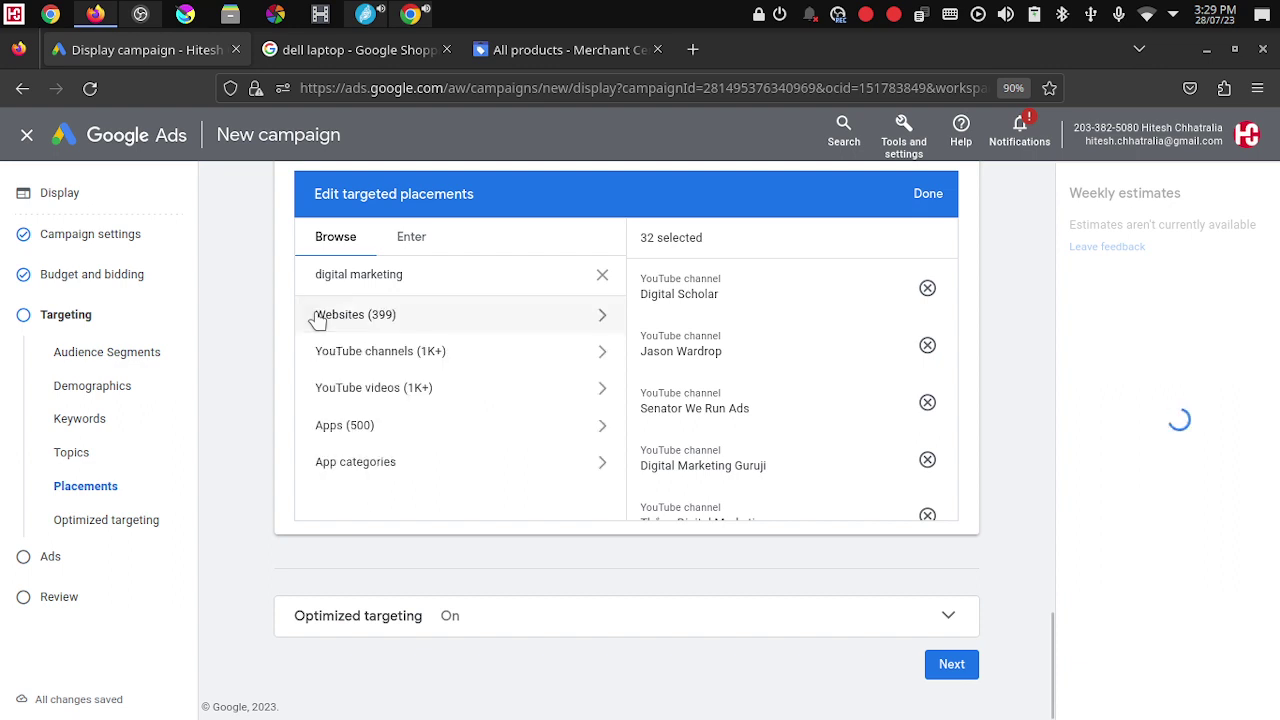
click(484, 394)
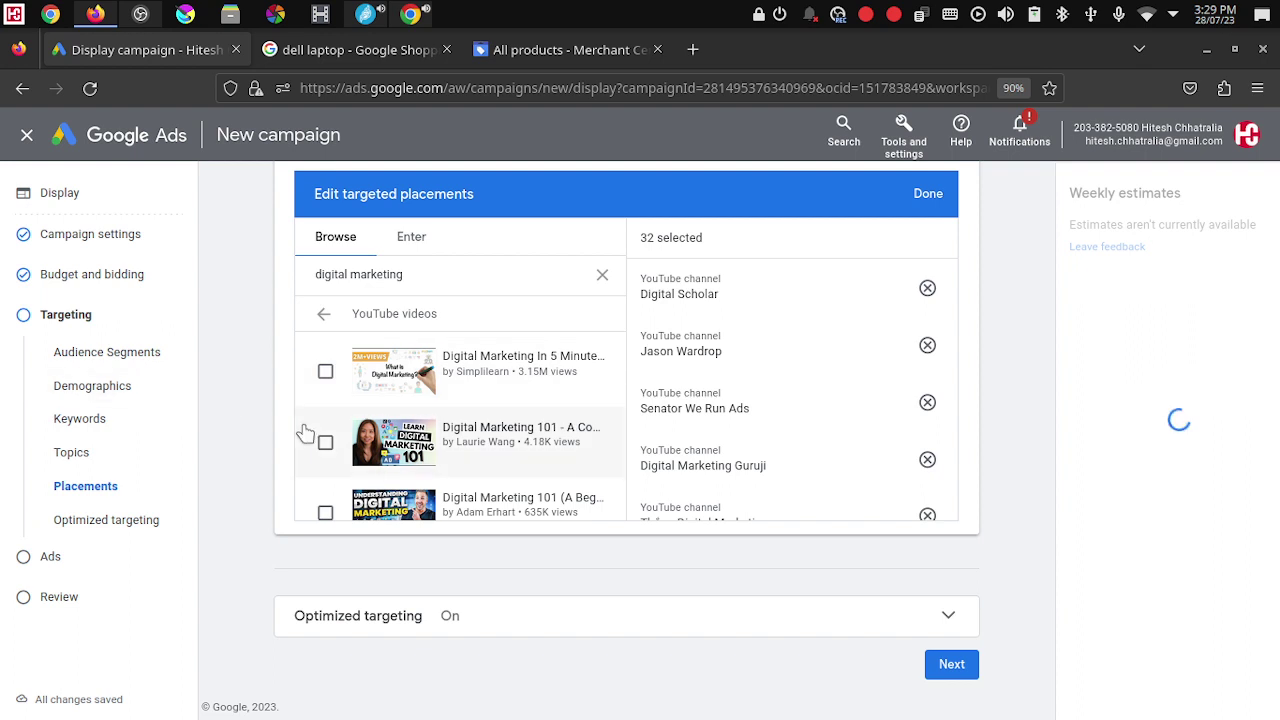
click(325, 372)
click(324, 442)
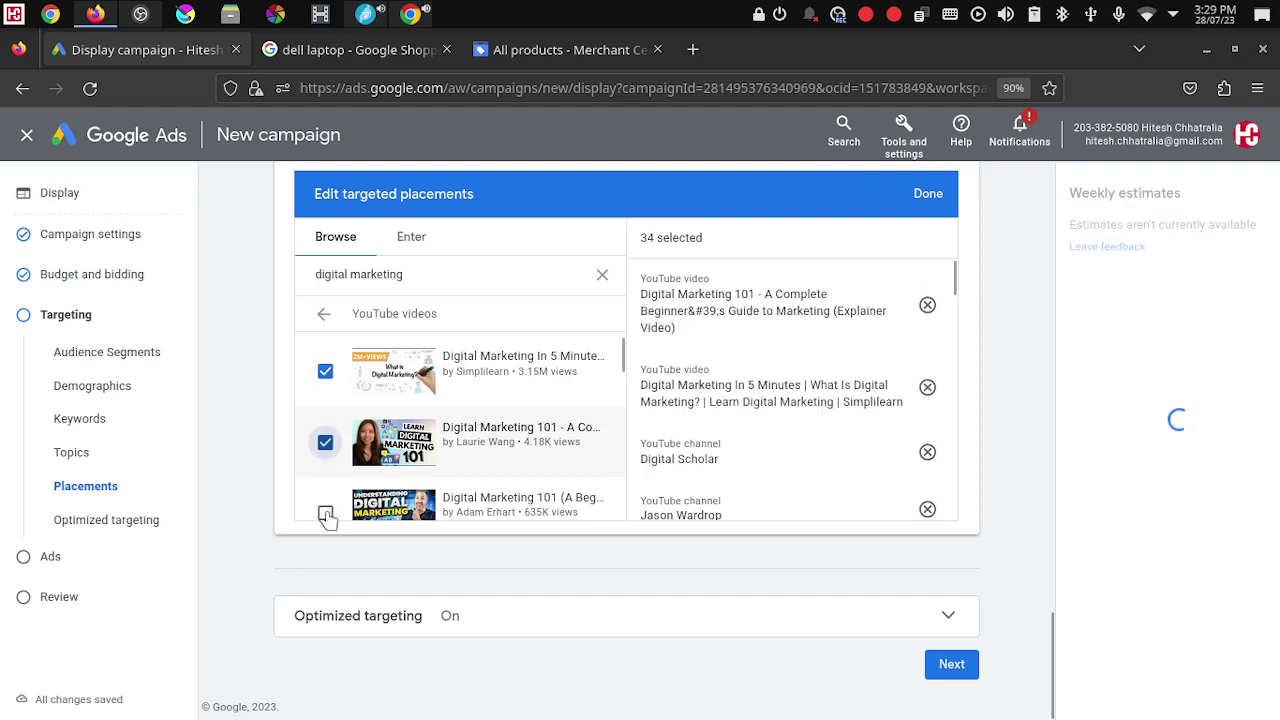
click(326, 514)
scroll(328, 518, down, 2)
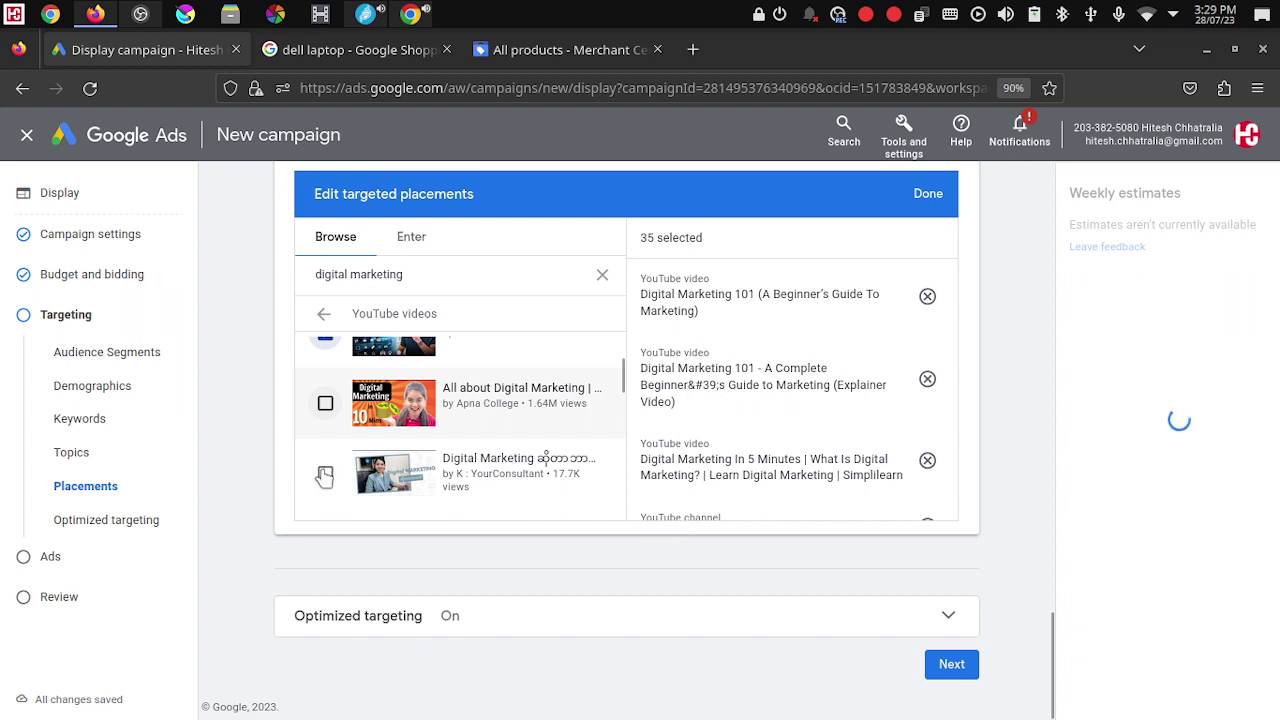
Step: Switch to the app results and target Digital Marketing Poster Maker, Learn Digital Marketing - SEO, digital marketing strategy and Curso de Marketing y Ventas
click(325, 318)
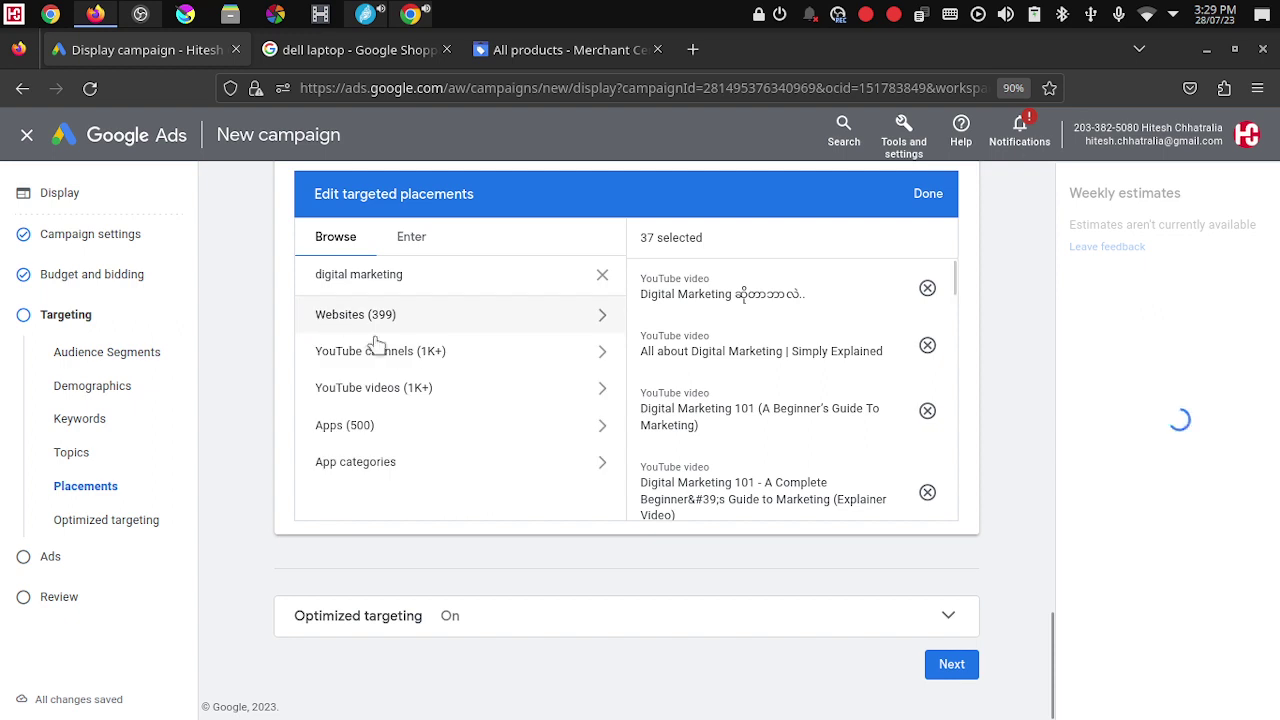
click(468, 431)
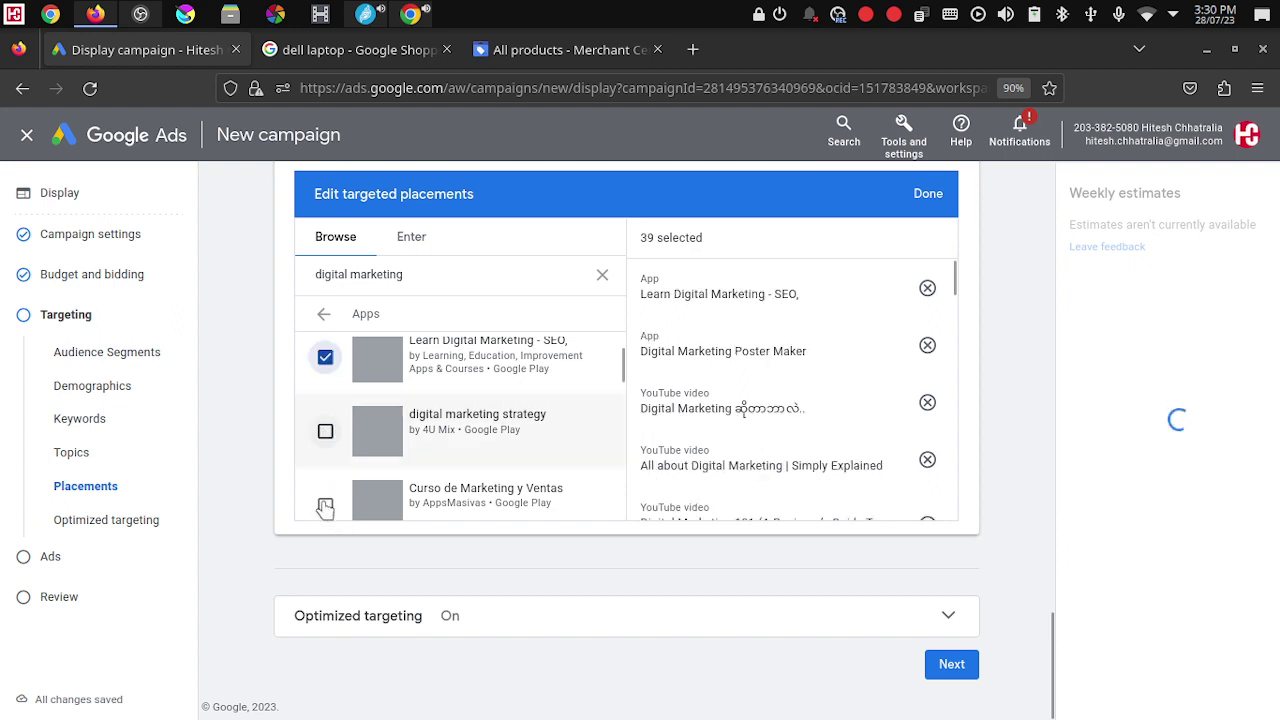
click(325, 431)
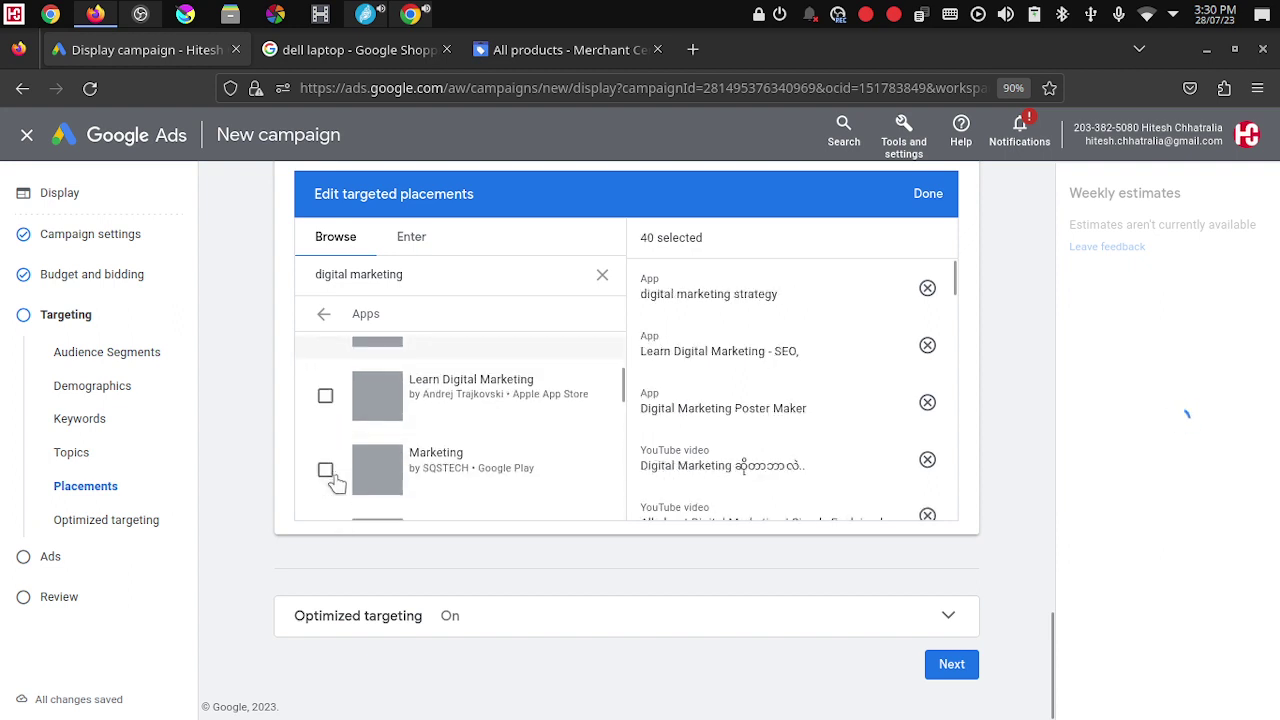
click(325, 383)
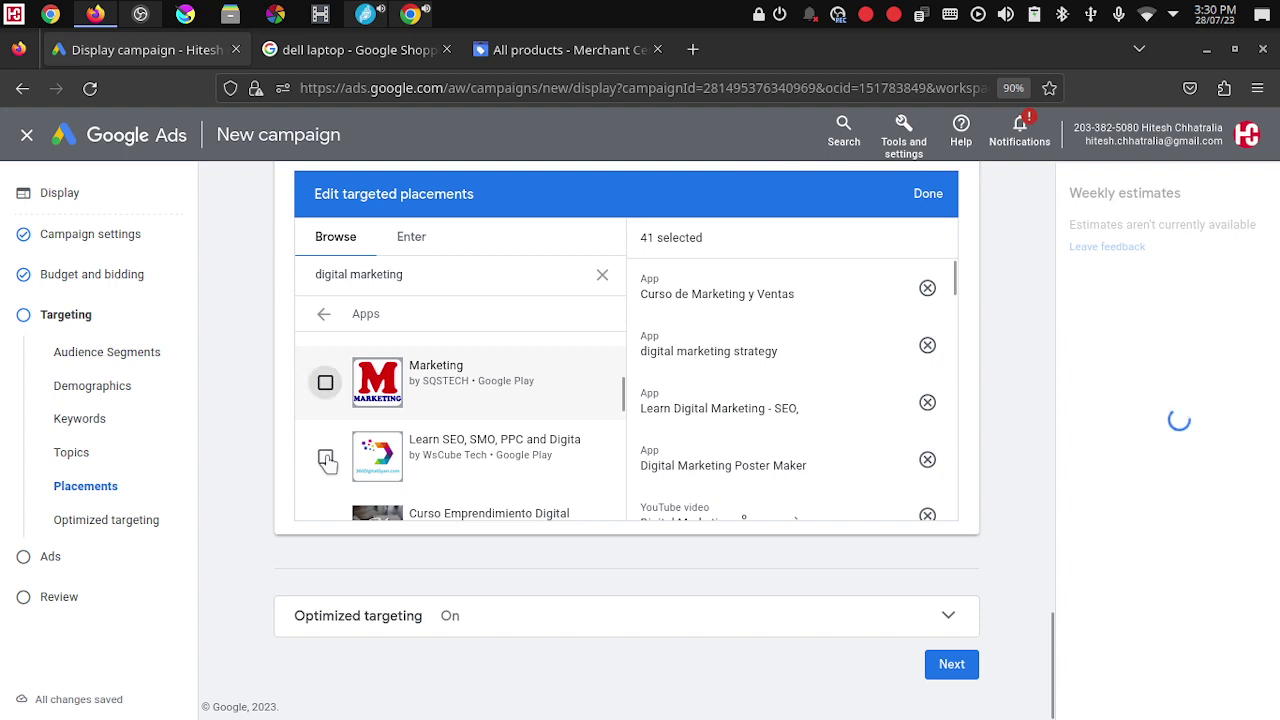
Step: Target the apps Marketing, Learn SEO, SMO, PPC and Digita, Curso Emprendimiento Digital, Marketing @ Mobile MBA, Principles of Marketing - Book and Marketing Textbook
click(326, 460)
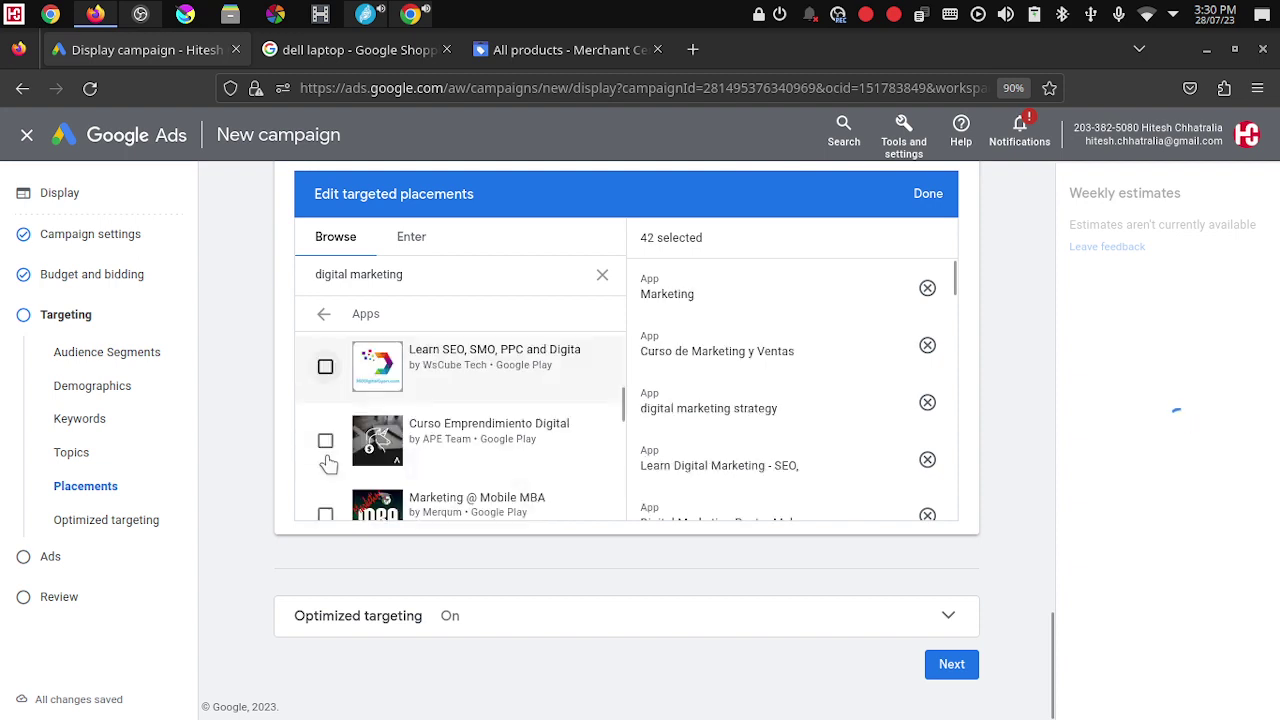
click(326, 508)
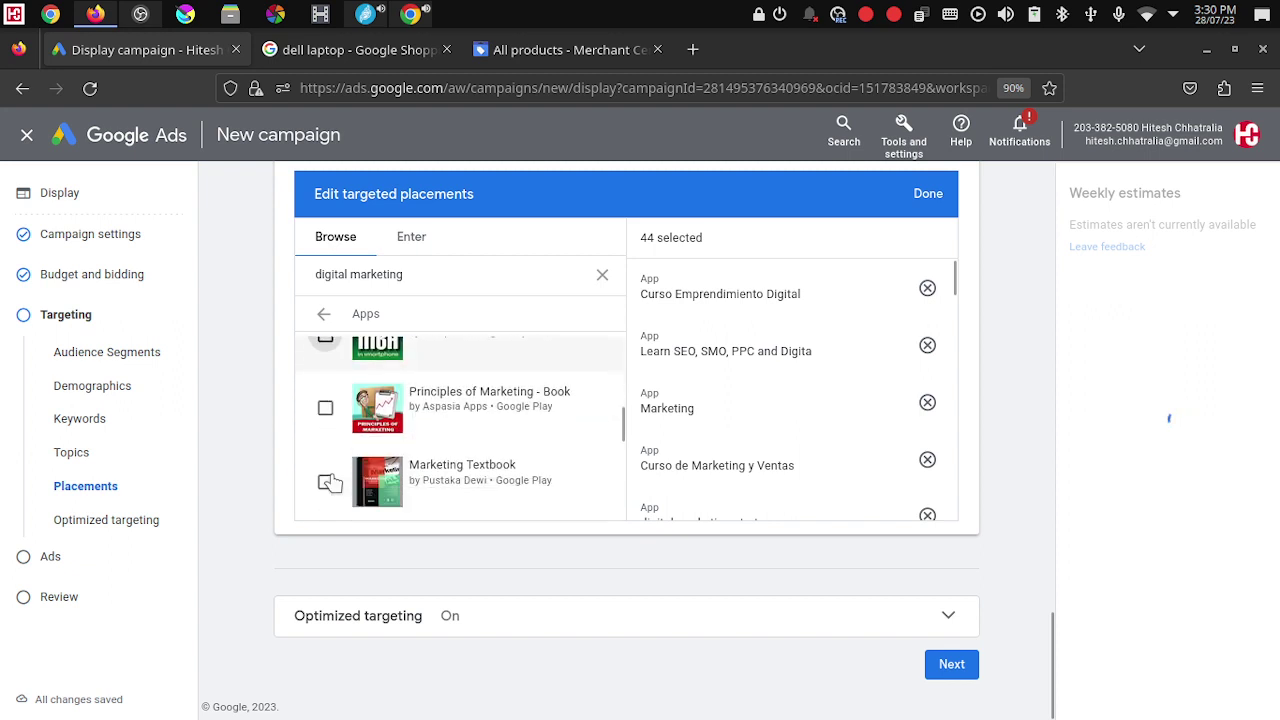
click(326, 410)
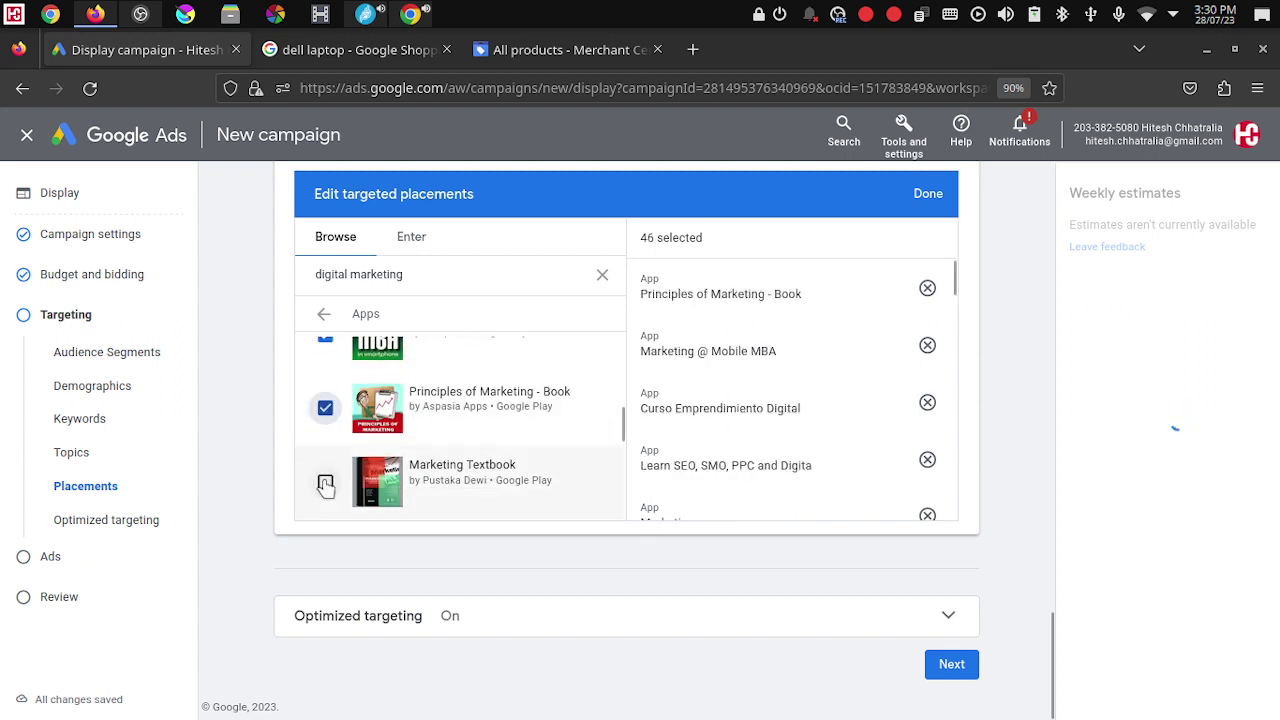
click(326, 484)
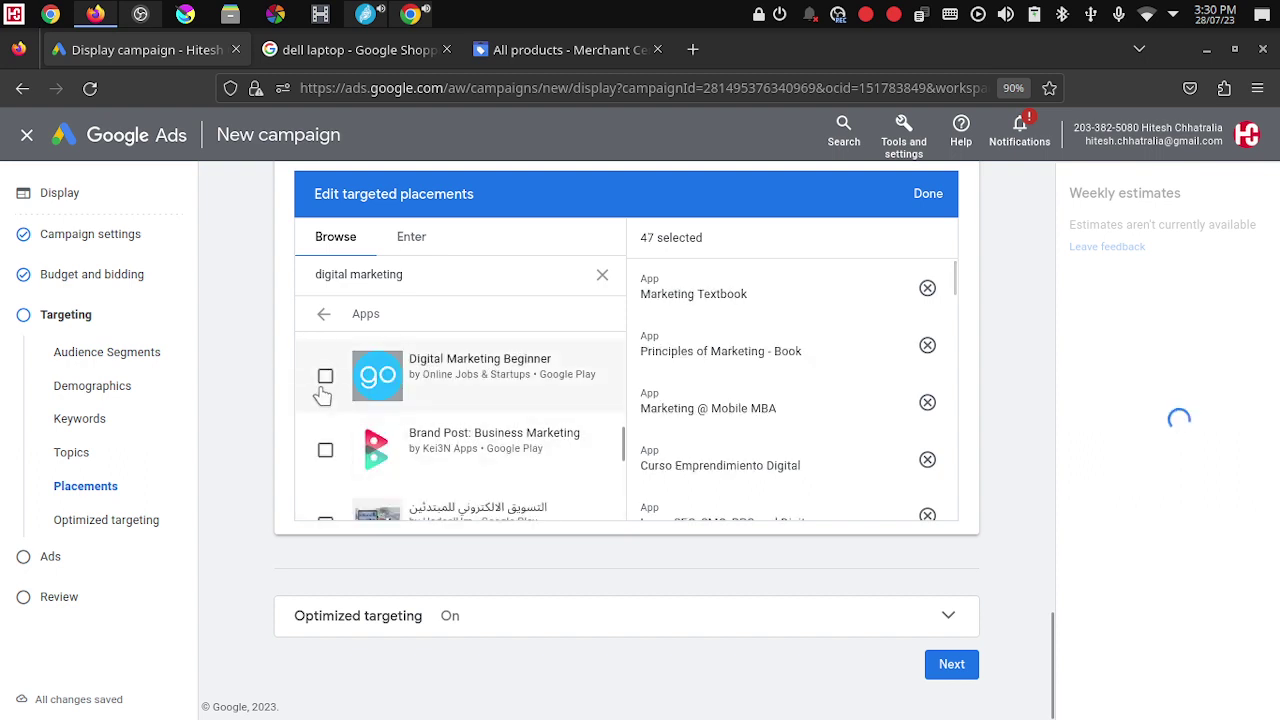
Step: Target the apps Digital Marketing Beginner, Brand Post: Business Marketing, HadeelHm's Arabic marketing app, Affiliate Marketing Blueprints and Affiliate Marketing Course
click(328, 450)
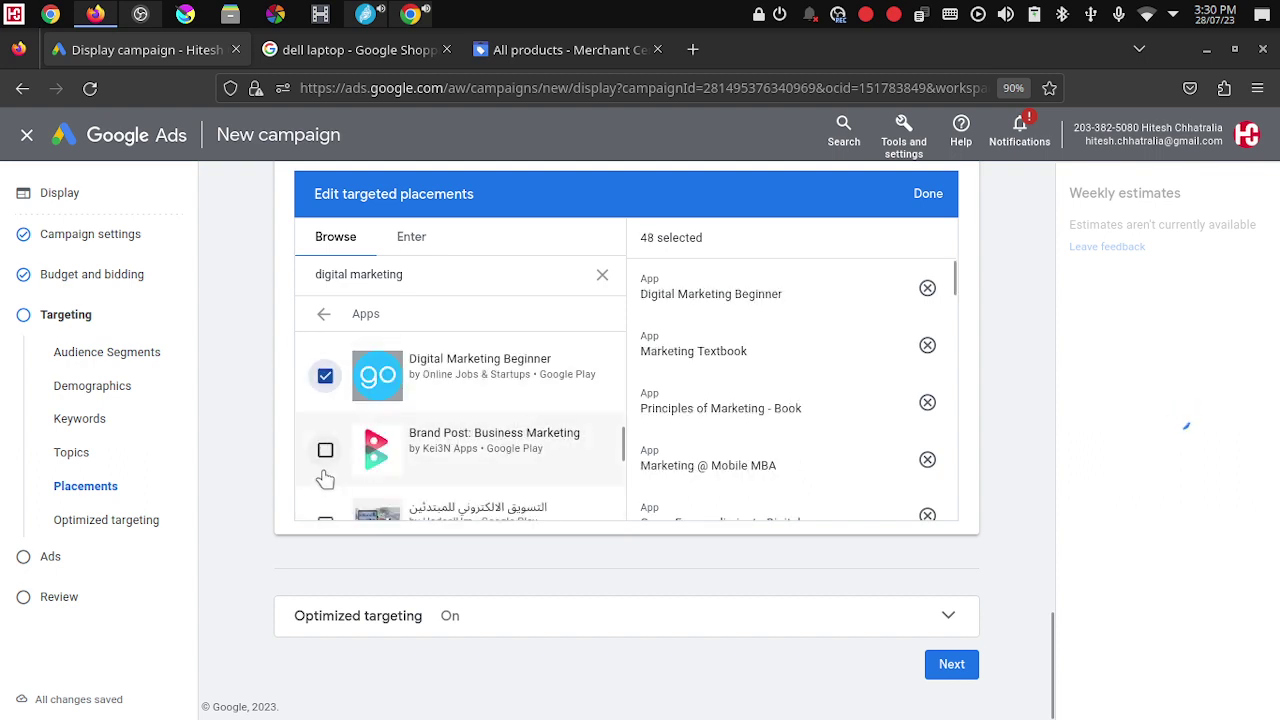
click(326, 450)
scroll(330, 430, down, 3)
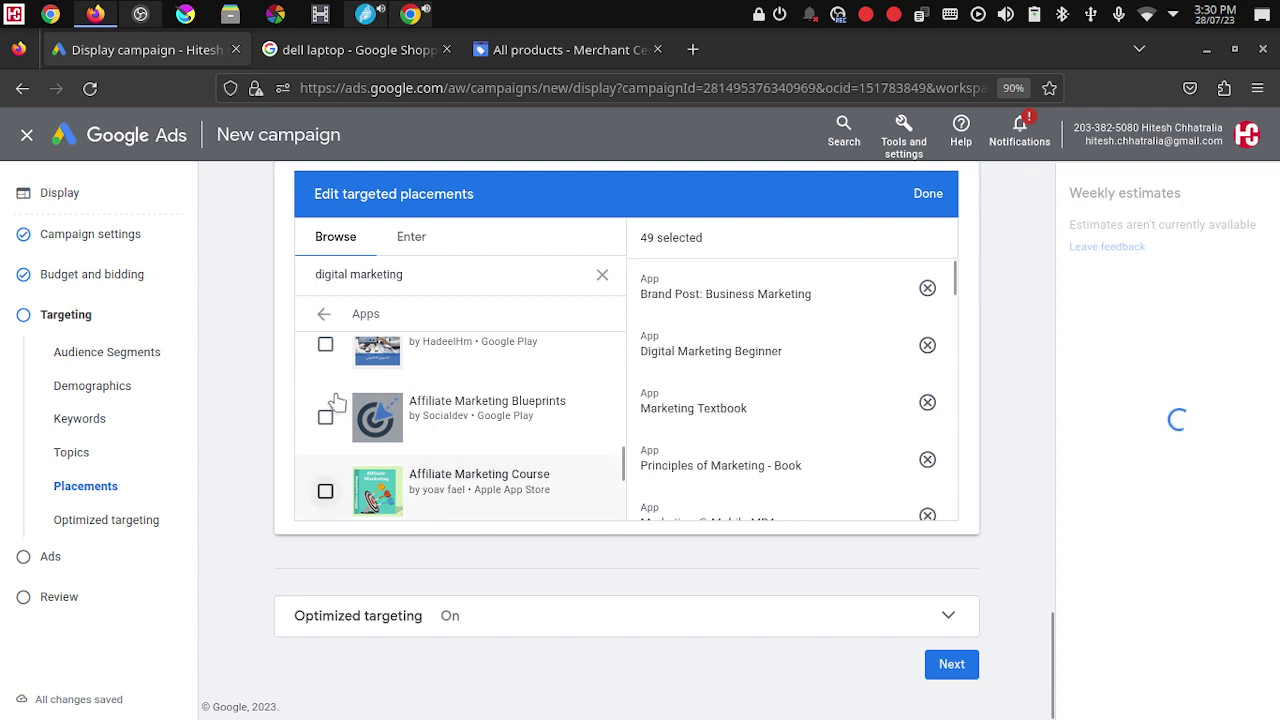
click(326, 347)
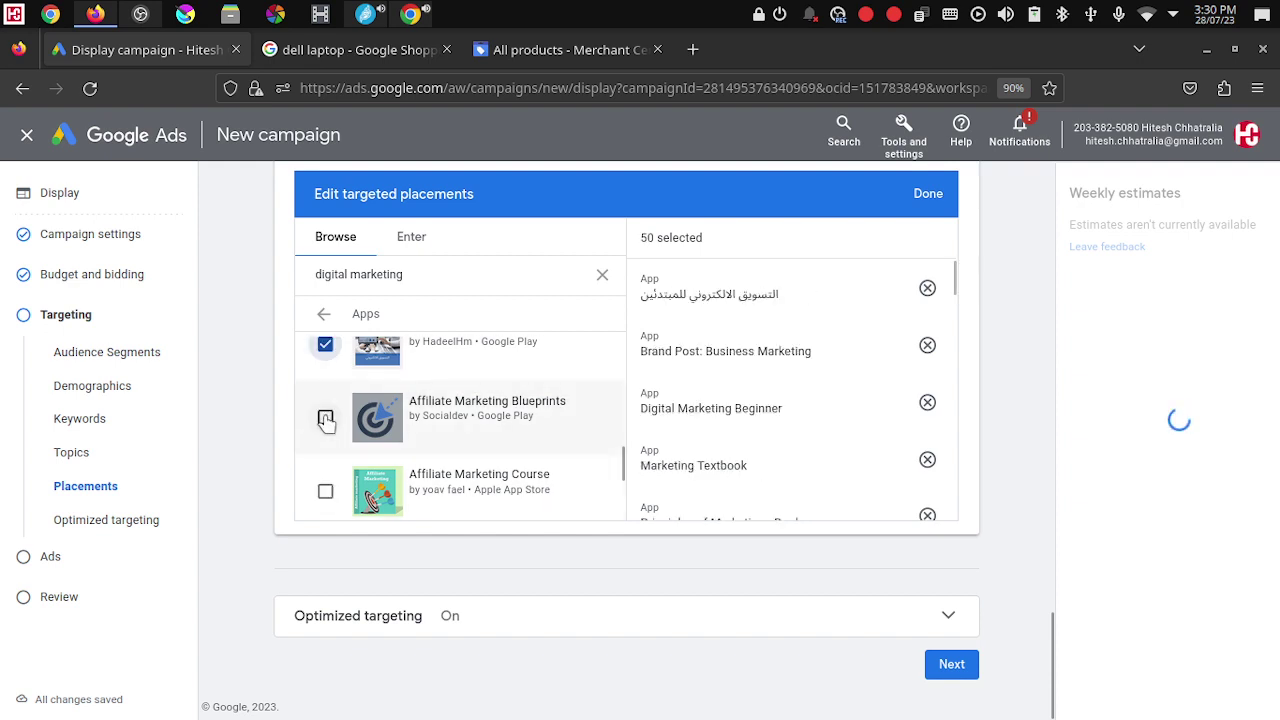
click(326, 419)
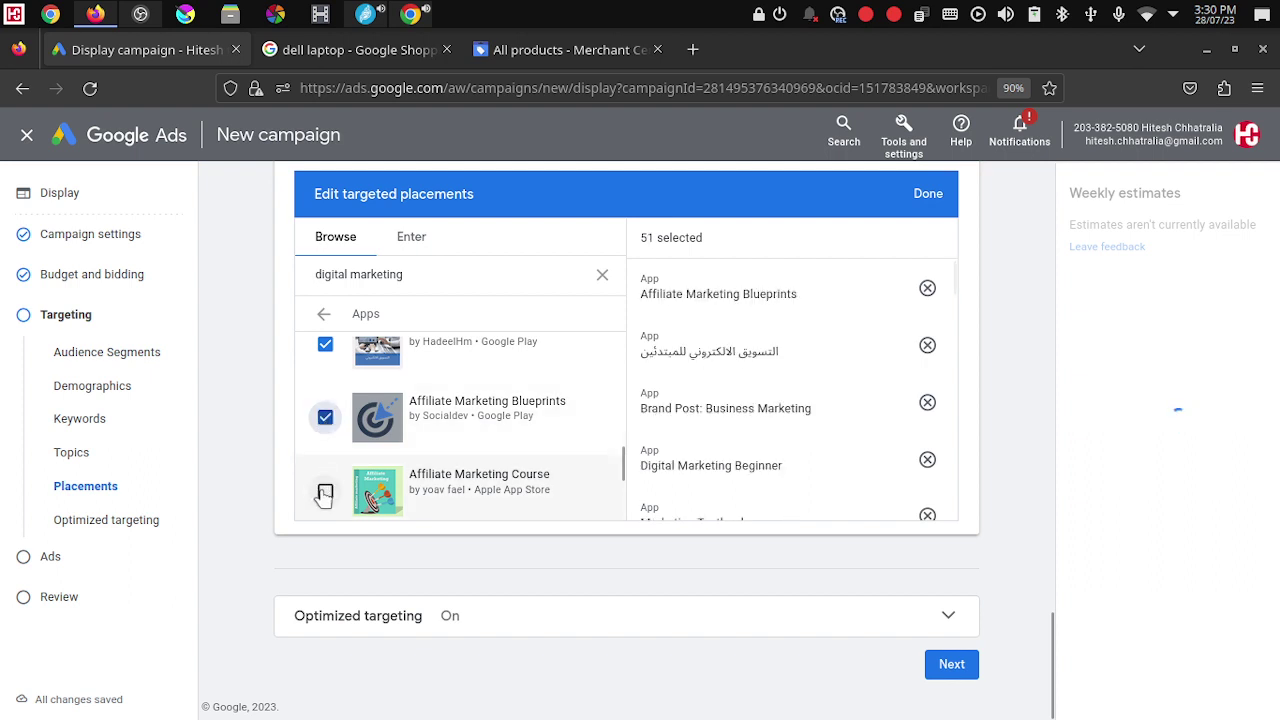
click(325, 492)
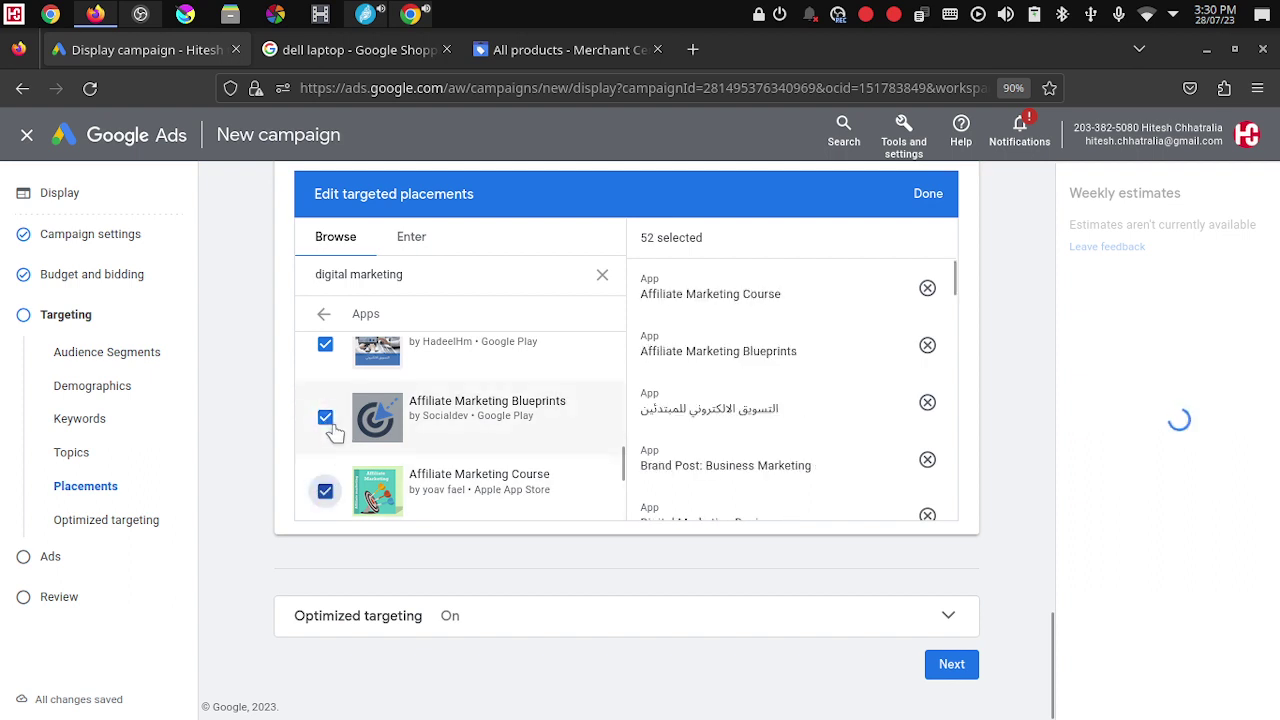
Step: Switch from the apps to the app categories and clear the digital marketing search term
click(325, 312)
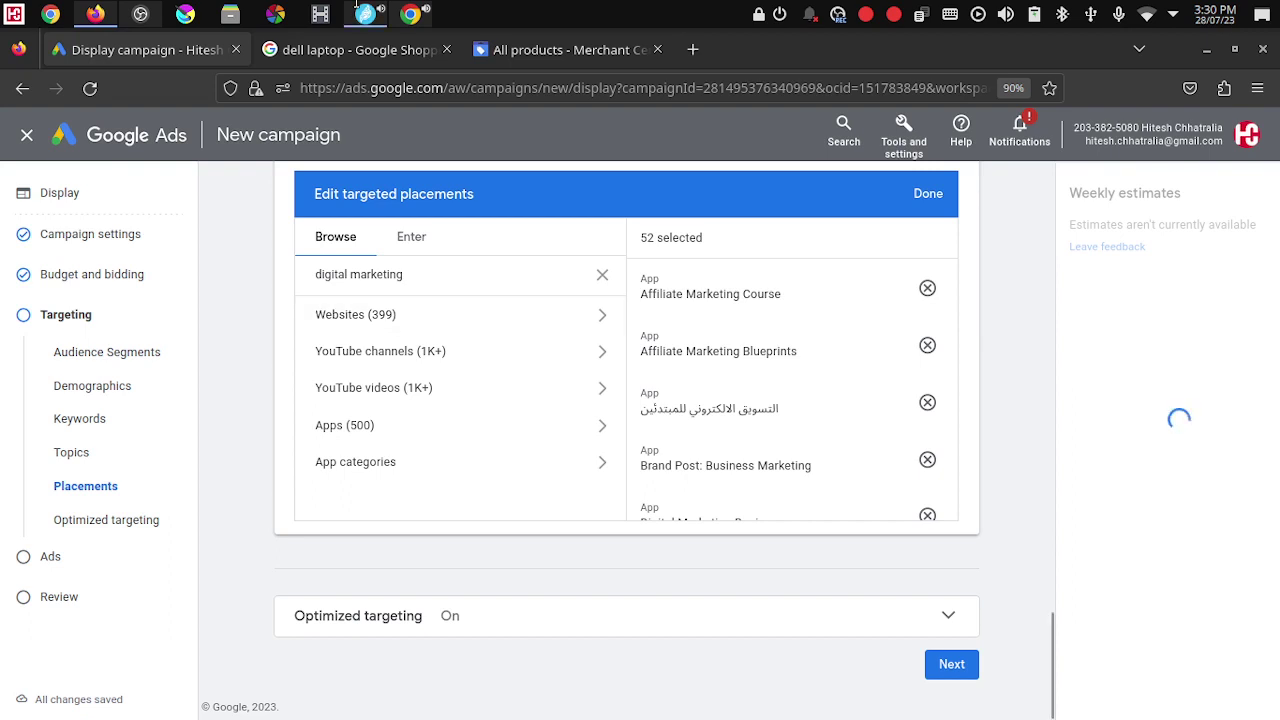
click(515, 471)
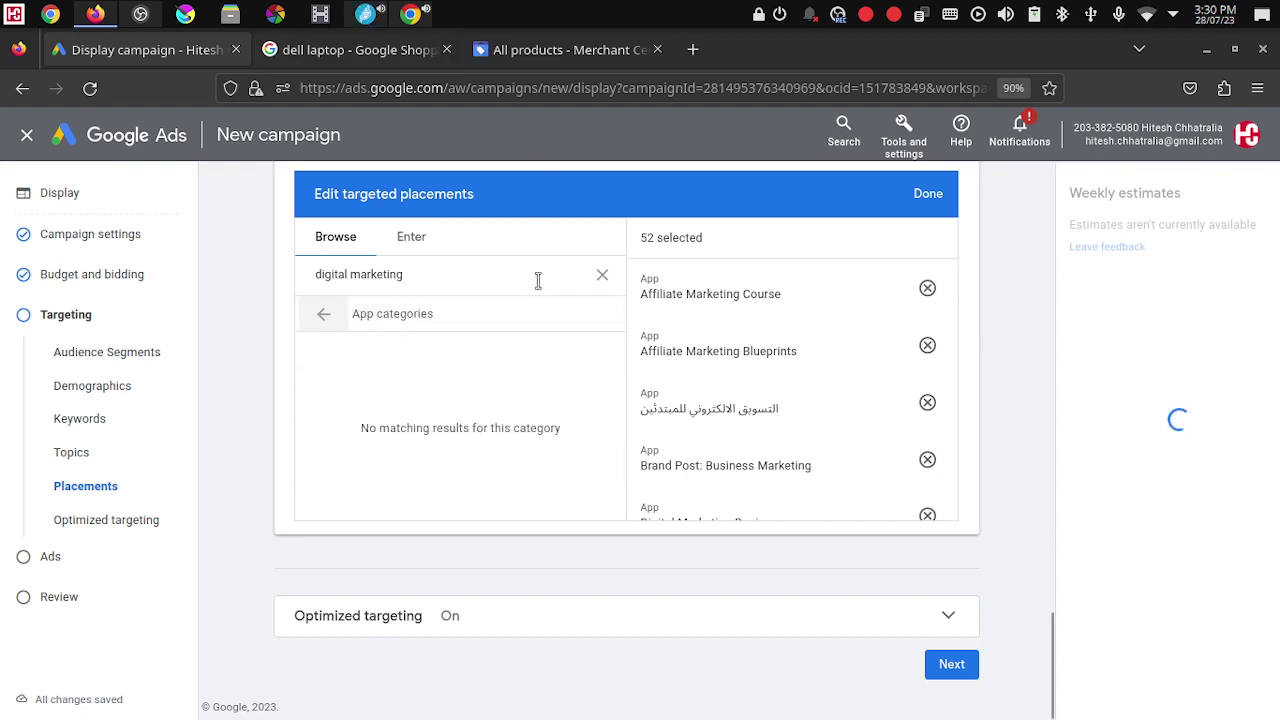
click(603, 276)
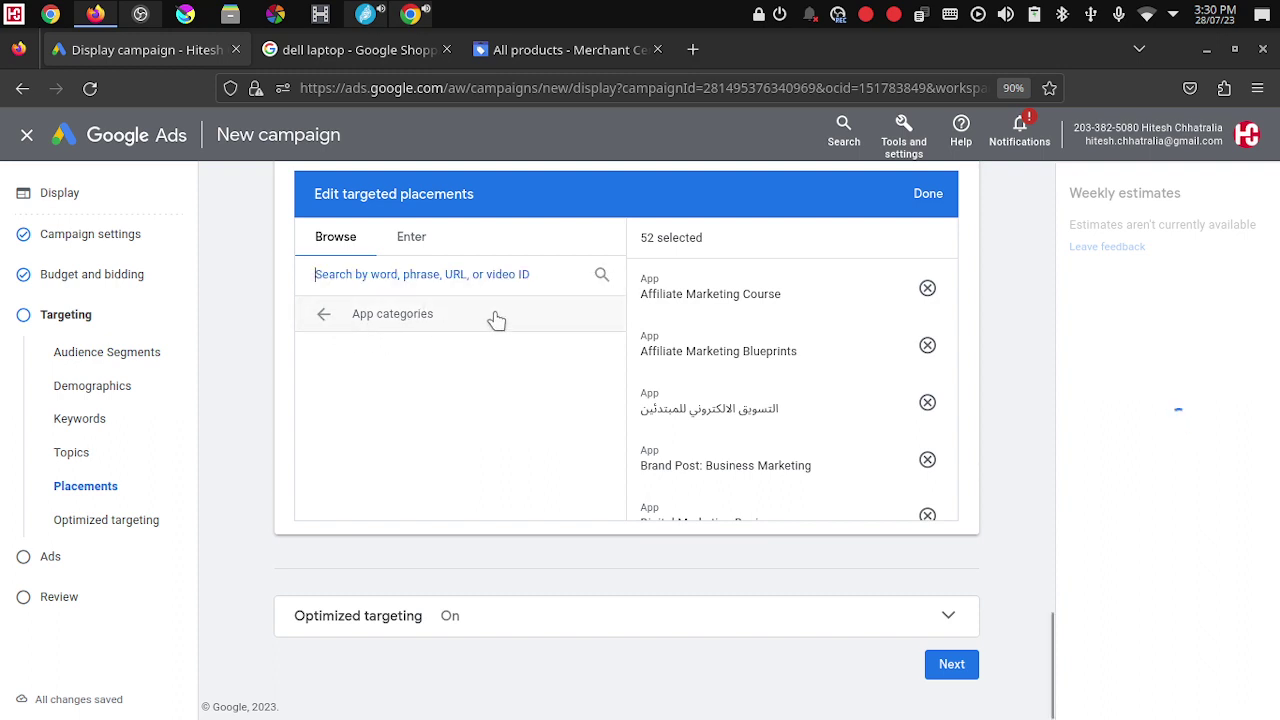
Step: Open the app categories and target the Apple App Store categories Book, Business, Catalogs, Education and Entertainment
double_click(326, 322)
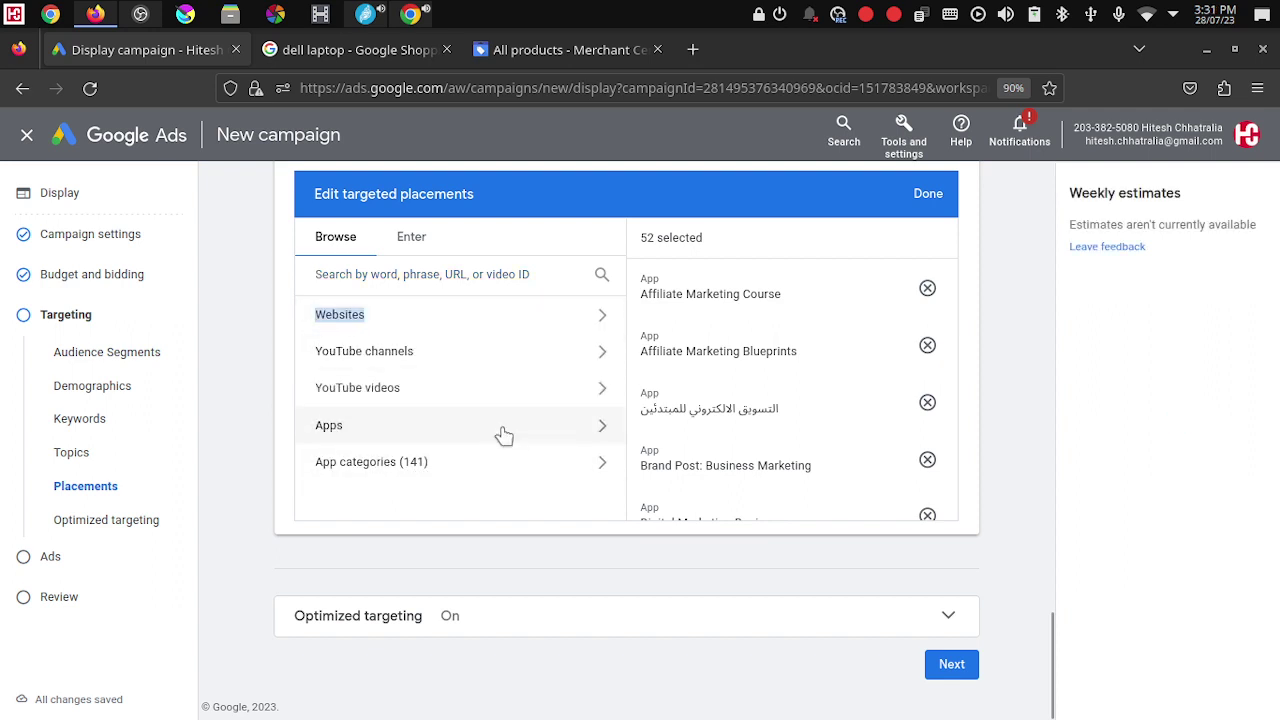
click(513, 470)
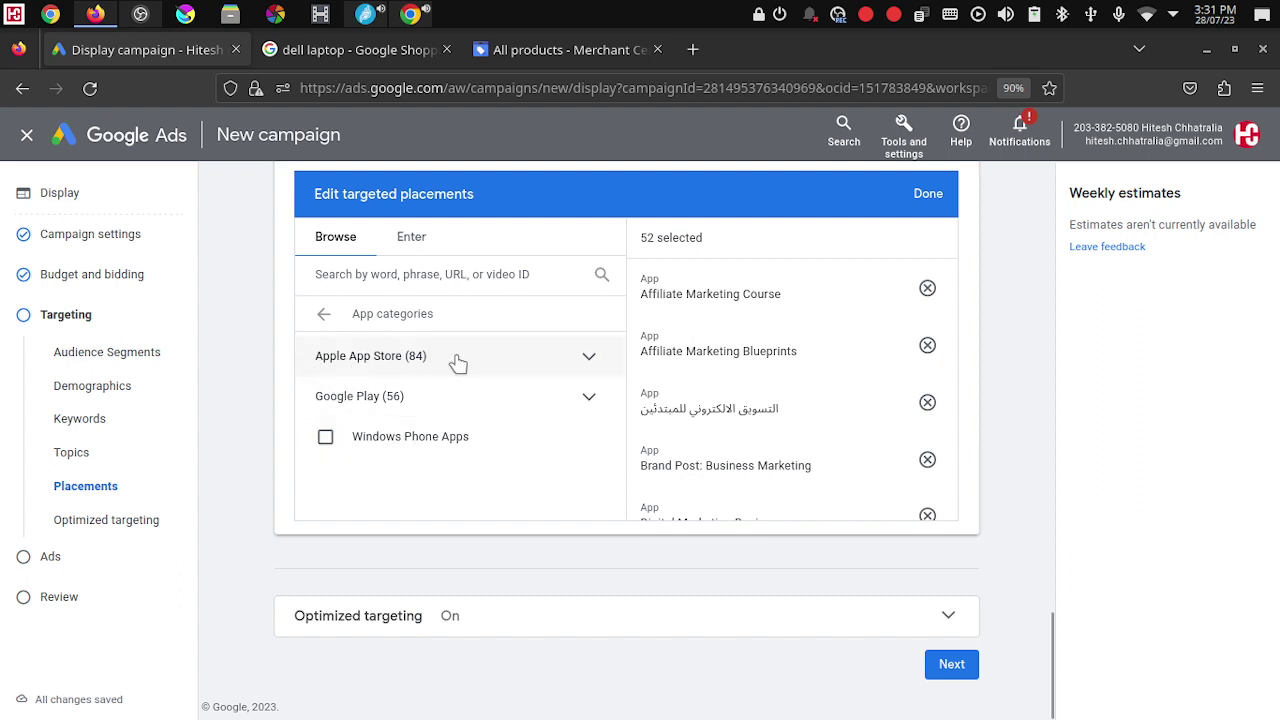
click(497, 363)
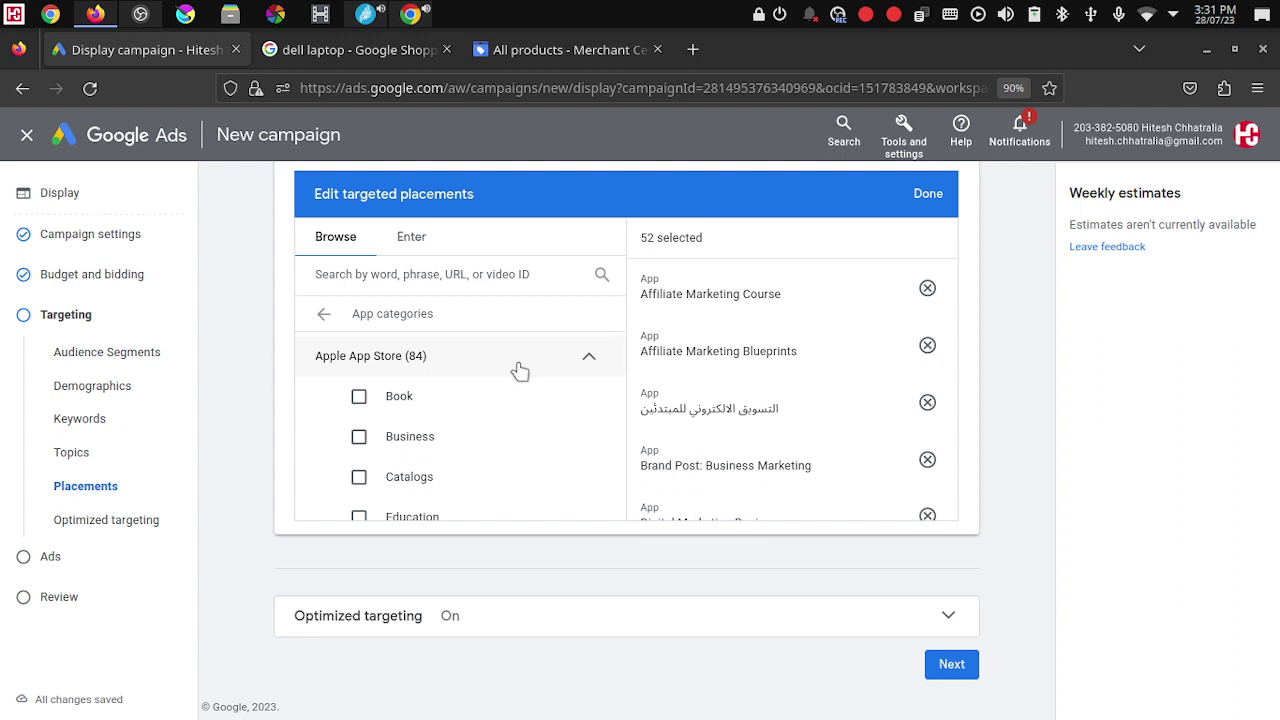
click(358, 397)
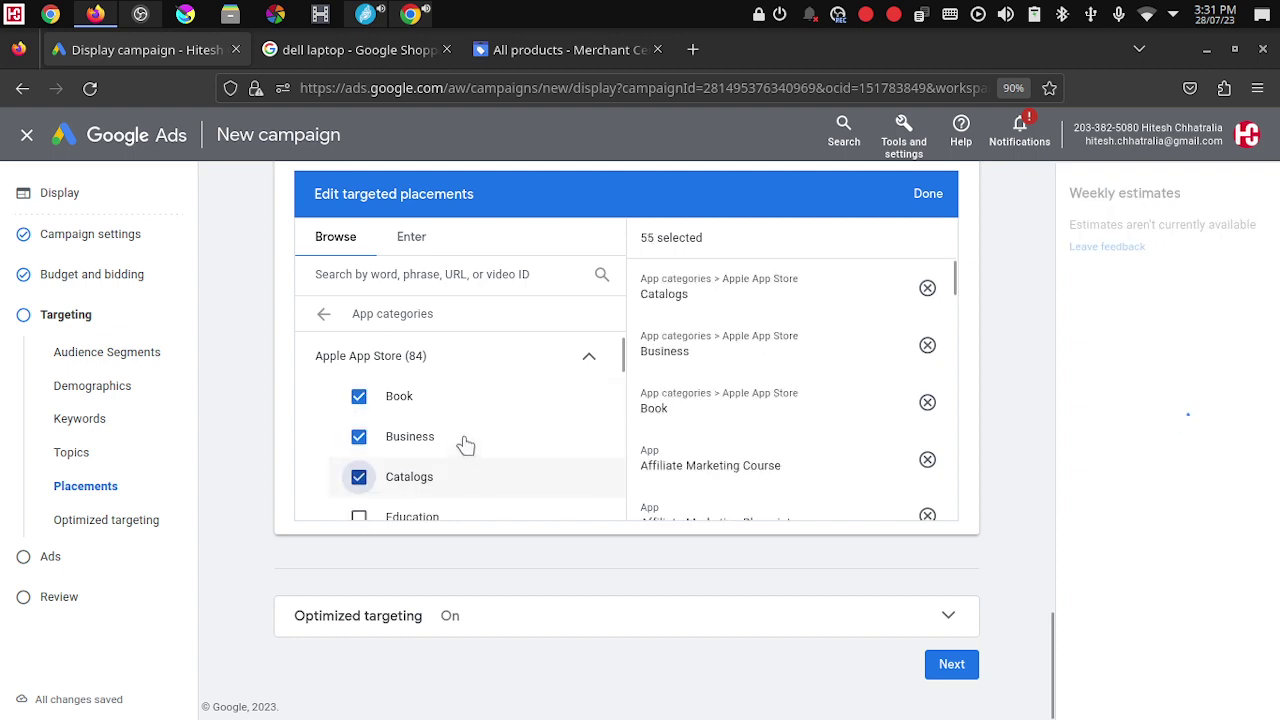
scroll(463, 443, down, 2)
click(432, 443)
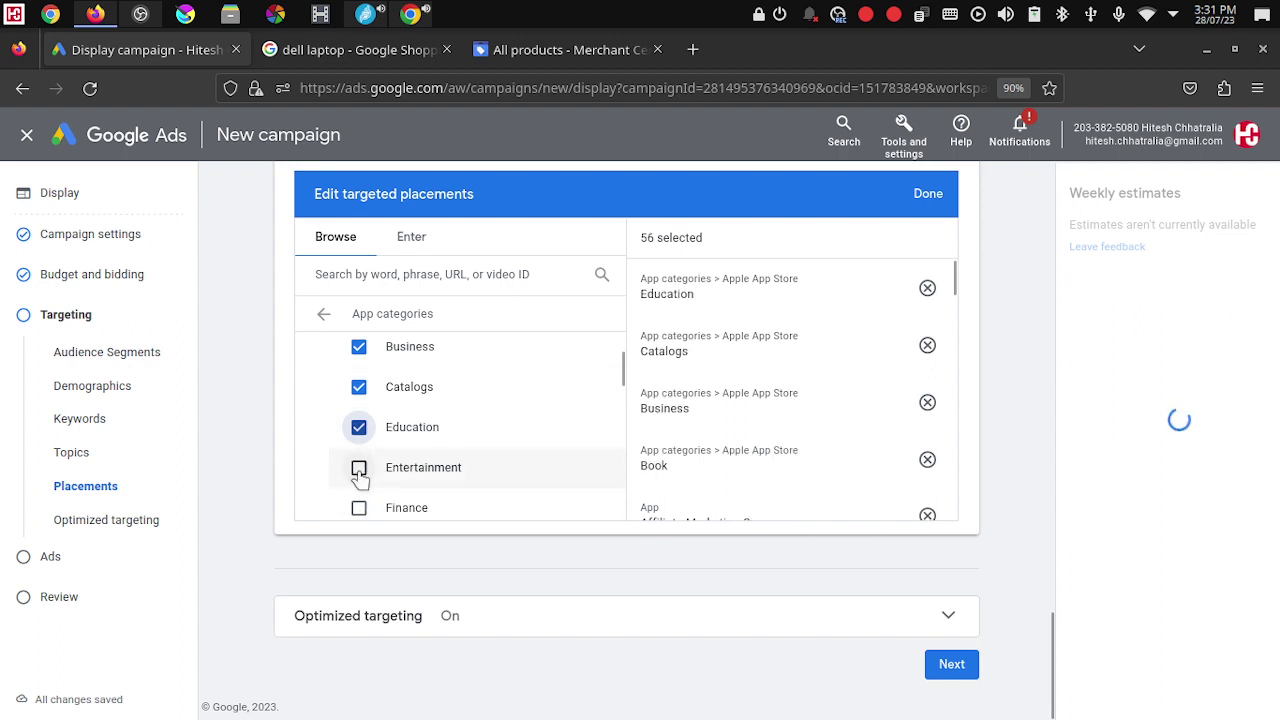
click(359, 469)
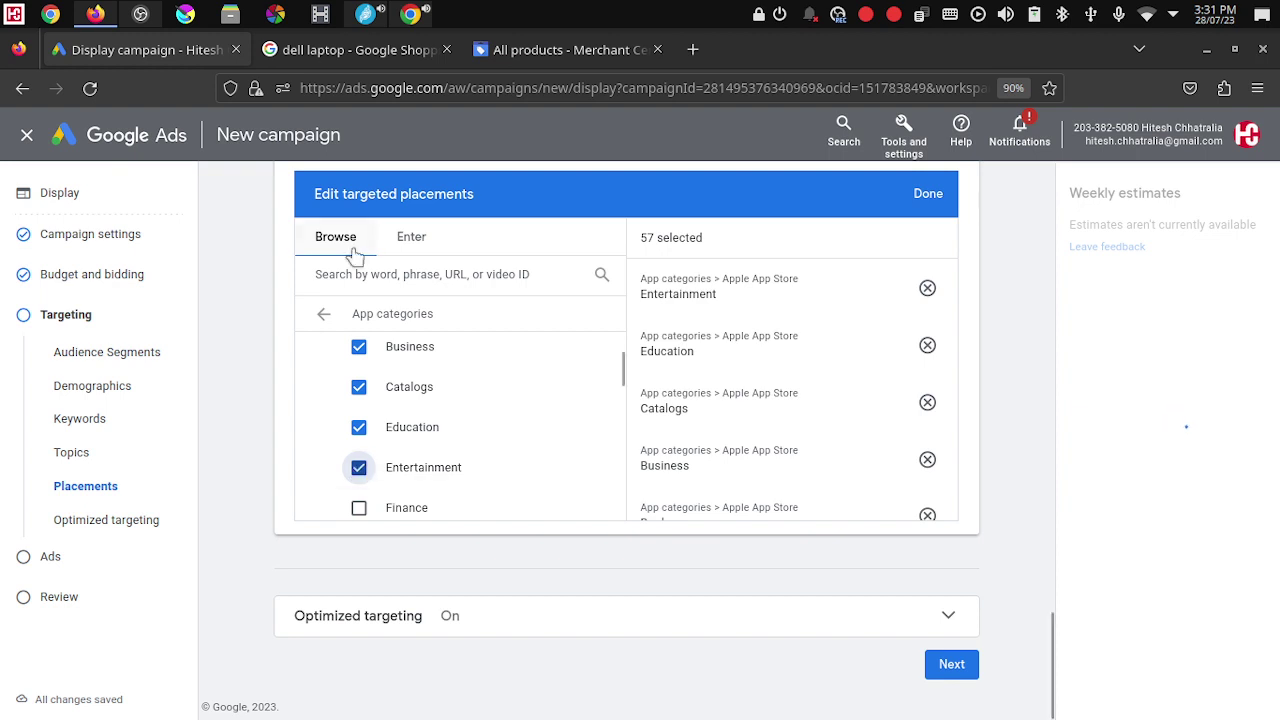
Step: Target the Apple App Store categories Finance, Food & Drink and Health & Fitness
click(359, 509)
scroll(400, 409, down, 3)
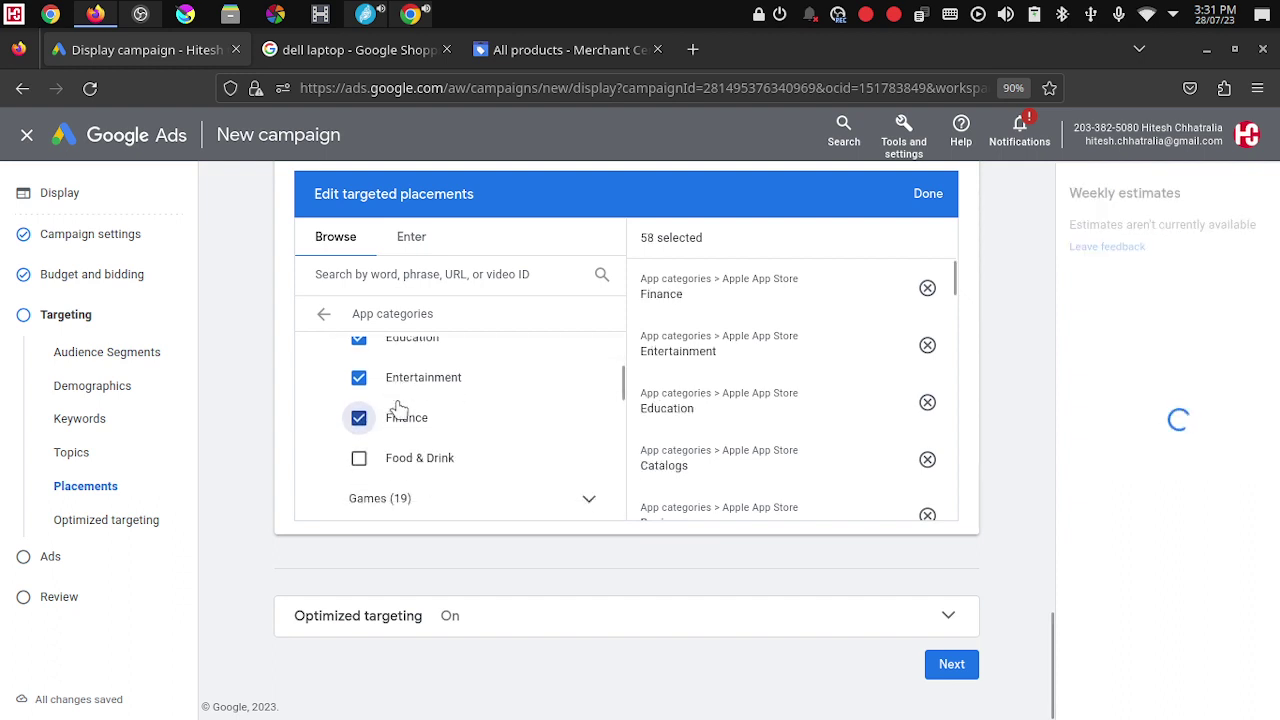
click(359, 368)
click(358, 449)
scroll(390, 485, down, 3)
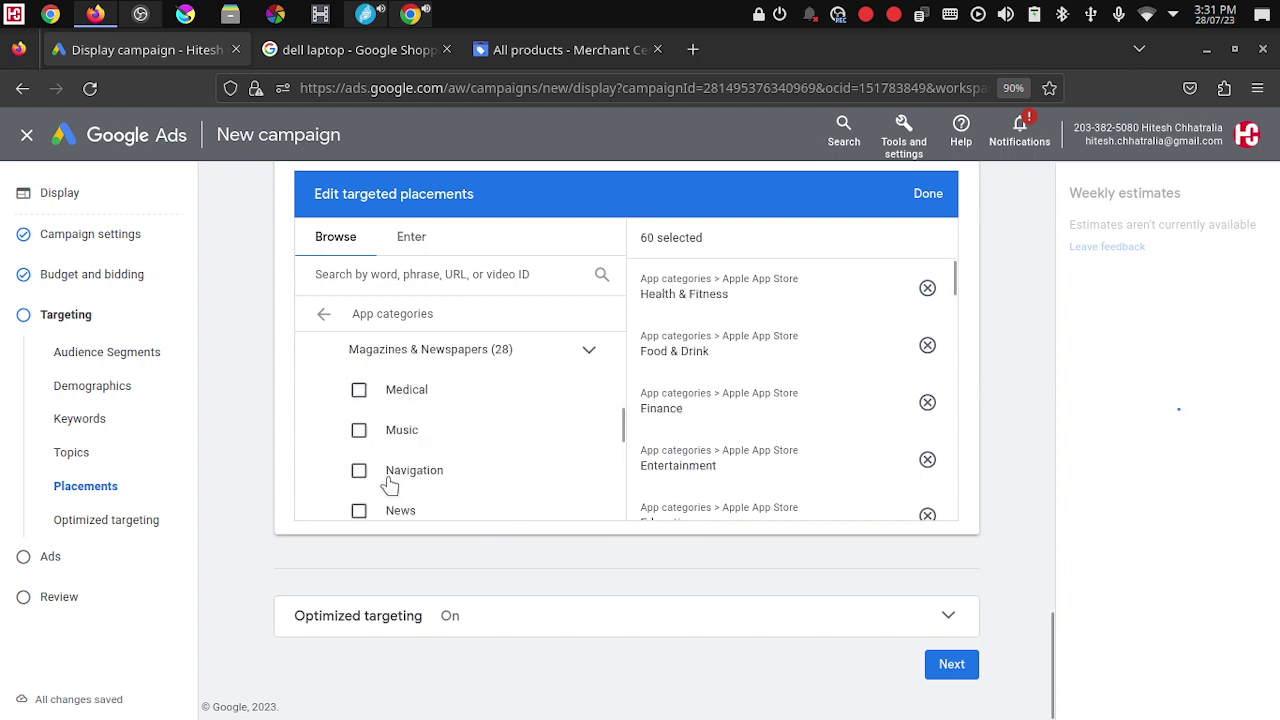
Step: Target the Apple App Store categories Lifestyle, Medical, Music, Navigation and News
click(362, 400)
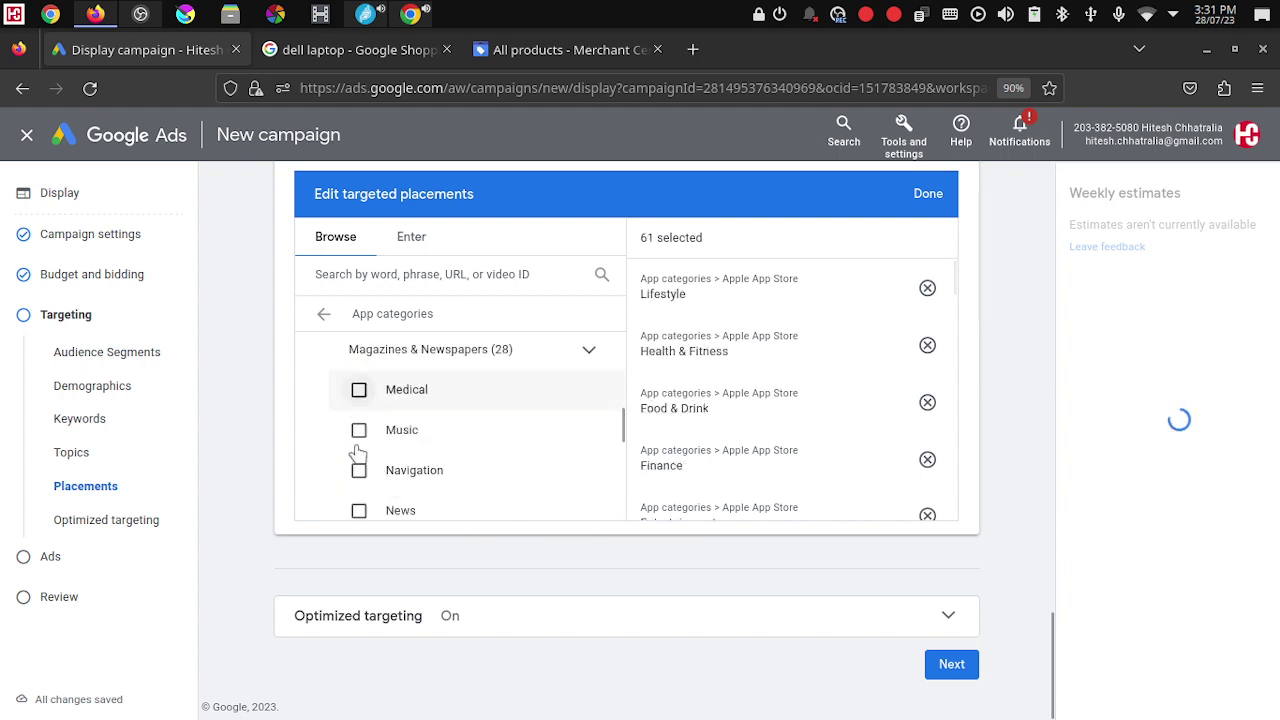
click(358, 430)
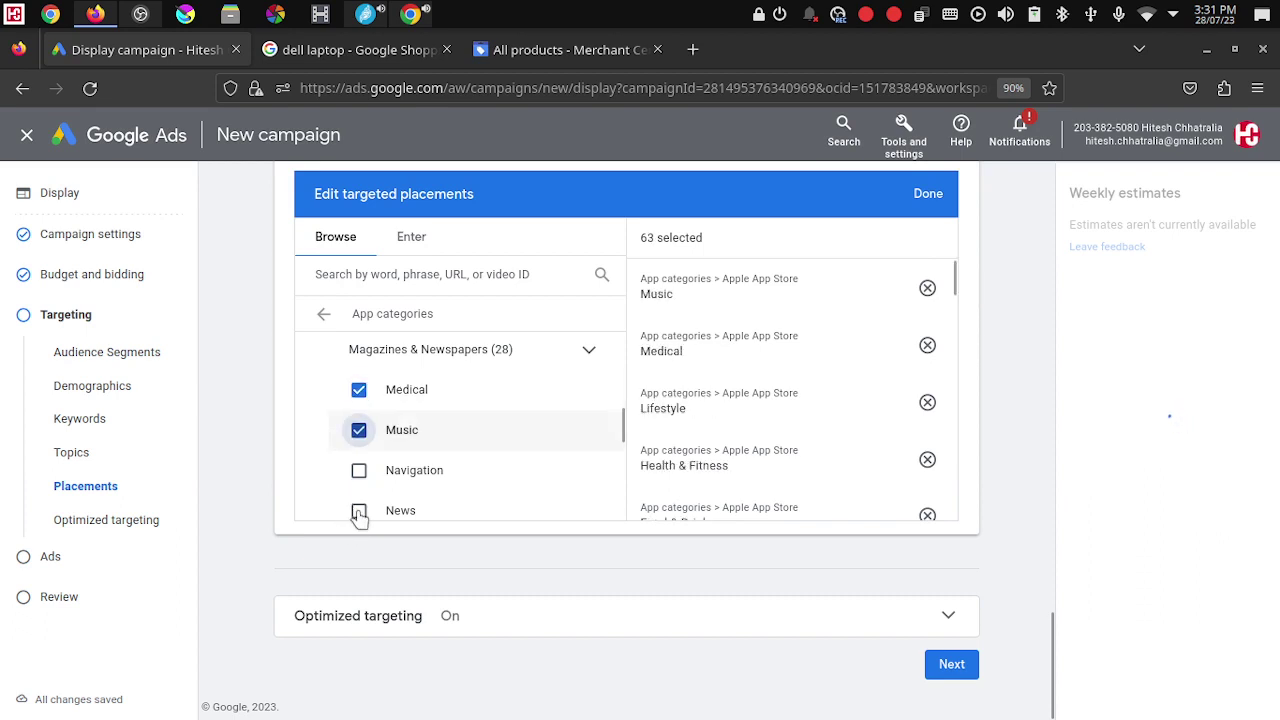
click(420, 458)
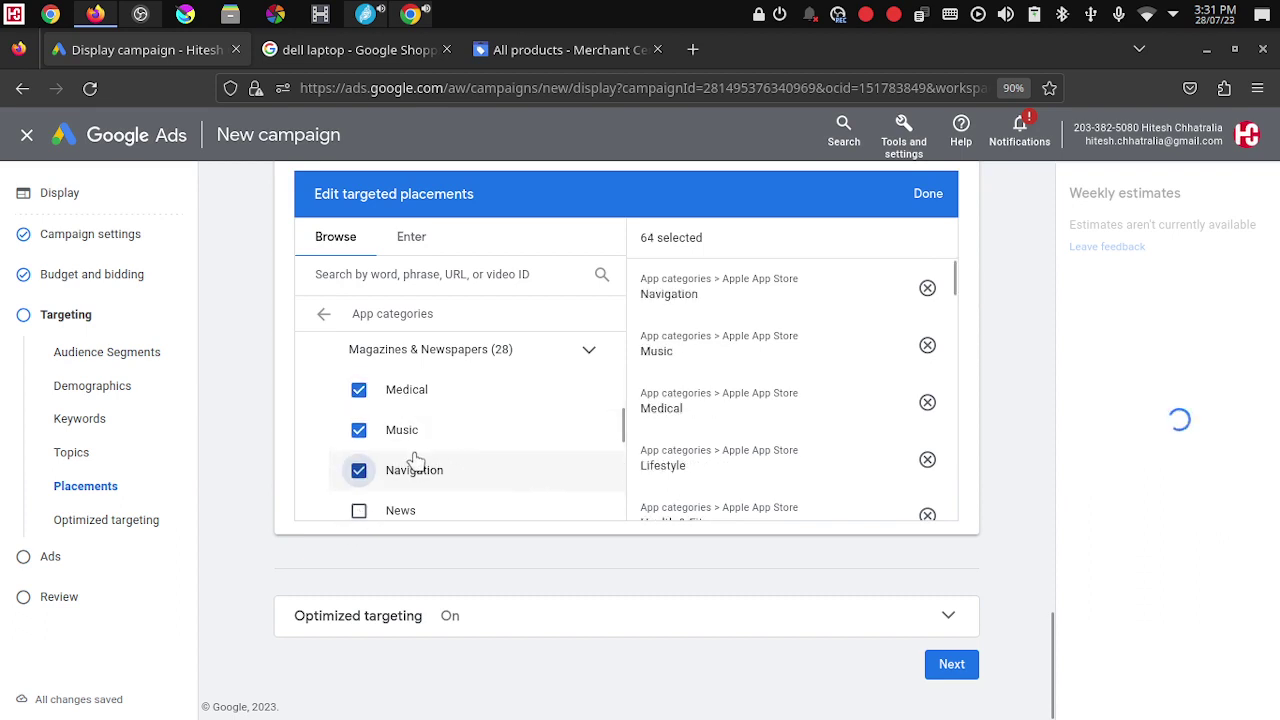
scroll(416, 460, down, 1)
click(415, 460)
scroll(414, 457, down, 2)
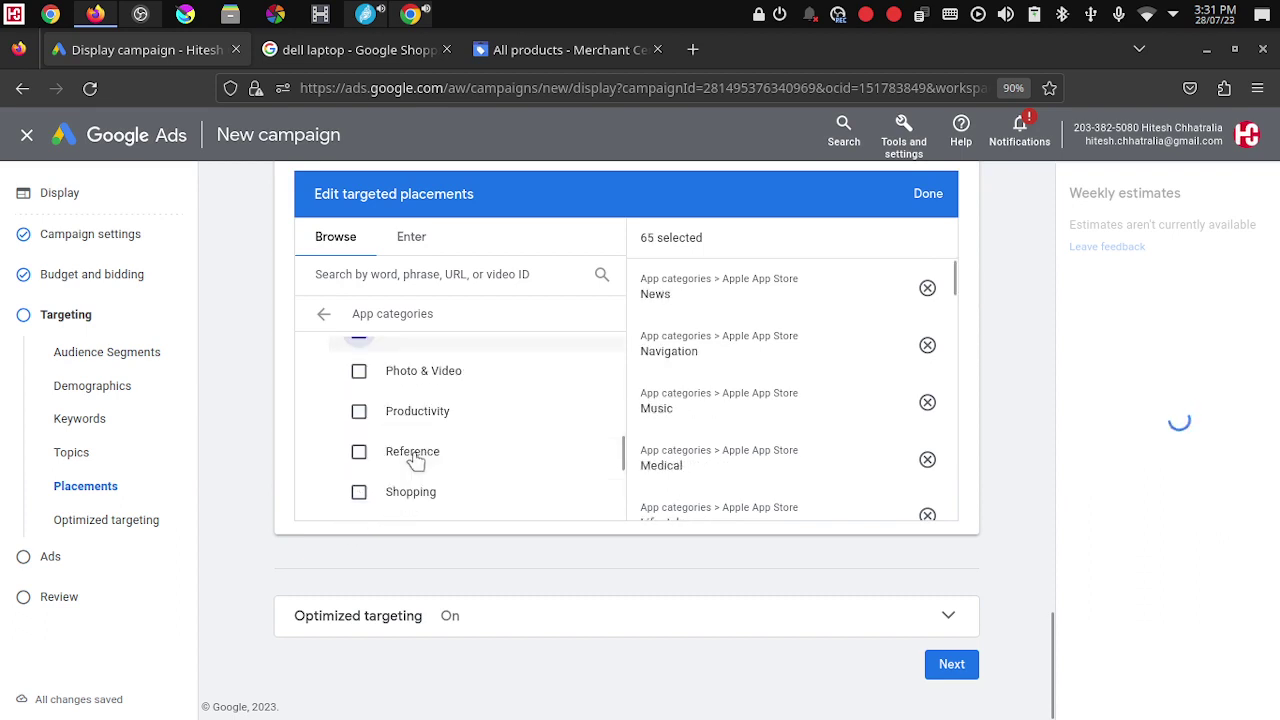
Step: Target the Apple App Store categories Photo & Video, Productivity, Reference and Shopping
click(359, 372)
click(358, 411)
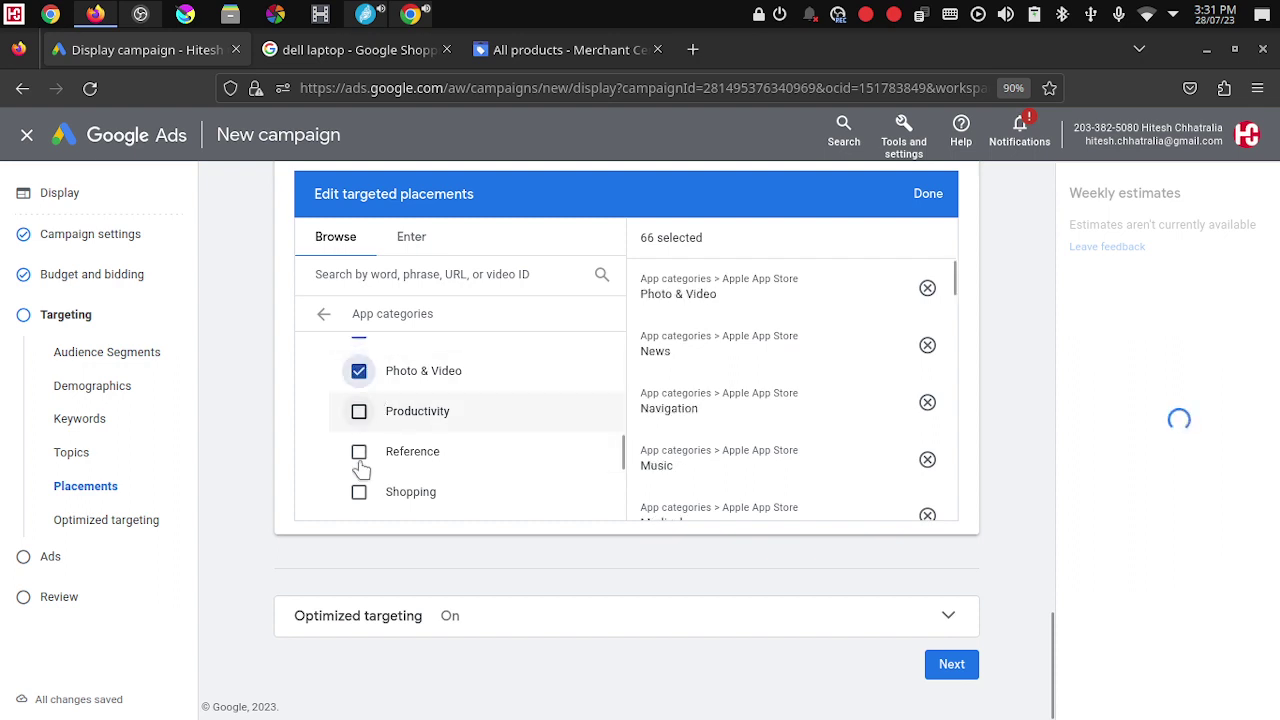
click(482, 457)
click(483, 491)
Step: Target the Apple App Store categories Social Networking, Sports, Travel, Utilities and Weather, plus the Windows Phone Apps category
scroll(480, 457, down, 3)
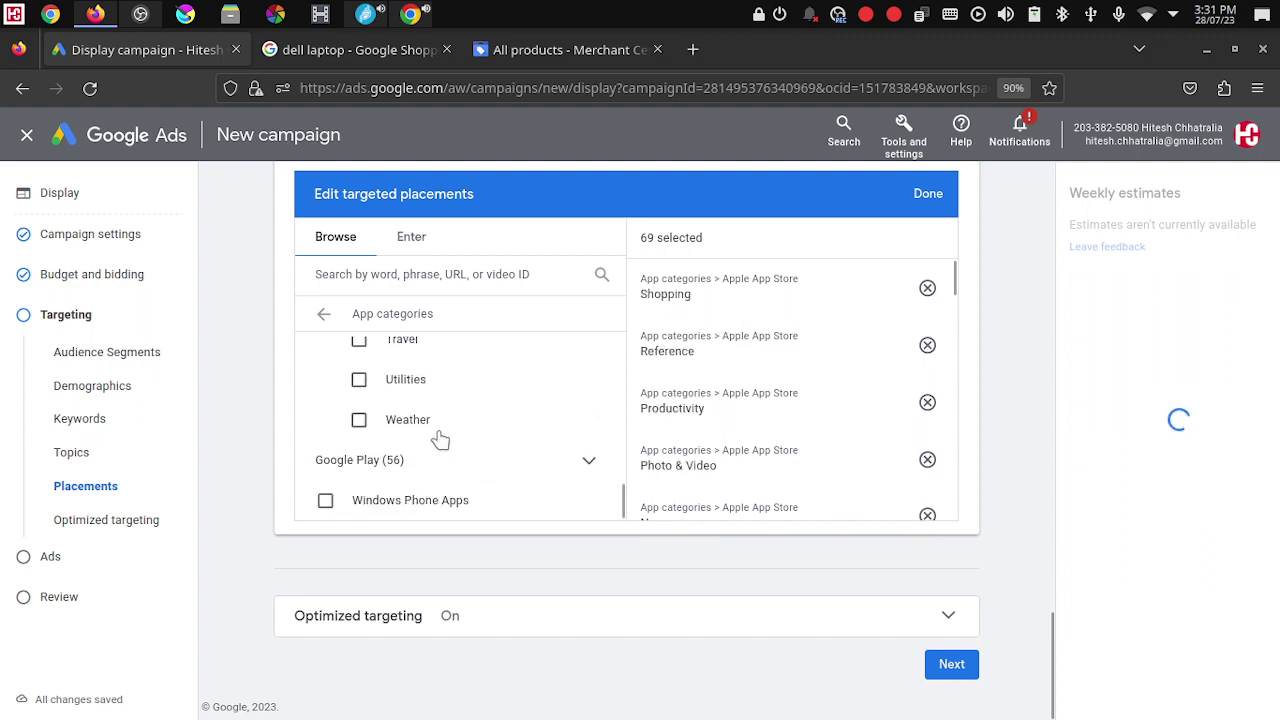
scroll(443, 437, up, 2)
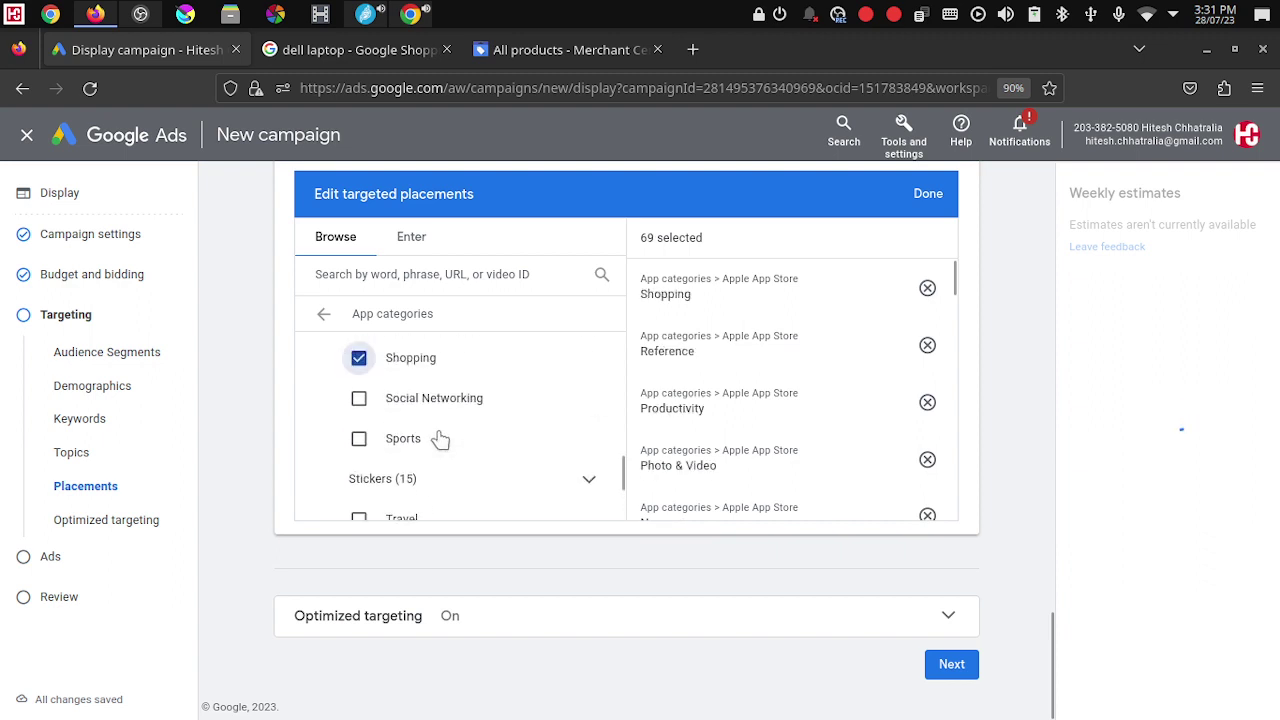
click(359, 399)
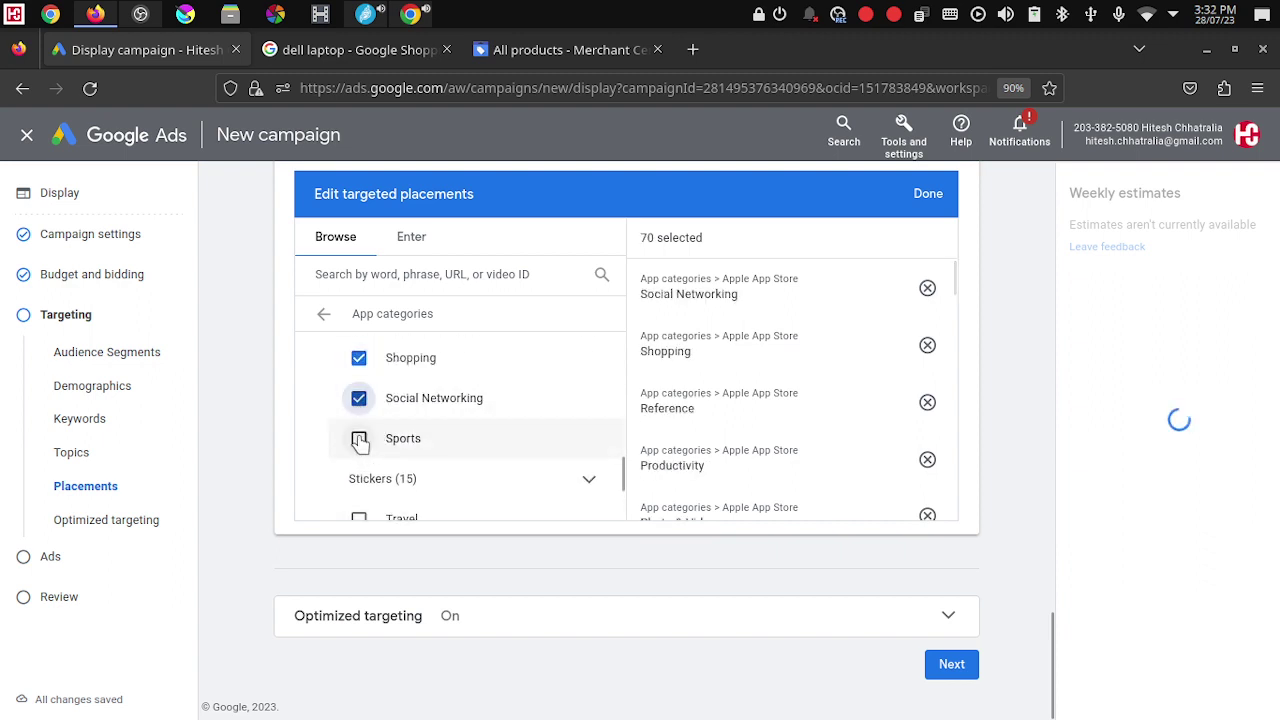
click(487, 444)
scroll(487, 444, down, 3)
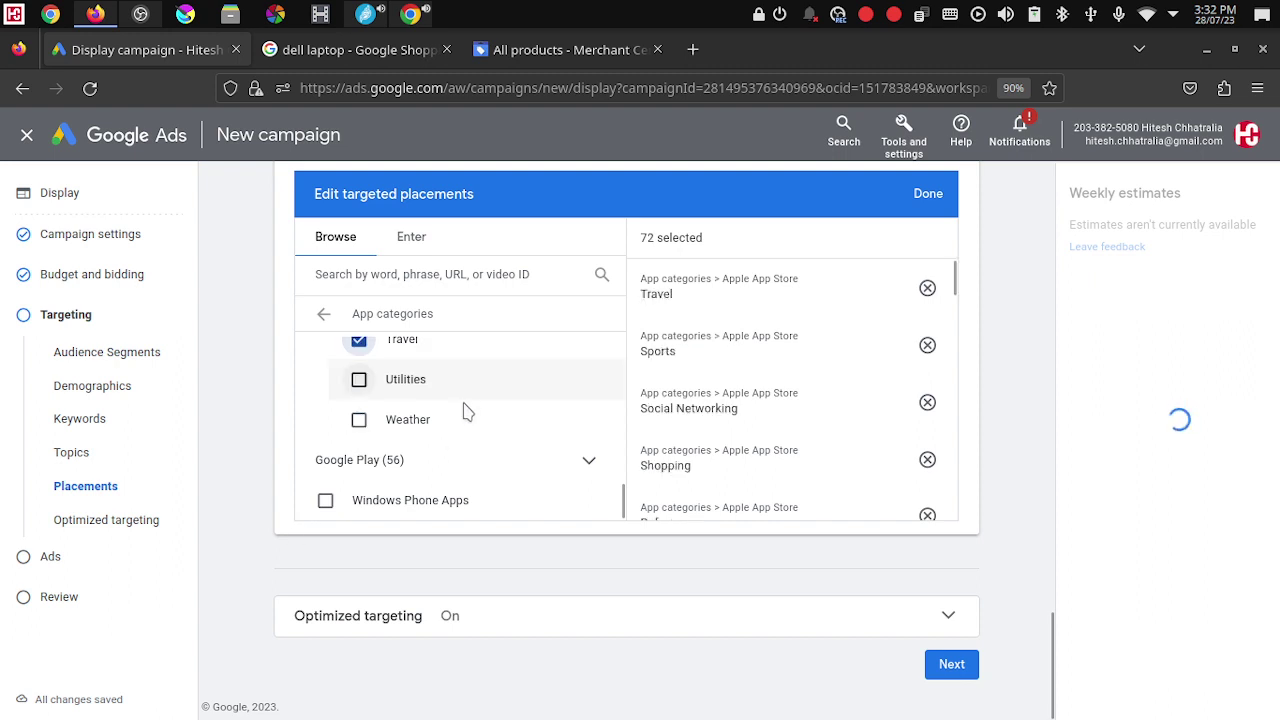
click(474, 372)
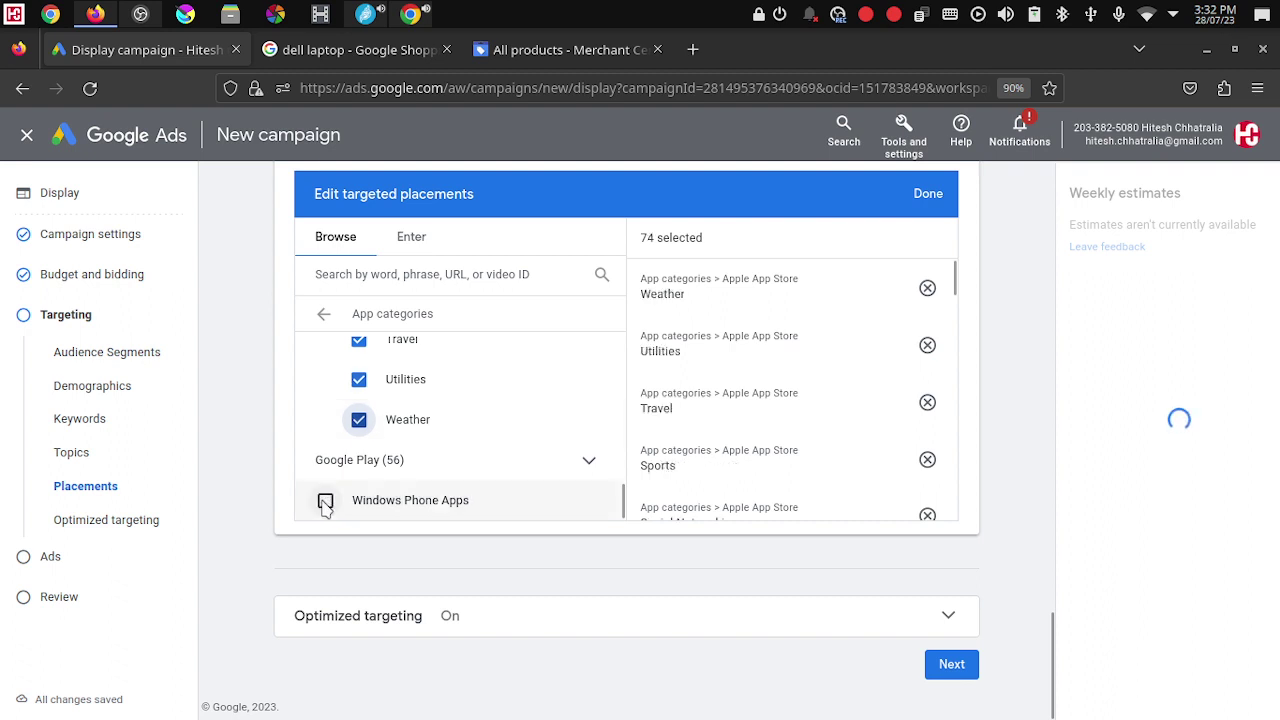
click(510, 490)
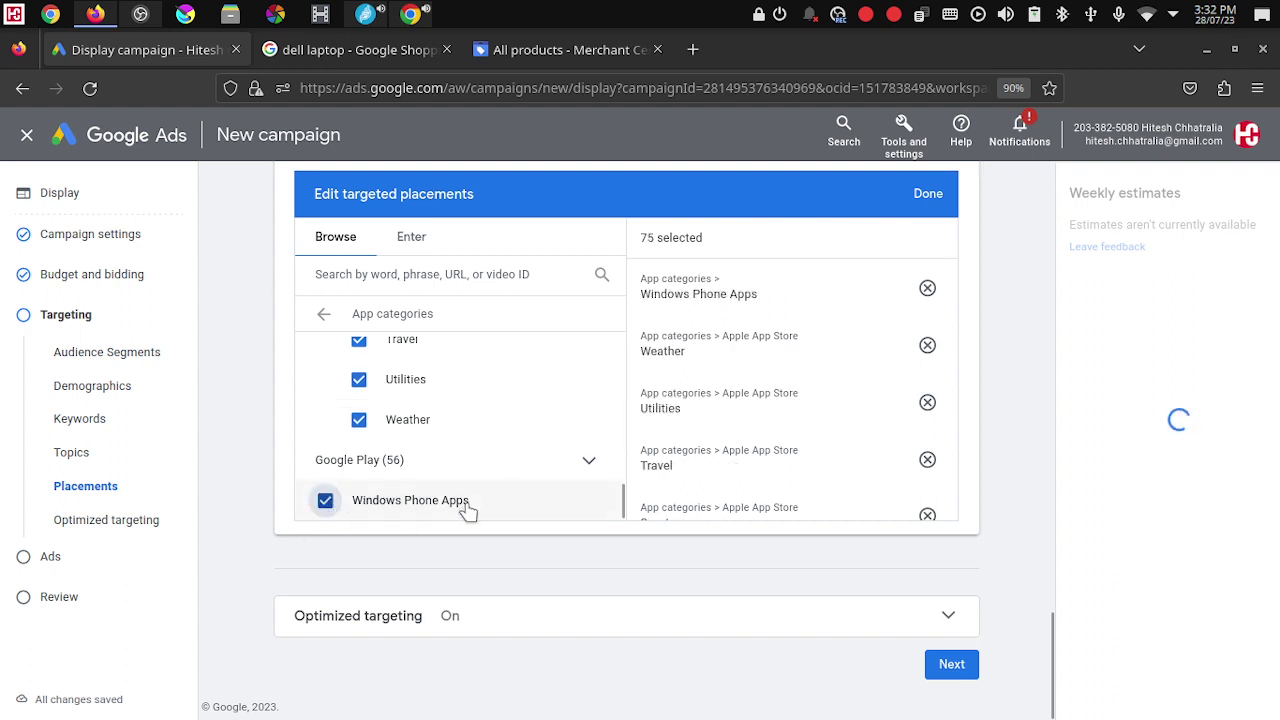
Step: Expand the Google Play categories and target Auto & Vehicles, Beauty, Books & Reference and Business
click(590, 461)
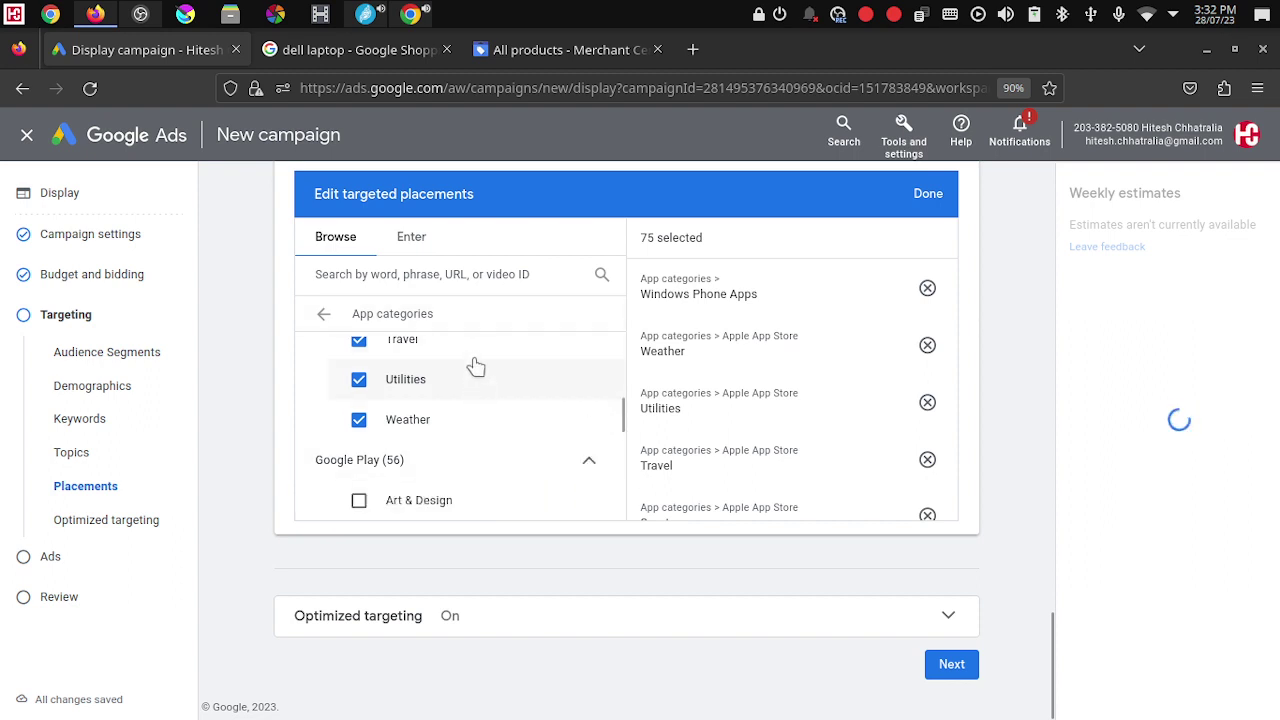
scroll(497, 391, down, 3)
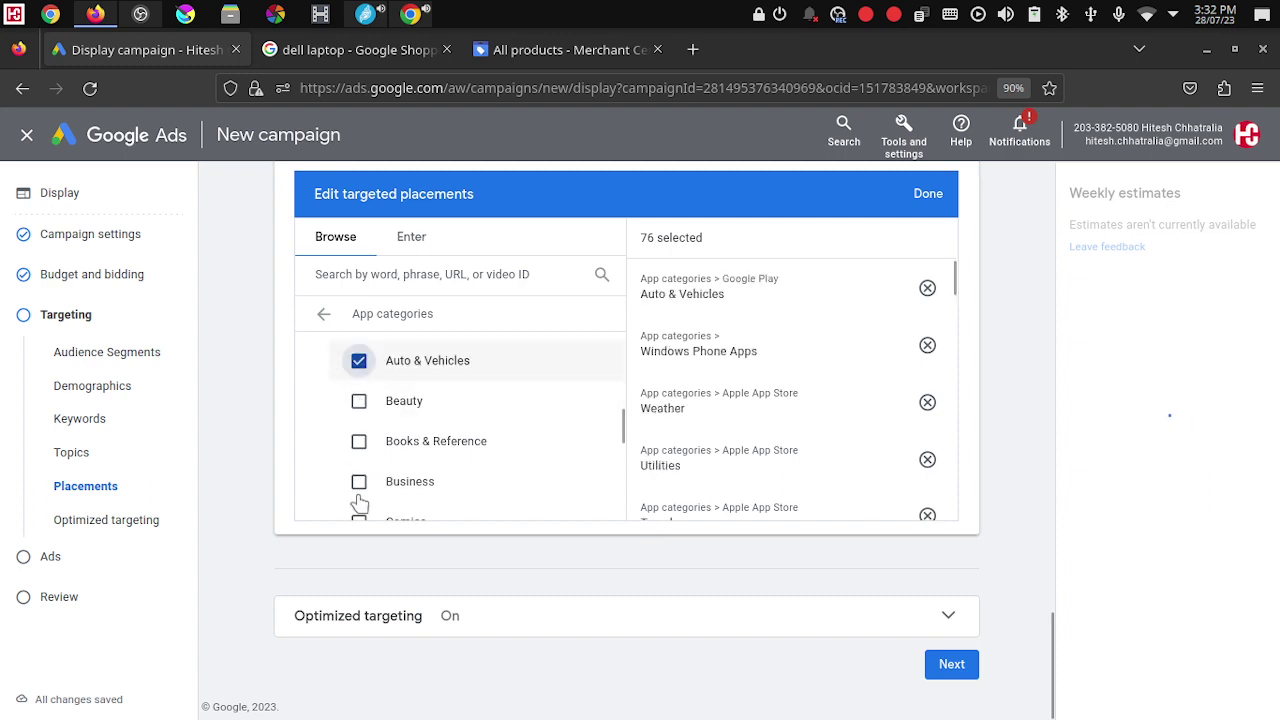
click(482, 408)
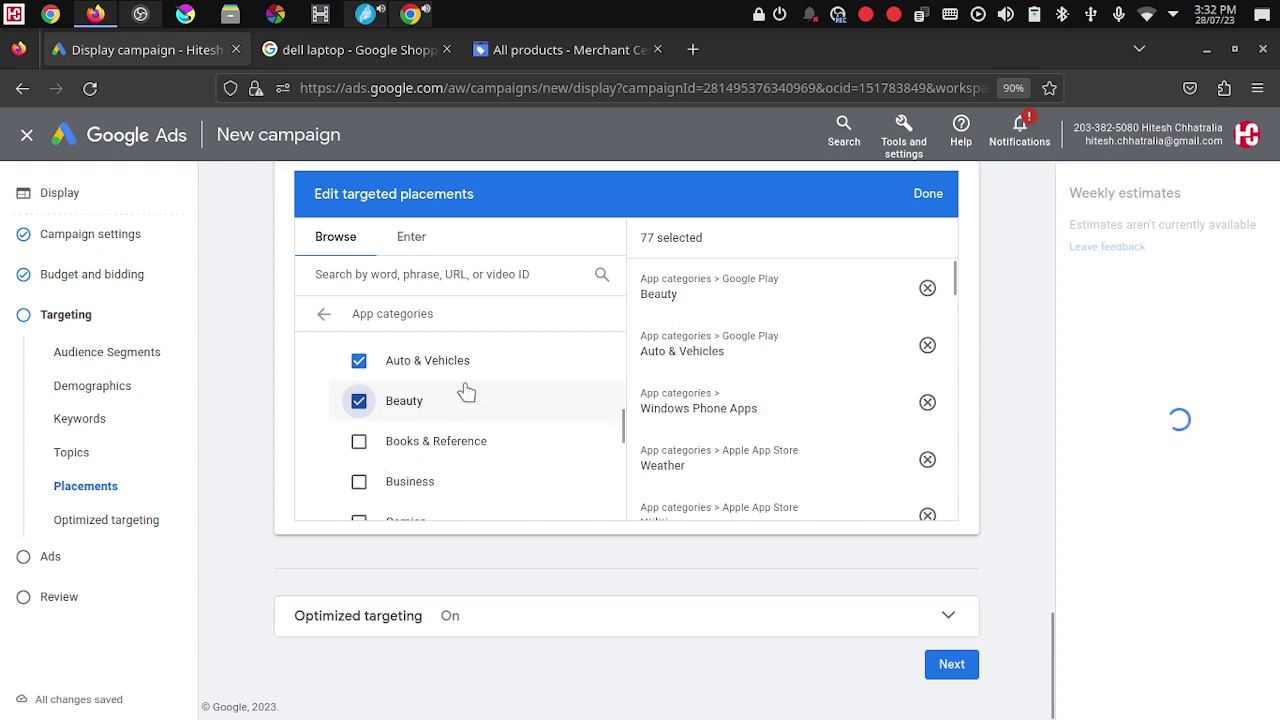
key(Tab)
key(space)
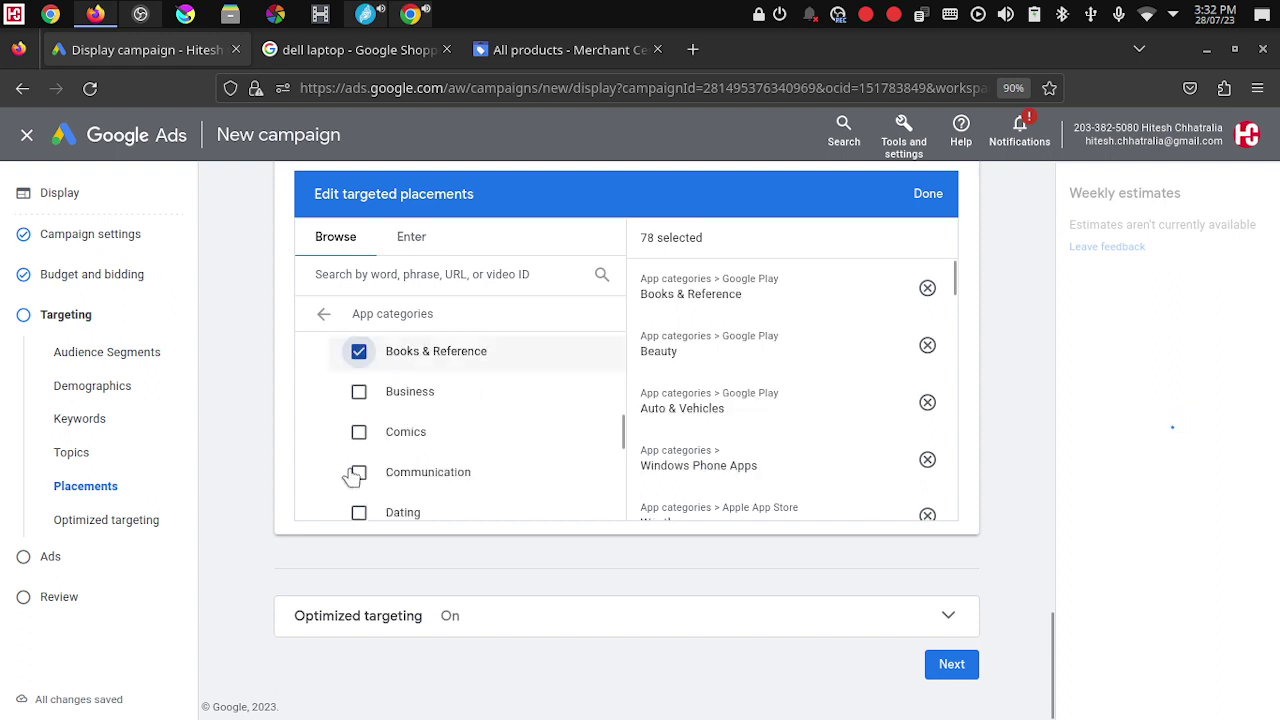
key(Tab)
key(space)
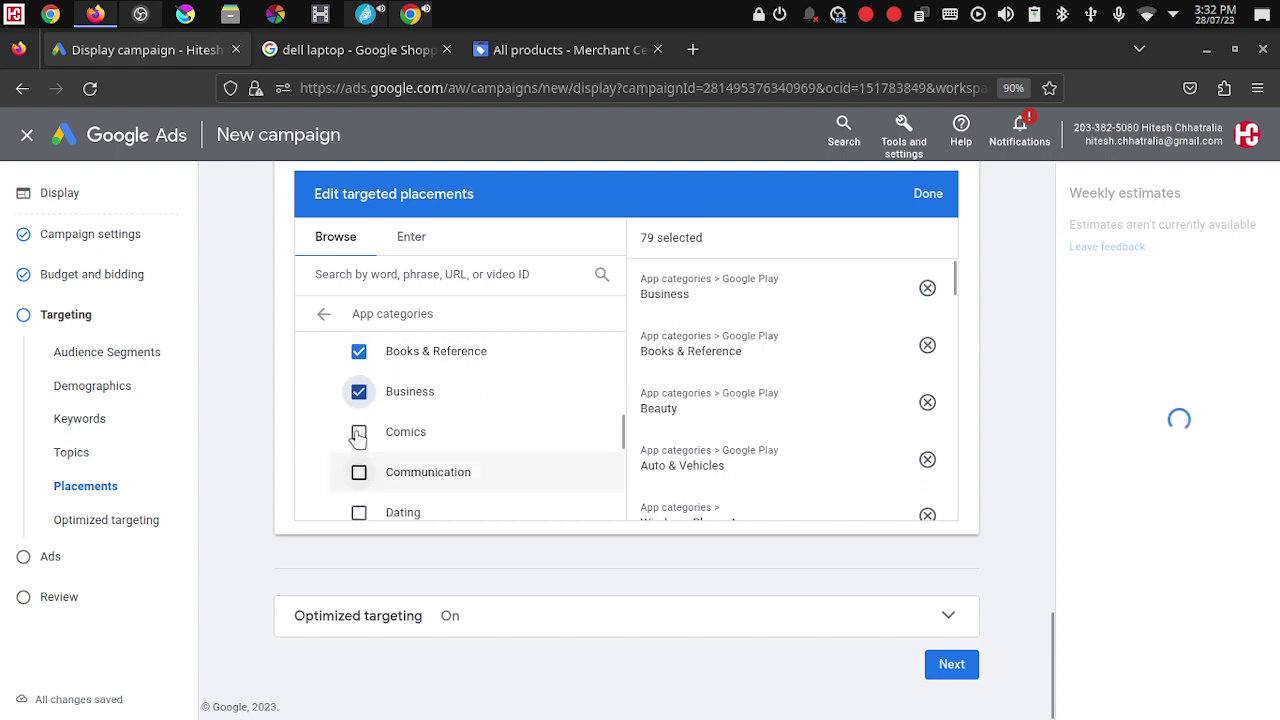
Step: Target the Google Play category Communication, and add Comics but remove it again
key(Tab)
key(Tab)
key(space)
click(359, 435)
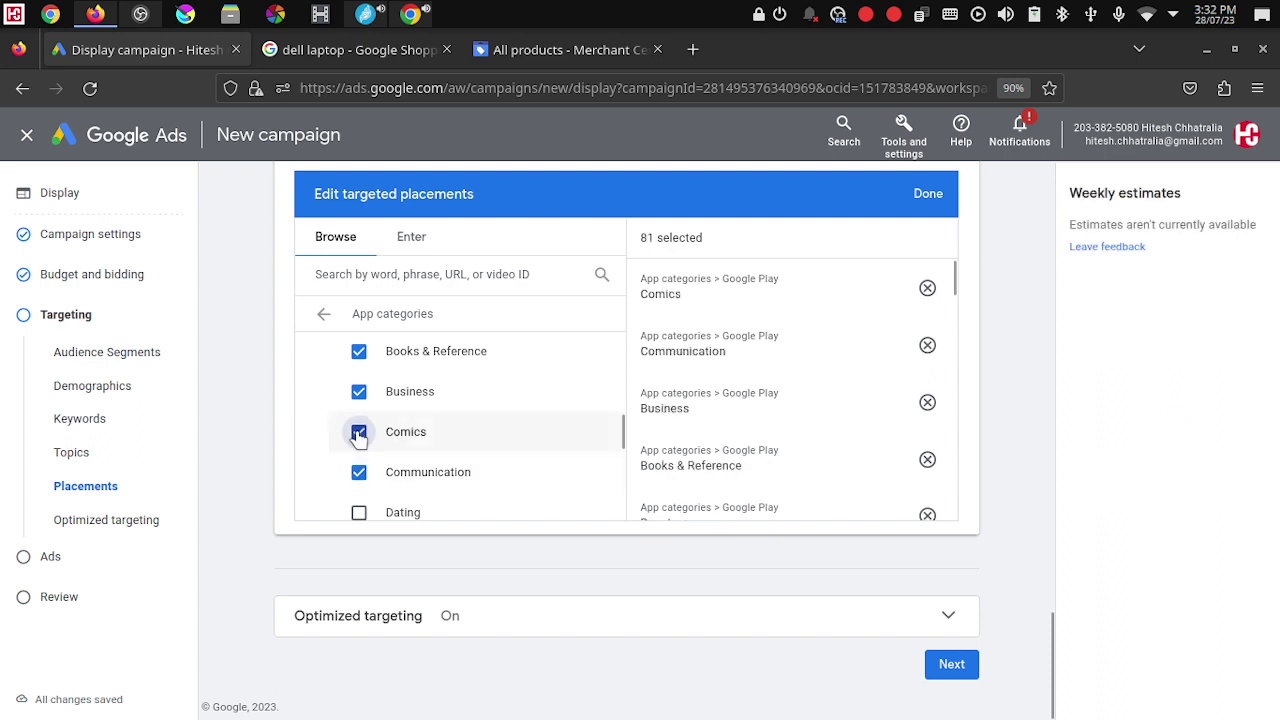
click(359, 435)
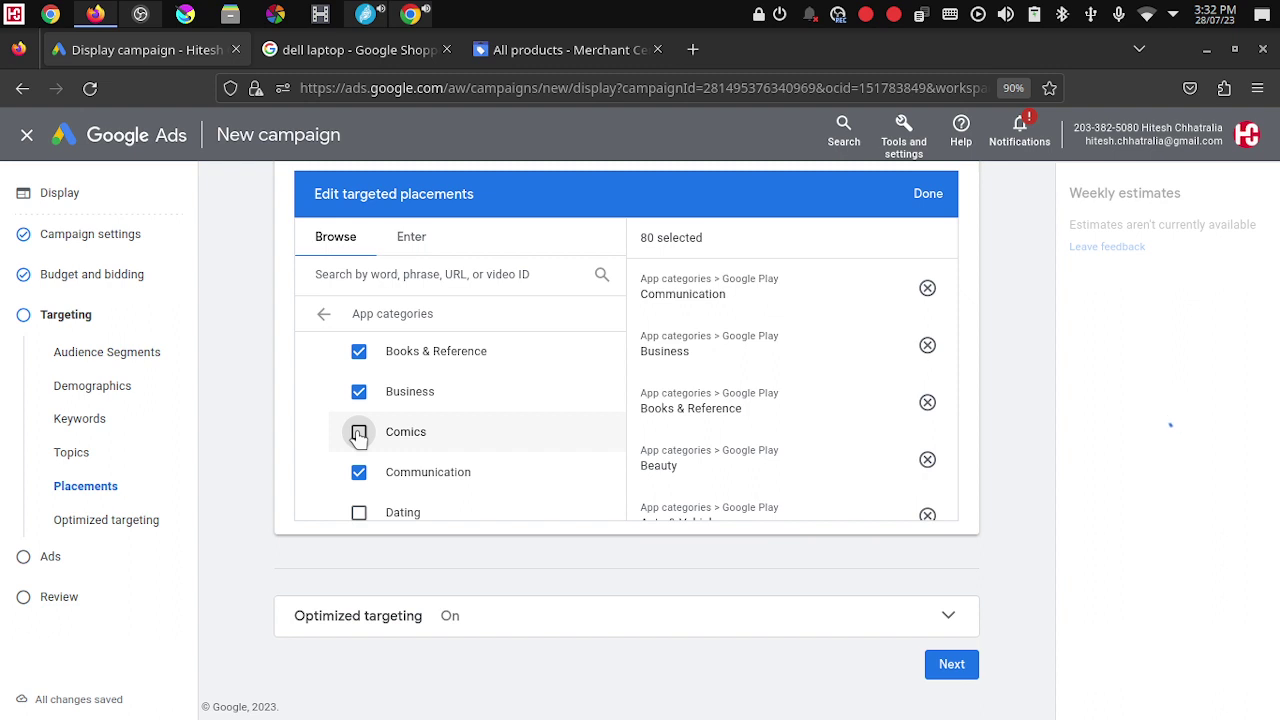
Step: Target the Google Play categories Education, Entertainment and Events
scroll(474, 417, down, 2)
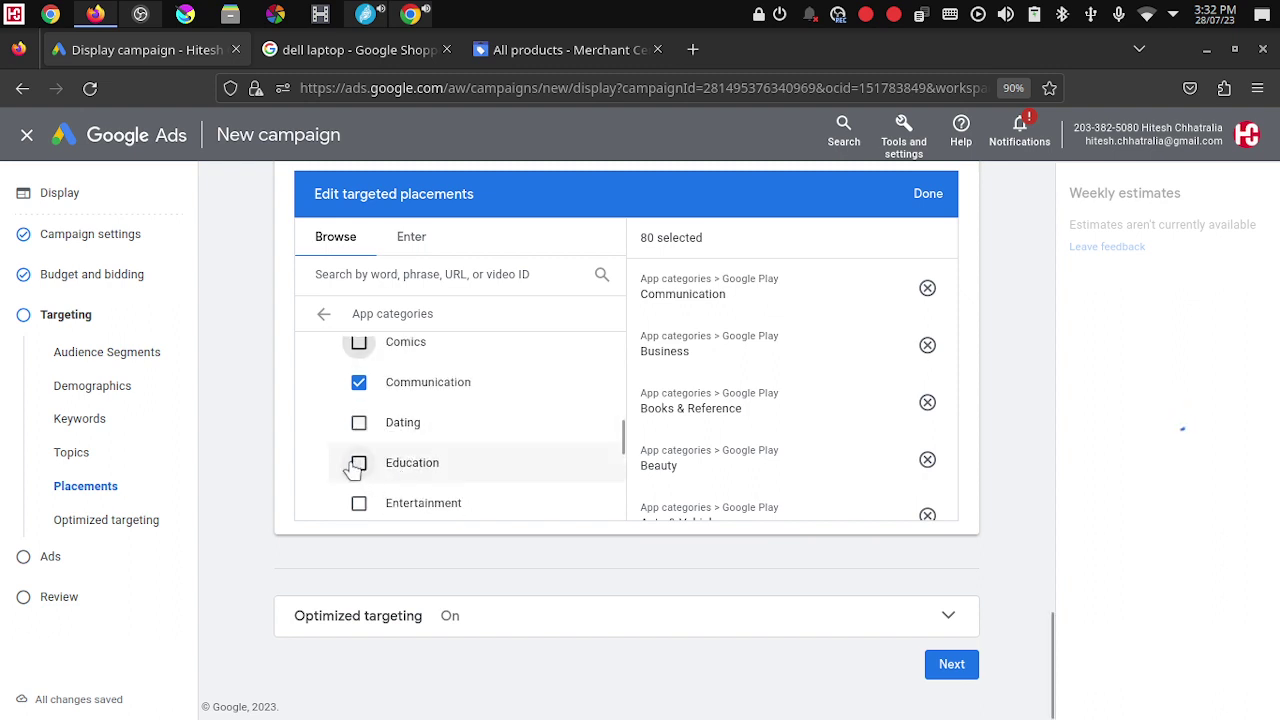
click(509, 443)
scroll(509, 443, down, 1)
click(359, 440)
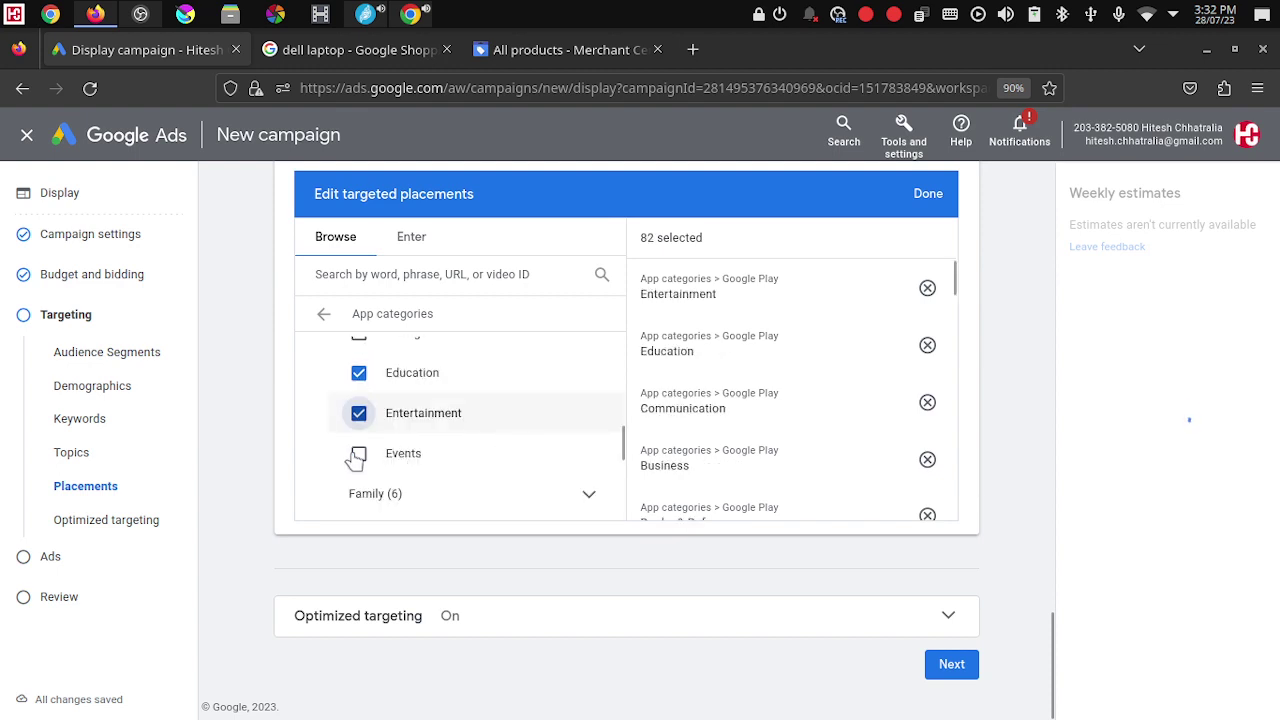
click(522, 458)
Step: Target the Google Play categories Finance, Food & Drink and House & Home
scroll(522, 458, down, 2)
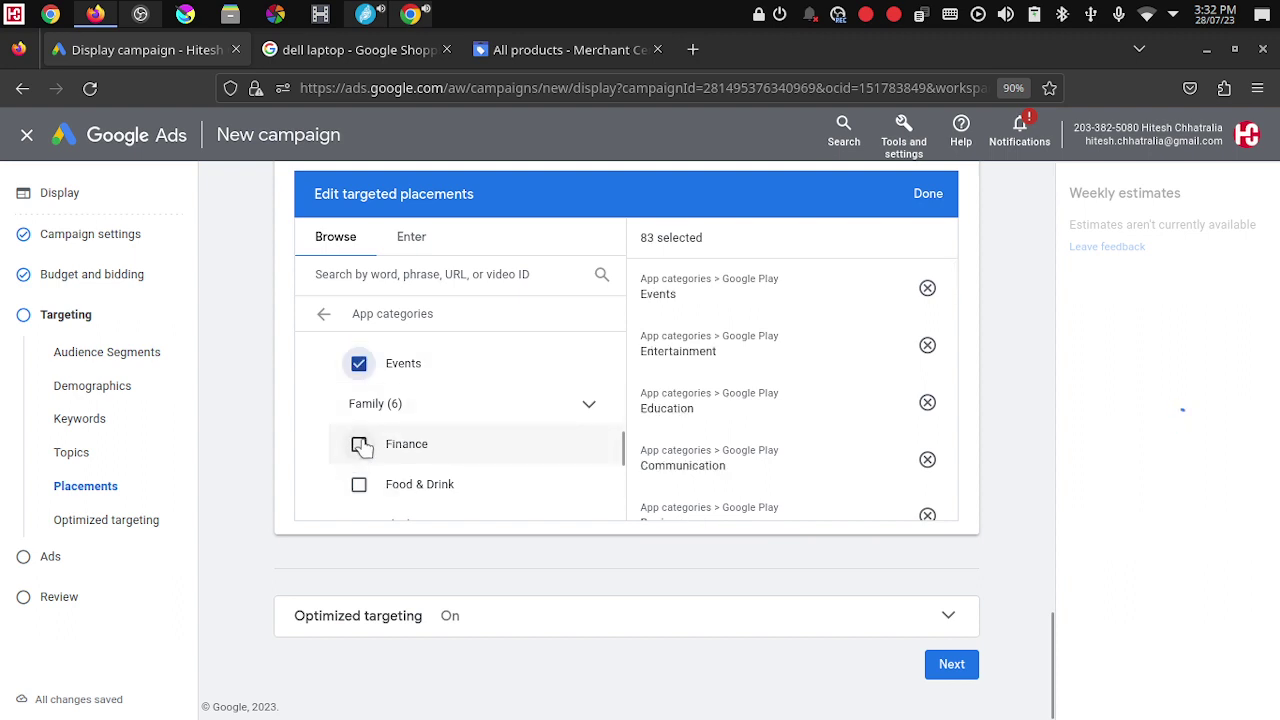
click(482, 448)
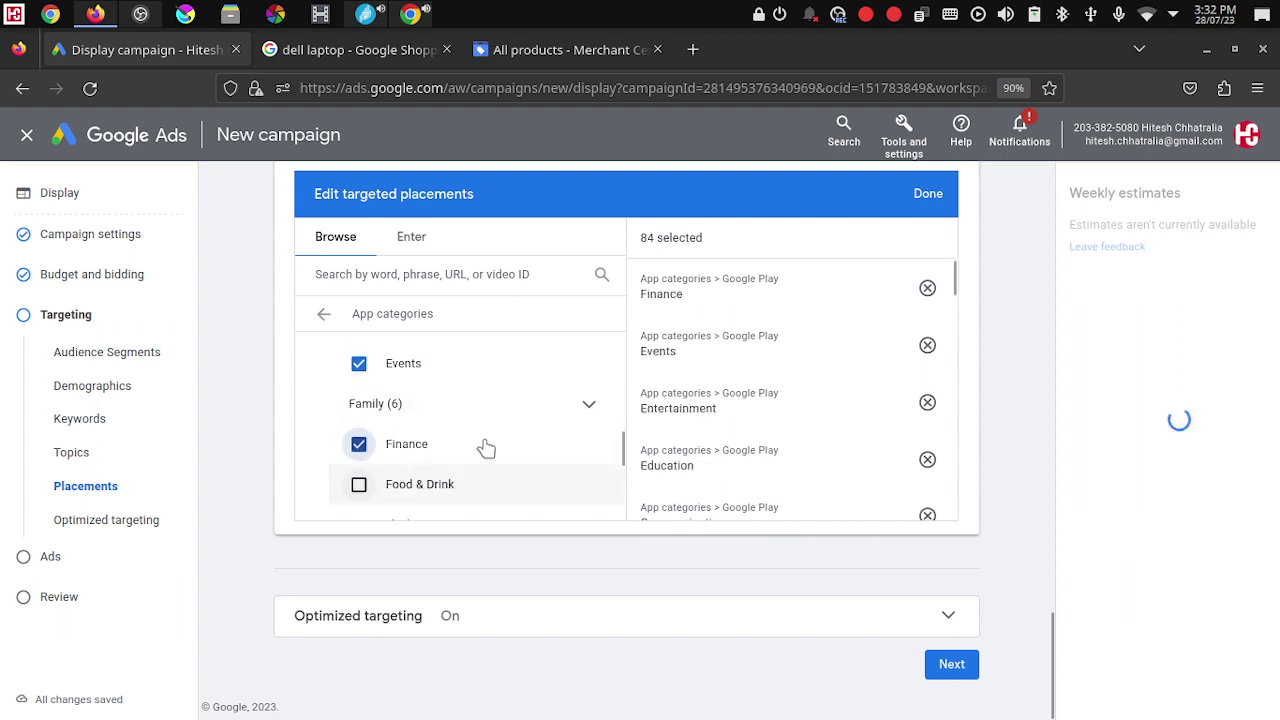
click(486, 484)
scroll(486, 449, down, 3)
scroll(486, 449, up, 1)
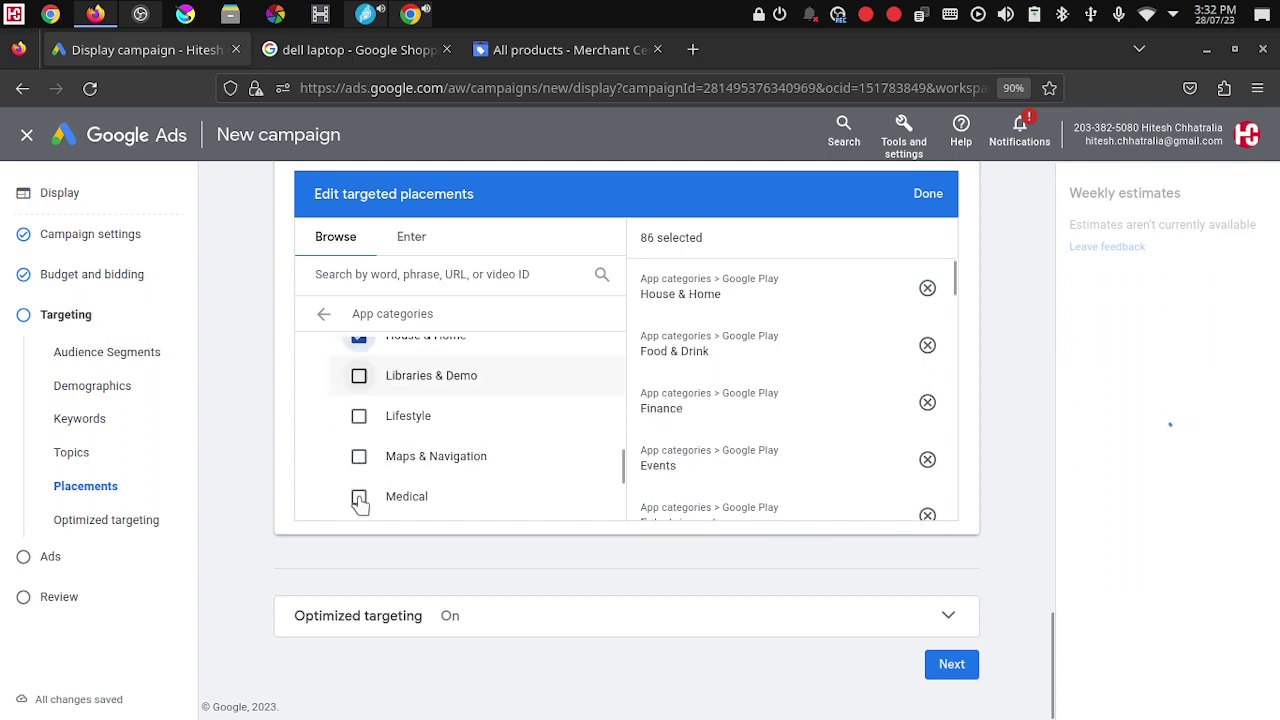
Step: Target the Google Play categories Lifestyle, Maps & Navigation, Personalization, Music & Audio, News & Magazines, Parenting, Photography and Shopping
scroll(443, 434, down, 2)
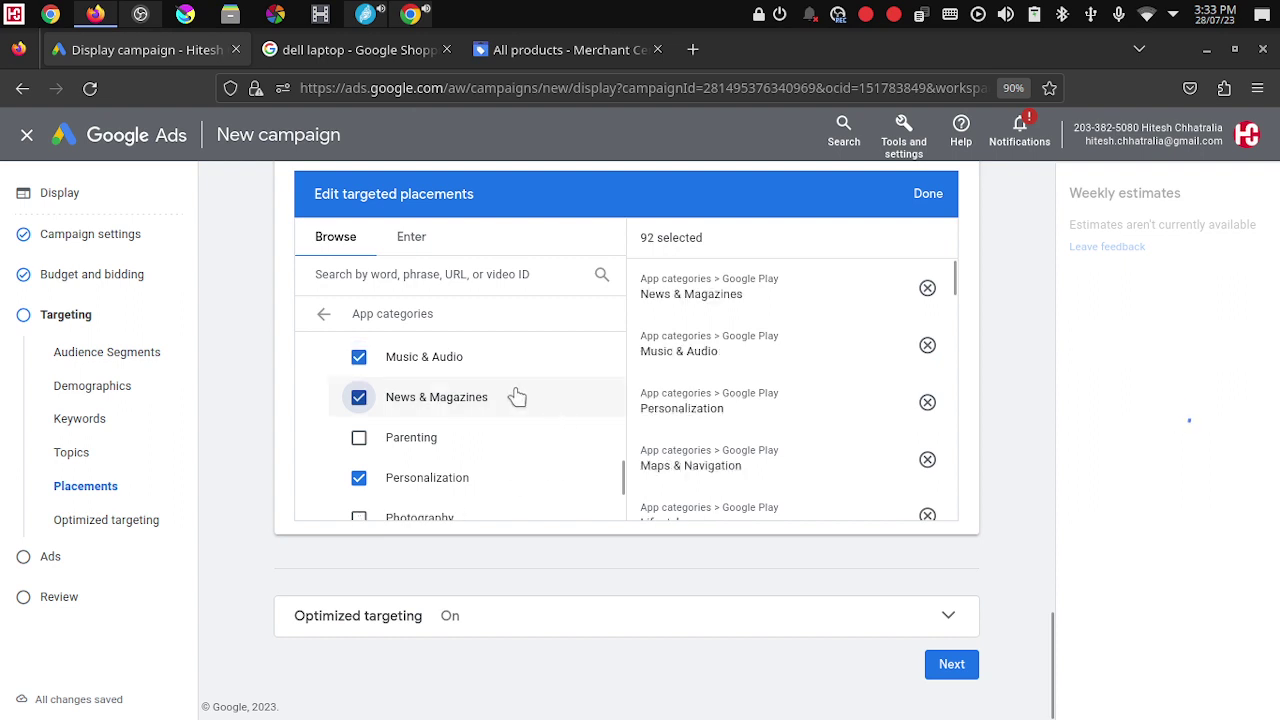
click(520, 437)
scroll(534, 391, down, 2)
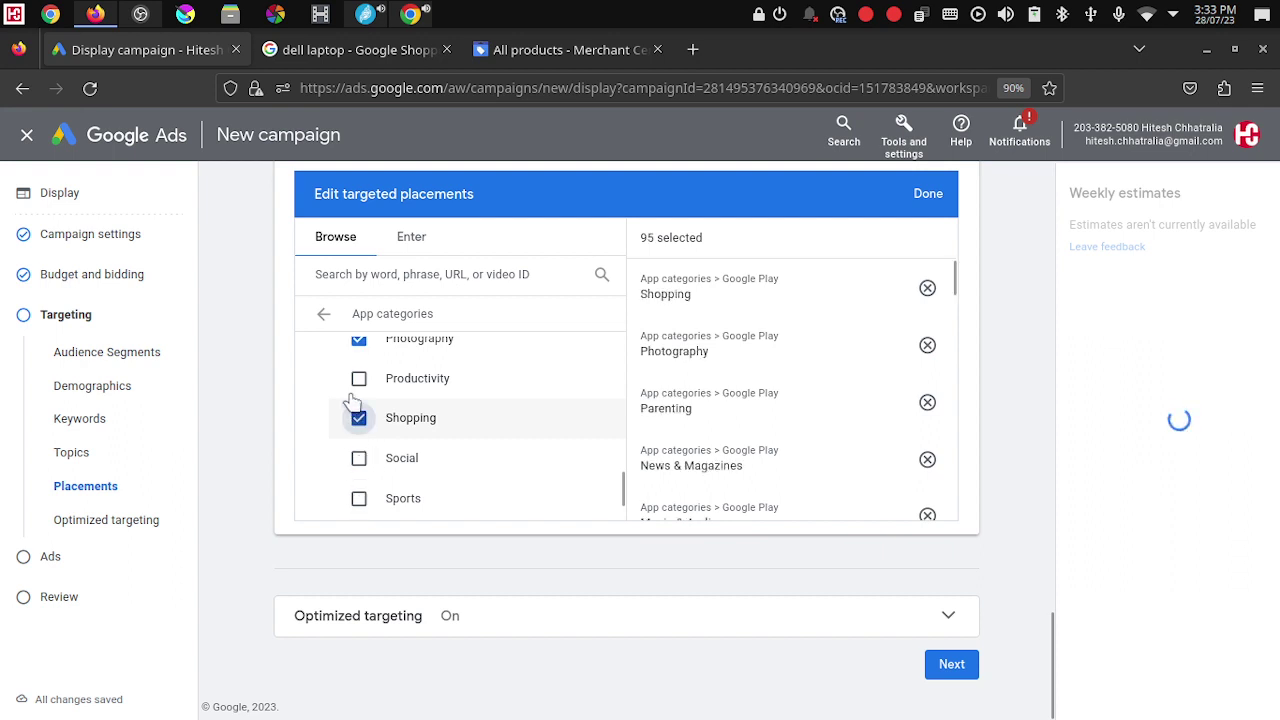
Step: Target the Google Play categories Social, Sports and Productivity
click(400, 400)
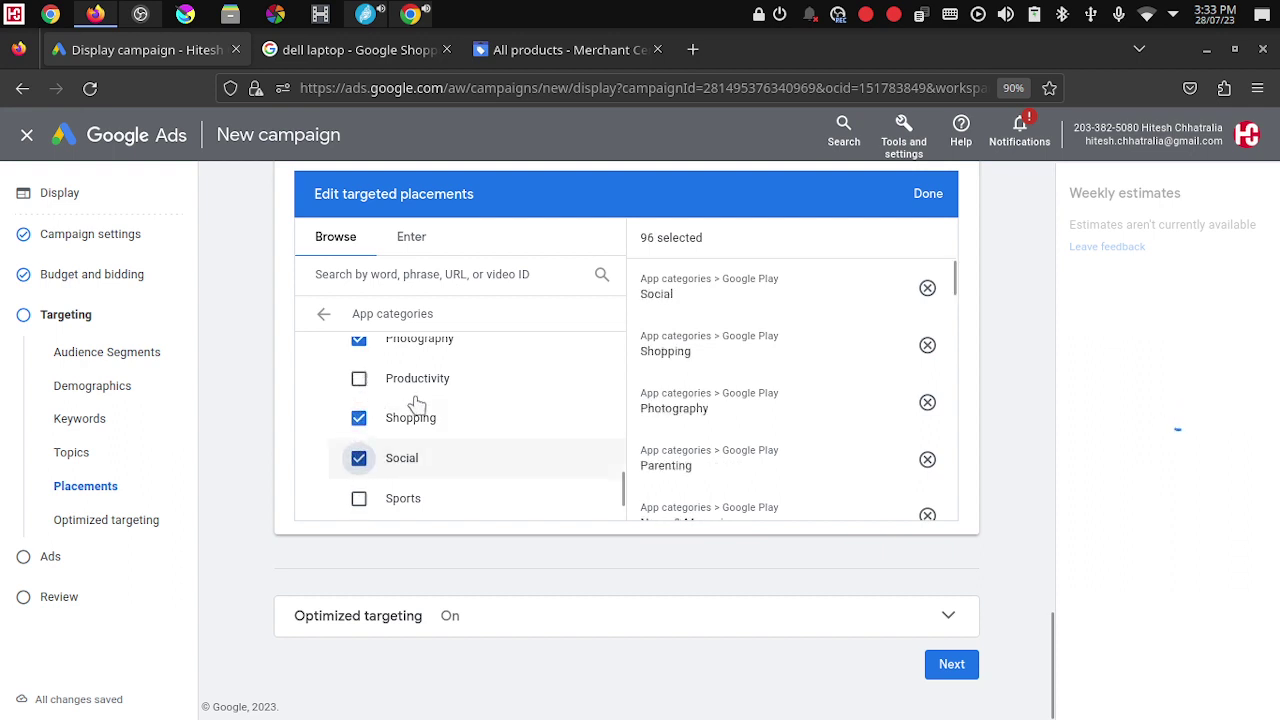
click(475, 448)
click(404, 387)
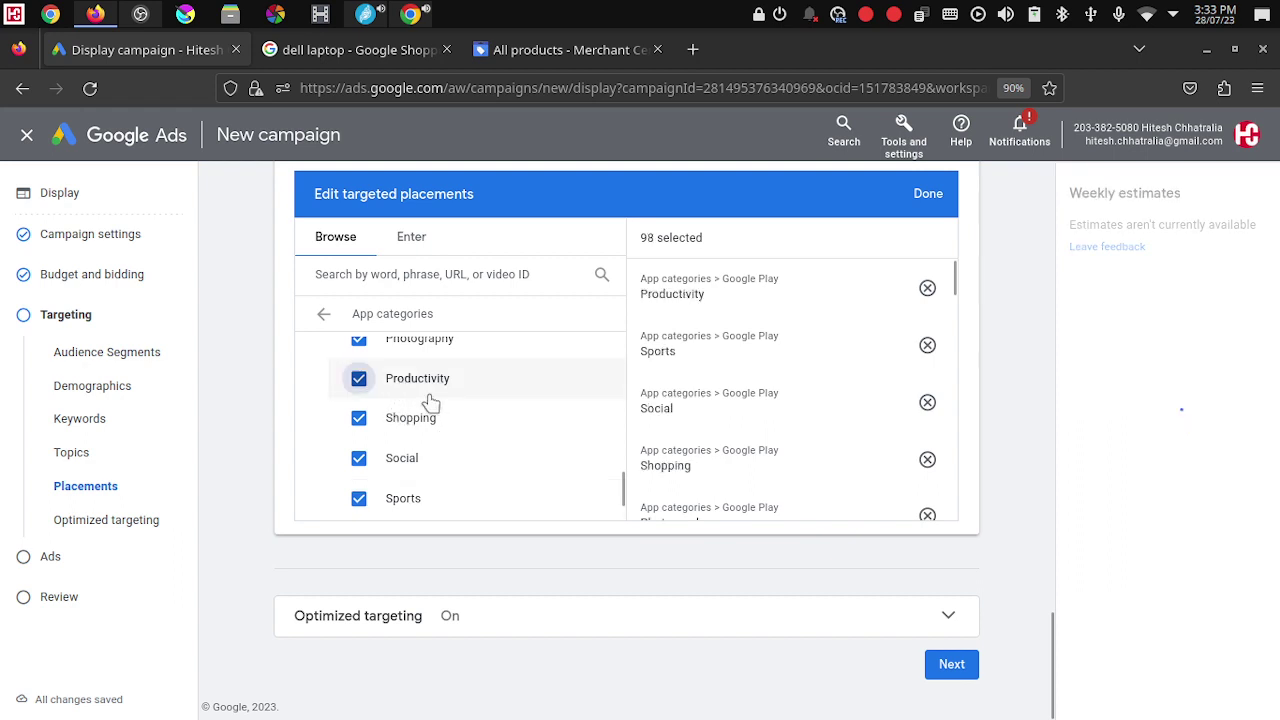
Step: Target the Google Play categories Tools, Travel & Local, Video Players & Editors and Weather, and finish editing the targeted placements
scroll(557, 435, down, 3)
scroll(553, 437, up, 2)
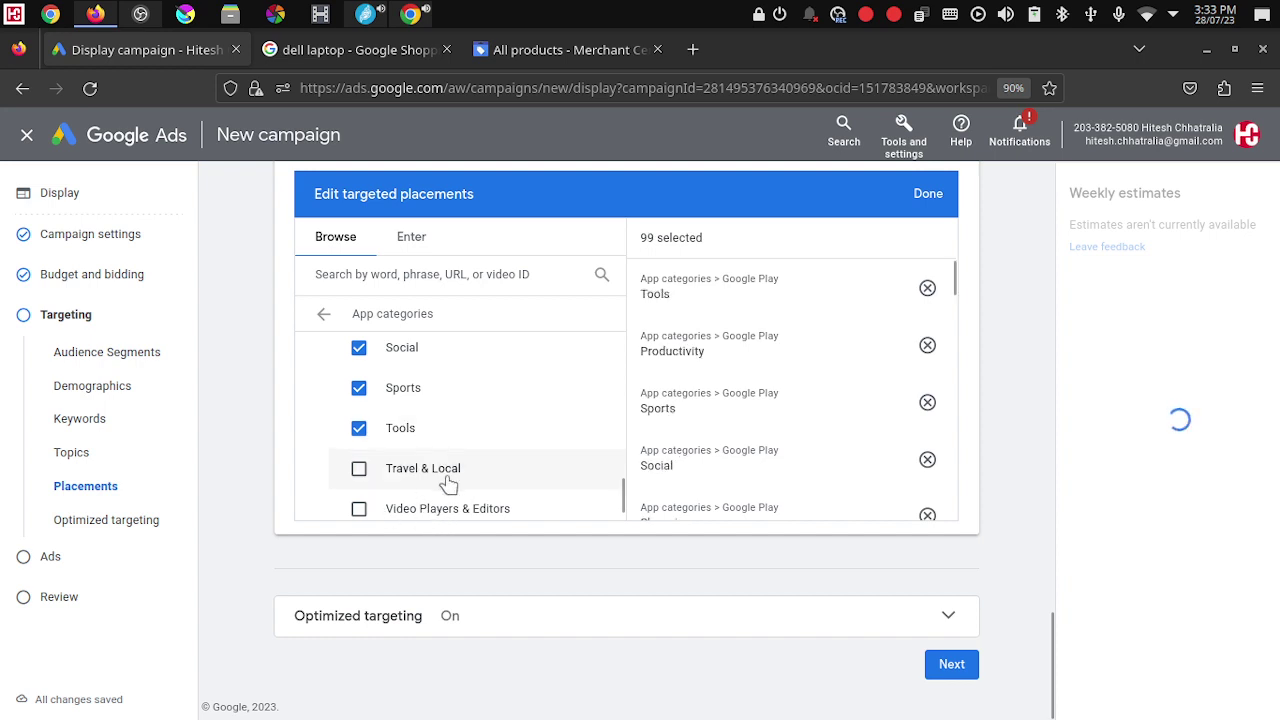
click(451, 478)
scroll(447, 482, down, 2)
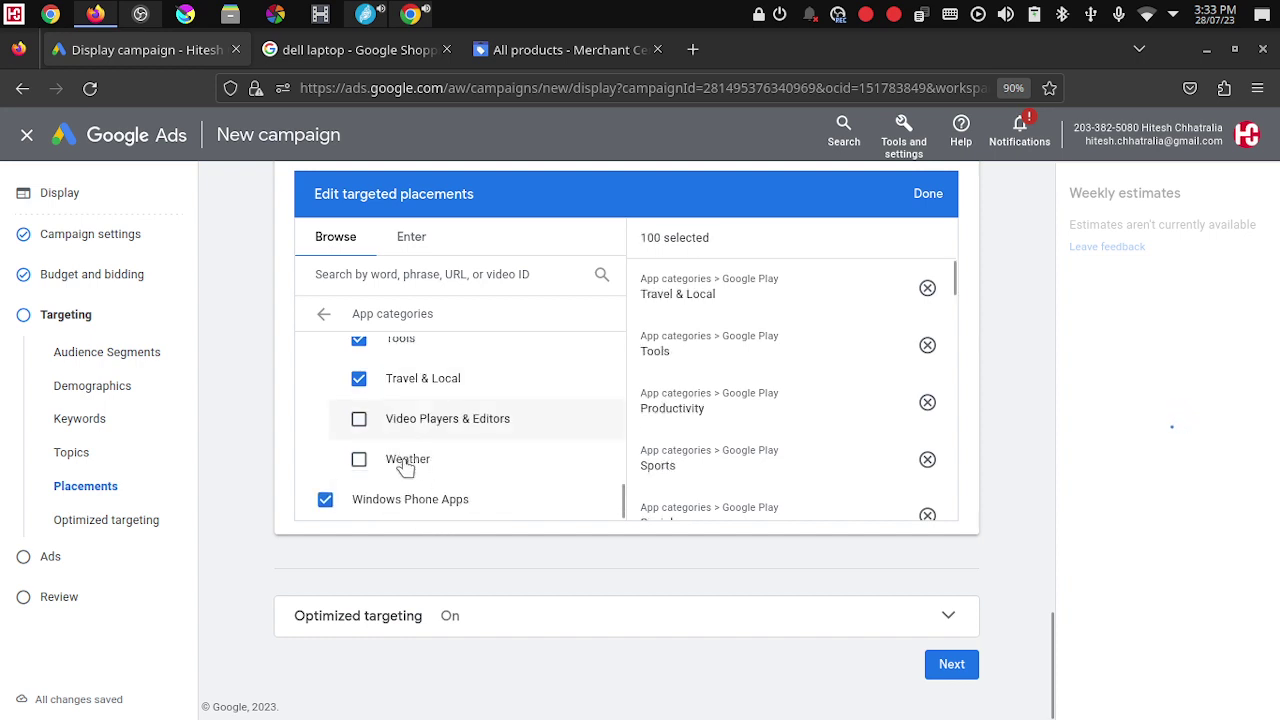
click(455, 459)
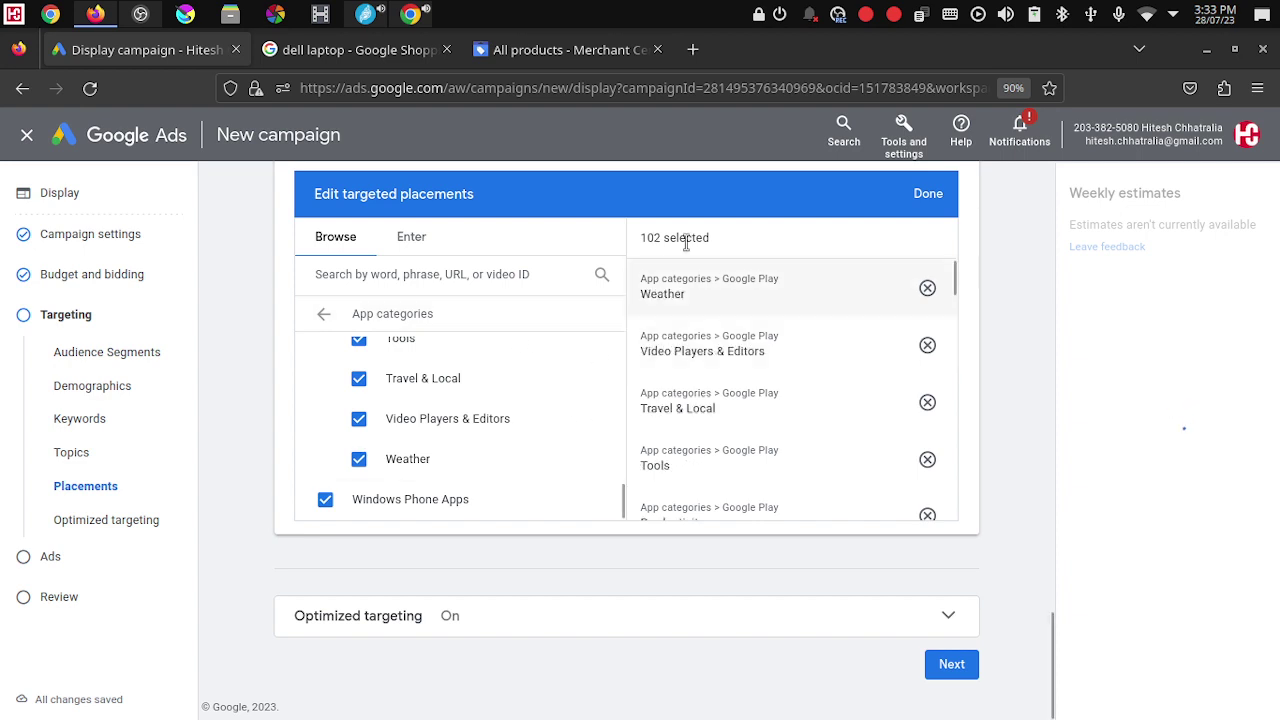
drag(642, 235, 757, 240)
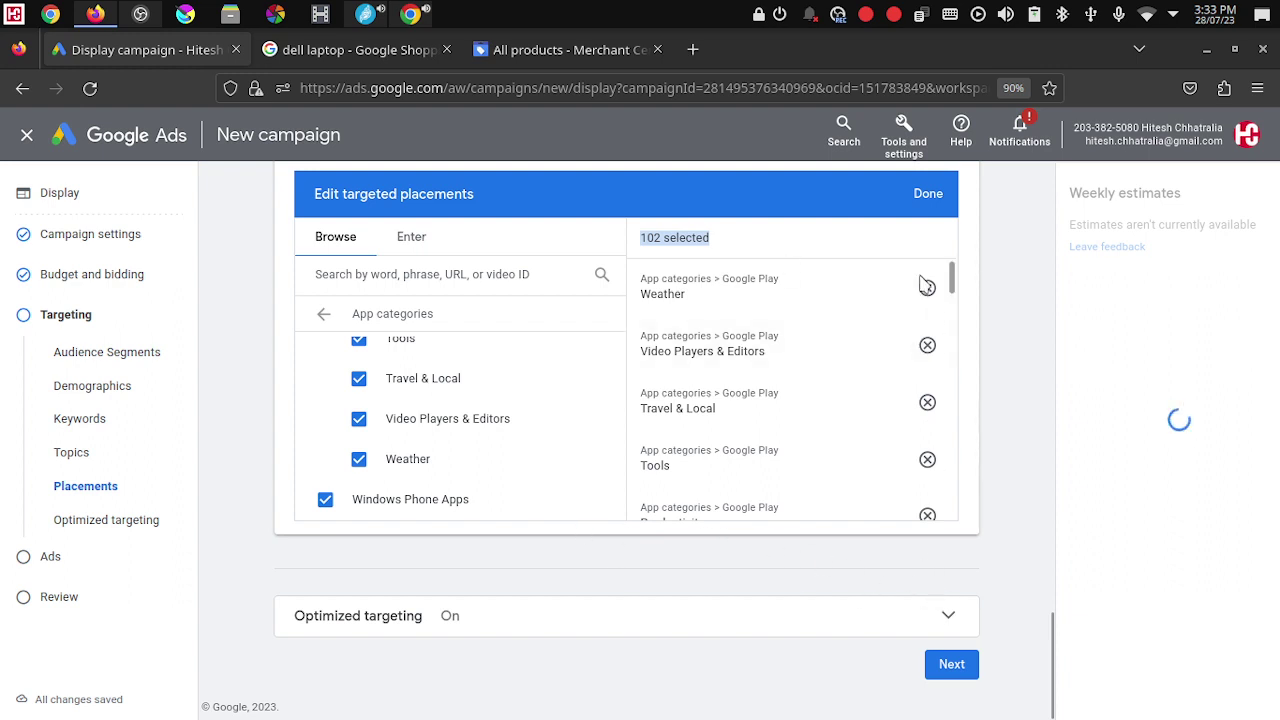
click(912, 200)
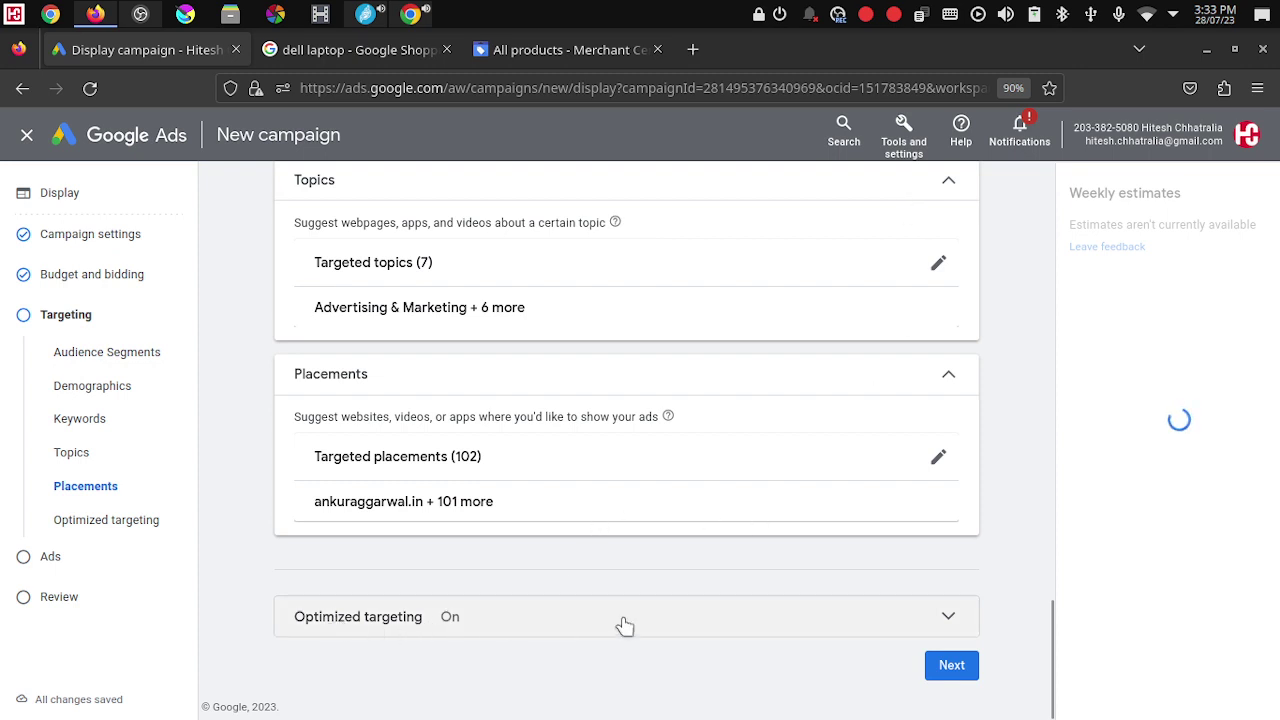
Step: Switch Use optimized targeting off and on again, leaving it enabled, and continue to the Ads section
click(948, 620)
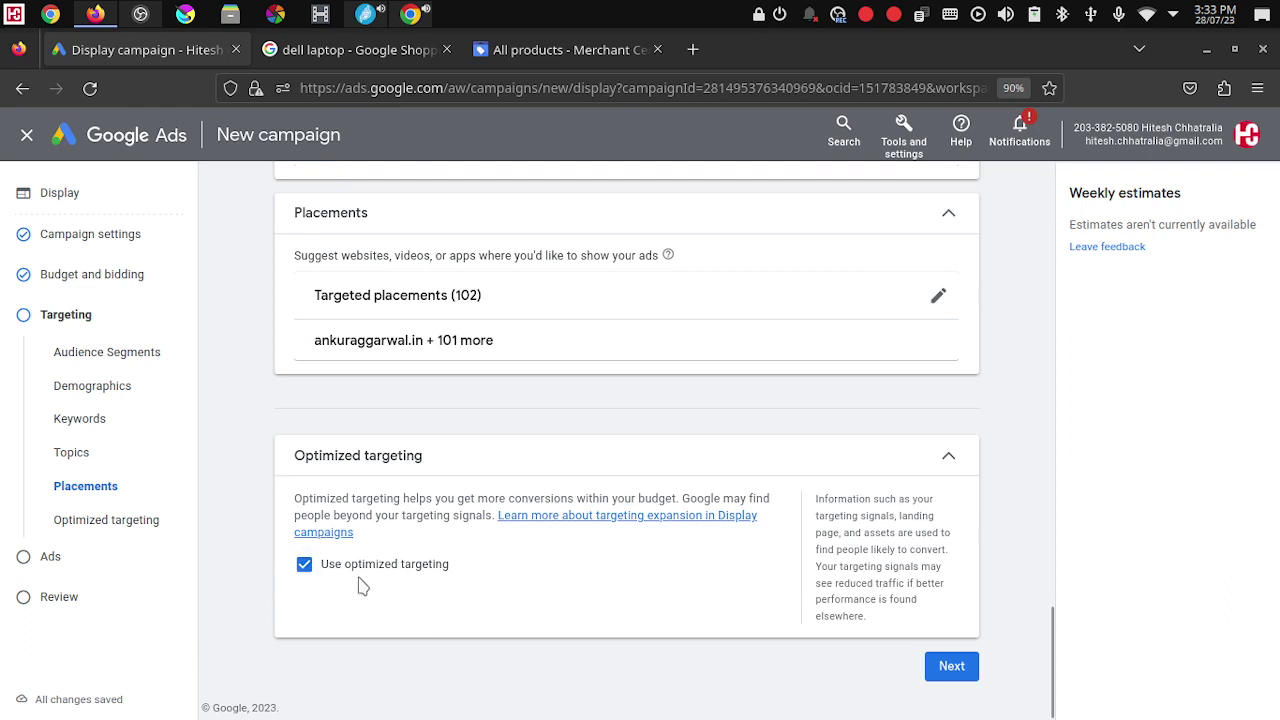
click(305, 568)
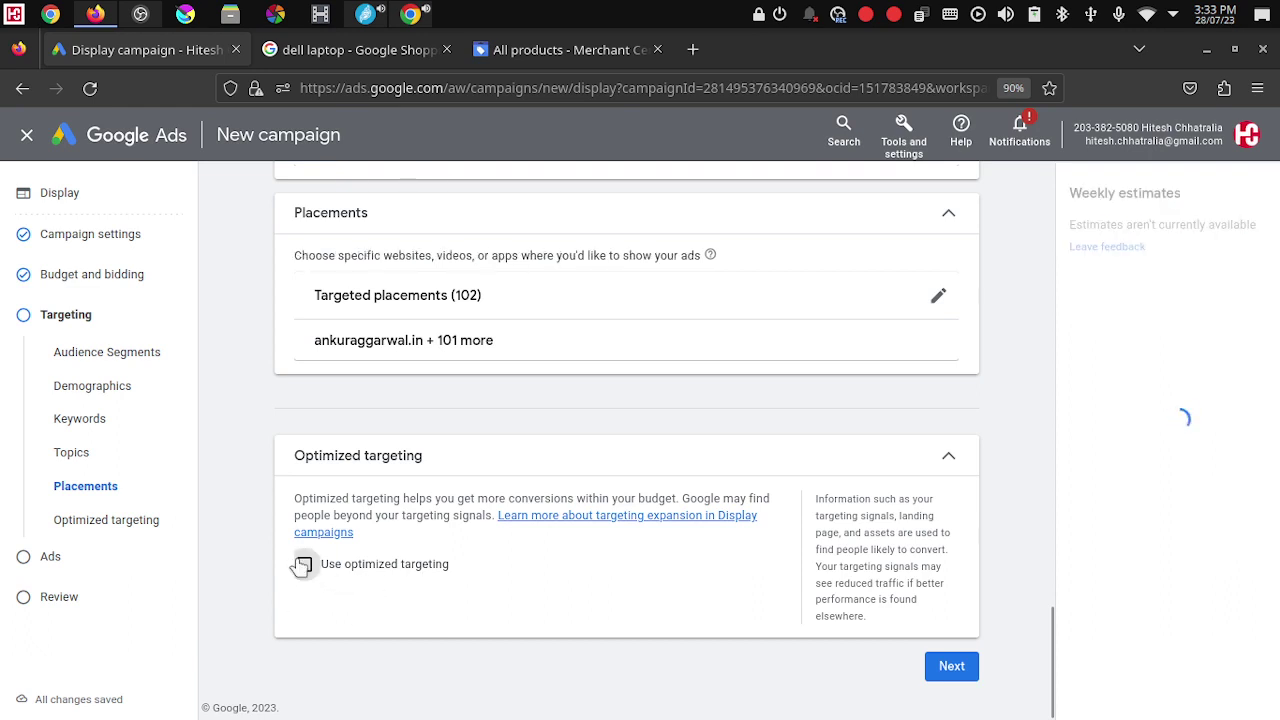
click(303, 566)
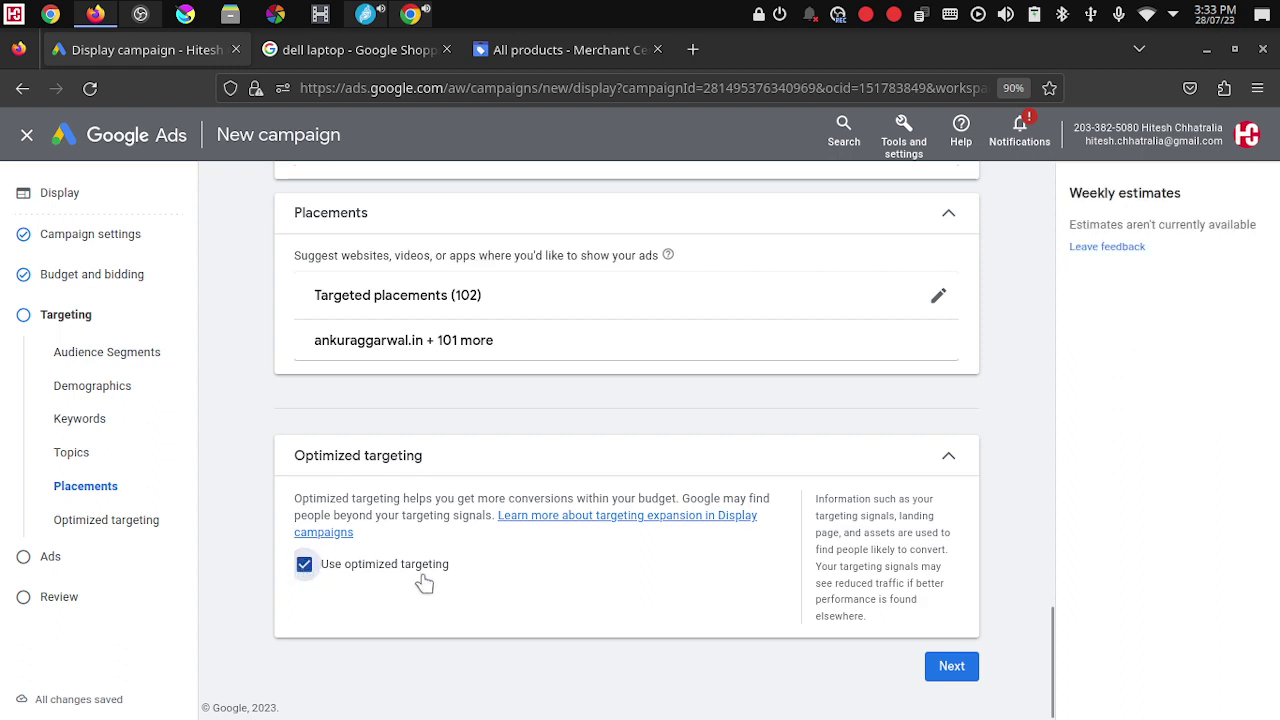
click(950, 667)
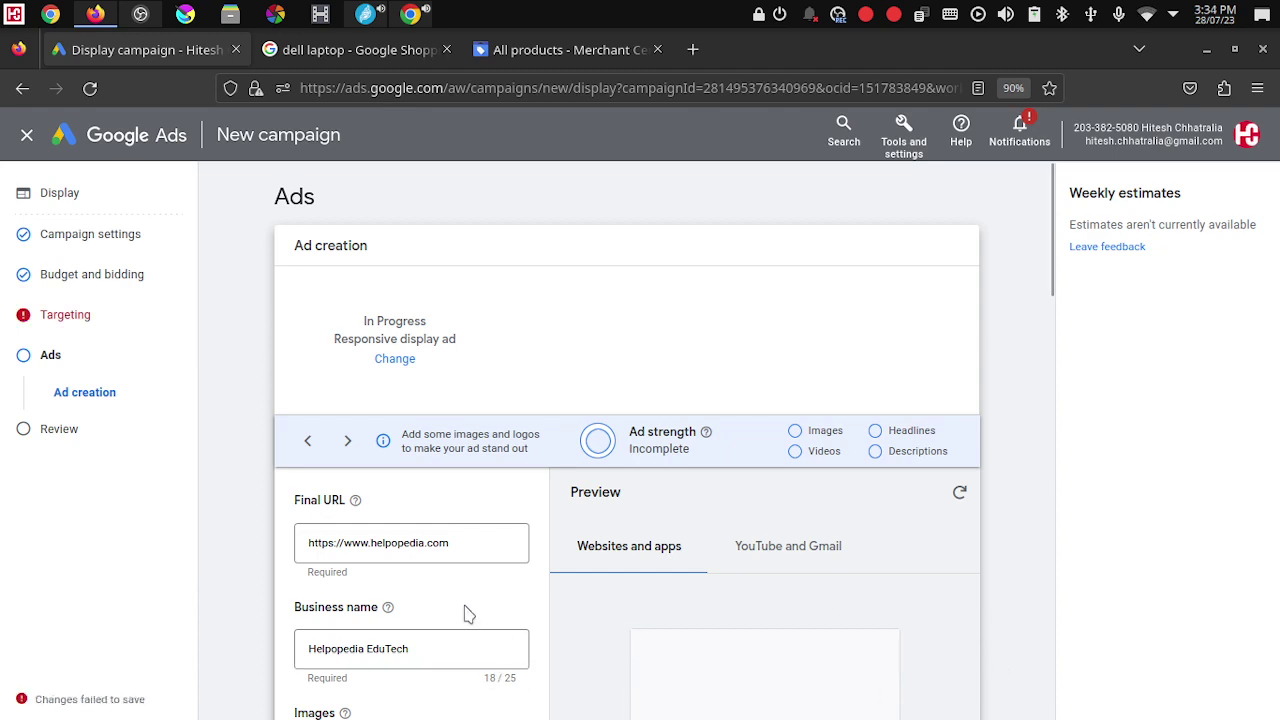
Step: Choose d2.jpg, the square Digital Marketing image and the graduation cap image from the asset library for the responsive display ad
scroll(460, 609, down, 2)
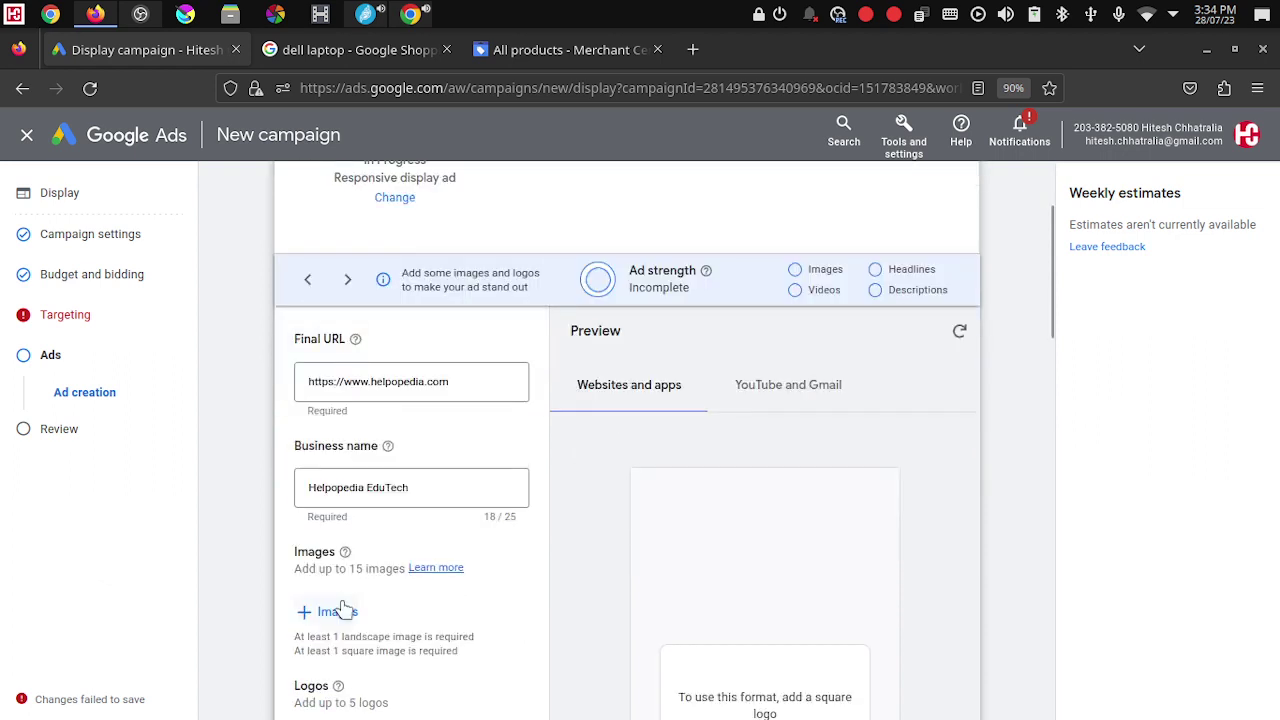
drag(352, 567, 397, 566)
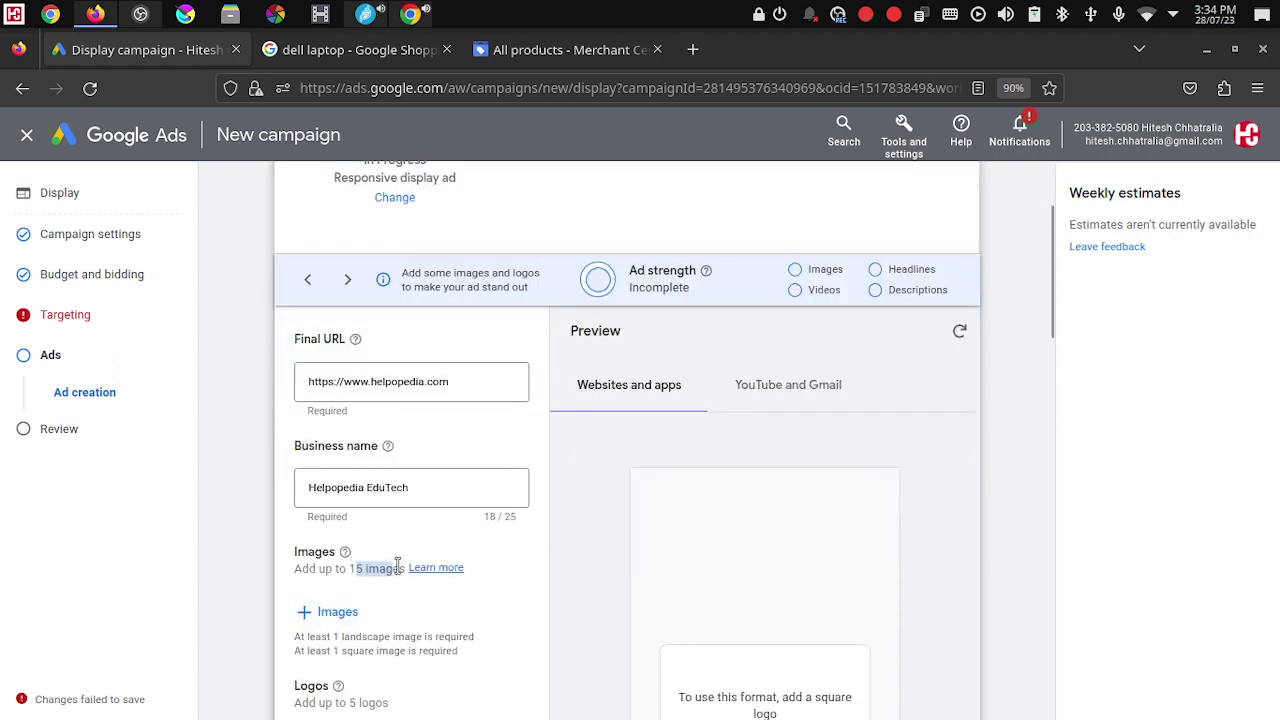
click(325, 612)
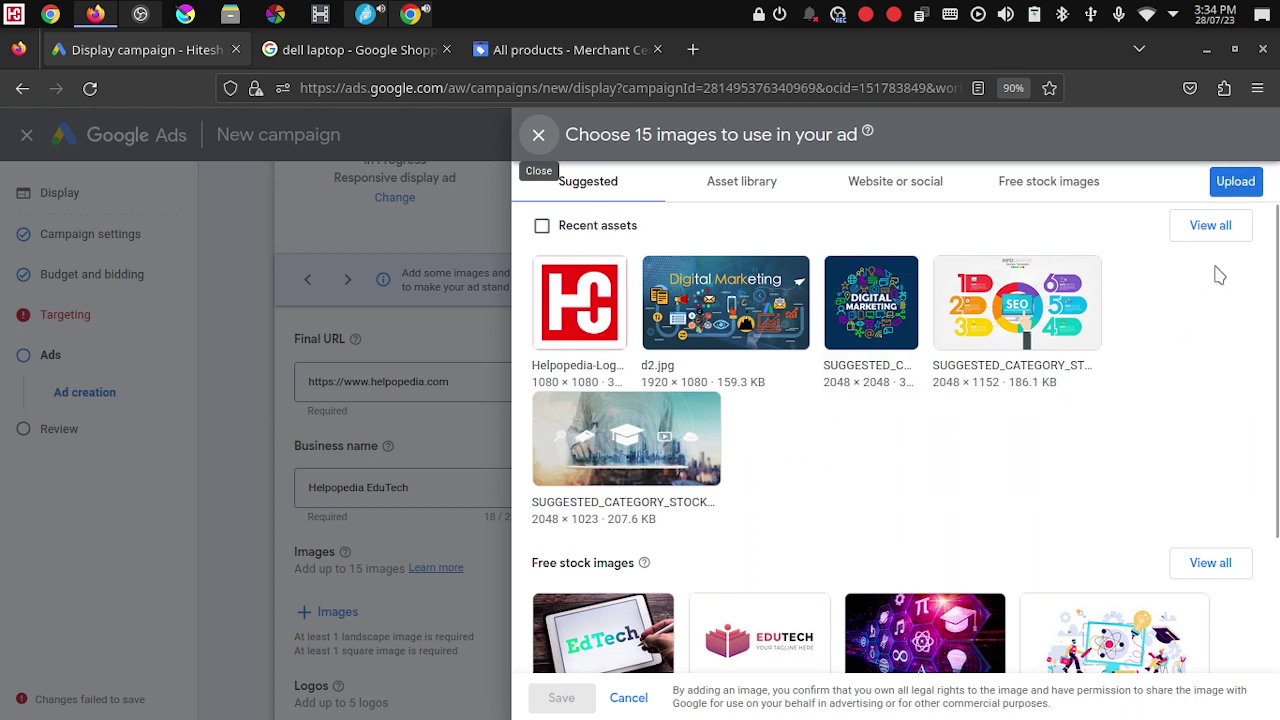
click(1212, 229)
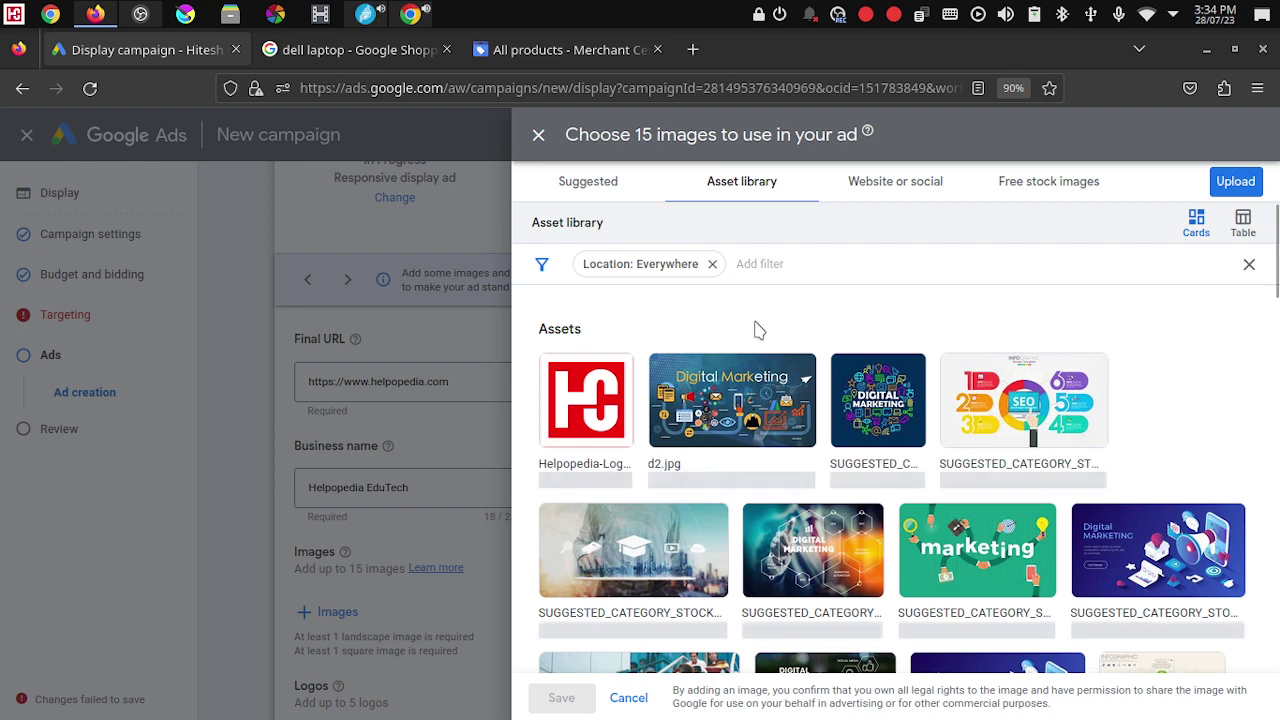
mouse_move(722, 396)
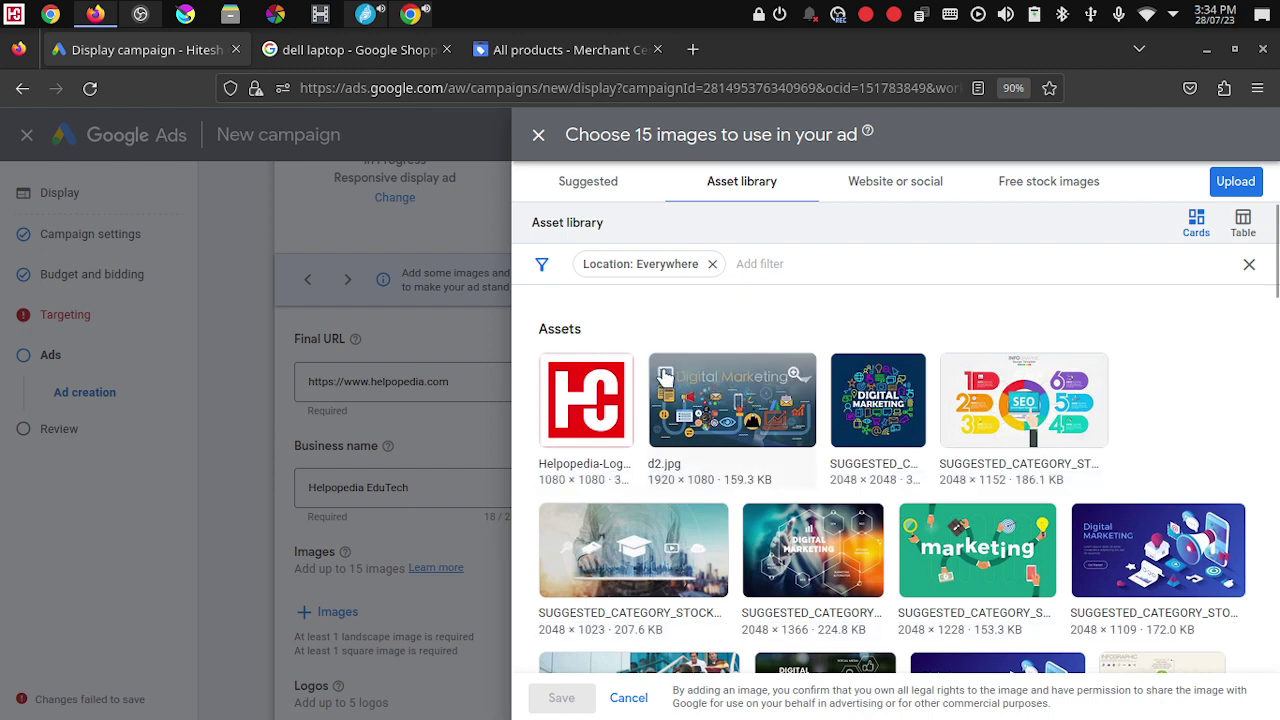
click(665, 375)
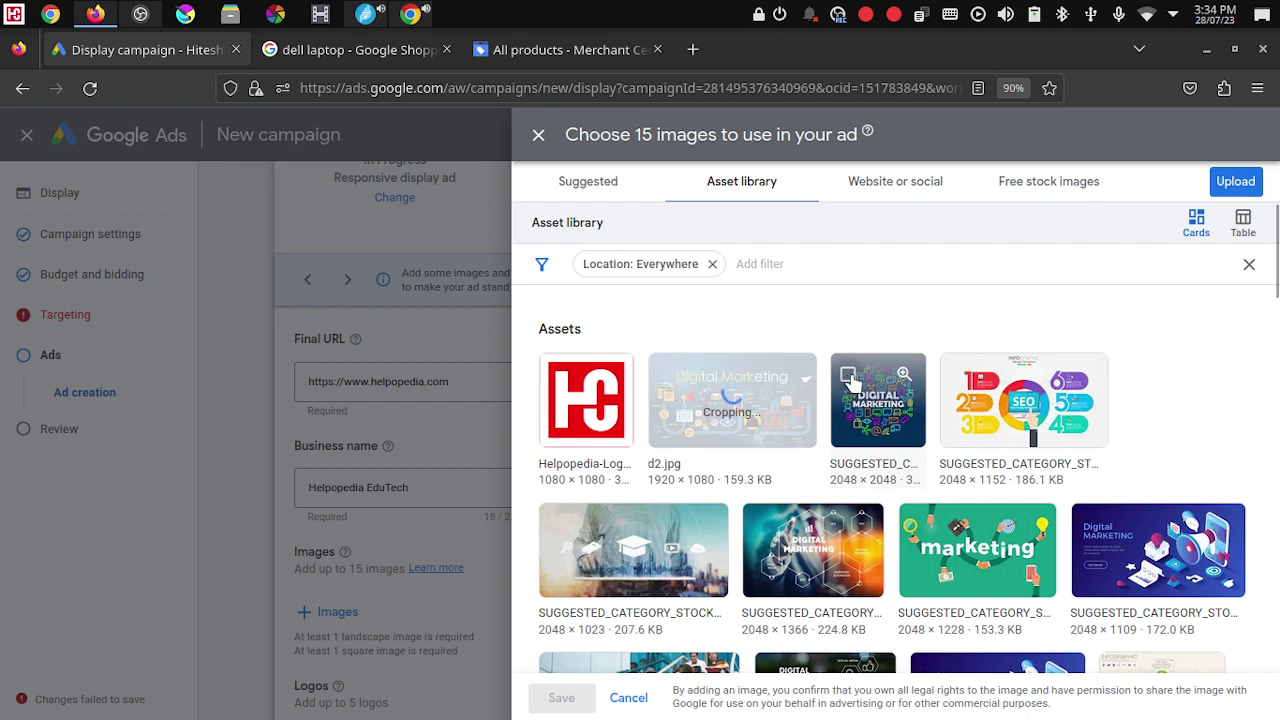
click(848, 377)
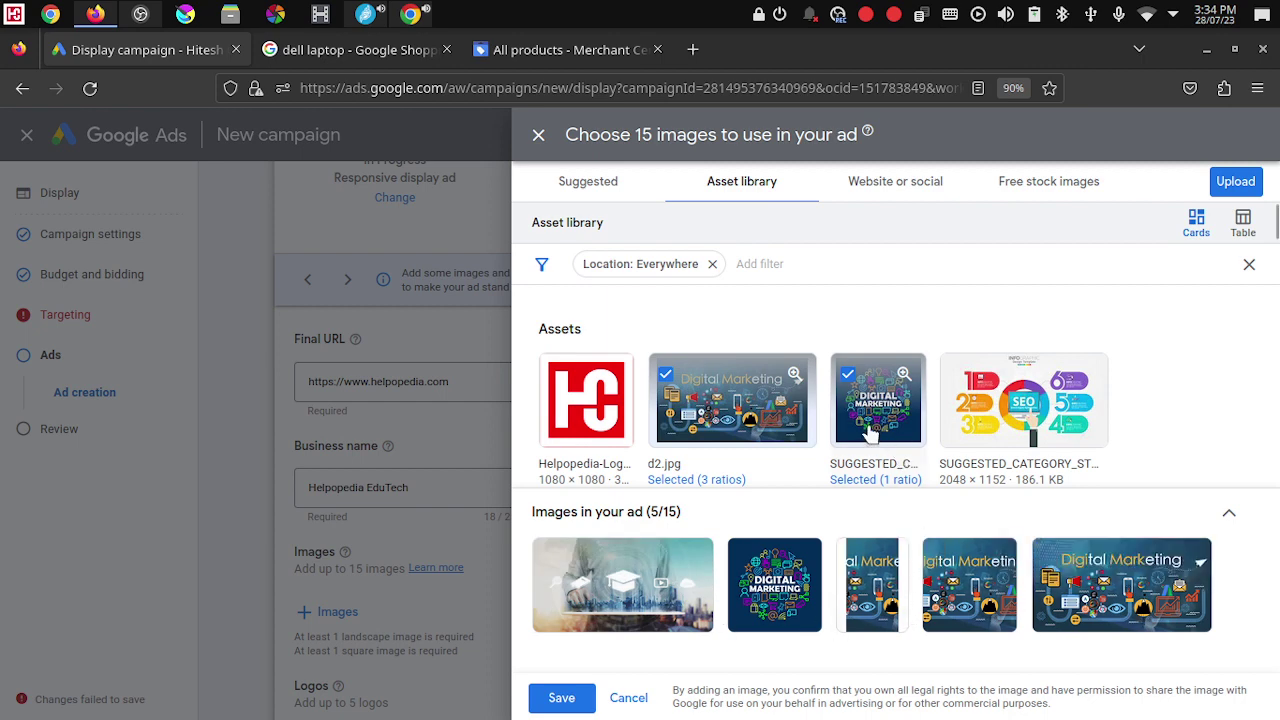
Step: Add the hexagon-patterned Digital Marketing, green marketing and purple megaphone Digital Marketing images to the ad
scroll(880, 445, down, 2)
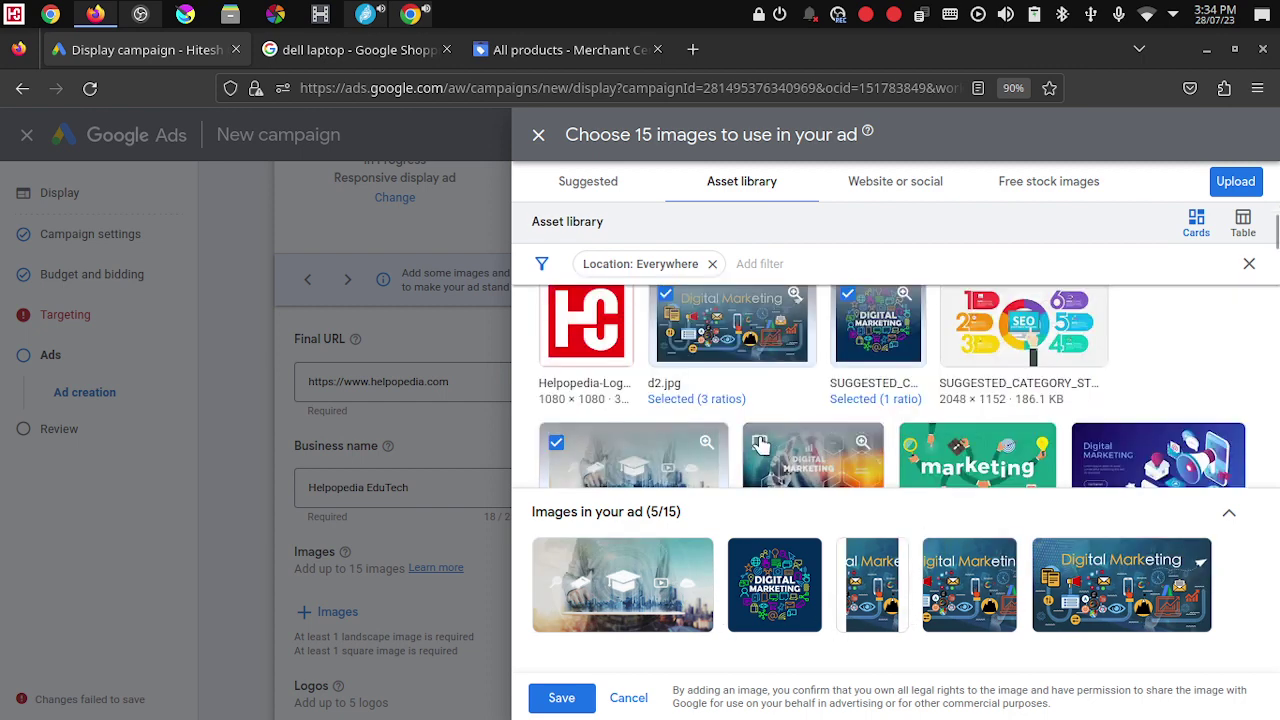
click(850, 453)
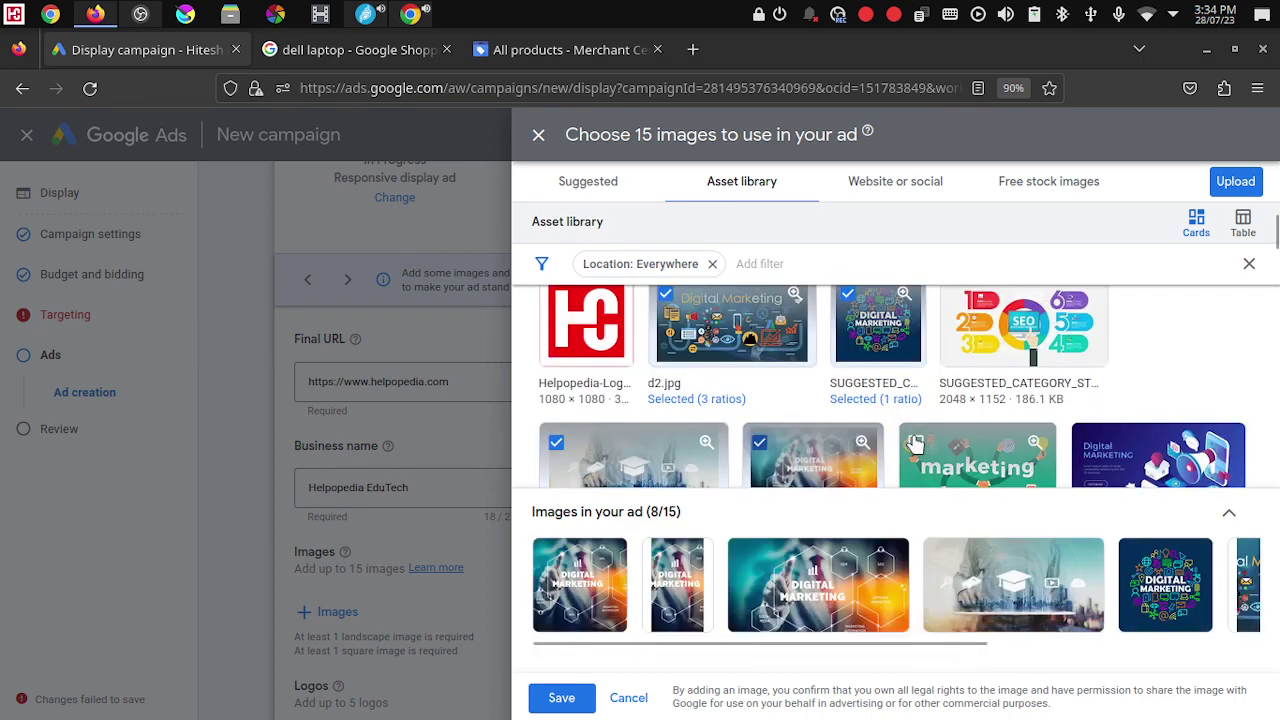
click(915, 443)
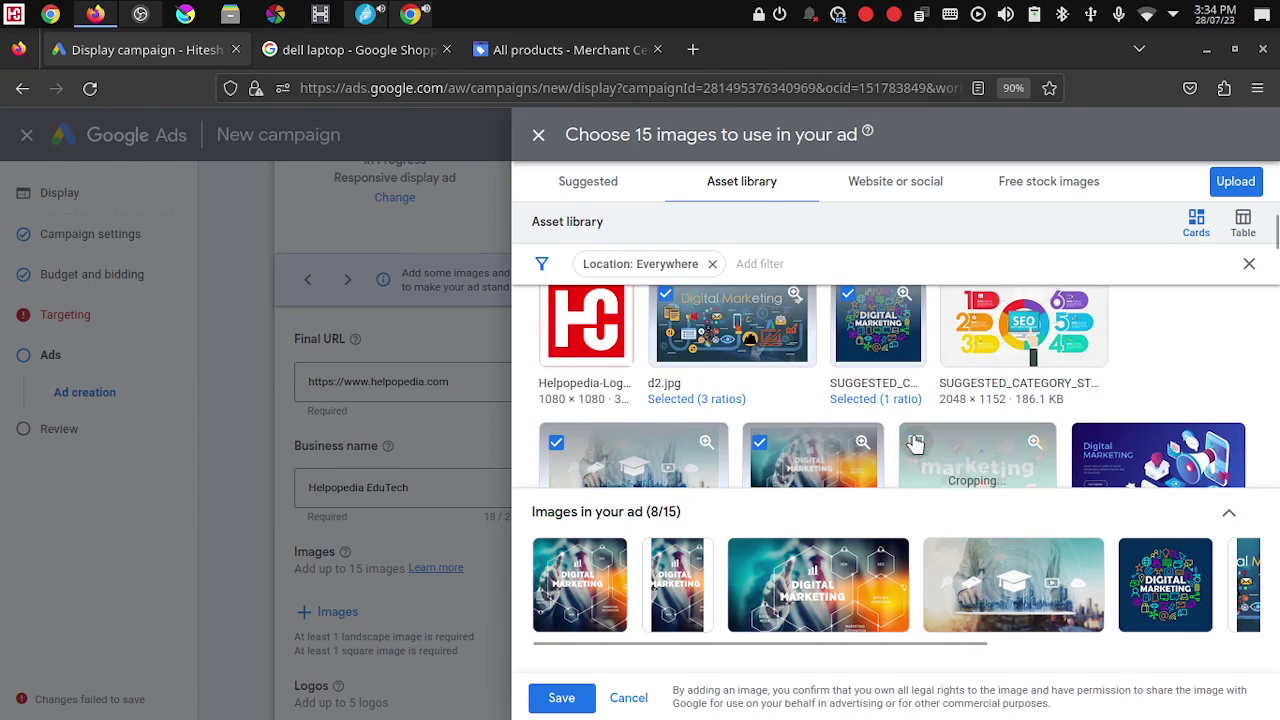
click(1100, 450)
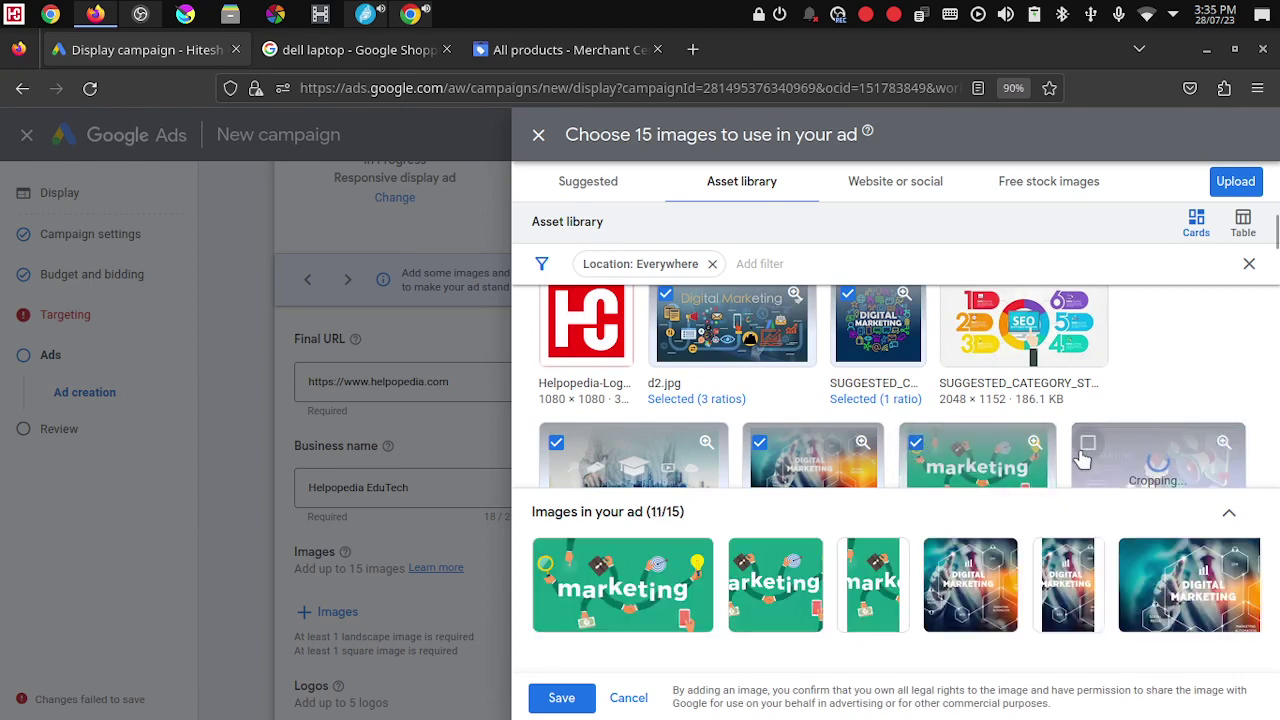
Step: Add the helpopedia.com students image and the dark Digital Marketing tablet image, and save the ad's image selection
scroll(1085, 456, down, 2)
scroll(1085, 456, down, 2)
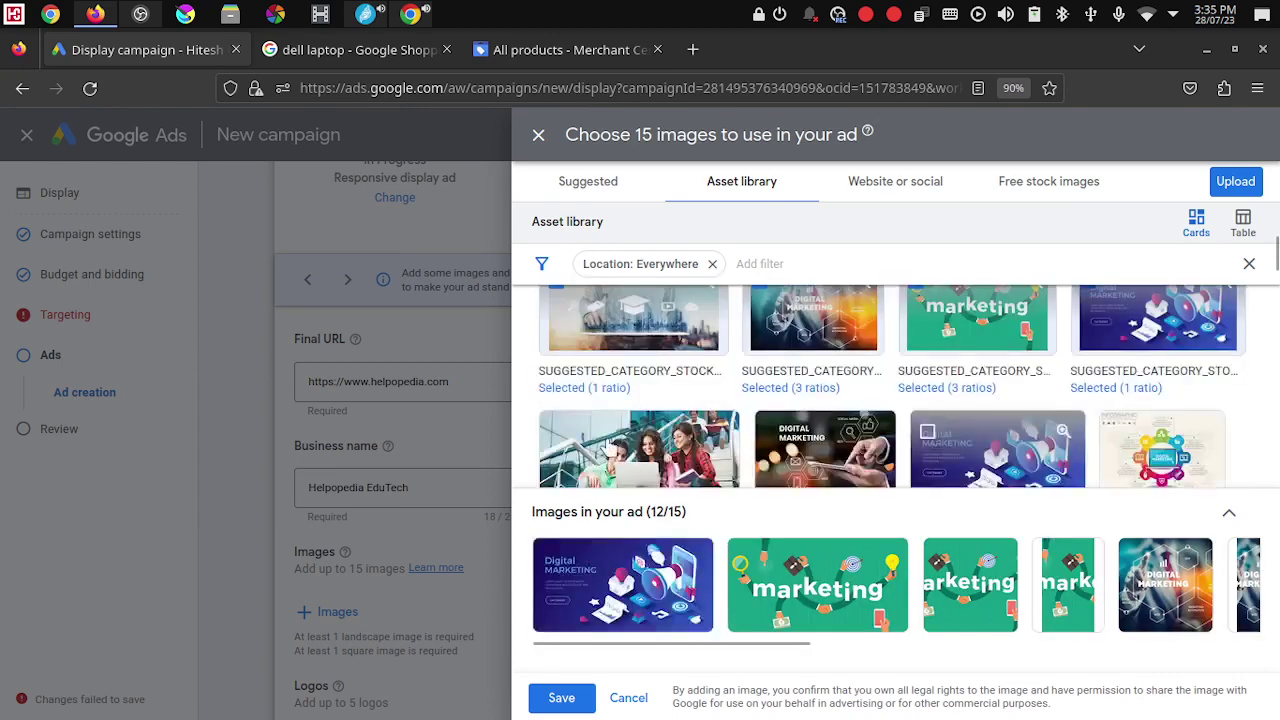
click(556, 432)
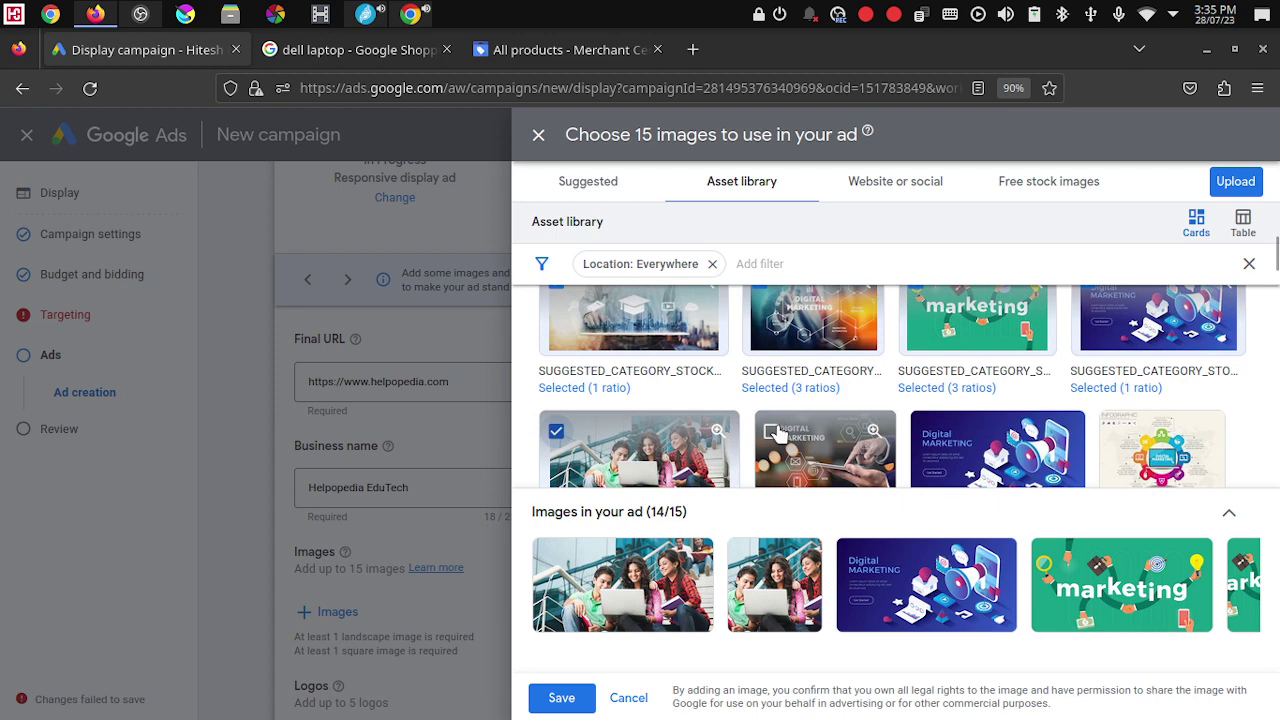
scroll(1004, 424, down, 2)
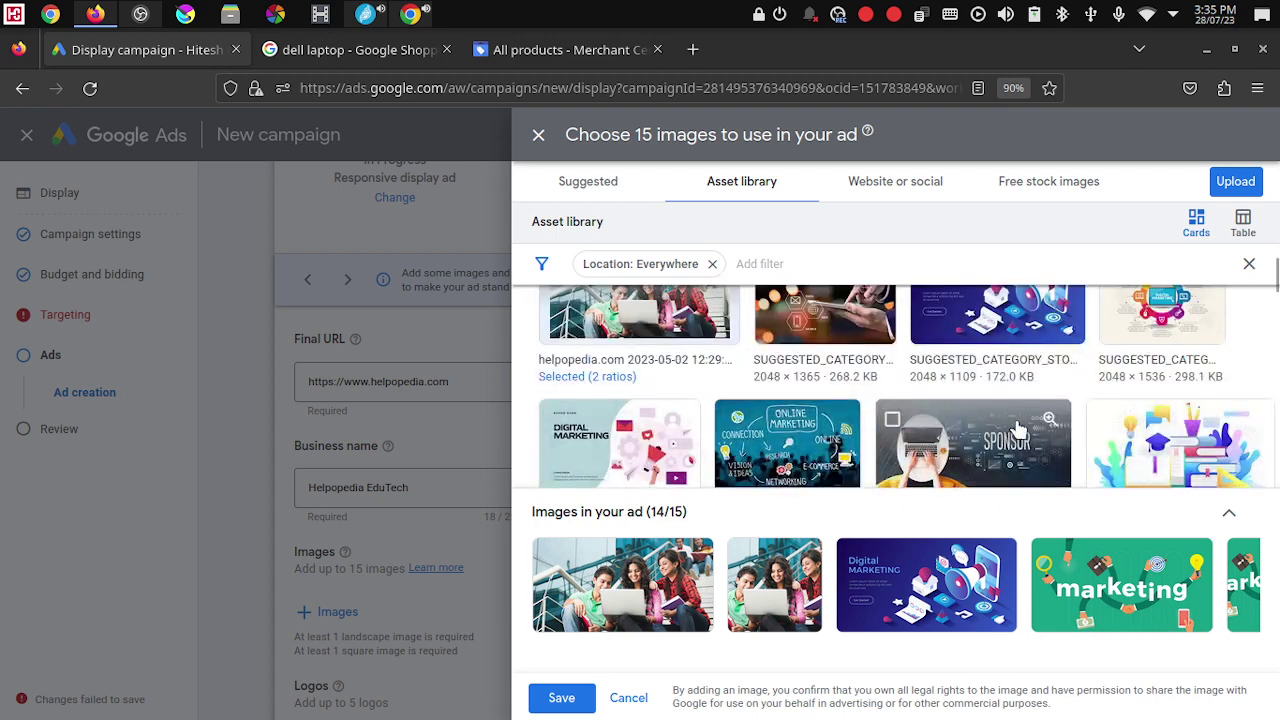
scroll(950, 430, up, 1)
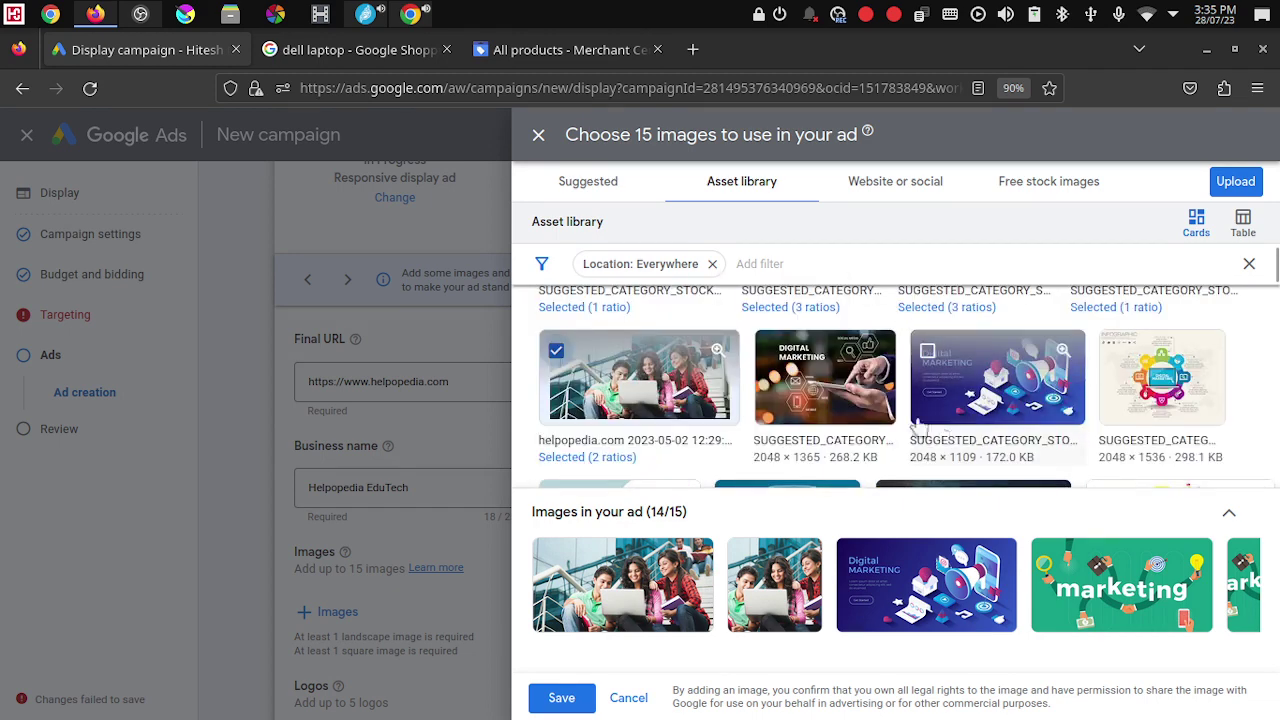
click(773, 352)
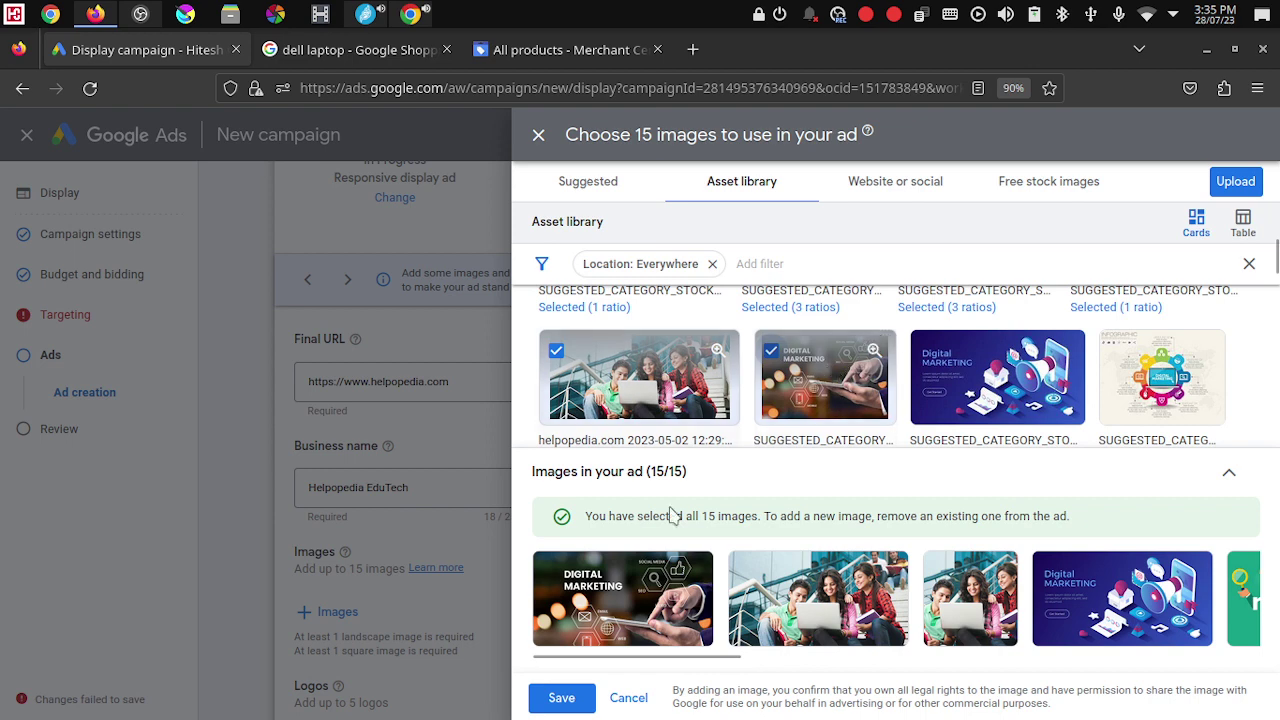
click(561, 698)
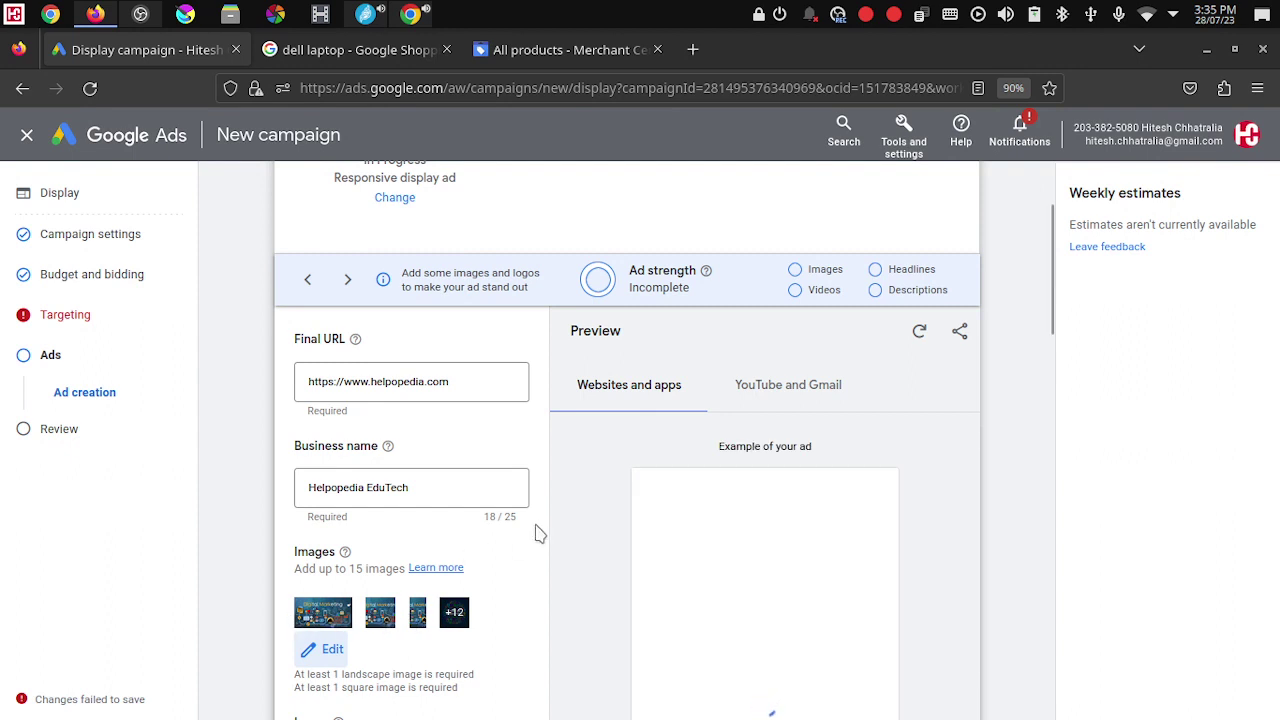
Step: Select the 3:23.5 Digital Marketing video and the 0:20.2 TRAINING video from the asset library for the ad
scroll(514, 574, down, 4)
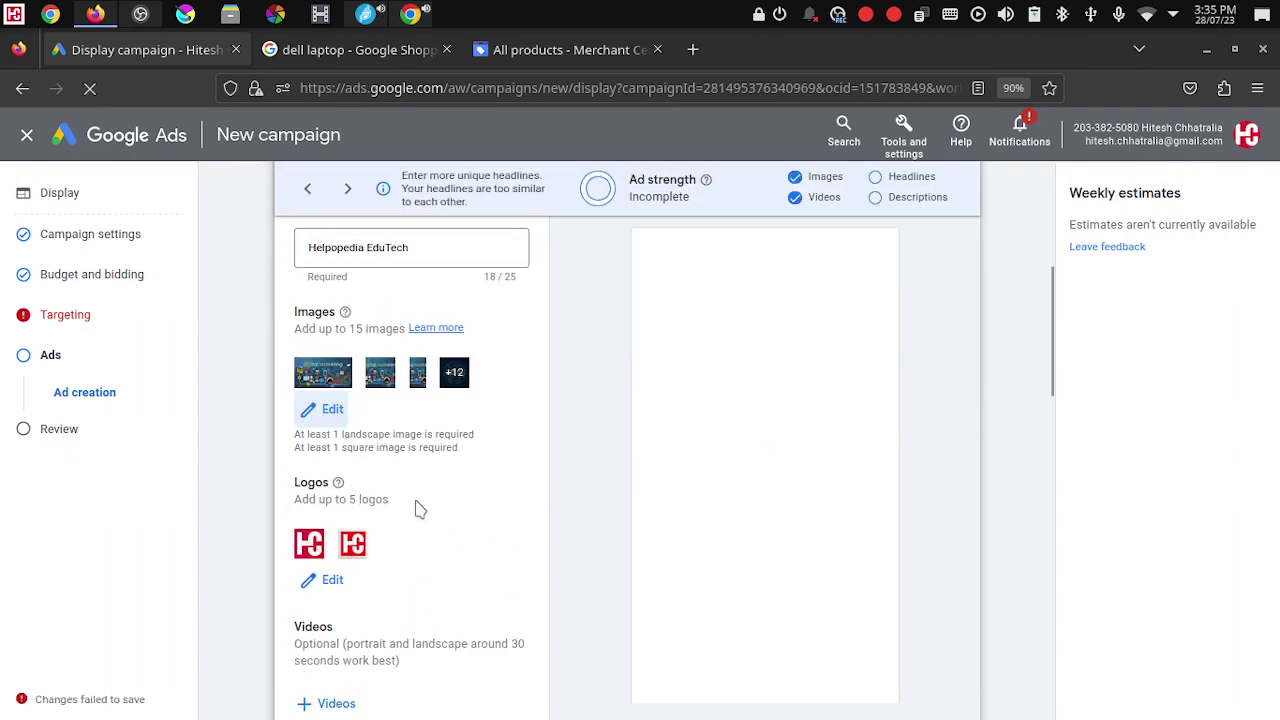
scroll(462, 549, down, 1)
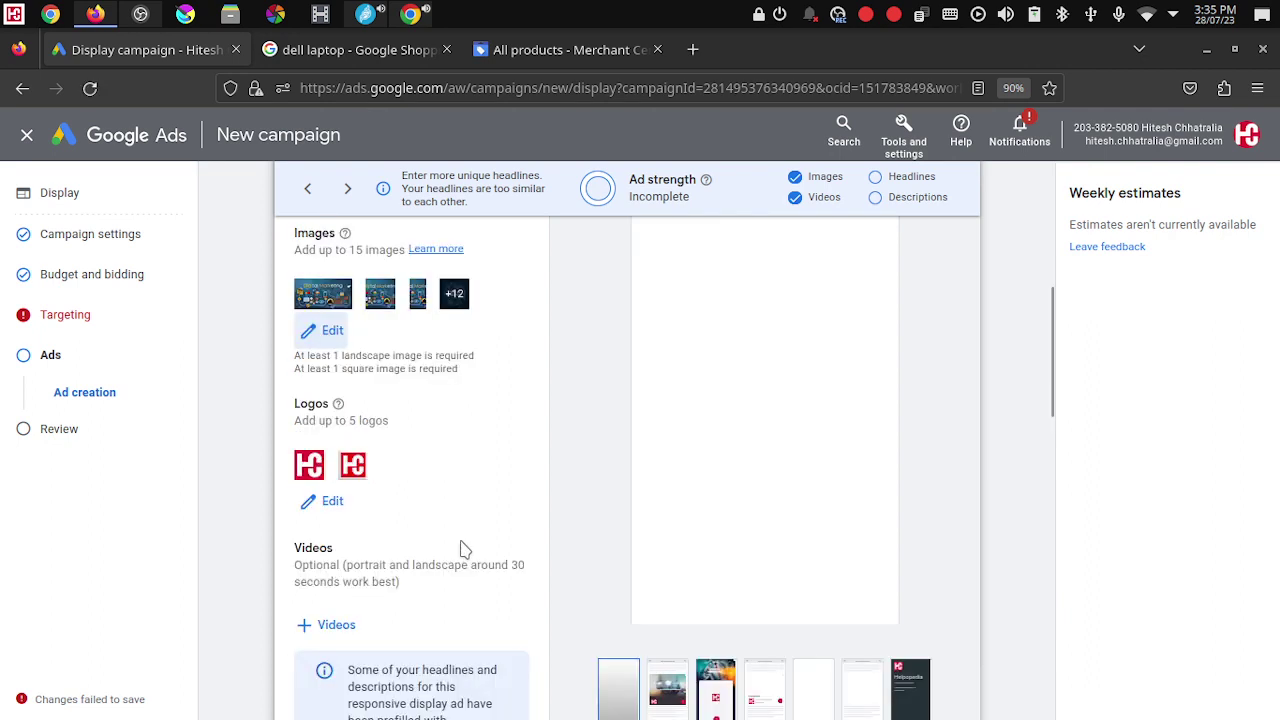
scroll(332, 509, down, 1)
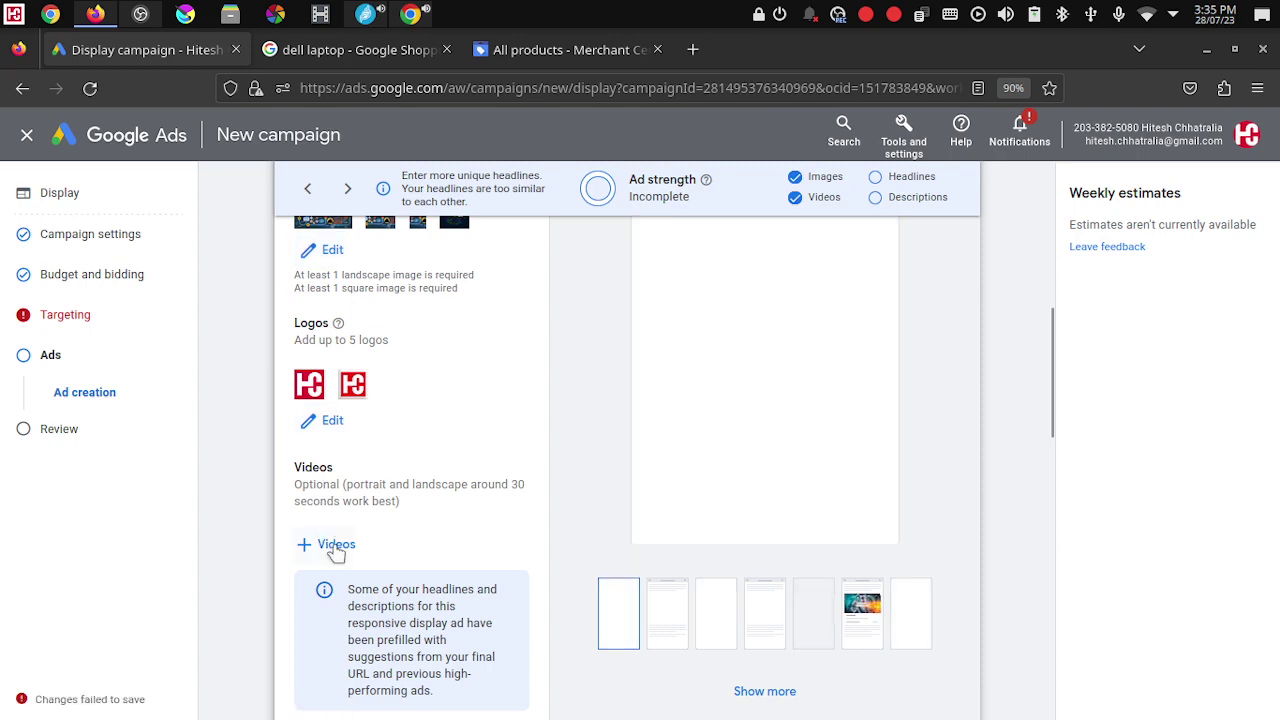
click(335, 546)
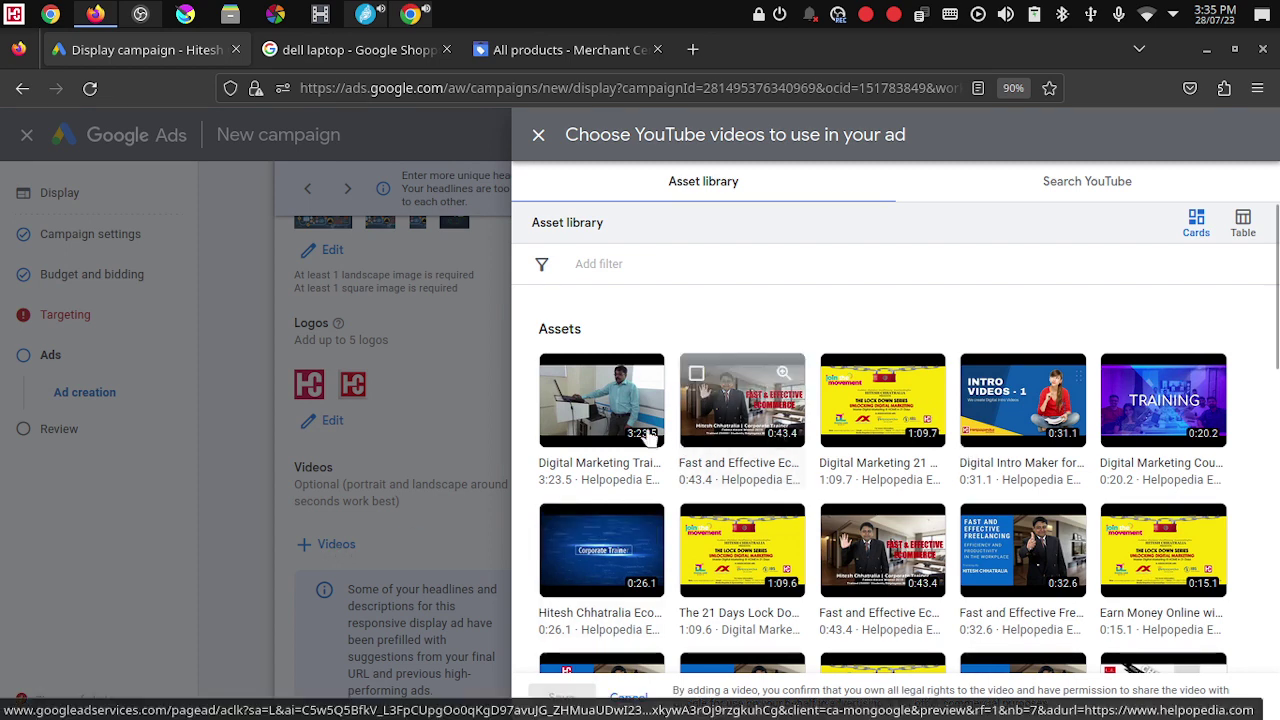
click(556, 373)
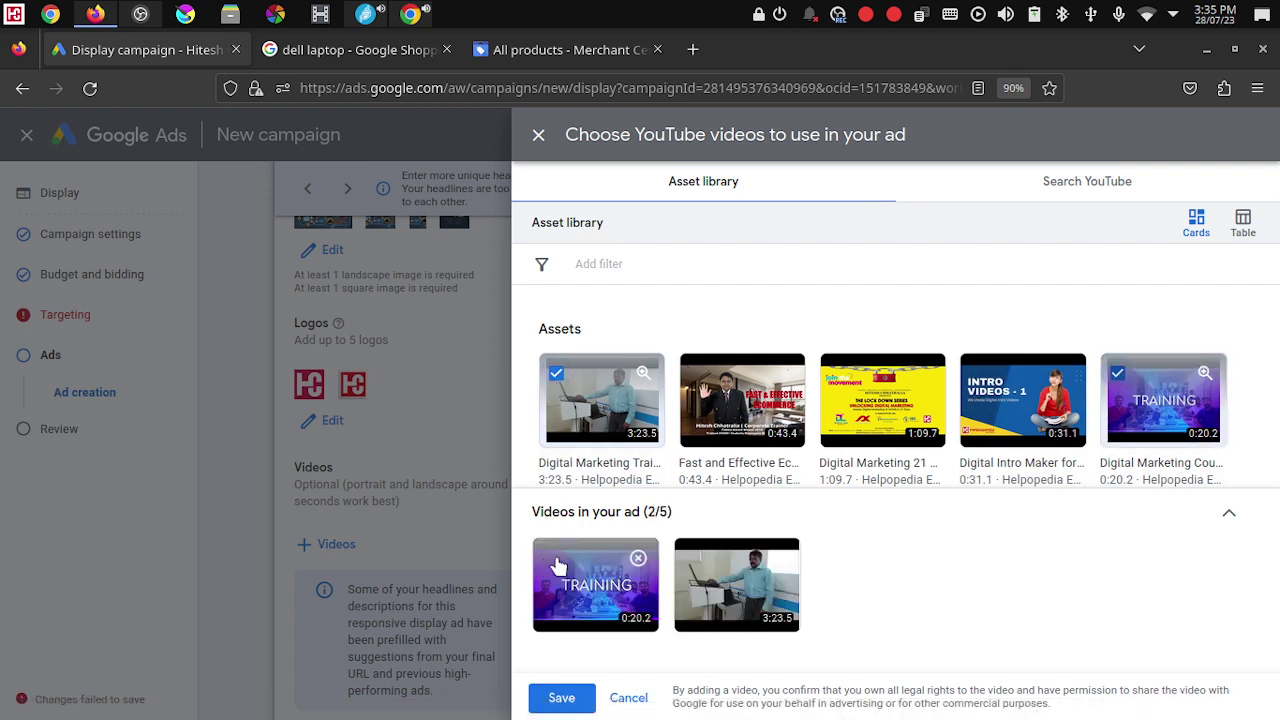
Step: Browse the asset library's videos and add the 0:31.1 Intro Videos - 1 clip and the 1:09.7 Lock Down Series video to the ad
scroll(1073, 385, down, 1)
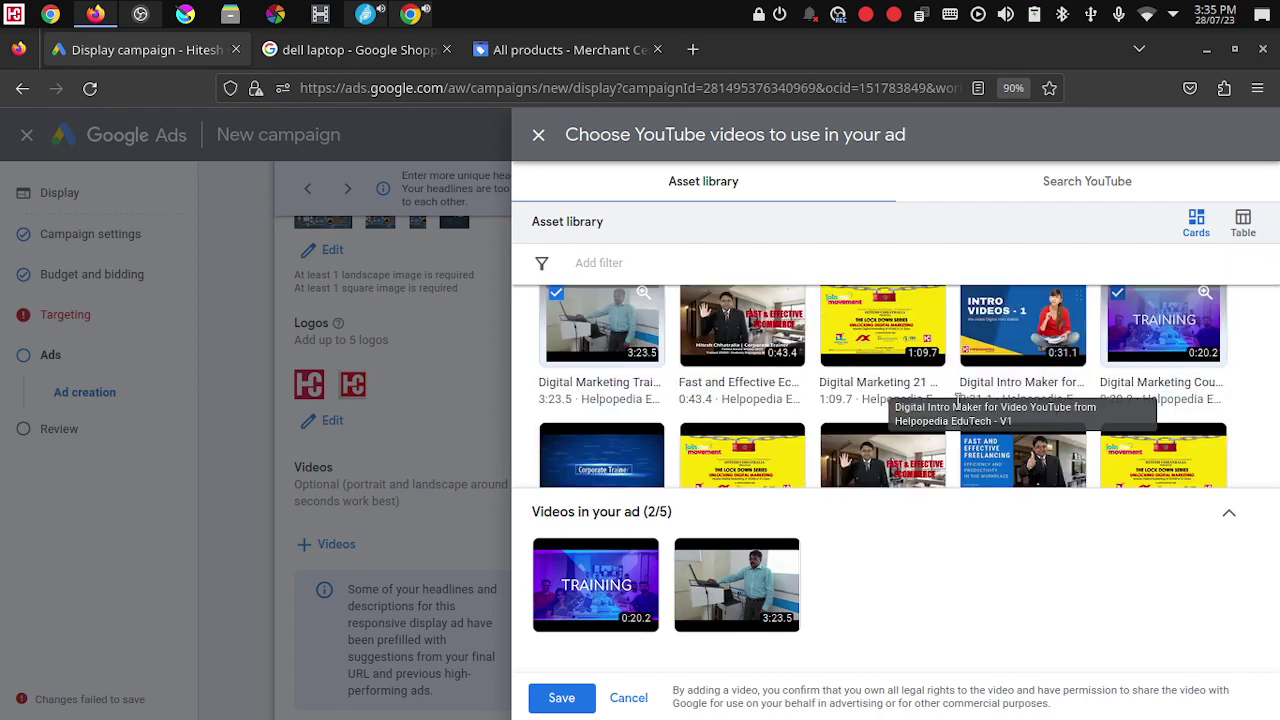
scroll(600, 420, up, 1)
scroll(625, 412, down, 2)
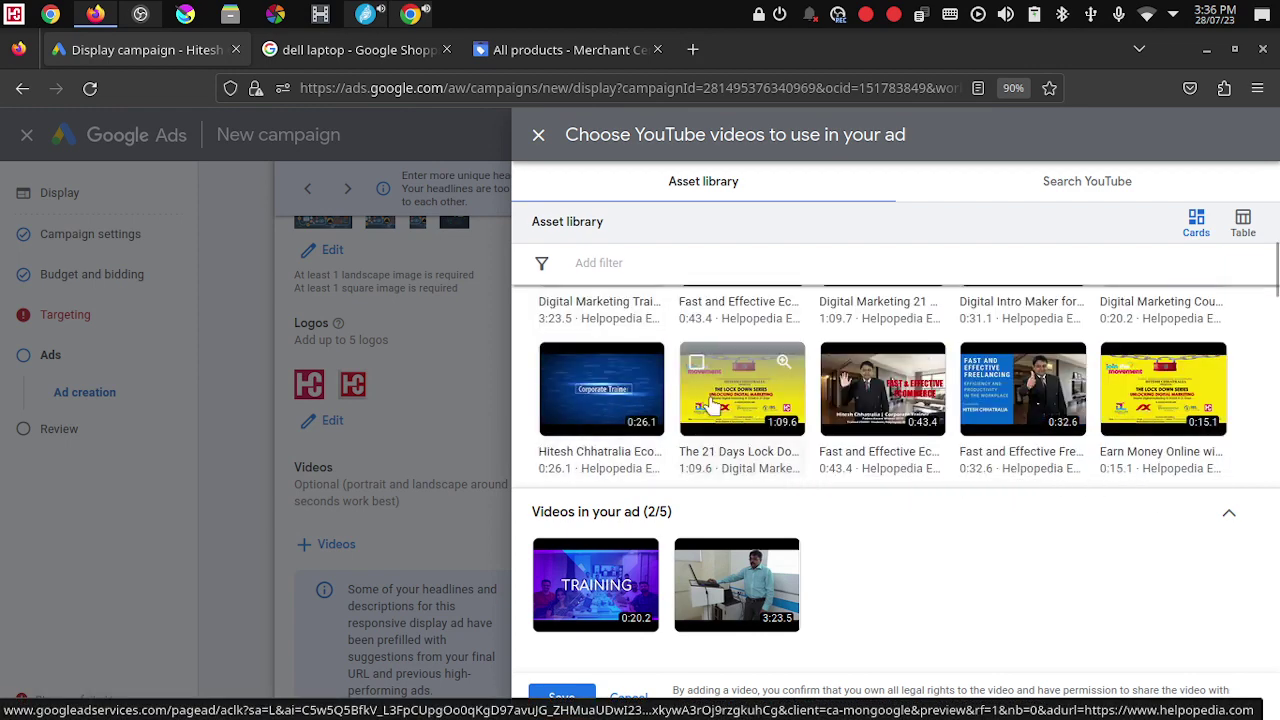
scroll(712, 404, down, 1)
scroll(712, 404, down, 5)
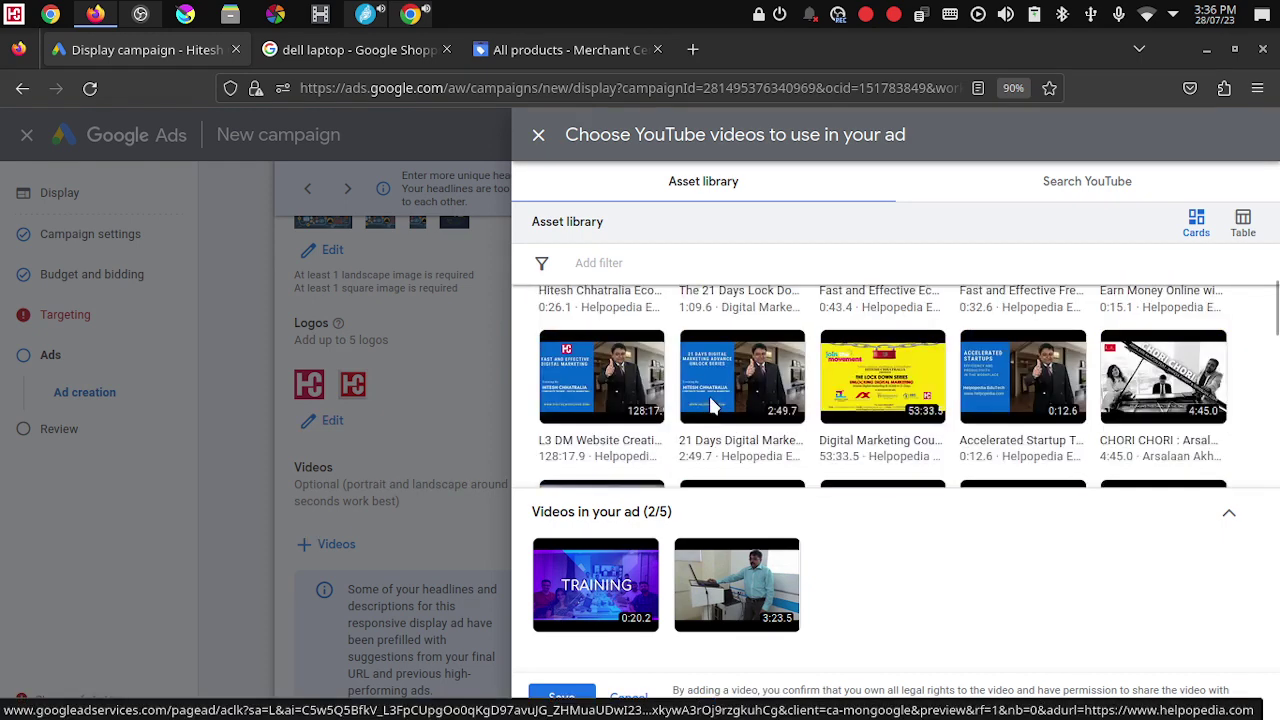
scroll(712, 404, down, 5)
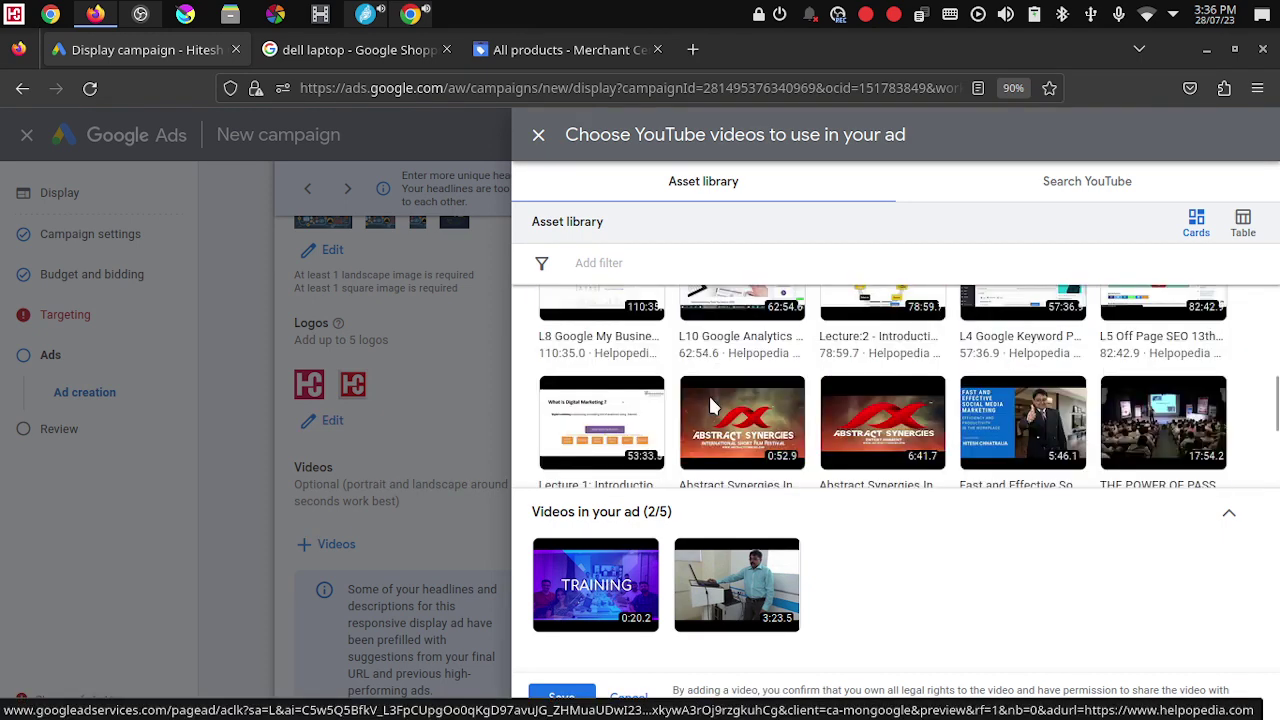
scroll(712, 404, down, 2)
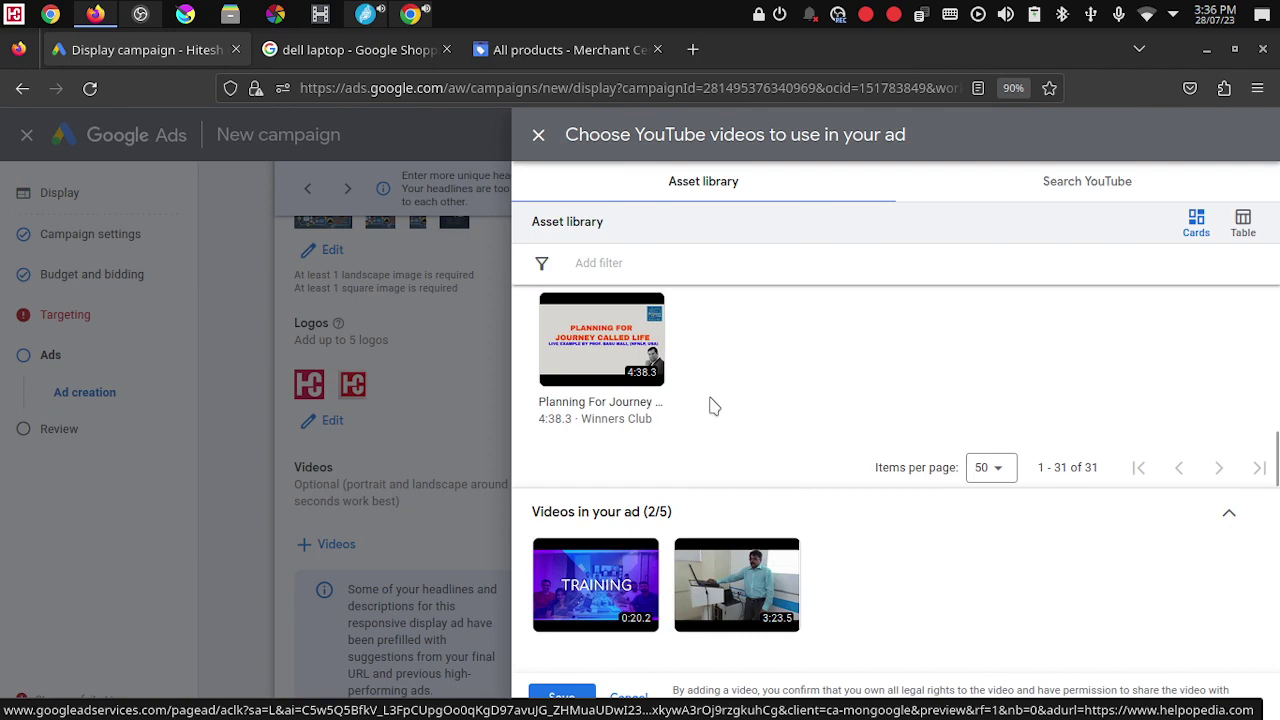
scroll(916, 425, up, 8)
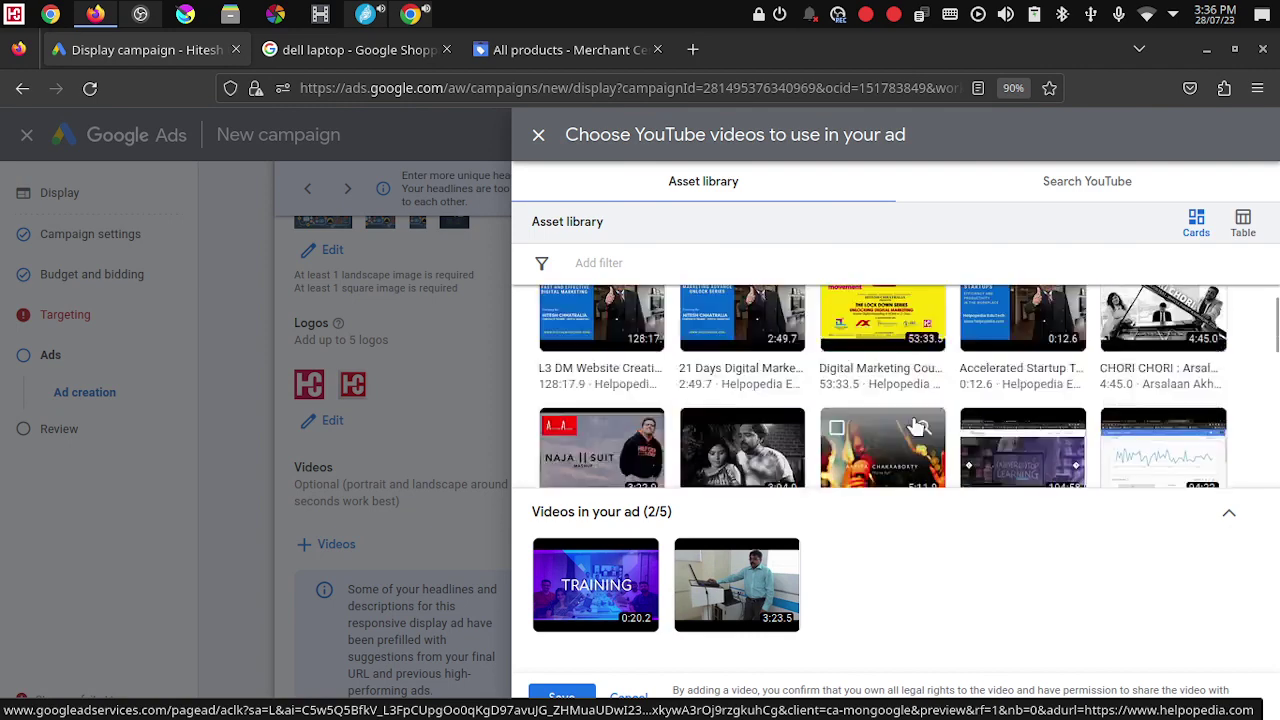
scroll(916, 425, up, 5)
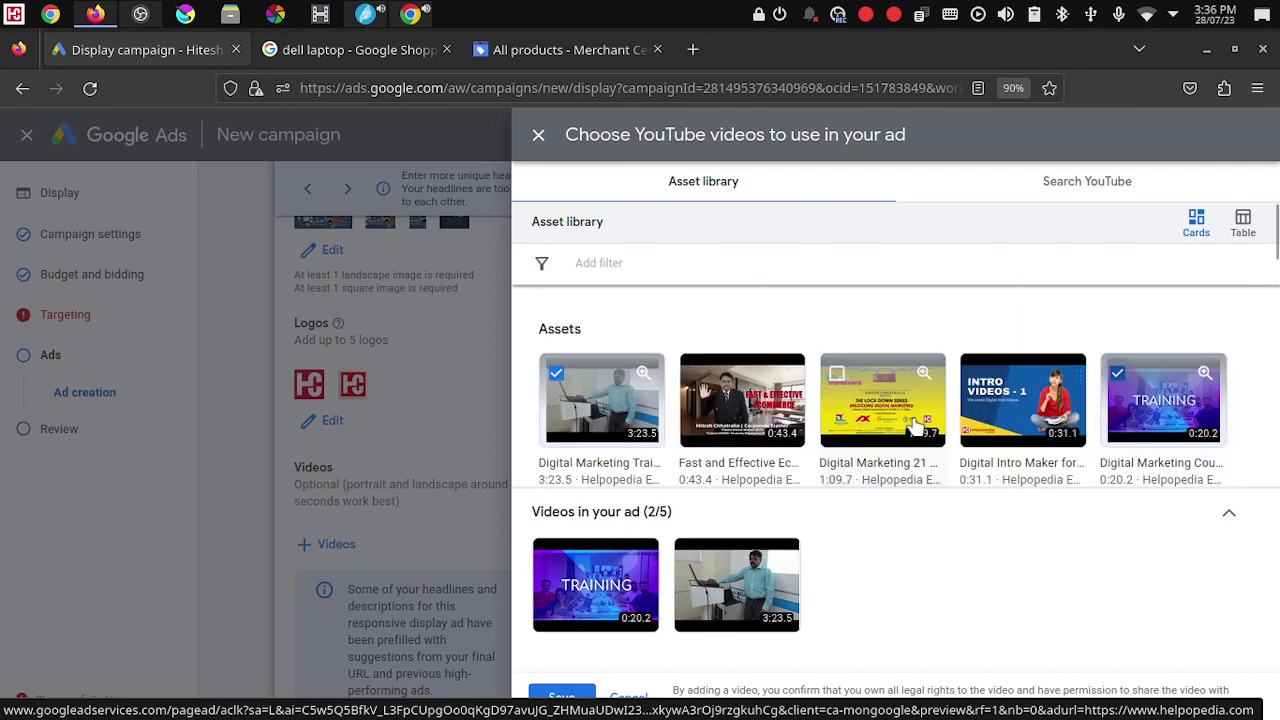
click(976, 374)
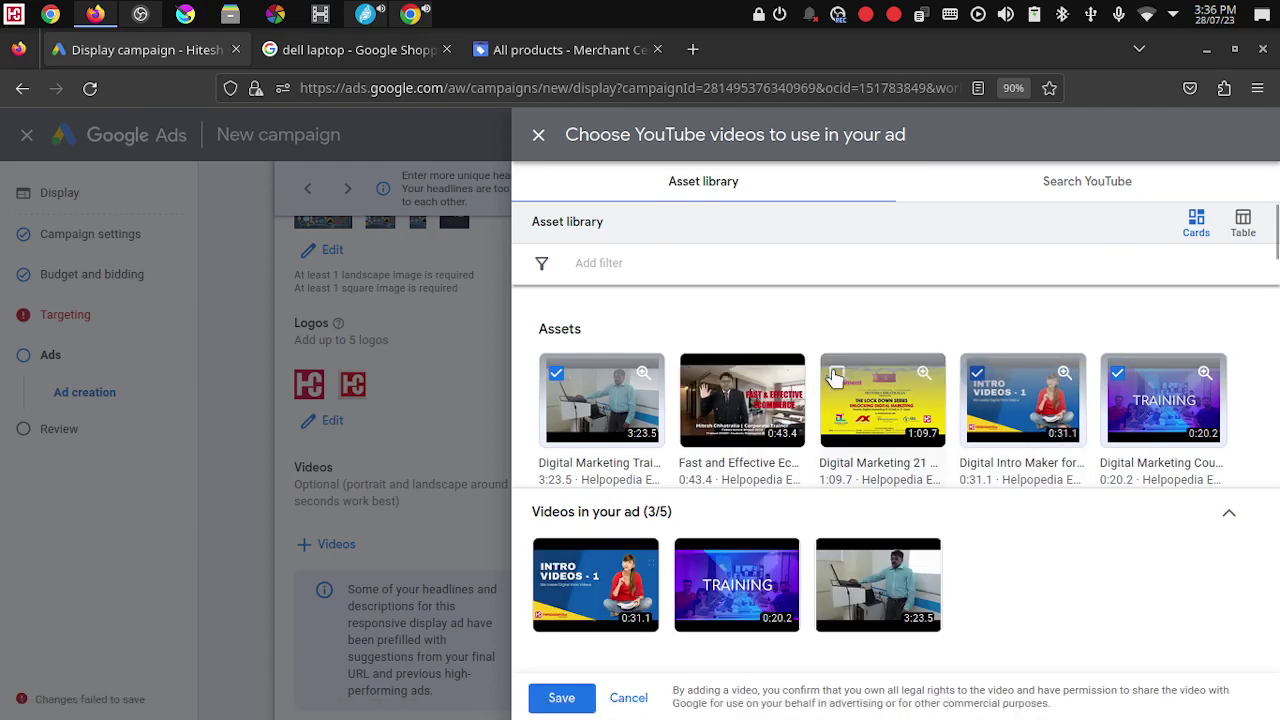
click(834, 375)
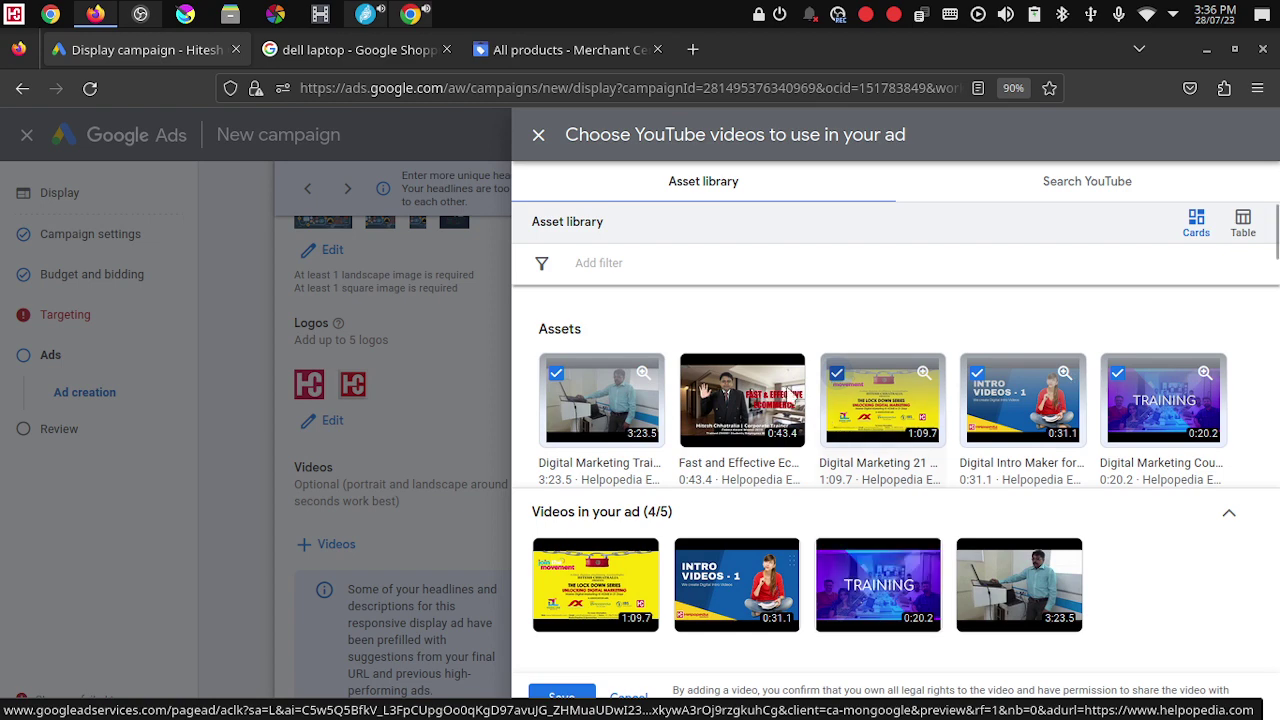
Step: Add the 78:59.7 on-page optimization lecture as the fifth video and save the ad's video selection
scroll(783, 390, down, 2)
scroll(783, 390, down, 2)
scroll(897, 350, down, 2)
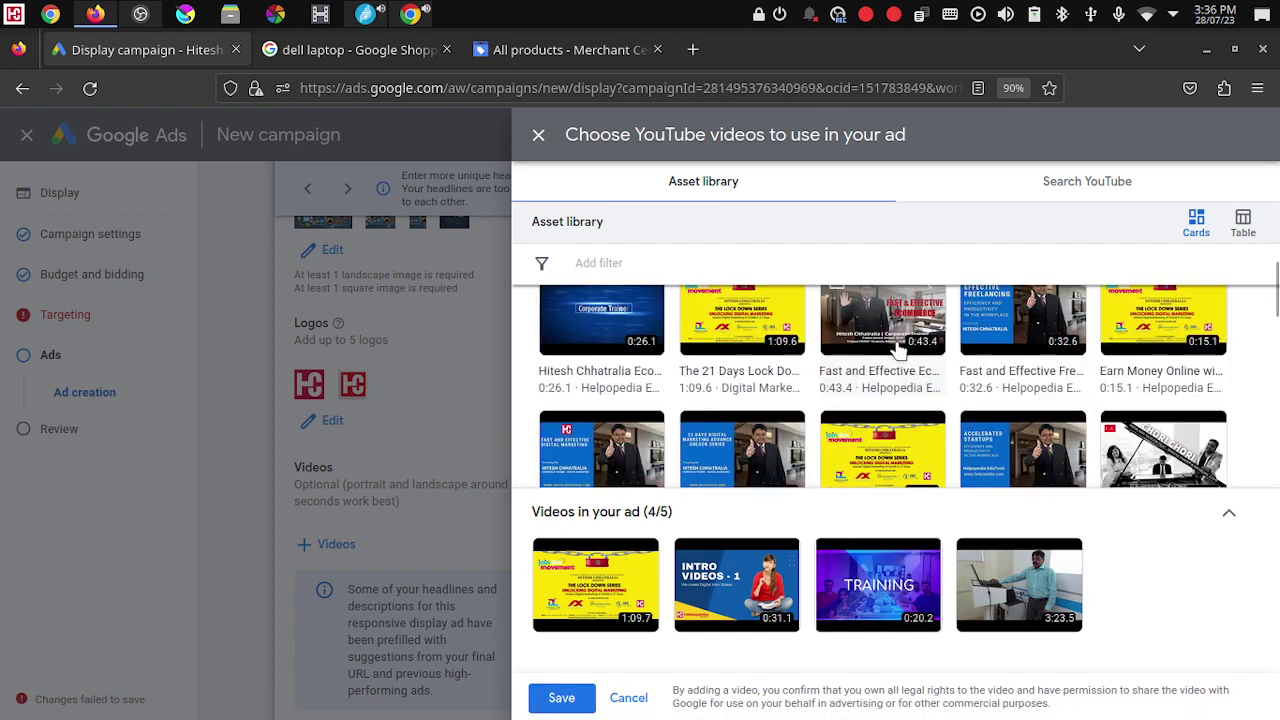
scroll(897, 350, down, 2)
scroll(897, 352, down, 4)
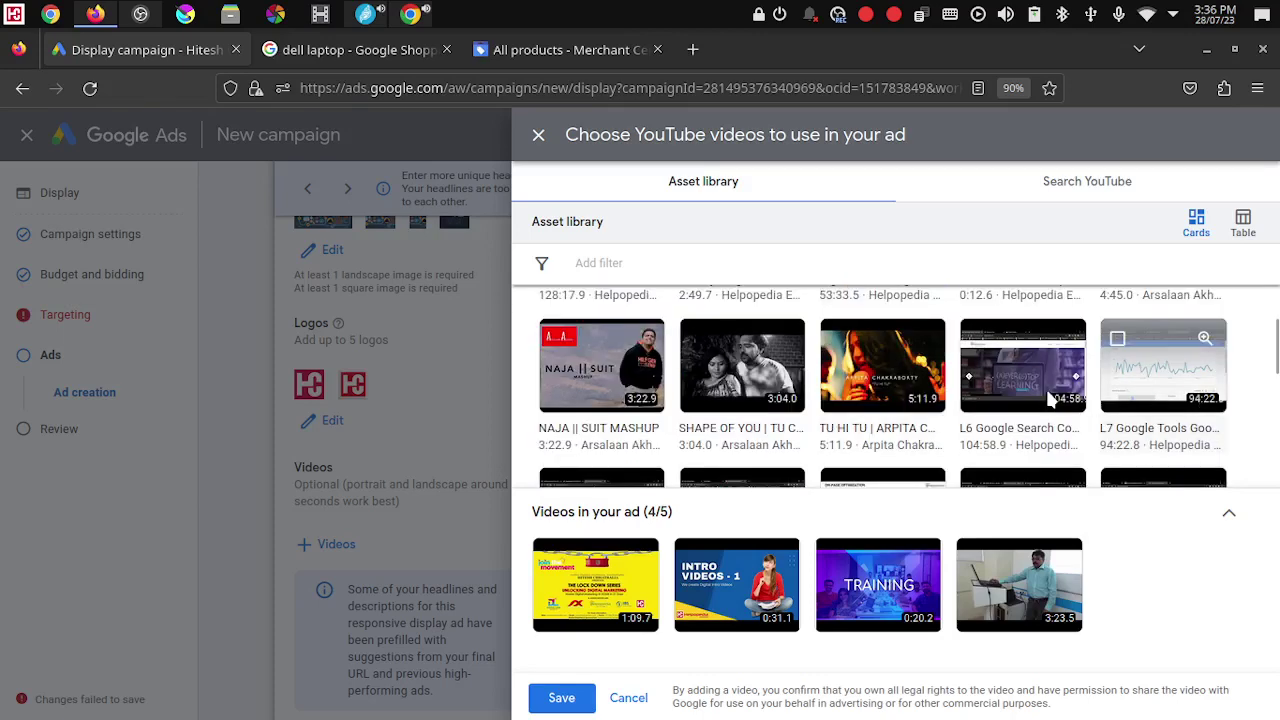
scroll(992, 402, down, 2)
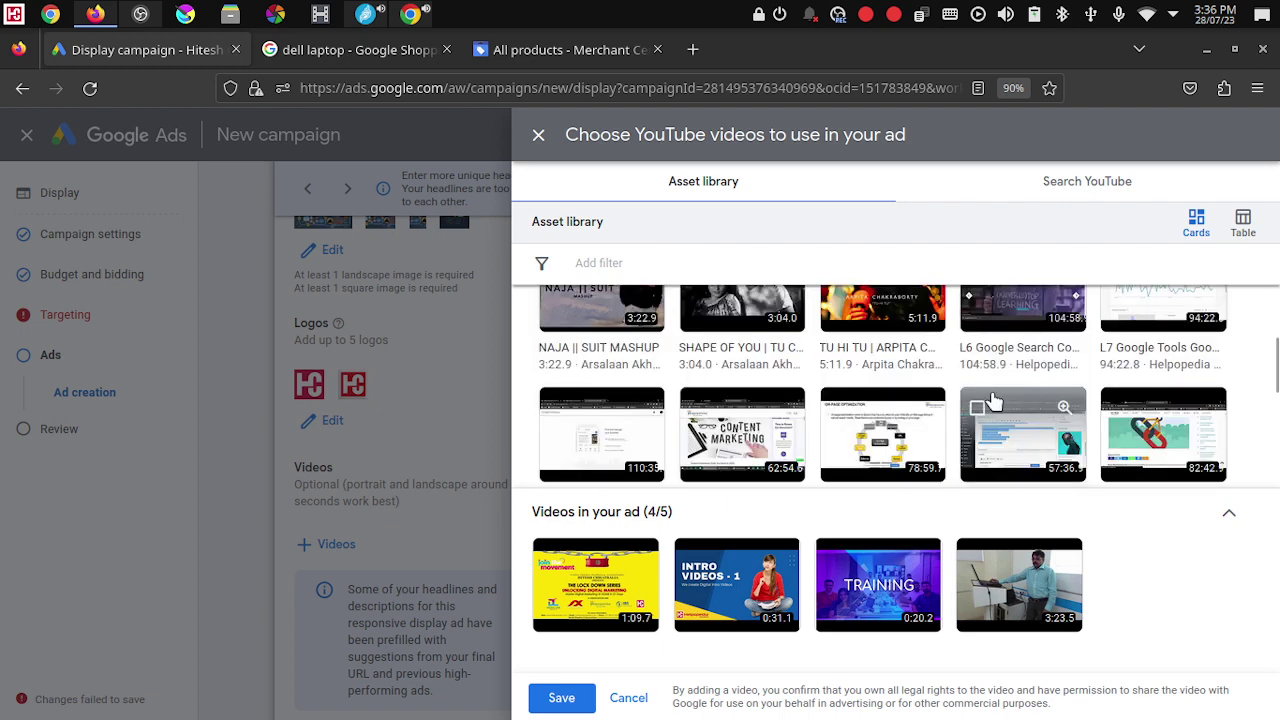
click(880, 446)
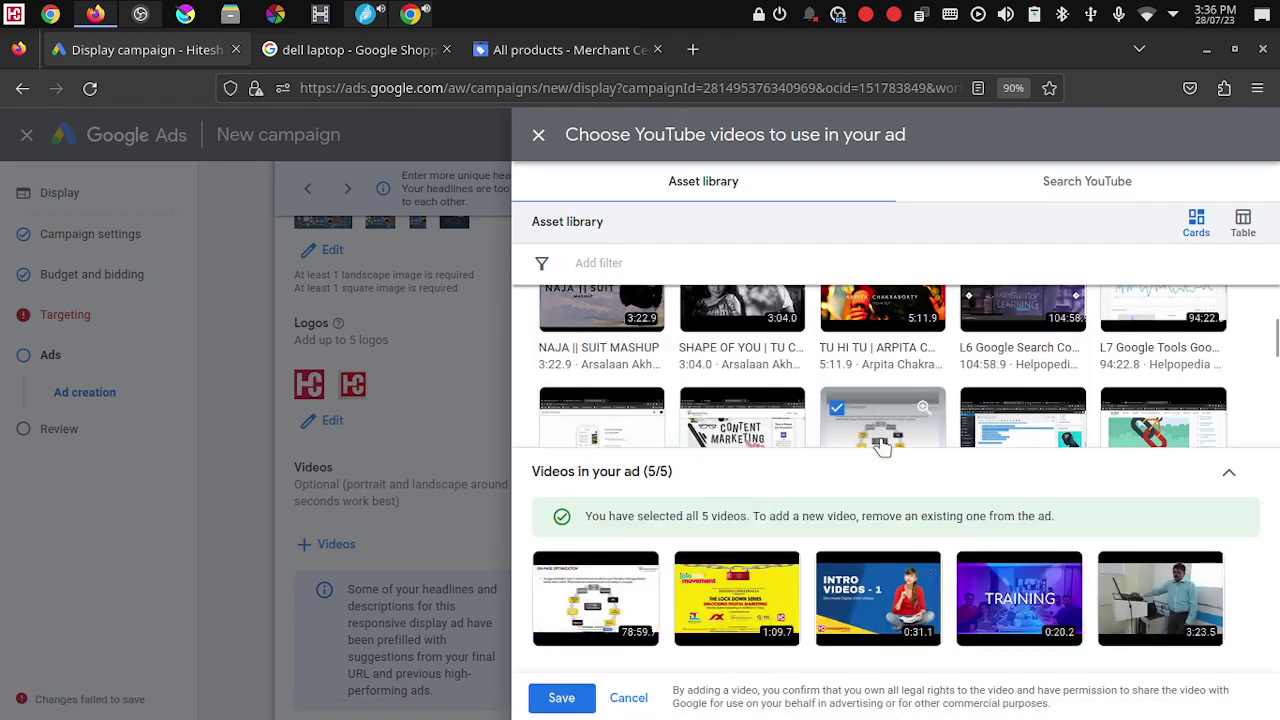
click(561, 698)
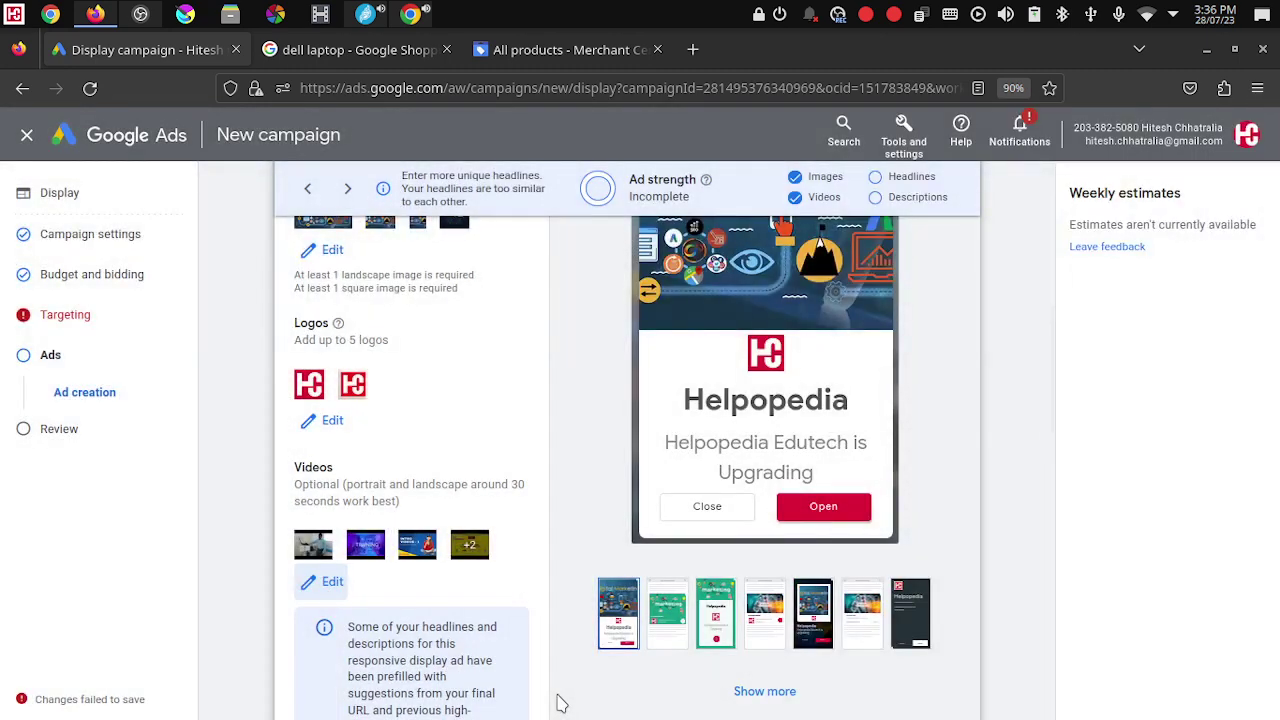
Step: Review the ad's images, logos, videos and preview, and examine its headline fields
scroll(788, 298, up, 1)
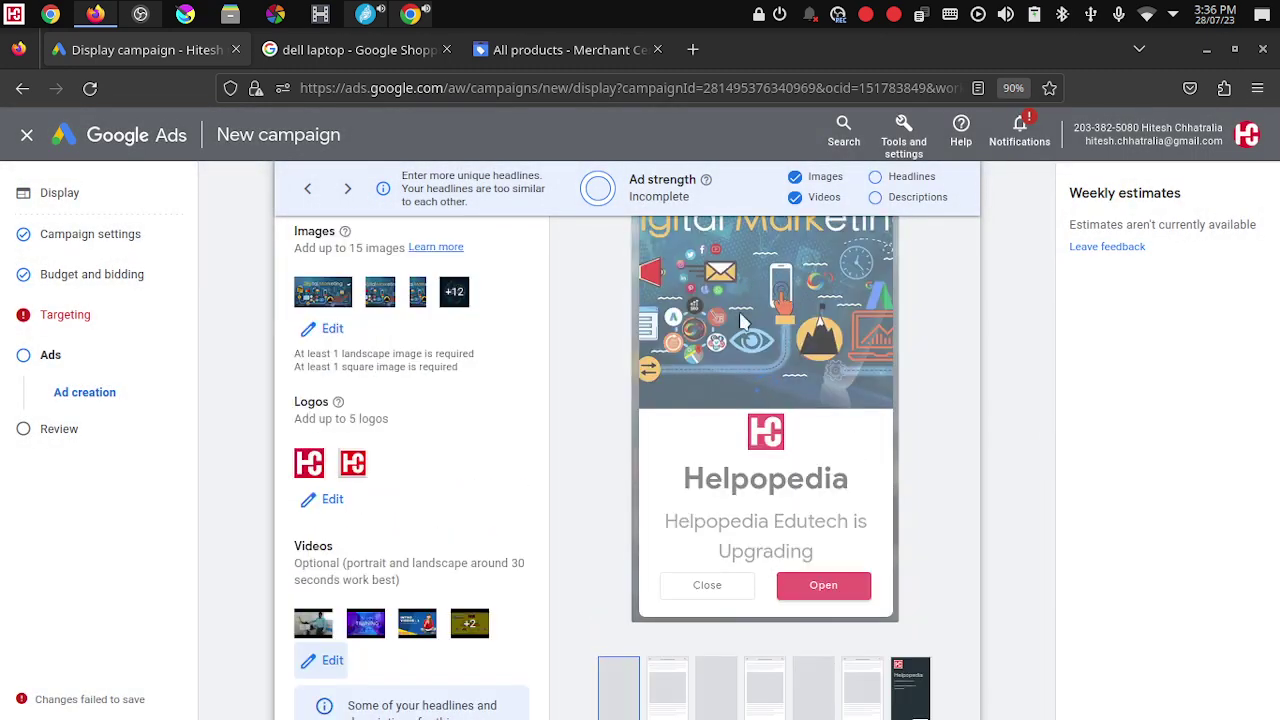
scroll(745, 280, up, 1)
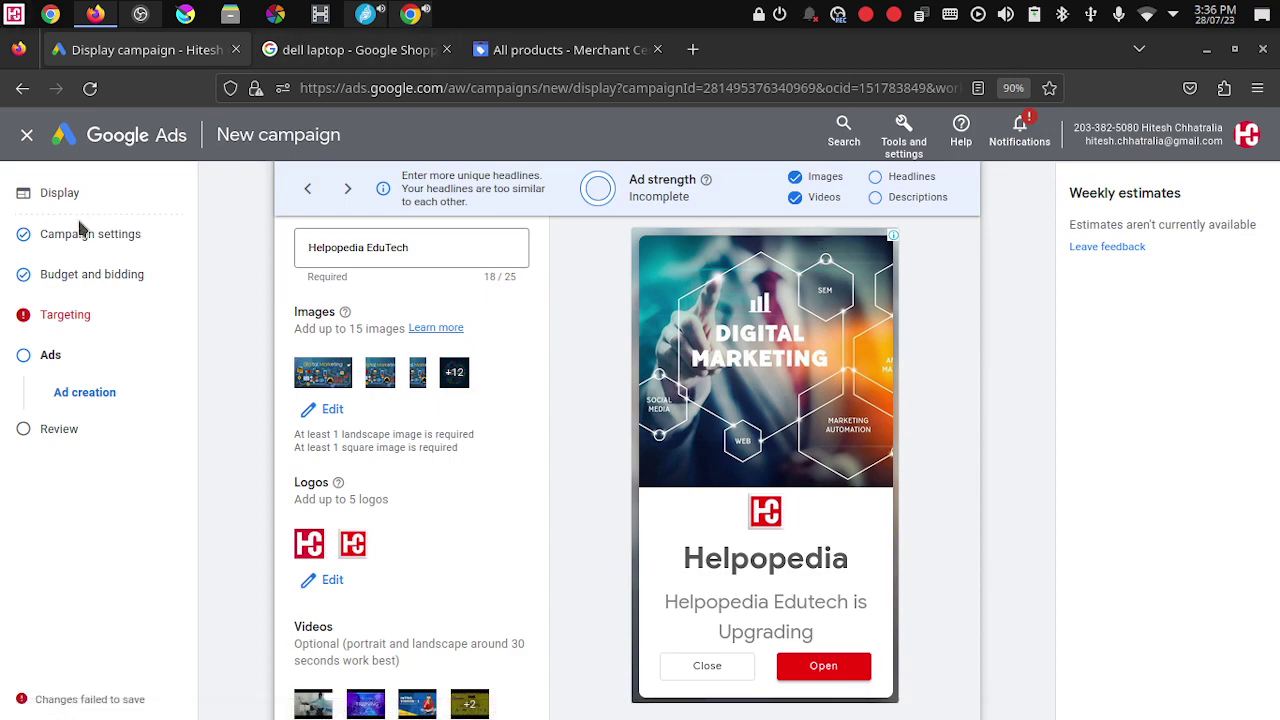
mouse_move(2, 2)
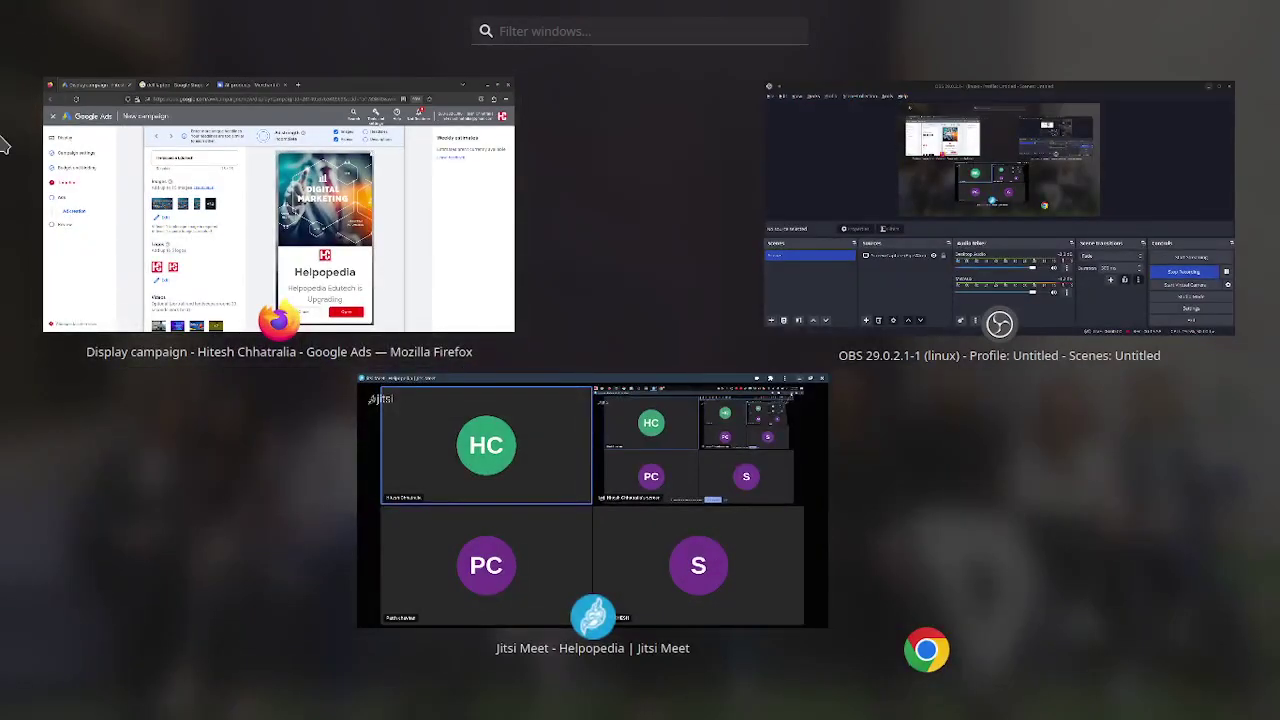
click(218, 166)
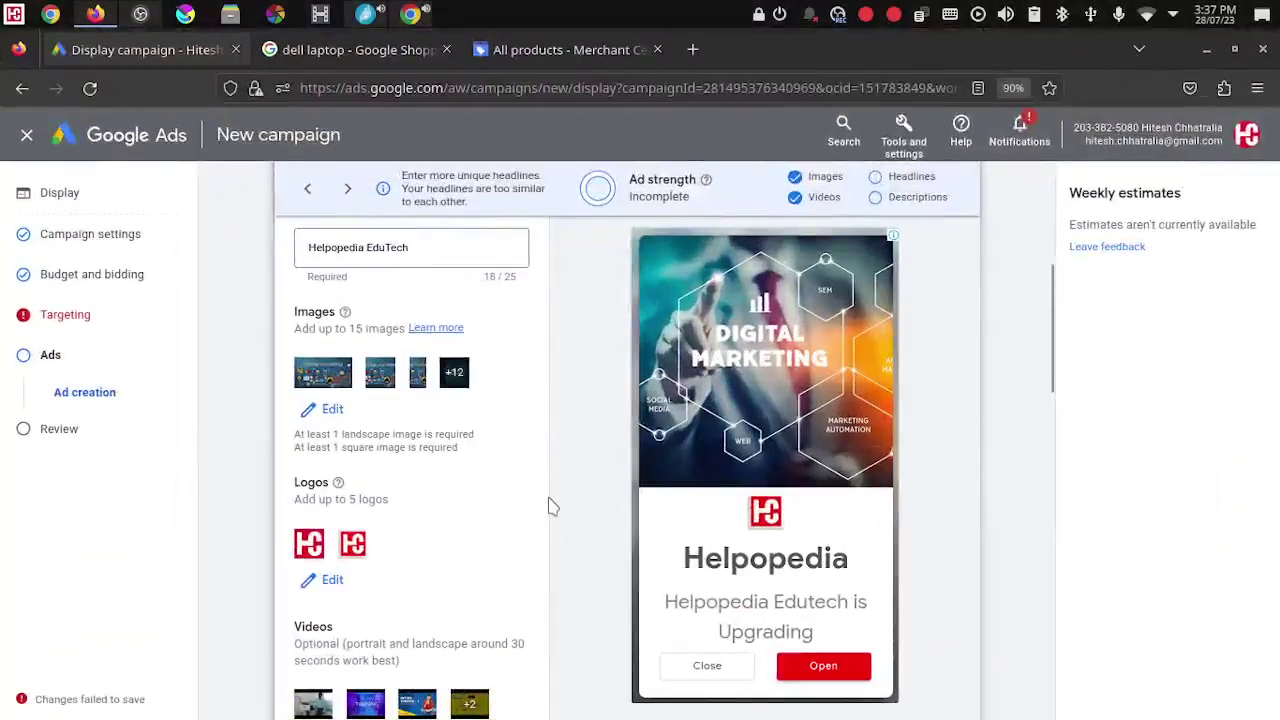
scroll(554, 511, down, 1)
scroll(554, 511, up, 2)
scroll(554, 511, down, 6)
scroll(554, 511, down, 1)
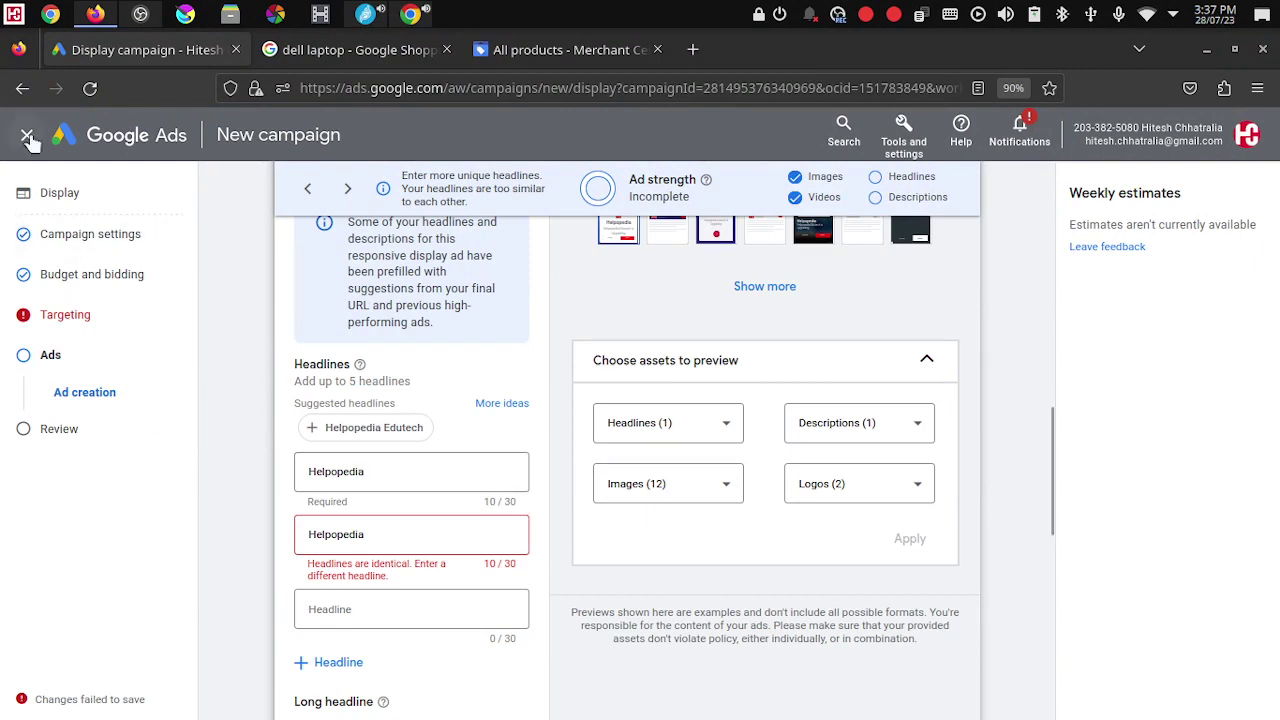
click(14, 16)
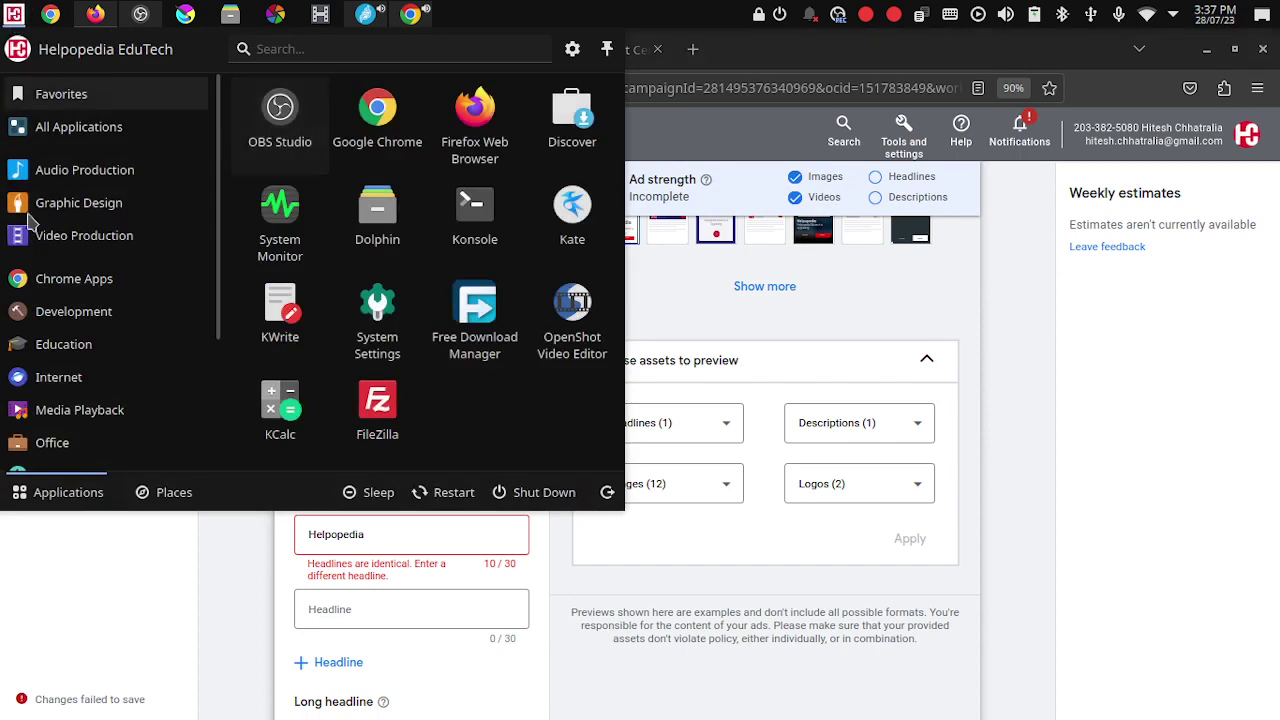
mouse_move(100, 440)
scroll(100, 440, down, 2)
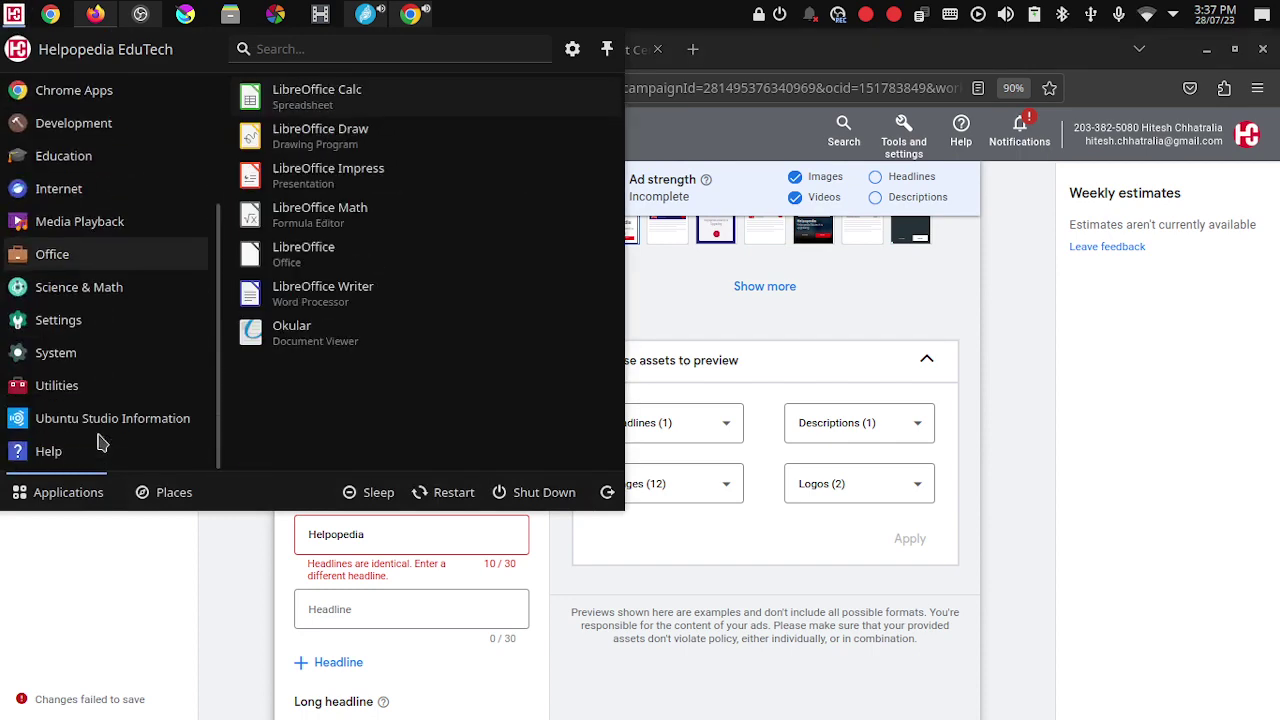
scroll(100, 443, up, 2)
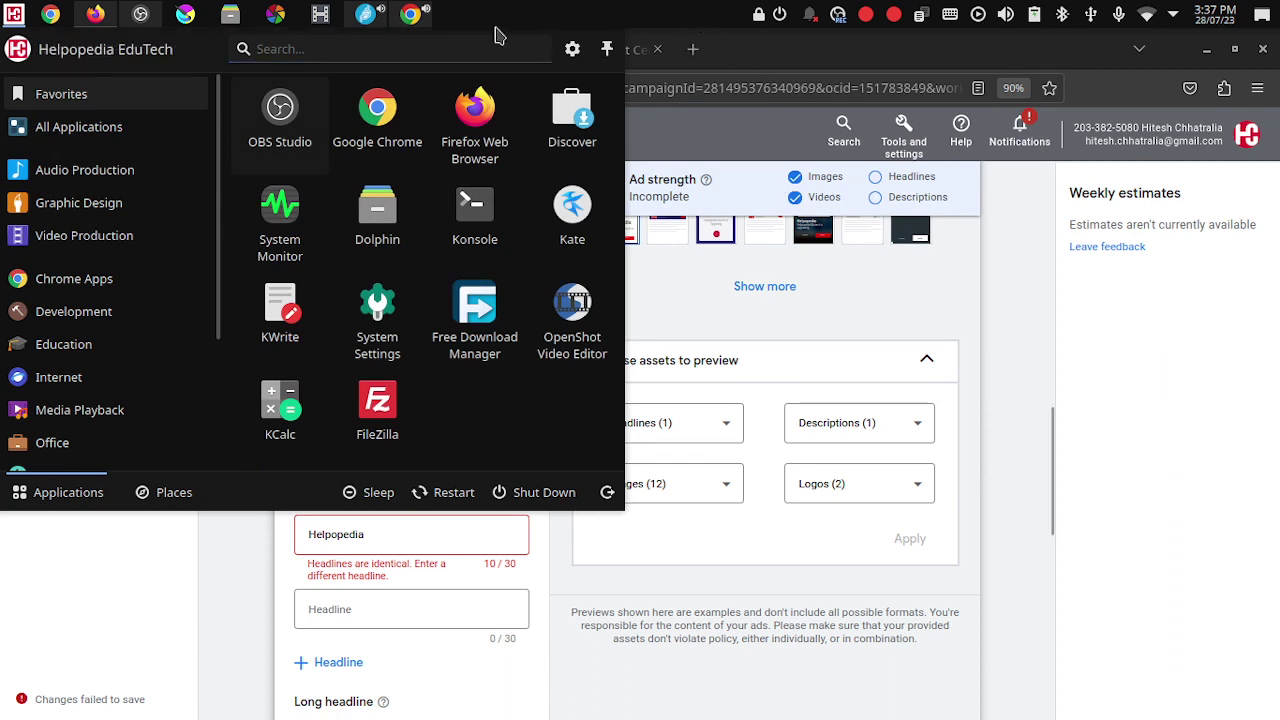
Step: Switch to the Dolphin file manager and try to open the STORAGE drive
drag(235, 22, 474, 523)
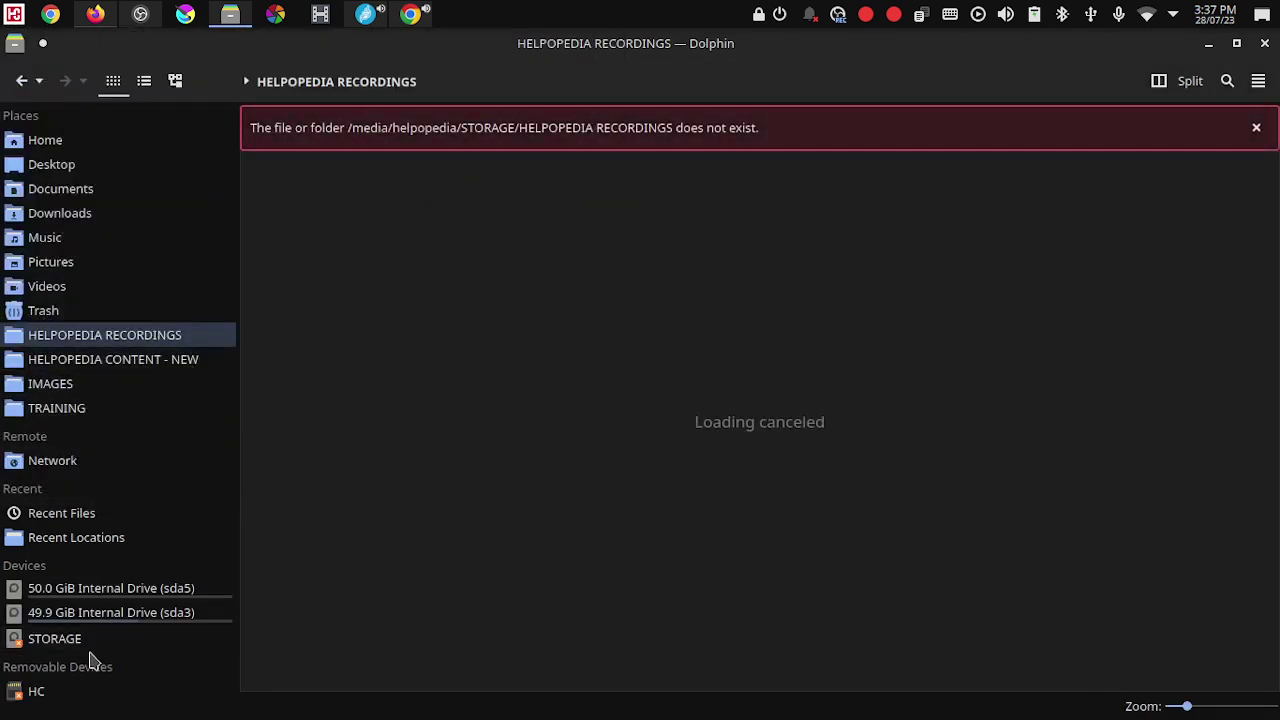
click(50, 646)
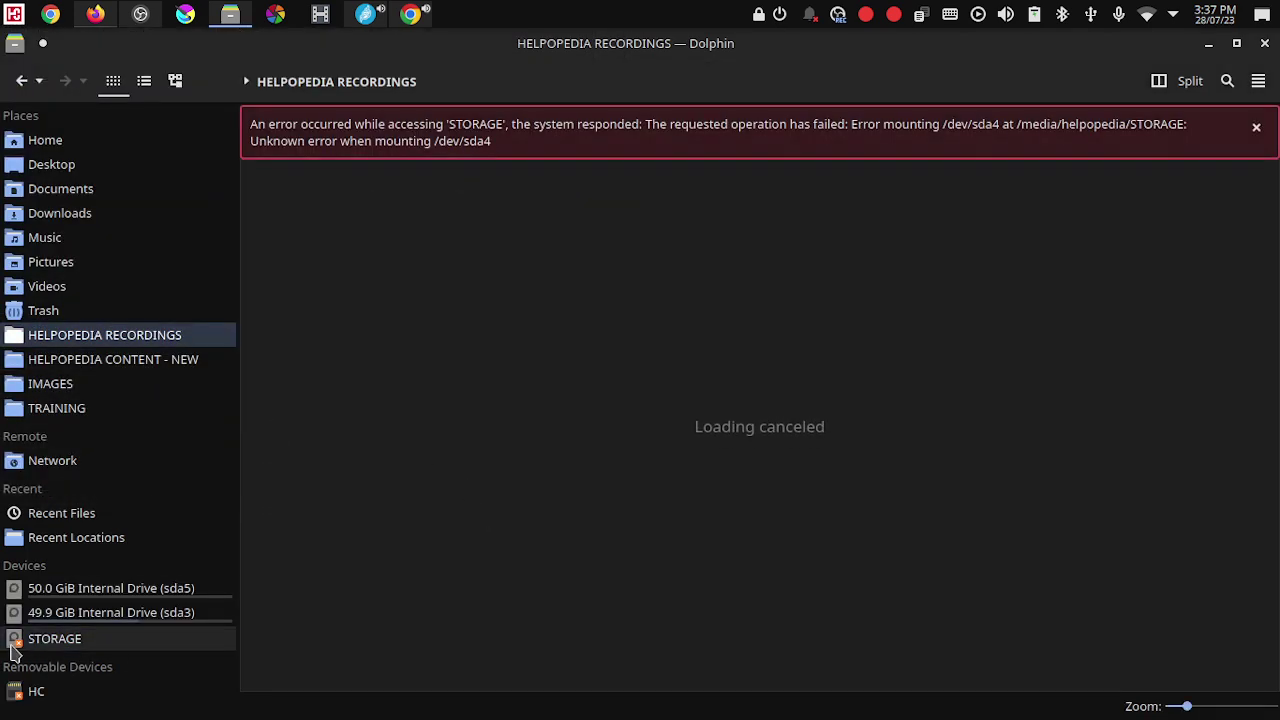
click(25, 649)
click(22, 651)
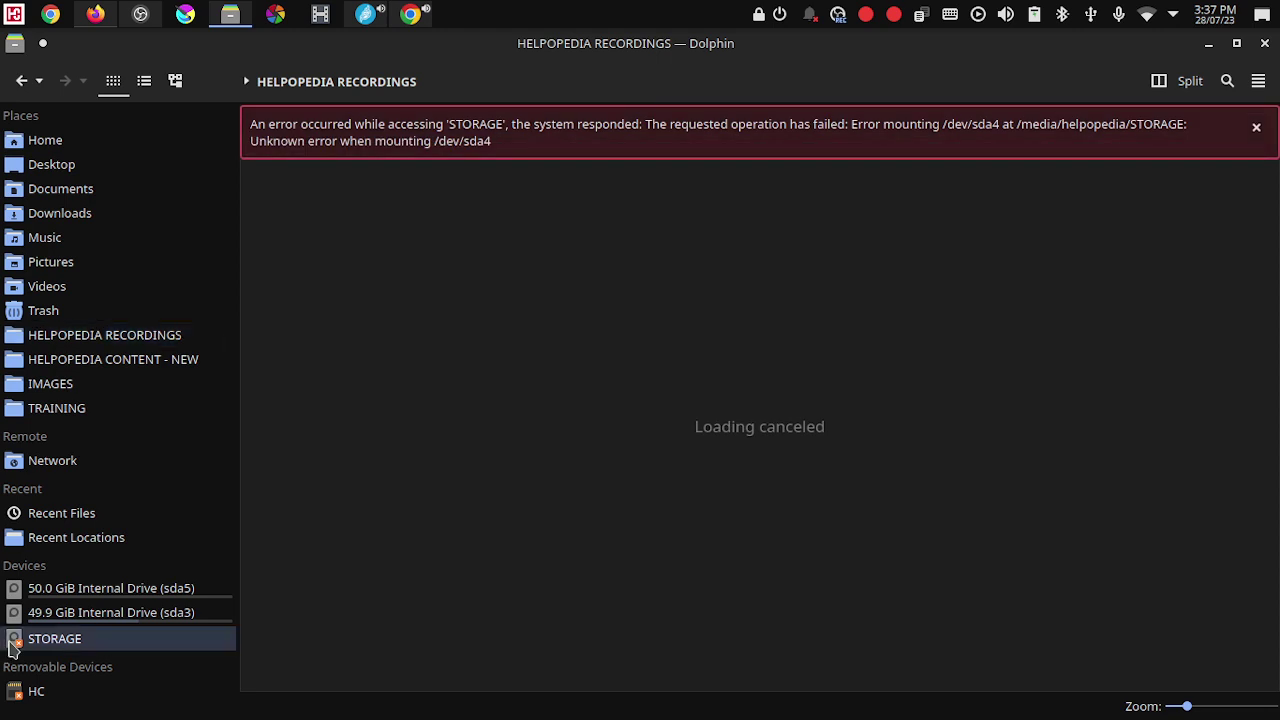
click(17, 650)
click(46, 647)
Step: Try to mount the STORAGE drive, open the removable HC device, and open STORAGE again
right_click(46, 645)
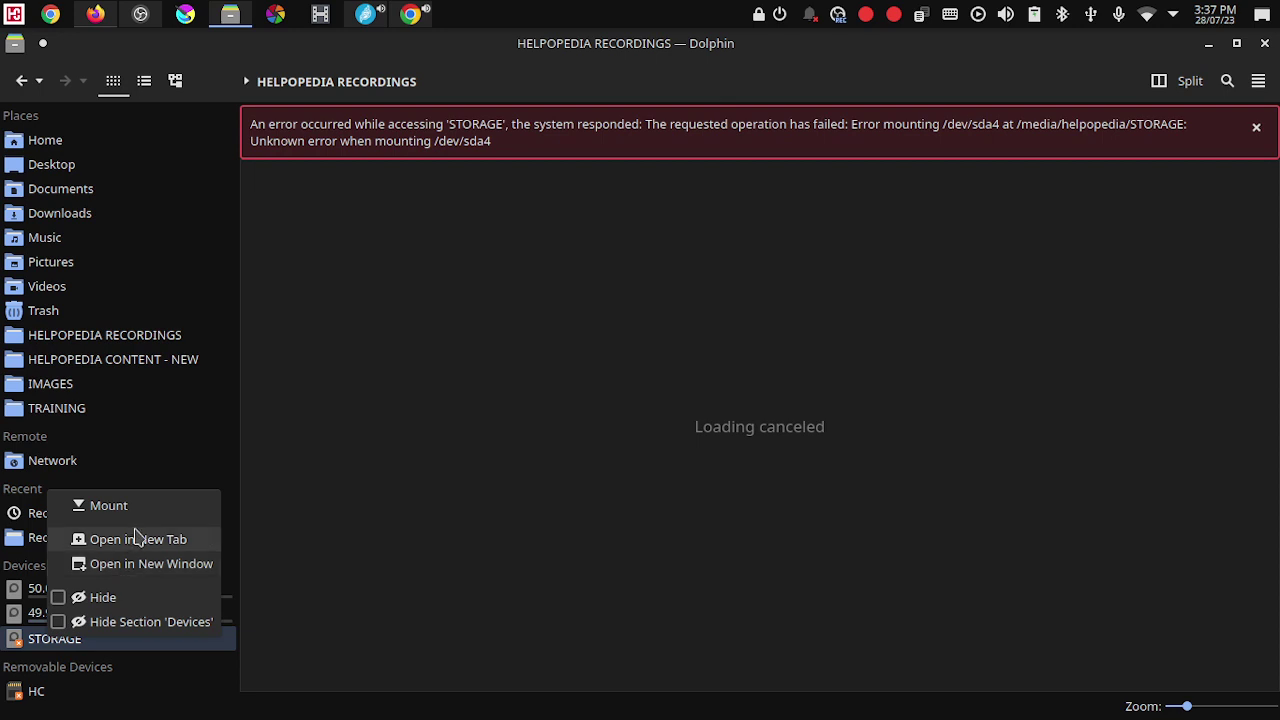
click(88, 506)
click(52, 638)
click(43, 697)
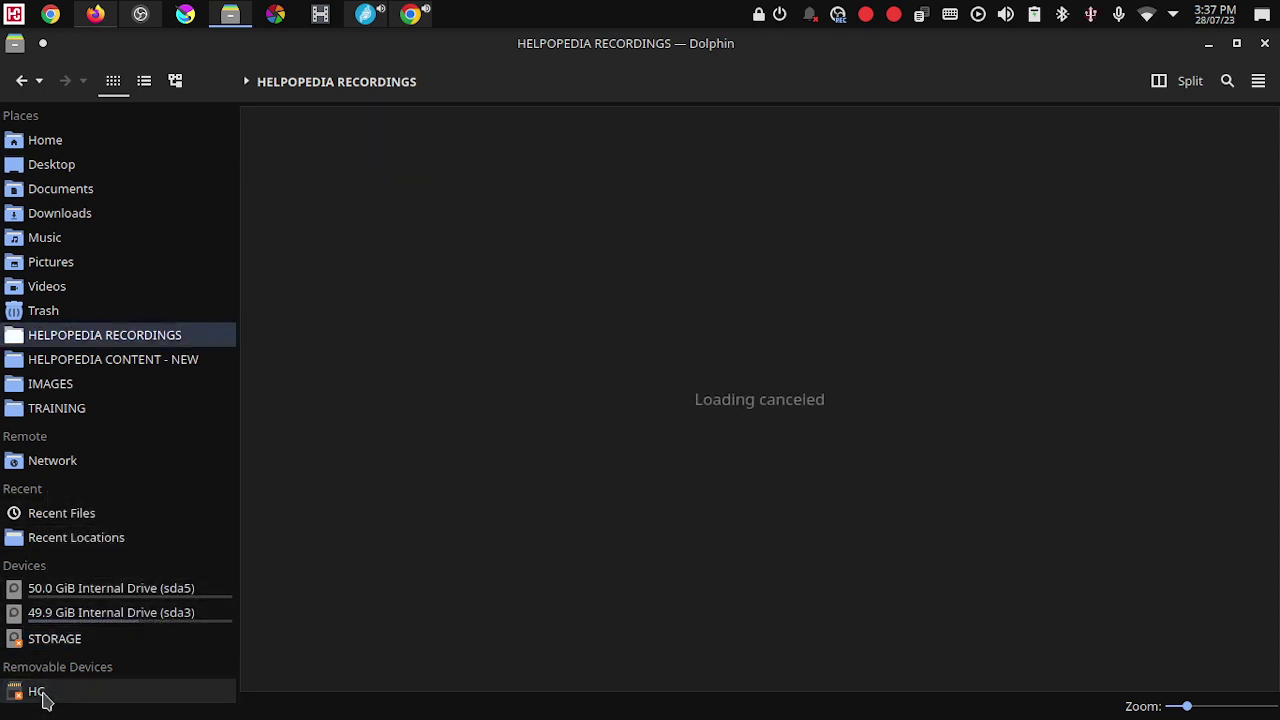
click(43, 697)
click(43, 697)
click(60, 645)
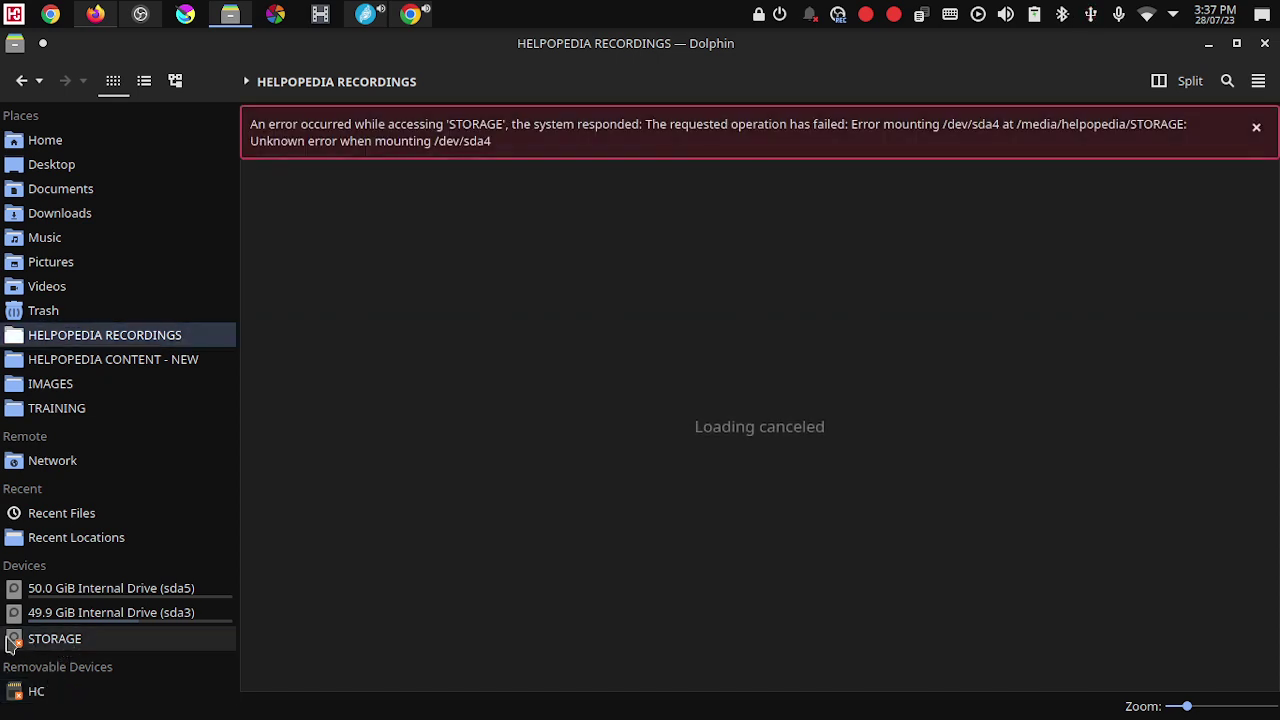
click(55, 645)
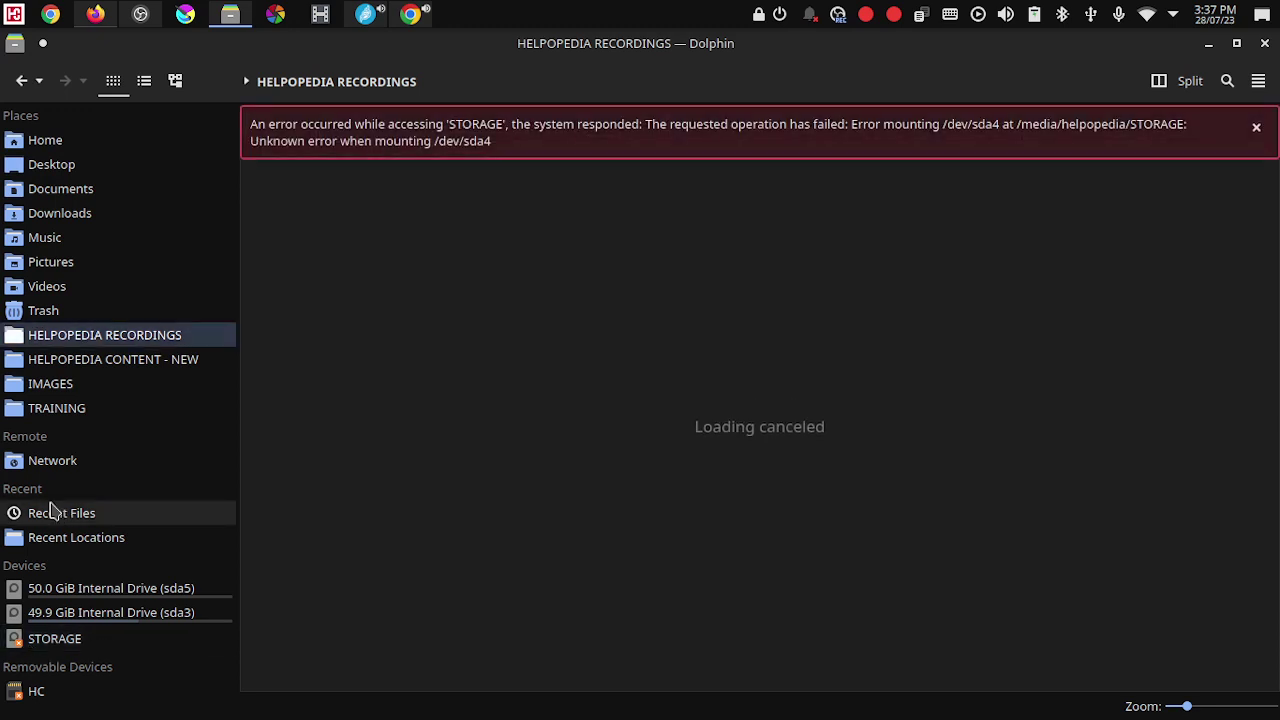
Step: Try to open the HELPOPEDIA RECORDINGS, HELPOPEDIA CONTENT - NEW and IMAGES folders, and close the file manager
click(114, 336)
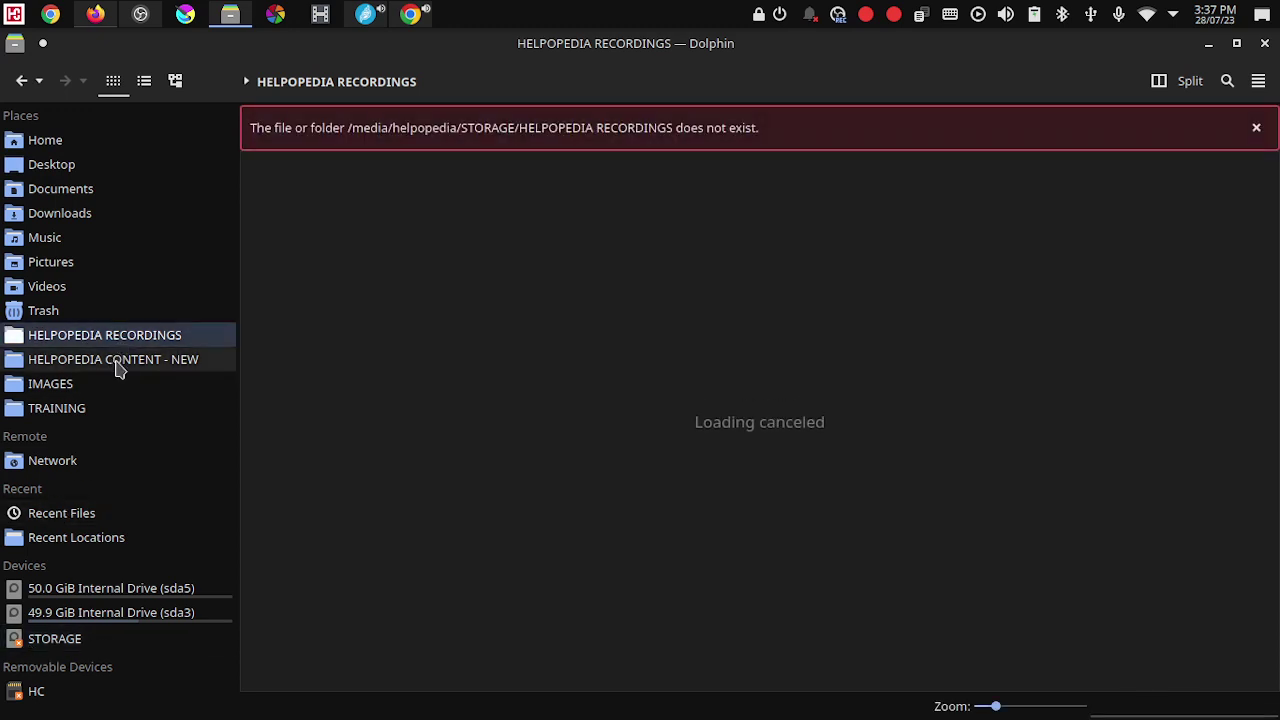
click(116, 366)
click(57, 388)
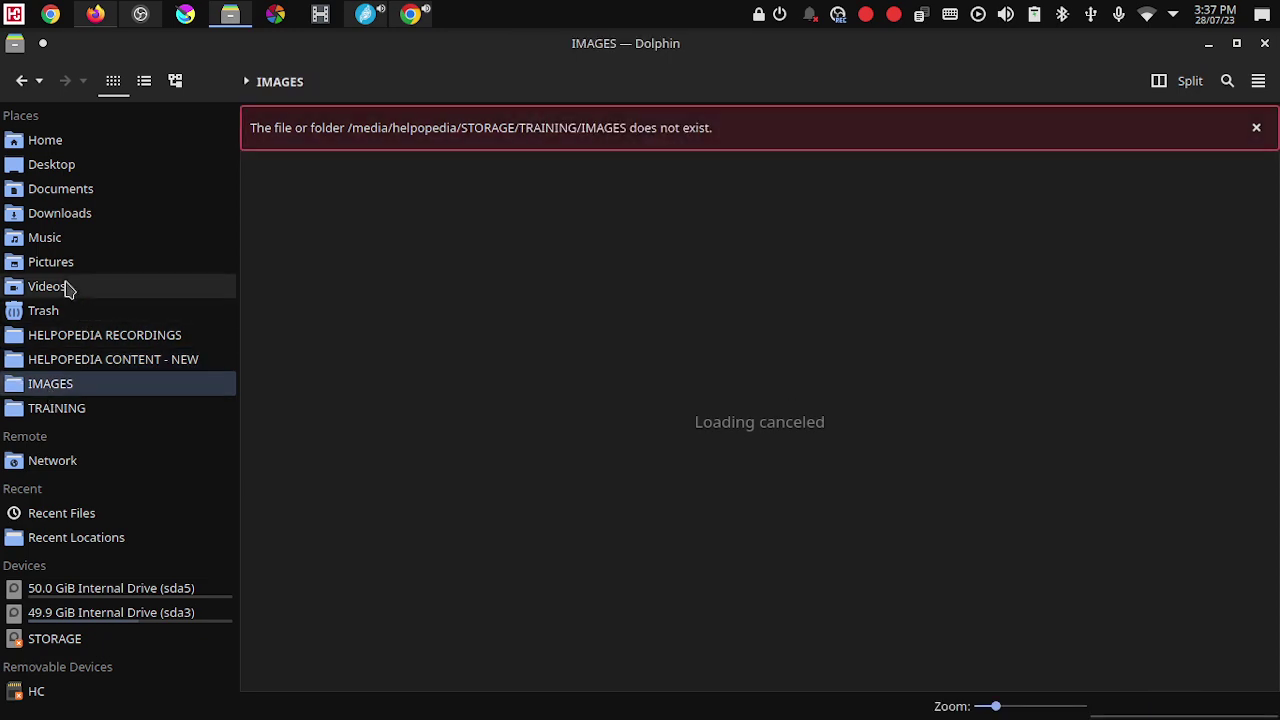
click(1264, 43)
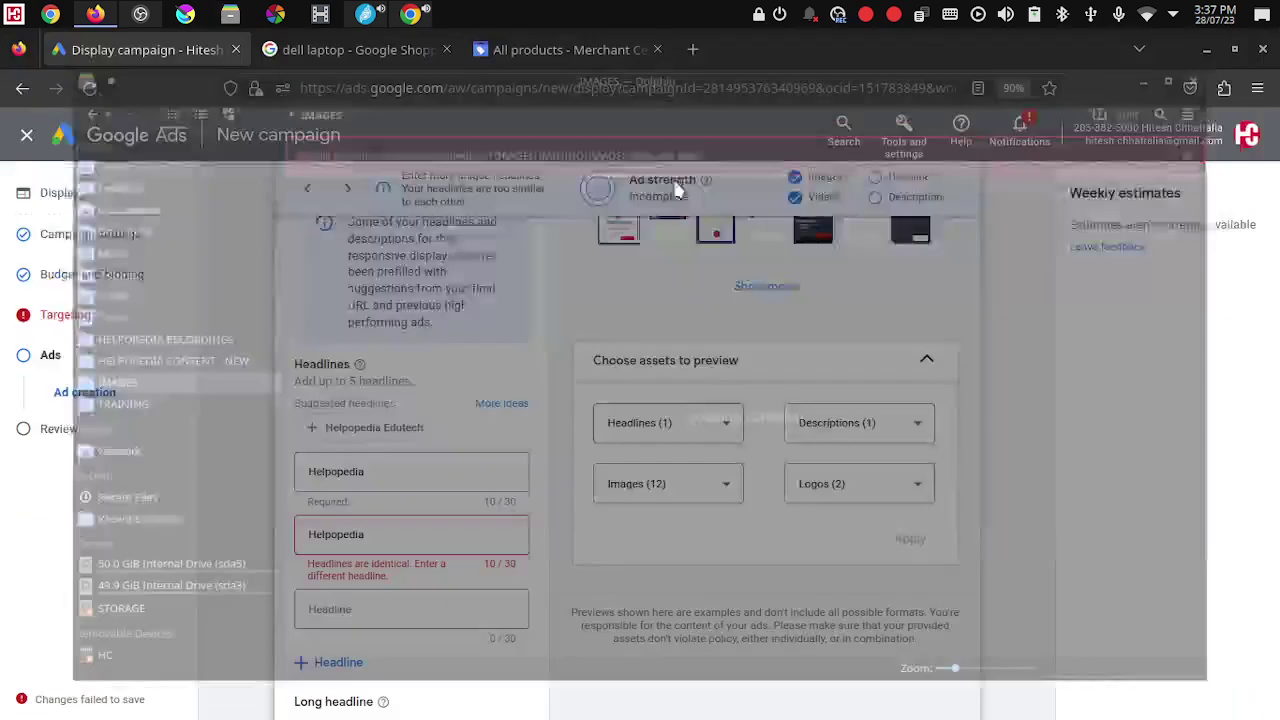
Step: Replace the first headline's text with "Digital Marketing Courses"
click(420, 474)
key(BackSpace)
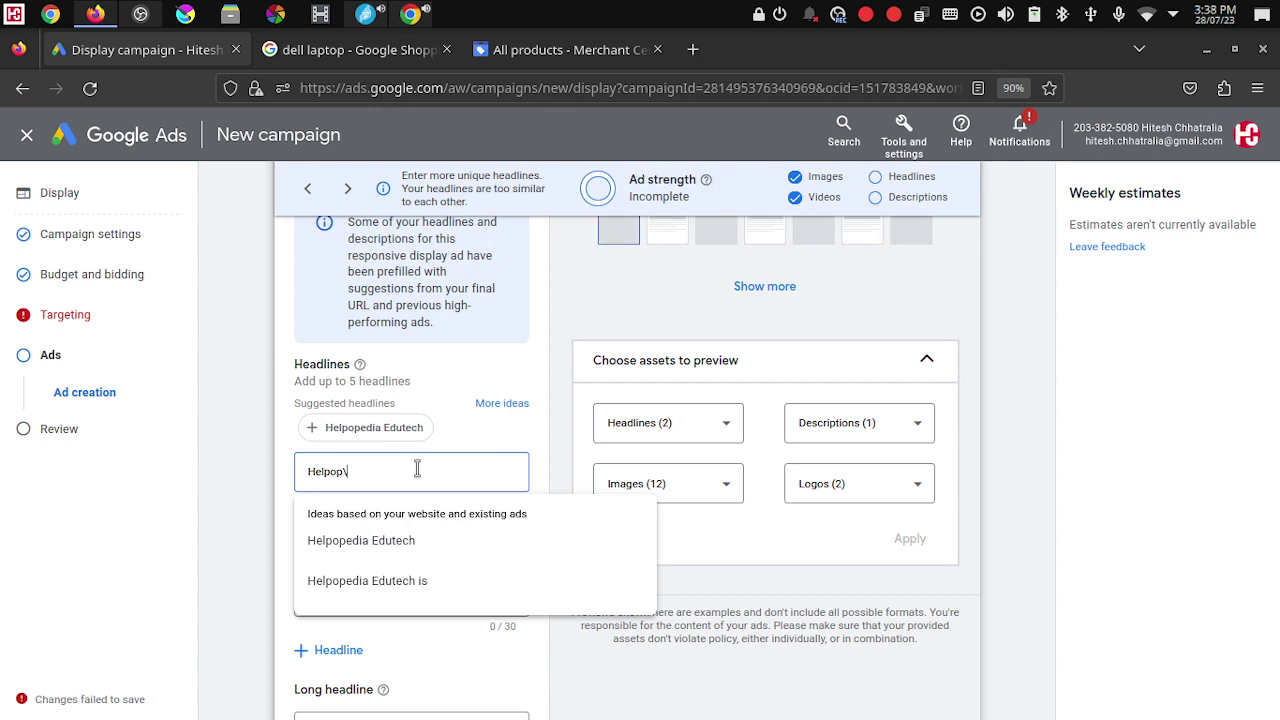
key(BackSpace)
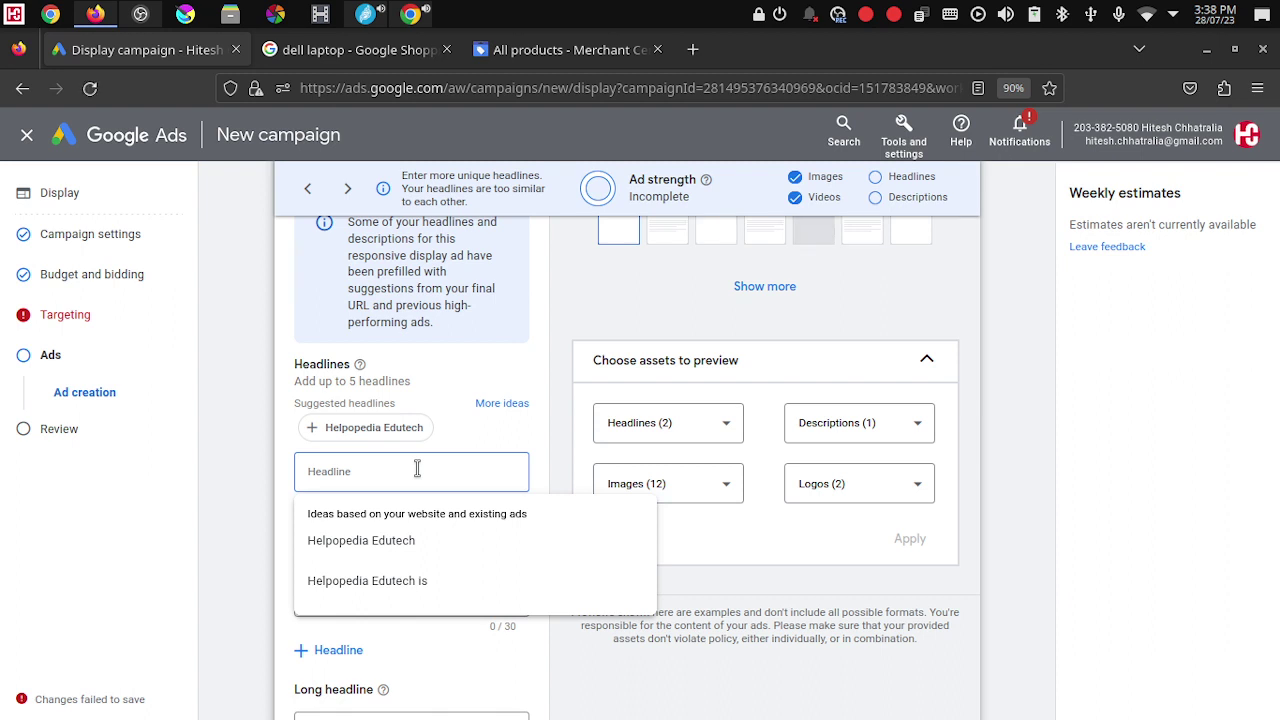
text(gital Marke)
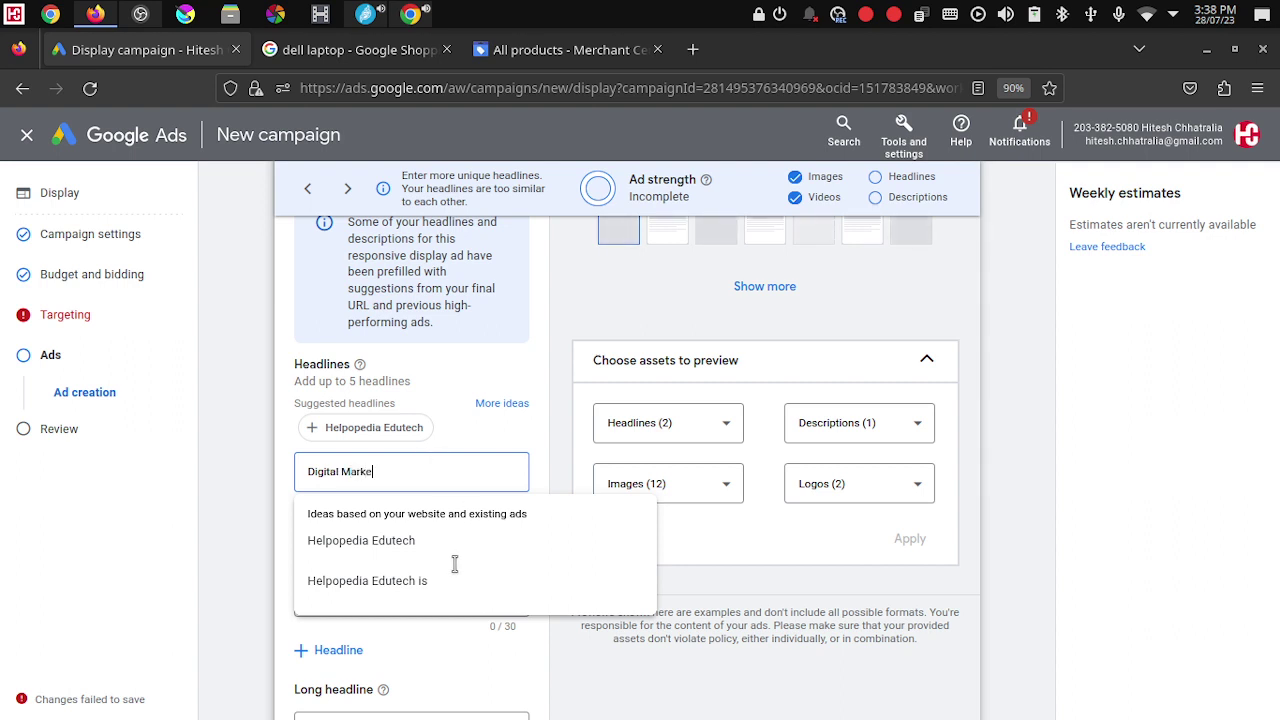
text(tin)
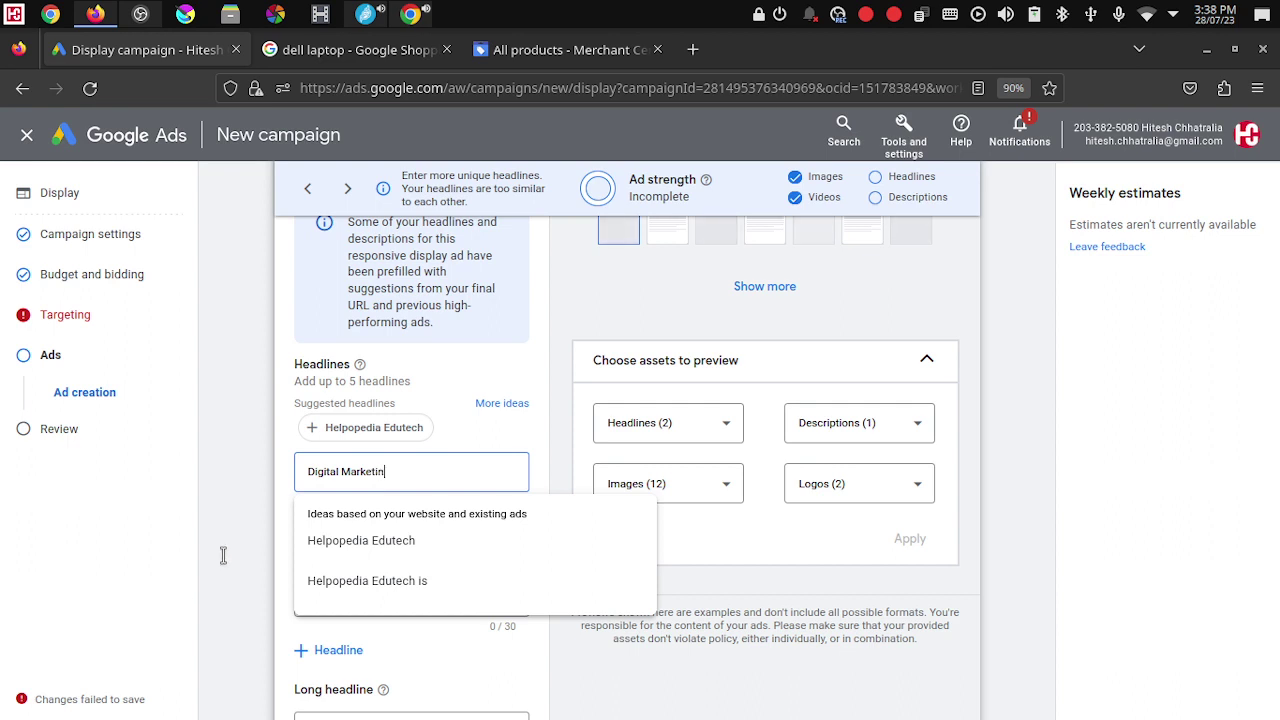
text(g )
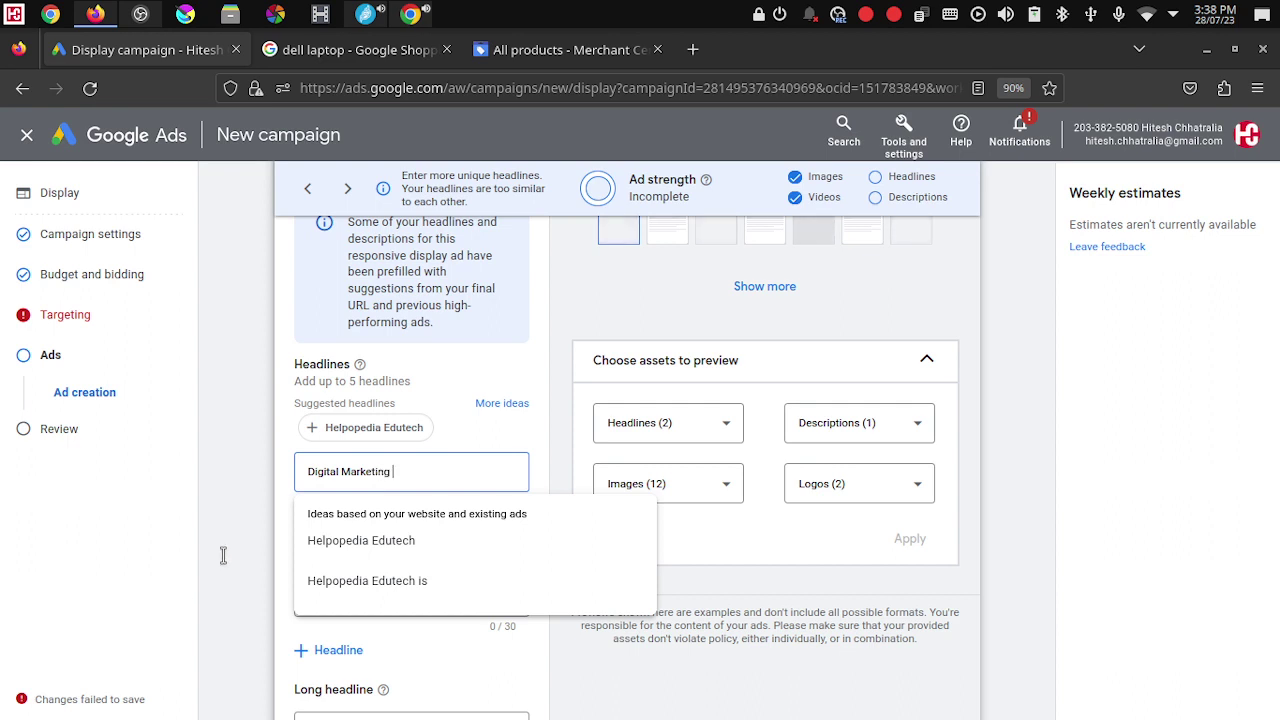
text(Cours)
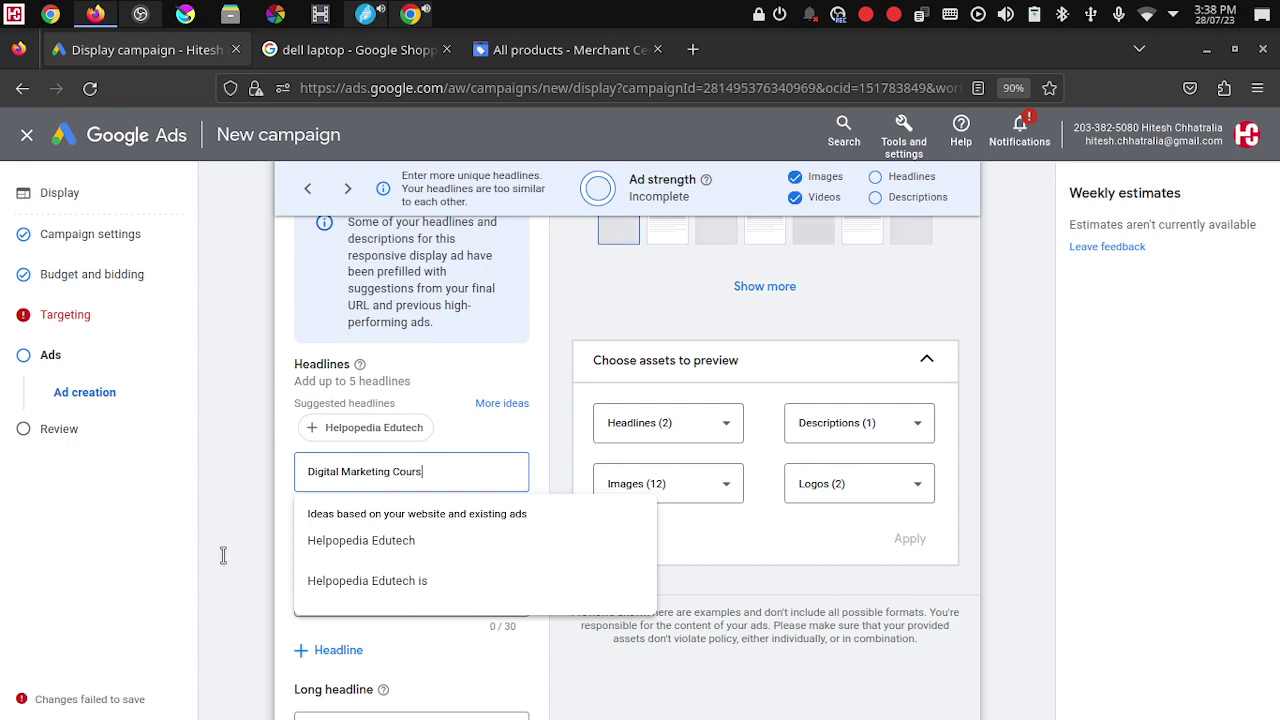
text(es)
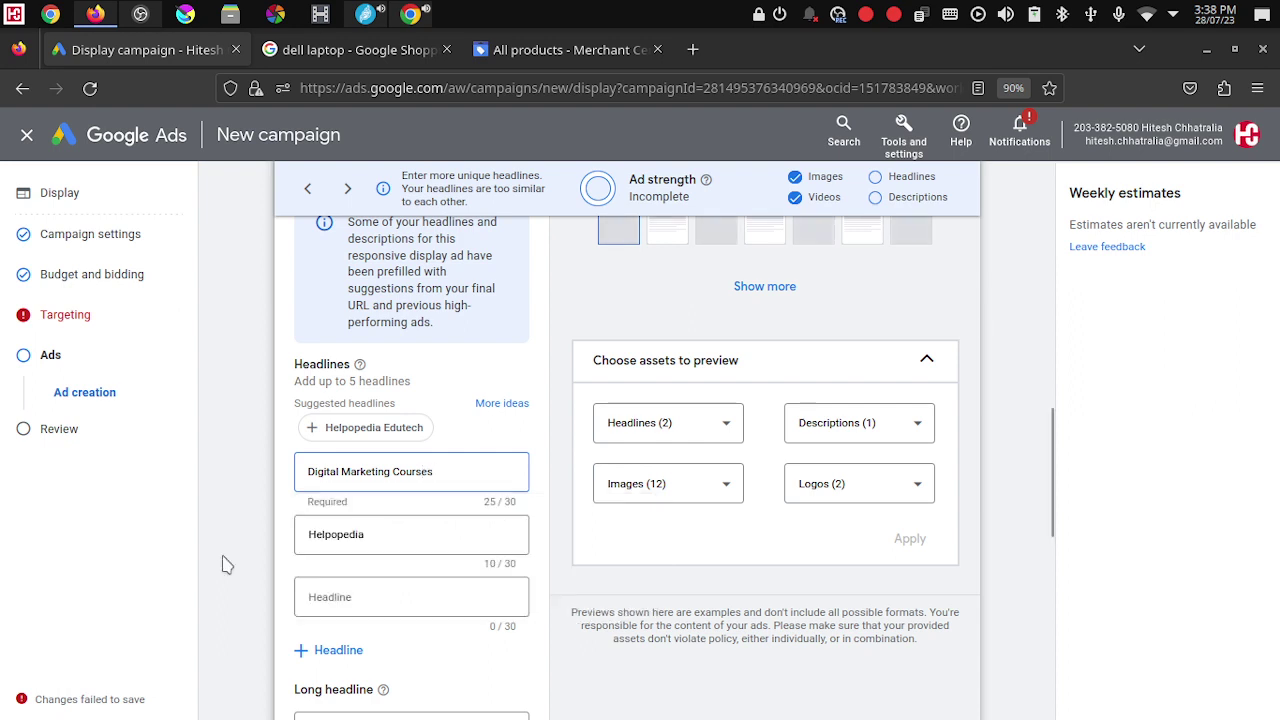
click(222, 563)
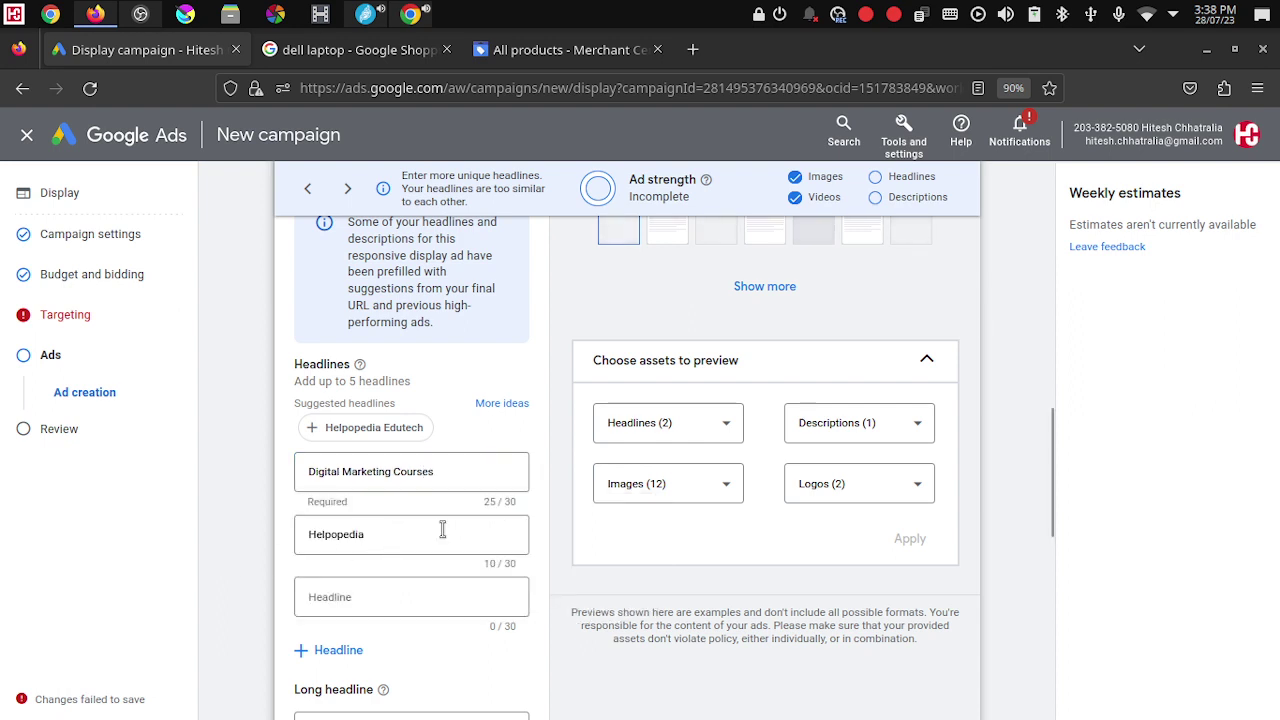
Step: Replace the second headline's text with "Best Online Marketing Courses"
click(339, 537)
double_click(338, 537)
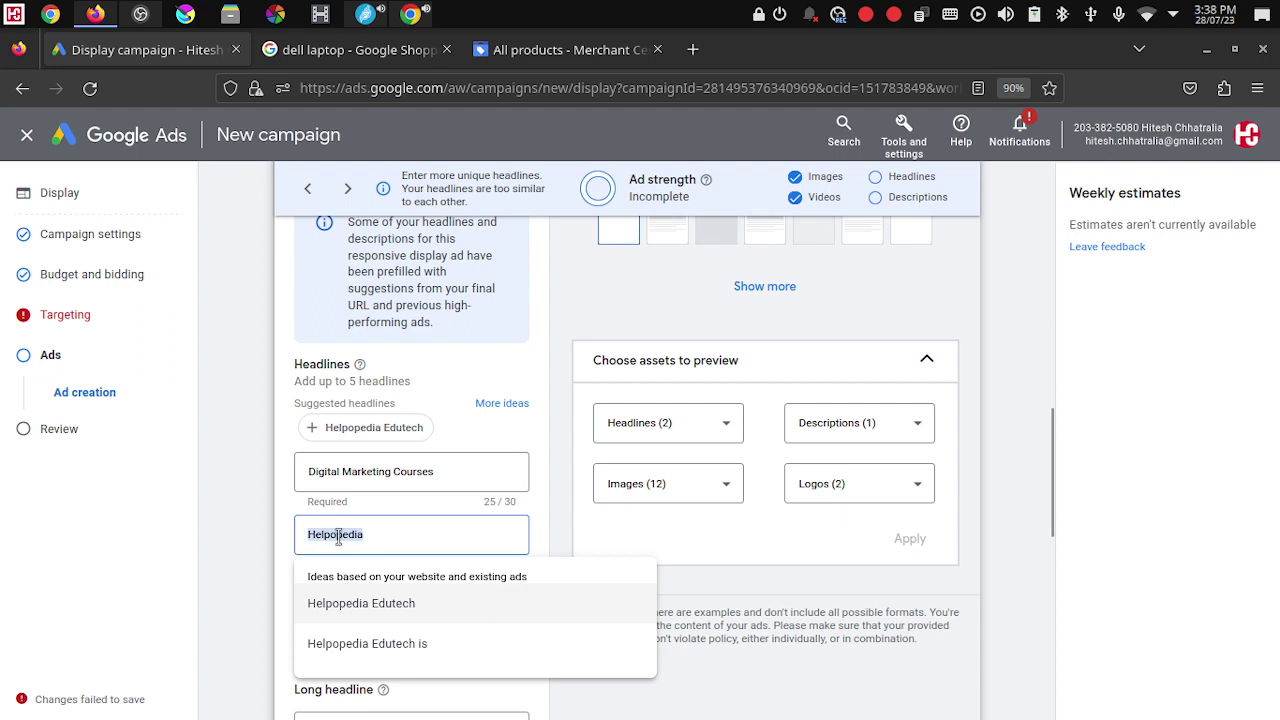
key(BackSpace)
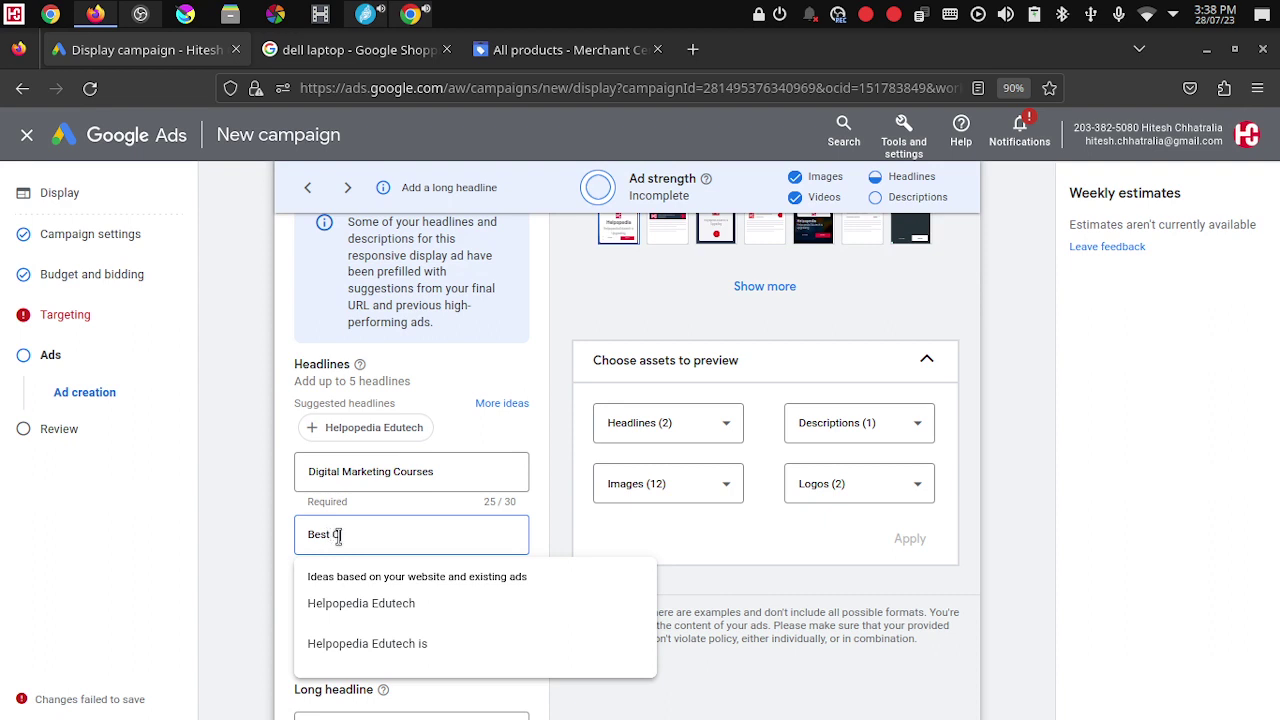
text(e Marketing Courses)
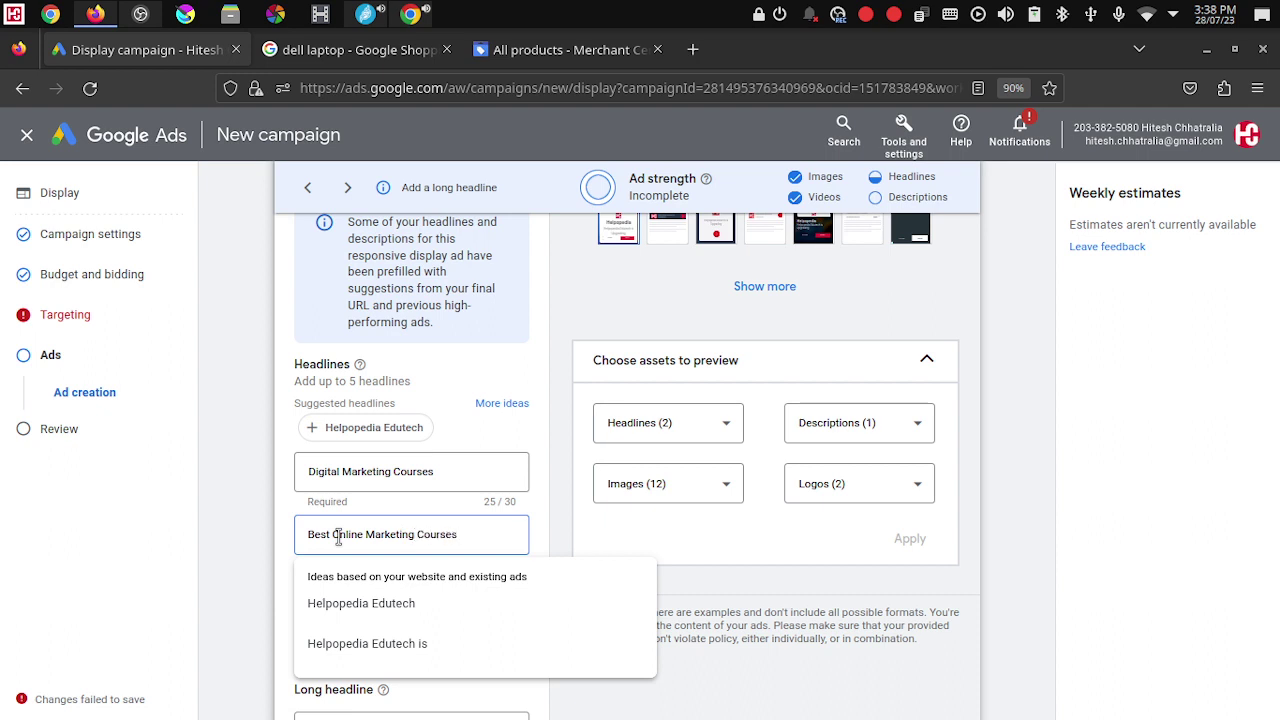
key(Escape)
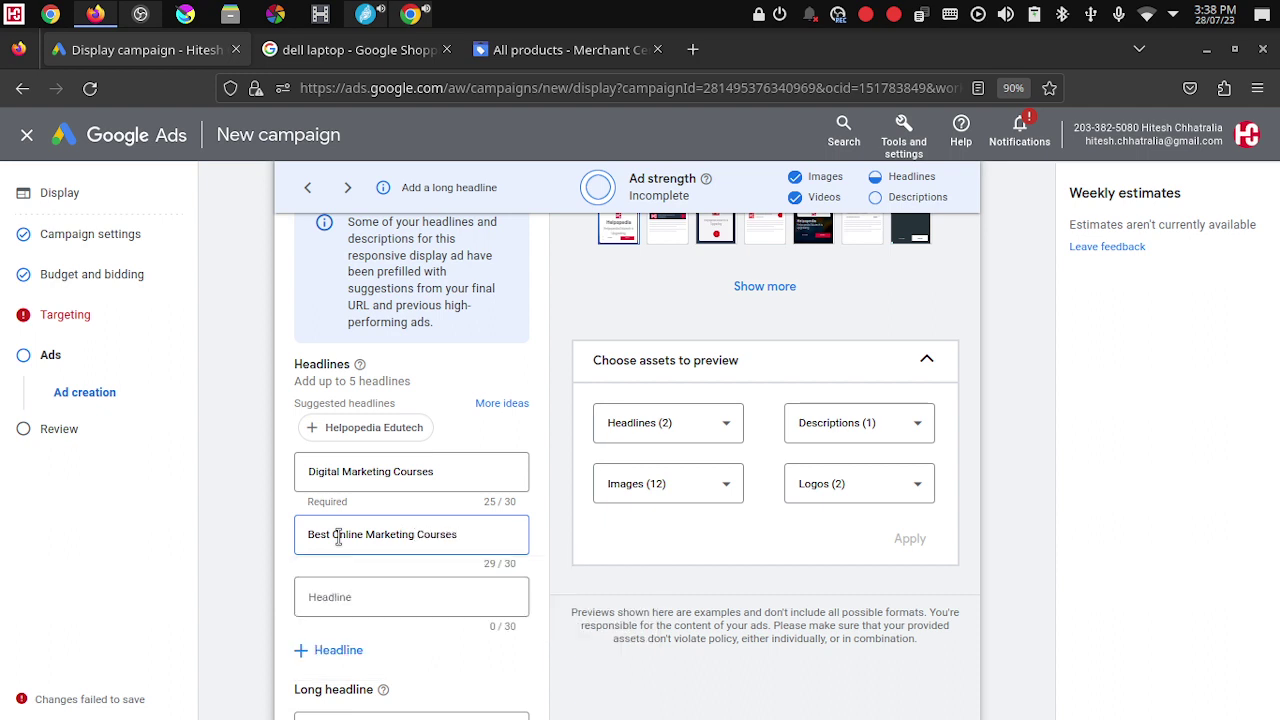
Step: Enter "Get Digitally ready in 21 days" as the third headline
click(357, 594)
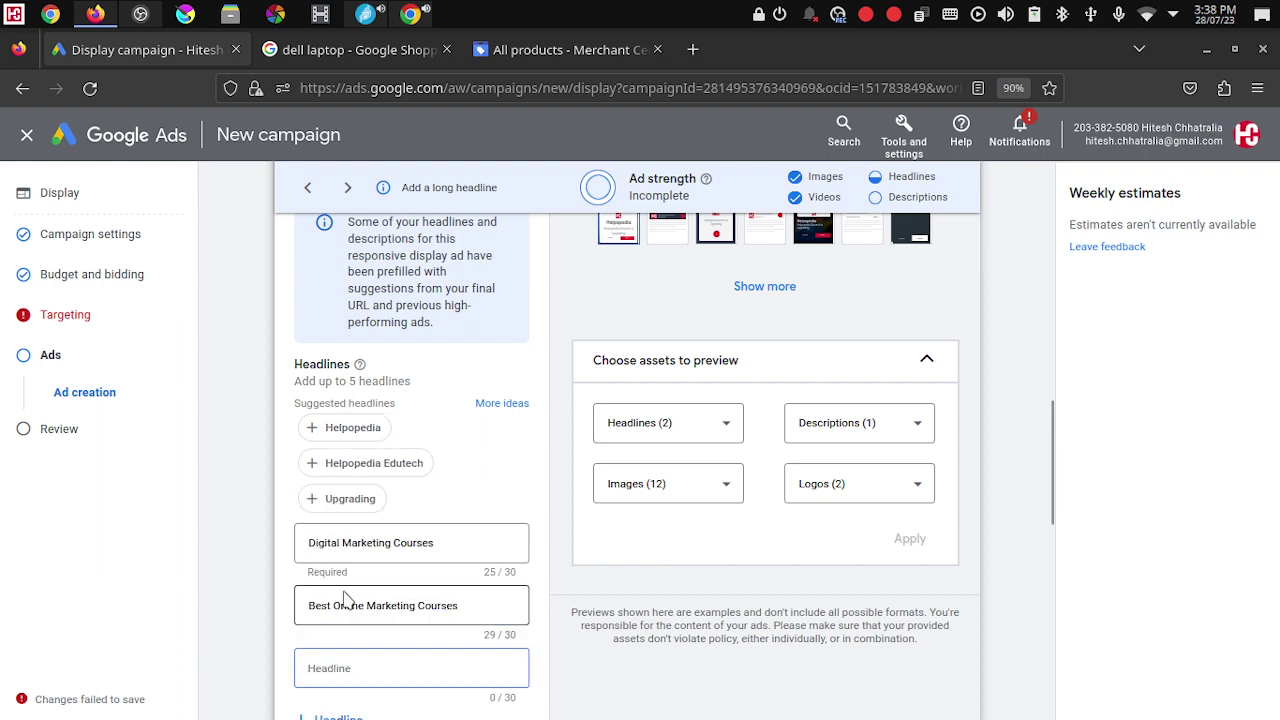
click(353, 664)
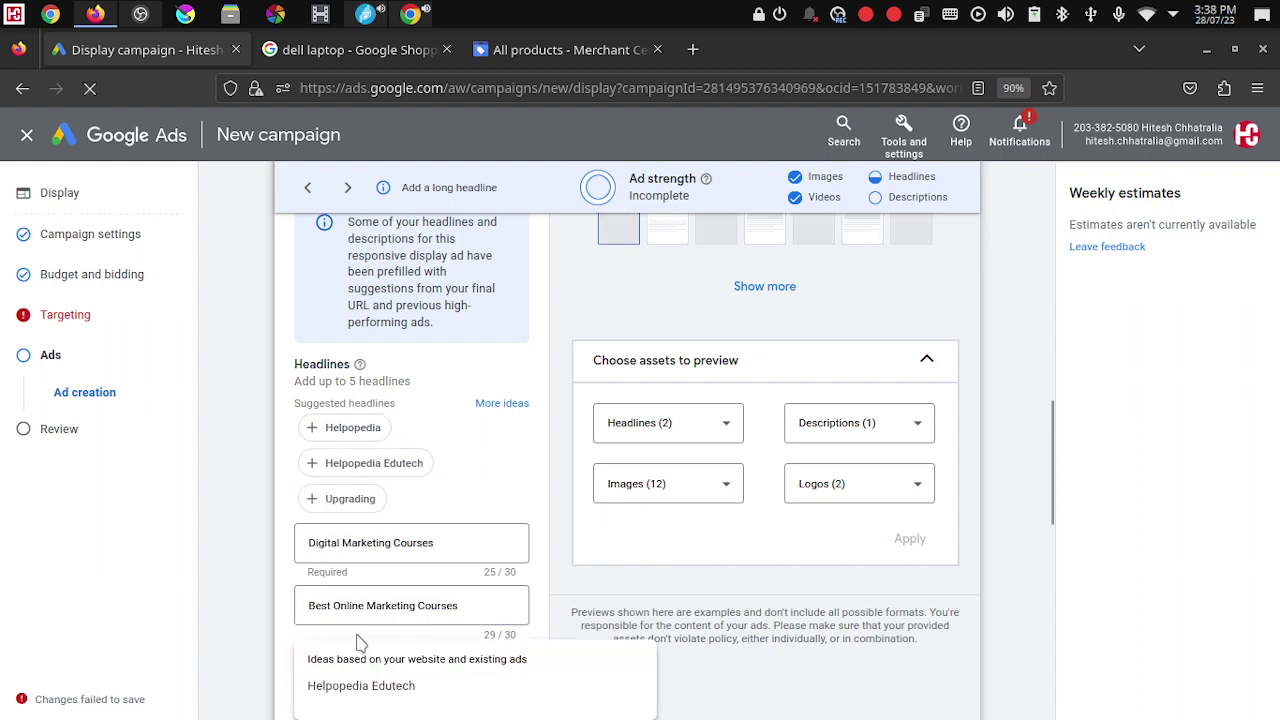
click(258, 600)
scroll(360, 672, down, 2)
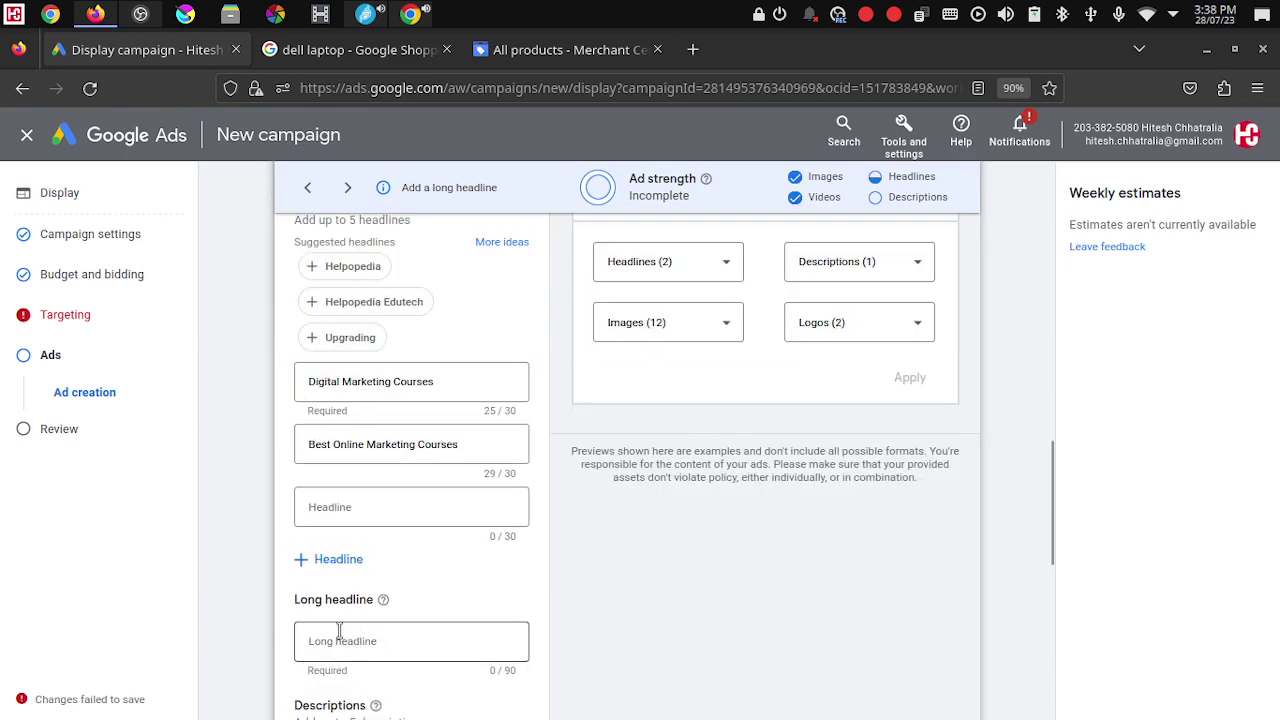
click(353, 506)
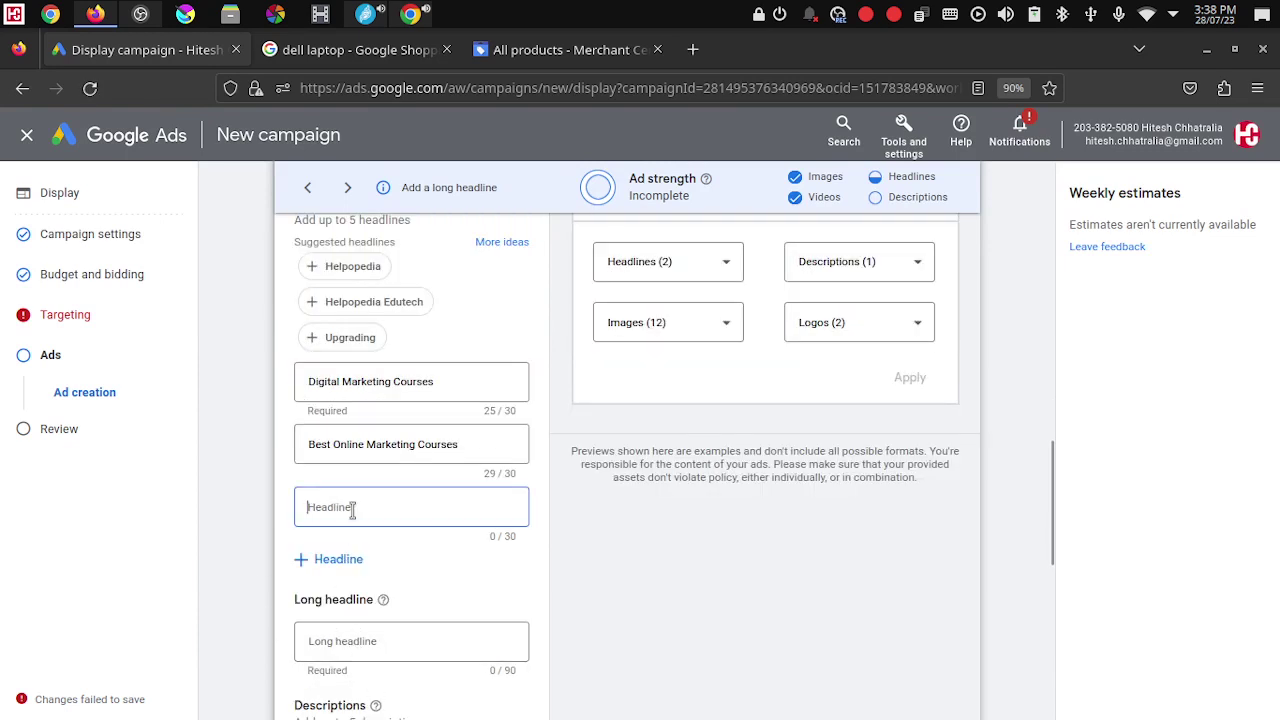
text(G)
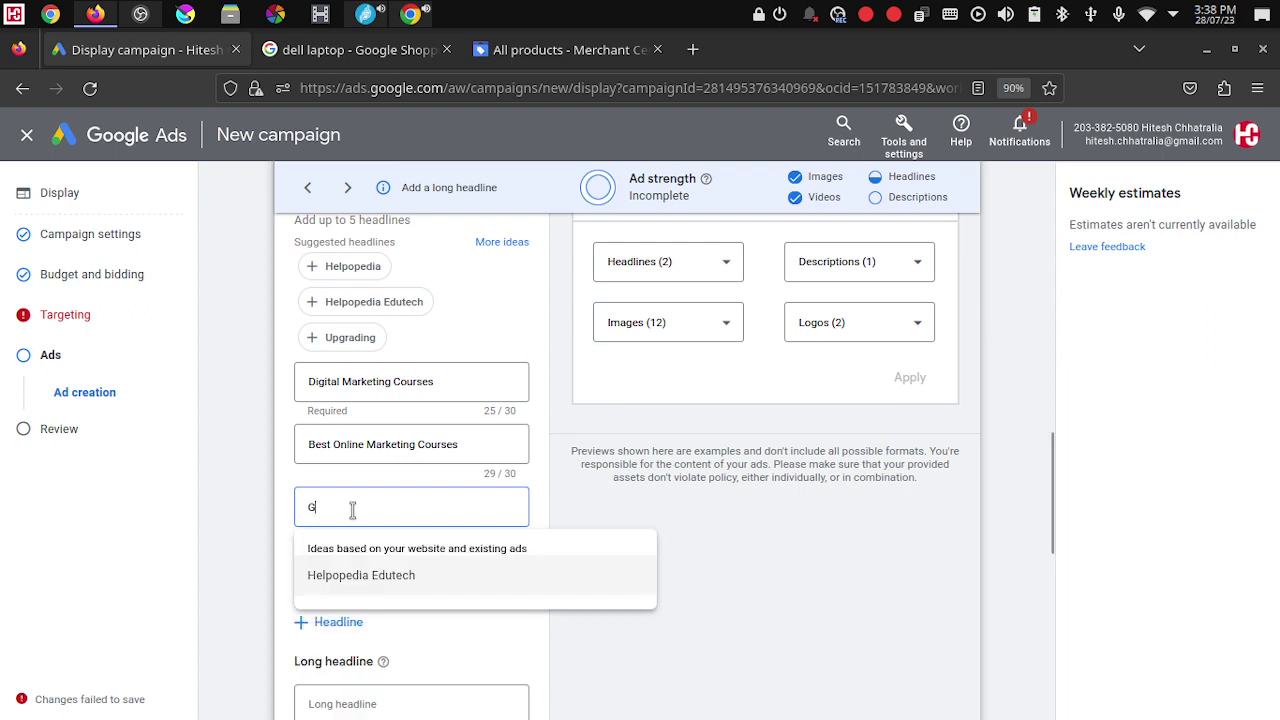
text(et Digitally ready in 21 days)
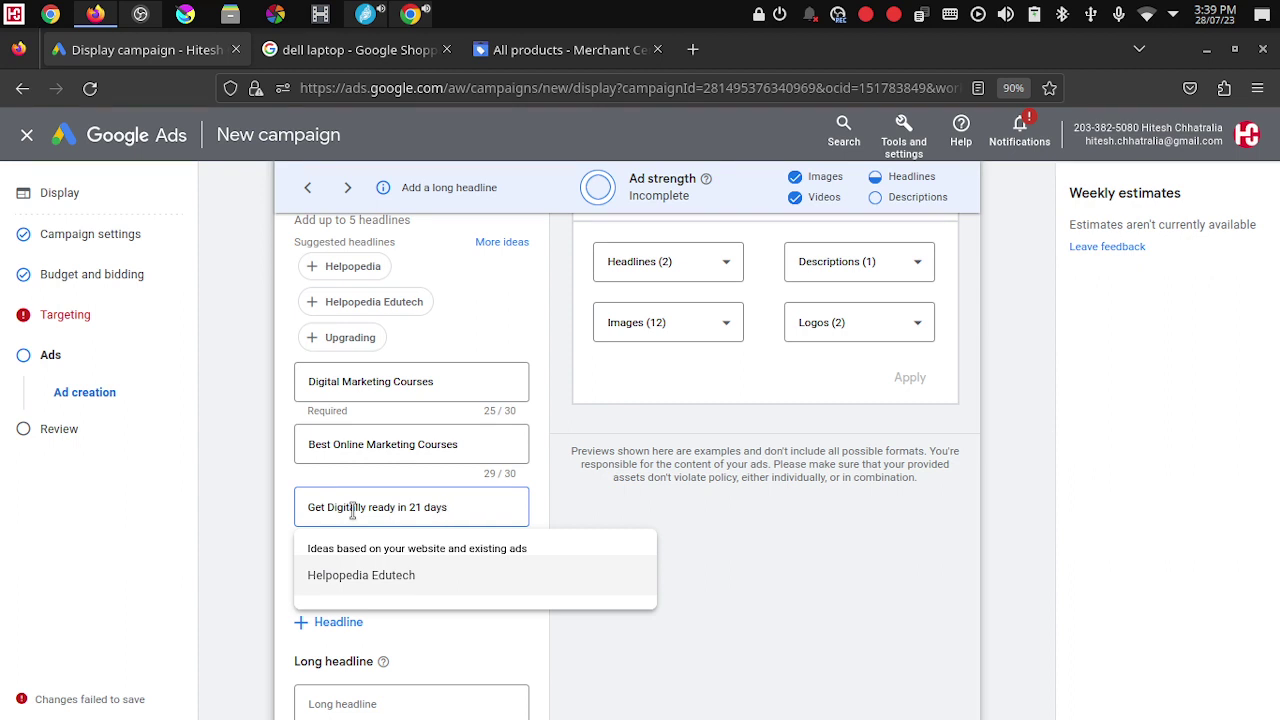
key(Tab)
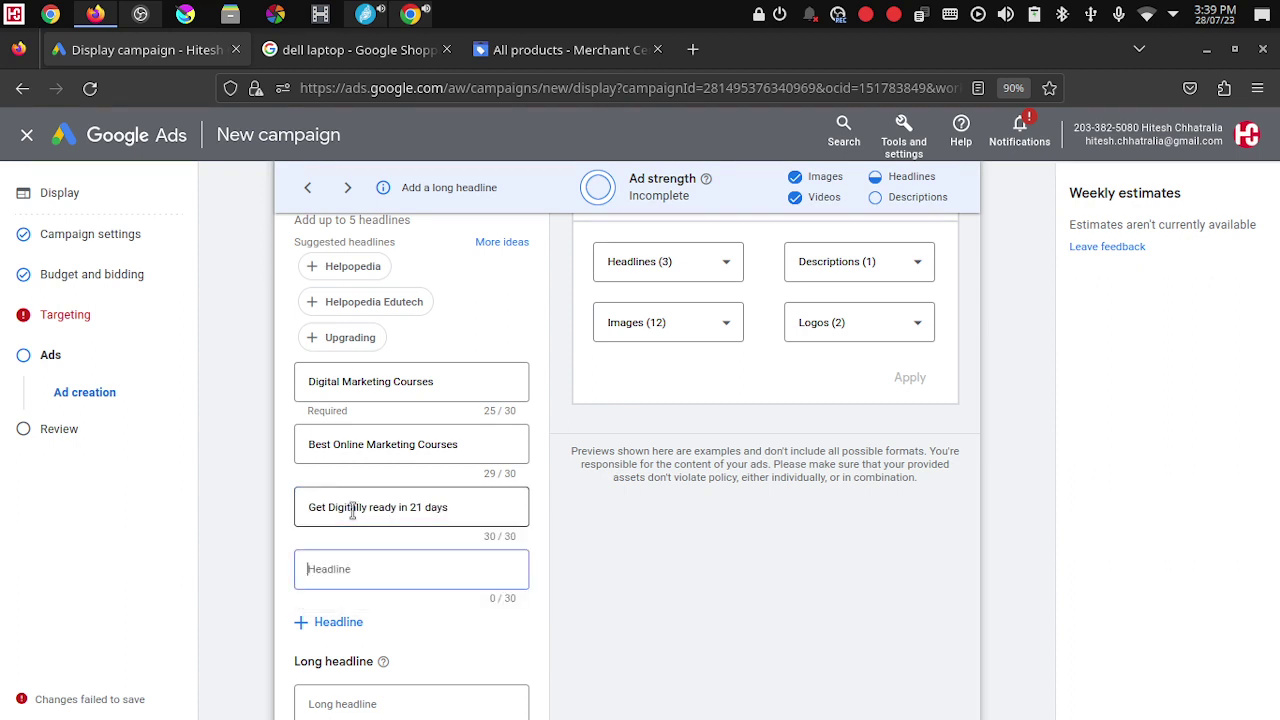
Step: Enter "Boost your career today" as the fourth headline and "Learn the skills of tomorrow" as the fifth
text(Boost your car)
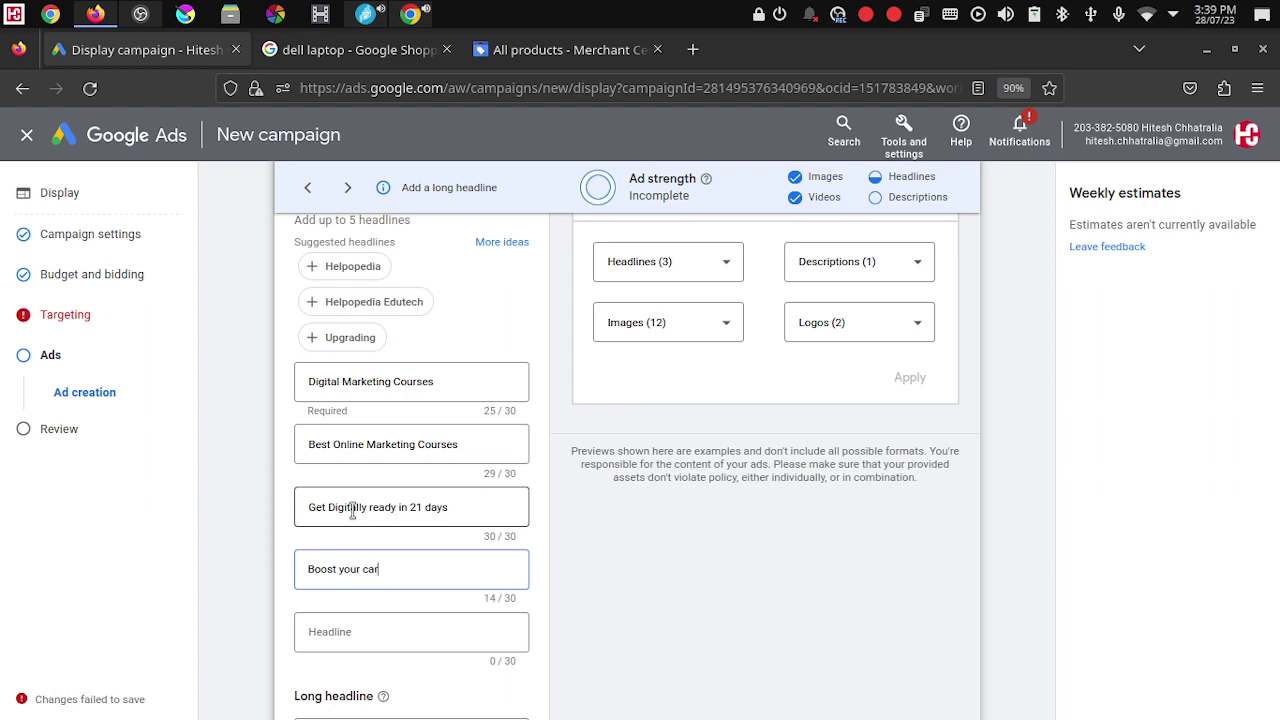
text(eer today)
key(Tab)
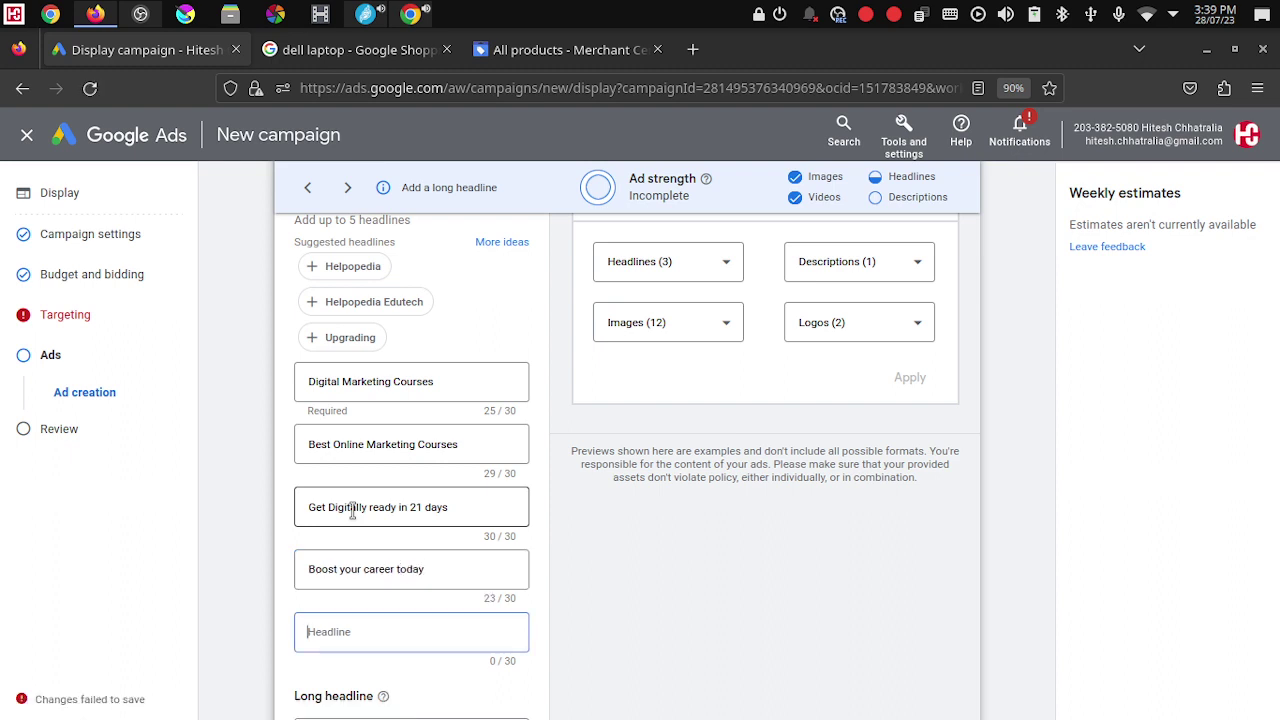
text(Learn the dski)
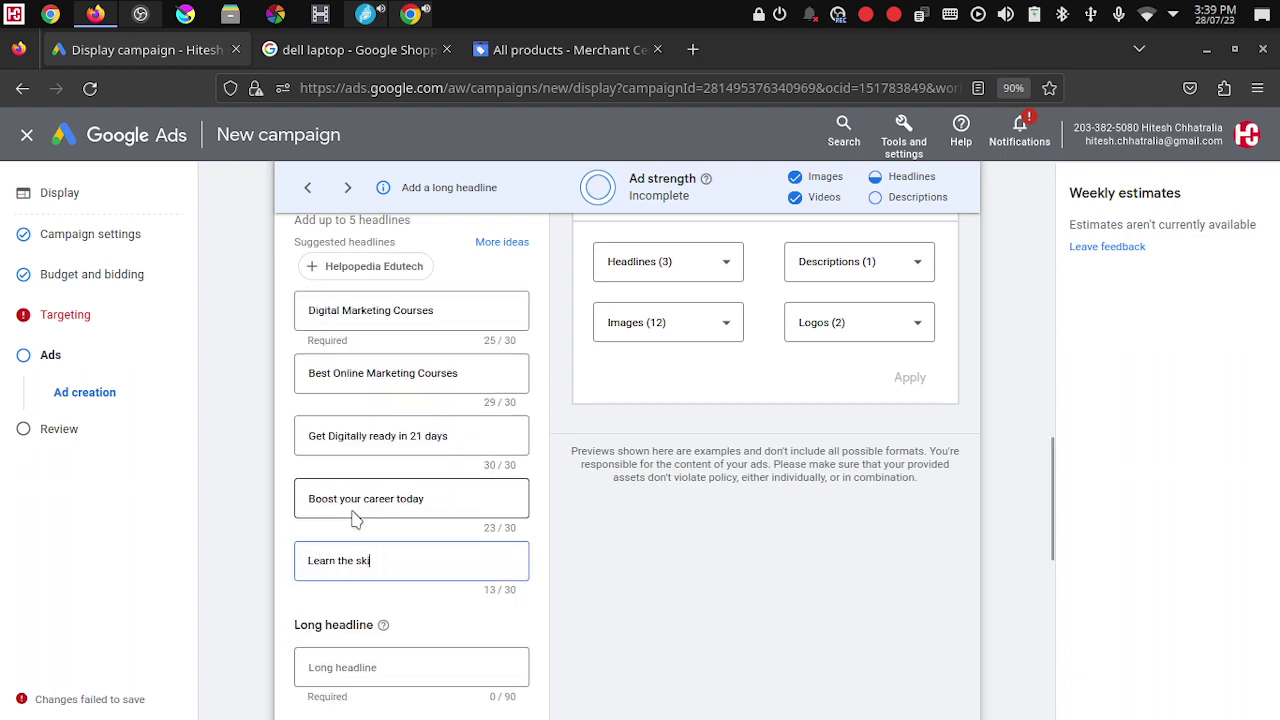
text(lls of tomorrow)
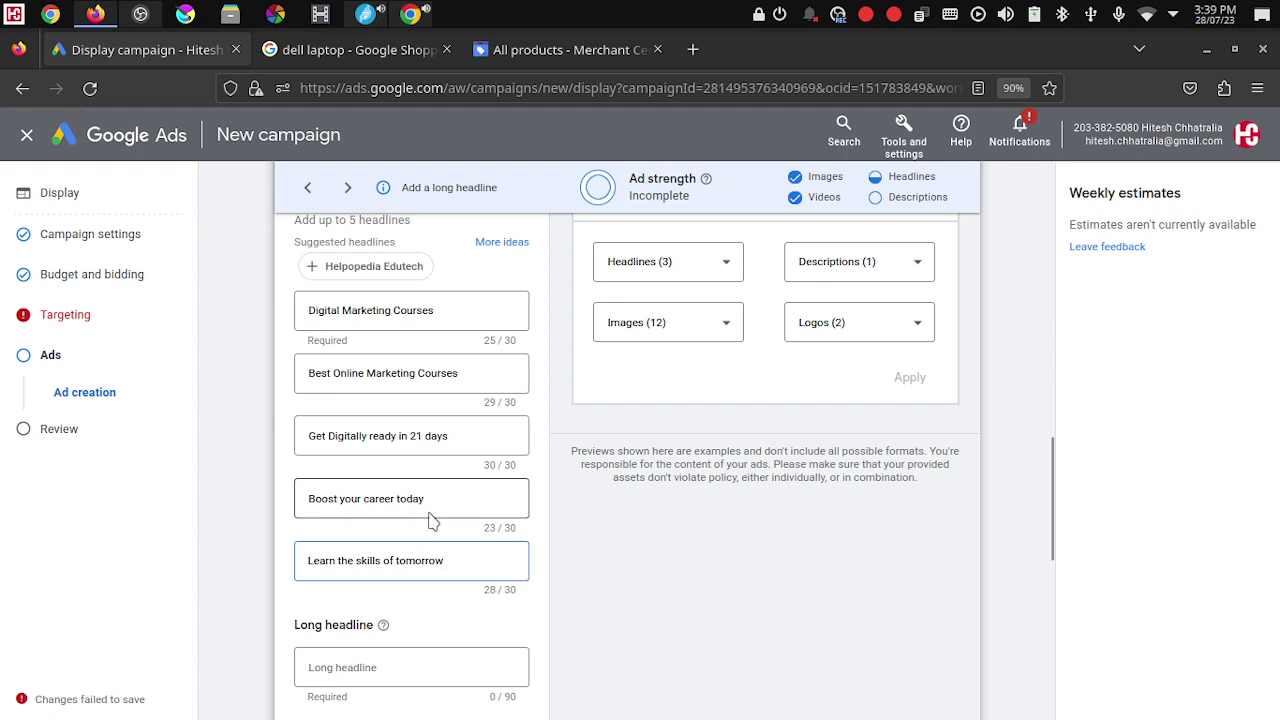
Step: Enter the long headline "Get Digitally ready in just 21 Days. Boost your careen today by learning the skills of tomorrow."
scroll(429, 517, down, 2)
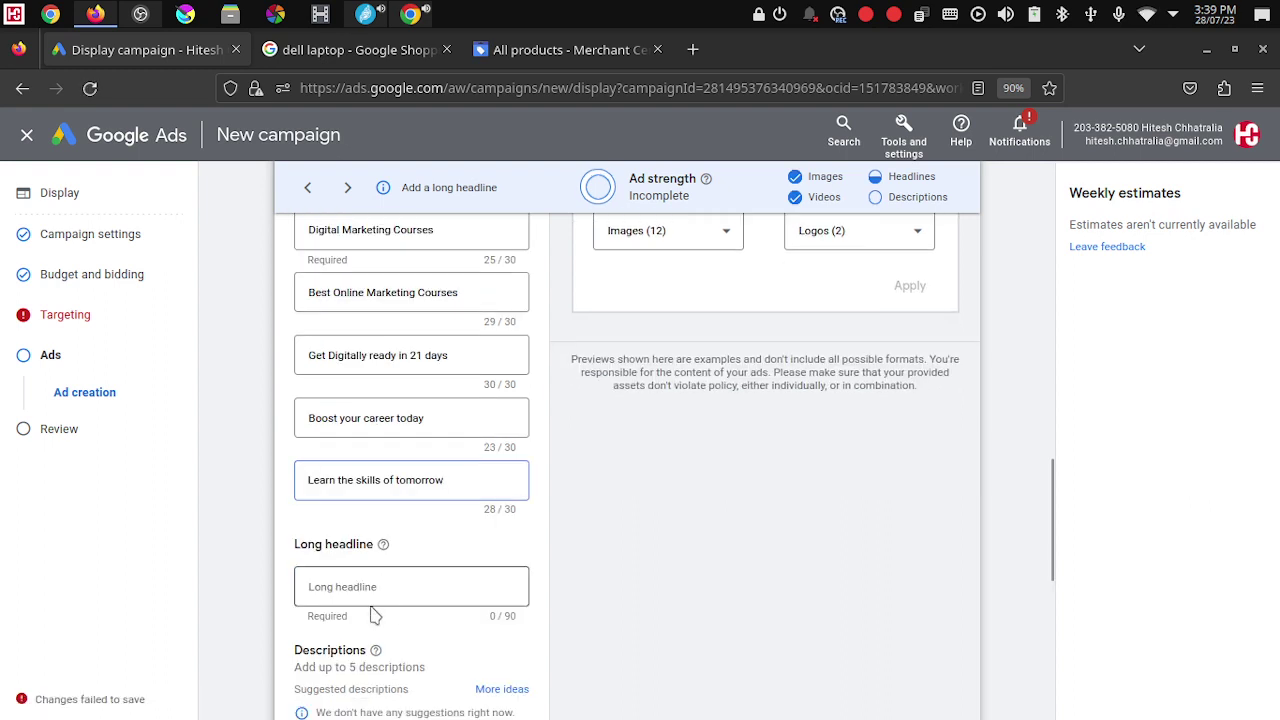
triple_click(448, 232)
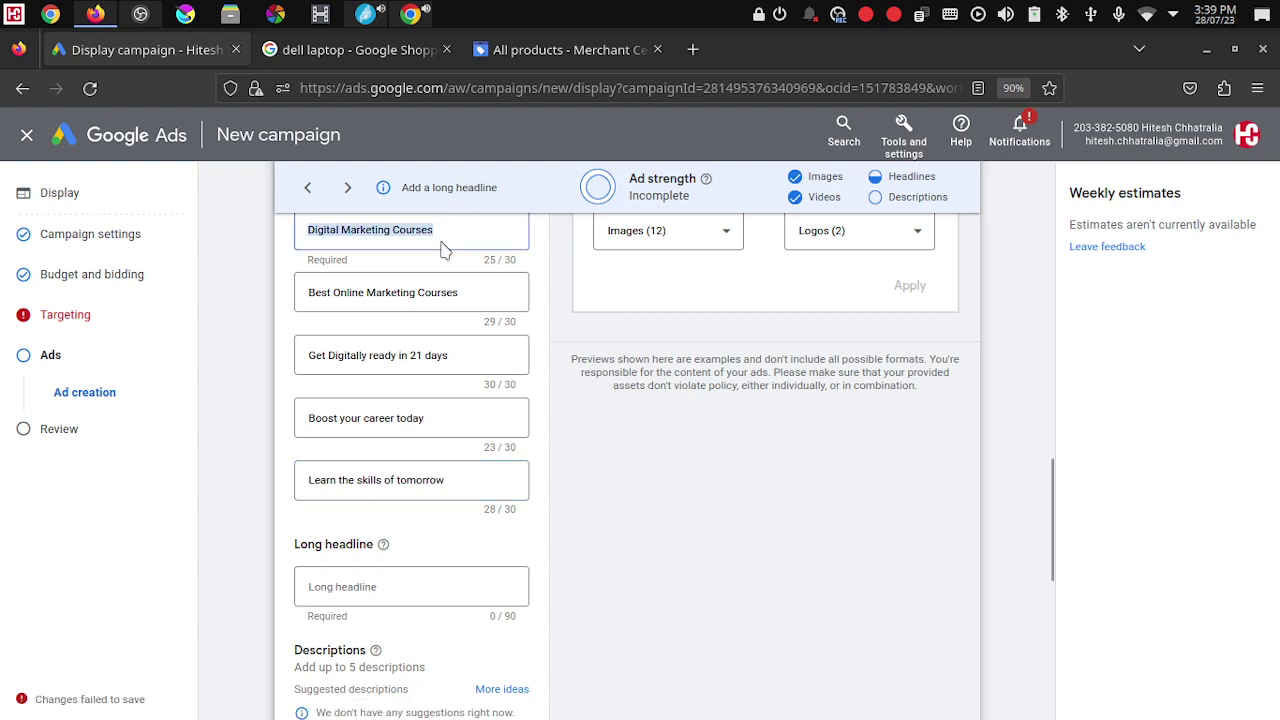
click(369, 588)
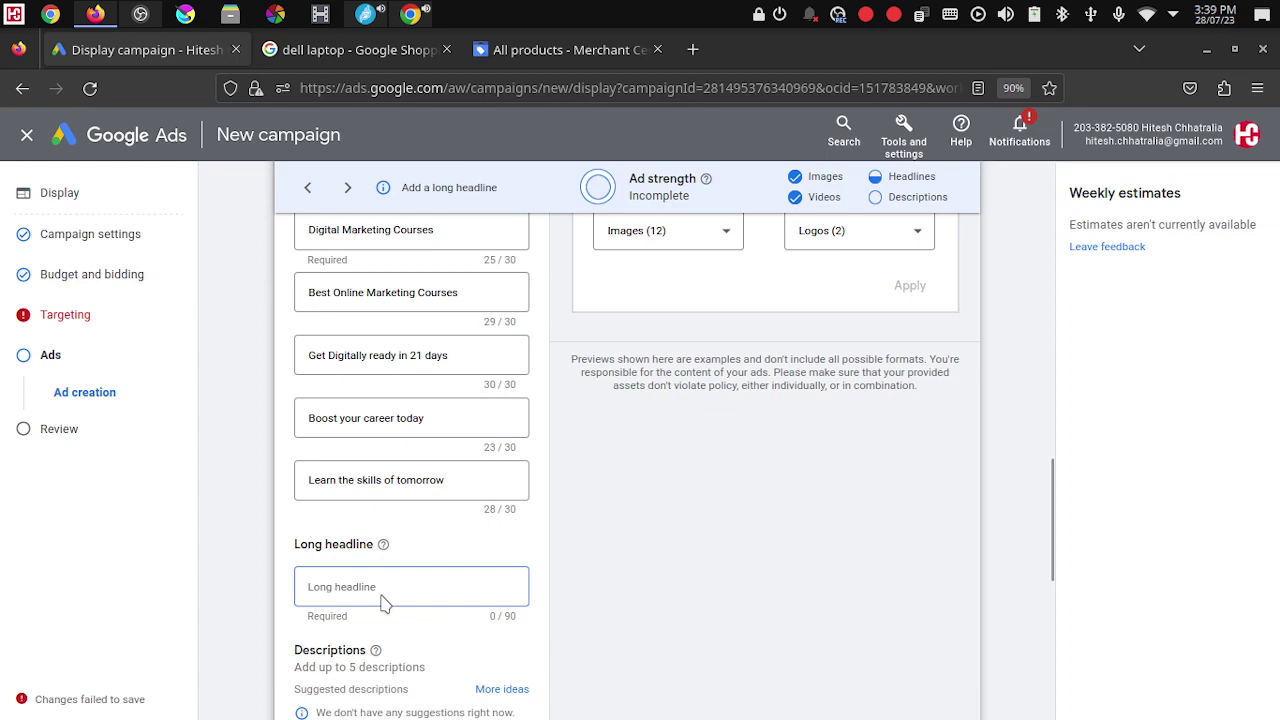
text(Get Digitally ready i)
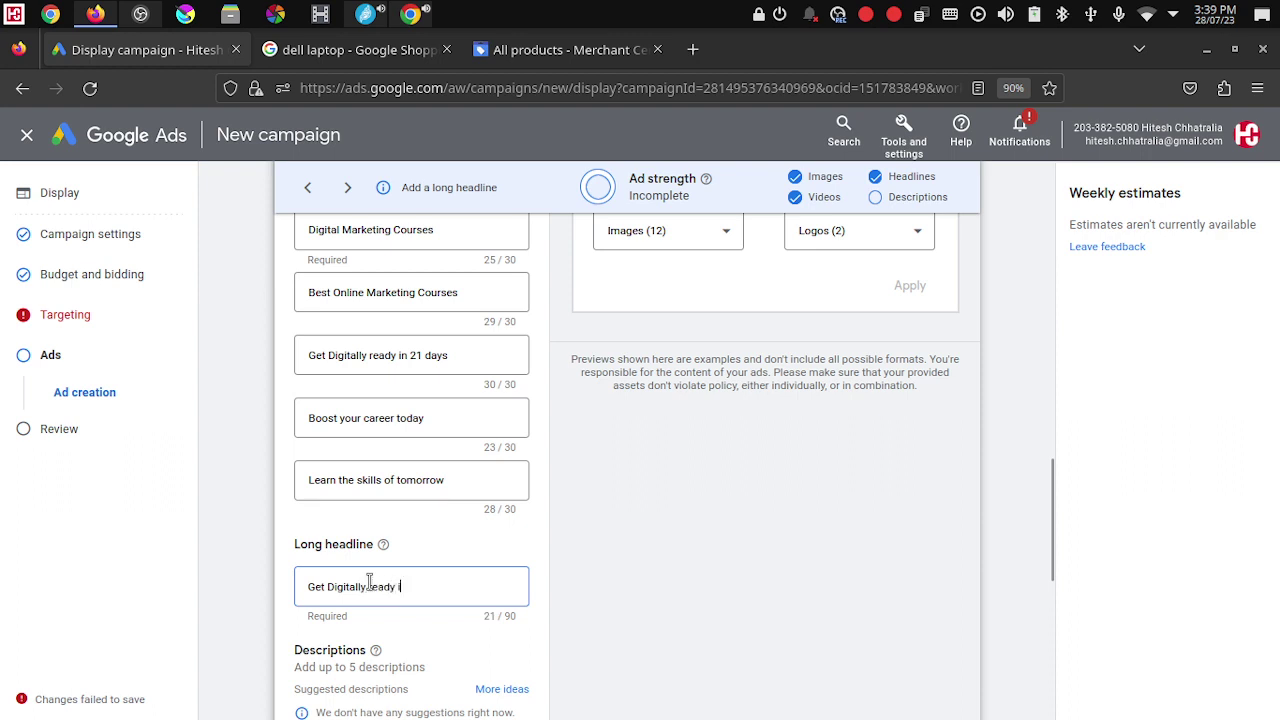
text(n just 21 Days. Bo)
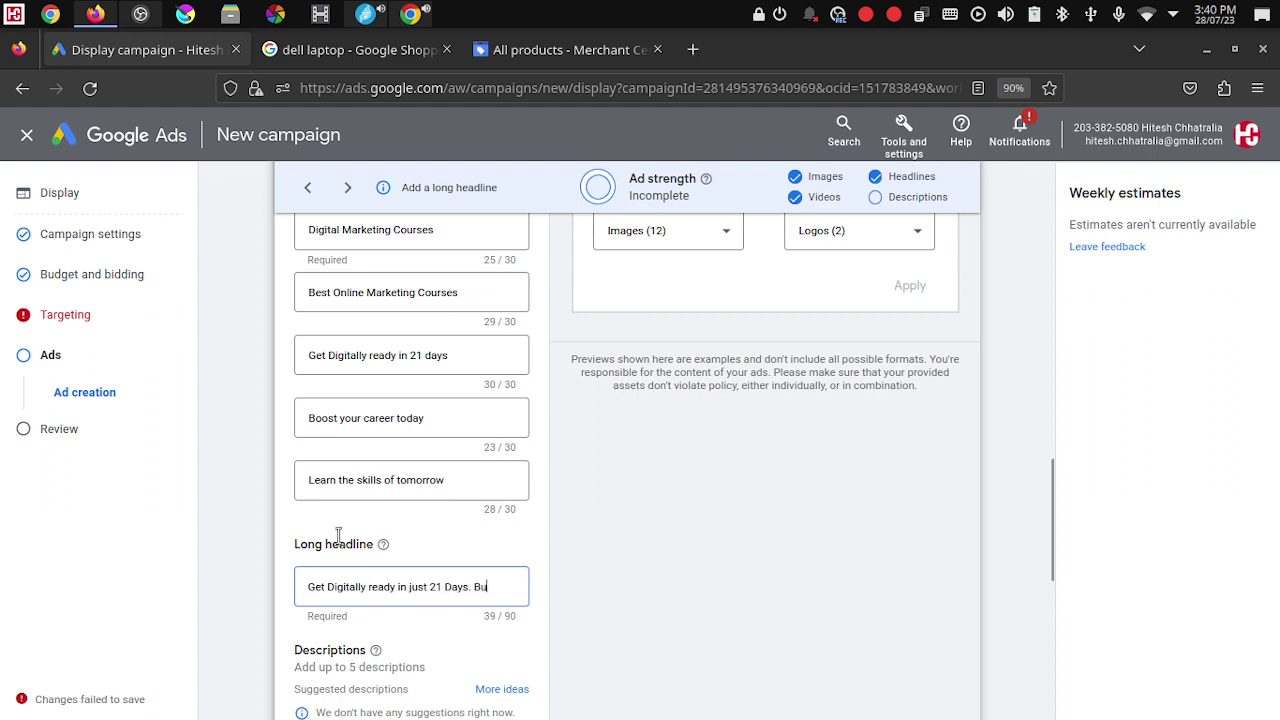
text(ost yo)
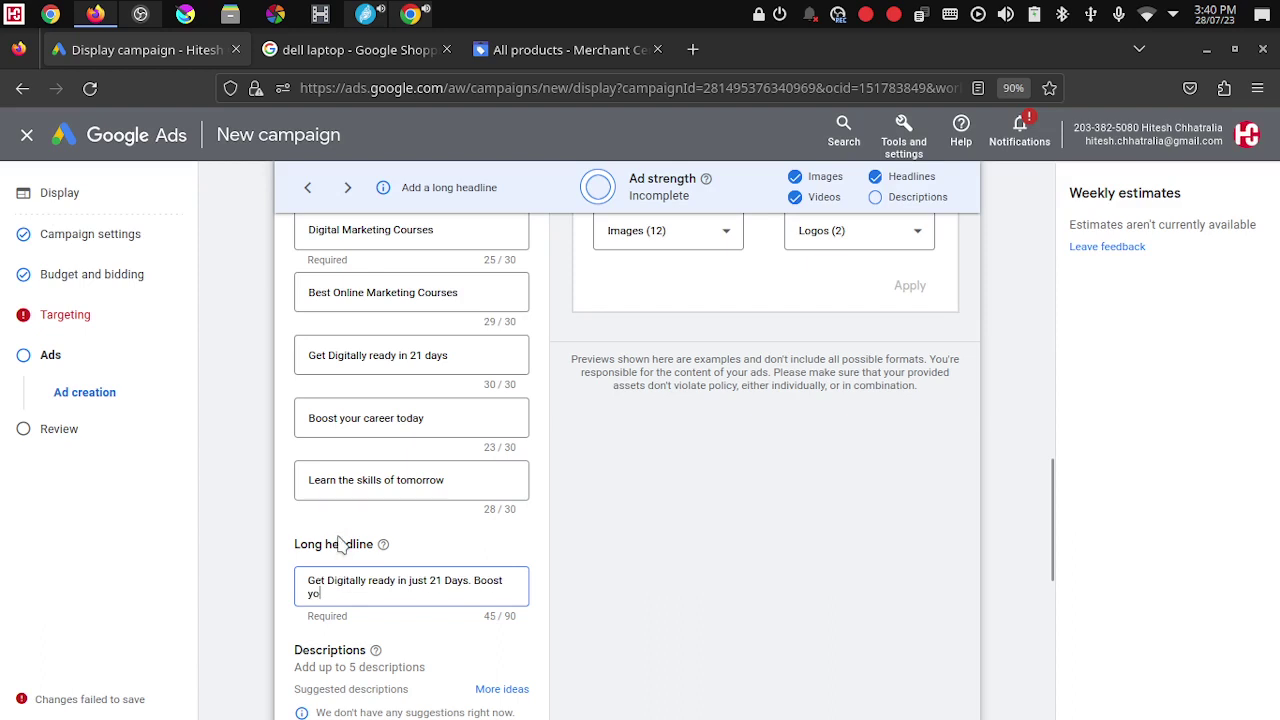
text(ur career today by learning the skil)
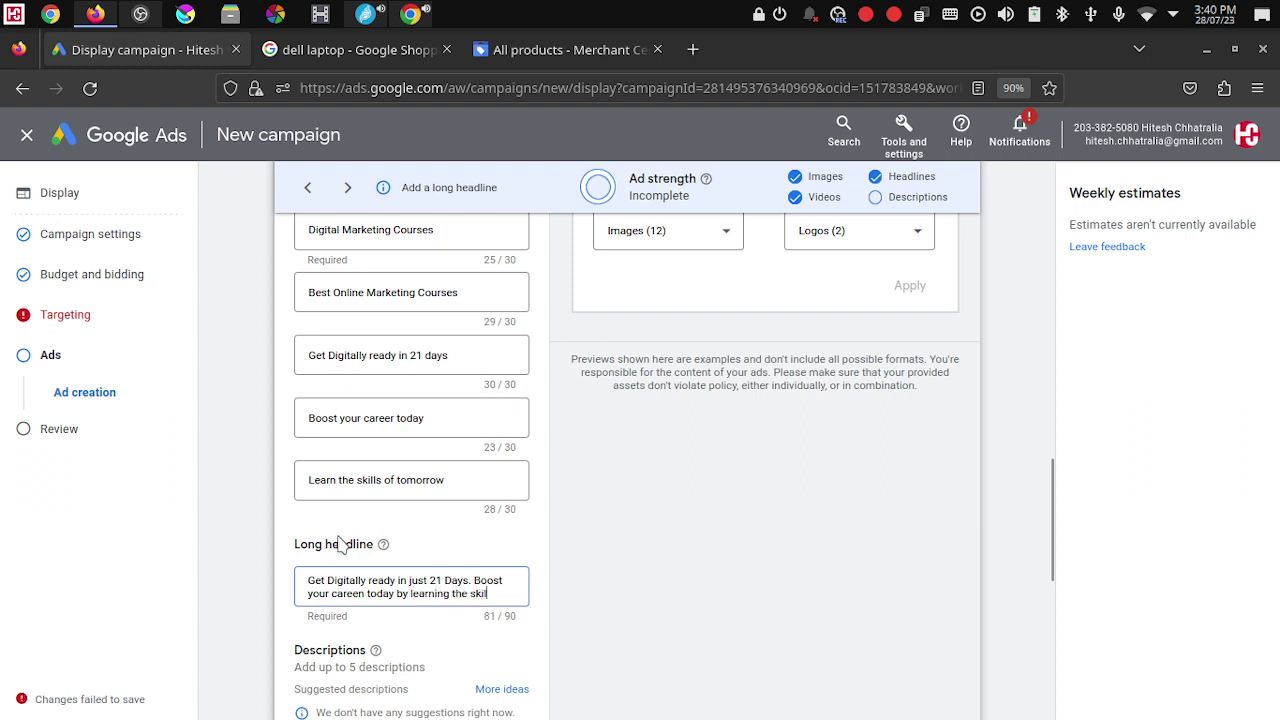
text(ls of to)
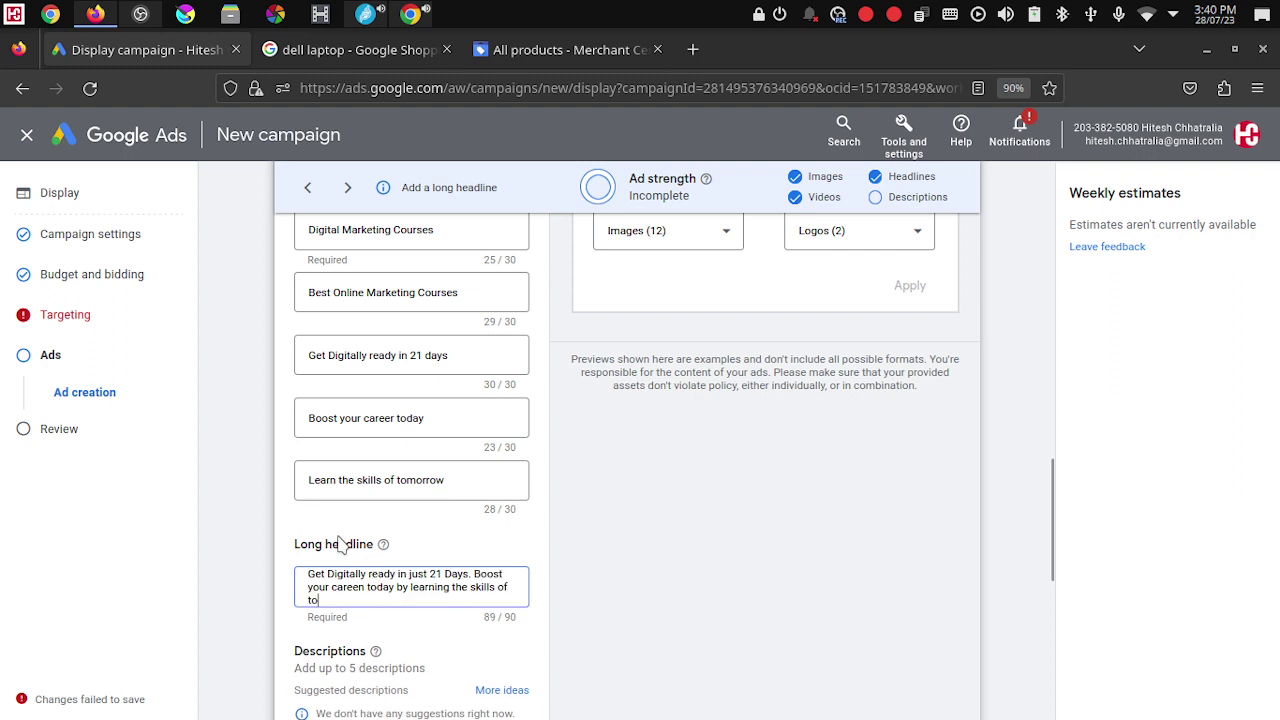
text(morrow.)
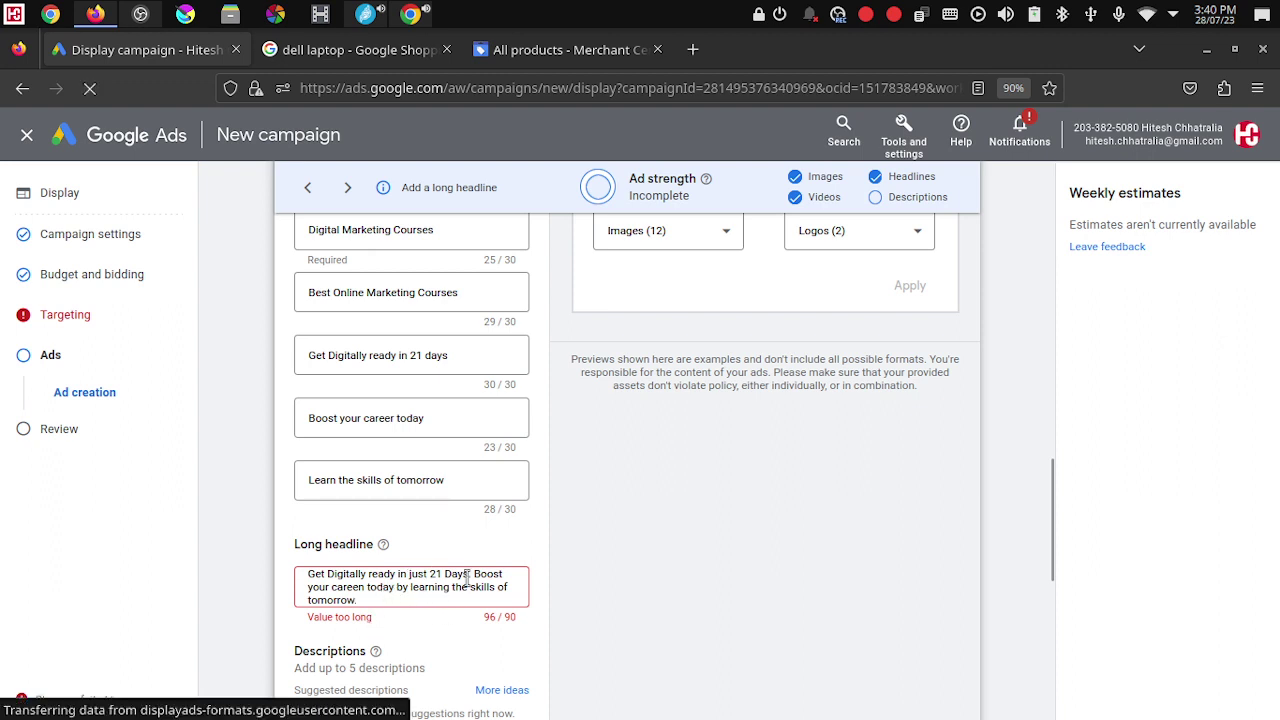
Step: Correct "careen" to "career" in the long headline and delete "today" to shorten it
click(364, 585)
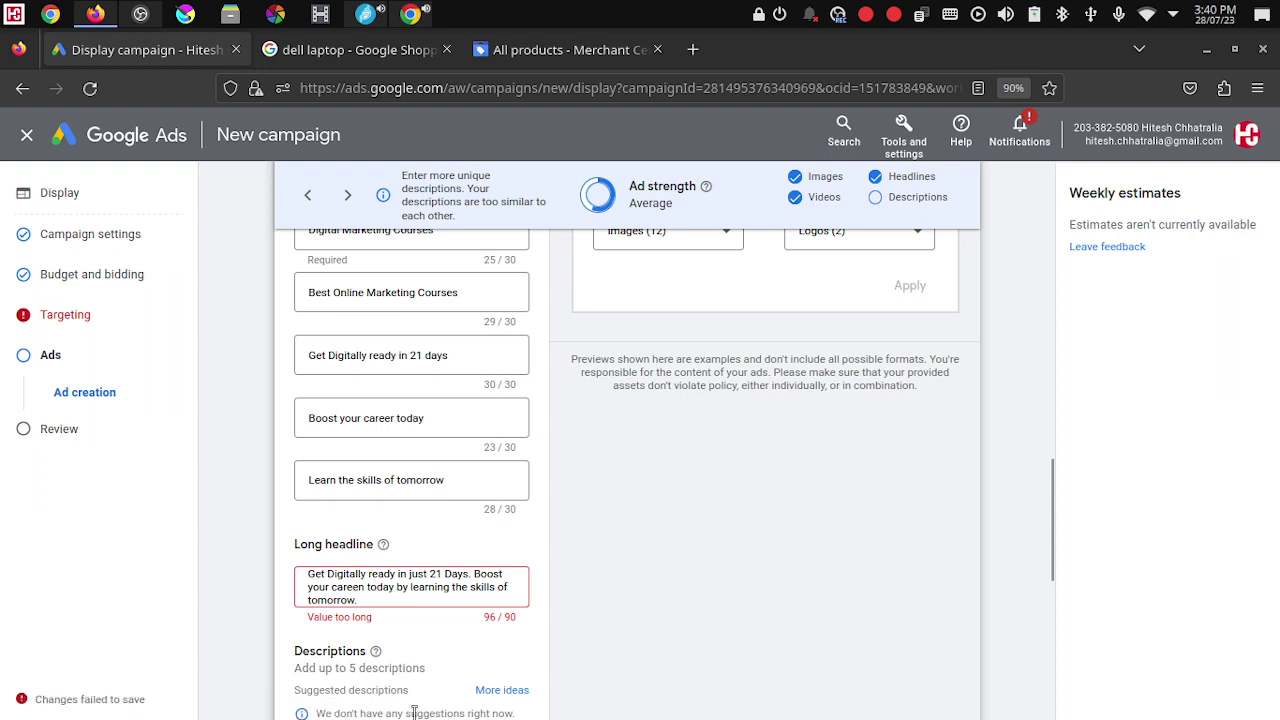
key(BackSpace)
text(r)
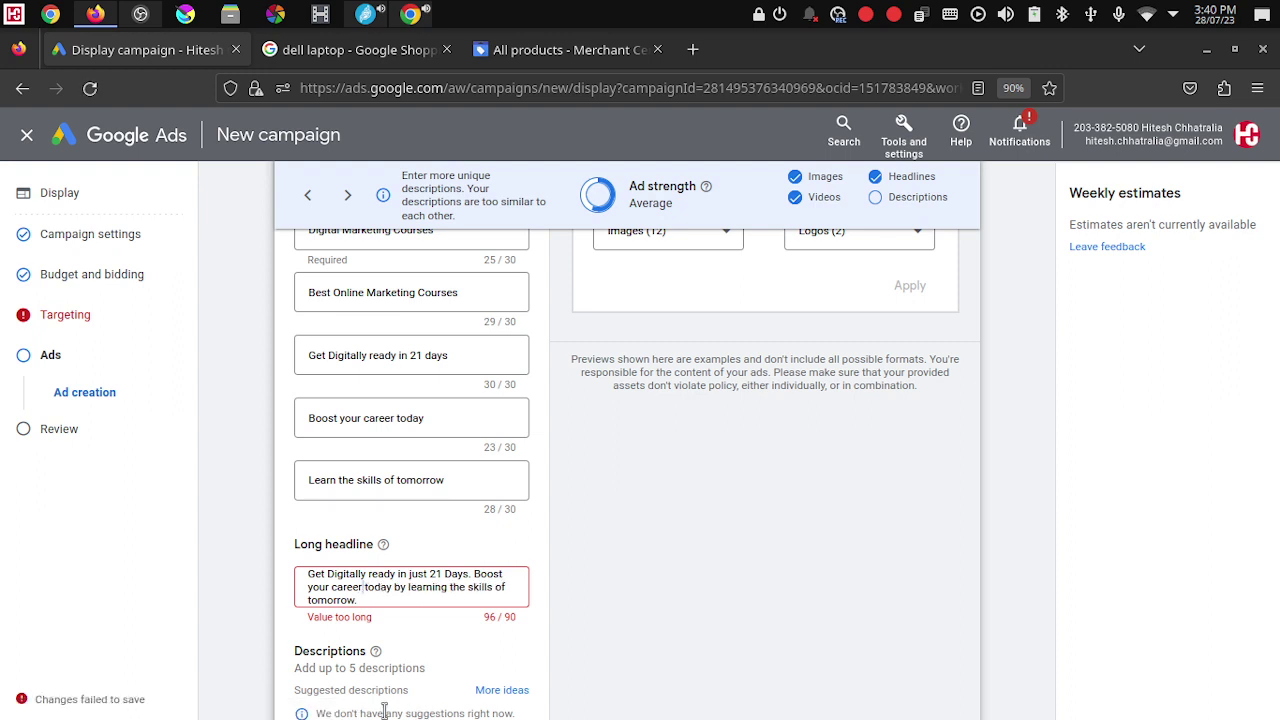
key(shift+Right)
key(shift+Right)
key(shift+Right)
key(shift+Right)
key(shift+Right)
key(BackSpace)
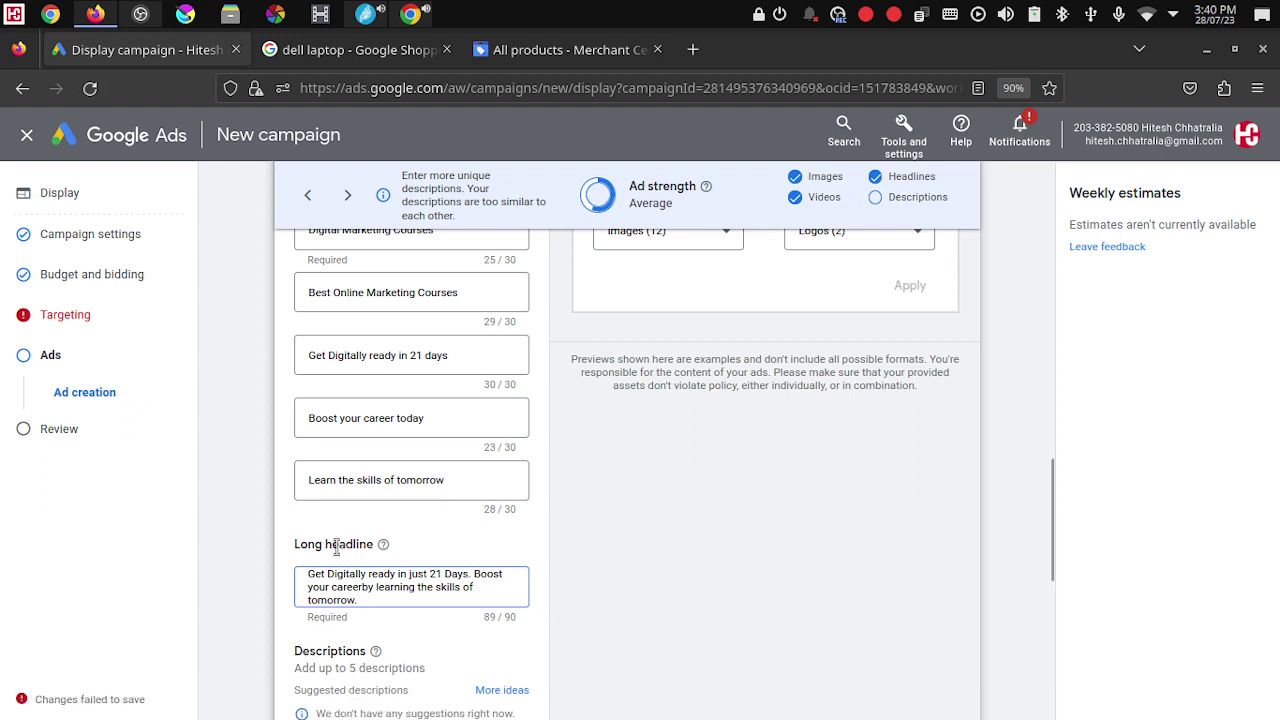
scroll(376, 540, down, 1)
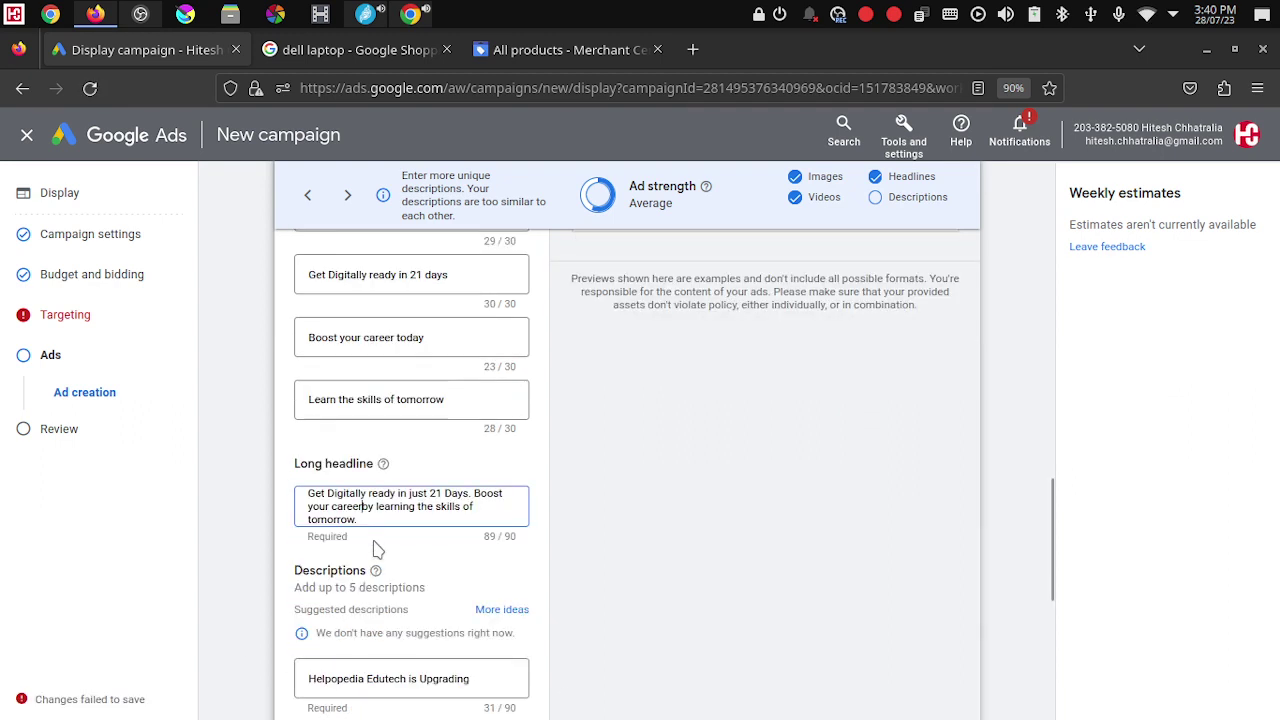
Step: Copy the whole long headline, and insert the missing space between "career" and "by" in it
click(325, 506)
key(ctrl+a)
key(ctrl+c)
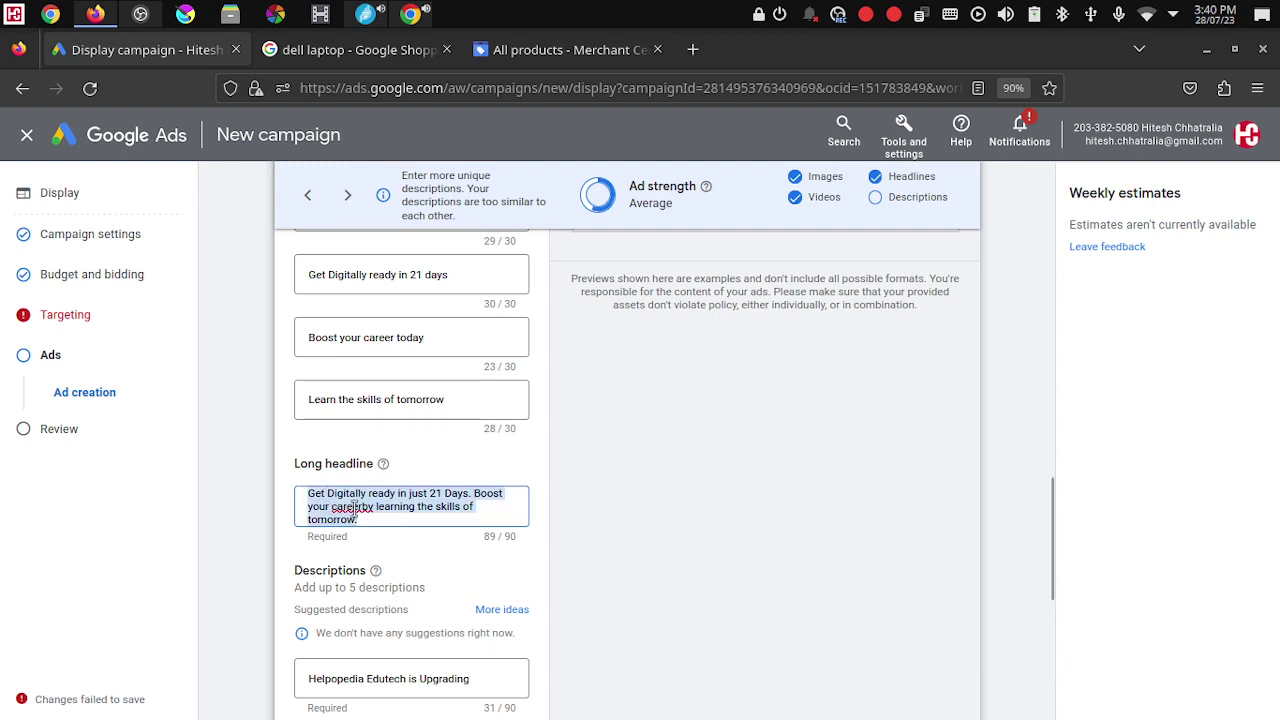
click(471, 563)
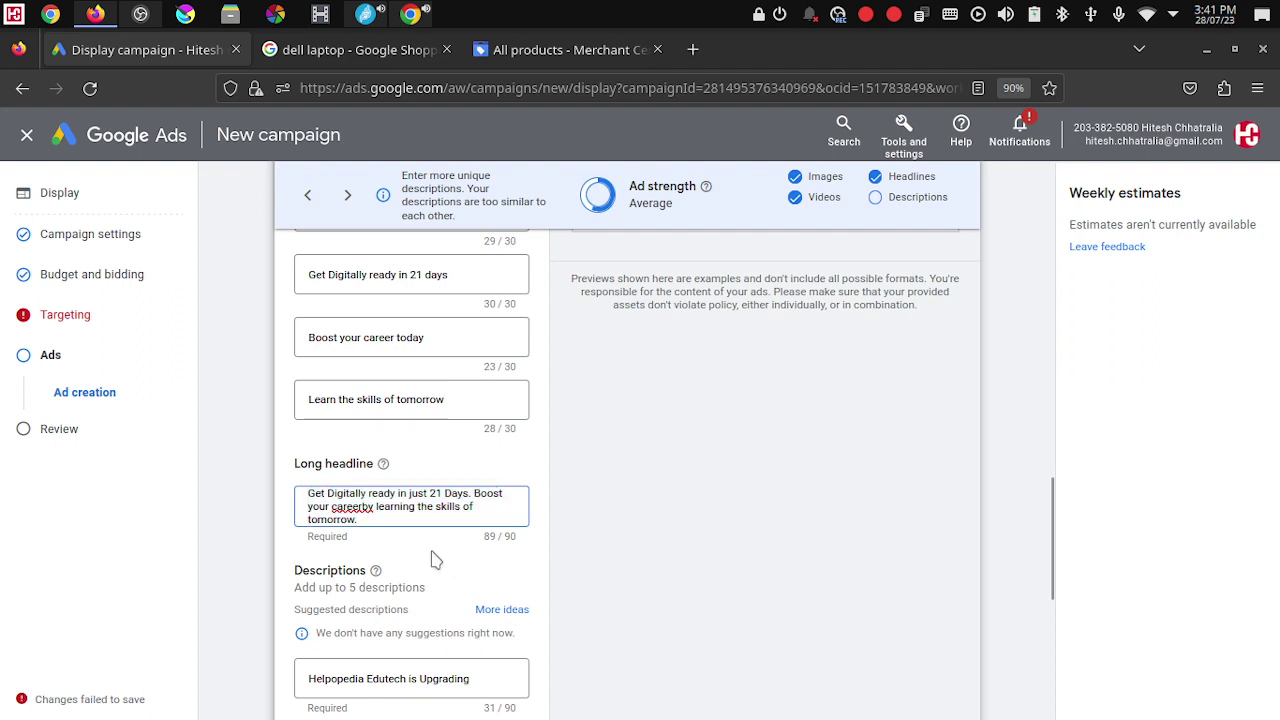
click(364, 507)
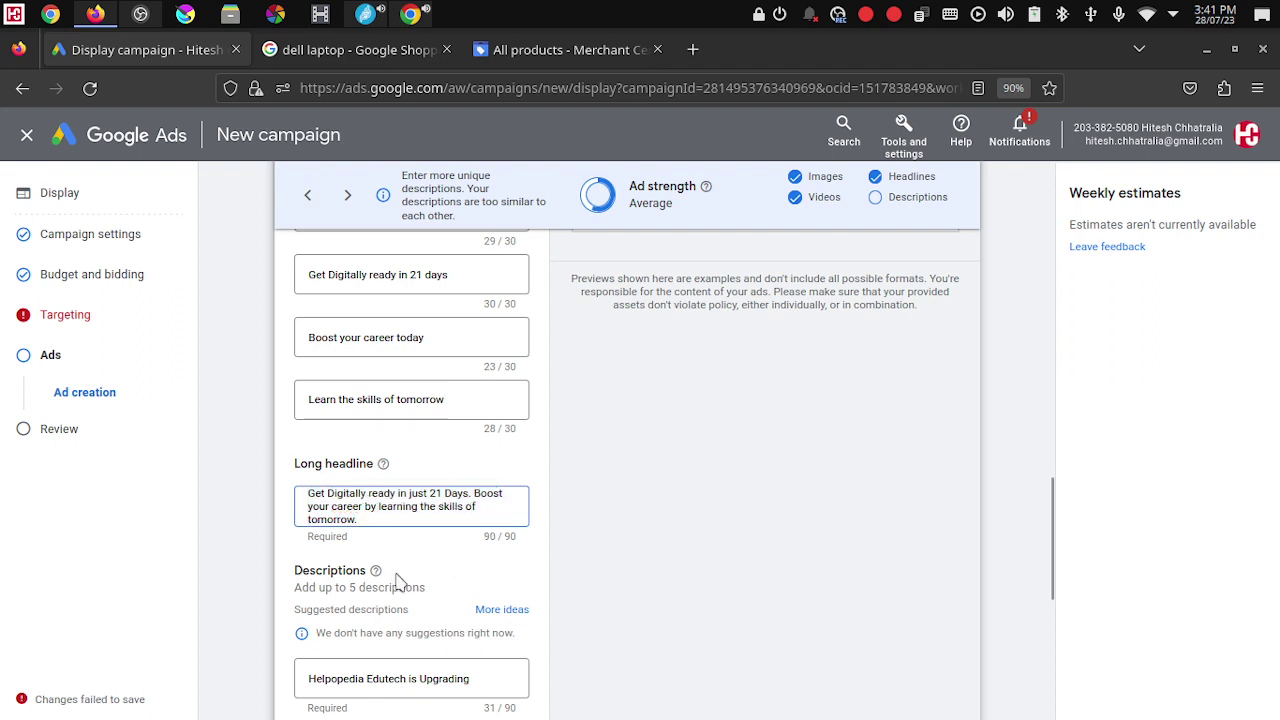
Step: Replace the first description's text with the copied long headline
click(387, 677)
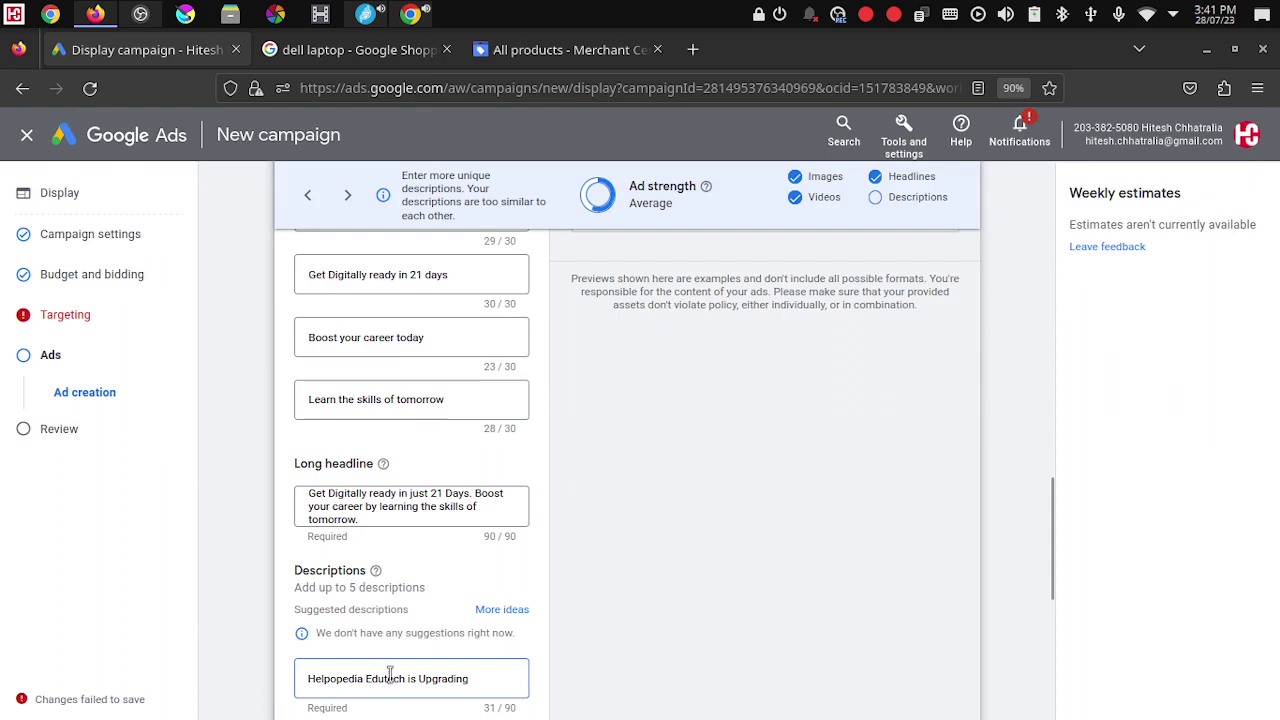
key(ctrl+a)
key(ctrl+v)
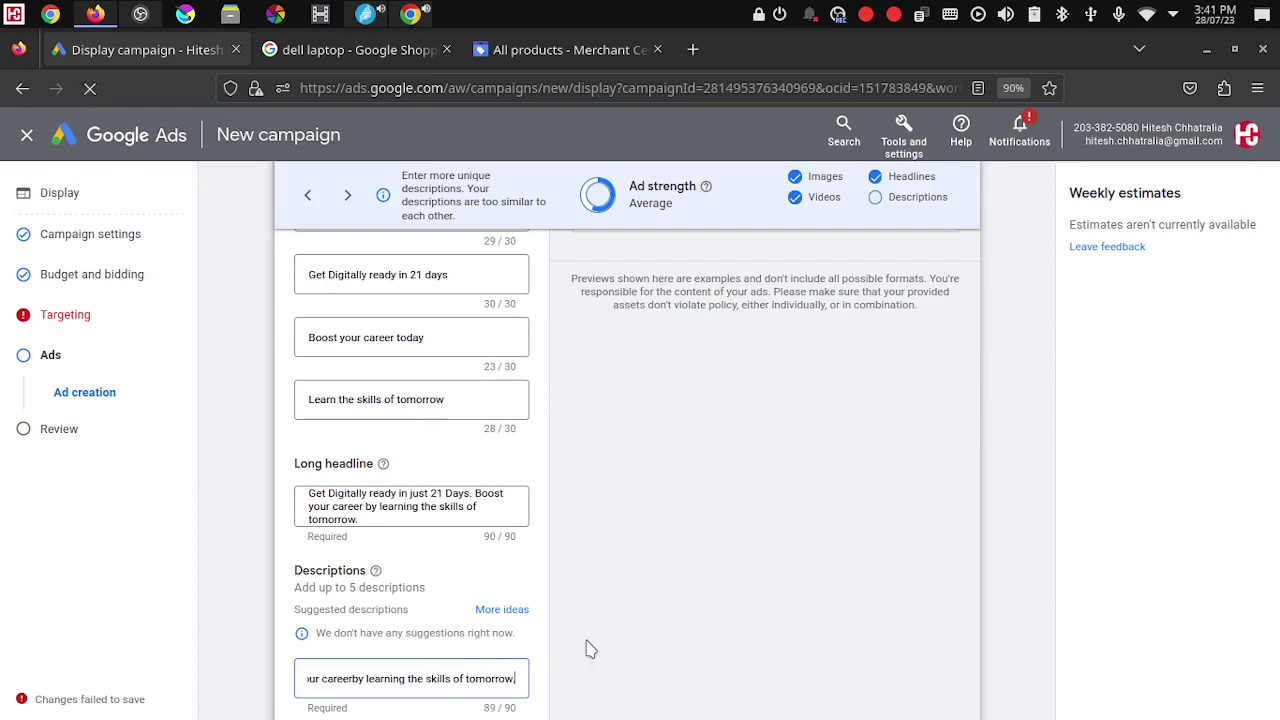
Step: Change the second description to "Helpopedia Edutech is best Digiutal Marketing Training institute in India"
scroll(620, 640, down, 1)
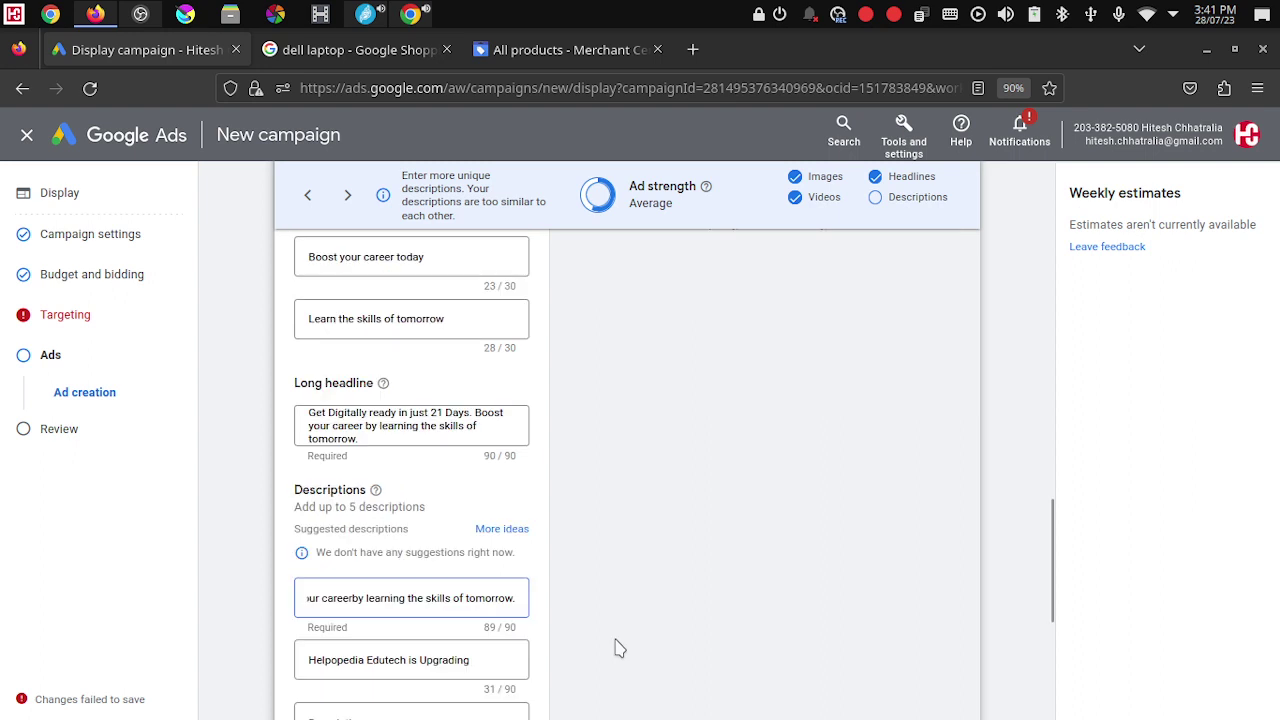
scroll(617, 648, down, 1)
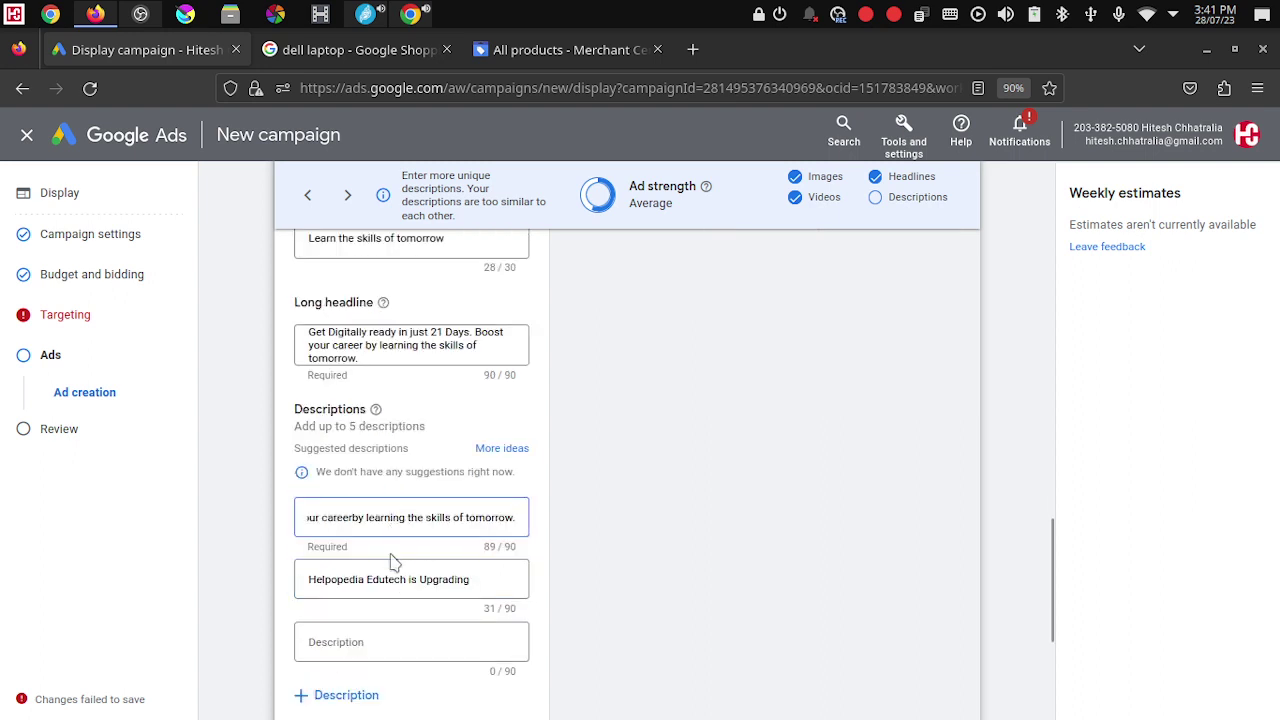
click(422, 578)
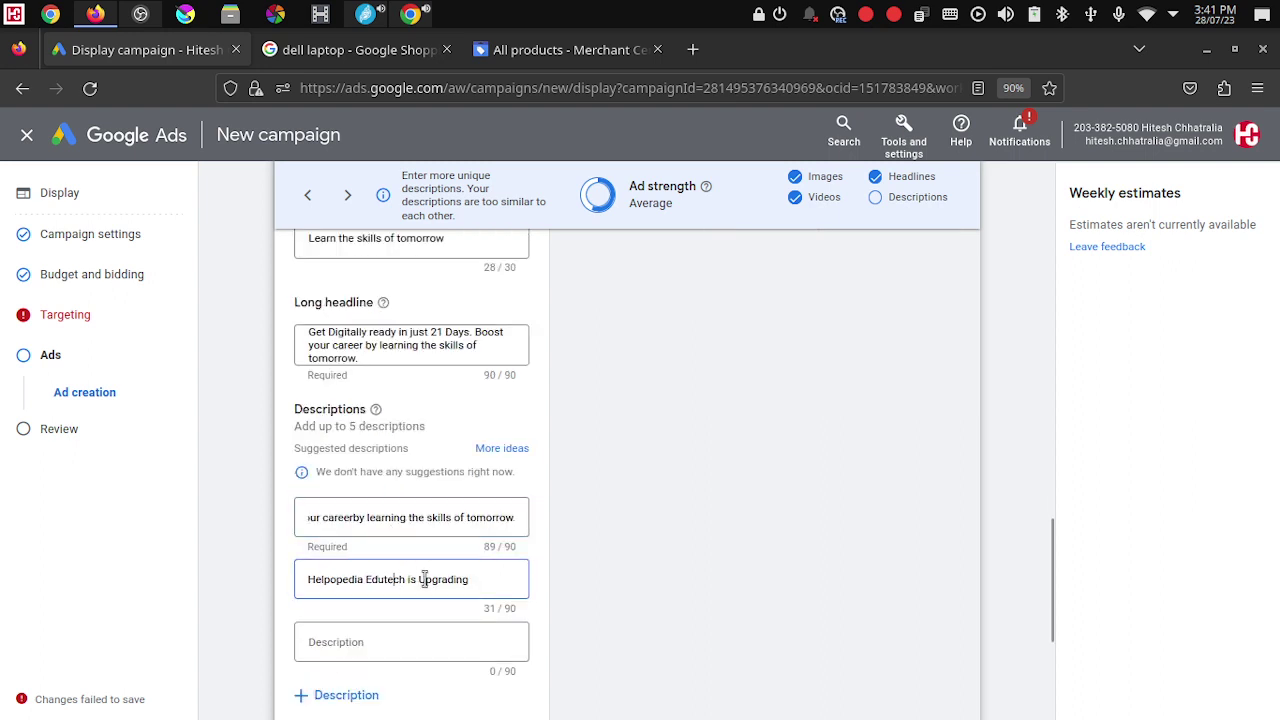
double_click(450, 578)
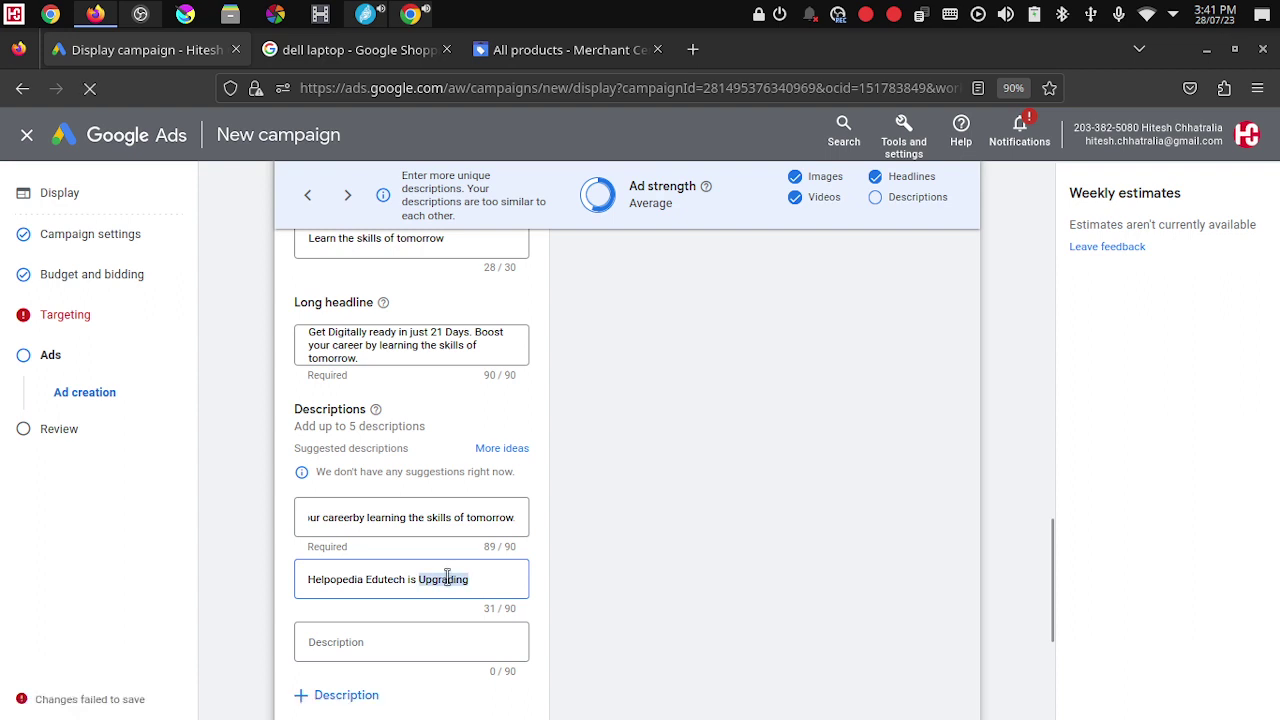
text(best)
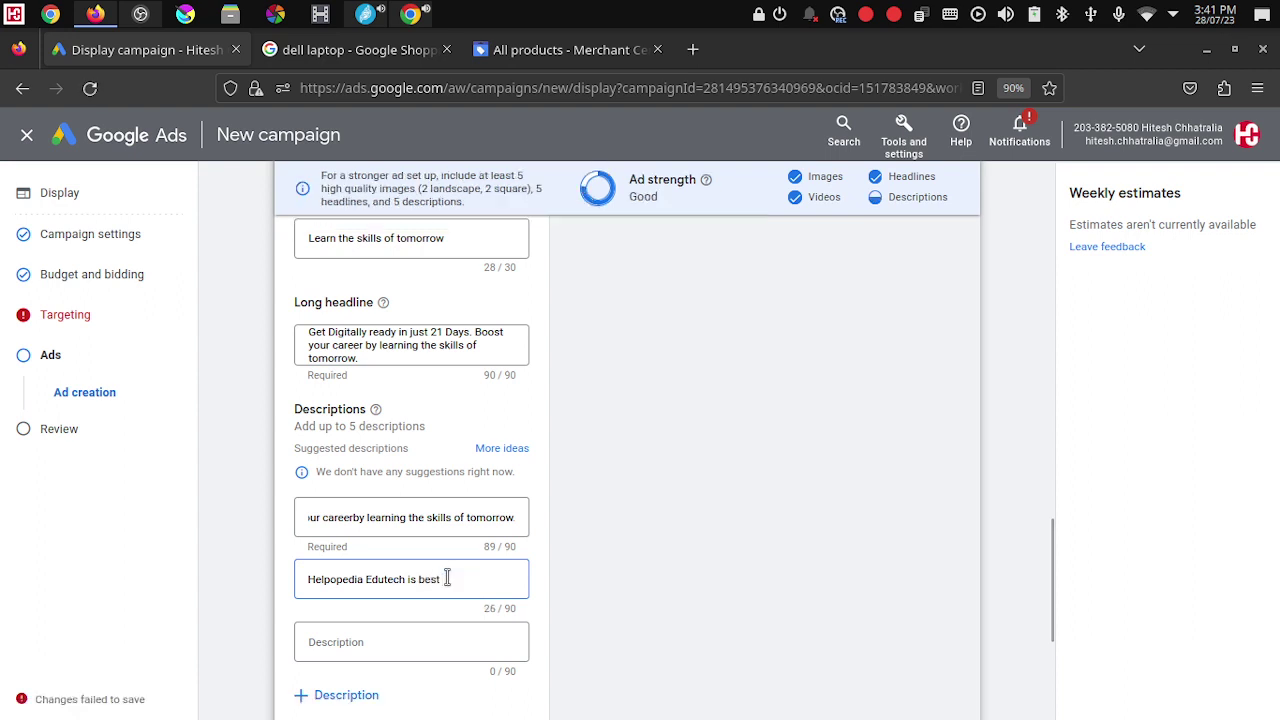
text( digiutal Marketing Tr)
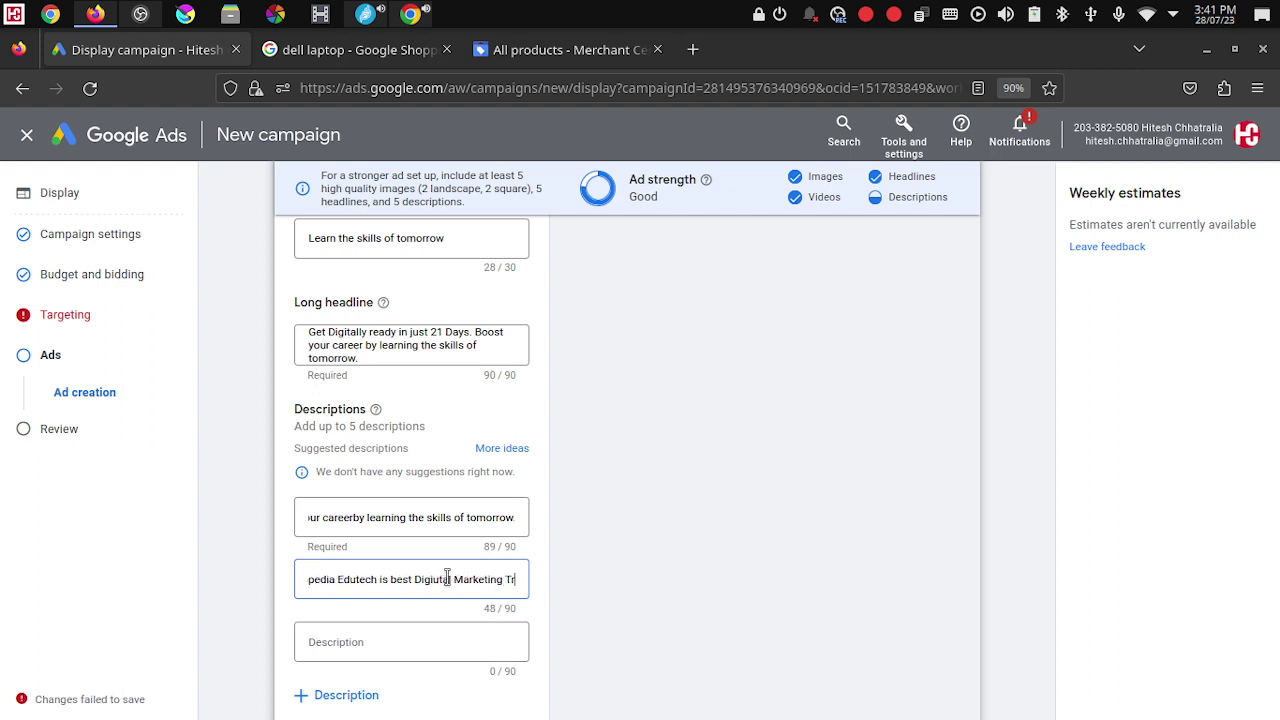
text(aining )
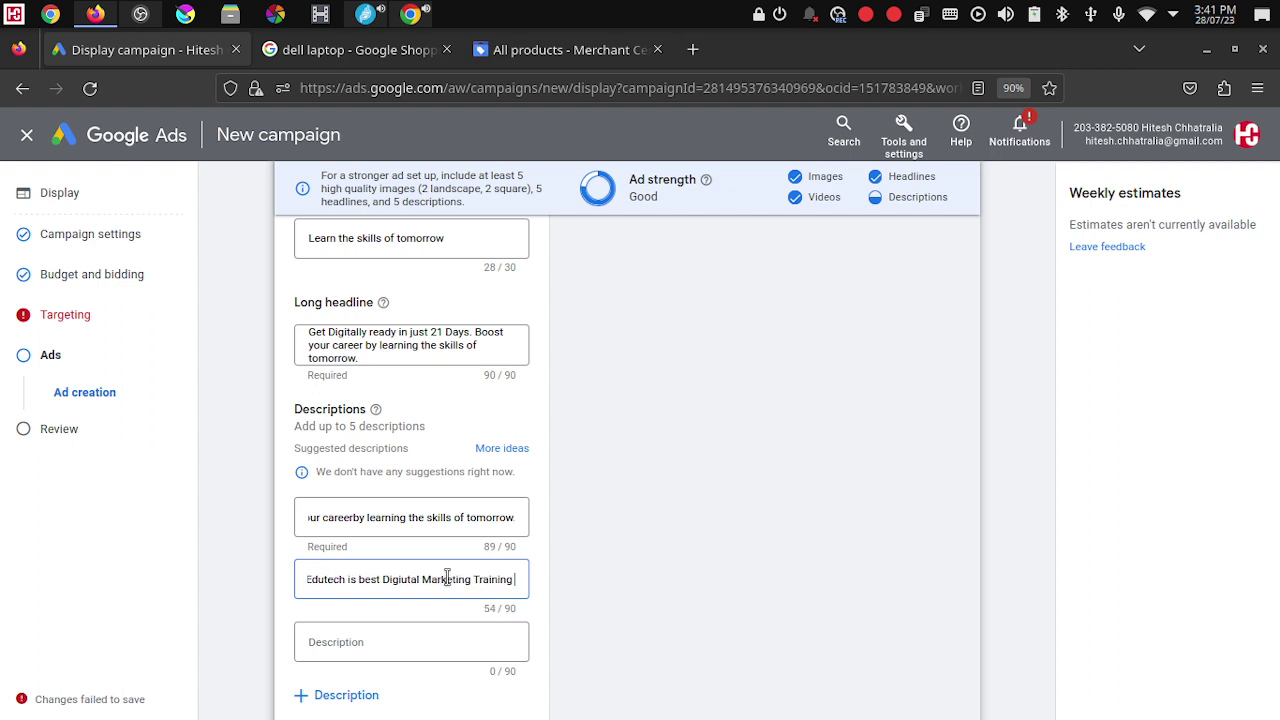
text(insti)
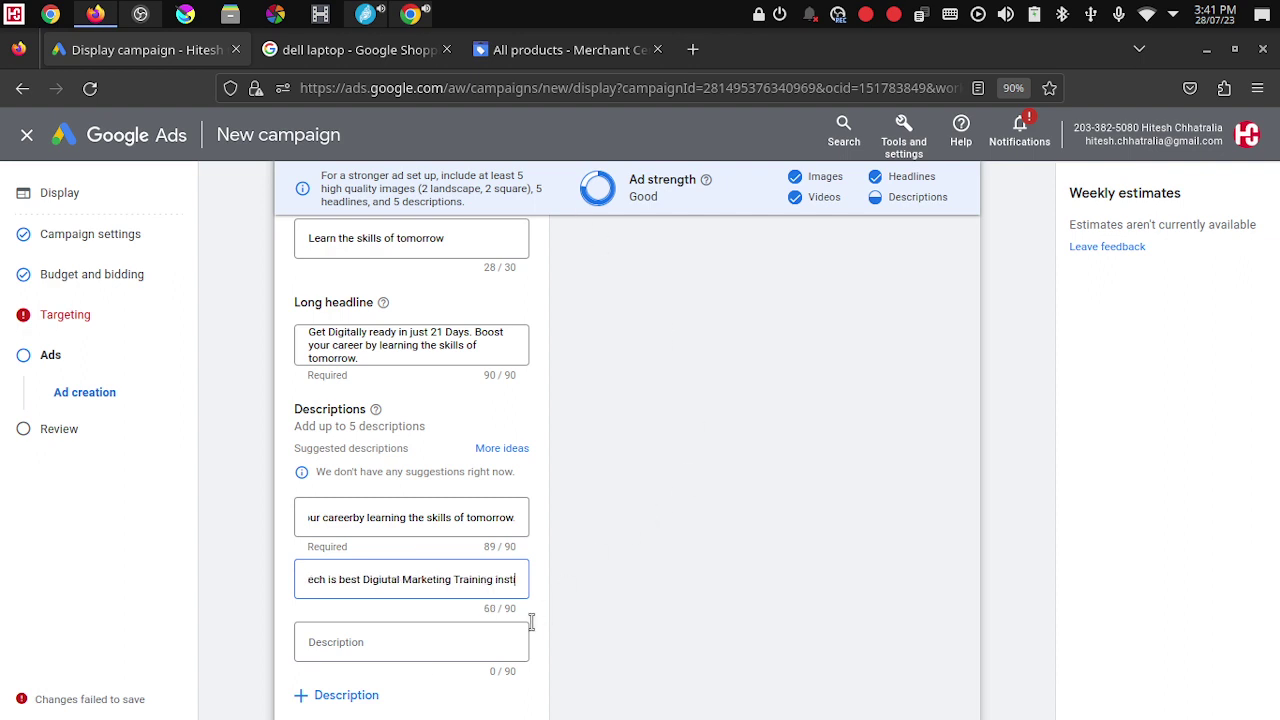
text(tute in)
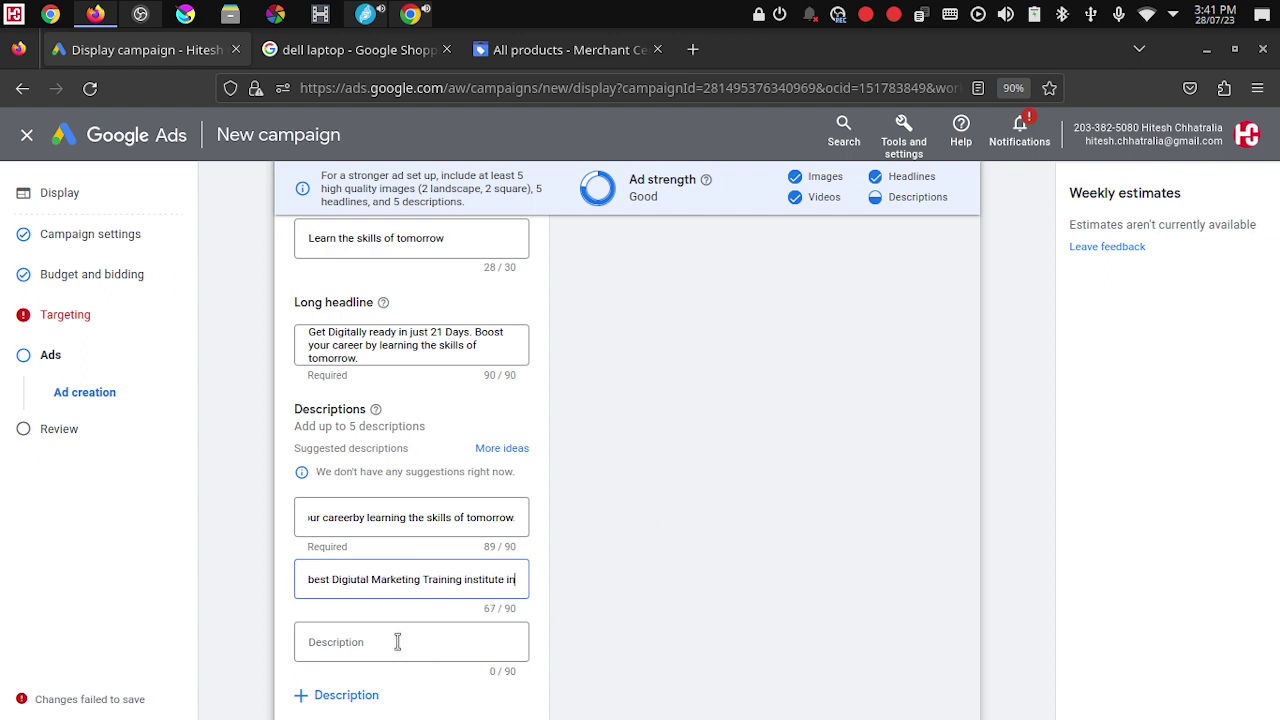
text( India)
Step: Enter "Learn the latest modules in Digital Marketing" as the third description
click(397, 642)
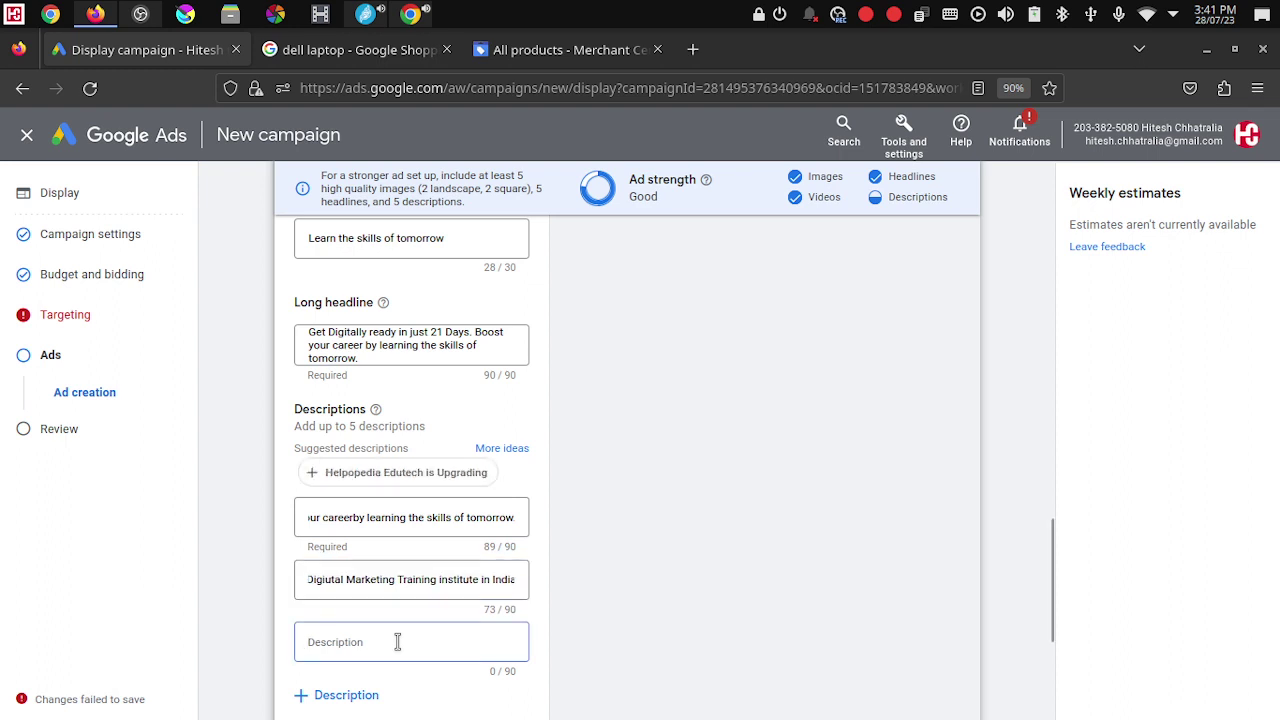
click(526, 577)
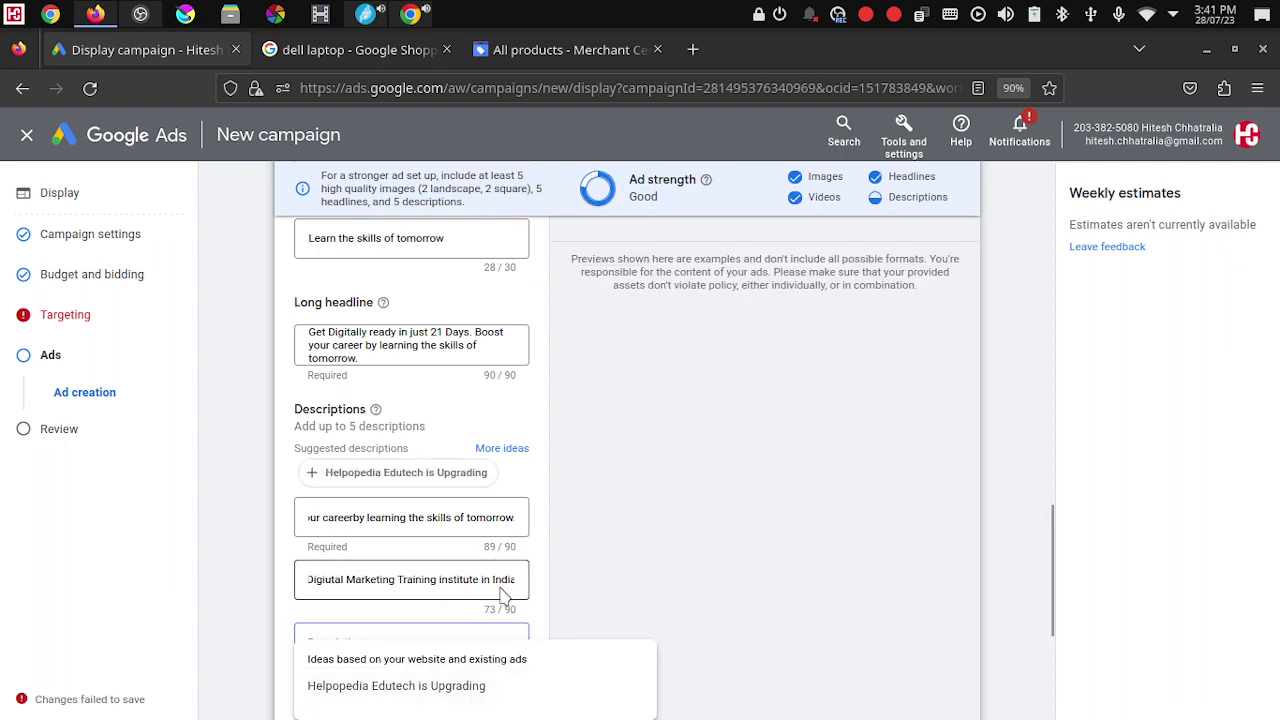
click(364, 646)
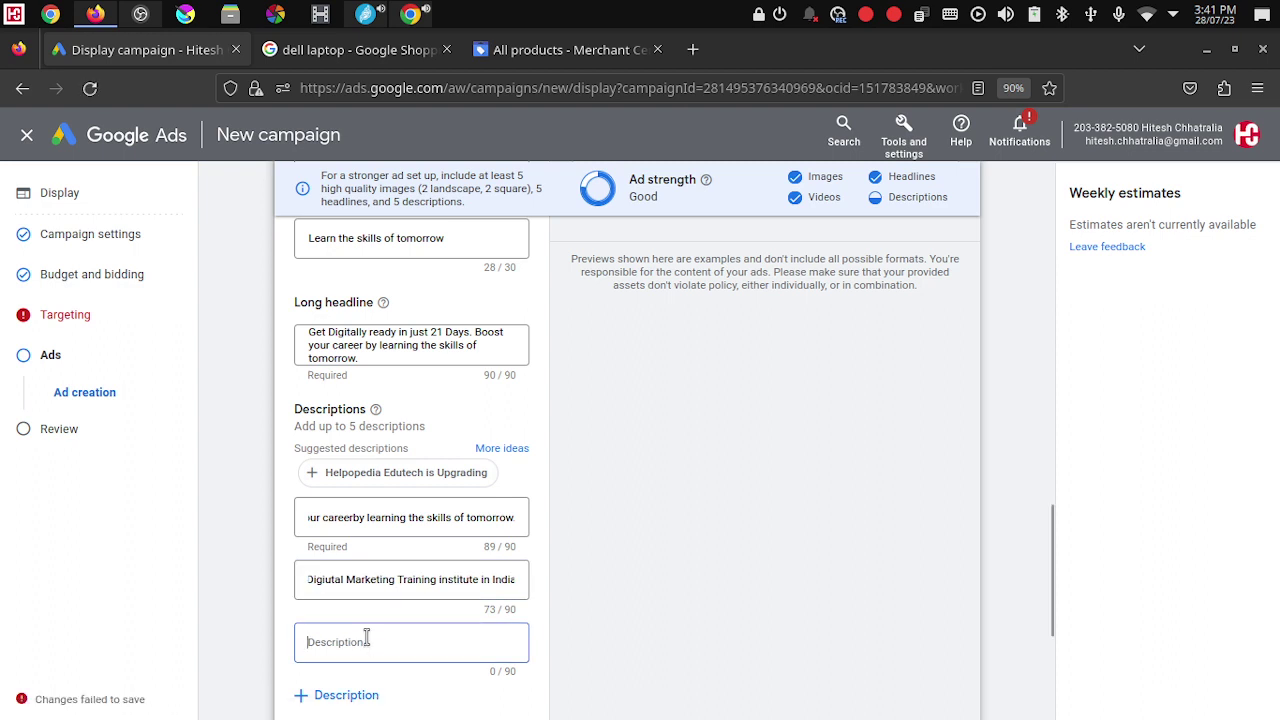
text(G)
key(BackSpace)
text(Lear)
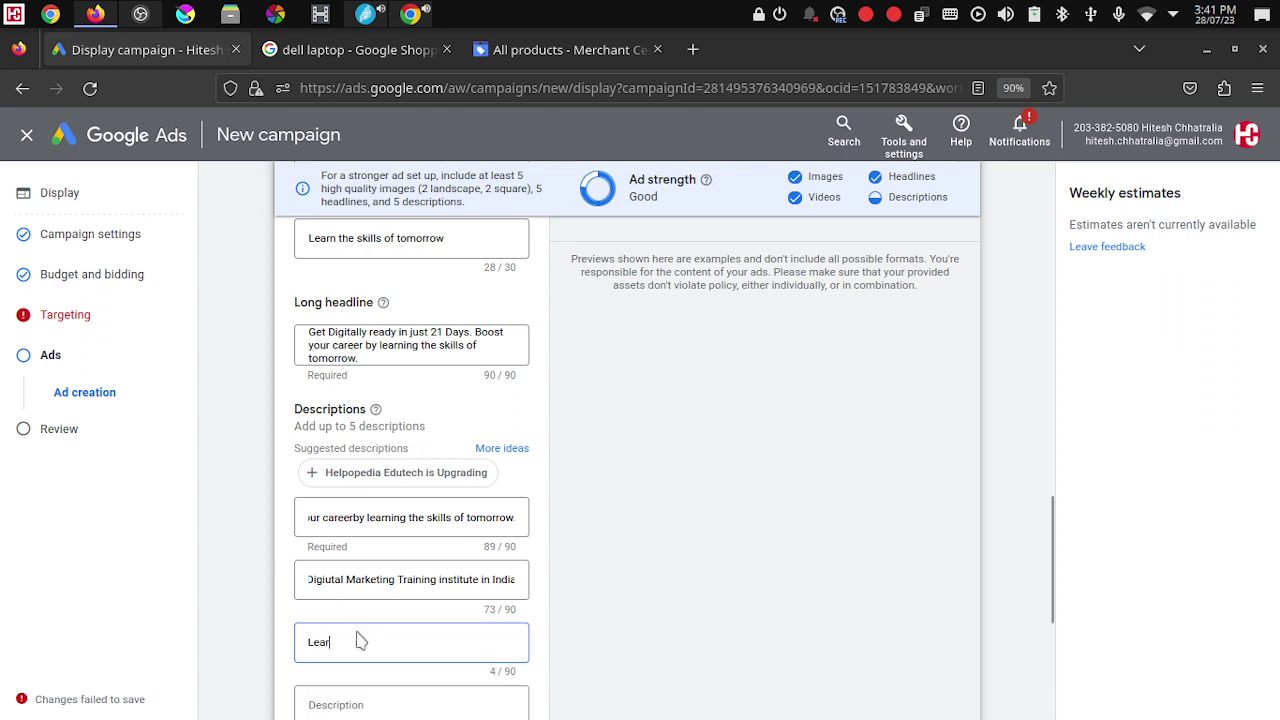
text(n the latest modu)
text(n Digital Marketing)
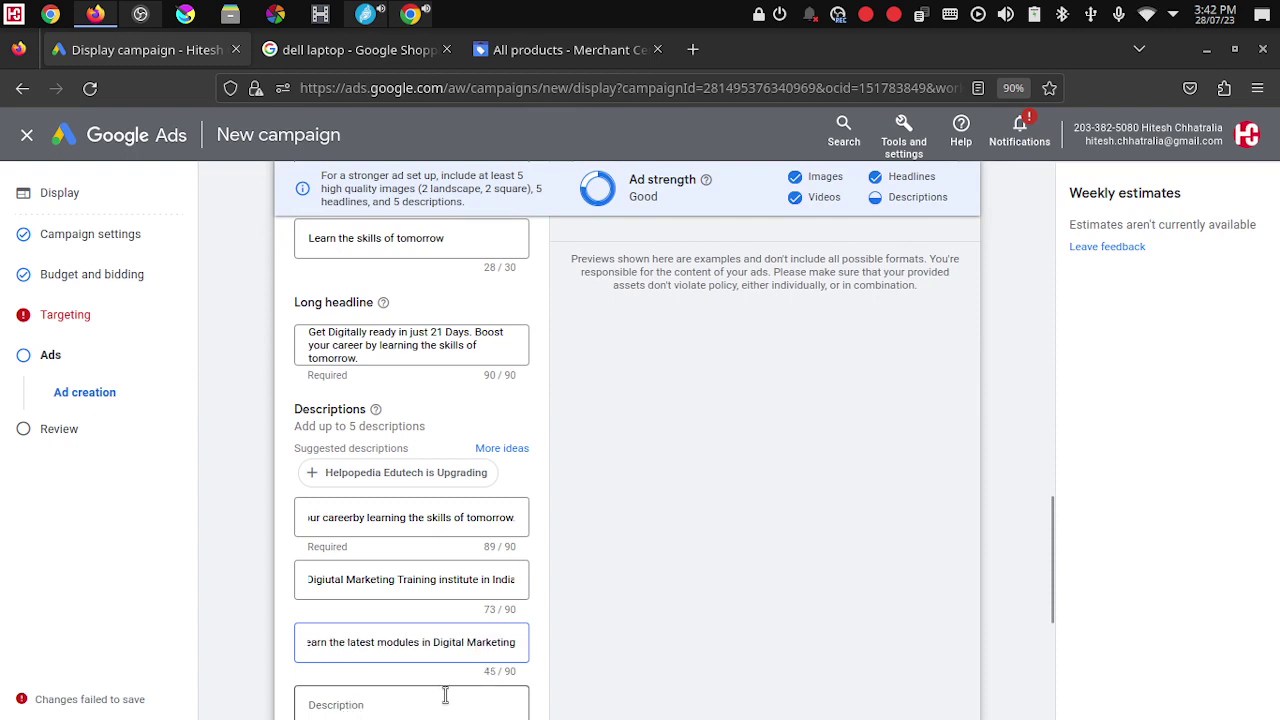
Step: Enter "Helpopedia EduTech is online Digital Marketing Training Institute in Navi Mumbai" as the fourth description
scroll(445, 696, down, 3)
click(362, 553)
scroll(362, 553, down, 3)
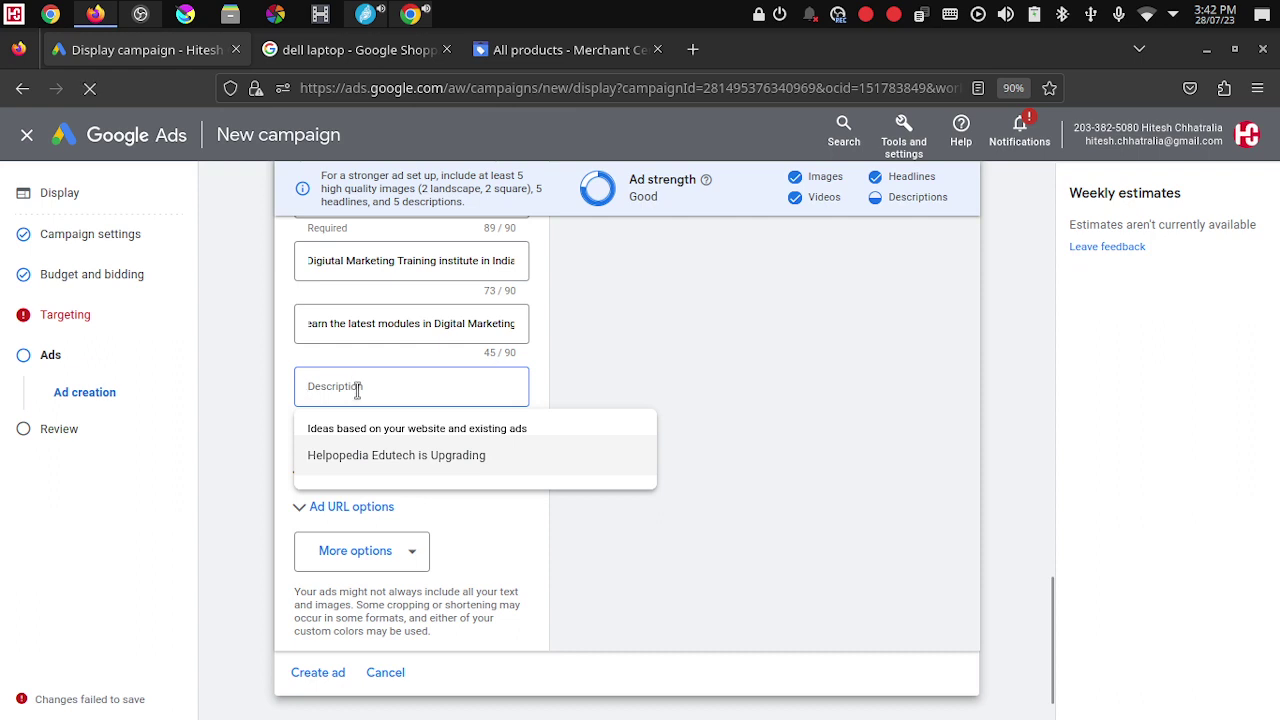
text(Helpopedia Edu)
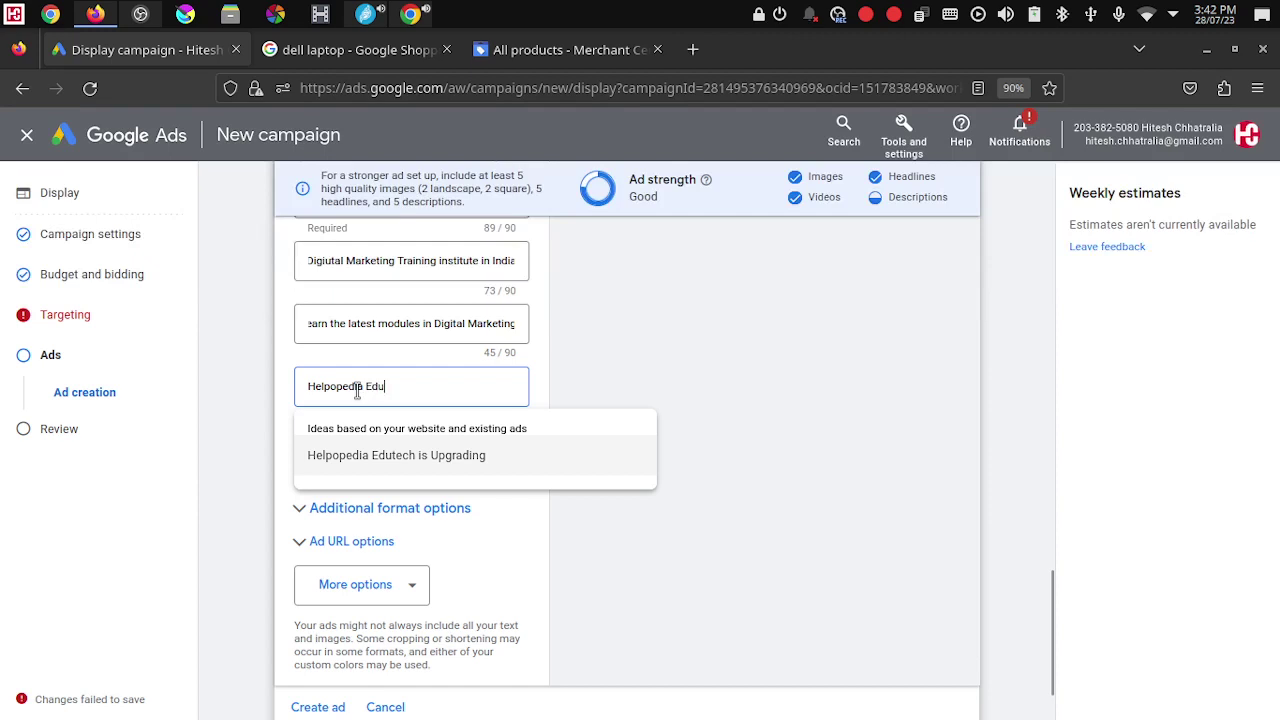
text(Tech is online Digit)
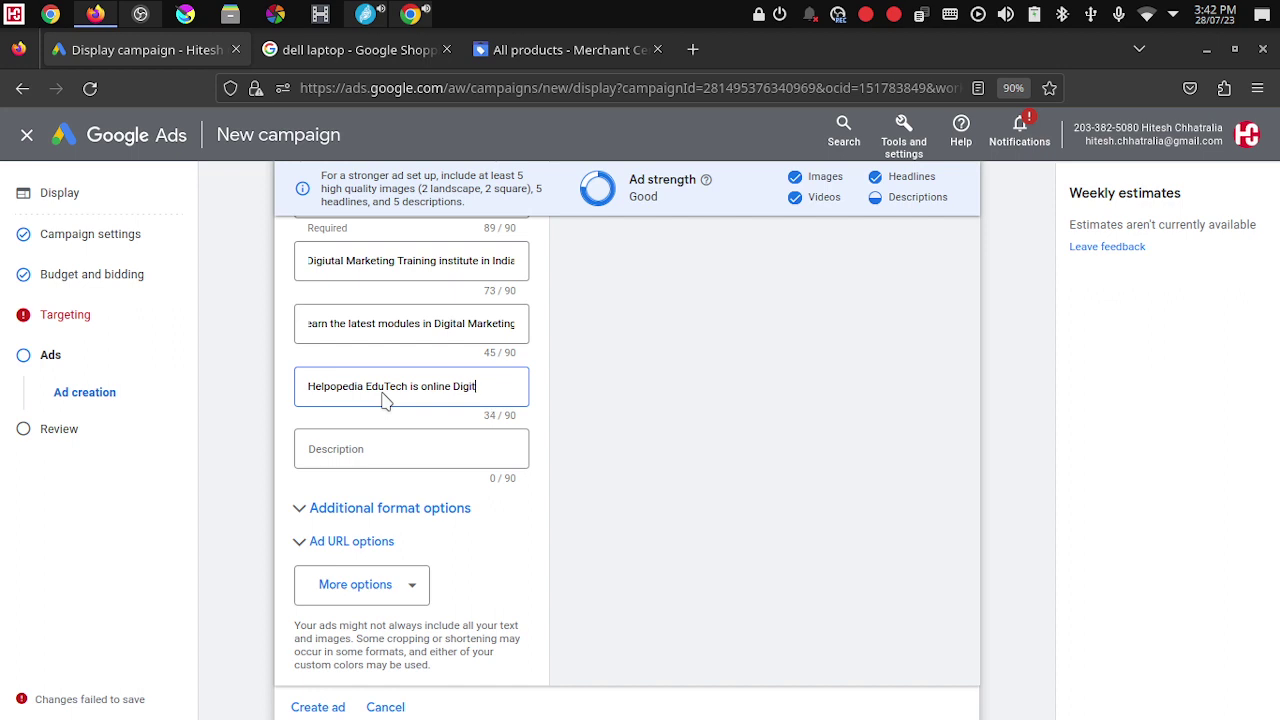
text(al Marketing Train)
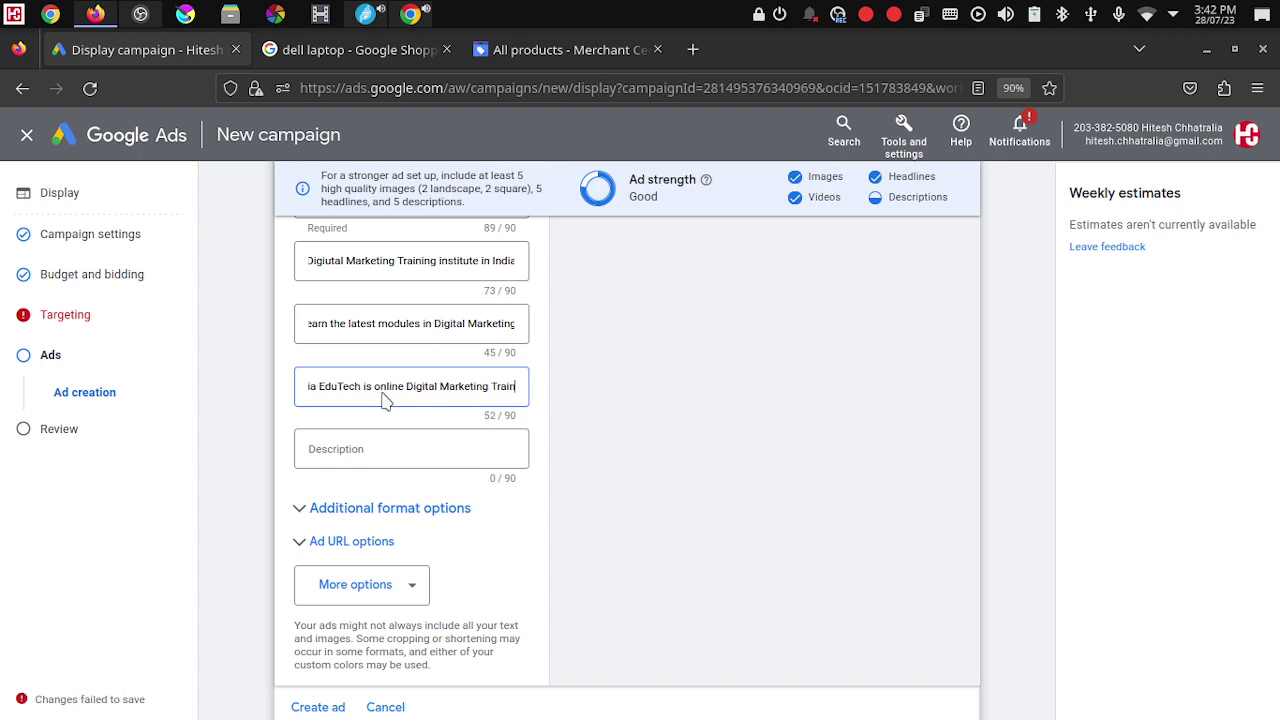
text(ing Institut)
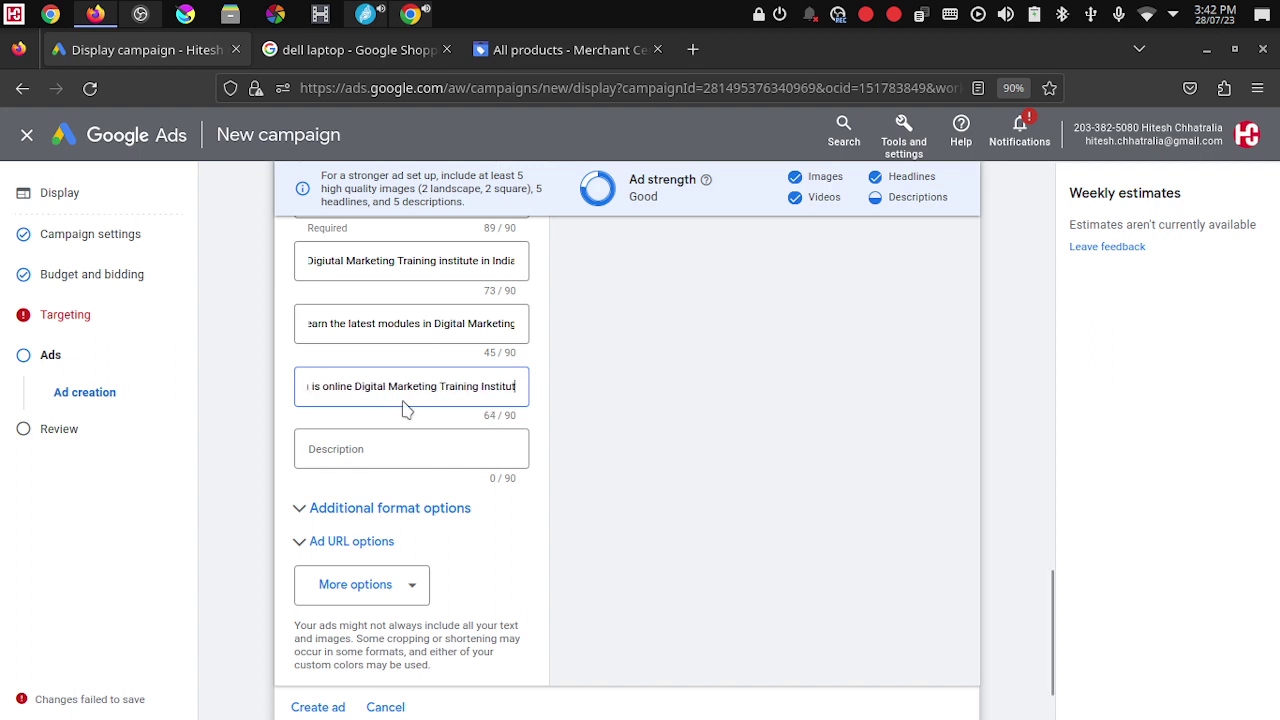
text(e in Navi)
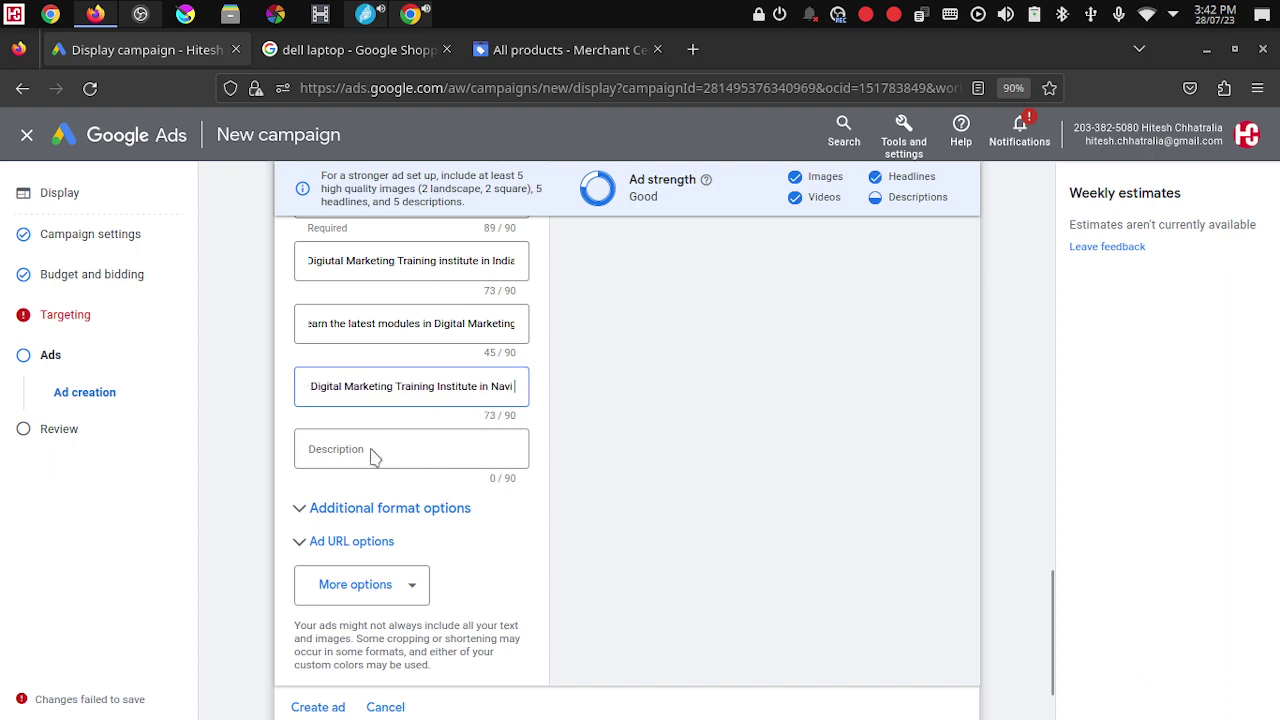
text( Mumbai)
Step: Enter "Boost your career today and get Global Certifications and Block Chain Verified Certificate" as the fifth description
click(355, 458)
text(B)
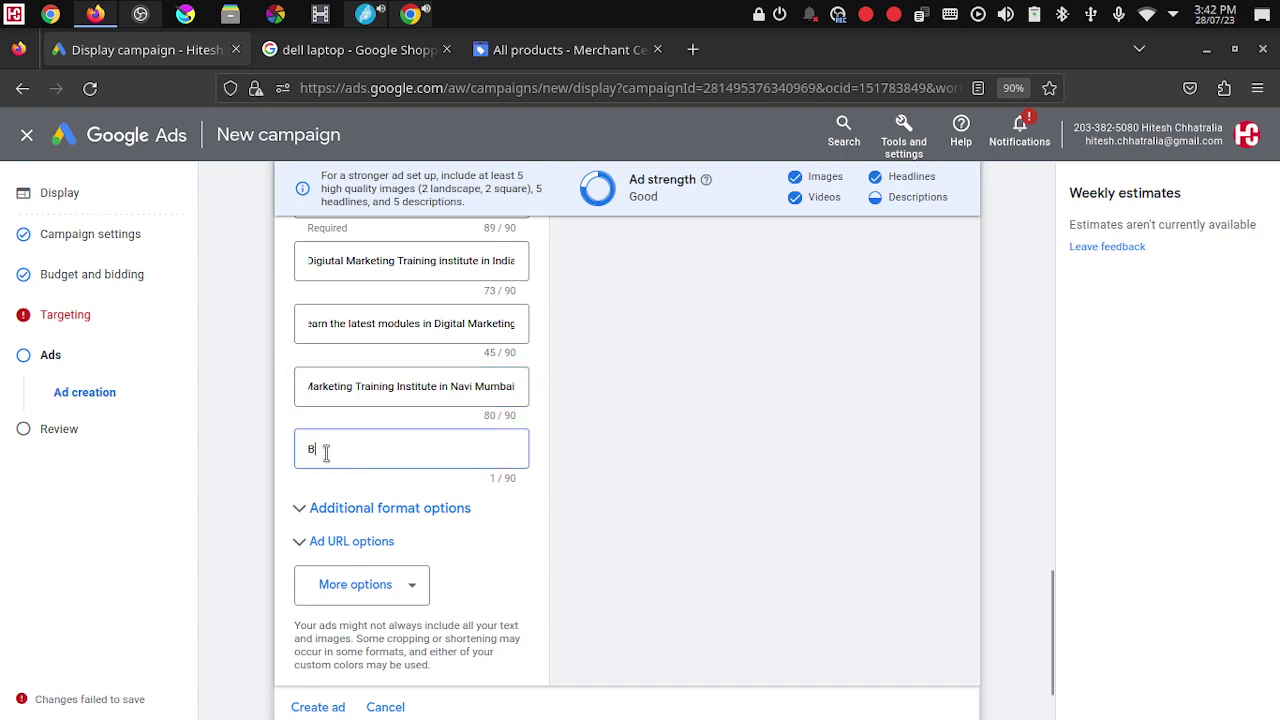
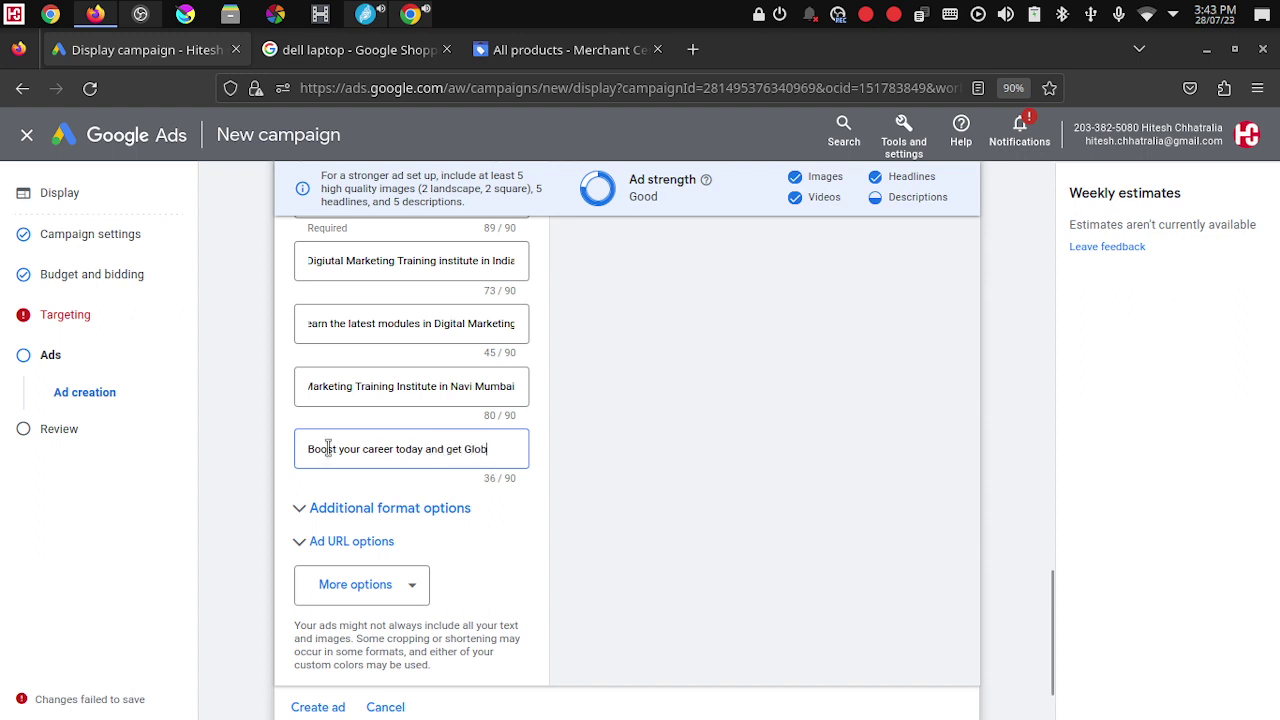
text(tifications with a)
key(BackSpace)
key(BackSpace)
key(BackSpace)
key(BackSpace)
key(BackSpace)
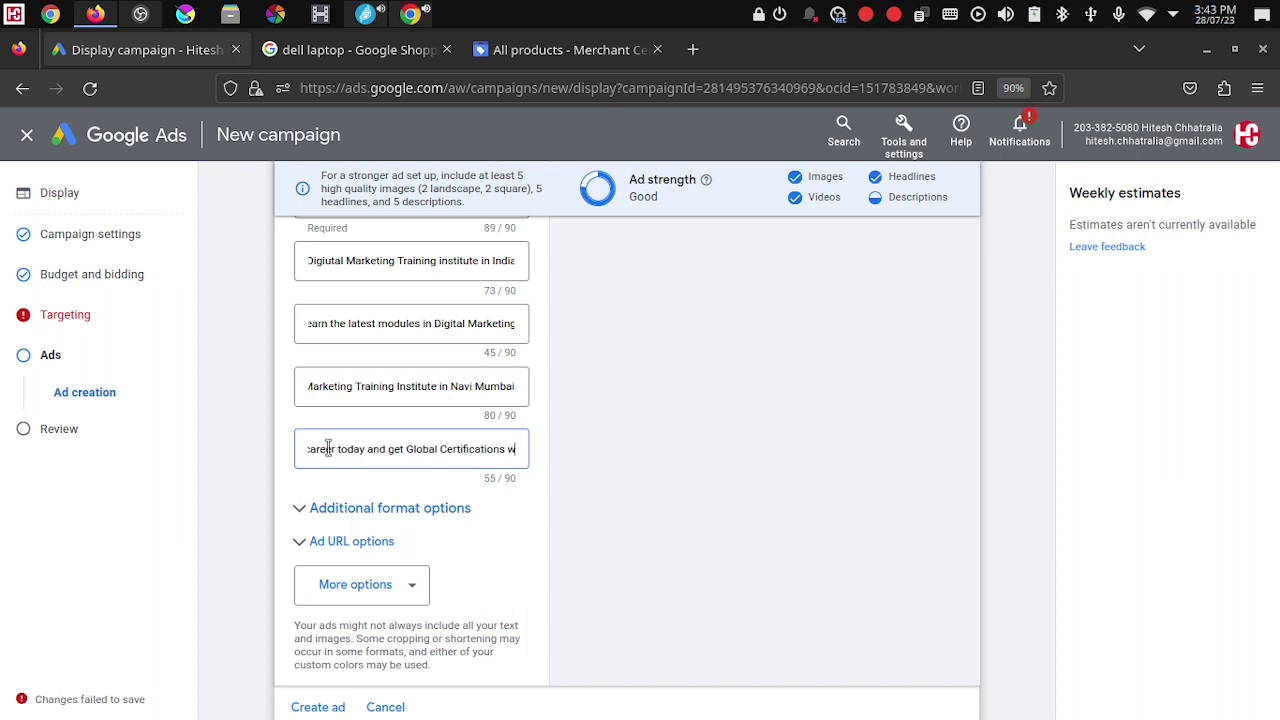
key(BackSpace)
key(BackSpace)
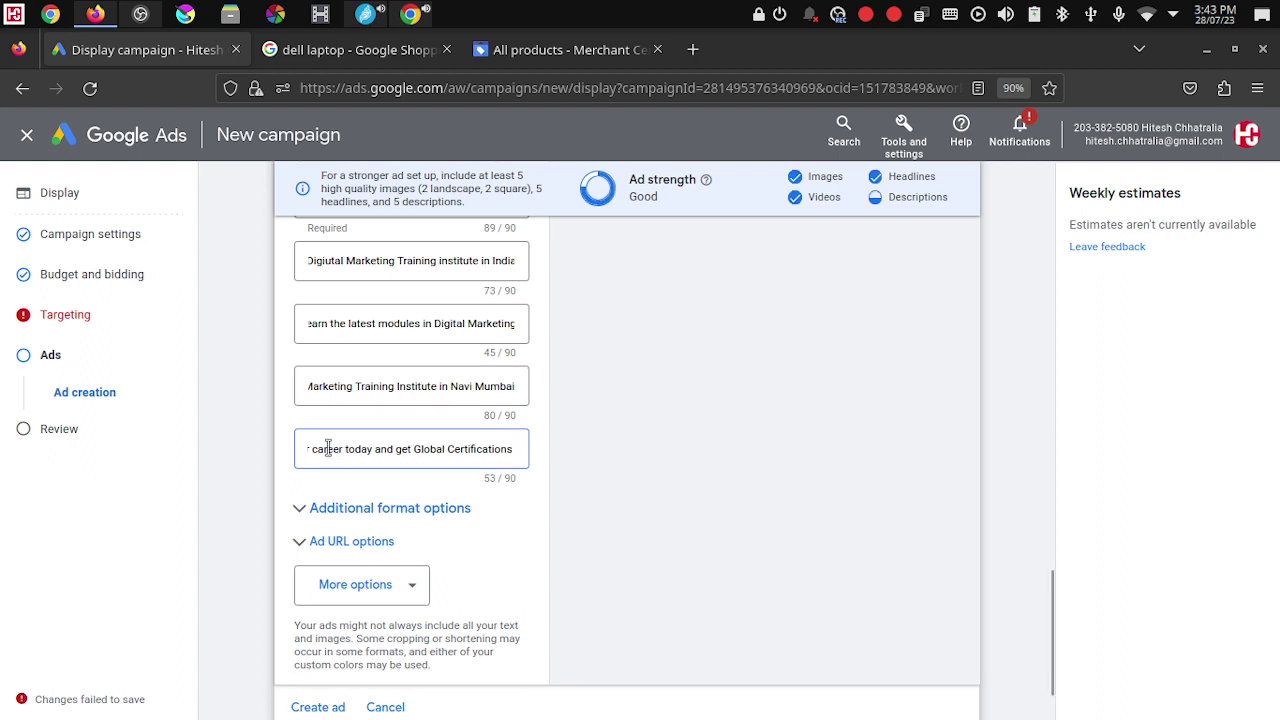
text(and)
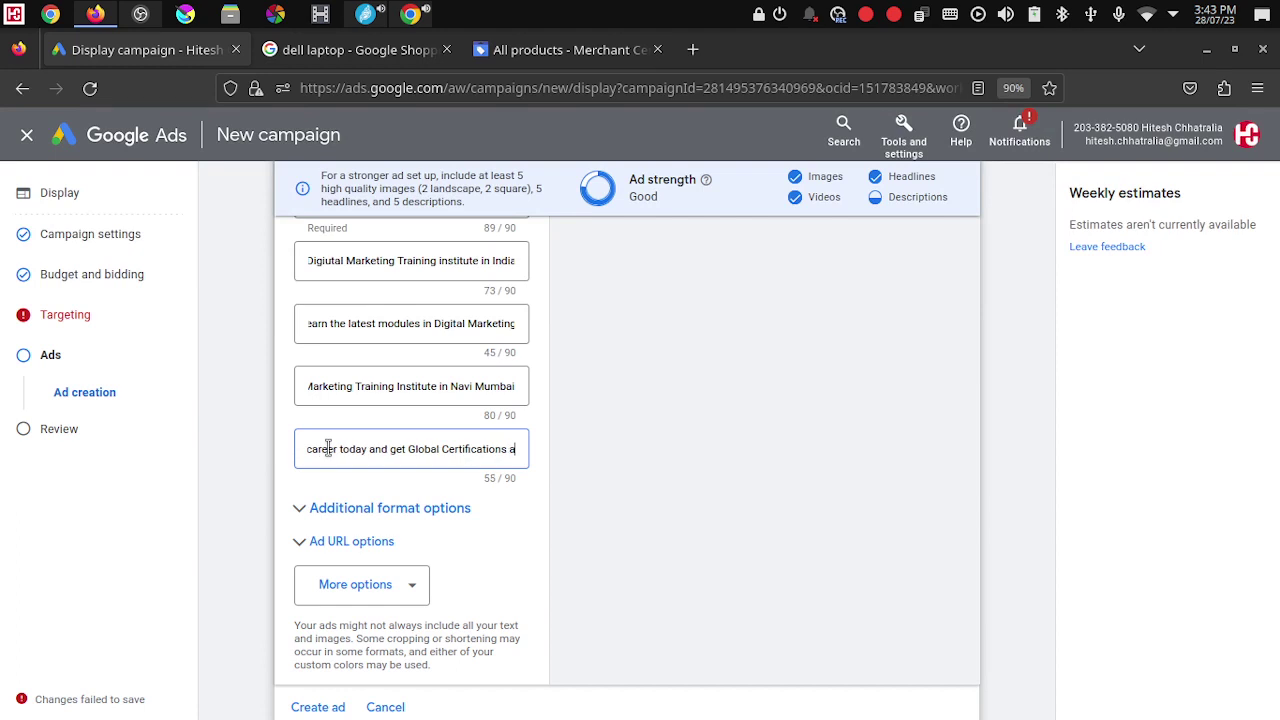
text( a Block C)
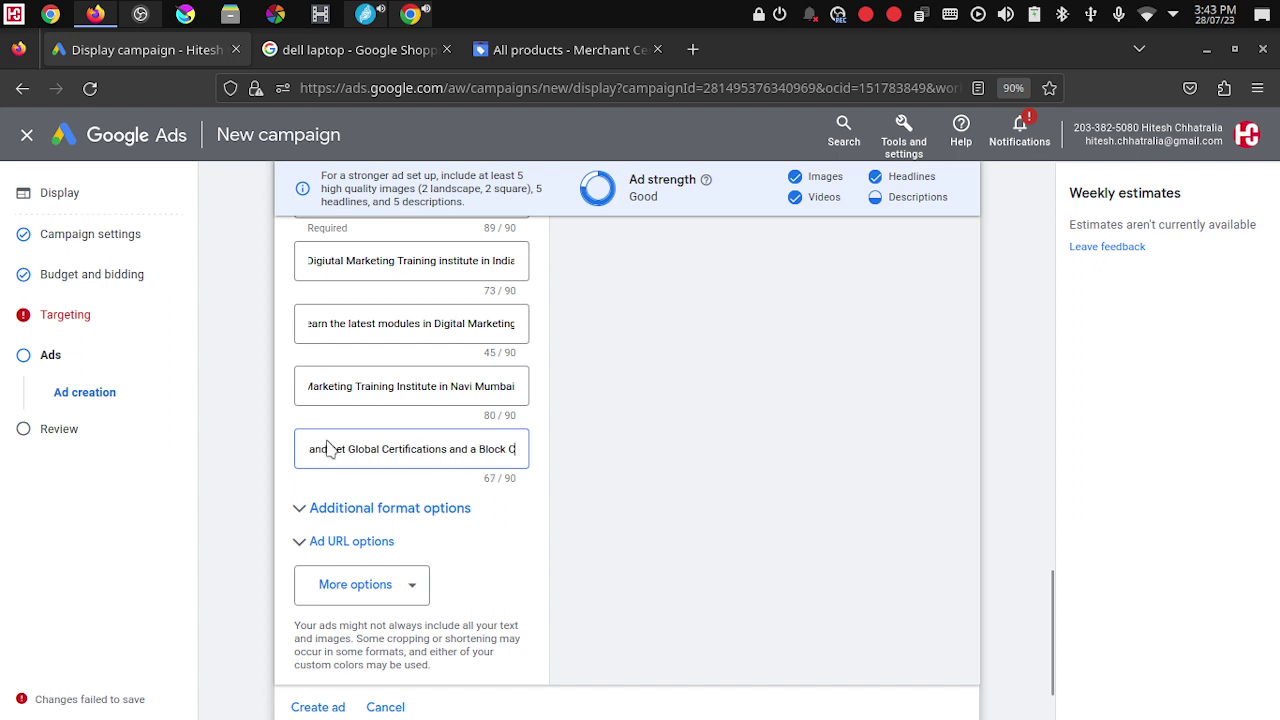
text(hain V)
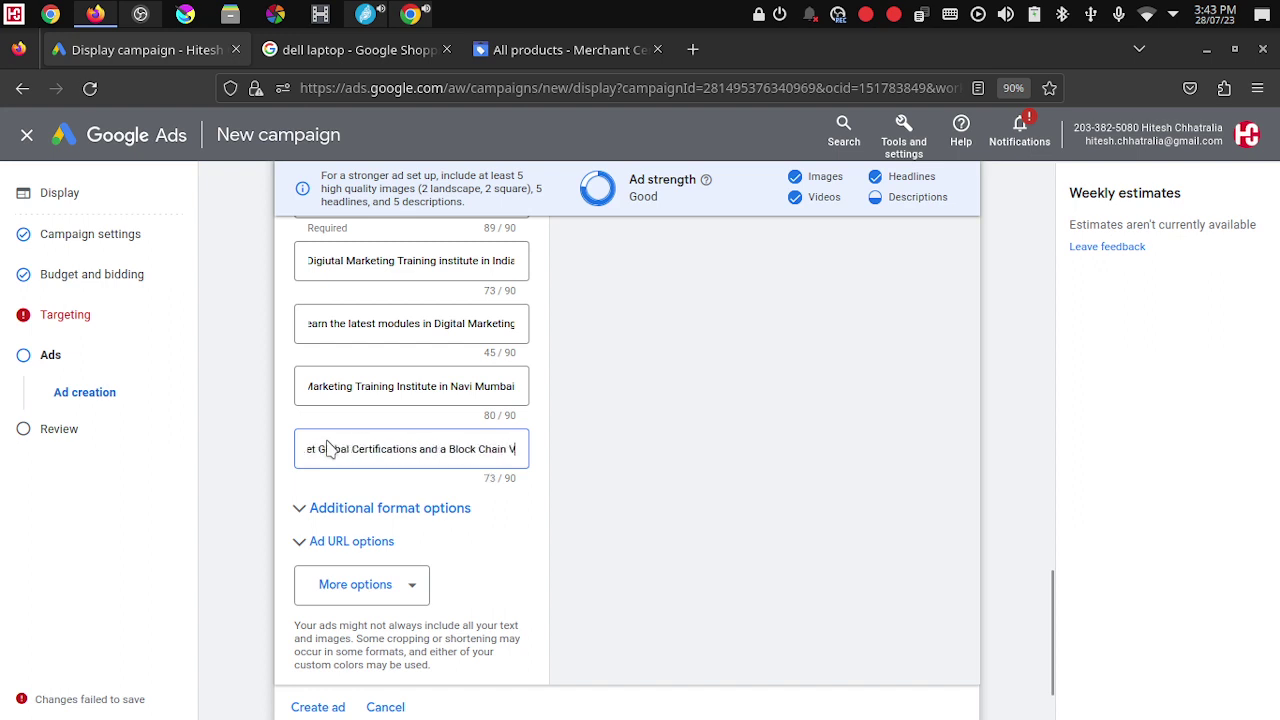
text(erified Certificat)
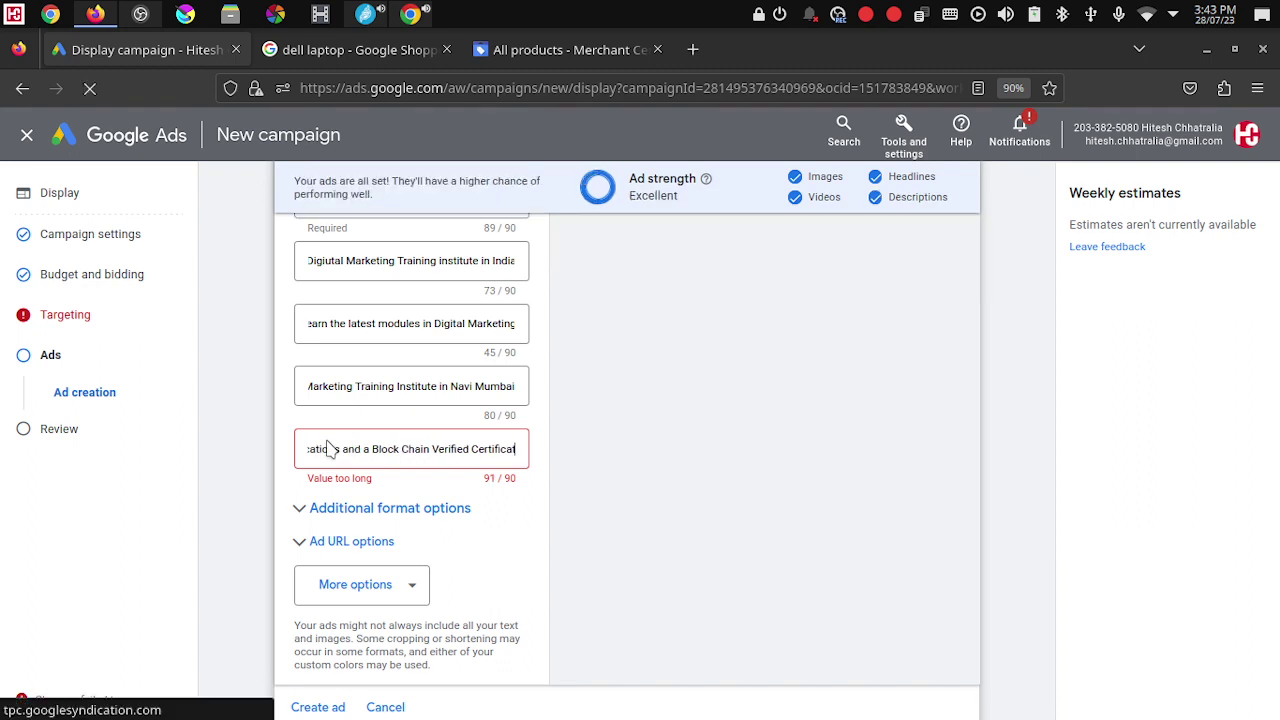
text(e)
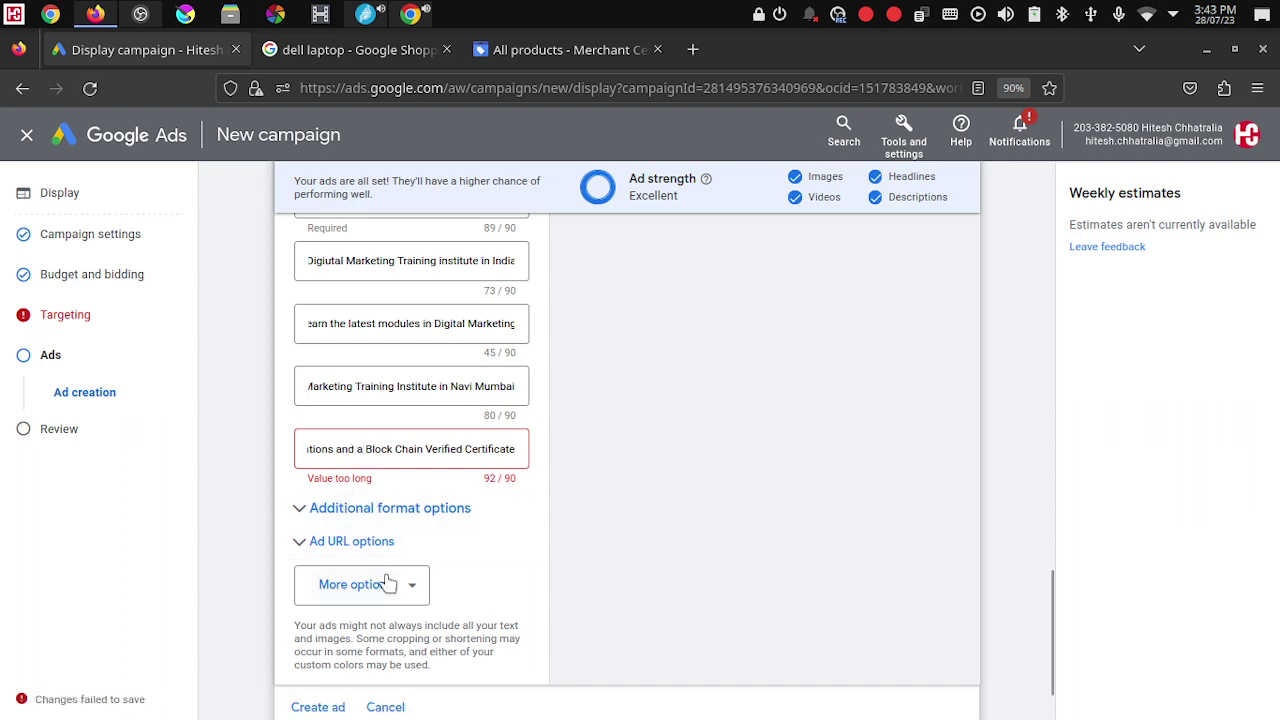
key(BackSpace)
key(BackSpace)
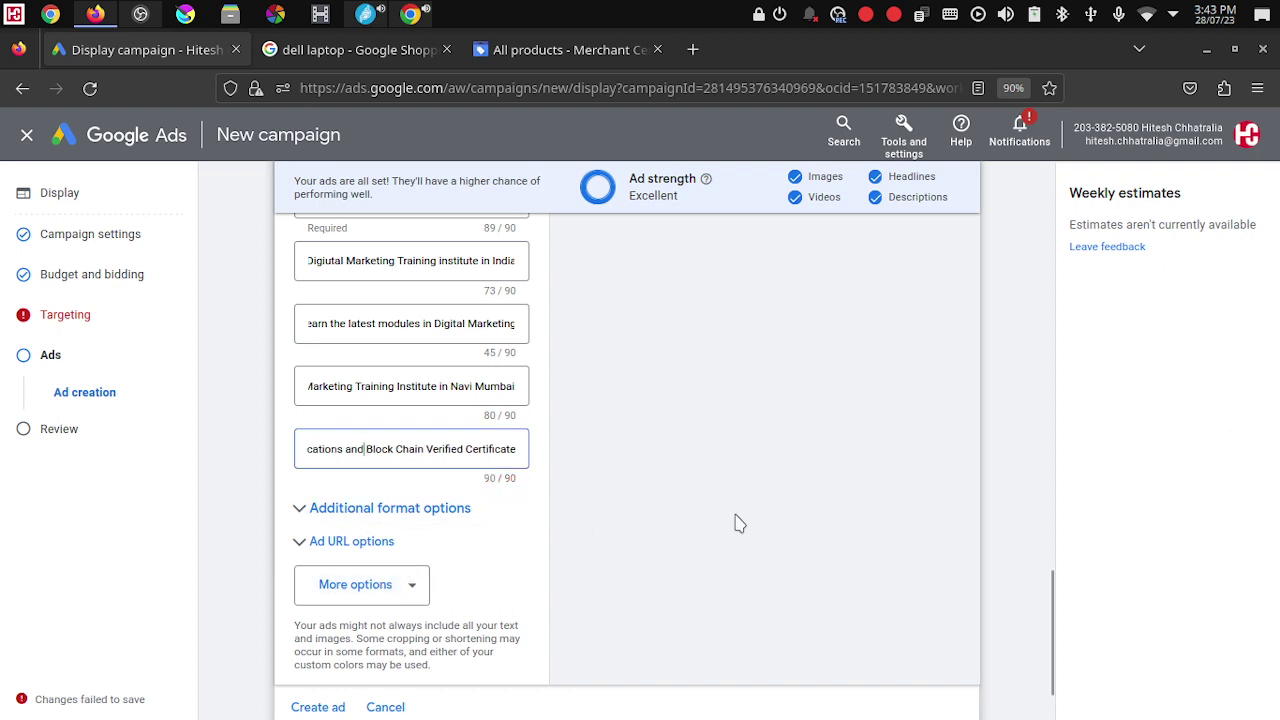
Step: Review the ad's descriptions, headlines, media assets and the websites and apps preview
scroll(738, 523, up, 3)
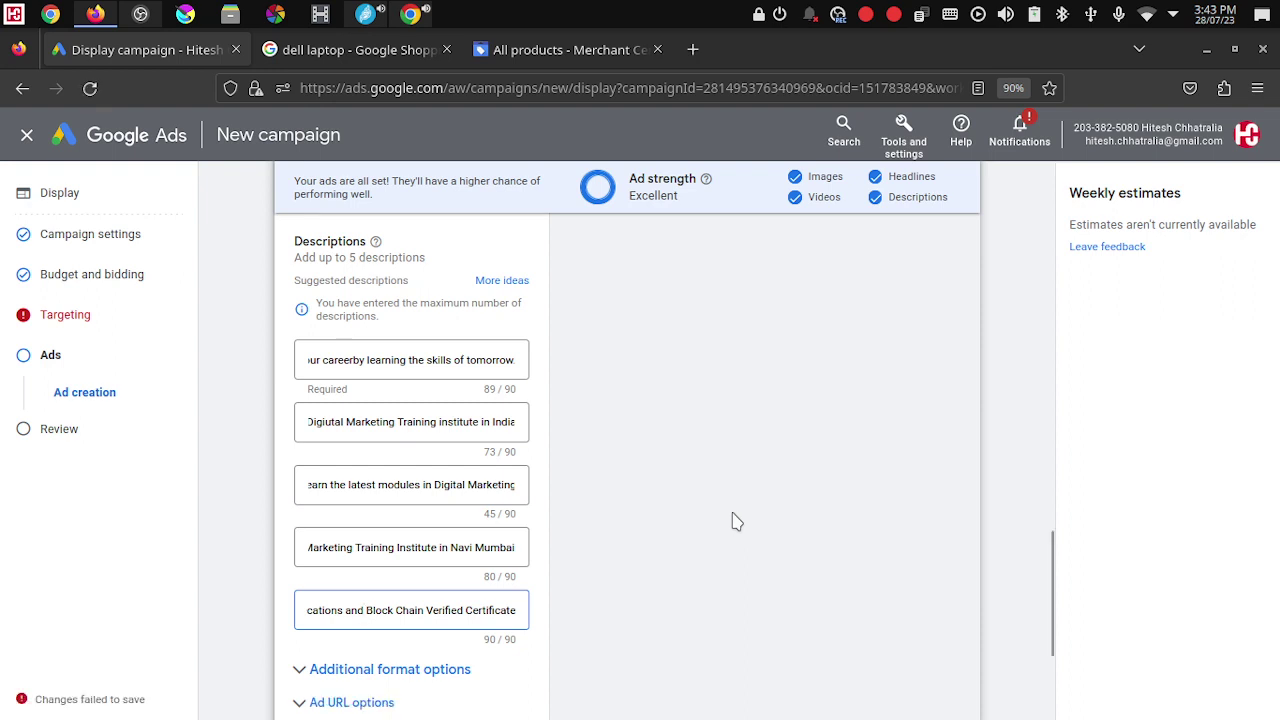
scroll(736, 521, down, 4)
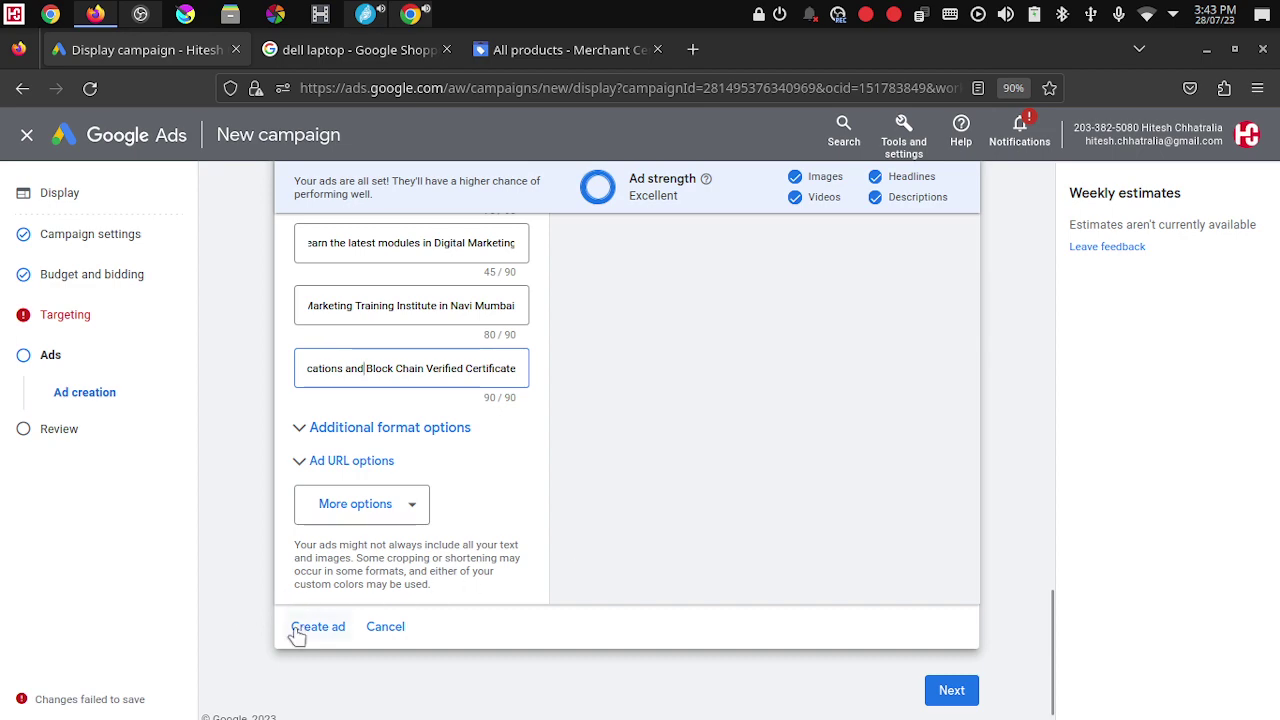
scroll(750, 480, up, 5)
scroll(750, 483, up, 9)
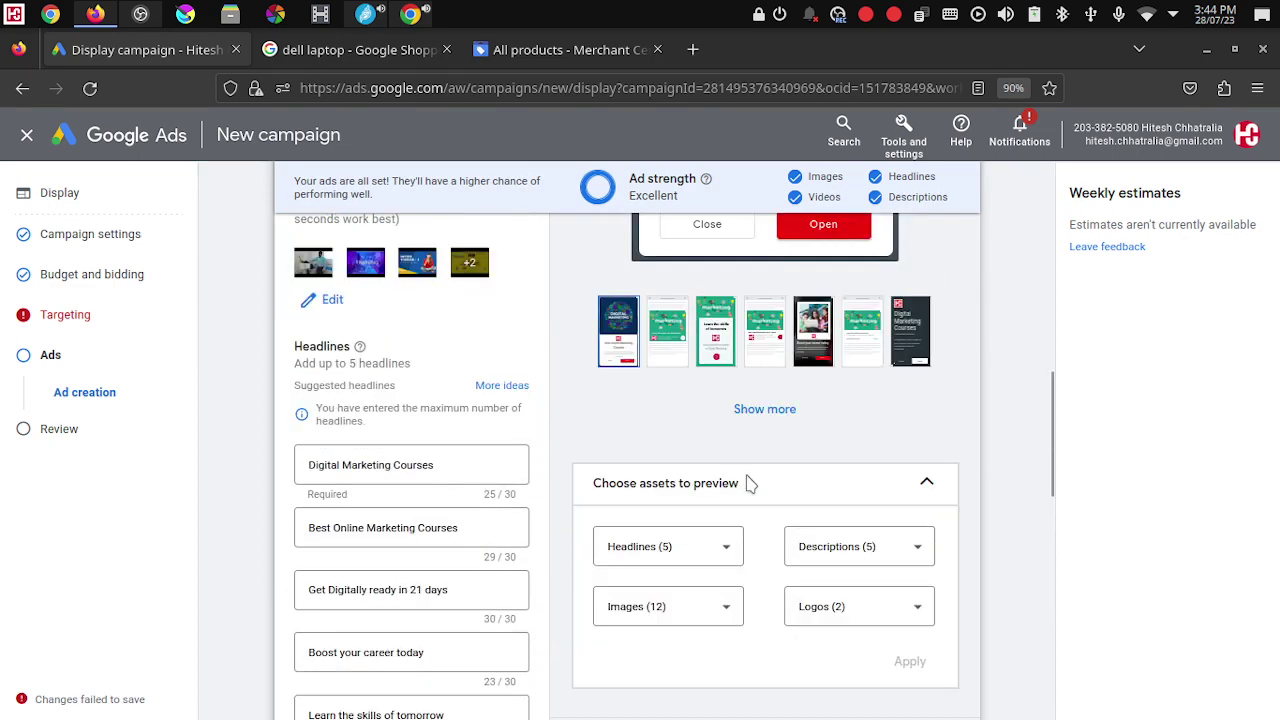
scroll(858, 483, up, 8)
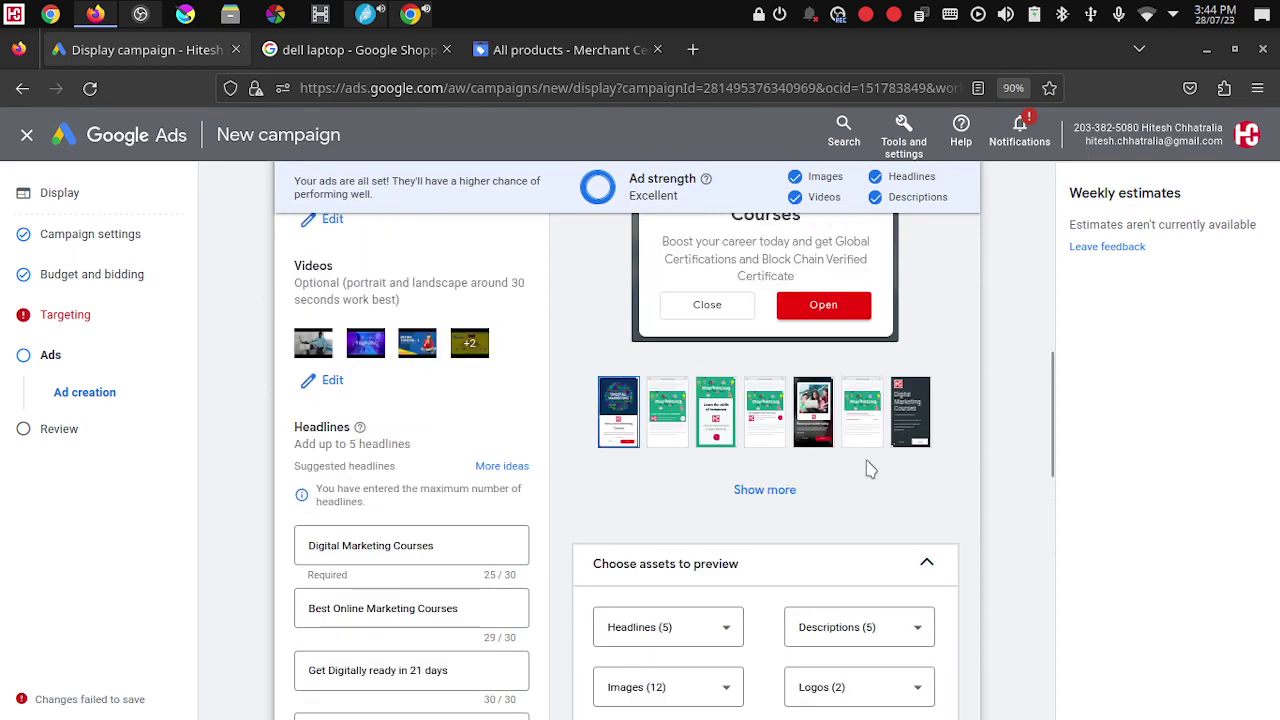
scroll(858, 483, up, 3)
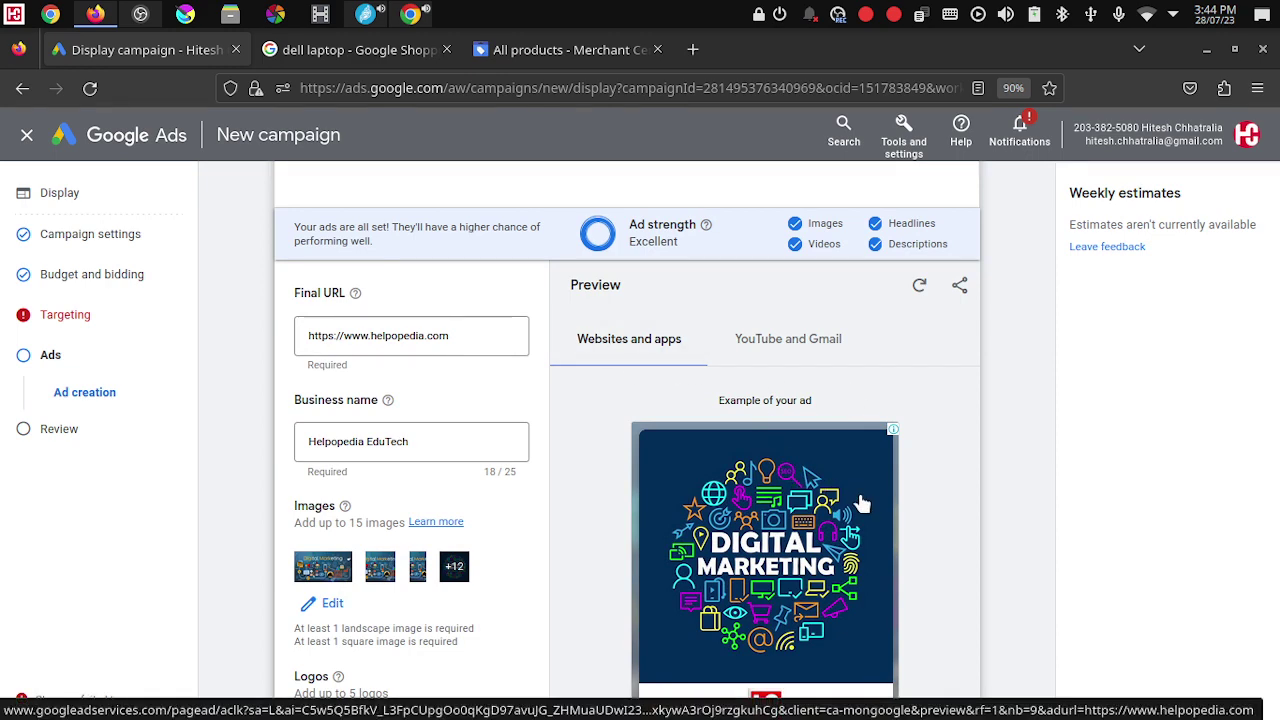
scroll(911, 509, down, 2)
scroll(911, 509, down, 1)
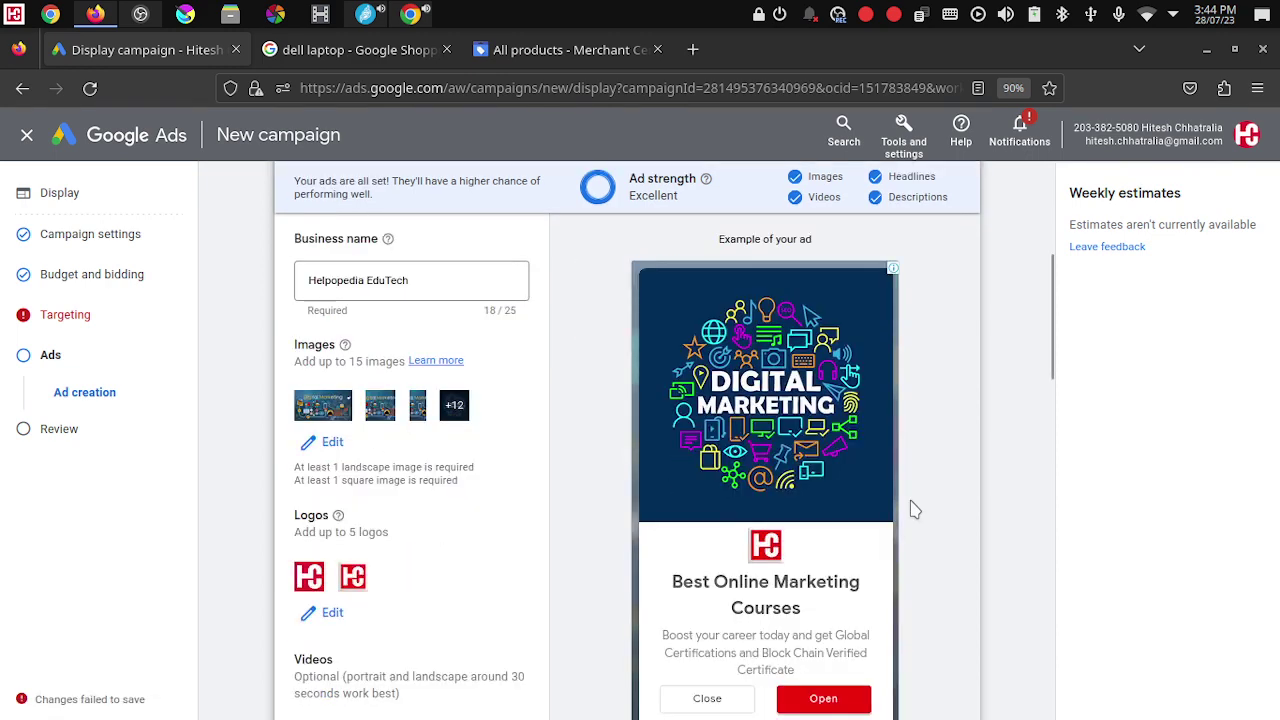
scroll(911, 509, down, 8)
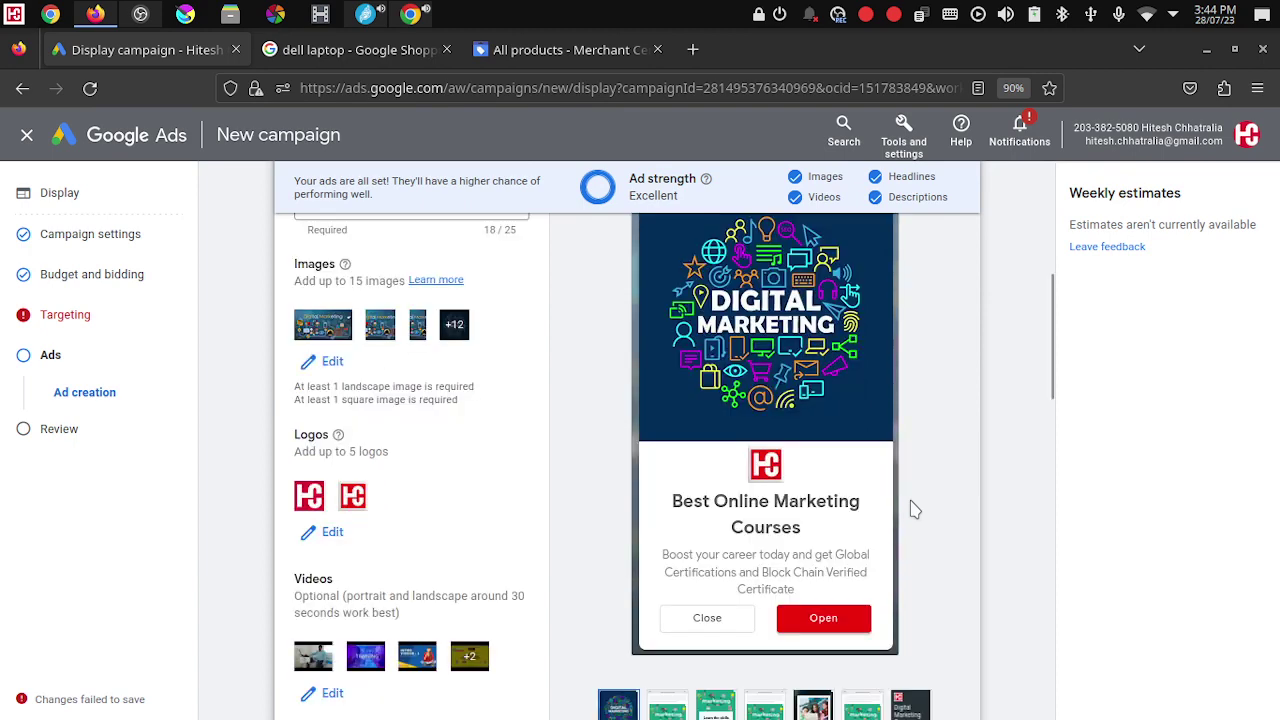
scroll(546, 500, down, 7)
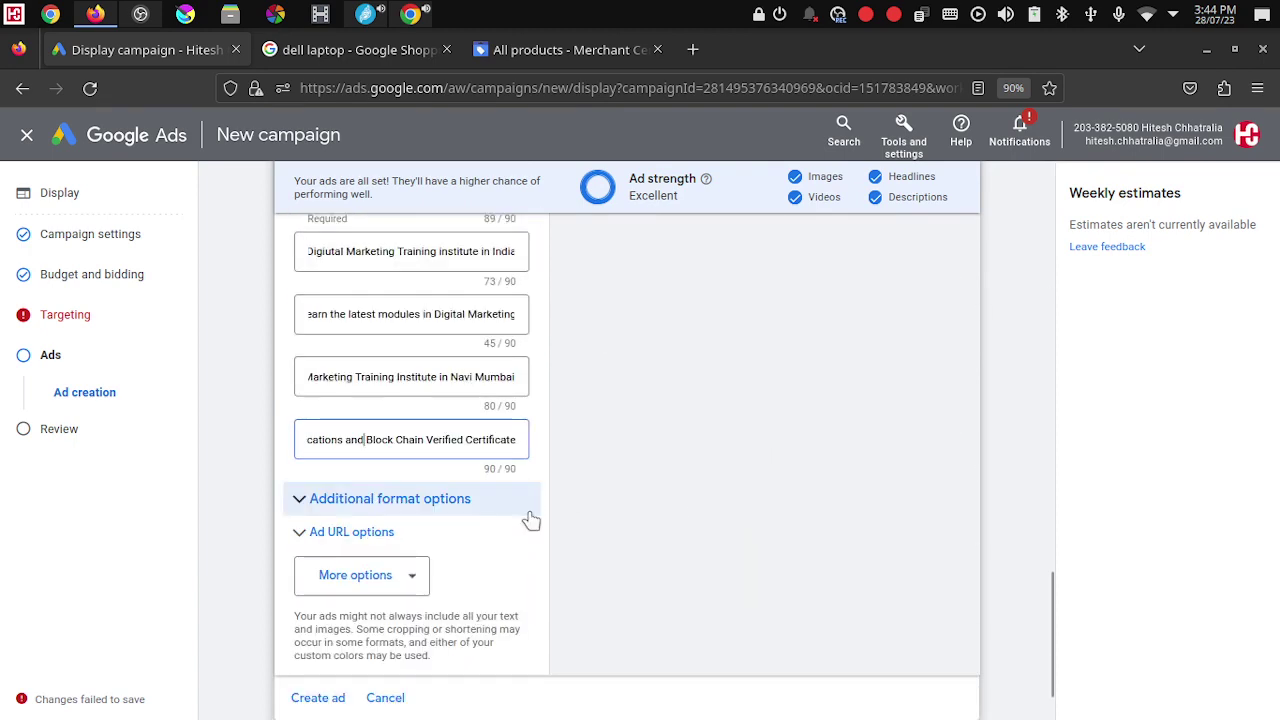
Step: Create the responsive display ad and proceed to the campaign review to check its settings and targeting summary
click(858, 526)
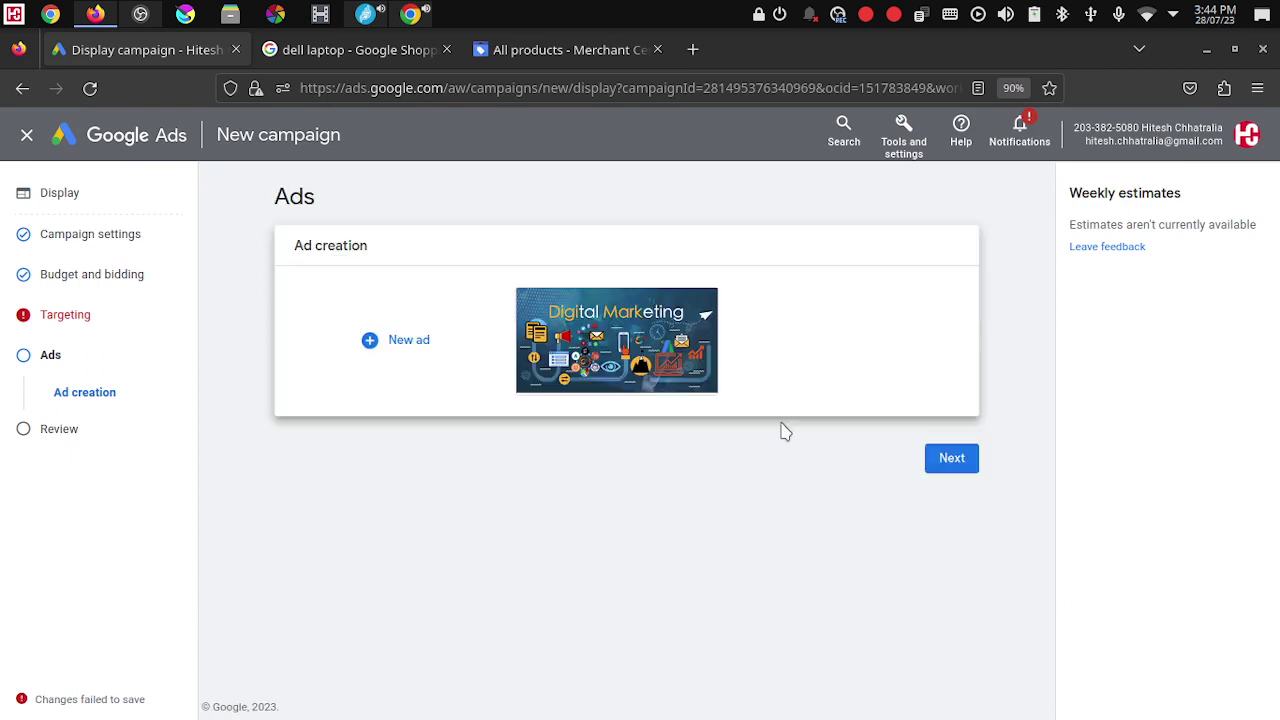
click(952, 459)
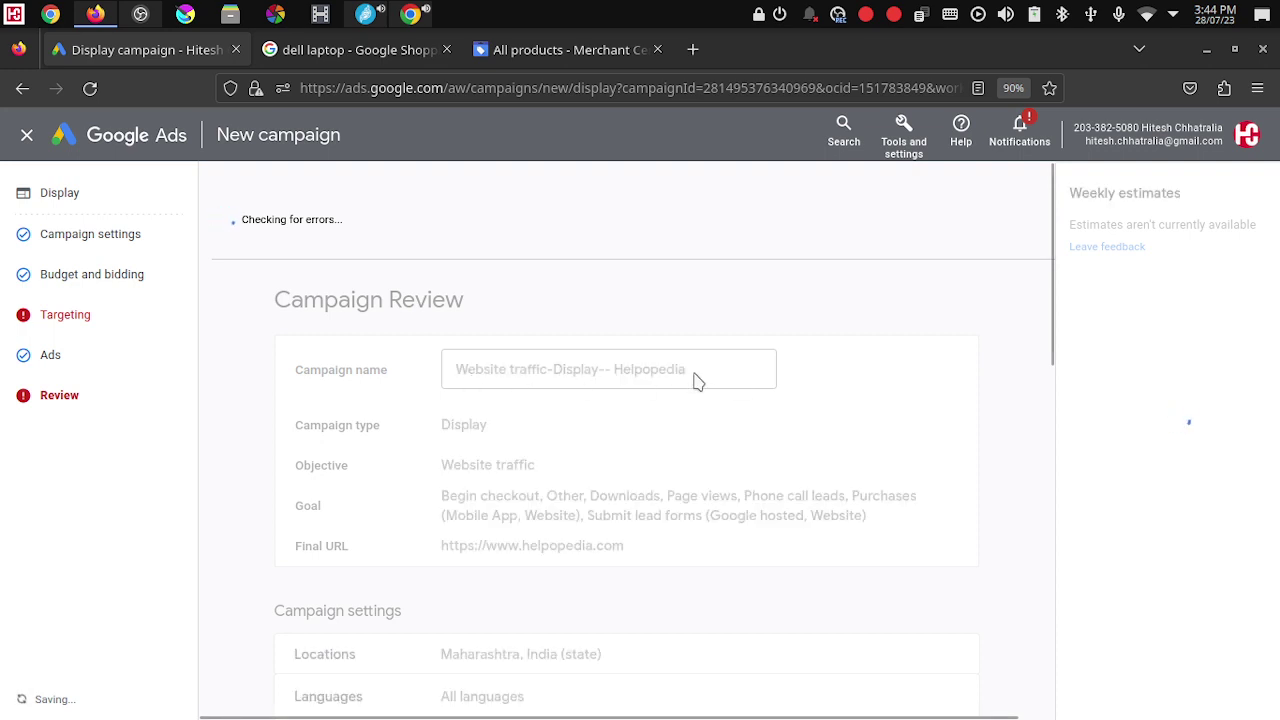
scroll(553, 438, down, 2)
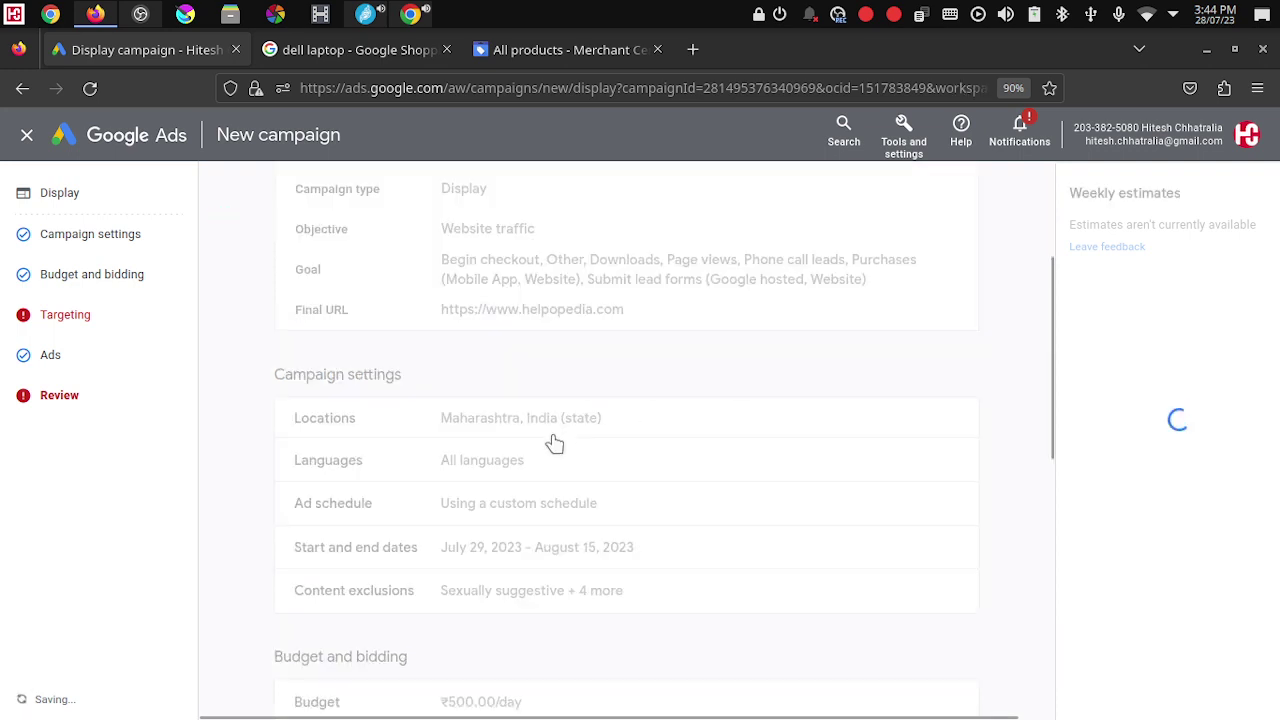
scroll(555, 443, down, 3)
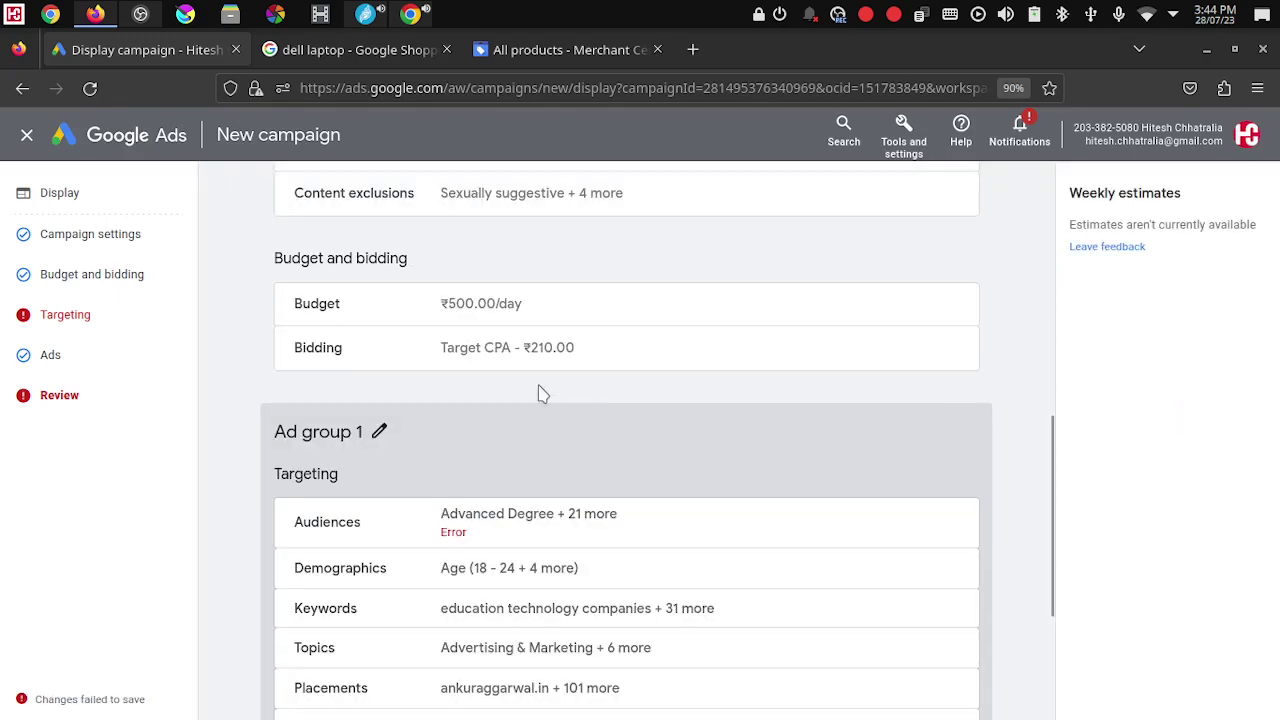
scroll(541, 394, down, 1)
scroll(541, 394, down, 2)
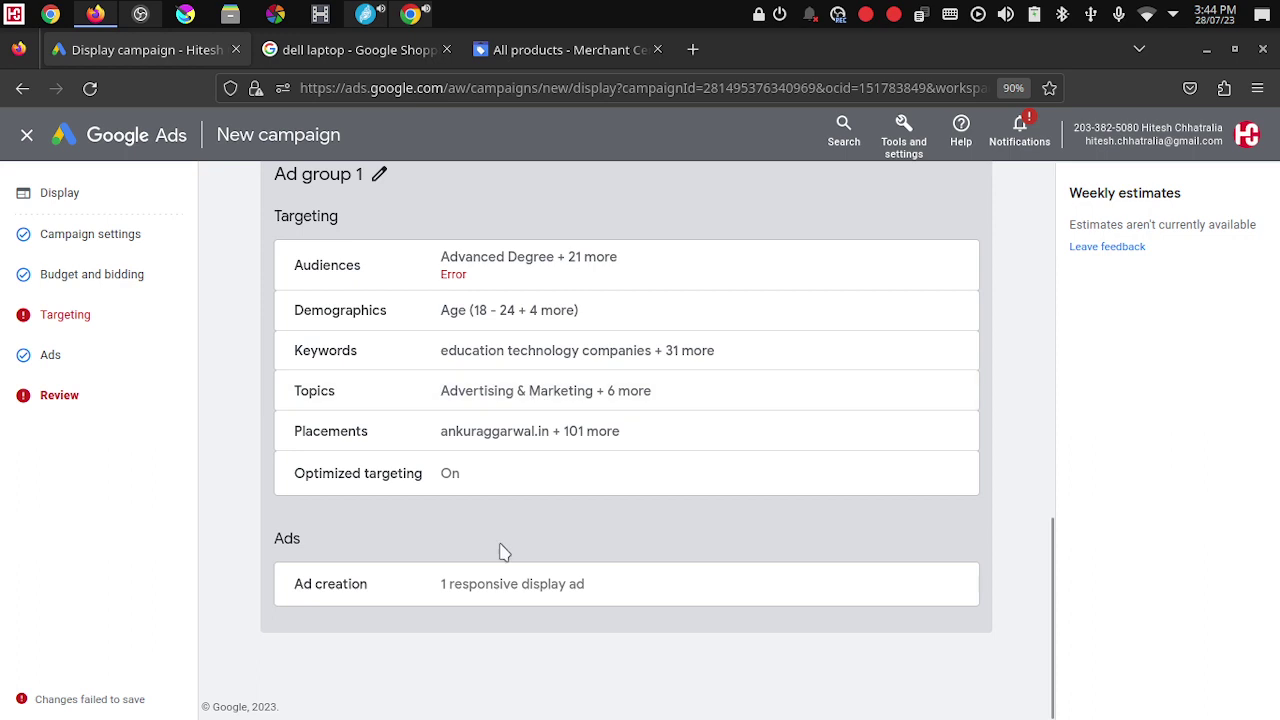
scroll(440, 590, up, 2)
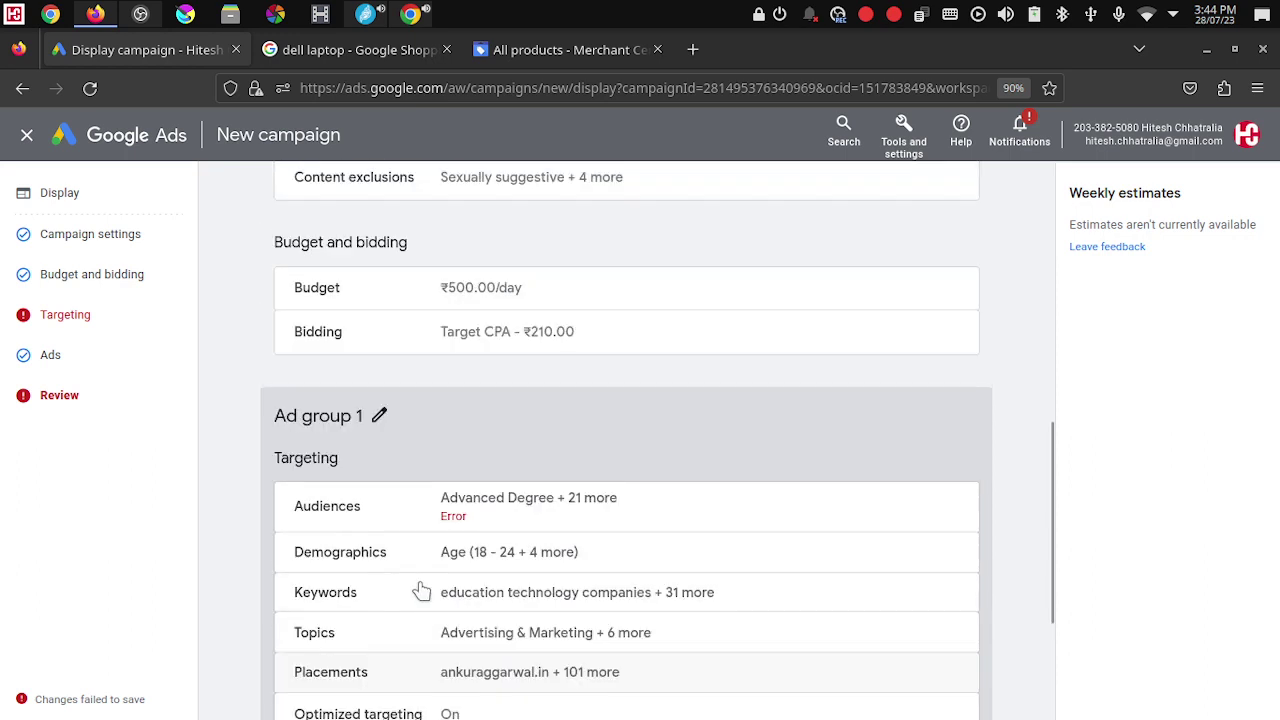
Step: Open the campaign's targeting settings and examine the audience segments, demographics and keywords for the cause of the error
click(70, 318)
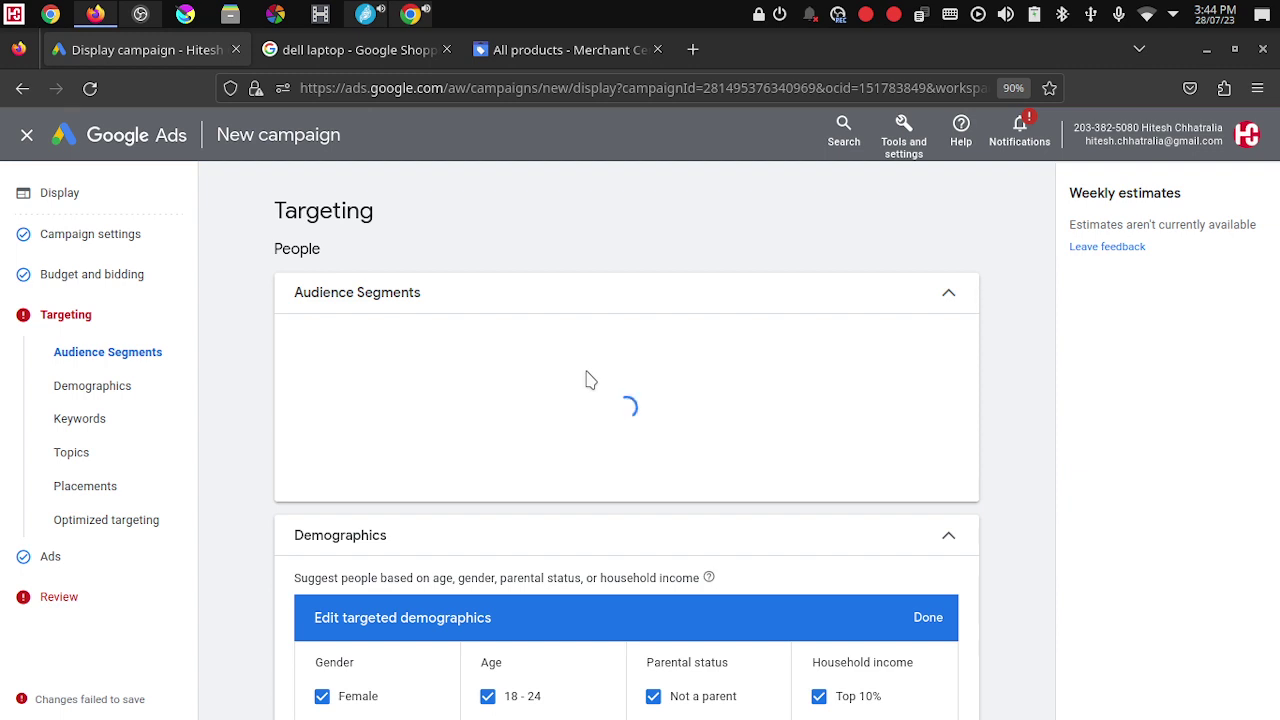
scroll(800, 515, down, 2)
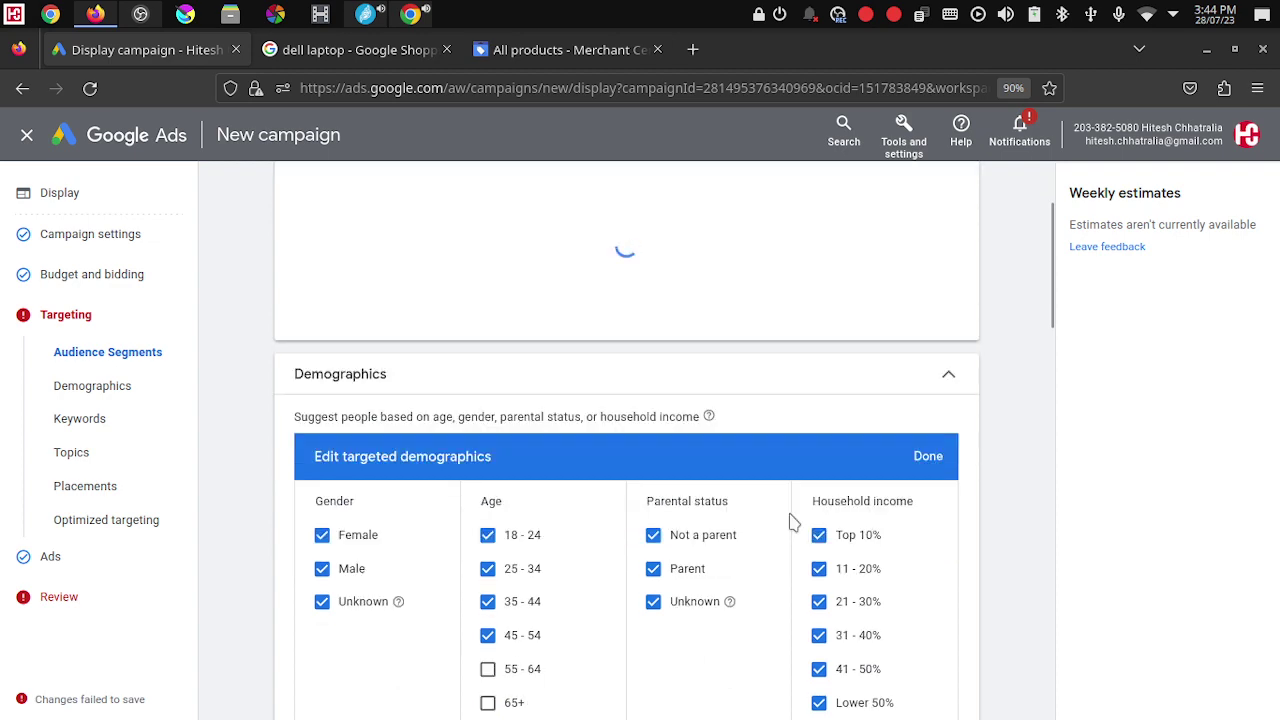
scroll(790, 520, down, 1)
scroll(790, 520, down, 2)
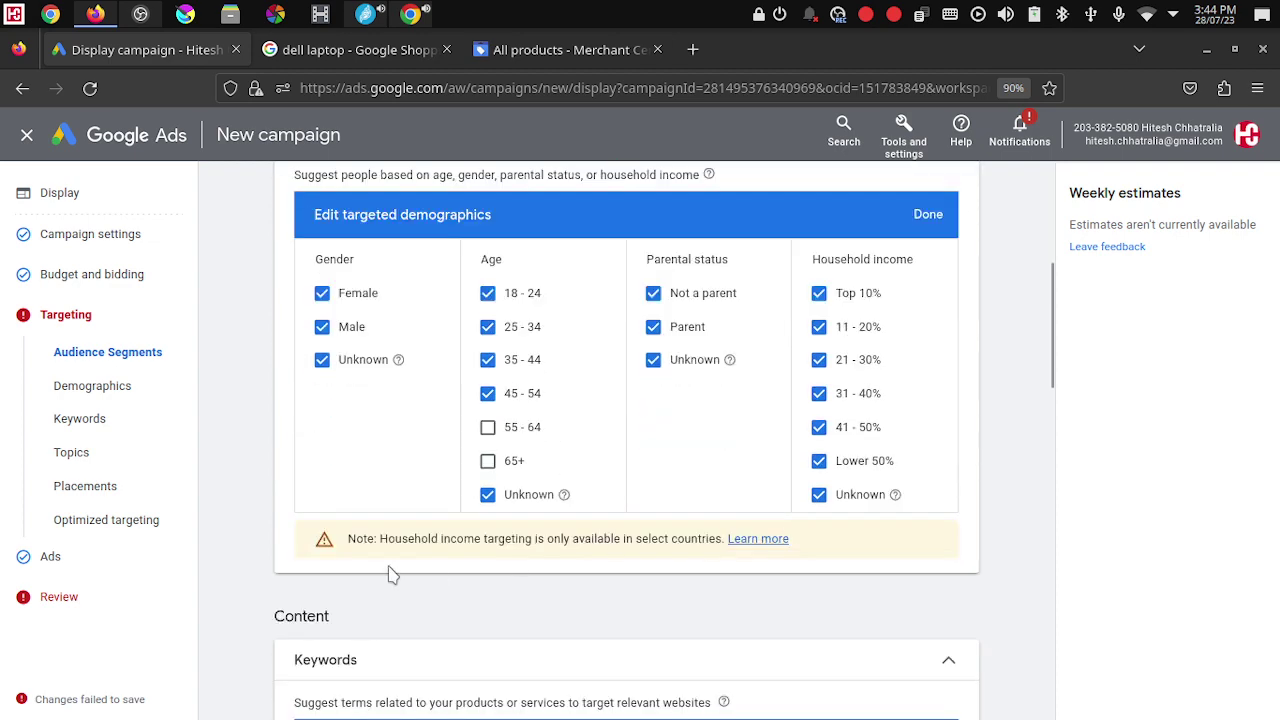
scroll(617, 528, down, 5)
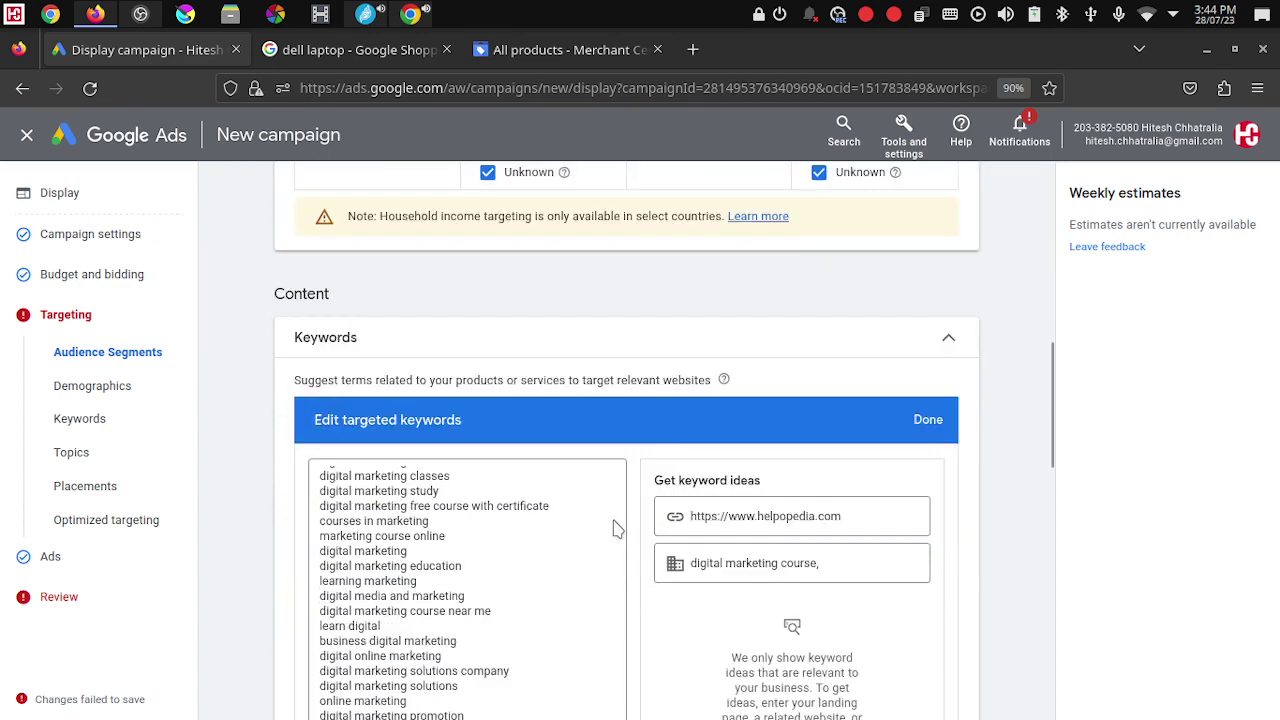
scroll(617, 528, down, 3)
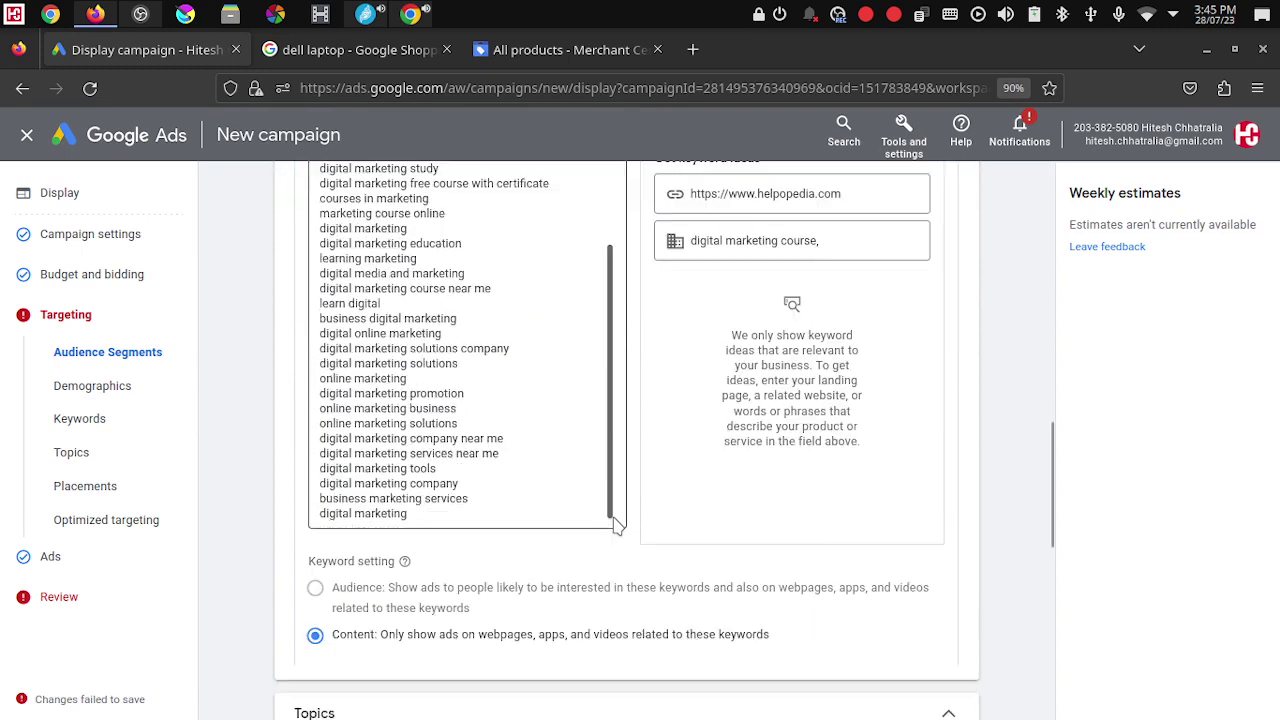
scroll(666, 514, up, 2)
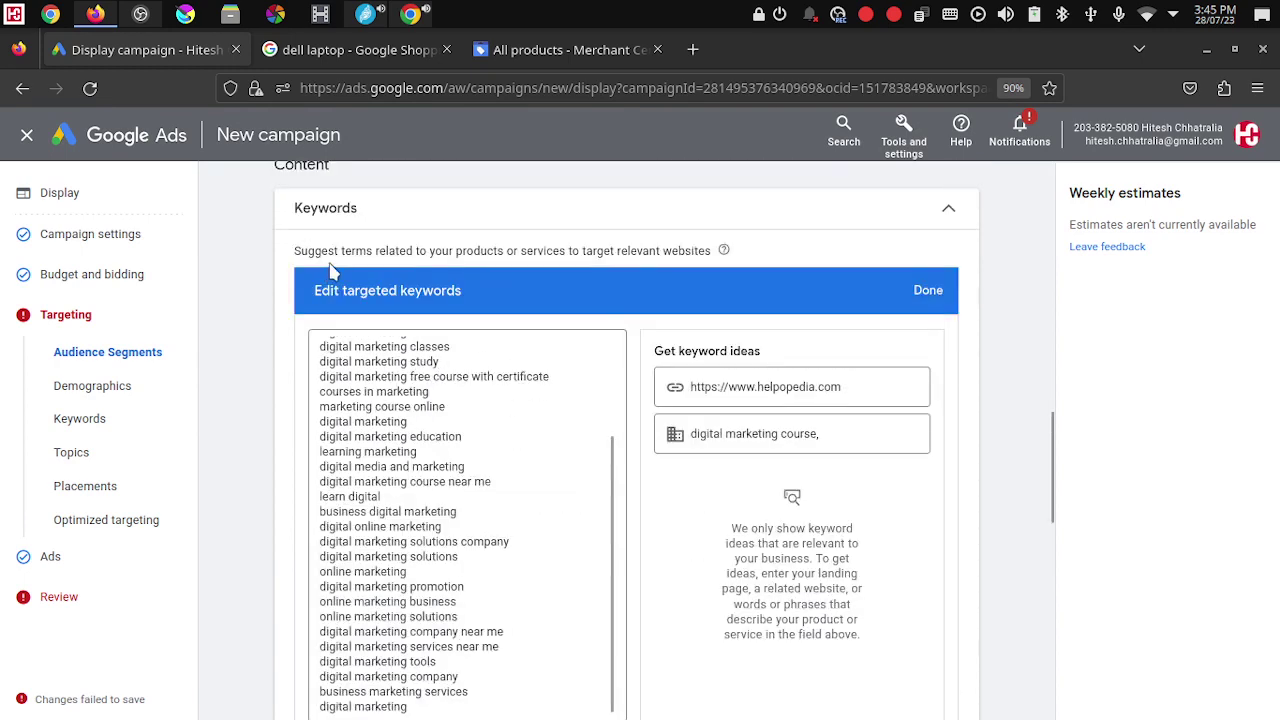
scroll(424, 334, up, 1)
scroll(423, 323, up, 2)
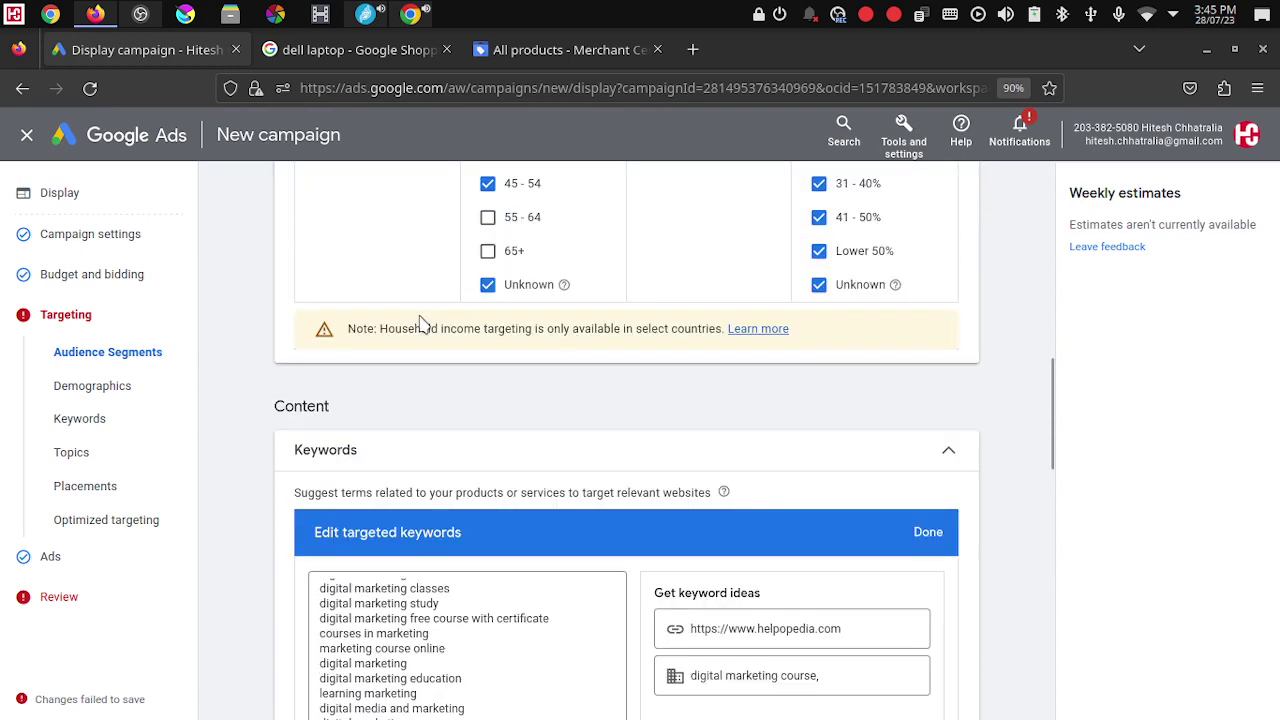
scroll(400, 391, up, 3)
scroll(400, 391, up, 3)
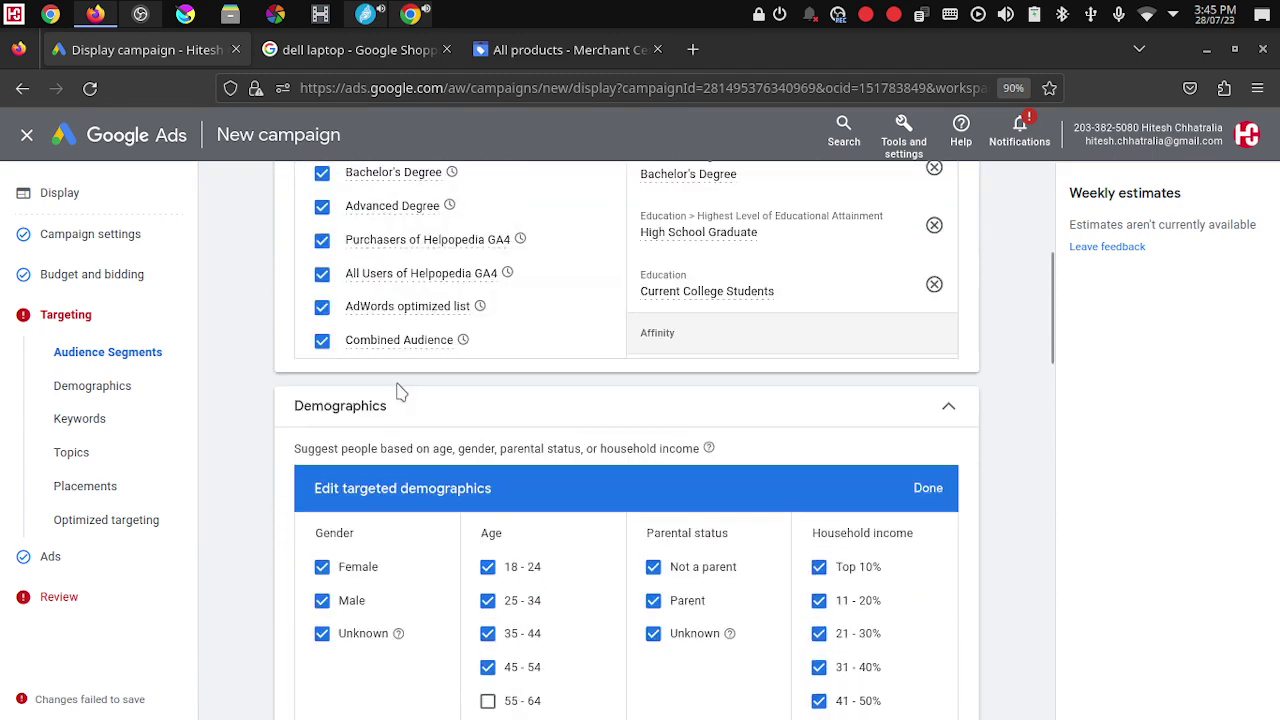
scroll(548, 388, up, 1)
scroll(549, 389, up, 5)
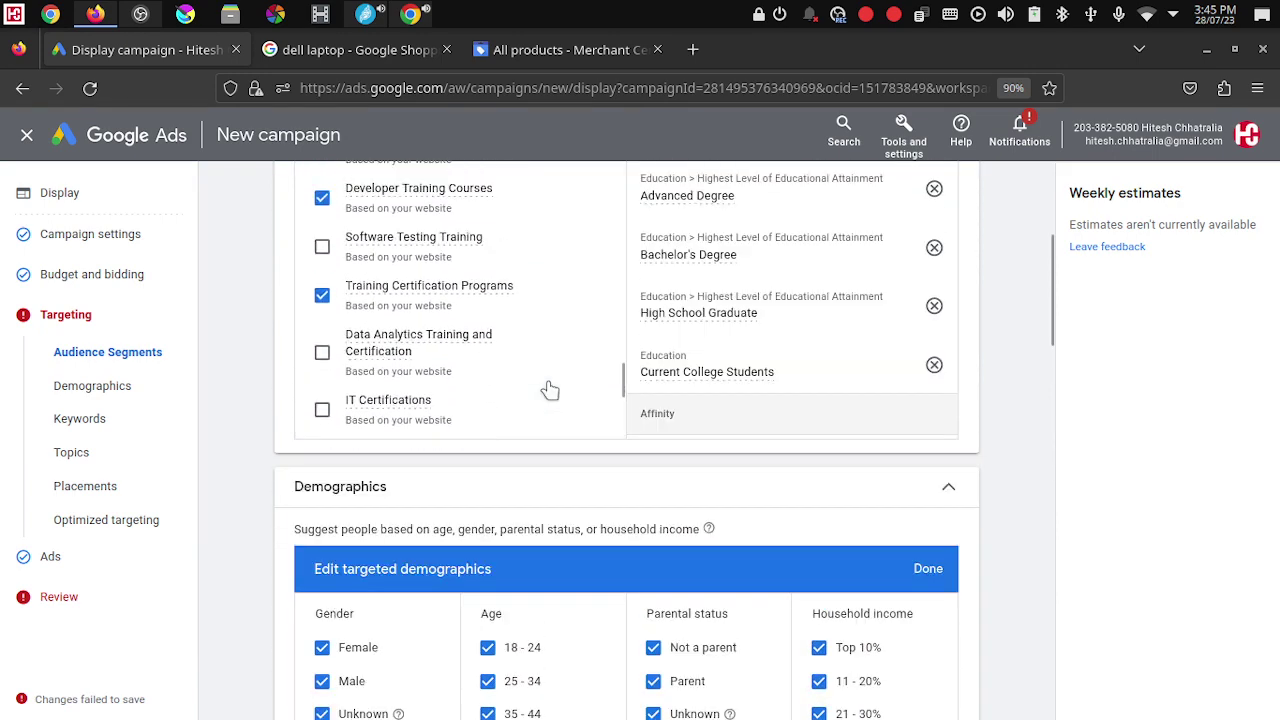
scroll(1035, 381, up, 4)
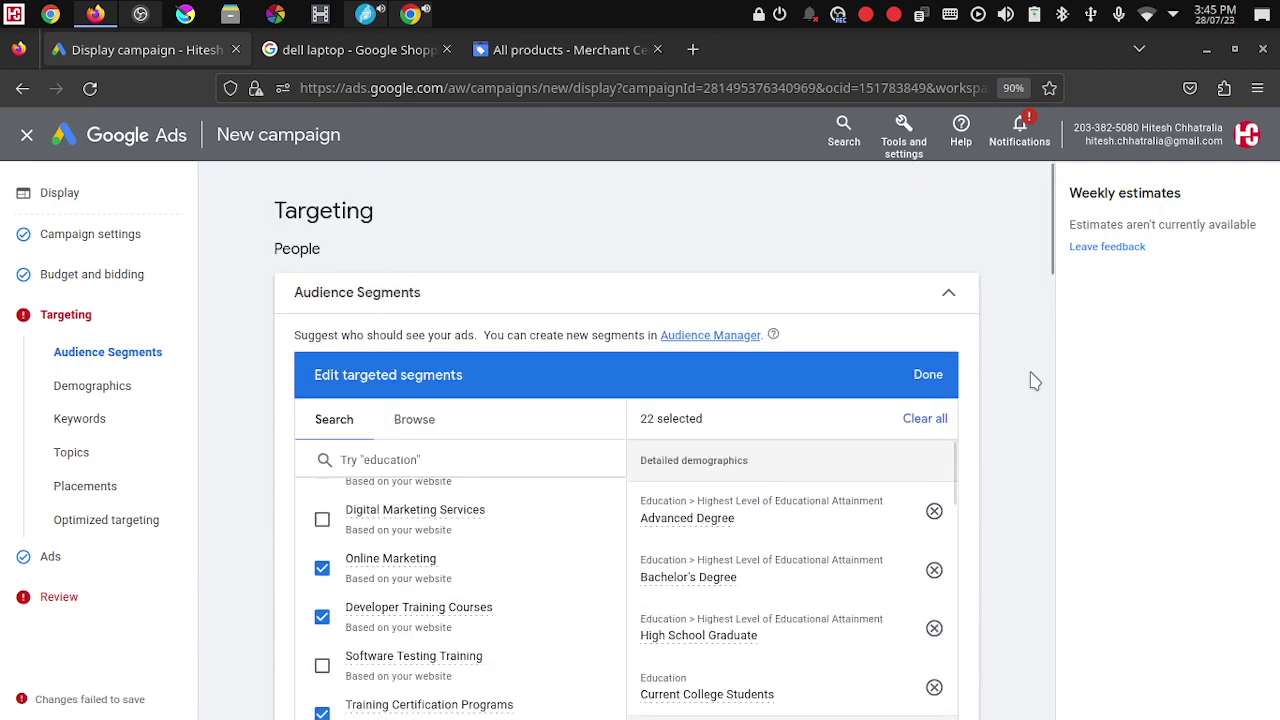
Step: Remove Developer Training Courses from the selected in-market audience segments
scroll(1035, 381, down, 3)
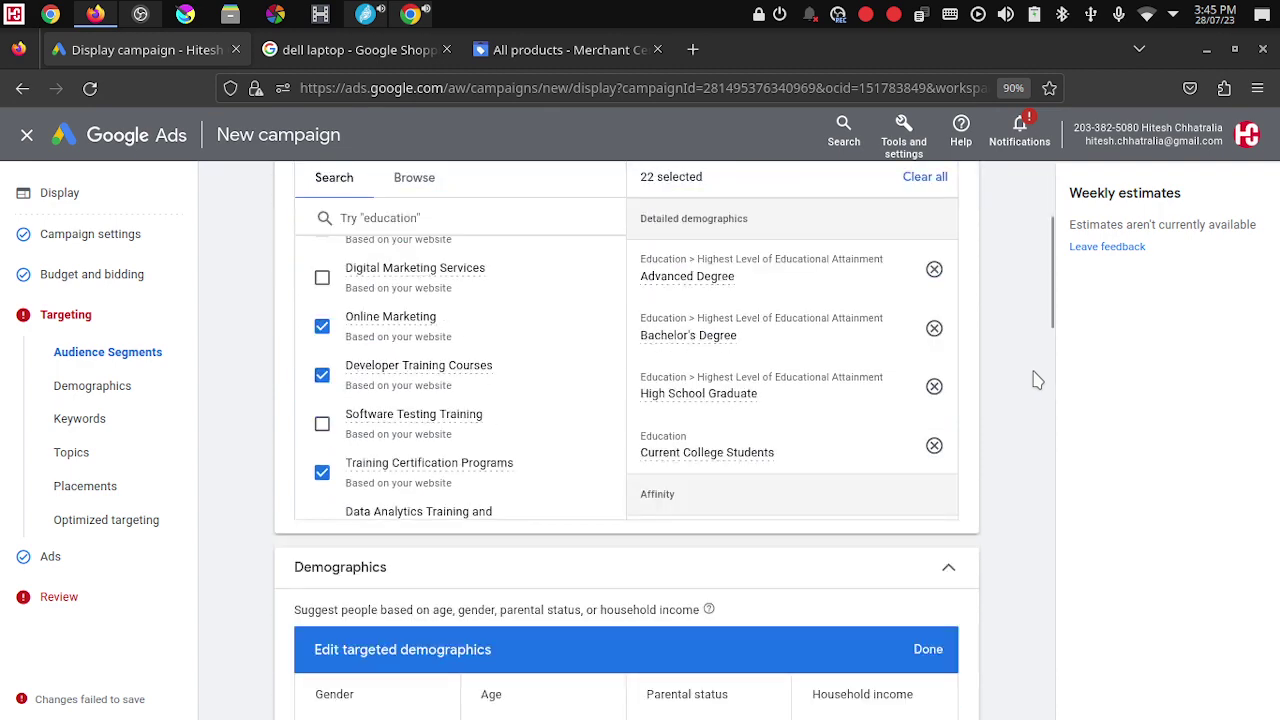
scroll(784, 314, down, 1)
scroll(784, 314, down, 2)
scroll(784, 314, down, 1)
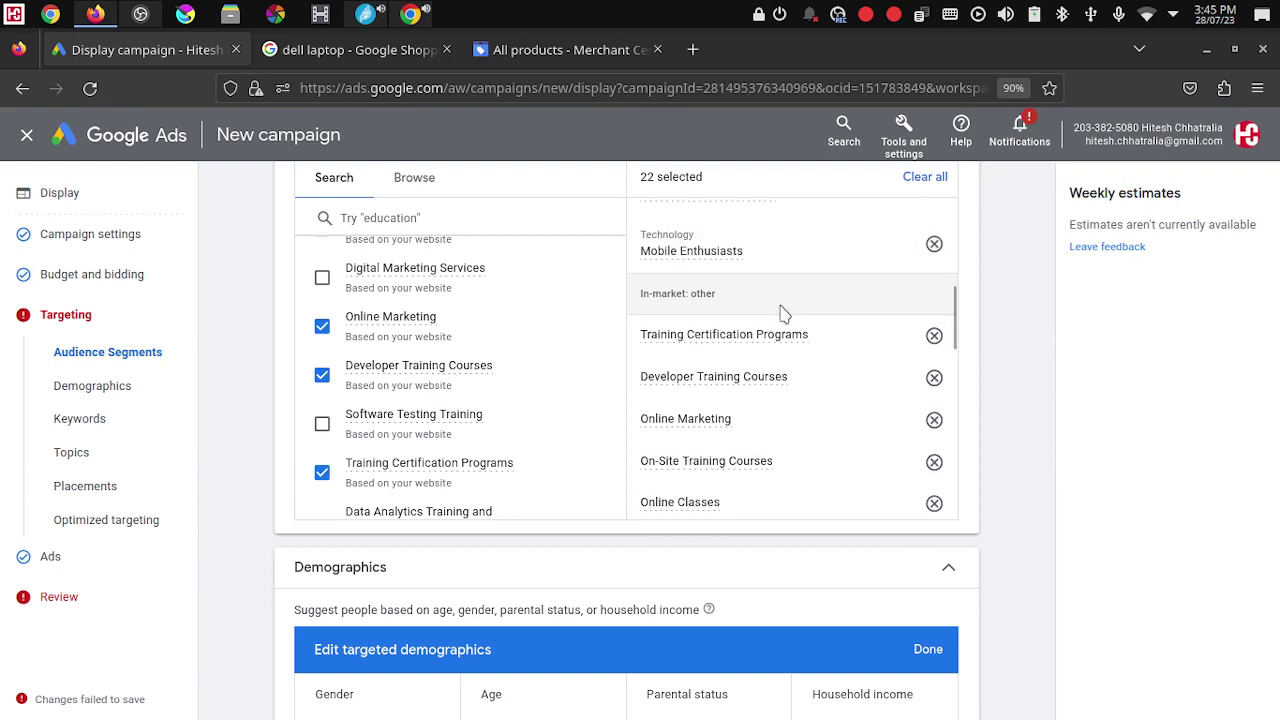
click(934, 378)
Step: Look through the remaining selected audience segments, the targeted demographics and the targeted keywords
scroll(740, 383, down, 4)
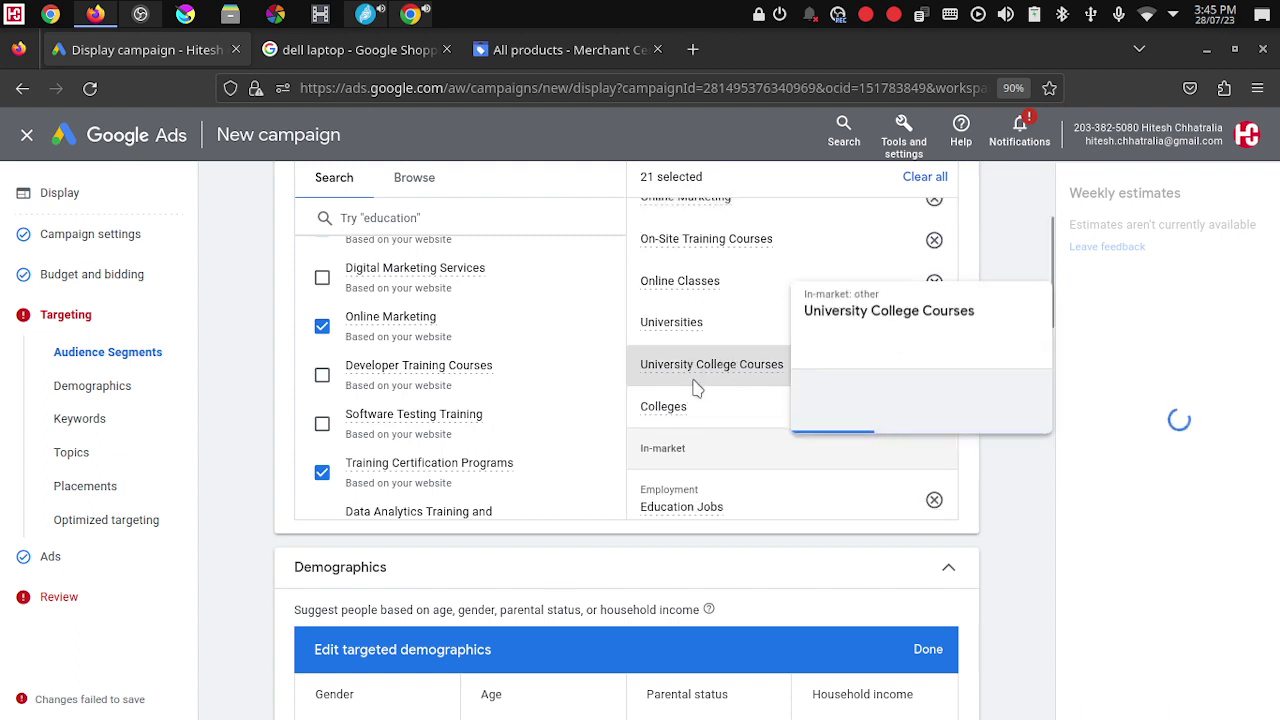
scroll(696, 388, down, 2)
scroll(696, 388, down, 4)
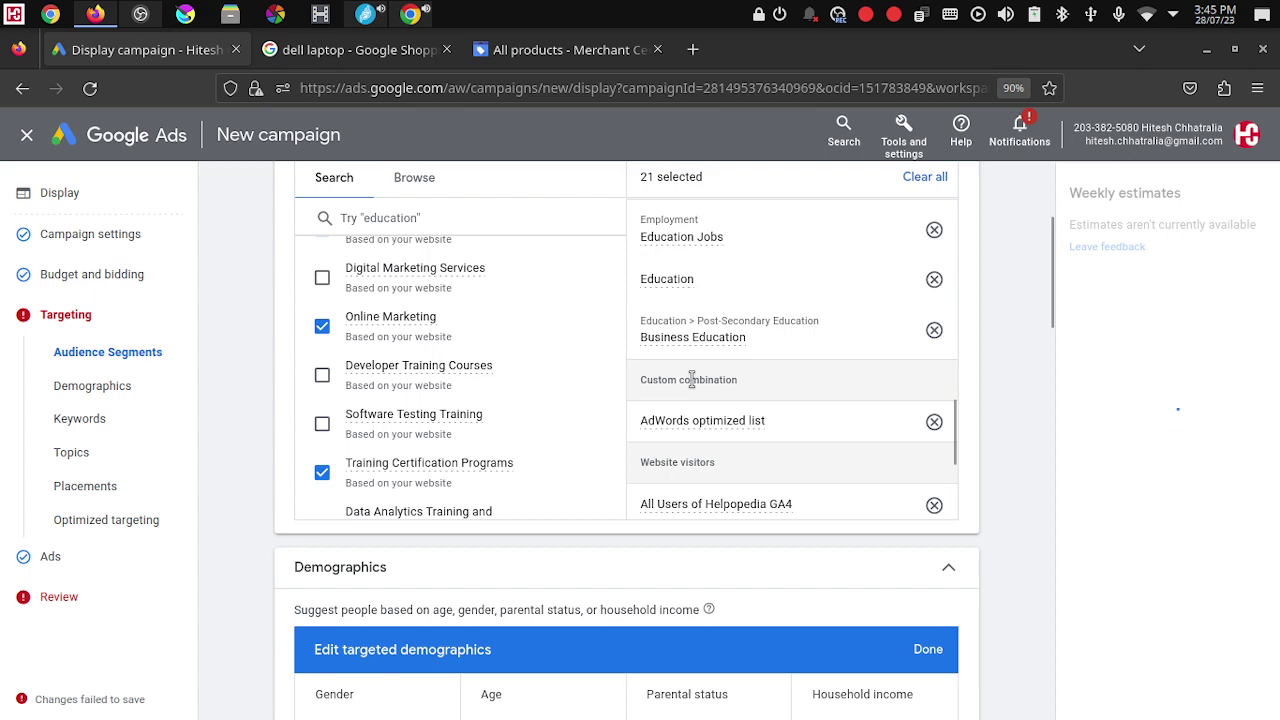
scroll(691, 380, down, 8)
scroll(993, 333, down, 3)
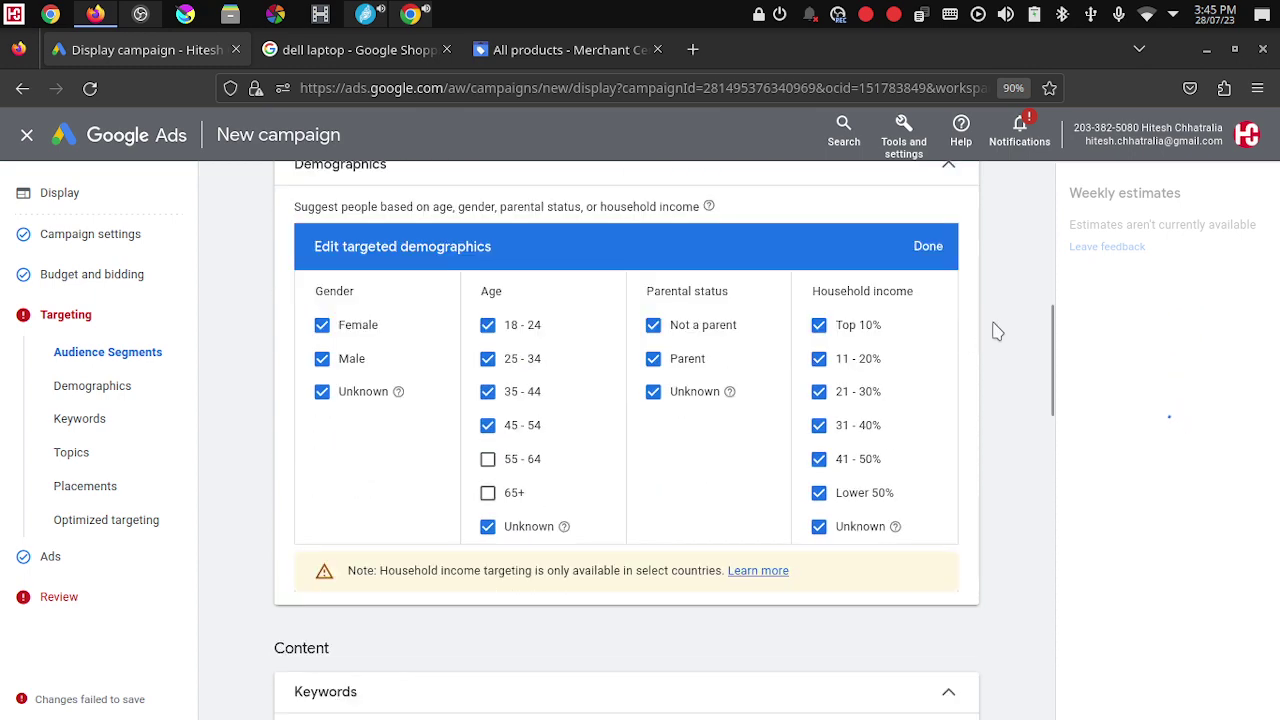
scroll(997, 331, up, 3)
scroll(997, 334, down, 3)
scroll(997, 334, down, 6)
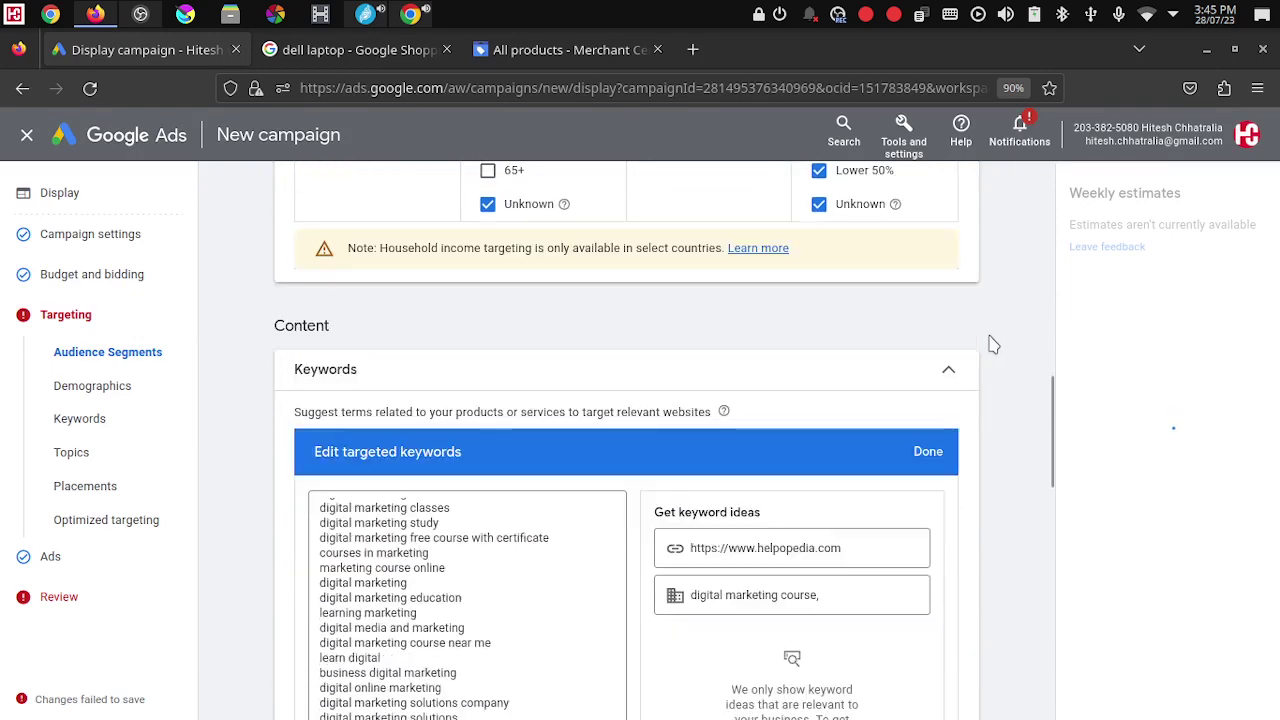
scroll(993, 344, down, 3)
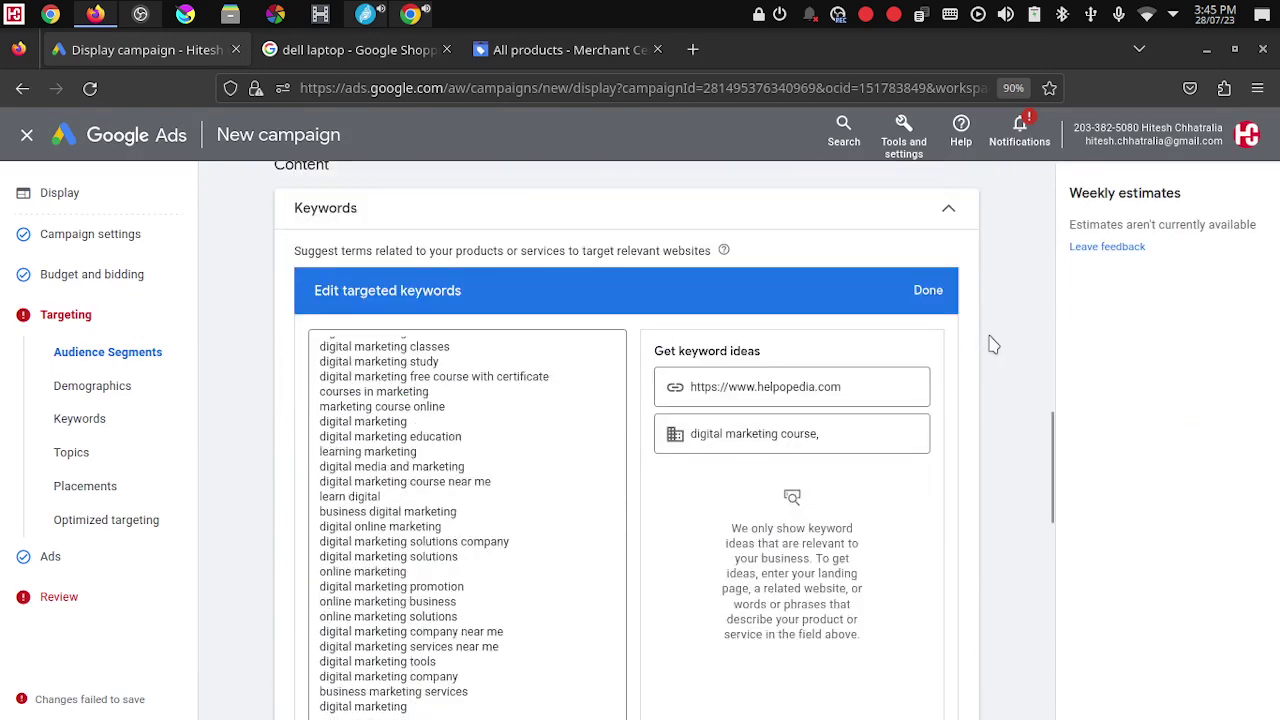
scroll(993, 344, down, 2)
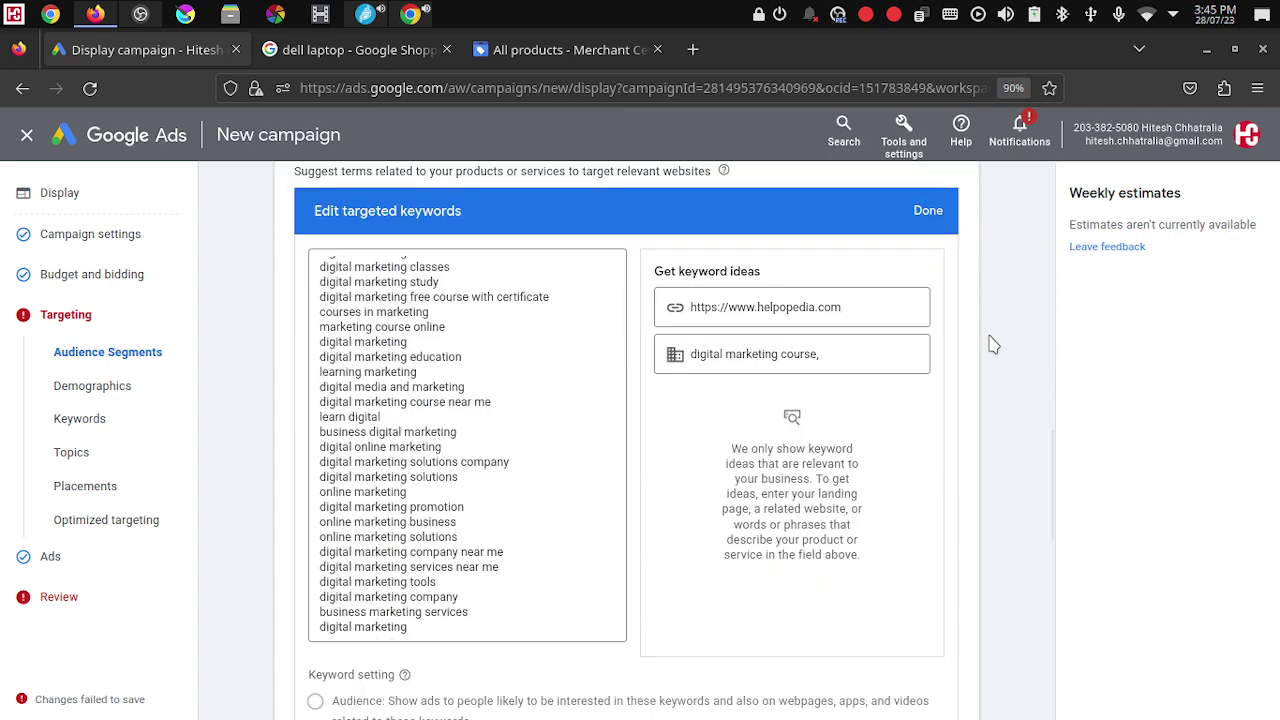
Step: Turn off optimized targeting for the ad group
scroll(993, 344, down, 3)
scroll(993, 344, down, 2)
scroll(993, 344, down, 2)
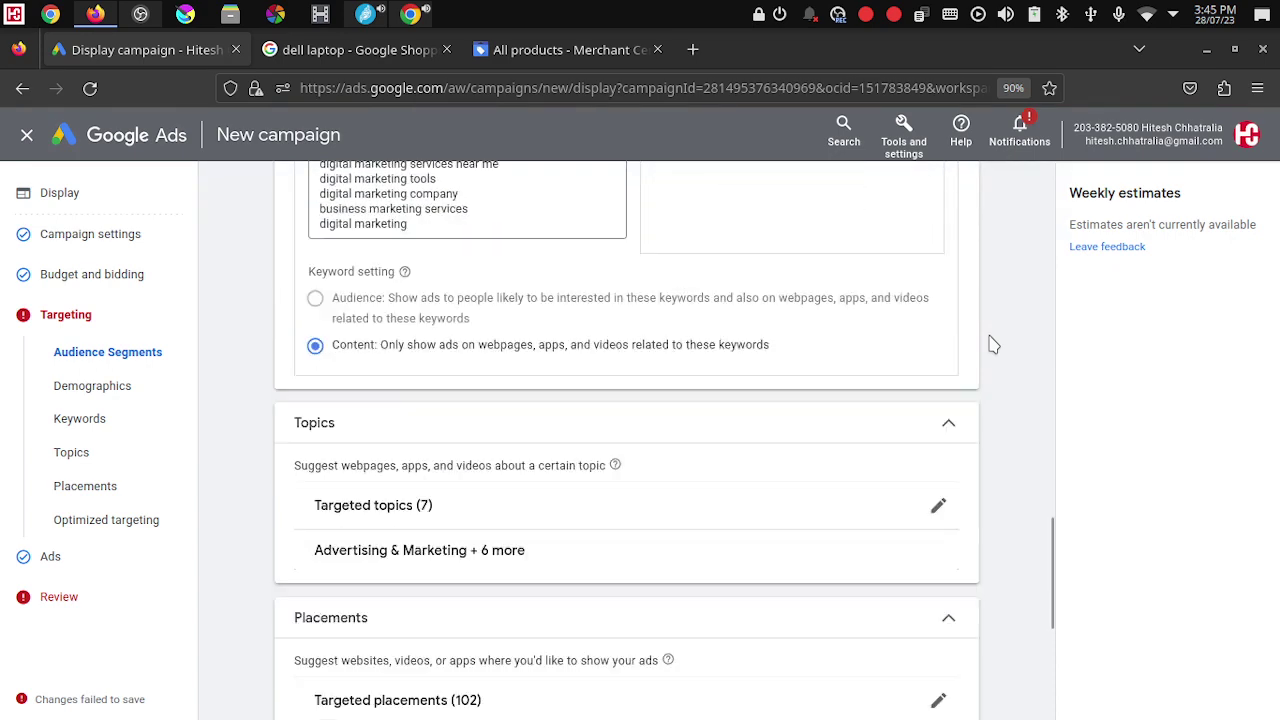
scroll(993, 344, down, 2)
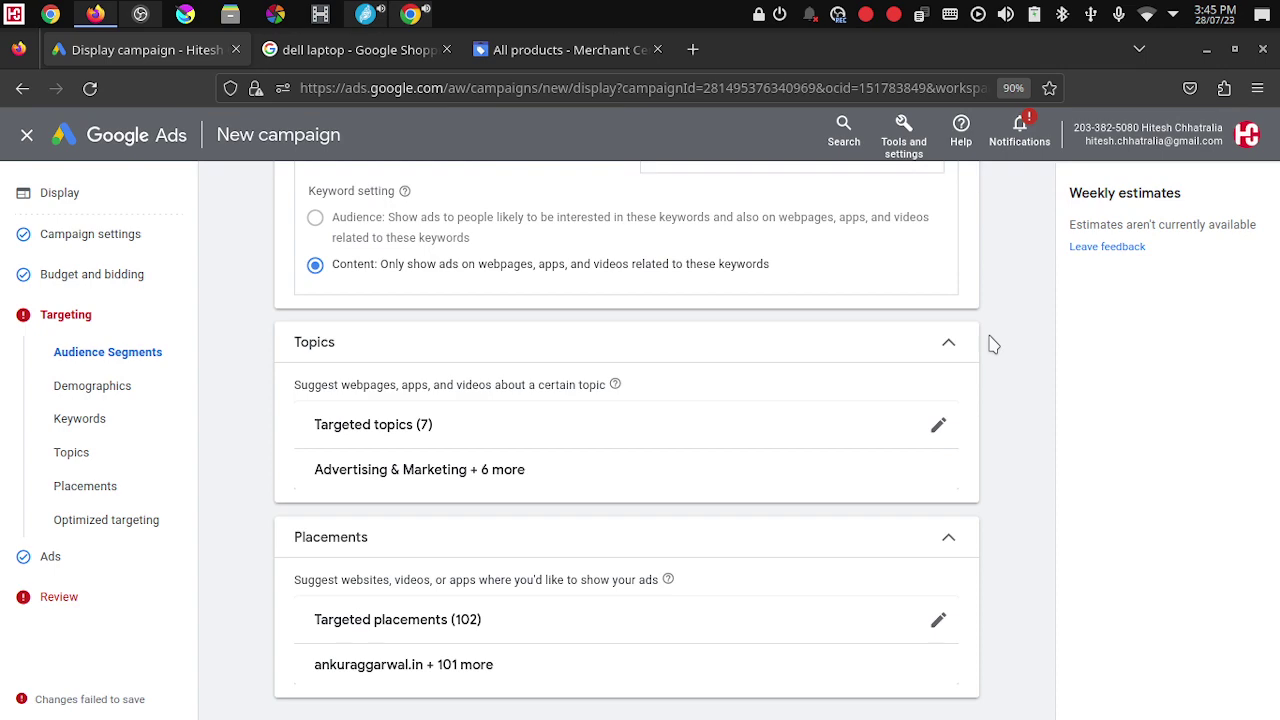
scroll(993, 344, down, 1)
scroll(993, 344, down, 1)
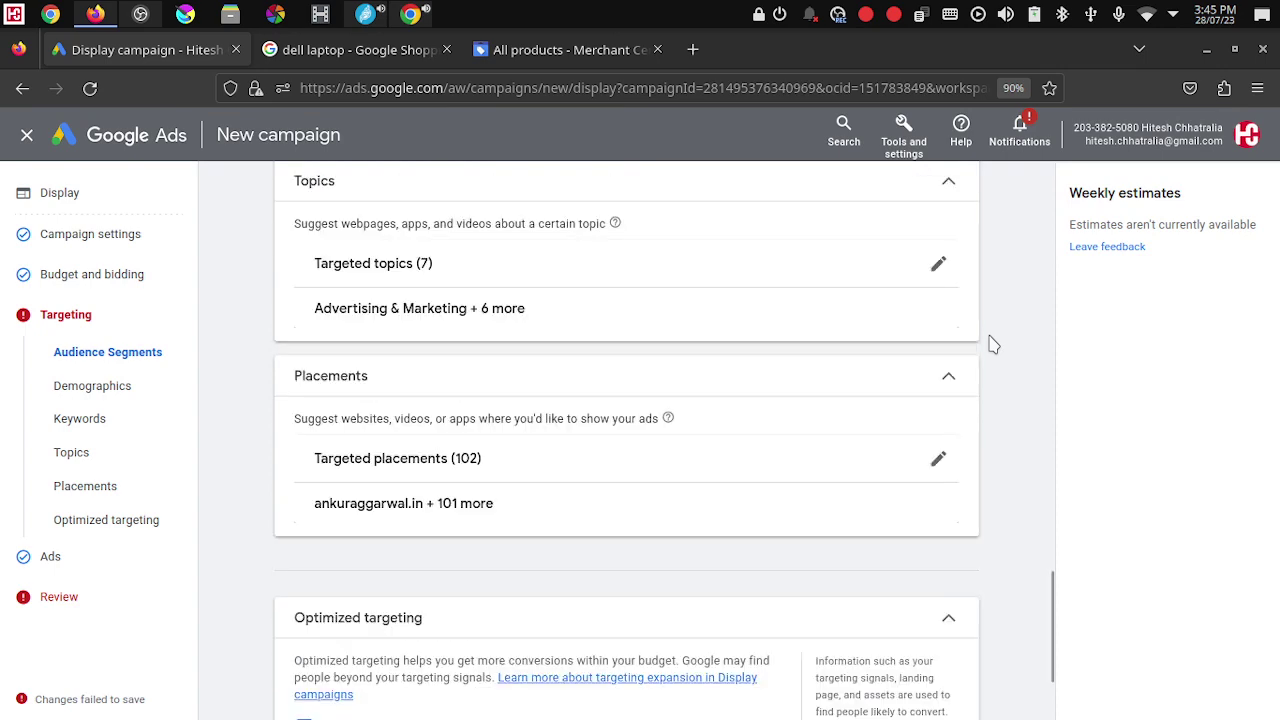
scroll(993, 344, down, 2)
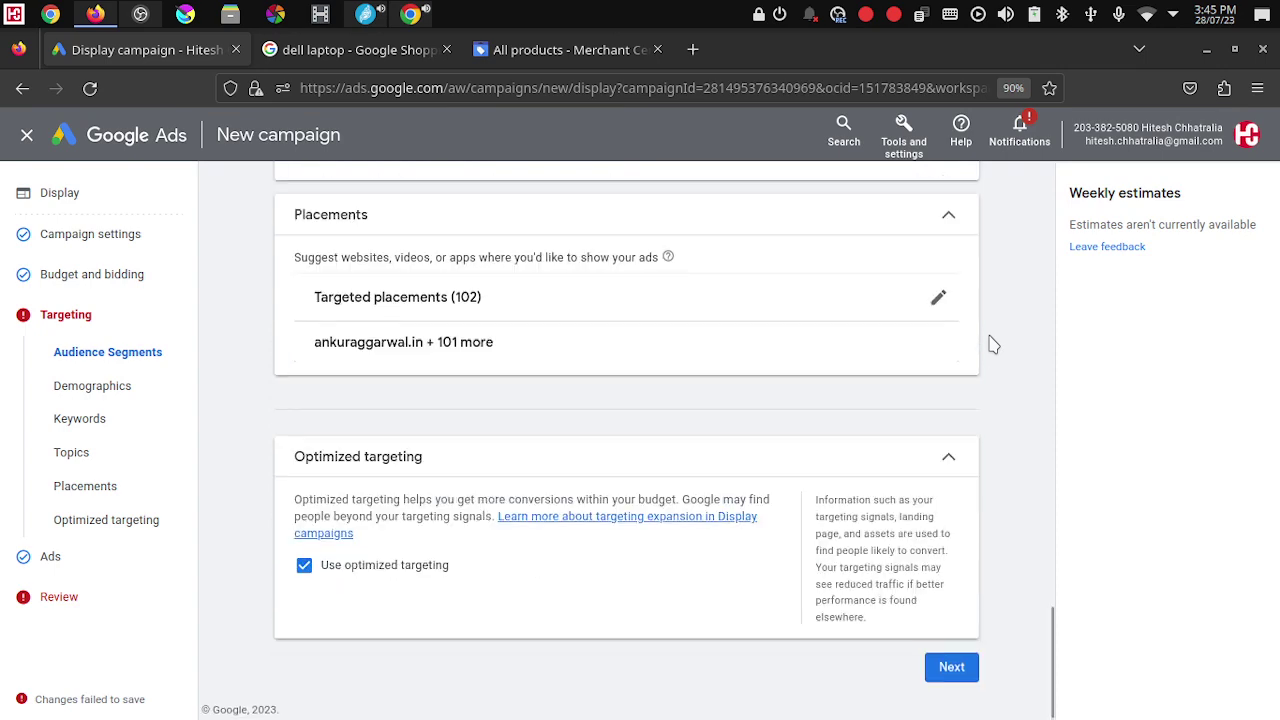
click(304, 563)
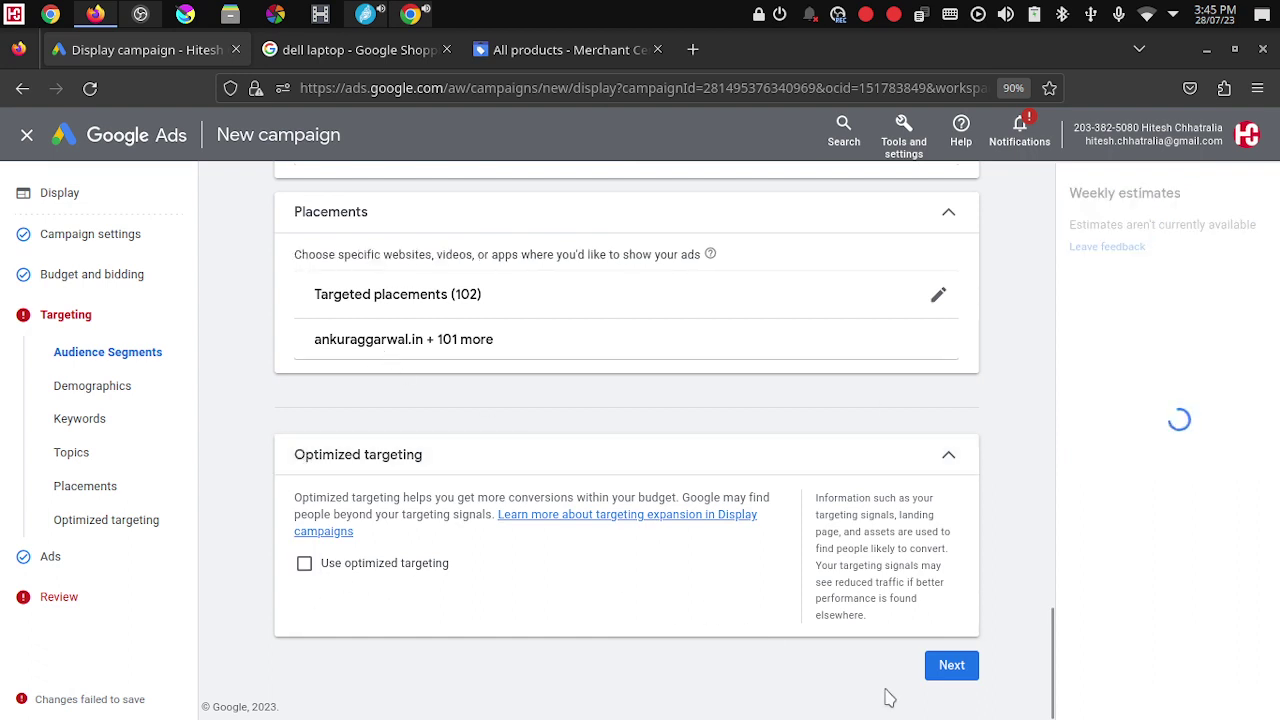
Step: Continue past the ad creation page to the campaign review and check the ad group's targeting summary
click(952, 668)
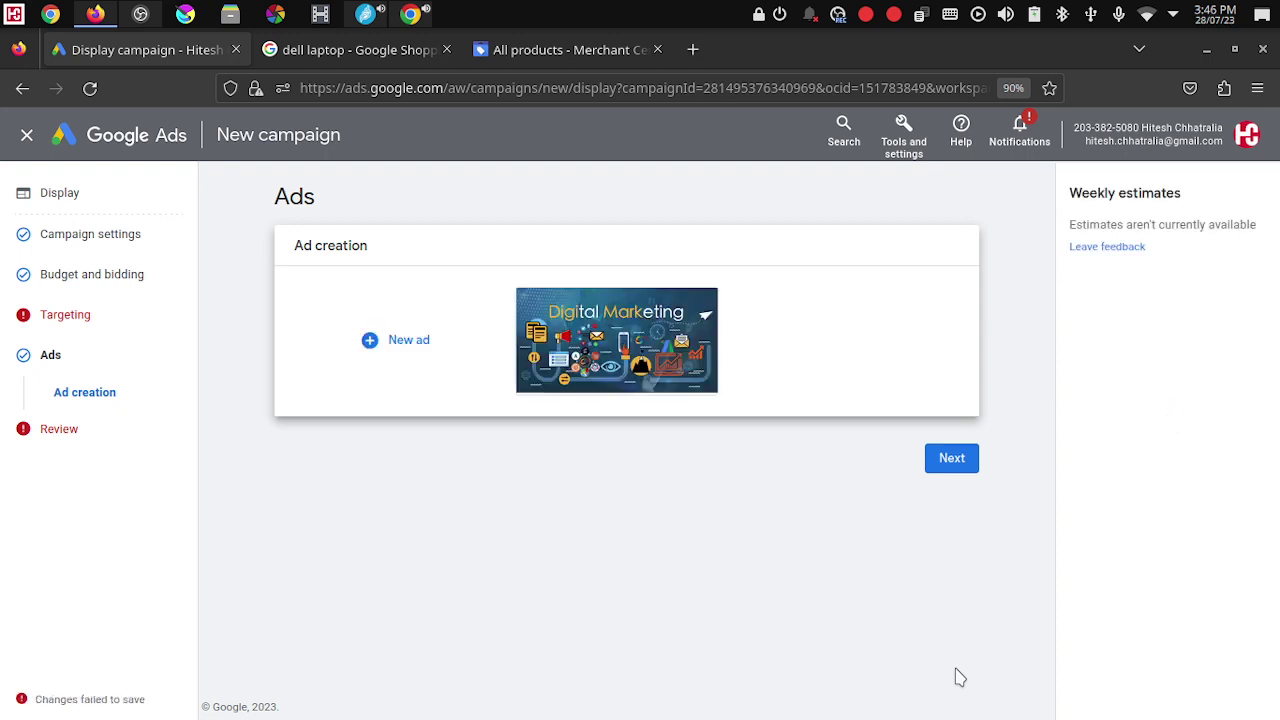
click(952, 459)
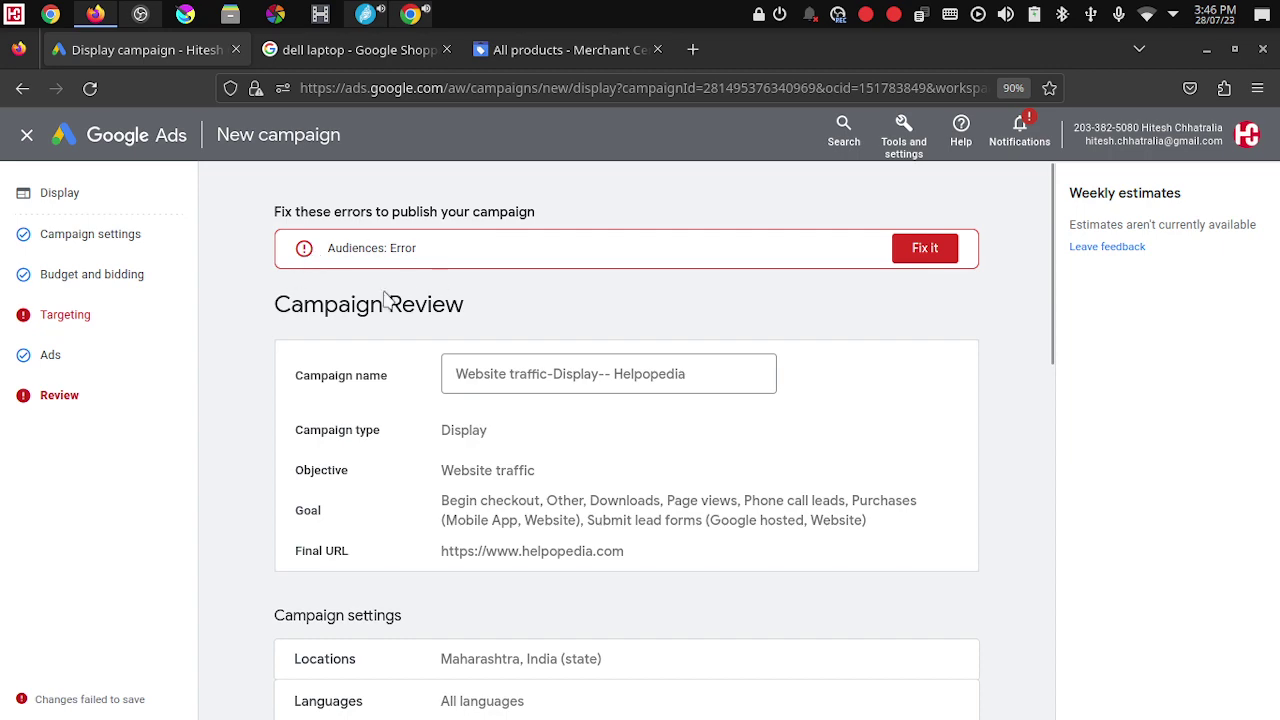
scroll(673, 480, down, 10)
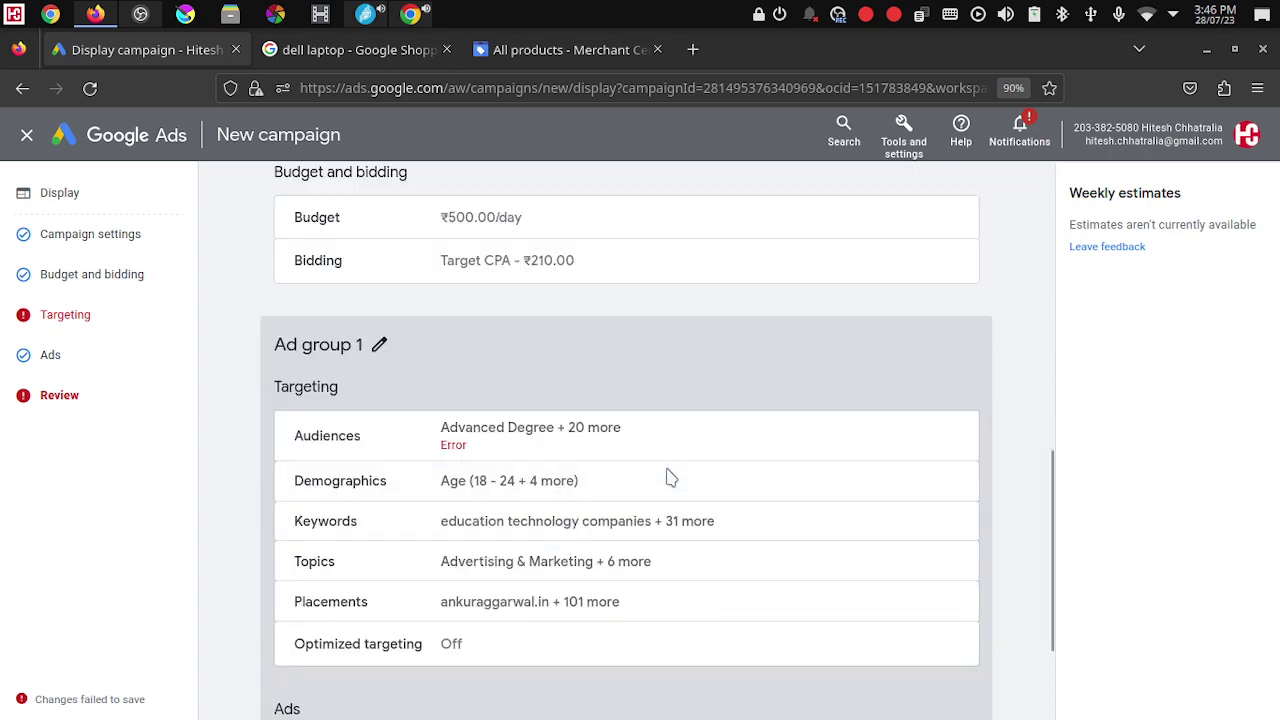
scroll(670, 480, up, 10)
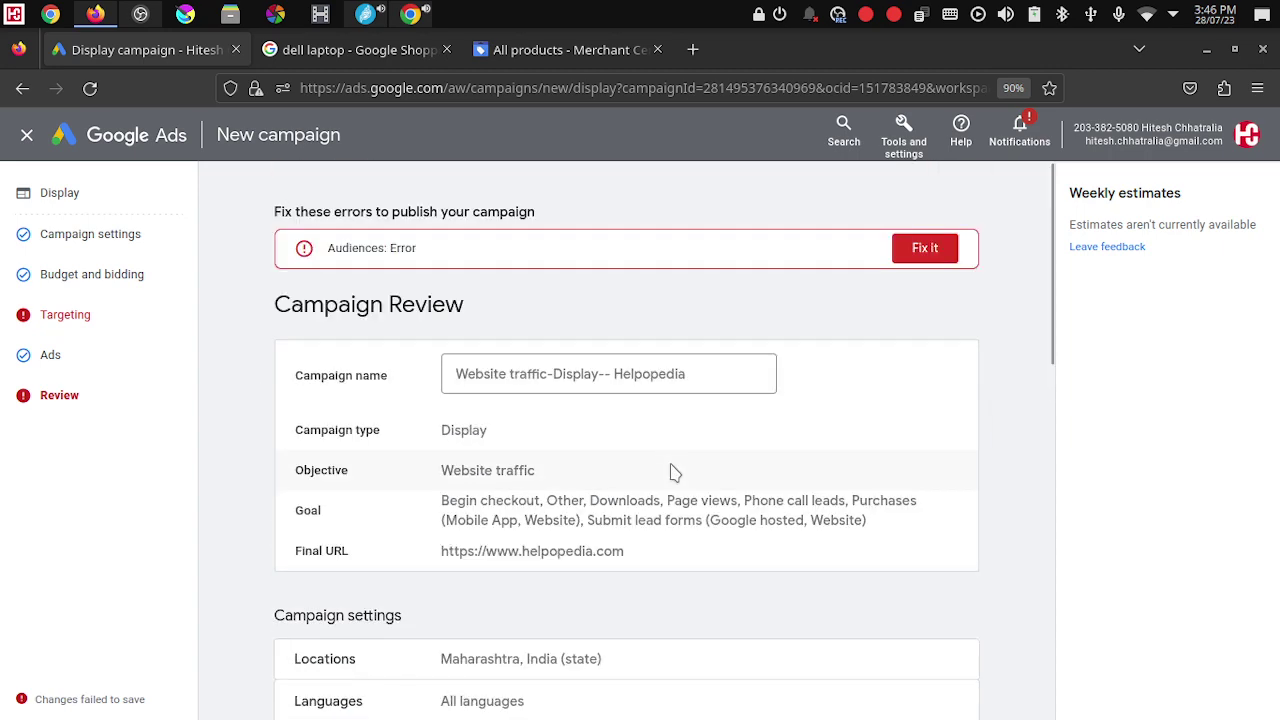
Step: Open the fix for the Audiences error and look through the targeted audience segments
click(923, 250)
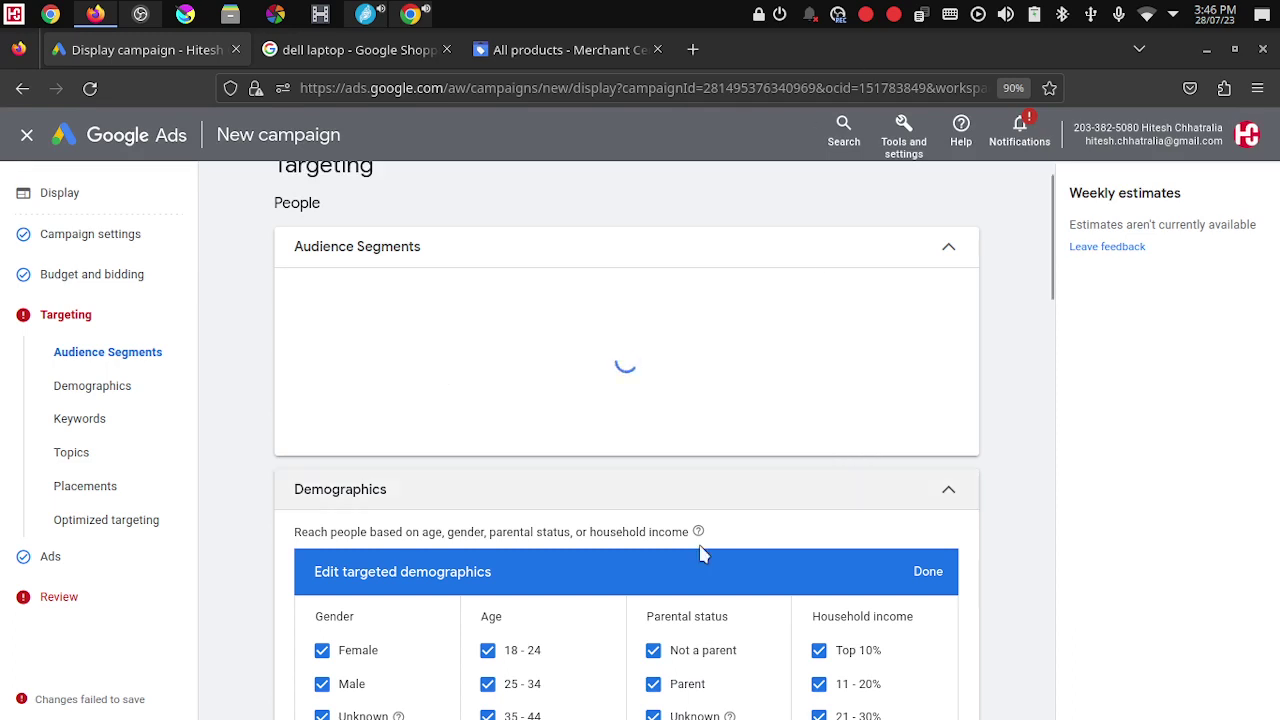
drag(640, 337, 1012, 360)
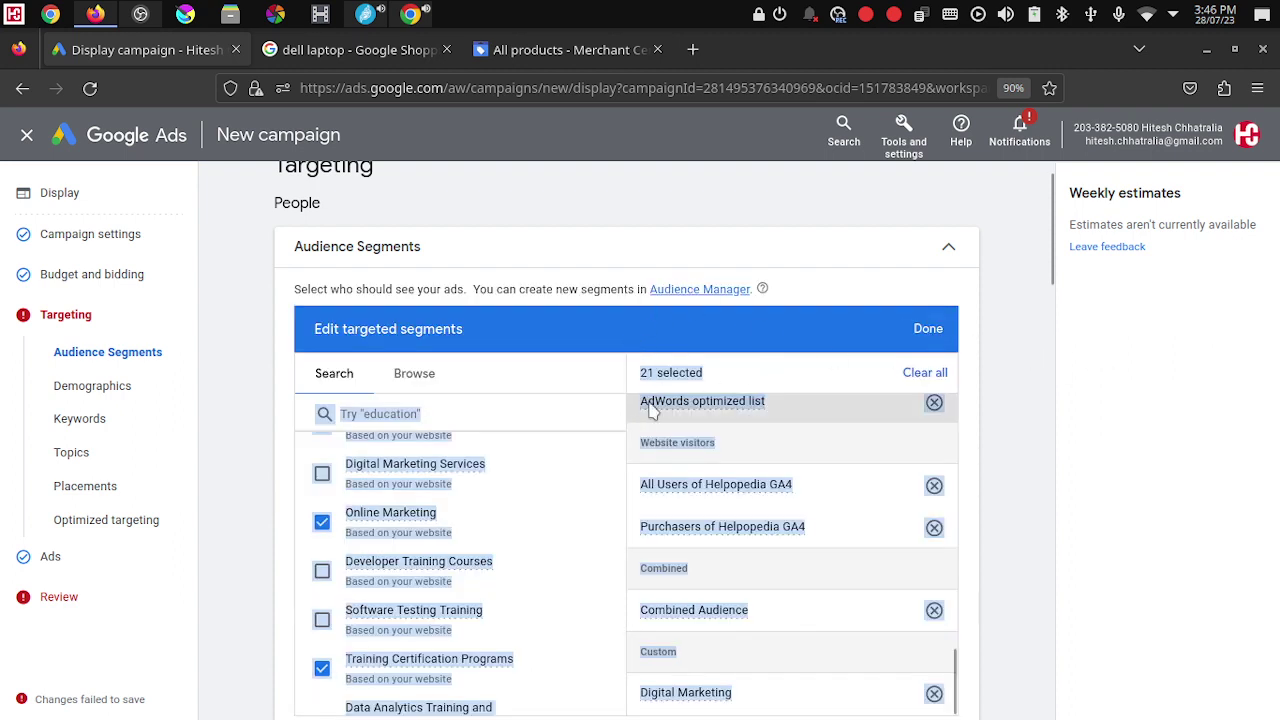
click(562, 341)
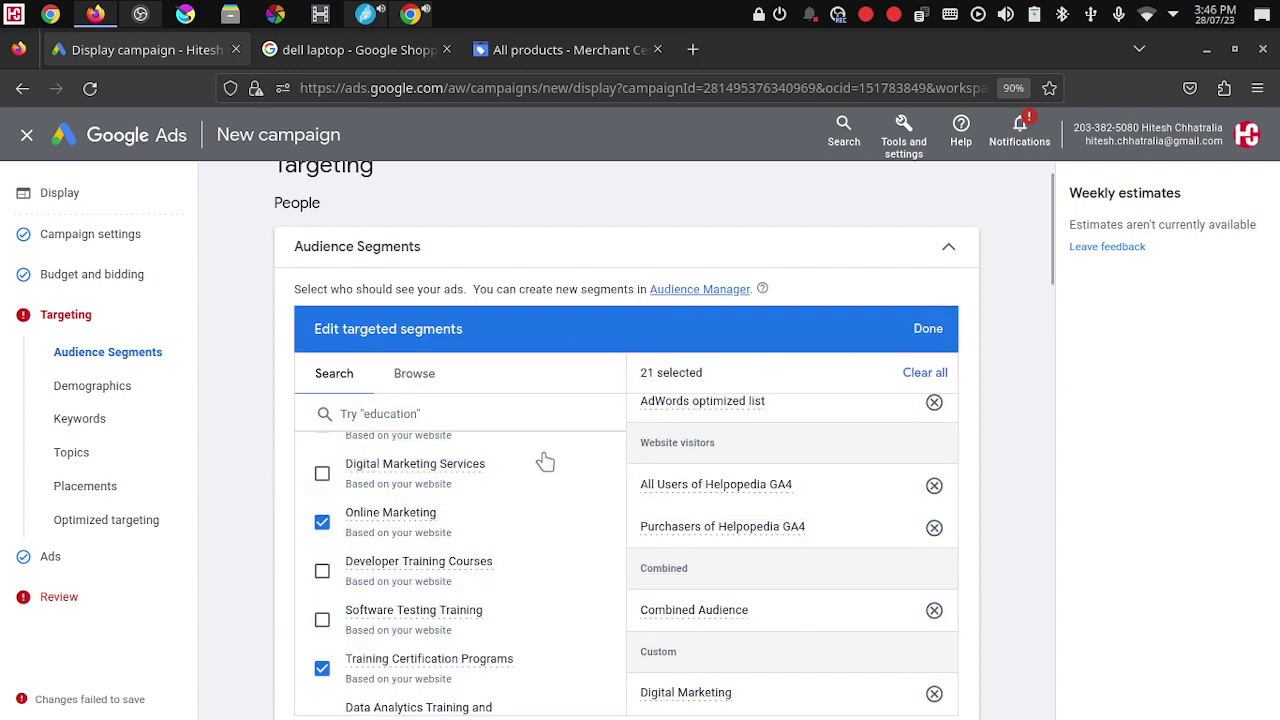
scroll(544, 485, down, 3)
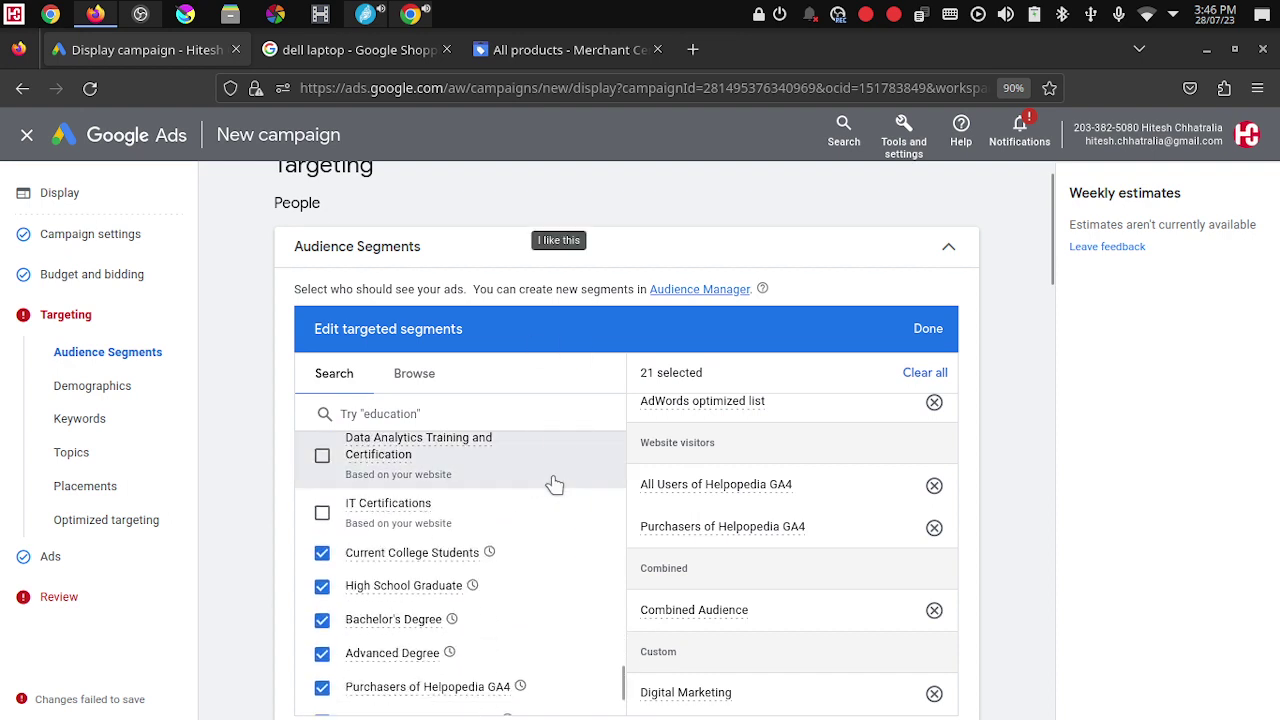
Step: Finish editing the targeted audience segments and exclude the Unknown age group from the targeted demographics
click(929, 330)
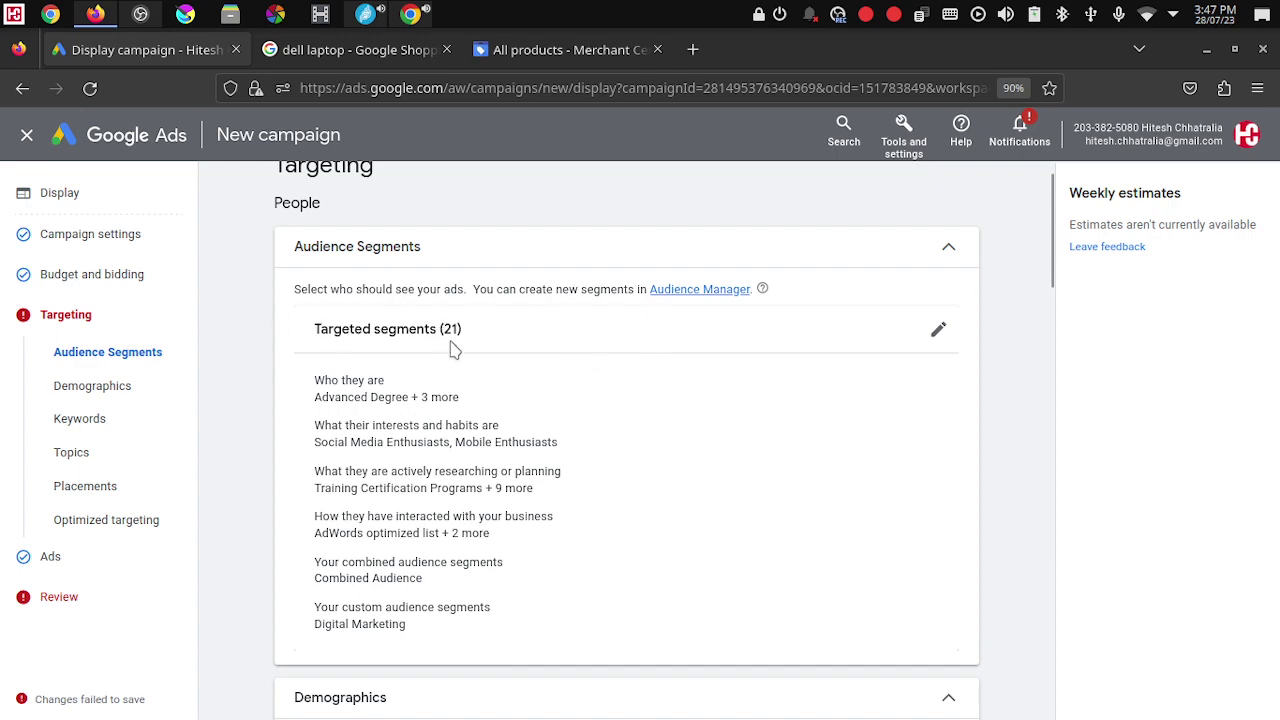
scroll(447, 333, down, 3)
scroll(465, 385, down, 2)
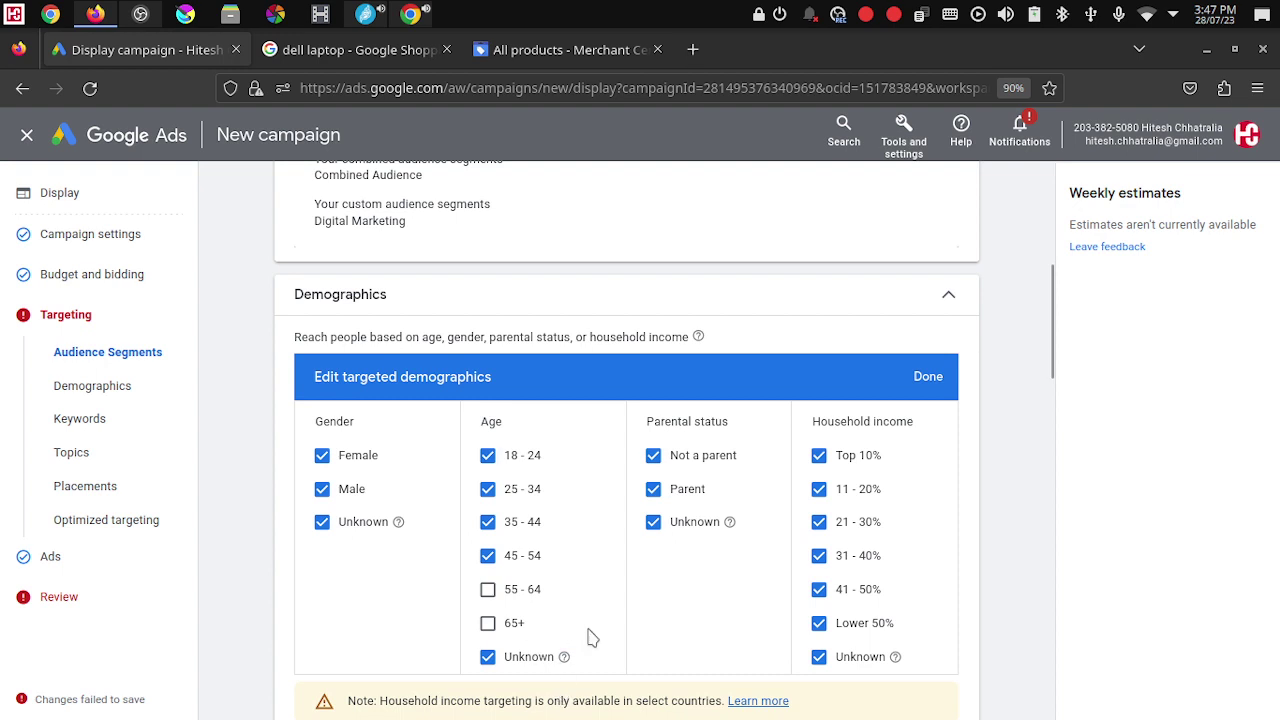
click(488, 657)
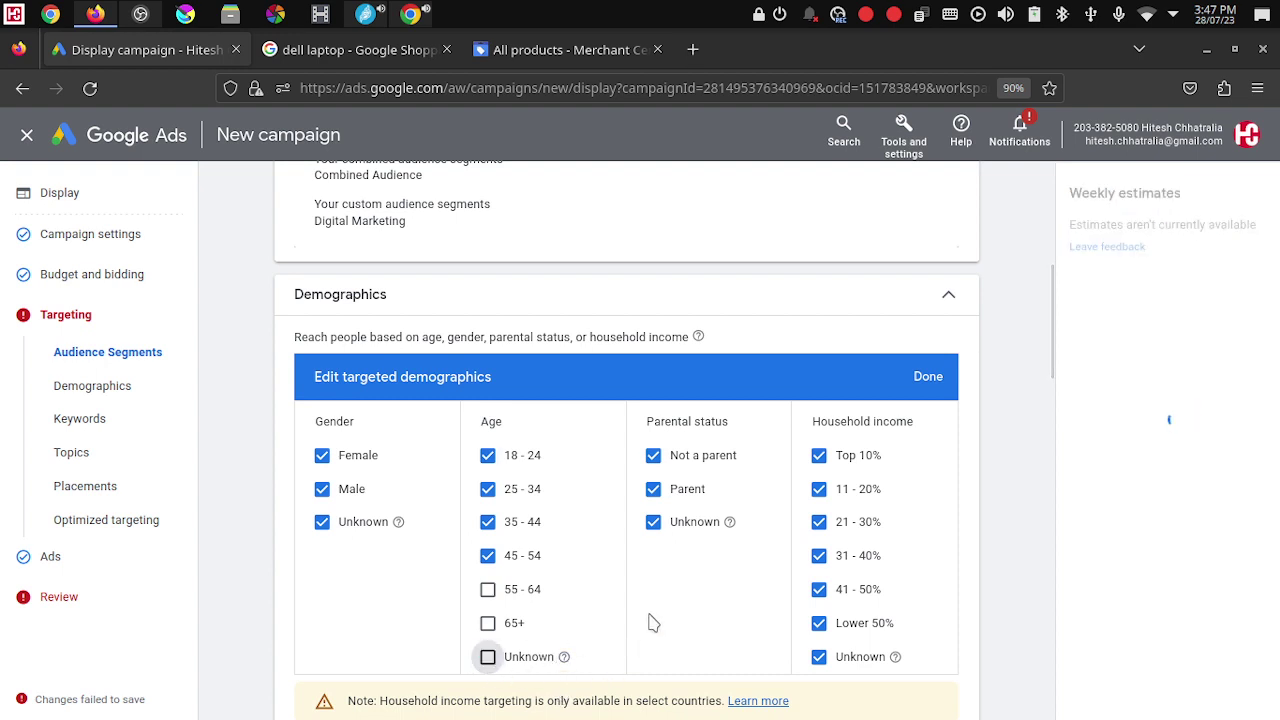
Step: Examine the targeted keywords and the keyword setting, then the selected placements and their app categories
scroll(650, 622, down, 4)
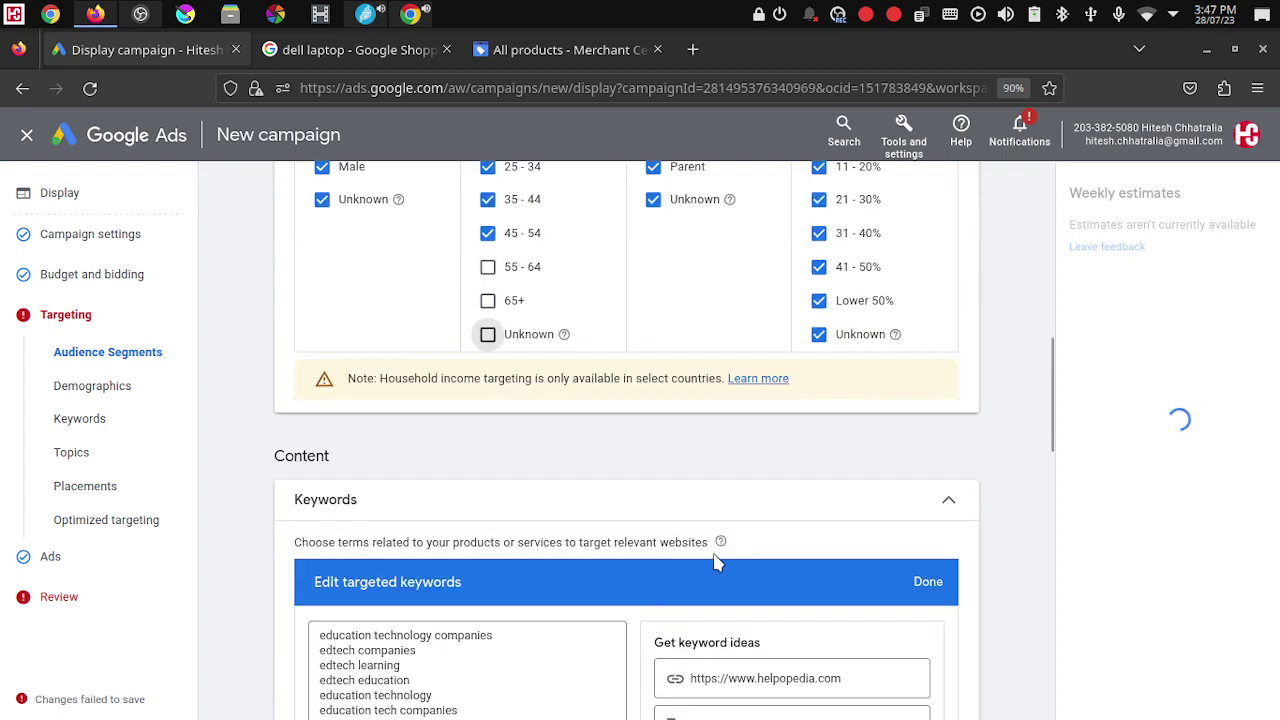
scroll(716, 563, down, 2)
scroll(625, 594, down, 3)
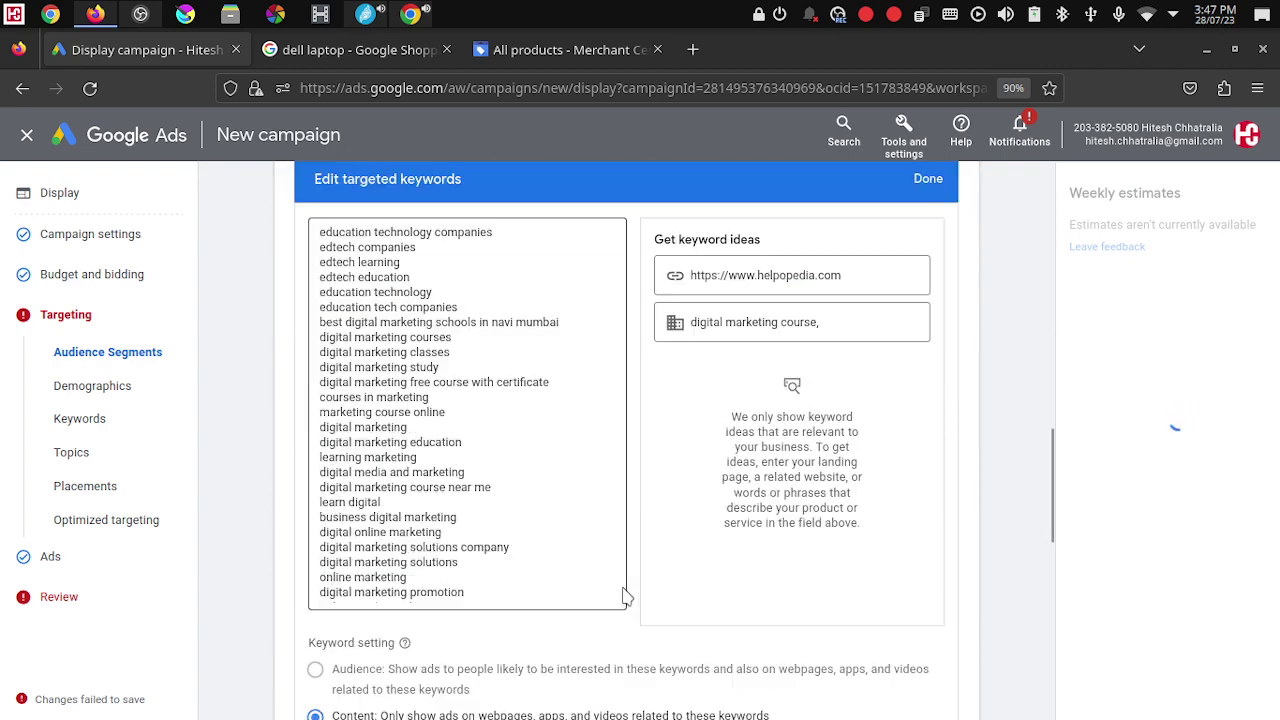
scroll(623, 597, down, 3)
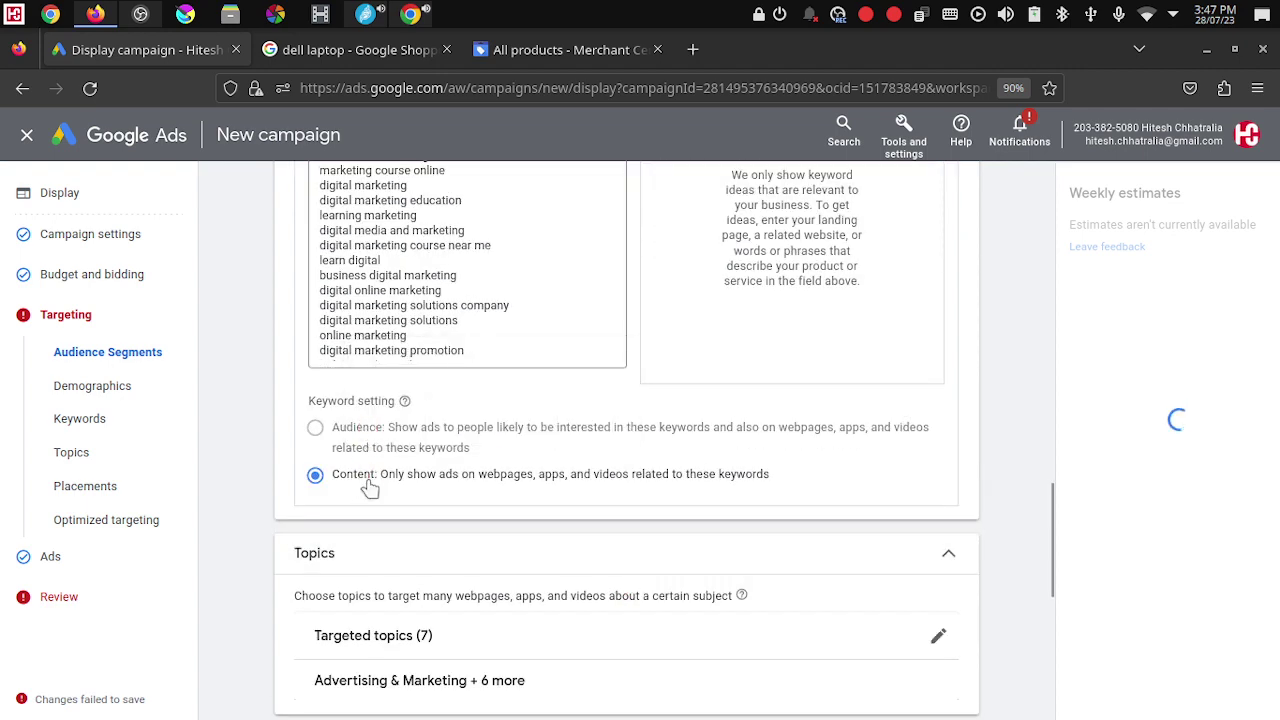
scroll(720, 534, down, 4)
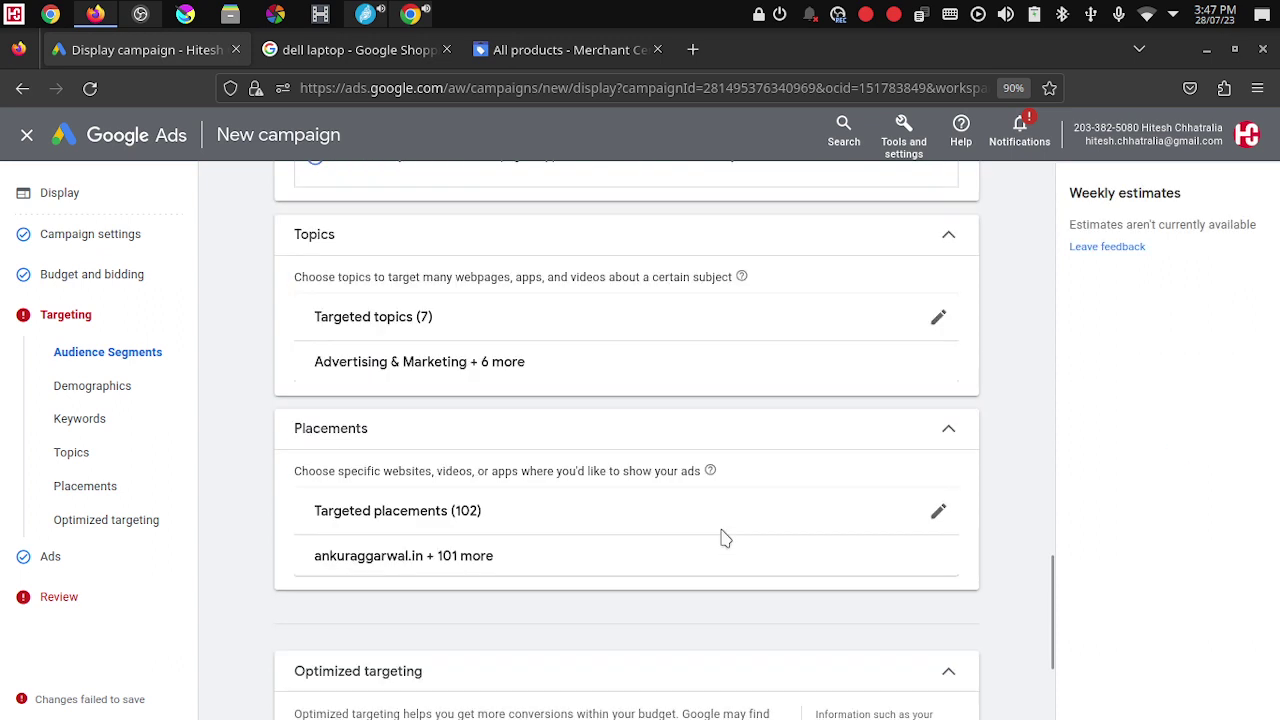
click(940, 514)
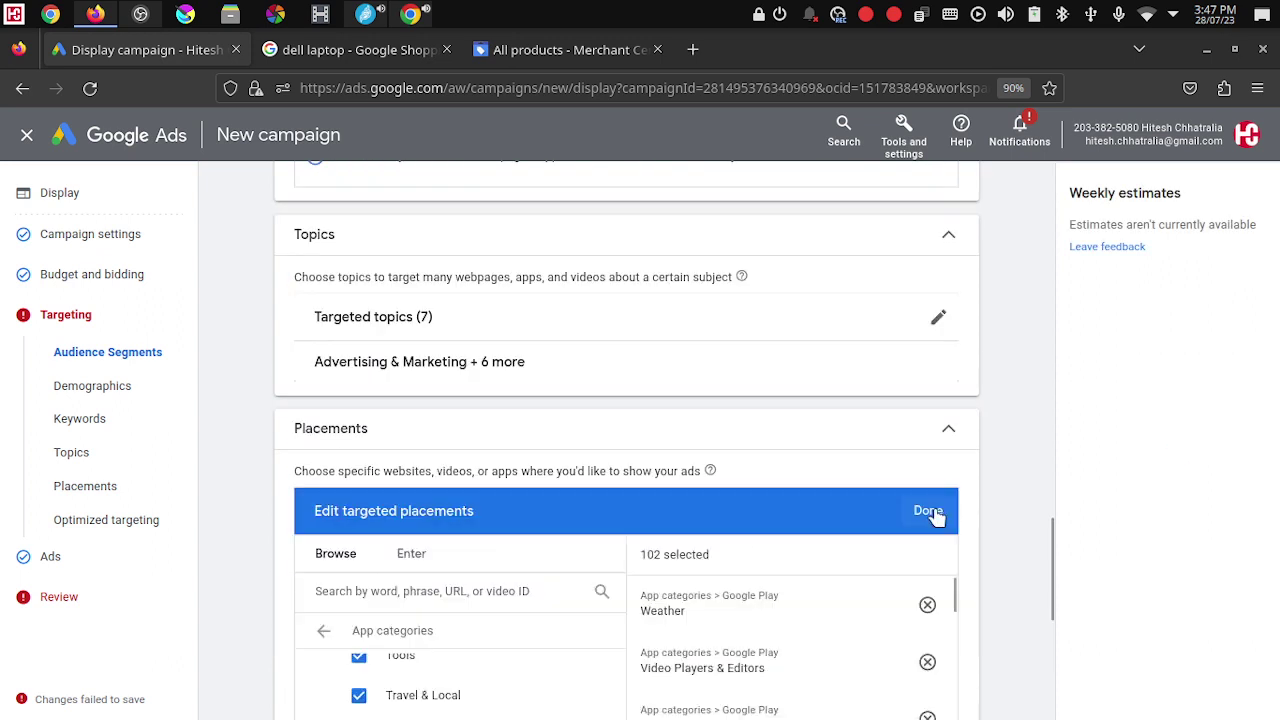
scroll(817, 557, down, 2)
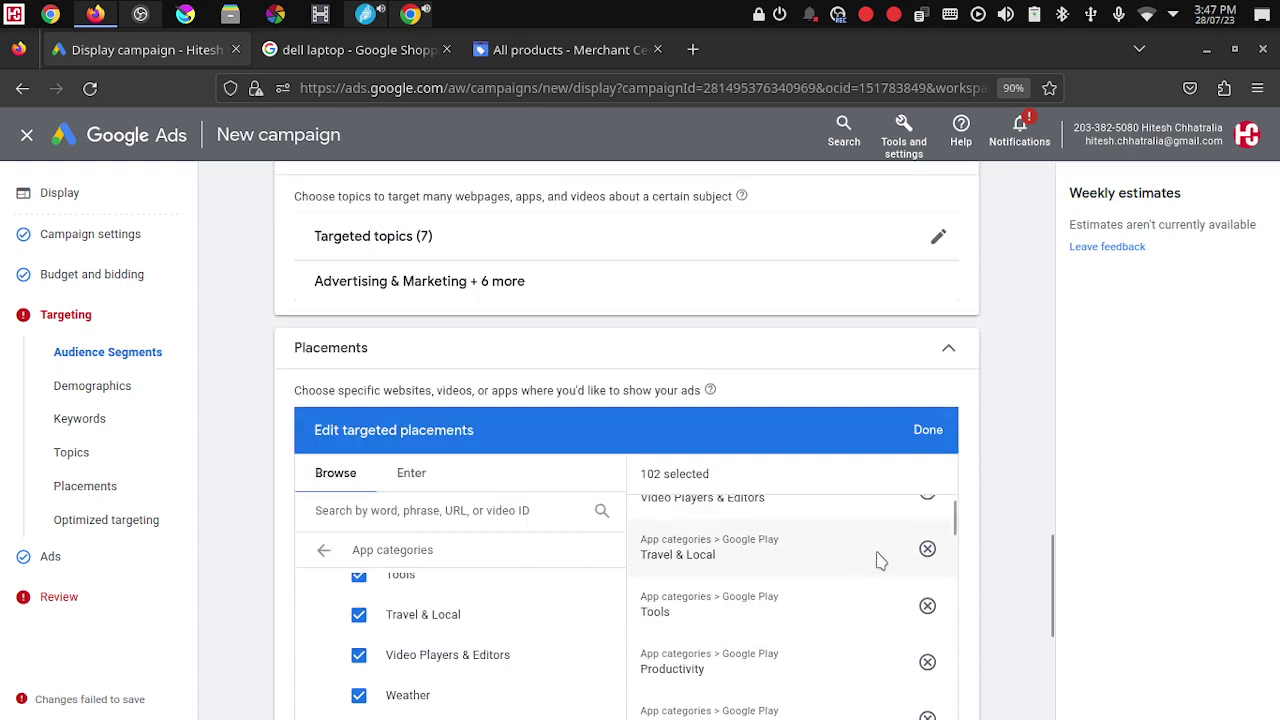
scroll(880, 560, up, 2)
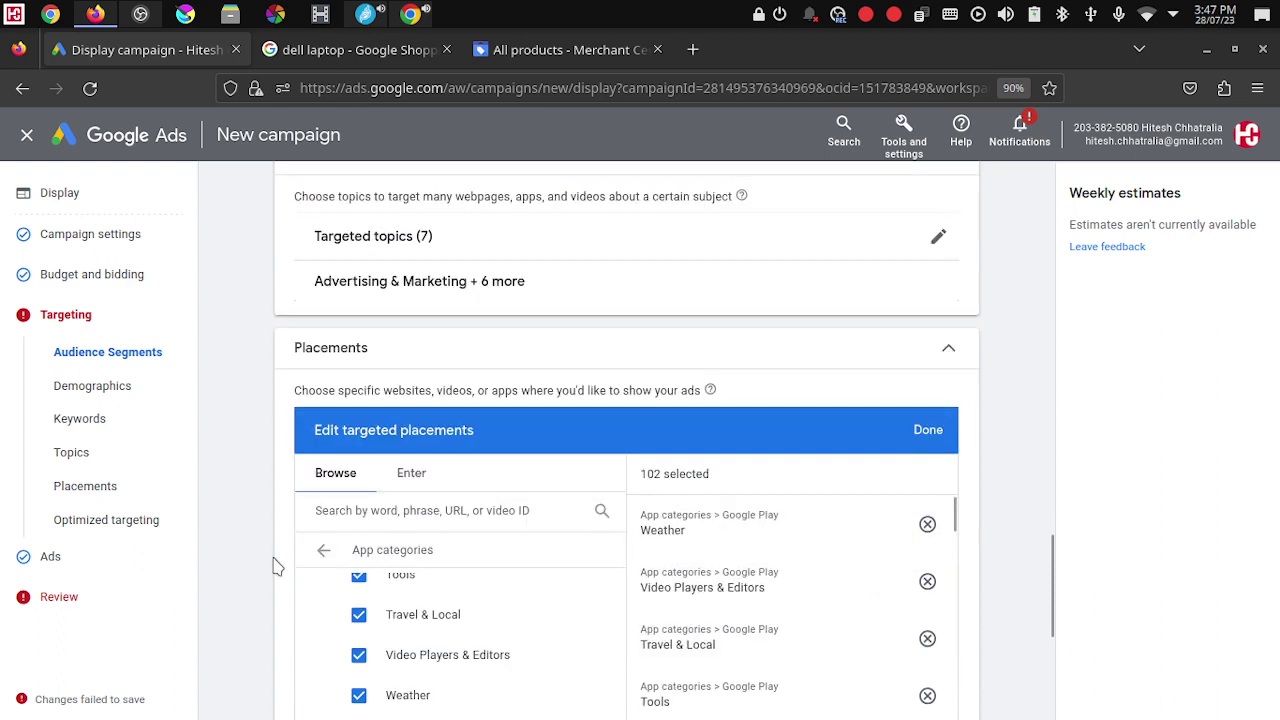
scroll(530, 678, up, 1)
scroll(530, 678, up, 8)
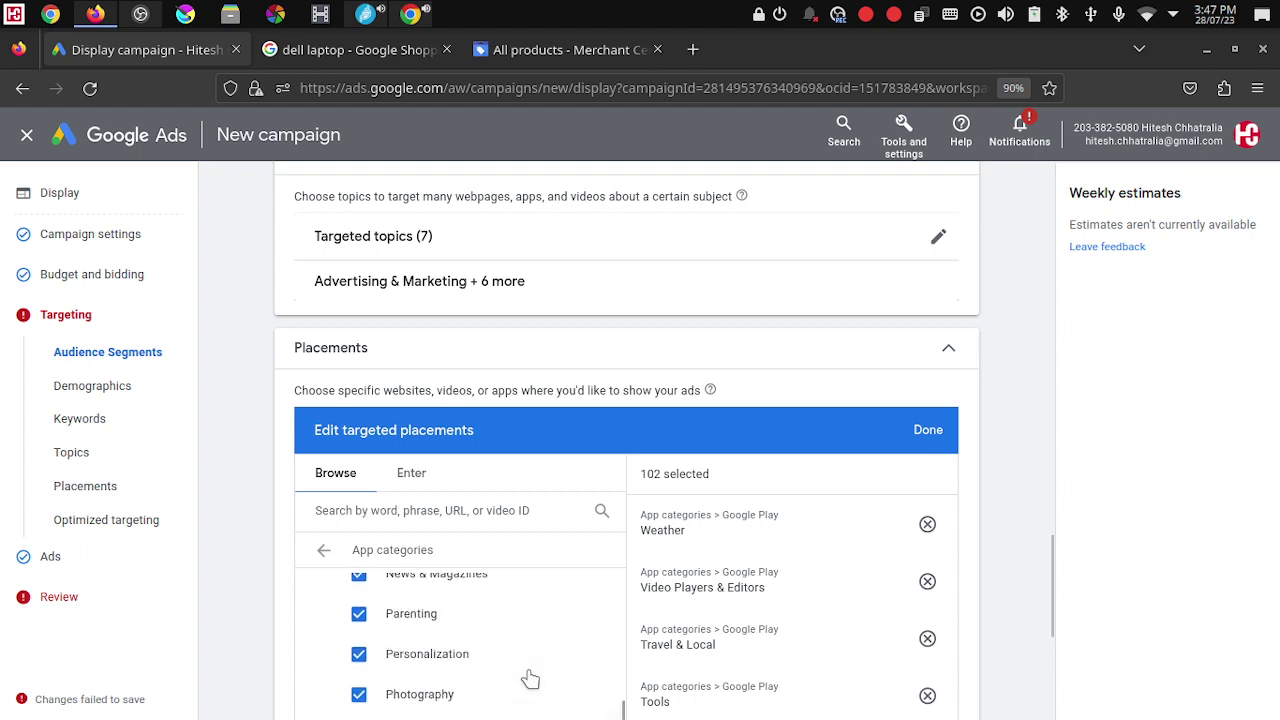
scroll(530, 670, up, 3)
scroll(530, 660, down, 10)
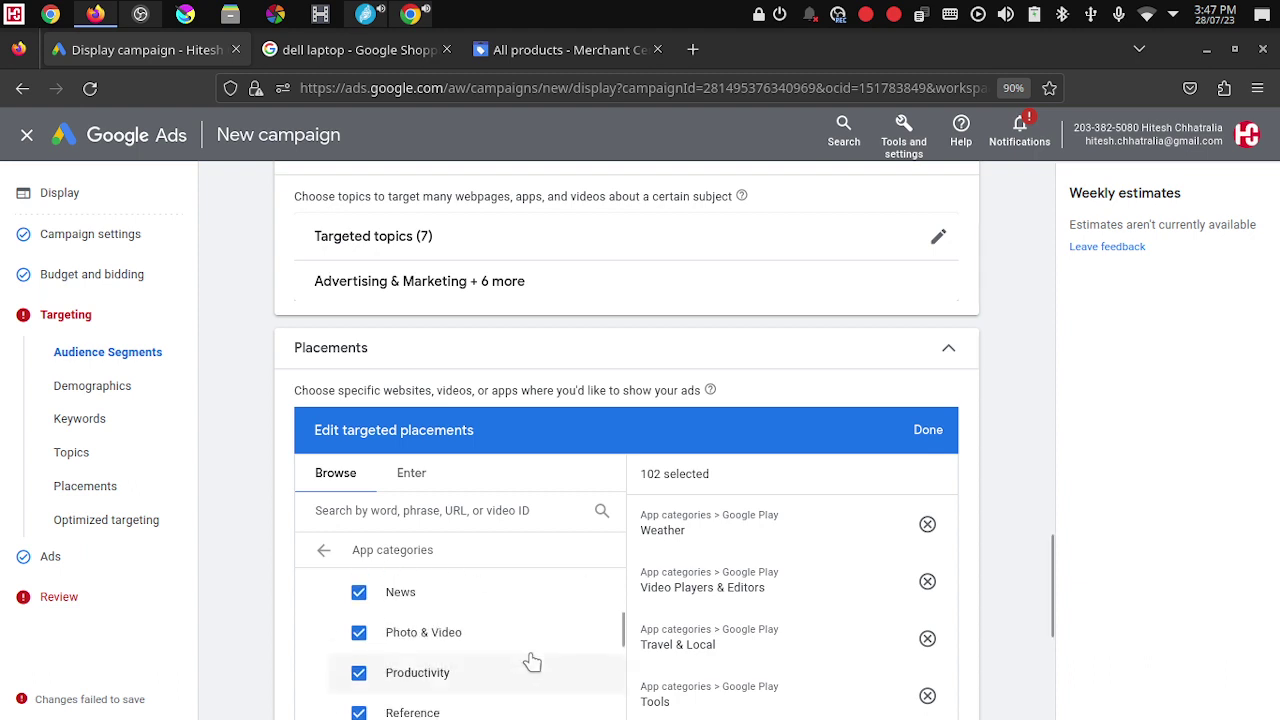
click(922, 430)
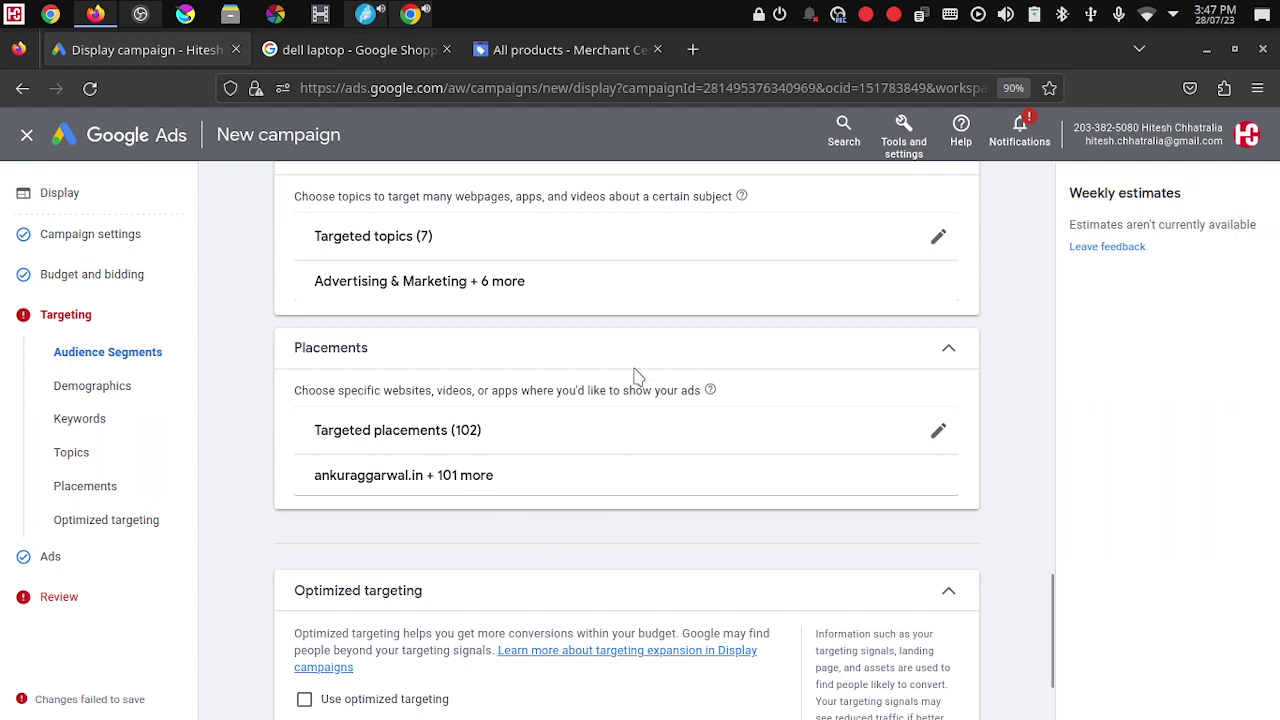
Step: Remove all targeted topics from the campaign and finish editing the topics
scroll(645, 460, up, 1)
click(938, 318)
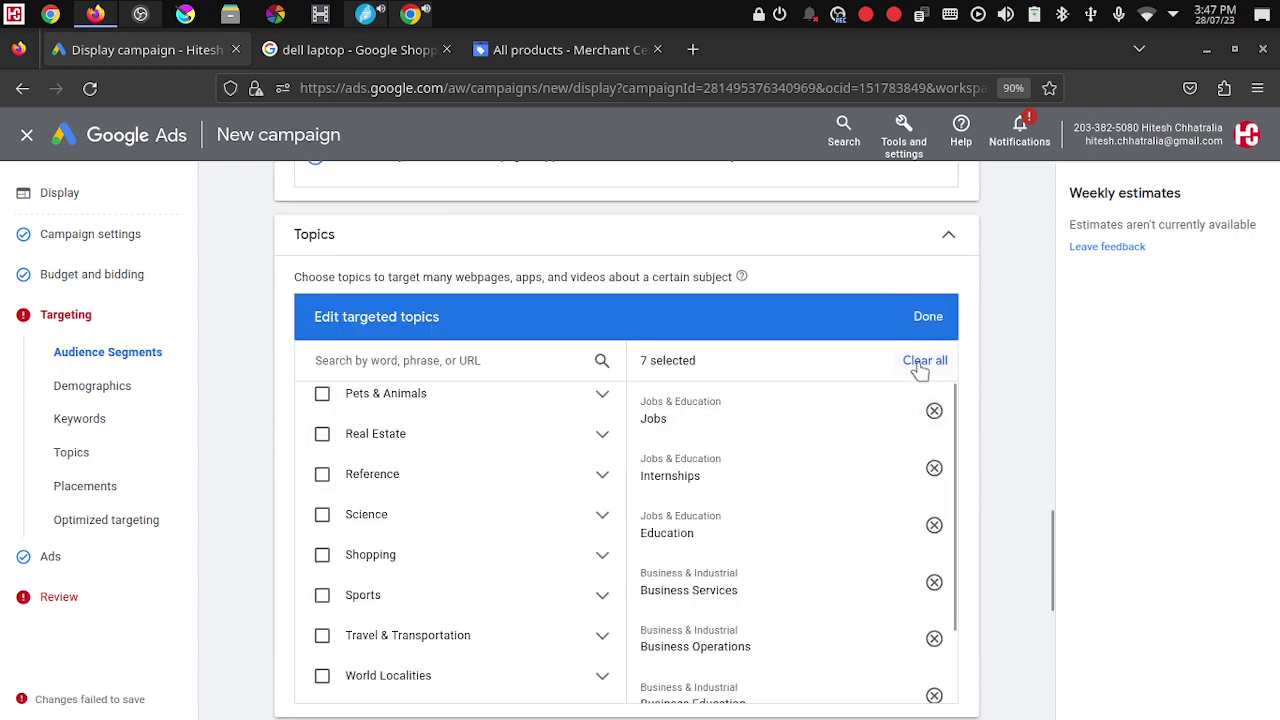
click(921, 364)
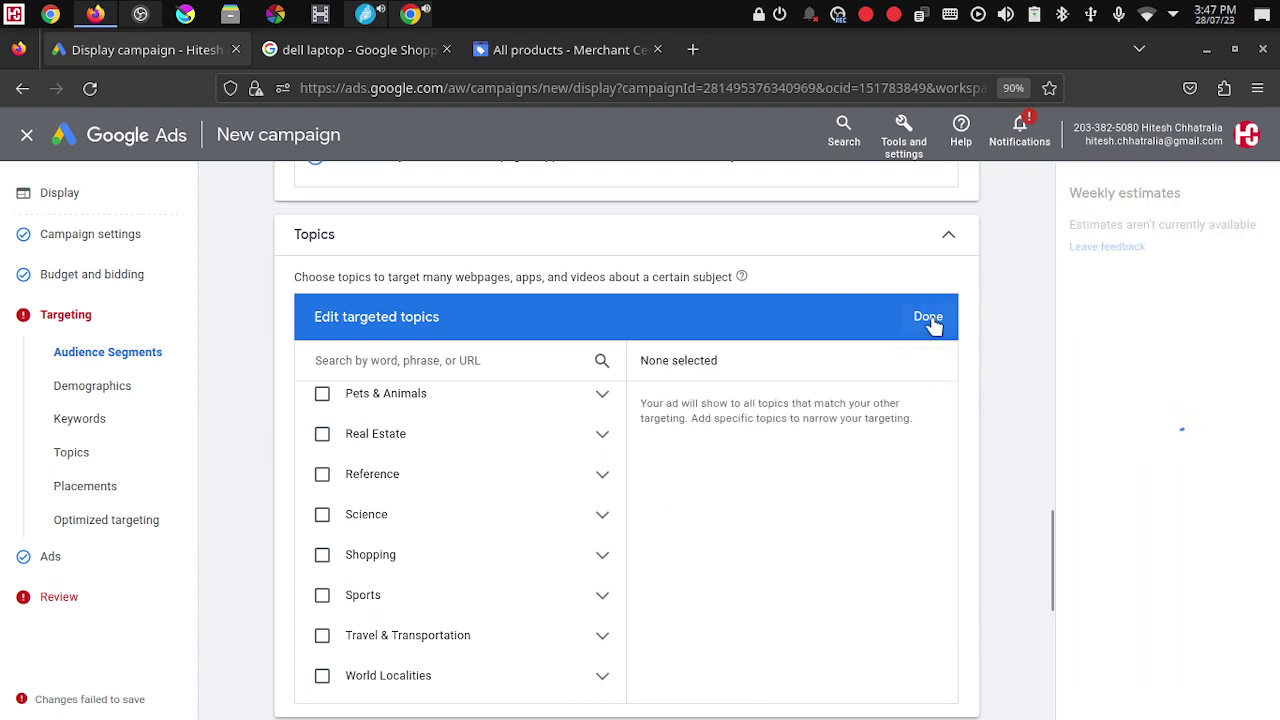
click(928, 318)
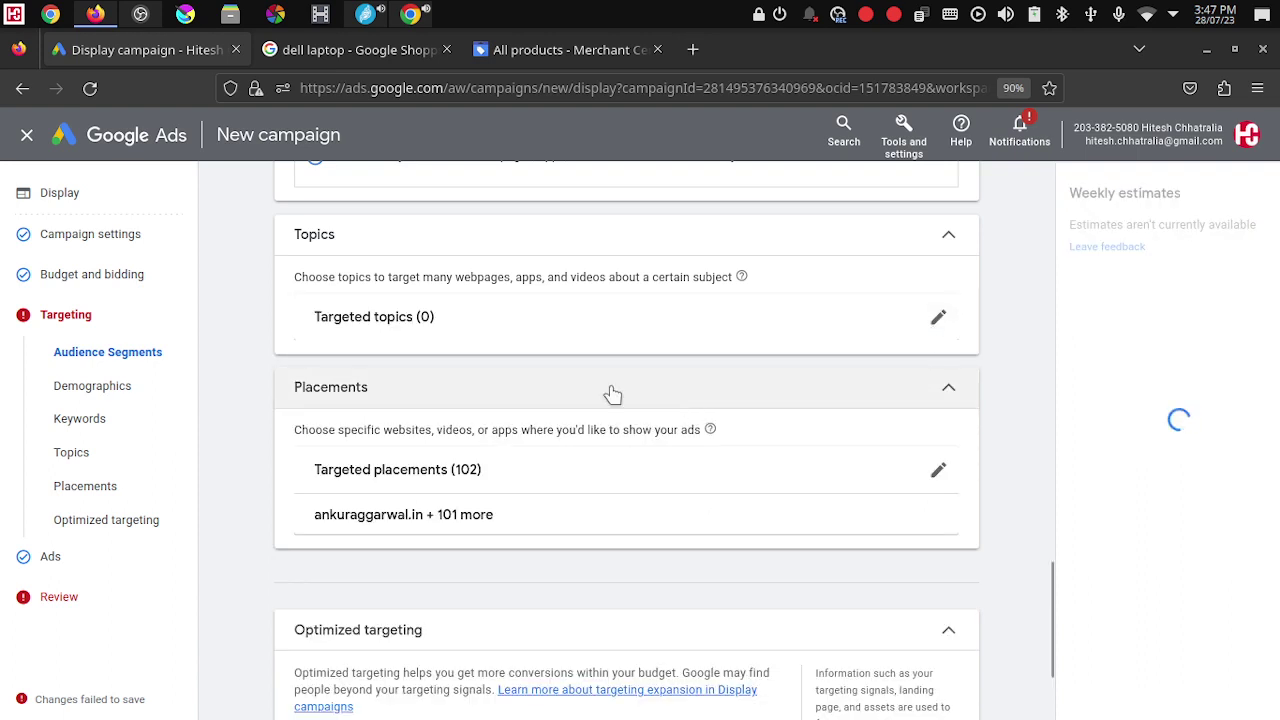
Step: Clear all targeted audience segments from the campaign and finish editing the segments
scroll(694, 506, up, 3)
scroll(697, 506, up, 5)
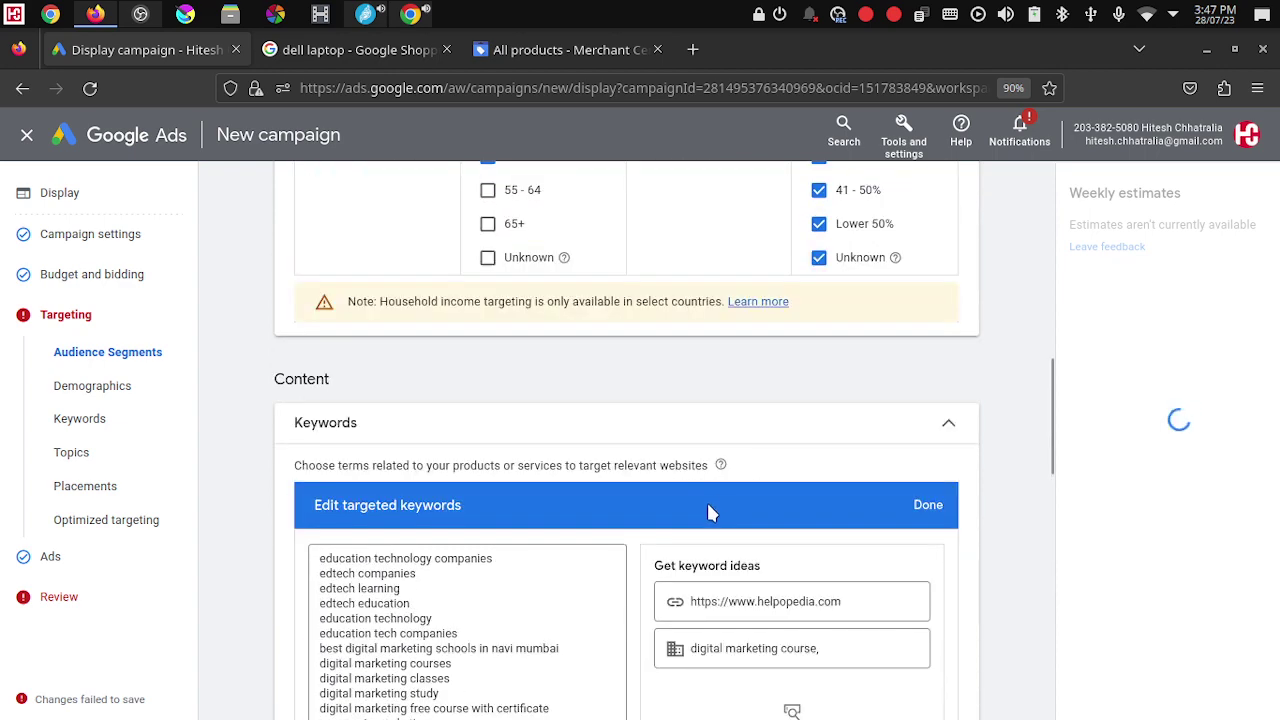
scroll(707, 512, up, 2)
scroll(650, 516, down, 7)
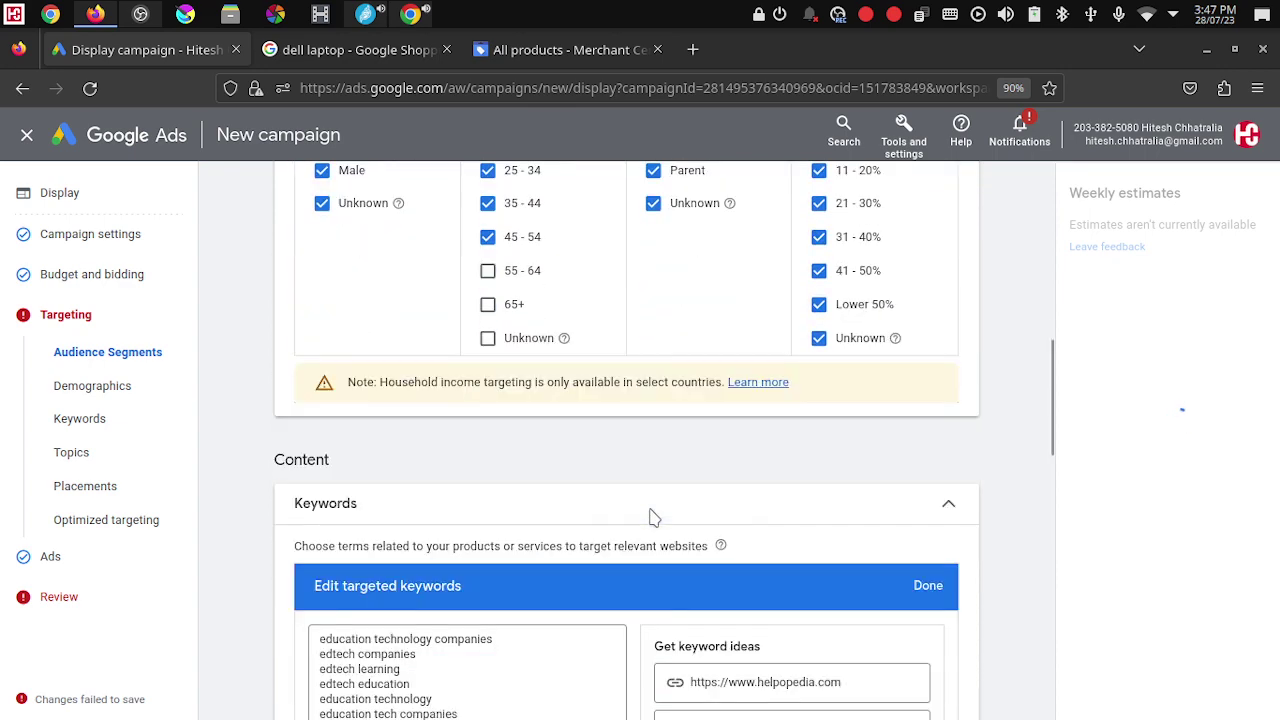
scroll(650, 516, down, 5)
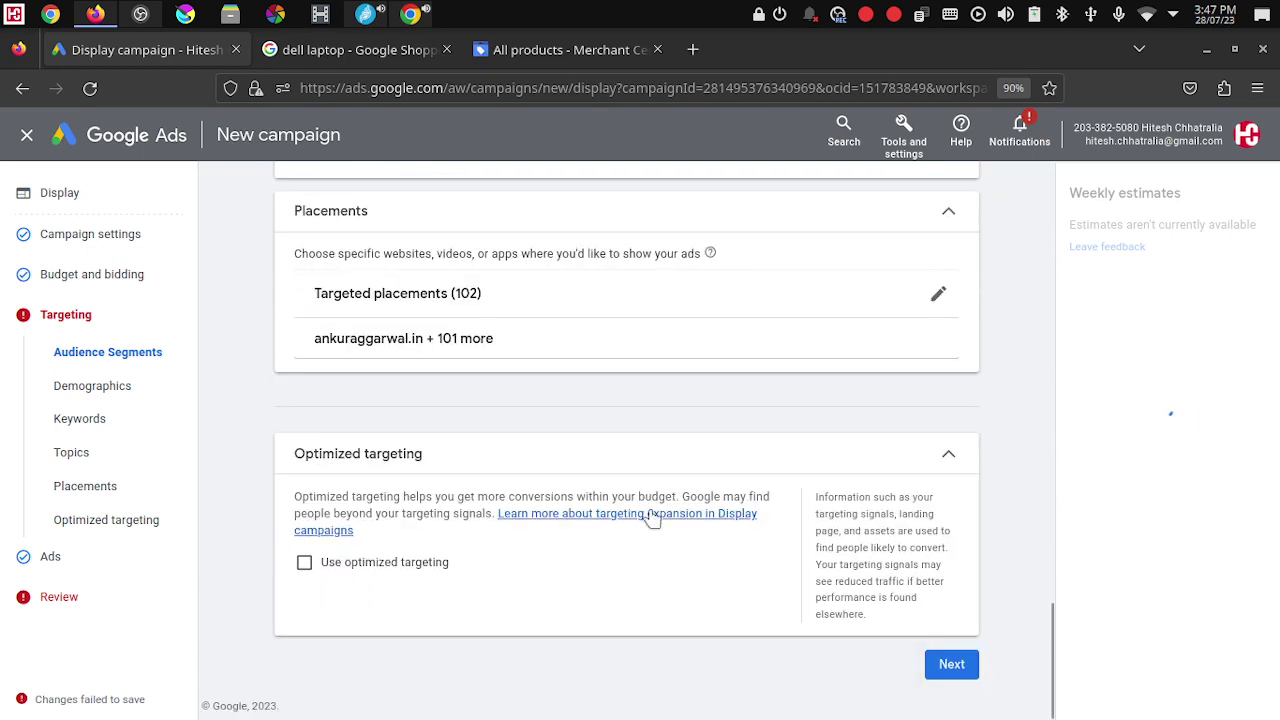
scroll(668, 597, up, 10)
scroll(668, 597, up, 8)
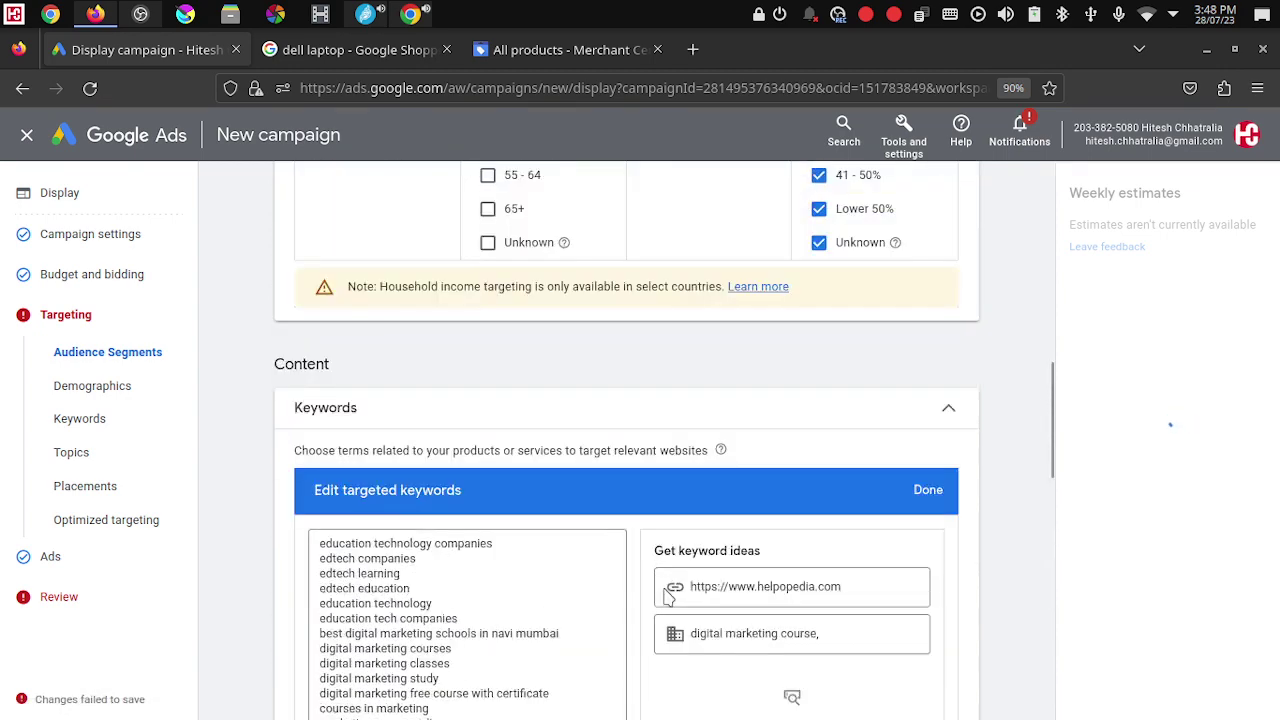
scroll(664, 597, up, 4)
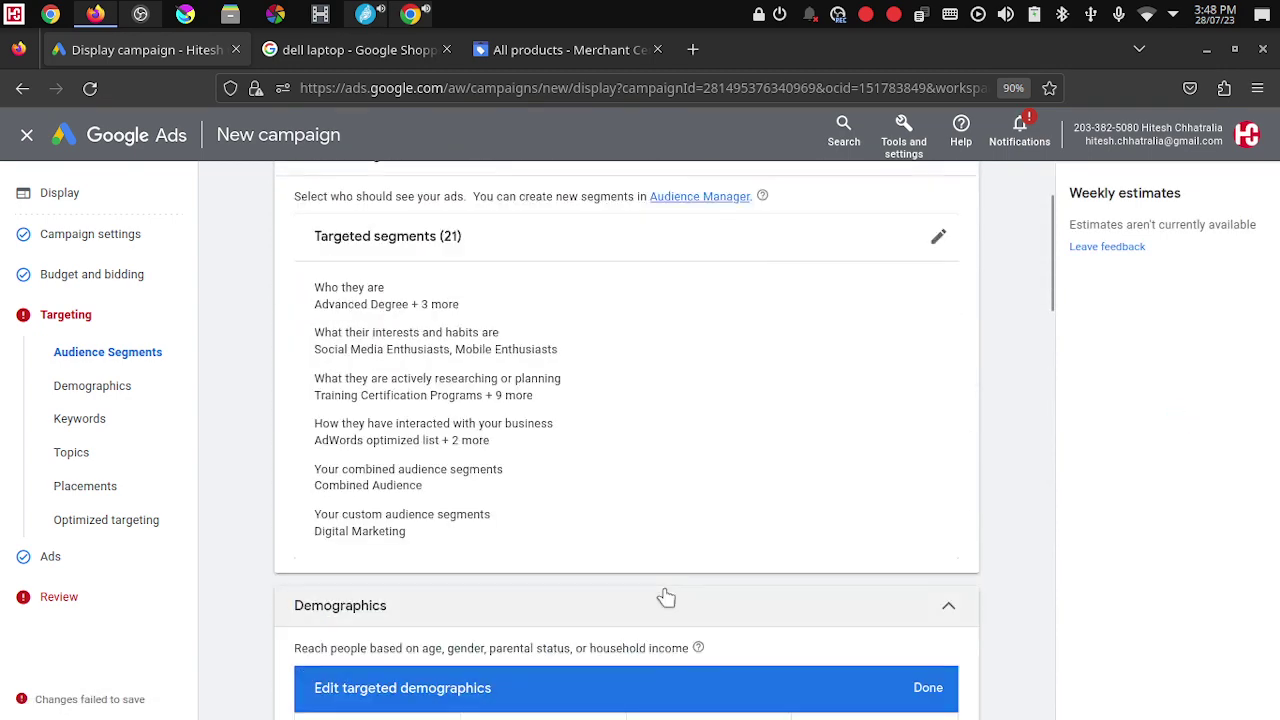
click(937, 377)
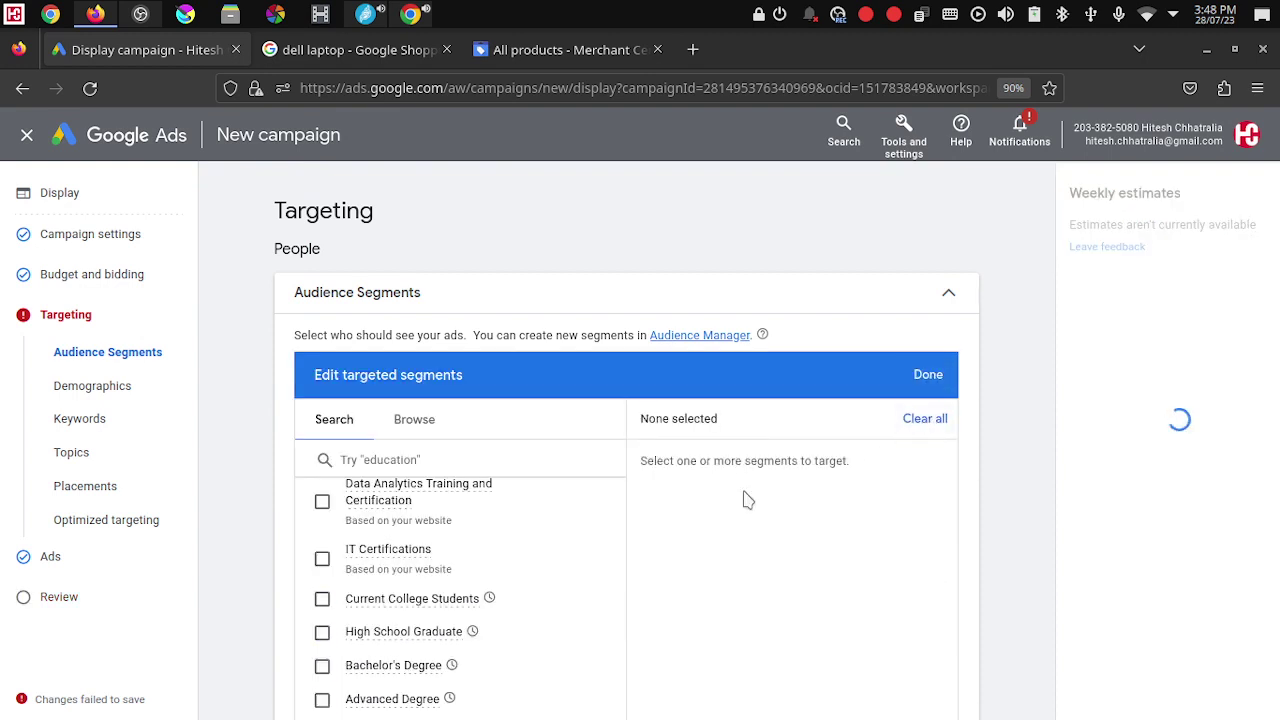
click(928, 376)
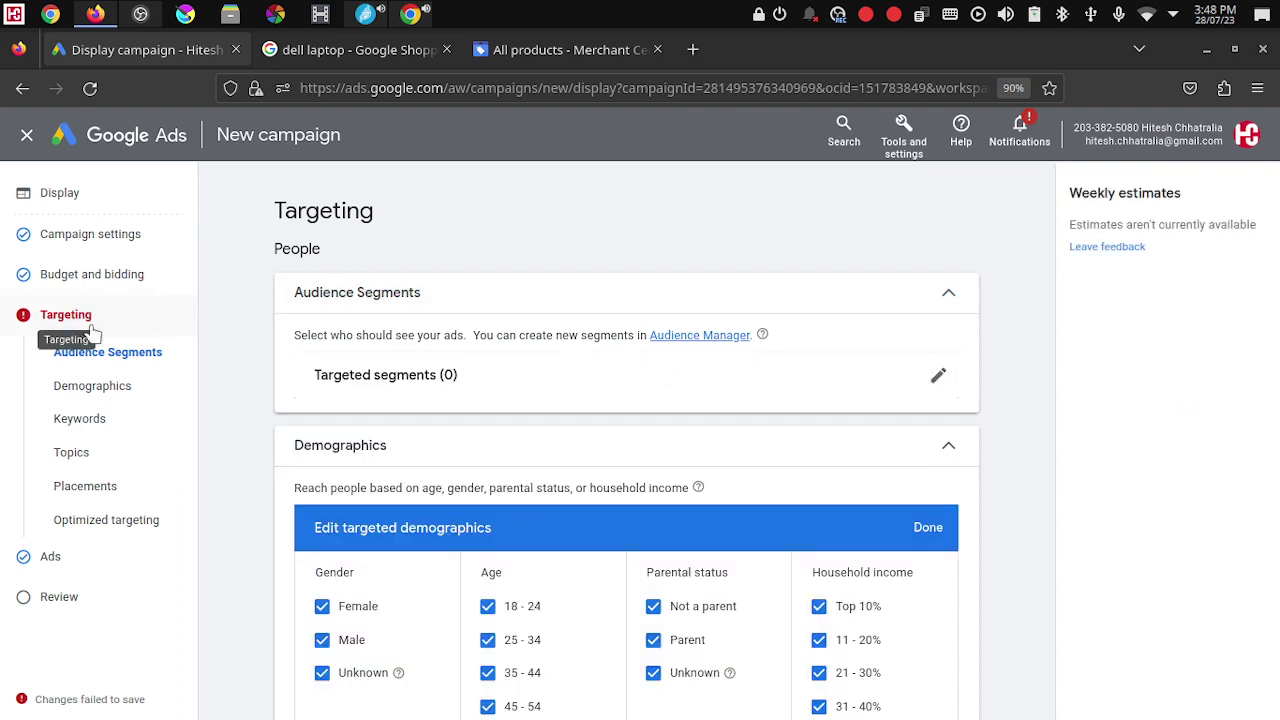
Step: Delete the entire list of targeted keywords and finish editing the keywords
scroll(292, 378, down, 3)
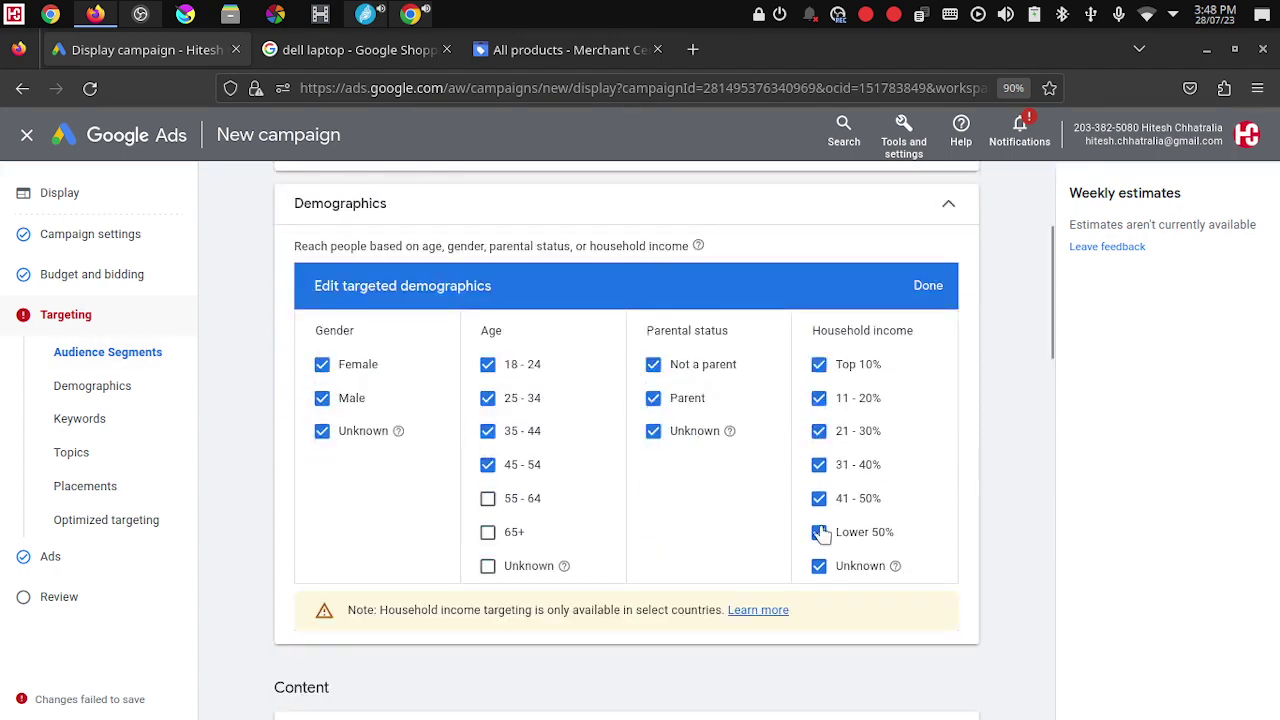
scroll(880, 529, down, 3)
scroll(880, 529, down, 1)
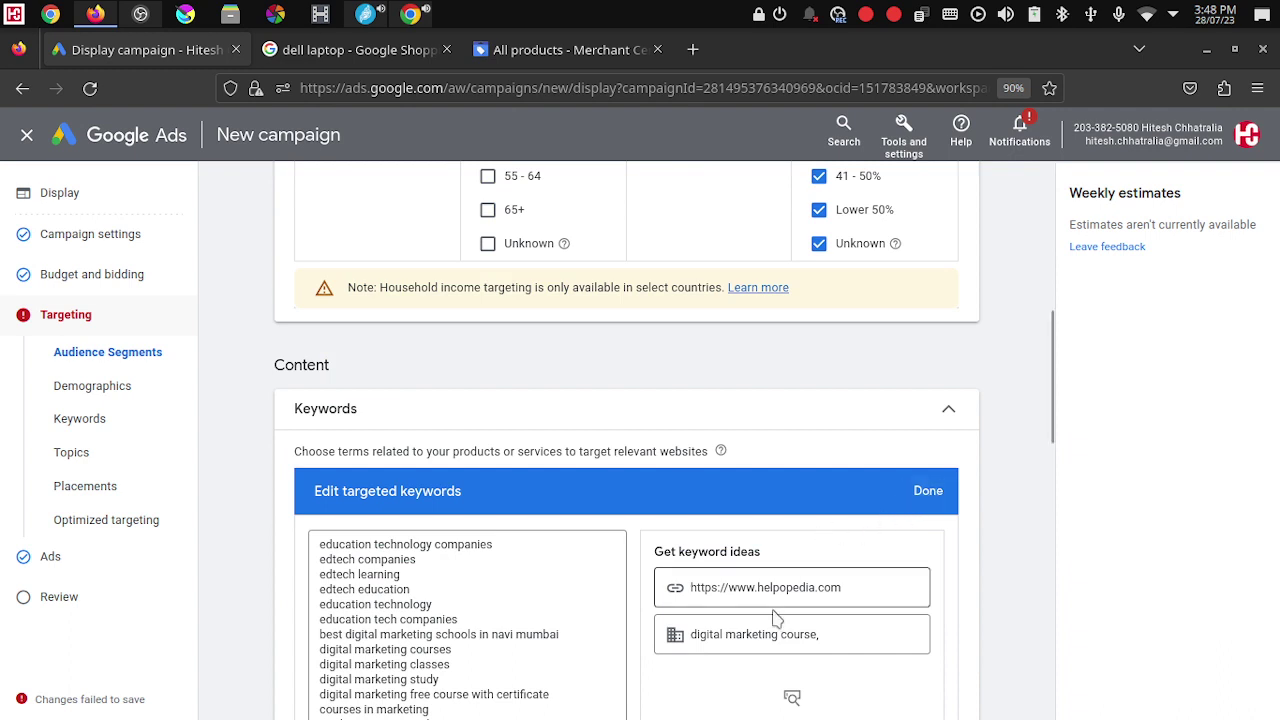
click(490, 576)
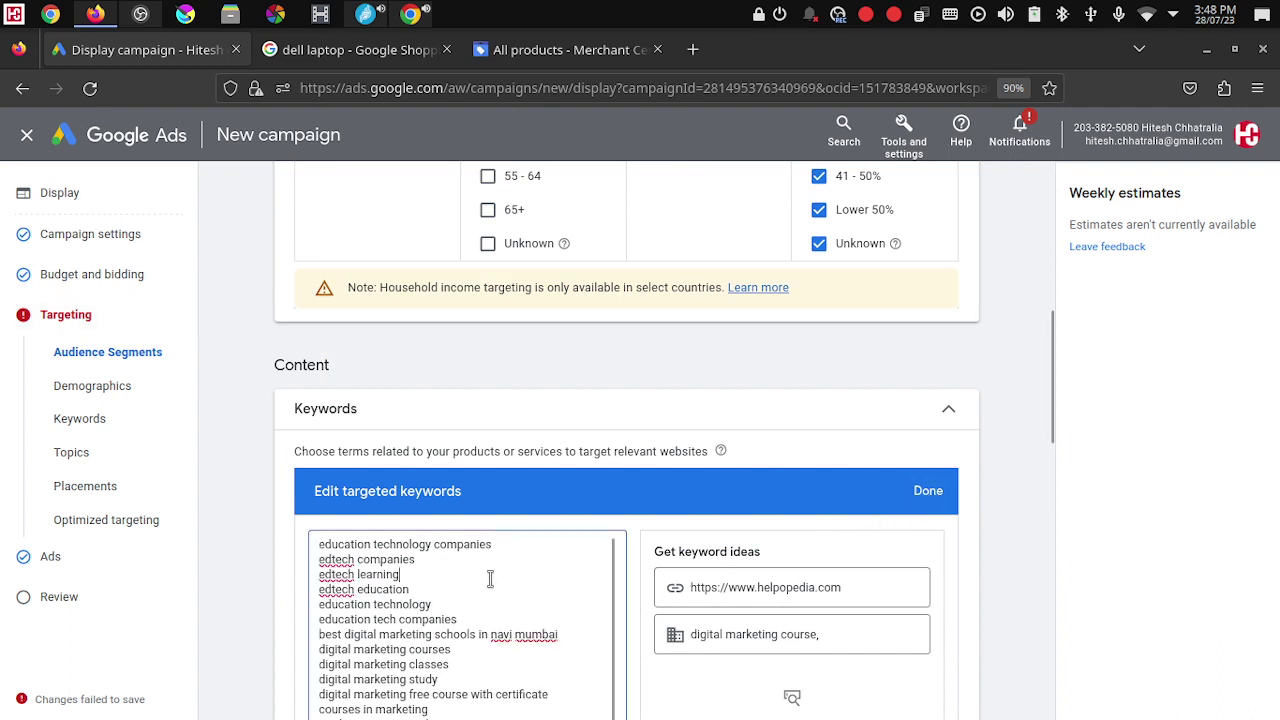
key(ctrl+a)
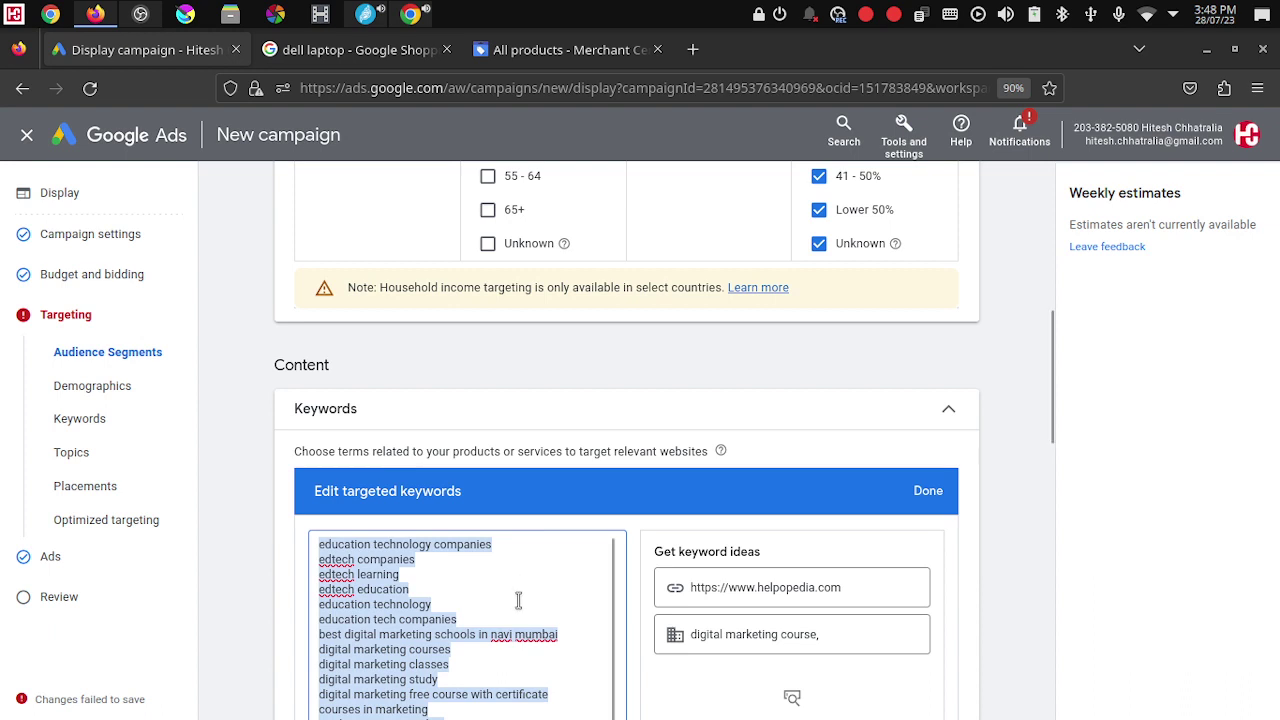
key(BackSpace)
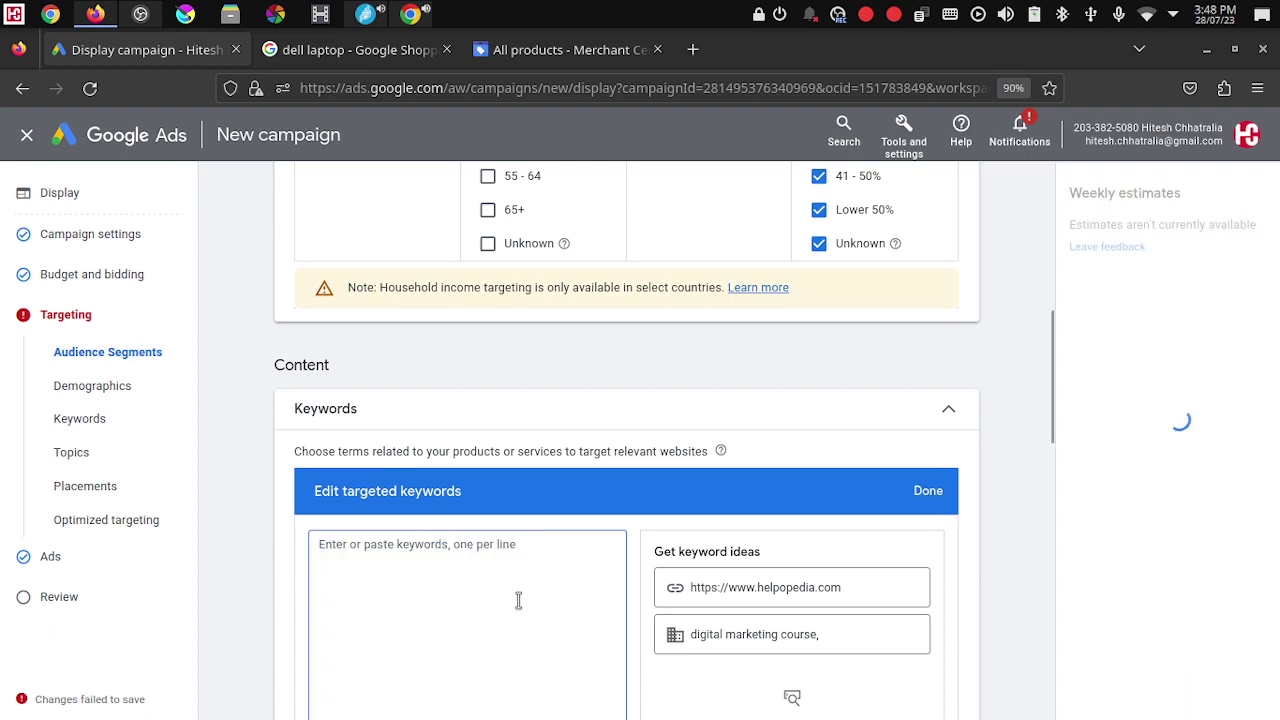
click(928, 492)
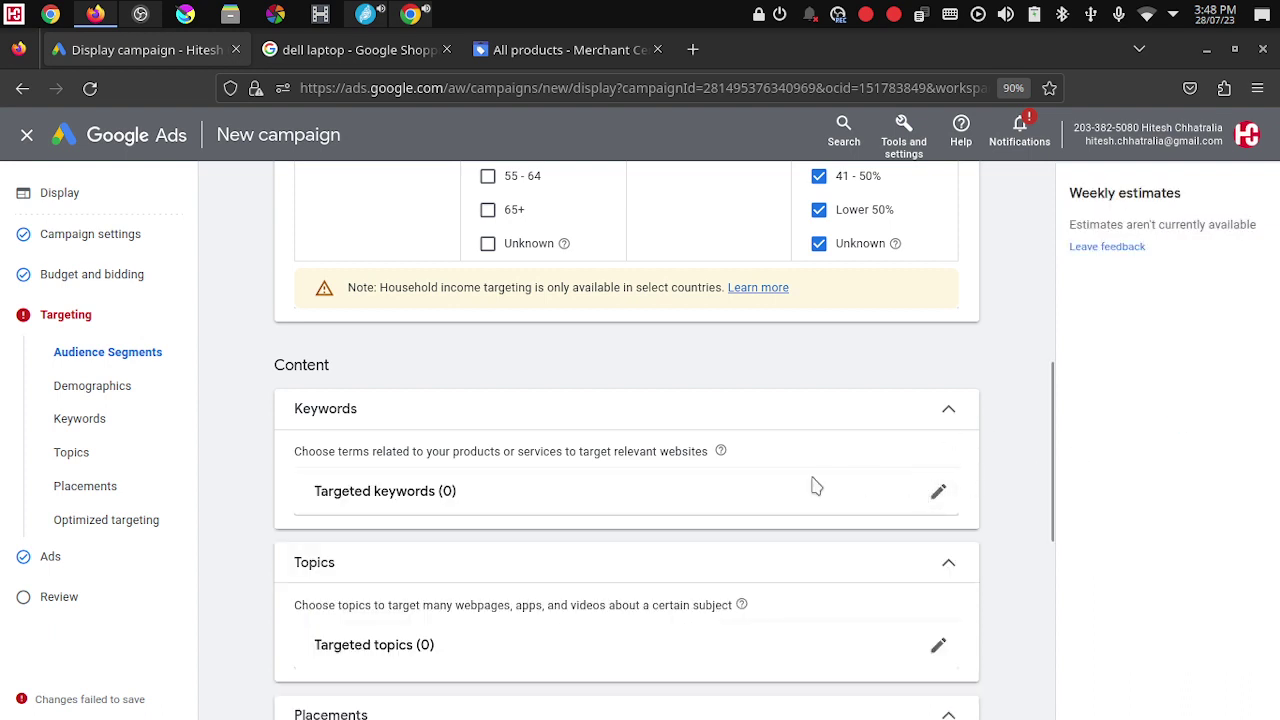
Step: Open the targeted placements for editing and go back from the app categories to the list of placement types
scroll(813, 487, down, 1)
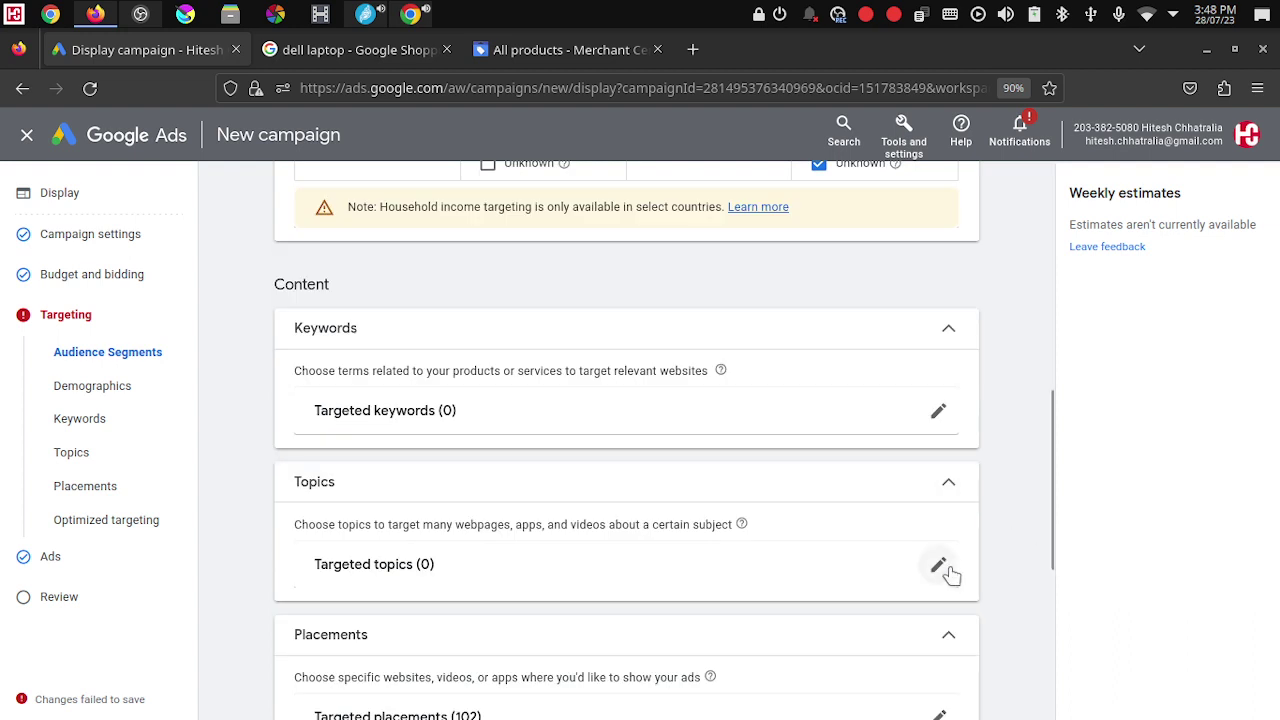
scroll(950, 575, down, 2)
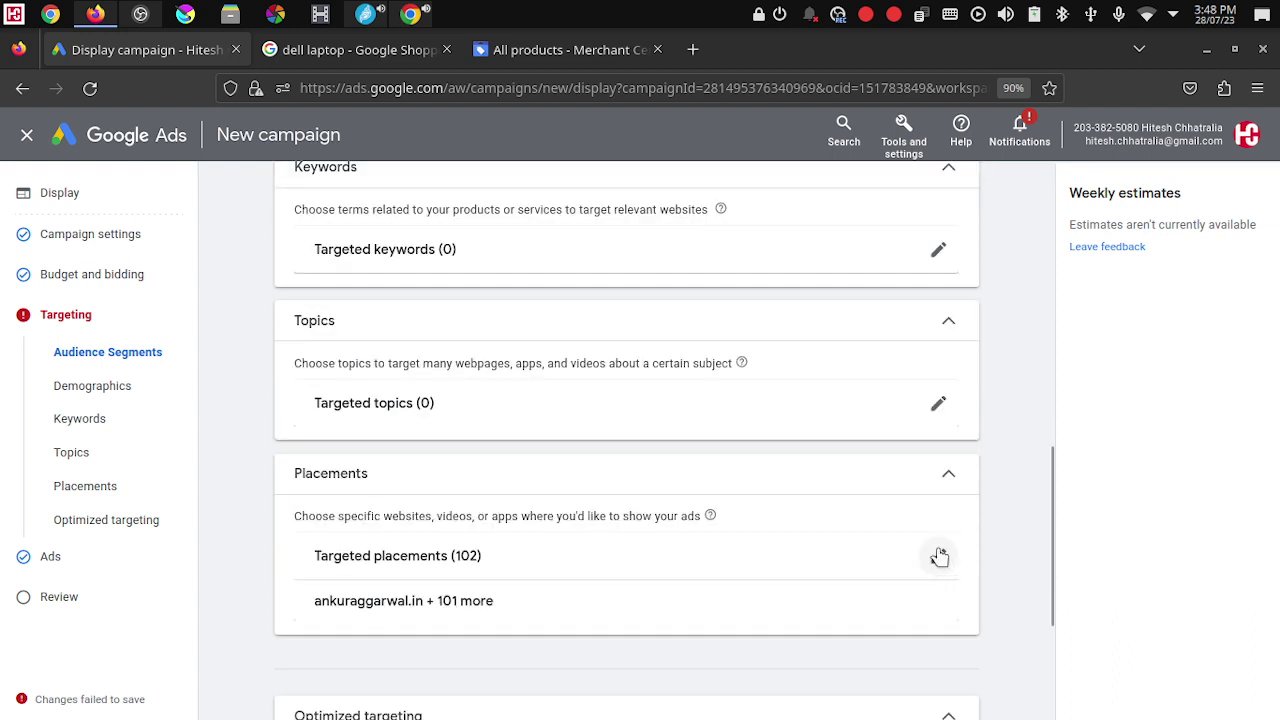
click(939, 555)
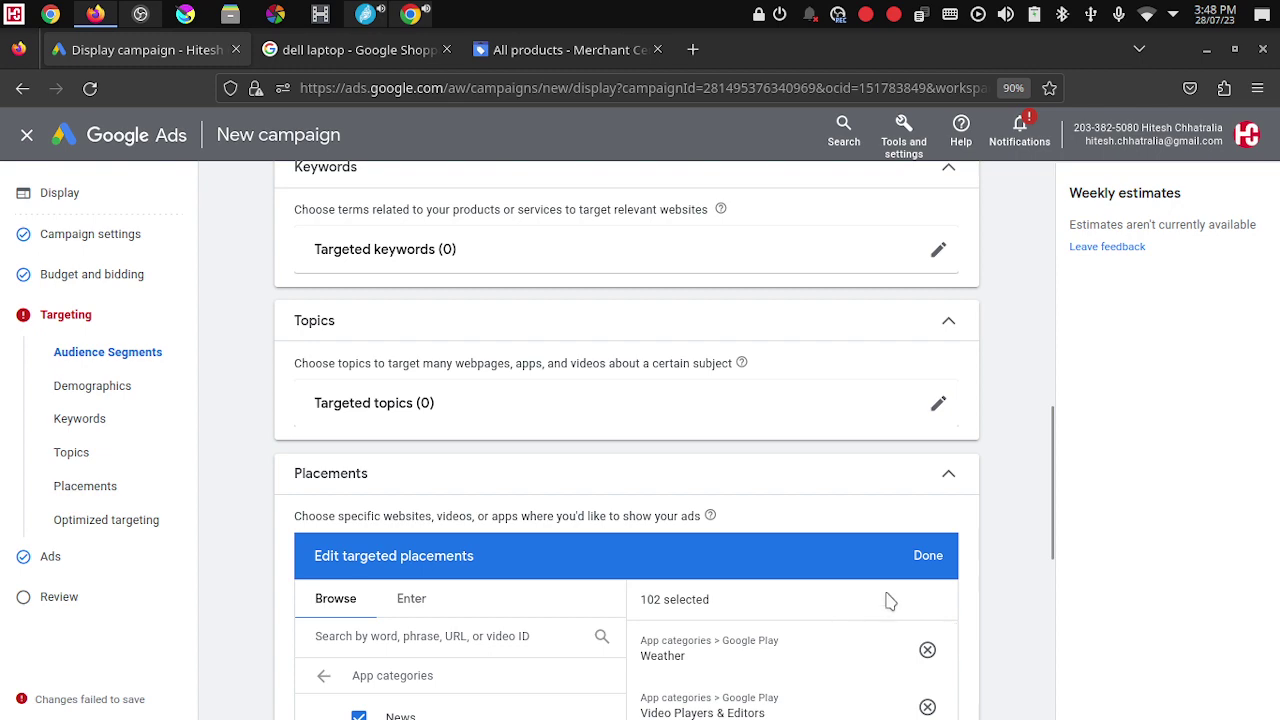
scroll(757, 583, down, 2)
scroll(1046, 583, up, 4)
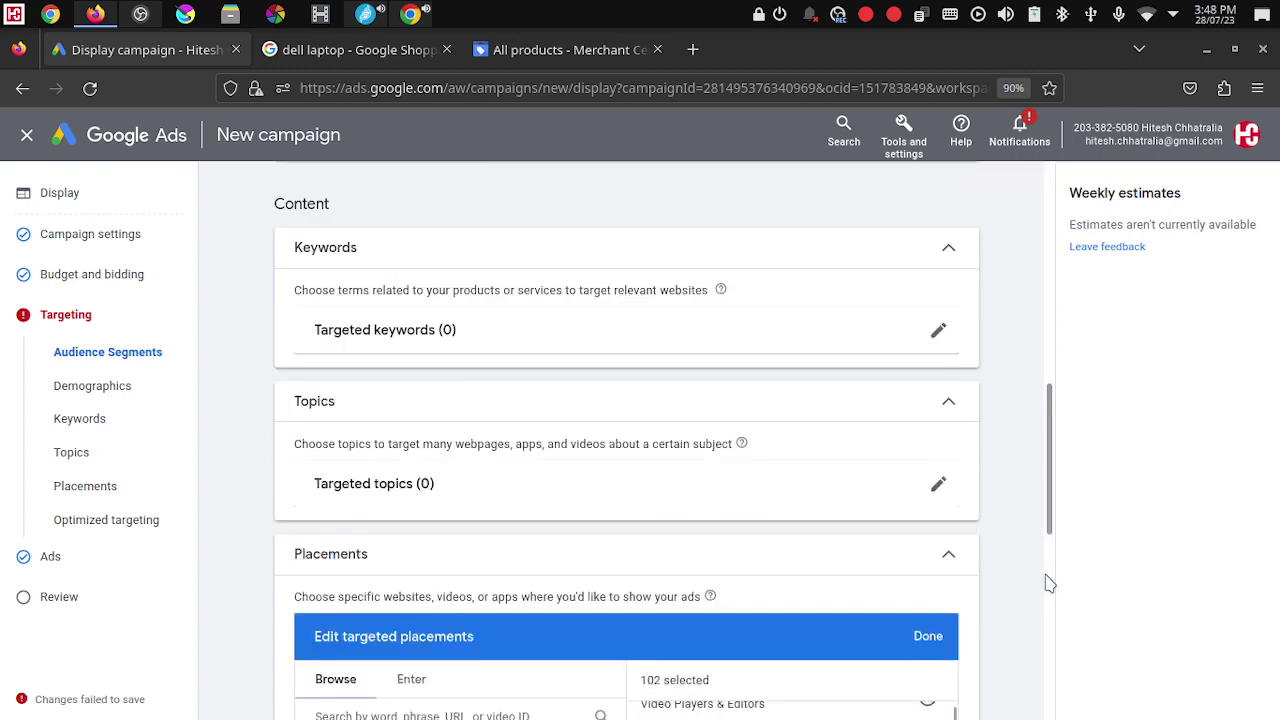
scroll(1020, 566, down, 5)
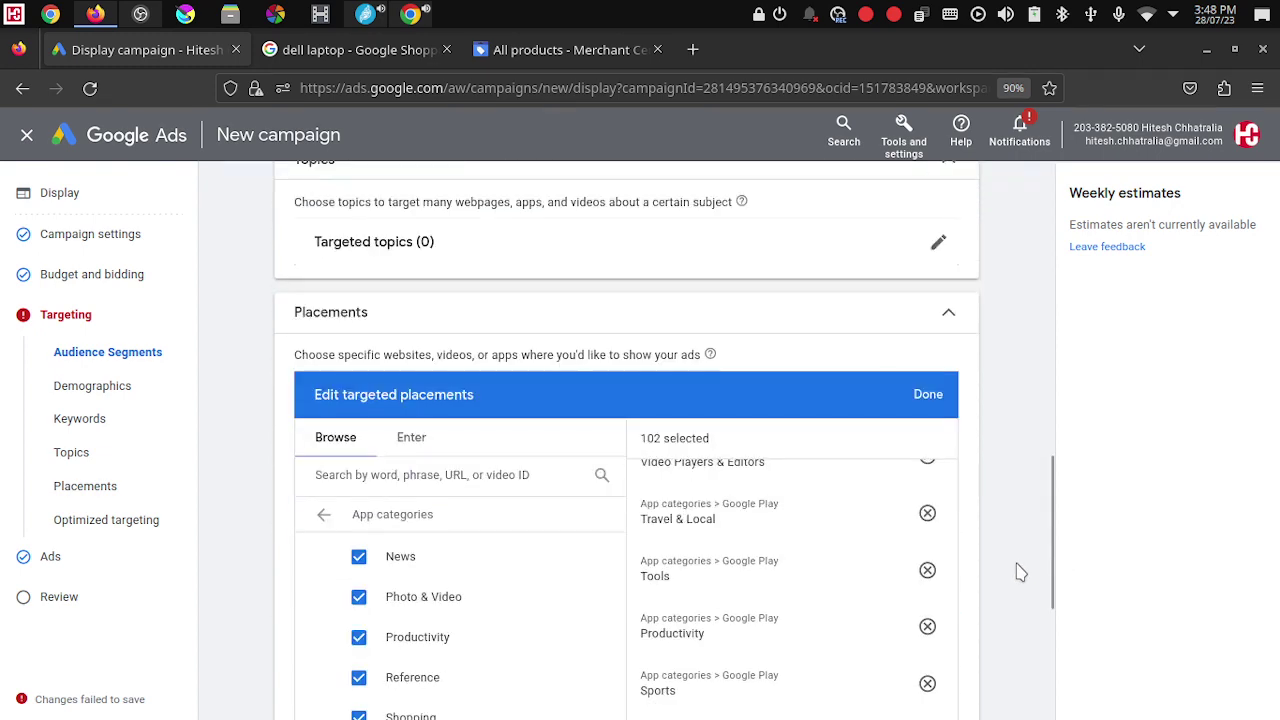
scroll(727, 445, up, 5)
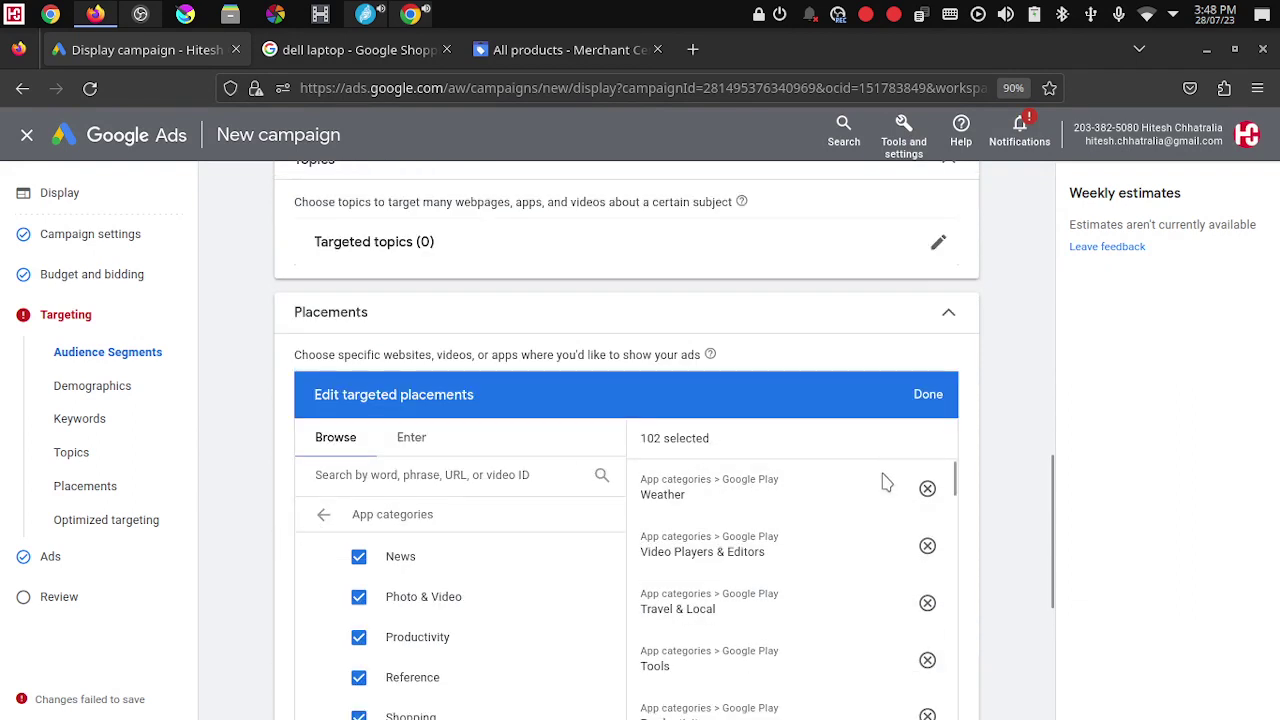
click(323, 514)
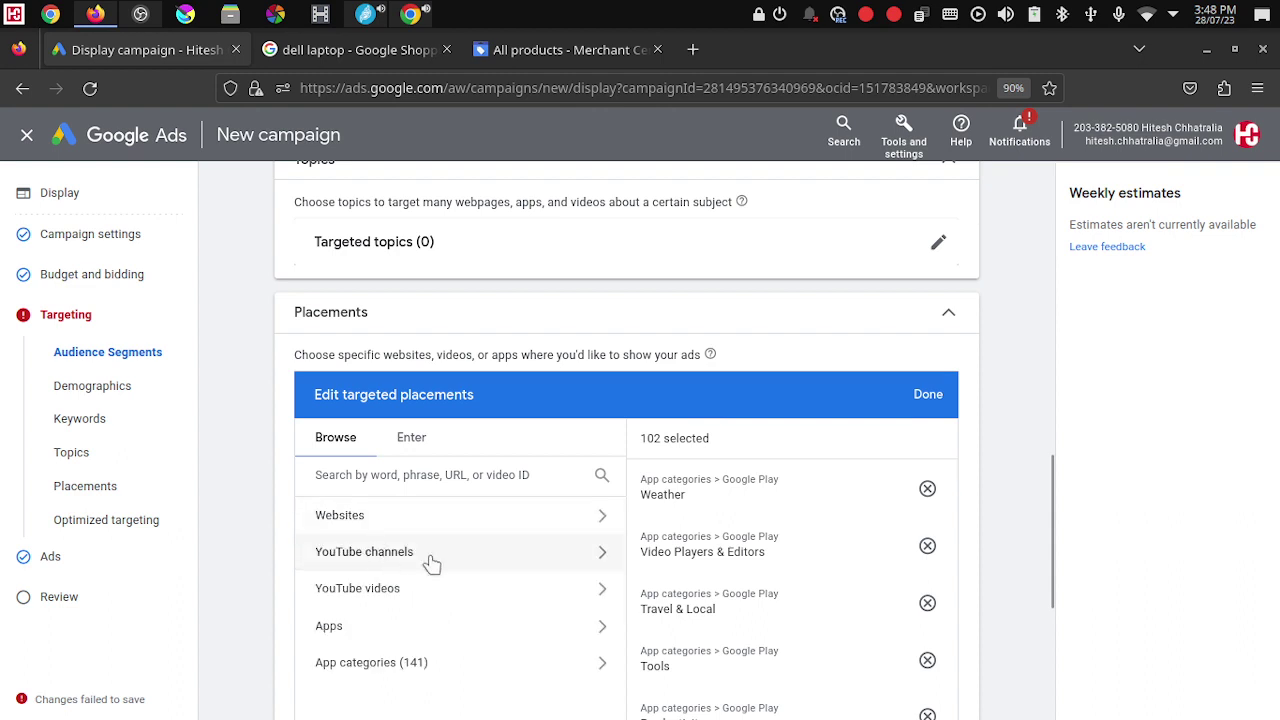
Step: Remove the Google Play app categories listed above Events from the targeted placements one by one, starting with Weather
click(928, 489)
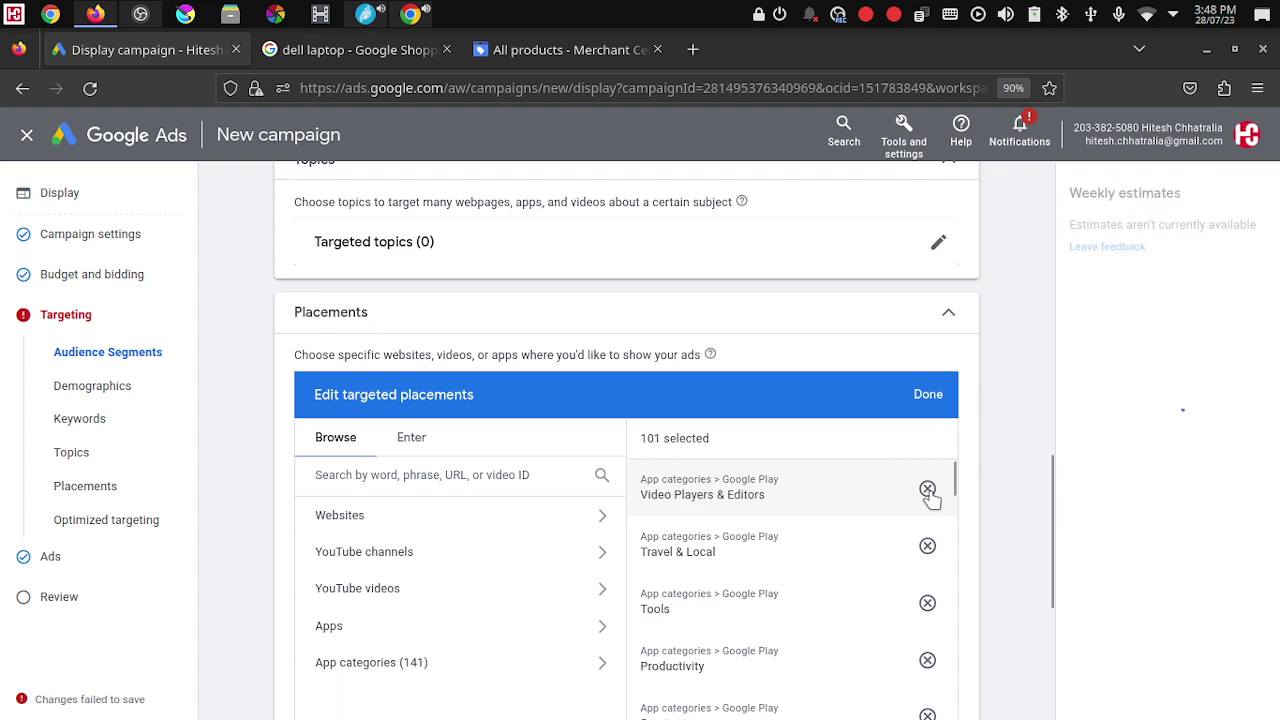
click(928, 489)
click(928, 489)
click(928, 489)
click(928, 489)
click(928, 489)
click(928, 489)
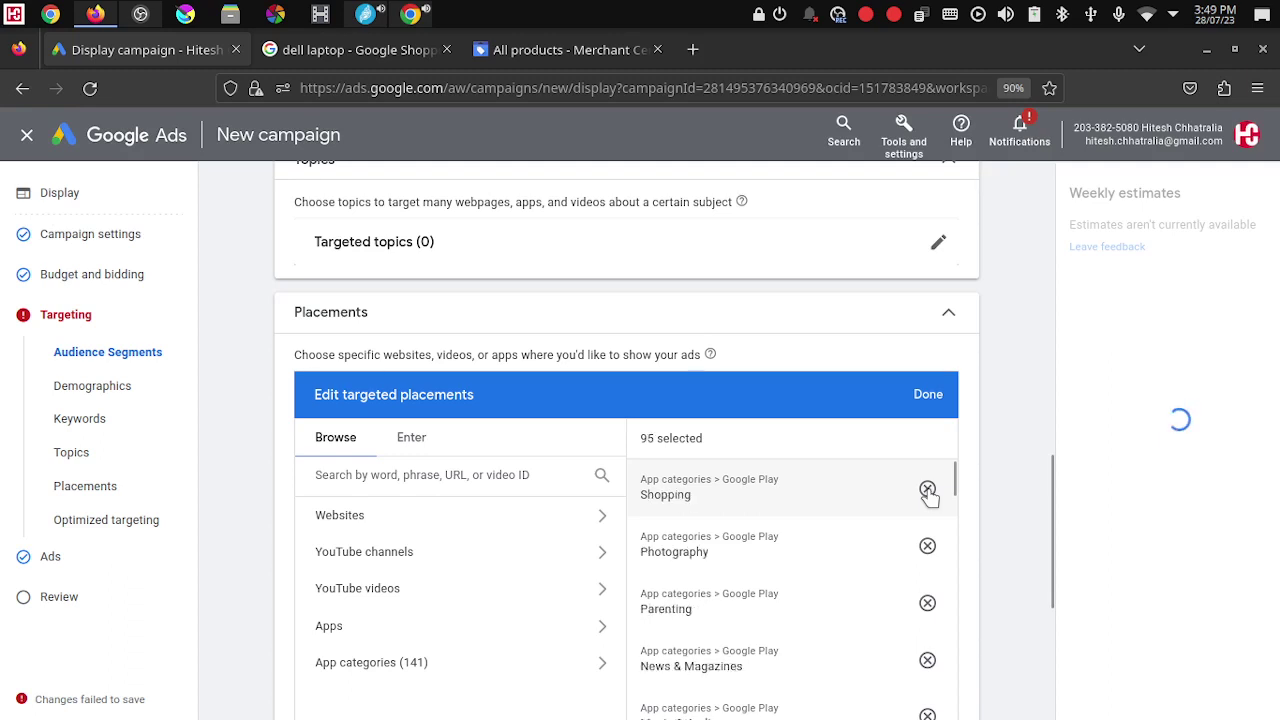
click(928, 489)
click(928, 489)
click(928, 489)
click(928, 489)
click(928, 489)
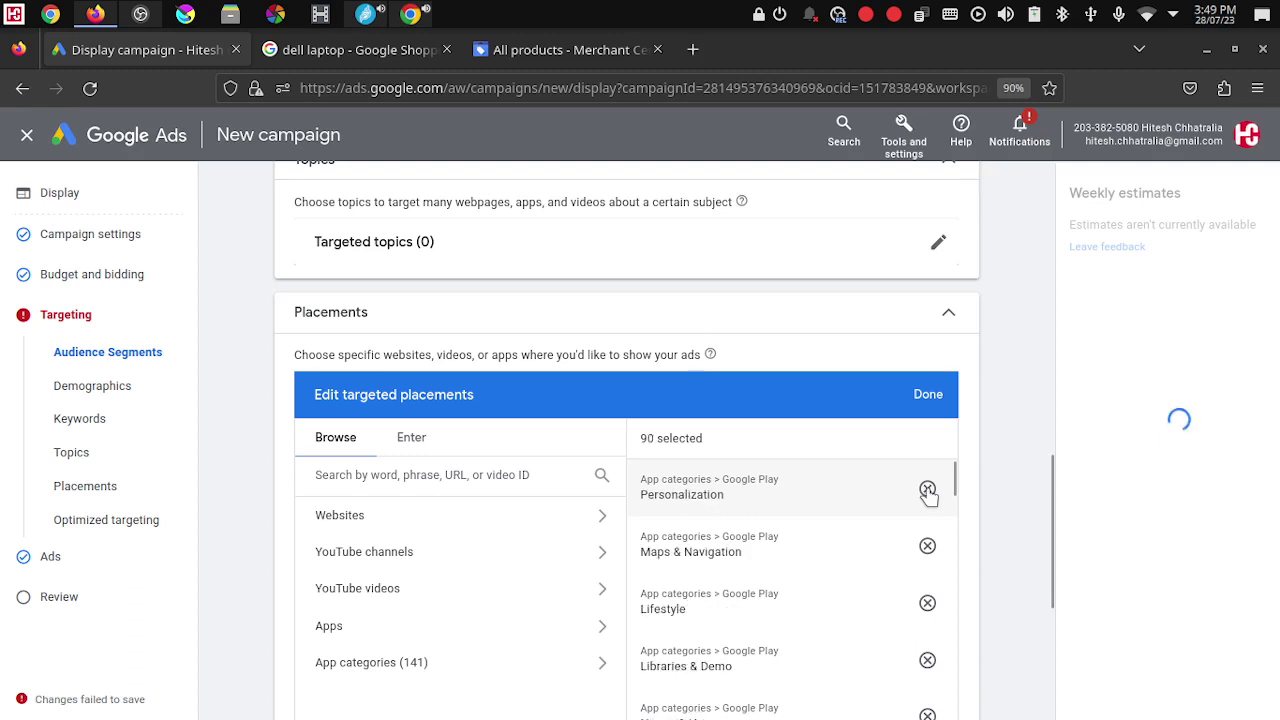
click(928, 489)
click(928, 489)
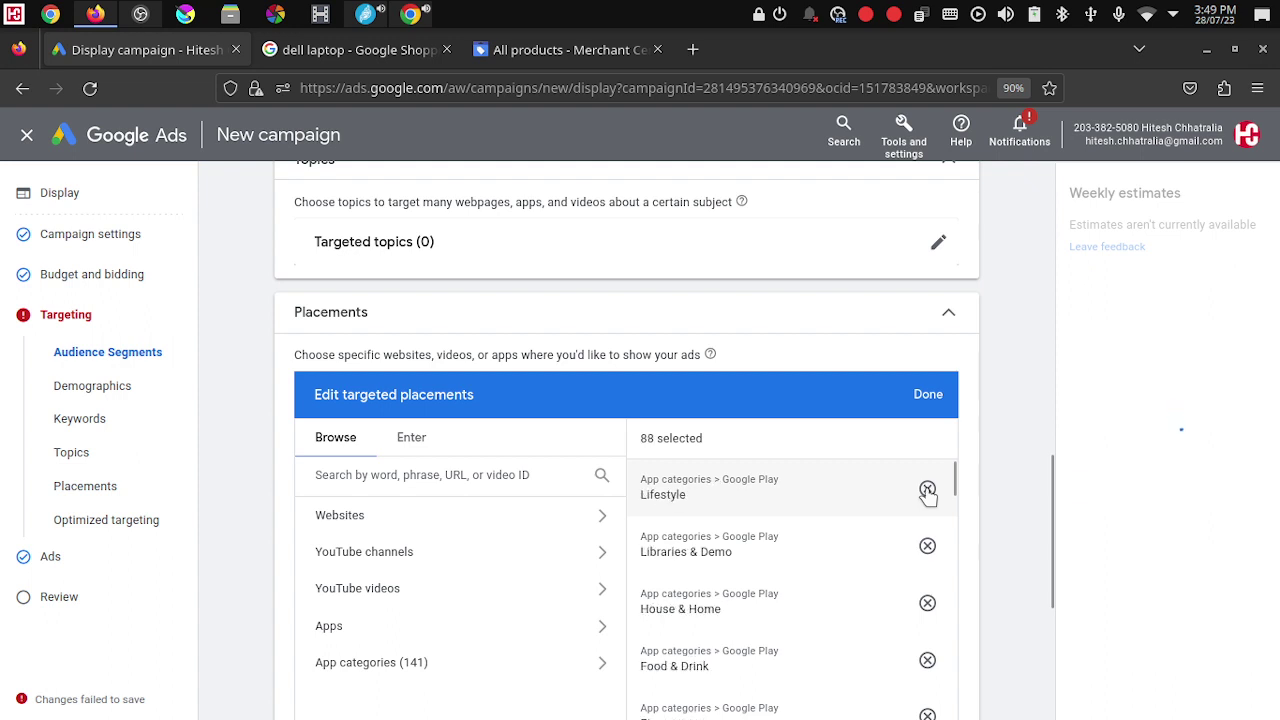
click(928, 489)
click(928, 489)
click(928, 489)
click(928, 489)
Step: Look through the rest of the selected placements and the optimized targeting section, and continue to the ad creation stage
scroll(1008, 510, down, 1)
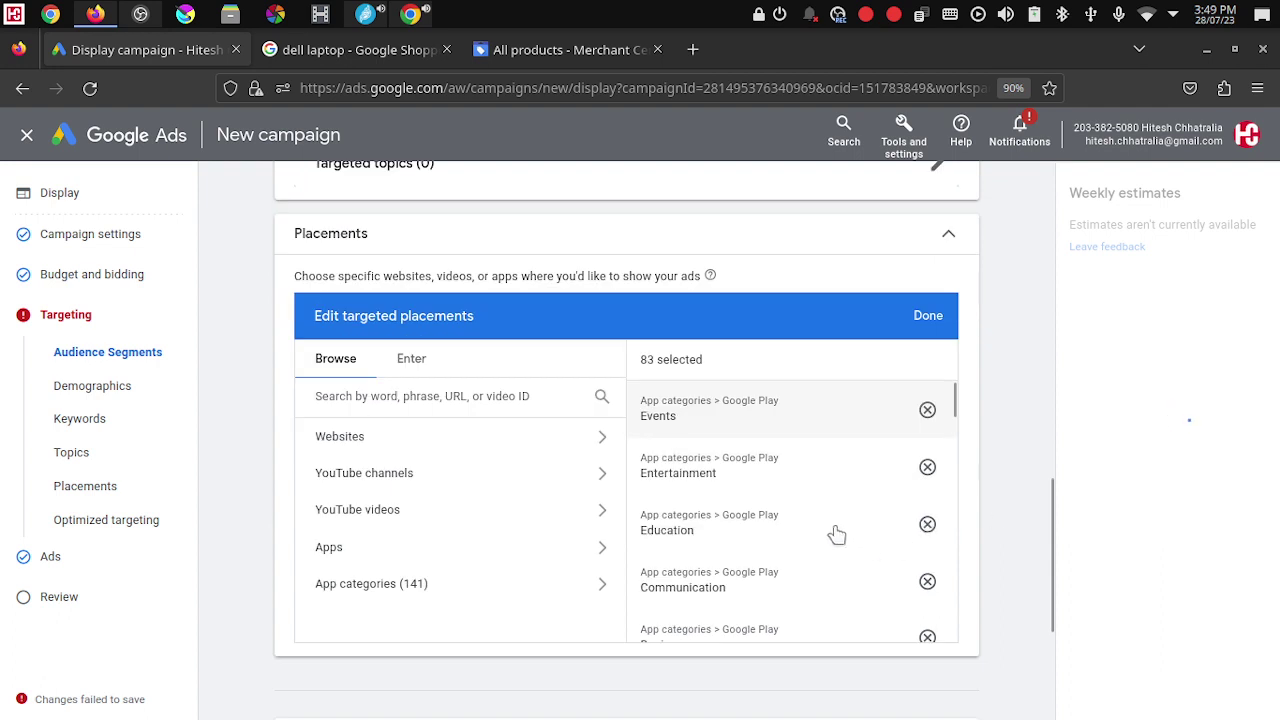
scroll(797, 534, down, 5)
scroll(775, 522, down, 10)
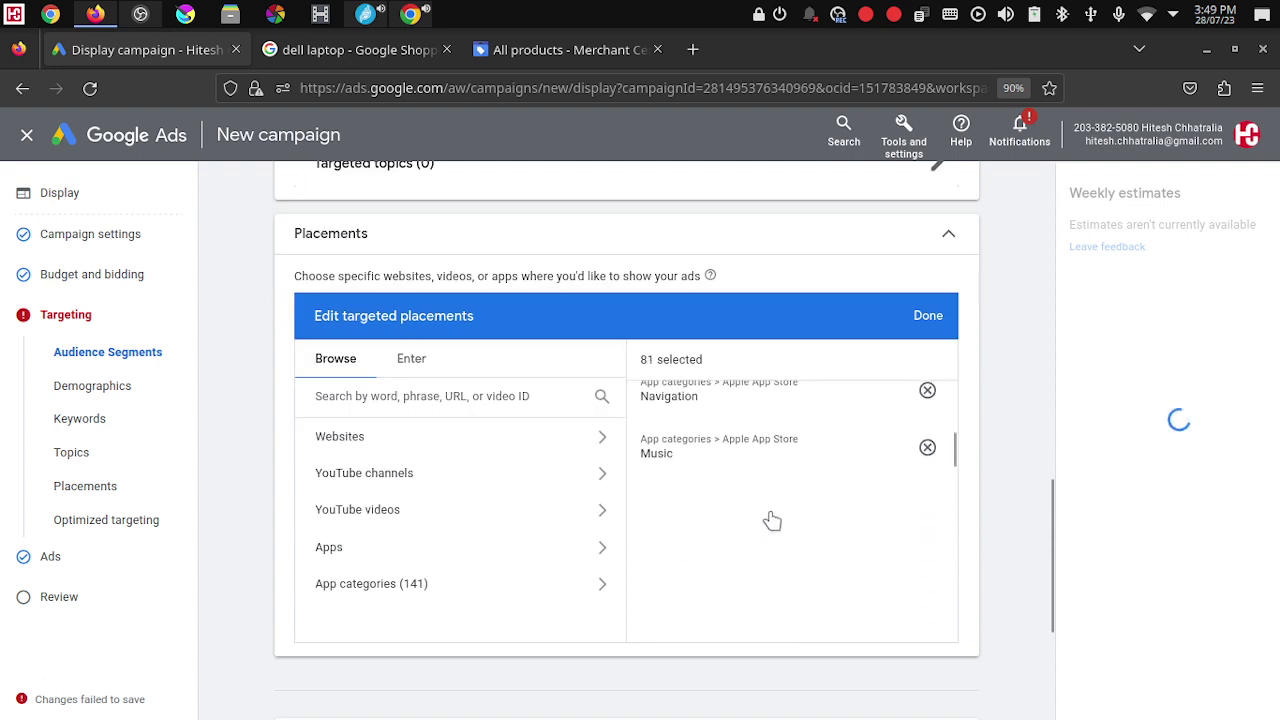
scroll(760, 515, down, 5)
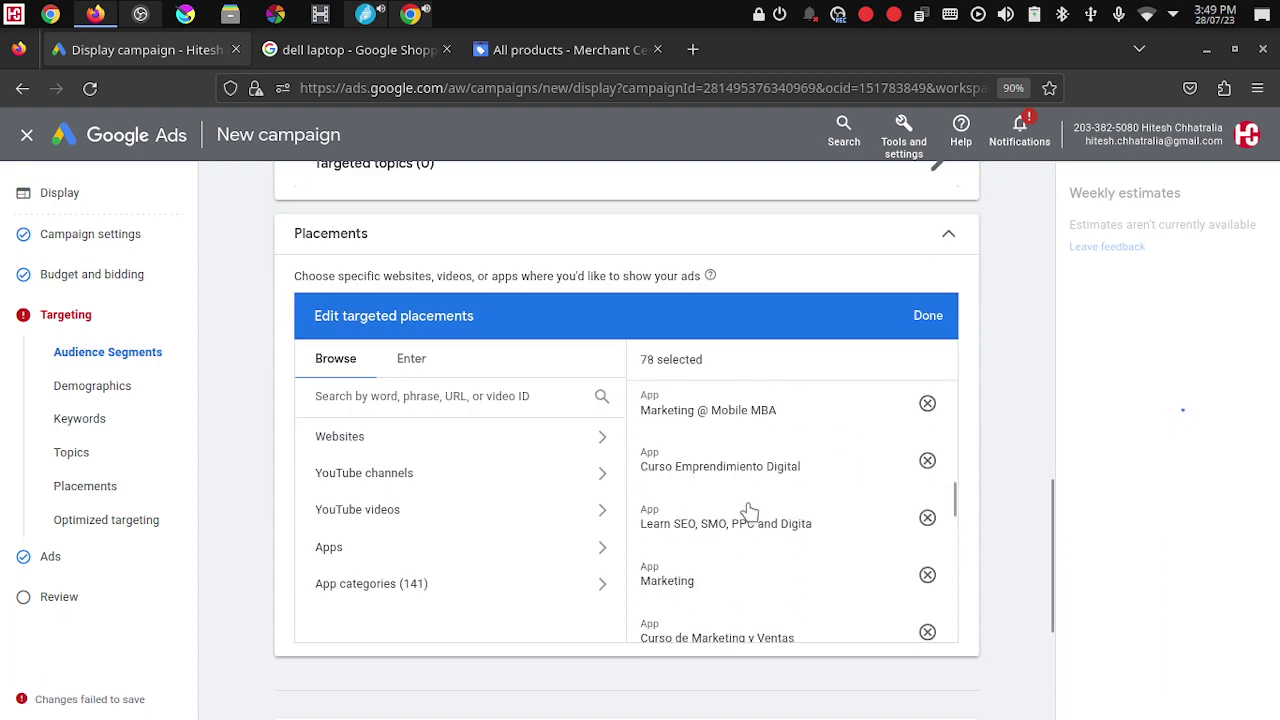
scroll(747, 563, down, 10)
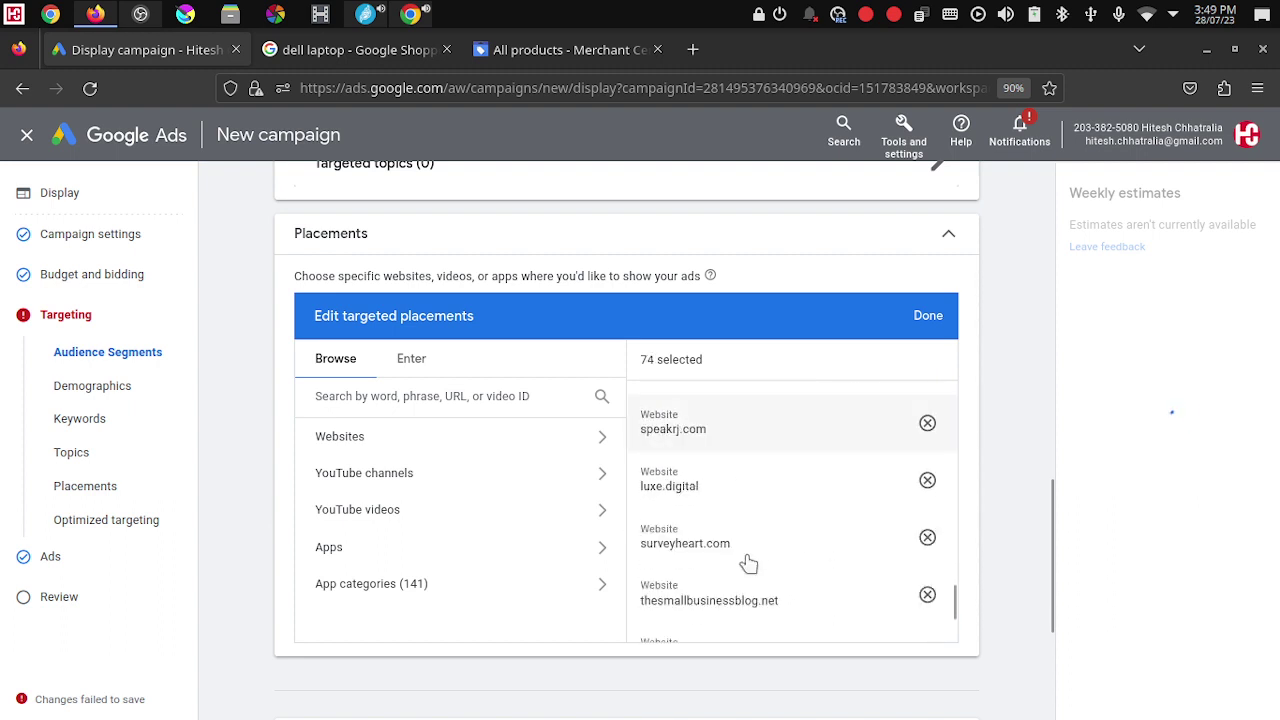
scroll(749, 563, down, 3)
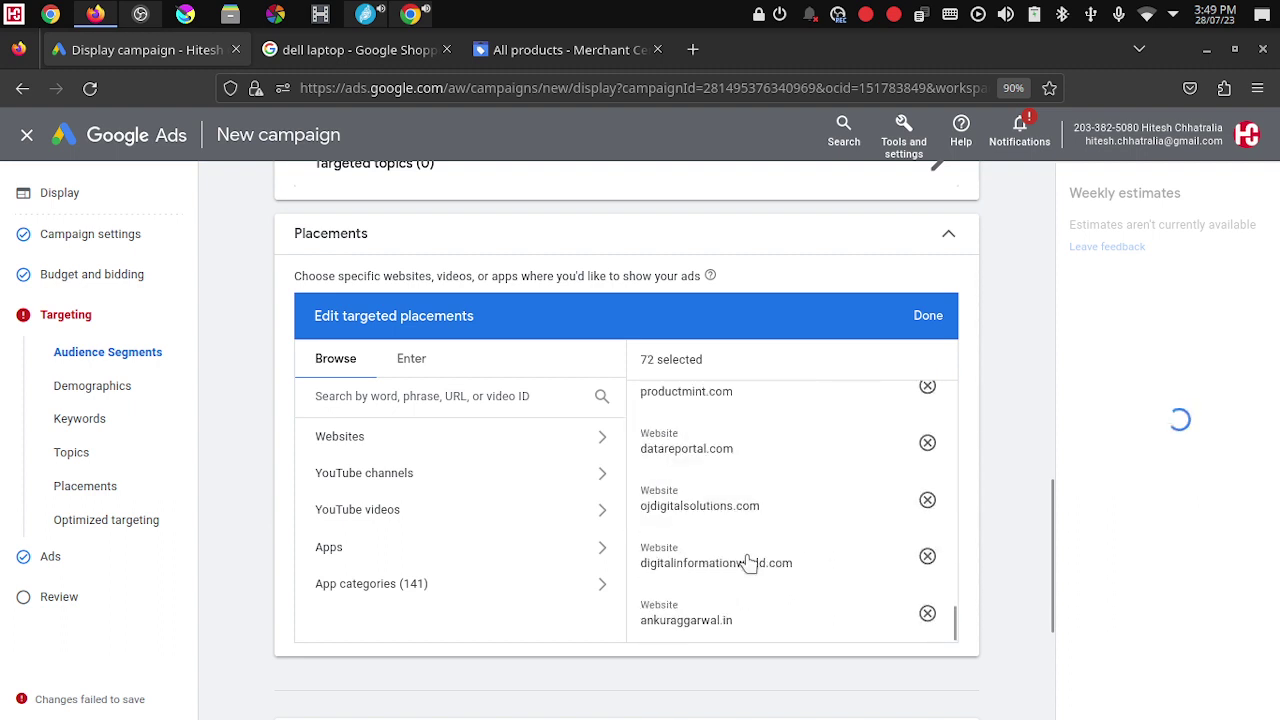
scroll(740, 505, down, 3)
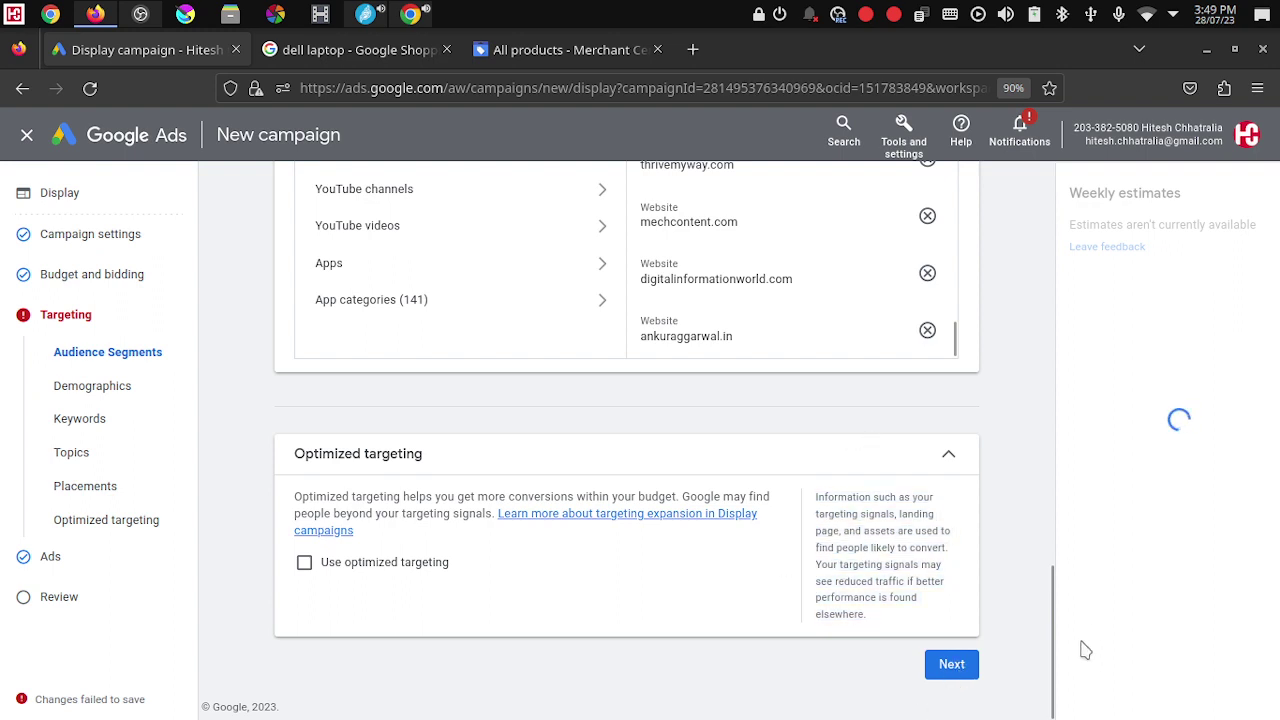
click(966, 665)
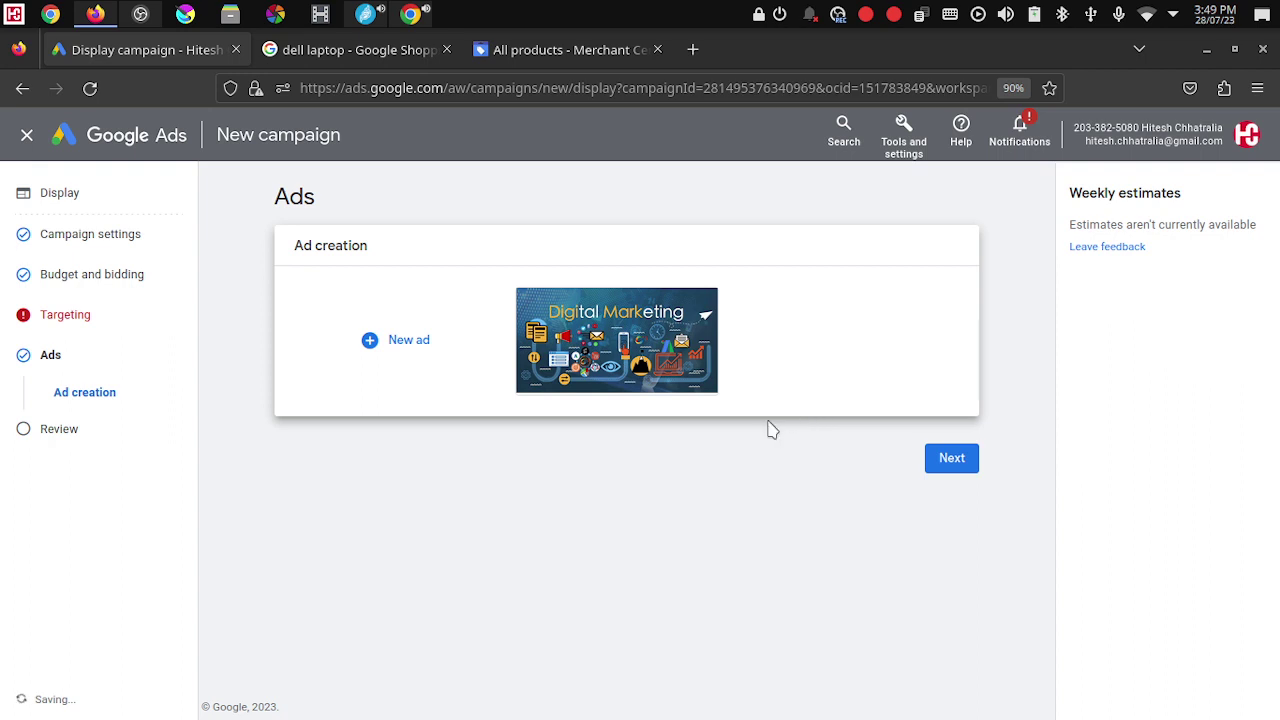
Step: Return to targeting, deselect every household income range except Unknown, and finish editing the demographics
click(27, 320)
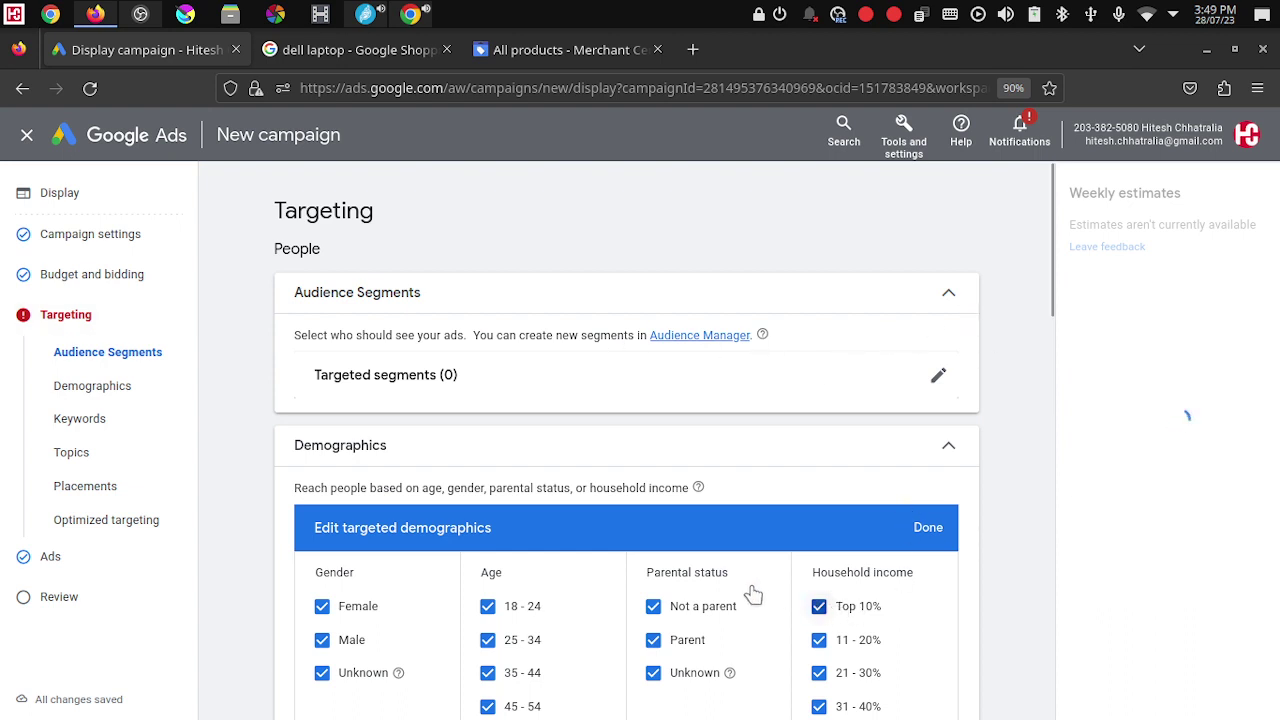
scroll(457, 357, down, 1)
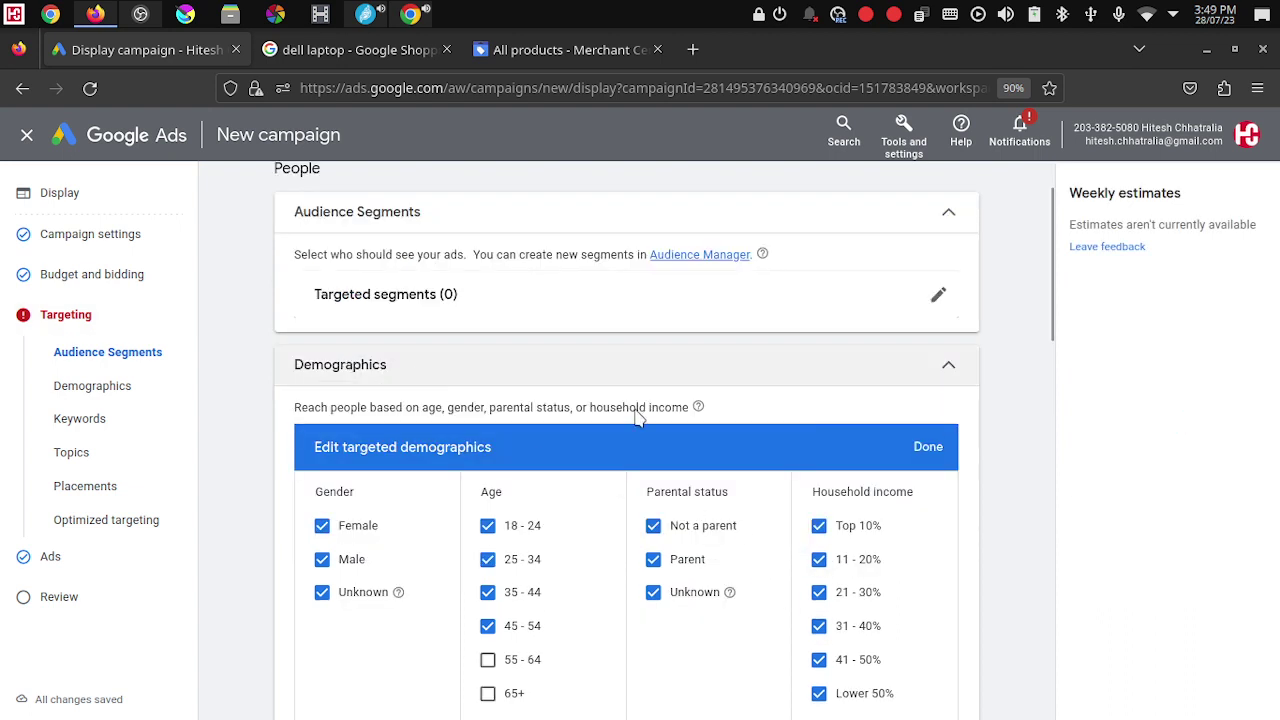
scroll(677, 437, down, 2)
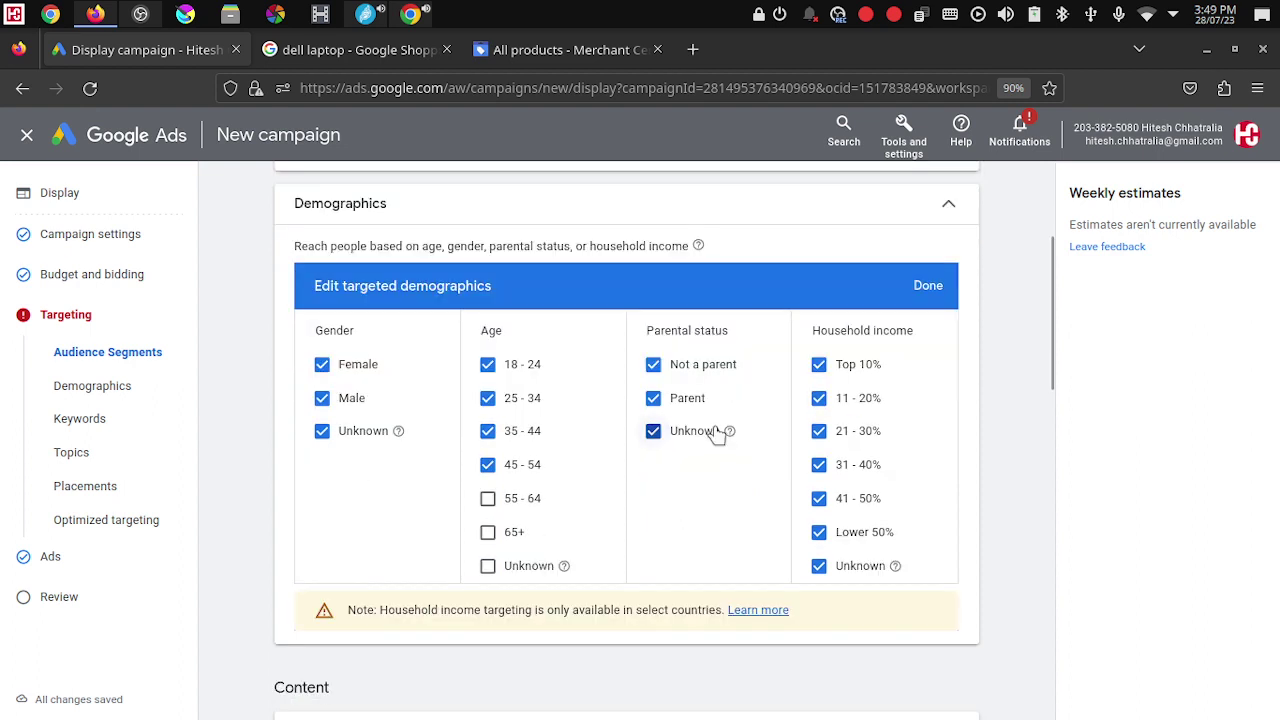
click(819, 364)
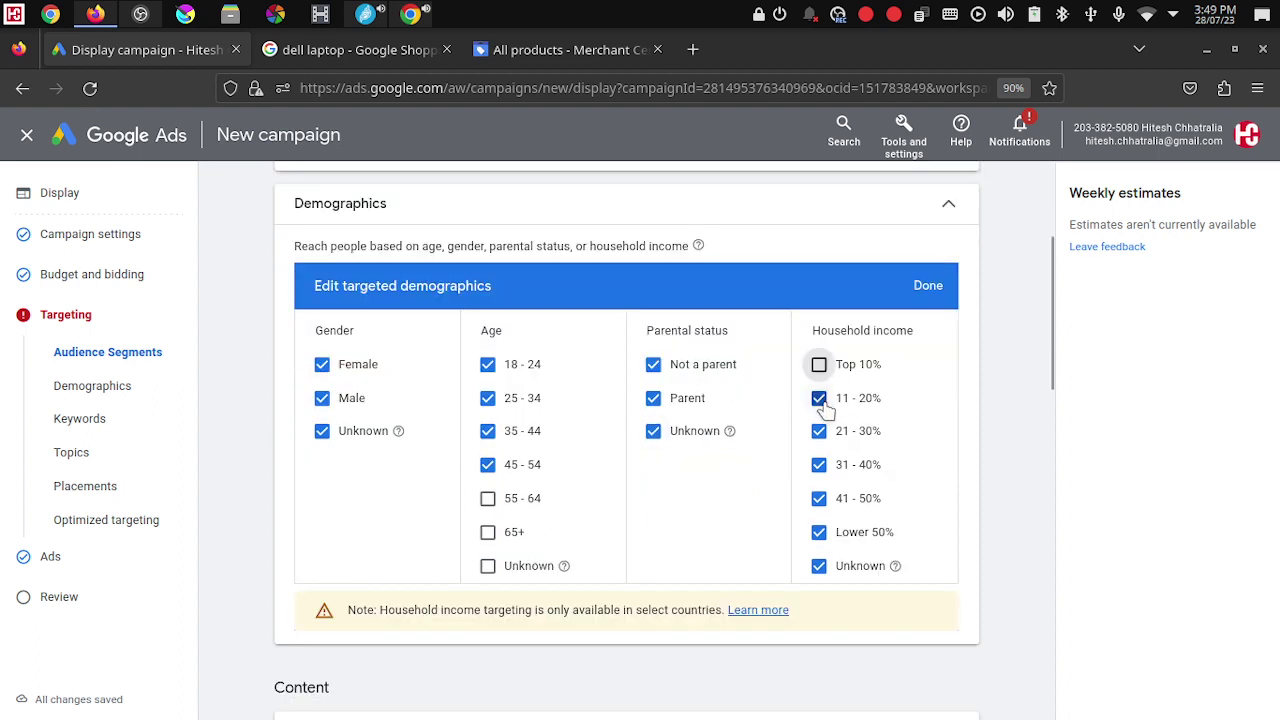
click(819, 400)
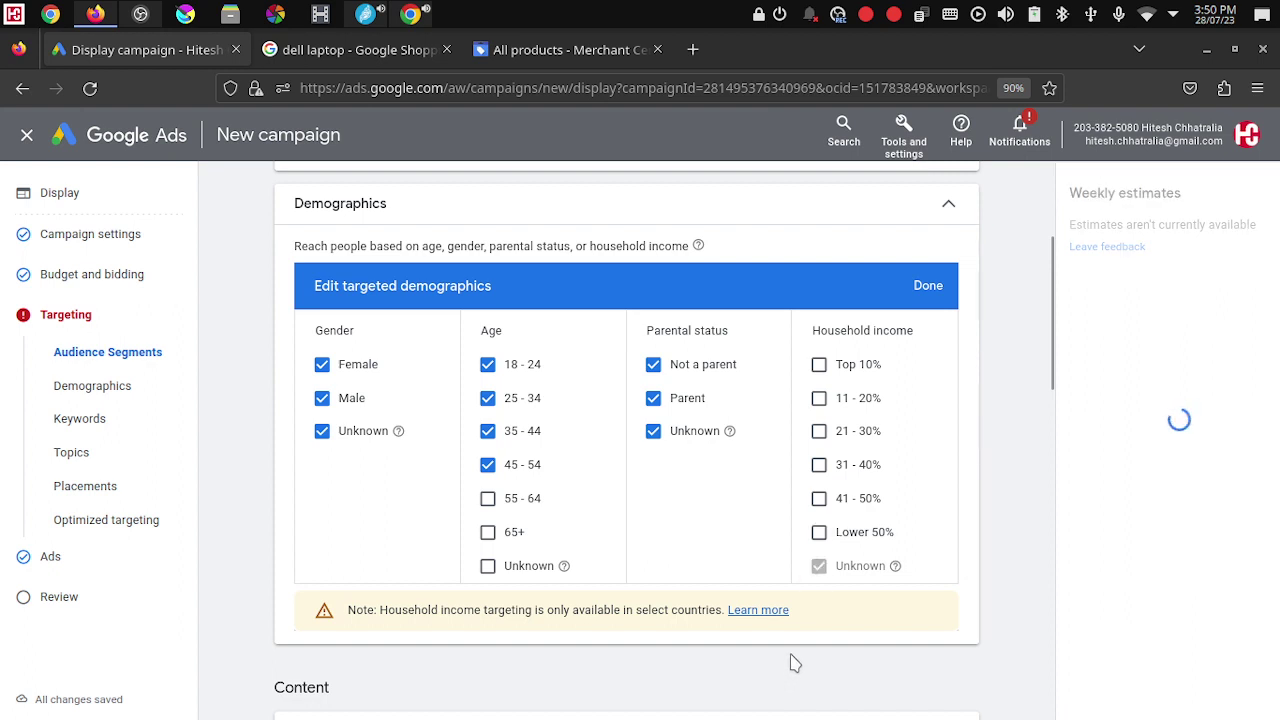
click(930, 288)
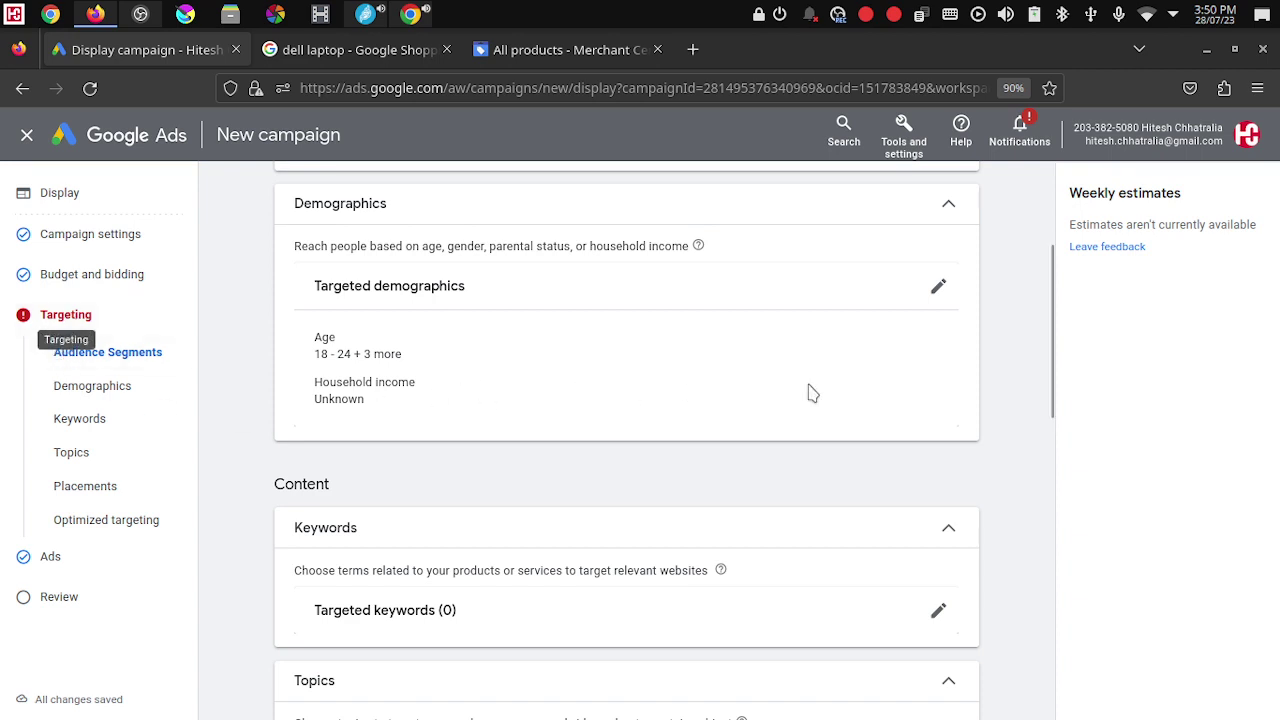
Step: Remove all remaining apps, websites, YouTube channels and app categories from the targeted placements one by one, and finish editing the placements
scroll(864, 392, down, 1)
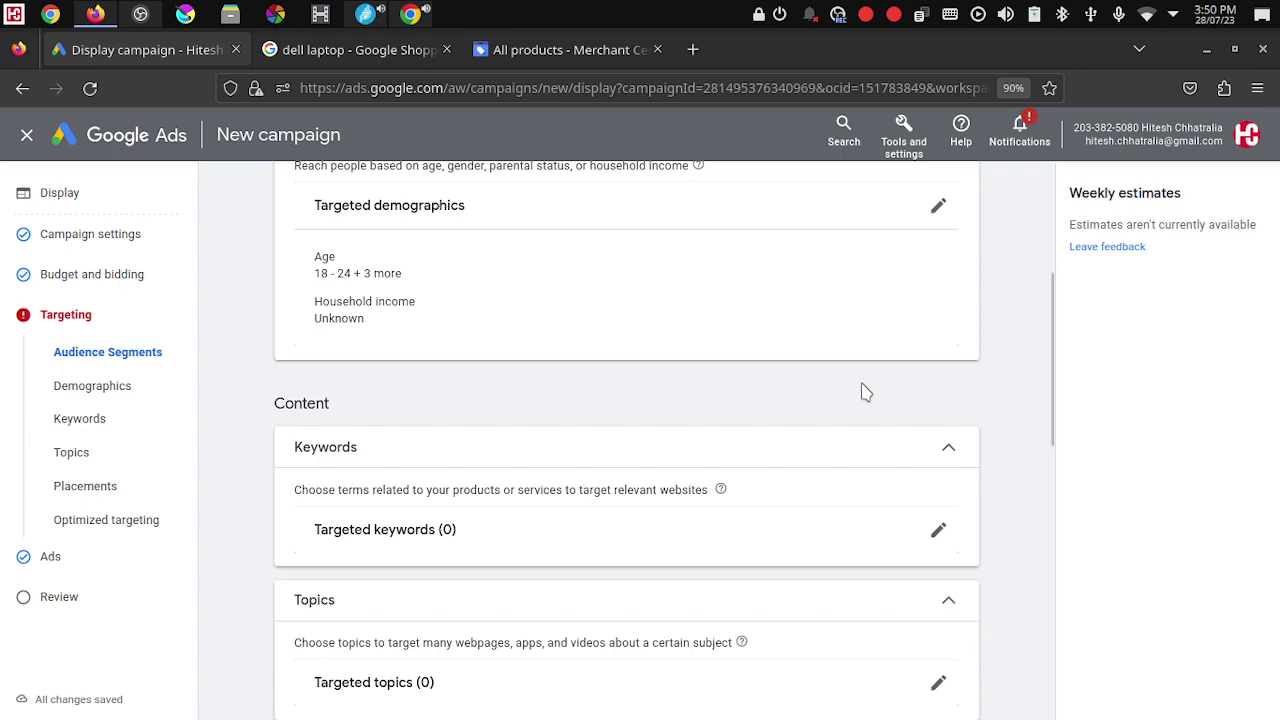
scroll(864, 392, down, 4)
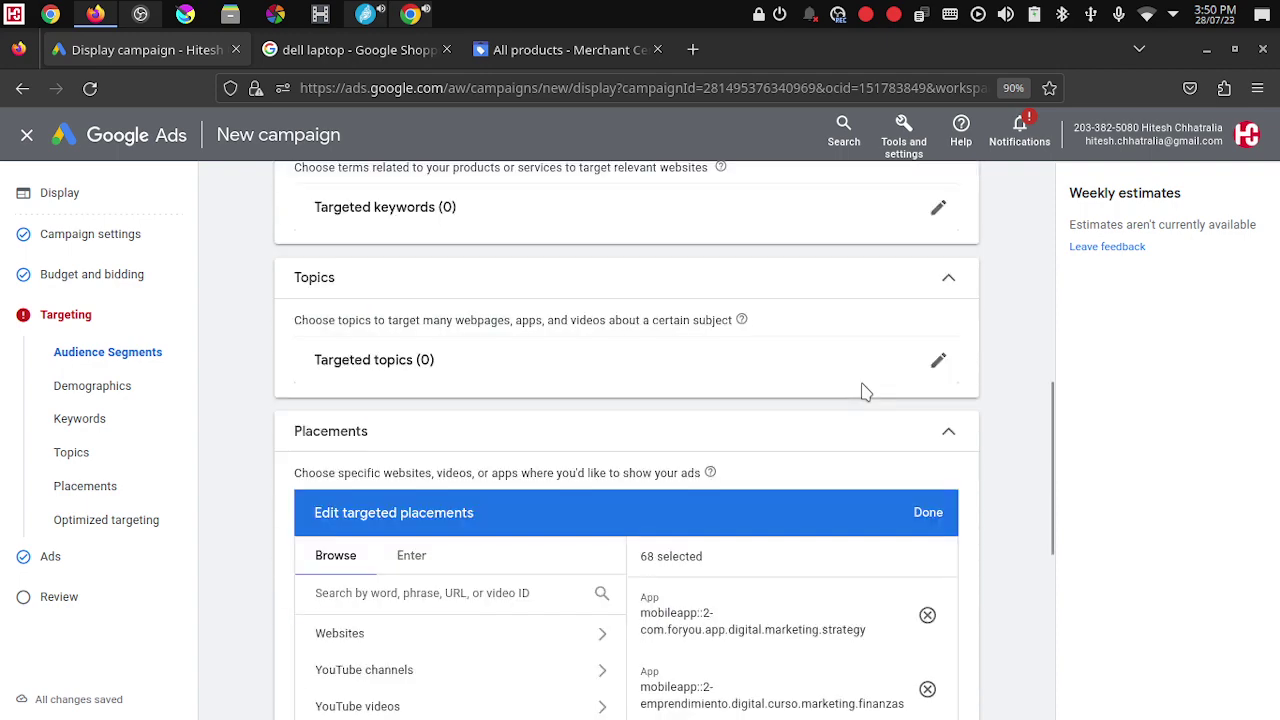
scroll(864, 392, down, 2)
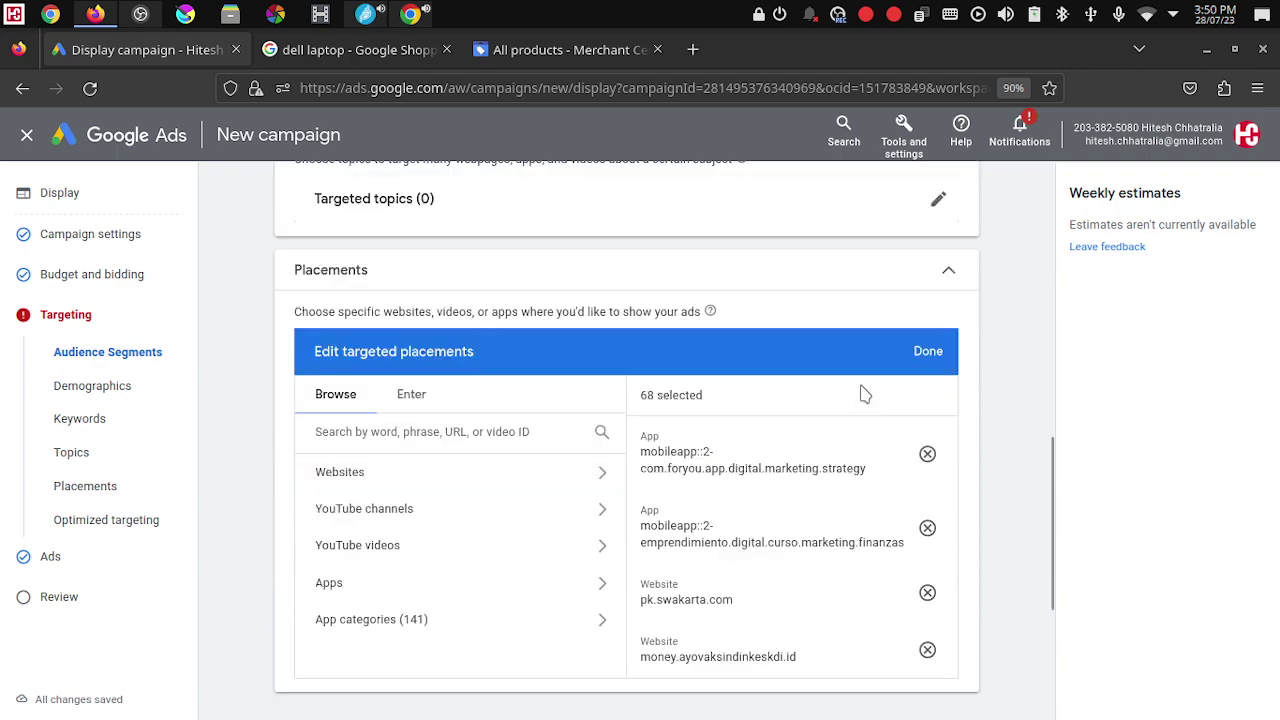
click(927, 455)
click(927, 455)
click(927, 455)
click(927, 455)
click(927, 455)
click(927, 448)
click(927, 448)
click(927, 448)
click(927, 448)
click(927, 448)
click(927, 447)
click(927, 447)
click(927, 447)
click(927, 447)
click(927, 447)
click(927, 447)
click(927, 447)
click(927, 447)
click(927, 447)
click(927, 447)
click(927, 447)
click(927, 447)
click(927, 447)
click(927, 447)
click(927, 447)
click(927, 447)
click(927, 447)
click(927, 447)
click(927, 447)
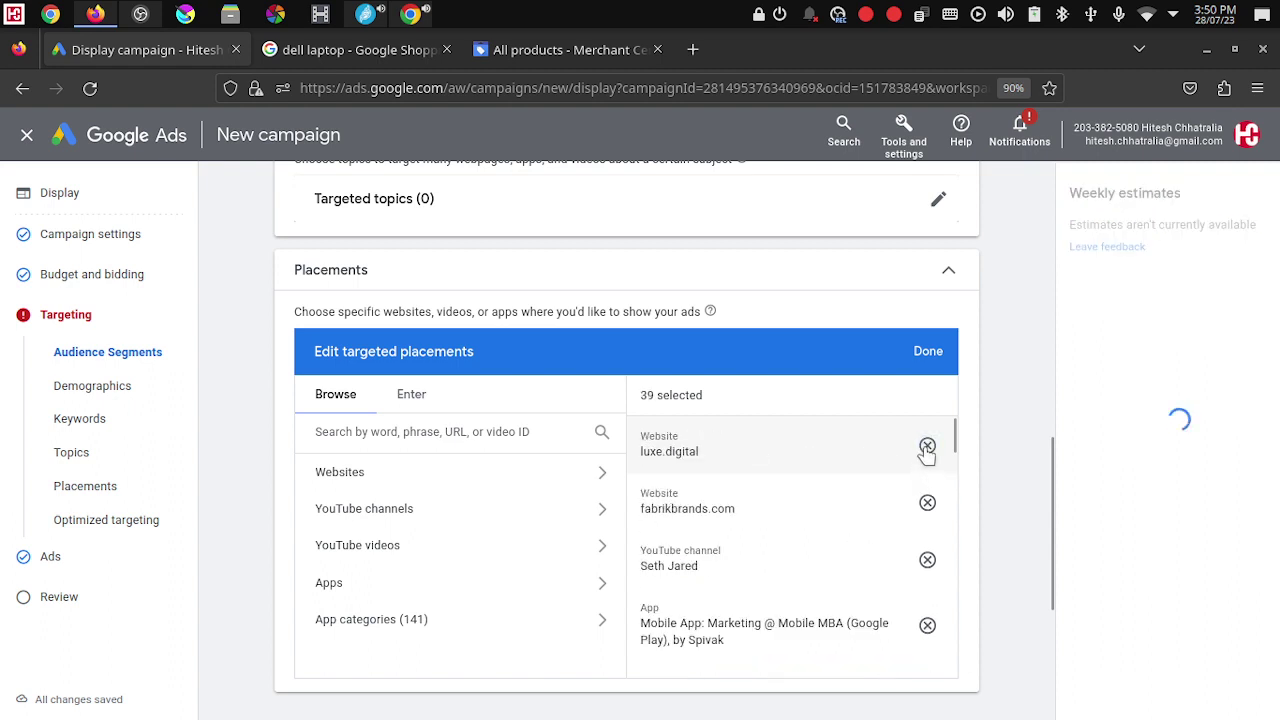
click(927, 446)
click(927, 446)
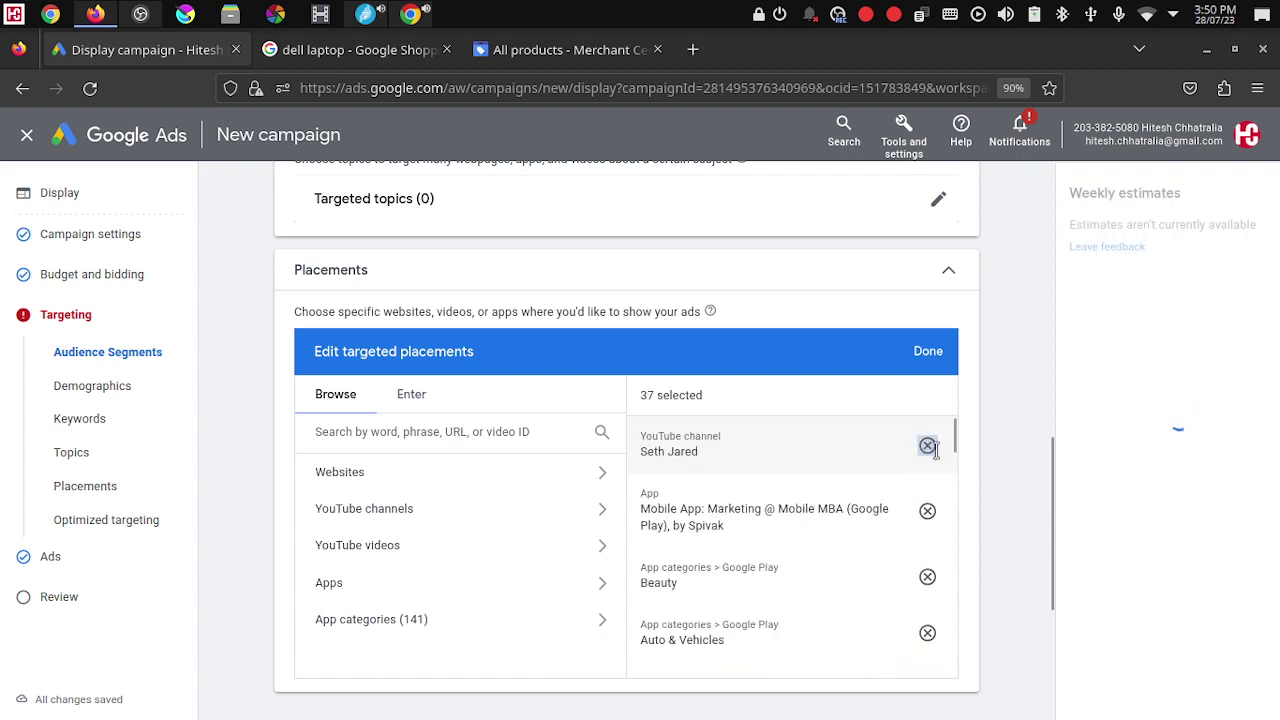
click(927, 446)
click(927, 446)
click(927, 446)
click(927, 446)
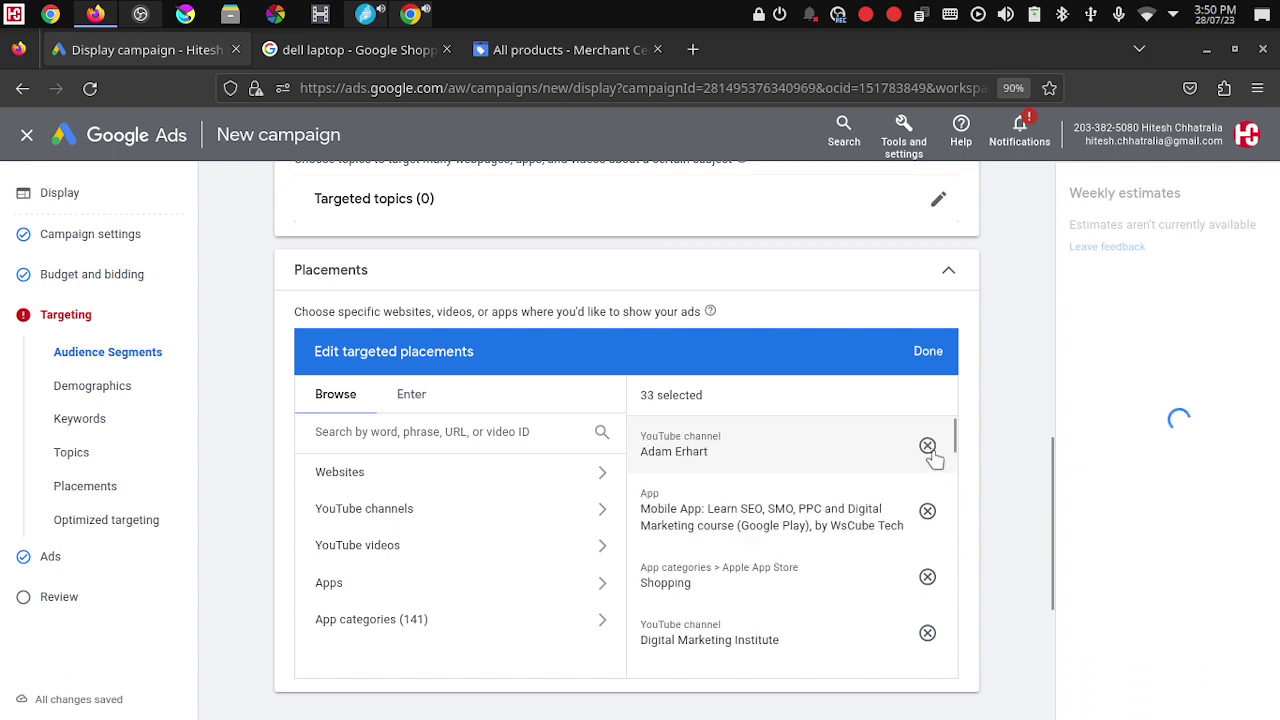
click(927, 446)
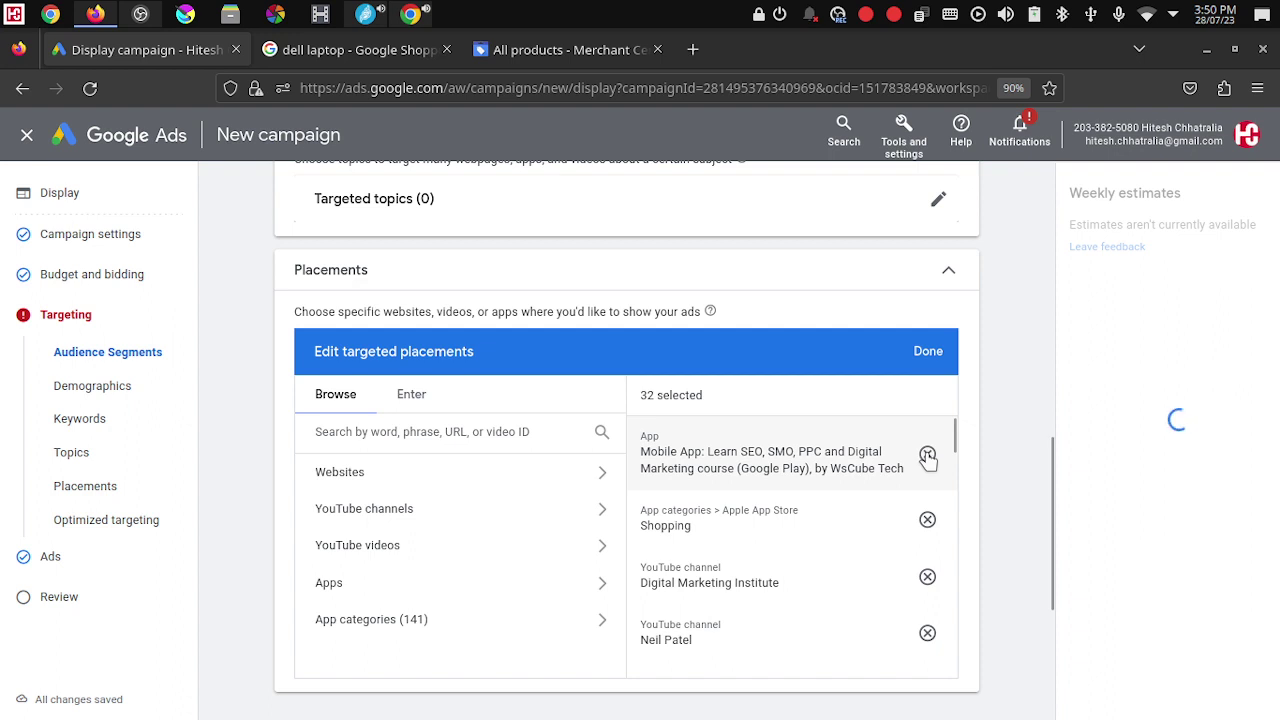
click(927, 456)
click(927, 447)
click(927, 448)
click(928, 449)
click(927, 447)
click(927, 447)
click(927, 447)
click(927, 447)
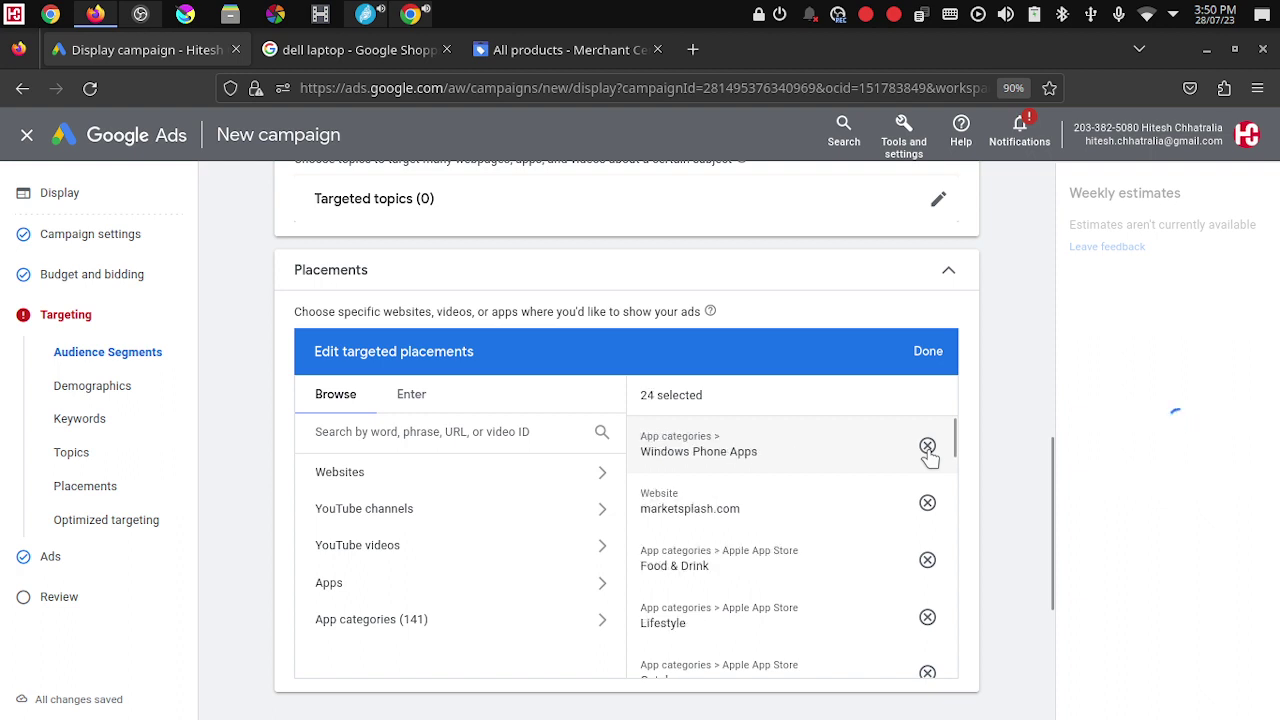
click(927, 447)
click(927, 447)
click(927, 447)
click(927, 447)
click(927, 447)
click(927, 447)
click(927, 447)
click(927, 447)
click(927, 447)
click(927, 447)
click(927, 447)
click(927, 447)
click(927, 447)
click(927, 447)
click(927, 447)
click(927, 447)
click(927, 447)
click(927, 447)
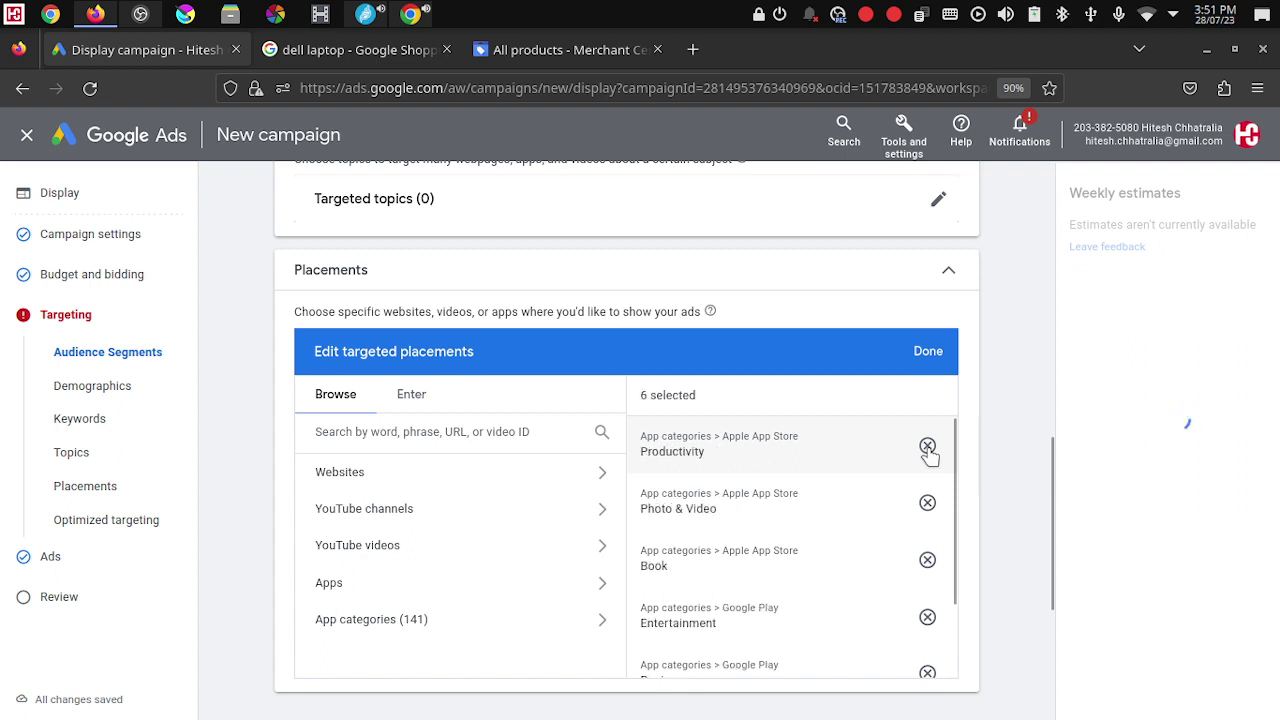
click(927, 447)
click(927, 447)
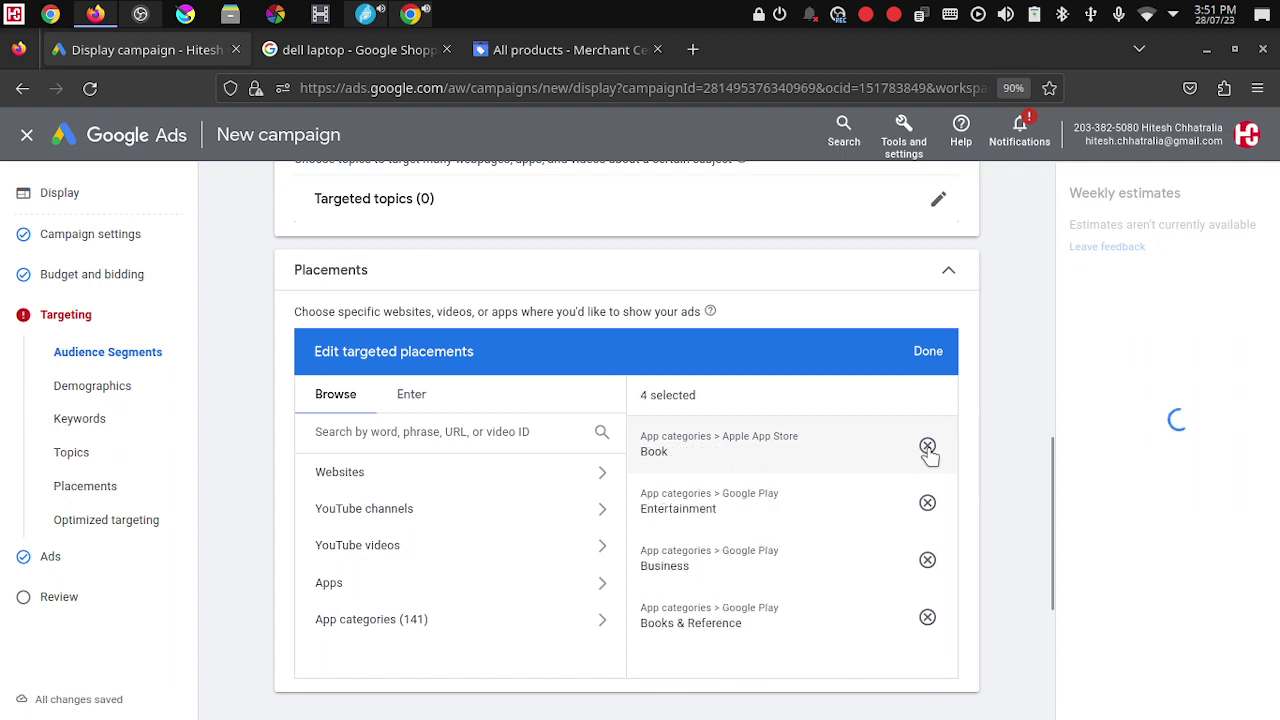
click(927, 447)
click(927, 447)
click(927, 447)
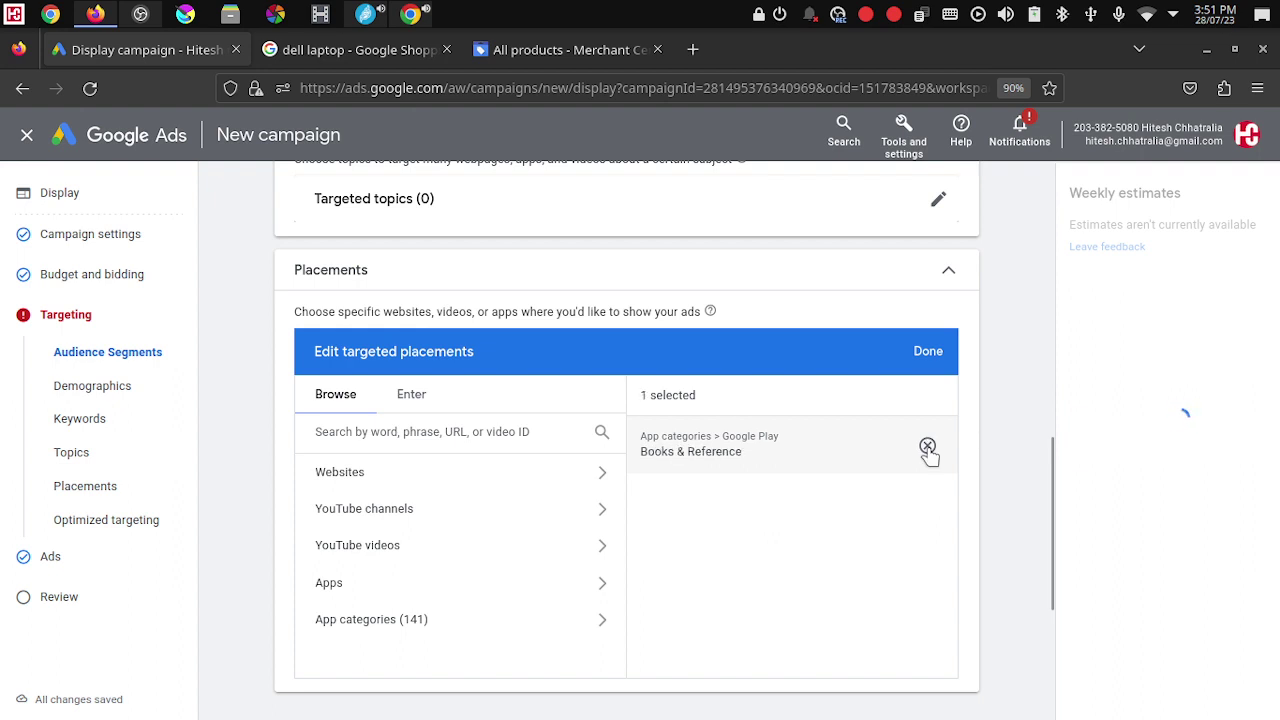
click(927, 447)
triple_click(870, 585)
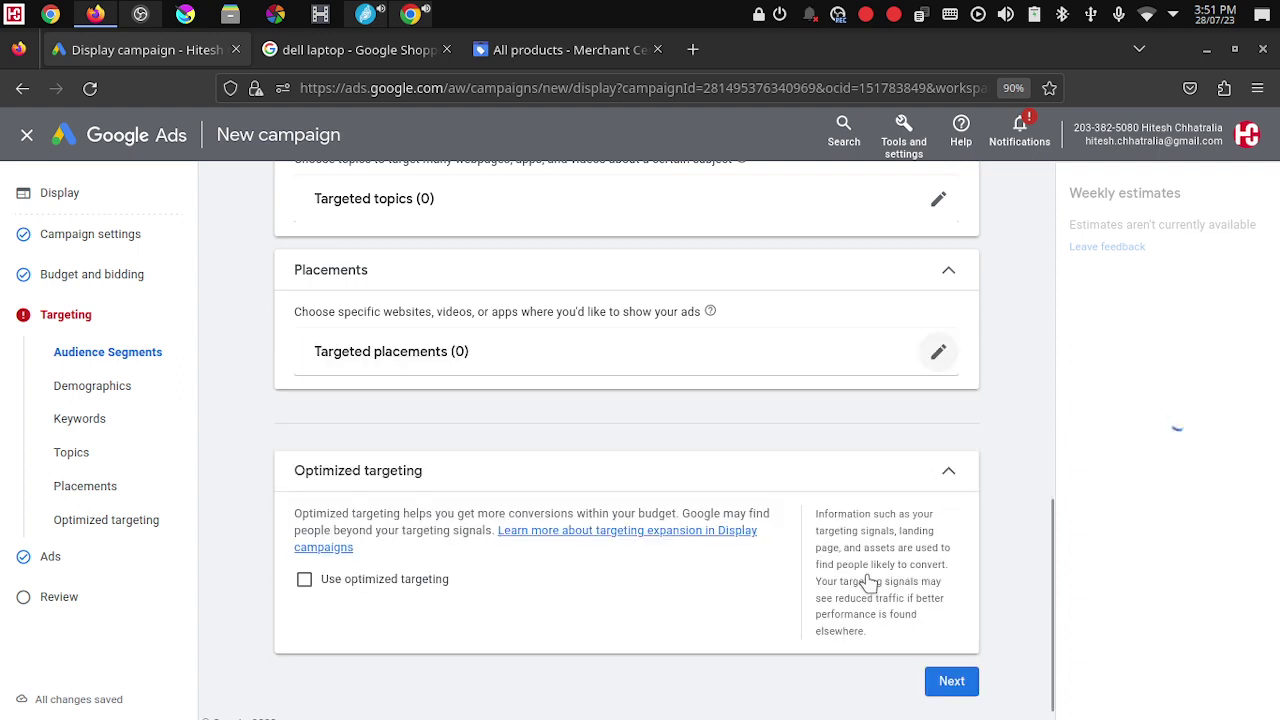
click(852, 351)
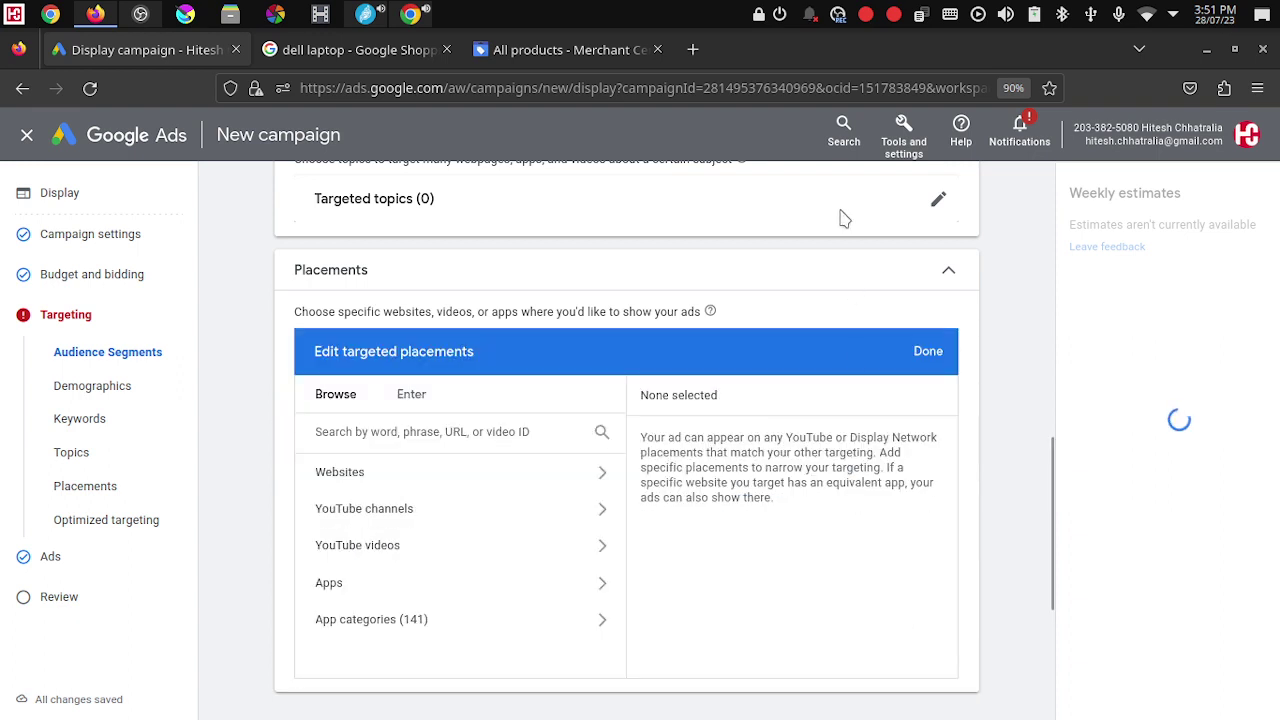
click(926, 353)
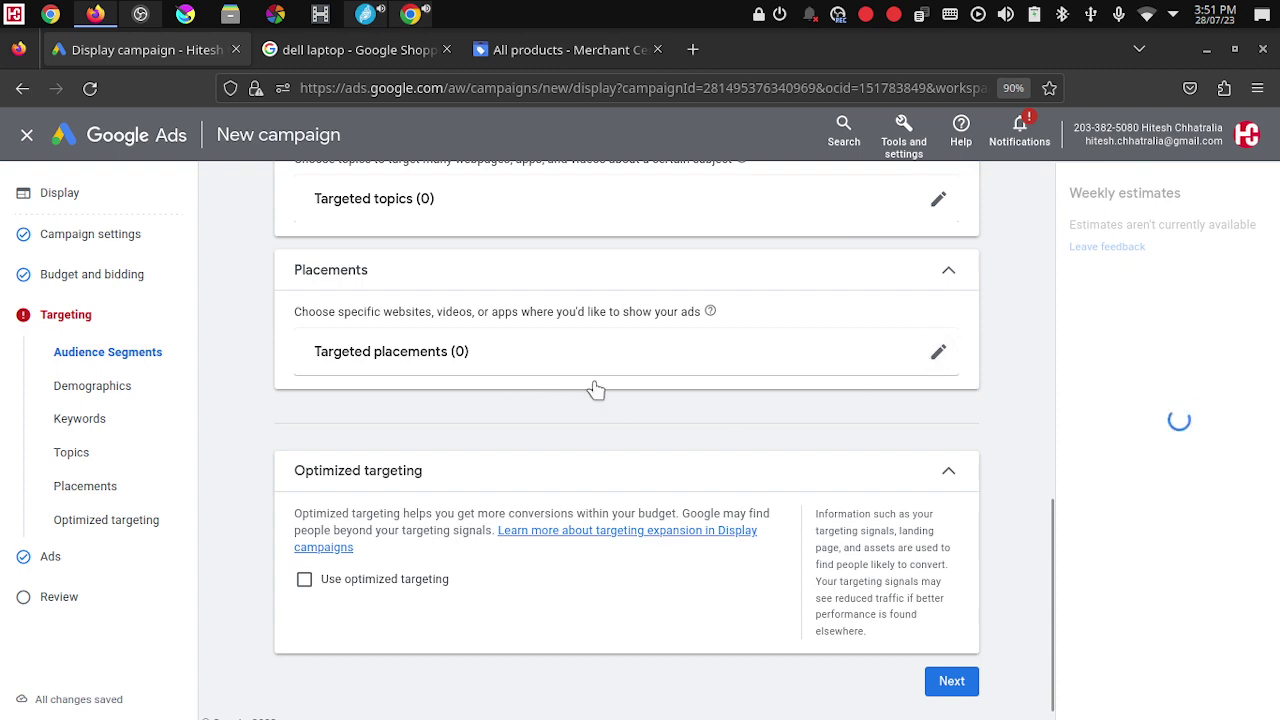
Step: Add ages 55 - 64, 65+ and Unknown plus every household income range to the targeted demographics, and finish editing them
scroll(595, 390, up, 1)
scroll(595, 390, up, 6)
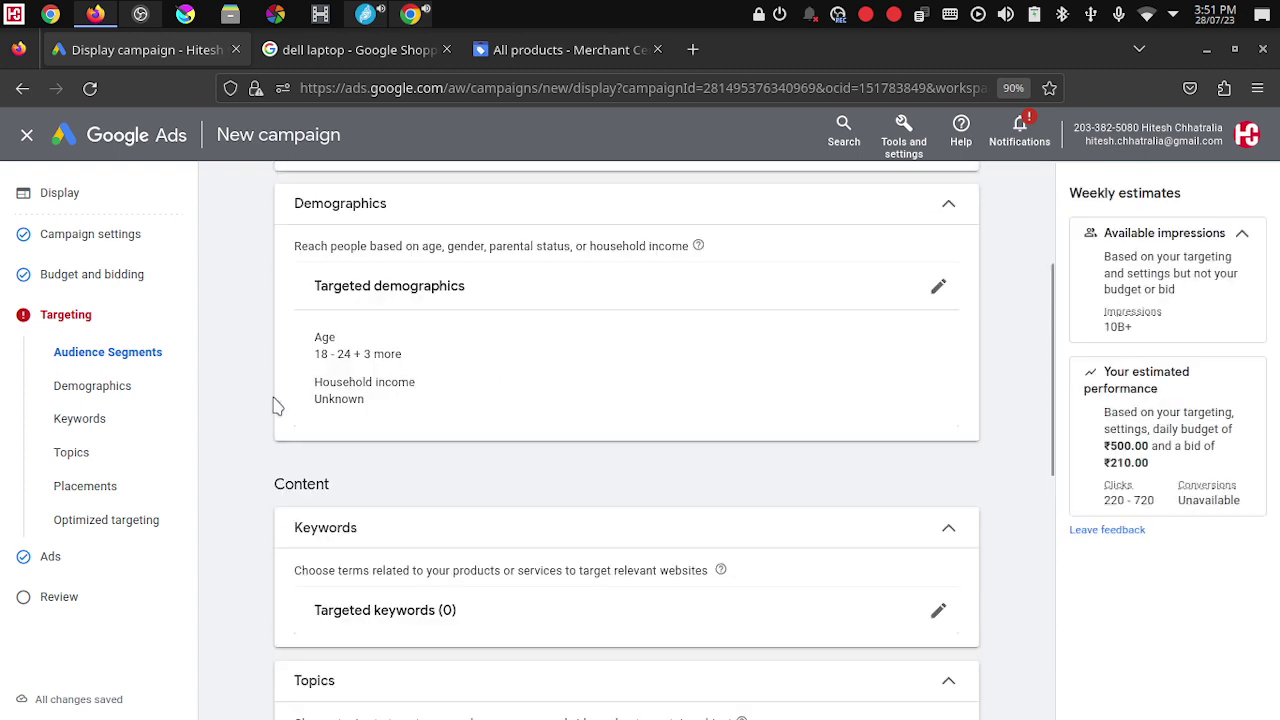
click(937, 288)
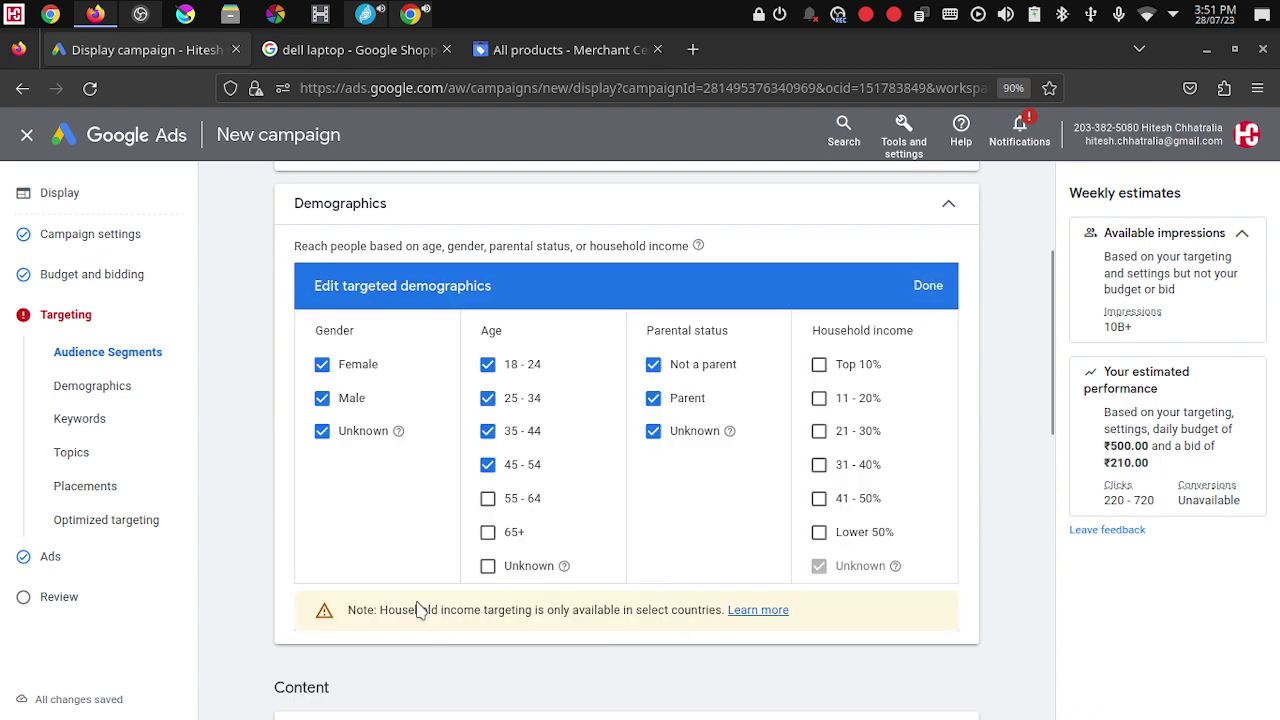
click(487, 498)
click(487, 532)
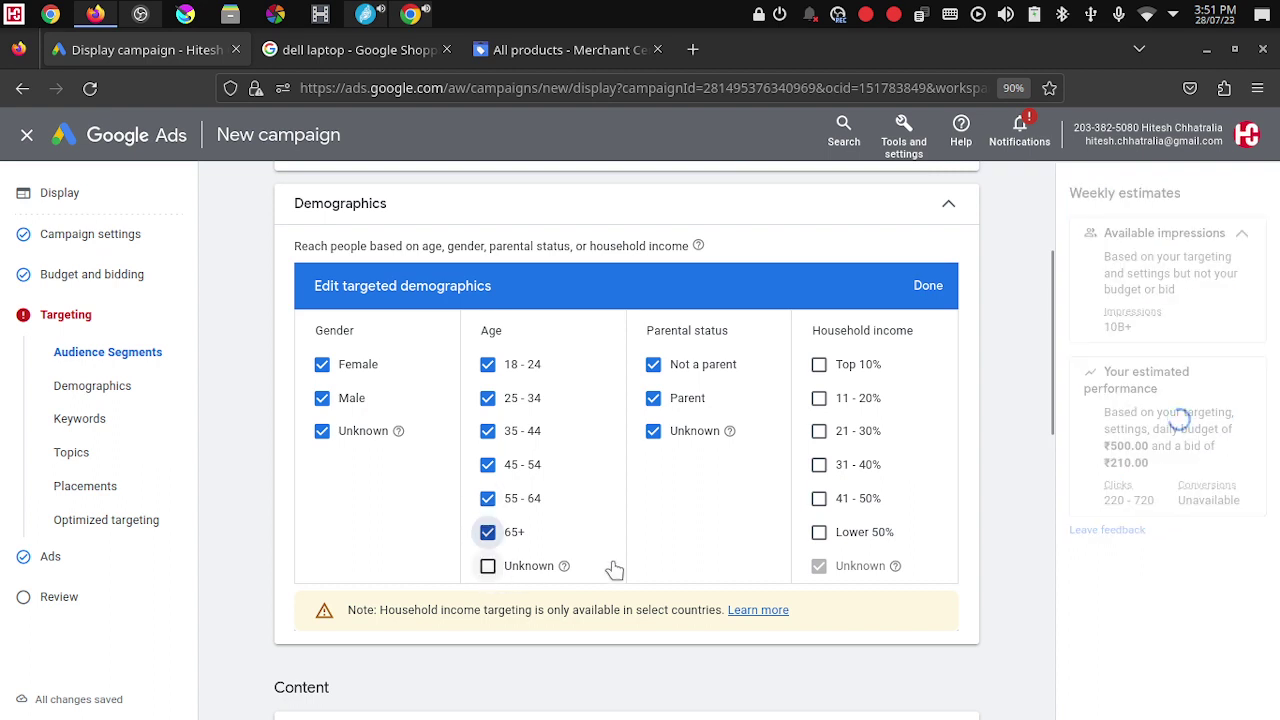
click(820, 534)
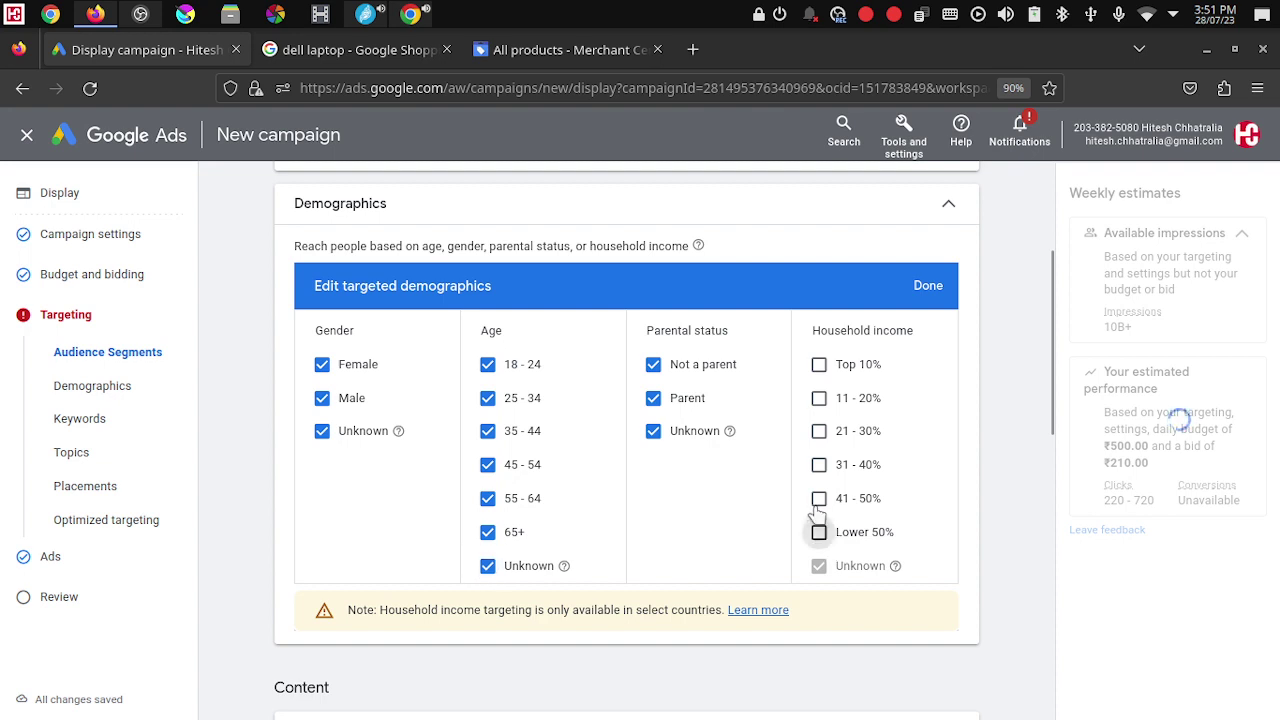
click(819, 431)
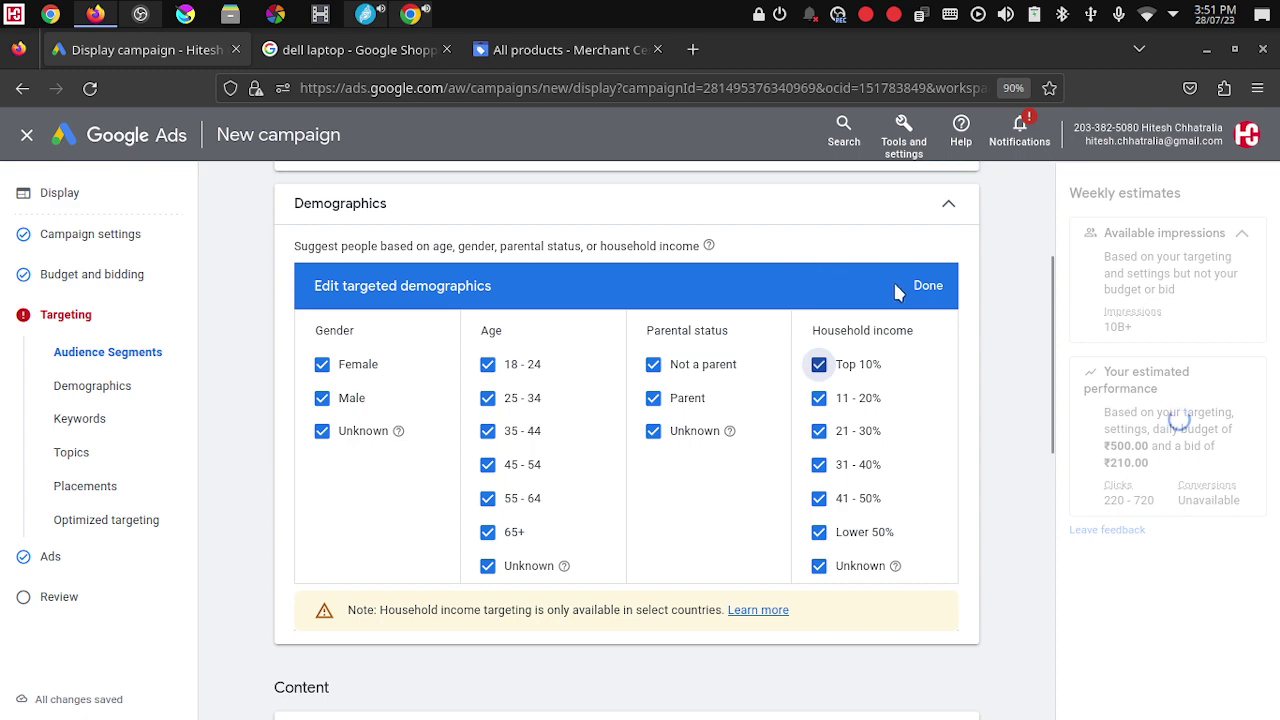
click(926, 292)
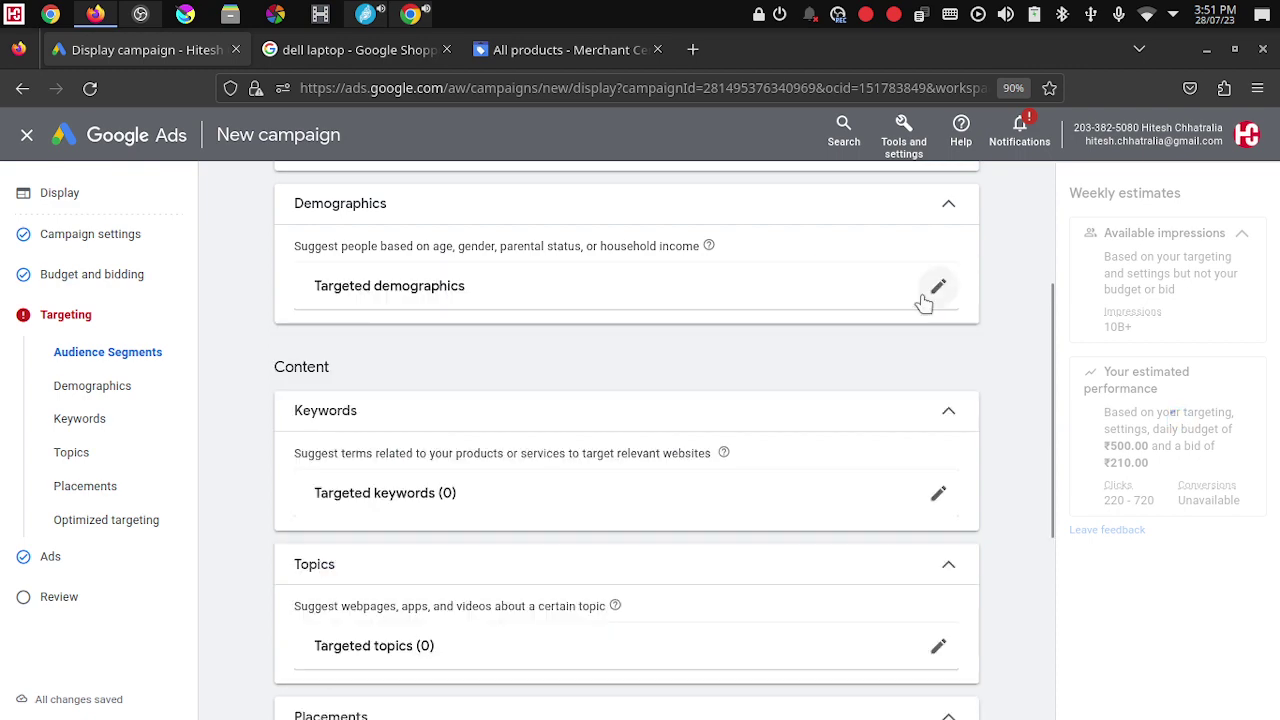
Step: Check the optimized targeting section and continue past ad creation to the campaign review
scroll(923, 329, down, 4)
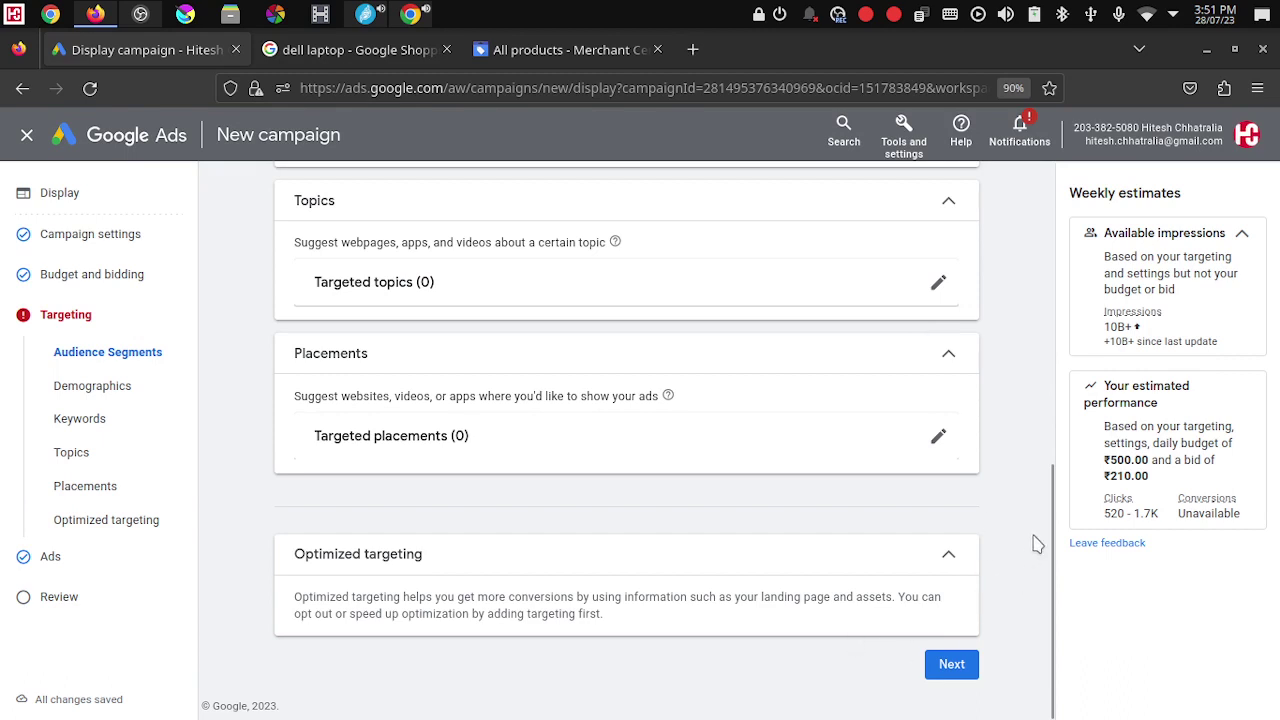
click(677, 574)
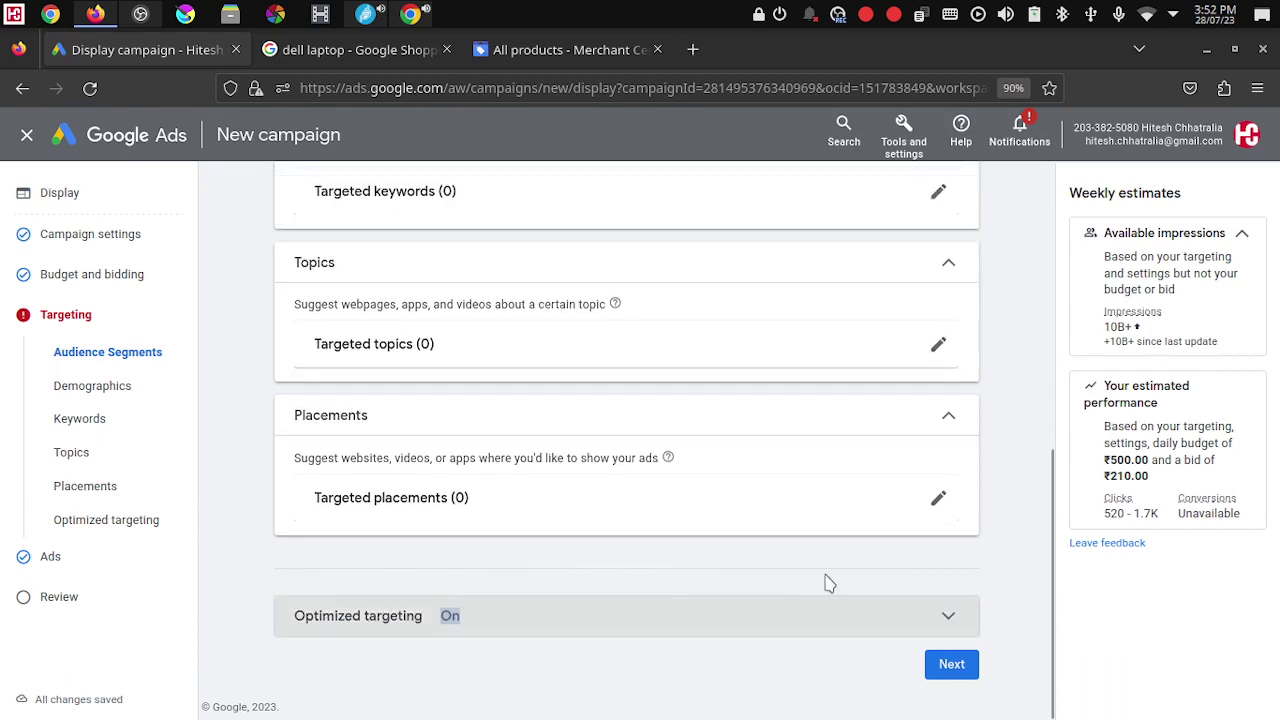
click(948, 614)
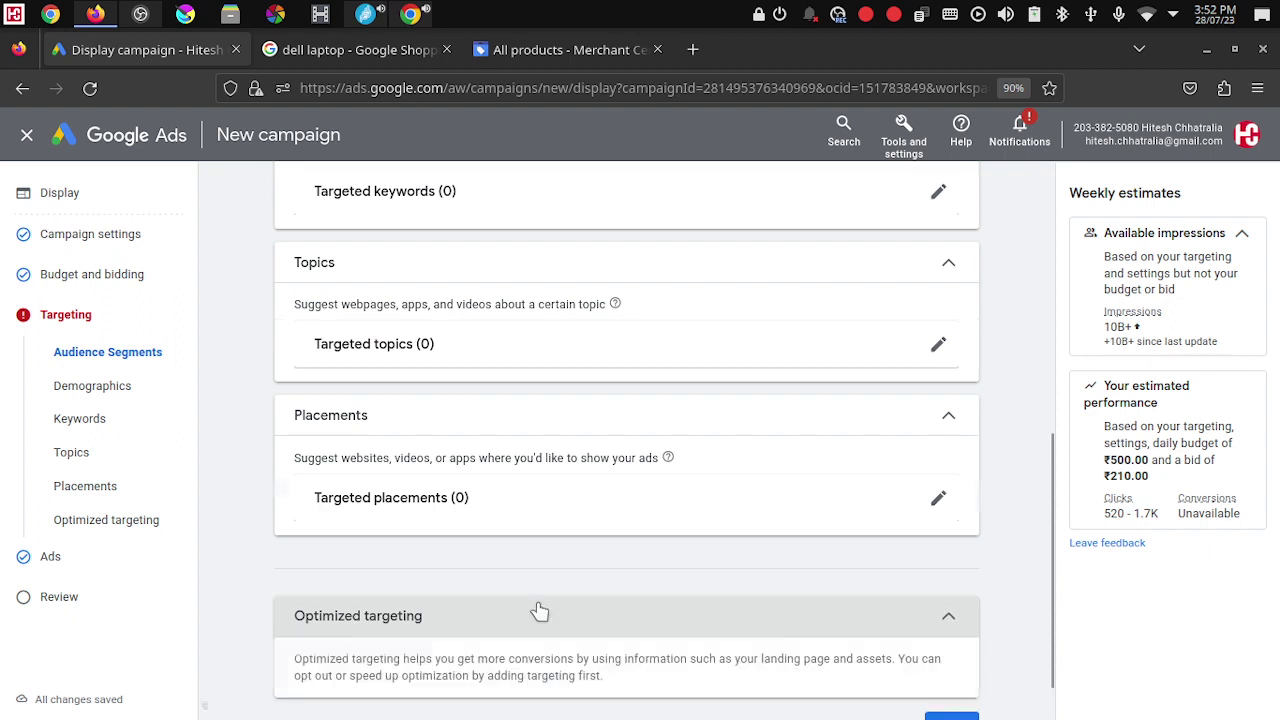
scroll(540, 611, down, 1)
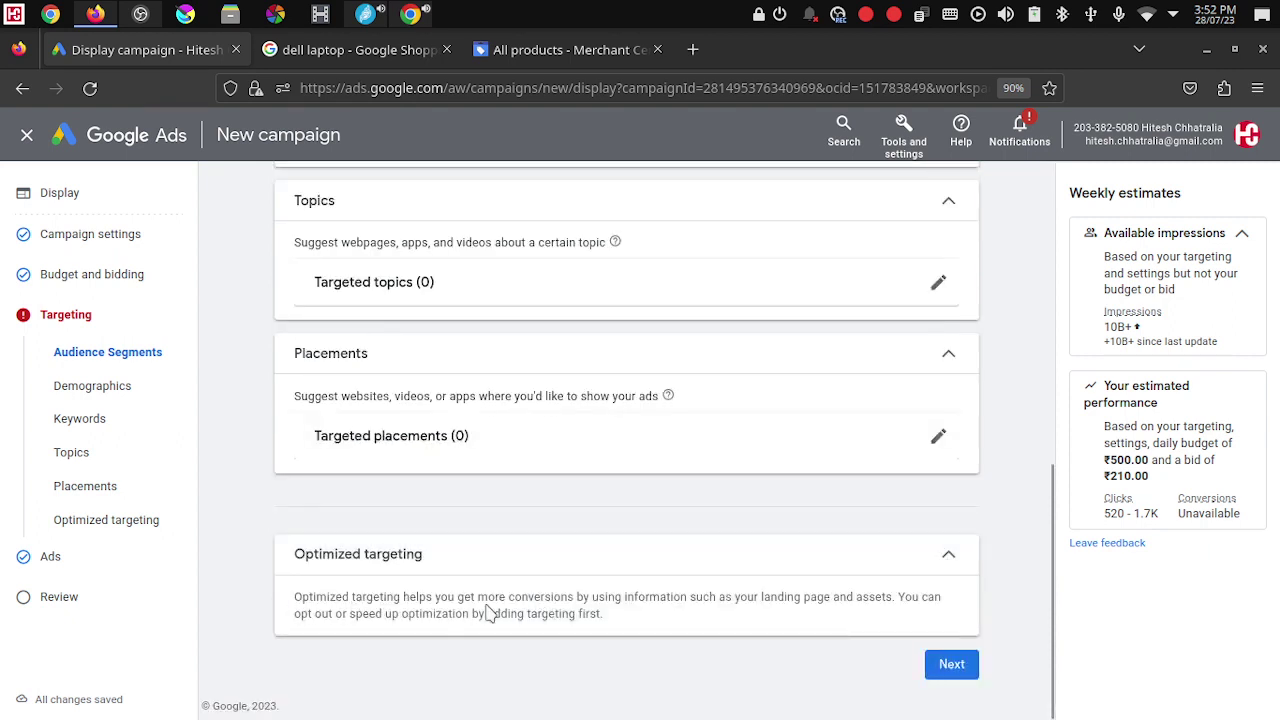
click(951, 665)
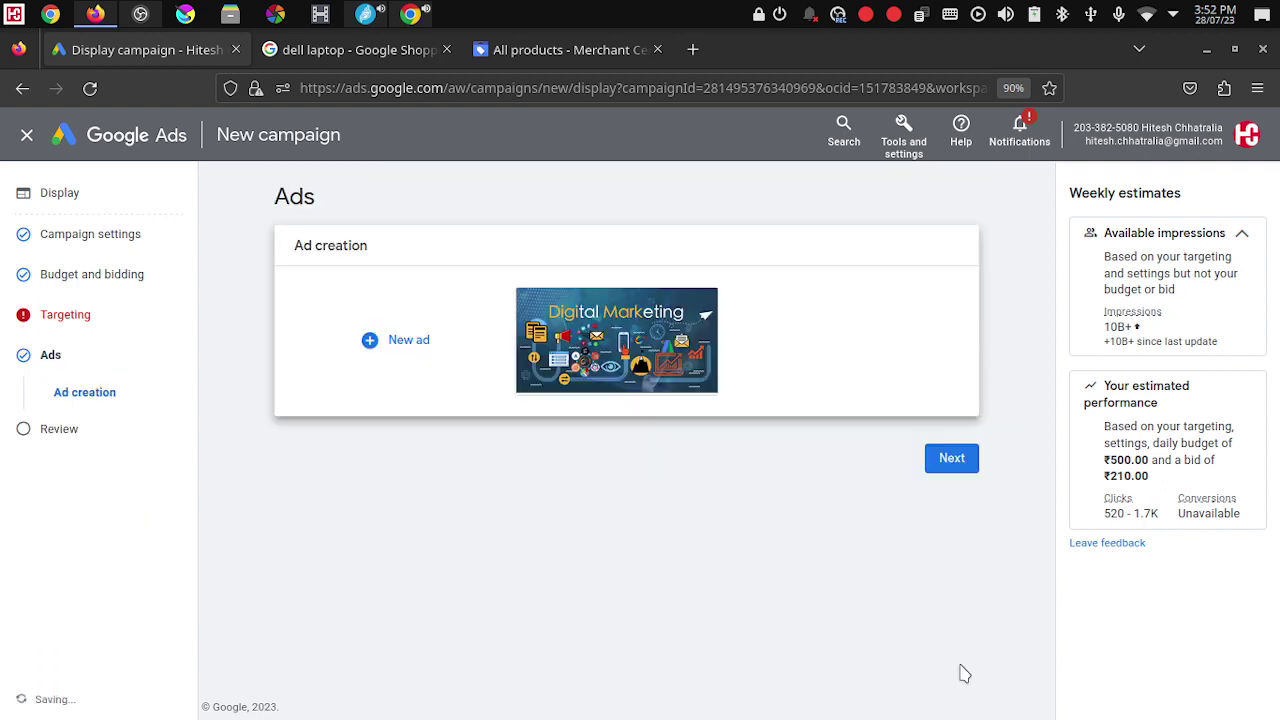
click(951, 460)
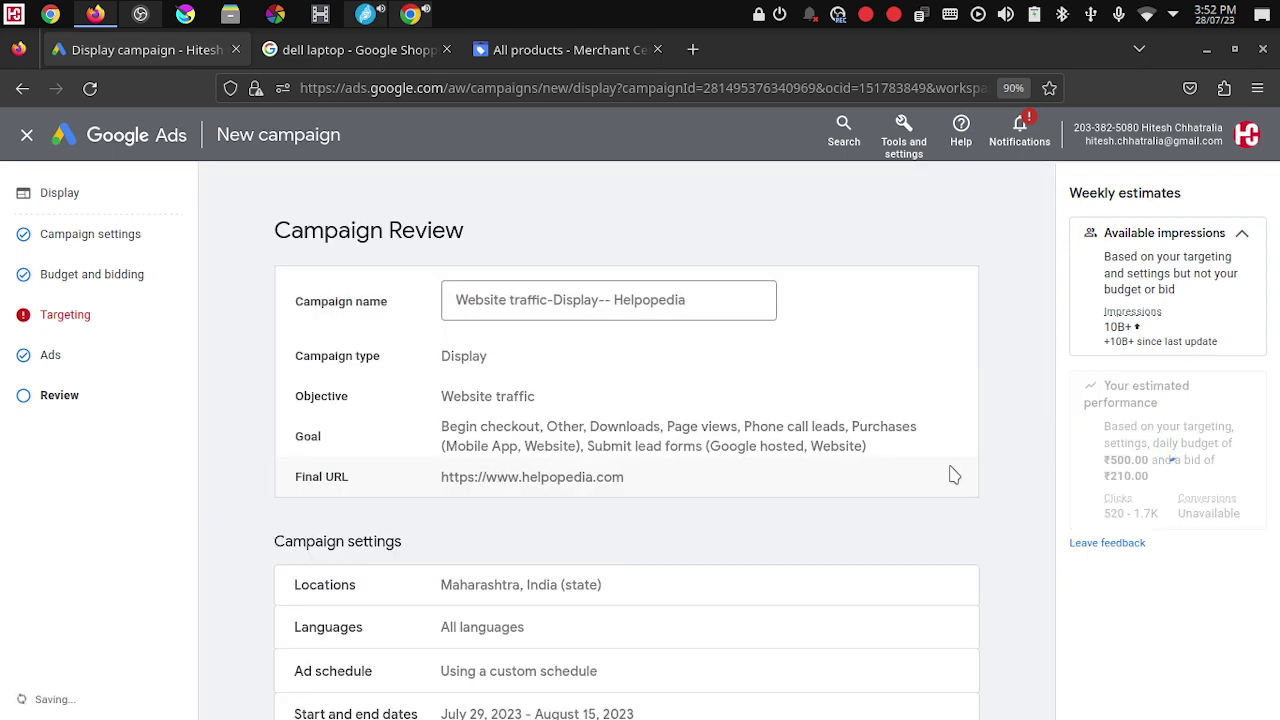
Step: Look through the campaign review from the campaign settings to the ad group, and leave the new campaign setup
scroll(945, 485, down, 5)
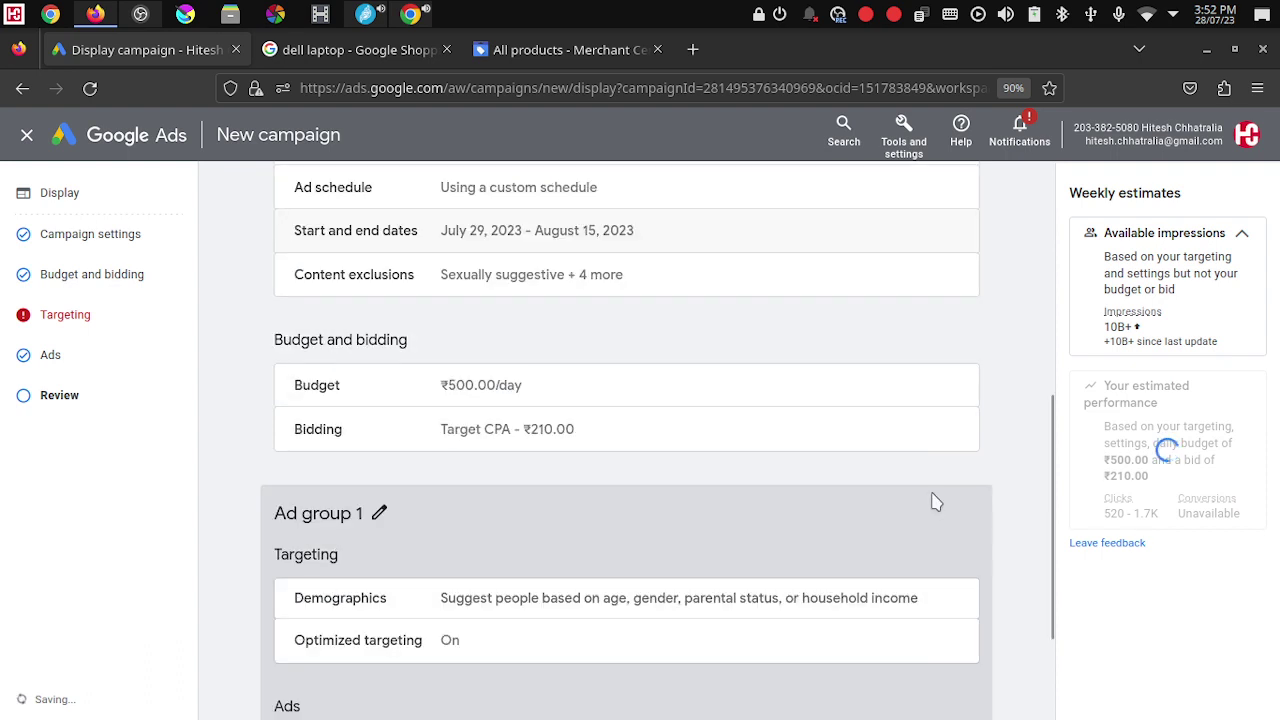
scroll(935, 500, down, 3)
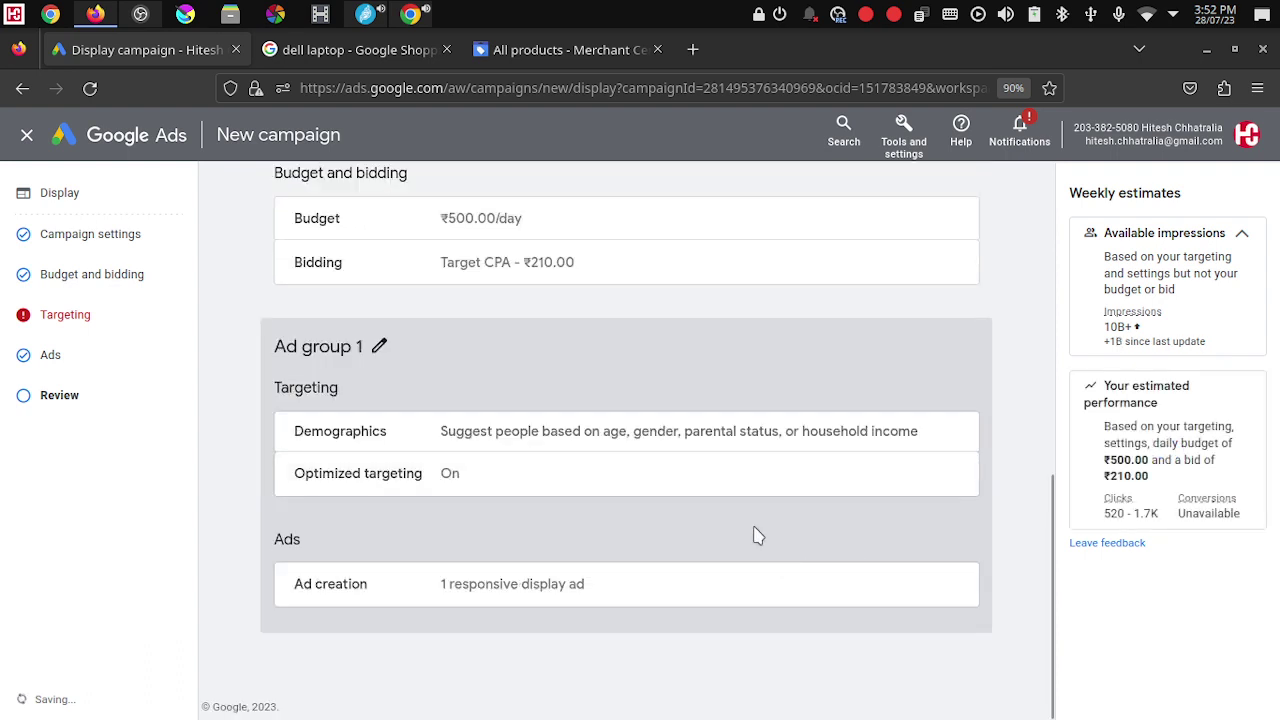
click(745, 572)
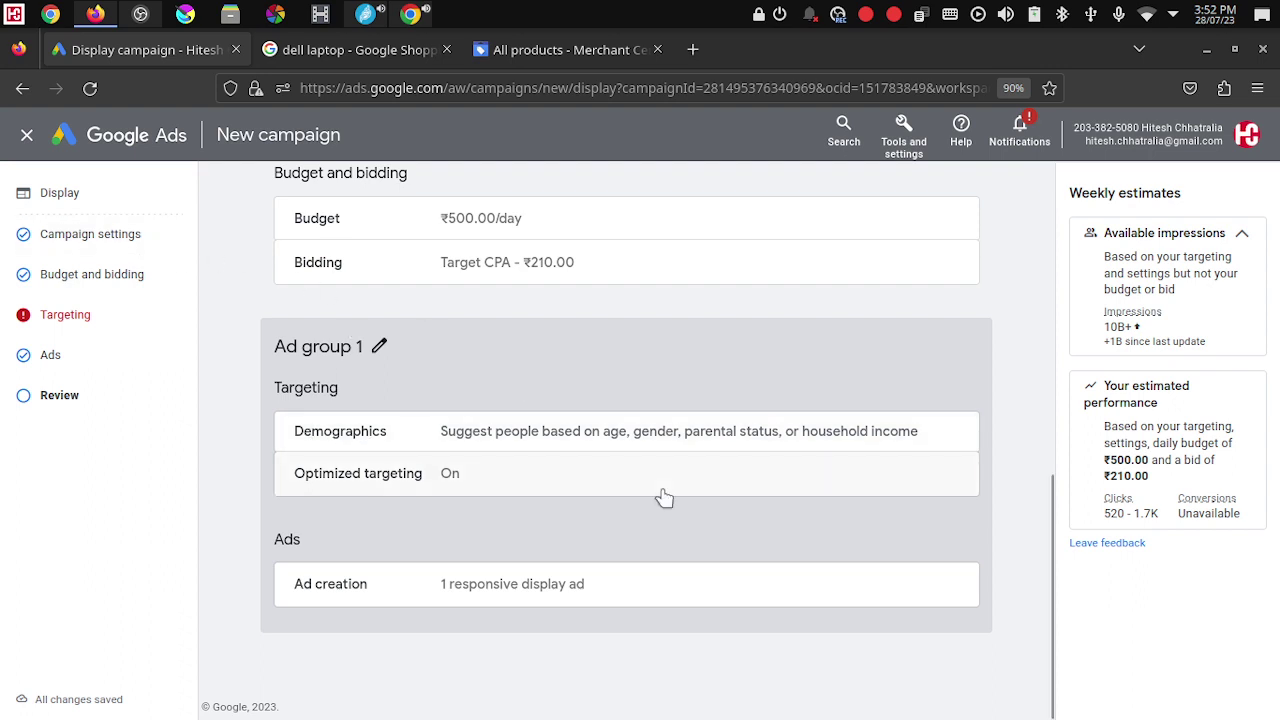
scroll(664, 497, up, 3)
scroll(664, 497, up, 6)
scroll(686, 511, down, 8)
click(27, 137)
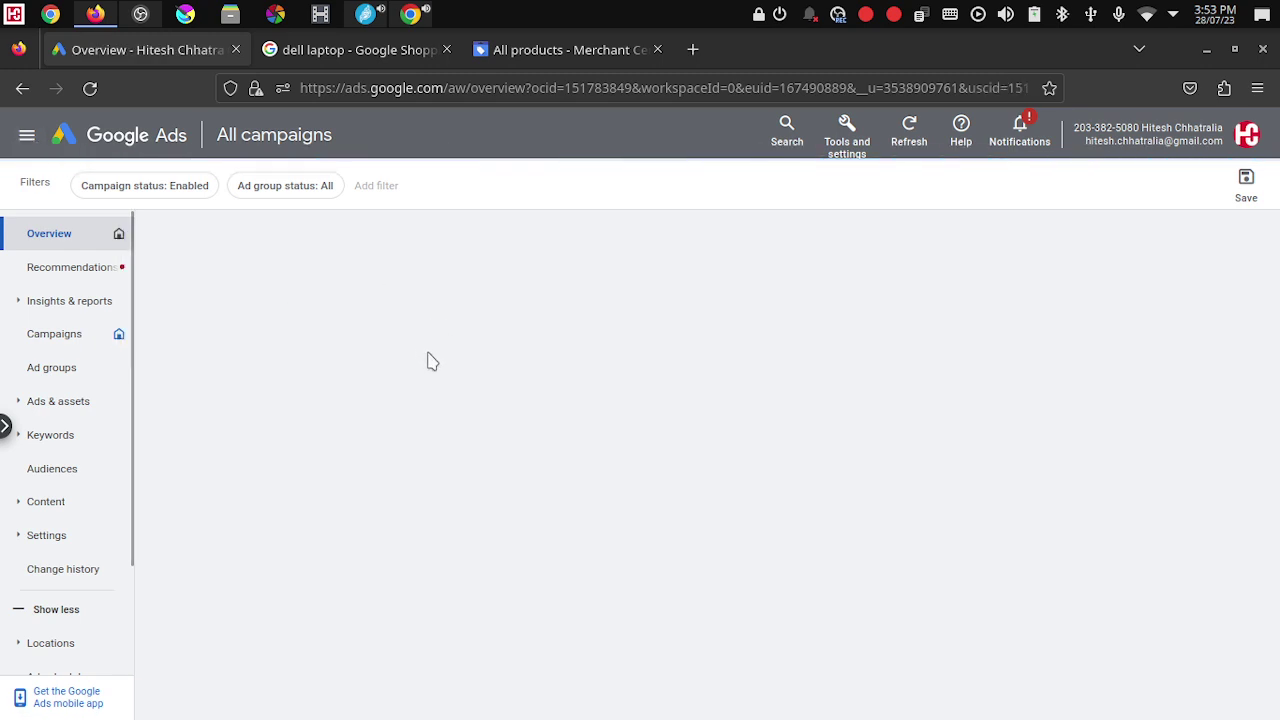
Step: Open the sitelinks recommendation from the account notice and dismiss all sitelinks recommendations with the reason "I will do it later"
key(ctrl+0)
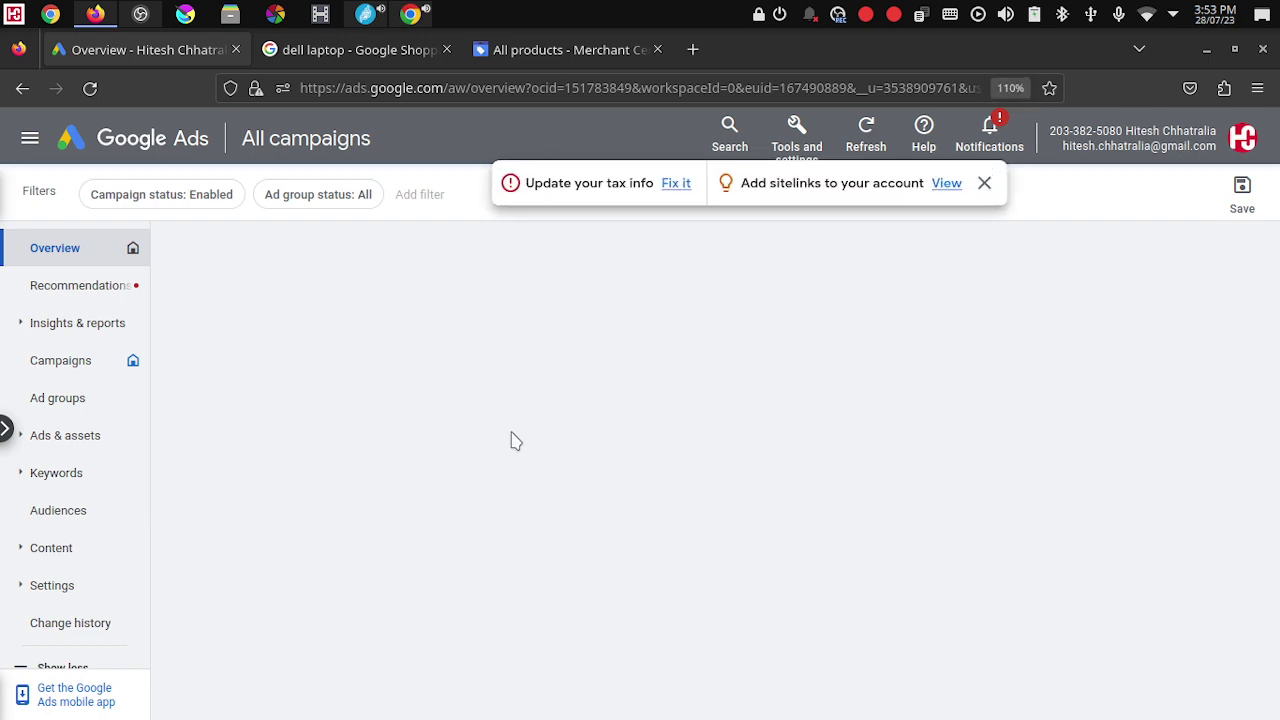
click(984, 183)
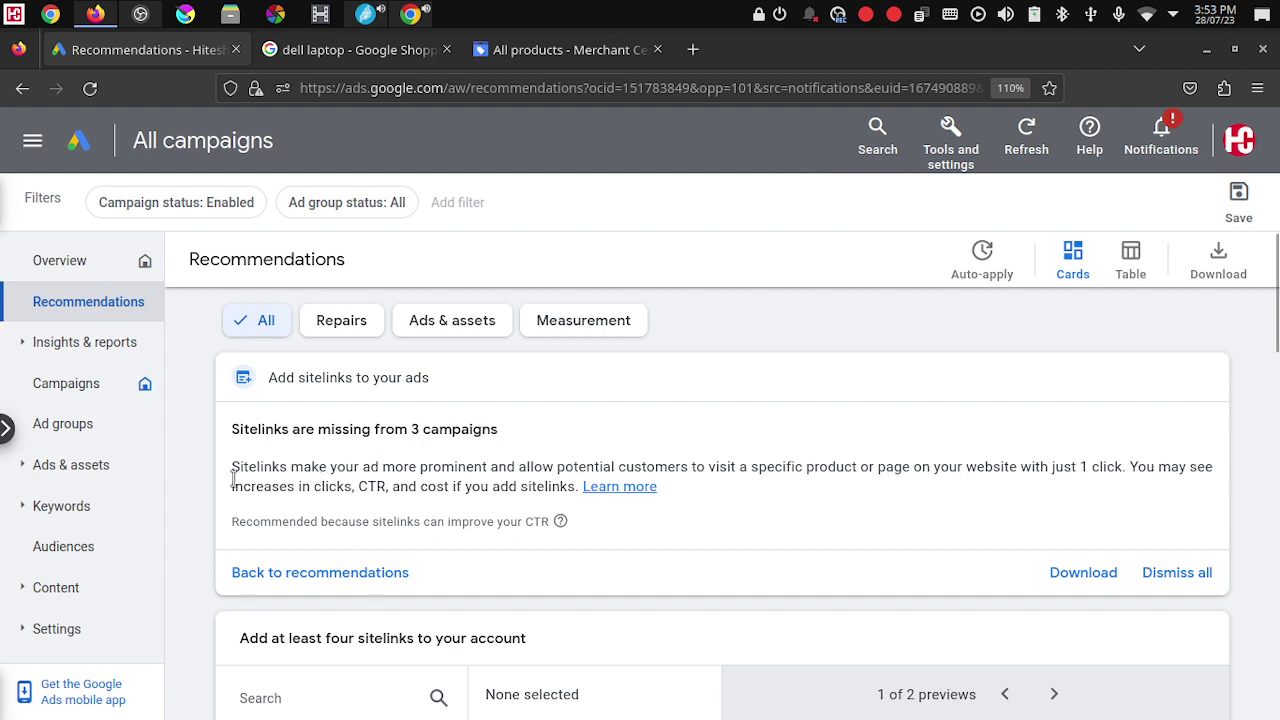
click(1186, 580)
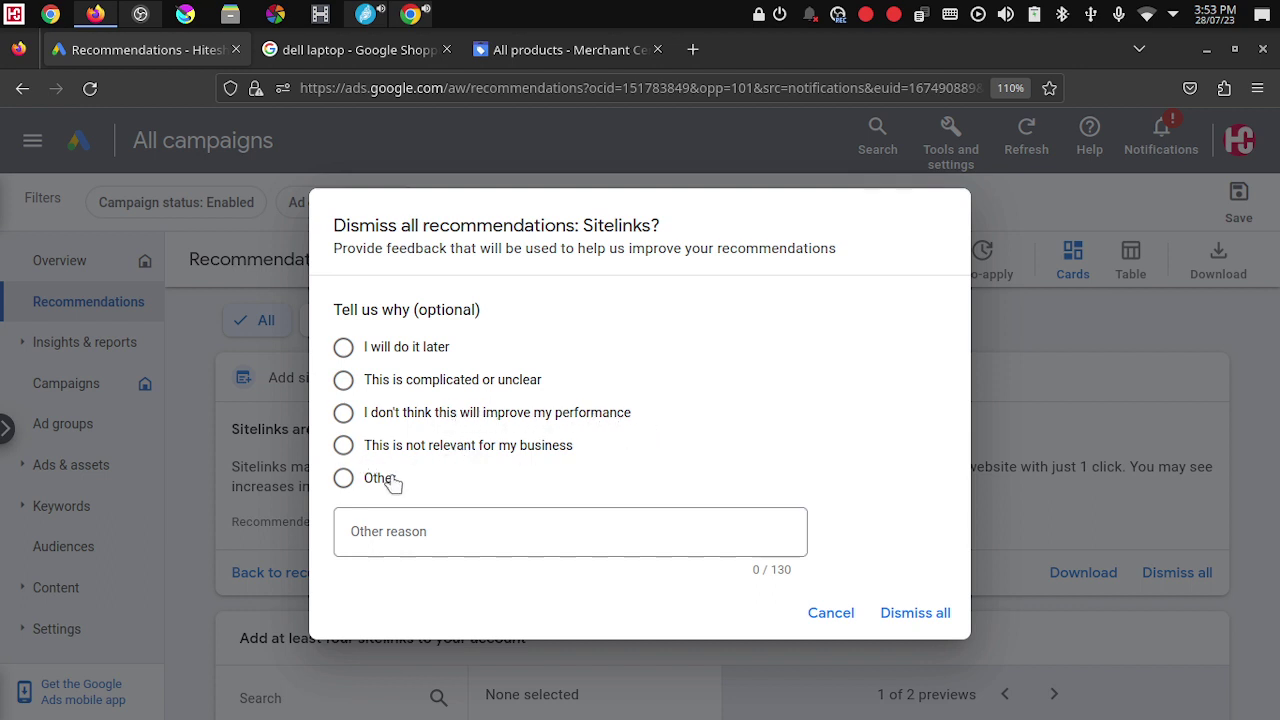
click(384, 356)
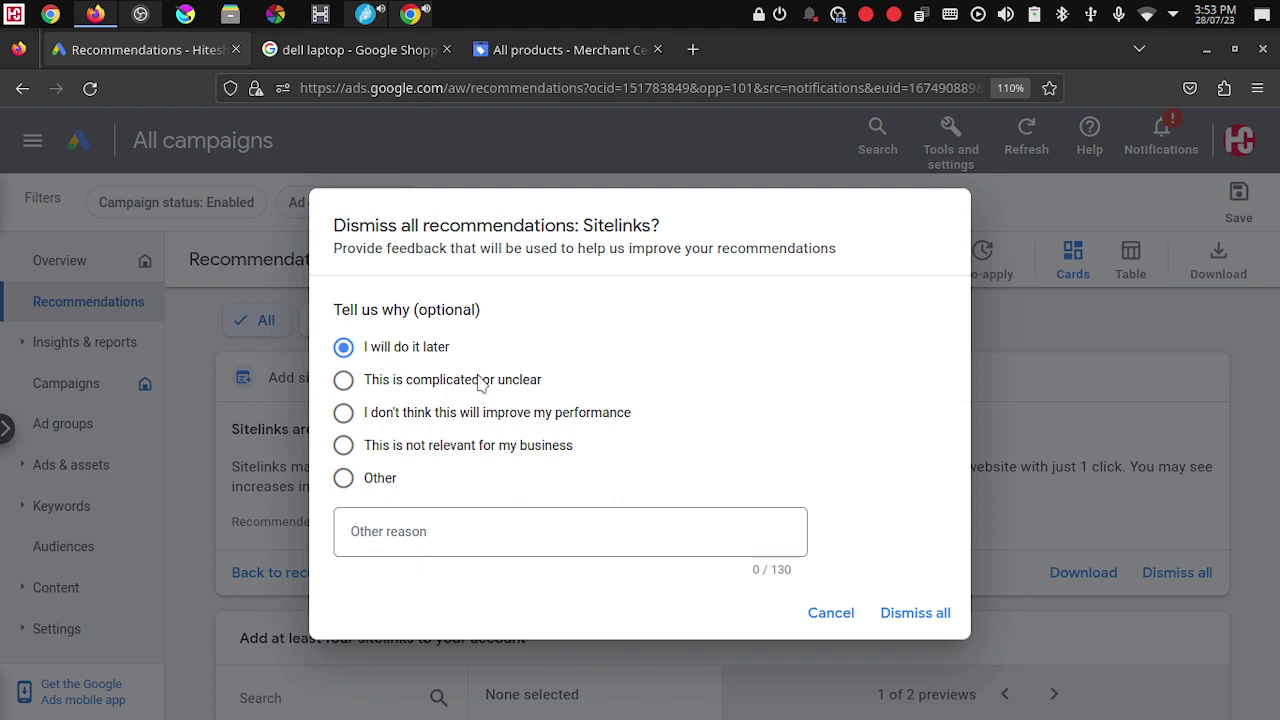
click(897, 615)
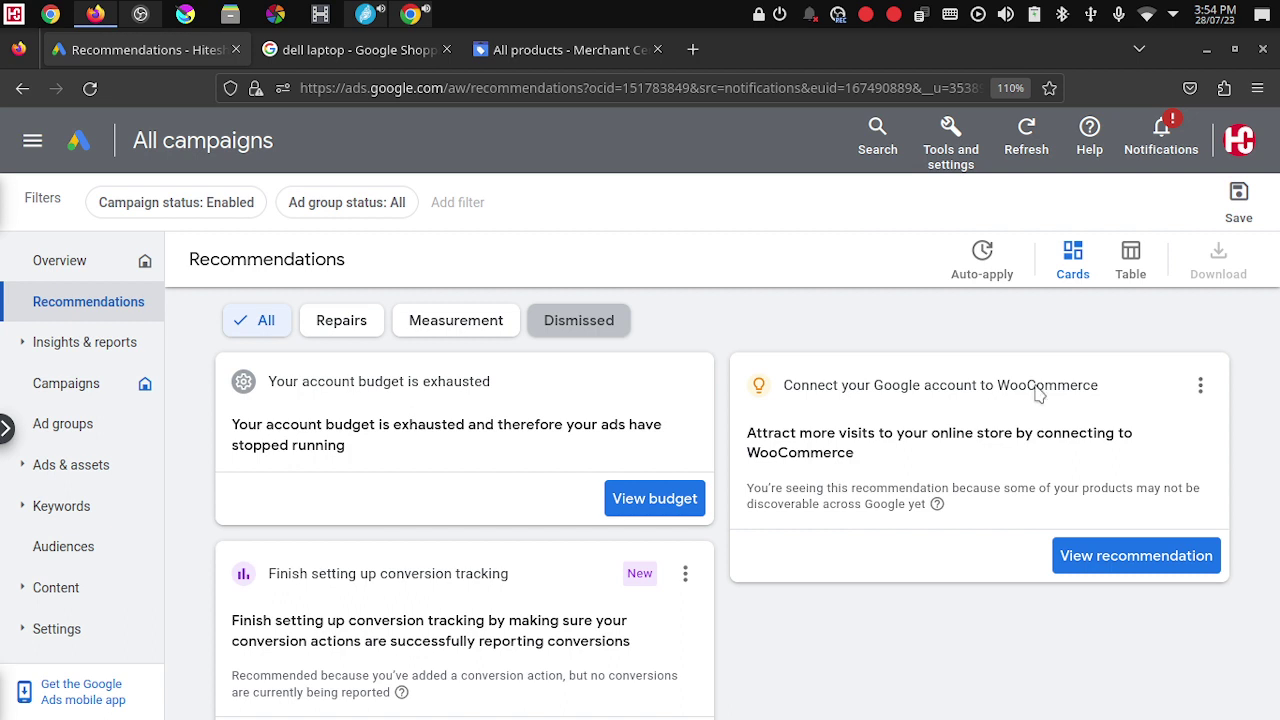
Step: Go through the account overview to the campaigns list and examine the drafts in progress
click(62, 261)
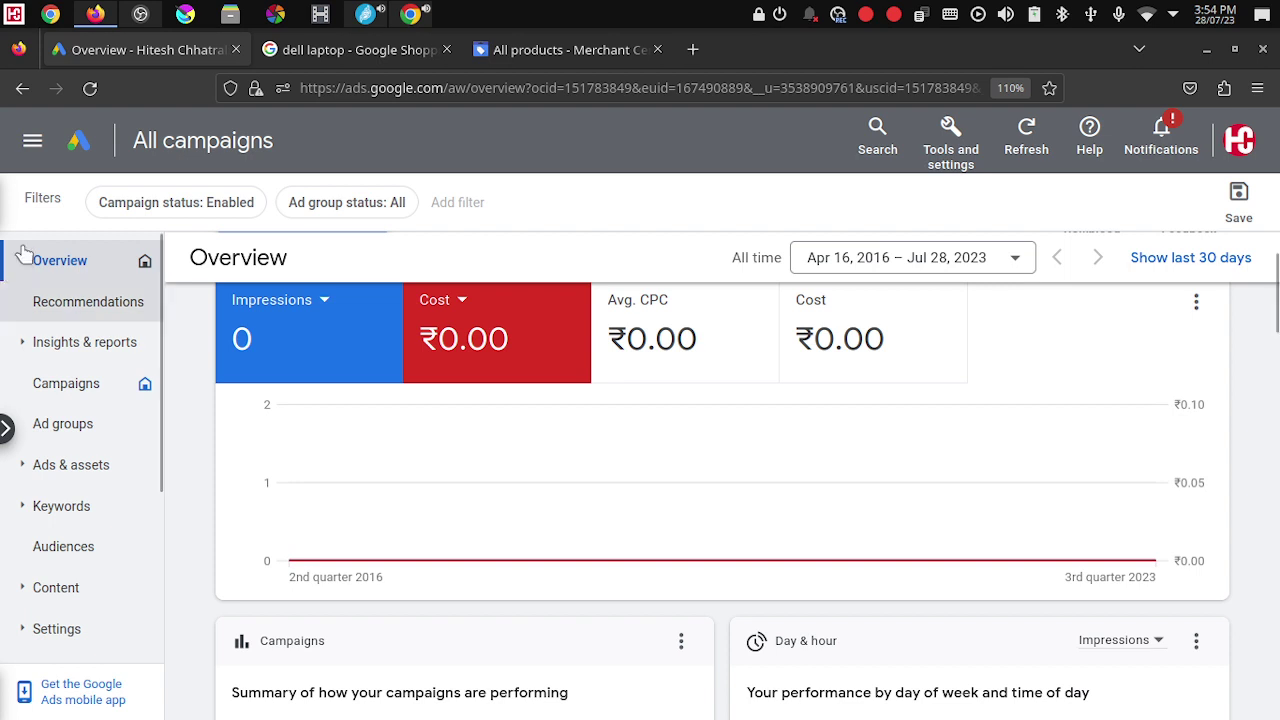
click(62, 389)
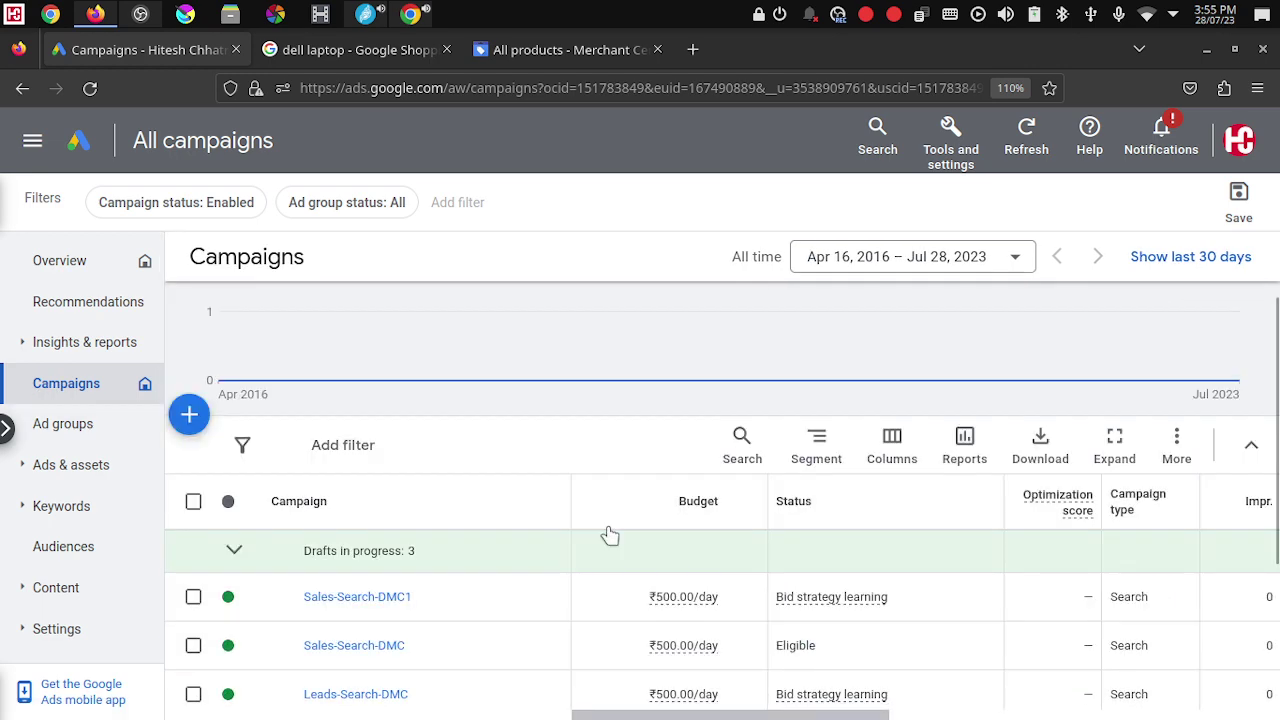
scroll(590, 540, down, 2)
scroll(331, 462, up, 2)
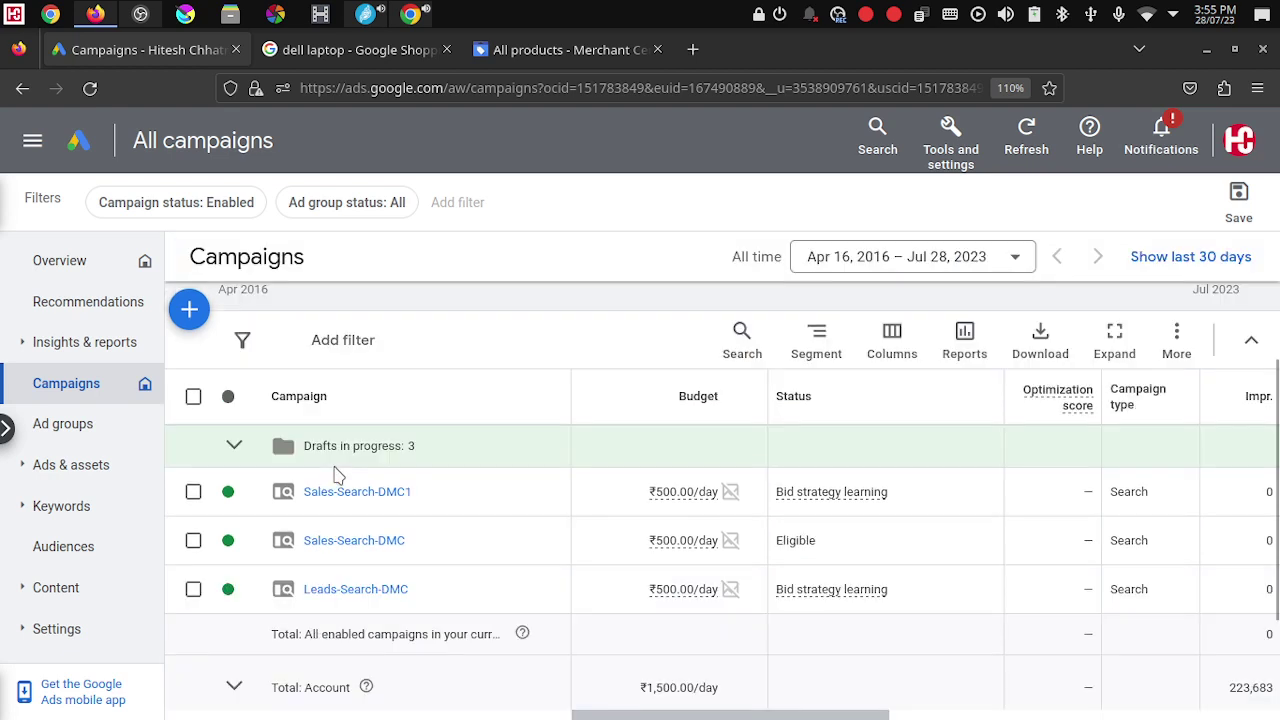
click(235, 448)
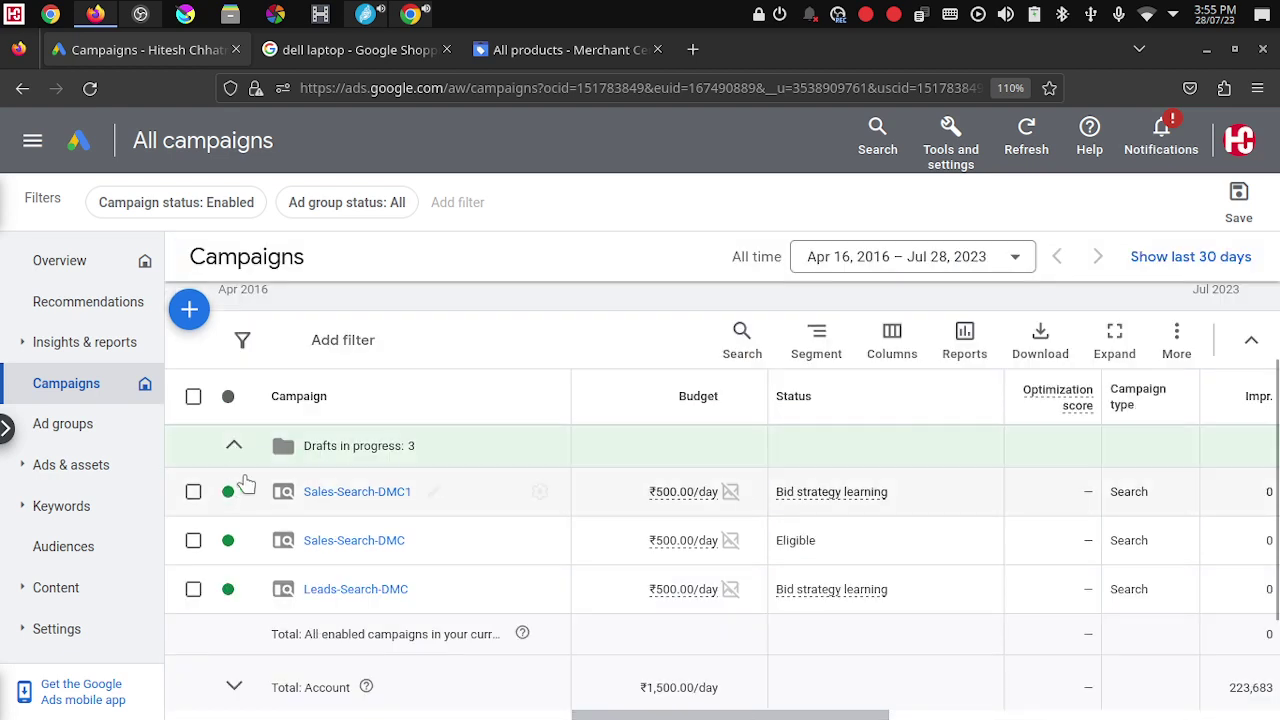
click(236, 449)
click(236, 449)
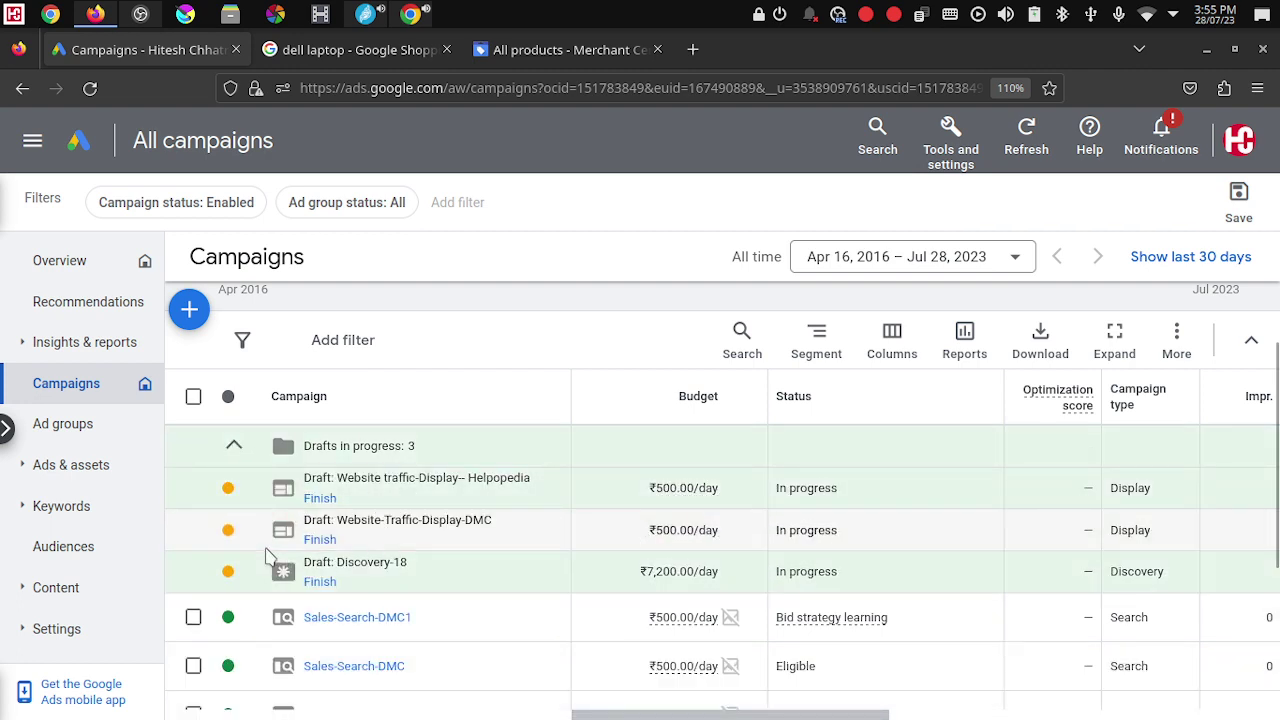
click(232, 450)
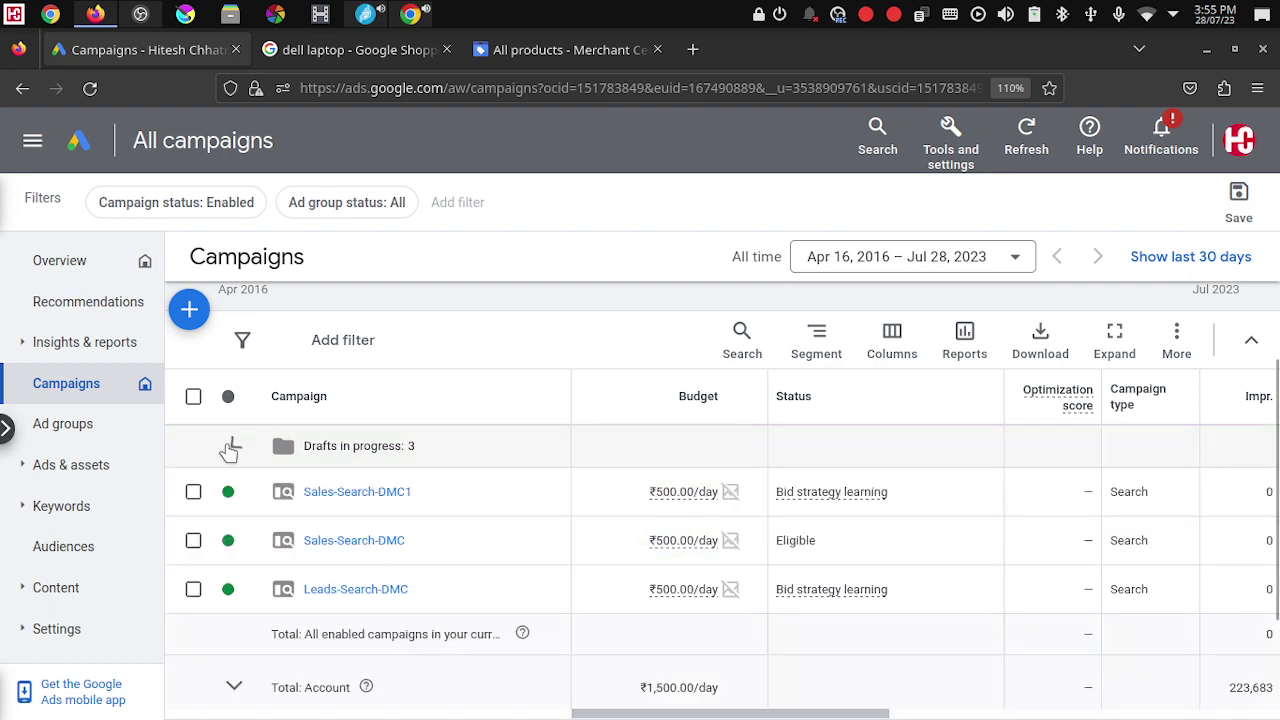
Step: Start a new campaign with the Product and brand consideration objective
click(189, 310)
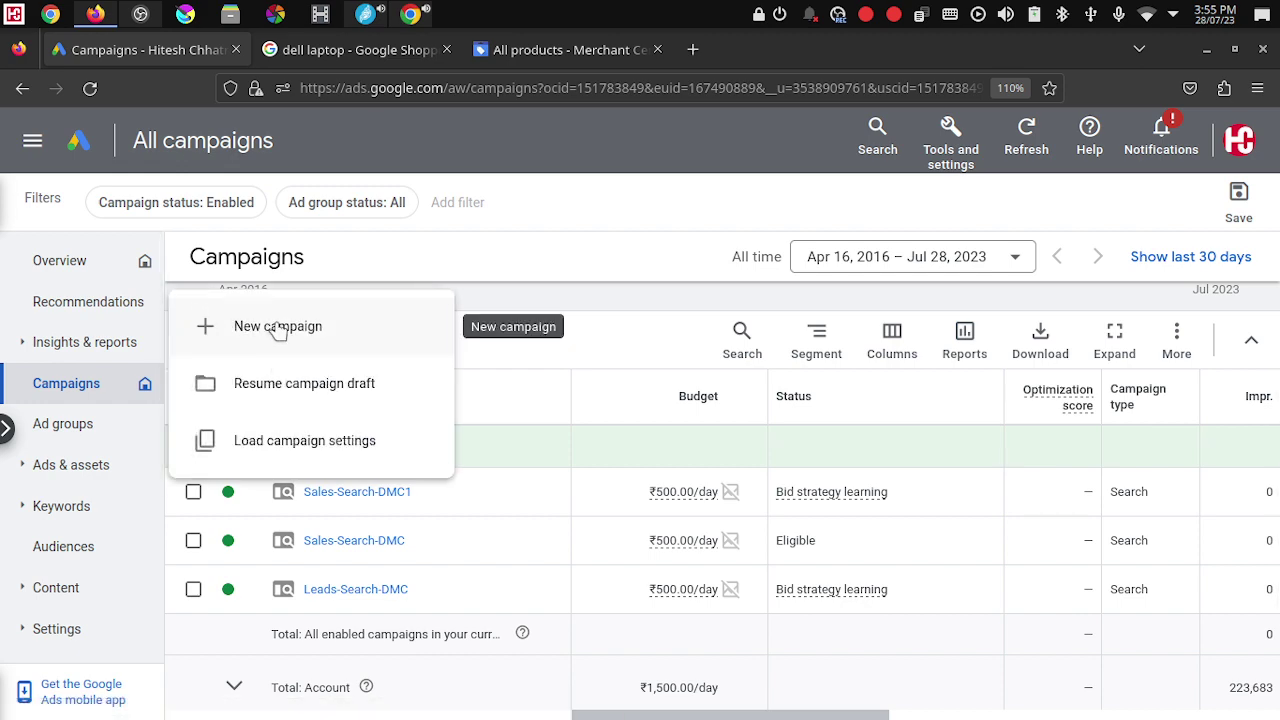
click(277, 330)
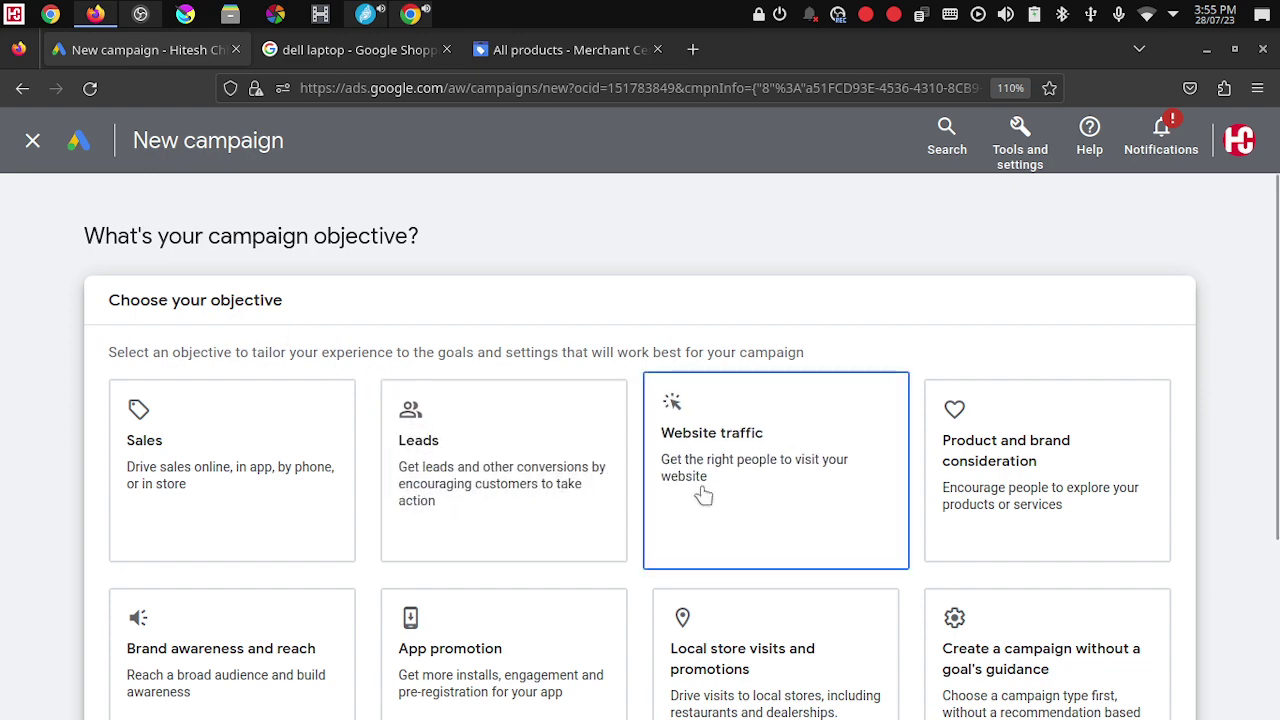
scroll(749, 457, down, 2)
scroll(749, 455, up, 2)
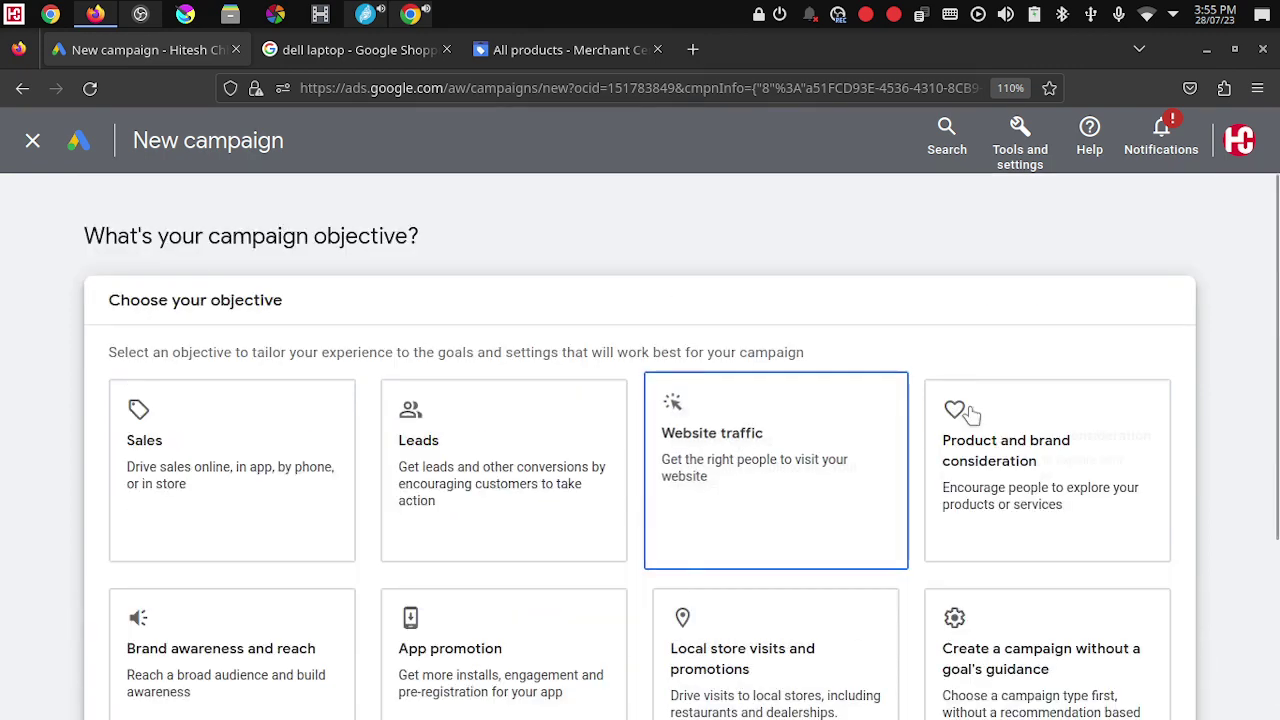
click(1020, 455)
Step: Keep the Video campaign type with the Get views subtype and continue to the campaign settings
scroll(1024, 455, down, 2)
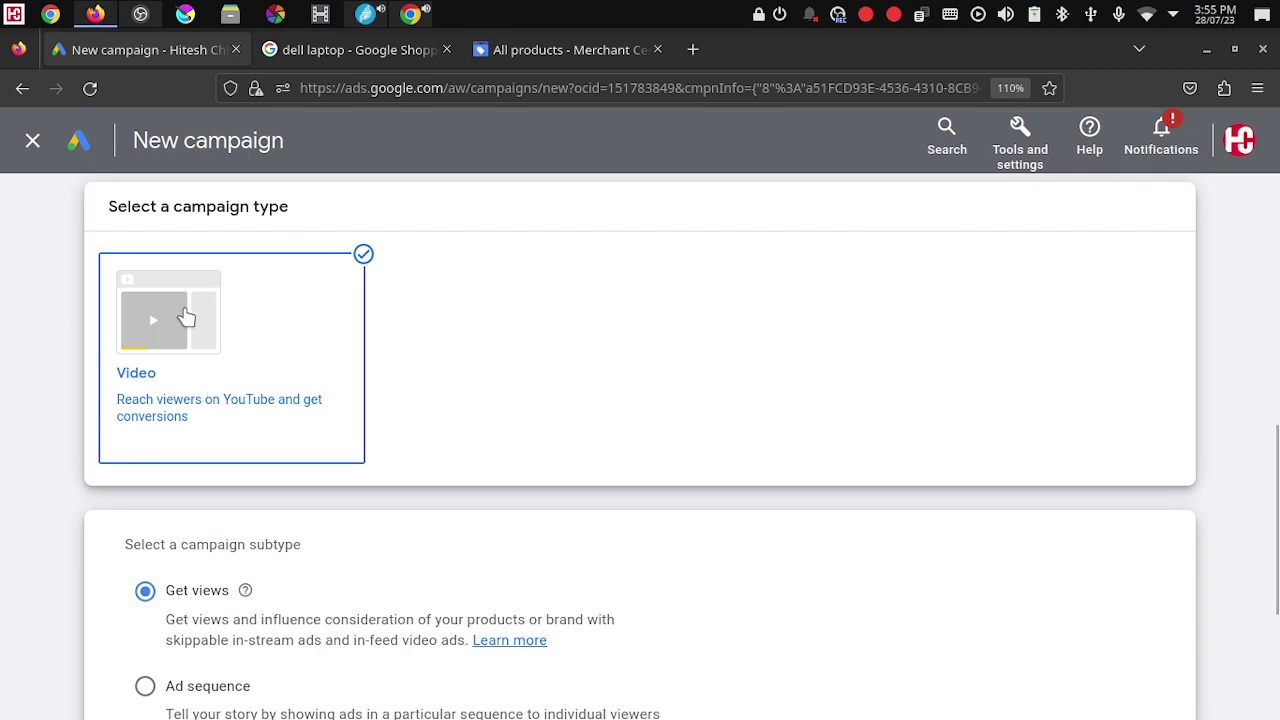
scroll(656, 306, down, 2)
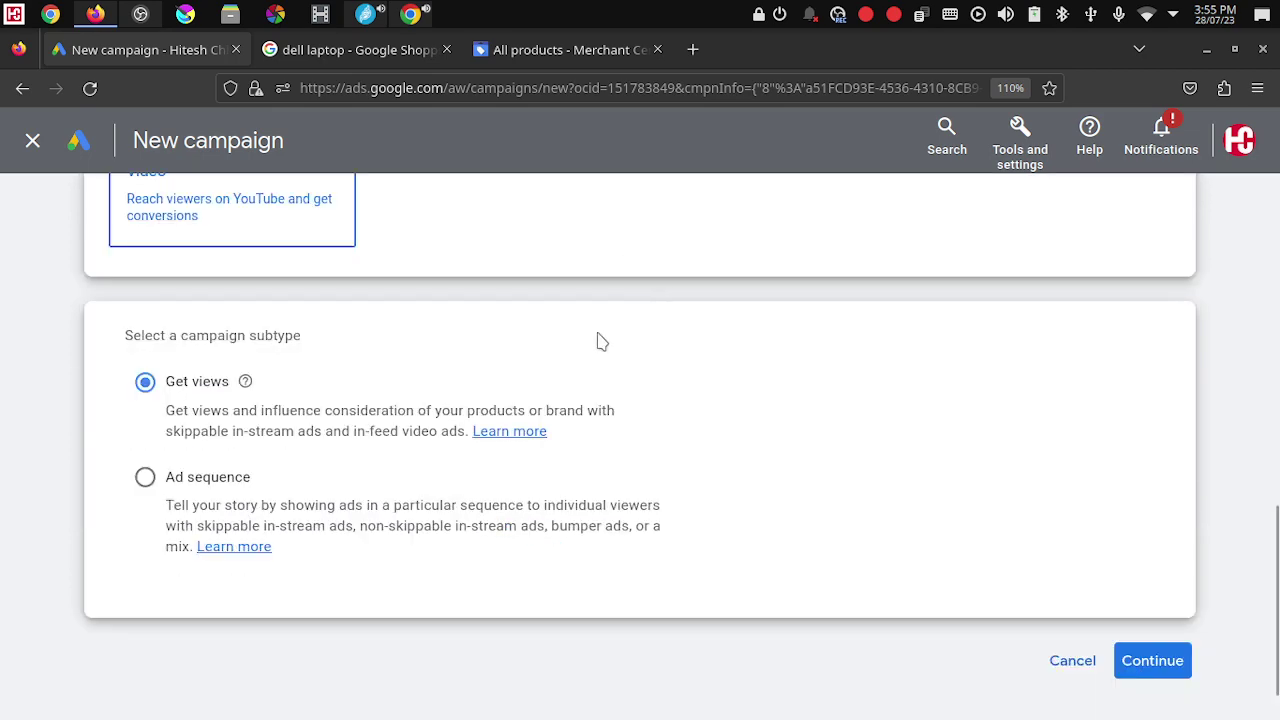
mouse_move(174, 396)
mouse_move(215, 436)
click(1156, 666)
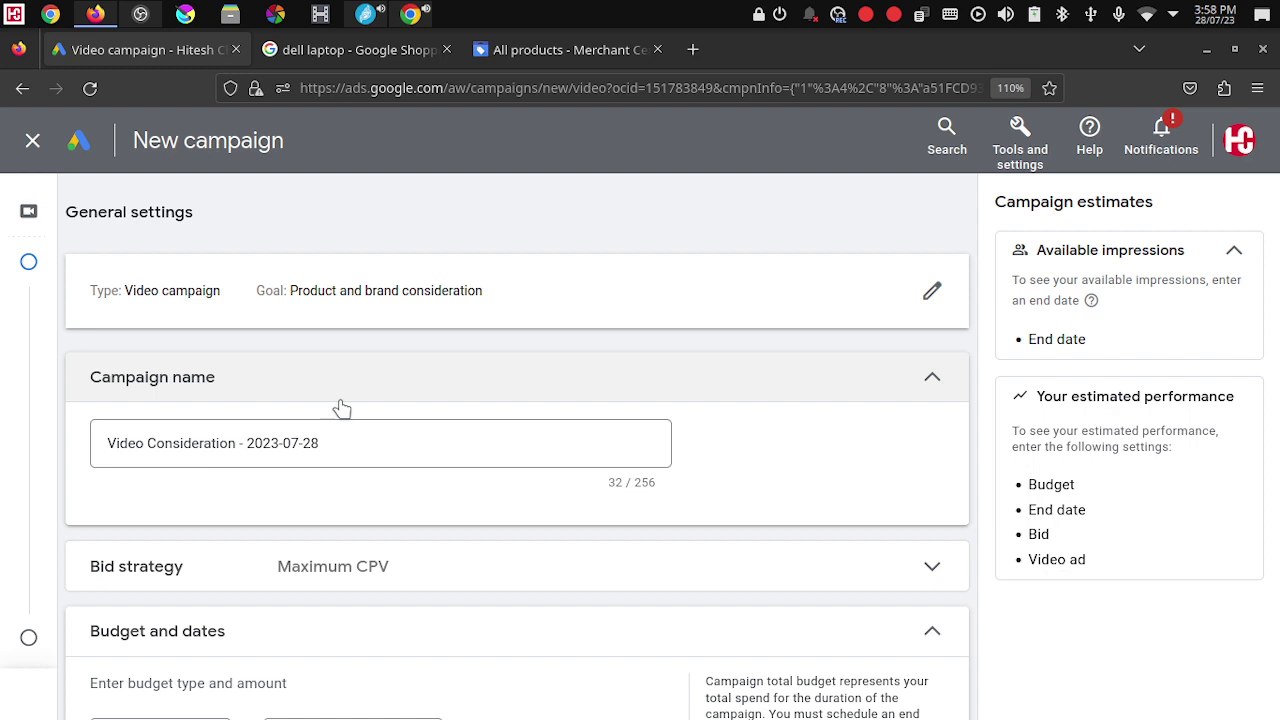
Step: Replace the date in the campaign name so it reads "Video Consideration - Helpopedia Intro"
mouse_move(28, 360)
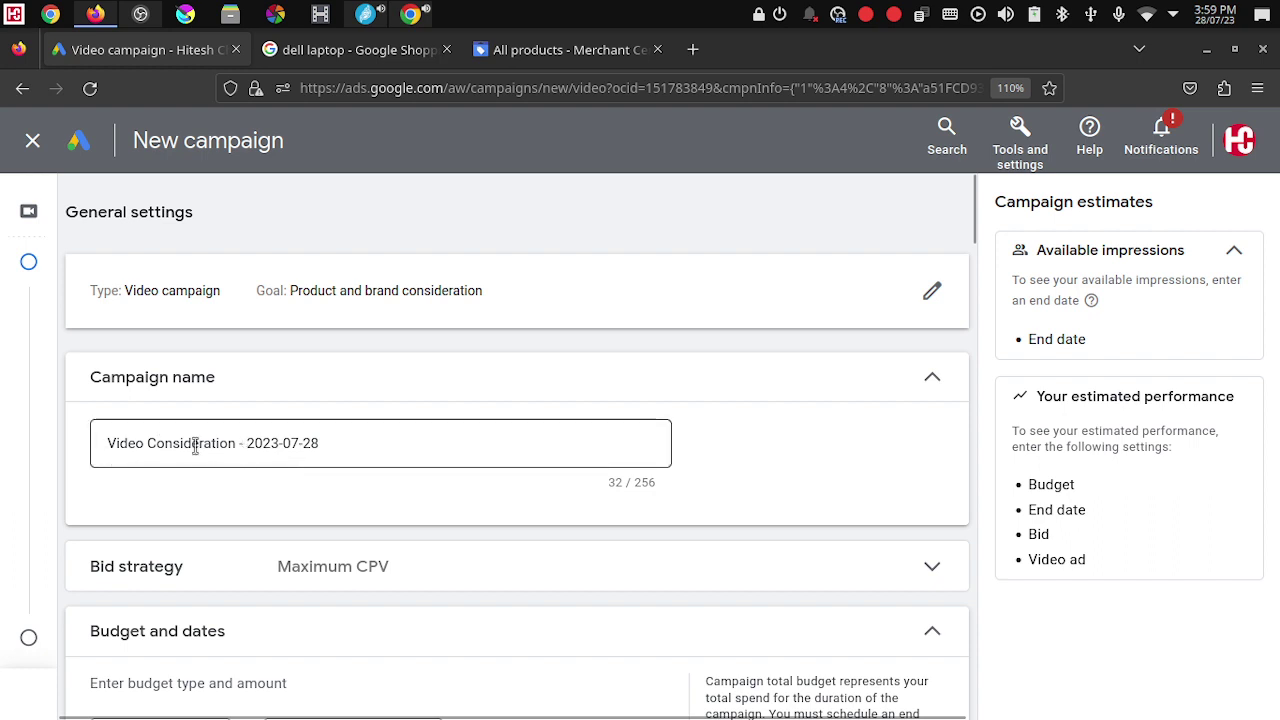
drag(248, 443, 417, 437)
key(shift+Home)
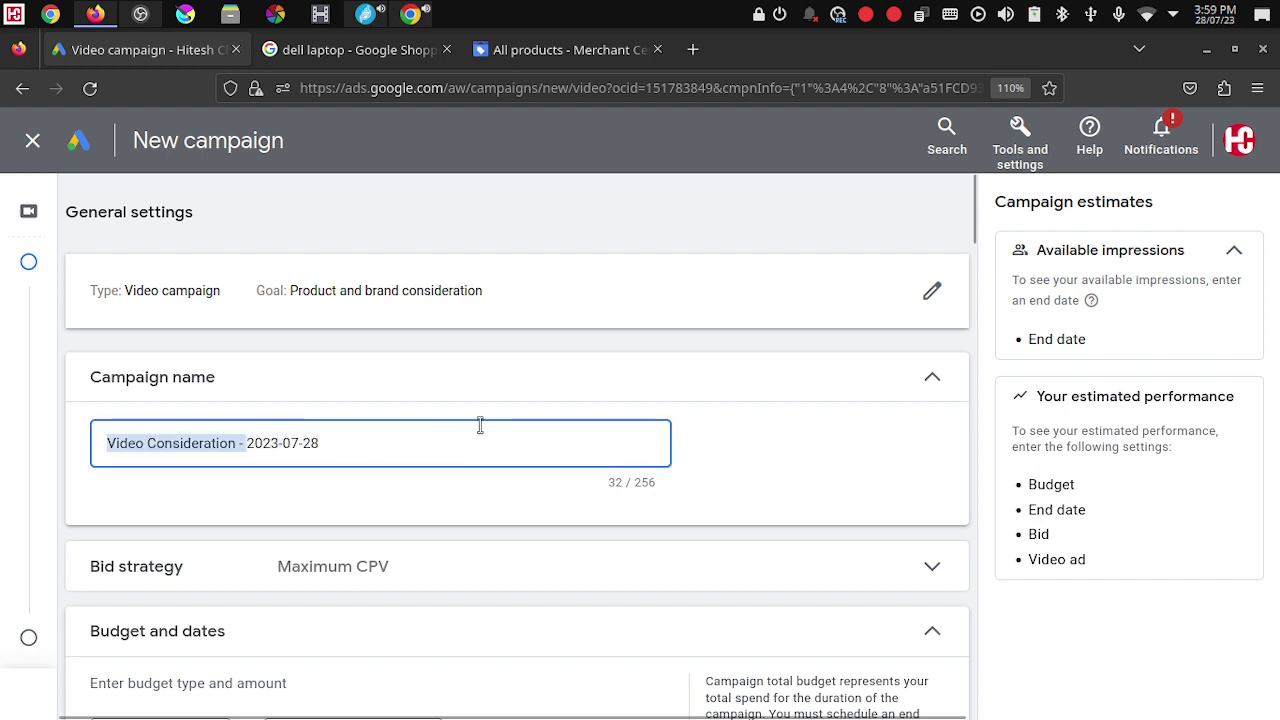
key(shift+End)
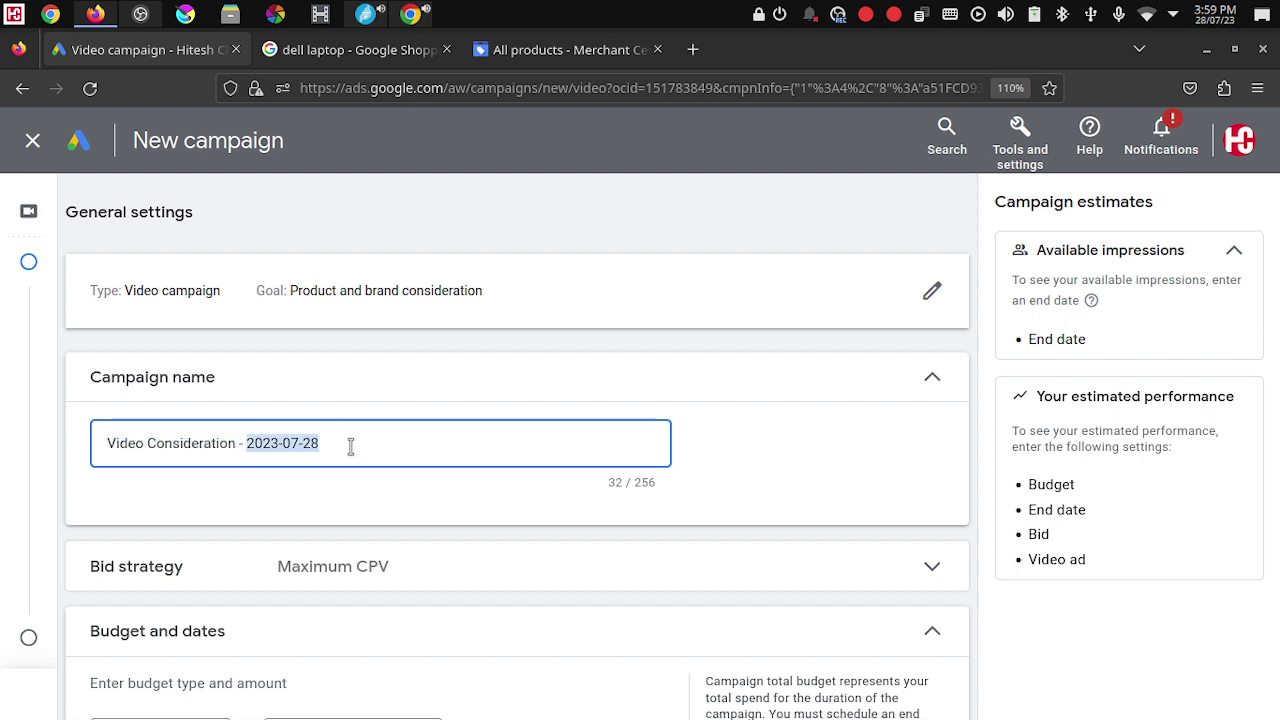
text(Helpopedia Intro)
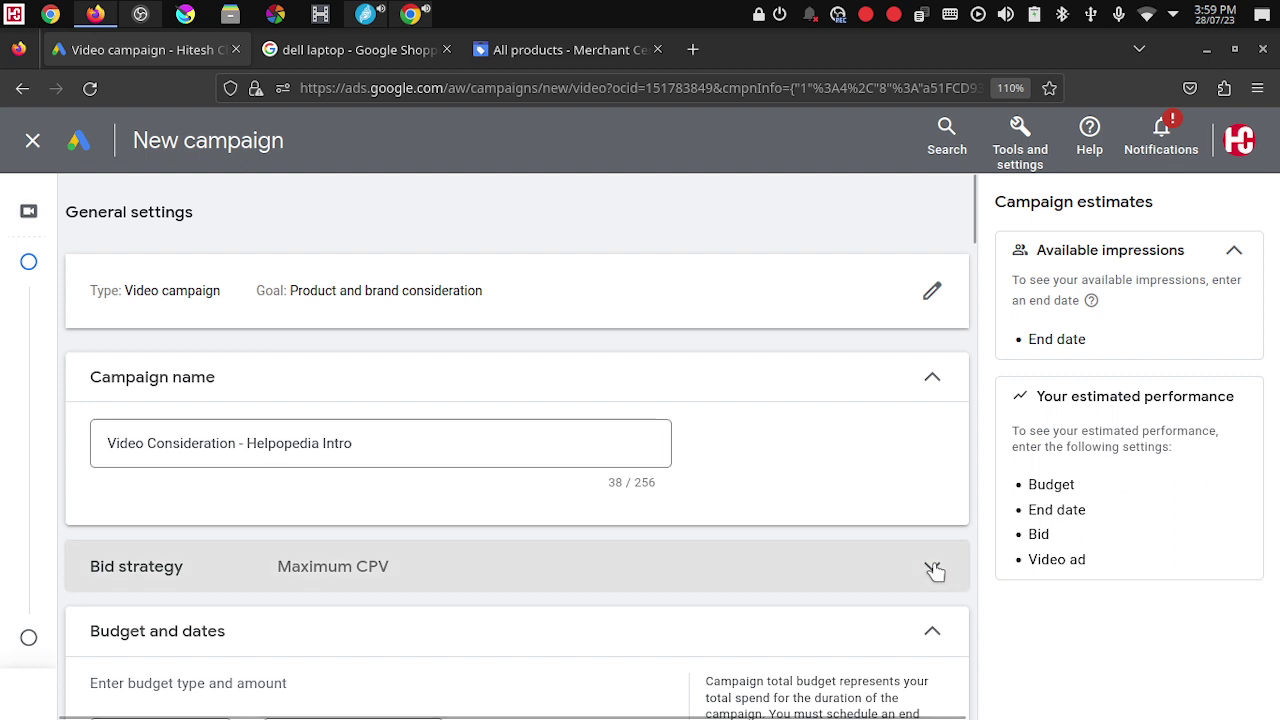
Step: Check the Maximum CPV bid strategy details and set a daily campaign budget of ₹500
click(934, 569)
scroll(145, 500, down, 3)
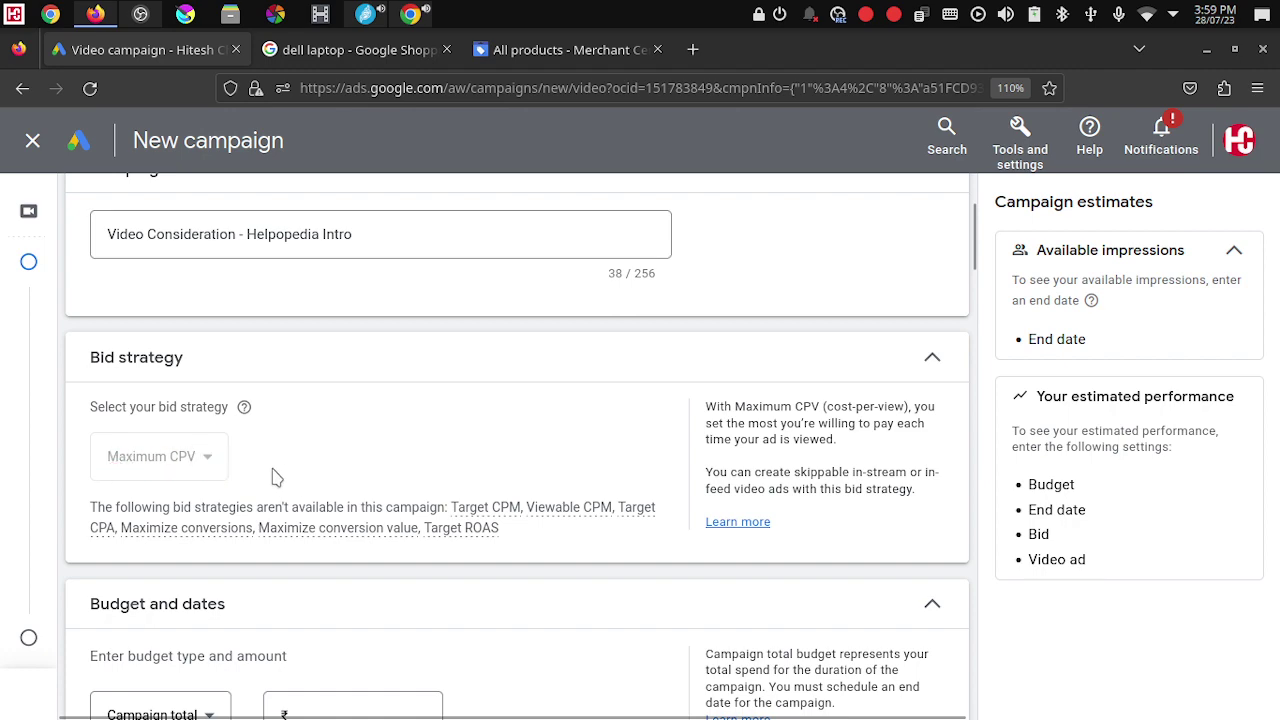
scroll(287, 474, down, 1)
scroll(287, 474, down, 2)
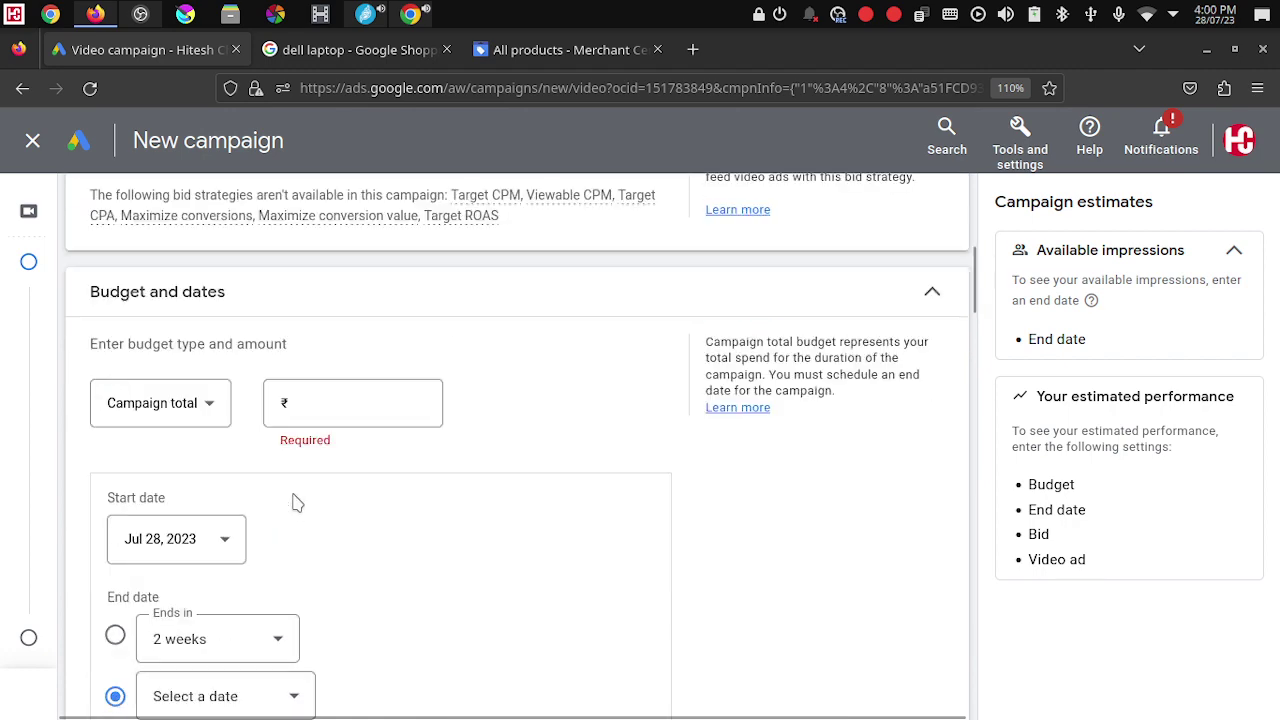
click(209, 406)
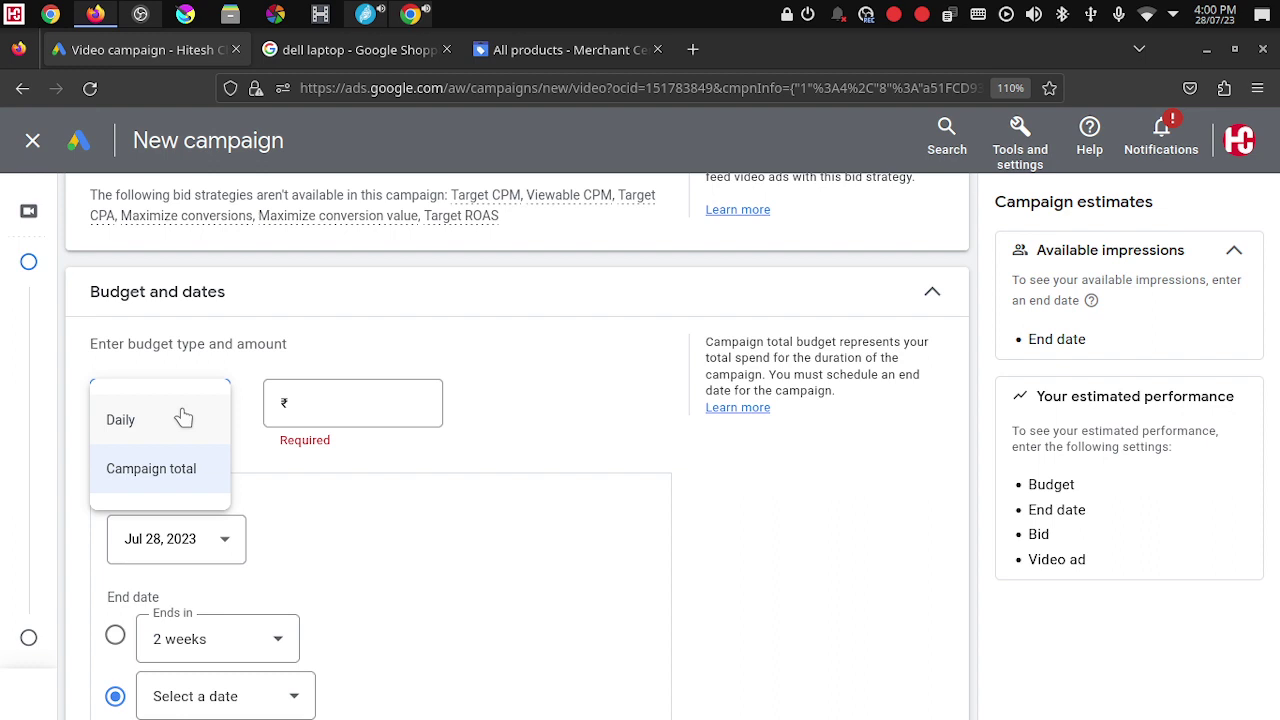
click(120, 422)
click(316, 400)
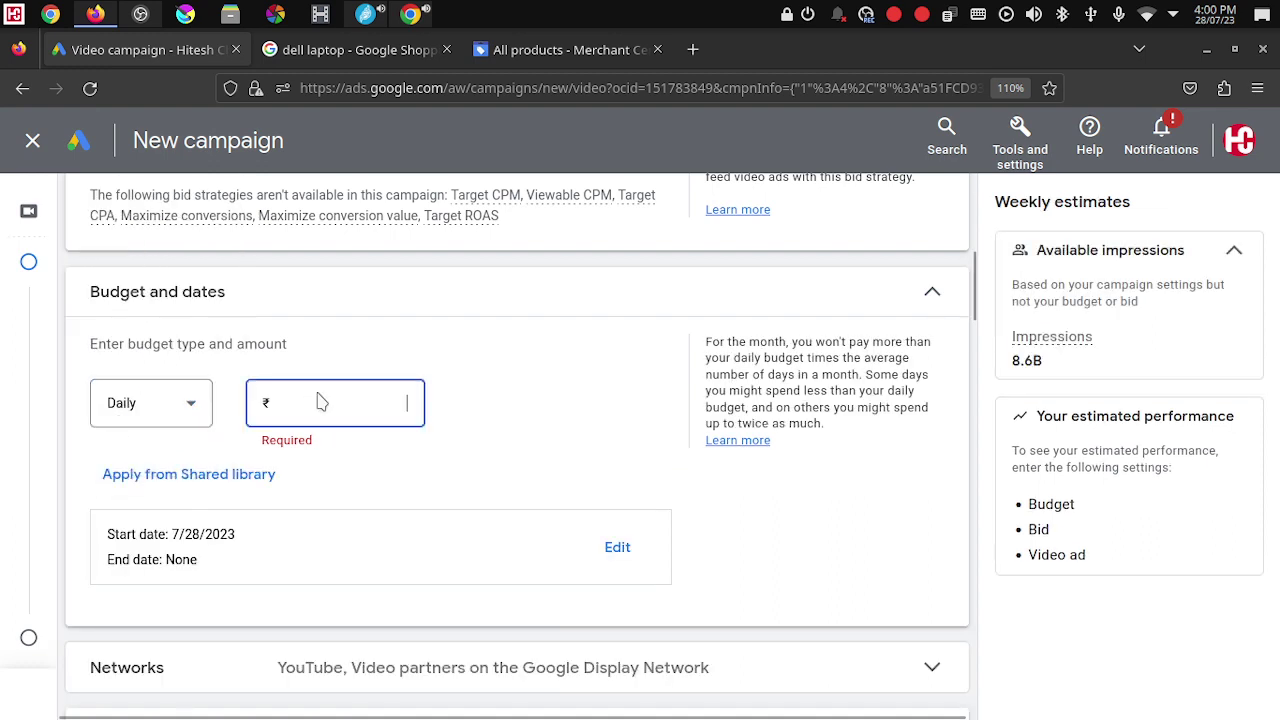
text(500)
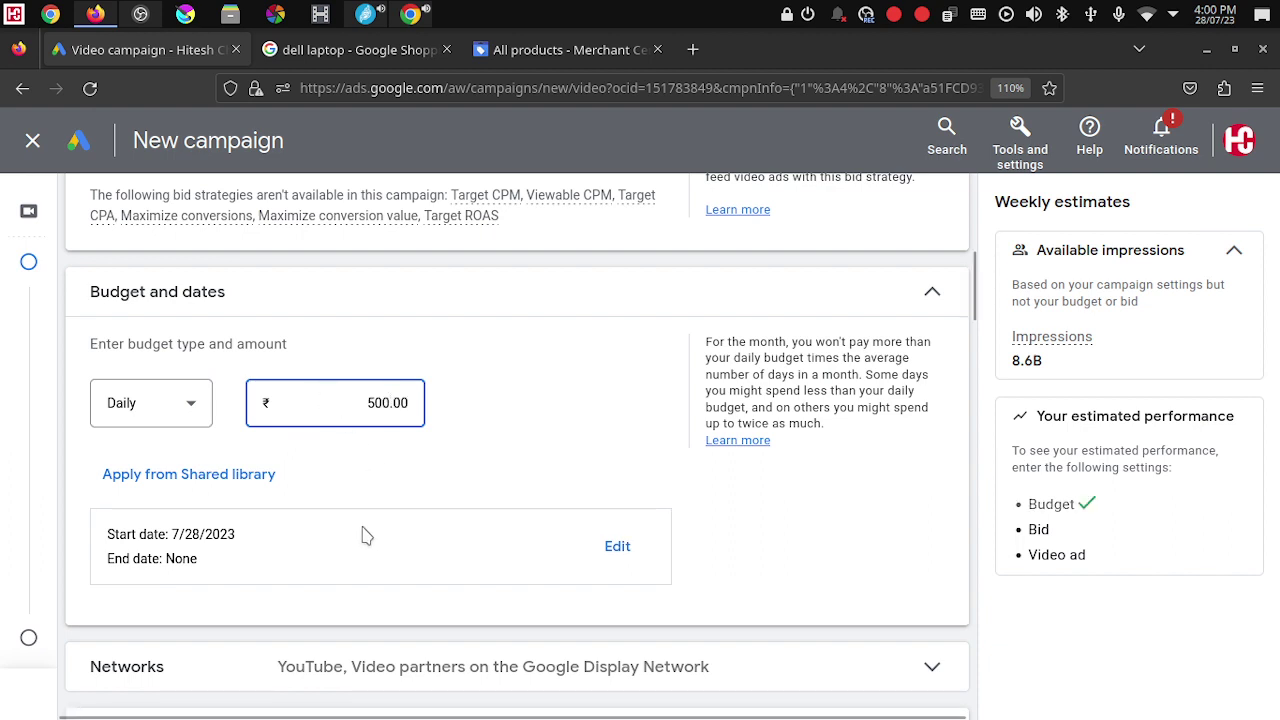
Step: Set the campaign's start date to Jul 29, 2023, leaving the end date as None
click(618, 547)
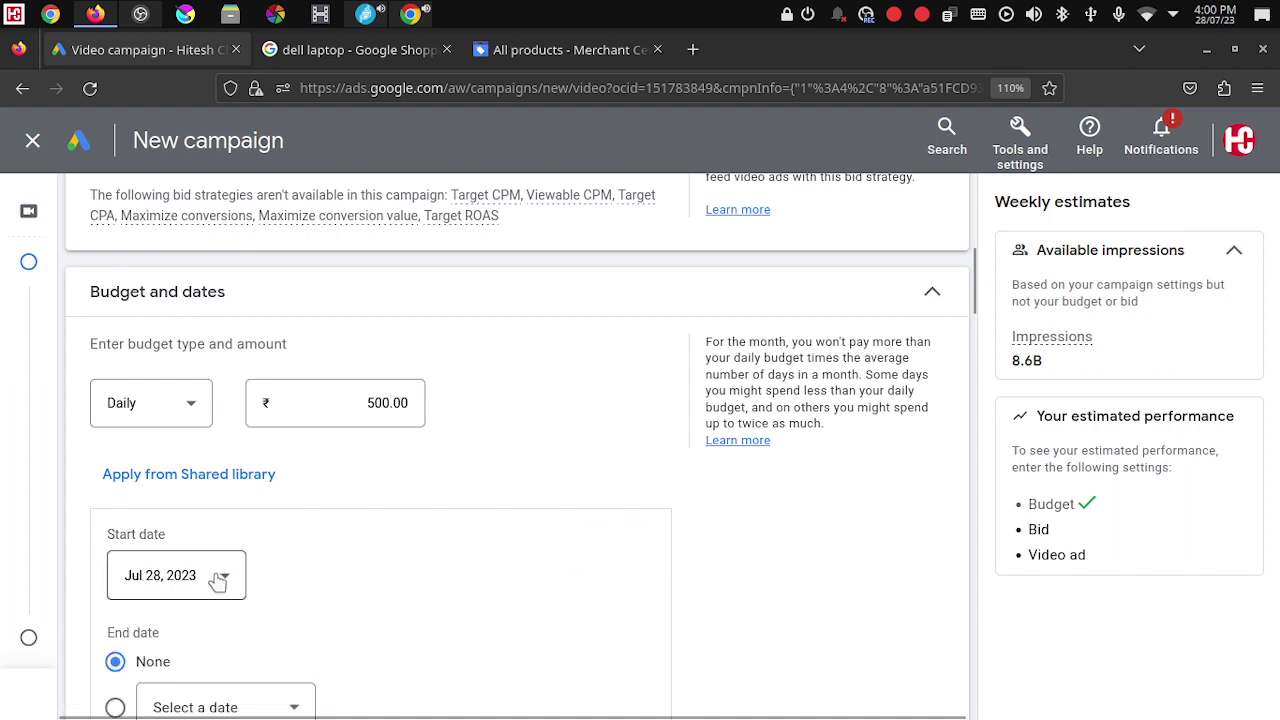
click(168, 585)
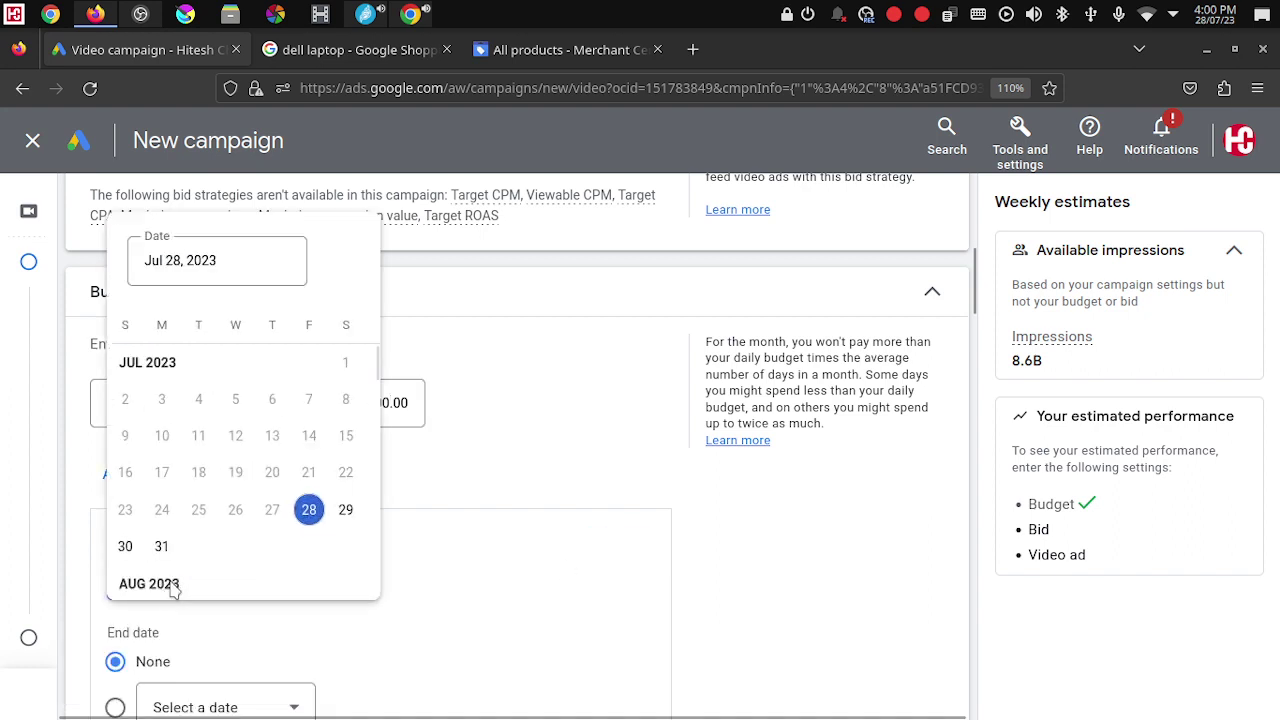
click(345, 509)
scroll(389, 566, down, 2)
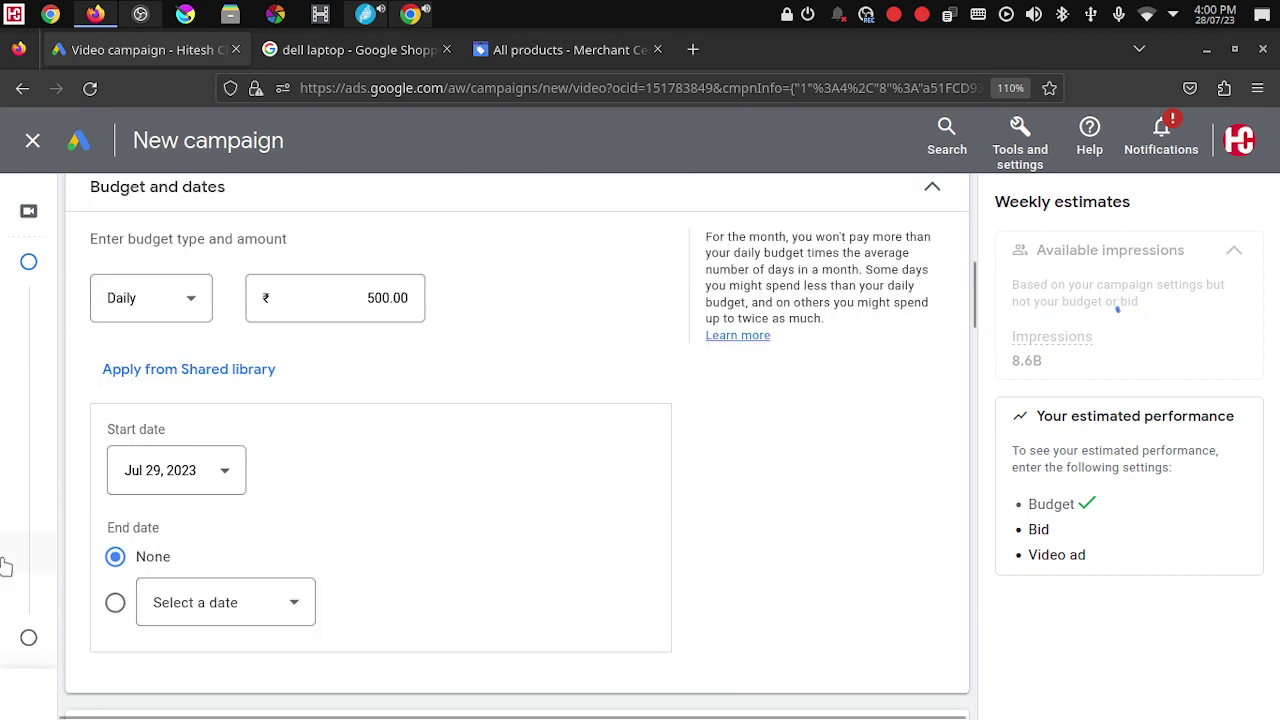
Step: Expand the Networks section and check where the video ads can appear
scroll(646, 560, down, 4)
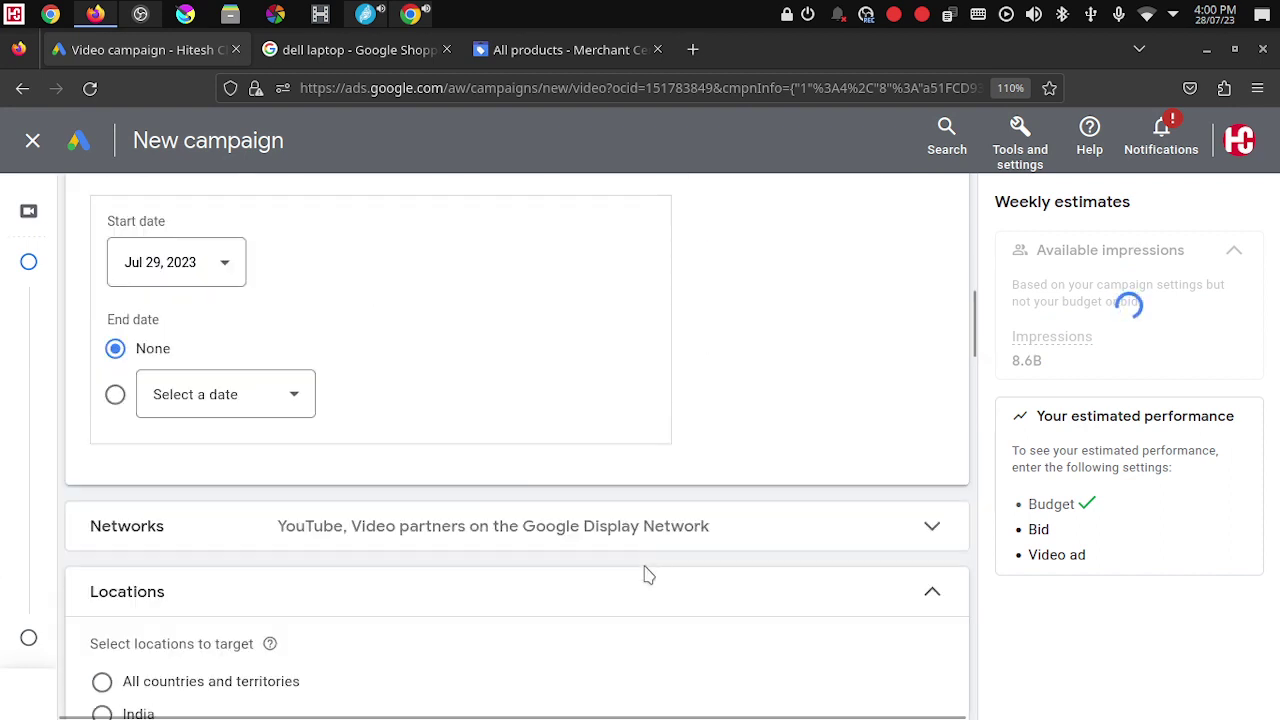
click(929, 530)
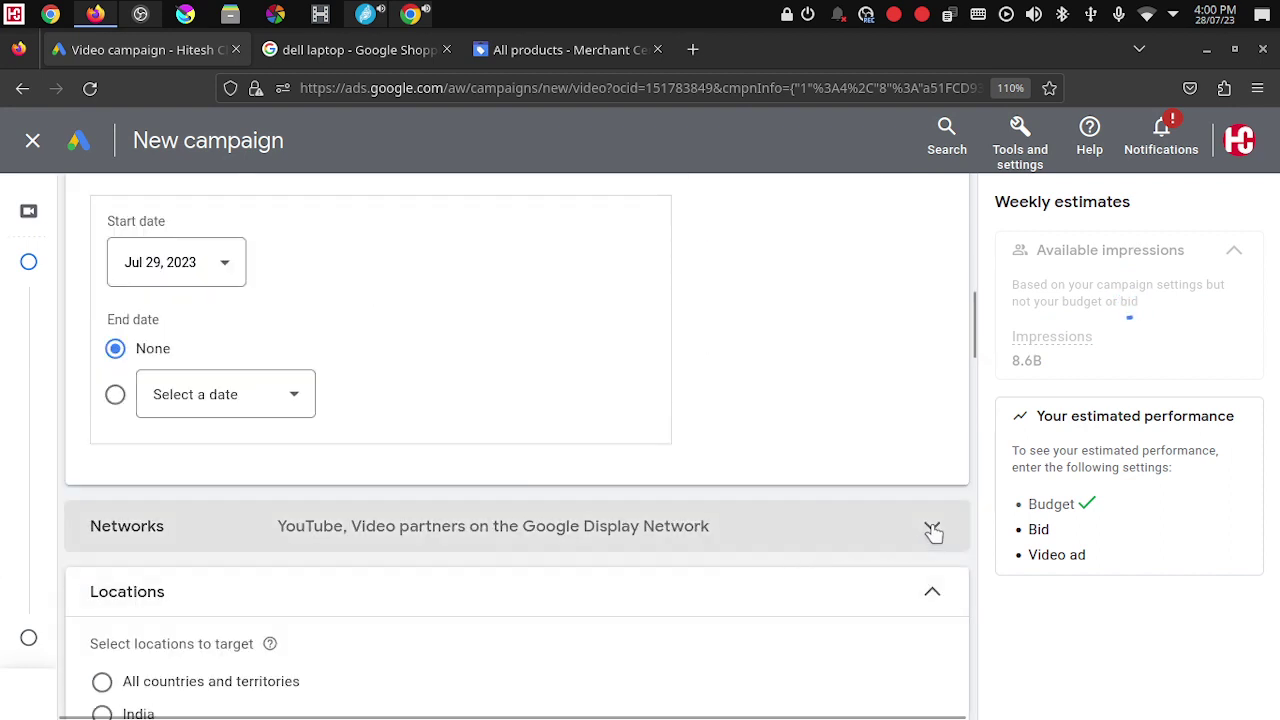
scroll(588, 500, down, 2)
scroll(588, 500, down, 4)
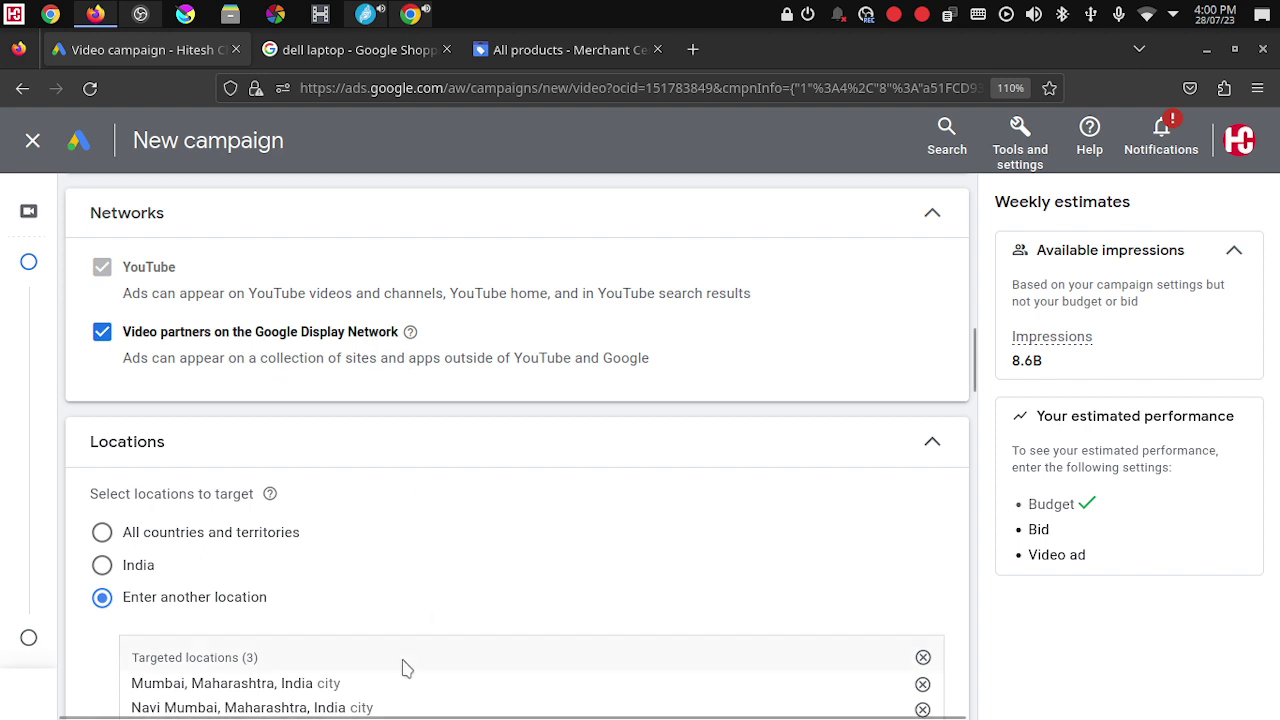
Step: Remove all targeted cities from the campaign's locations and target India
scroll(390, 712, down, 2)
scroll(390, 712, down, 2)
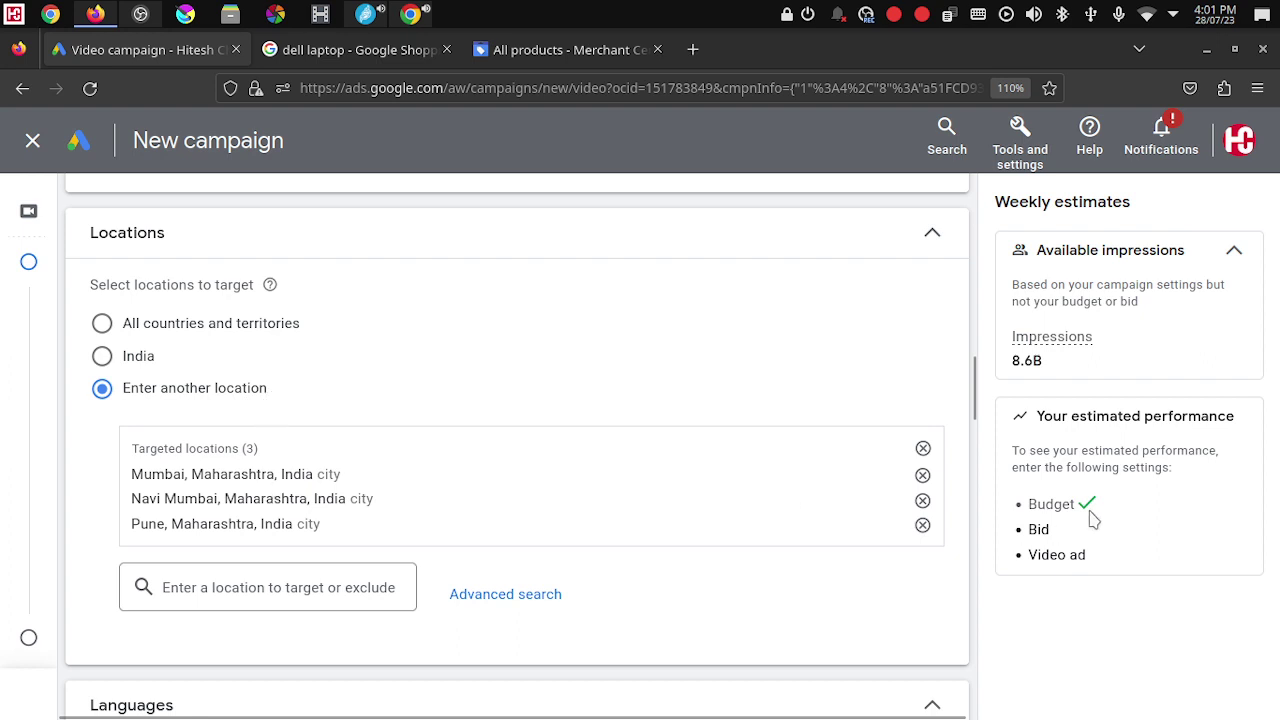
click(923, 450)
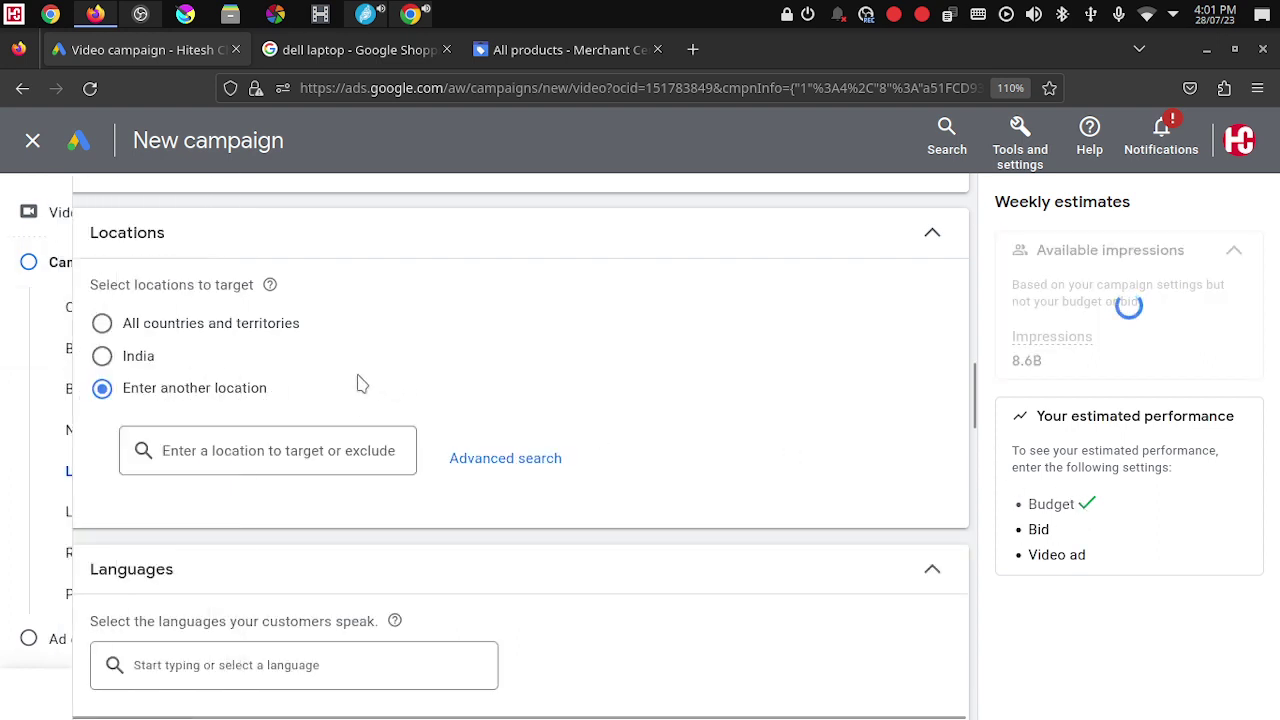
click(103, 357)
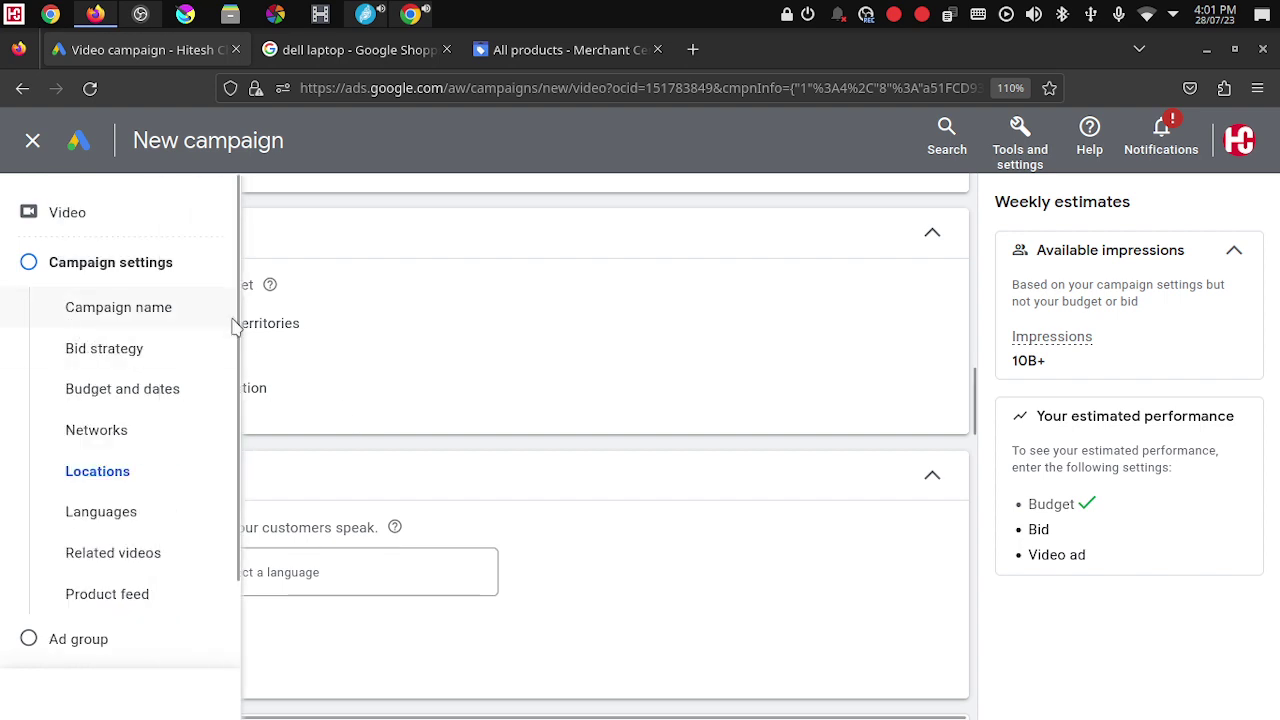
click(102, 323)
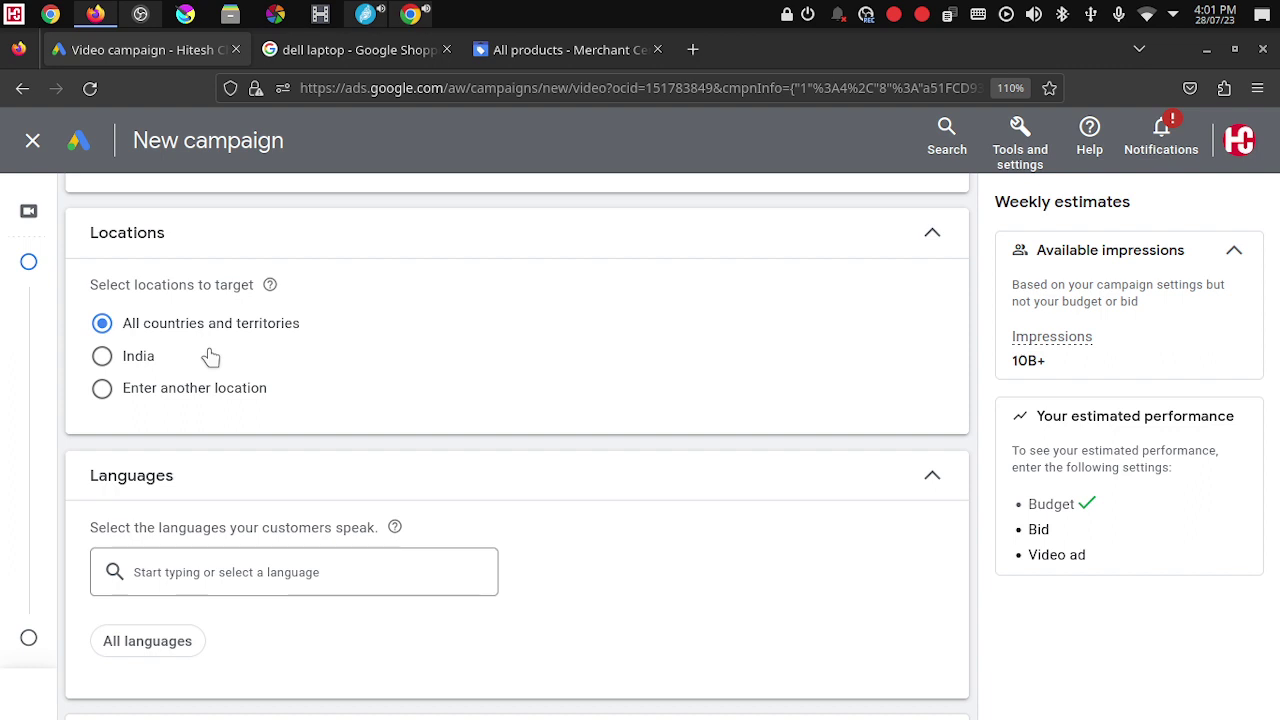
click(137, 360)
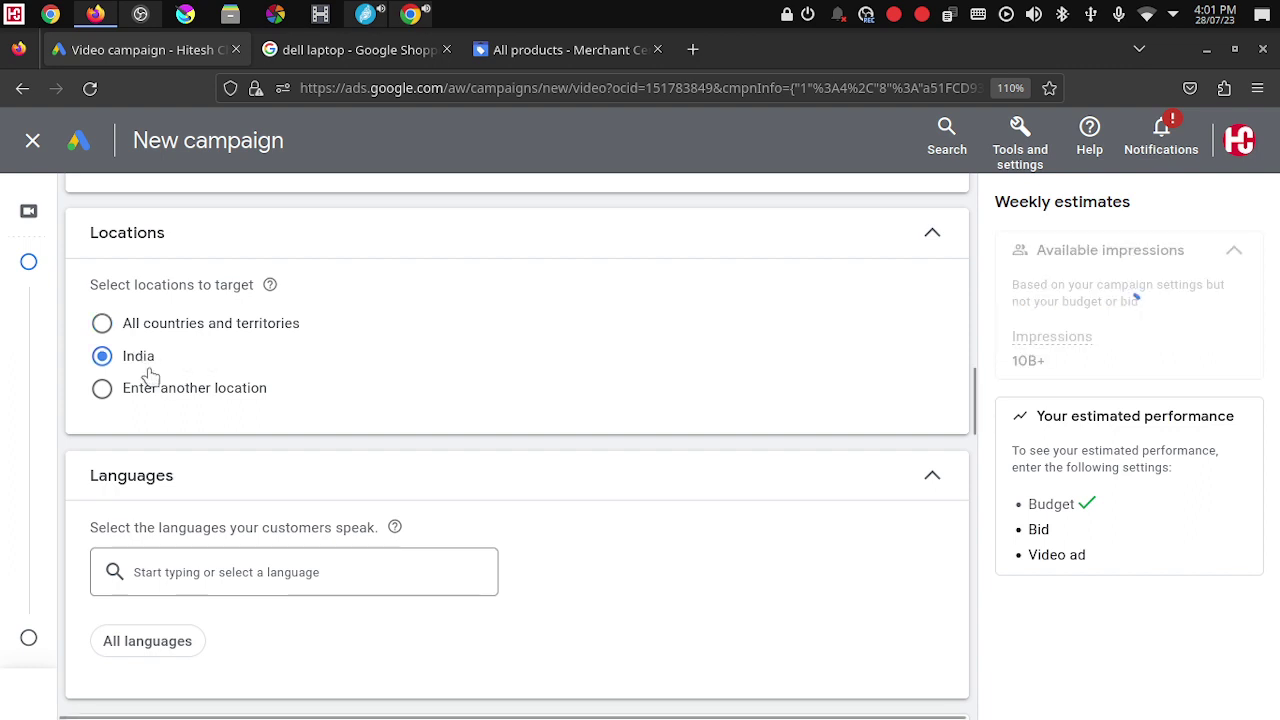
Step: Check the Languages section and expand the Related videos section of the campaign settings
scroll(363, 380, down, 2)
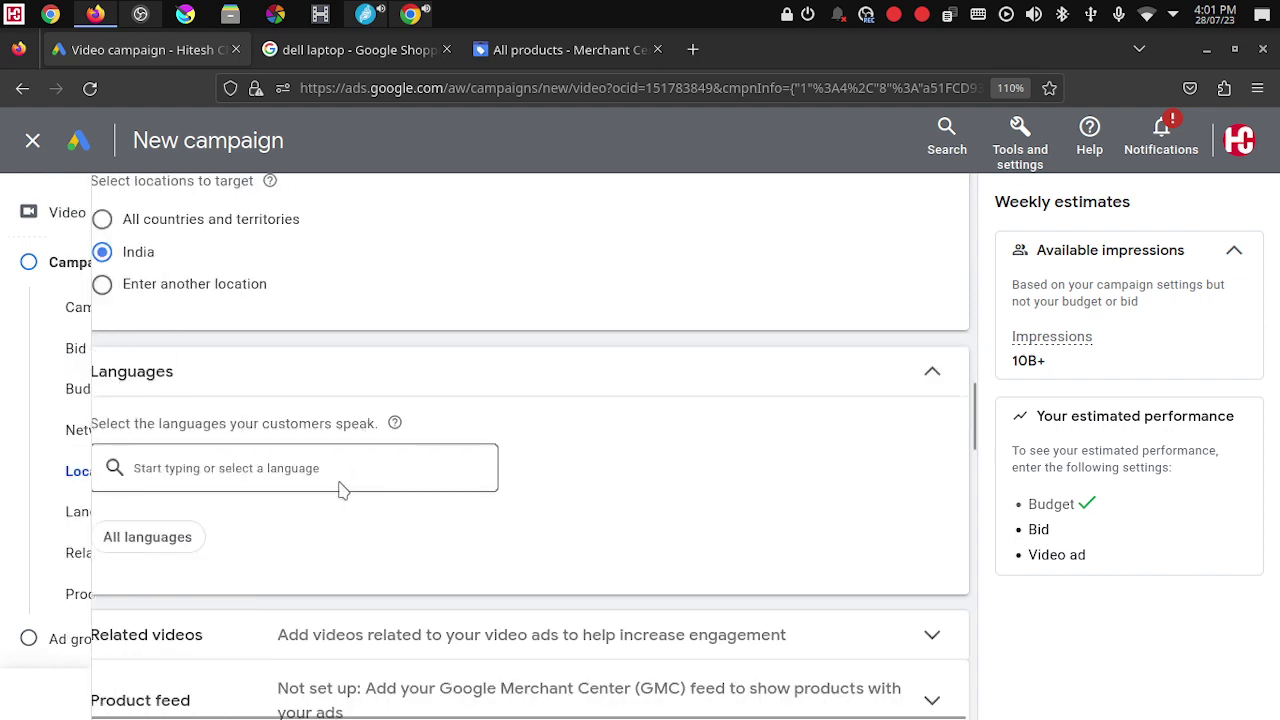
scroll(345, 486, down, 2)
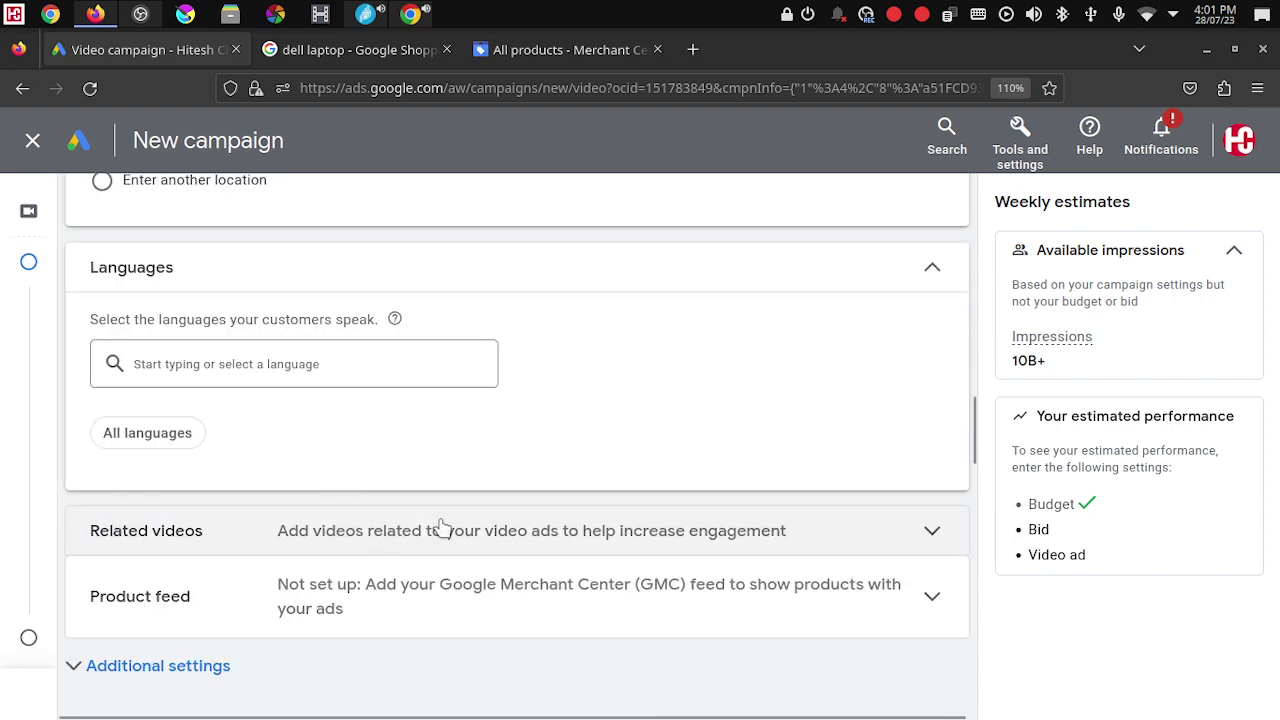
click(935, 535)
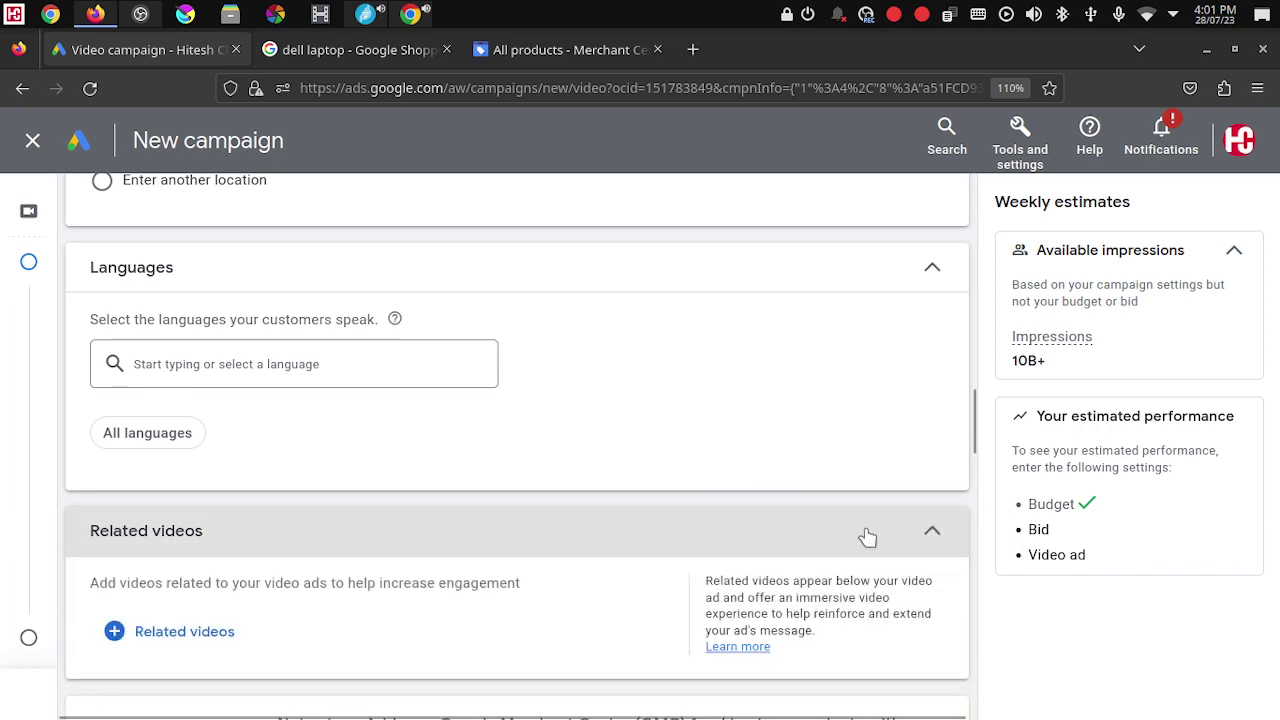
Step: Search the related videos for "helpopedia" and add the Helpopedia EduTech video "Digital Marketing Course - Learn the Latest Strategies"
click(170, 635)
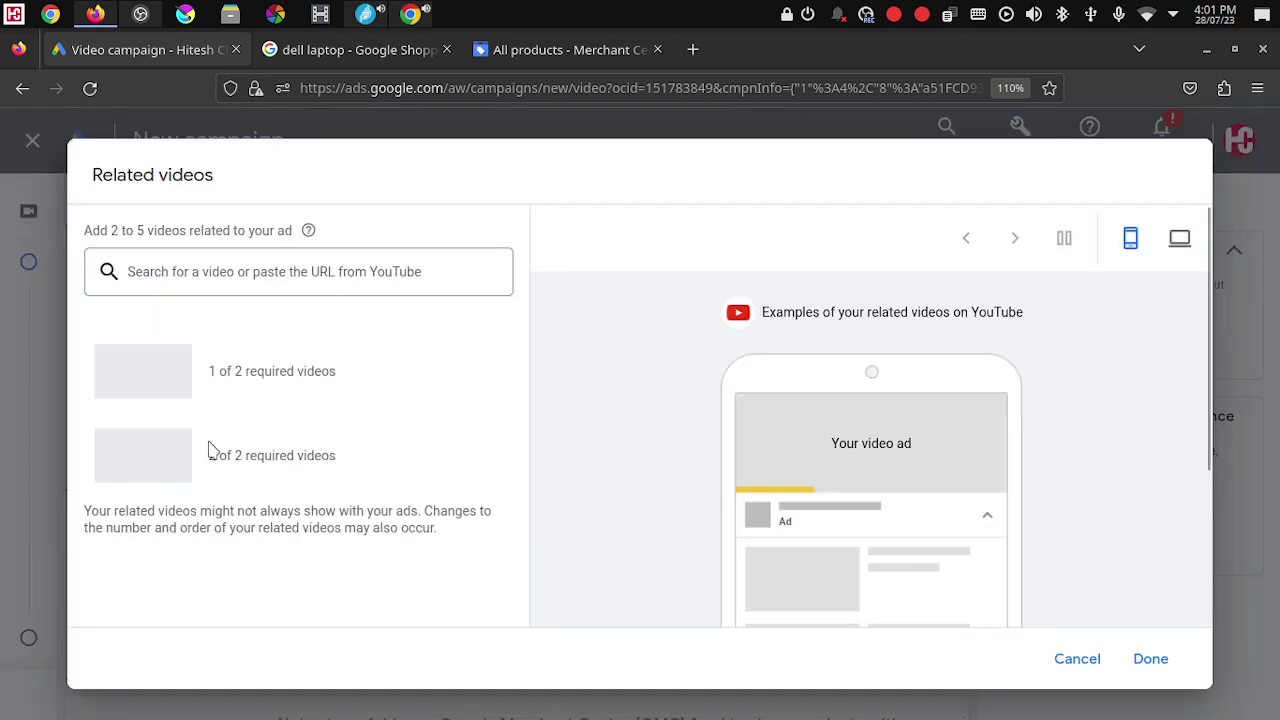
click(187, 272)
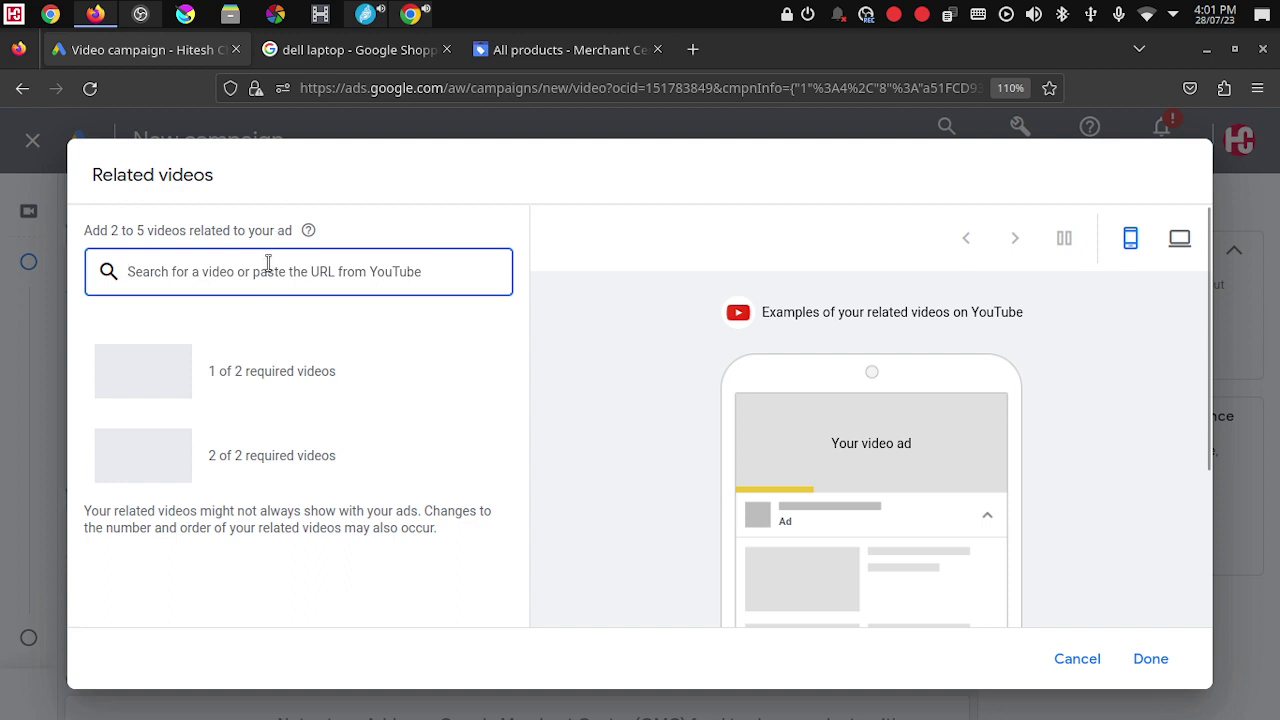
text(helpopedia)
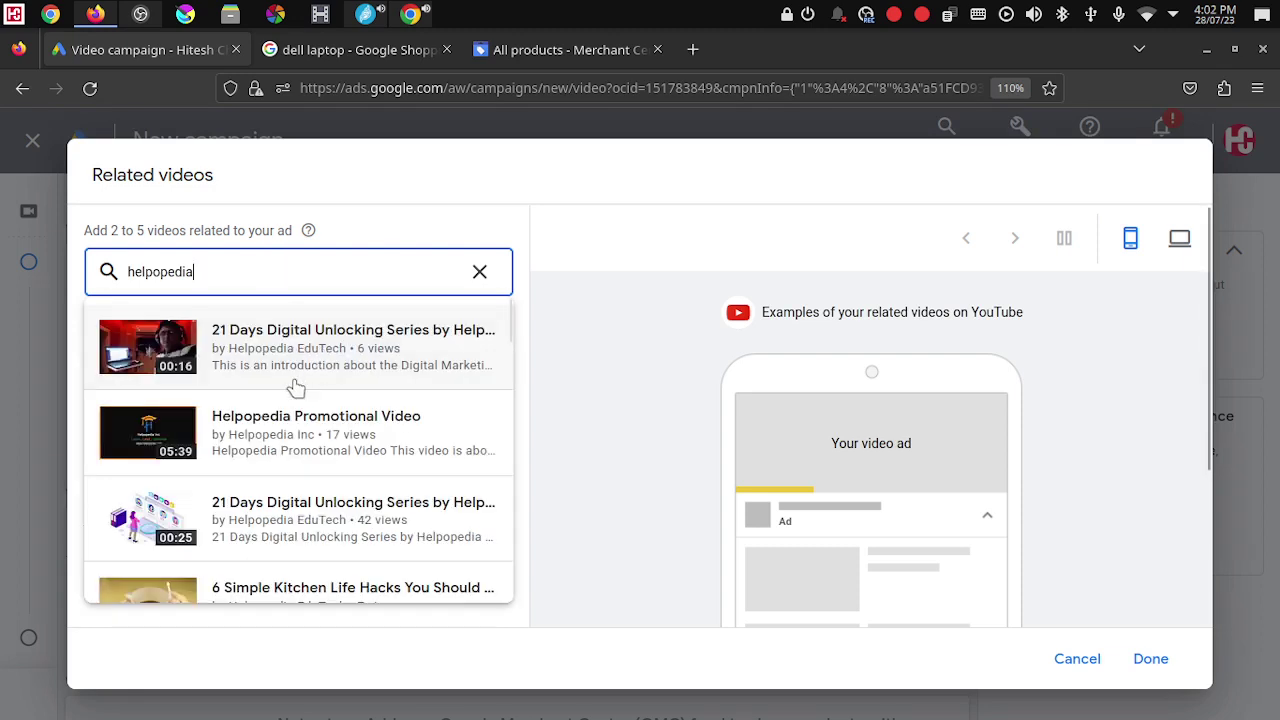
scroll(294, 384, down, 2)
scroll(294, 388, down, 3)
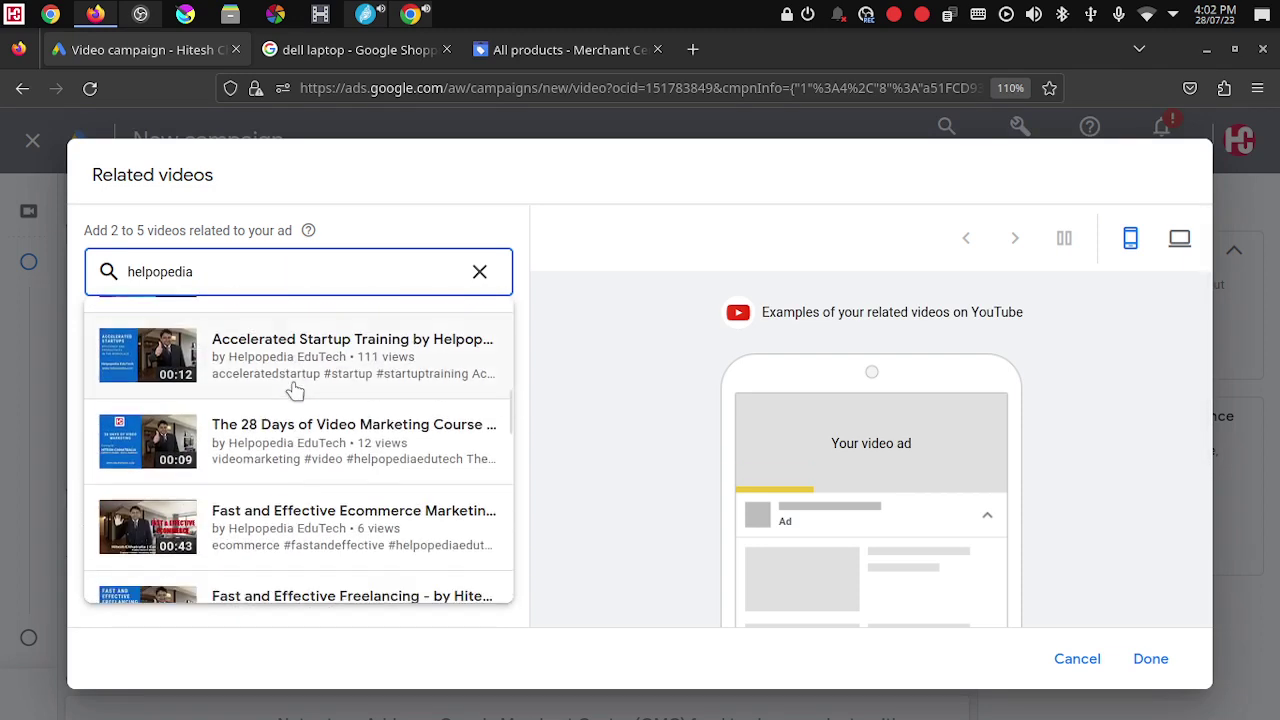
scroll(294, 388, up, 2)
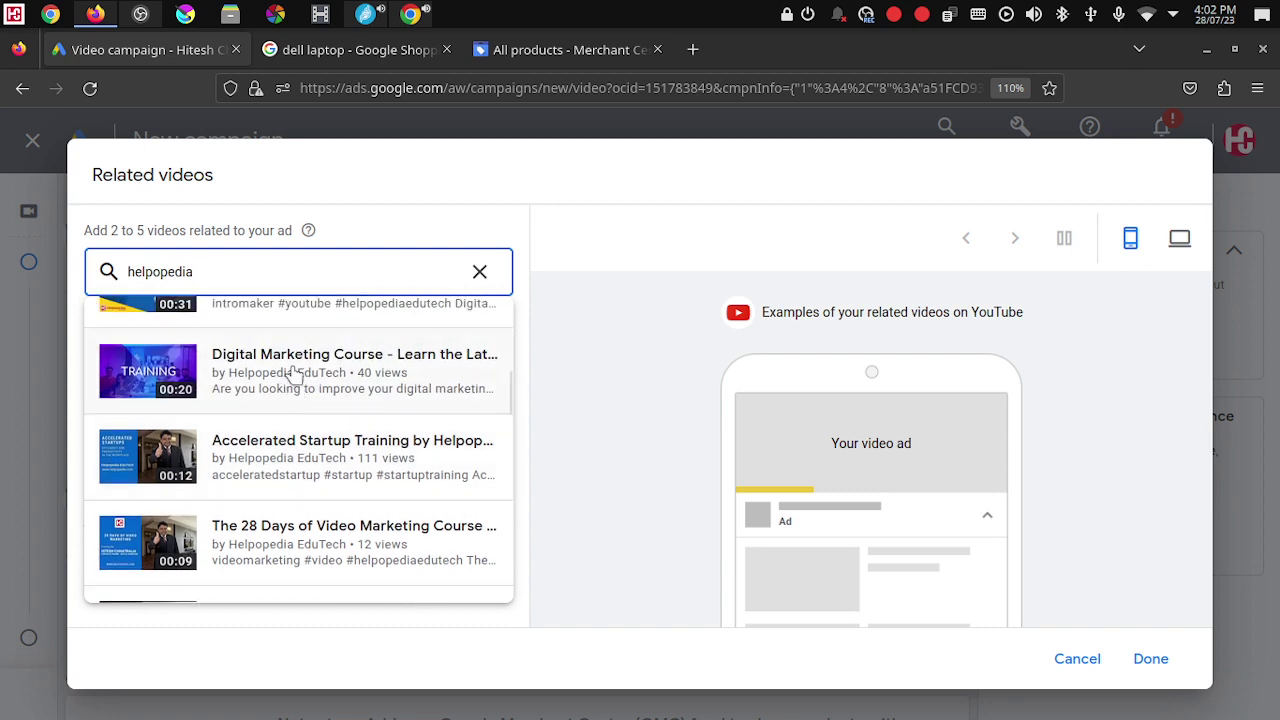
click(297, 362)
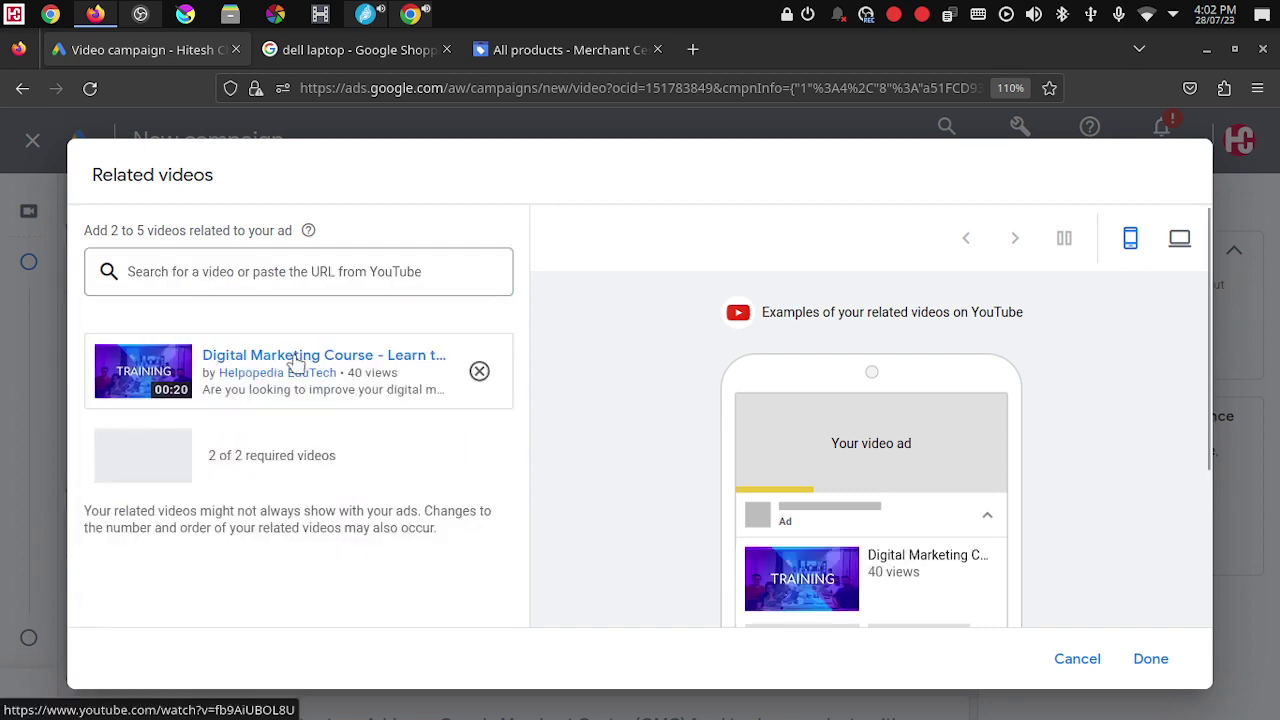
Step: Search for "helpopedia" again, add "Introduction to Digital Marketing" as the second related video, and save the related videos
click(268, 268)
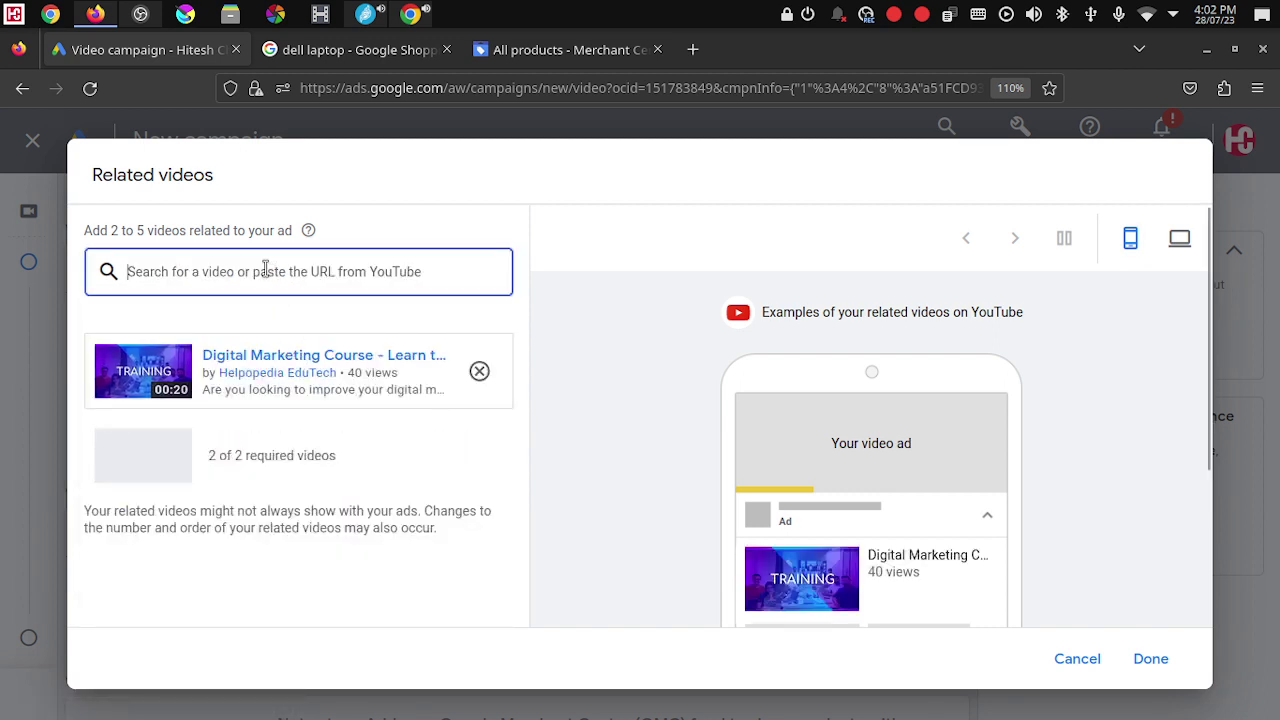
text(h)
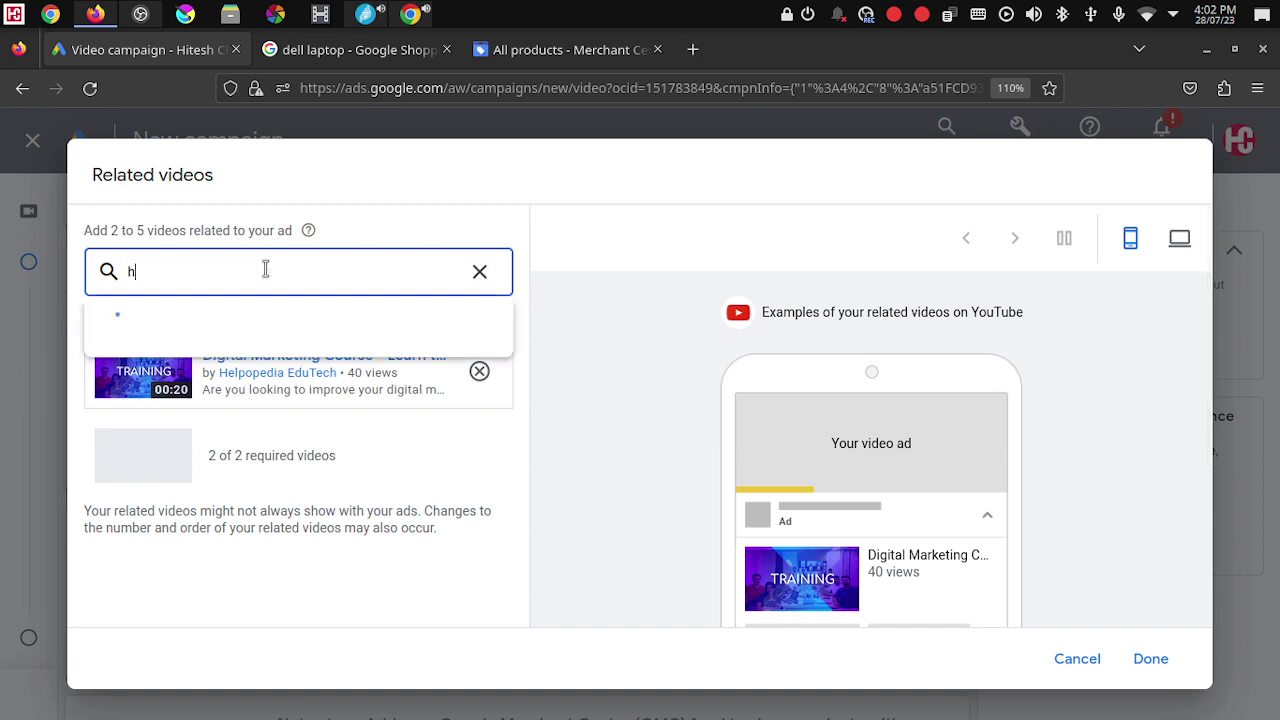
text(elpopedia)
scroll(312, 380, down, 3)
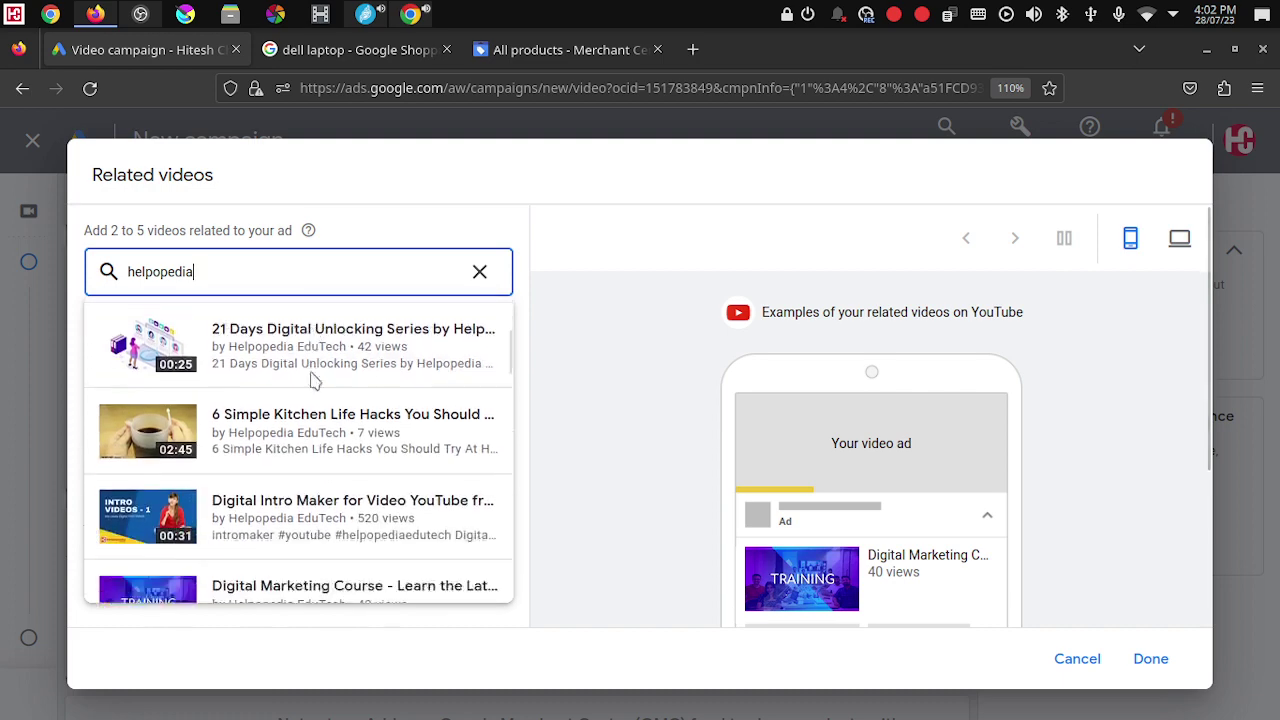
scroll(312, 380, up, 1)
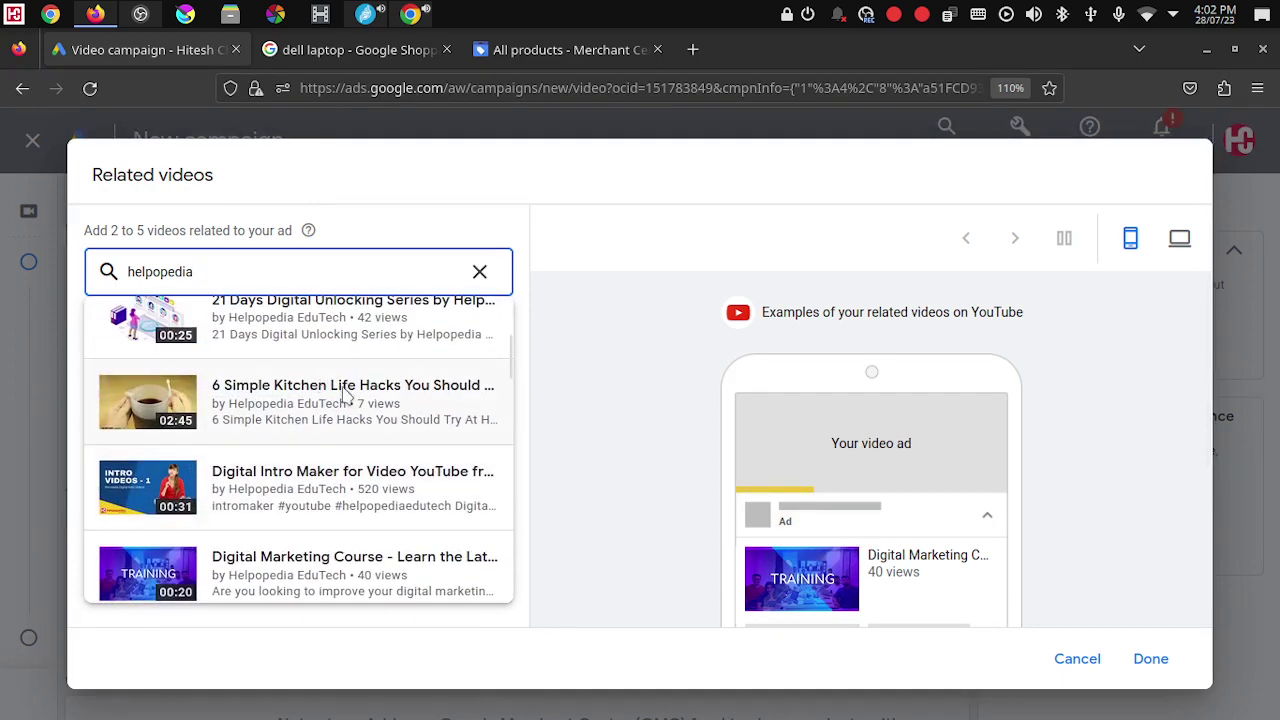
scroll(330, 405, down, 3)
scroll(330, 405, up, 3)
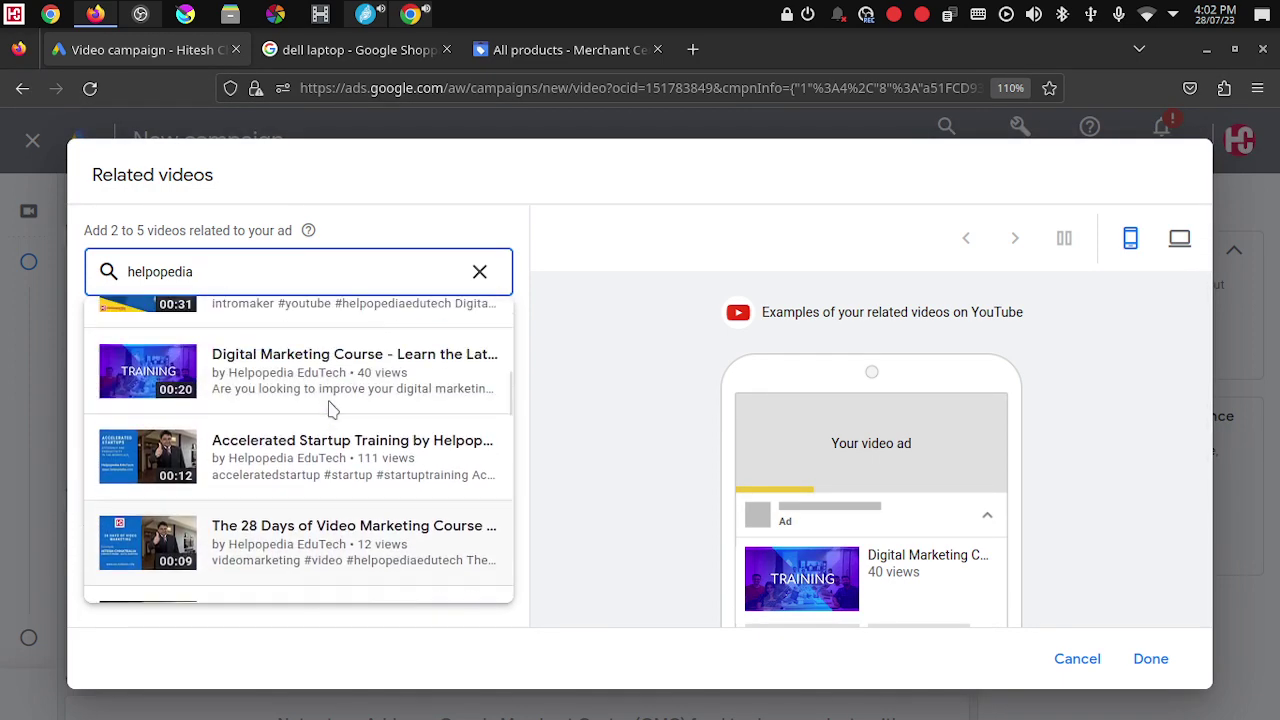
scroll(330, 405, down, 1)
scroll(330, 408, down, 5)
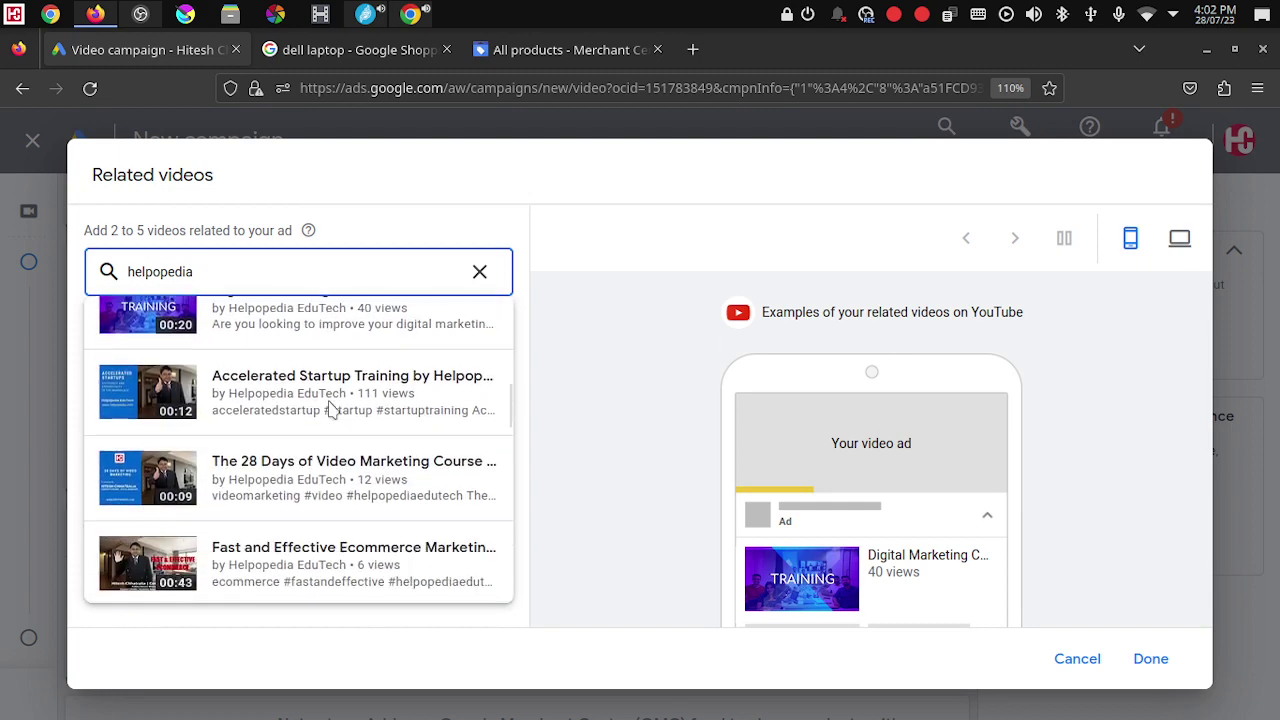
scroll(332, 410, down, 10)
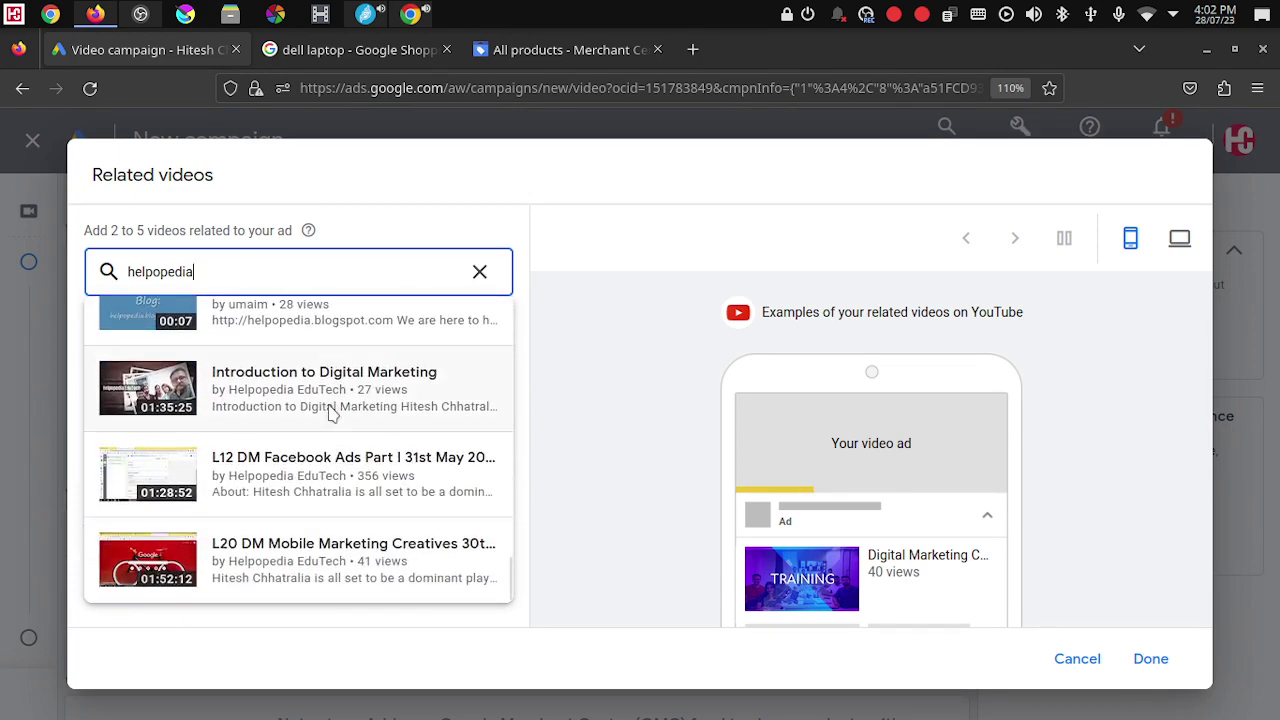
scroll(332, 414, down, 1)
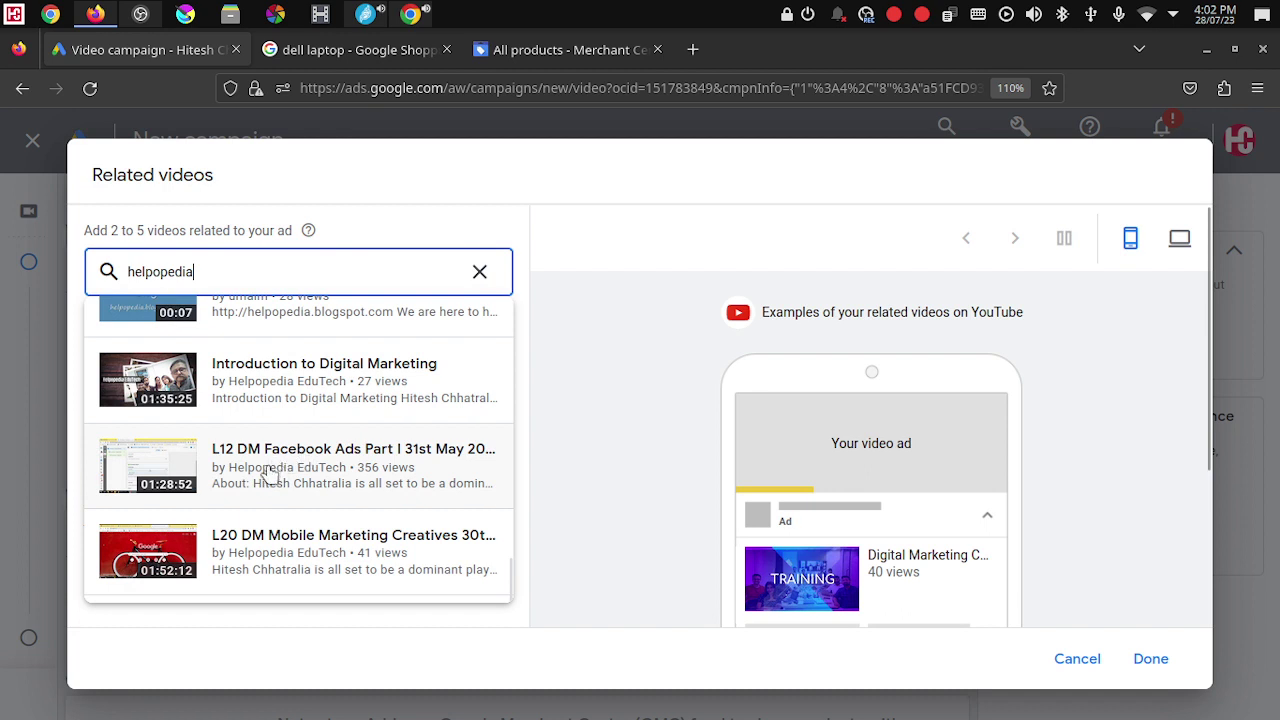
click(315, 360)
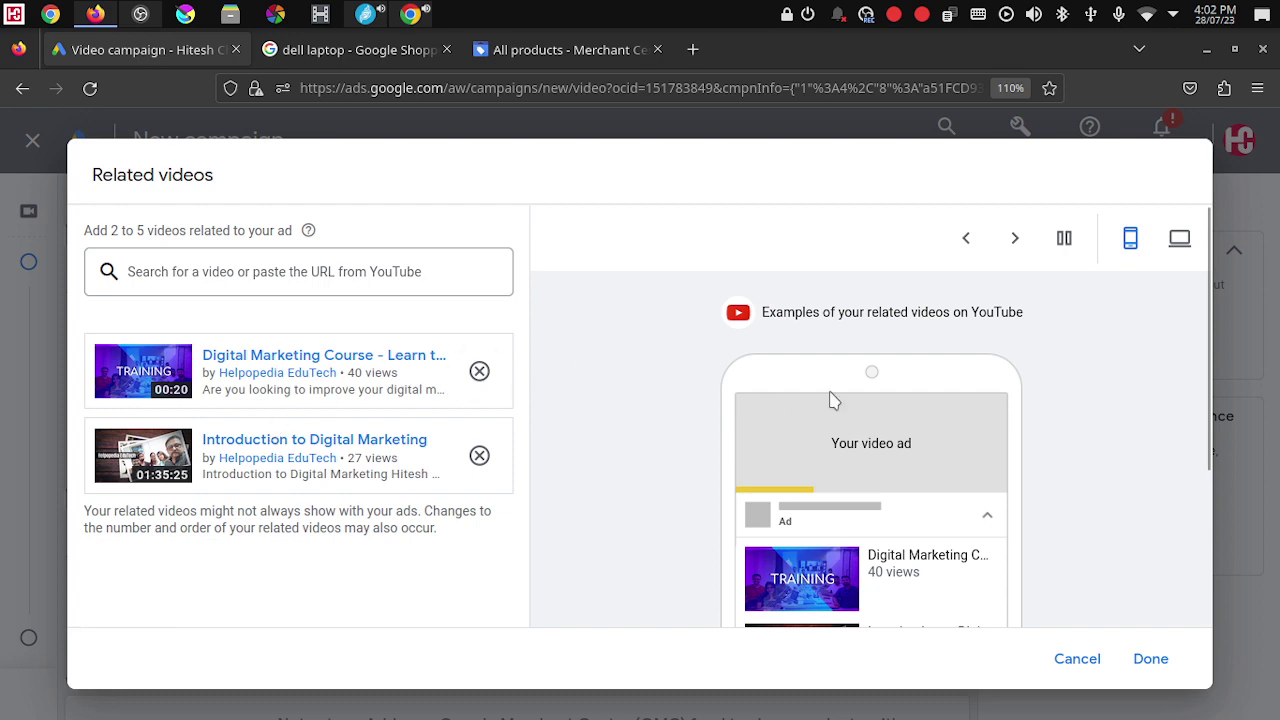
click(1152, 662)
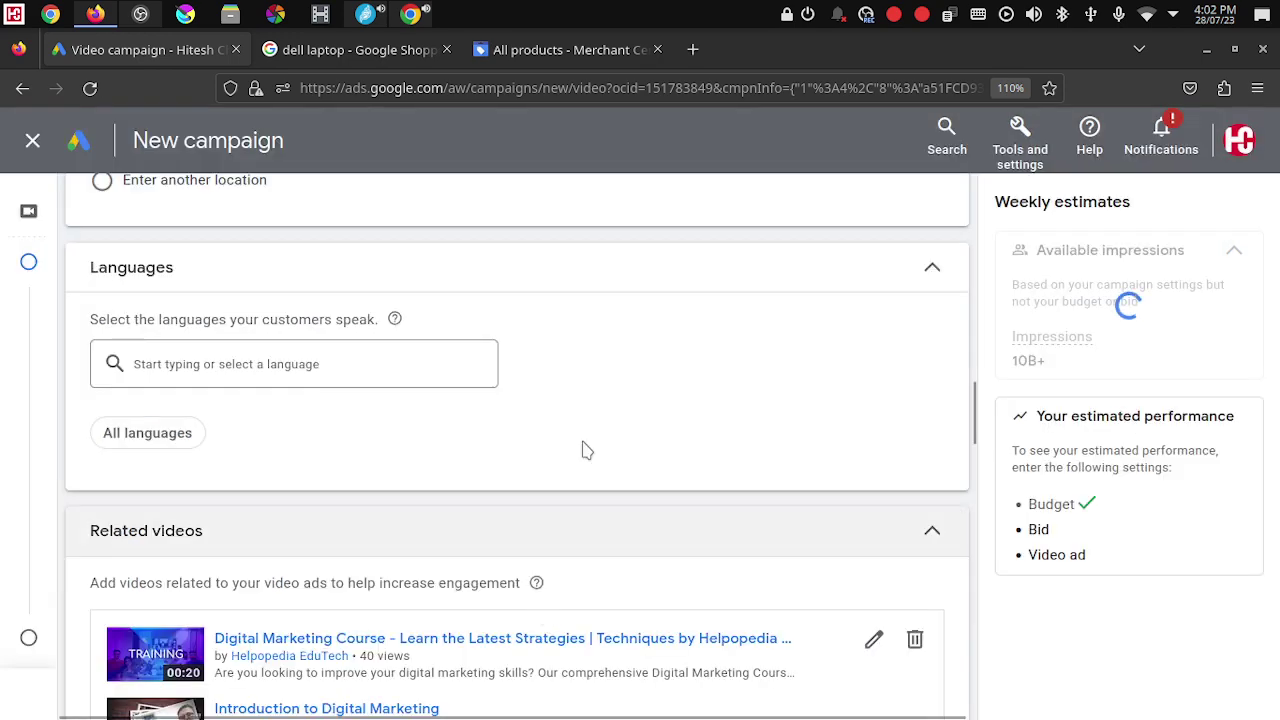
Step: Expand the Product feed section, try using a Google Merchant Center feed with the ads, and turn that option off again
scroll(766, 431, down, 3)
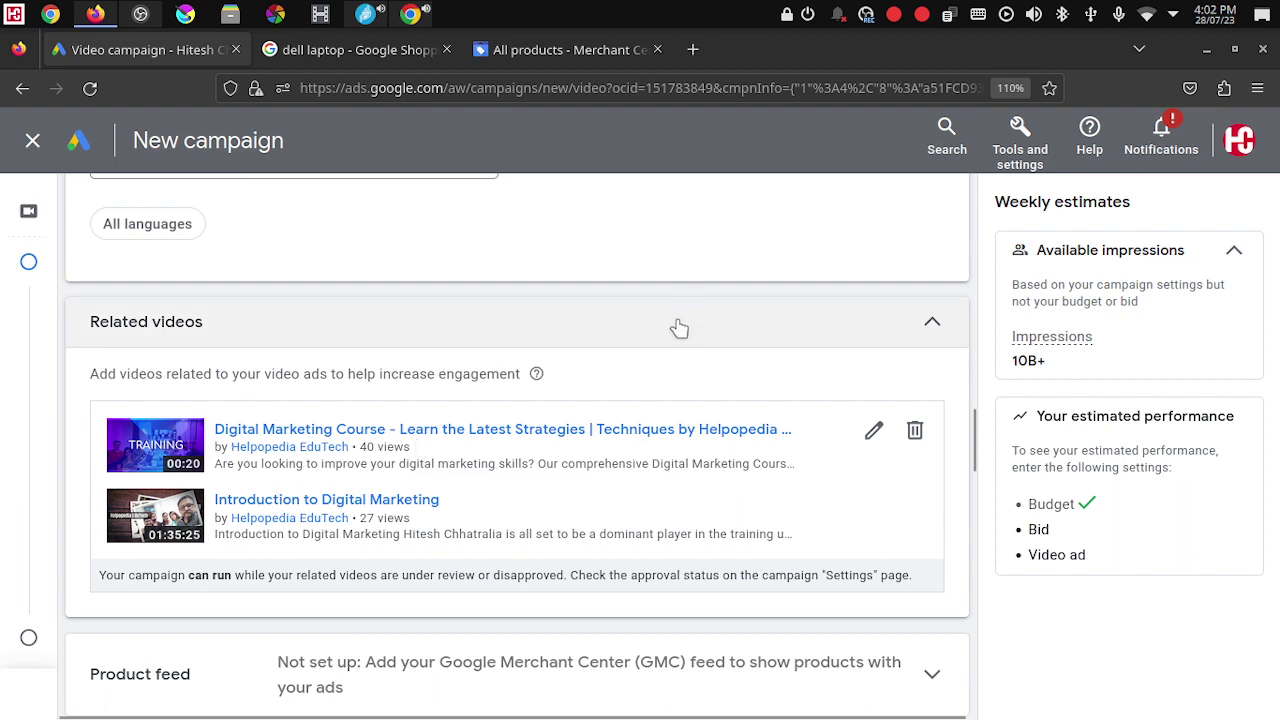
scroll(413, 320, up, 2)
scroll(412, 320, down, 2)
scroll(411, 320, down, 6)
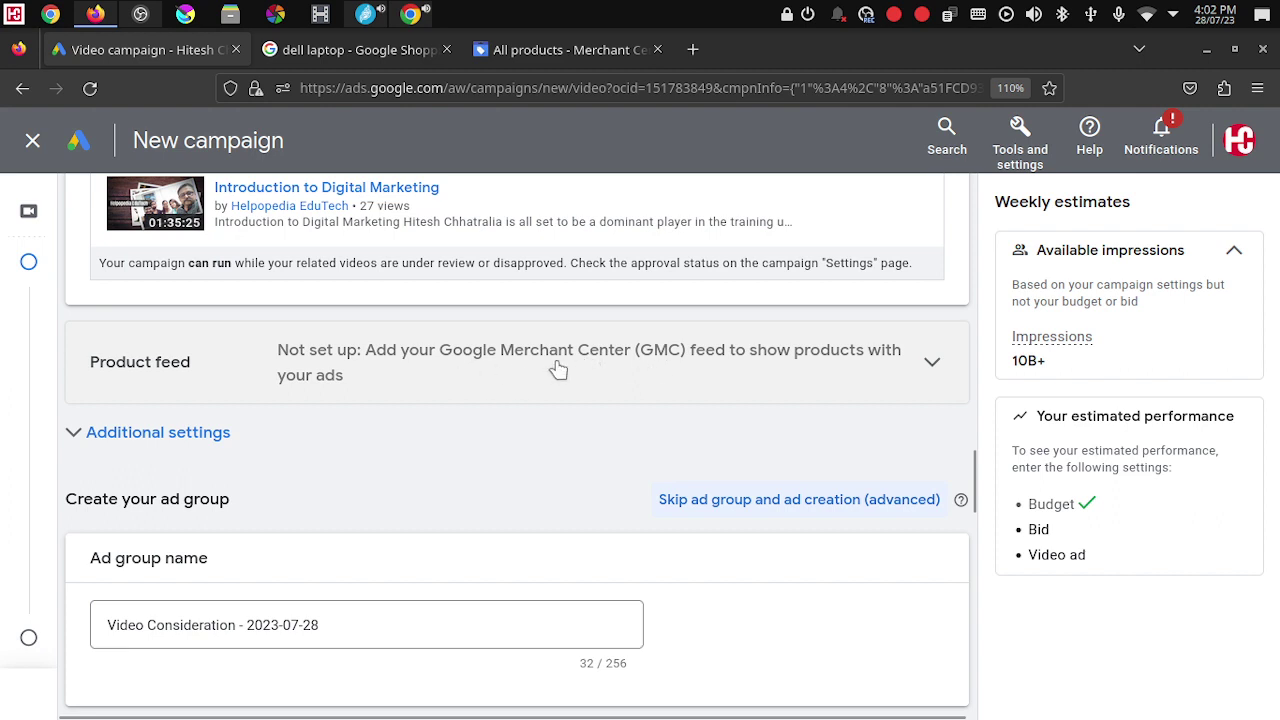
click(931, 367)
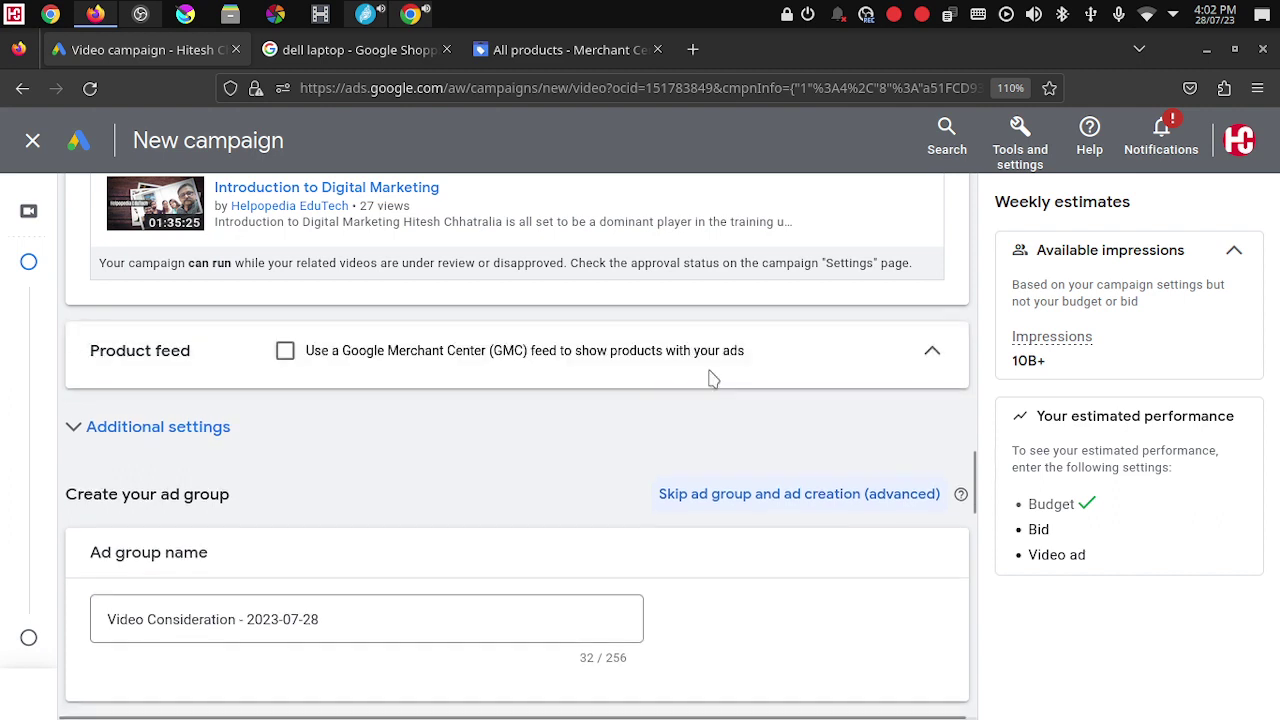
click(285, 352)
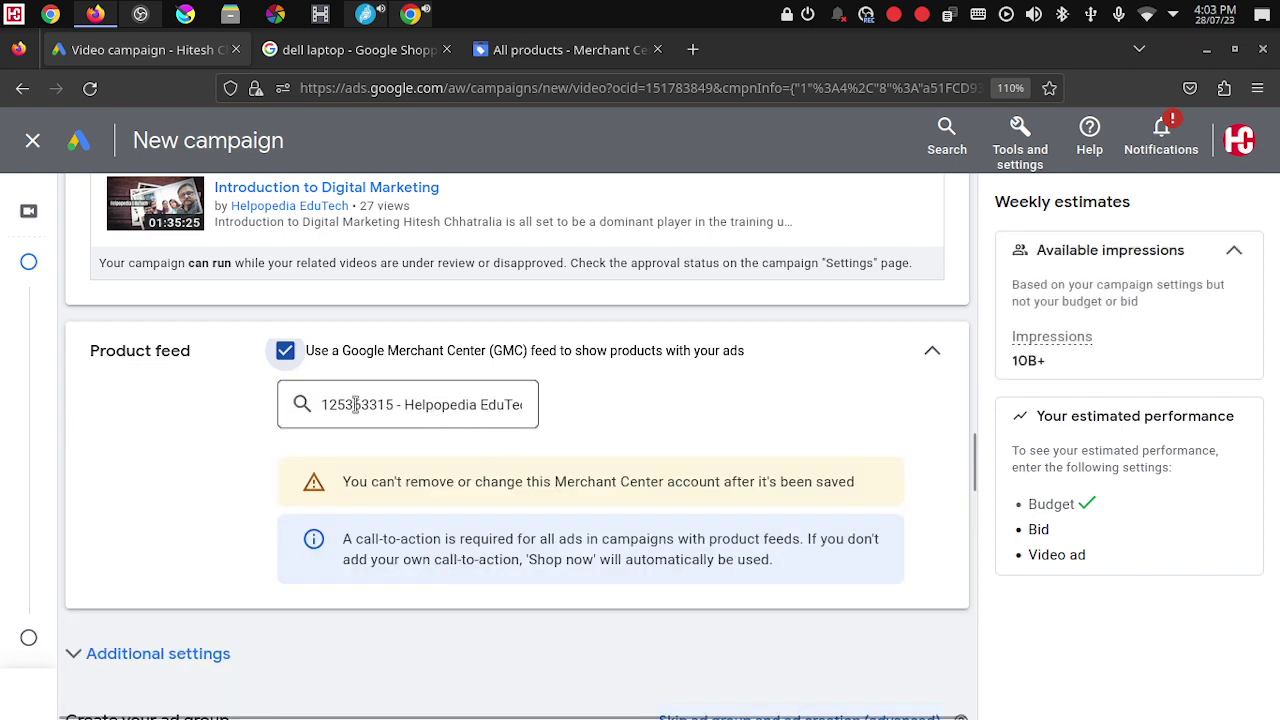
click(286, 352)
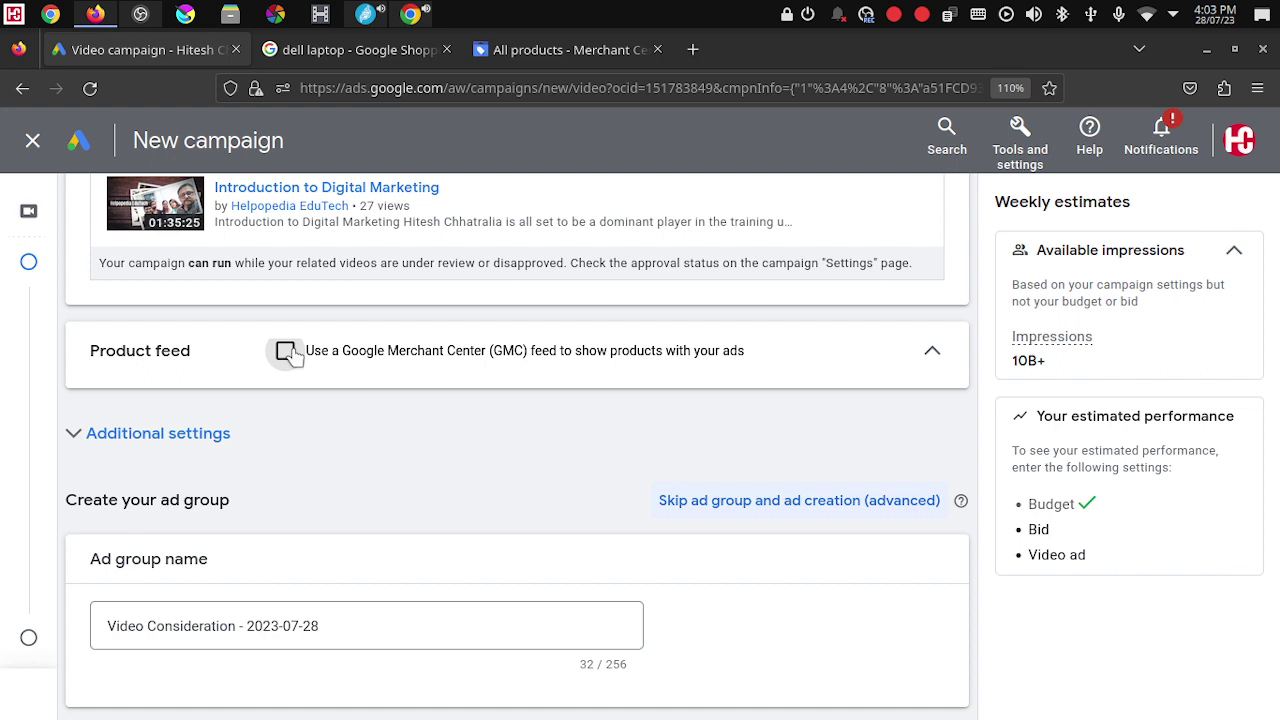
Step: Expand the additional Devices settings, examine the specific device targeting options, and return to showing on all eligible devices
click(173, 445)
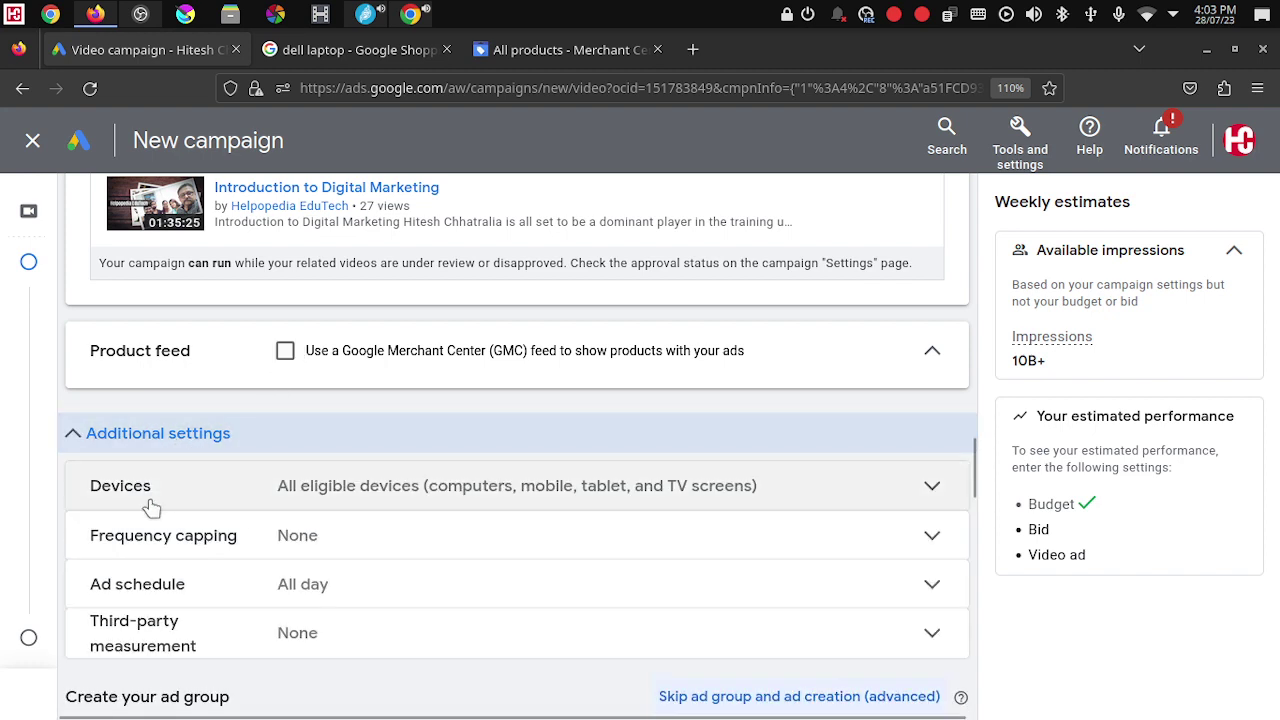
click(903, 489)
scroll(486, 486, down, 2)
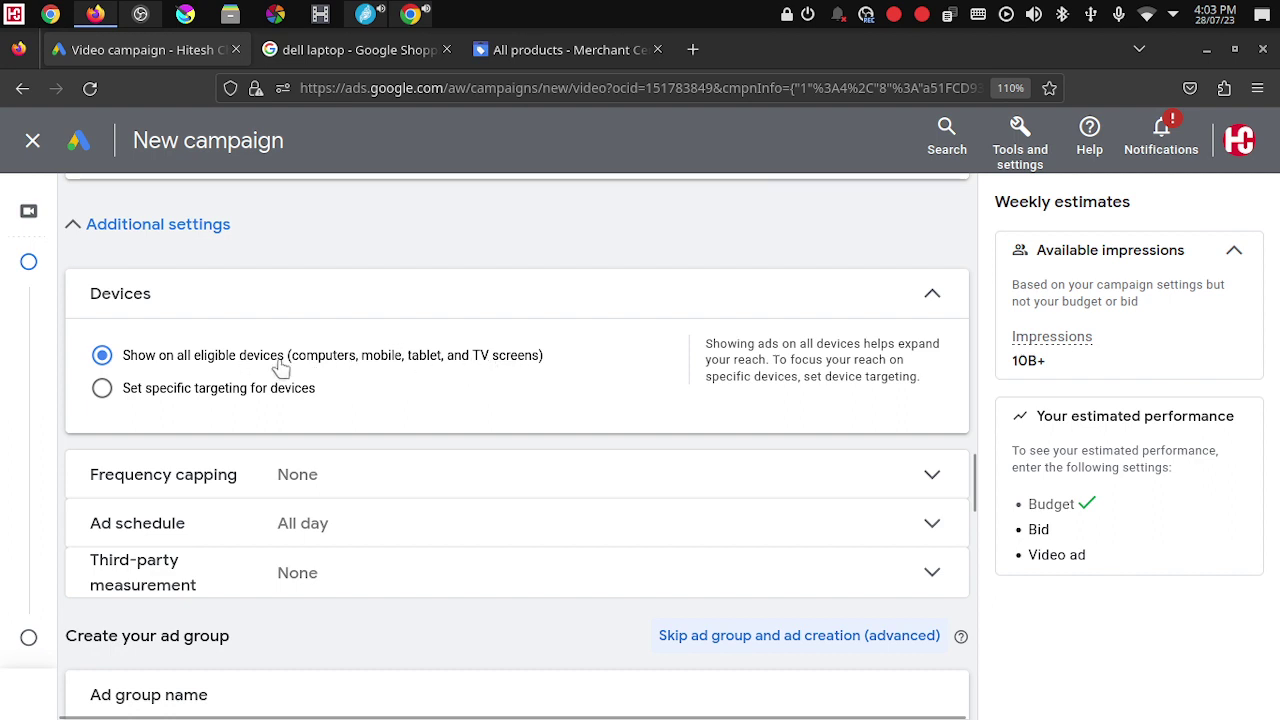
click(176, 390)
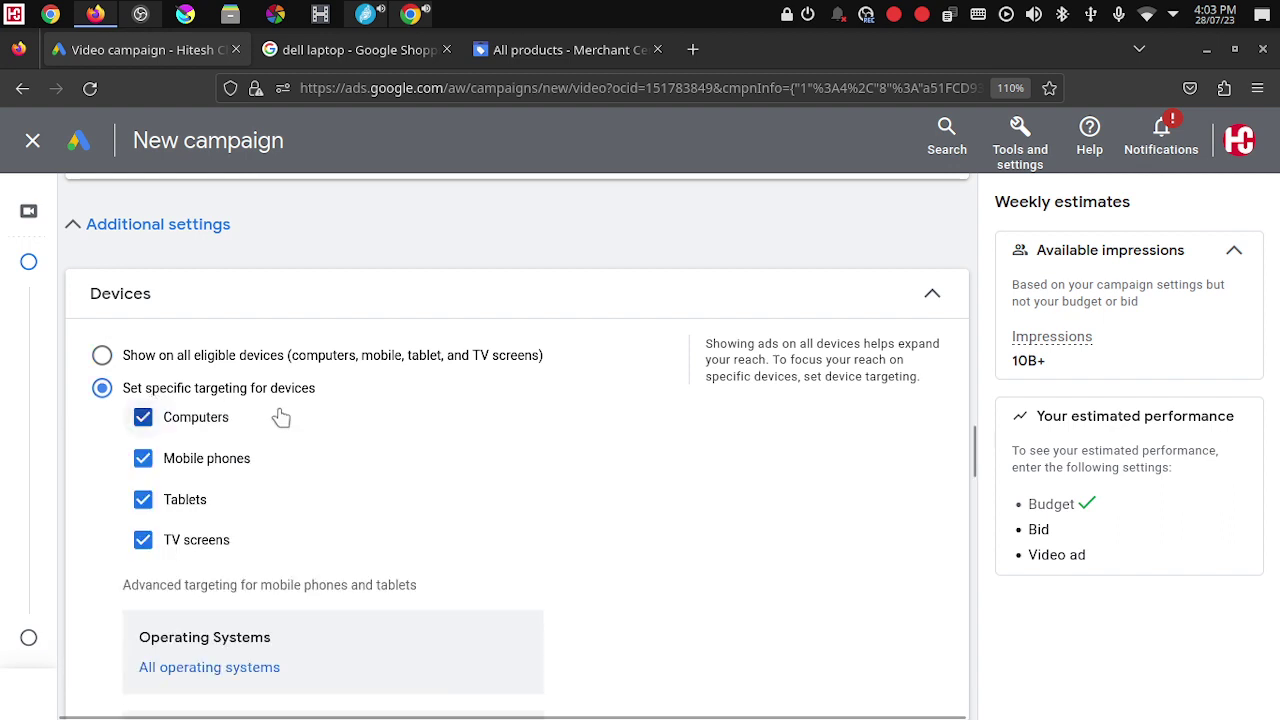
scroll(260, 400, down, 2)
scroll(257, 340, up, 1)
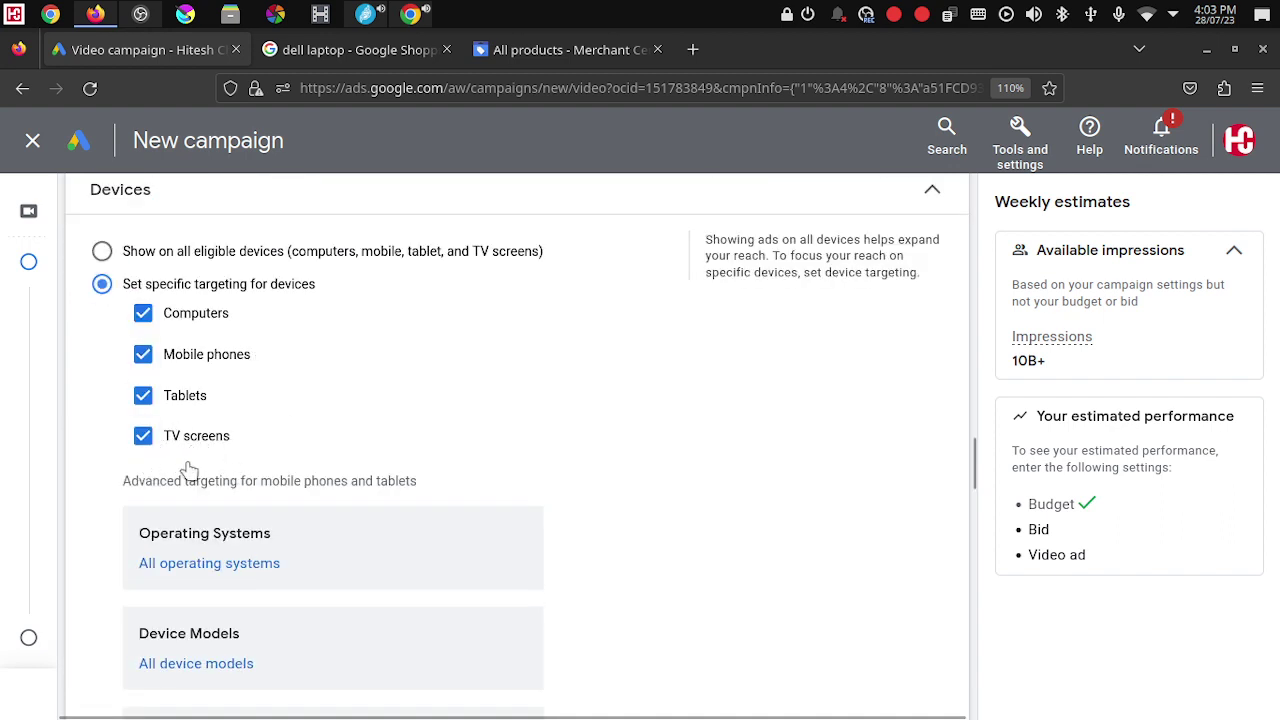
click(103, 252)
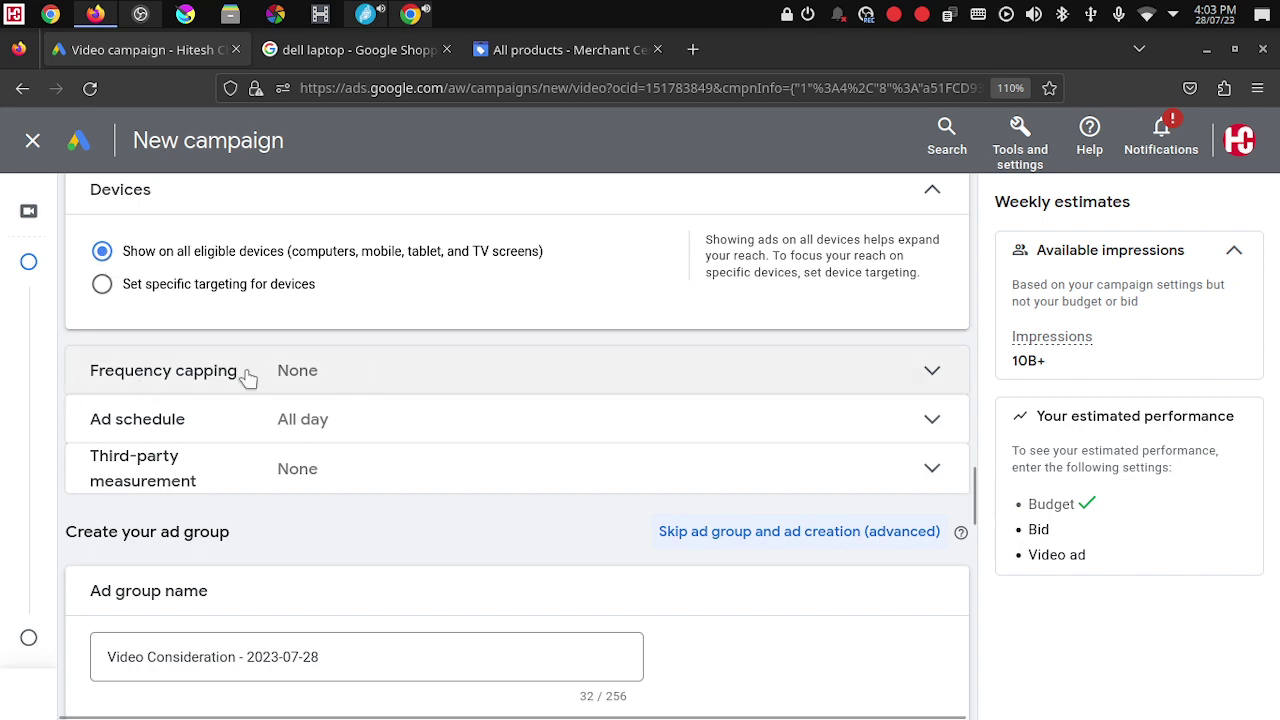
Step: Examine the campaign's Frequency capping, Ad schedule and Third-party measurement settings
click(452, 382)
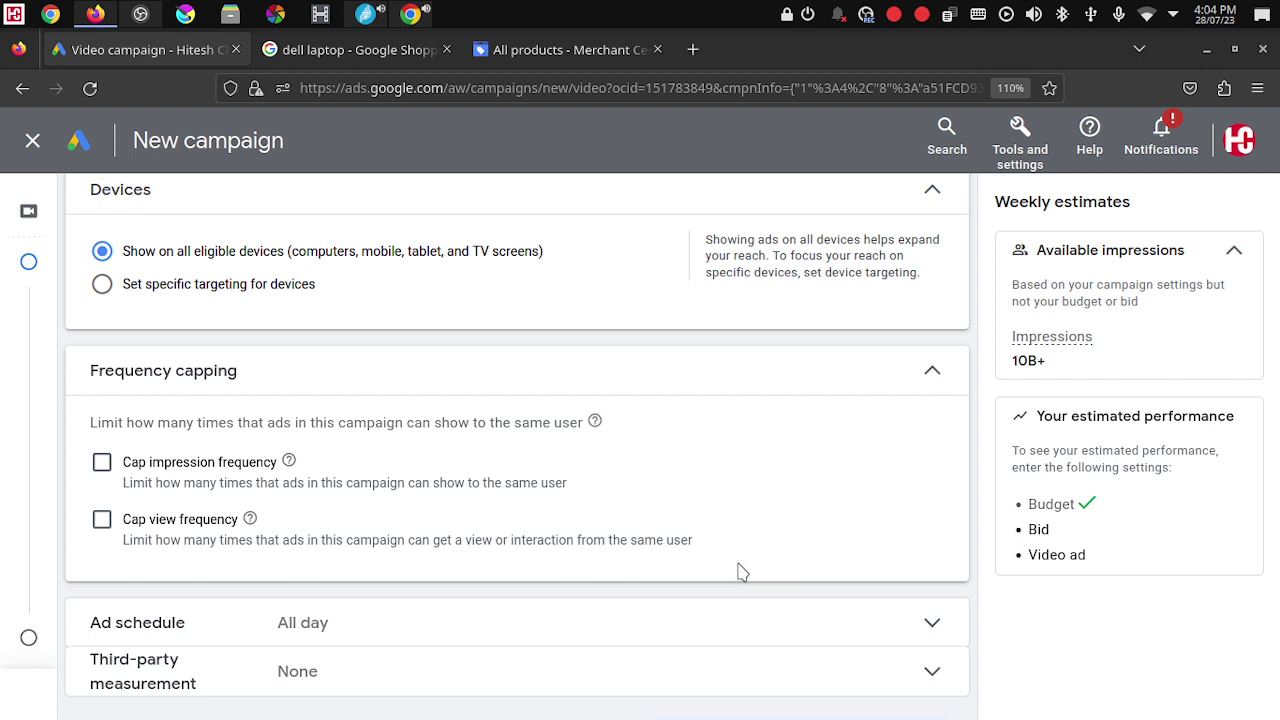
click(932, 378)
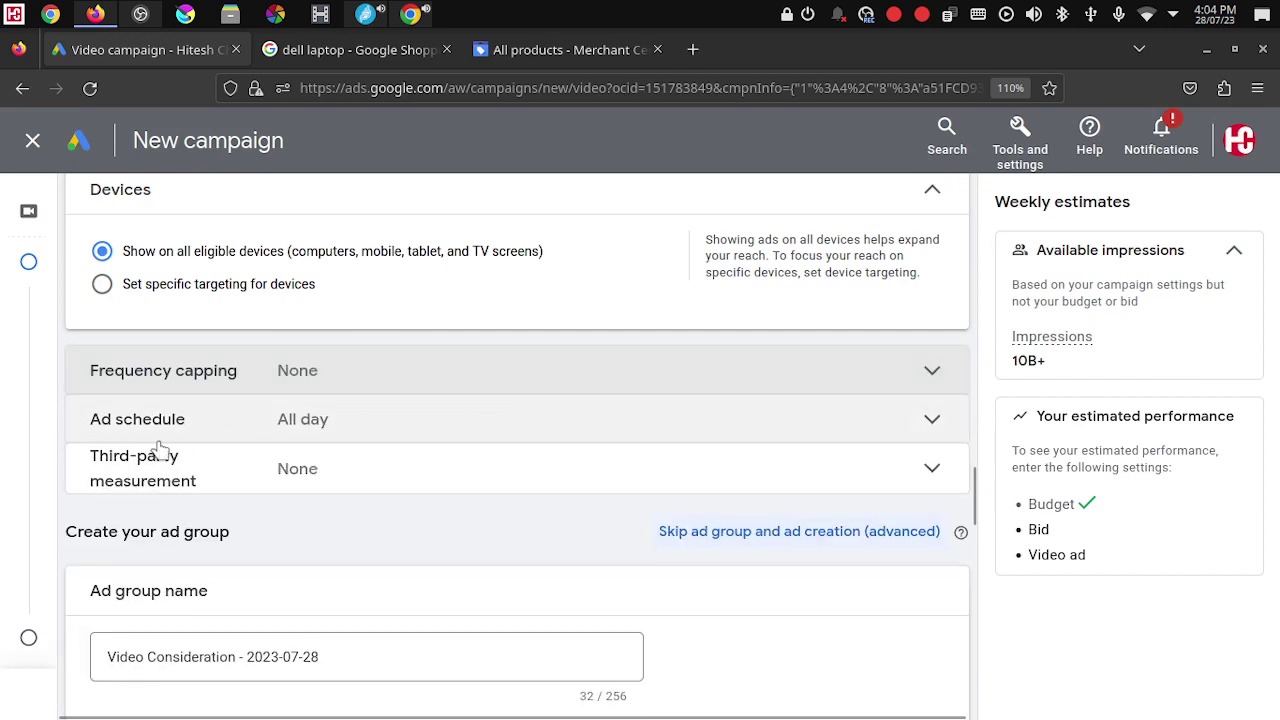
click(364, 423)
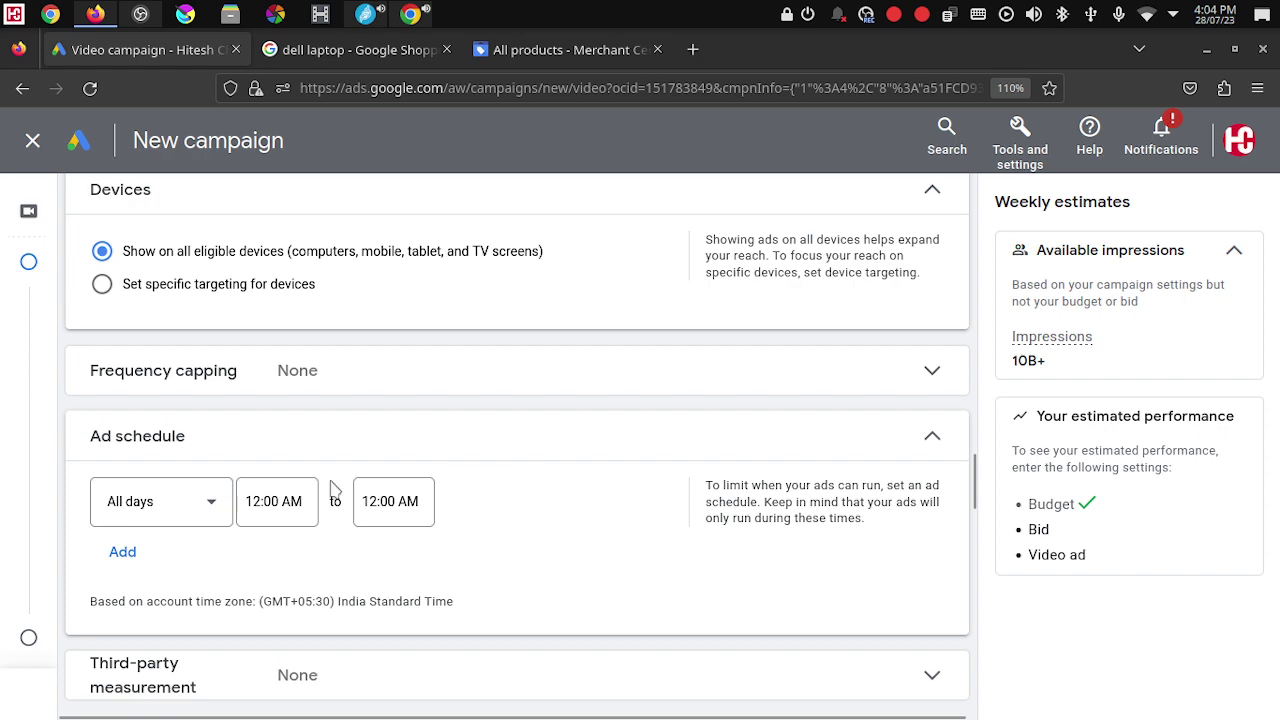
scroll(531, 508, down, 3)
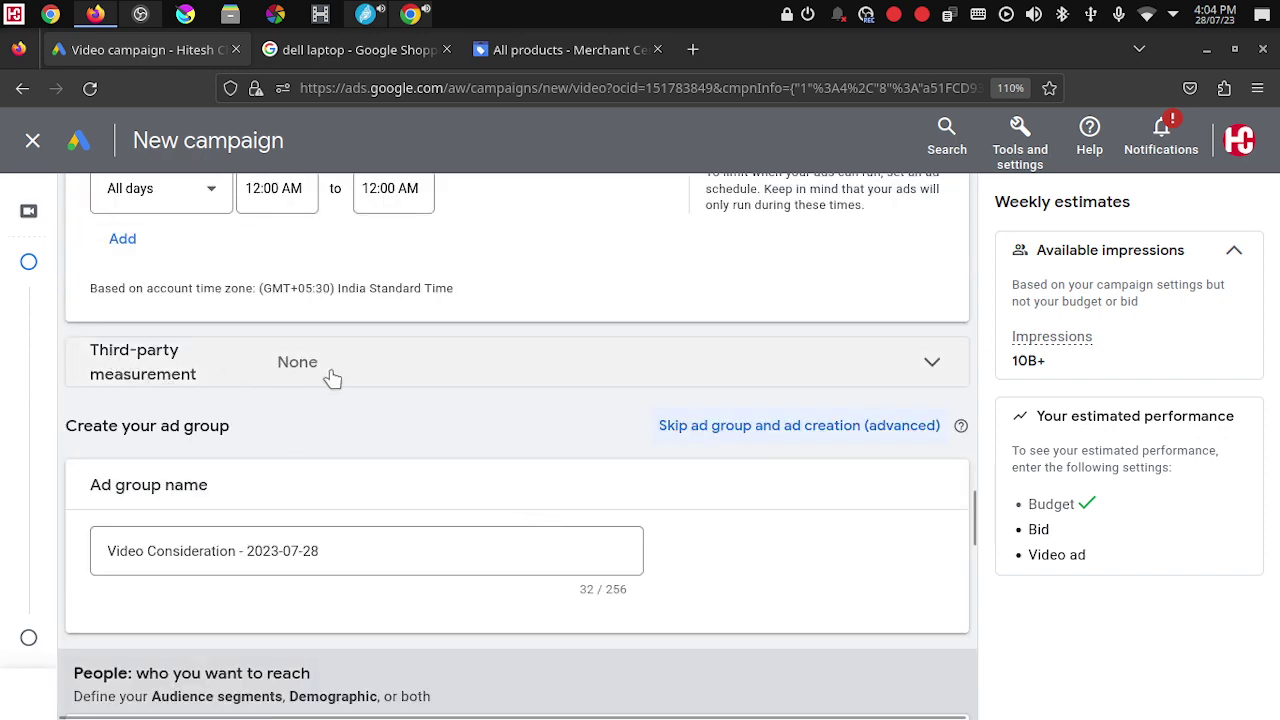
click(428, 378)
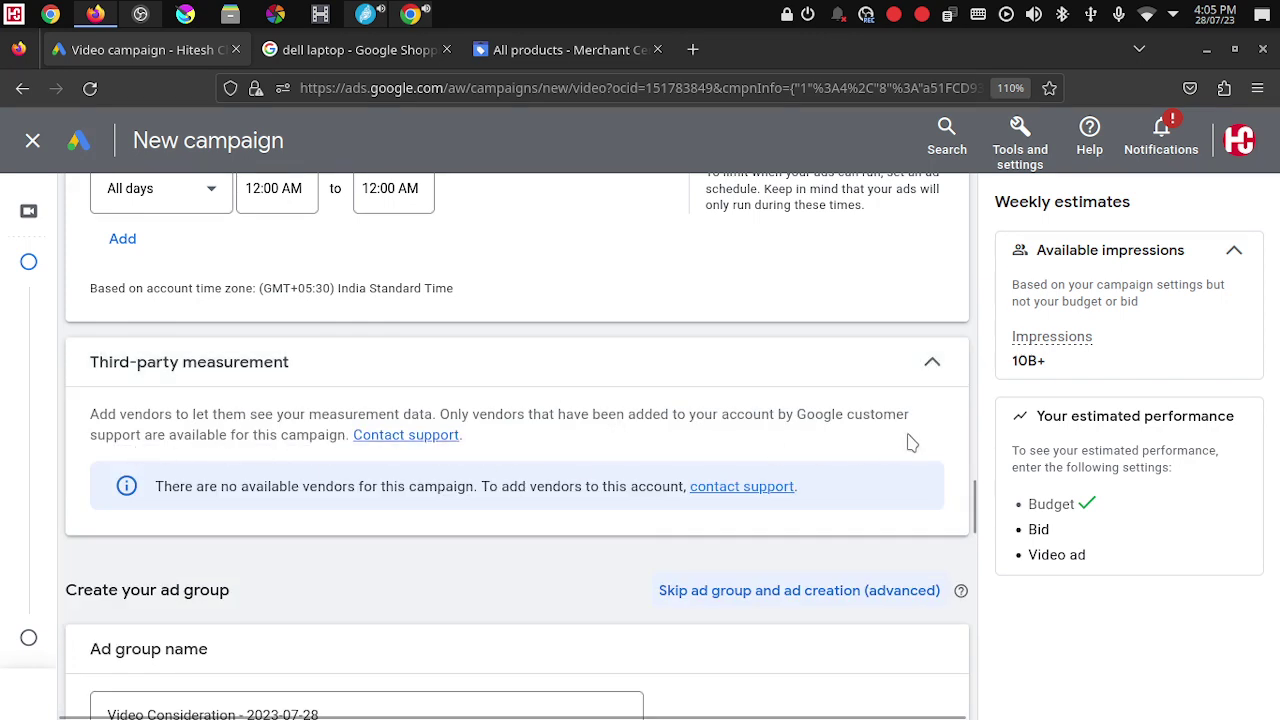
click(922, 362)
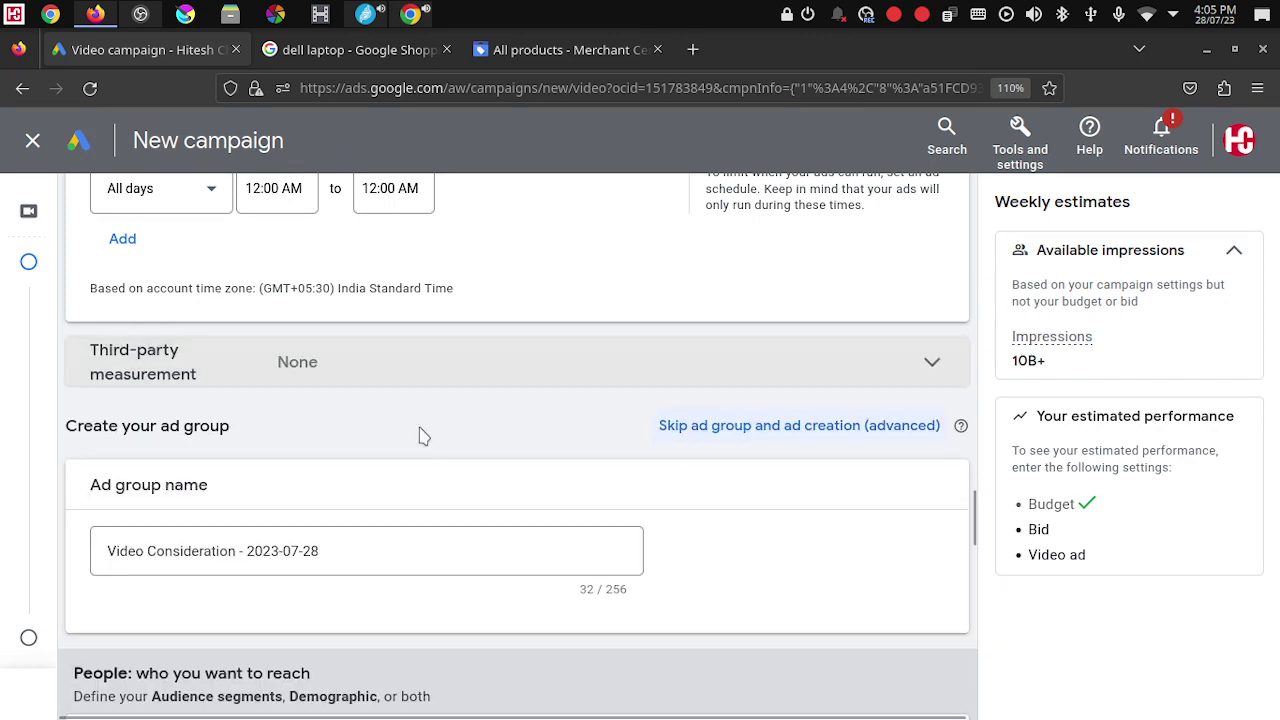
Step: Rename the ad group as "Video Consideration - Helpopedia"
scroll(418, 437, down, 2)
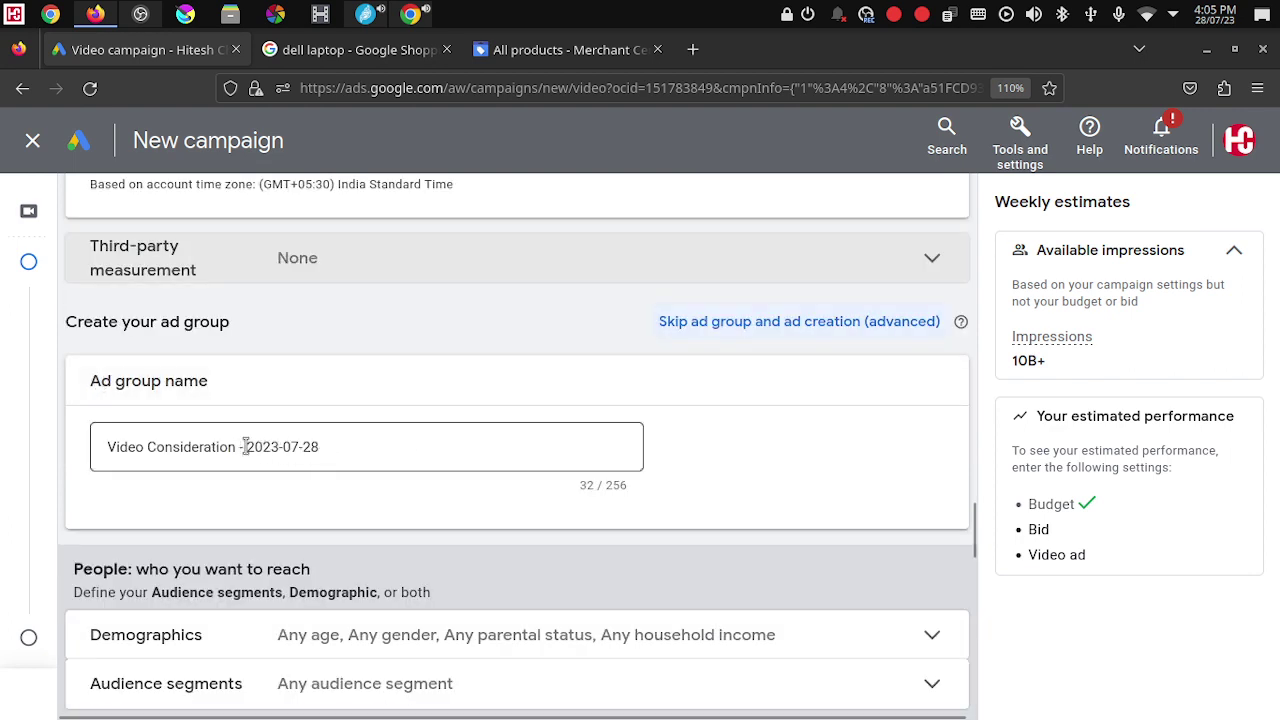
drag(245, 447, 104, 447)
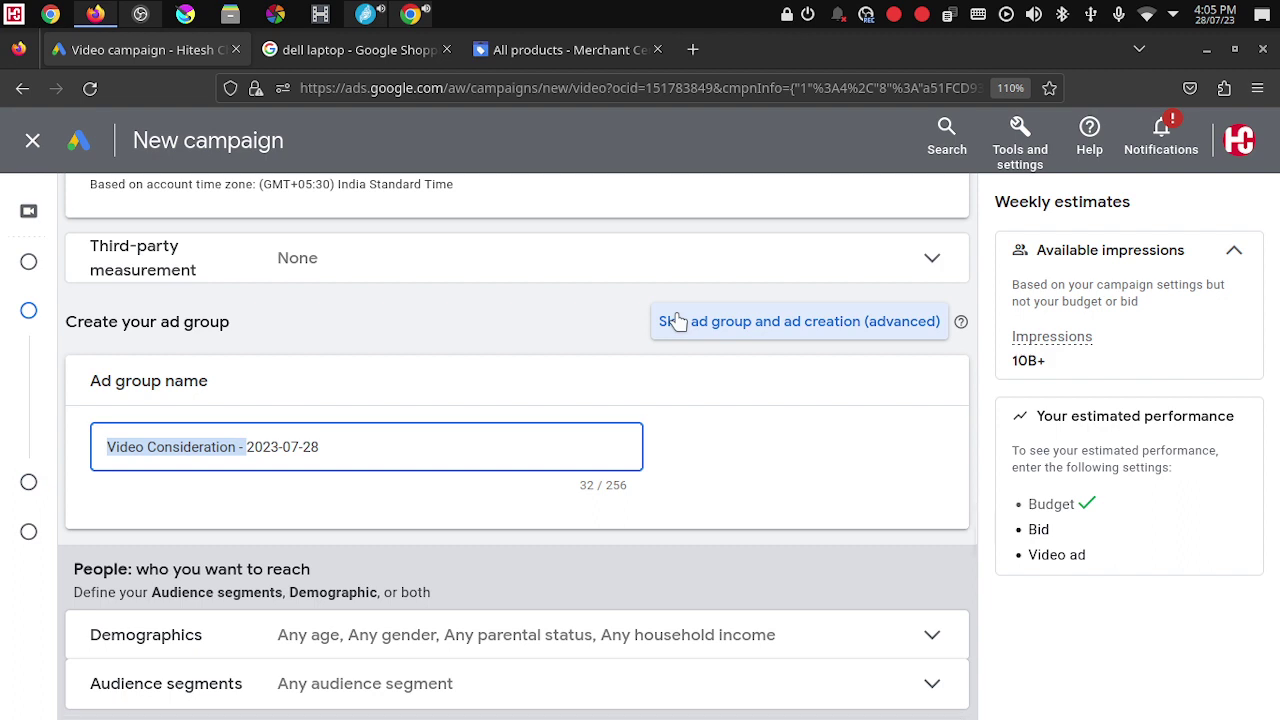
key(shift+End)
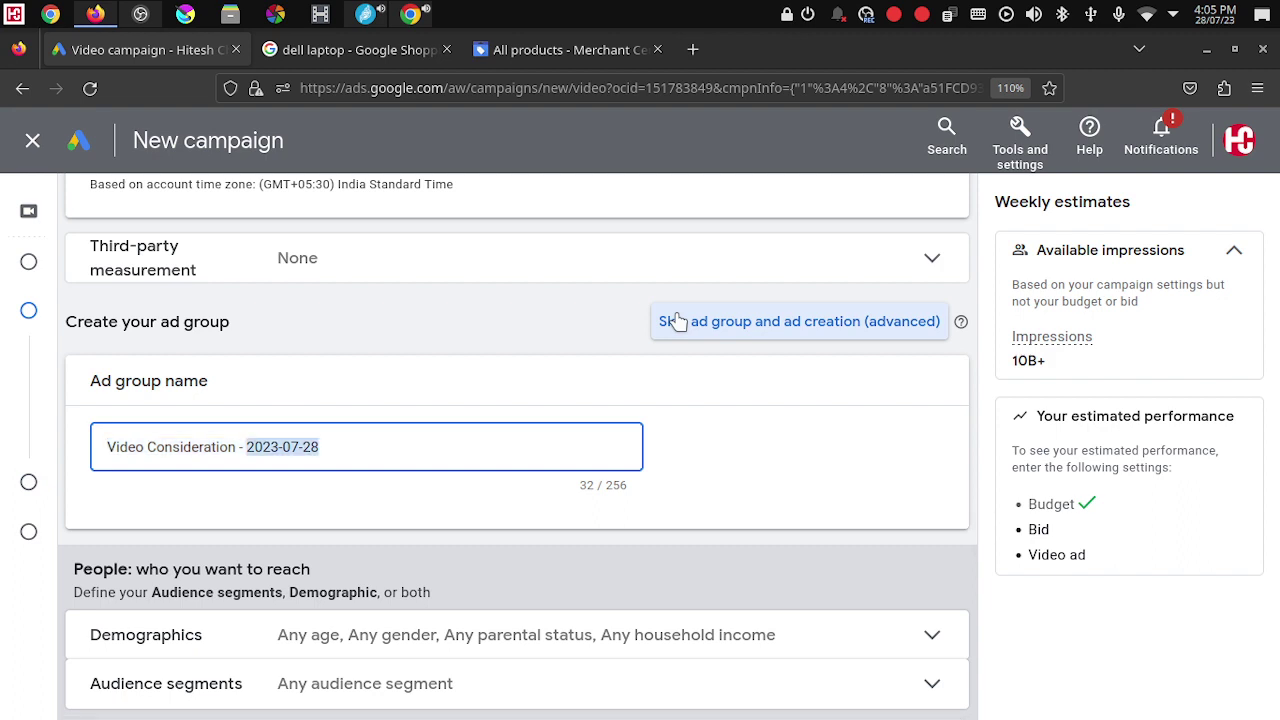
text(Helpopedia)
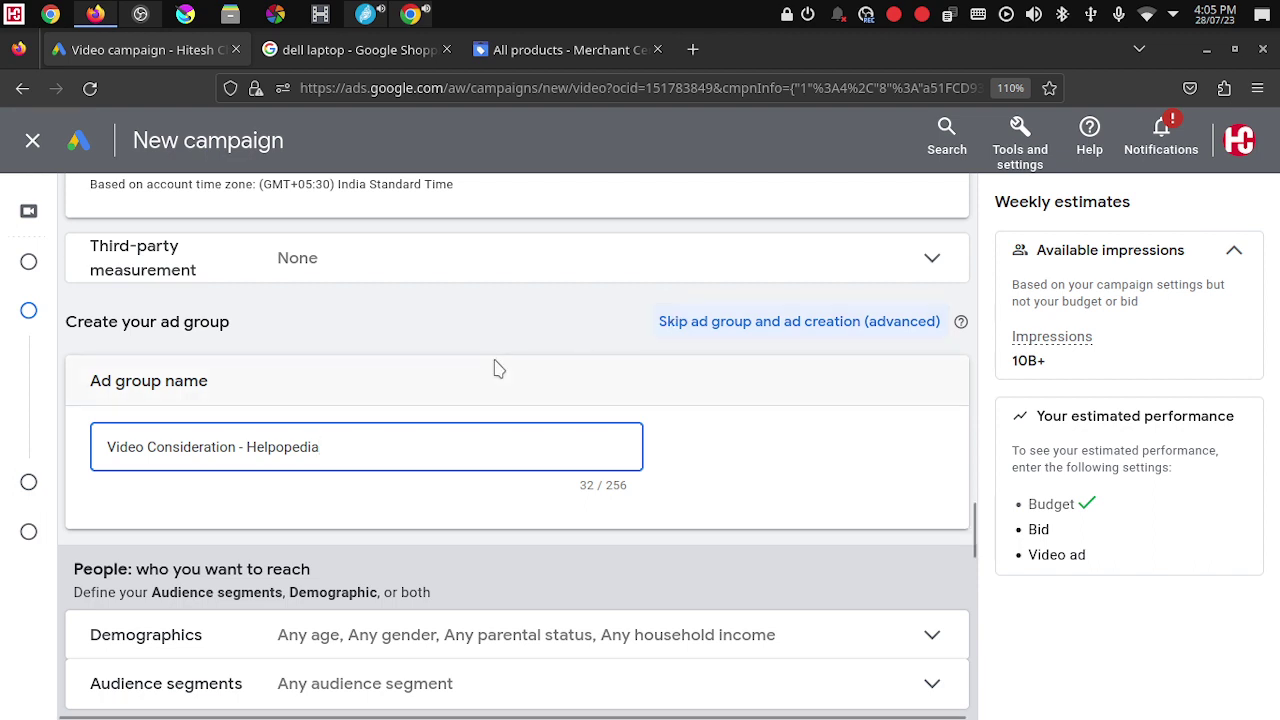
Step: Expand the ad group's Demographics and exclude the age ranges 45 - 54, 55 - 64 and 65+ from the targeting
scroll(423, 517, down, 1)
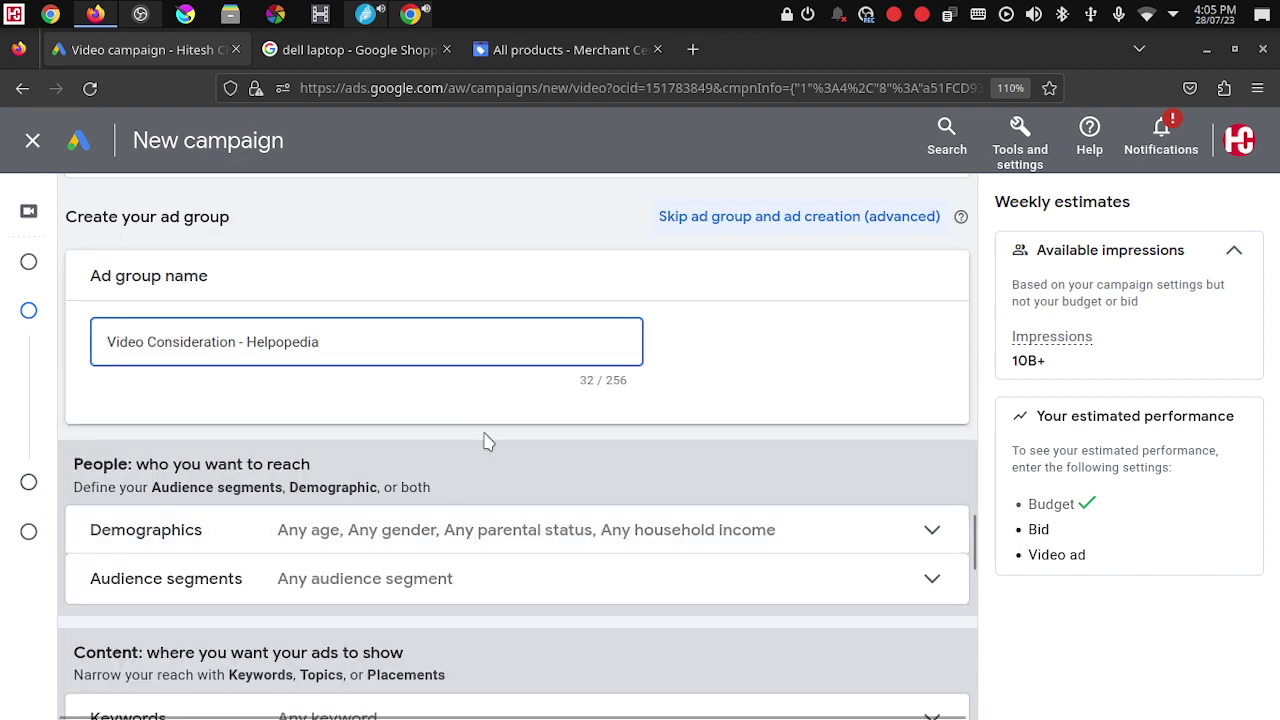
click(846, 540)
scroll(786, 471, down, 2)
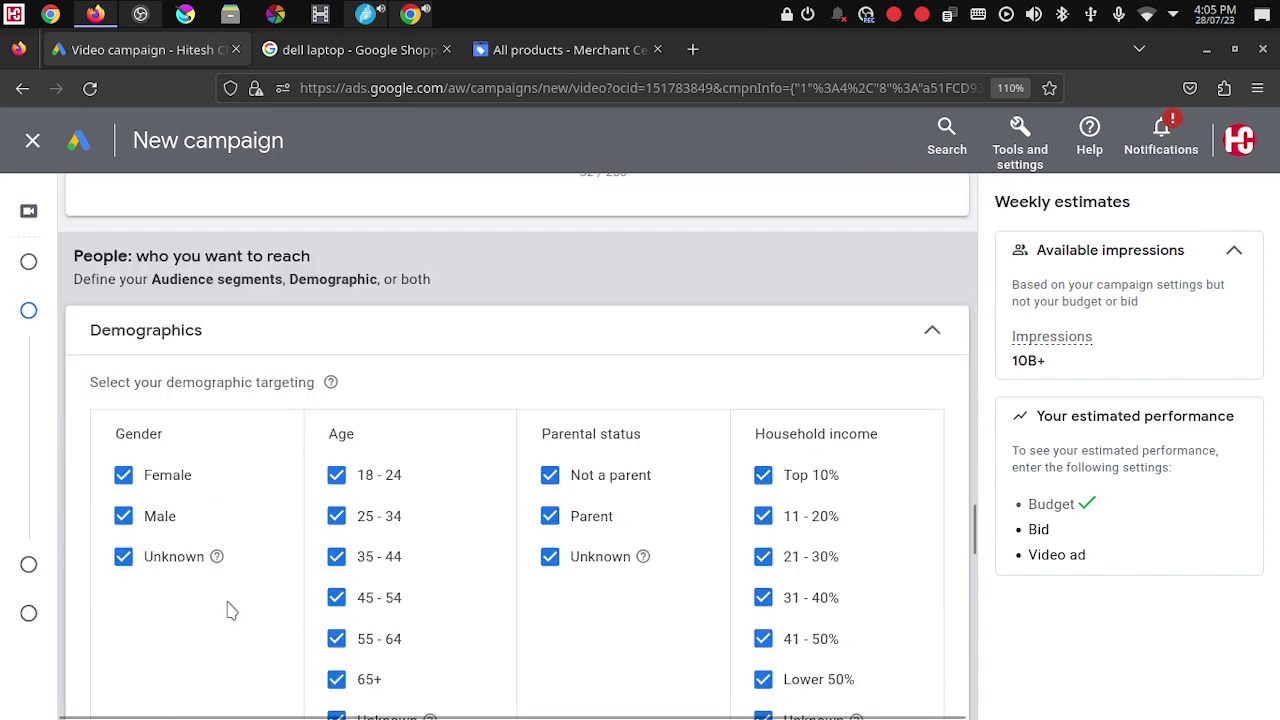
scroll(295, 625, down, 1)
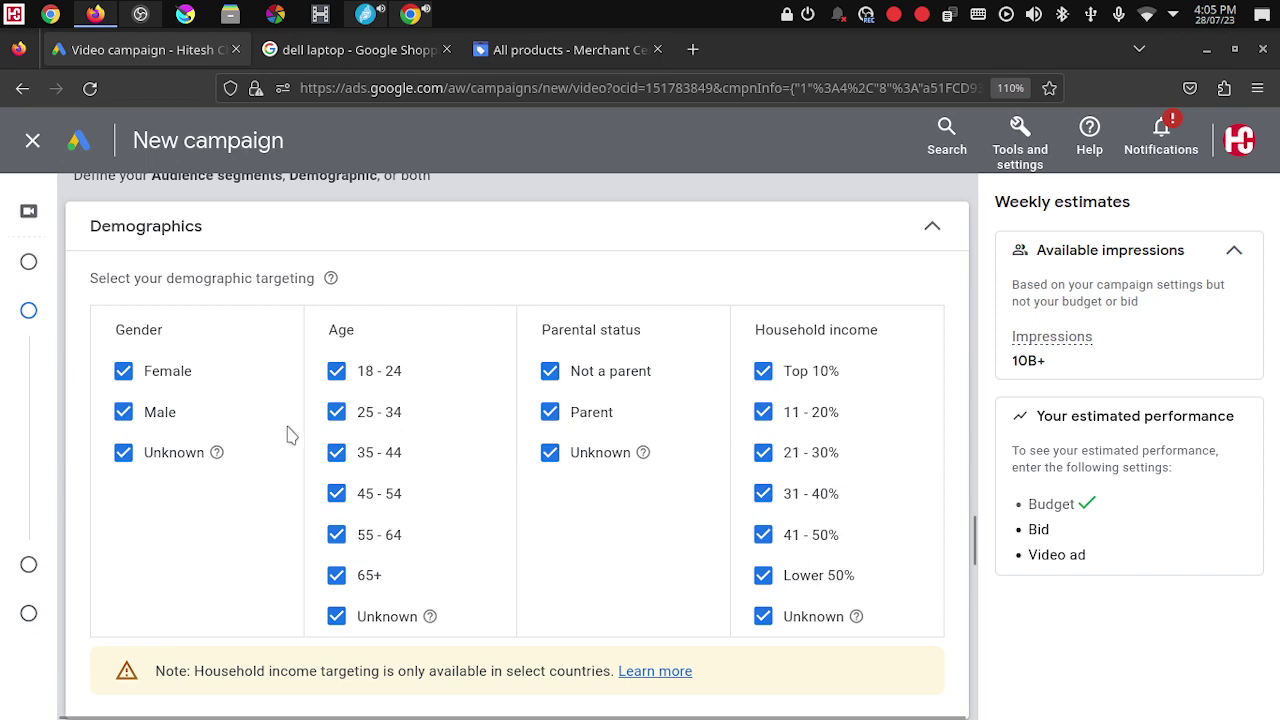
click(337, 575)
click(337, 535)
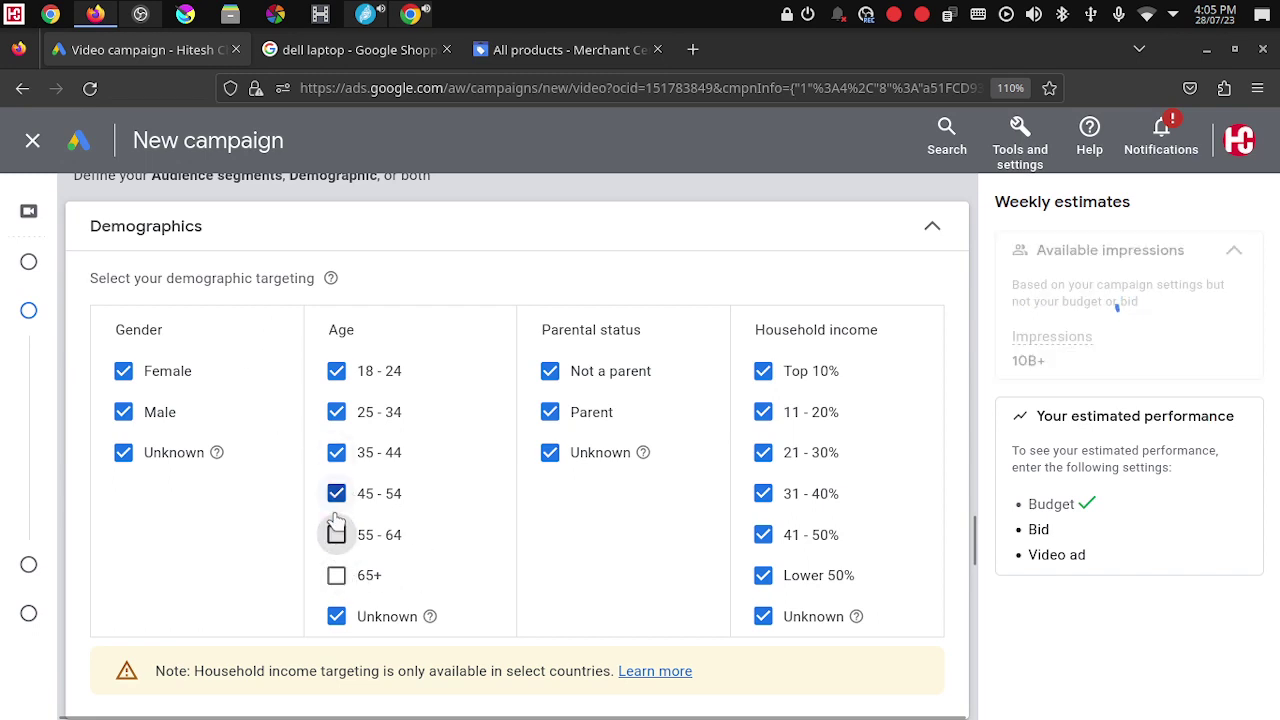
click(336, 493)
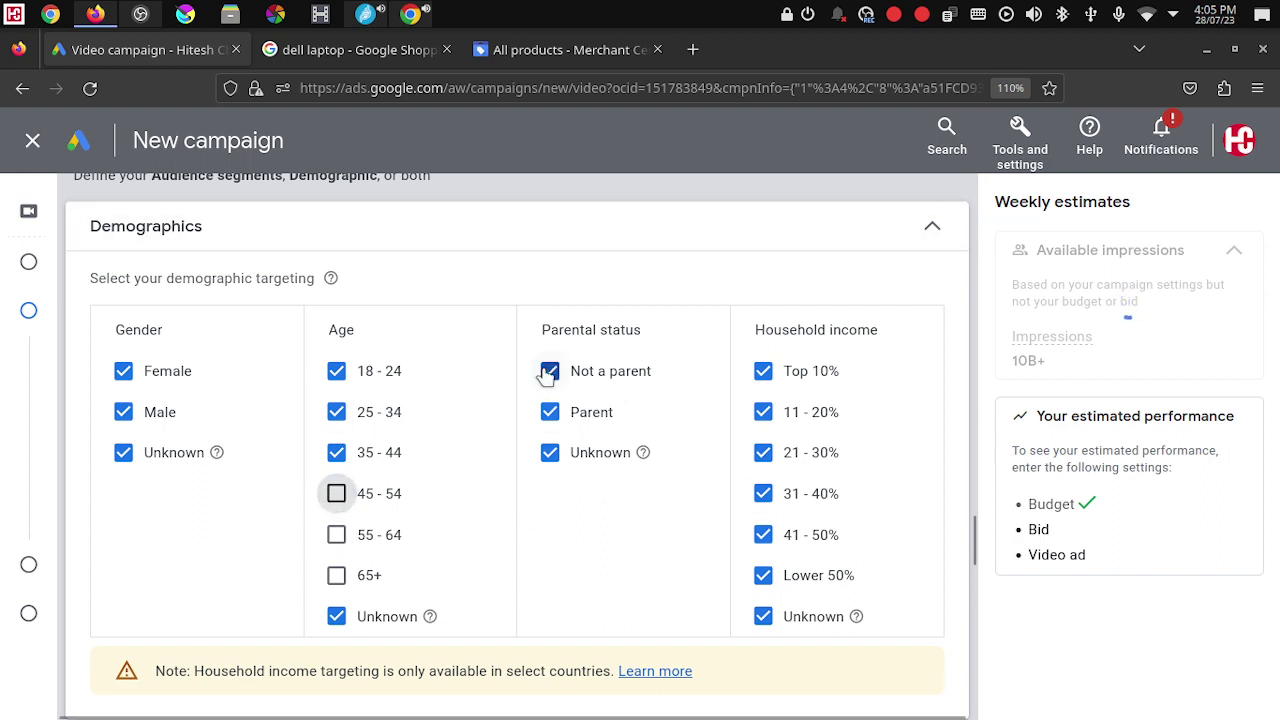
Step: Expand Audience segments, look through the suggested segments, and collapse the section without selecting any
scroll(930, 484, down, 1)
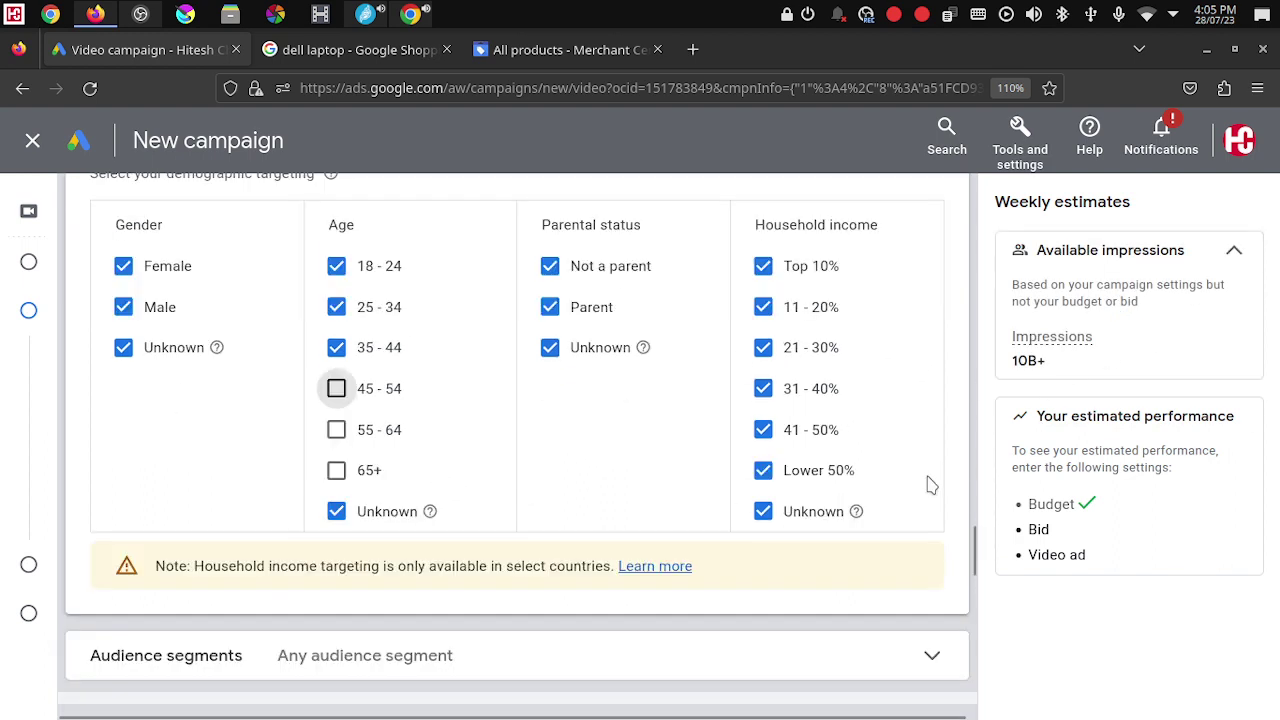
scroll(928, 486, down, 2)
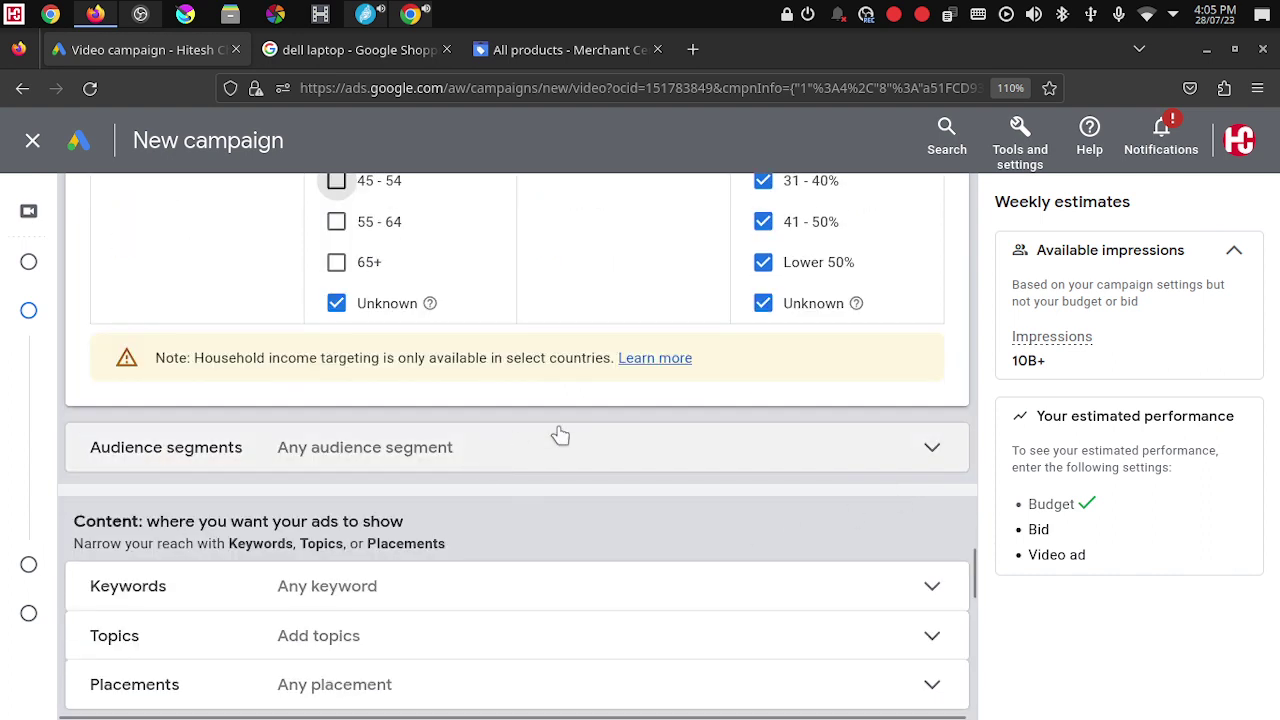
click(575, 447)
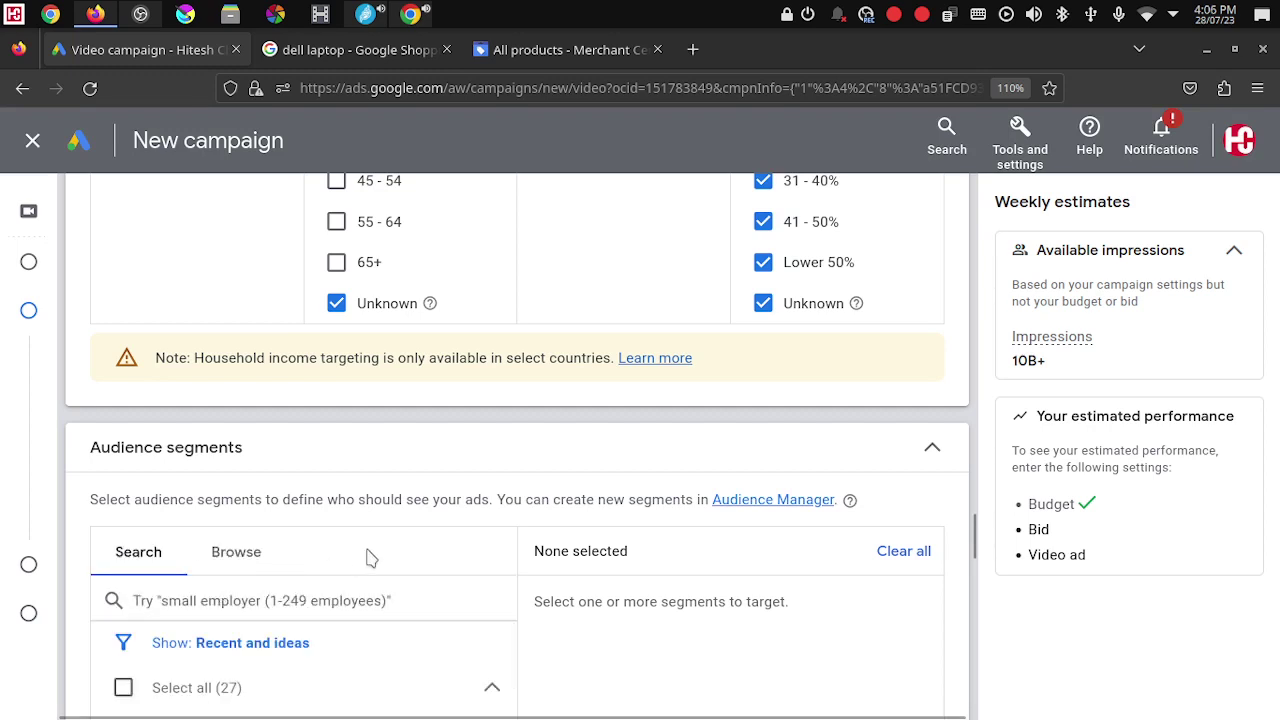
scroll(364, 561, down, 2)
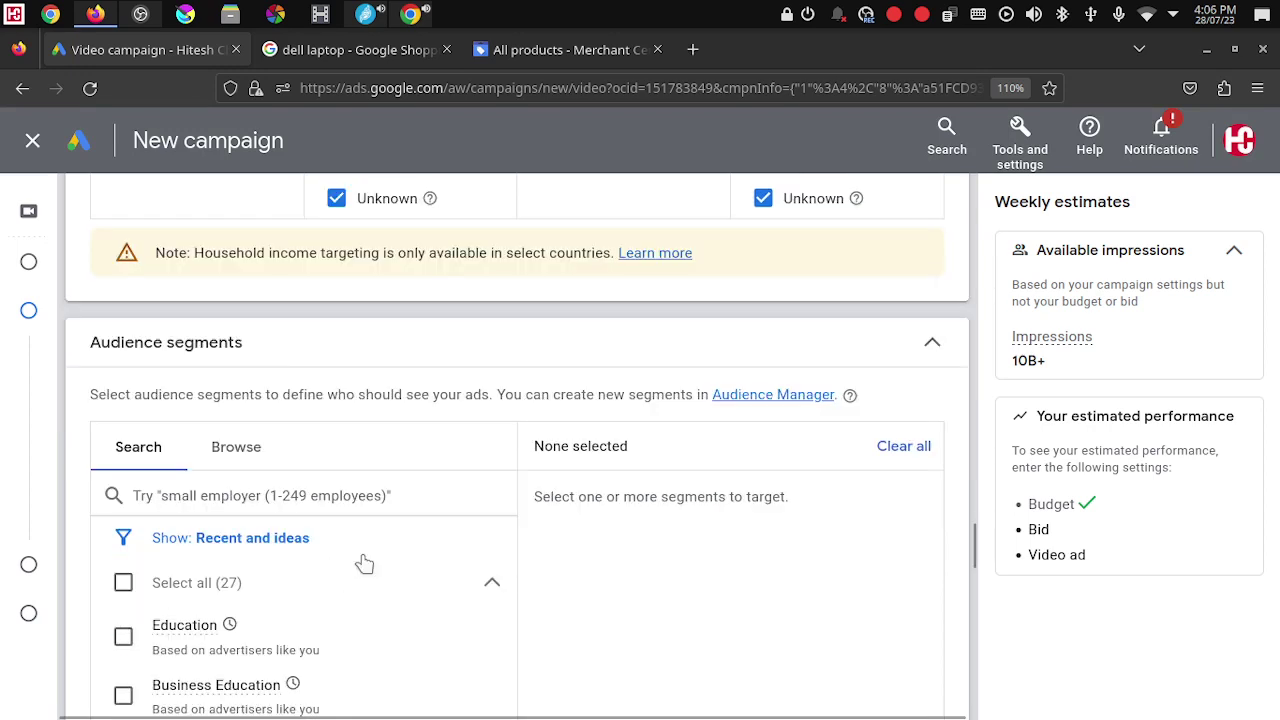
scroll(402, 606, down, 2)
scroll(402, 606, down, 2)
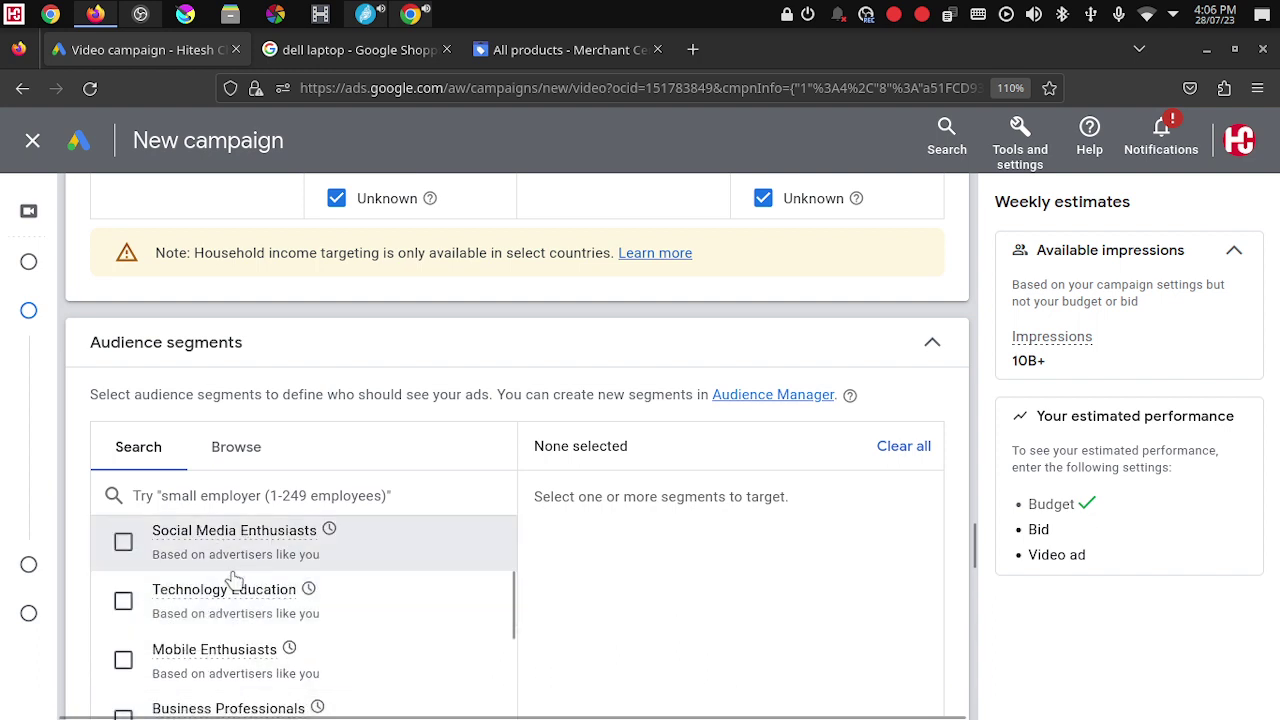
click(931, 346)
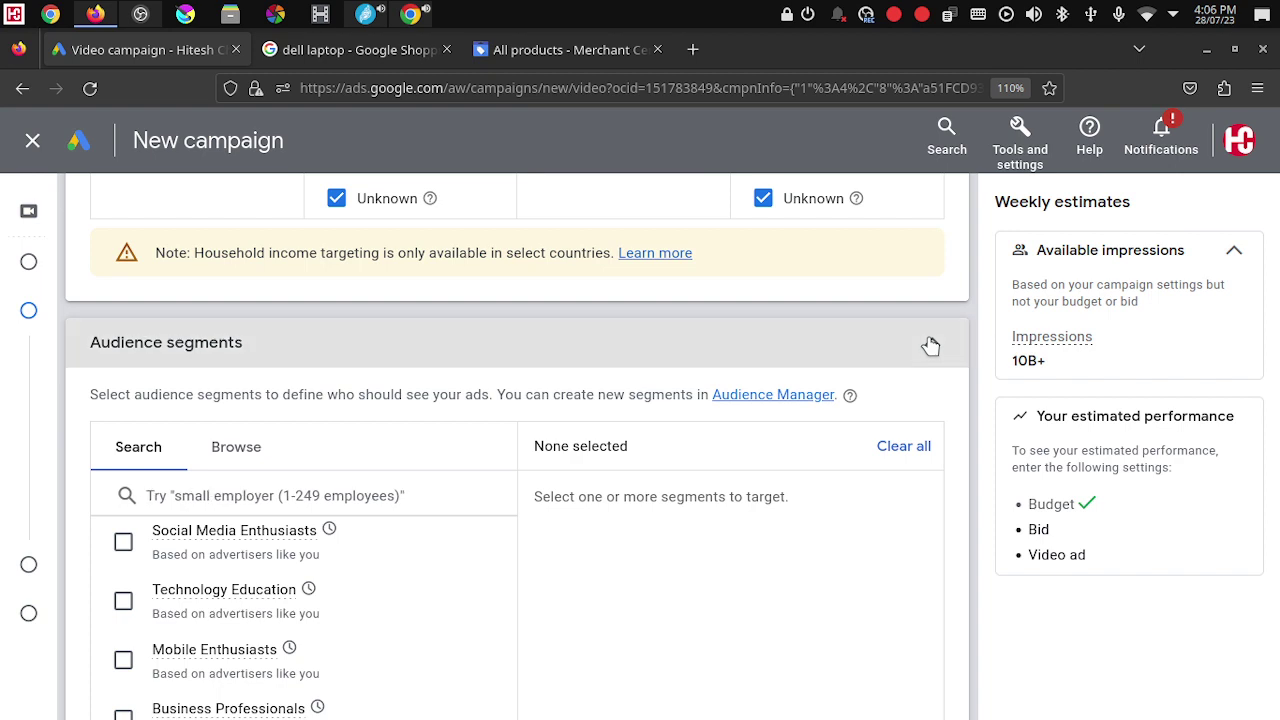
mouse_move(5, 313)
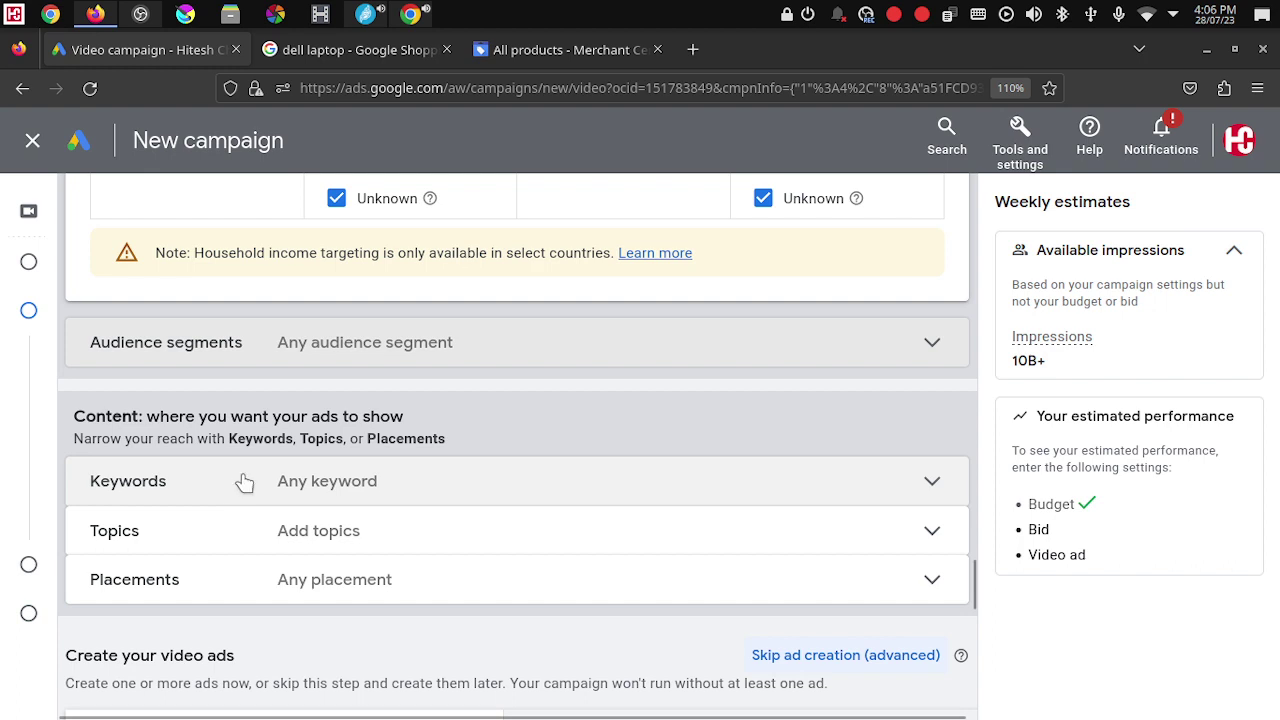
Step: Expand the Keywords section and get keyword ideas for the product or service "digital marketing course"
click(245, 481)
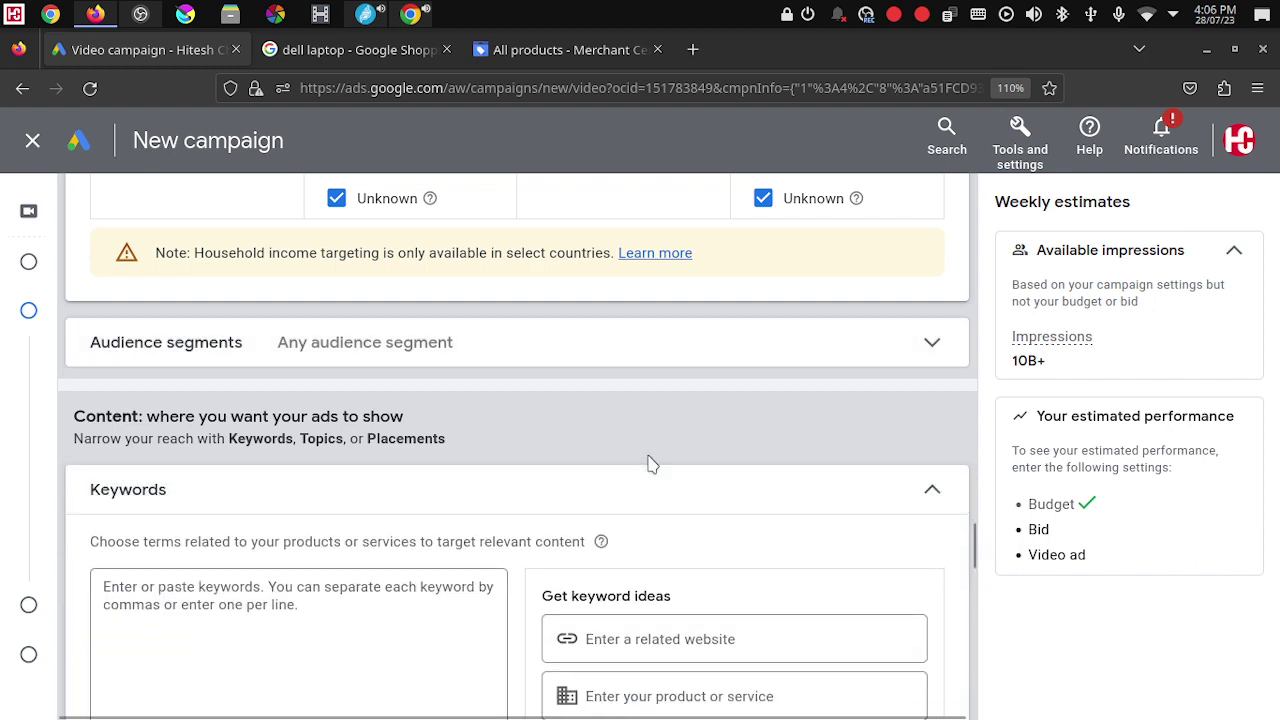
scroll(652, 466, down, 1)
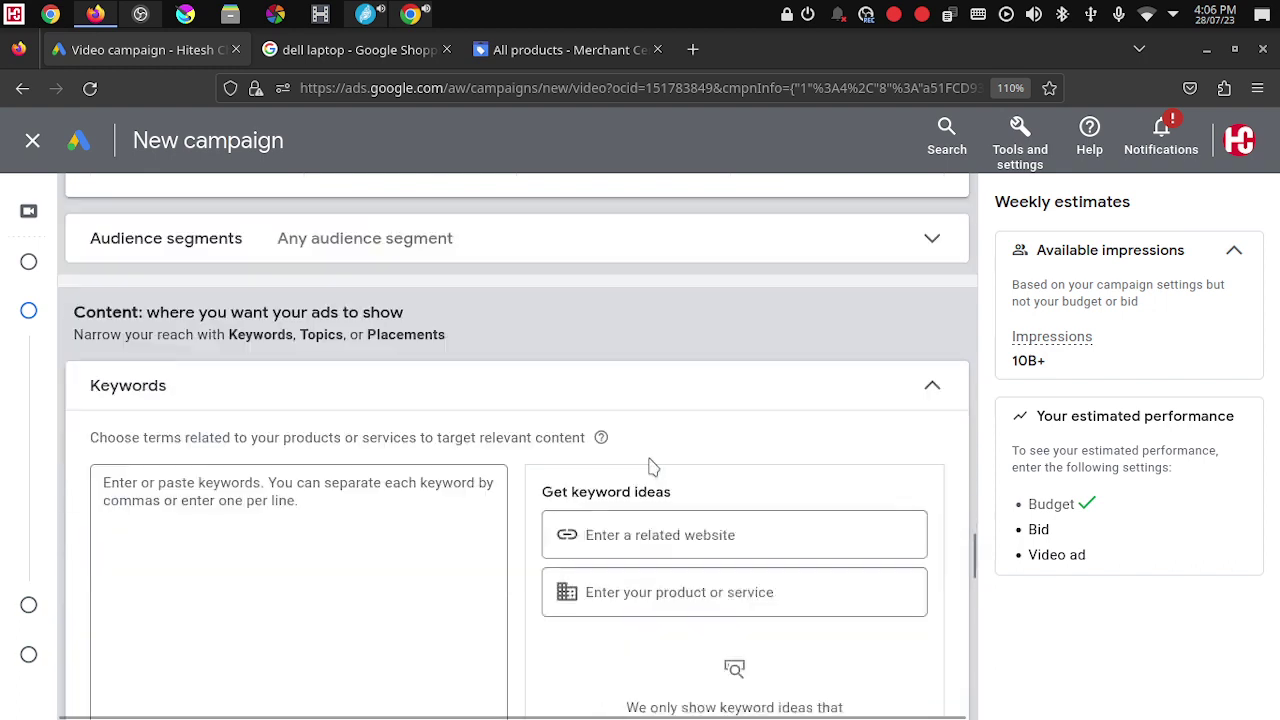
click(640, 585)
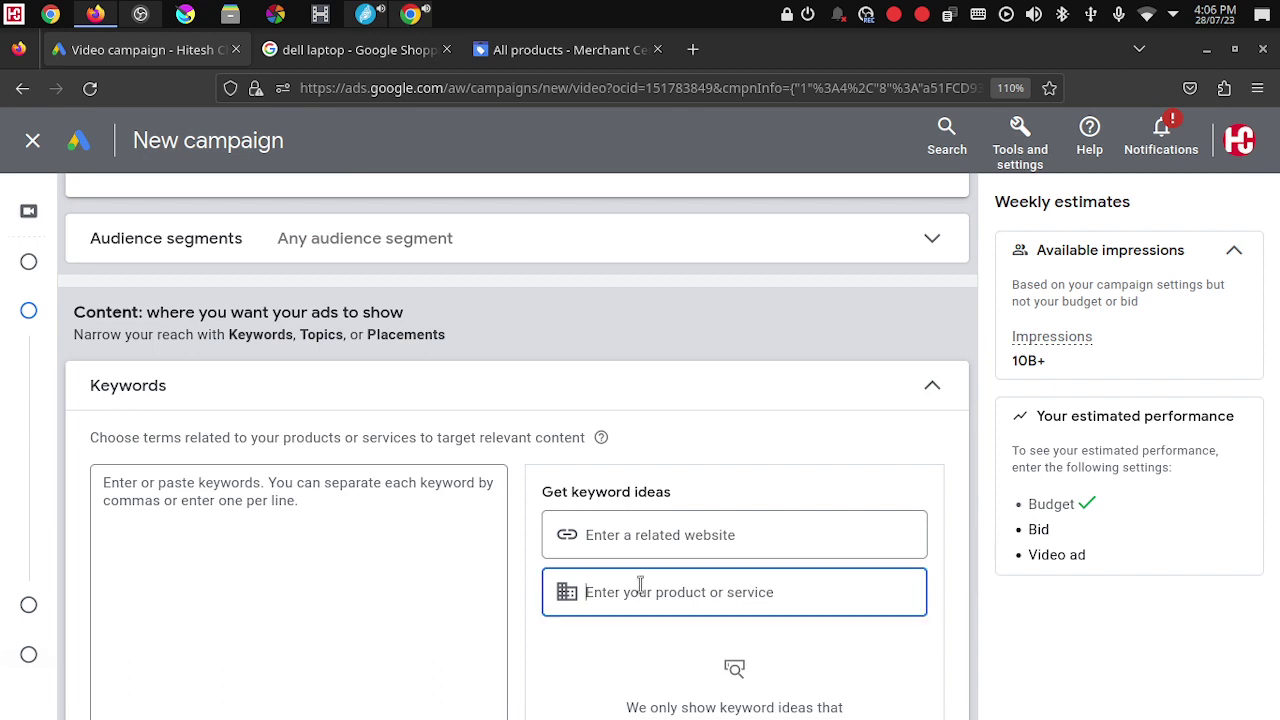
text(digital ma)
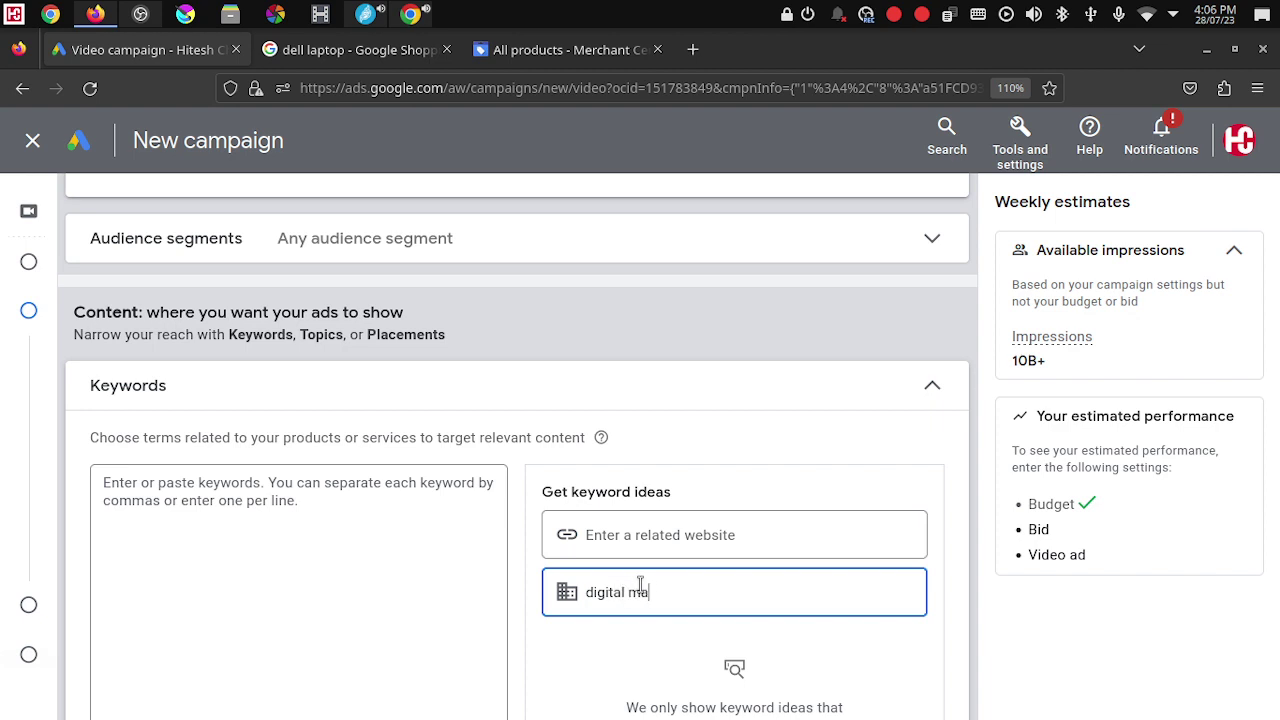
text(rketing course)
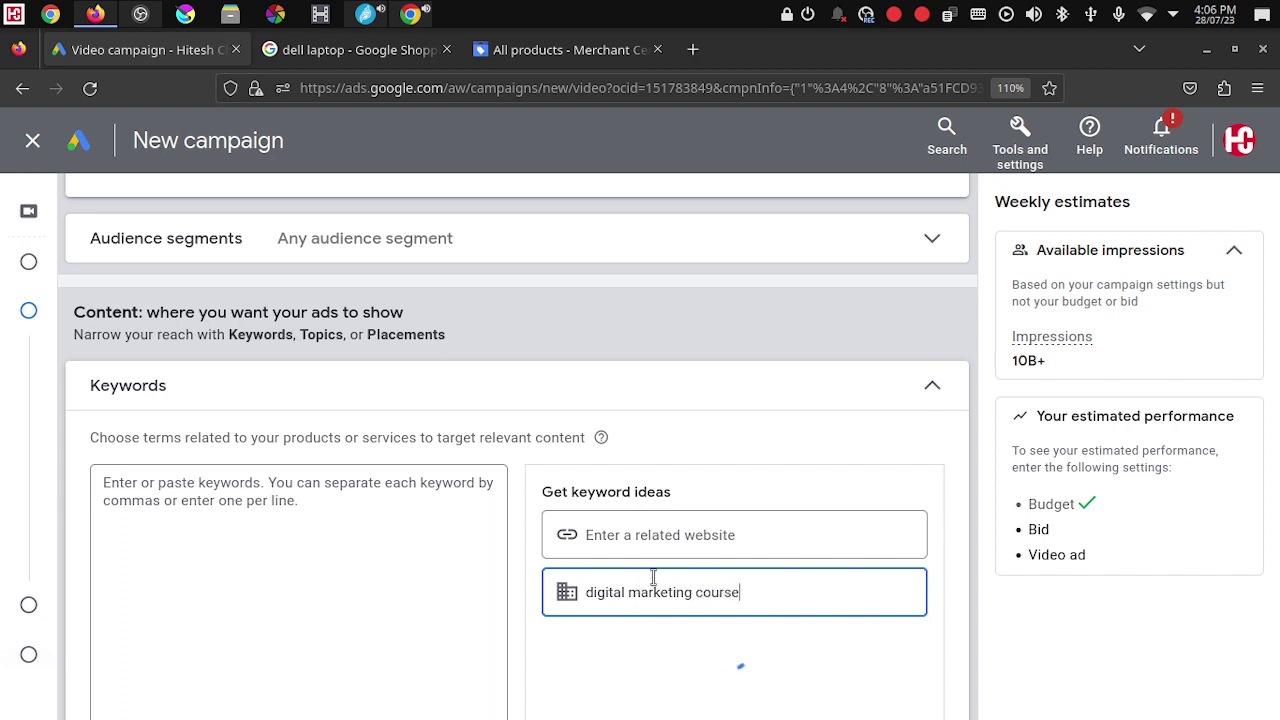
scroll(680, 540, down, 1)
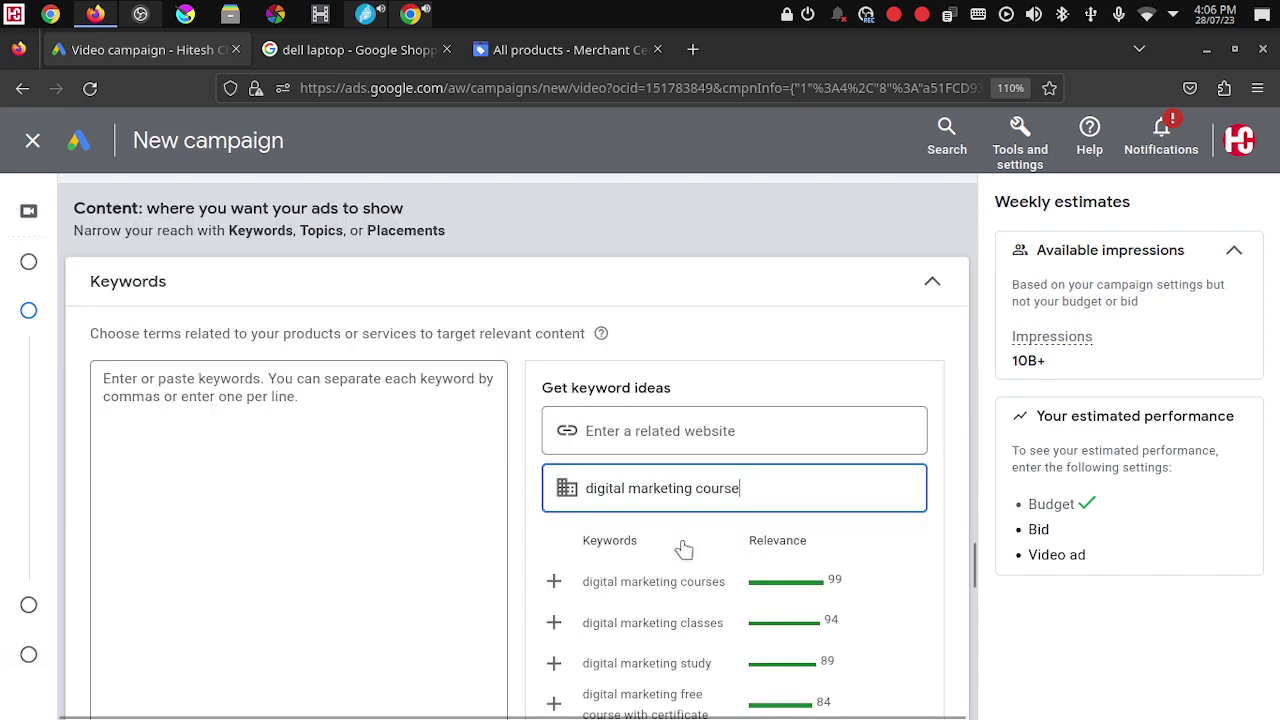
Step: Add all suggested keyword ideas, starting with "digital marketing courses", to the ad group's keyword list
click(553, 582)
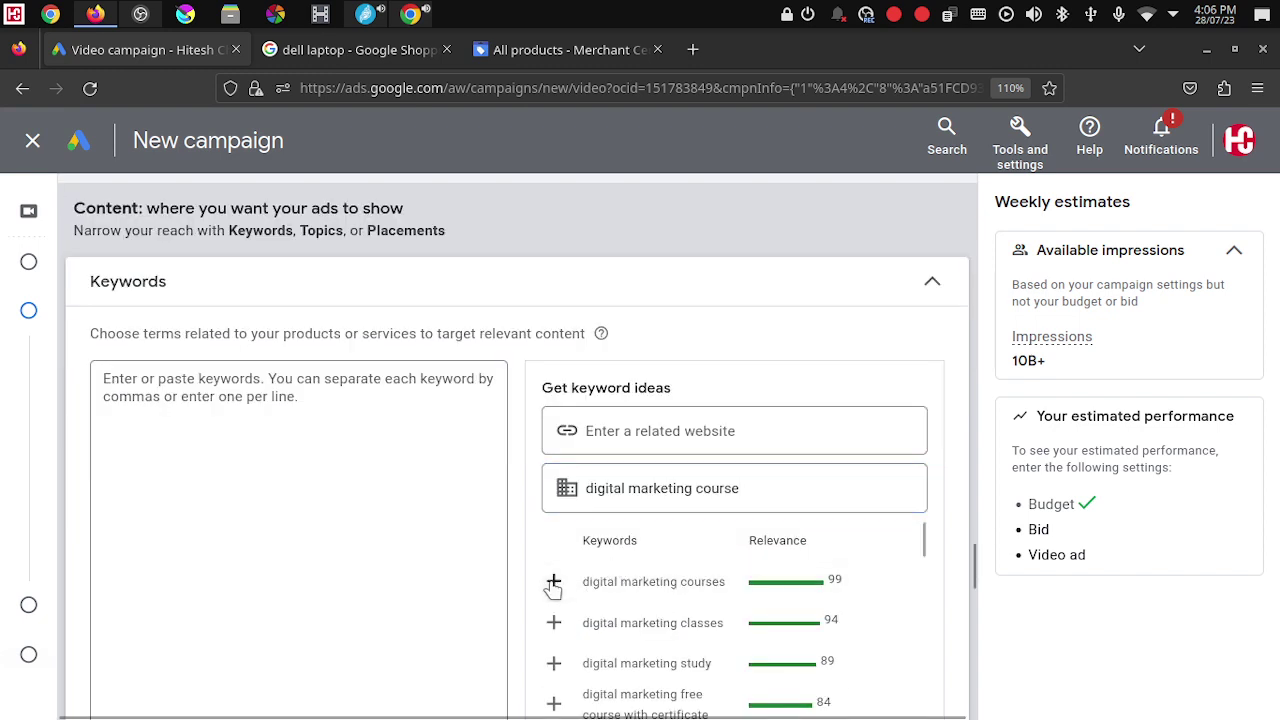
click(553, 582)
click(553, 582)
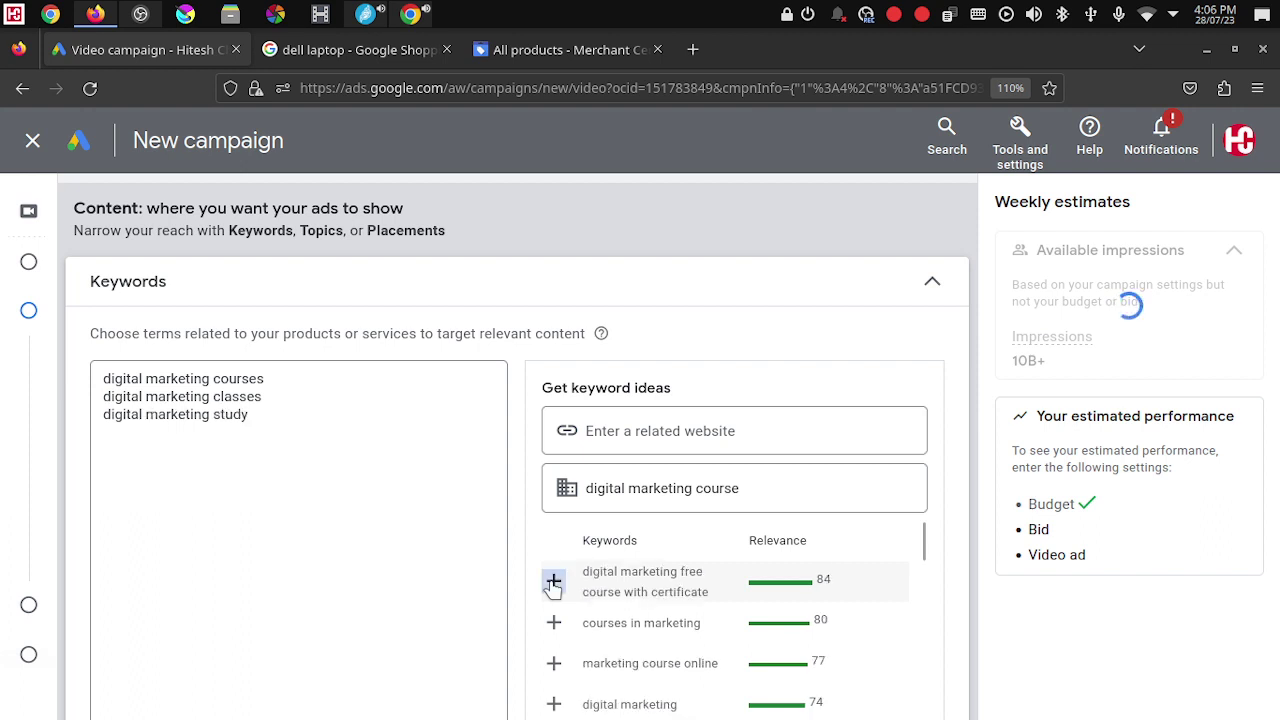
click(553, 582)
click(553, 582)
click(553, 582)
click(553, 582)
click(553, 582)
click(553, 582)
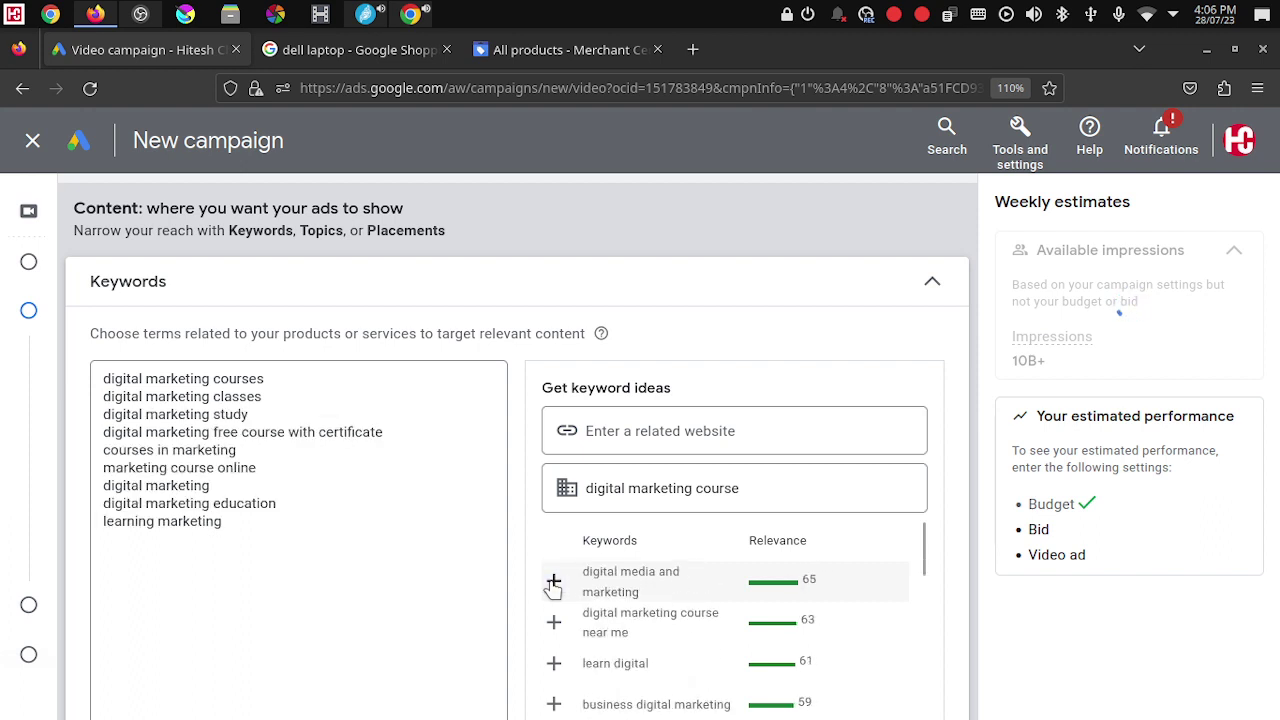
click(553, 582)
click(553, 582)
click(553, 582)
click(553, 582)
click(553, 582)
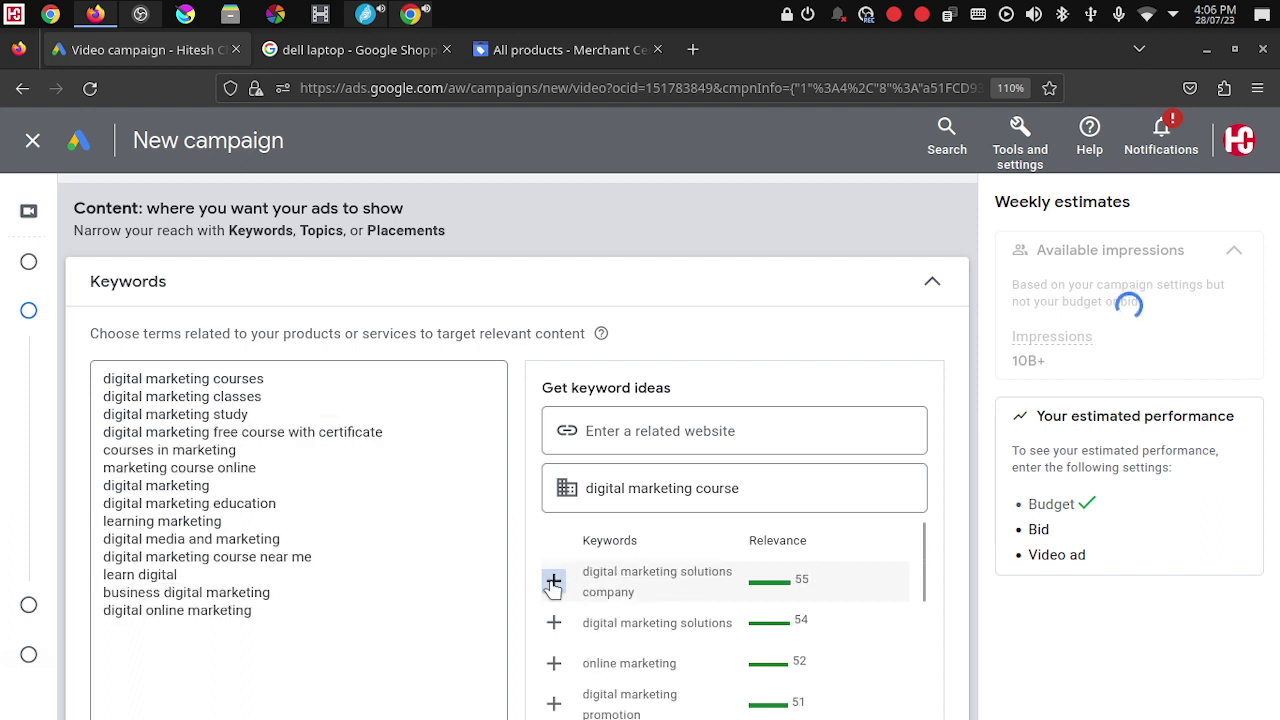
click(553, 582)
click(553, 582)
click(553, 582)
click(553, 582)
click(553, 582)
click(553, 582)
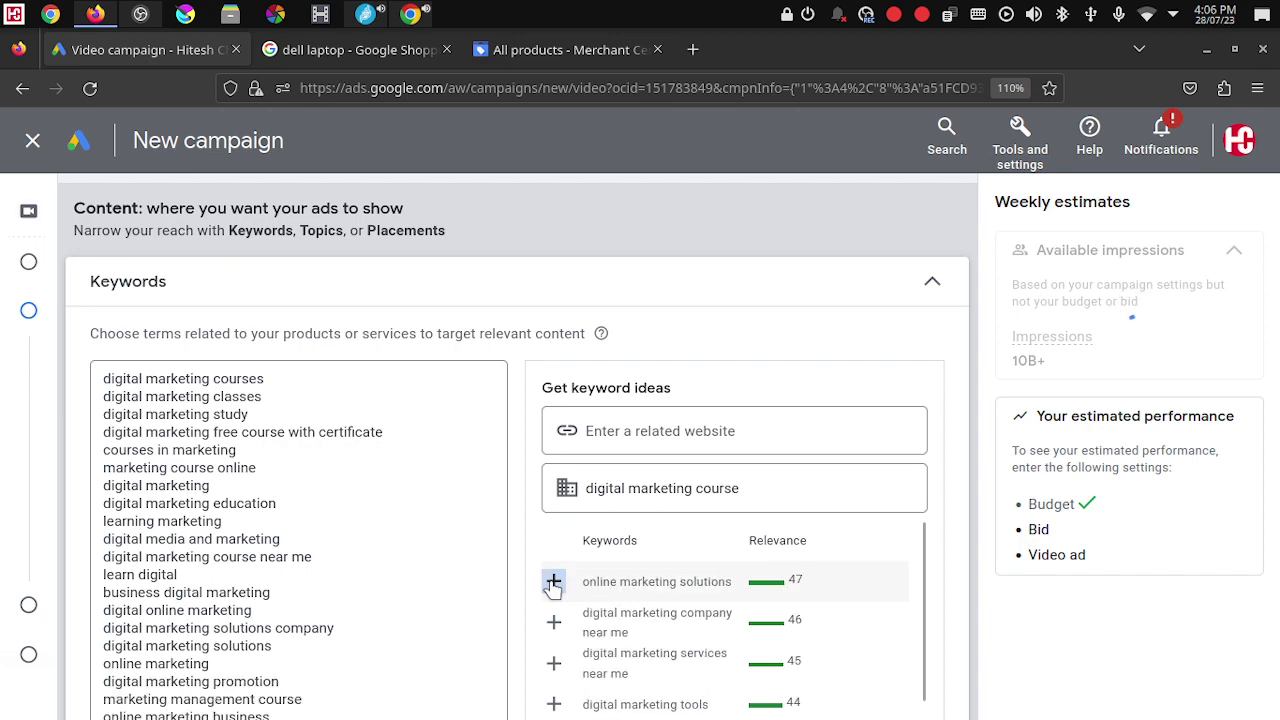
click(553, 582)
click(553, 582)
click(553, 582)
click(553, 582)
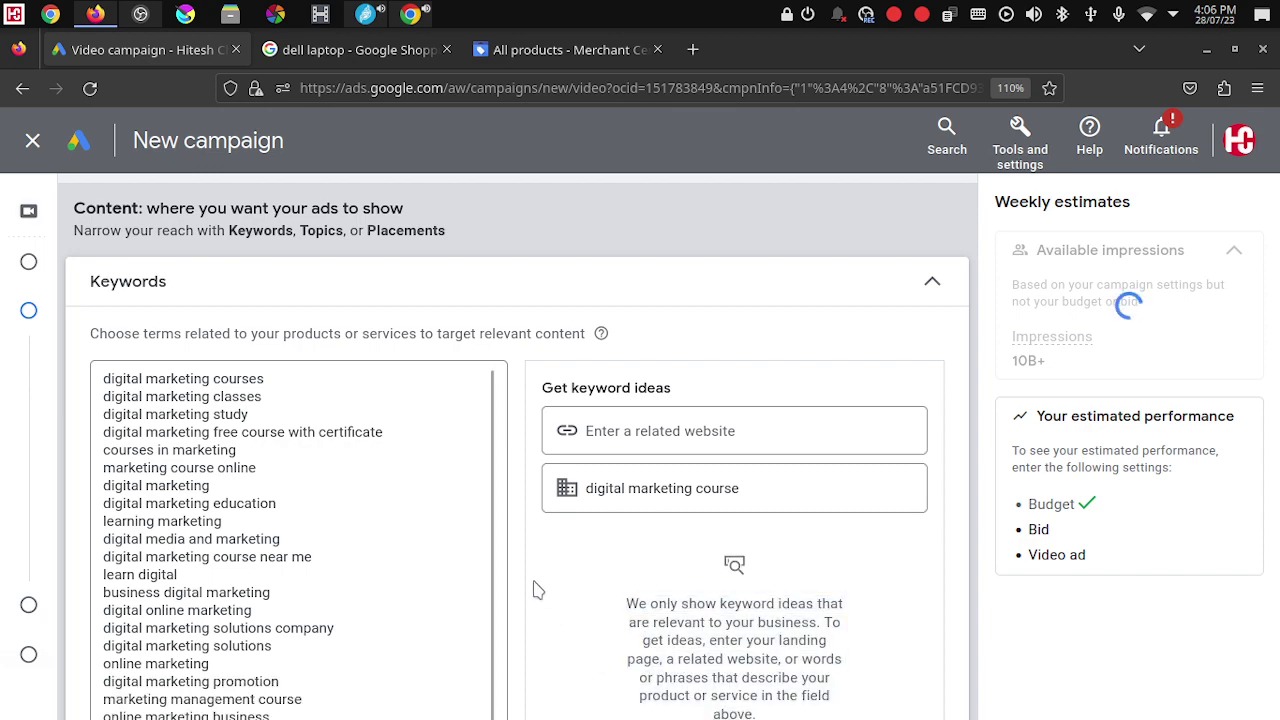
Step: Expand Placements, examine the browsable placement types, and try the line-by-line entry of multiple placements with blank lines
scroll(185, 535, down, 5)
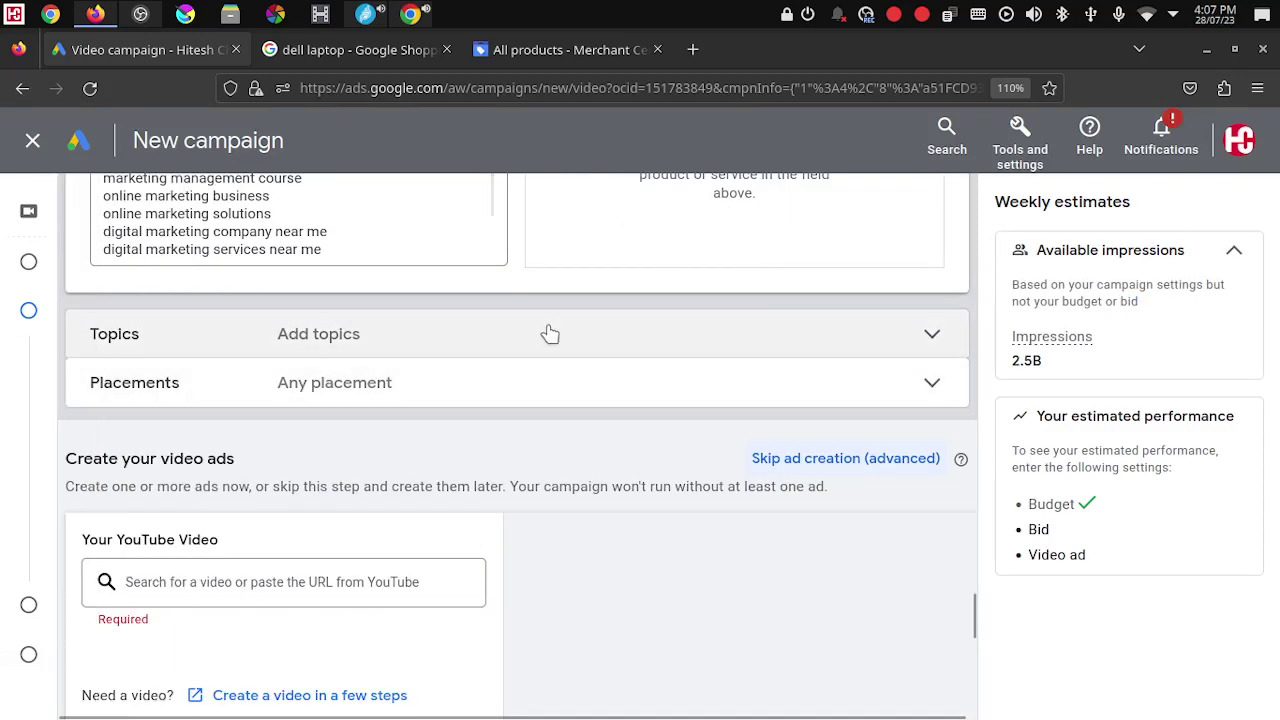
click(350, 386)
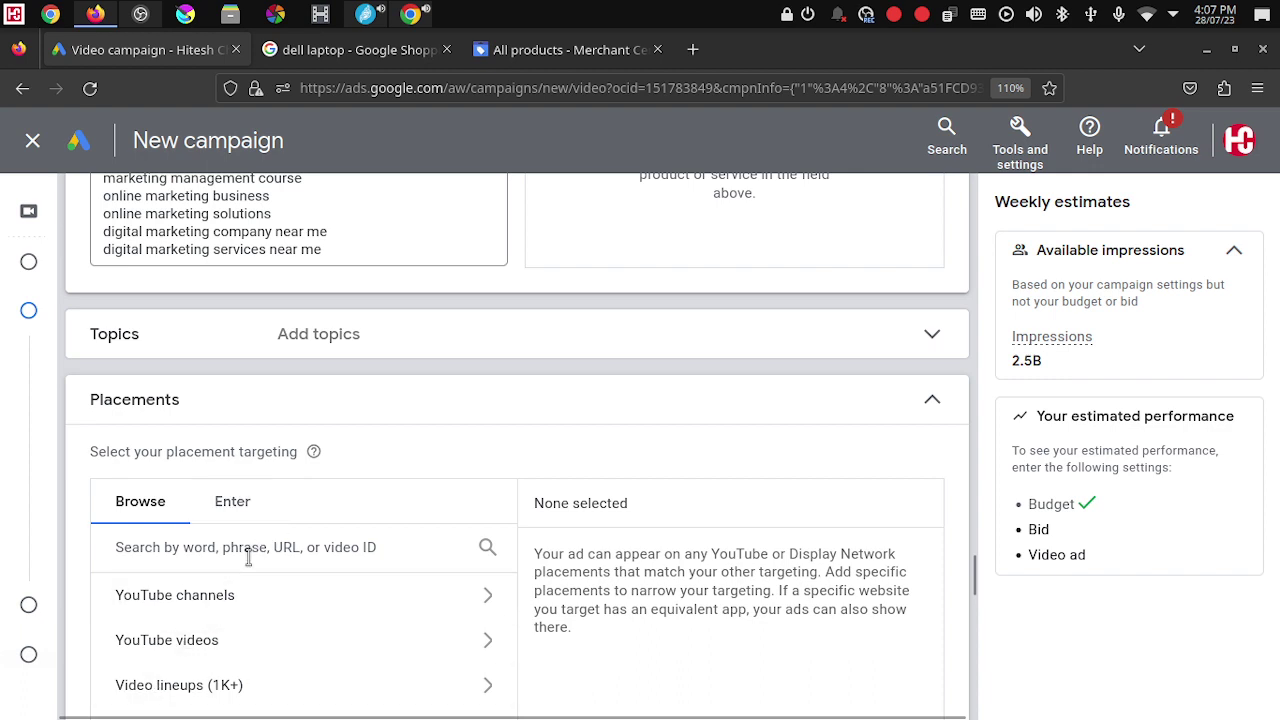
scroll(248, 558, down, 2)
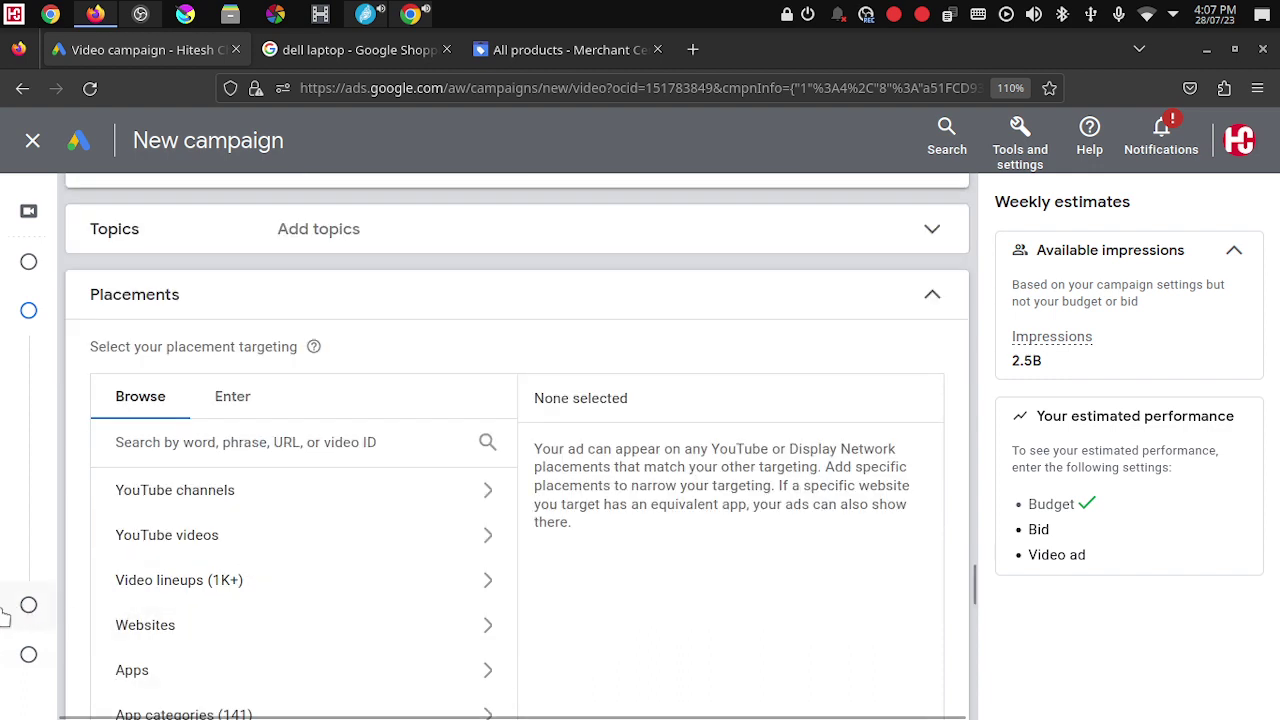
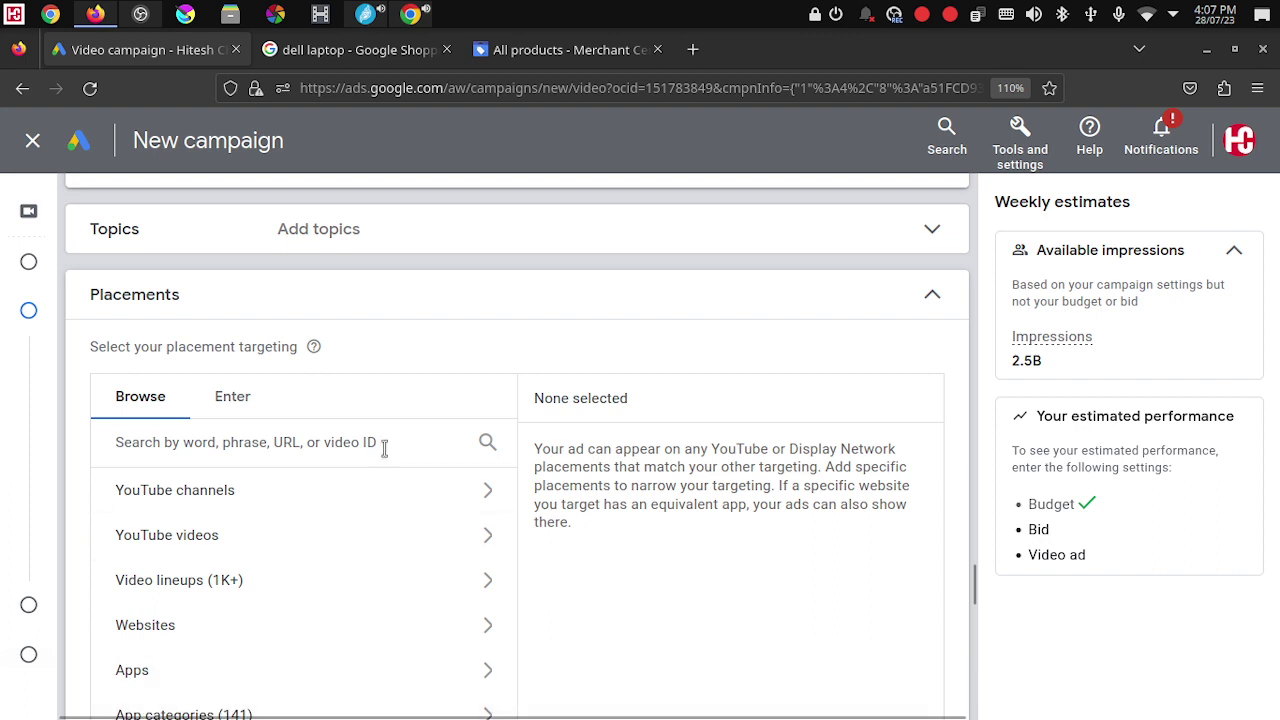
scroll(389, 452, down, 2)
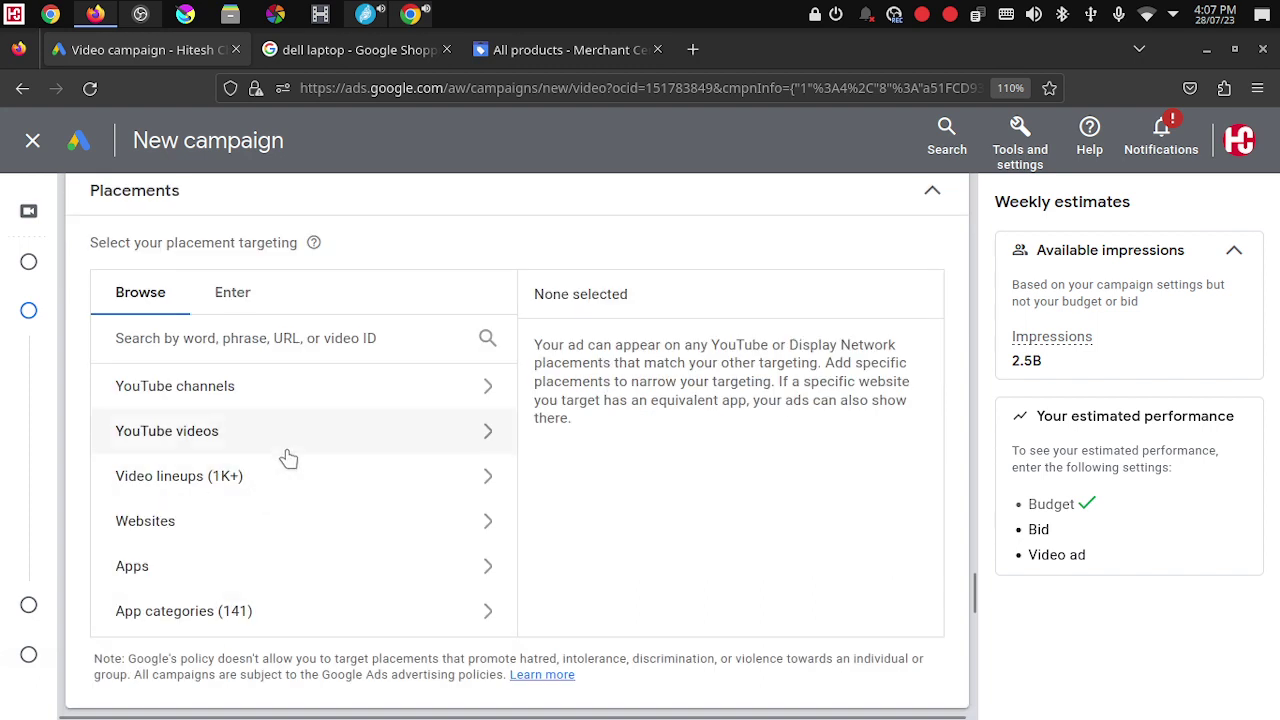
click(224, 300)
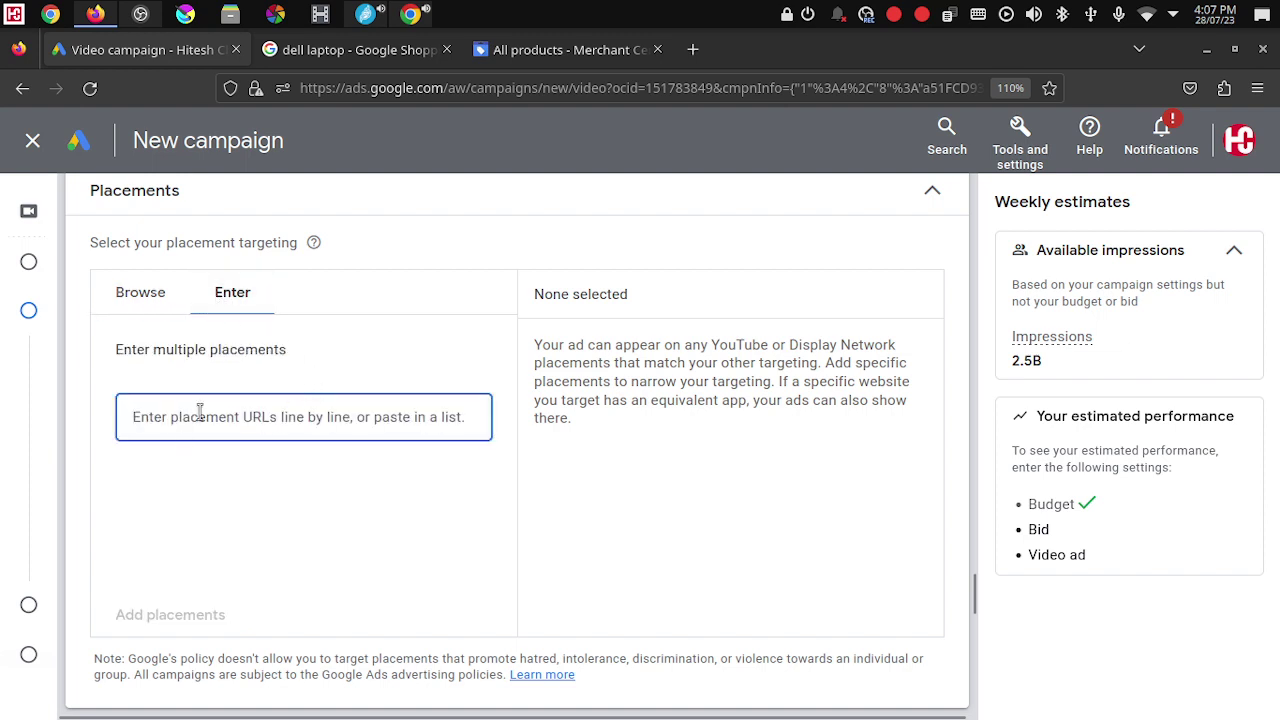
key(Return)
key(Return)
key(Return)
key(Return)
key(Return)
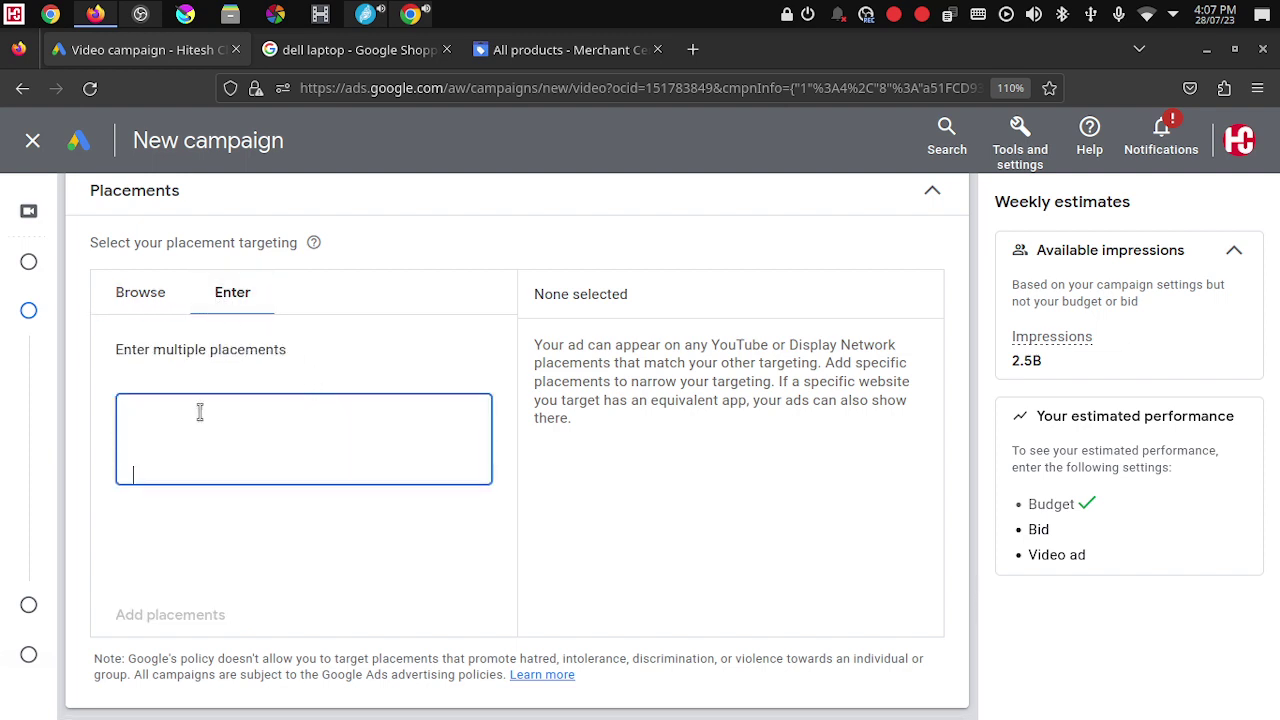
Step: Remove all blank lines from the multiple placements entry and return to browsing placement types
key(Return)
key(Return)
key(Return)
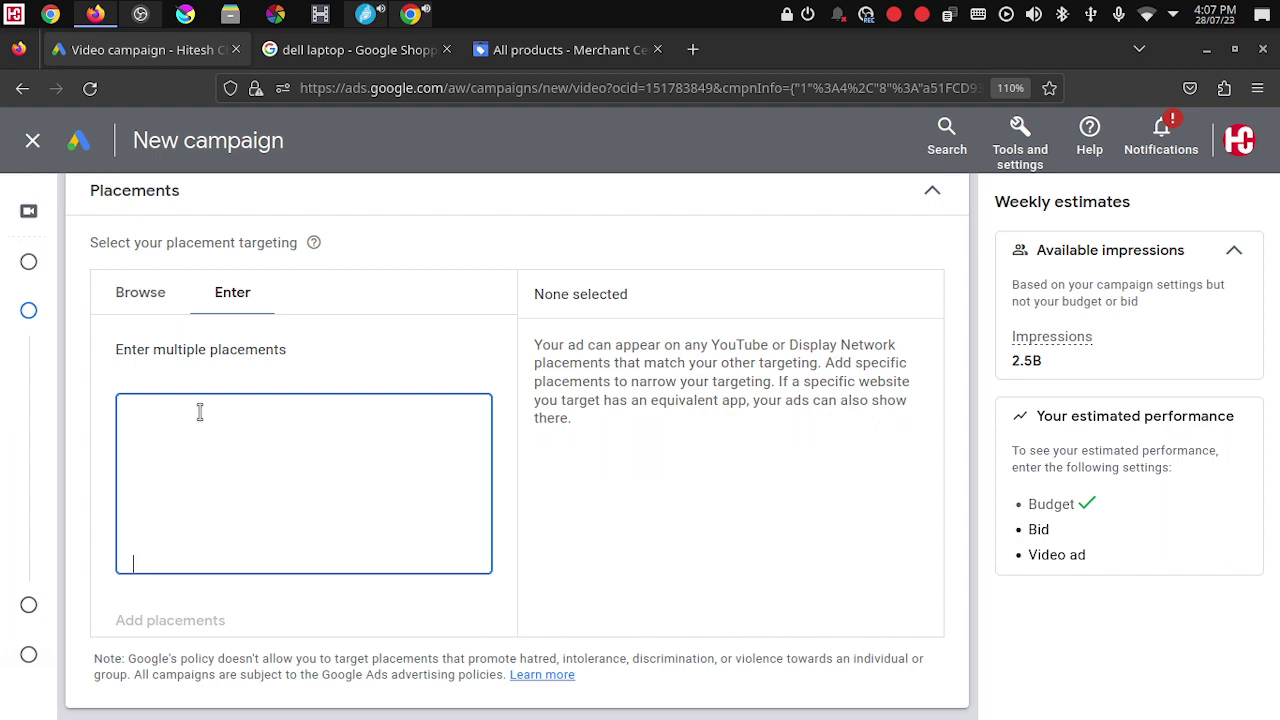
key(BackSpace)
key(BackSpace)
key(BackSpace)
key(BackSpace)
key(BackSpace)
key(BackSpace)
key(BackSpace)
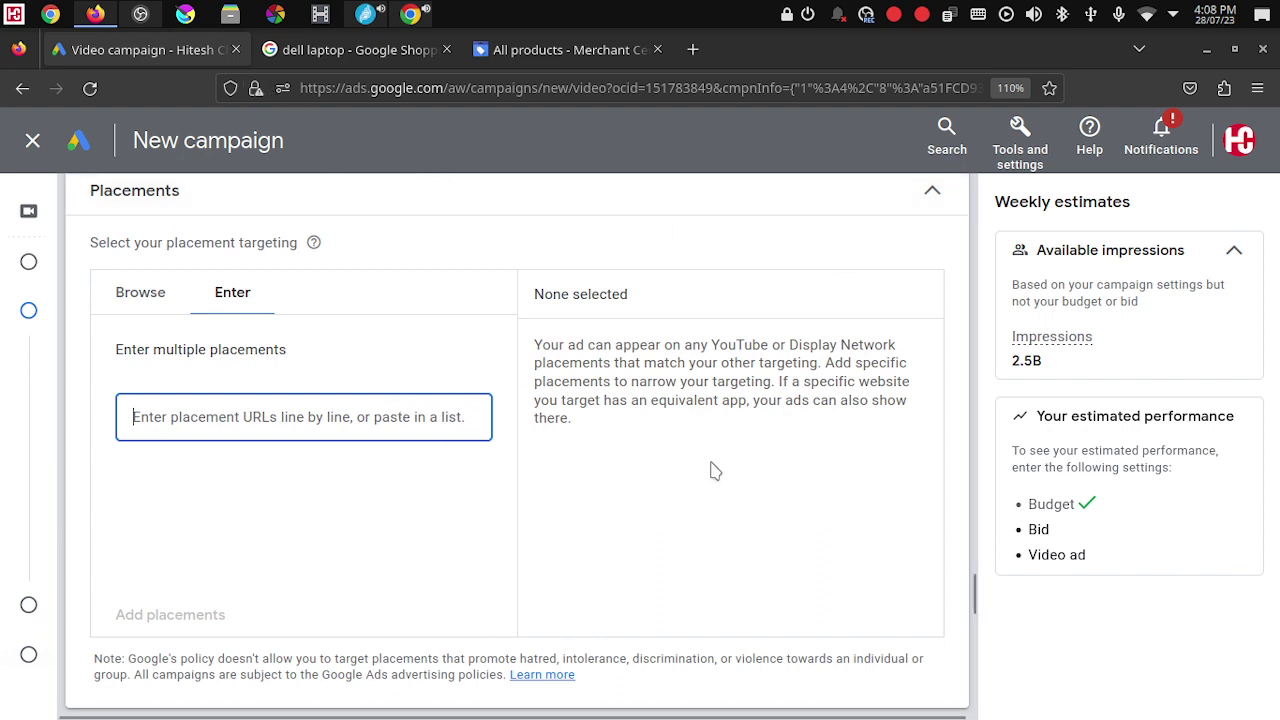
click(143, 291)
scroll(451, 363, down, 6)
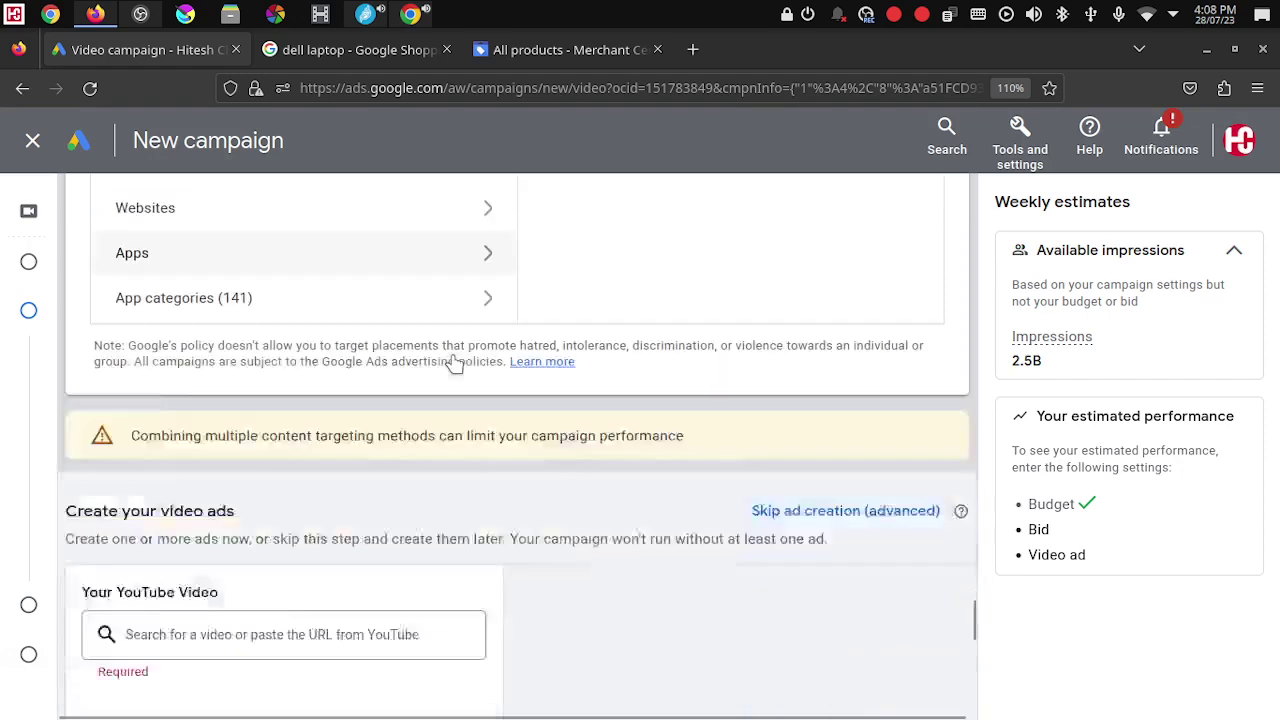
scroll(620, 416, up, 2)
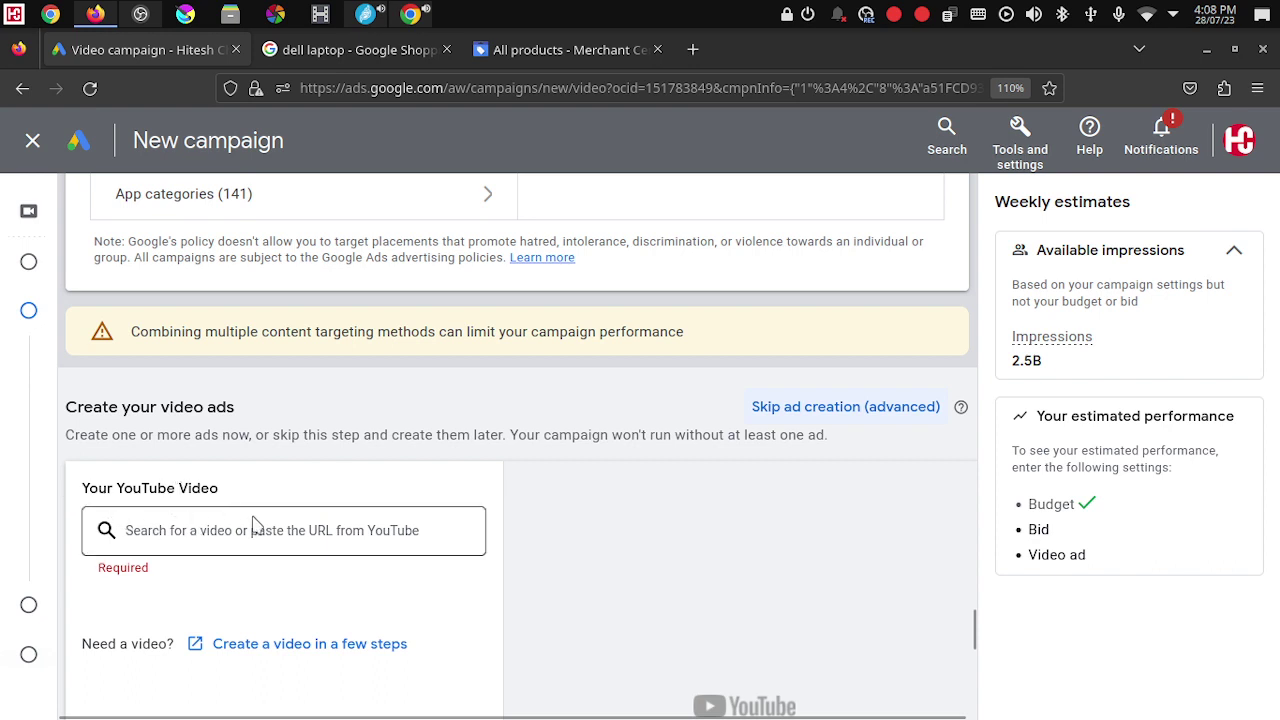
click(199, 530)
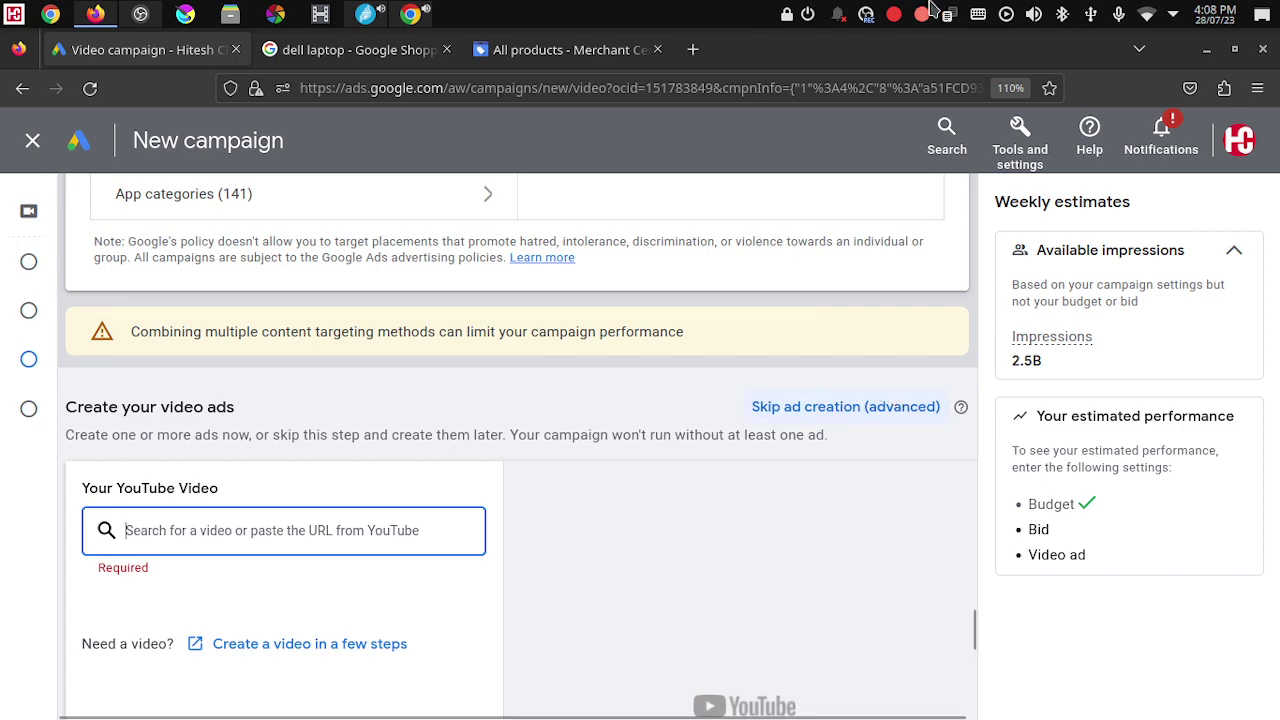
click(604, 52)
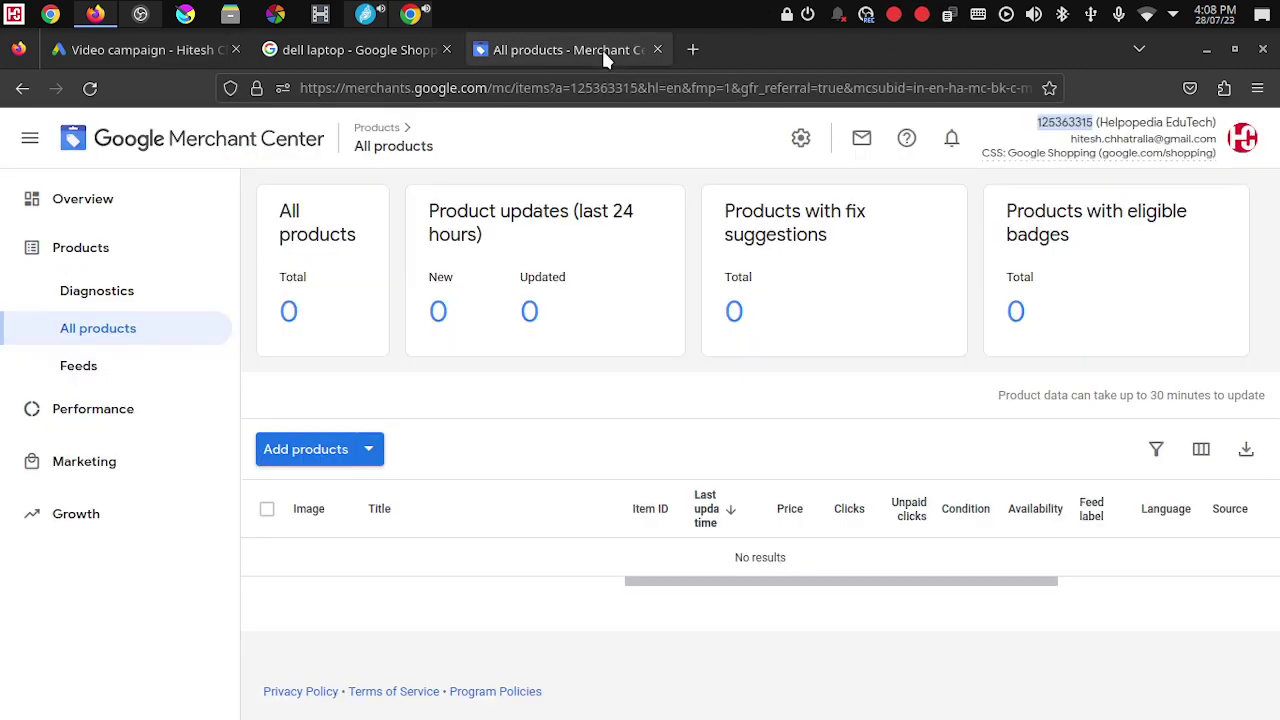
click(443, 88)
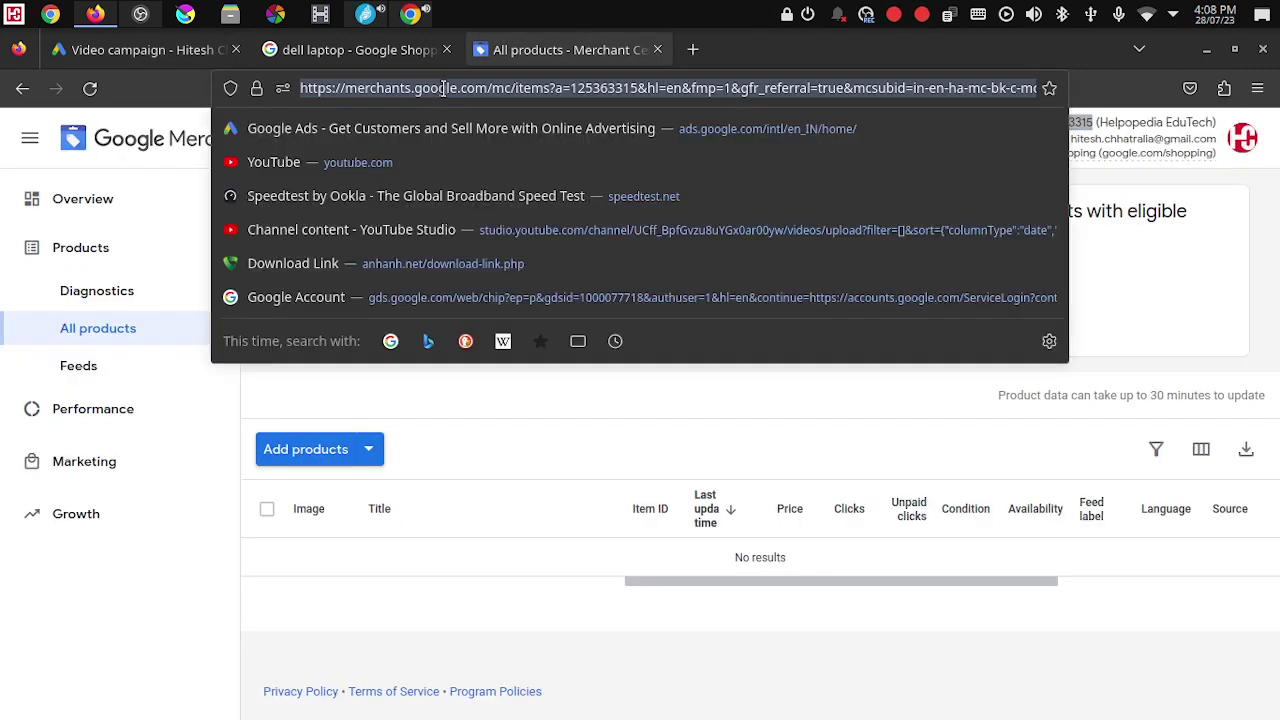
text(youtu)
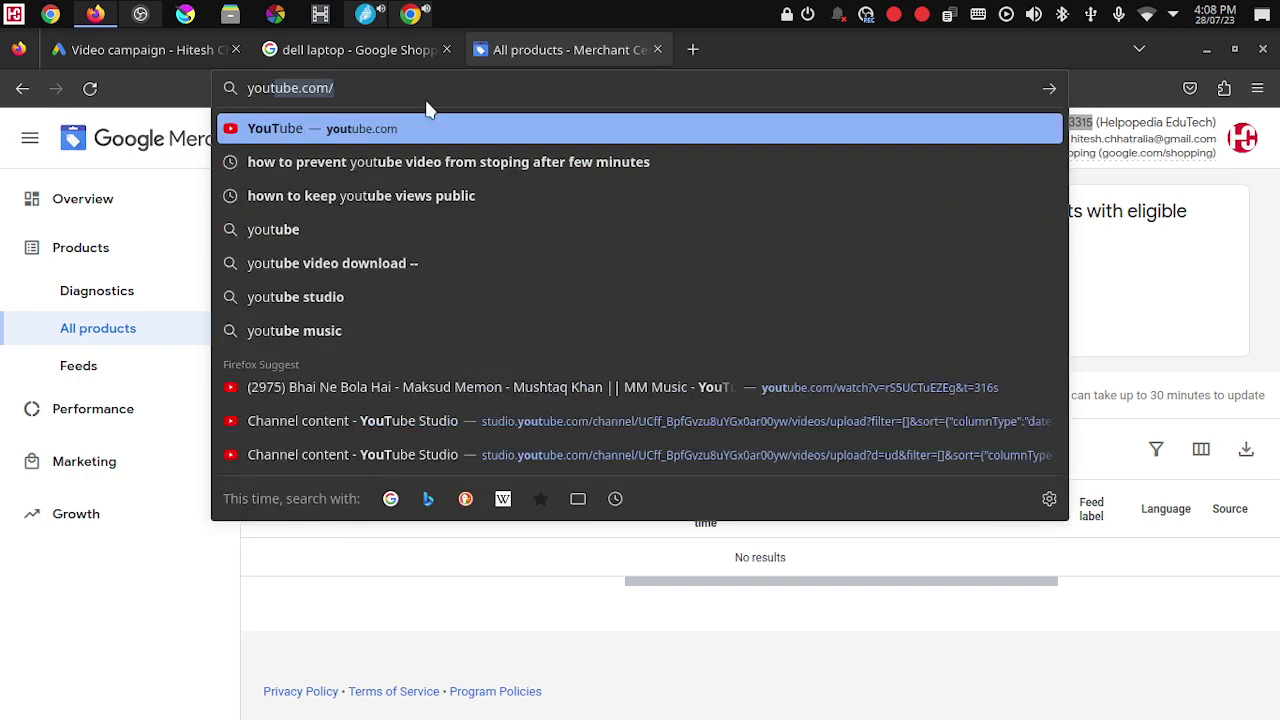
text(be@)
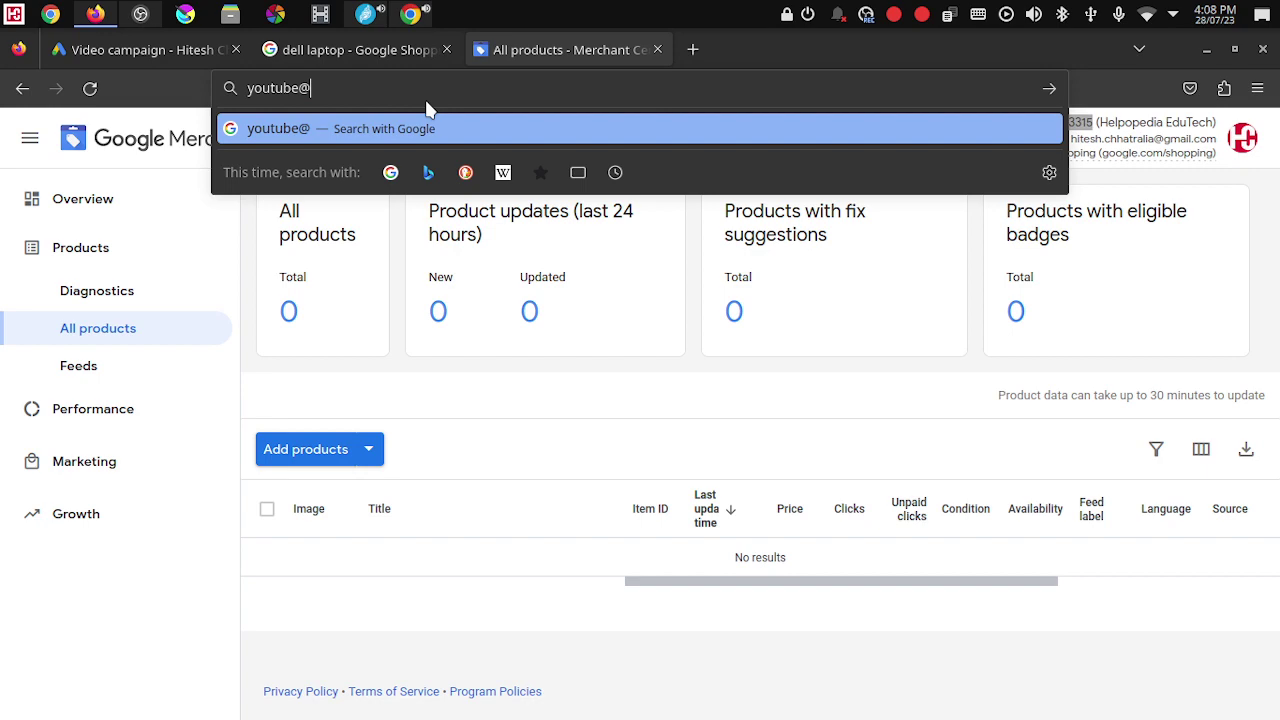
key(BackSpace)
text(.com/)
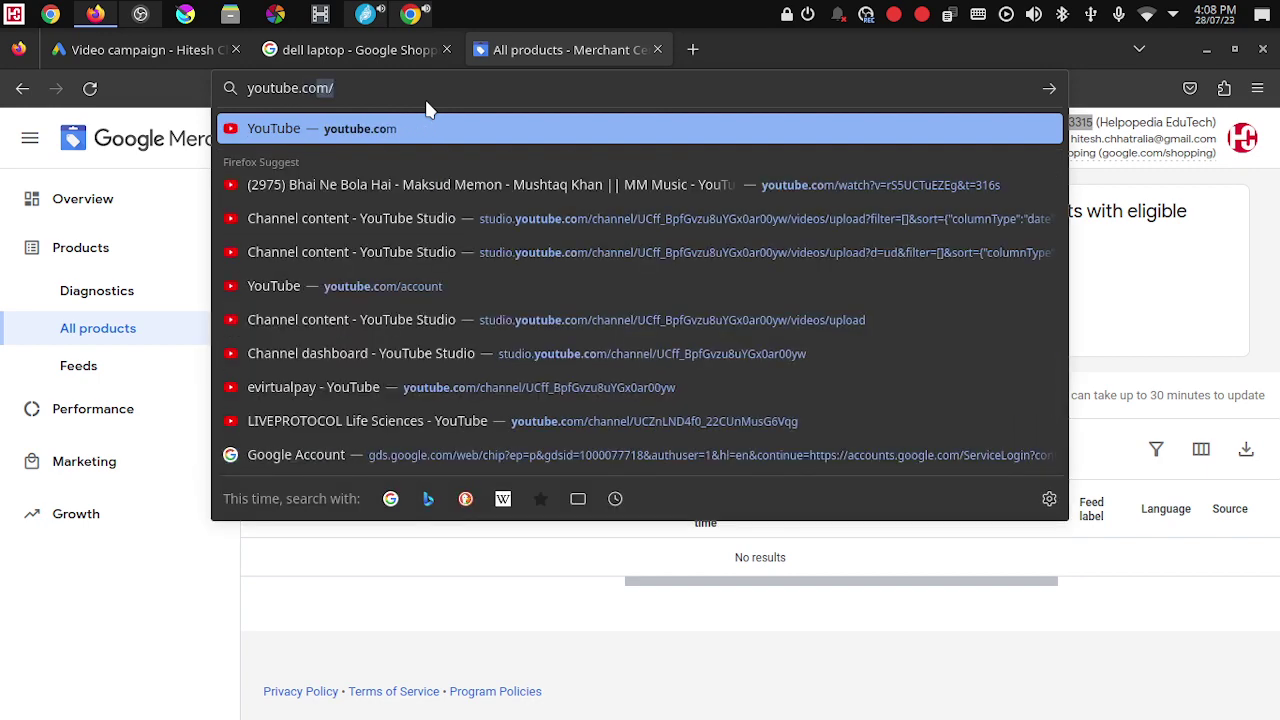
text(@)
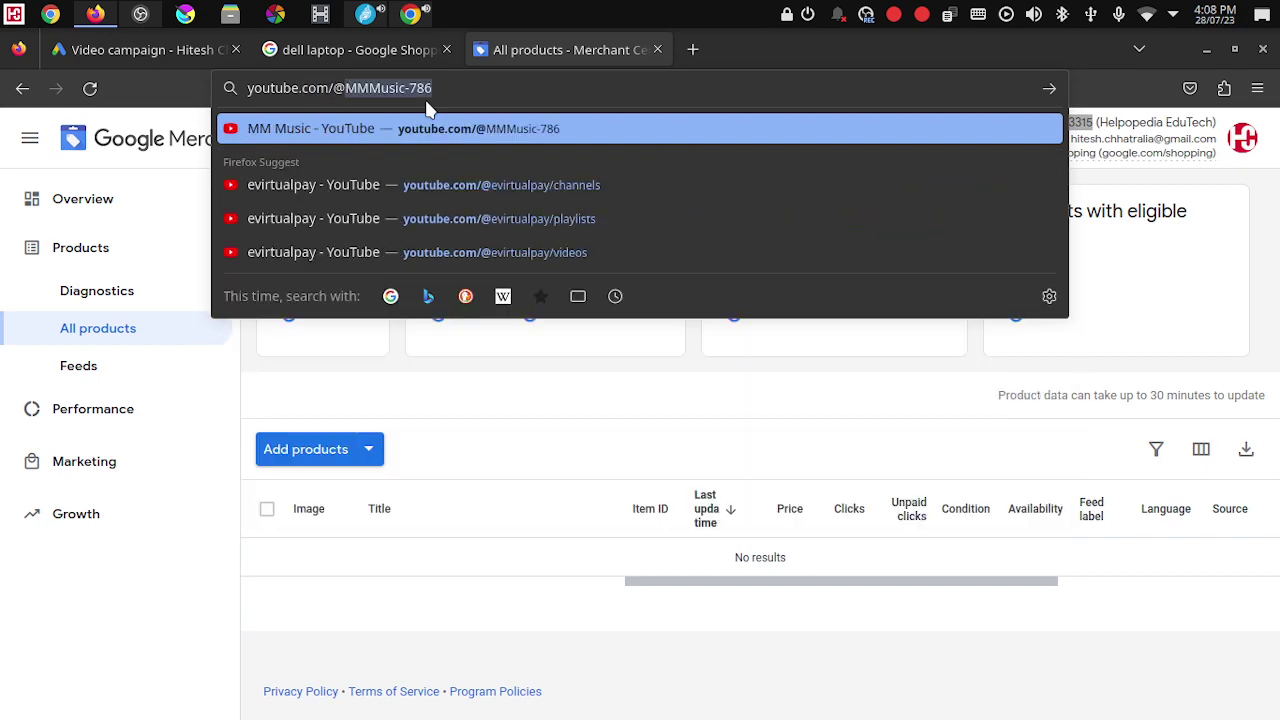
text(helpopedia)
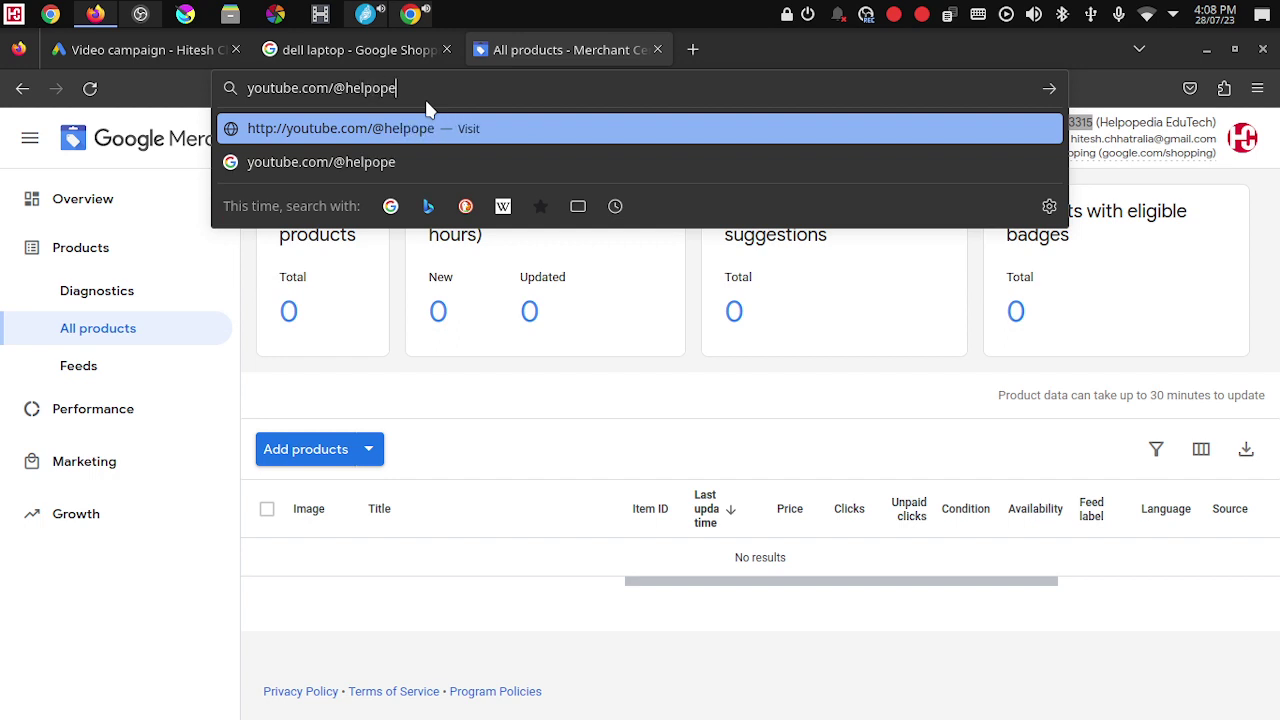
key(Return)
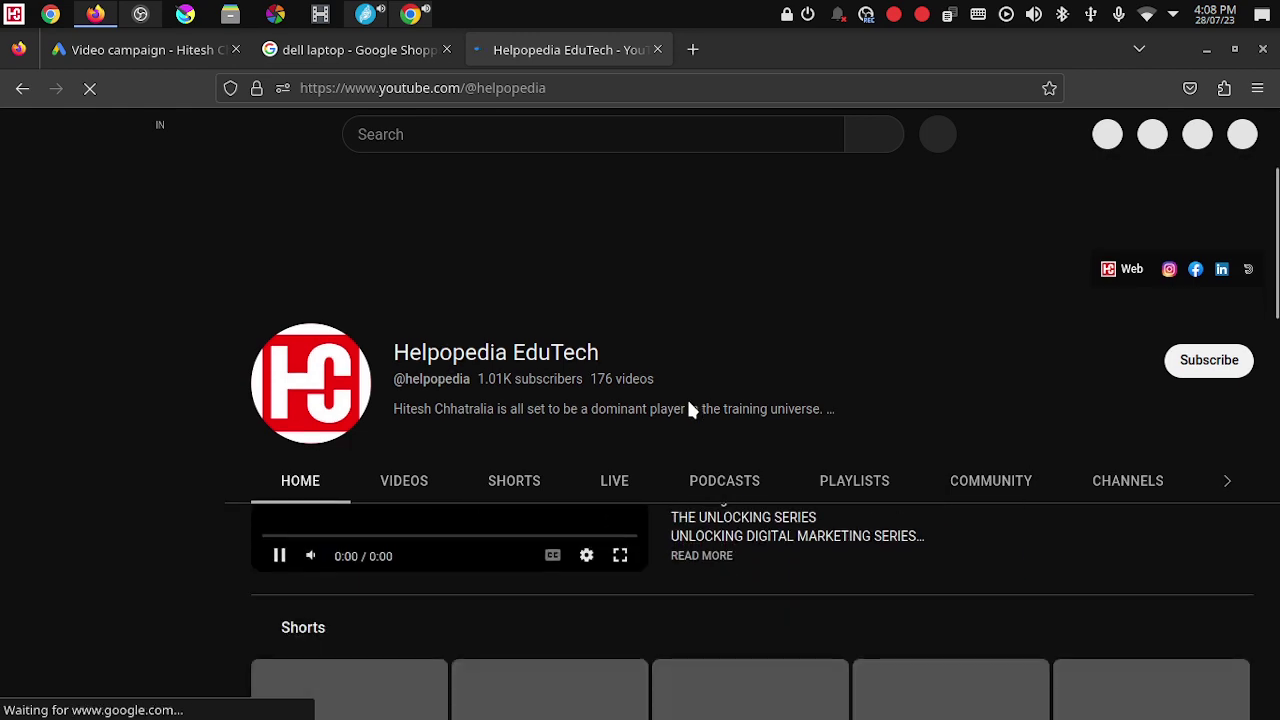
Step: Find the featured video "21 Days Digital Unlocking Series by Helpopedia EduTech" on the channel, play it briefly, pause it and mute it
scroll(686, 396, down, 3)
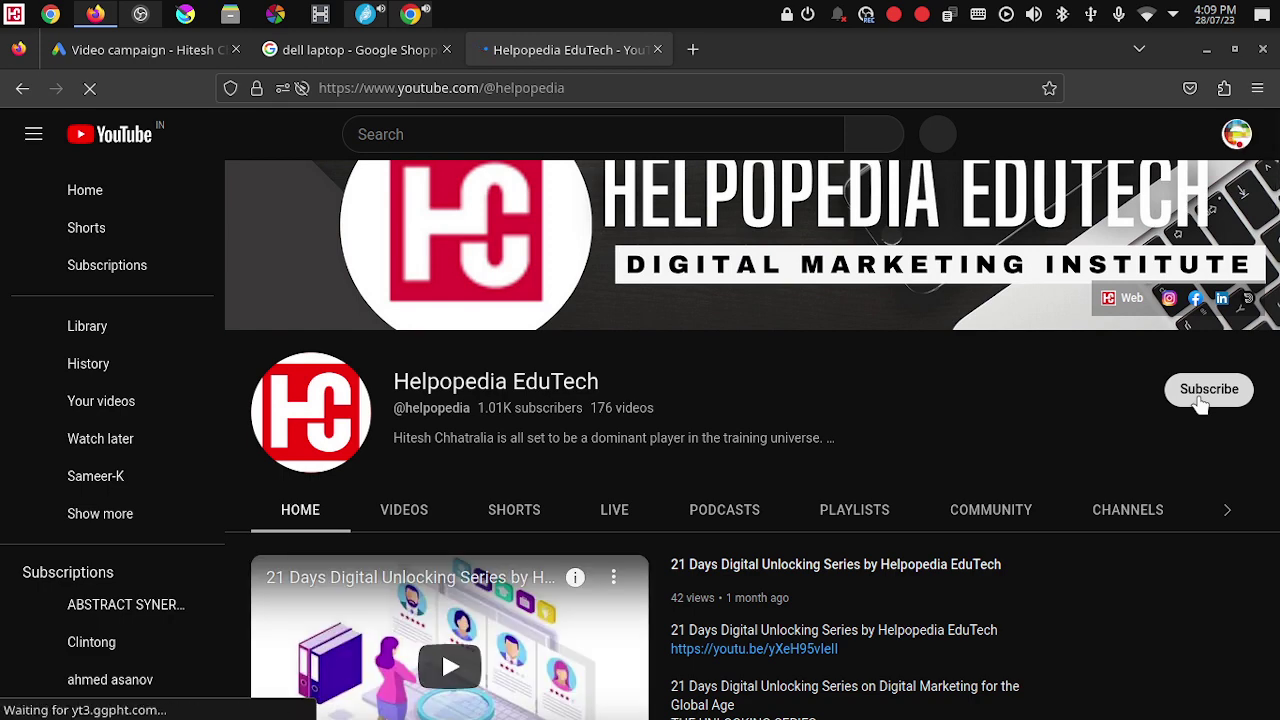
scroll(1192, 405, down, 3)
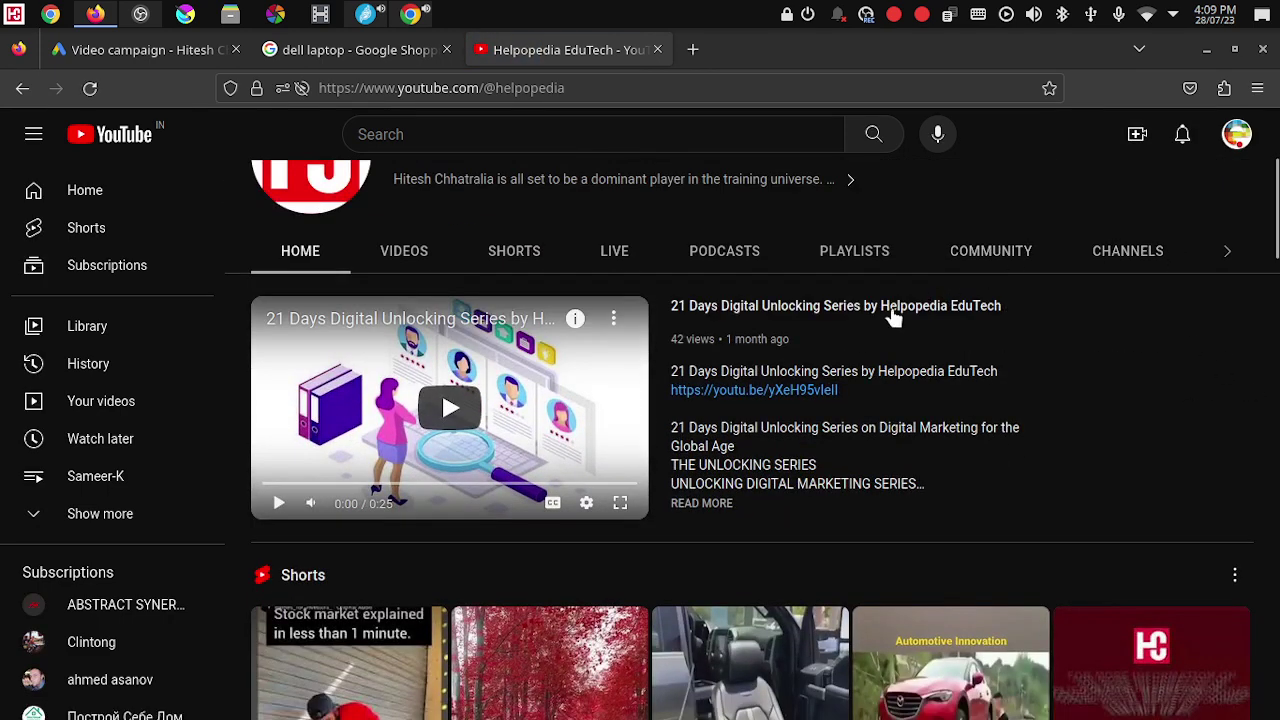
right_click(713, 311)
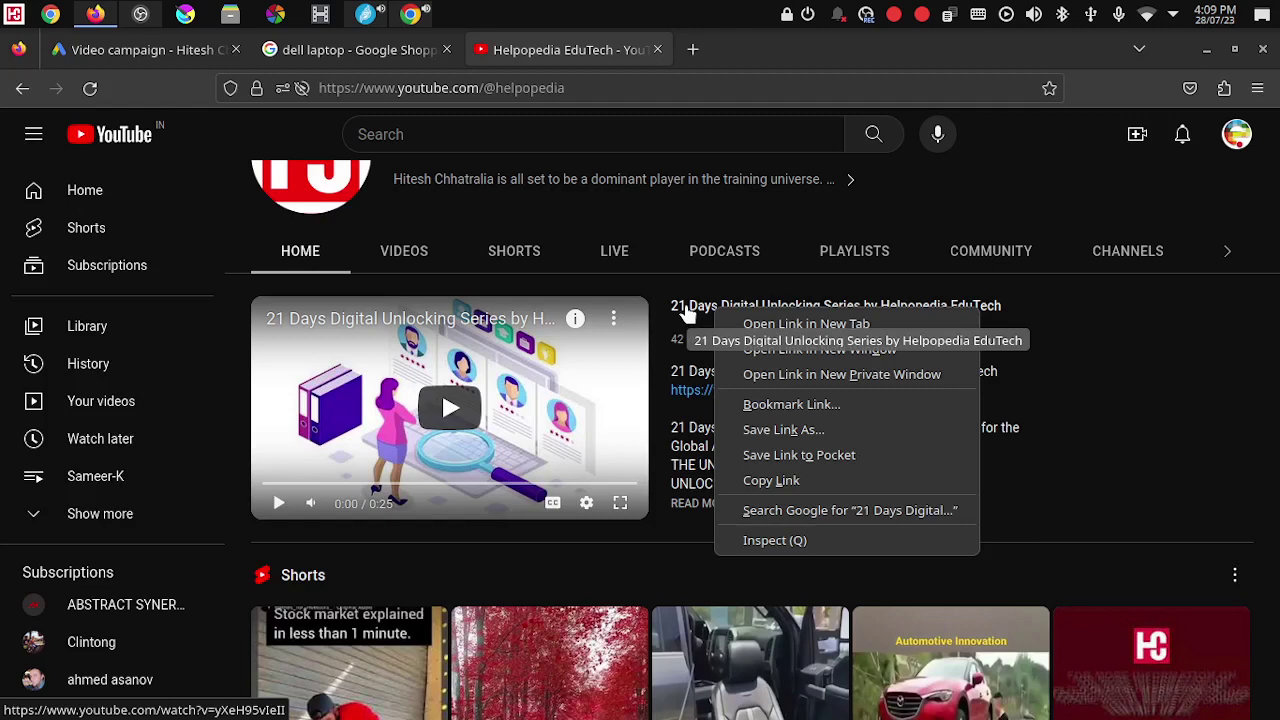
click(1200, 366)
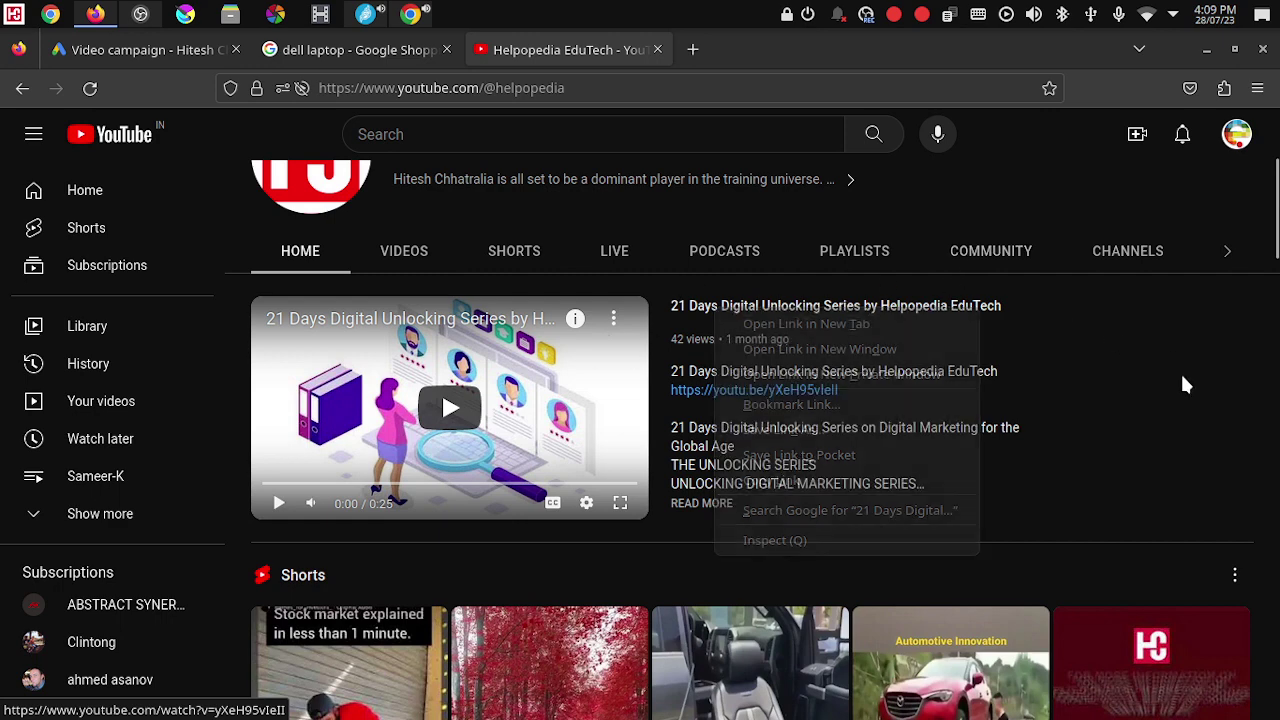
click(452, 400)
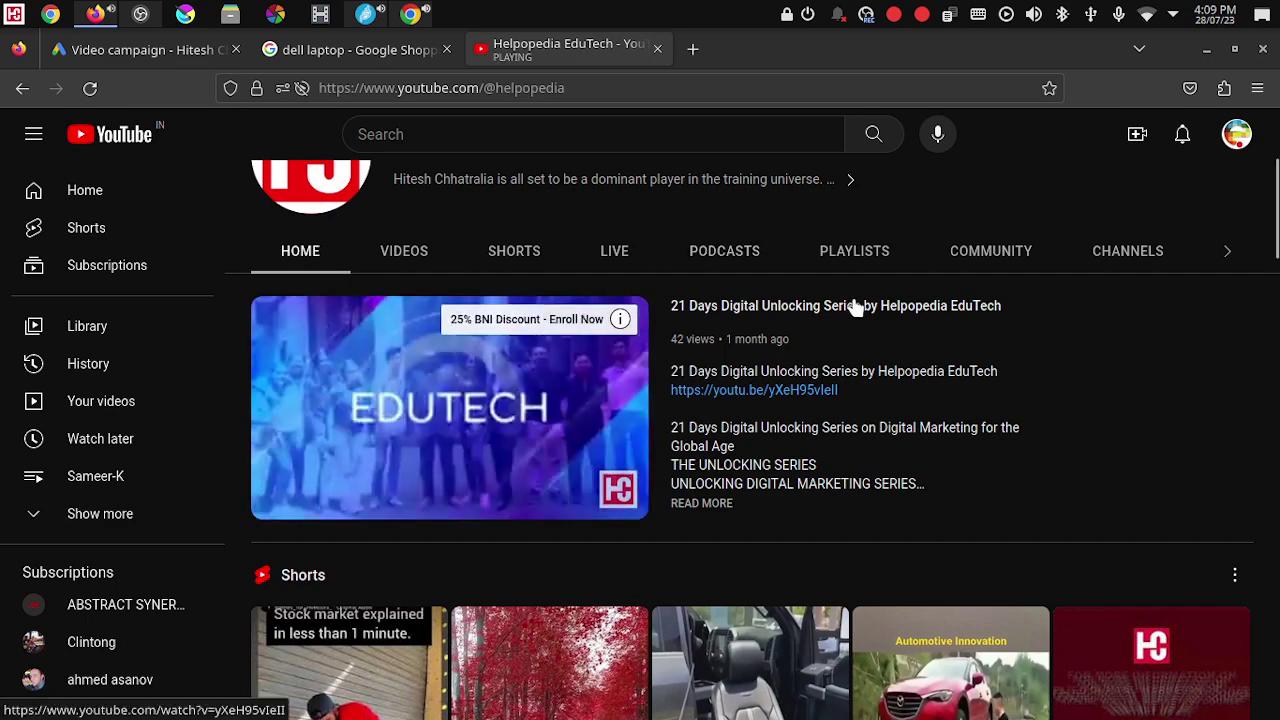
click(437, 412)
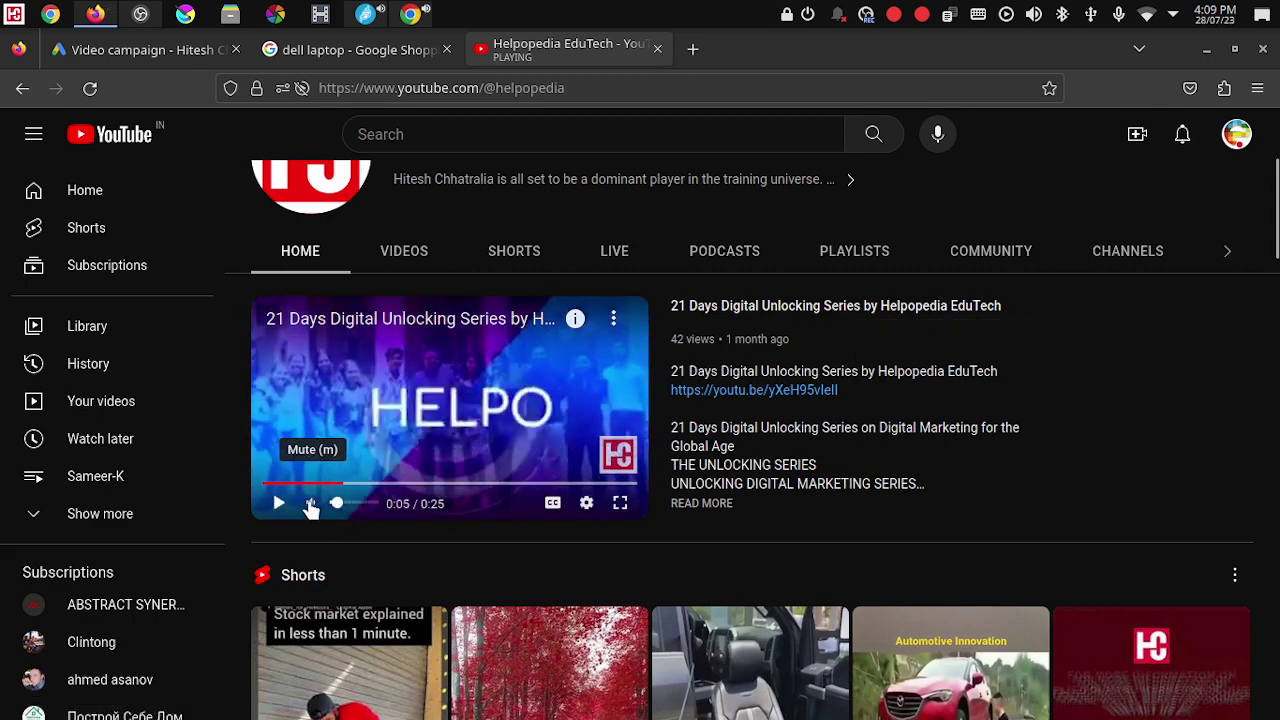
click(308, 505)
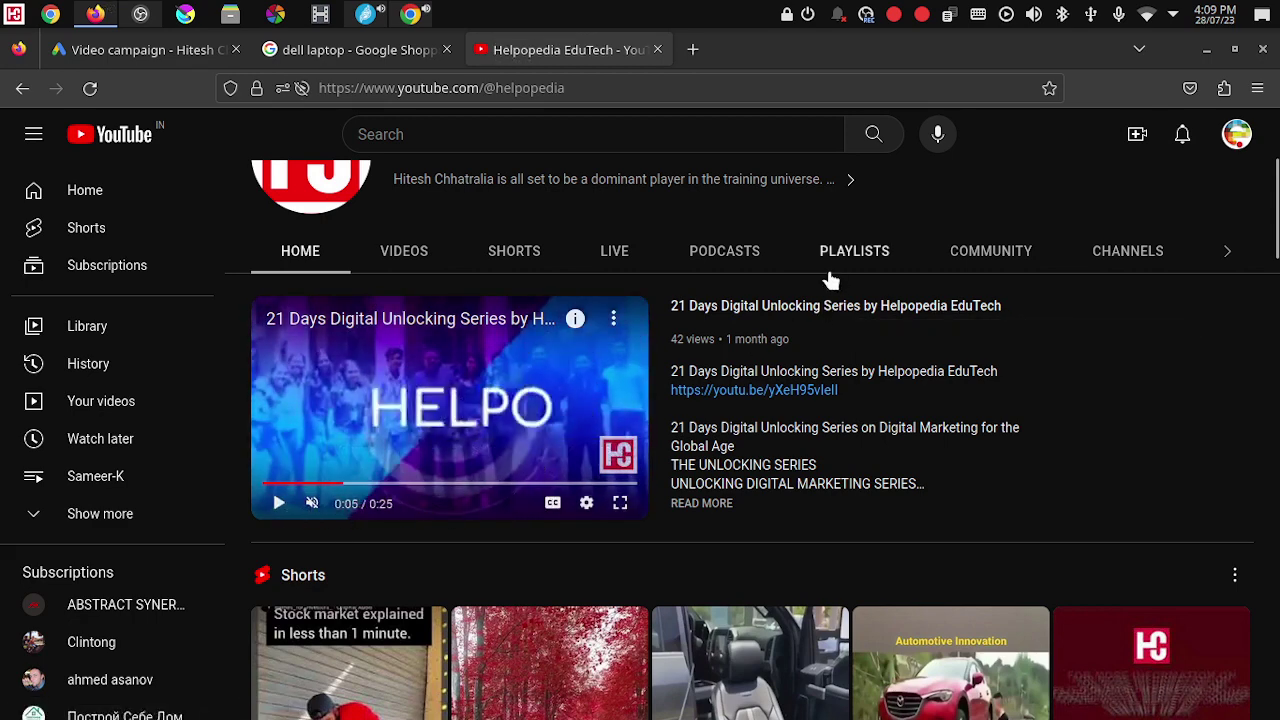
Step: Copy the link of the "21 Days Digital Unlocking Series" video and paste it as the YouTube video in the Google Ads campaign
right_click(782, 308)
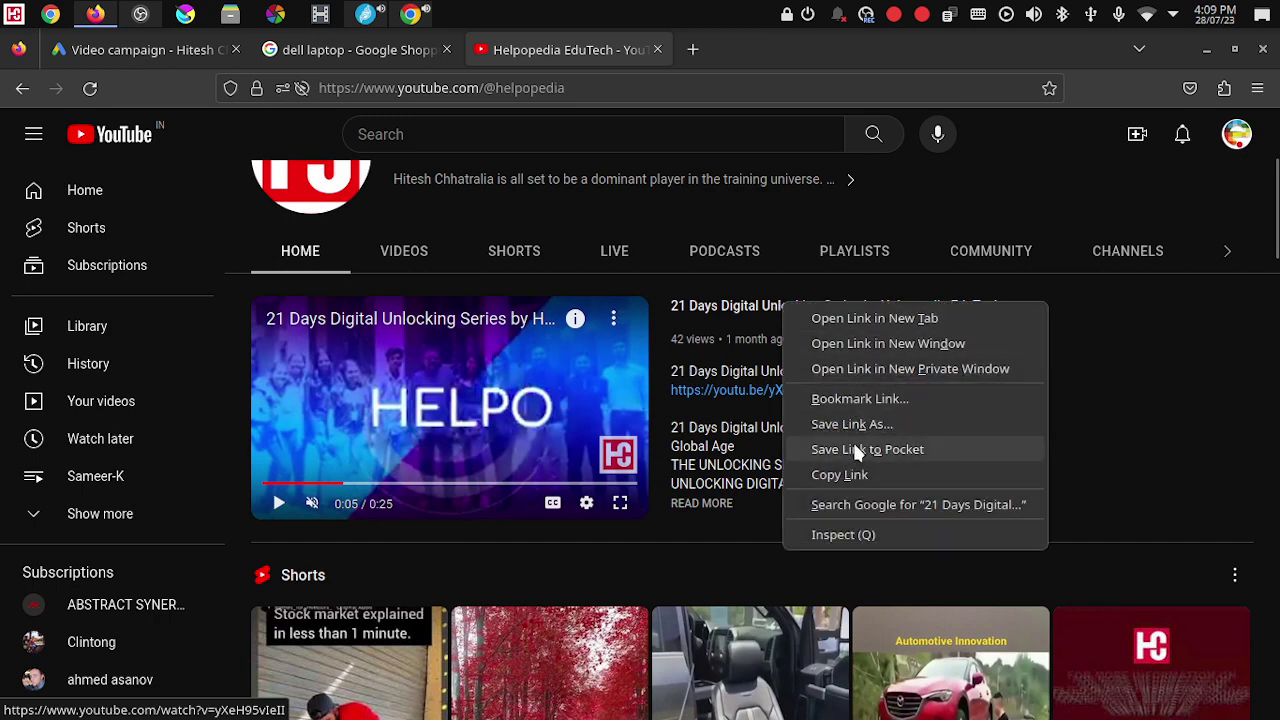
click(841, 476)
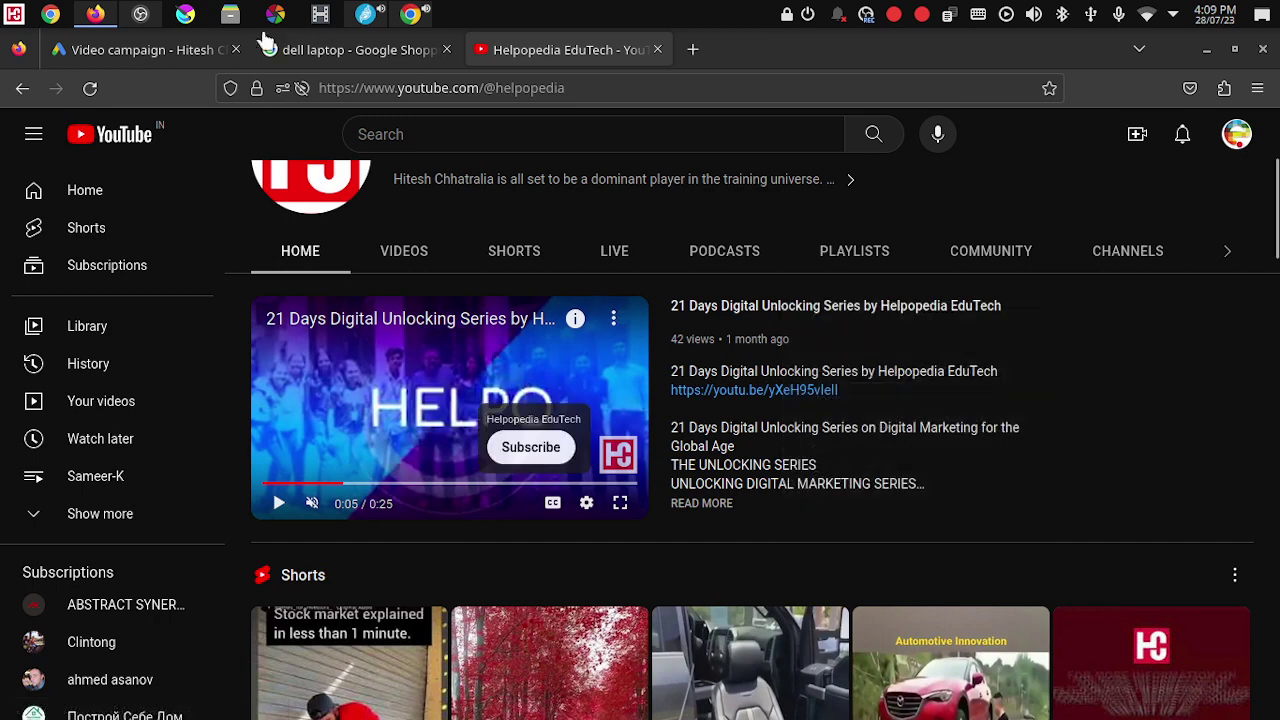
click(184, 50)
right_click(182, 530)
click(221, 399)
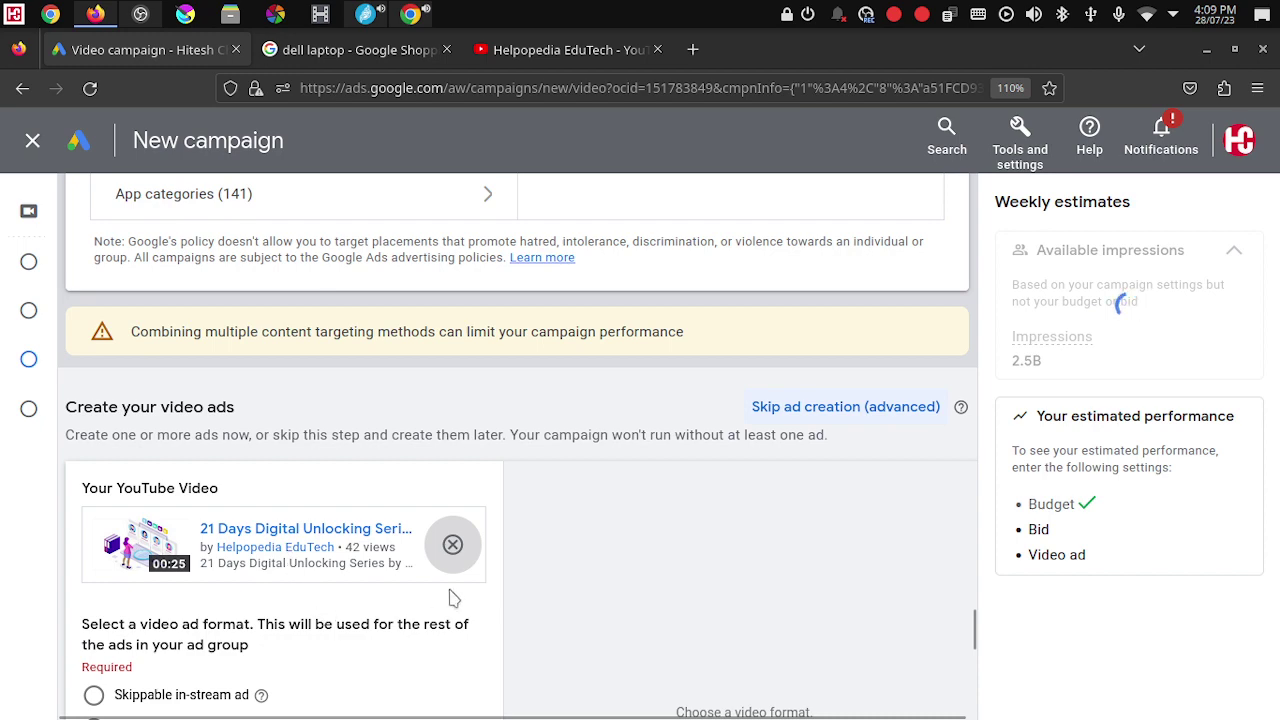
Step: Select the skippable in-stream ad format and paste the copied YouTube video link as both the final URL and the display URL
scroll(449, 598, down, 4)
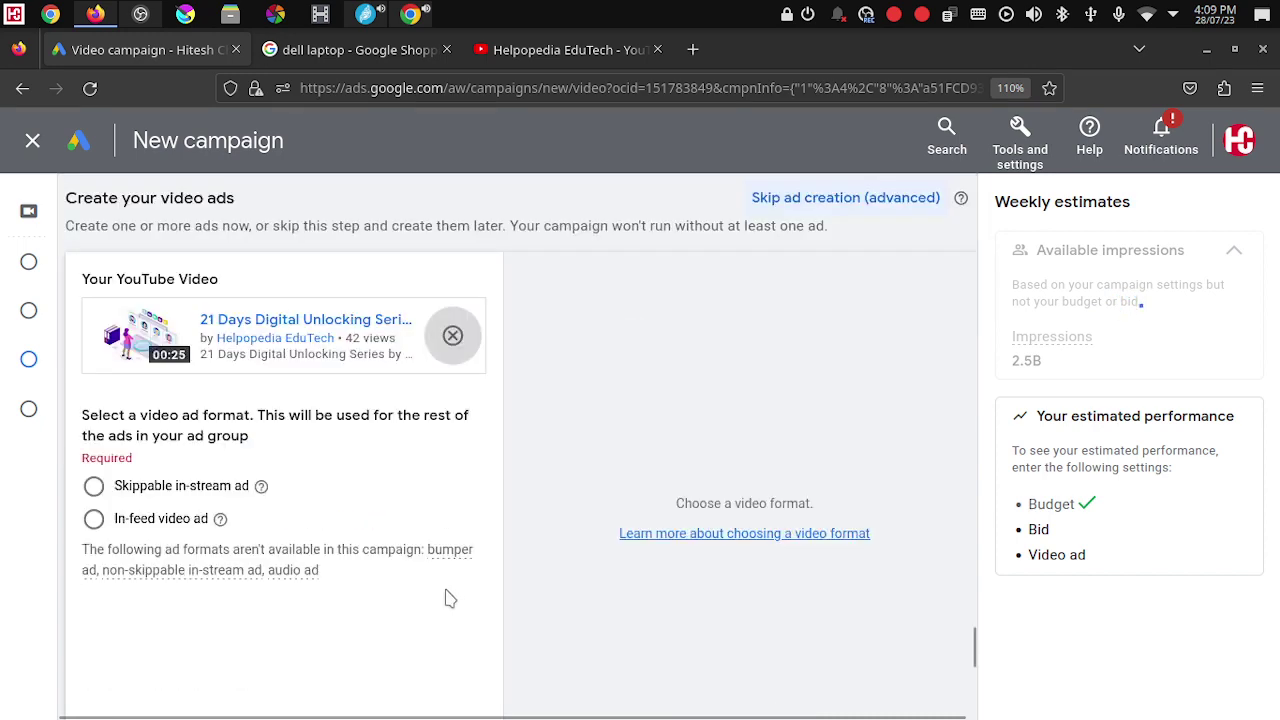
click(93, 488)
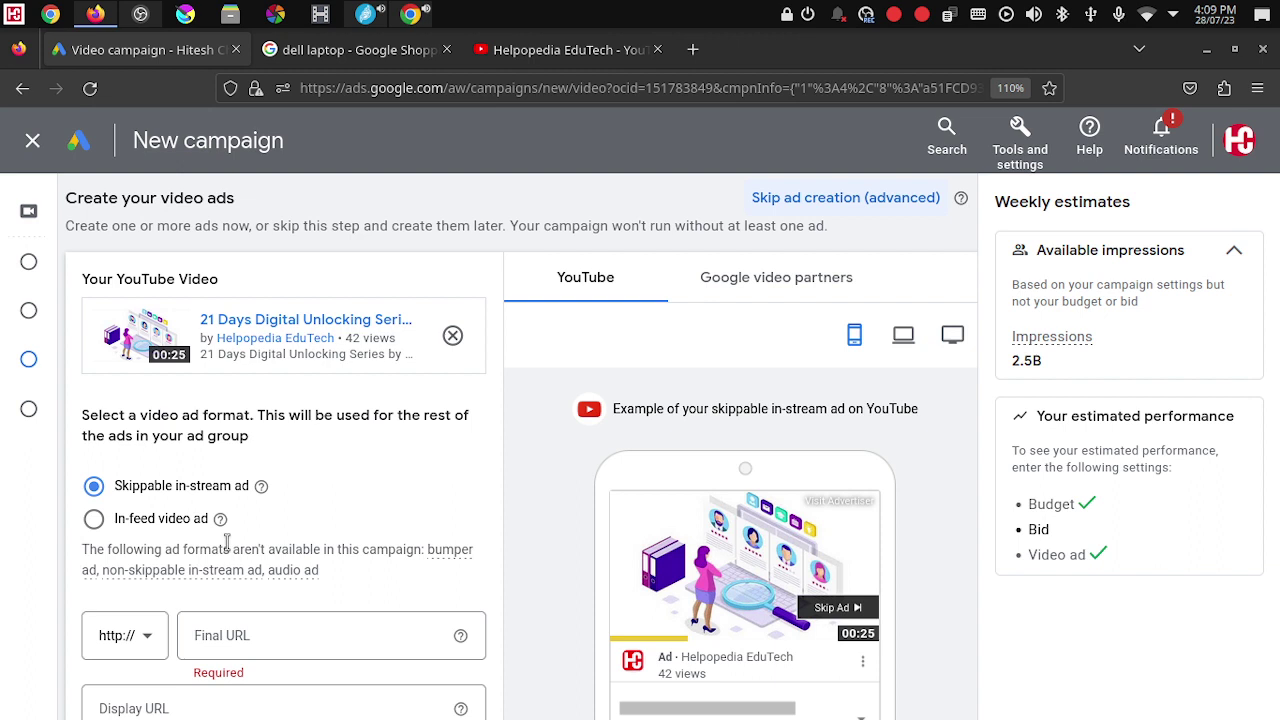
scroll(411, 531, down, 1)
click(298, 535)
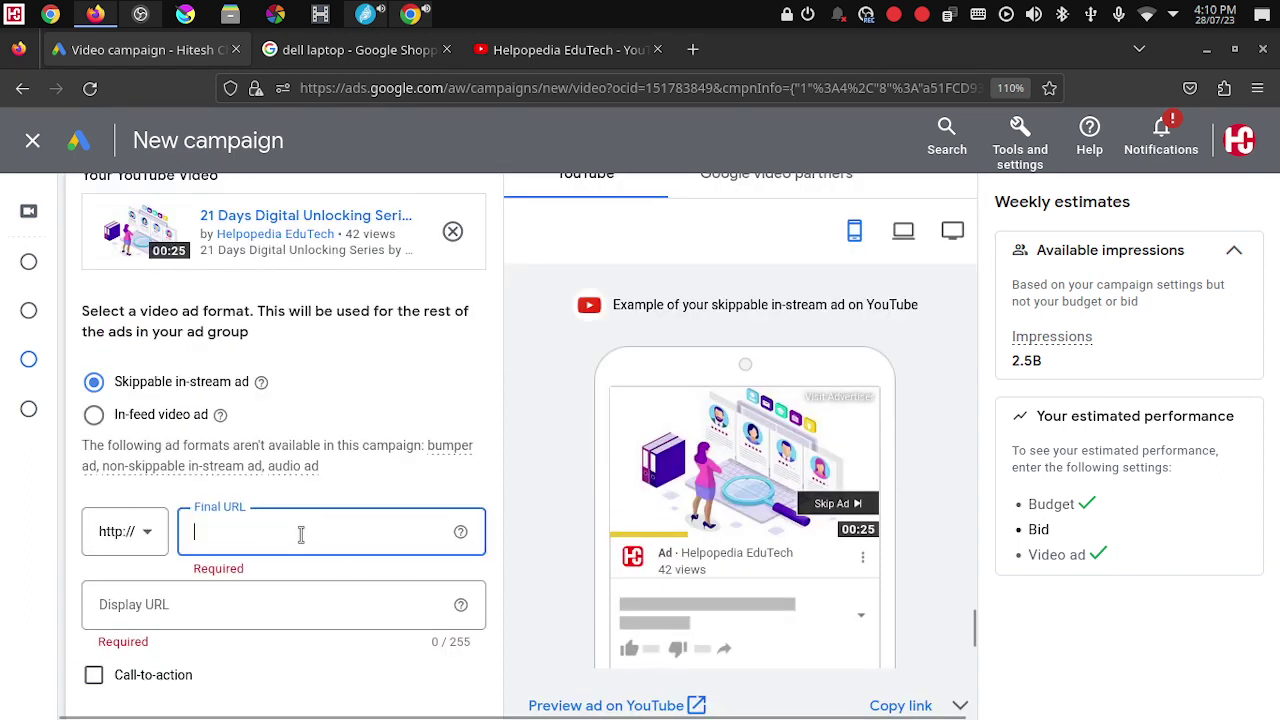
key(ctrl+v)
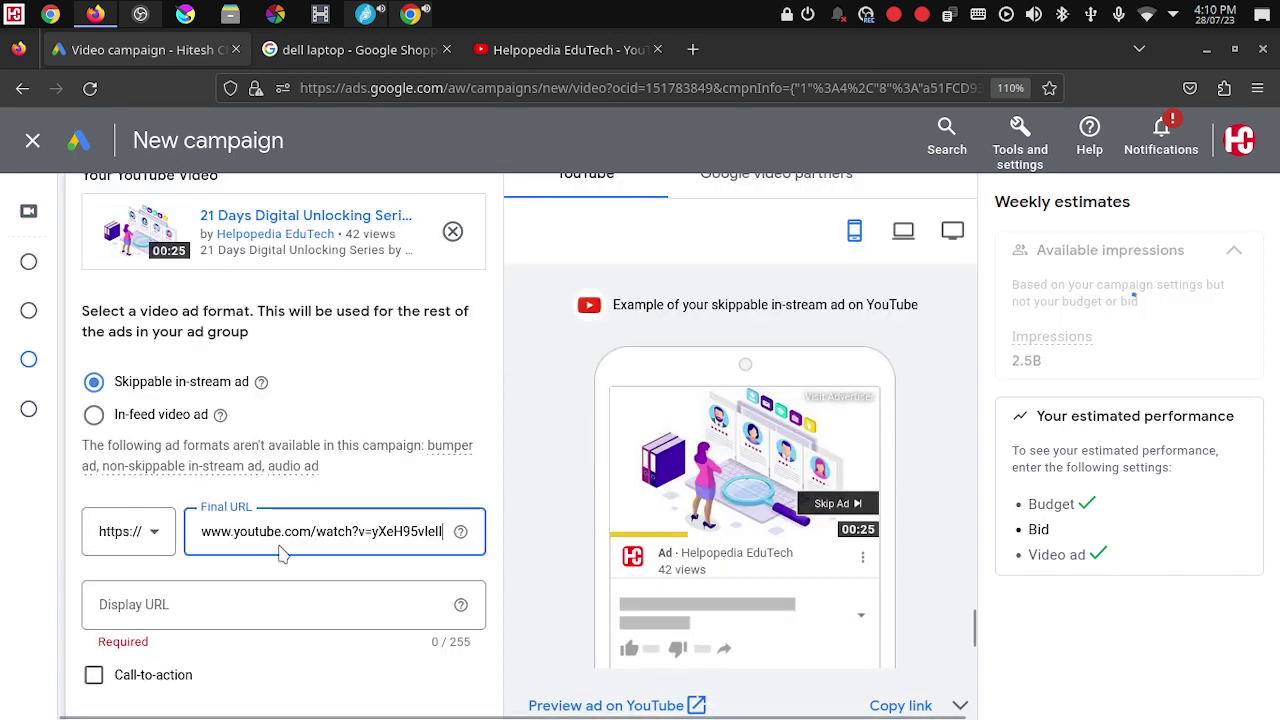
click(214, 597)
key(ctrl+v)
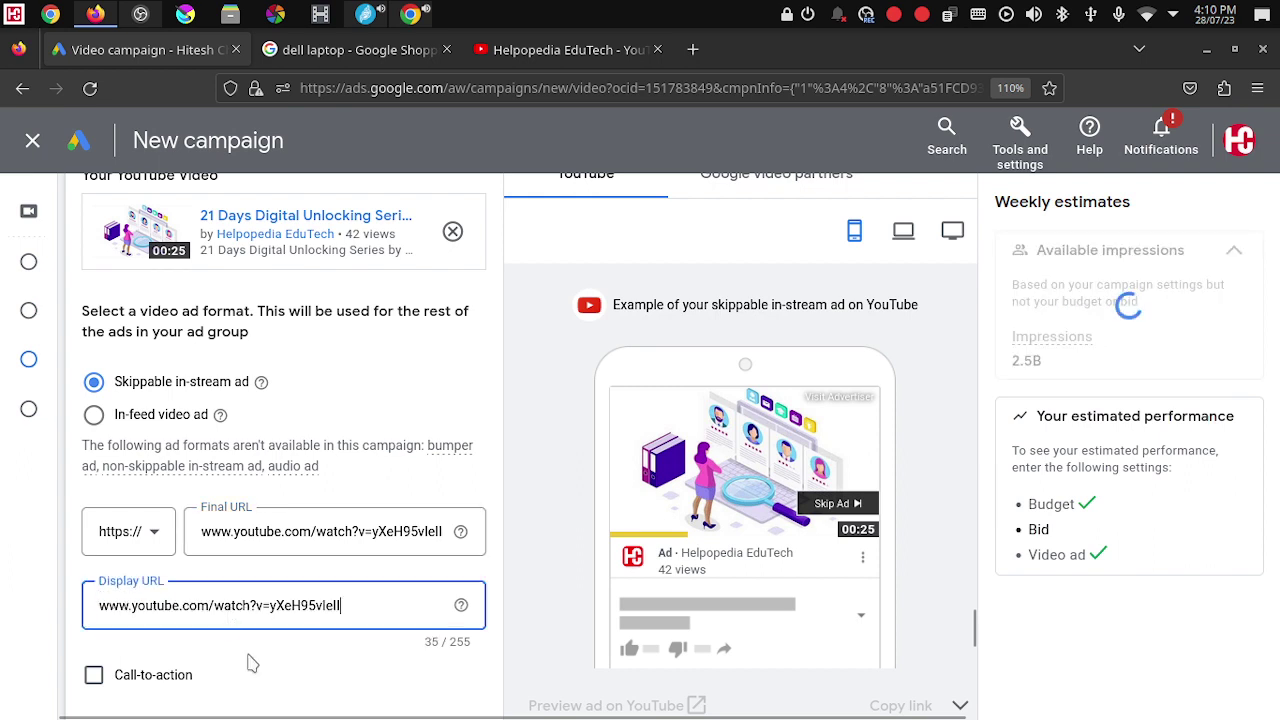
Step: Enable the ad's call-to-action and choose "Sign up" as its text
scroll(320, 618, down, 1)
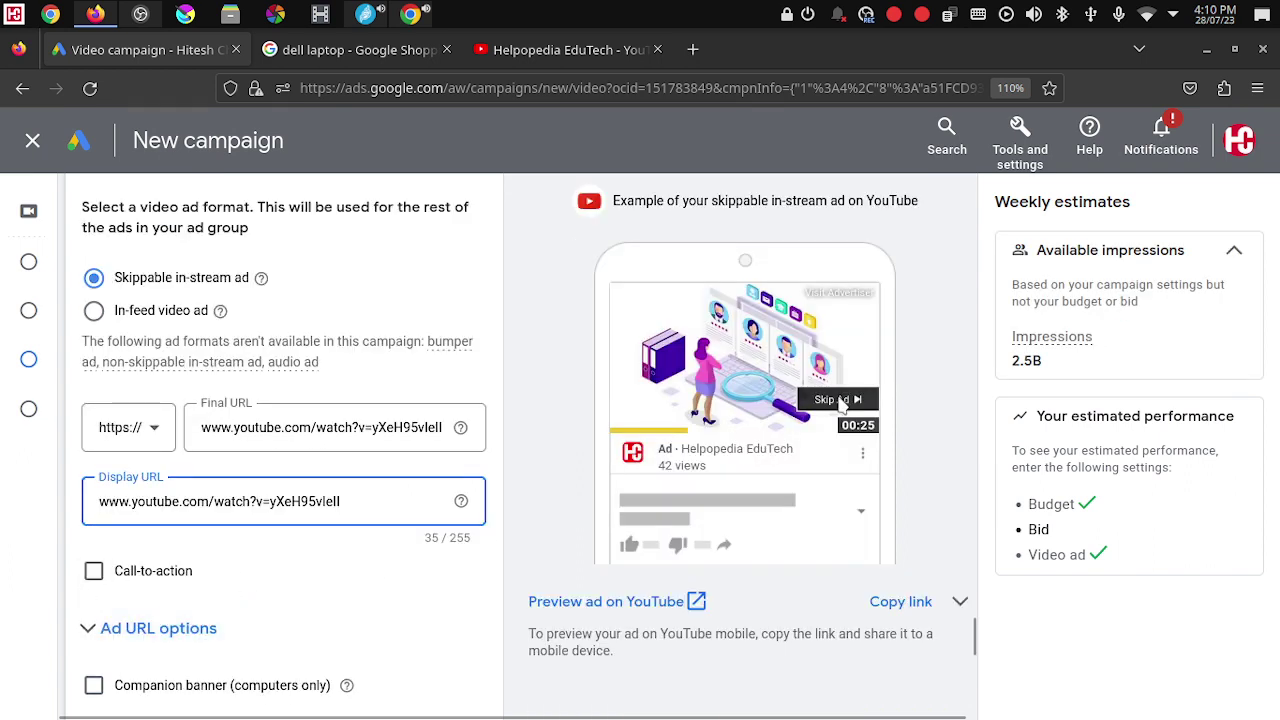
scroll(676, 435, down, 1)
scroll(676, 435, up, 1)
click(94, 574)
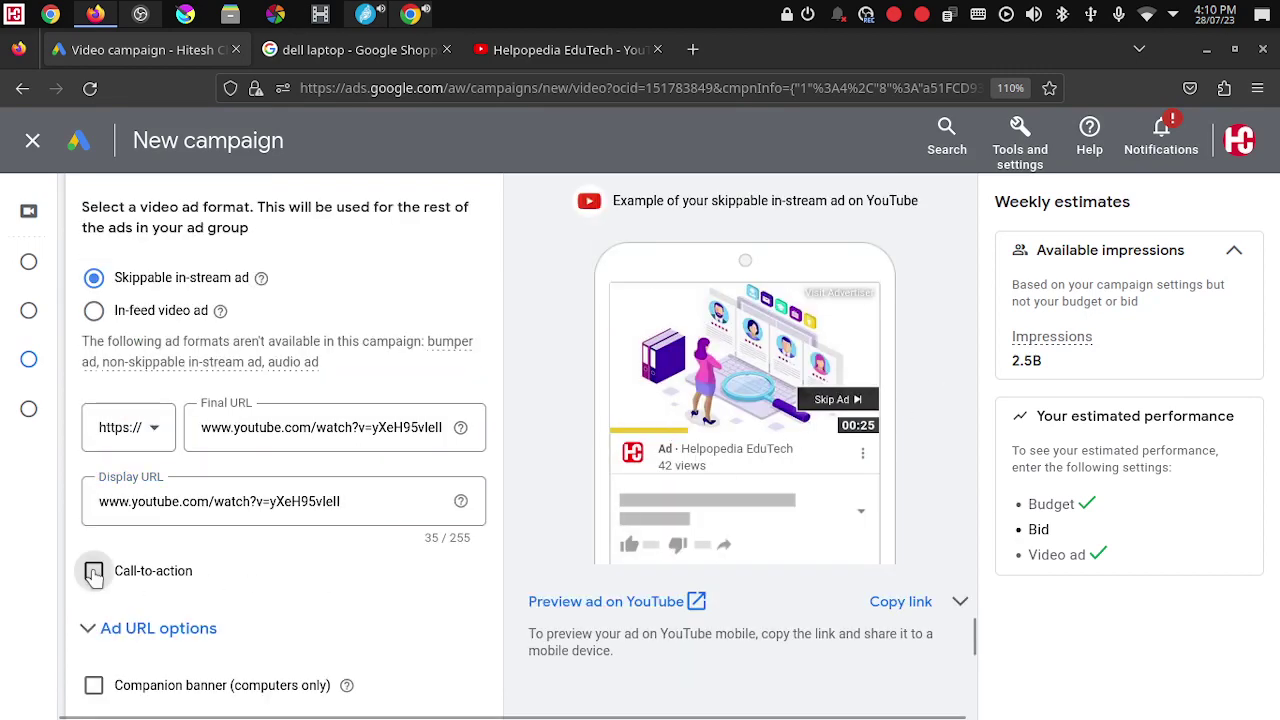
scroll(440, 548, down, 1)
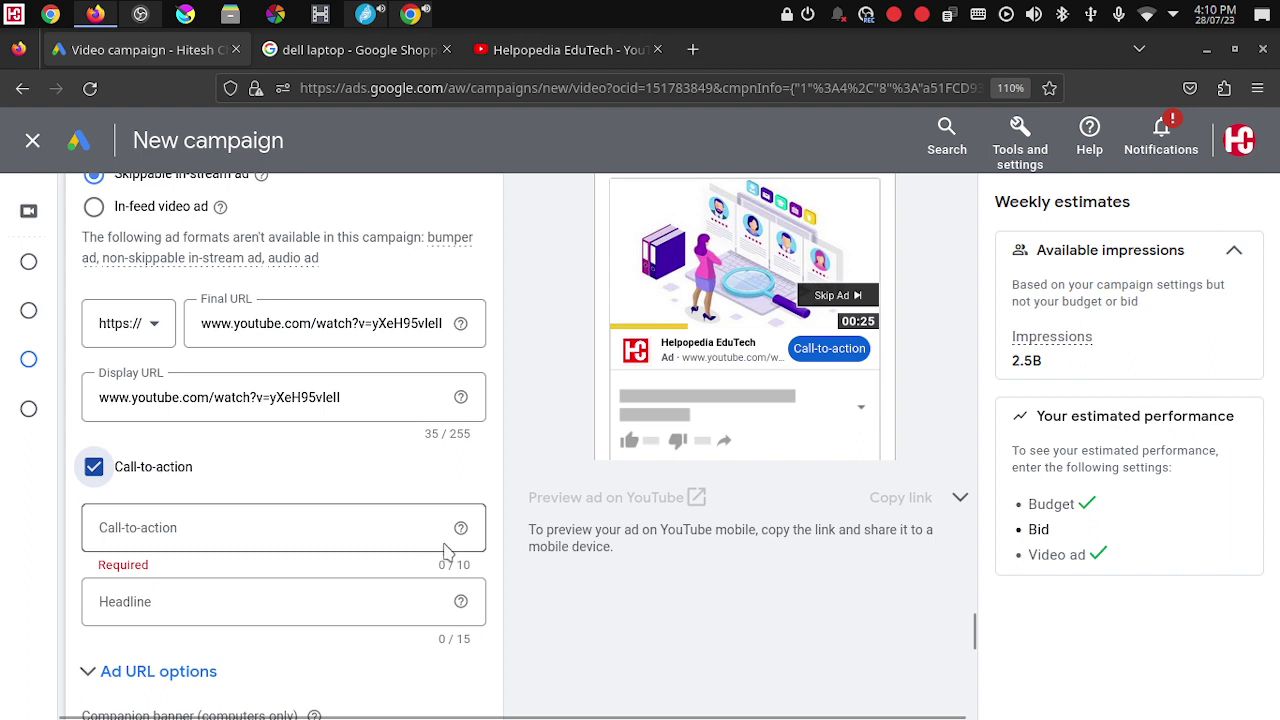
click(296, 522)
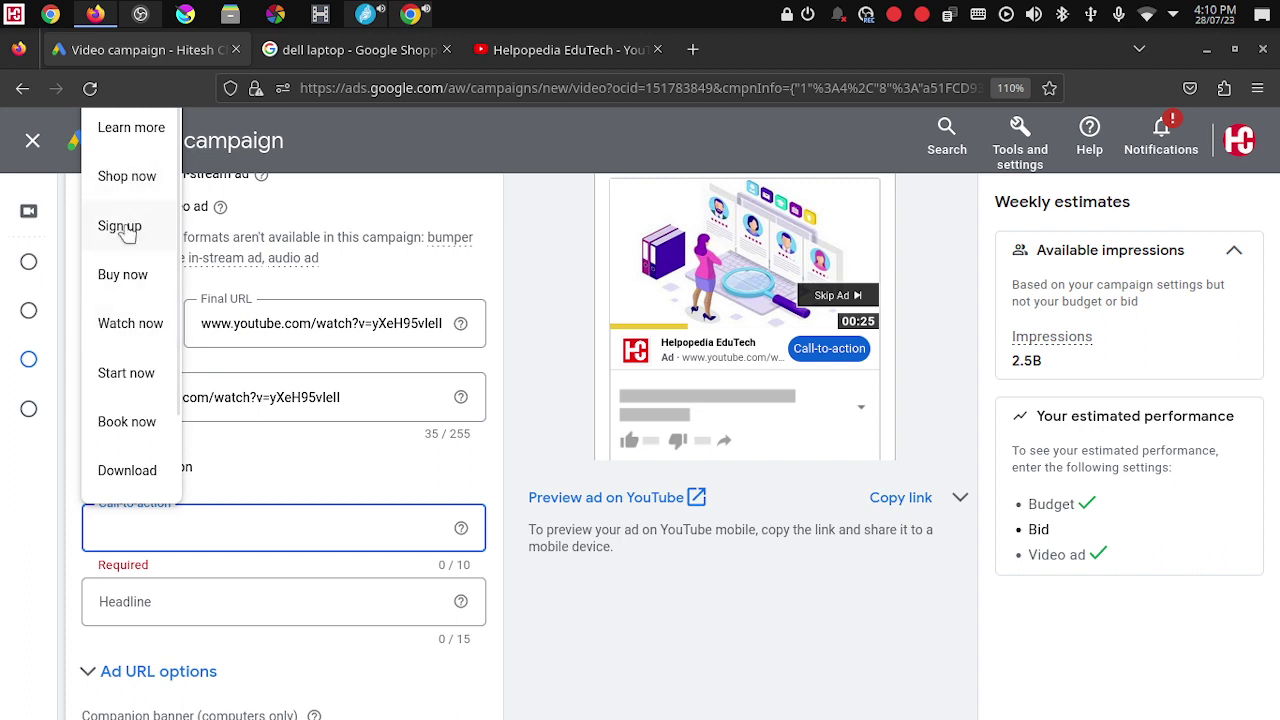
scroll(127, 230, down, 2)
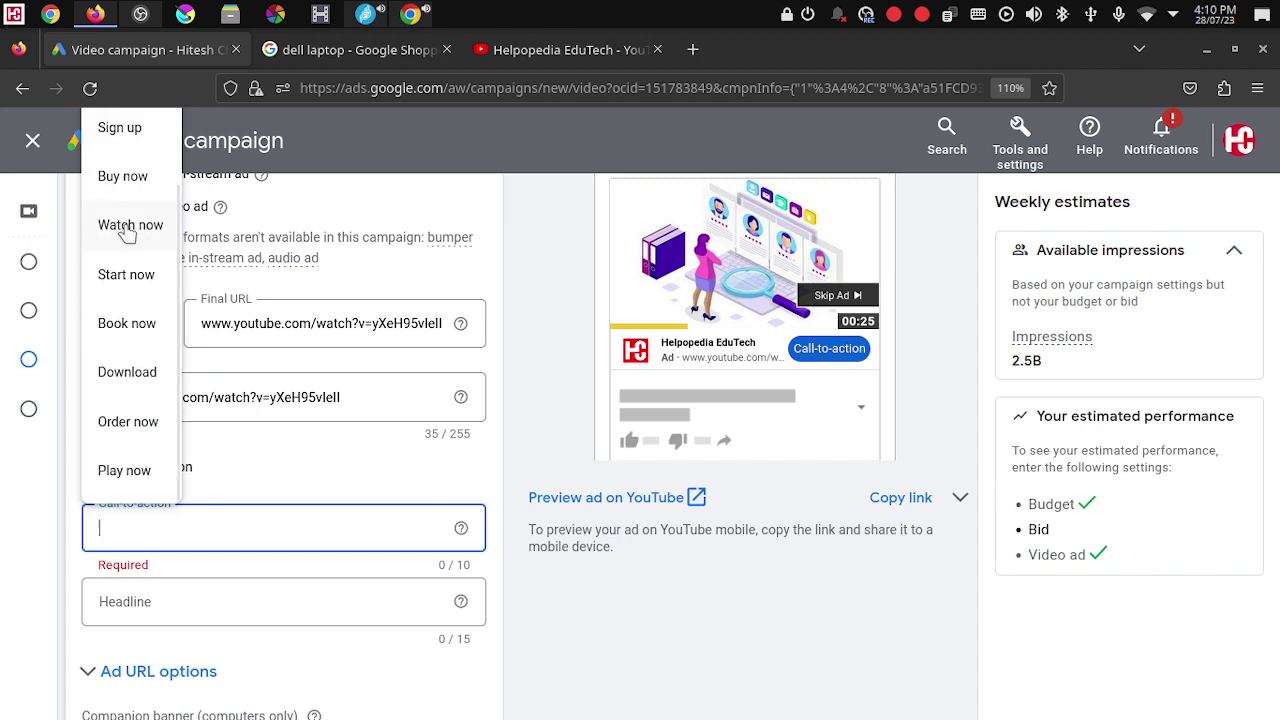
scroll(127, 231, up, 2)
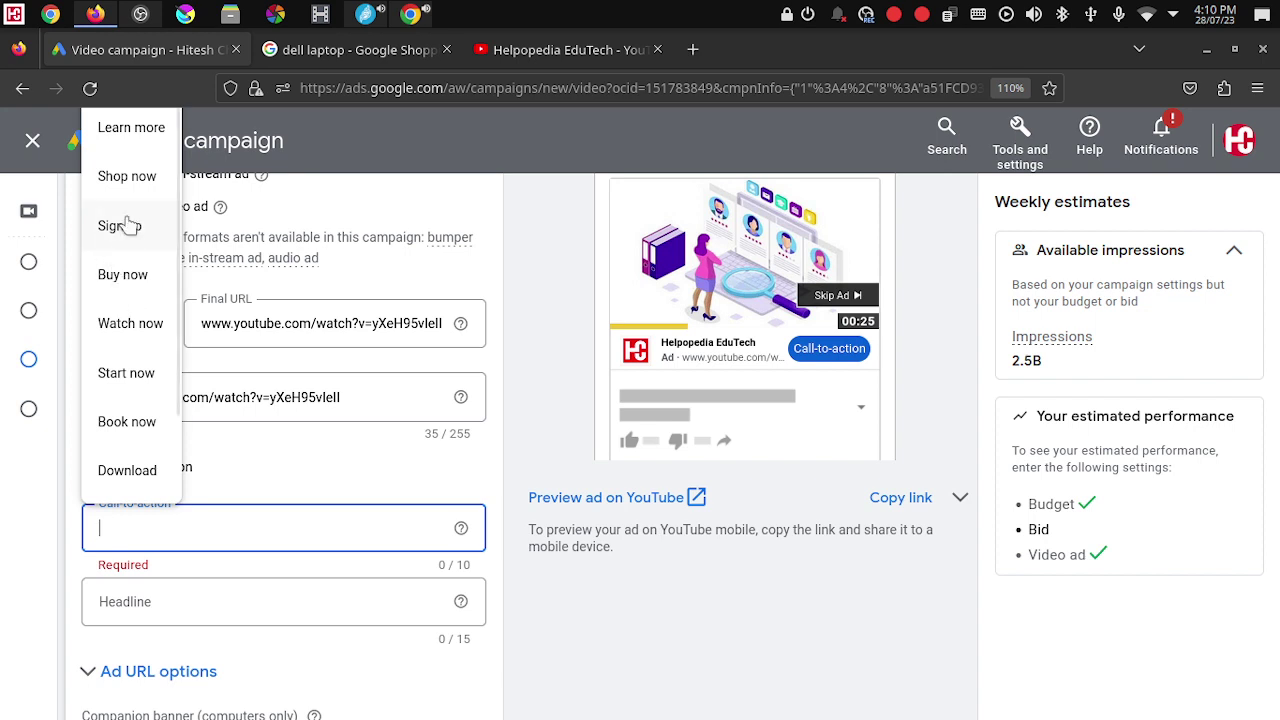
click(128, 226)
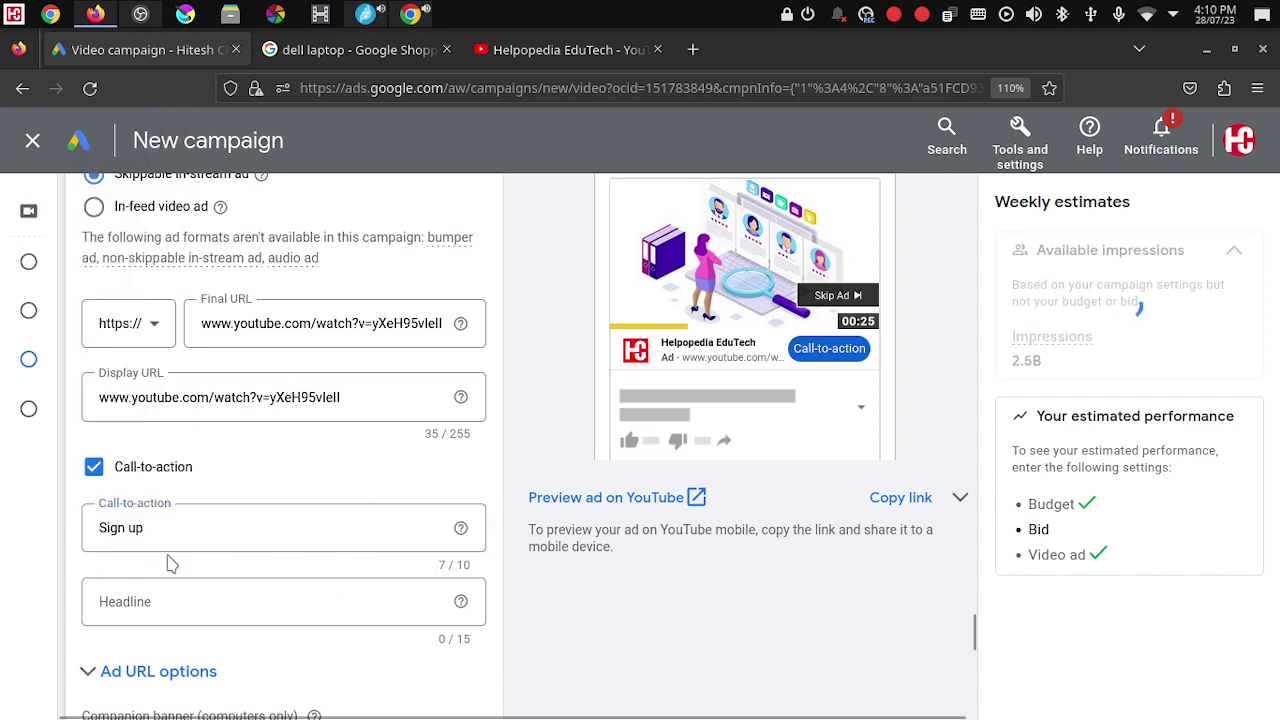
Step: Try "Digital Marketing Courses" as the ad's headline and clear the text again
mouse_move(123, 500)
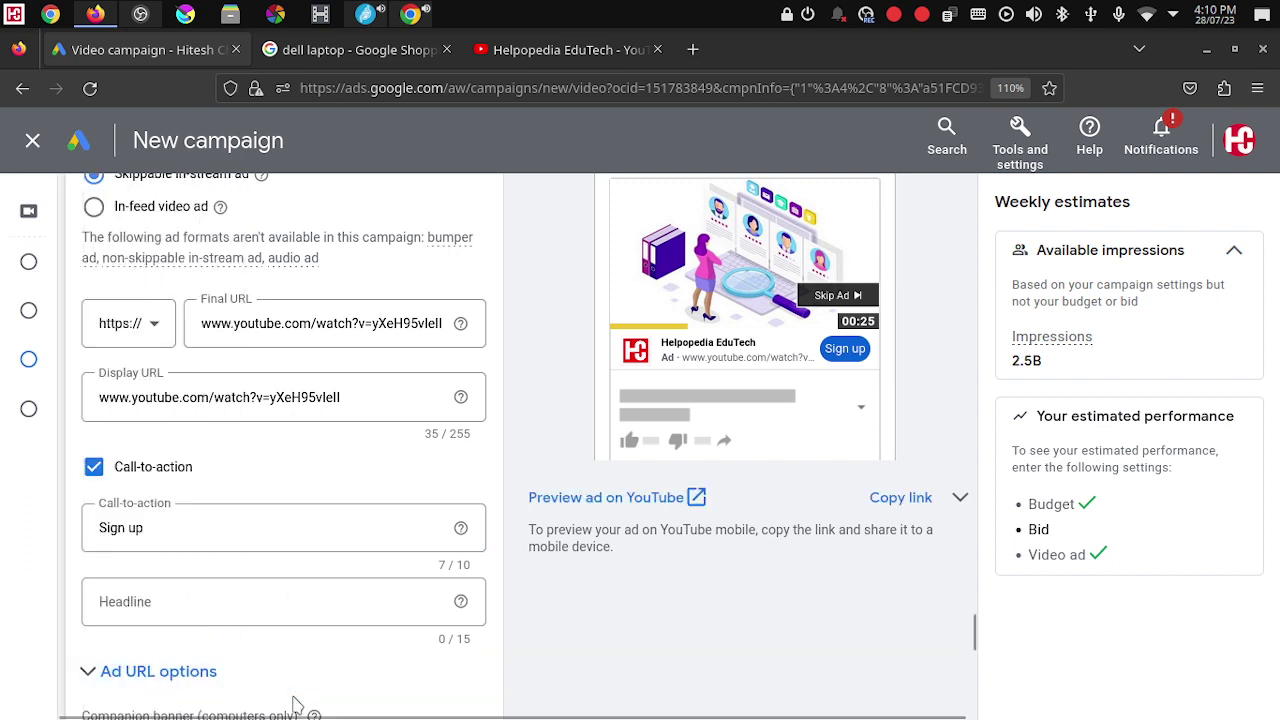
scroll(300, 700, down, 3)
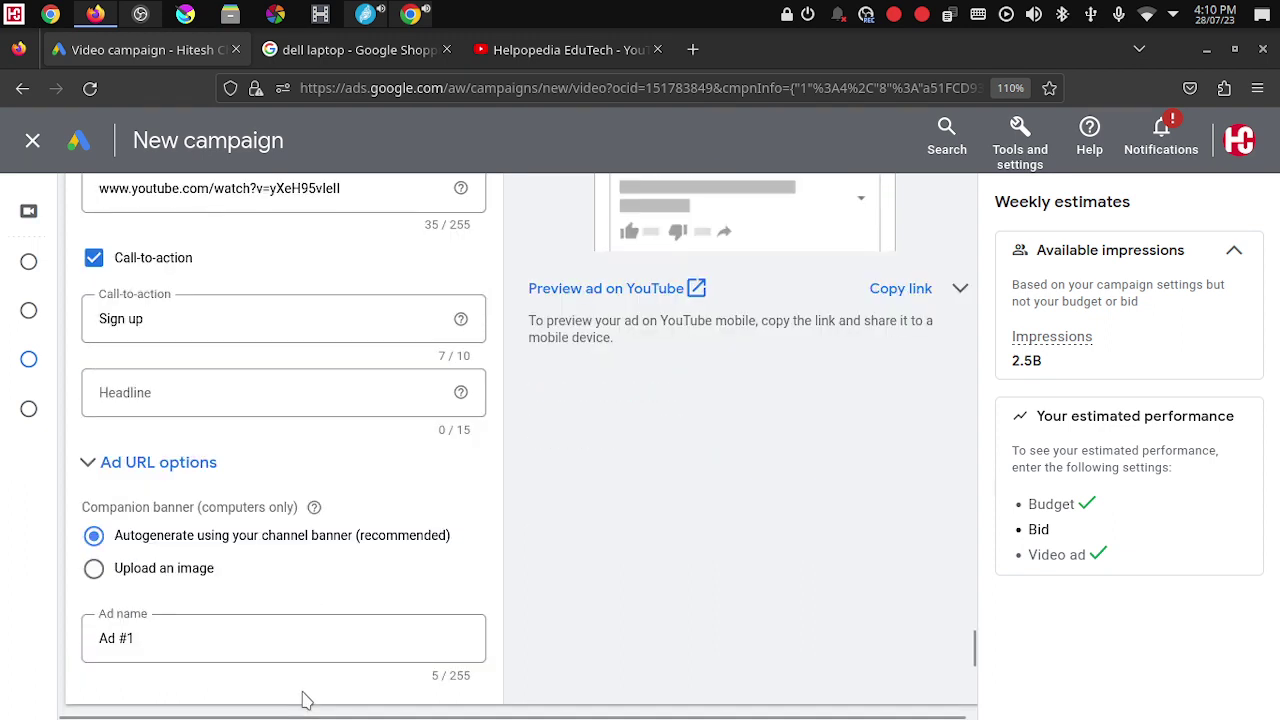
click(227, 388)
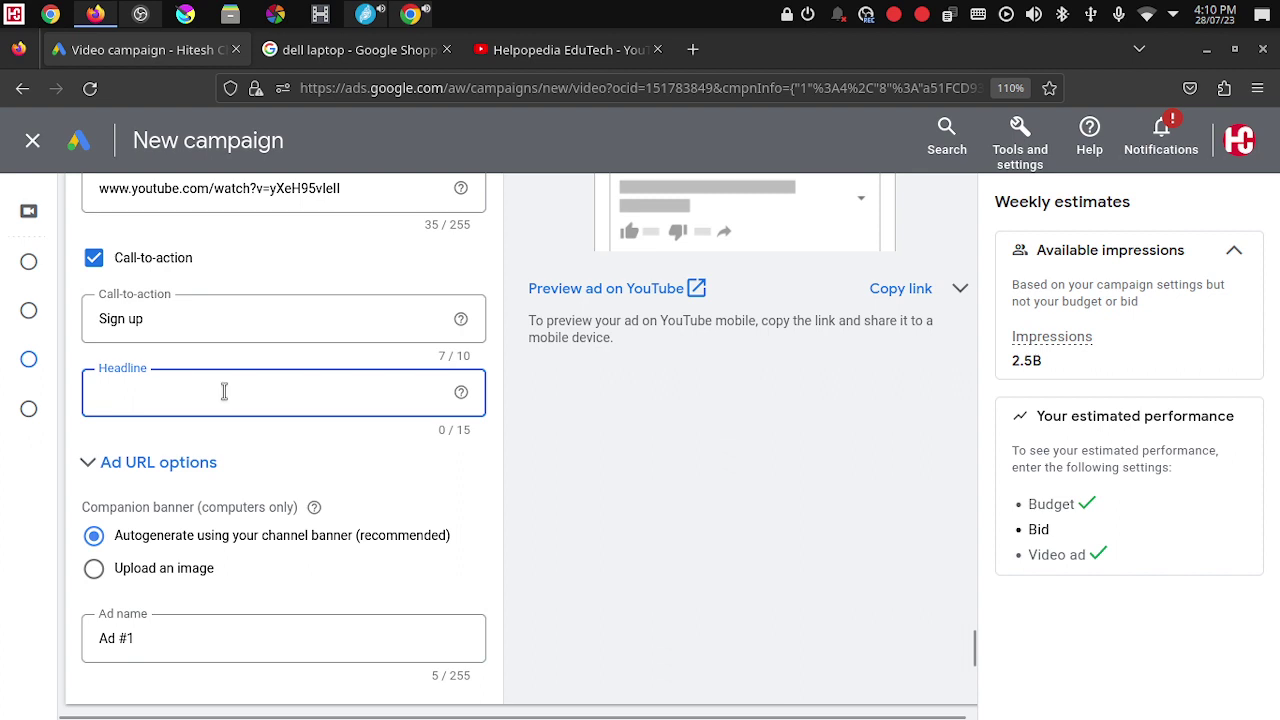
text(Di)
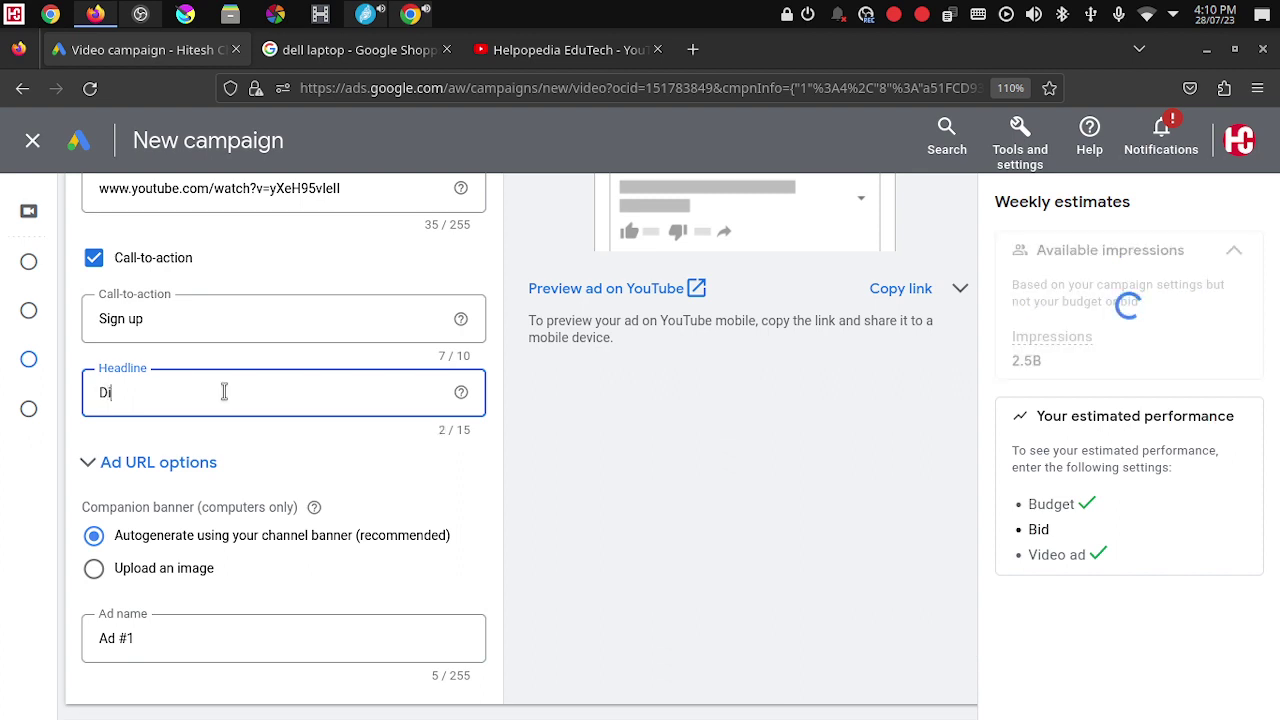
text(gital Ma)
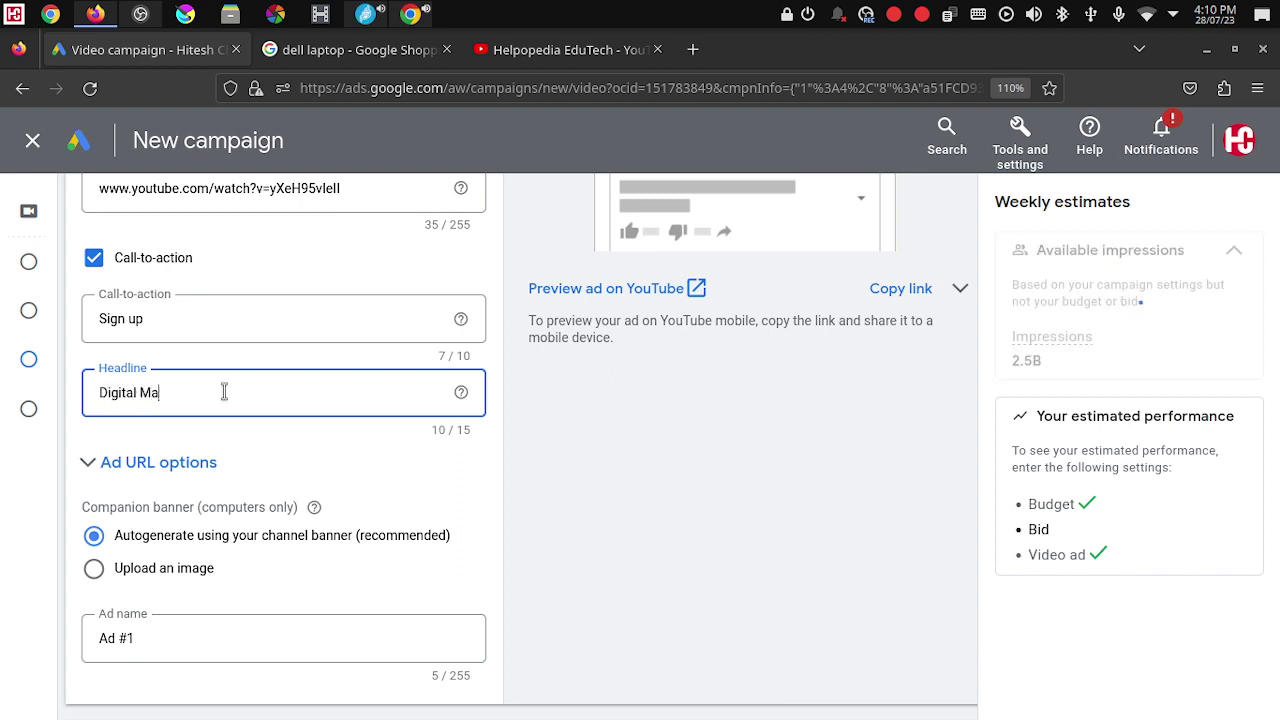
text(rketing )
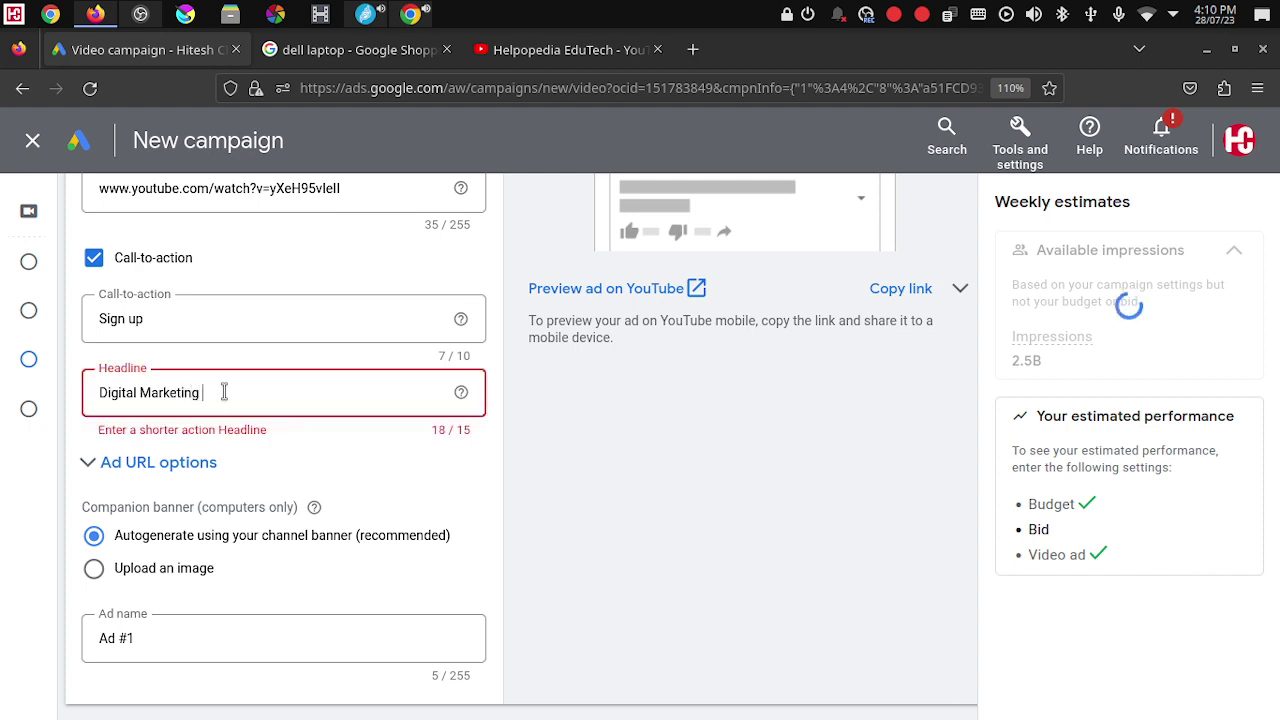
text(Courses)
key(ctrl+a)
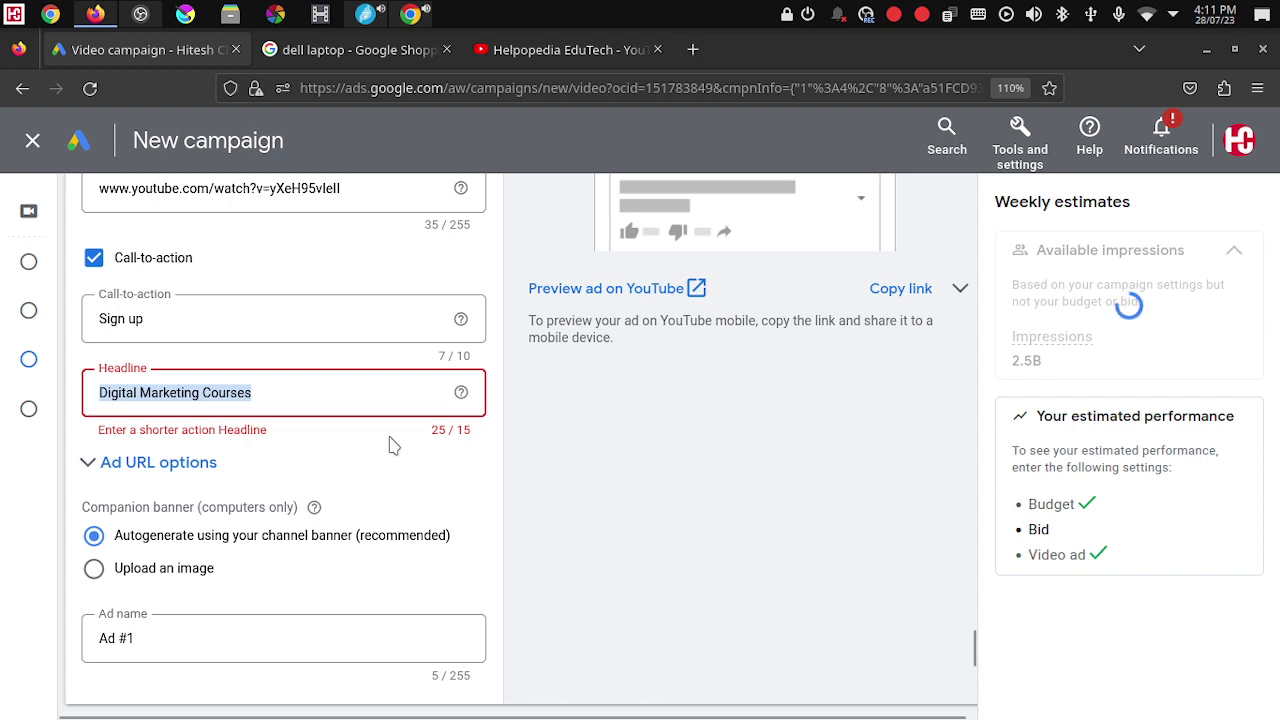
key(BackSpace)
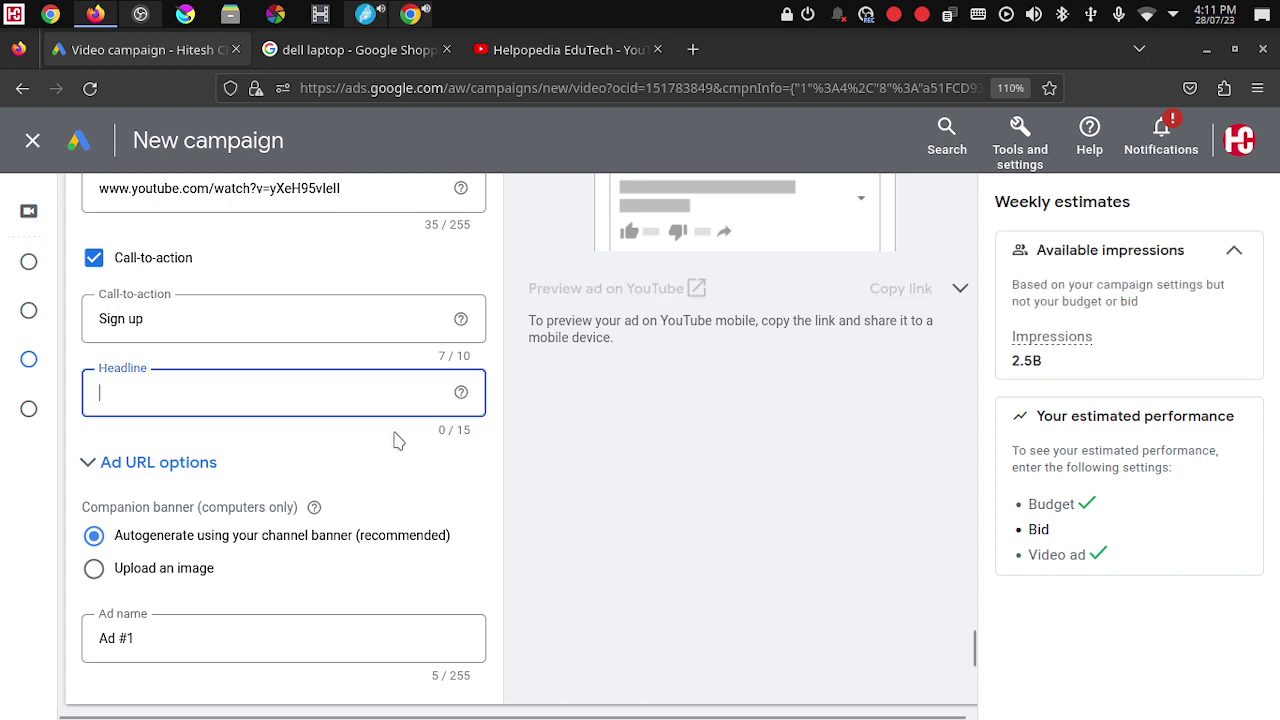
click(717, 527)
scroll(717, 527, up, 2)
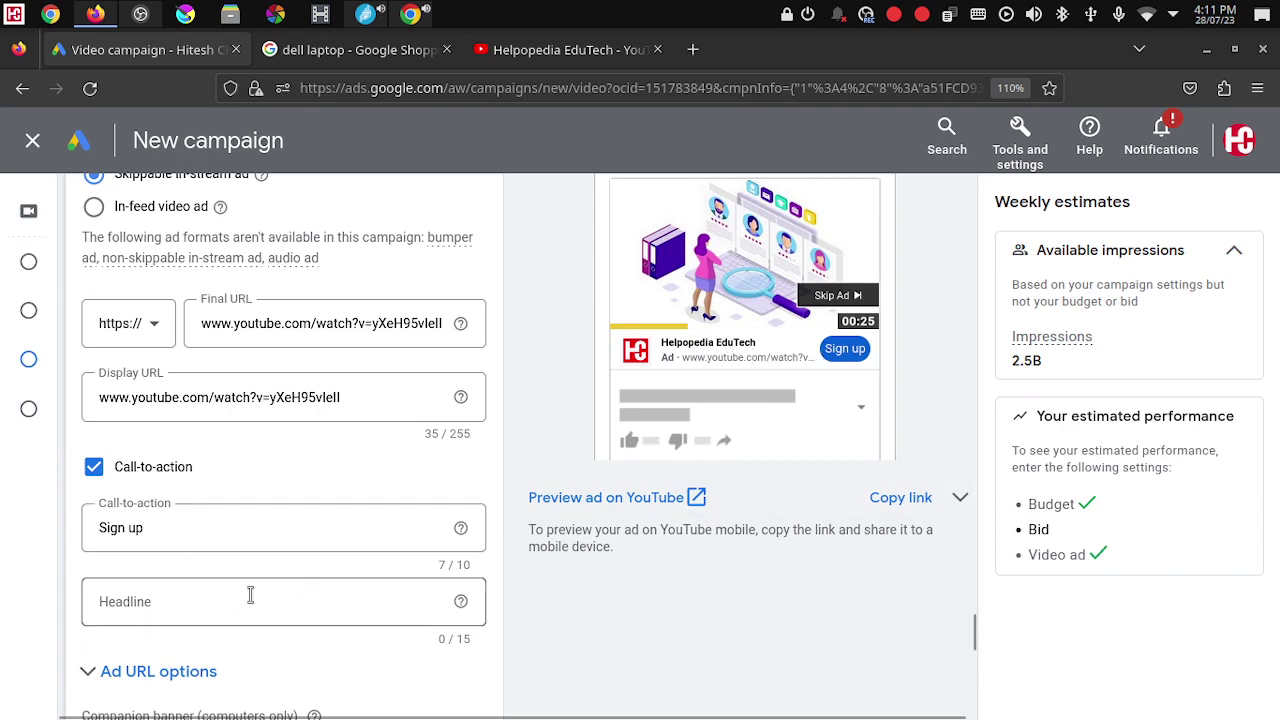
click(462, 638)
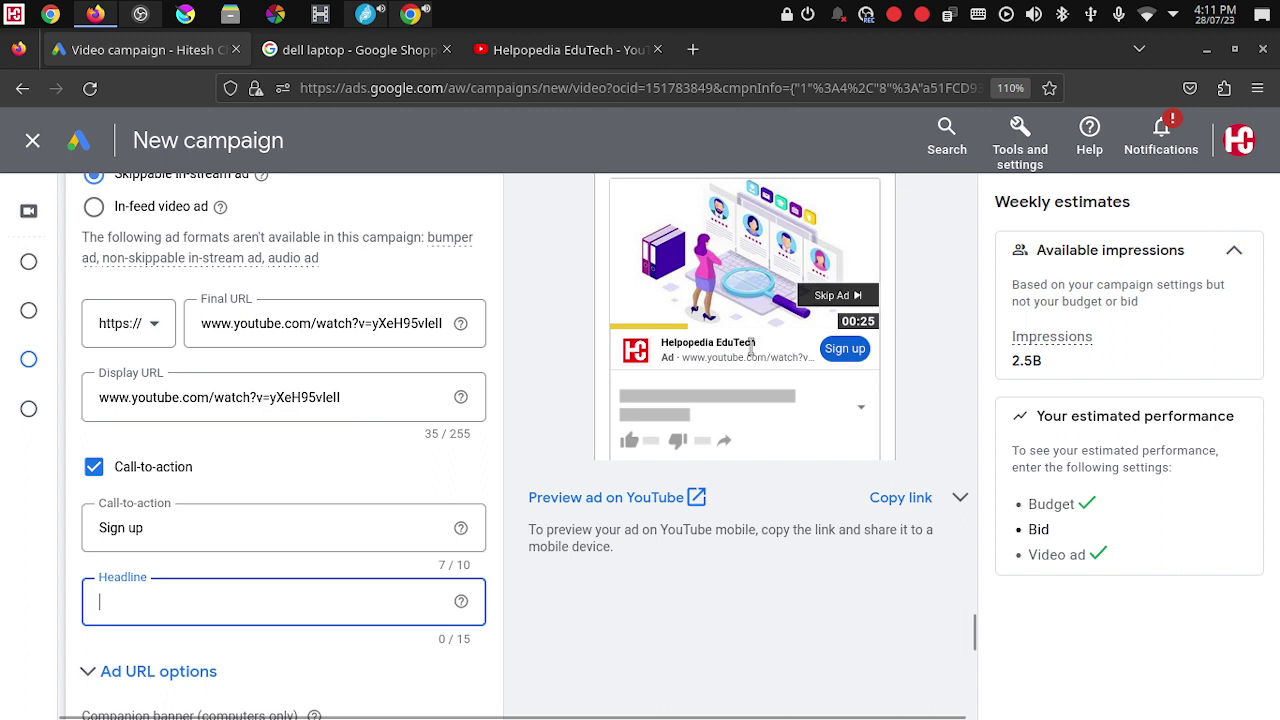
click(685, 630)
Step: Switch the companion banner to an uploaded image and choose the existing "Fast & Effective Ecommerce" picture
scroll(681, 616, down, 2)
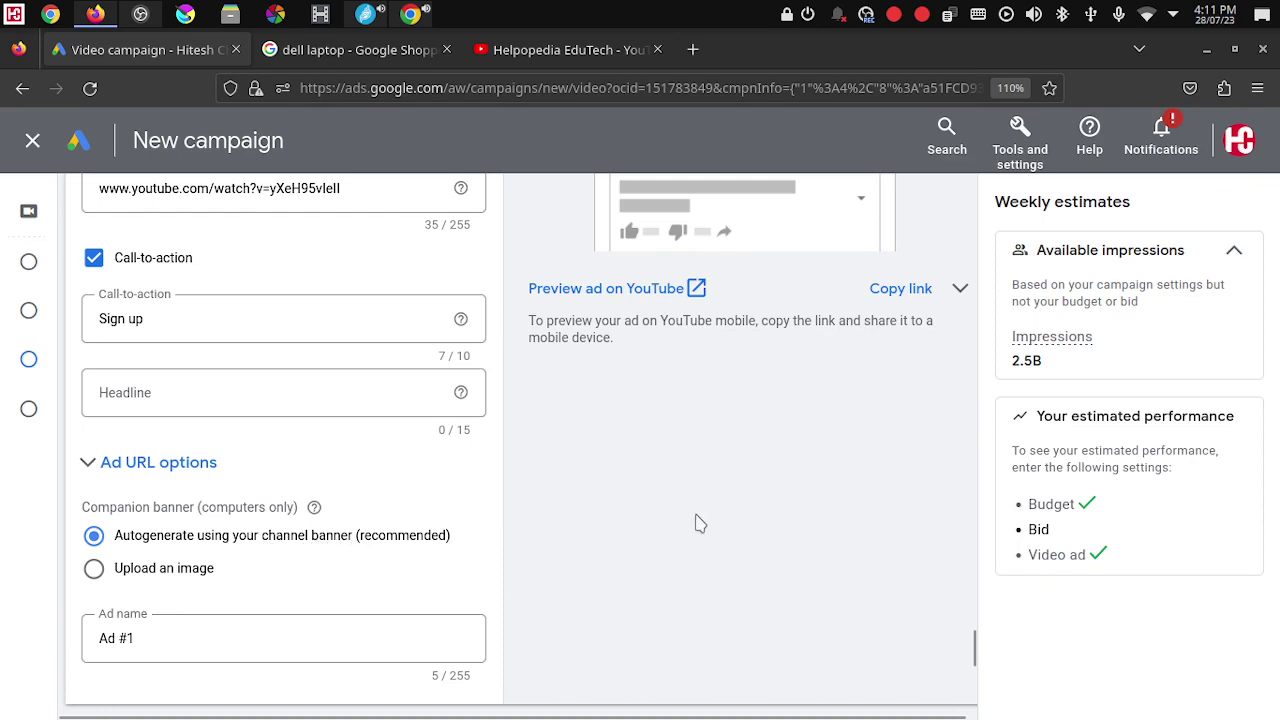
scroll(745, 535, up, 2)
scroll(452, 626, down, 2)
click(163, 568)
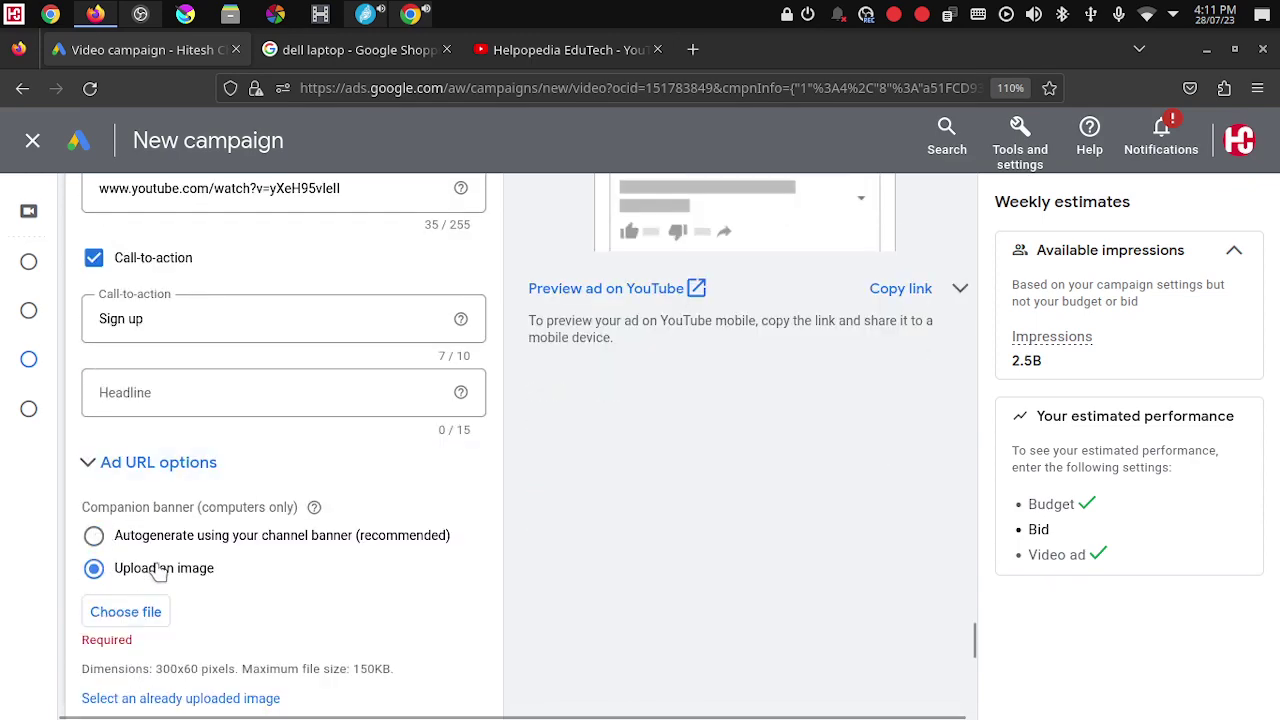
scroll(225, 598, down, 1)
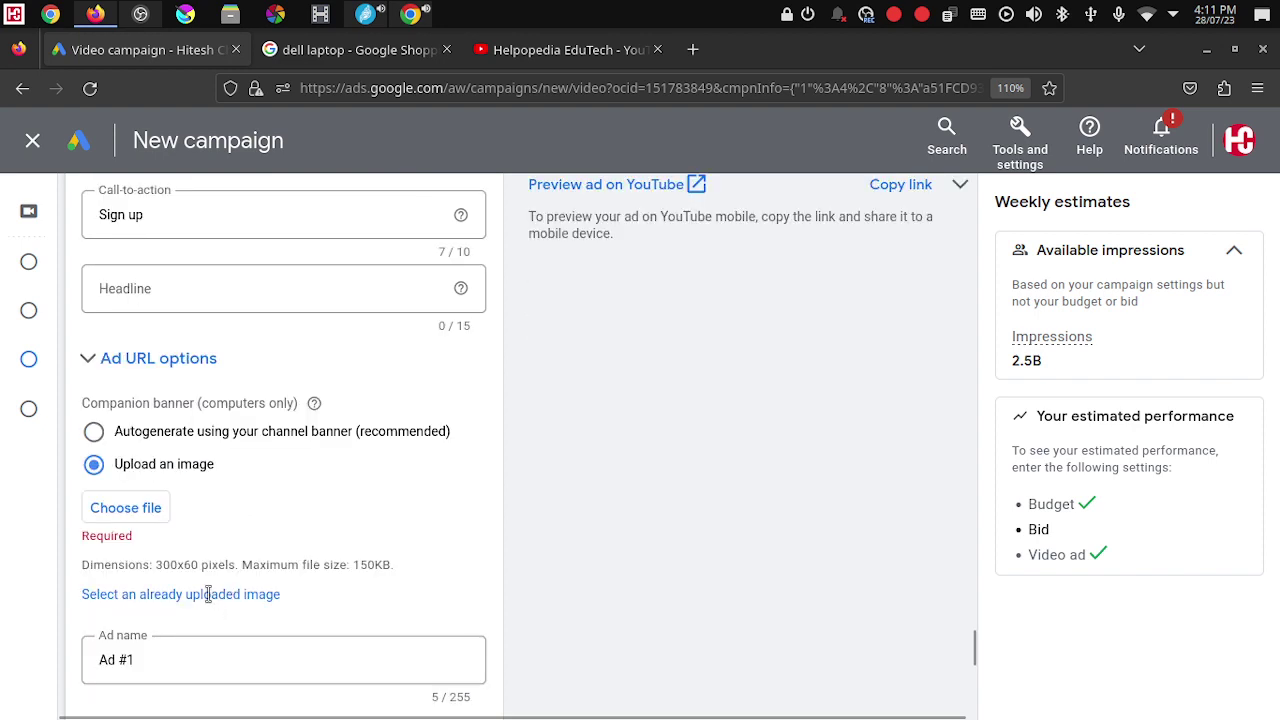
click(161, 595)
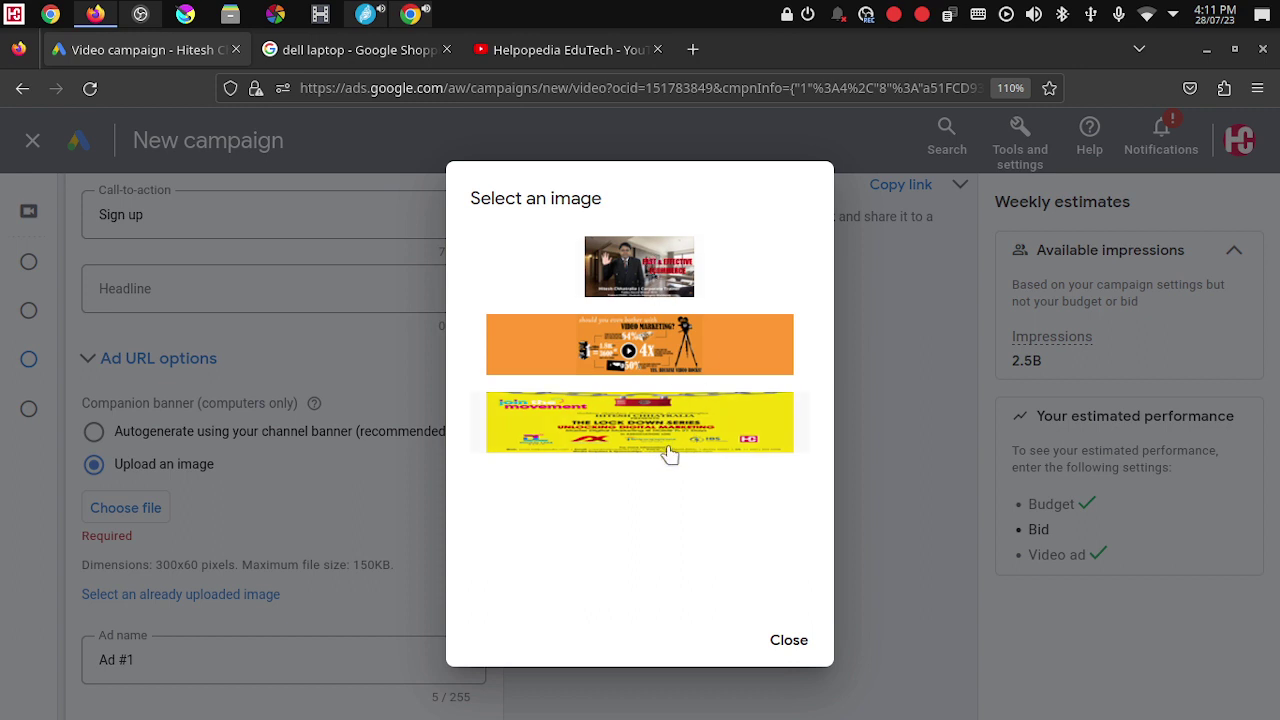
click(636, 280)
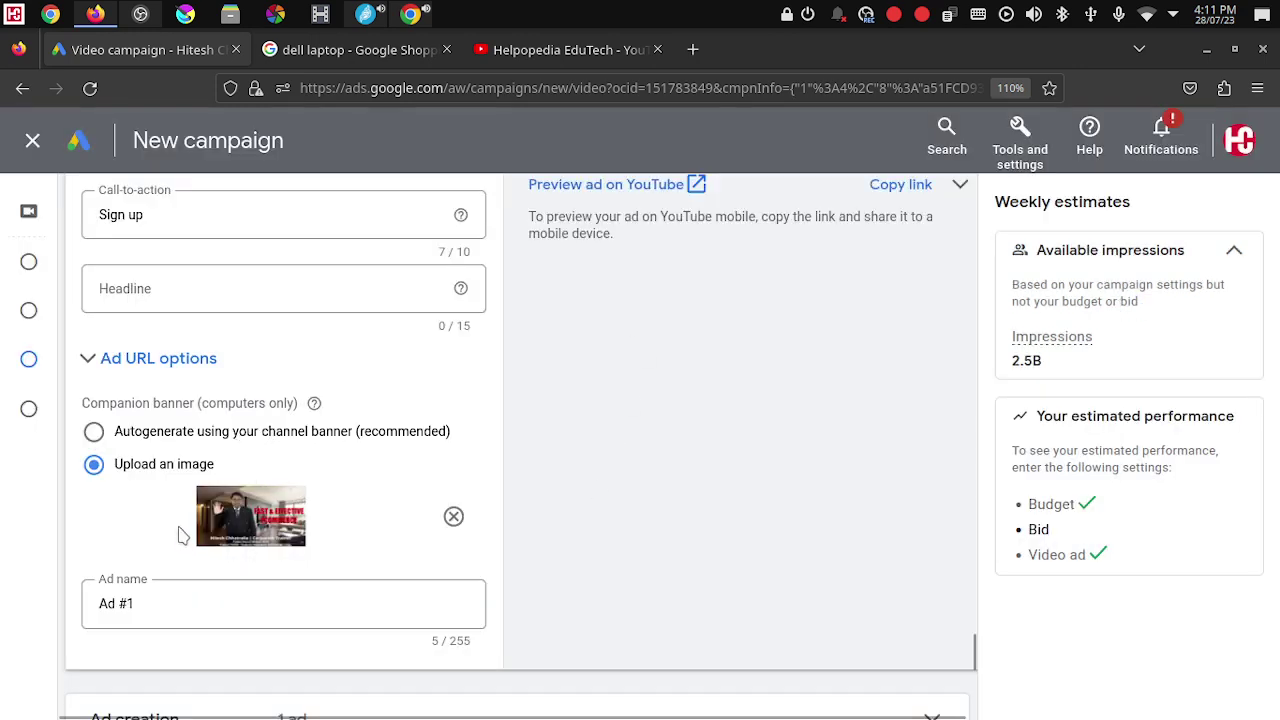
Step: Rename the ad as "Products and Brand Consideration - Helpopedia"
scroll(553, 547, down, 1)
scroll(553, 547, down, 1)
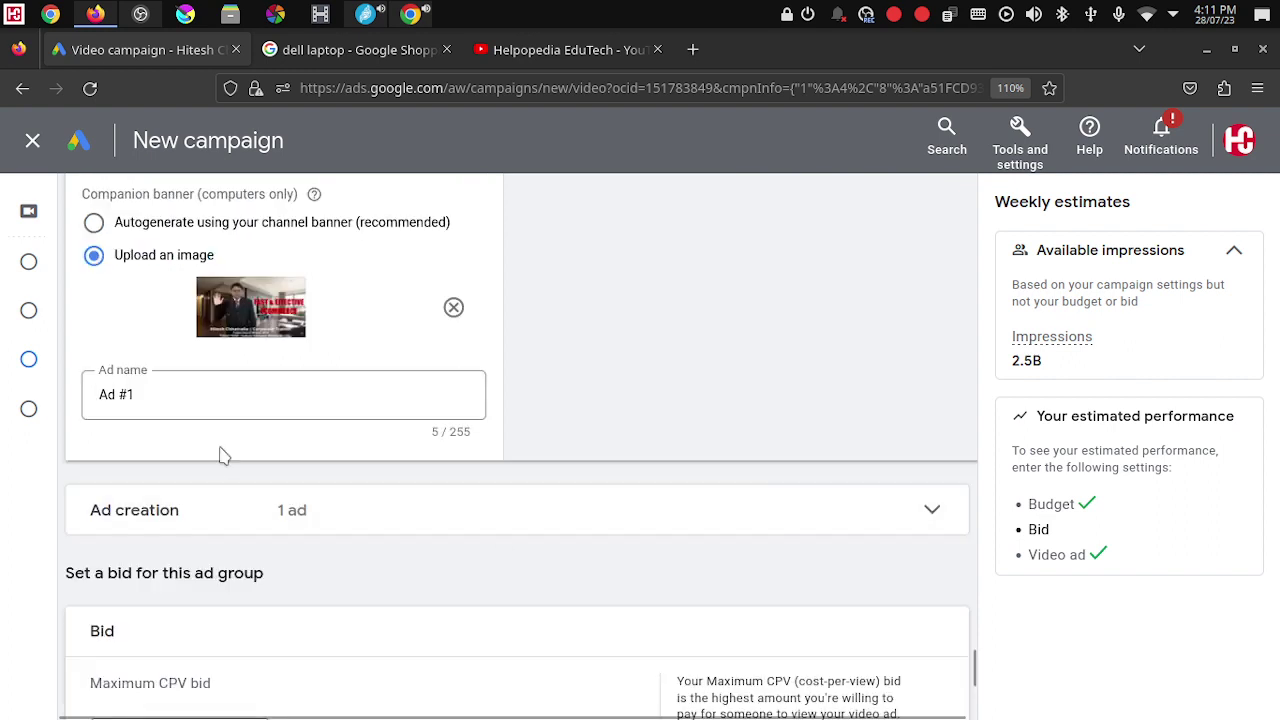
drag(191, 396, 2, 380)
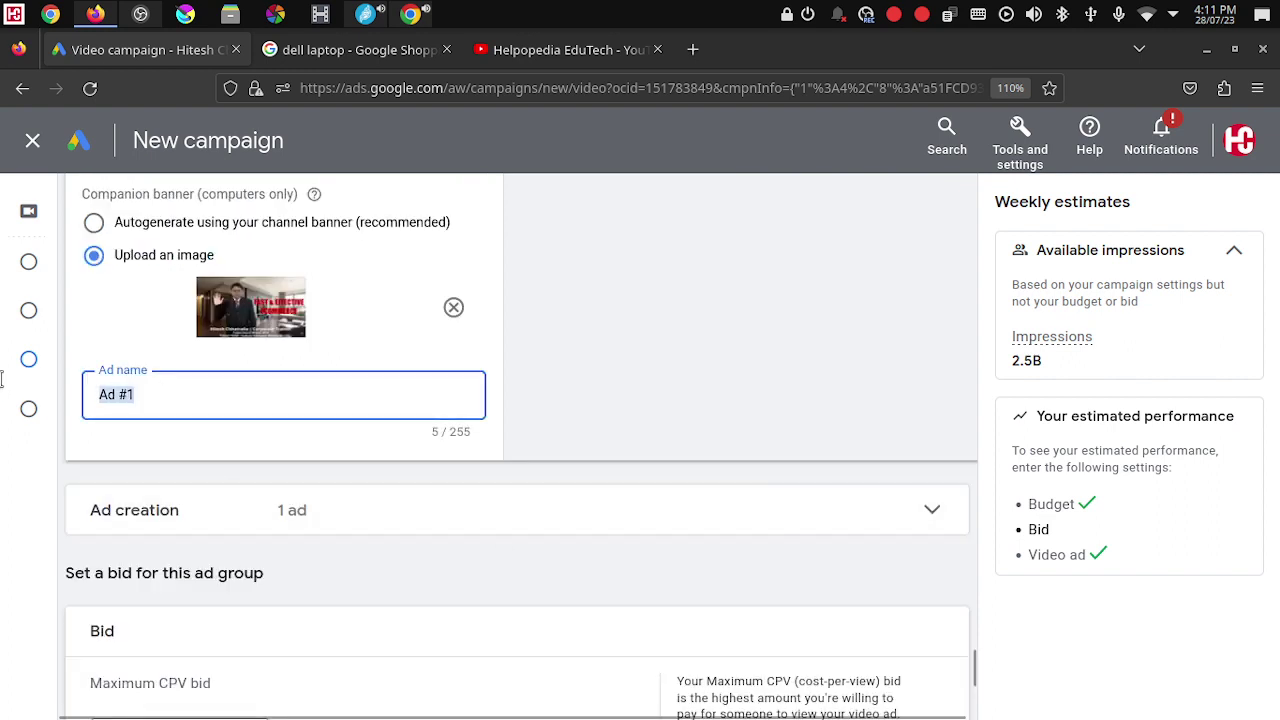
mouse_move(4, 390)
text(Fa)
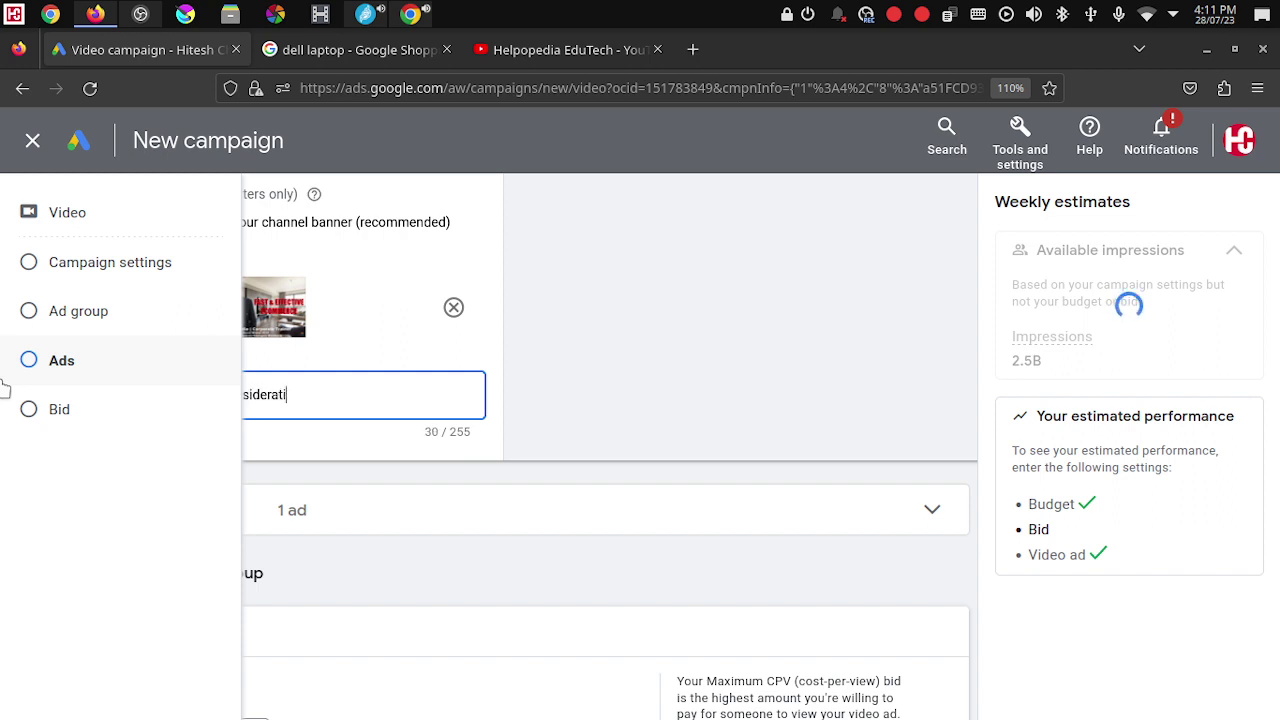
text(-)
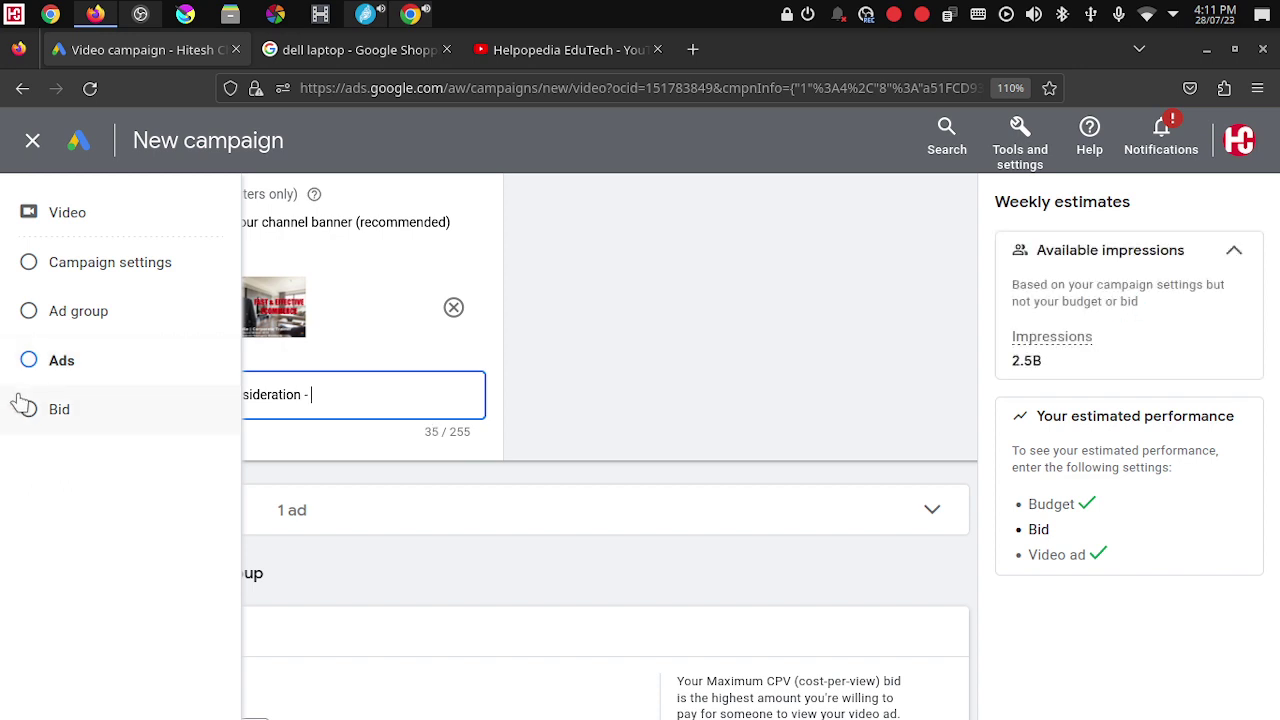
text(He)
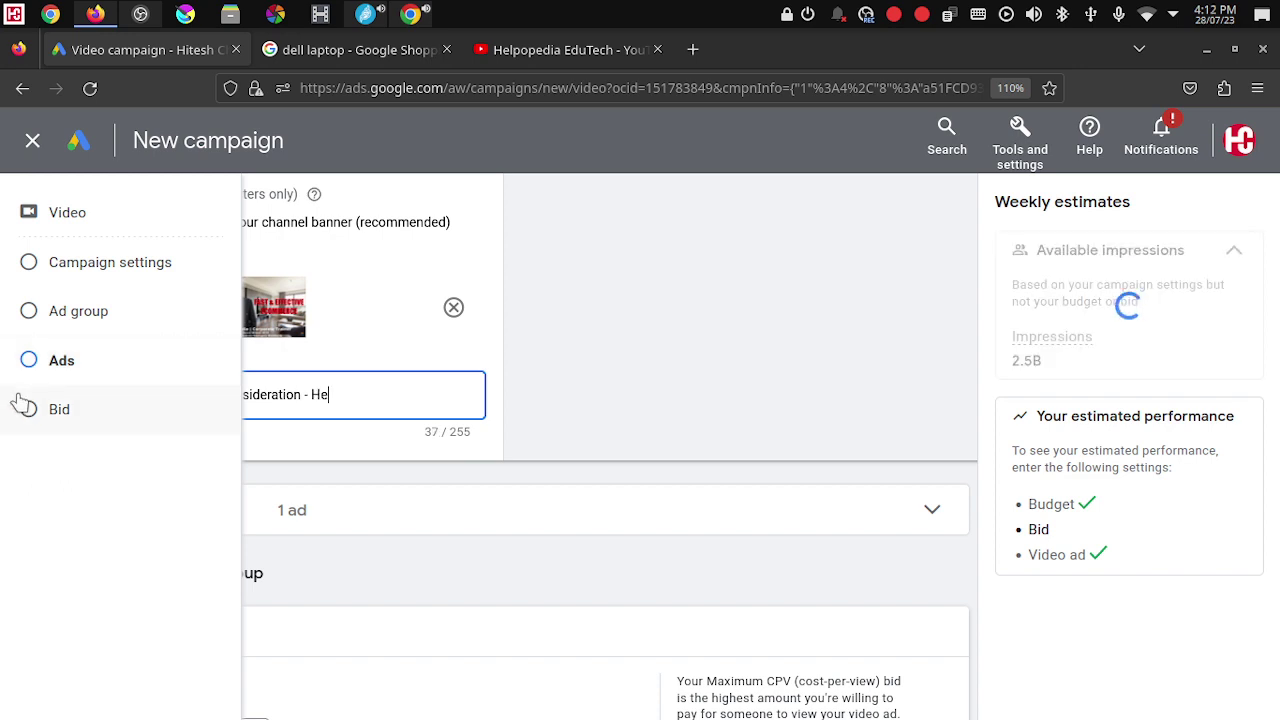
text(lpopedia)
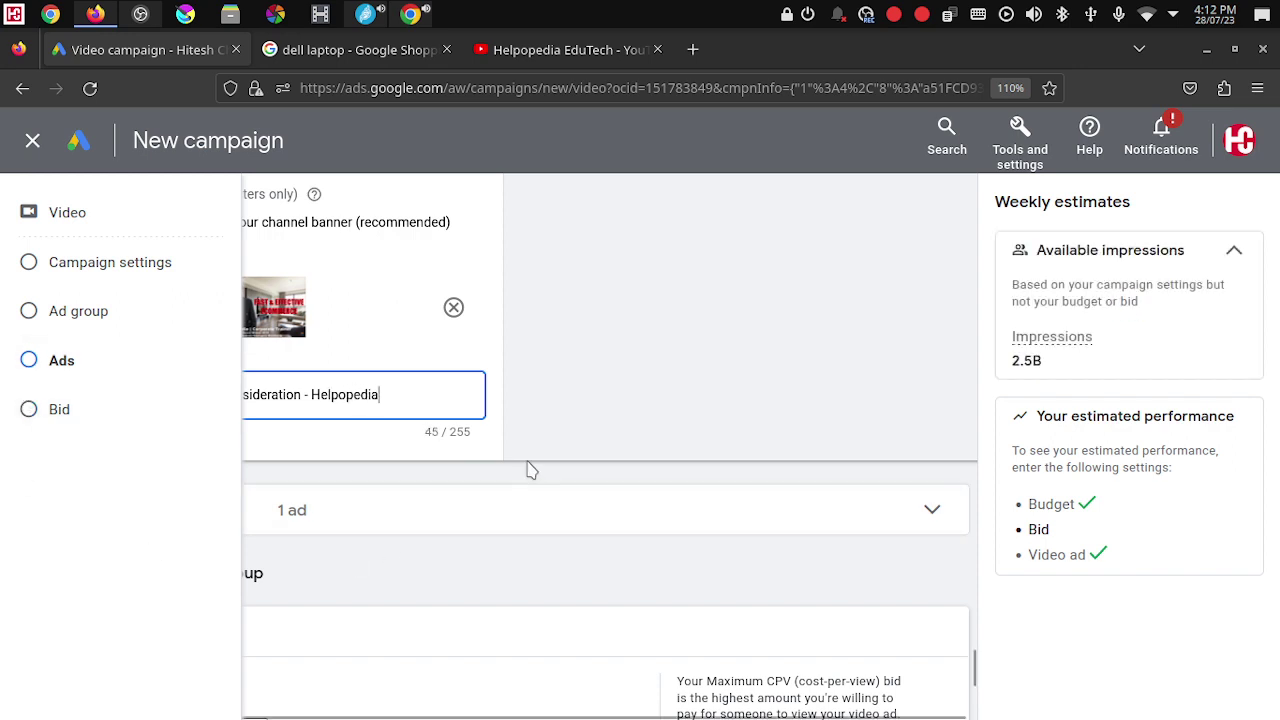
click(612, 400)
Step: Expand the ad creation overview and set the ad group's maximum CPV bid to ₹1.00
scroll(503, 350, down, 1)
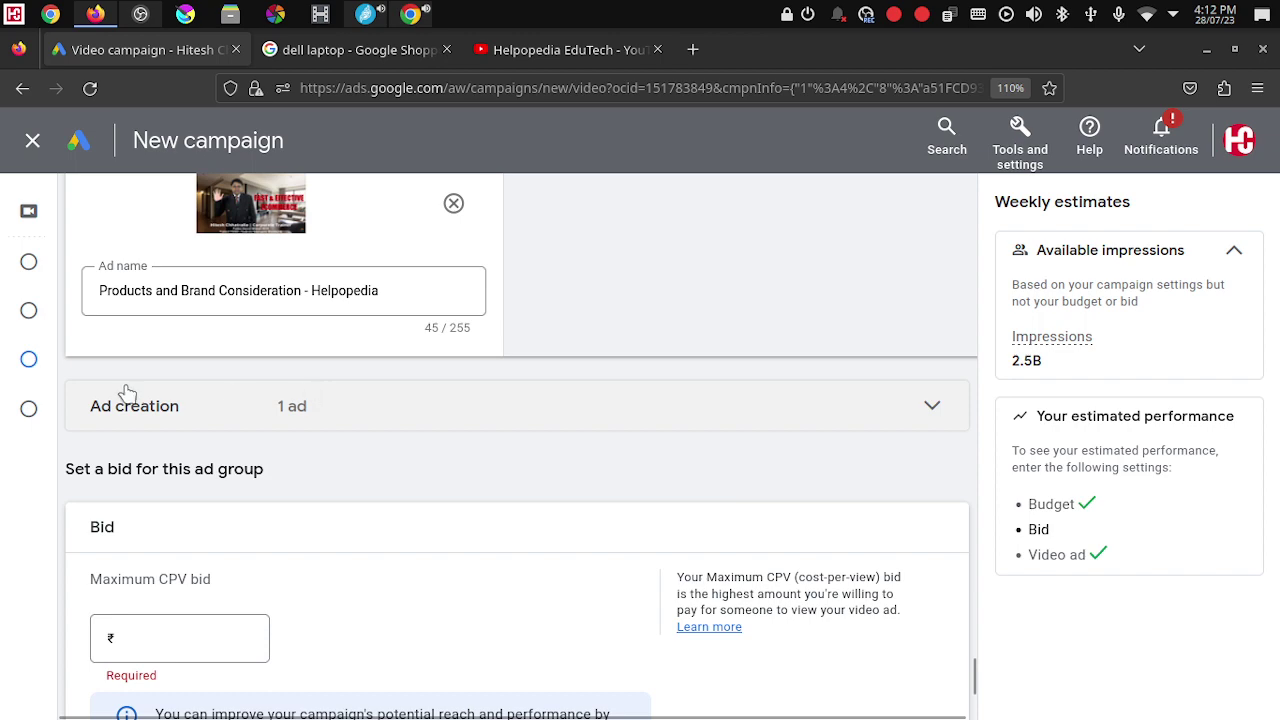
click(594, 411)
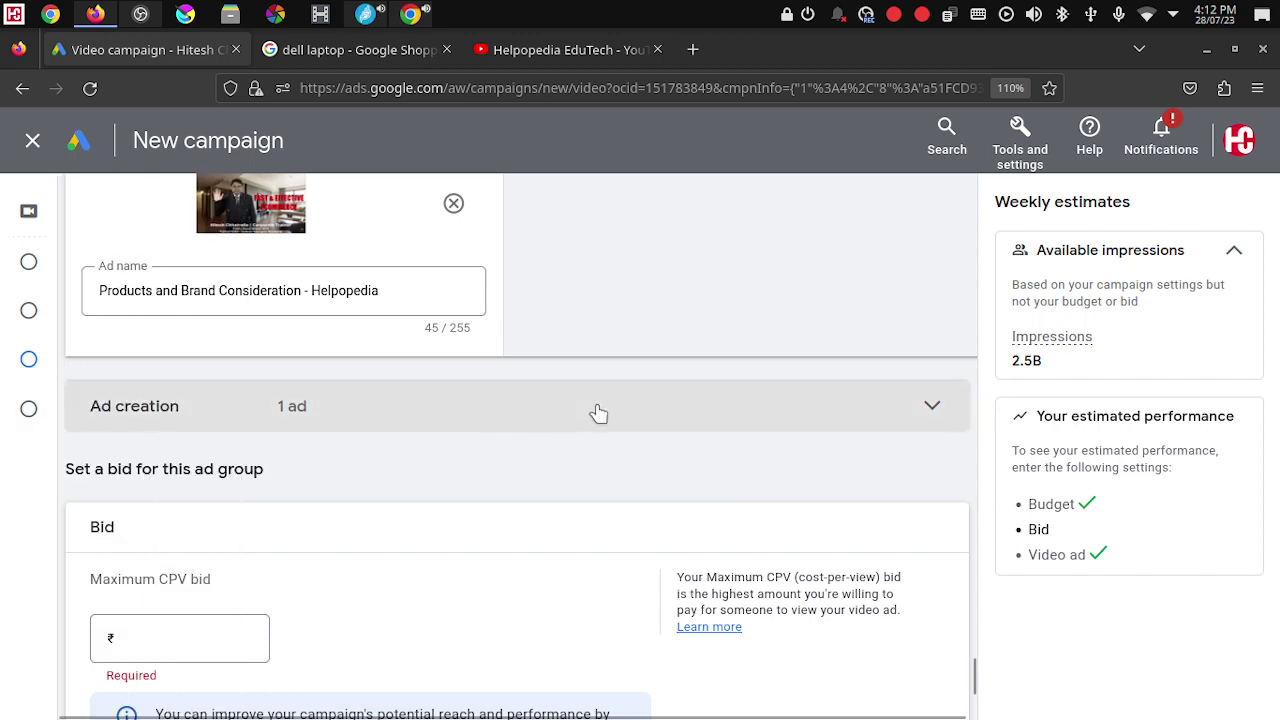
scroll(445, 493, down, 1)
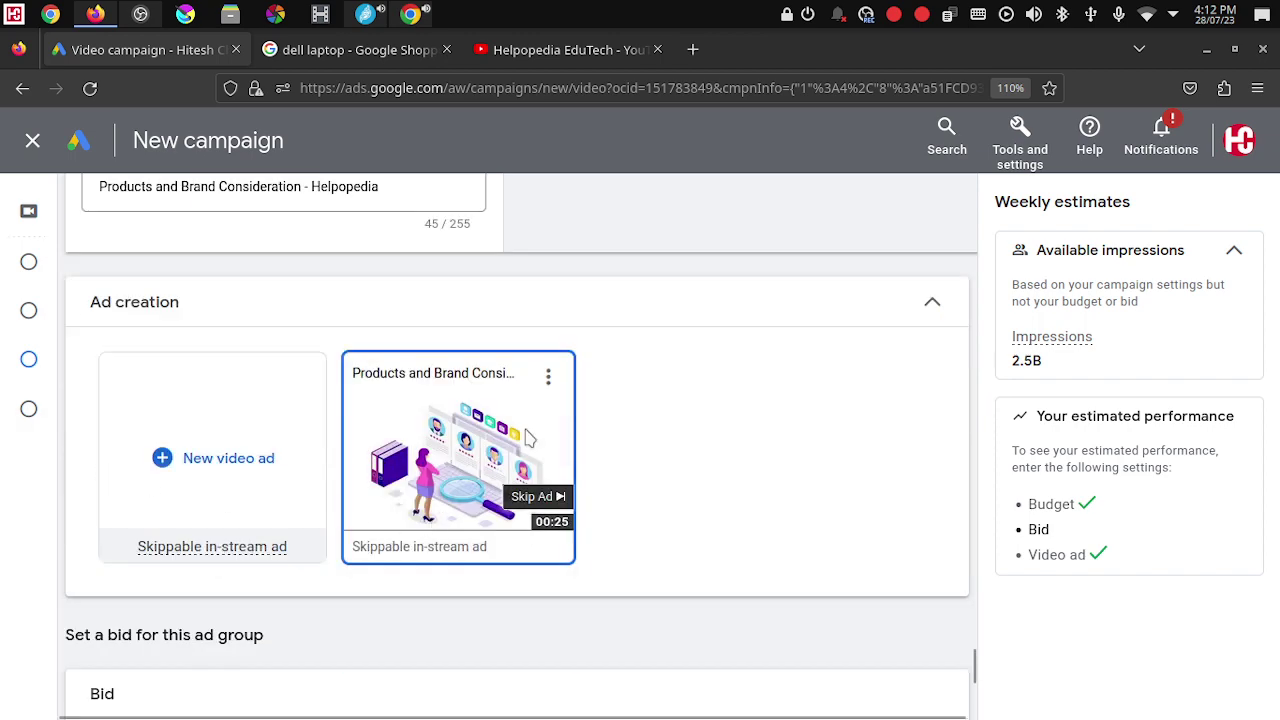
scroll(517, 437, down, 2)
scroll(517, 440, down, 1)
click(143, 487)
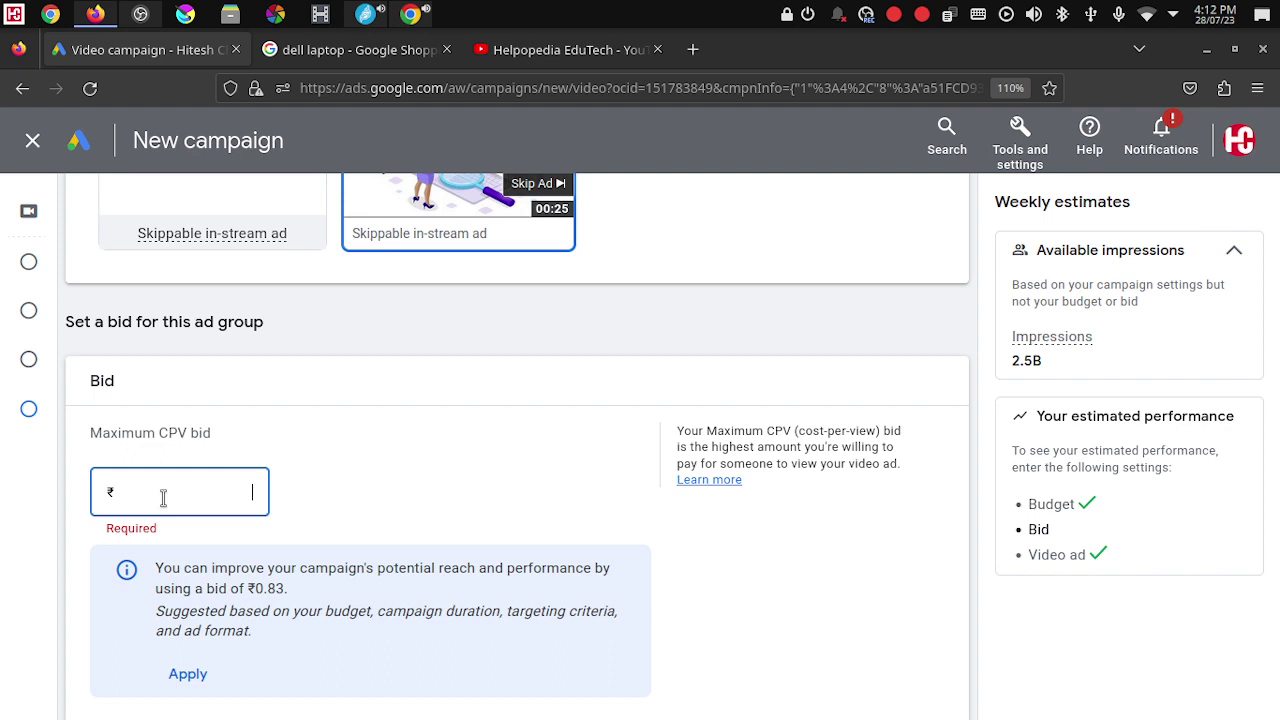
text(1.00)
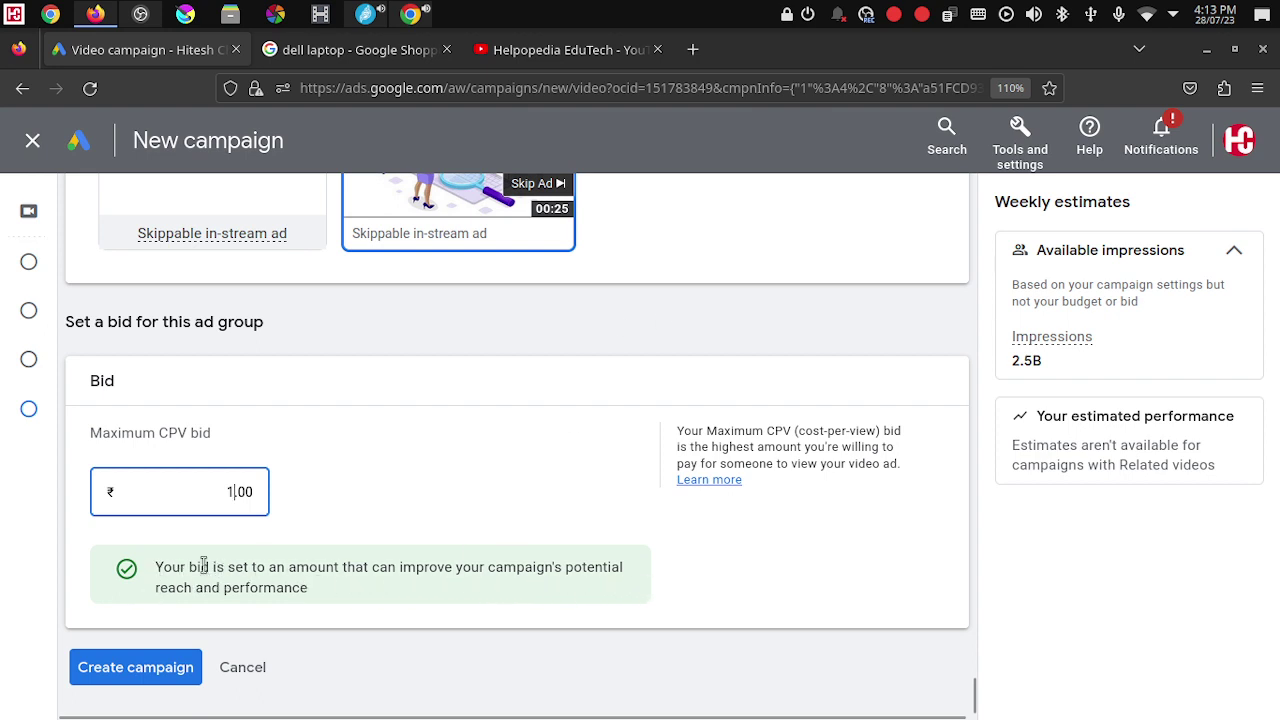
click(416, 511)
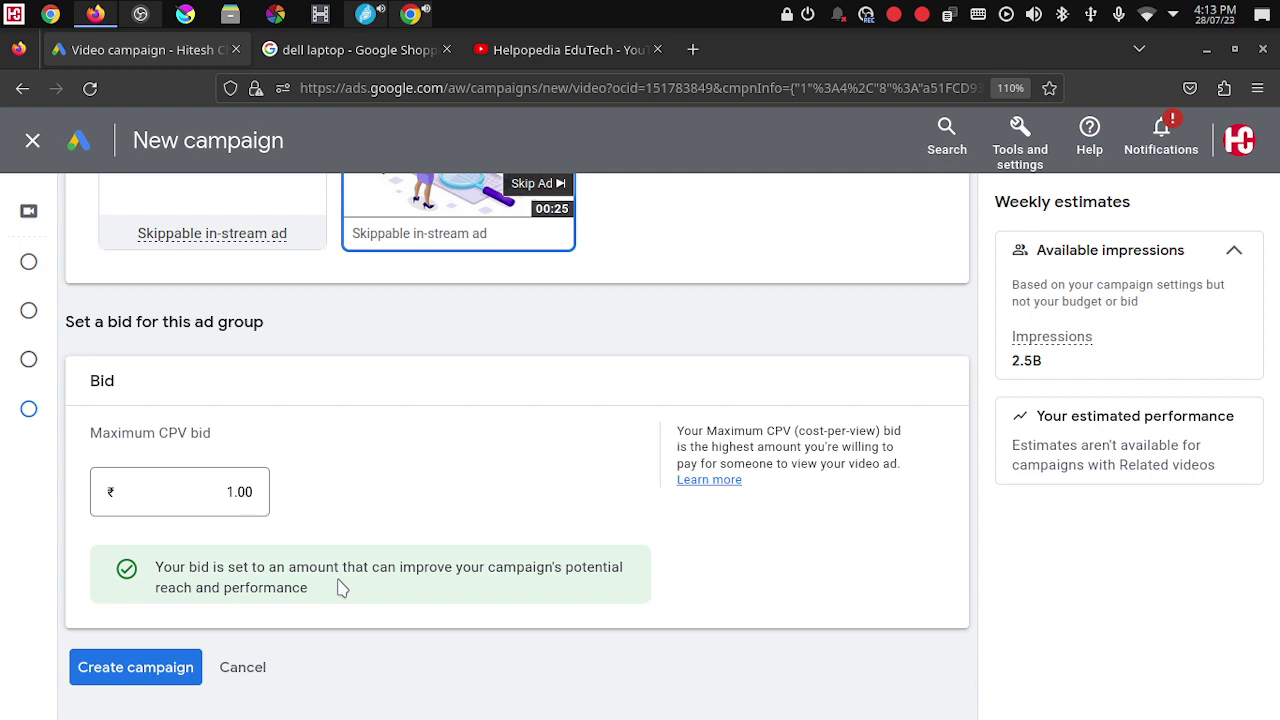
Step: Create the campaign and review the ad group information in its summary
scroll(366, 535, down, 1)
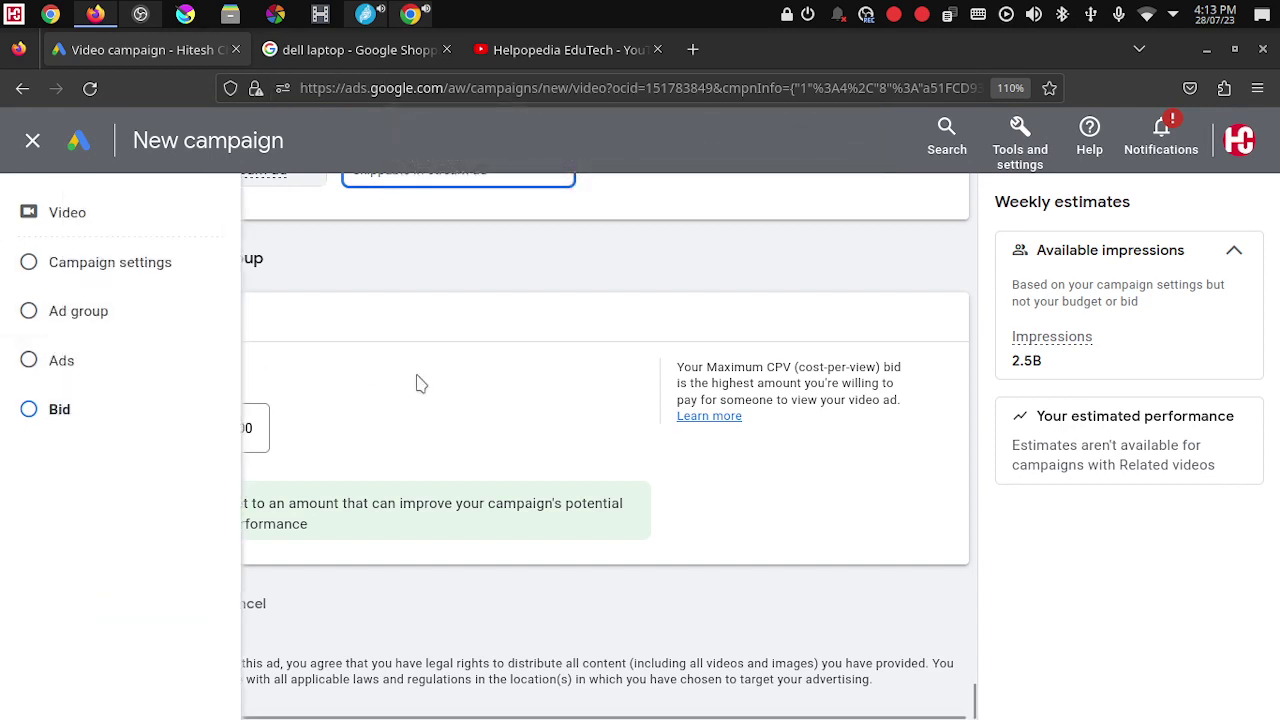
click(130, 611)
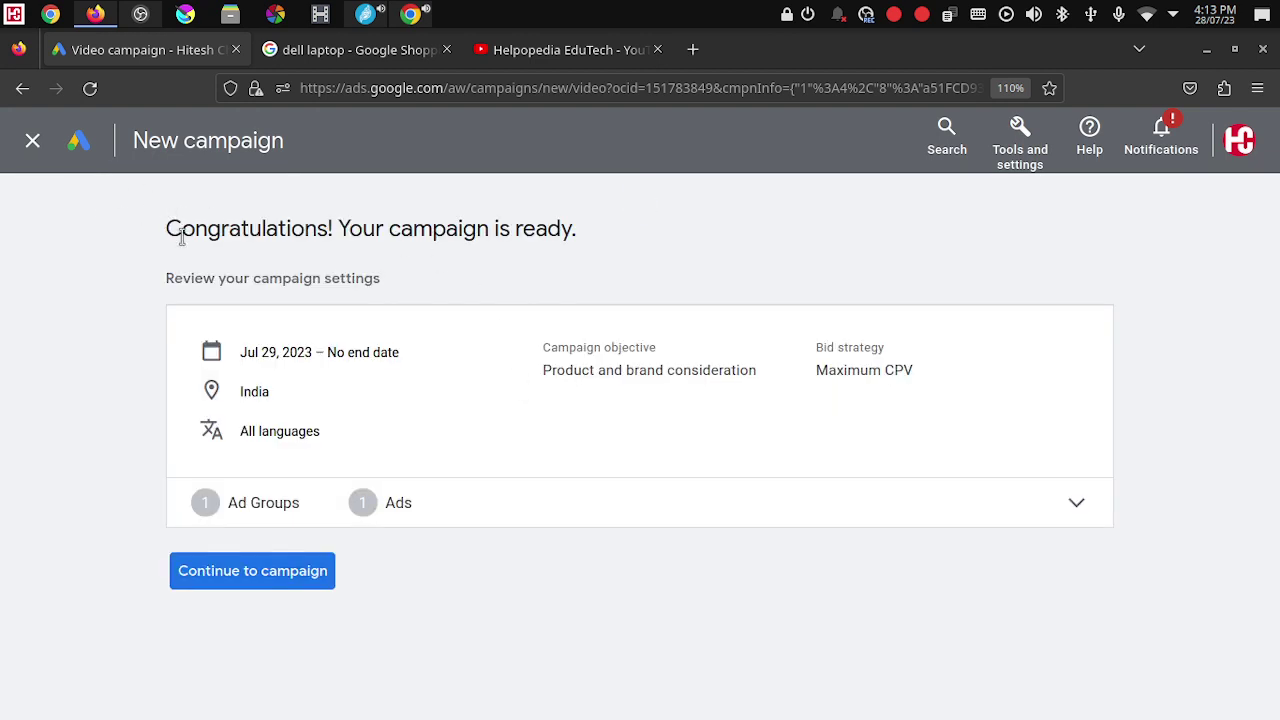
drag(240, 229, 711, 260)
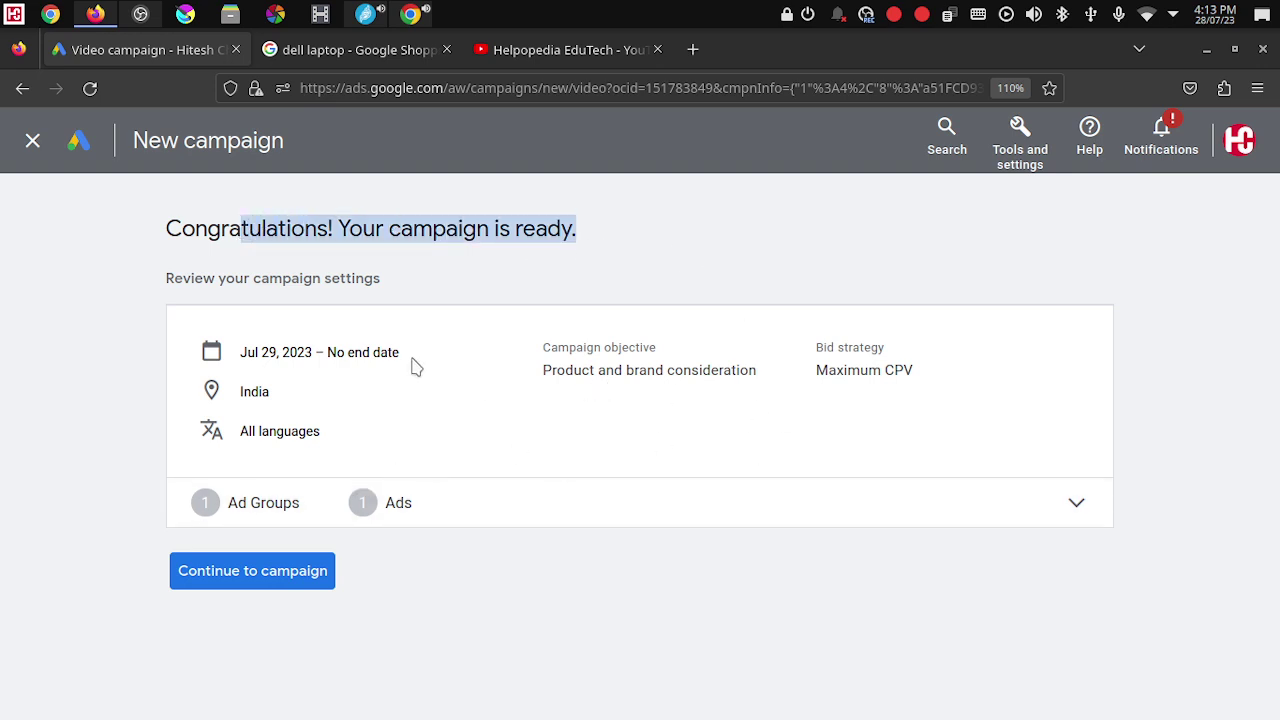
click(1077, 505)
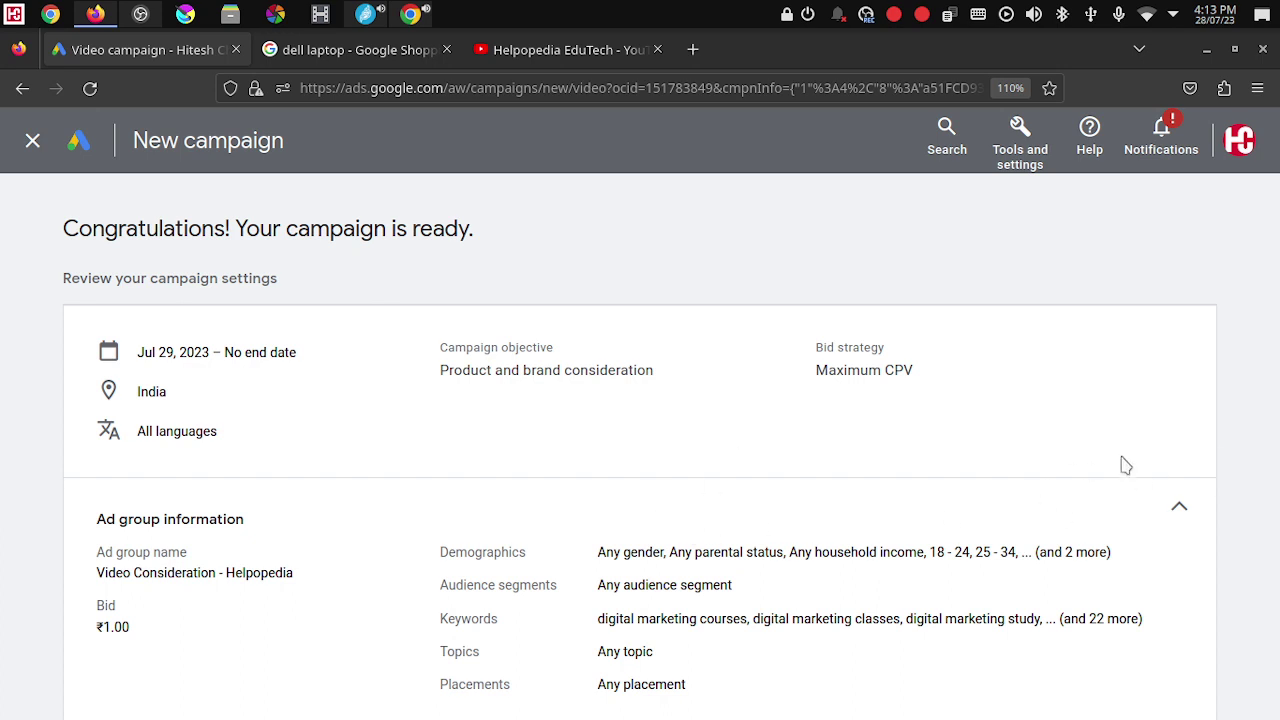
click(1180, 511)
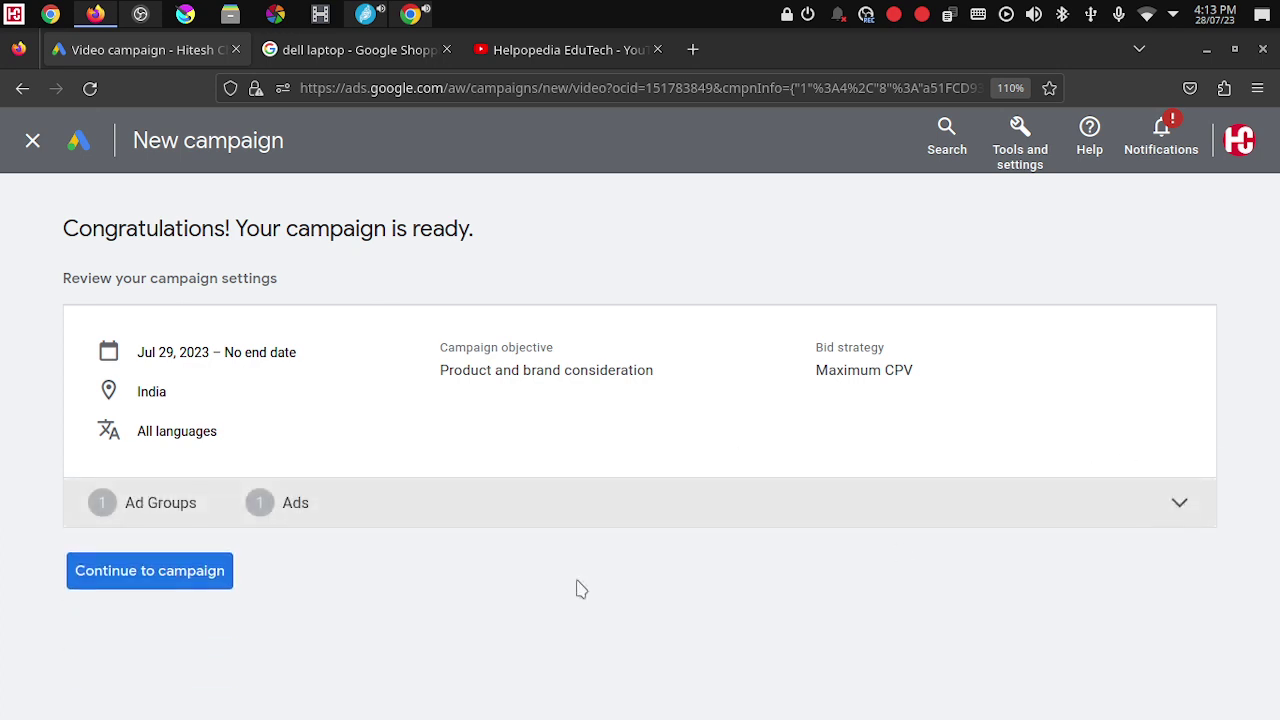
Step: Continue to the new campaign's ad groups and return to the overview of all campaigns
click(160, 572)
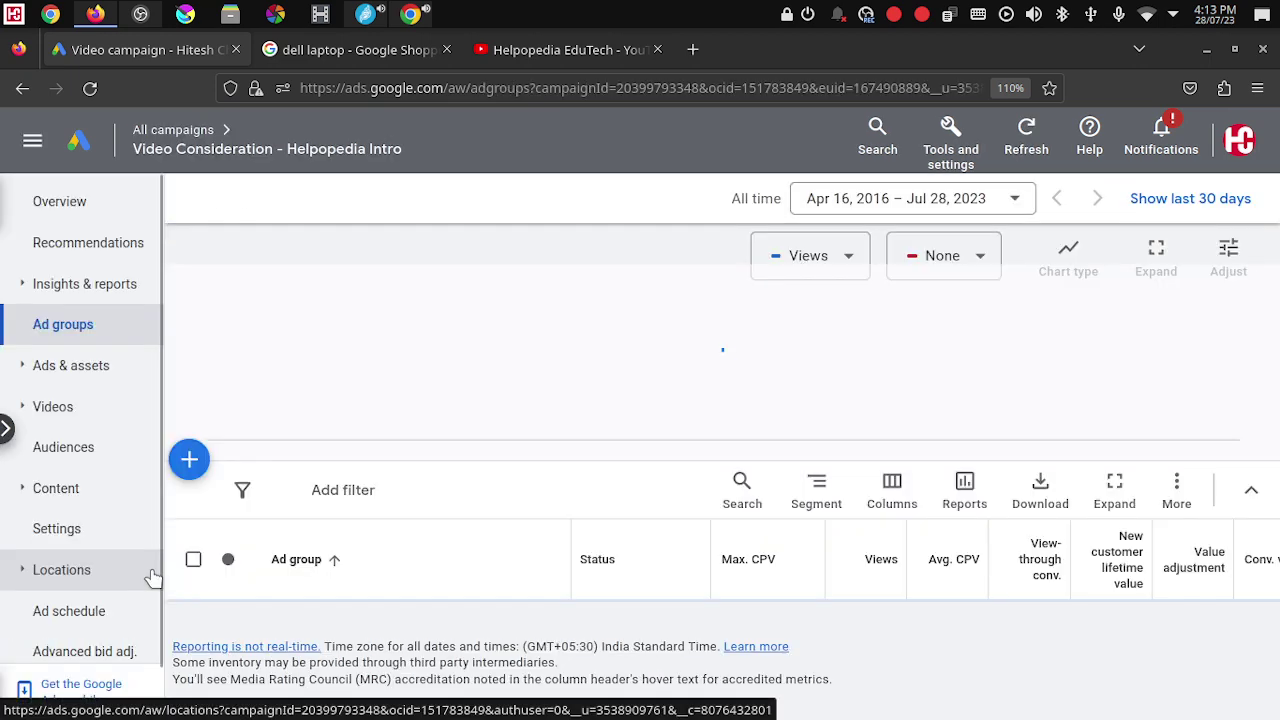
scroll(538, 535, down, 3)
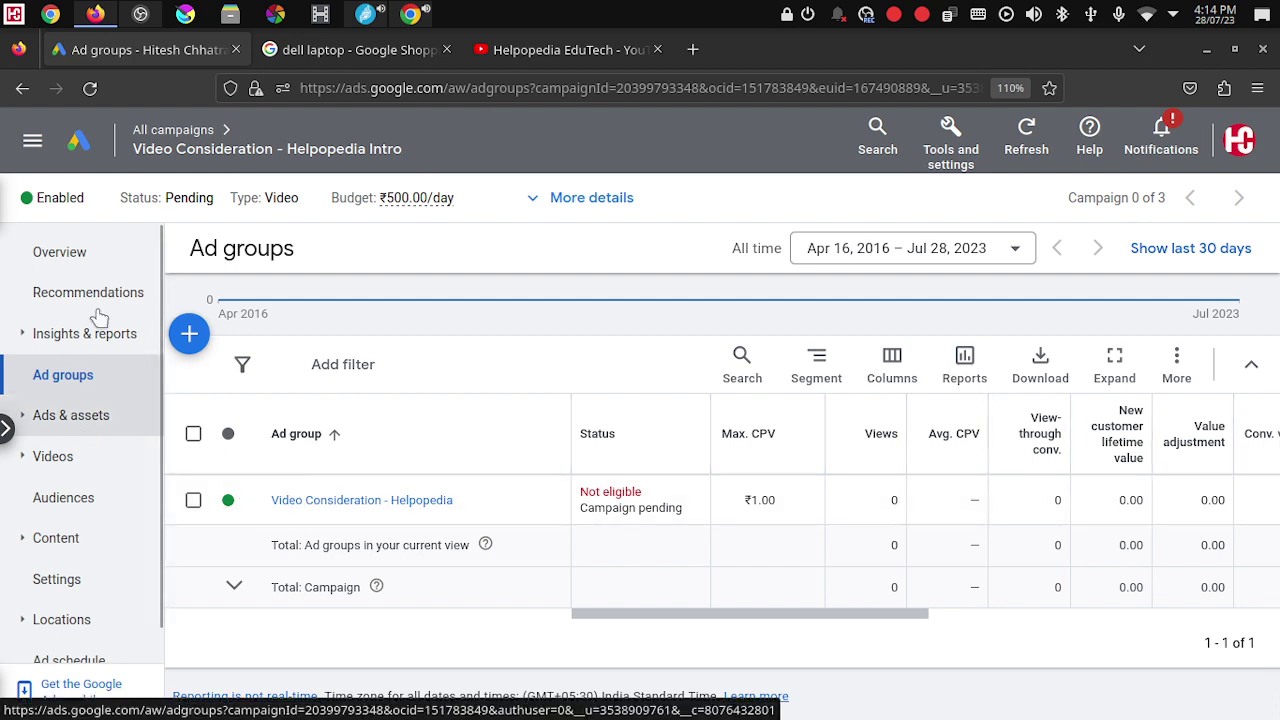
click(172, 132)
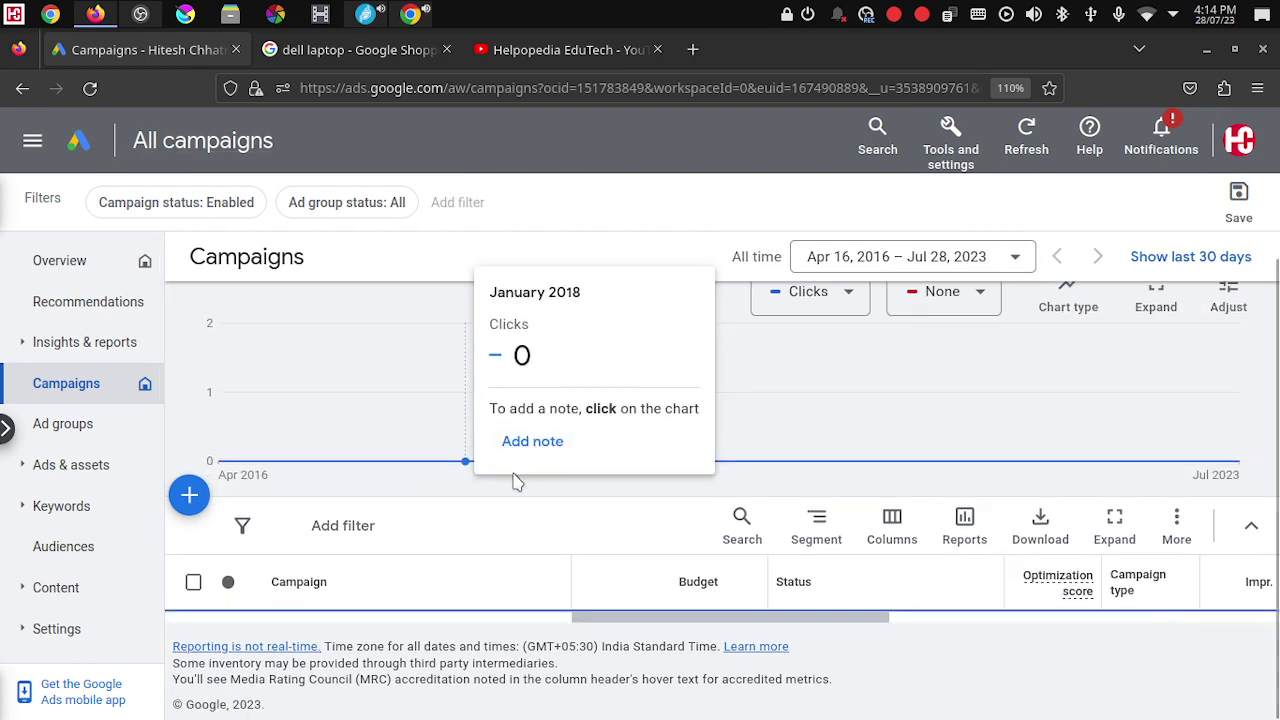
Step: Open the Video Consideration - Helpopedia Intro campaign and display the ads of its Video Consideration - Helpopedia ad group
scroll(352, 493, down, 2)
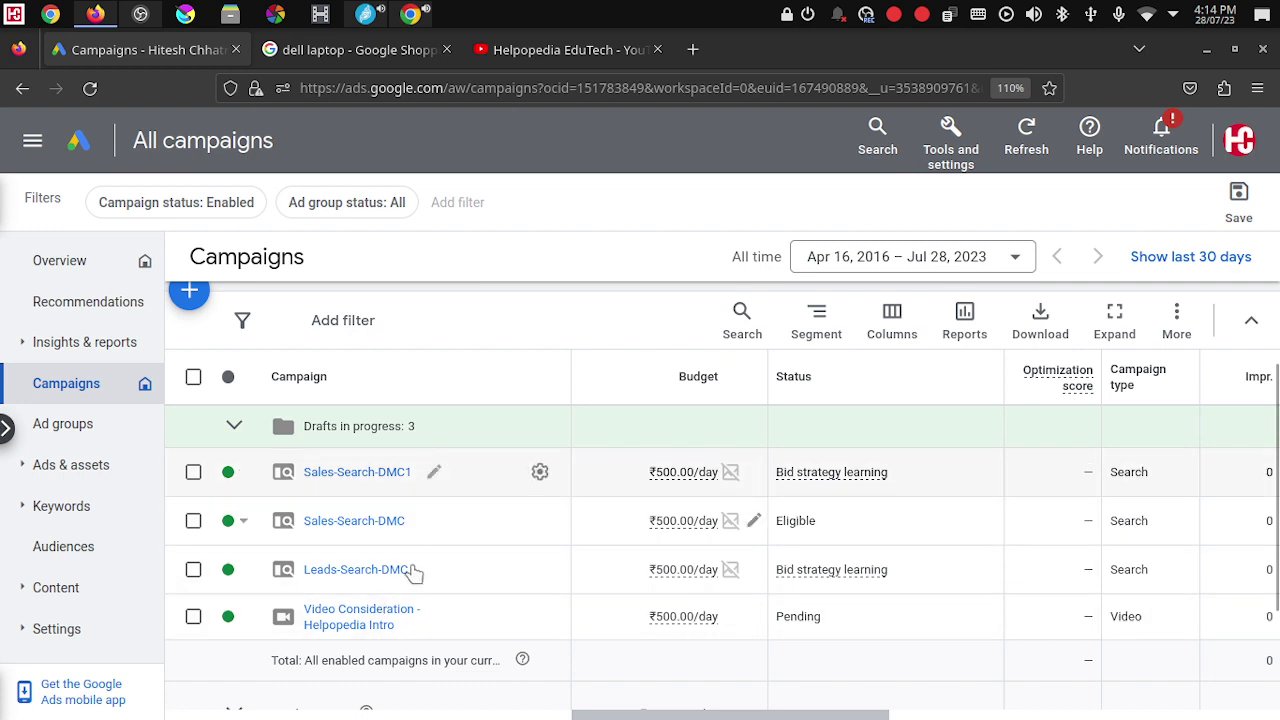
click(357, 622)
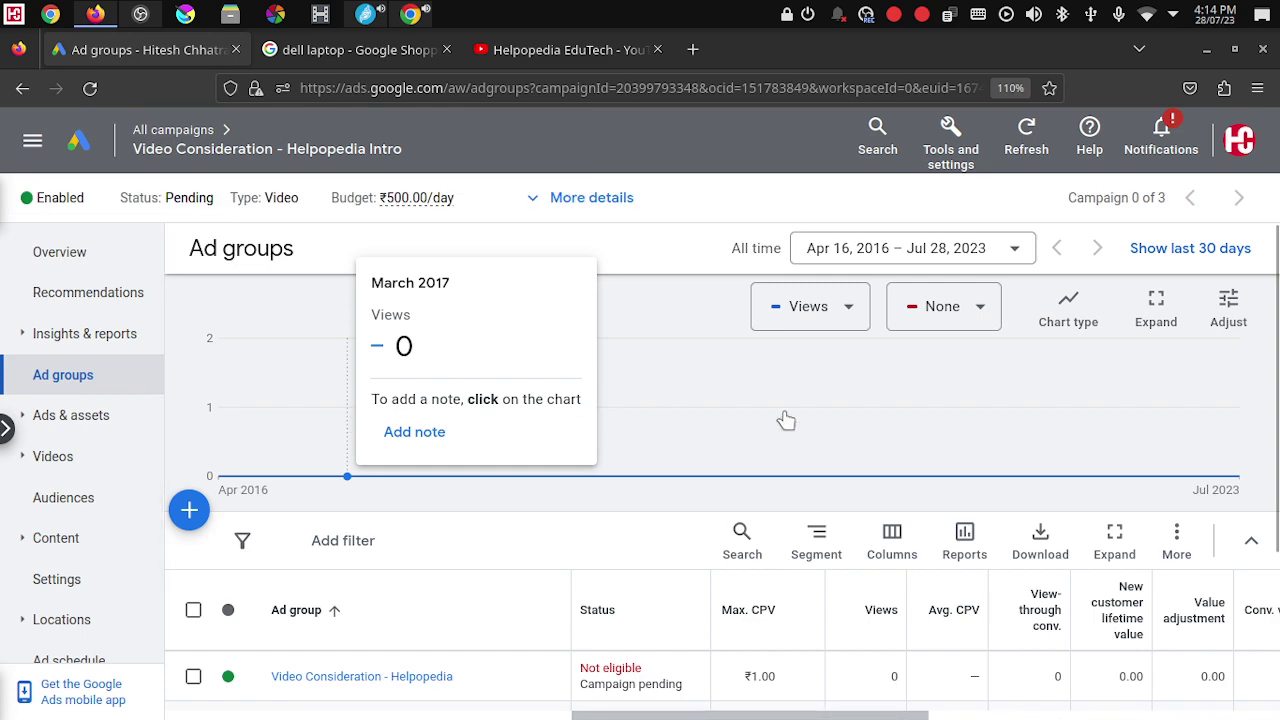
scroll(560, 680, down, 2)
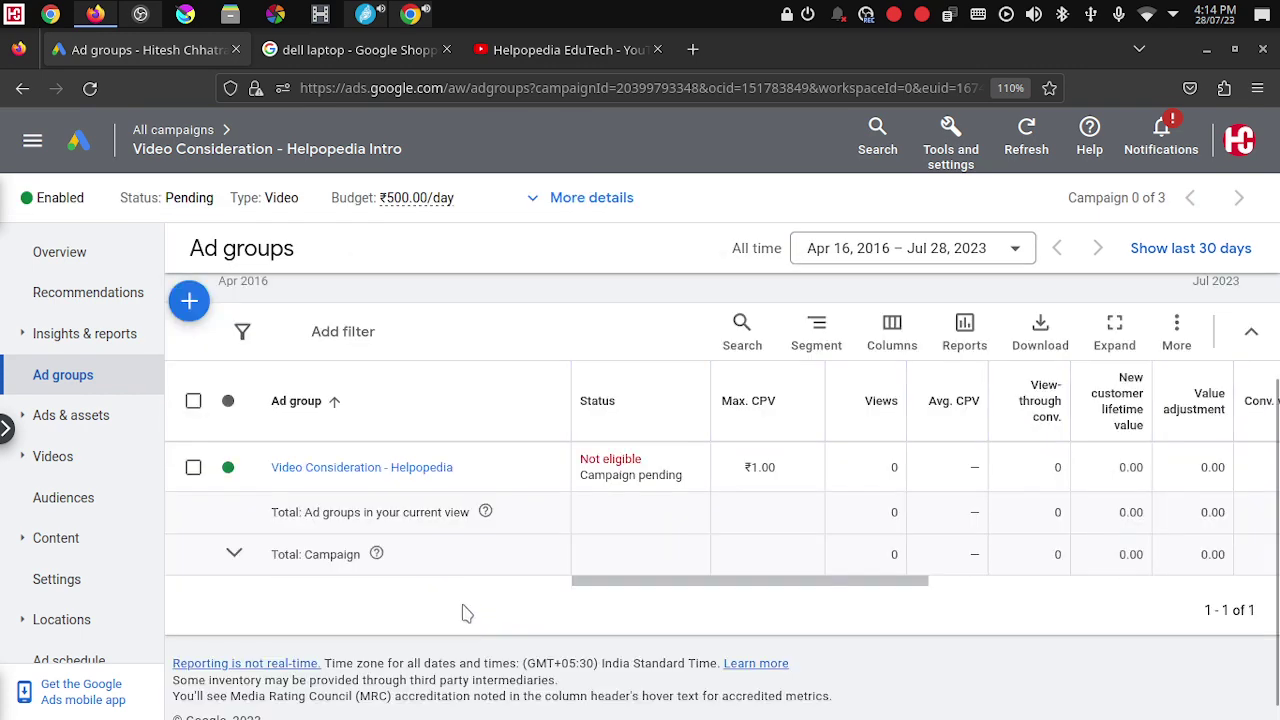
click(358, 468)
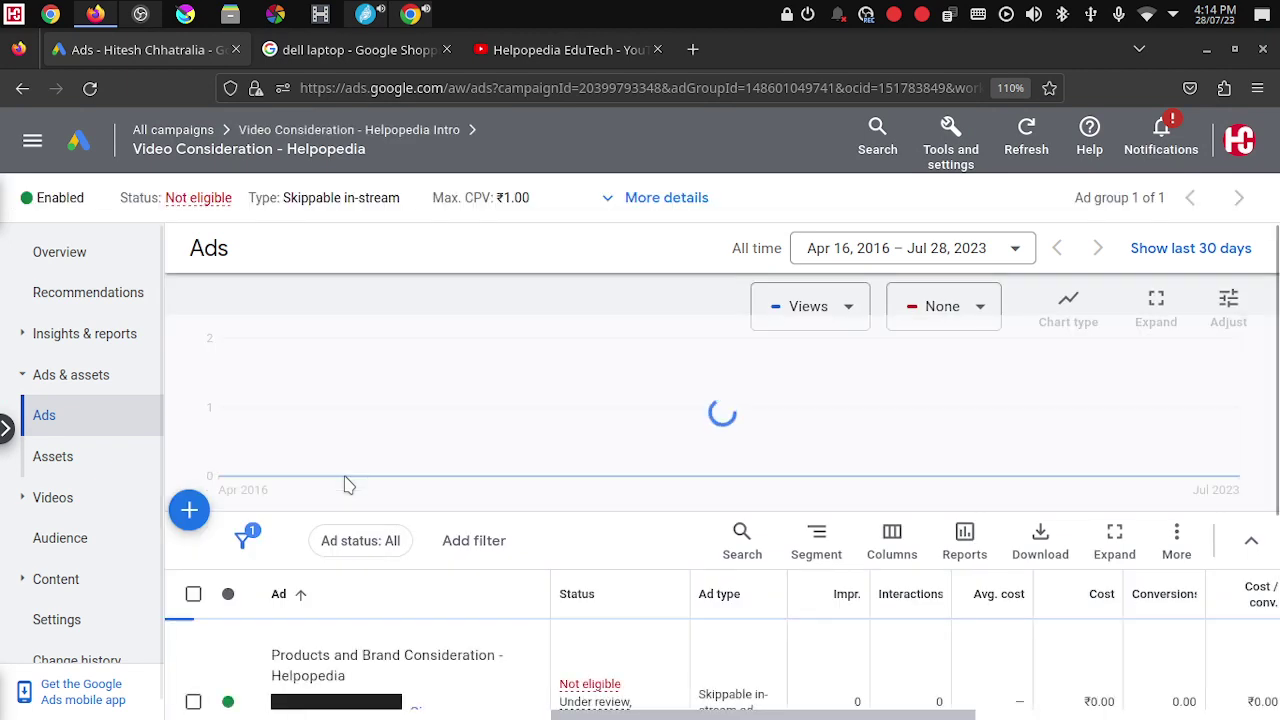
scroll(350, 480, down, 2)
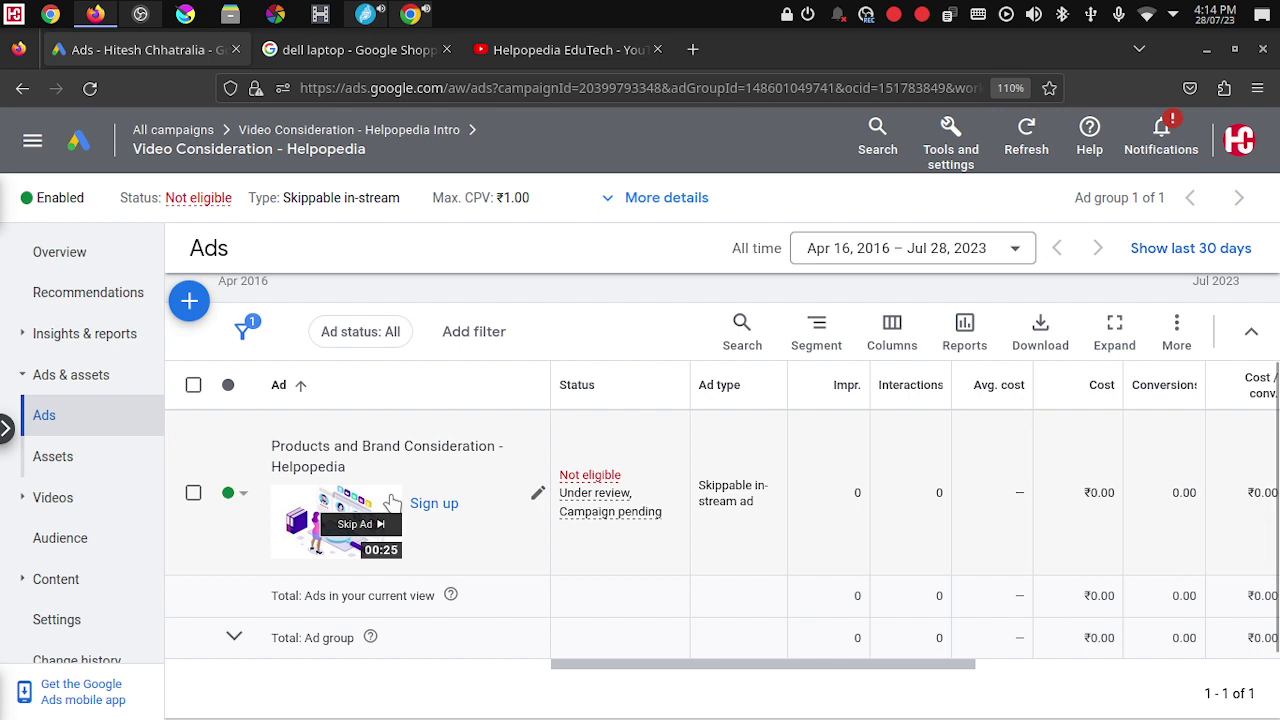
Step: Open the preview of the Products and Brand Consideration - Helpopedia ad and examine its mobile YouTube layout
click(394, 503)
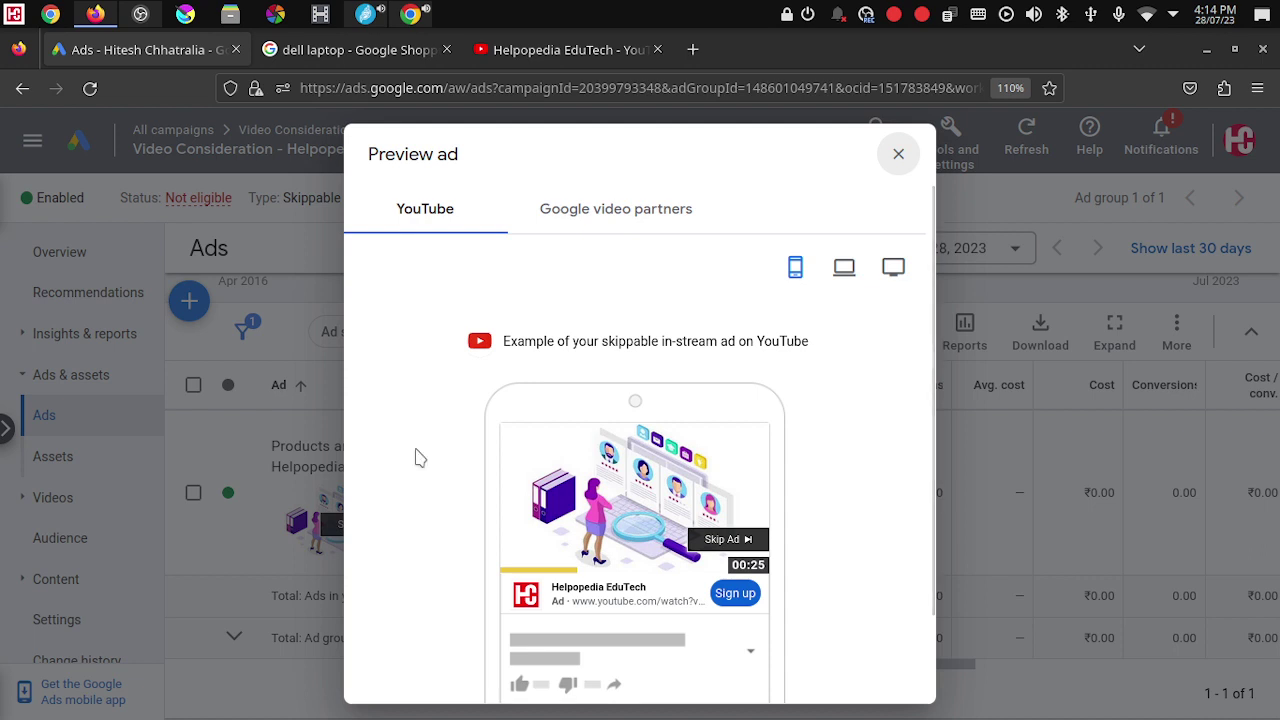
scroll(843, 453, down, 2)
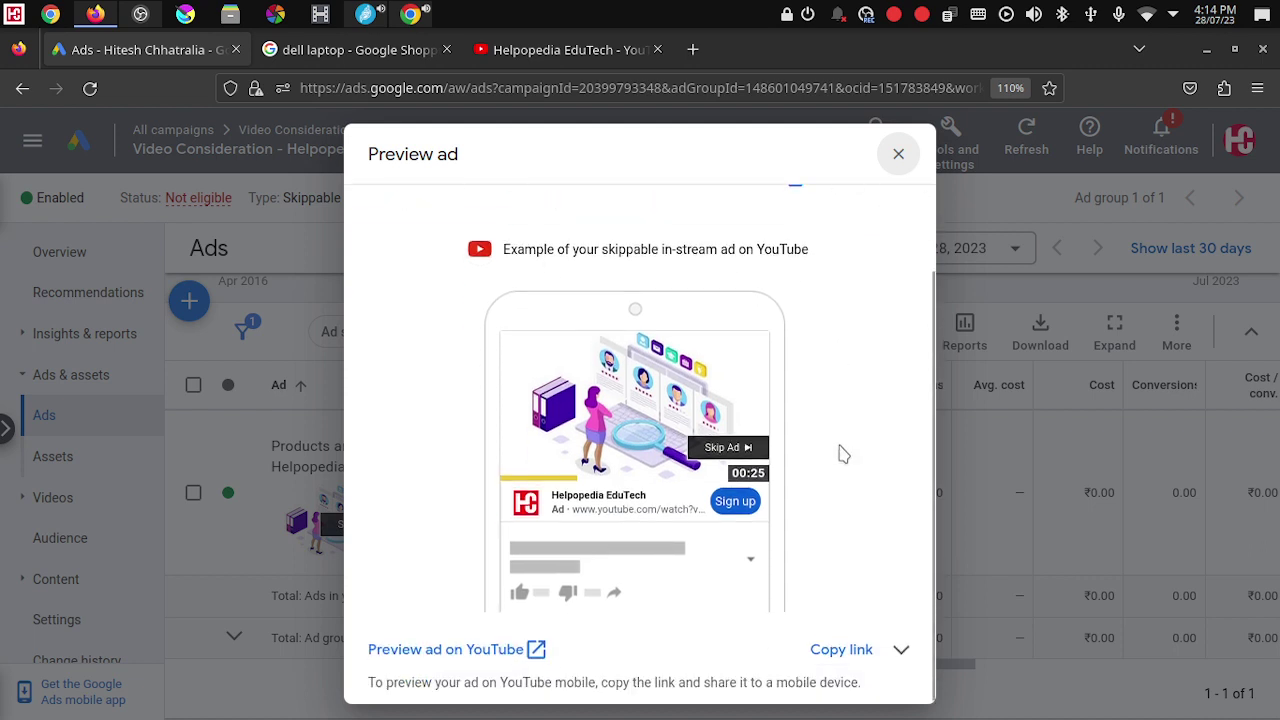
scroll(670, 558, up, 2)
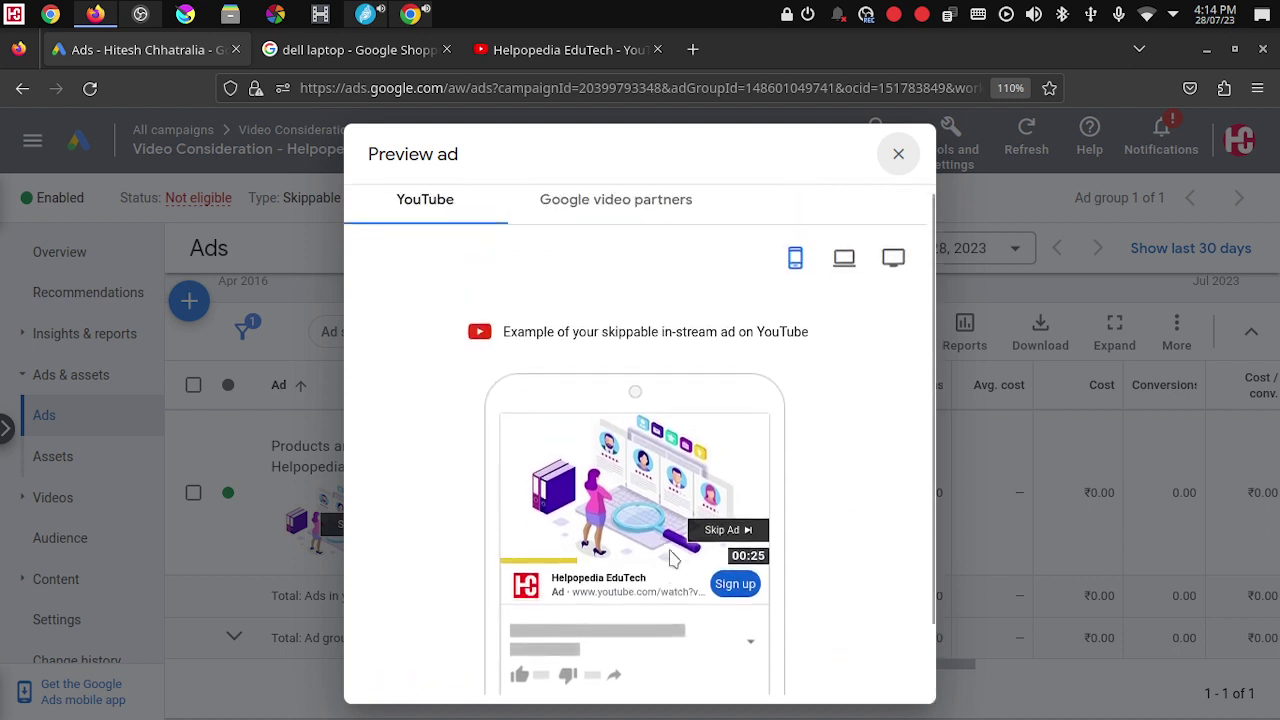
scroll(785, 455, down, 2)
scroll(777, 463, up, 2)
scroll(713, 378, down, 2)
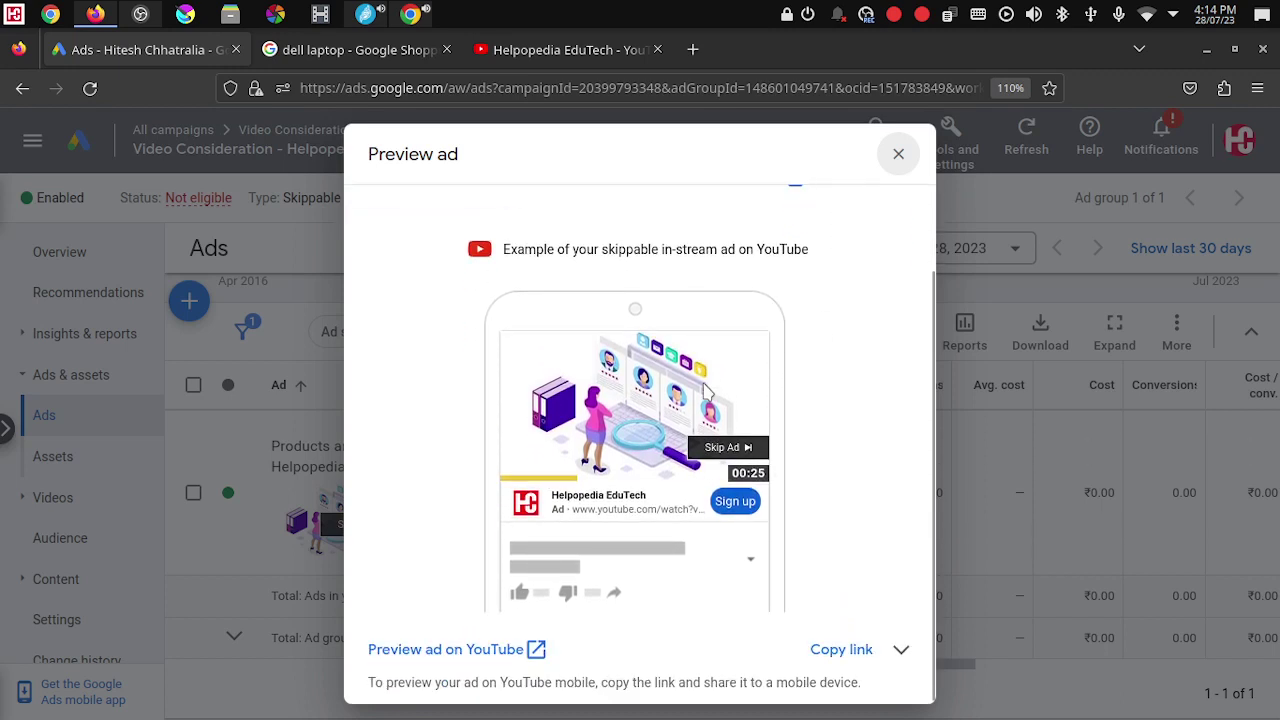
scroll(722, 310, up, 2)
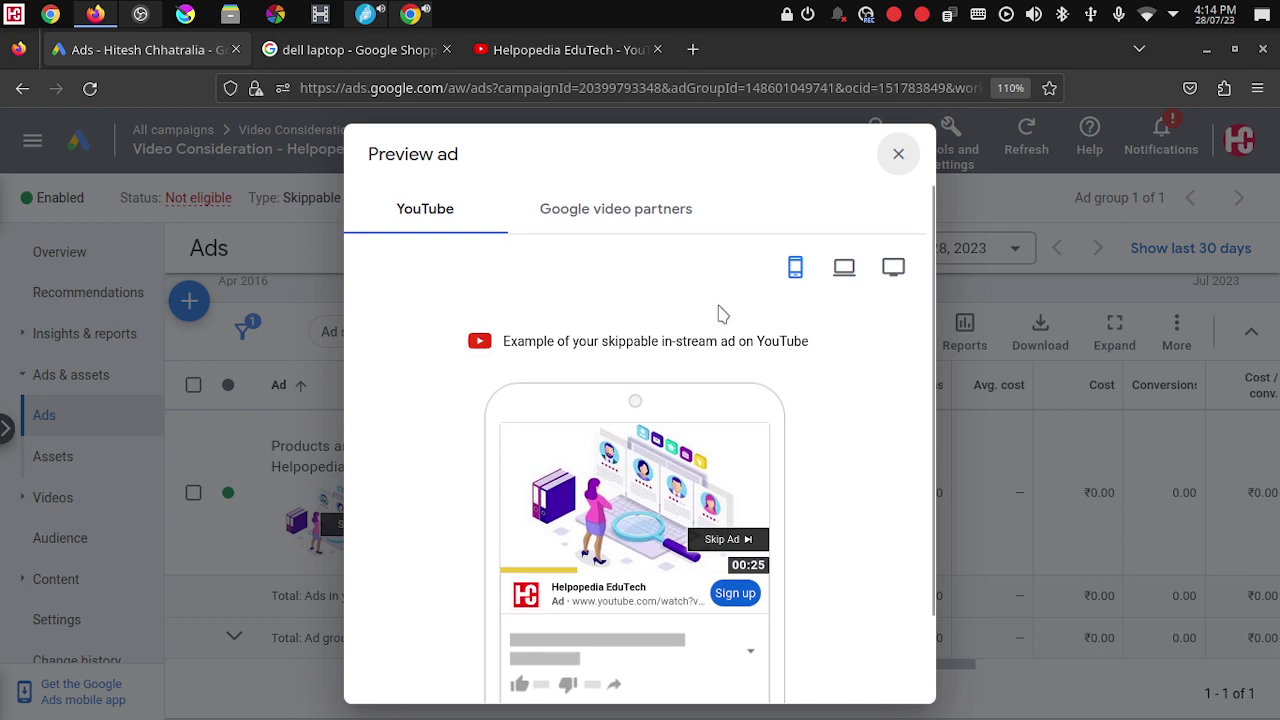
scroll(720, 313, down, 3)
scroll(719, 443, up, 2)
Step: Compare the ad's YouTube preview on computer and TV screens and return to the mobile version
click(844, 270)
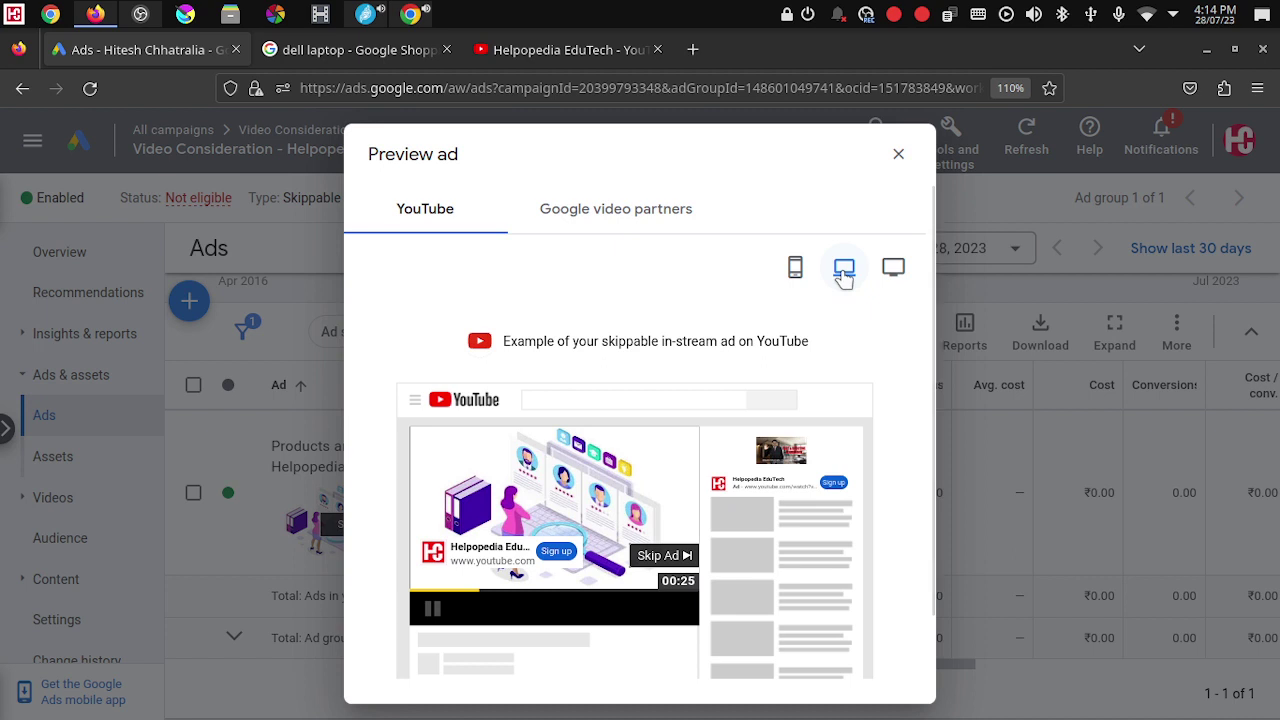
click(896, 272)
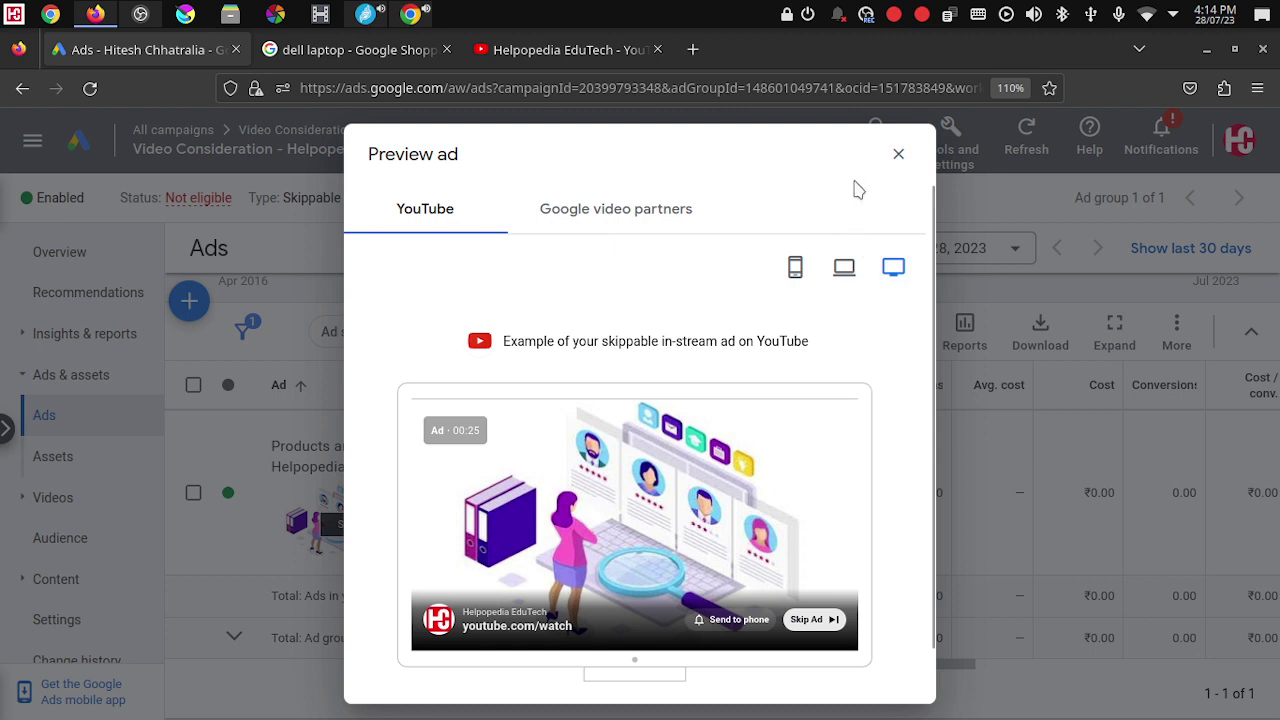
click(790, 274)
scroll(697, 371, down, 2)
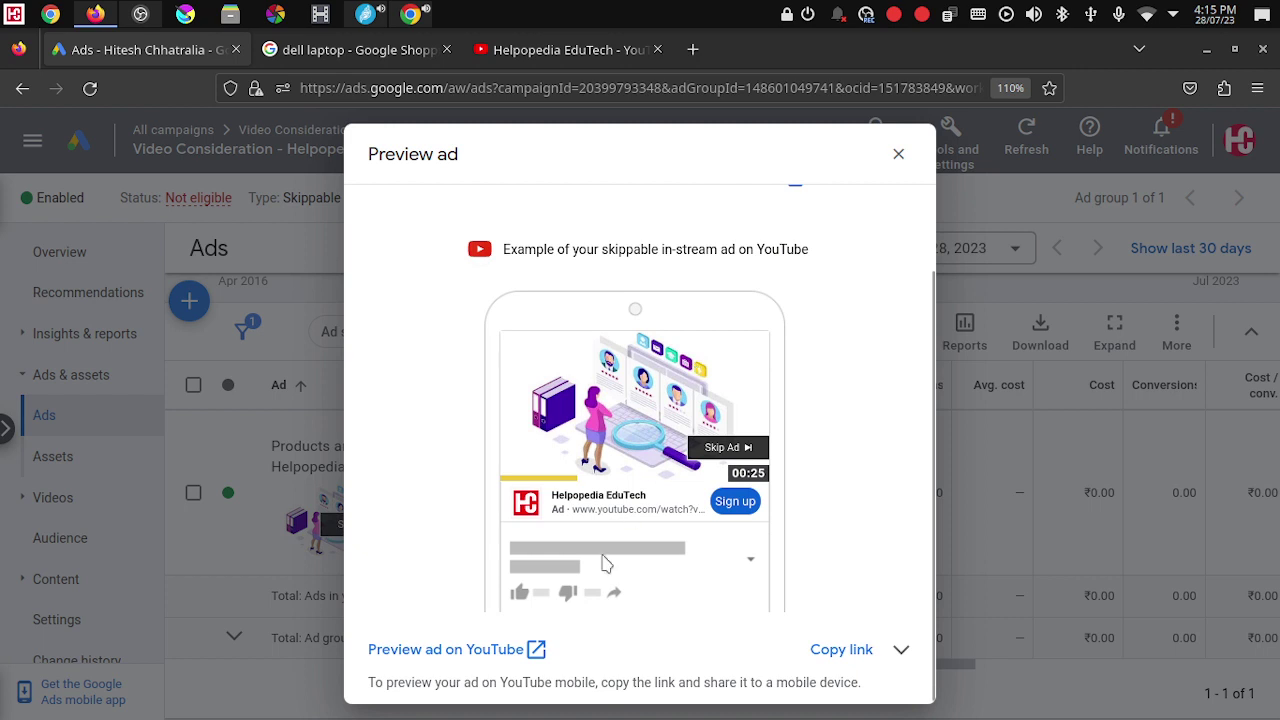
Step: Preview the ad on YouTube, and close the Helpopedia EduTech page before returning to the Google Ads preview
click(453, 652)
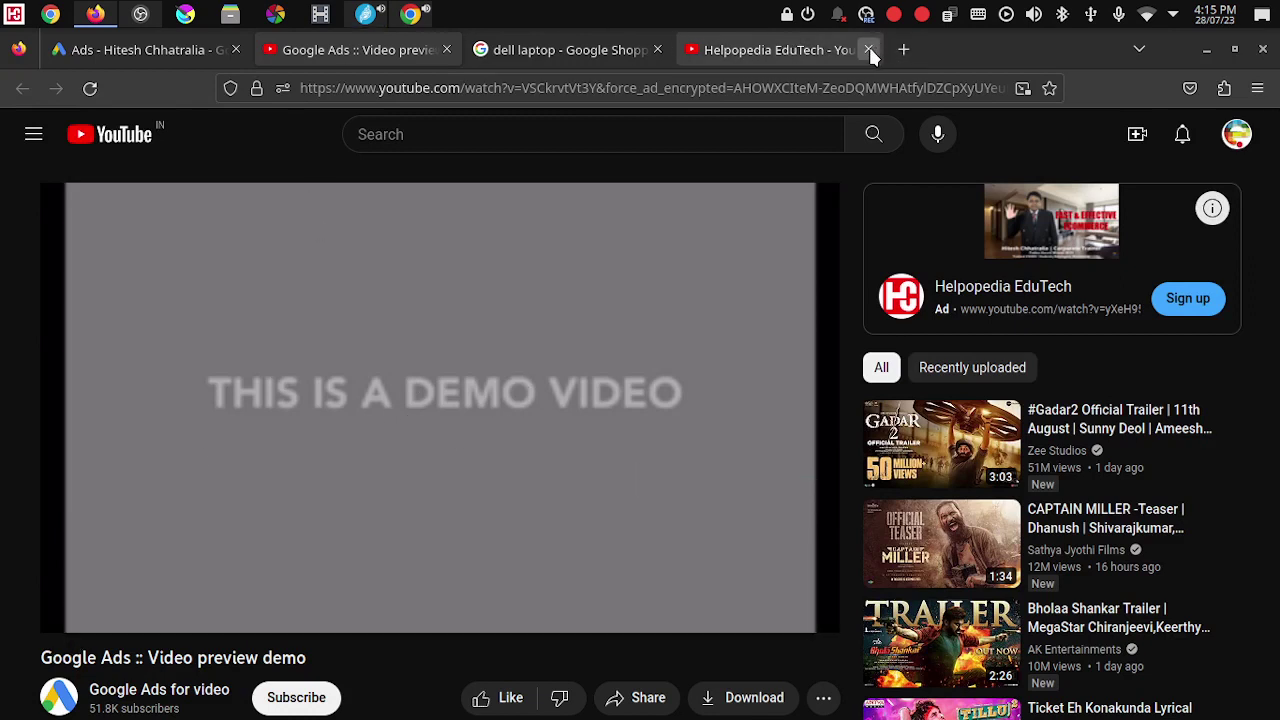
click(870, 50)
click(155, 51)
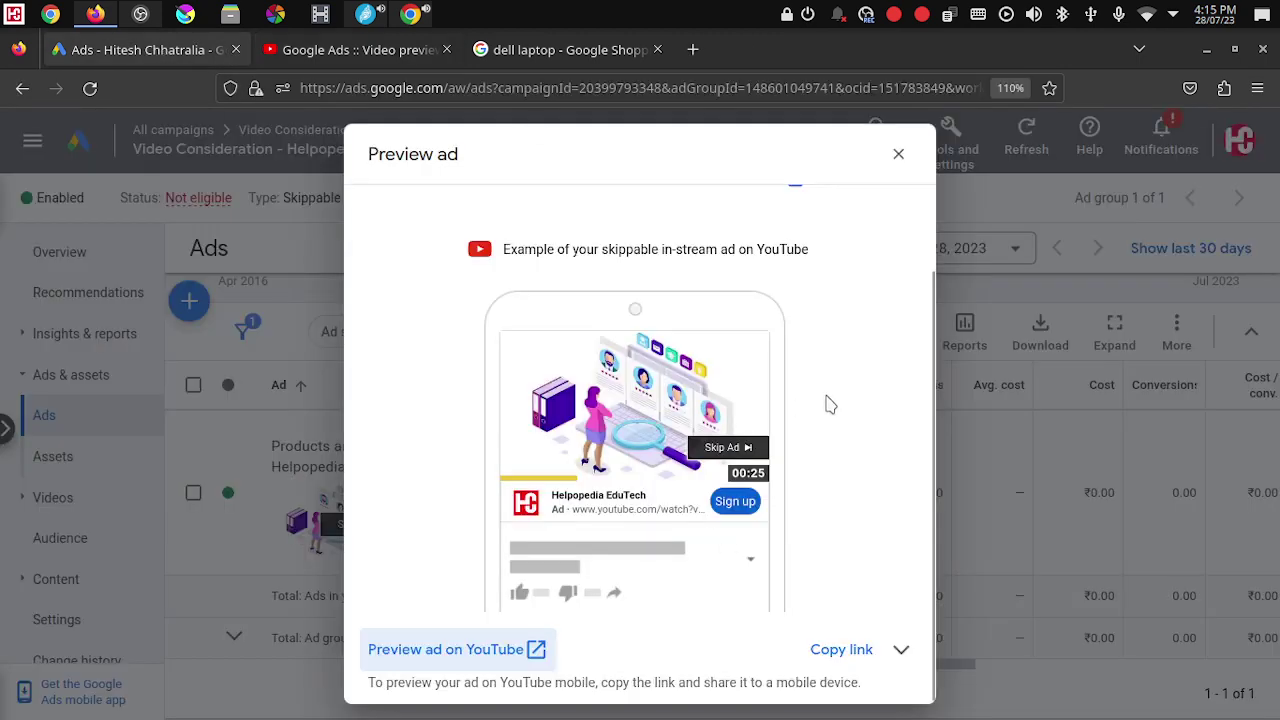
Step: Close the ad preview and check the skippable in-stream ad's review status in the ads table
click(903, 163)
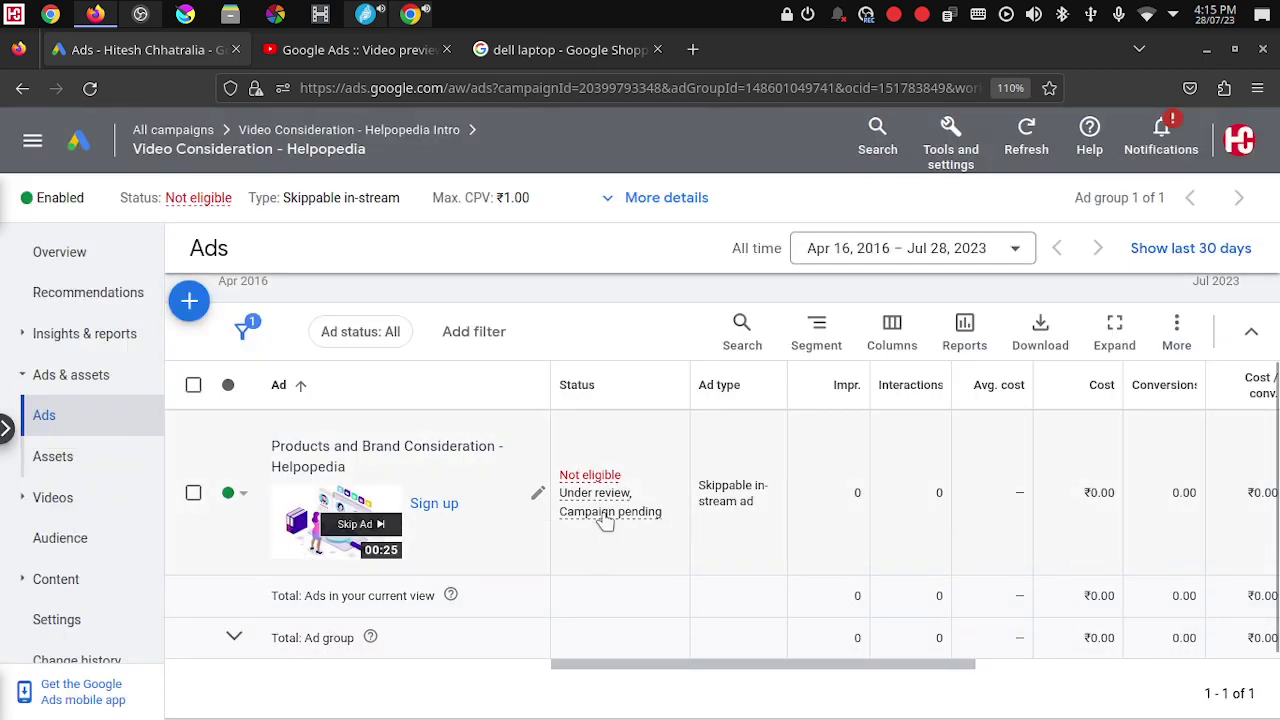
mouse_move(603, 508)
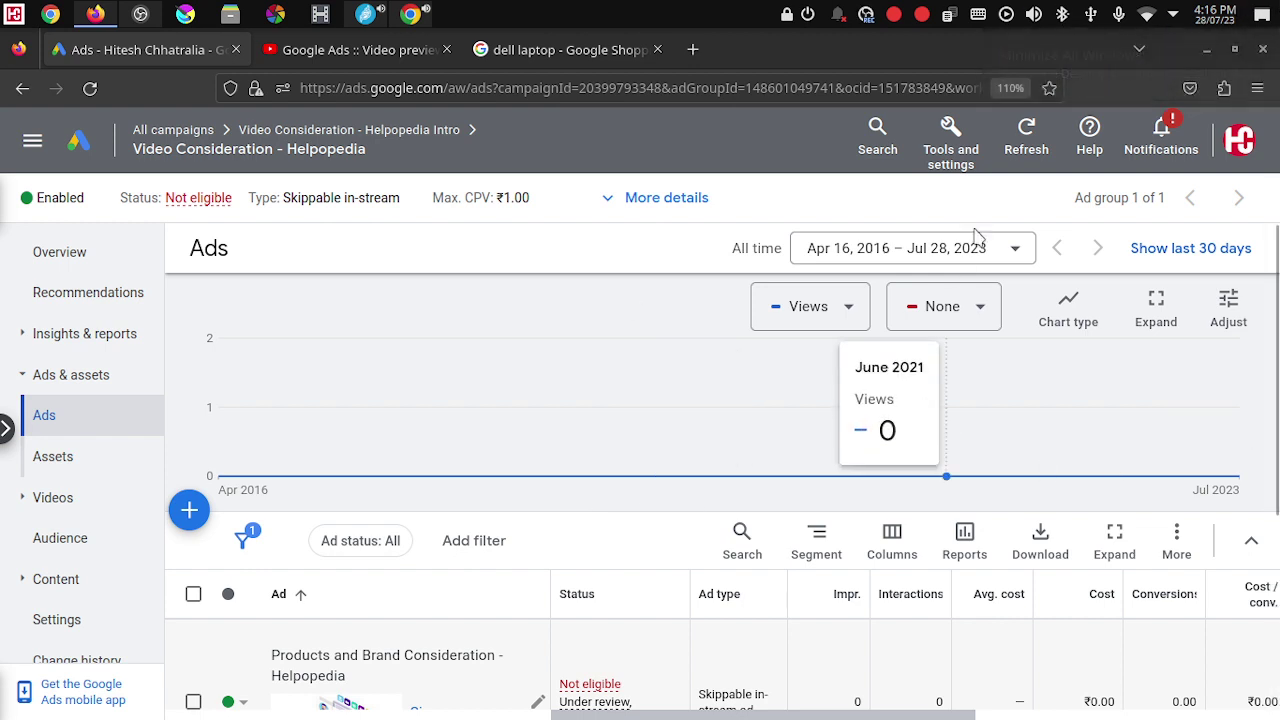
click(427, 138)
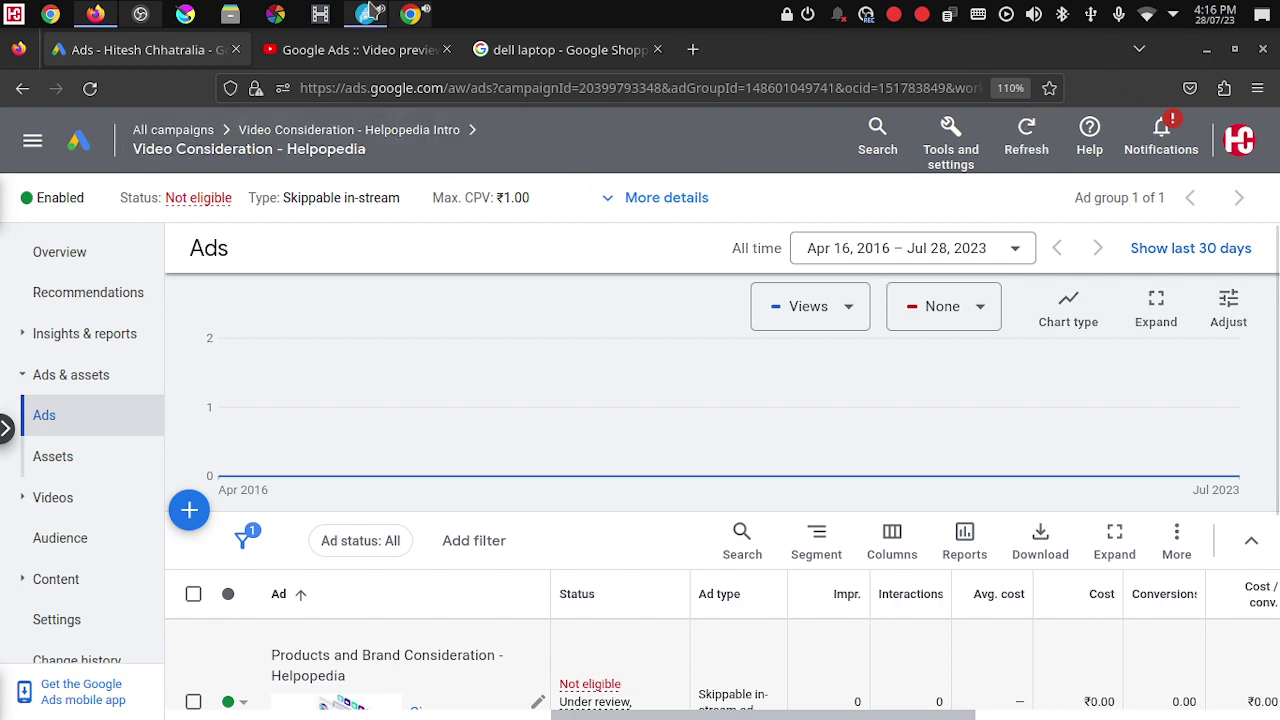
Step: Switch to Jitsi Meet, leave the Helpopedia meeting and close its window
click(368, 12)
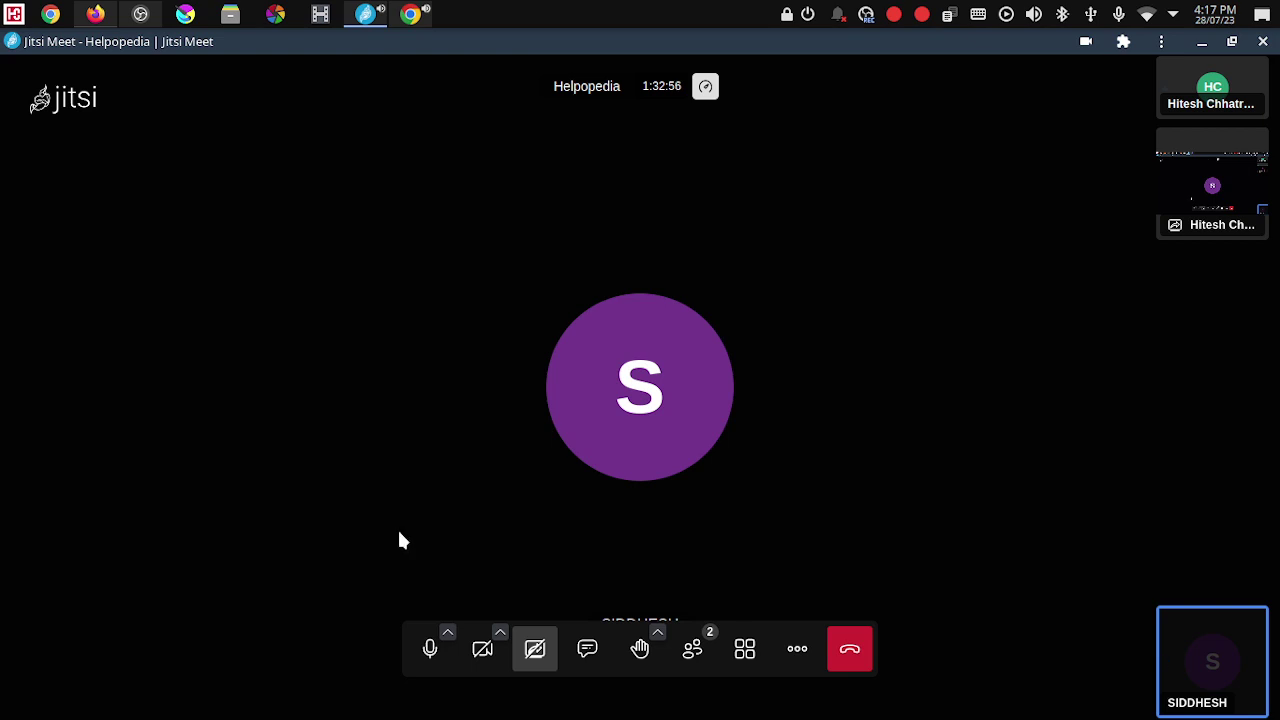
click(843, 660)
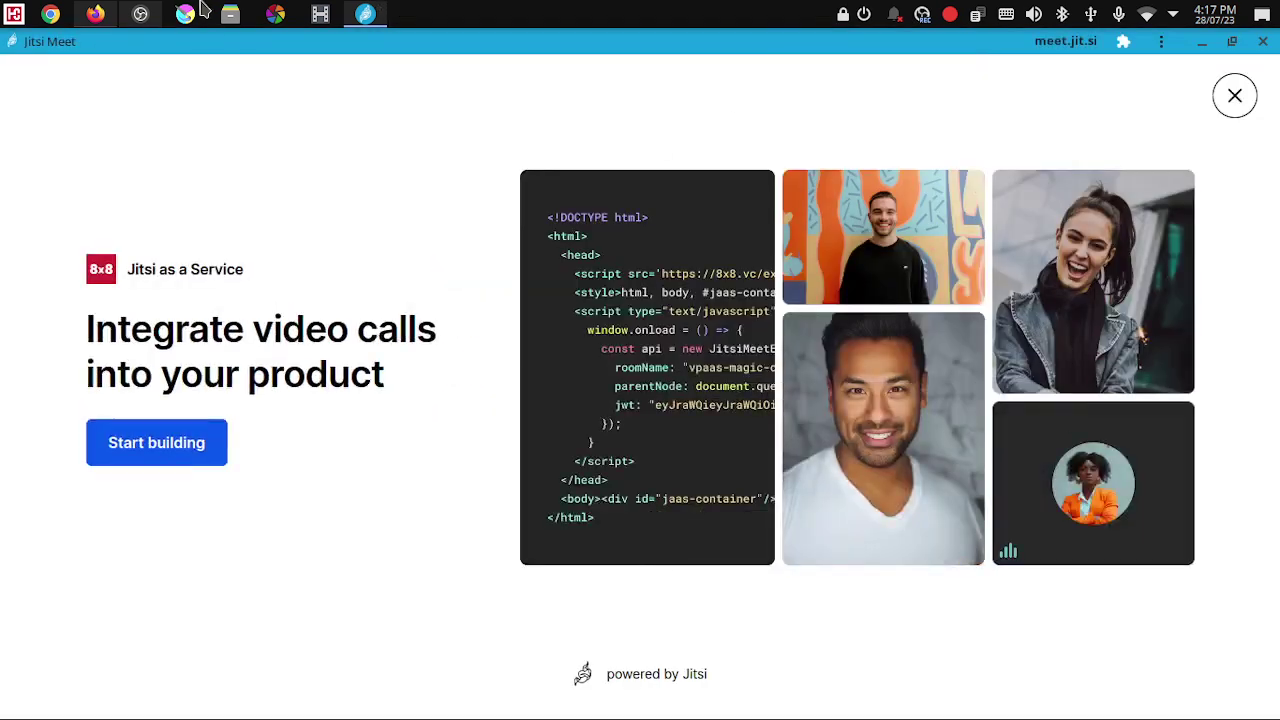
click(1263, 41)
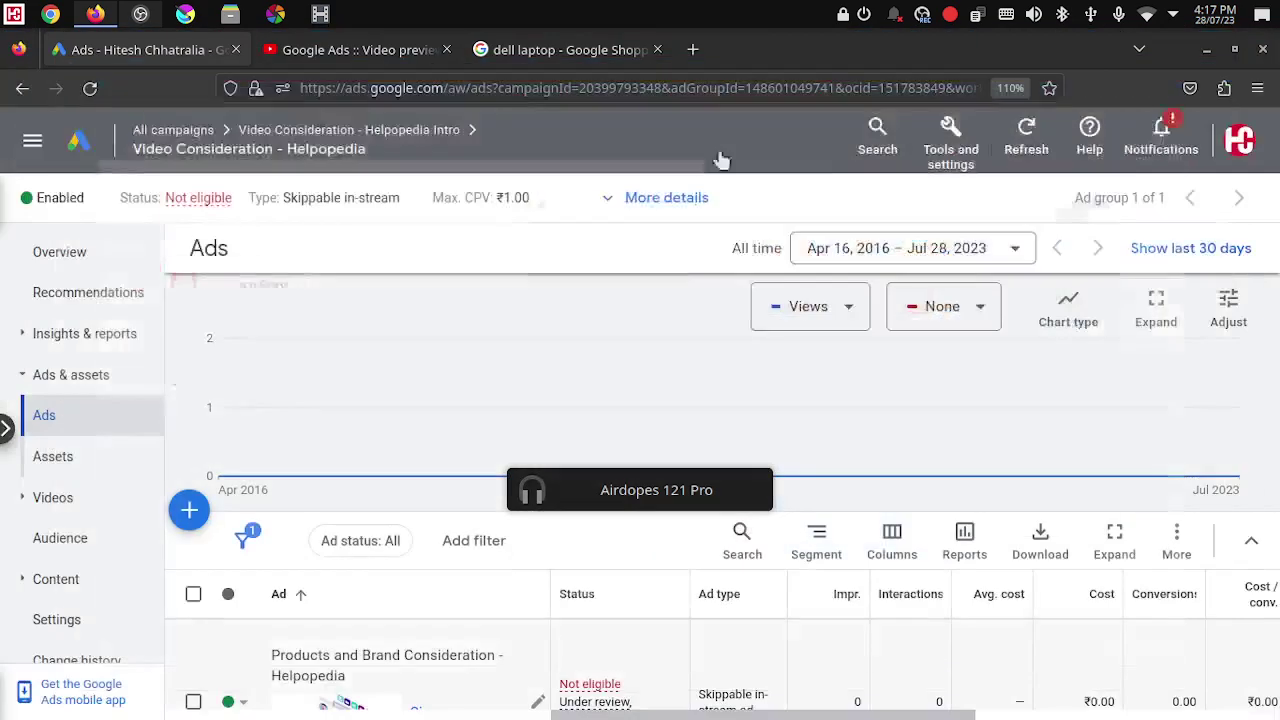
Step: Switch to OBS and request to stop the screen recording
click(140, 14)
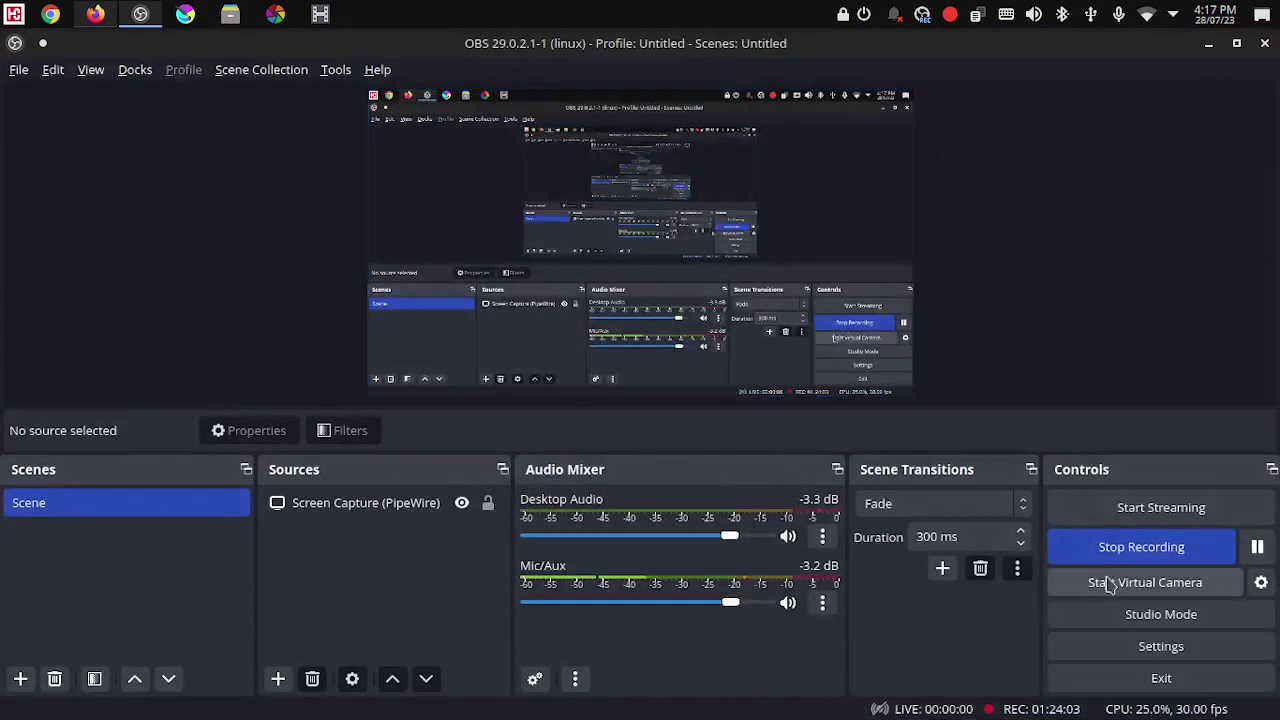
click(1155, 549)
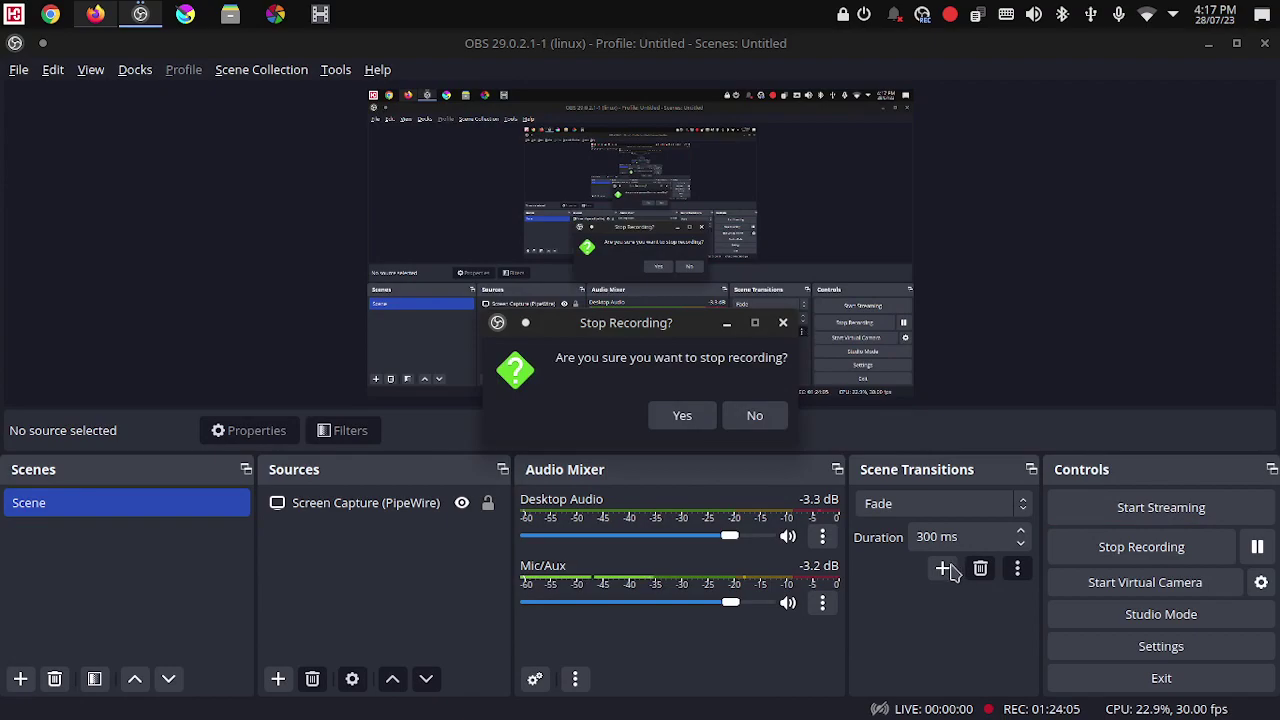